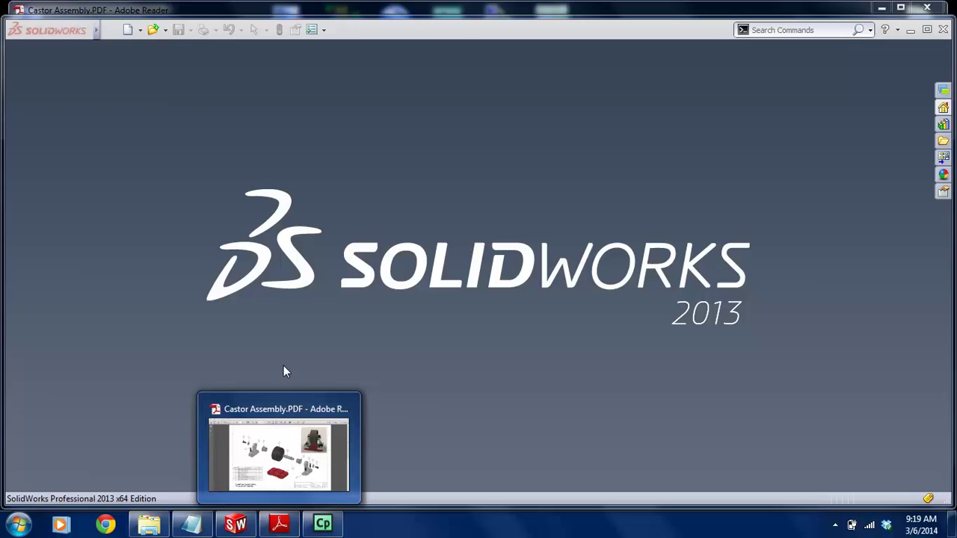
# Switch to the Castor Assembly drawing in Adobe Reader and review both of its sheets
pyautogui.click(275, 527)
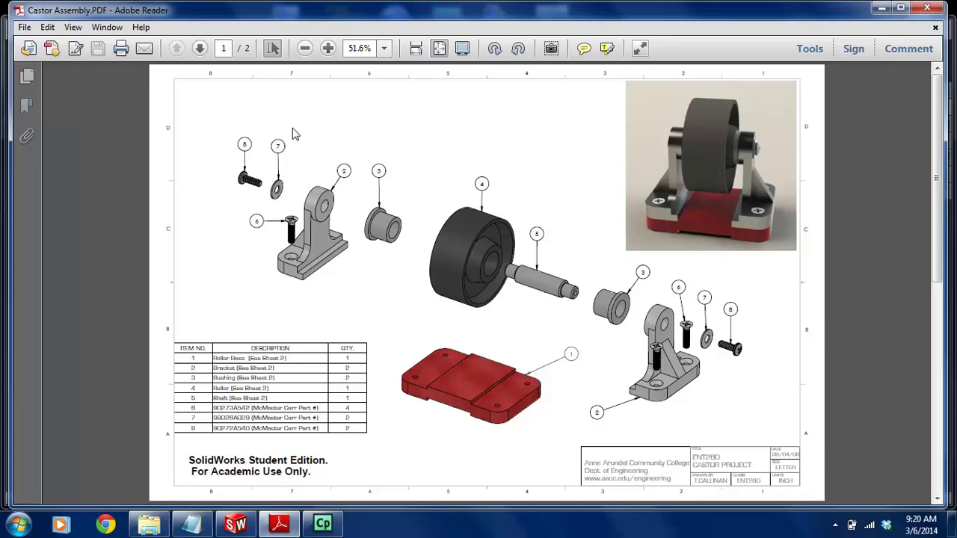
pyautogui.click(200, 48)
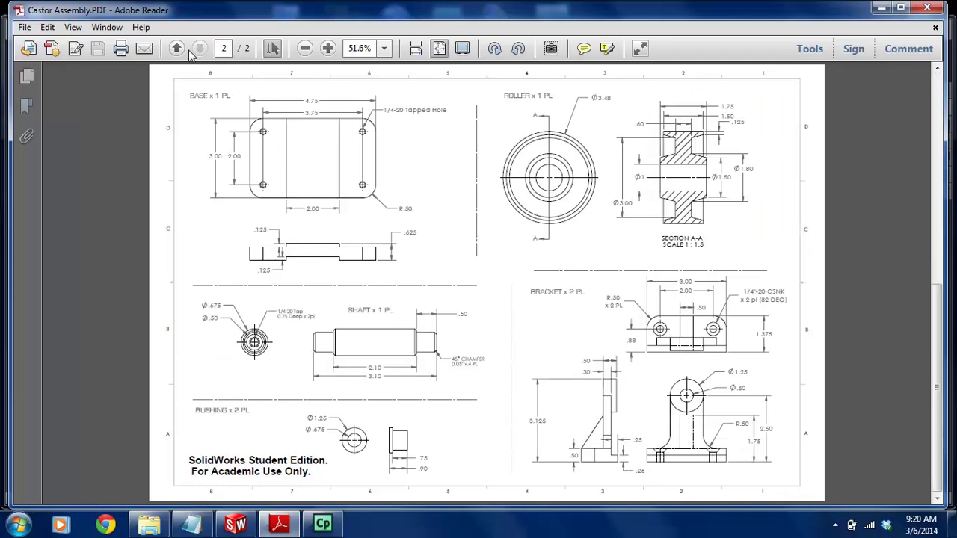
pyautogui.click(178, 49)
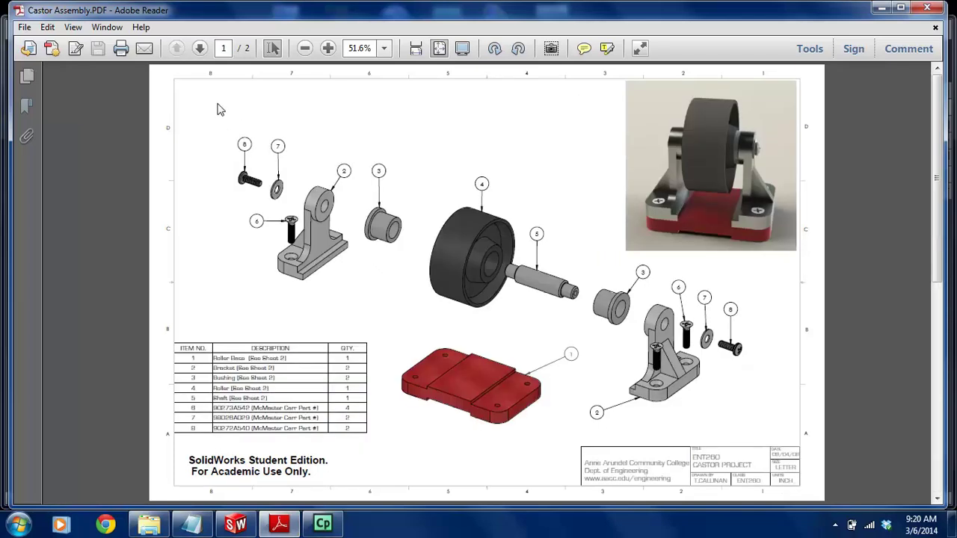
pyautogui.click(199, 49)
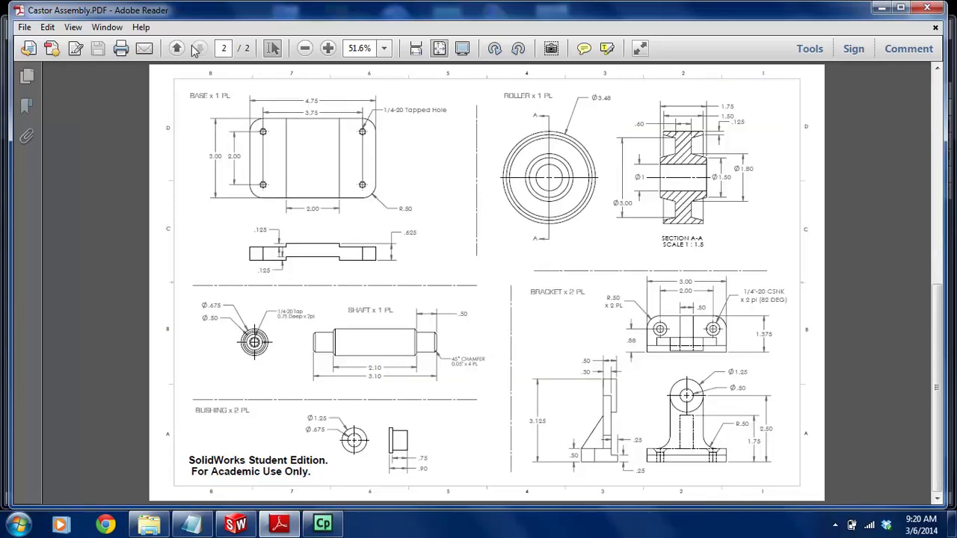
pyautogui.click(179, 48)
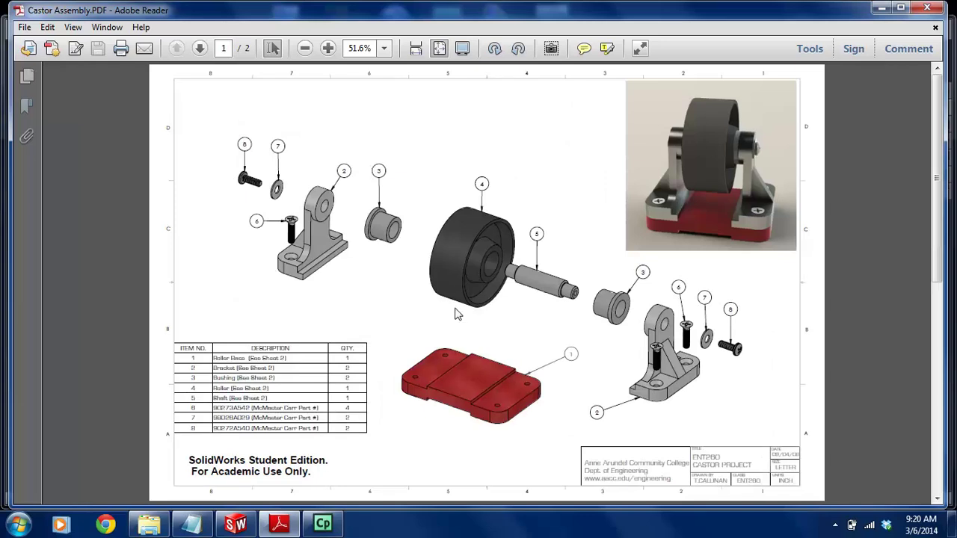
# Show the desktop with the Castor Project folder, and return to SolidWorks
pyautogui.click(882, 9)
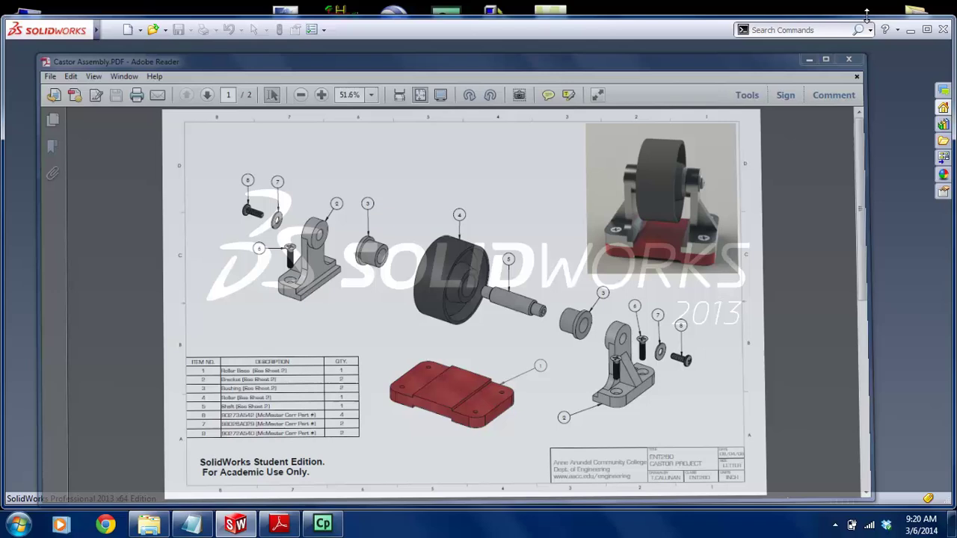
pyautogui.click(911, 30)
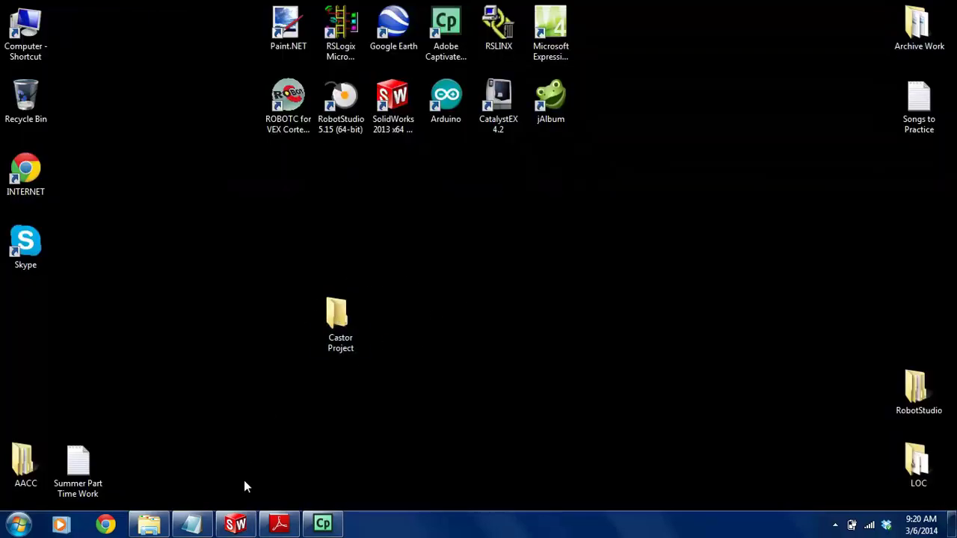
pyautogui.click(235, 524)
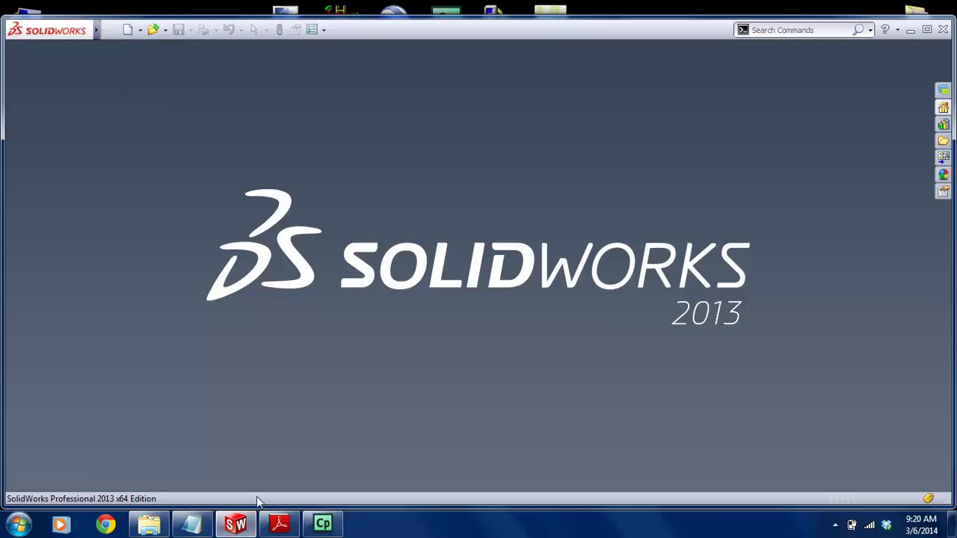
# Examine the red roller base in the Castor Assembly drawing and its dimensioned views on sheet 2
pyautogui.click(279, 524)
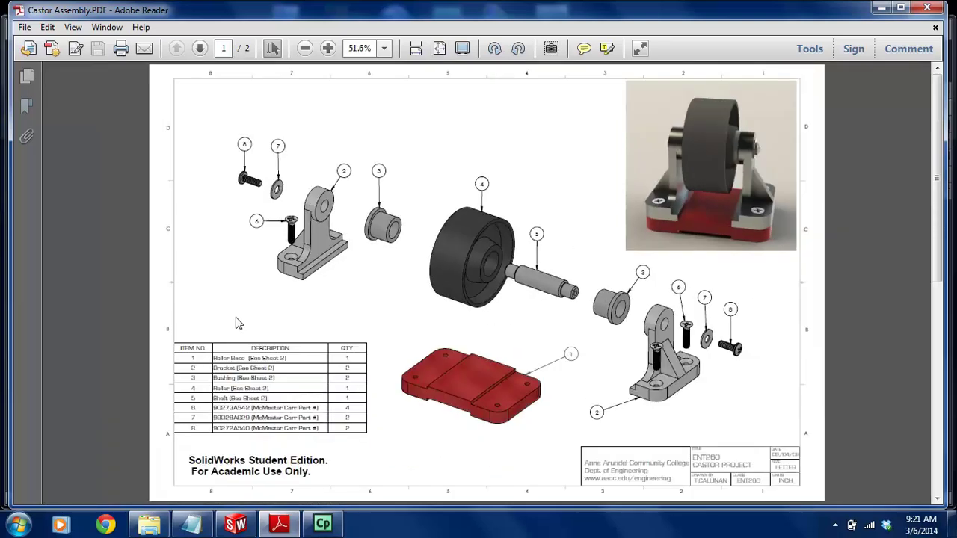
pyautogui.keyDown('ctrl'); pyautogui.scroll(1, 238, 323); pyautogui.keyUp('ctrl')
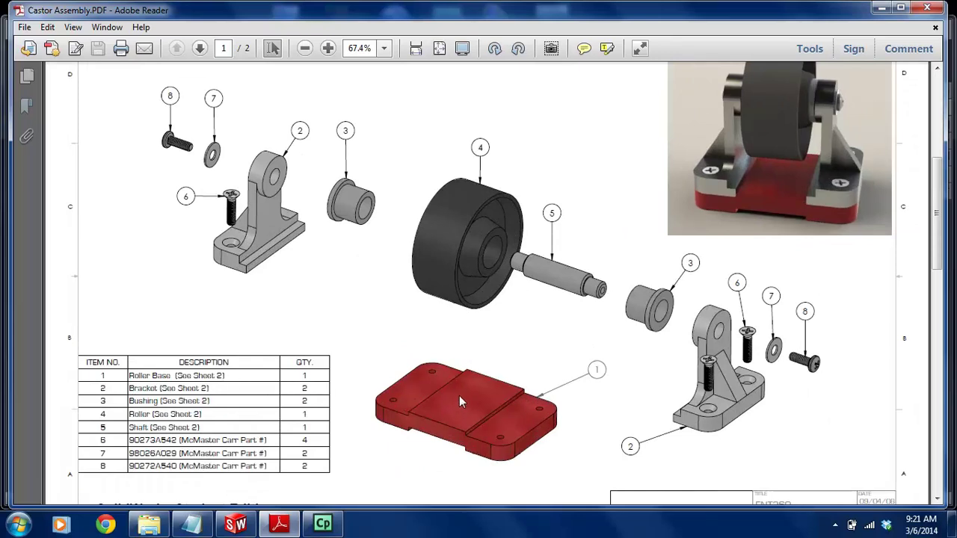
pyautogui.scroll(-5, 436, 376)
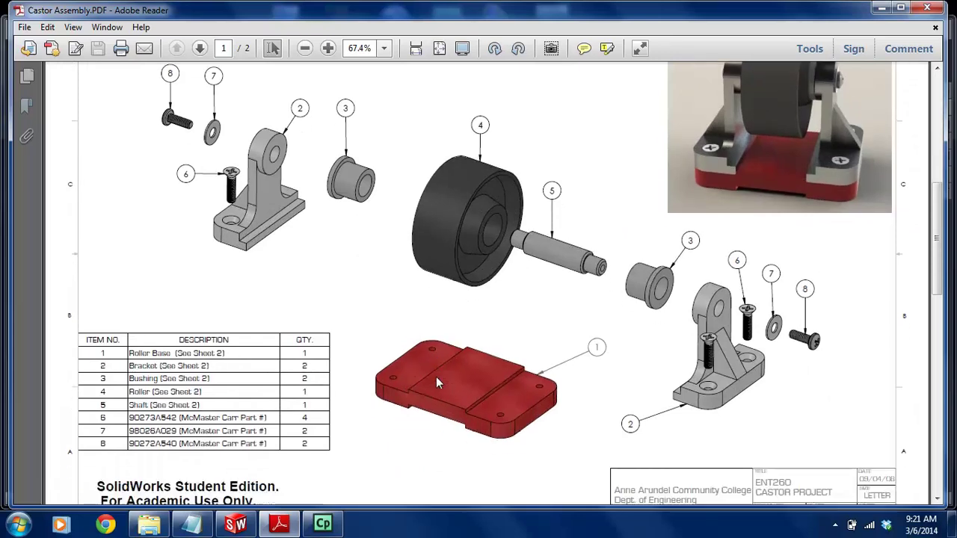
pyautogui.scroll(1, 436, 376)
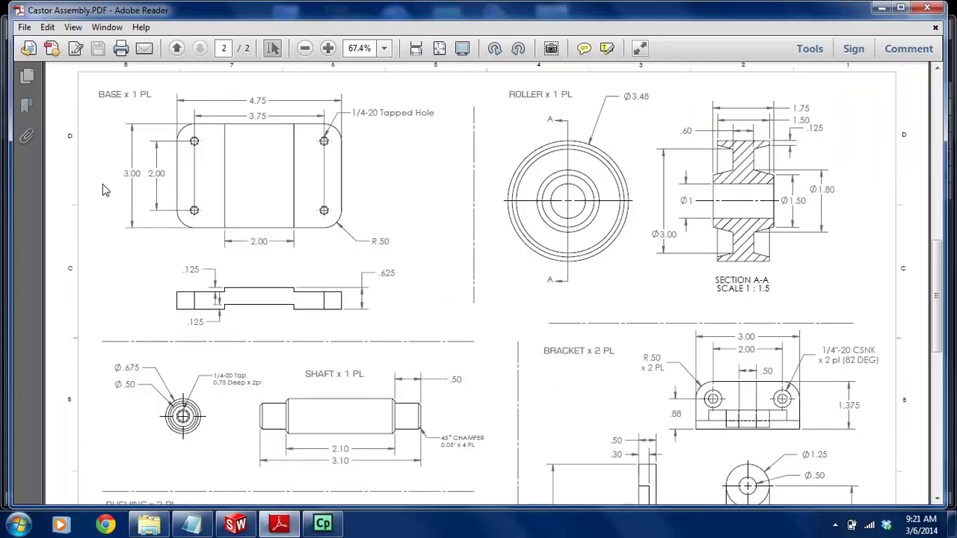
pyautogui.keyDown('ctrl'); pyautogui.scroll(1, 89, 164); pyautogui.keyUp('ctrl')
pyautogui.scroll(1, 134, 164)
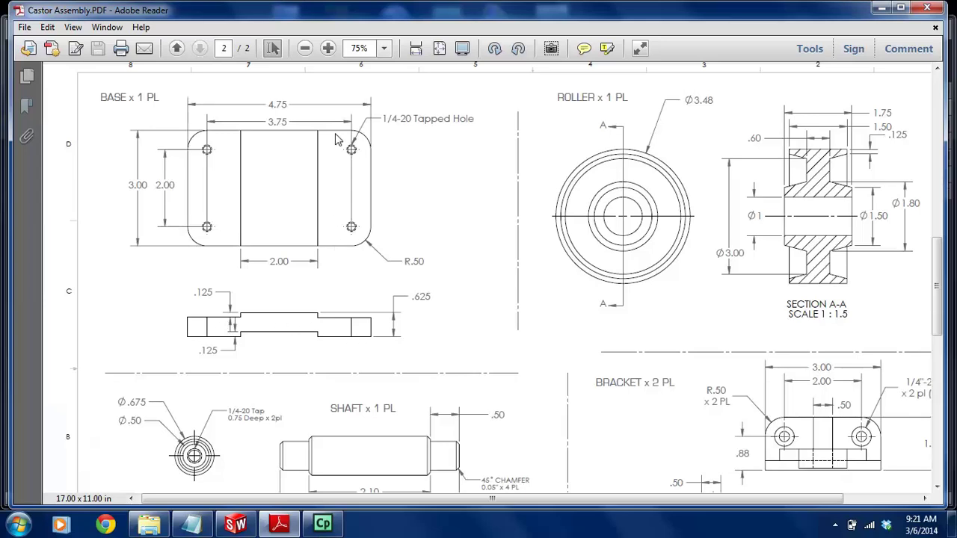
pyautogui.scroll(-3, 311, 258)
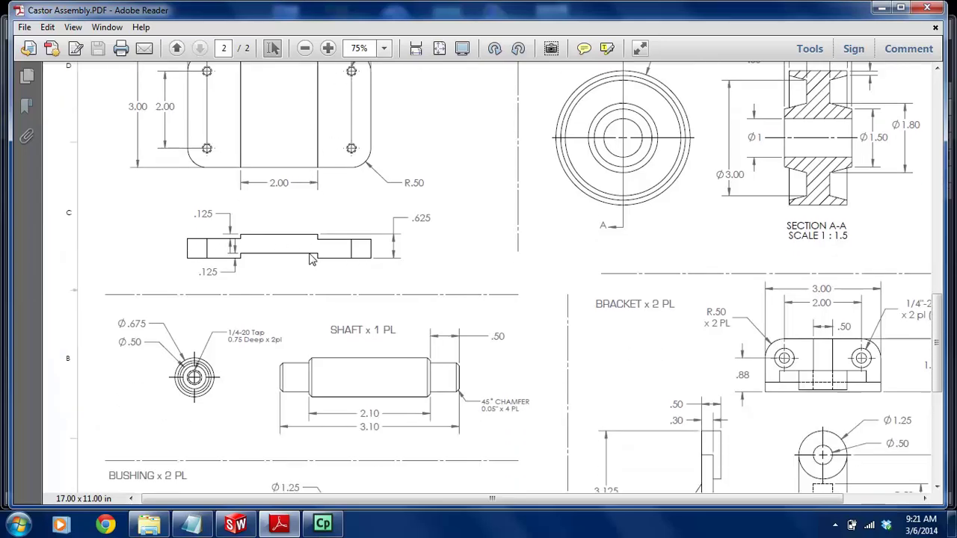
pyautogui.scroll(3, 314, 263)
pyautogui.scroll(5, 309, 259)
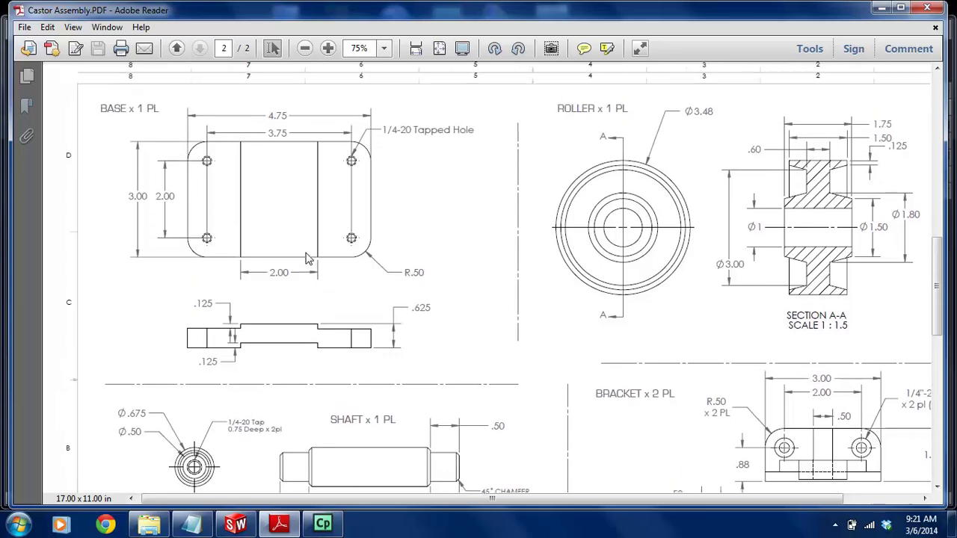
pyautogui.scroll(-5, 262, 282)
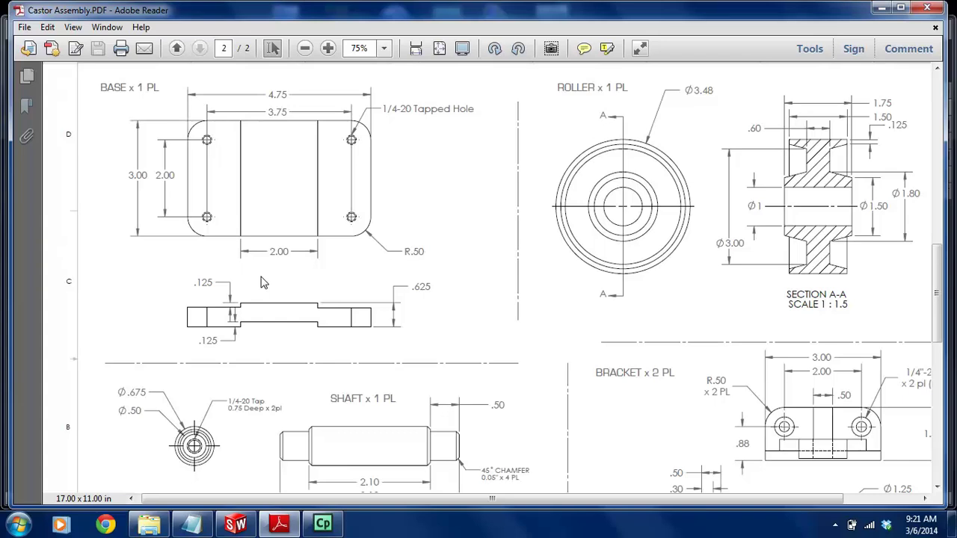
# Switch to SolidWorks and create a new part, agreeing to remove the missing template folders from the list
pyautogui.click(235, 528)
pyautogui.click(236, 528)
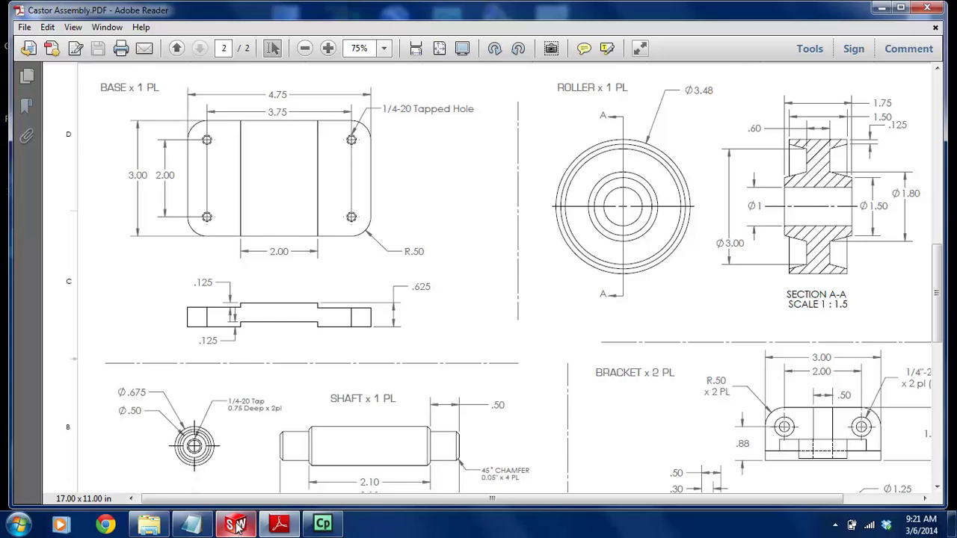
pyautogui.click(236, 526)
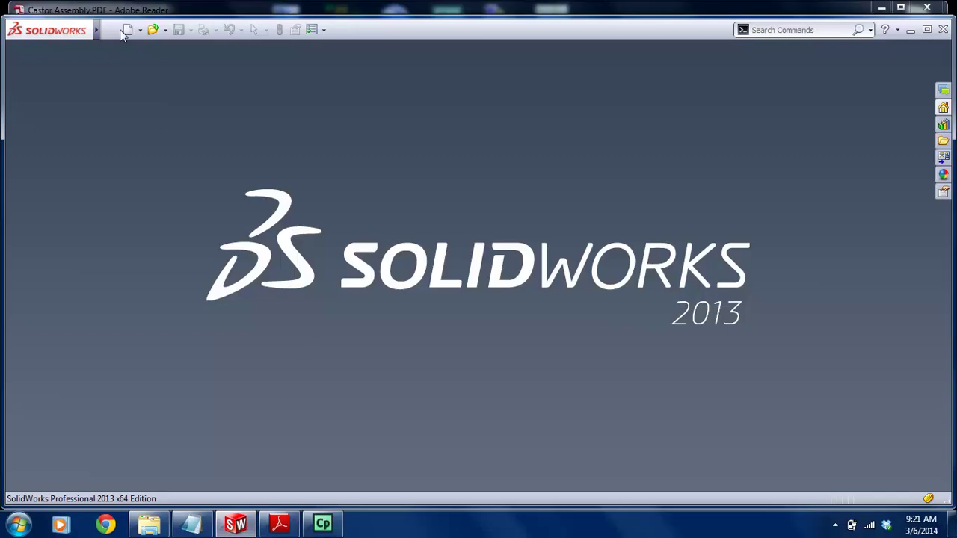
pyautogui.click(125, 30)
pyautogui.click(519, 278)
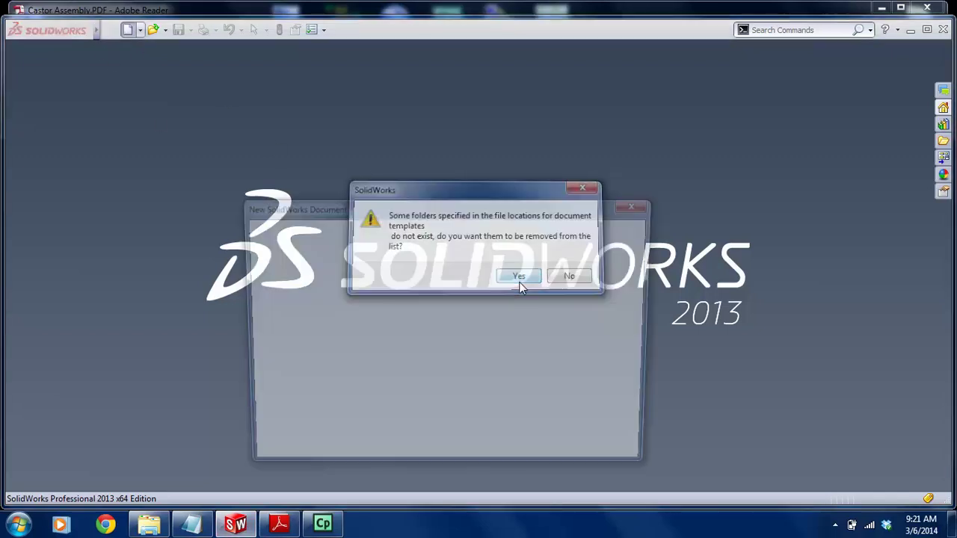
pyautogui.click(276, 260)
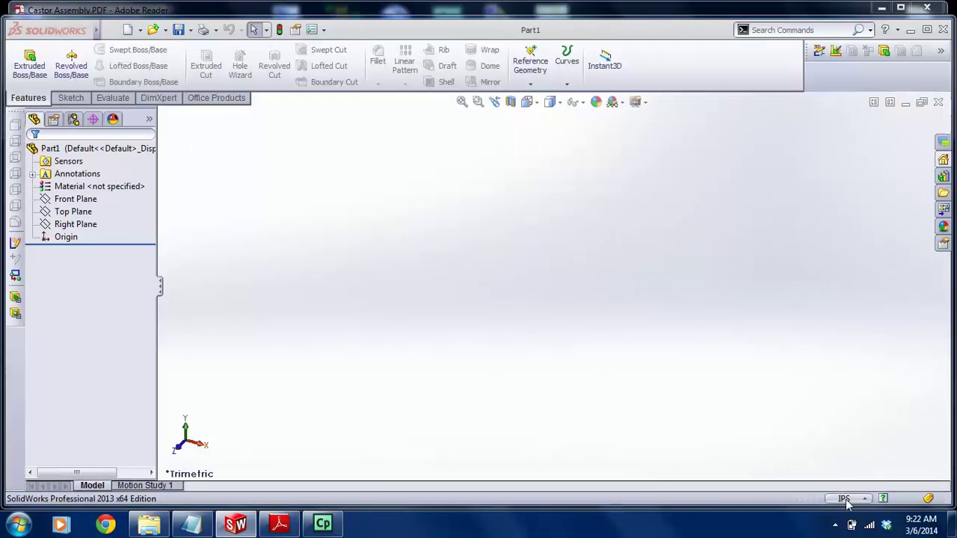
# Start a sketch on the Front Plane and check the base's side view in the Castor Assembly drawing
pyautogui.click(21, 75)
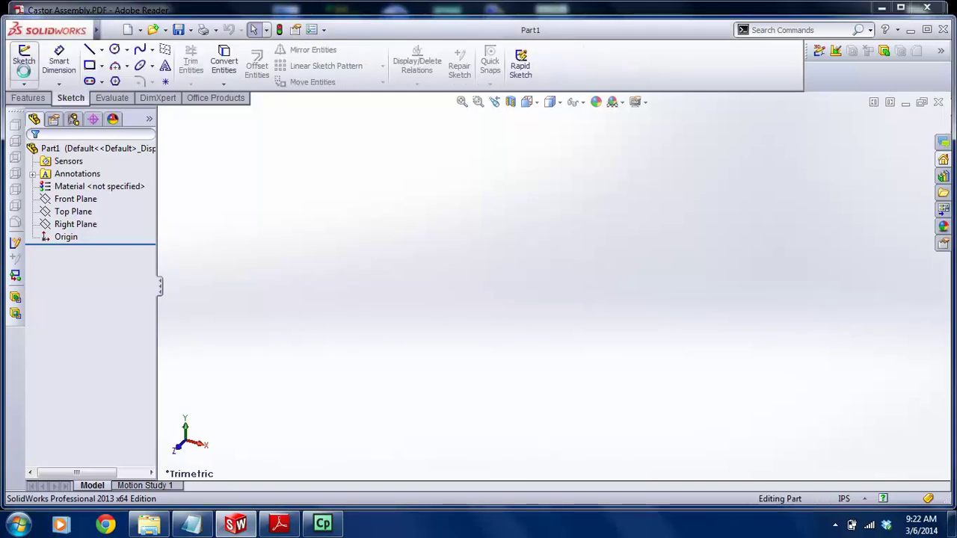
pyautogui.click(447, 193)
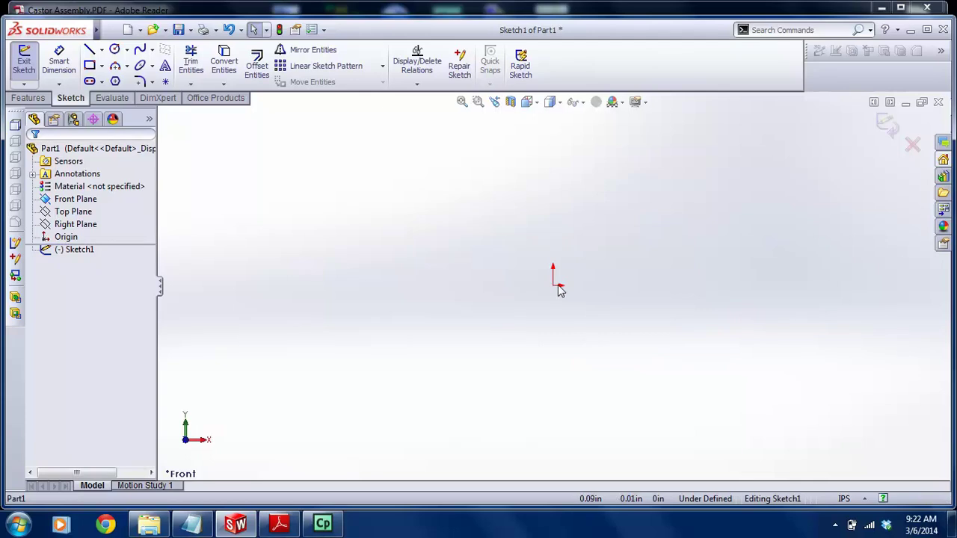
pyautogui.click(278, 524)
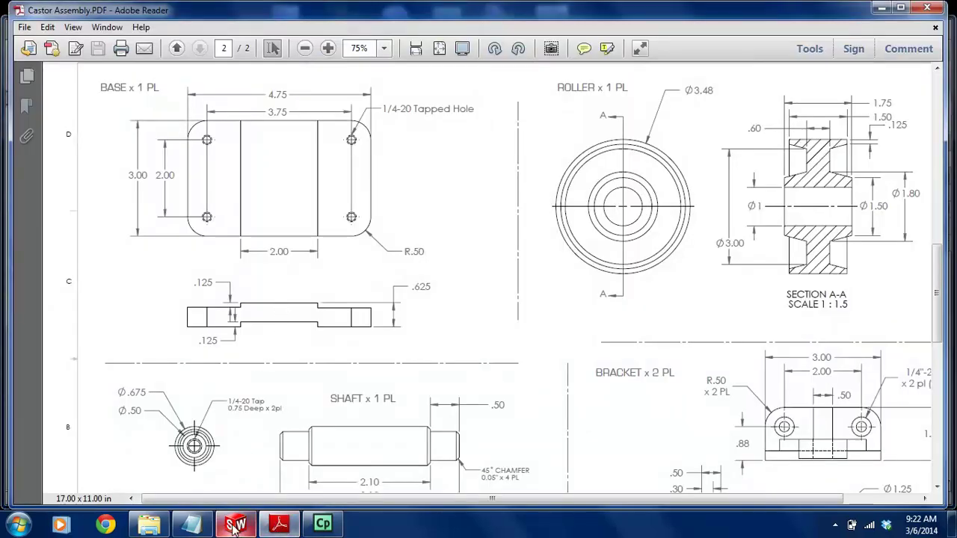
pyautogui.moveTo(235, 525)
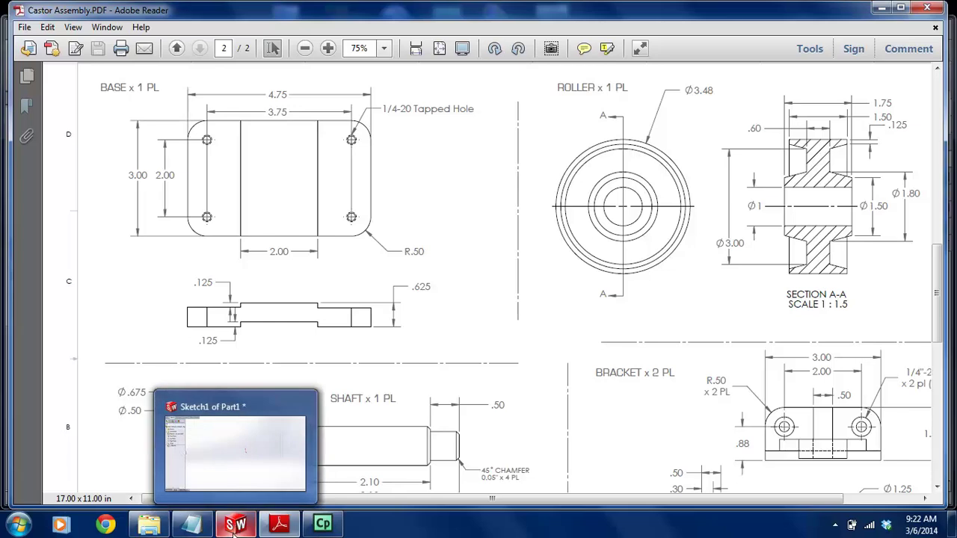
pyautogui.click(235, 525)
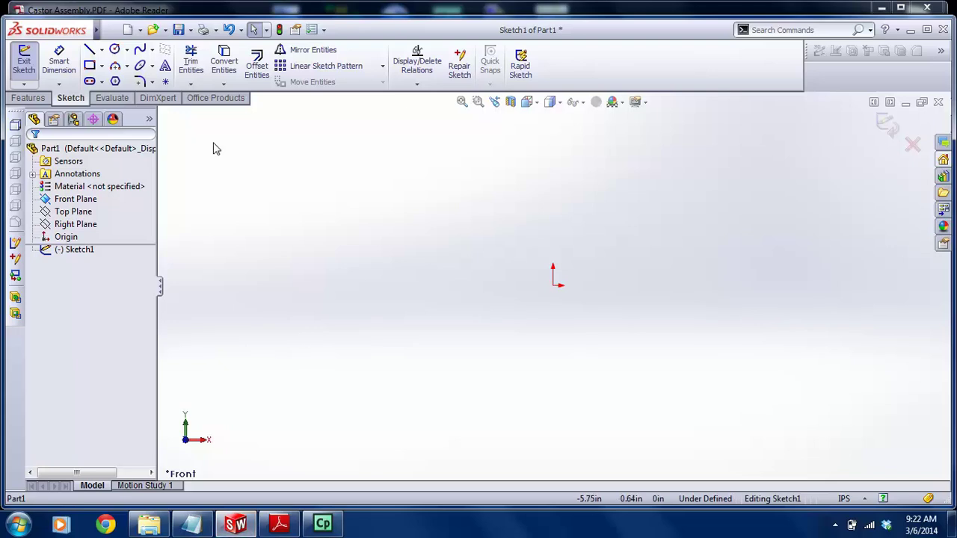
# Sketch a horizontal line through the origin as the top edge of the base's raised middle section
pyautogui.click(88, 50)
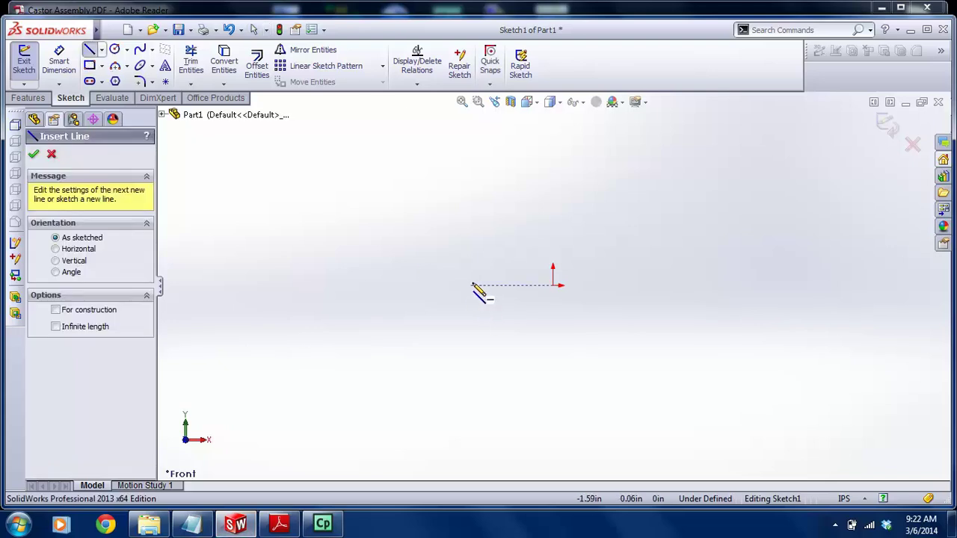
pyautogui.click(494, 285)
pyautogui.click(615, 299)
pyautogui.press('Escape')
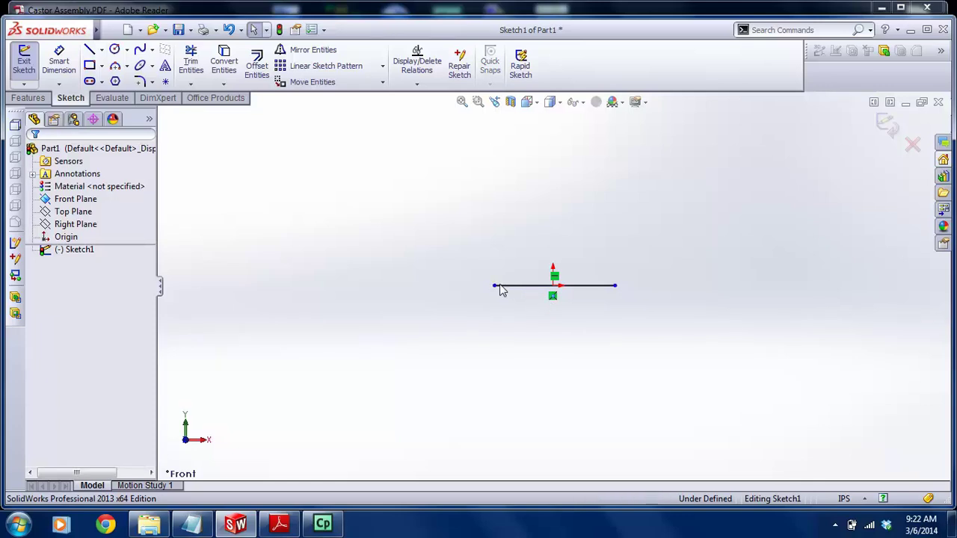
# Shorten the line's left end to a length of about 1.98 in and make the origin its midpoint
pyautogui.moveTo(494, 284); pyautogui.dragTo(514, 286)
pyautogui.keyDown('ctrl'); pyautogui.click(577, 285); pyautogui.keyUp('ctrl')
pyautogui.keyDown('ctrl'); pyautogui.click(554, 285); pyautogui.keyUp('ctrl')
pyautogui.click(573, 333)
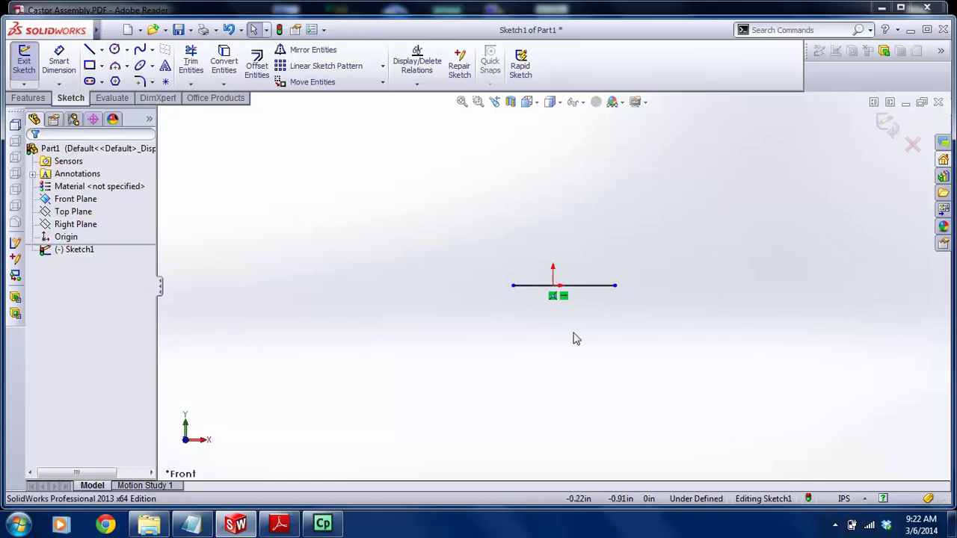
pyautogui.click(590, 285)
pyautogui.keyDown('ctrl'); pyautogui.click(552, 286); pyautogui.keyUp('ctrl')
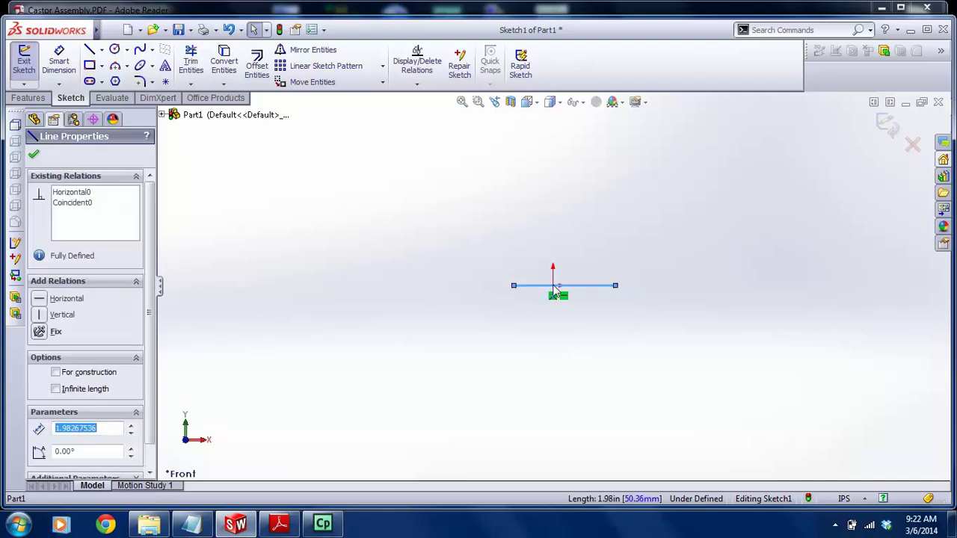
pyautogui.click(63, 380)
pyautogui.click(167, 330)
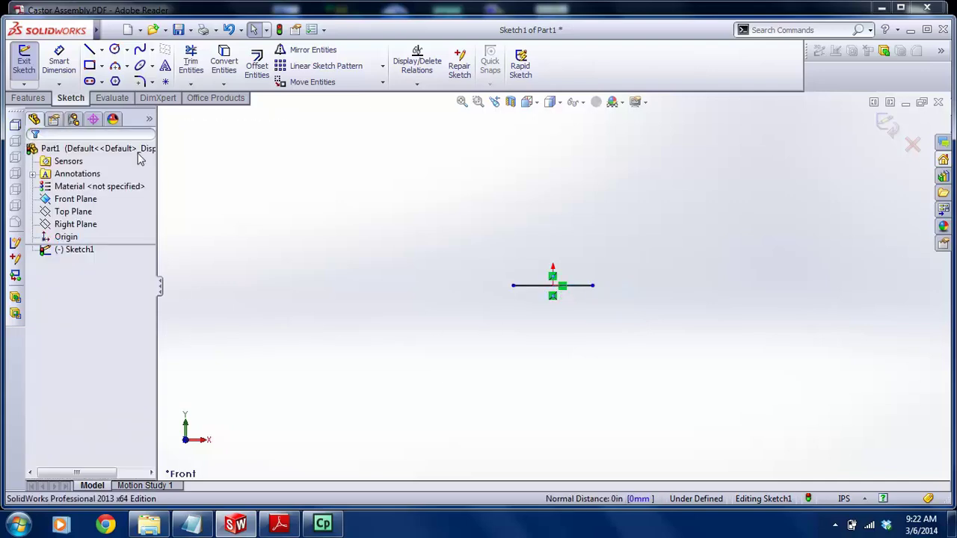
# Sketch connected horizontal and vertical lines between the top line's two ends, closing the base's side profile with a raised middle and bottom recess
pyautogui.click(89, 49)
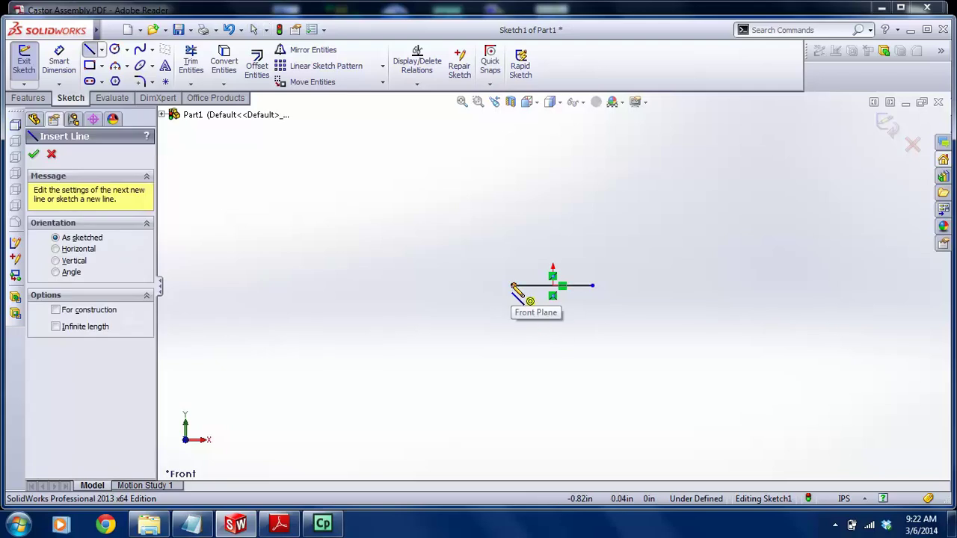
pyautogui.click(513, 288)
pyautogui.click(454, 297)
pyautogui.click(455, 319)
pyautogui.click(514, 320)
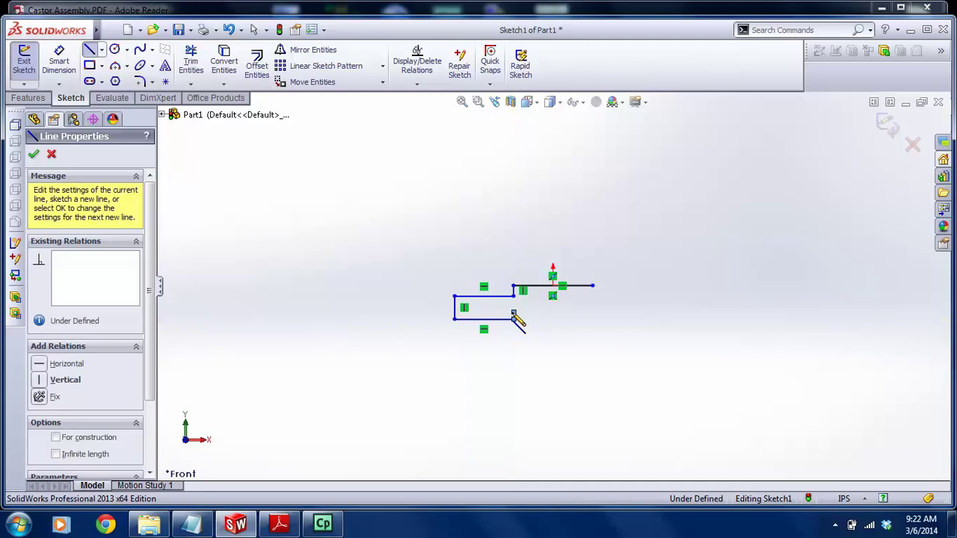
pyautogui.click(593, 316)
pyautogui.click(670, 319)
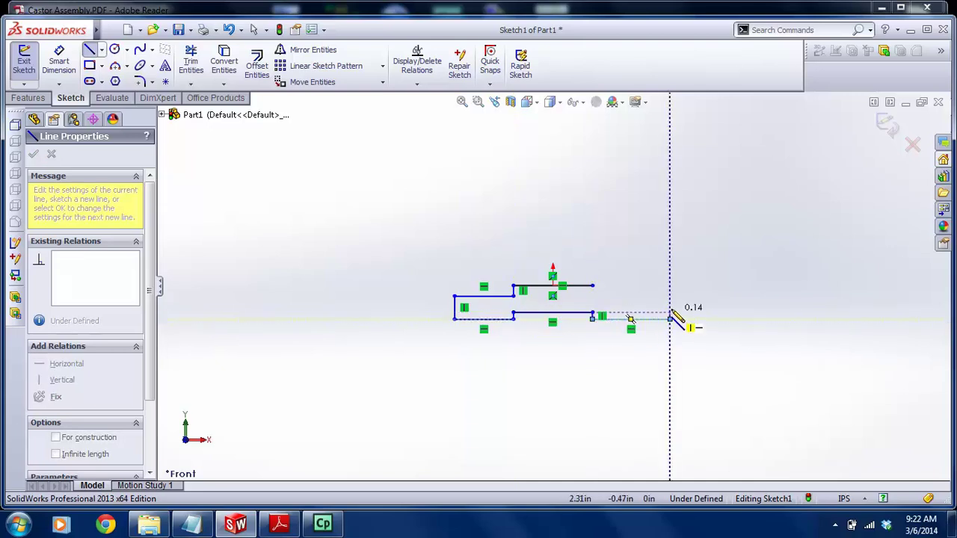
pyautogui.click(670, 297)
pyautogui.click(592, 296)
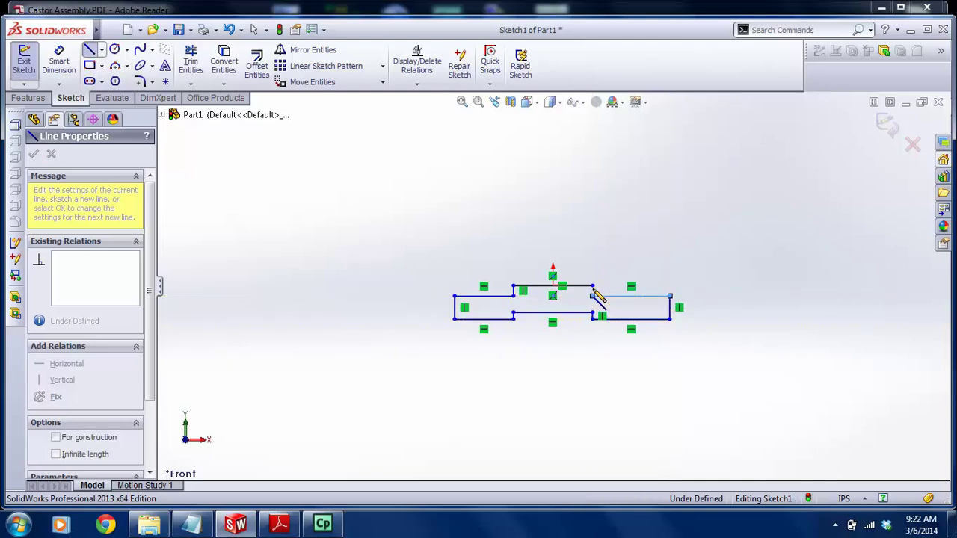
pyautogui.click(593, 286)
pyautogui.press('Escape')
pyautogui.scroll(2, 503, 332)
pyautogui.scroll(-2, 645, 303)
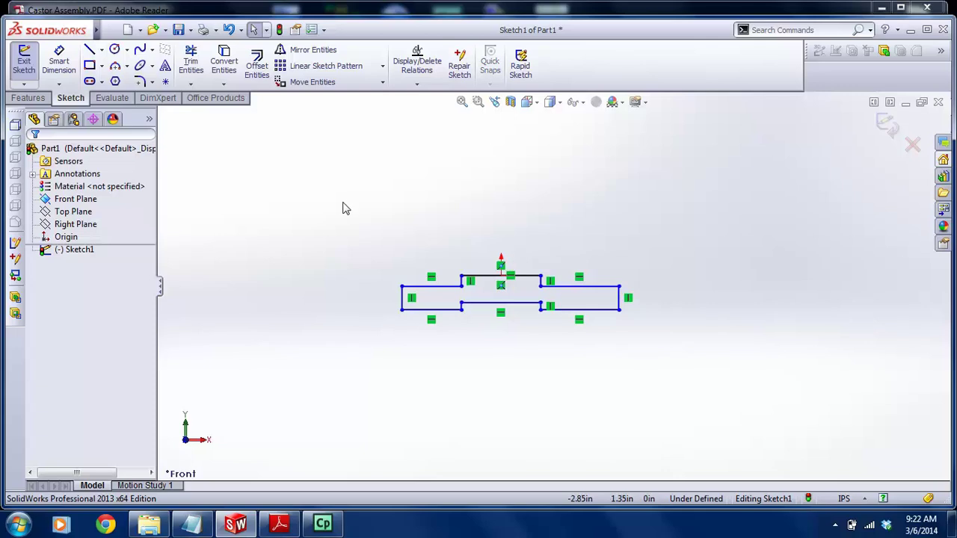
# Check the base in the Castor Assembly drawing and sketch a vertical centerline about 2.5 in long downward from the origin
pyautogui.click(277, 526)
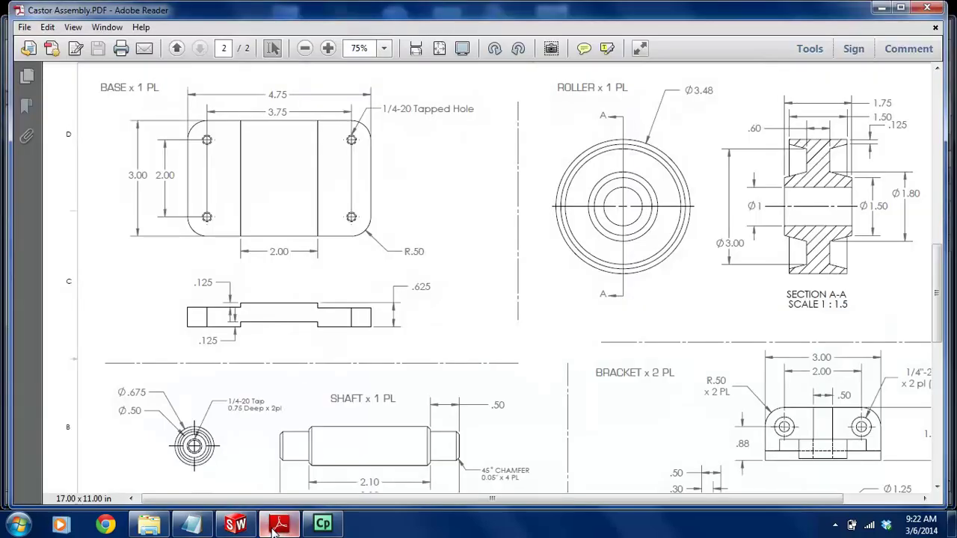
pyautogui.click(236, 525)
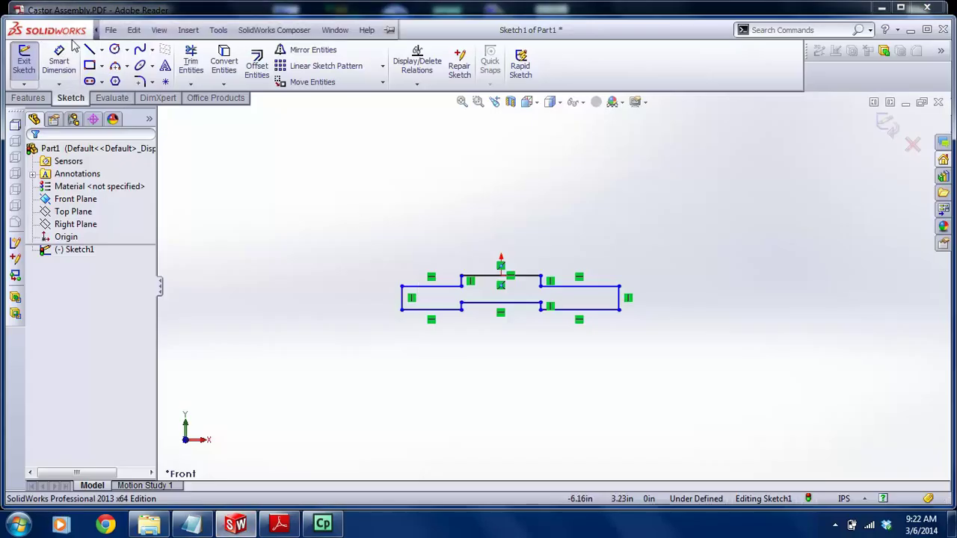
pyautogui.click(101, 49)
pyautogui.click(120, 78)
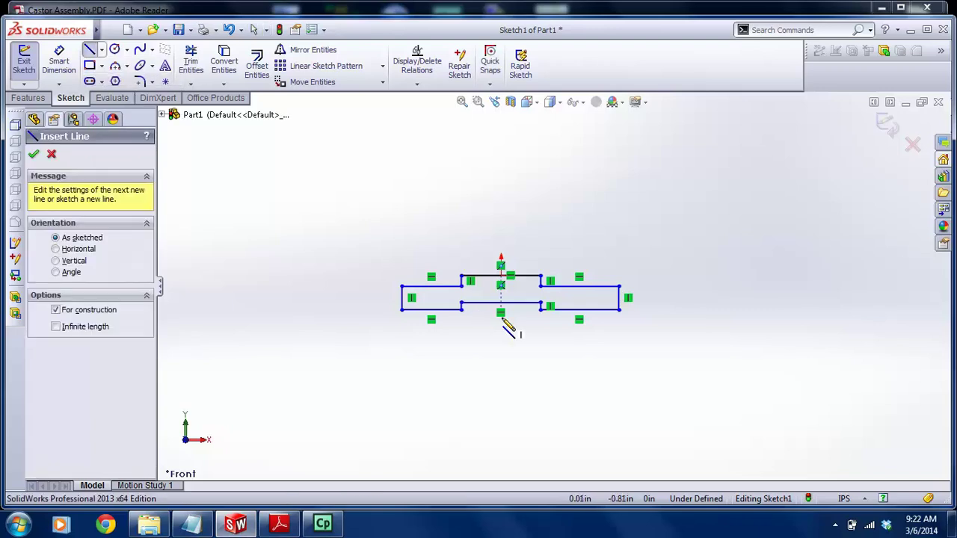
pyautogui.click(501, 278)
pyautogui.click(501, 407)
pyautogui.press('Escape')
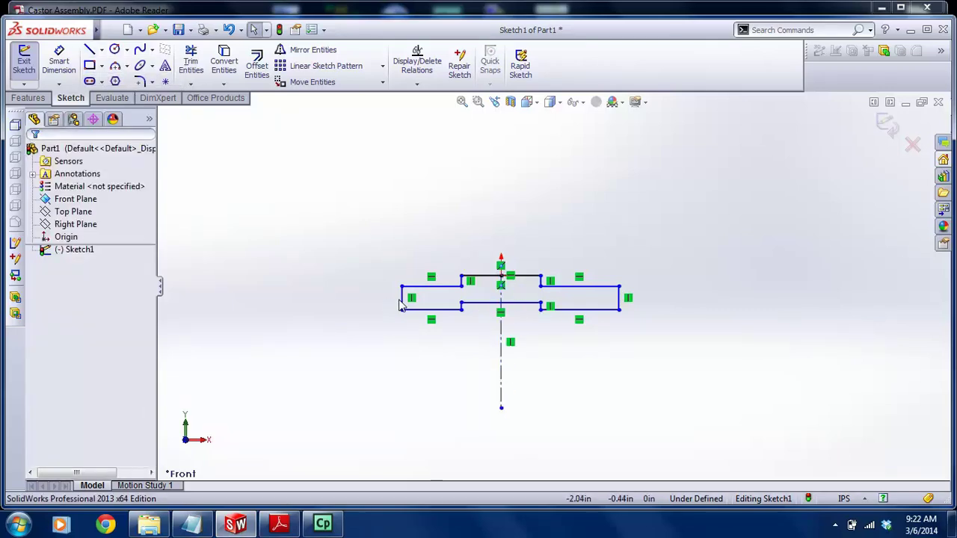
# Make the two outer vertical end lines of the profile symmetric about the centerline
pyautogui.click(402, 305)
pyautogui.keyDown('ctrl'); pyautogui.click(500, 361); pyautogui.keyUp('ctrl')
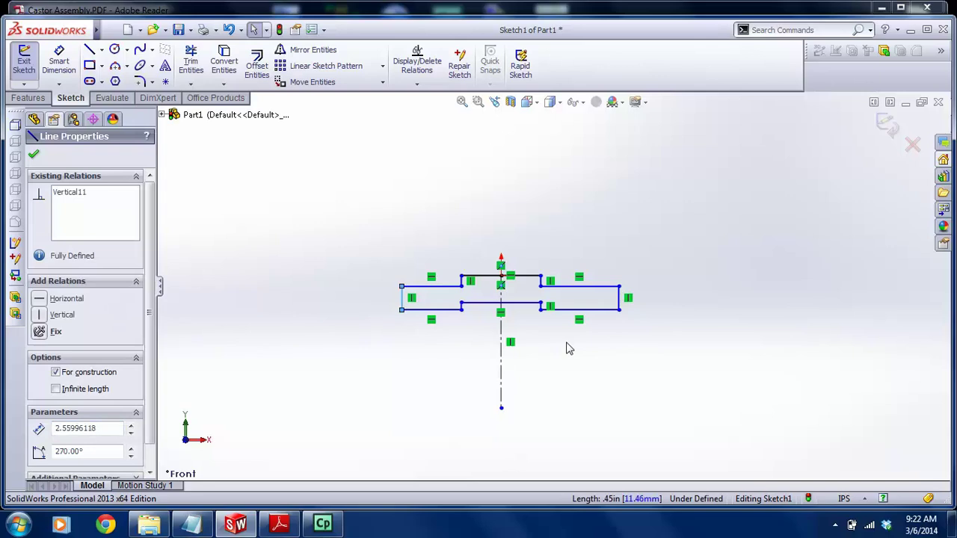
pyautogui.keyDown('ctrl'); pyautogui.click(619, 303); pyautogui.keyUp('ctrl')
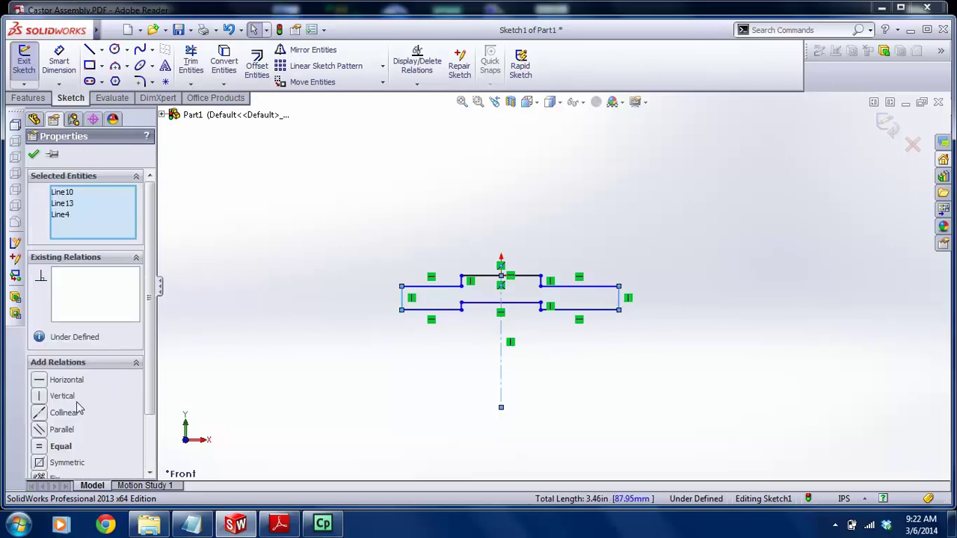
pyautogui.click(51, 461)
pyautogui.click(350, 350)
# Dimension the profile's overall width between the two outer end lines as 4.75 in
pyautogui.click(60, 62)
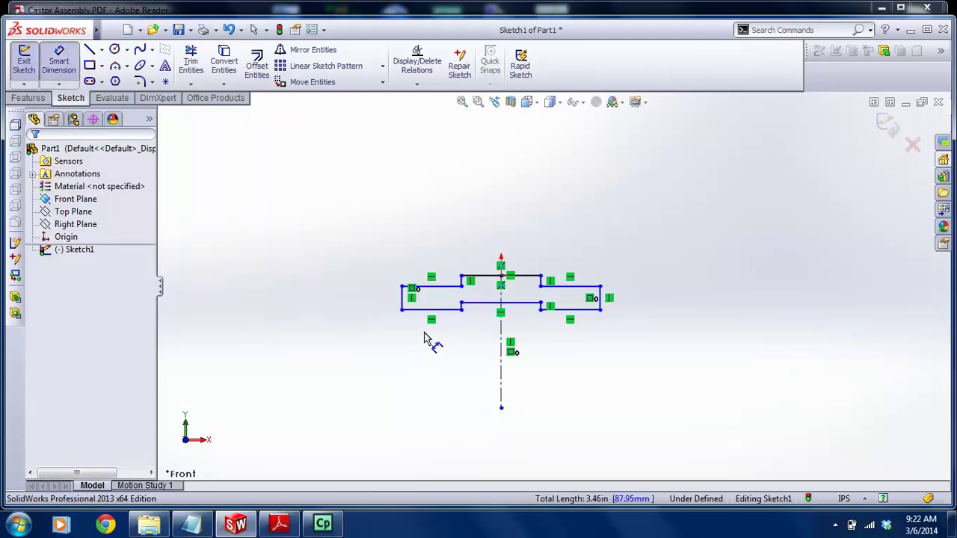
pyautogui.click(402, 297)
pyautogui.click(602, 306)
pyautogui.click(506, 211)
pyautogui.write('3.84')
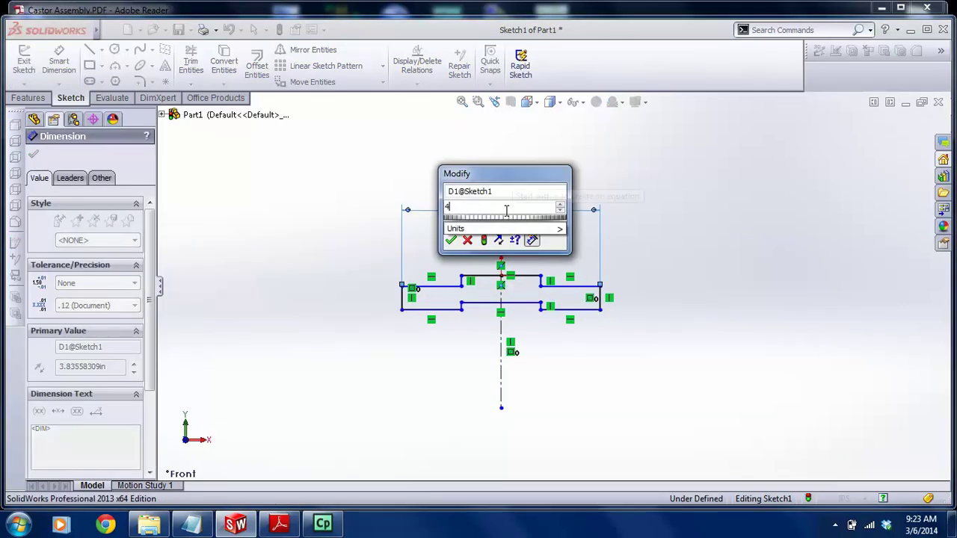
pyautogui.press('Return')
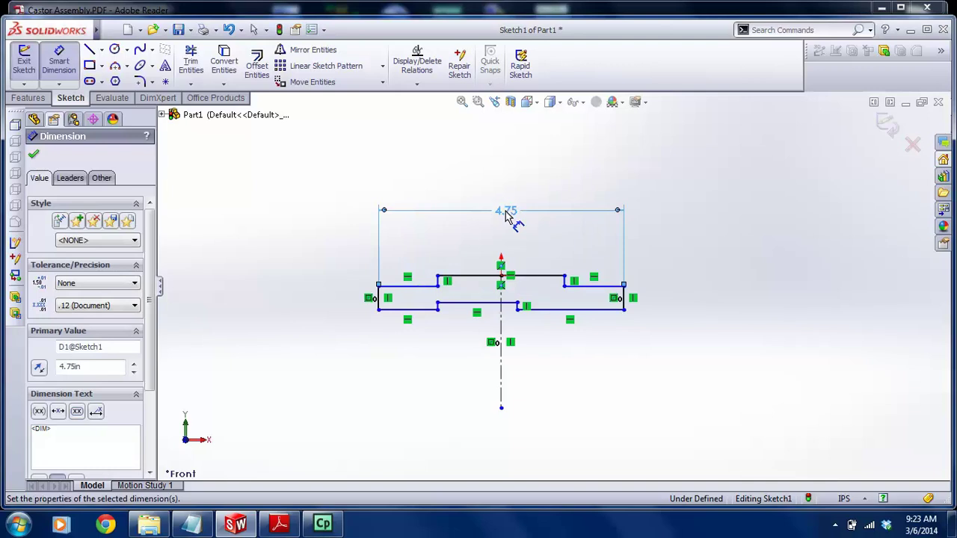
pyautogui.press('Escape')
# Make the short upper and lower vertical step lines on the profile's left half collinear
pyautogui.scroll(-6, 503, 314)
pyautogui.click(419, 245)
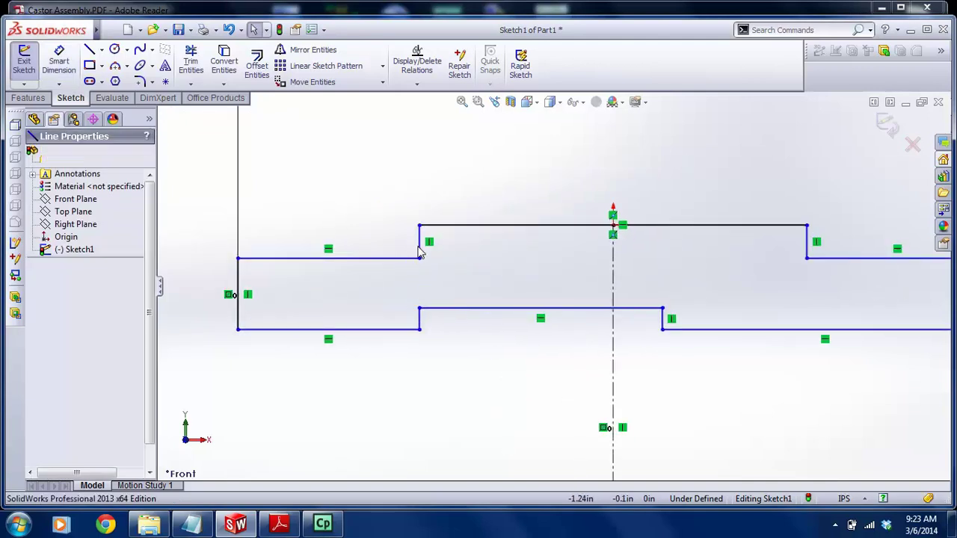
pyautogui.keyDown('ctrl'); pyautogui.click(420, 320); pyautogui.keyUp('ctrl')
pyautogui.click(52, 414)
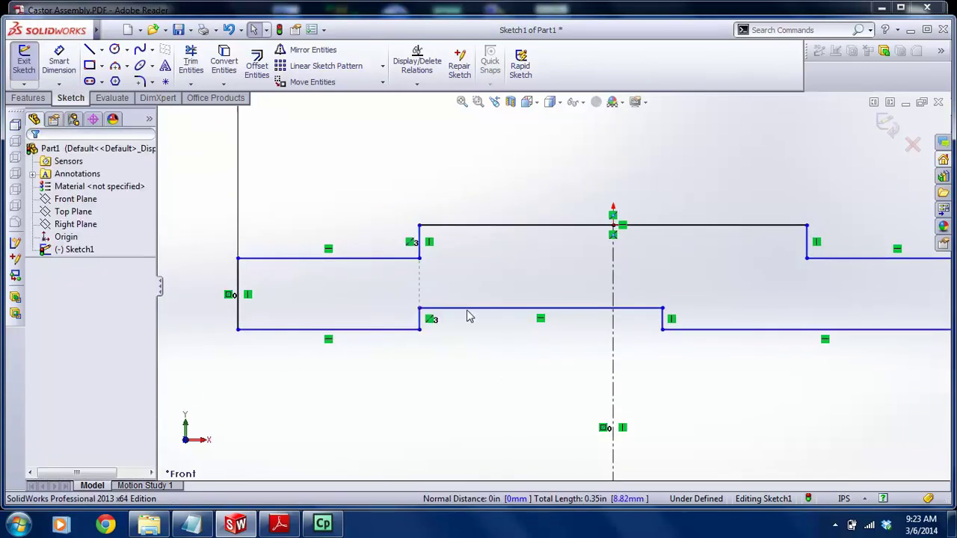
# Make the short upper and lower vertical step lines on the profile's right half collinear
pyautogui.click(663, 323)
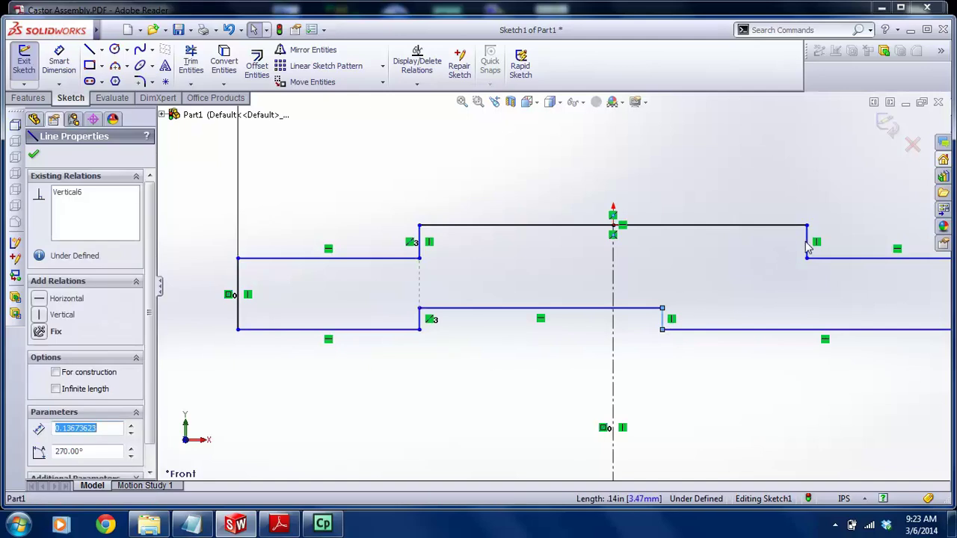
pyautogui.keyDown('ctrl'); pyautogui.click(807, 241); pyautogui.keyUp('ctrl')
pyautogui.click(54, 413)
pyautogui.click(513, 338)
pyautogui.press('f')
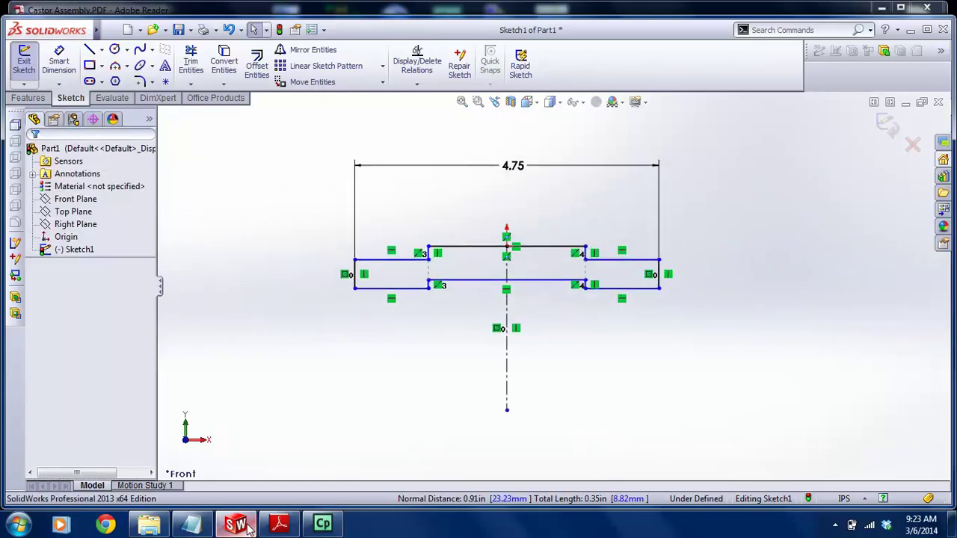
# Check the height in the Castor Assembly drawing and dimension the profile's overall height from bottom edge to raised top as 0.625 in
pyautogui.click(274, 527)
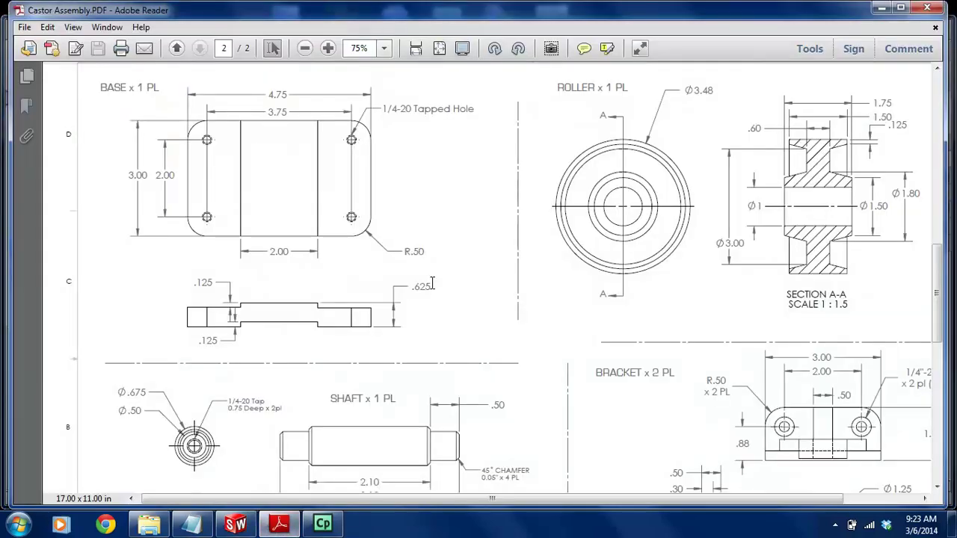
pyautogui.click(235, 524)
pyautogui.click(52, 57)
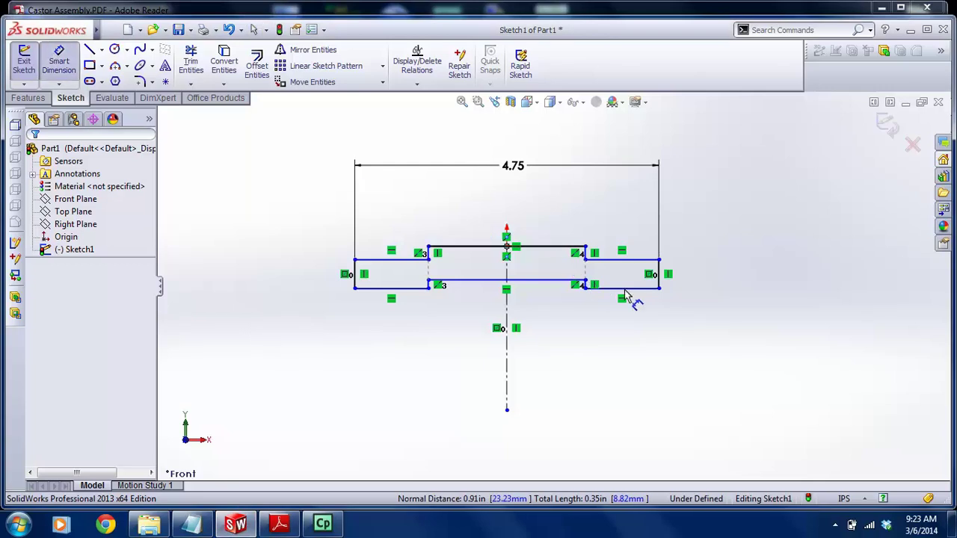
pyautogui.click(625, 288)
pyautogui.click(557, 247)
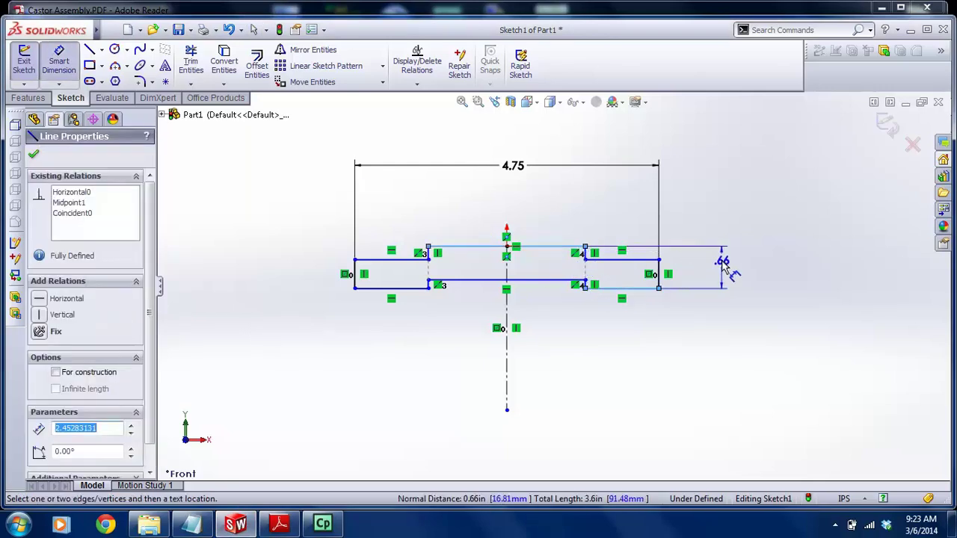
pyautogui.click(724, 265)
pyautogui.write('.625')
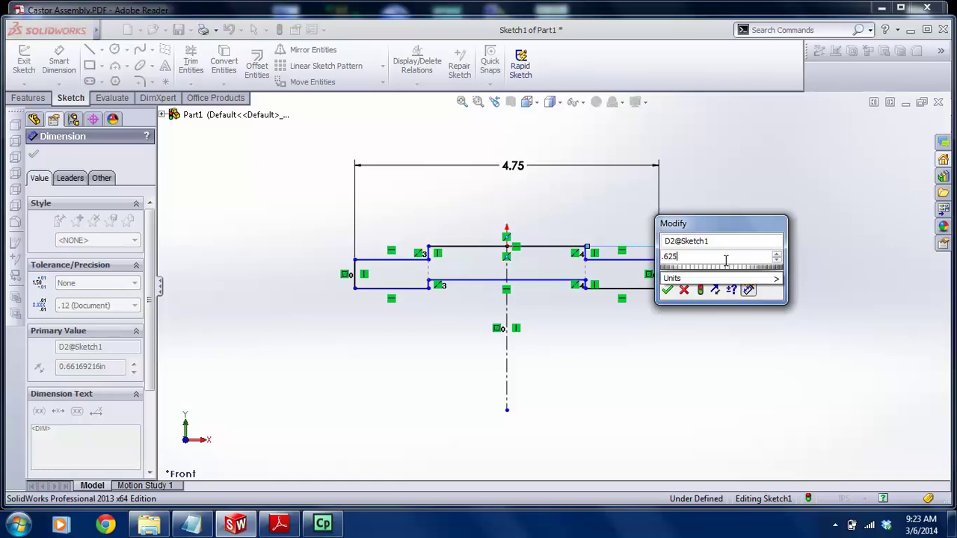
pyautogui.press('Return')
pyautogui.press('Escape')
# Make the two outer bottom edges of the profile collinear
pyautogui.scroll(-3, 620, 295)
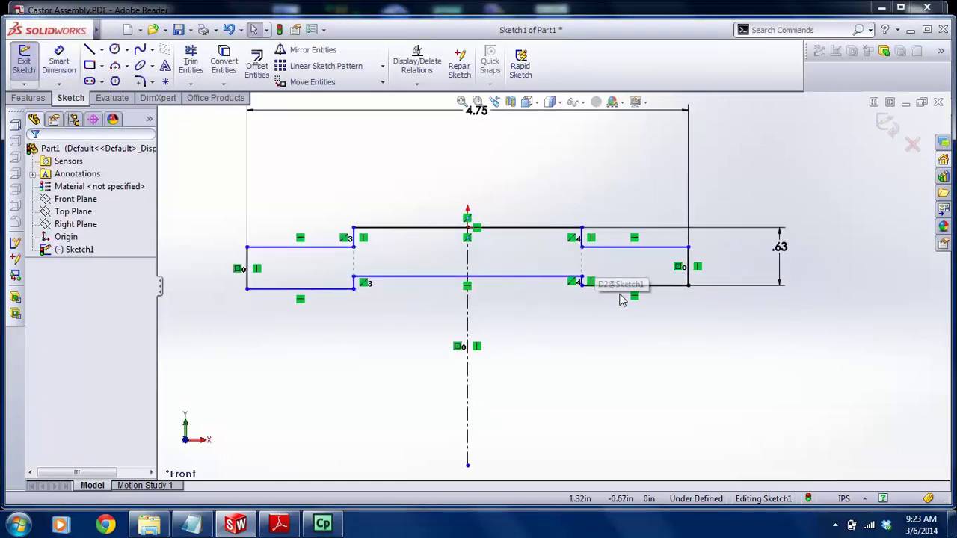
pyautogui.click(632, 286)
pyautogui.keyDown('ctrl'); pyautogui.click(327, 290); pyautogui.keyUp('ctrl')
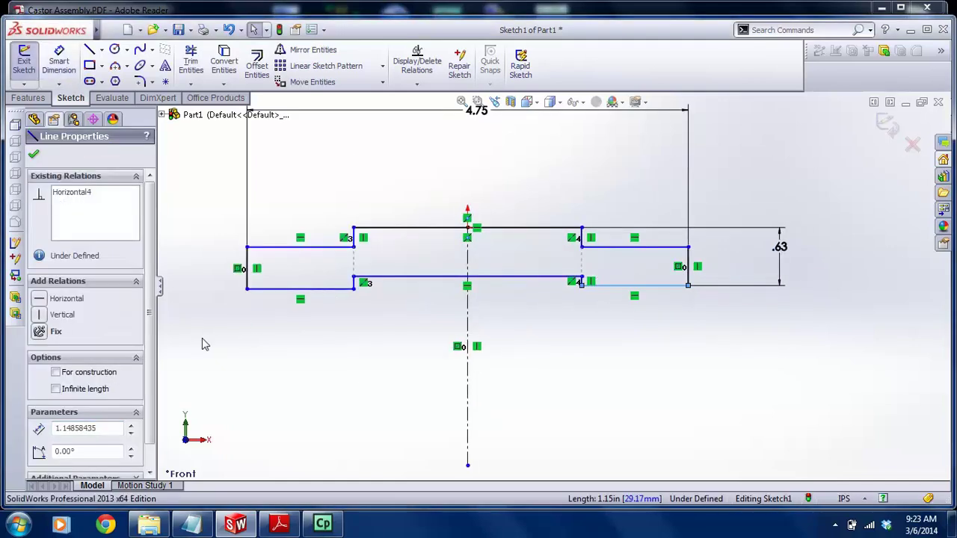
pyautogui.click(57, 416)
pyautogui.click(262, 368)
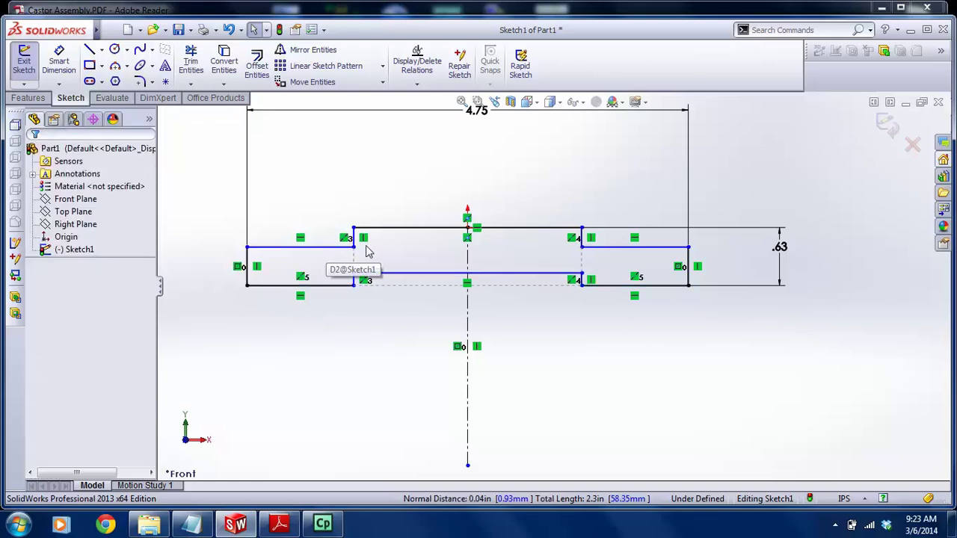
# Make the two lower top edges on either side of the raised middle section collinear
pyautogui.click(326, 247)
pyautogui.keyDown('ctrl'); pyautogui.click(619, 248); pyautogui.keyUp('ctrl')
pyautogui.click(39, 413)
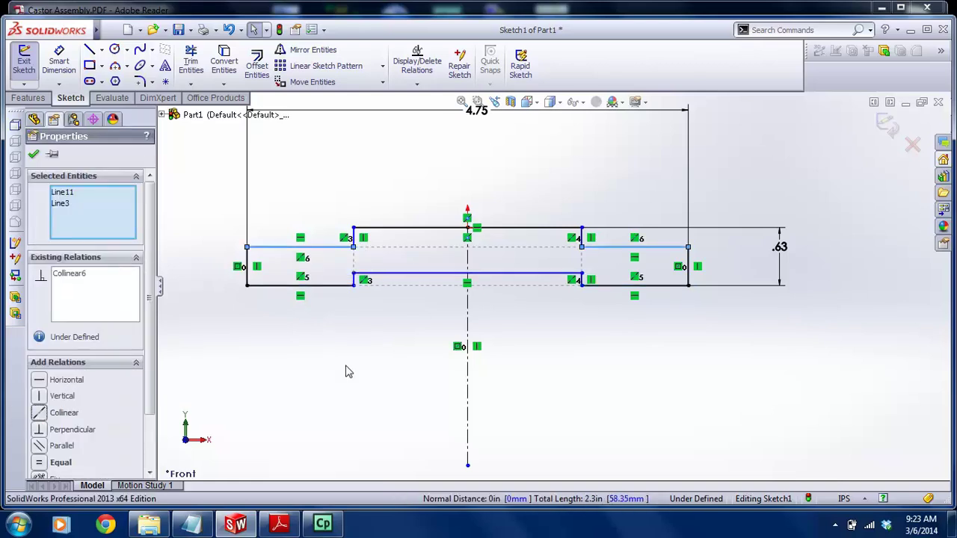
pyautogui.click(346, 370)
# Dimension the step height between the left shoulder edge and the raised top edge as 0.125 in
pyautogui.click(61, 64)
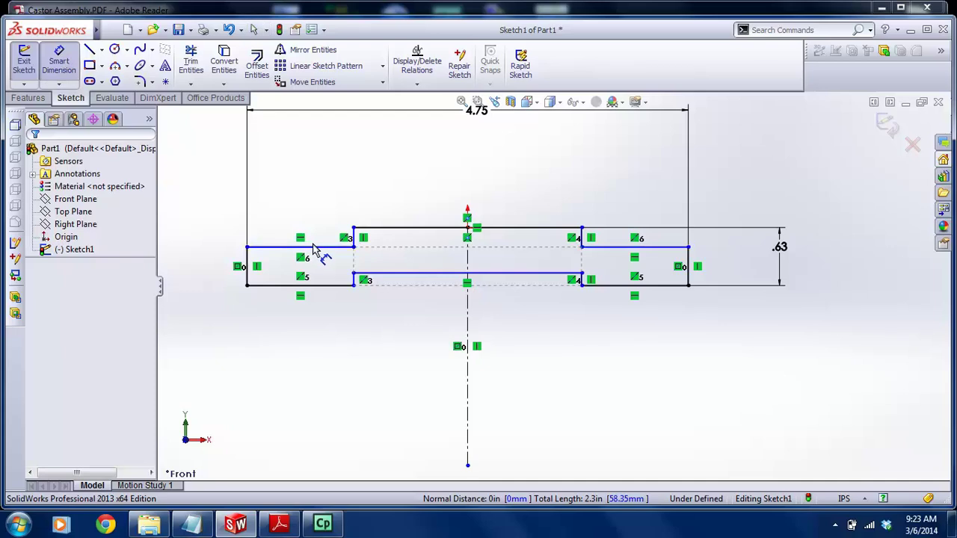
pyautogui.click(314, 248)
pyautogui.click(367, 228)
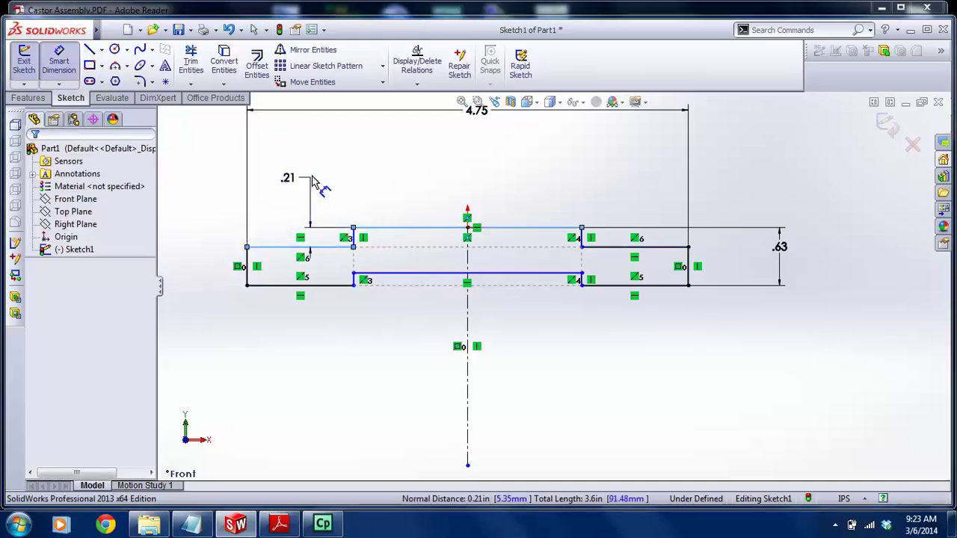
pyautogui.click(320, 187)
pyautogui.write('.125')
pyautogui.press('Return')
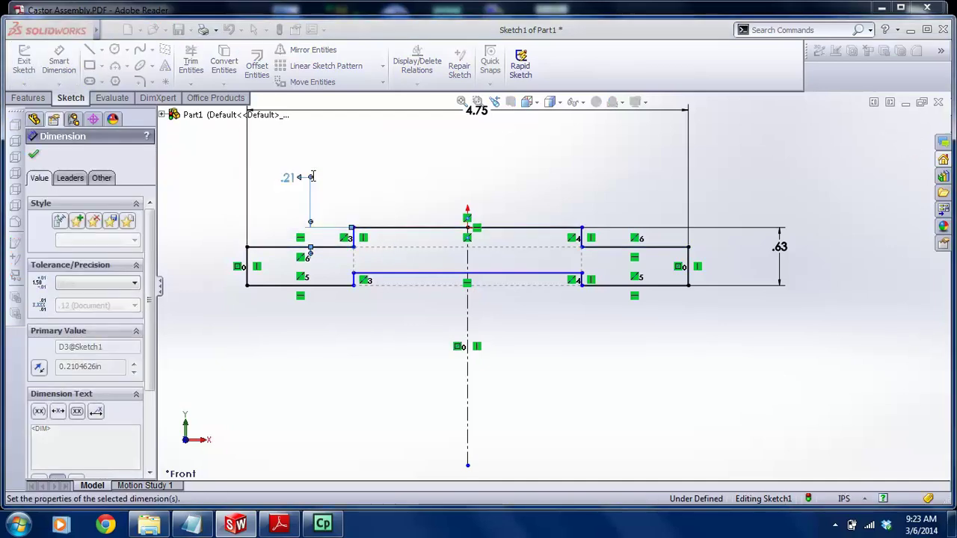
# Dimension the bottom recess depth between the left bottom edge and the recess edge as 0.125 in
pyautogui.click(333, 285)
pyautogui.click(329, 290)
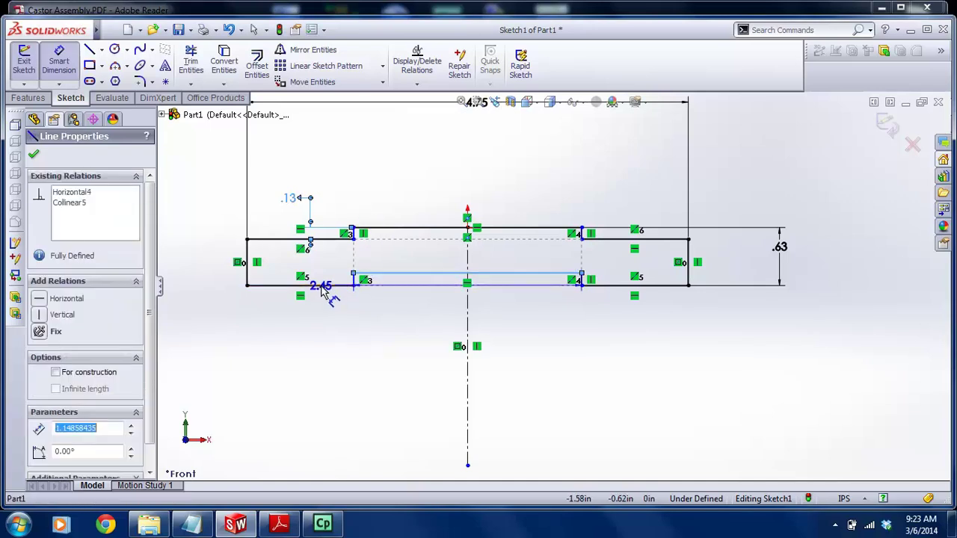
pyautogui.click(315, 338)
pyautogui.write('.12')
pyautogui.press('Return')
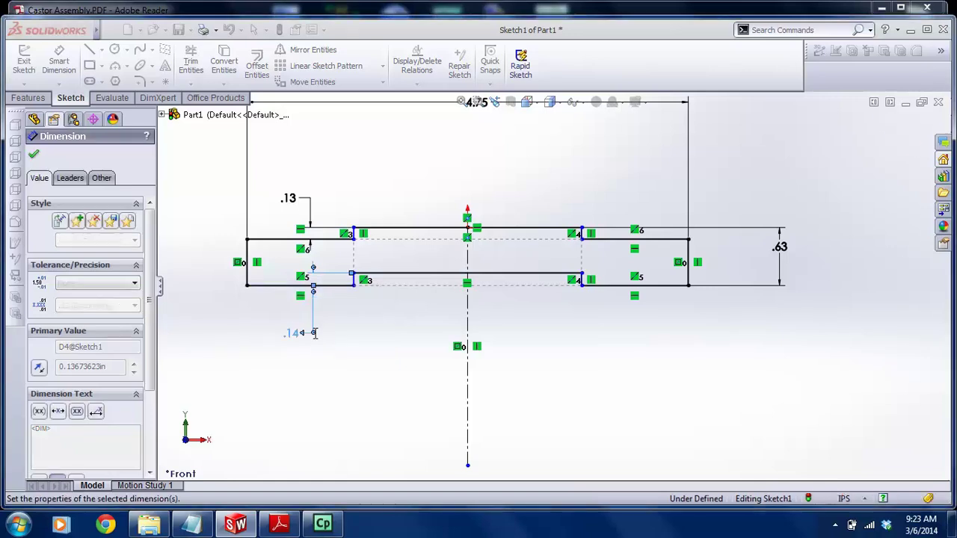
pyautogui.press('Escape')
# Recheck the base in the Castor Assembly drawing and make the two upper short step lines symmetric about the centerline
pyautogui.click(276, 525)
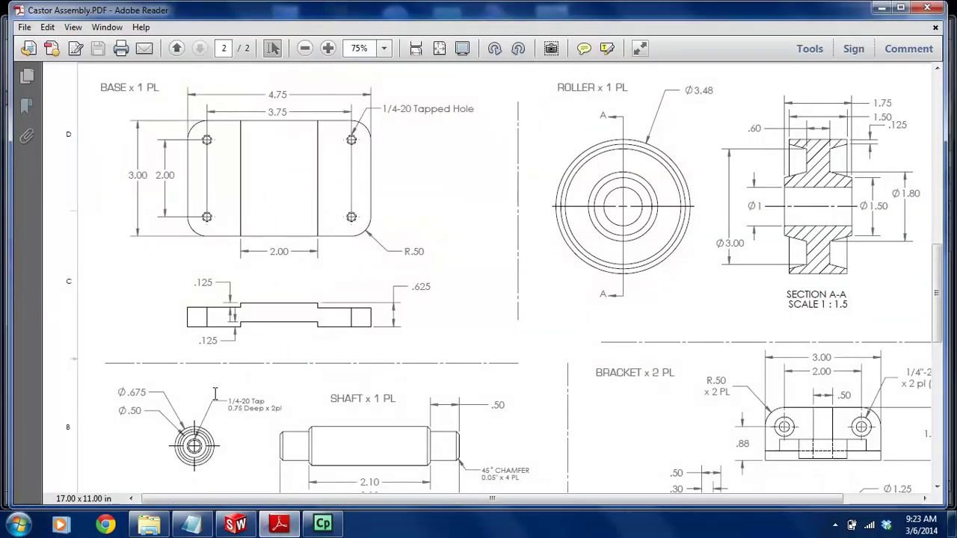
pyautogui.click(236, 524)
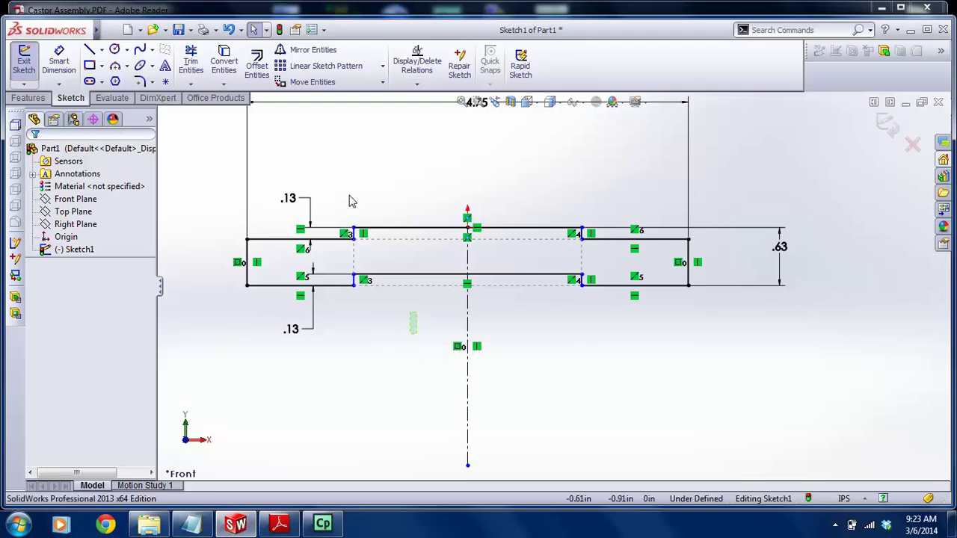
pyautogui.scroll(-2, 351, 200)
pyautogui.click(379, 263)
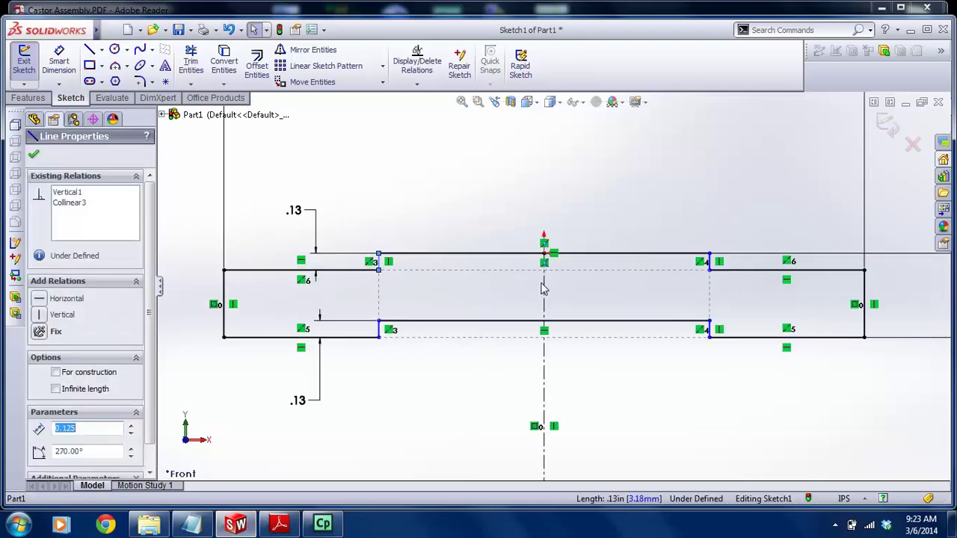
pyautogui.keyDown('ctrl'); pyautogui.click(710, 265); pyautogui.keyUp('ctrl')
pyautogui.keyDown('ctrl'); pyautogui.click(709, 261); pyautogui.keyUp('ctrl')
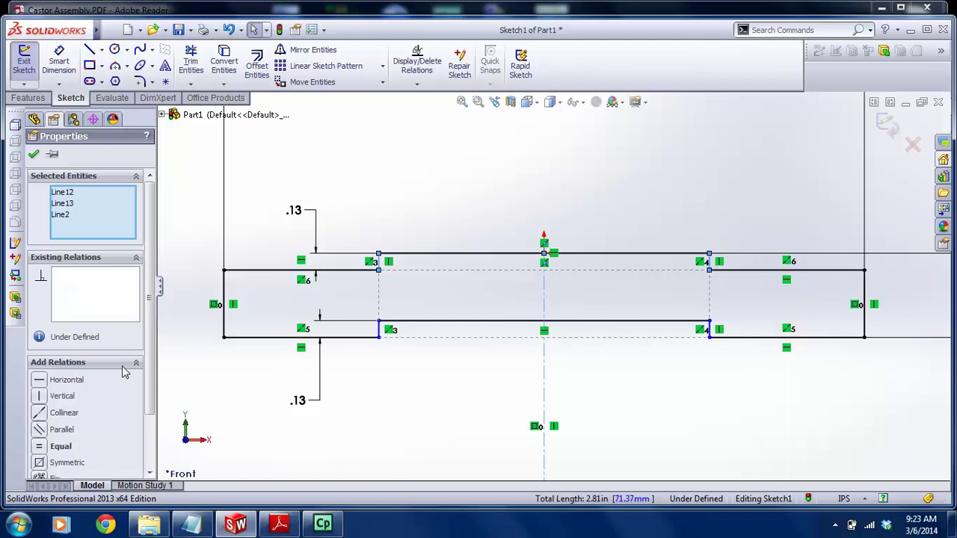
pyautogui.click(39, 463)
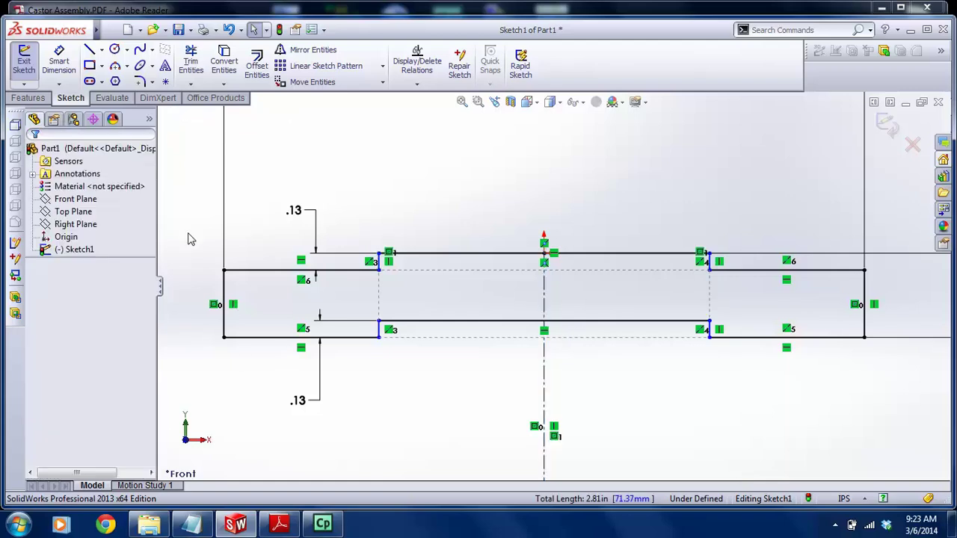
# Dimension the width of the raised middle section's top edge as 2.00 in
pyautogui.click(58, 61)
pyautogui.click(463, 258)
pyautogui.click(532, 189)
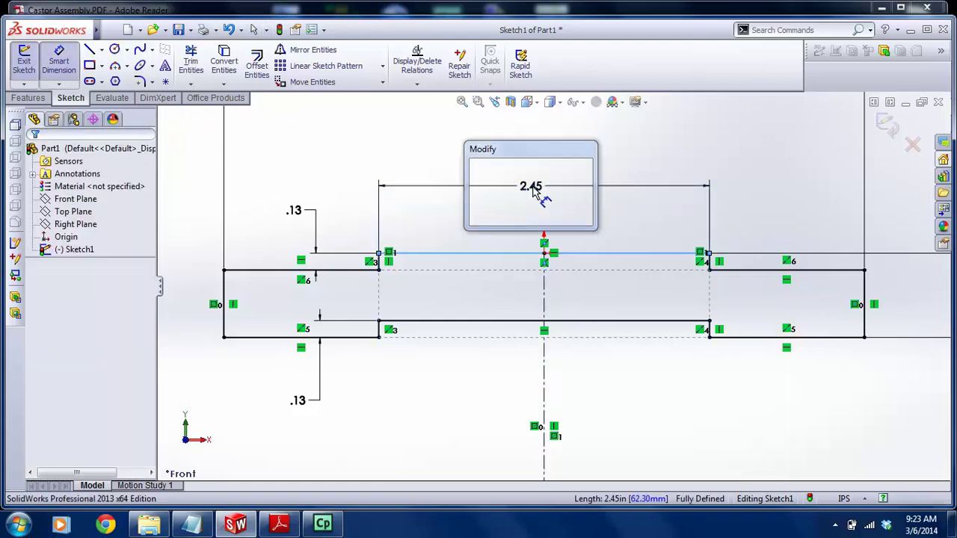
pyautogui.press('Return')
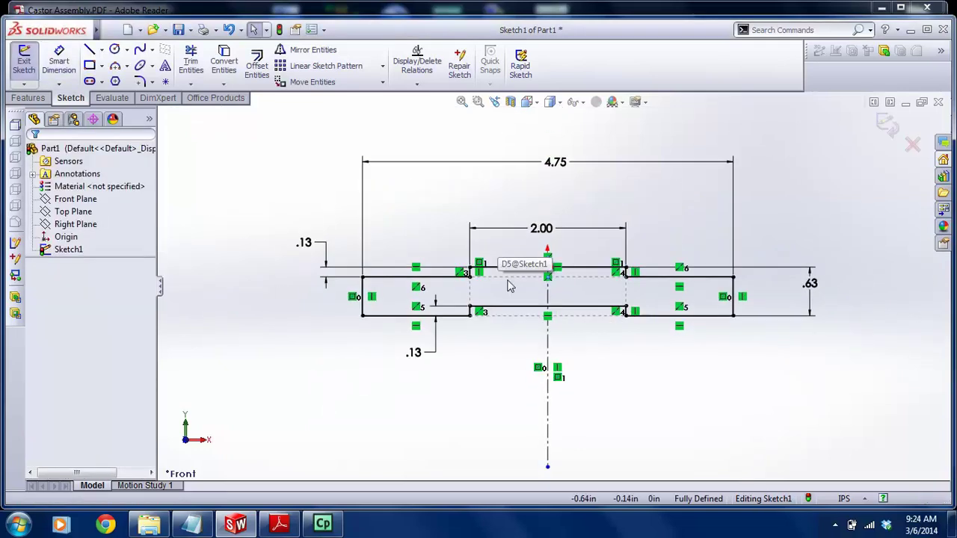
# Move the overall width dimension closer to the profile and shorten the centerline to about 1.25 in
pyautogui.moveTo(548, 205); pyautogui.dragTo(540, 247)
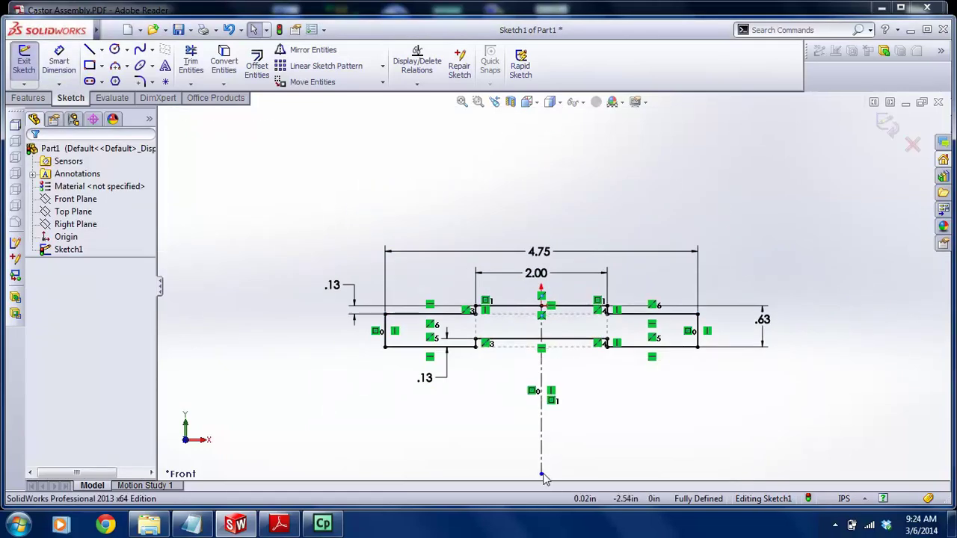
pyautogui.moveTo(542, 474); pyautogui.dragTo(551, 388)
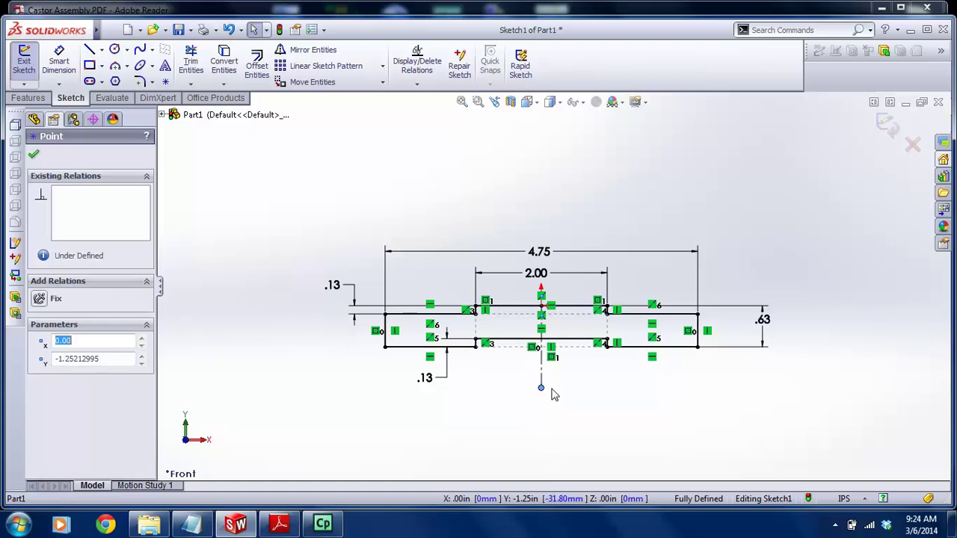
# Finish the profile sketch and extrude it Mid Plane to a total depth of 3.00 in
pyautogui.click(471, 383)
pyautogui.scroll(-2, 470, 384)
pyautogui.scroll(2, 664, 277)
pyautogui.scroll(1, 665, 283)
pyautogui.scroll(-1, 668, 247)
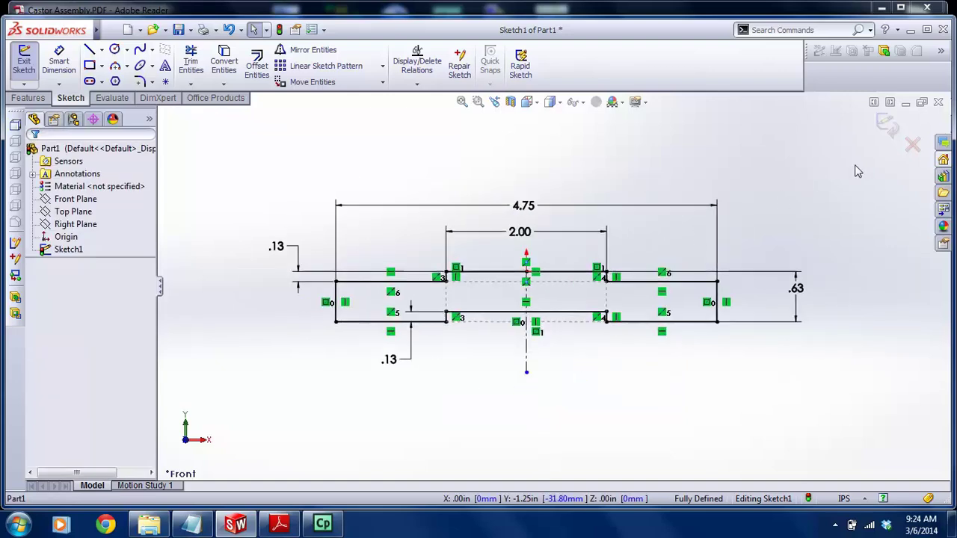
pyautogui.click(24, 60)
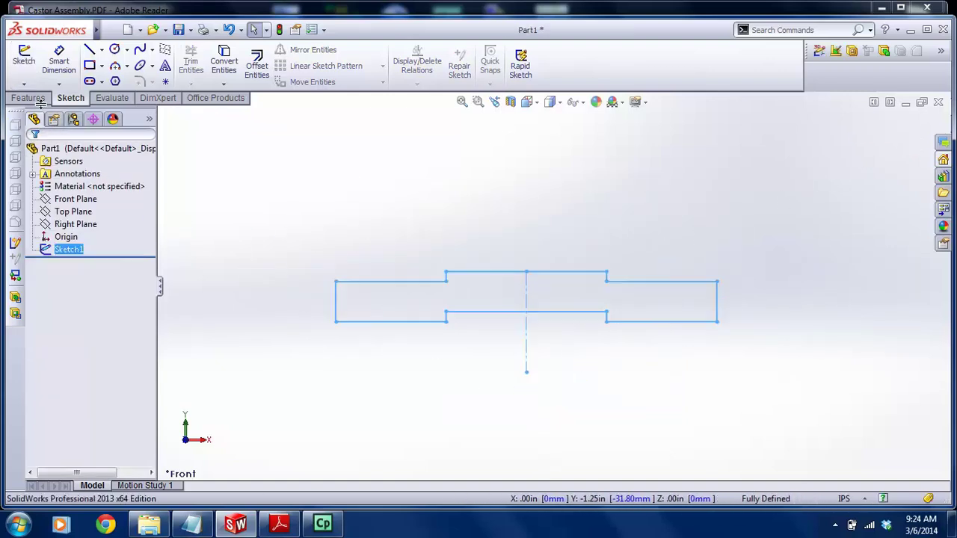
pyautogui.click(28, 98)
pyautogui.click(30, 65)
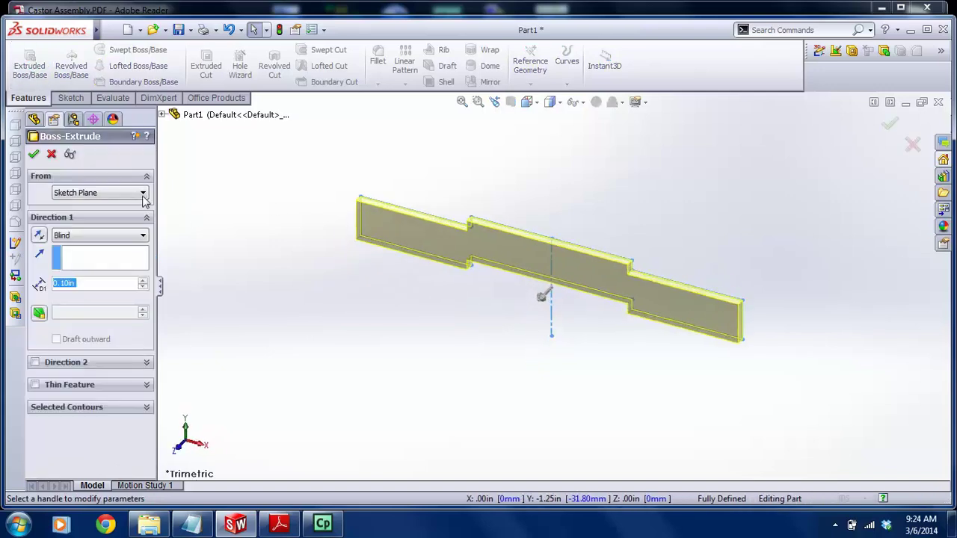
pyautogui.click(77, 236)
pyautogui.click(78, 294)
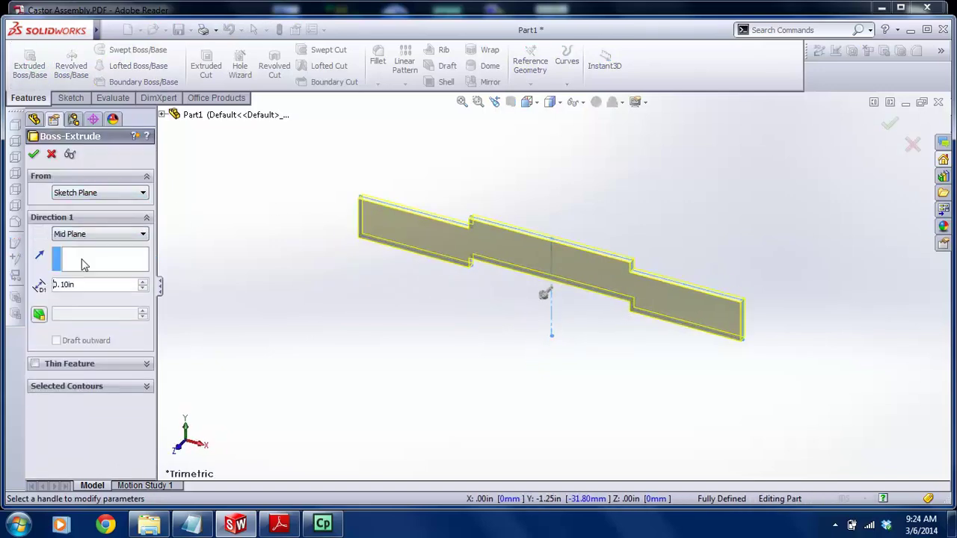
pyautogui.write('3.00')
pyautogui.press('Return')
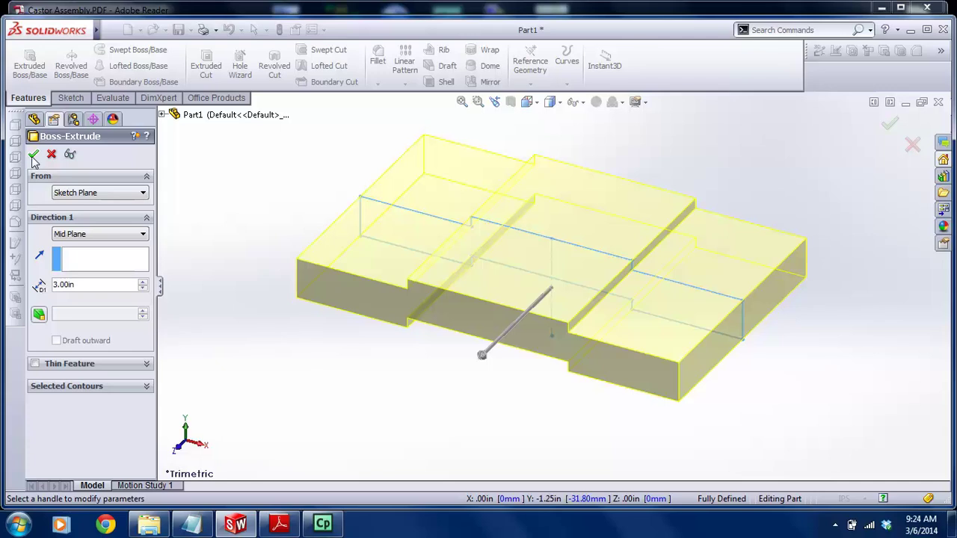
pyautogui.click(32, 153)
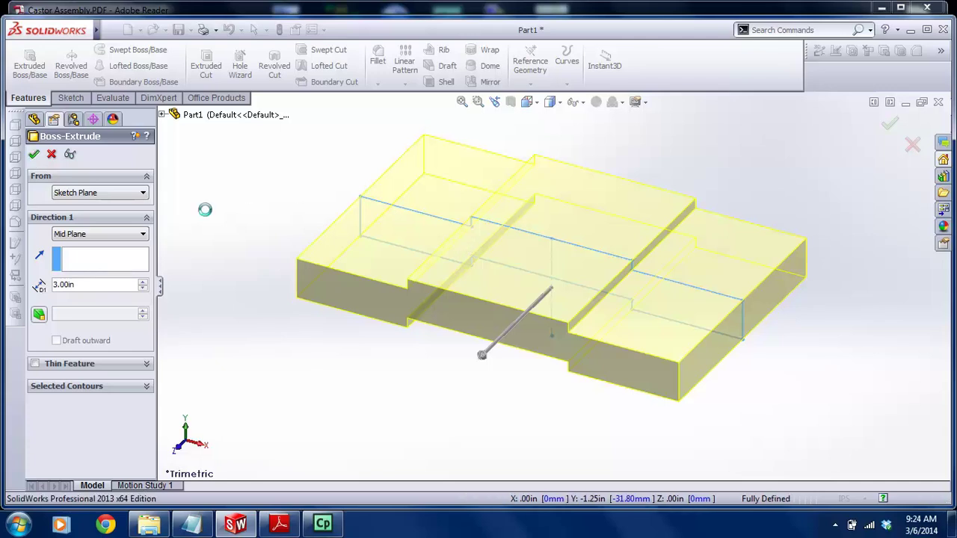
pyautogui.scroll(2, 544, 288)
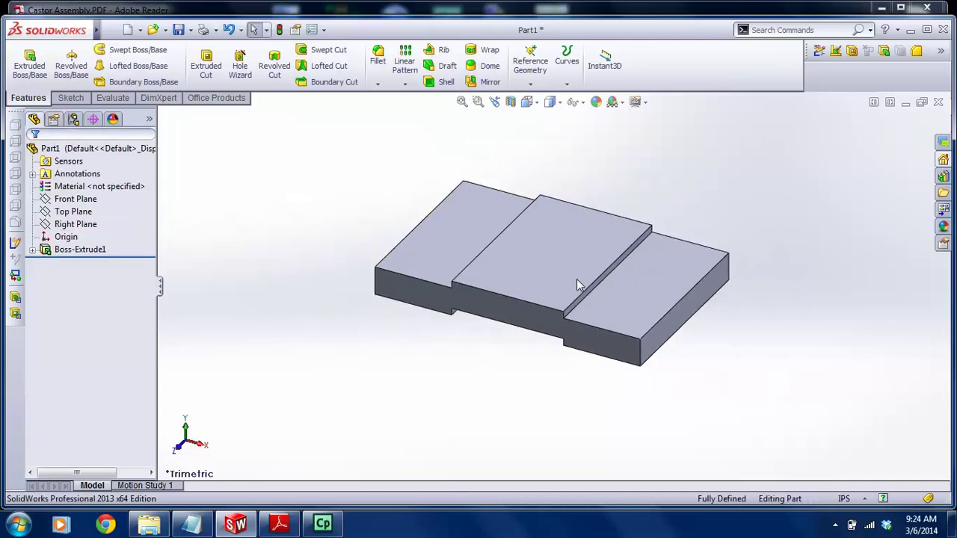
# Check the corner radius in the Castor Assembly drawing and fillet the base's four vertical corner edges at 0.50 in
pyautogui.click(278, 525)
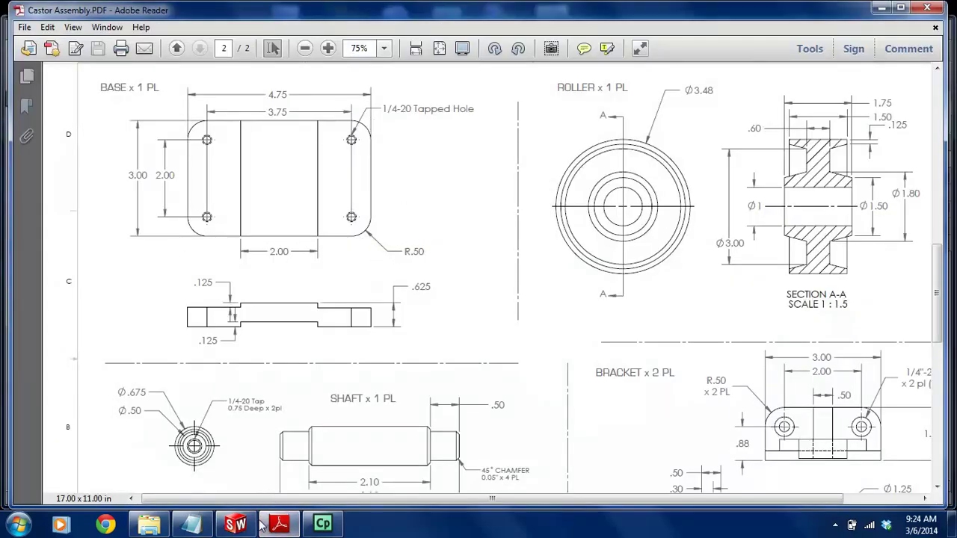
pyautogui.click(236, 524)
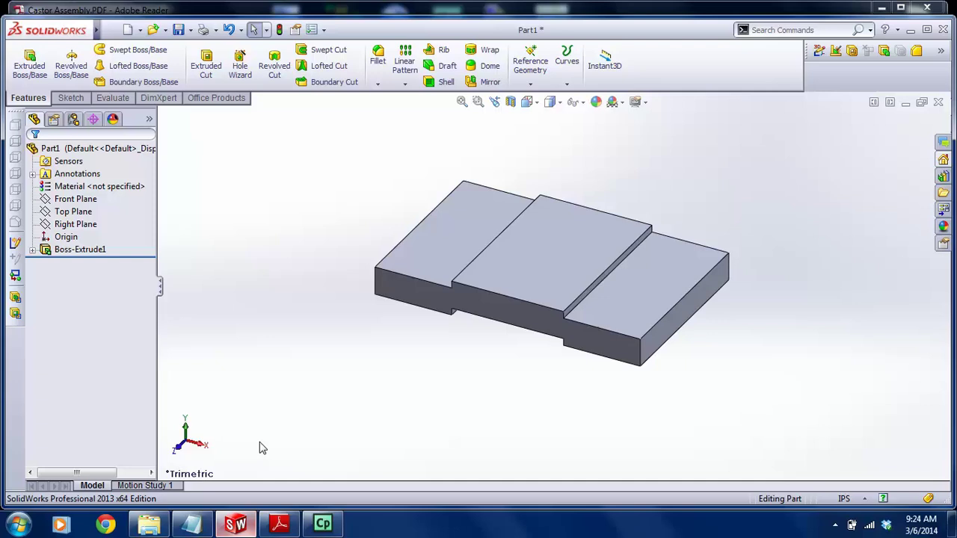
pyautogui.click(377, 66)
pyautogui.write('0.5')
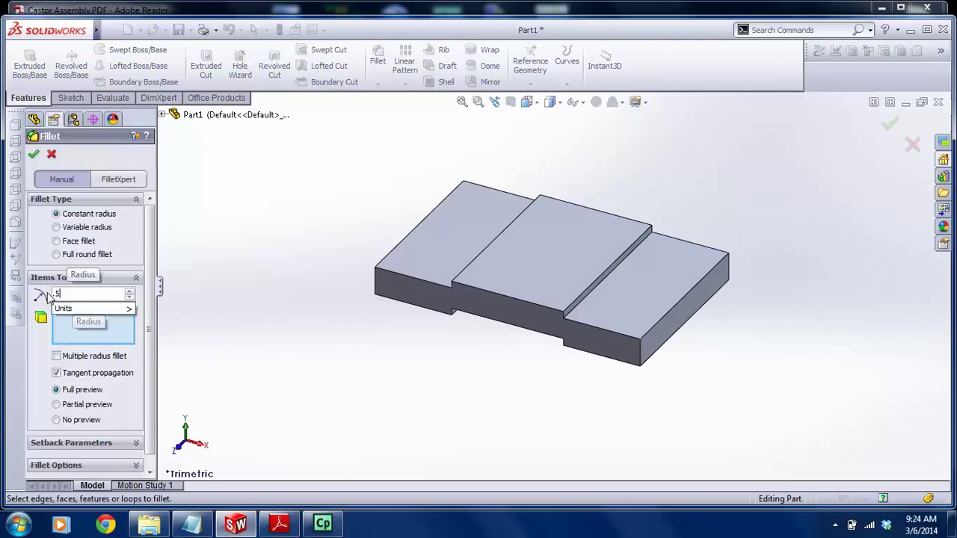
pyautogui.press('Return')
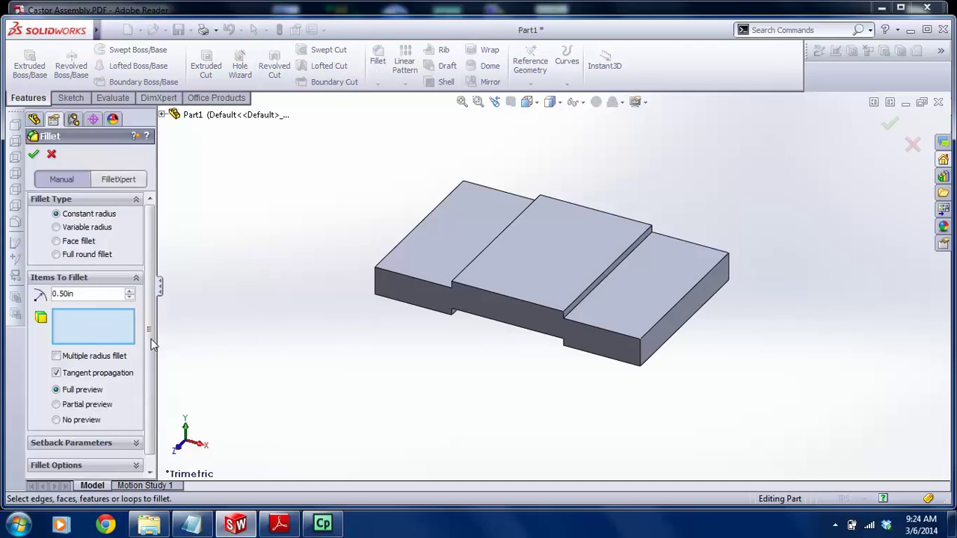
pyautogui.click(641, 358)
pyautogui.click(730, 269)
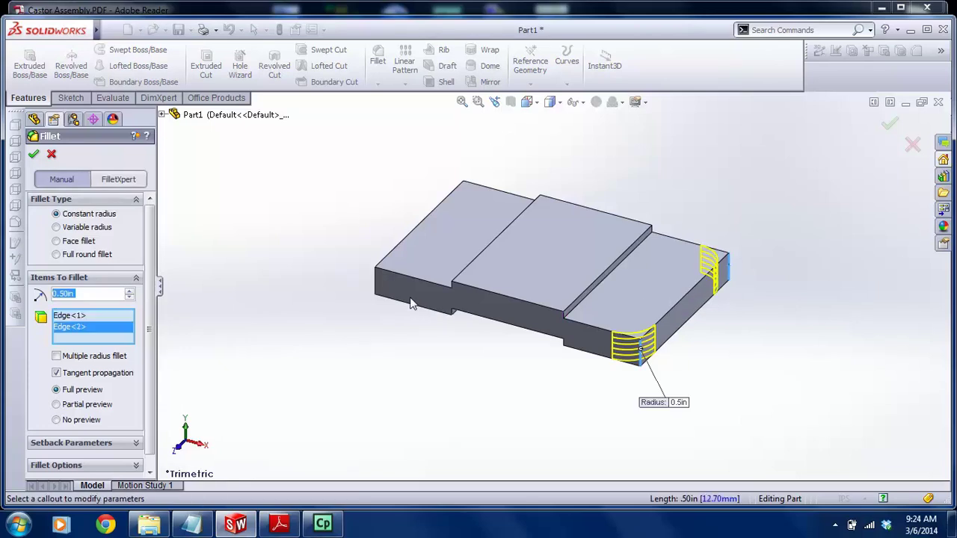
pyautogui.click(377, 284)
pyautogui.moveTo(378, 284); pyautogui.dragTo(395, 338, button='middle')
pyautogui.click(439, 331)
pyautogui.click(33, 154)
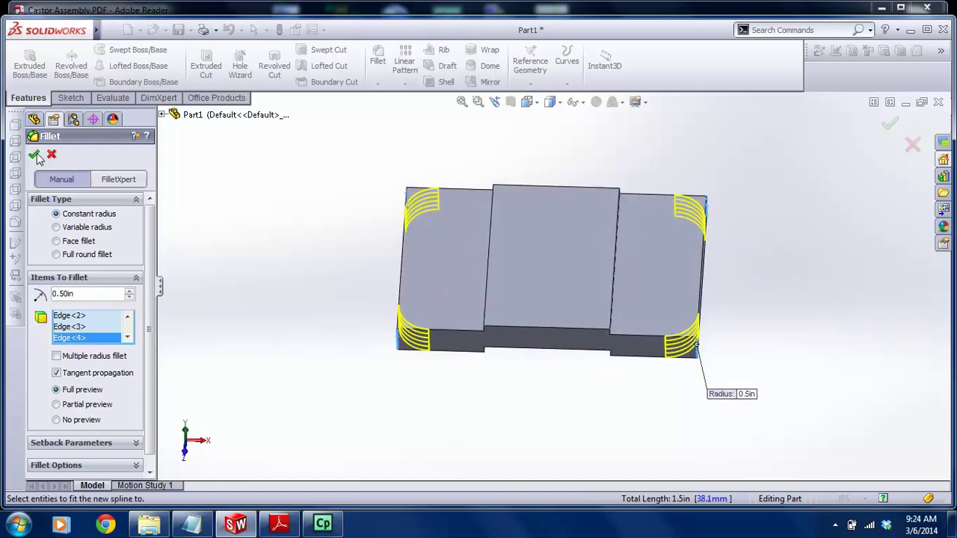
pyautogui.hotkey('ctrl', '7')
pyautogui.scroll(3, 487, 236)
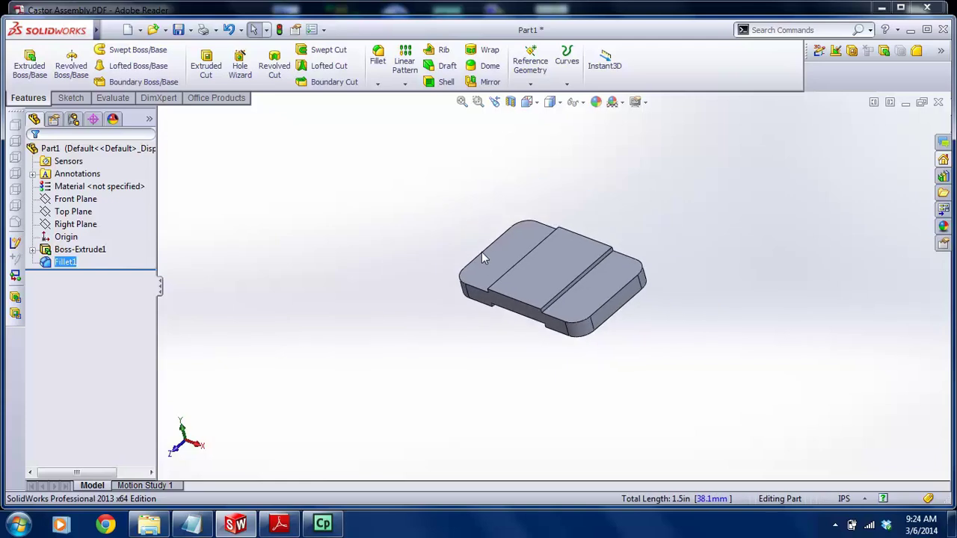
# Check the base's hole callout in the drawing and start an ANSI Inch 1/4-20 bottoming tapped hole on a lower top face
pyautogui.click(279, 524)
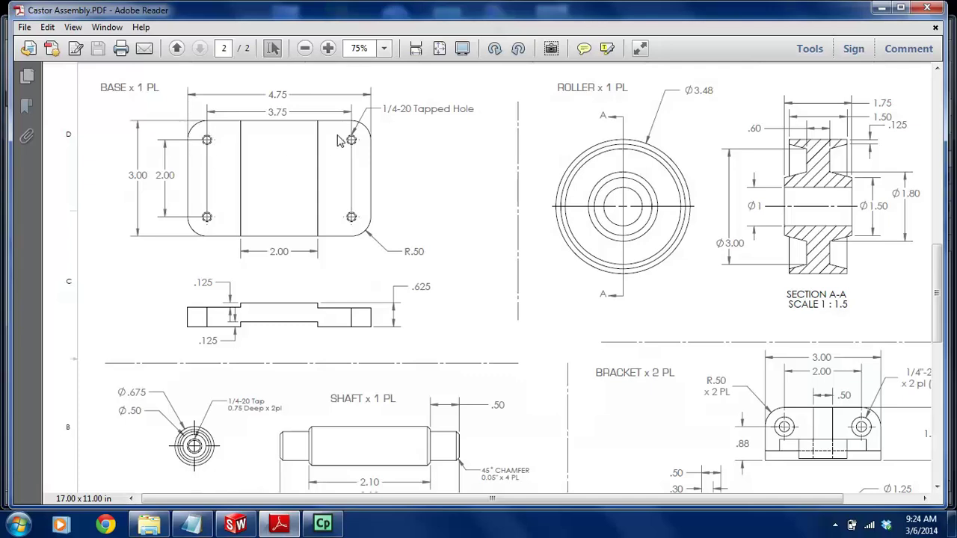
pyautogui.click(236, 524)
pyautogui.moveTo(443, 327); pyautogui.dragTo(558, 337, button='middle')
pyautogui.click(600, 273)
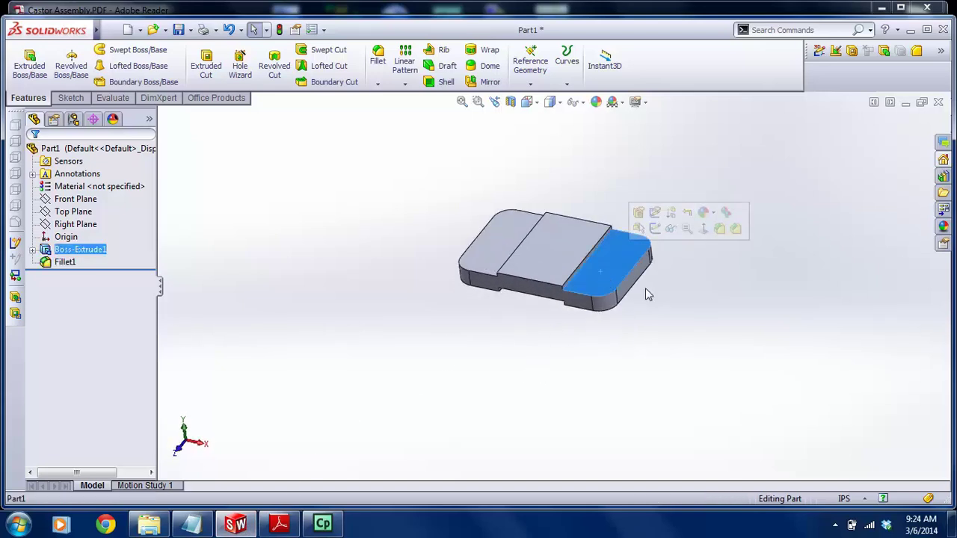
pyautogui.click(241, 69)
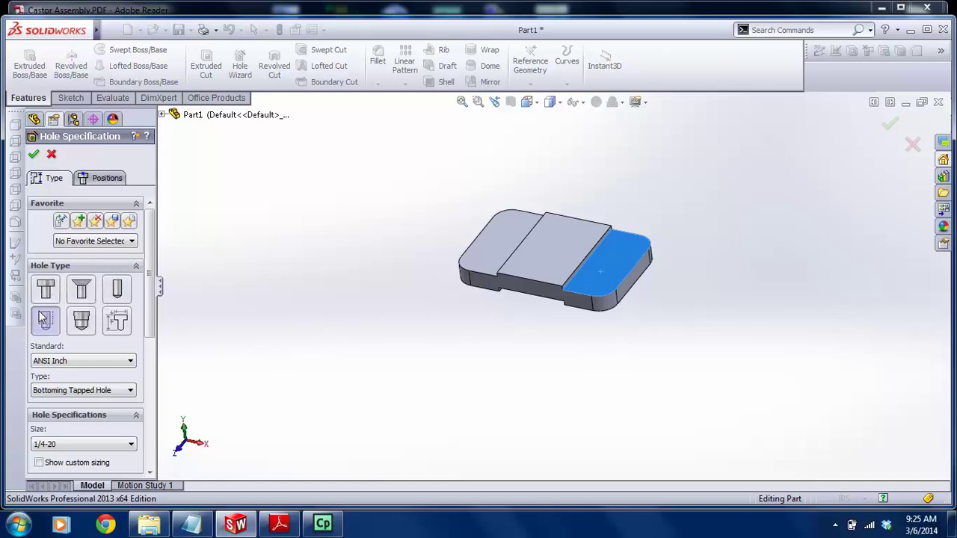
pyautogui.scroll(-5, 152, 352)
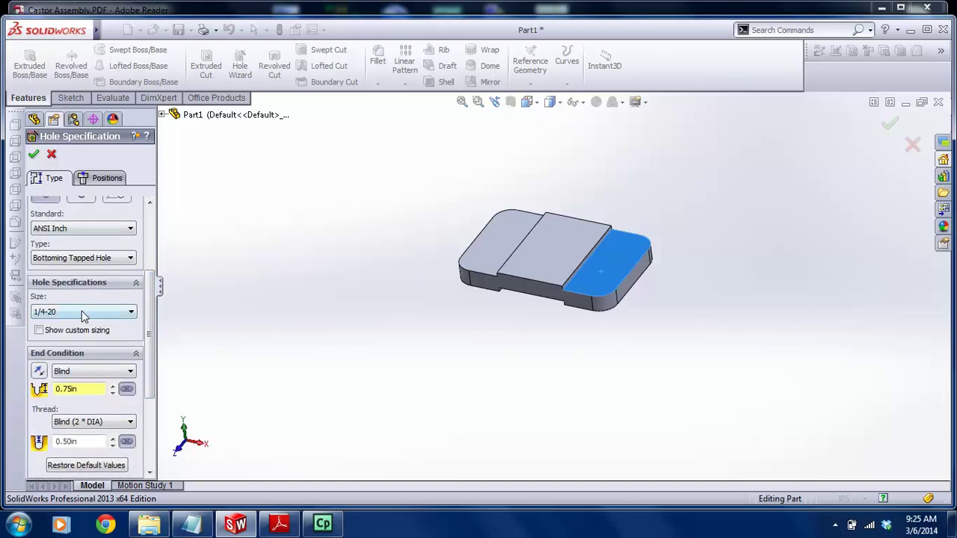
pyautogui.click(102, 178)
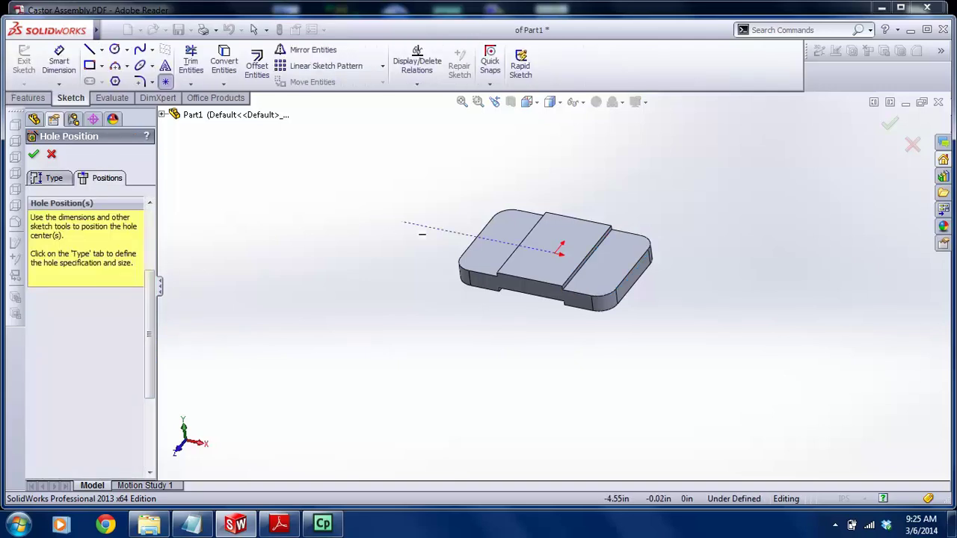
# Place four tapped hole centers at the center points of the base's rounded corners, viewed from the top
pyautogui.press('space')
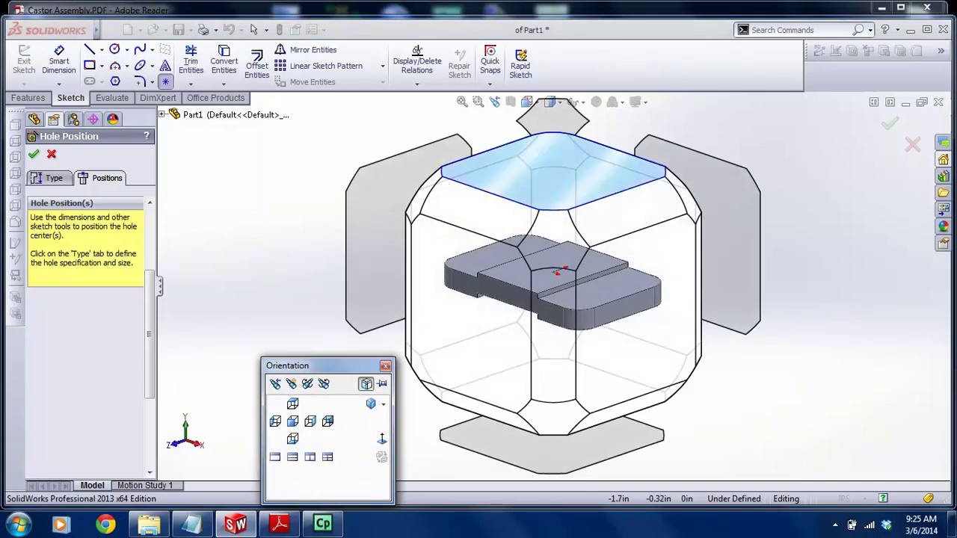
pyautogui.click(553, 170)
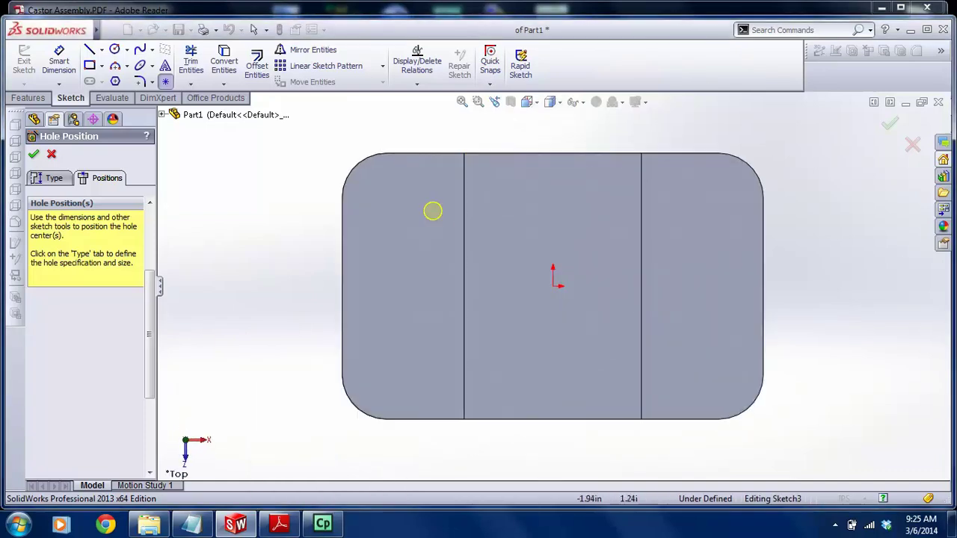
pyautogui.click(386, 198)
pyautogui.click(51, 182)
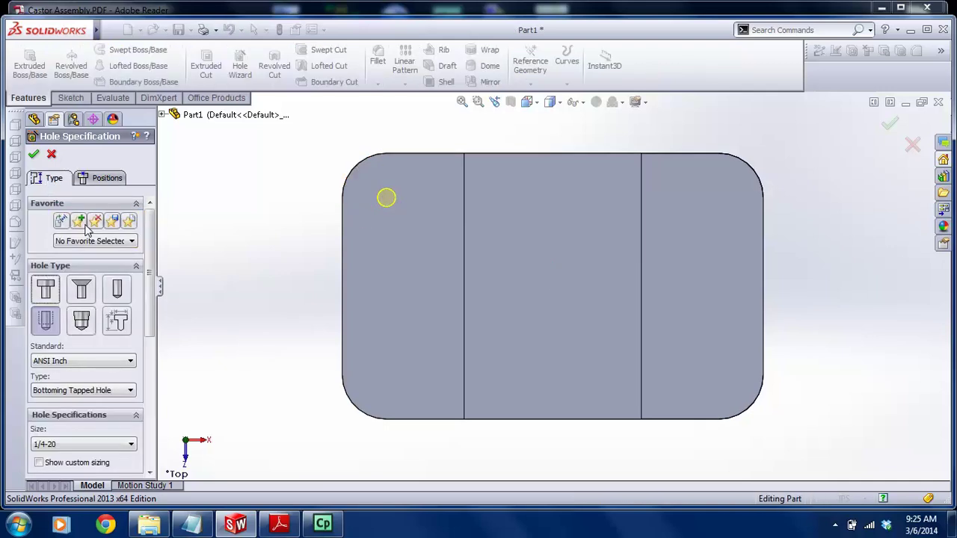
pyautogui.click(279, 526)
pyautogui.click(237, 525)
pyautogui.click(98, 179)
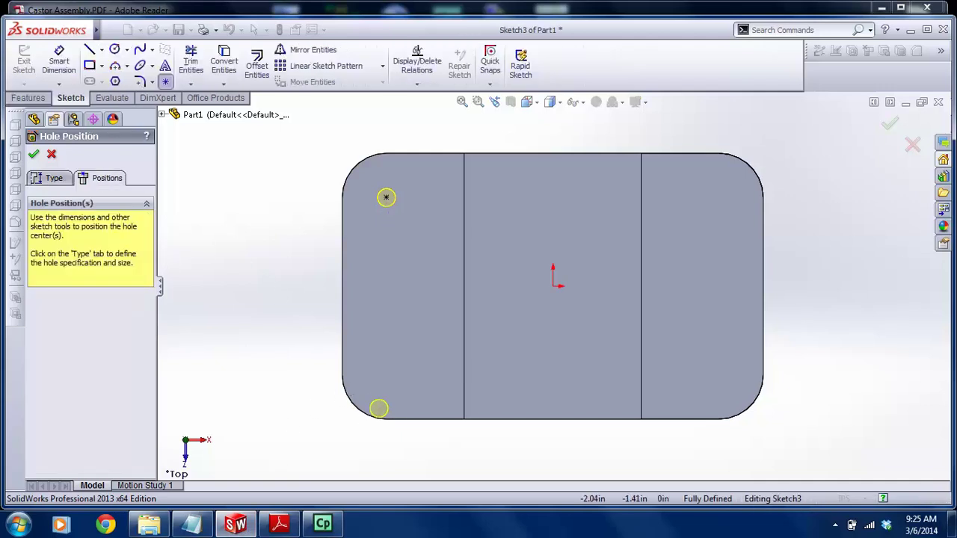
pyautogui.click(404, 377)
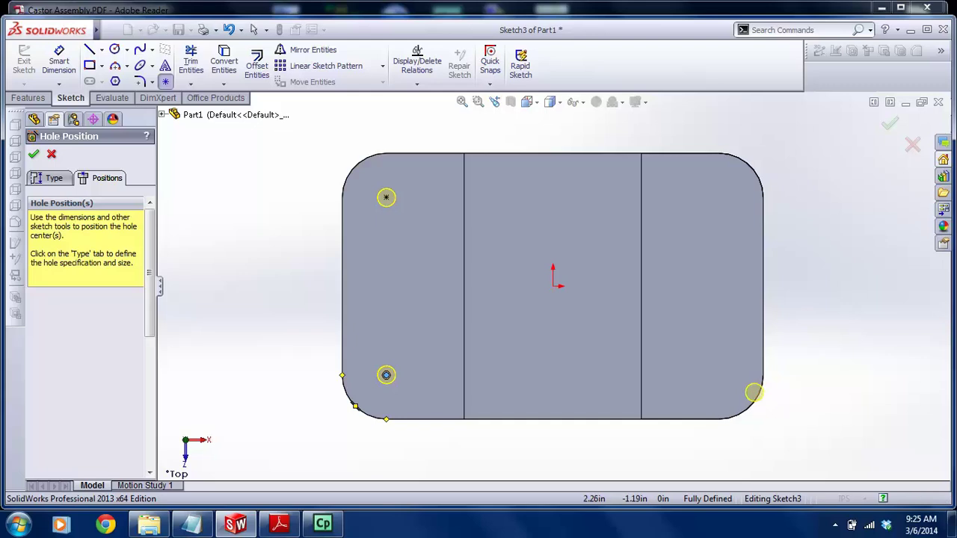
pyautogui.click(718, 376)
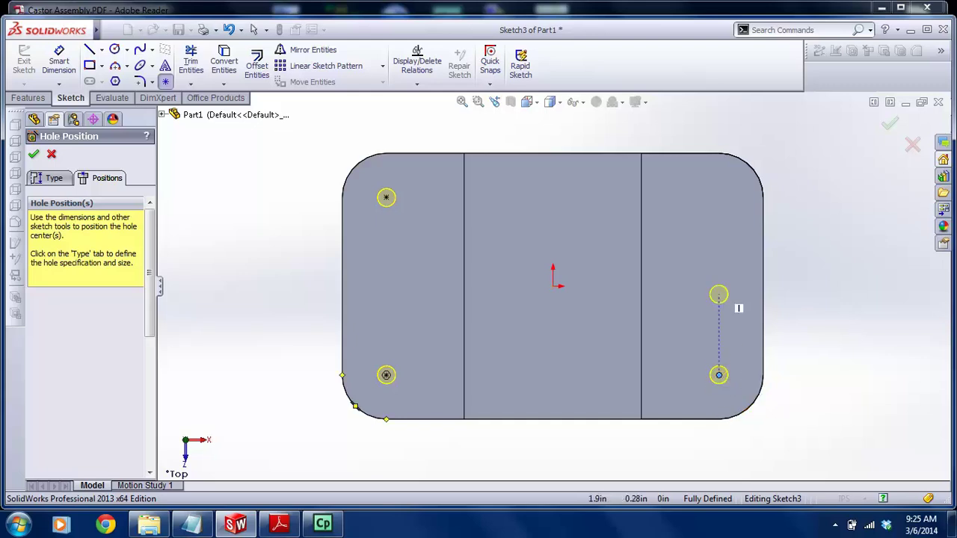
pyautogui.click(718, 197)
pyautogui.press('Escape')
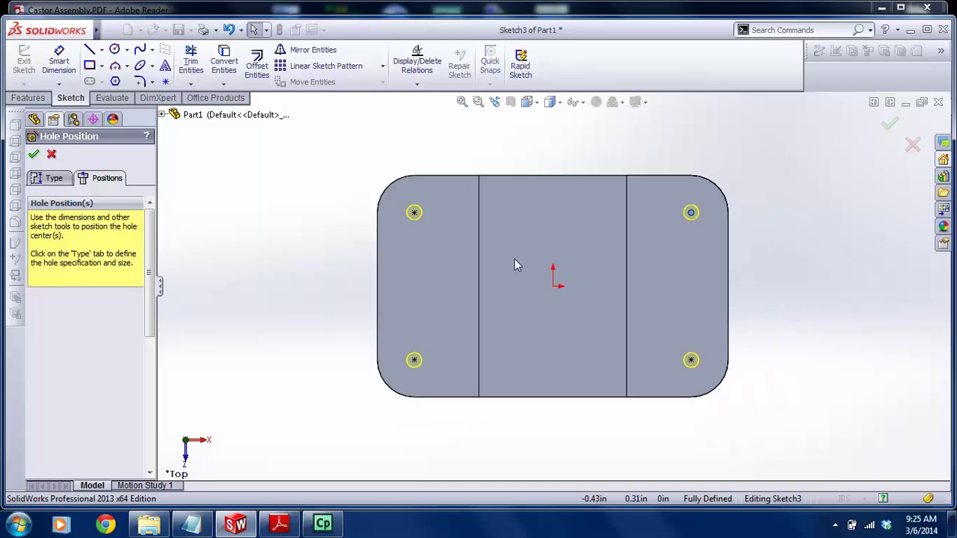
# Recheck the base drawing, set the tapped holes' end condition to Through All and create the holes
pyautogui.click(278, 524)
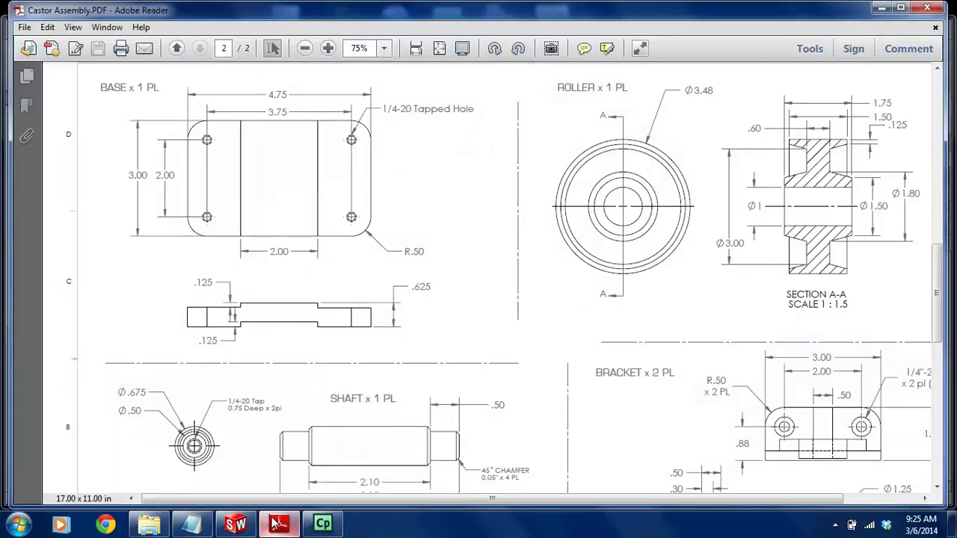
pyautogui.click(236, 524)
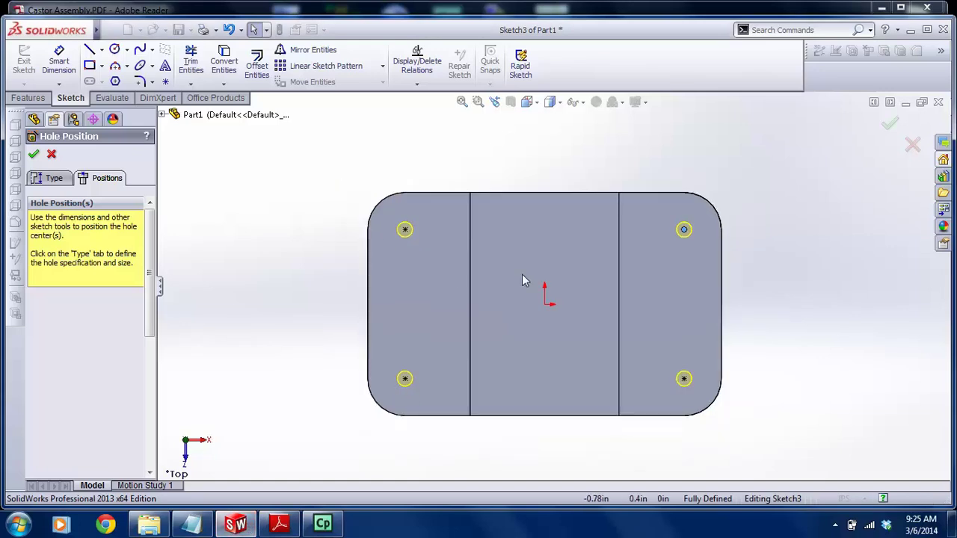
pyautogui.scroll(2, 618, 275)
pyautogui.click(57, 184)
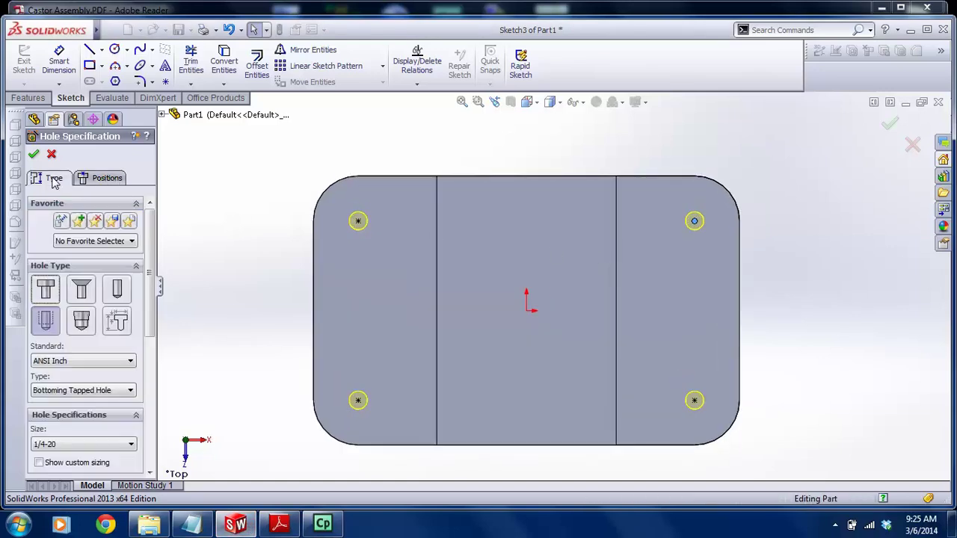
pyautogui.scroll(-5, 150, 238)
pyautogui.click(132, 256)
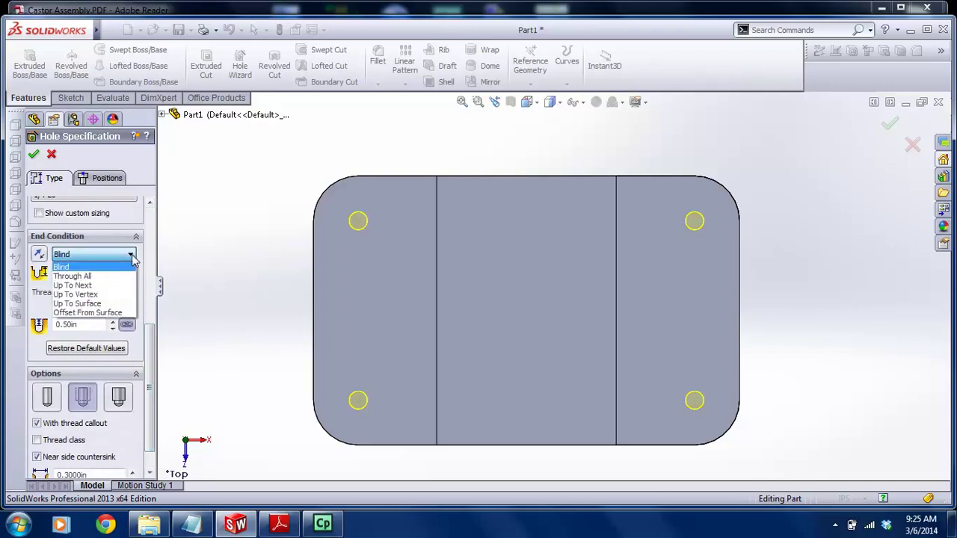
pyautogui.click(99, 276)
pyautogui.moveTo(399, 361); pyautogui.dragTo(234, 251, button='middle')
pyautogui.click(34, 155)
pyautogui.moveTo(406, 255); pyautogui.dragTo(406, 374, button='middle')
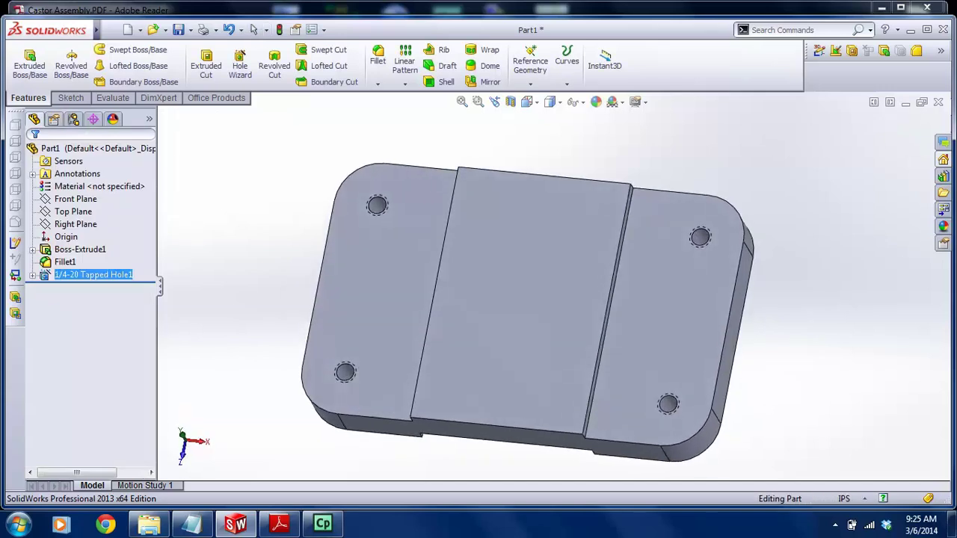
# Examine the tapped hole and its thread outline up close at a corner of the base
pyautogui.scroll(-3, 350, 244)
pyautogui.middleClick(429, 218)
pyautogui.moveTo(428, 218); pyautogui.dragTo(415, 159, button='middle')
pyautogui.scroll(3, 545, 274)
pyautogui.moveTo(545, 274); pyautogui.dragTo(540, 318, button='middle')
pyautogui.scroll(-6, 498, 218)
pyautogui.moveTo(467, 210)
pyautogui.mouseDown(button='middle')
pyautogui.moveTo(468, 331)
pyautogui.moveTo(466, 193)
pyautogui.mouseUp(button='middle')
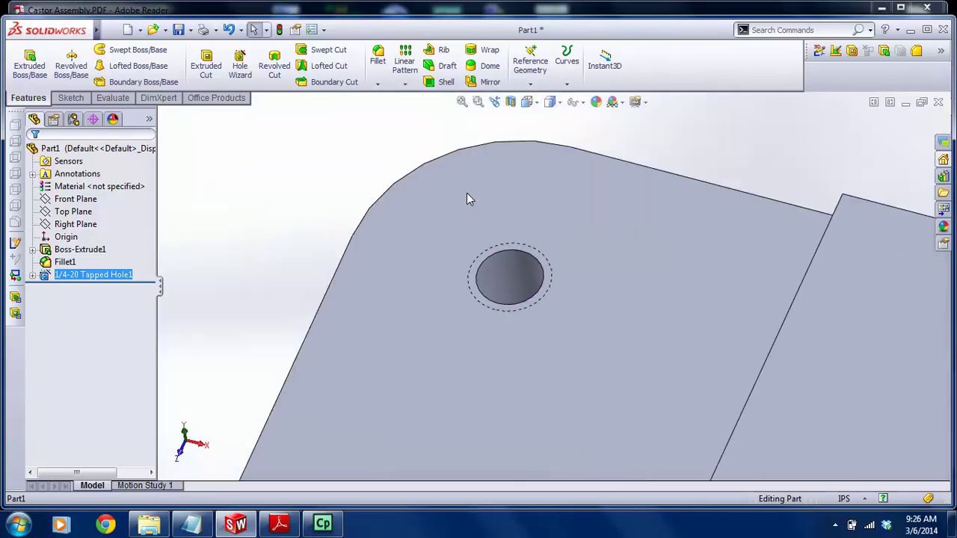
pyautogui.scroll(-2, 467, 193)
# Enable shaded cosmetic threads in the part's Detailing document properties
pyautogui.moveTo(62, 37)
pyautogui.click(213, 32)
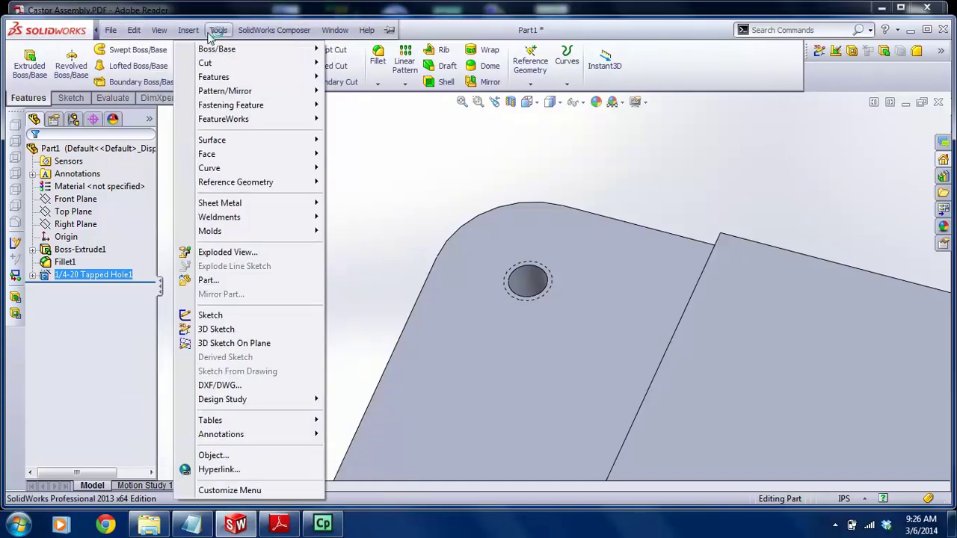
pyautogui.moveTo(213, 32)
pyautogui.moveTo(286, 521)
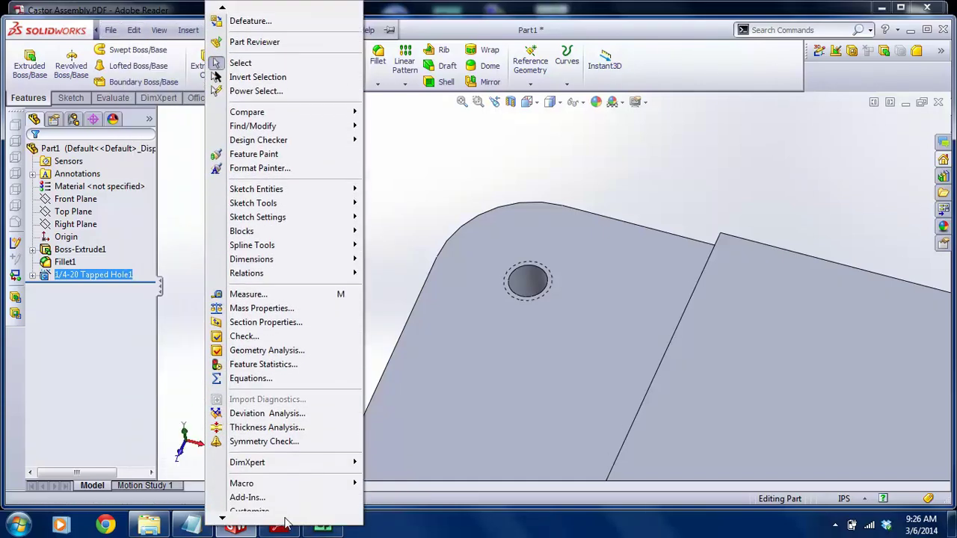
pyautogui.click(279, 504)
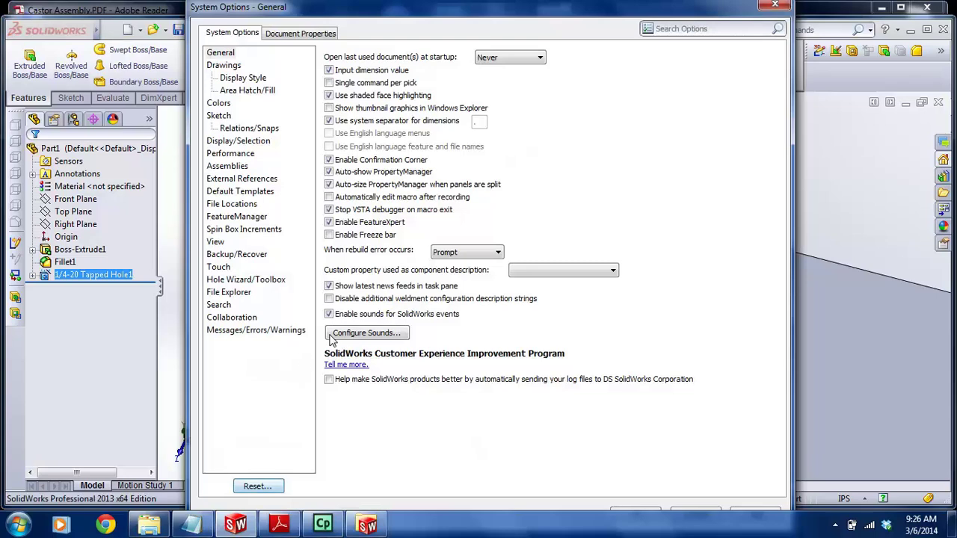
pyautogui.click(314, 35)
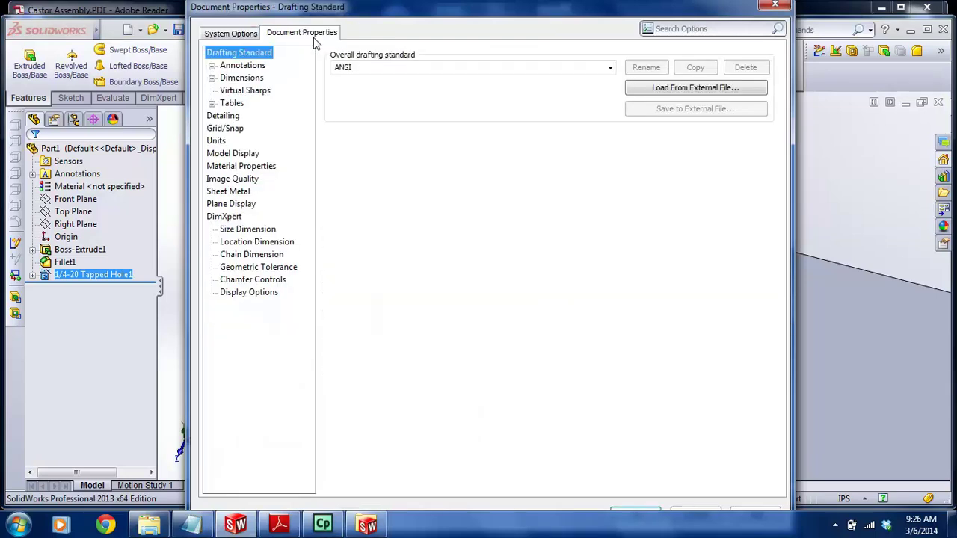
pyautogui.click(247, 66)
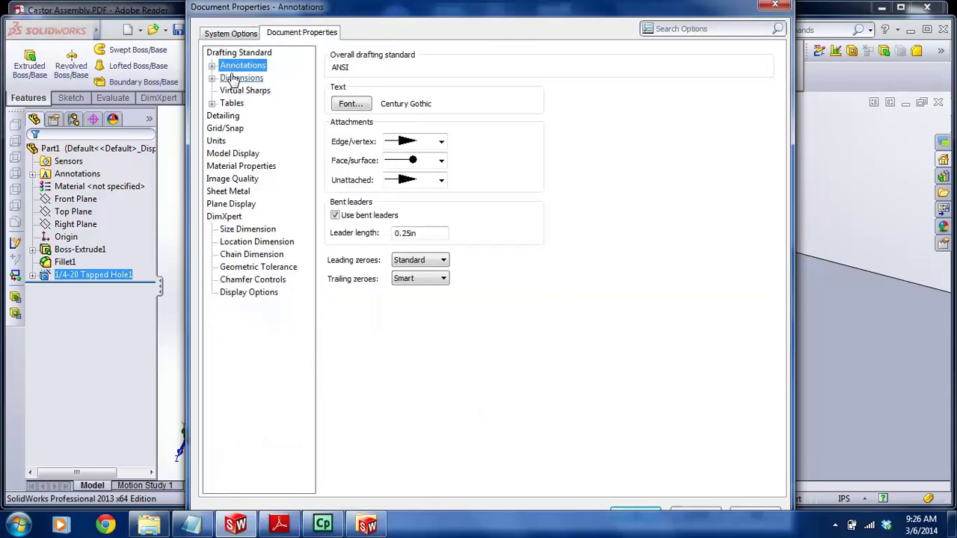
pyautogui.click(231, 78)
pyautogui.click(226, 118)
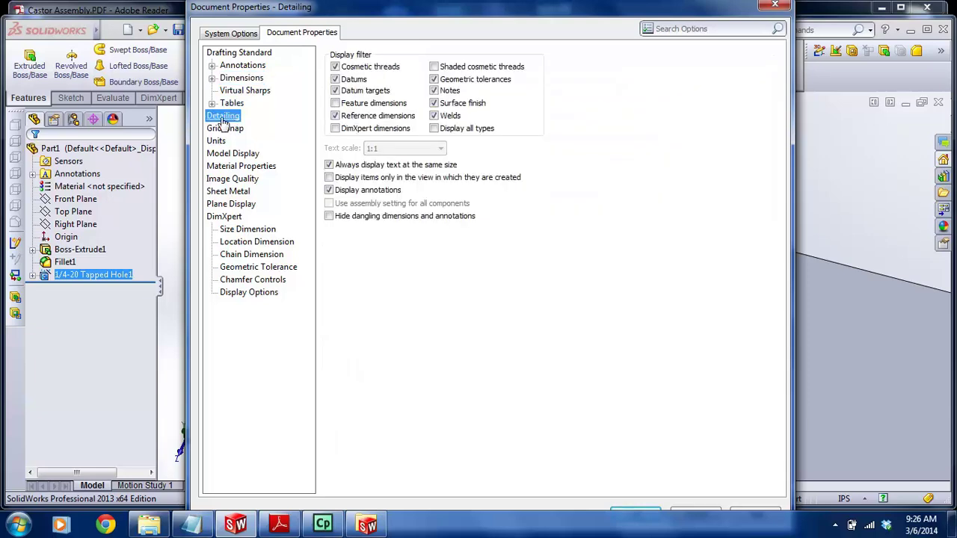
pyautogui.click(435, 67)
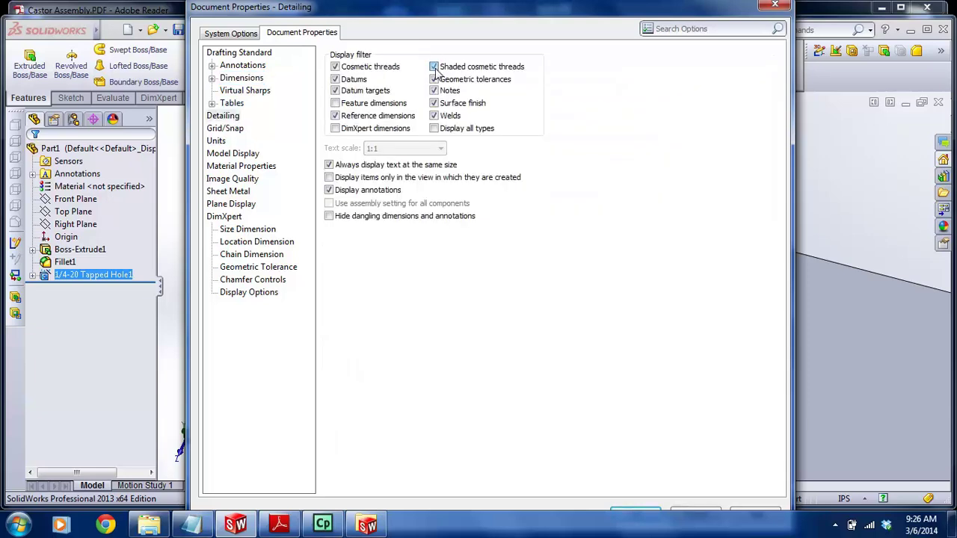
pyautogui.click(636, 515)
# Inspect the shaded threads of a corner tapped hole up close, viewing the whole base from a new angle as well
pyautogui.click(456, 212)
pyautogui.scroll(3, 550, 296)
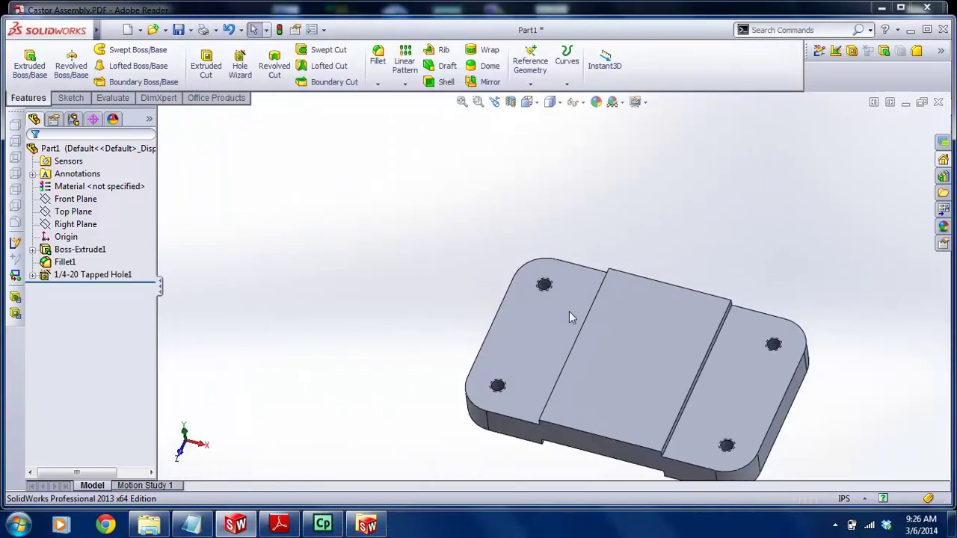
pyautogui.scroll(-6, 550, 296)
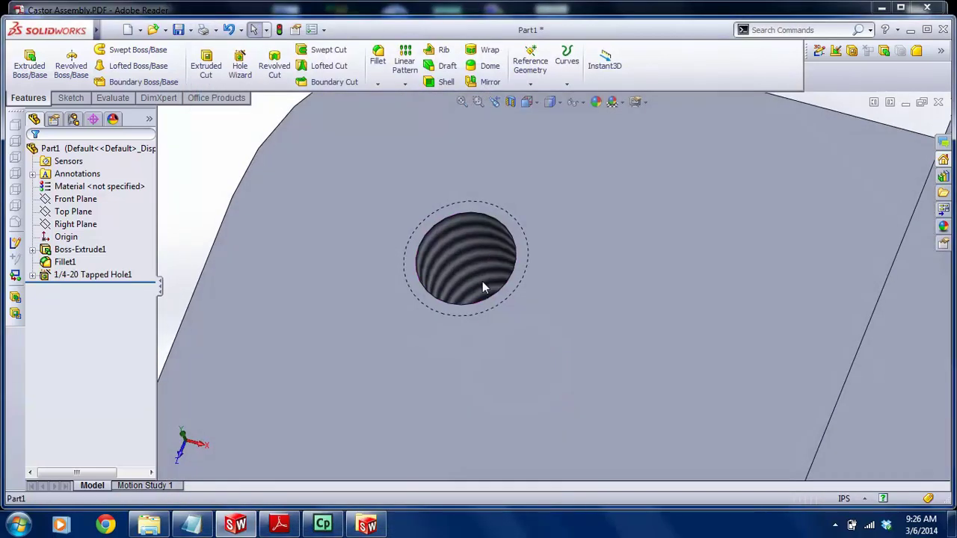
pyautogui.scroll(6, 482, 281)
pyautogui.moveTo(627, 311); pyautogui.dragTo(592, 334, button='middle')
pyautogui.moveTo(421, 240); pyautogui.dragTo(467, 274, button='middle')
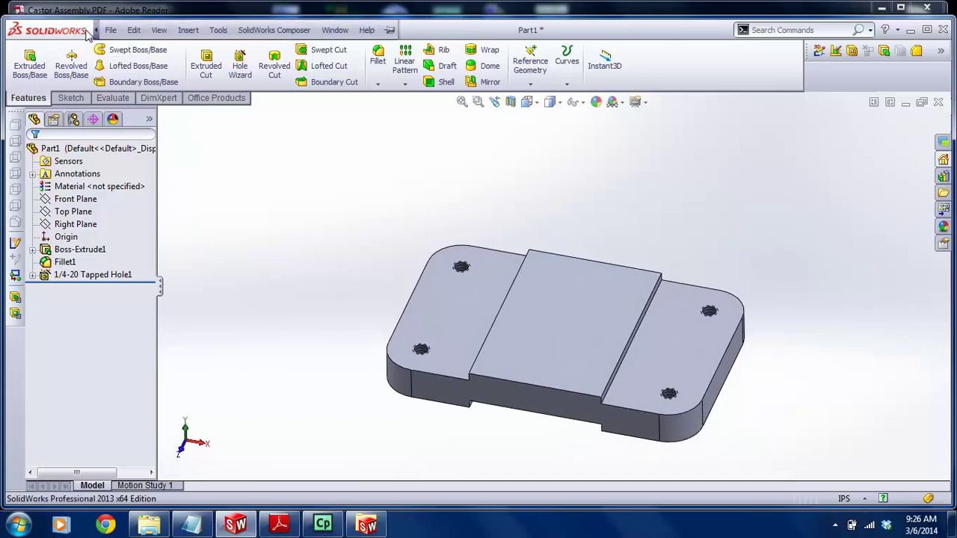
# Save the part as Castor Base in the Castor Project folder on the desktop and close it
pyautogui.click(111, 30)
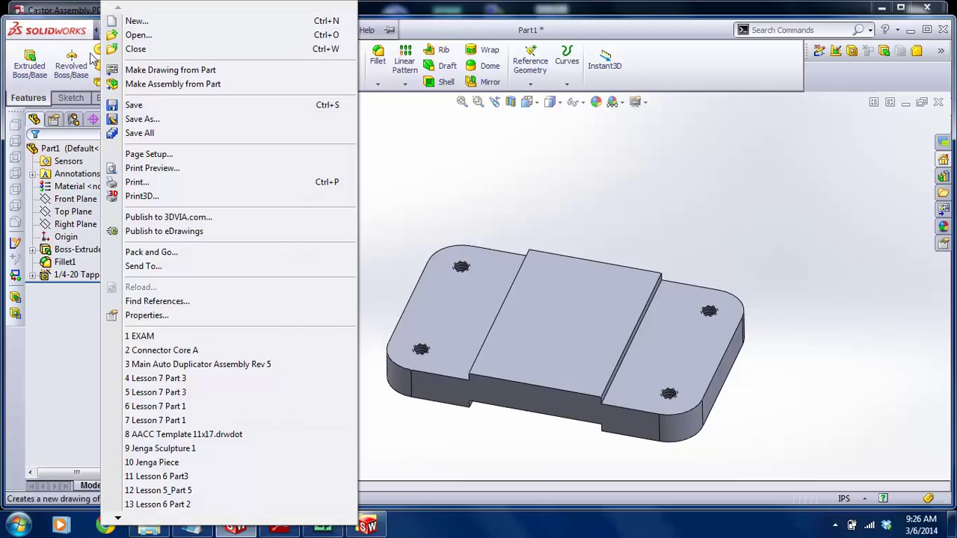
pyautogui.click(142, 119)
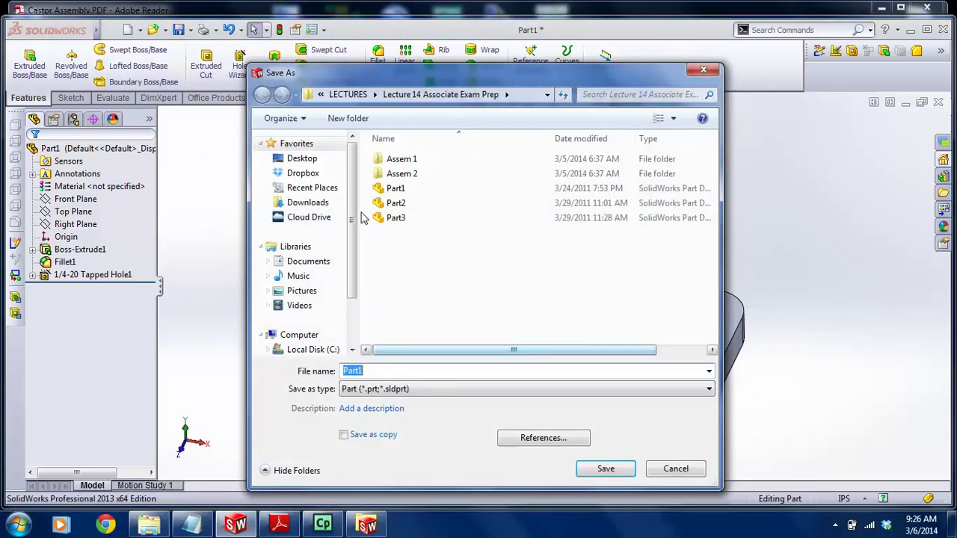
pyautogui.click(311, 159)
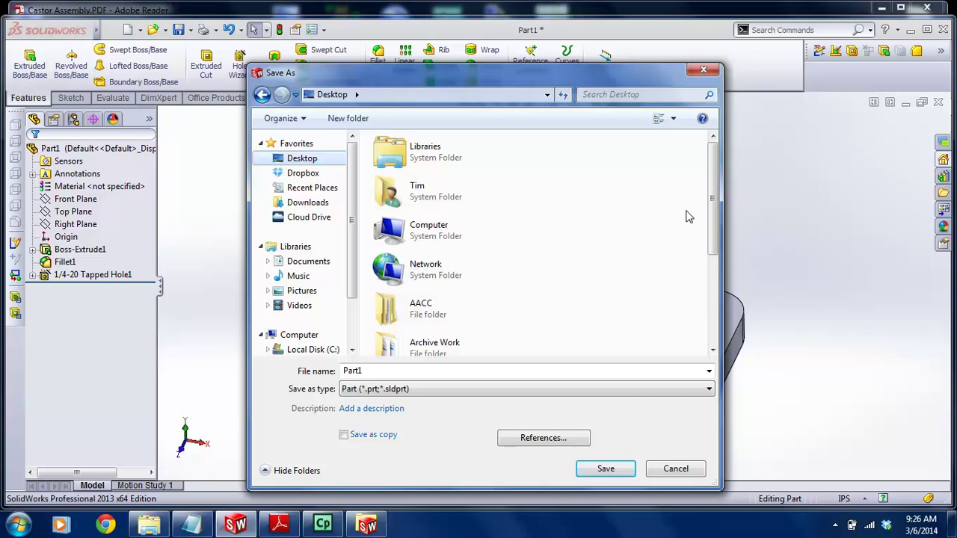
pyautogui.scroll(-5, 573, 314)
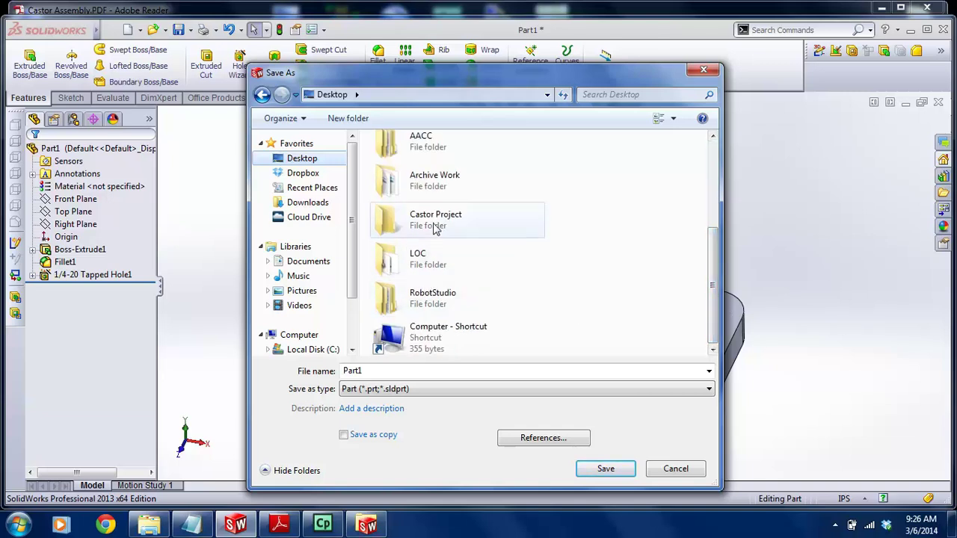
pyautogui.doubleClick(436, 226)
pyautogui.doubleClick(382, 370)
pyautogui.write('Castor Base')
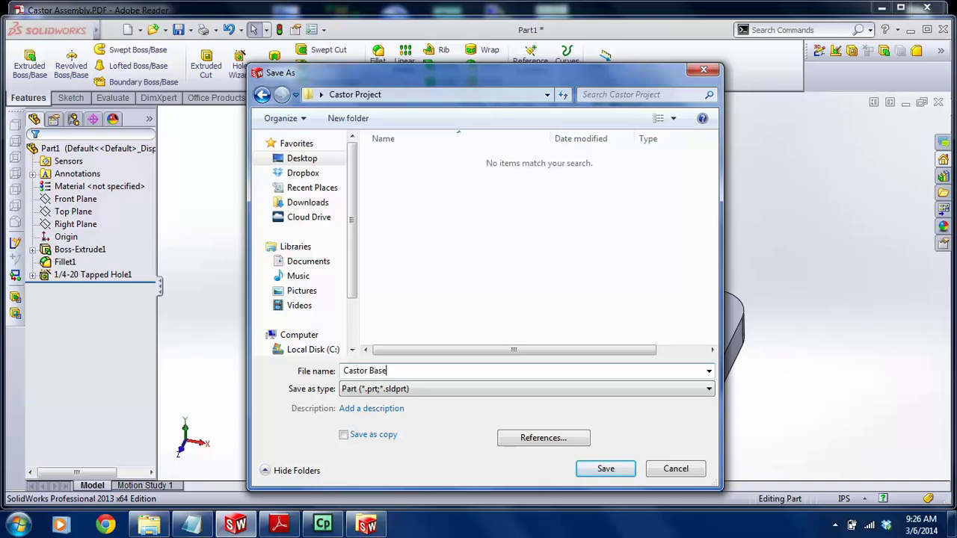
pyautogui.click(617, 472)
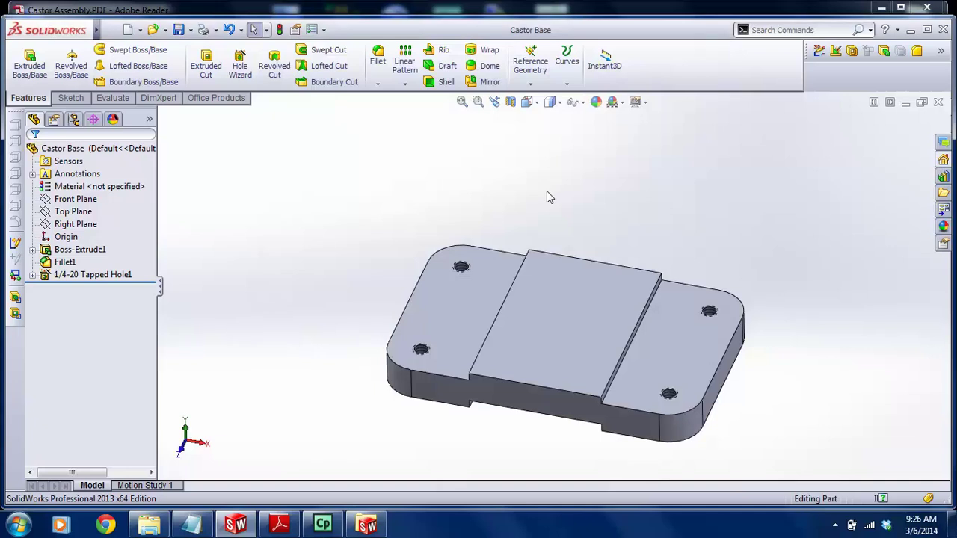
pyautogui.click(938, 103)
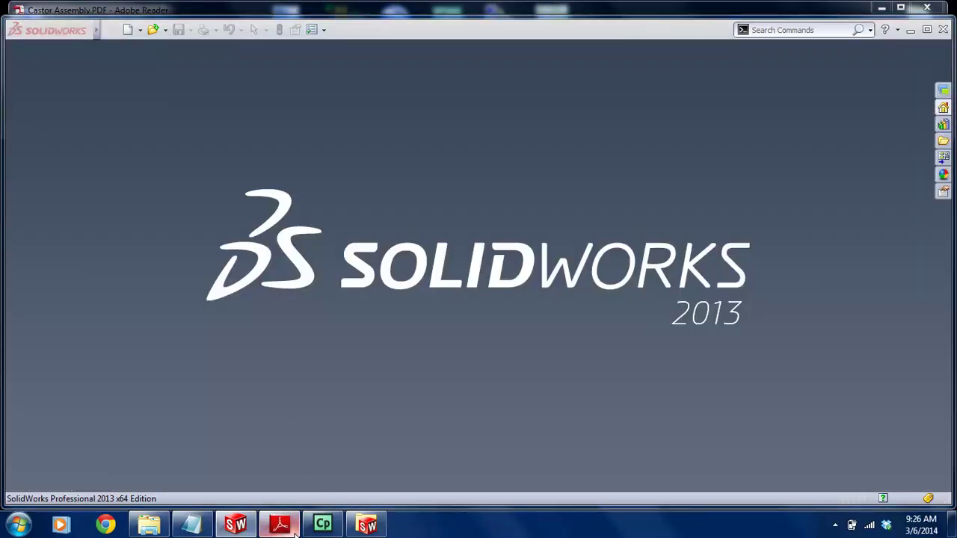
# Switch to the Castor Assembly PDF and study the bracket's views and dimensions
pyautogui.click(279, 524)
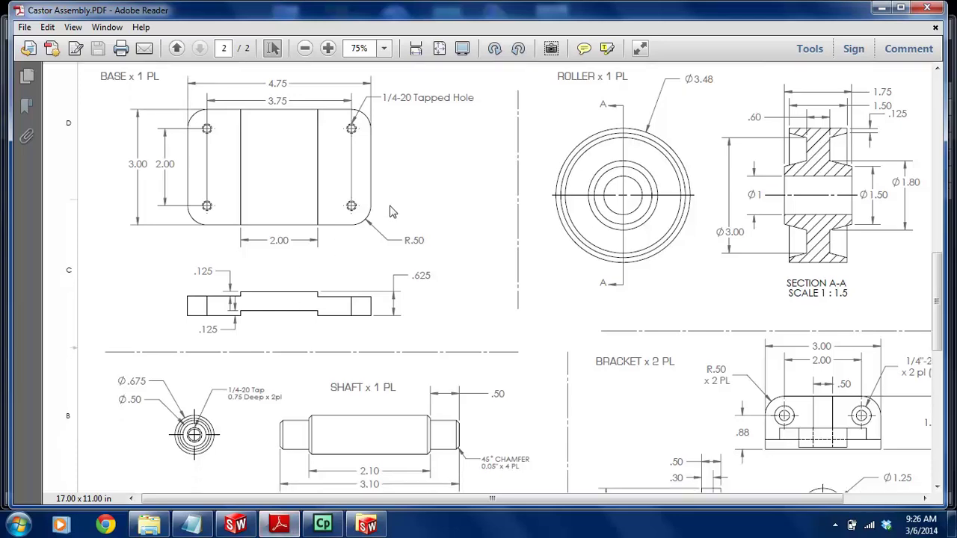
pyautogui.scroll(-3, 391, 209)
pyautogui.moveTo(323, 498); pyautogui.dragTo(396, 498)
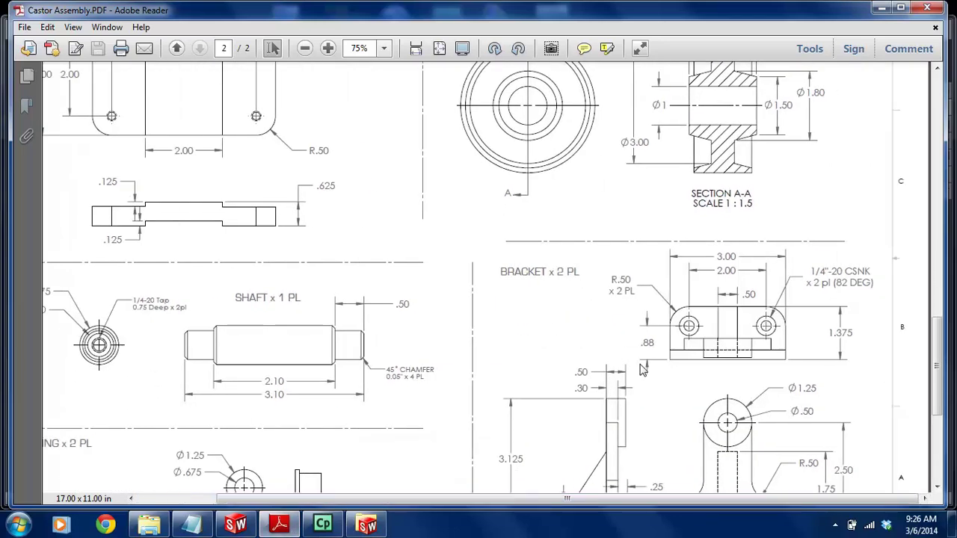
pyautogui.scroll(-3, 677, 329)
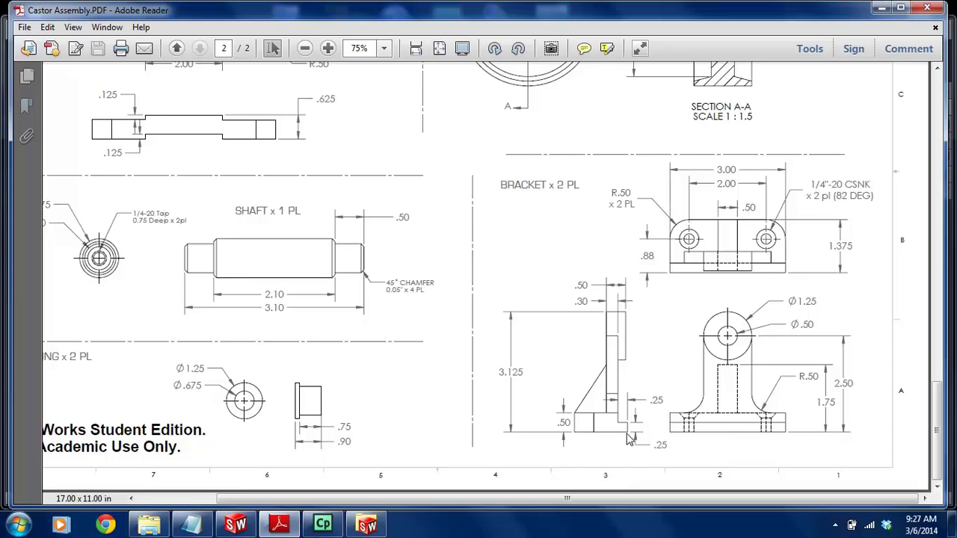
# Switch back to SolidWorks, create a new part and start a sketch on the Front Plane
pyautogui.click(235, 525)
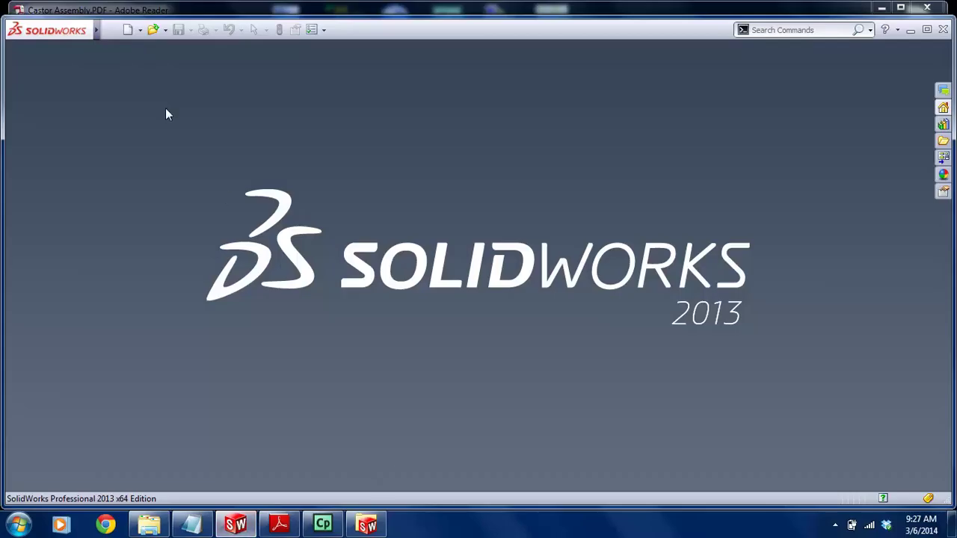
pyautogui.click(127, 30)
pyautogui.doubleClick(281, 260)
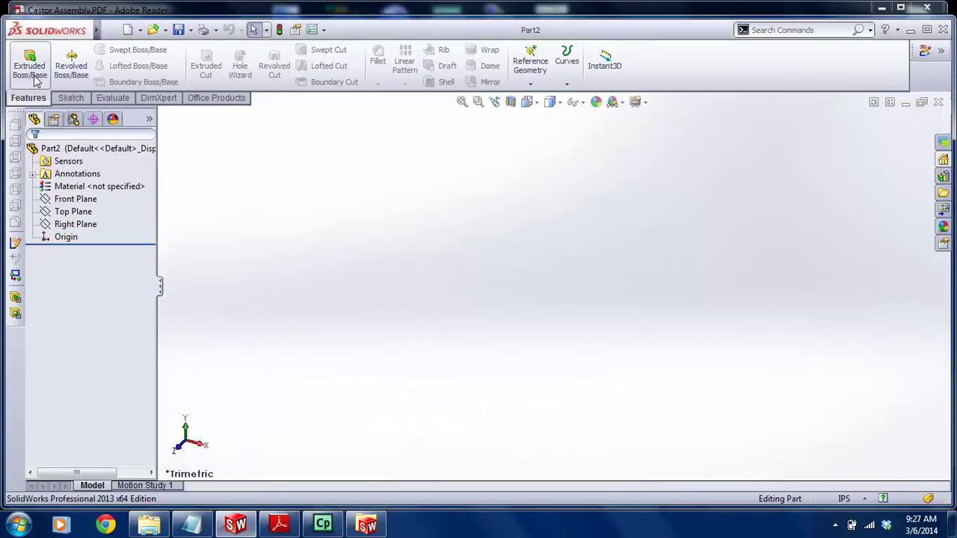
pyautogui.click(71, 98)
pyautogui.click(23, 60)
pyautogui.click(459, 192)
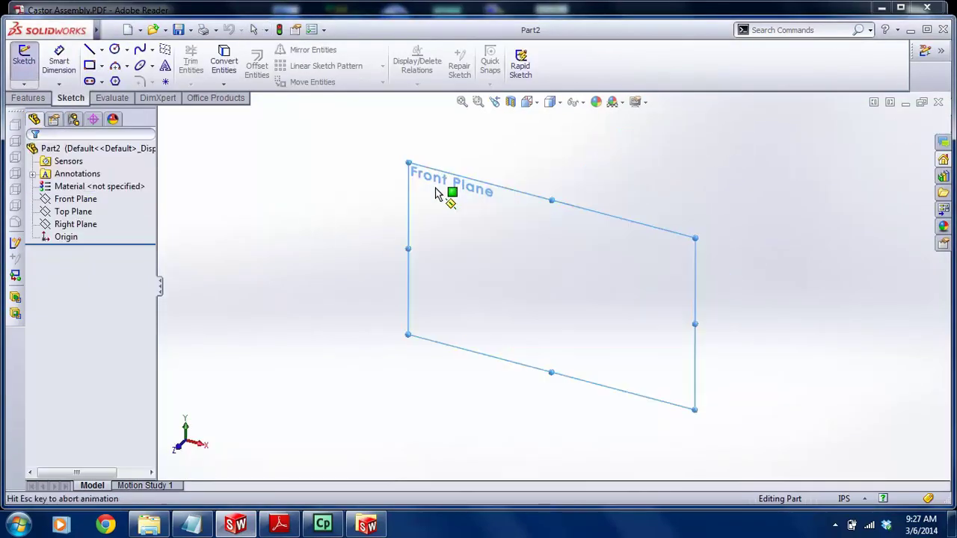
# Sketch a closed stepped profile about 1.56 in long, starting at the origin, with its lower step on the origin side
pyautogui.click(89, 50)
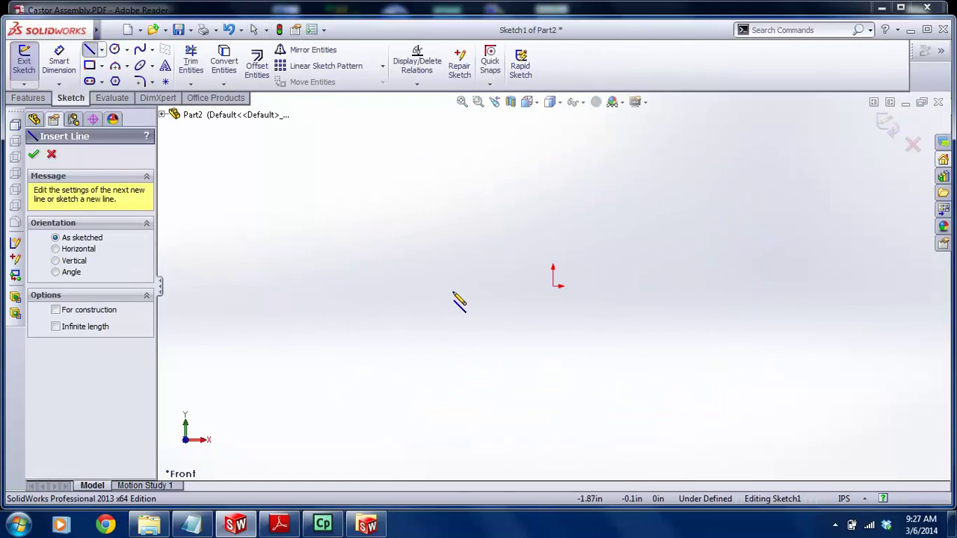
pyautogui.click(553, 286)
pyautogui.click(459, 285)
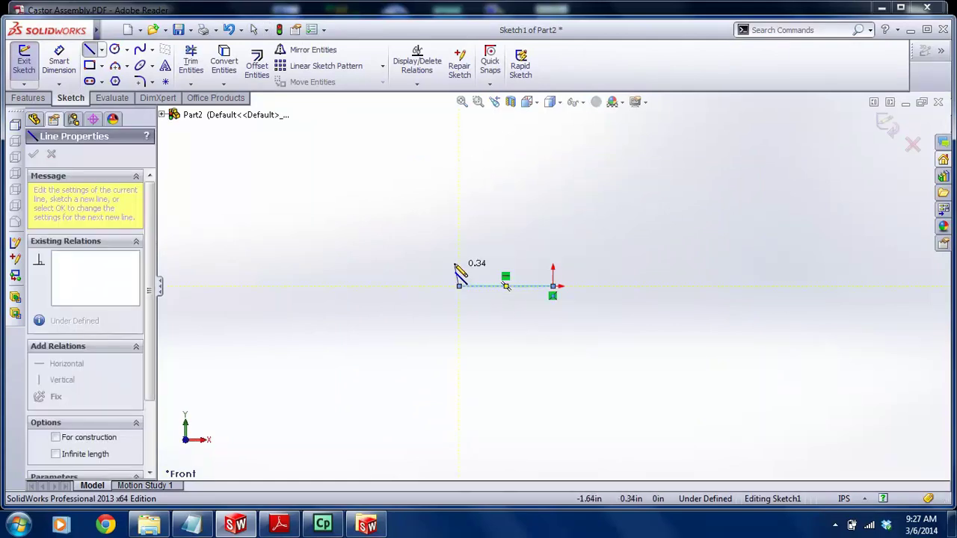
pyautogui.click(459, 244)
pyautogui.click(519, 244)
pyautogui.click(519, 265)
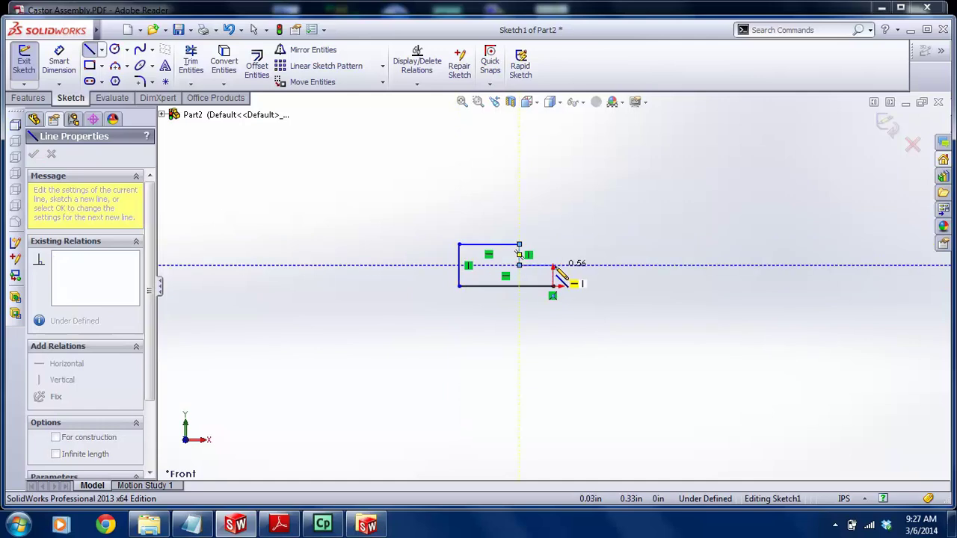
pyautogui.click(554, 265)
pyautogui.click(553, 285)
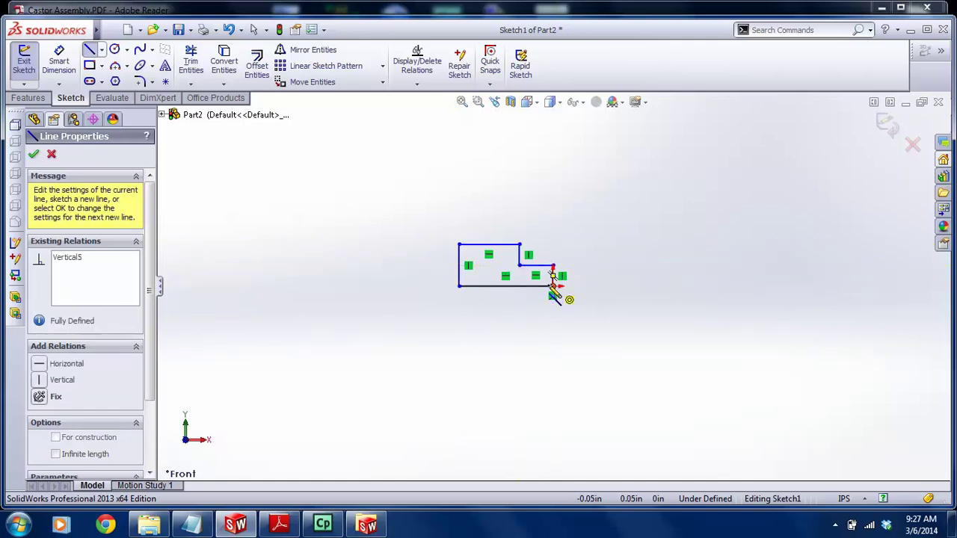
pyautogui.press('Escape')
# Check the bracket's depth in the PDF drawing and dimension the profile's base line to 1.375 in
pyautogui.click(279, 525)
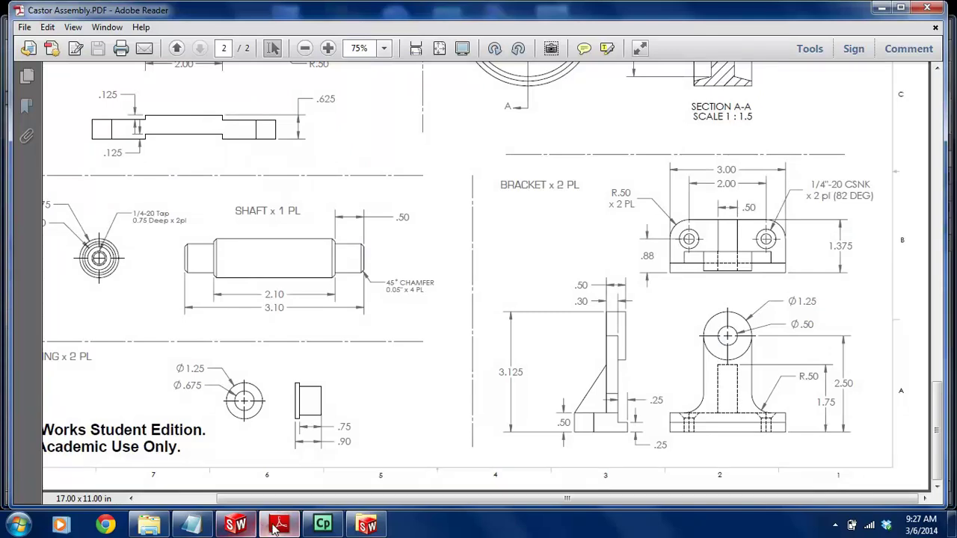
pyautogui.click(236, 525)
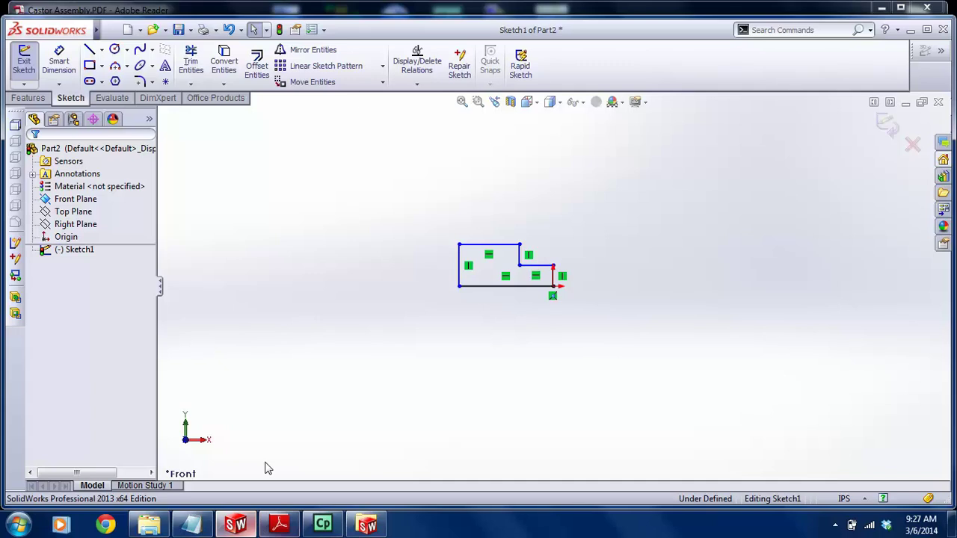
pyautogui.click(59, 60)
pyautogui.click(486, 286)
pyautogui.click(497, 339)
pyautogui.write('1.375')
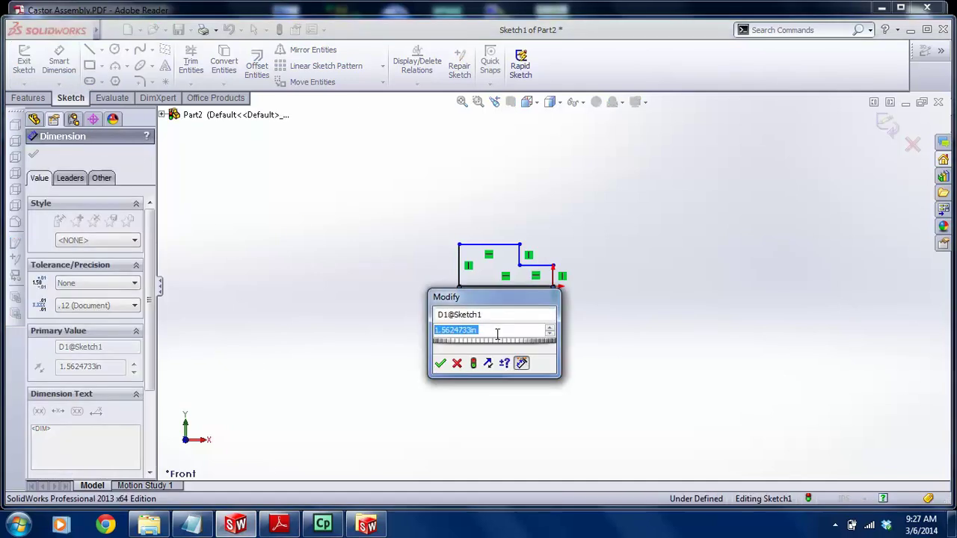
pyautogui.press('Return')
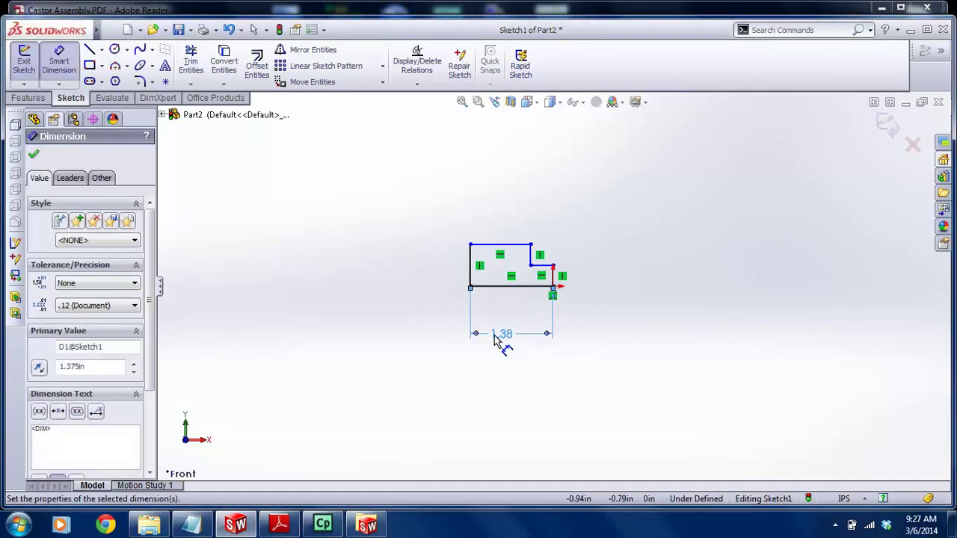
# Recheck the bracket's side view in the PDF drawing and dimension the profile's tall outer edge to 0.5 in
pyautogui.click(281, 526)
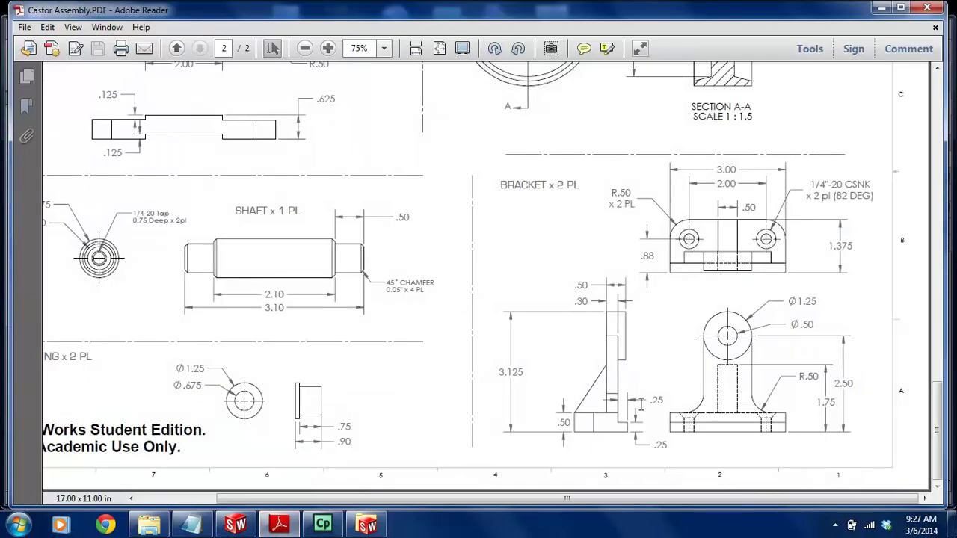
pyautogui.click(236, 525)
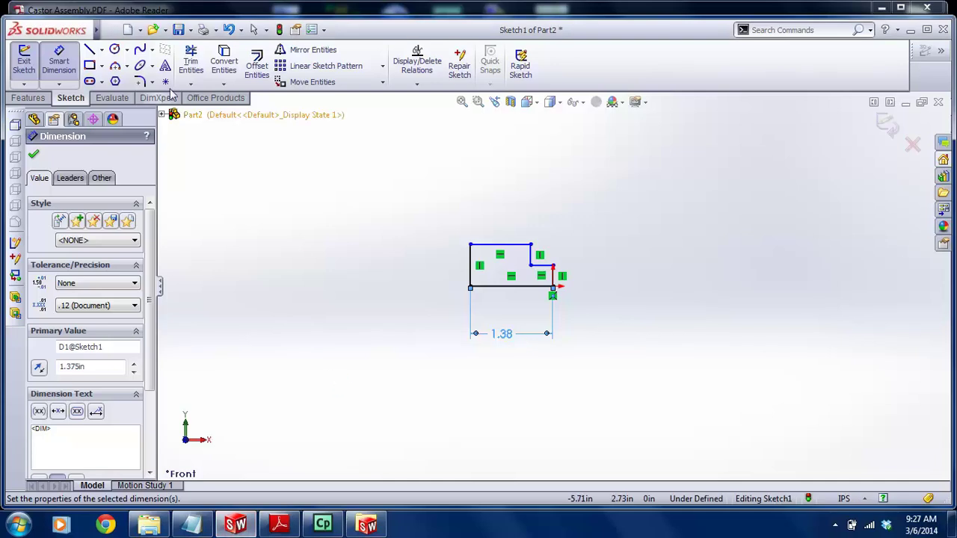
pyautogui.click(75, 66)
pyautogui.click(470, 273)
pyautogui.click(427, 274)
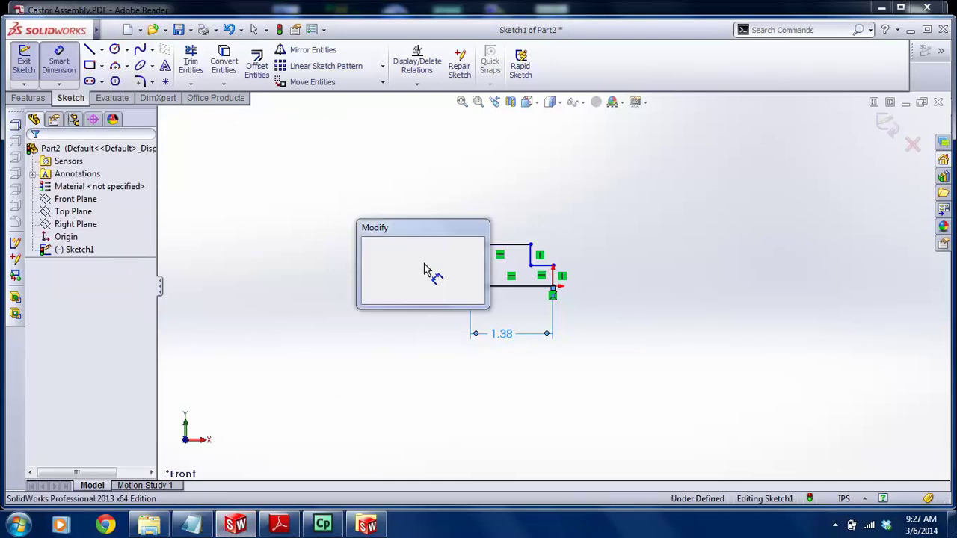
pyautogui.write('.5')
pyautogui.press('Return')
pyautogui.scroll(-4, 557, 303)
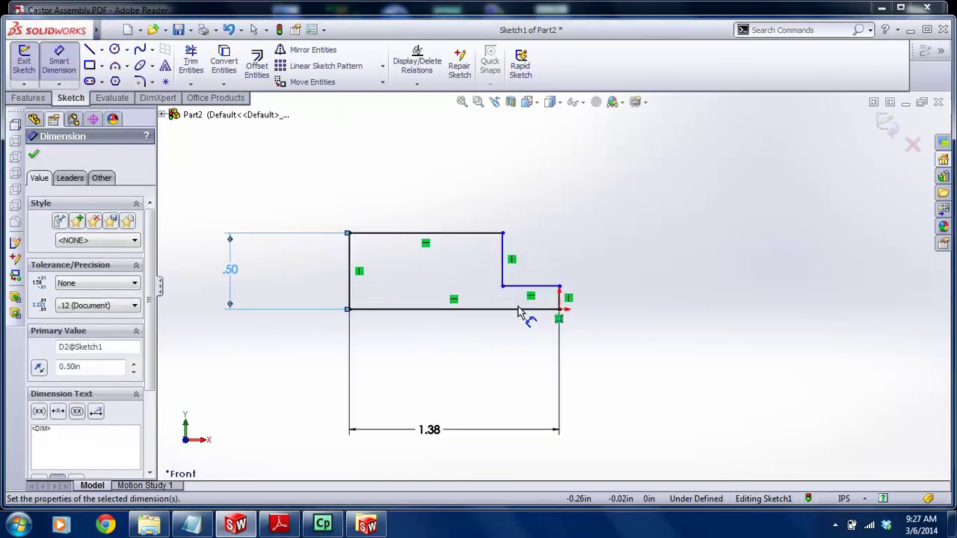
# Dimension the profile's lower step to 0.25 in high and 0.25 in wide
pyautogui.click(559, 303)
pyautogui.click(644, 311)
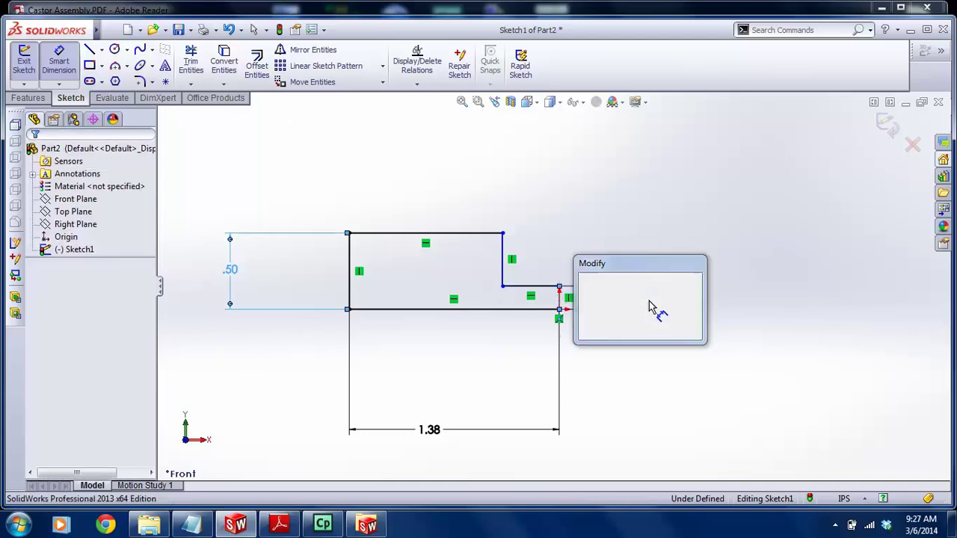
pyautogui.write('.25')
pyautogui.press('Return')
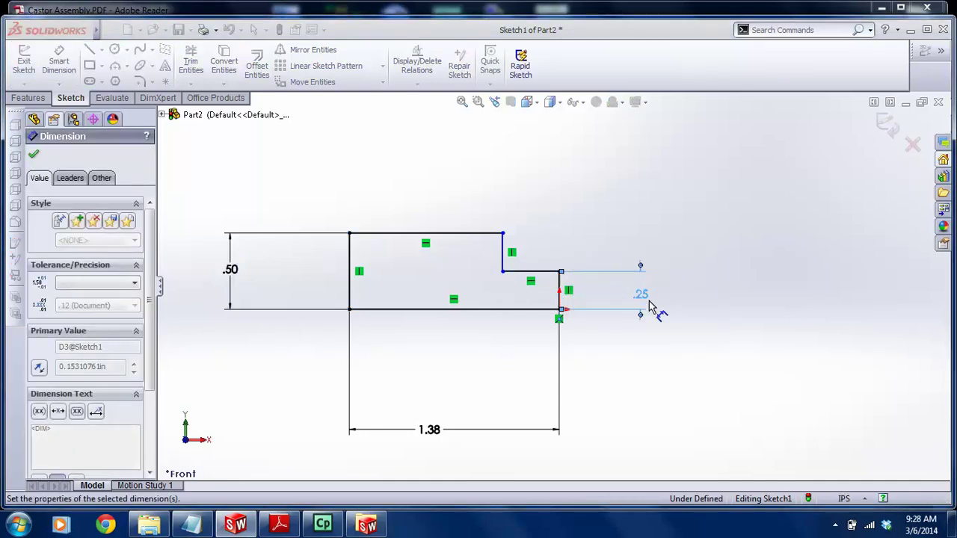
pyautogui.click(542, 272)
pyautogui.click(637, 187)
pyautogui.write('.25')
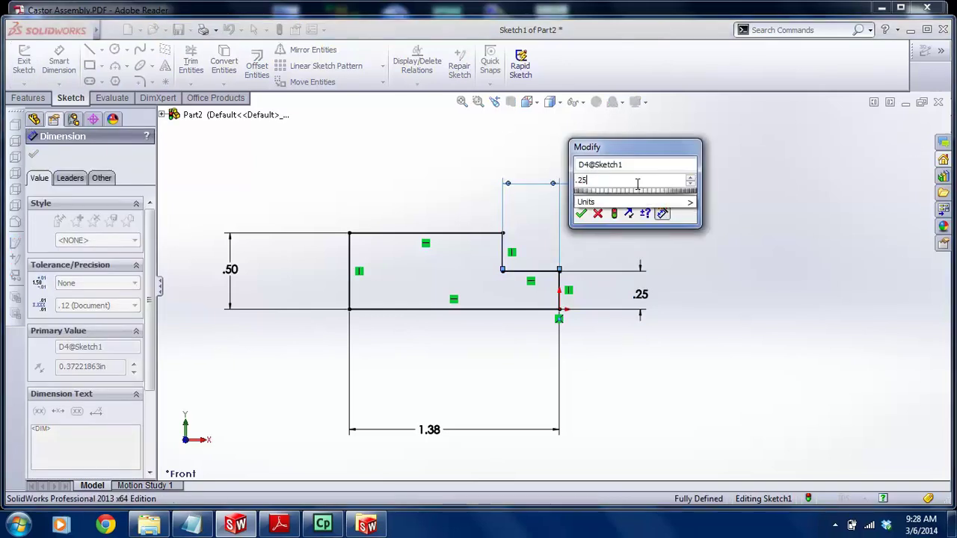
pyautogui.press('Return')
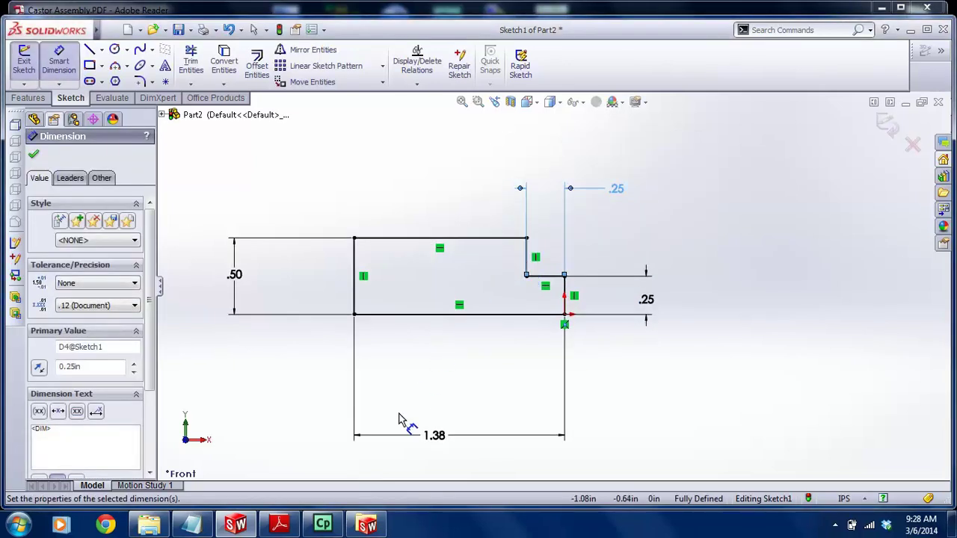
# Move the 1.38 and .50 dimensions closer to the stepped profile and exit the sketch
pyautogui.press('Escape')
pyautogui.moveTo(436, 435); pyautogui.dragTo(454, 350)
pyautogui.moveTo(241, 277); pyautogui.dragTo(297, 278)
pyautogui.click(677, 249)
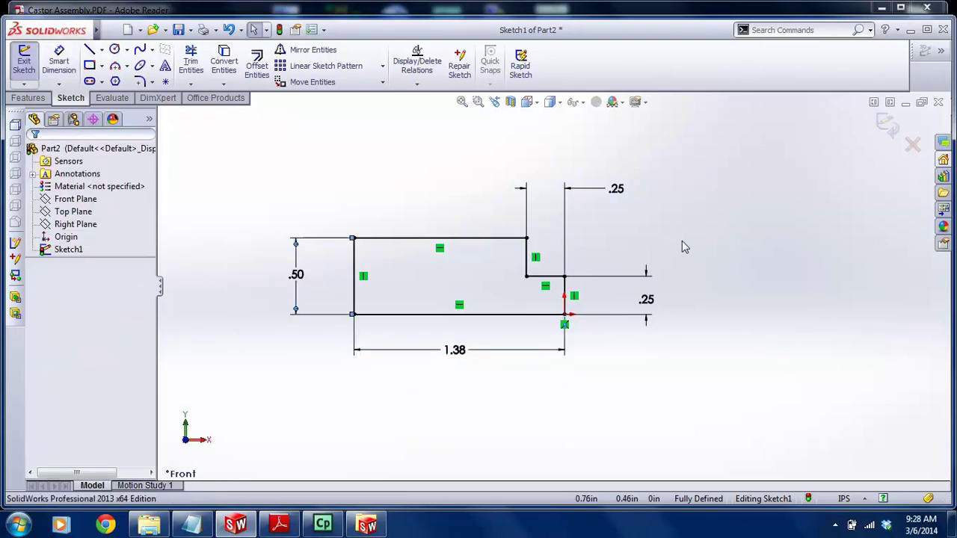
pyautogui.click(885, 124)
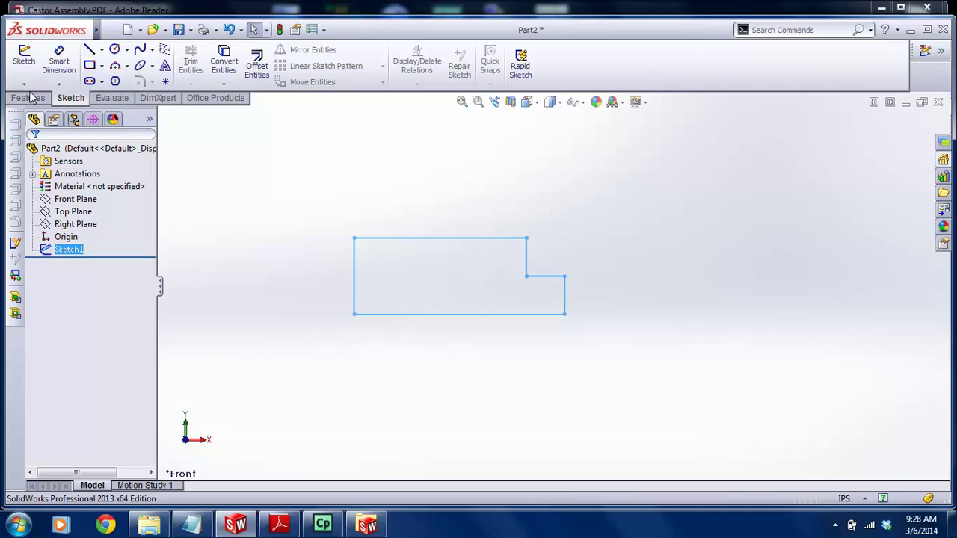
# Check the bracket's width in the PDF drawing and extrude the stepped profile 3 in from the mid plane
pyautogui.click(28, 97)
pyautogui.click(29, 63)
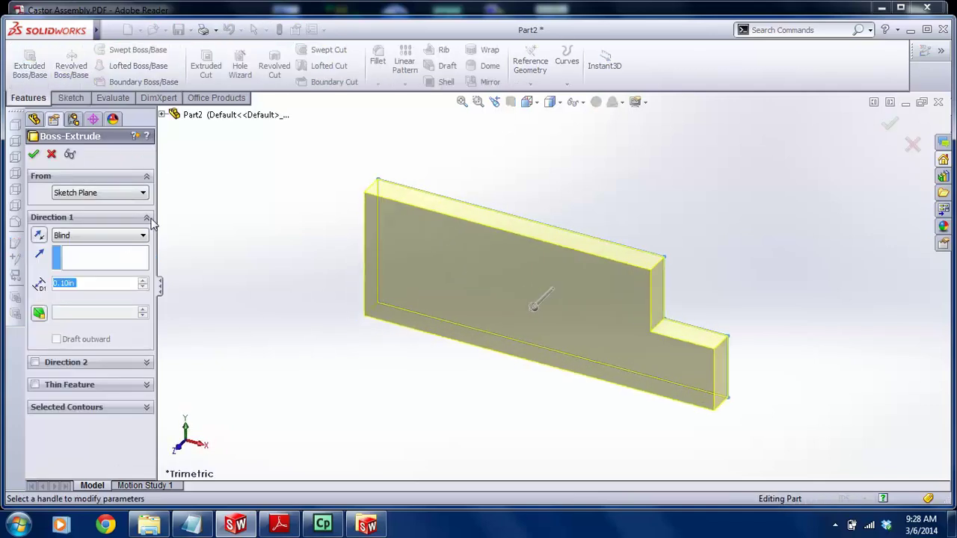
pyautogui.click(127, 236)
pyautogui.click(120, 294)
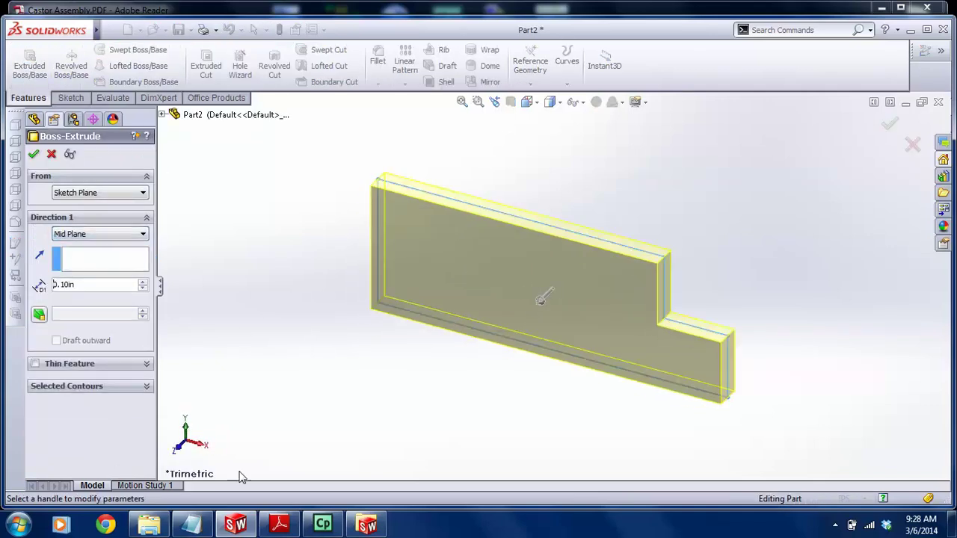
pyautogui.click(295, 528)
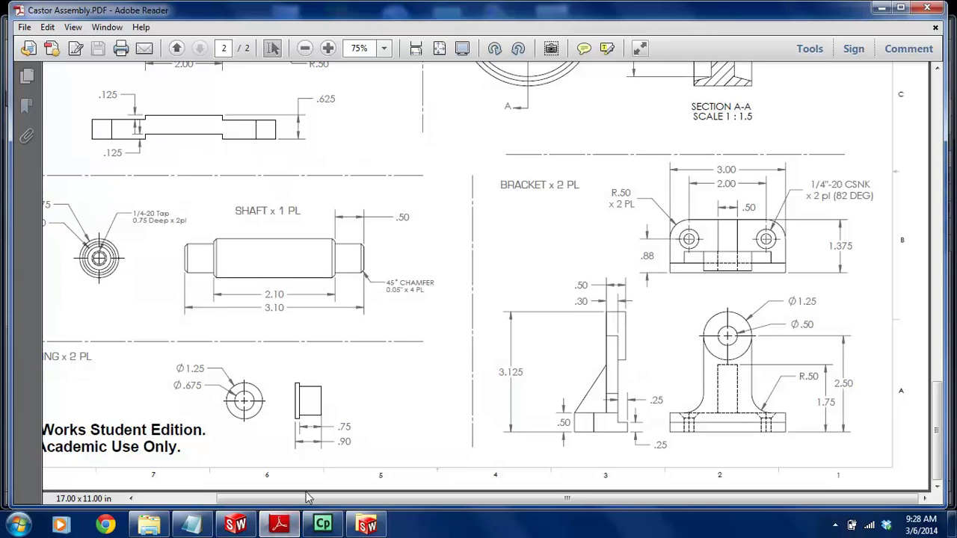
pyautogui.click(236, 525)
pyautogui.write('3')
pyautogui.press('Return')
pyautogui.click(33, 154)
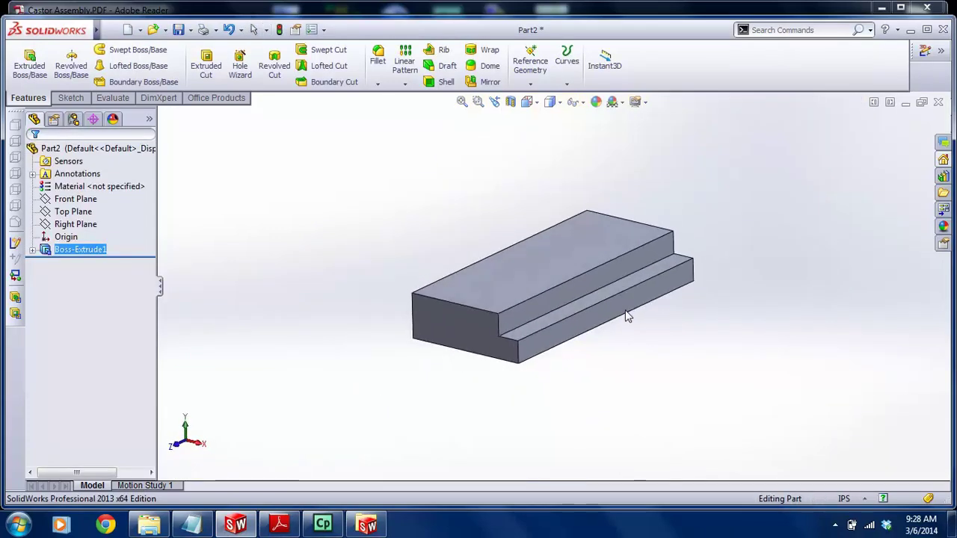
# Bring up the bracket views in the PDF drawing and close the extra background window
pyautogui.click(278, 524)
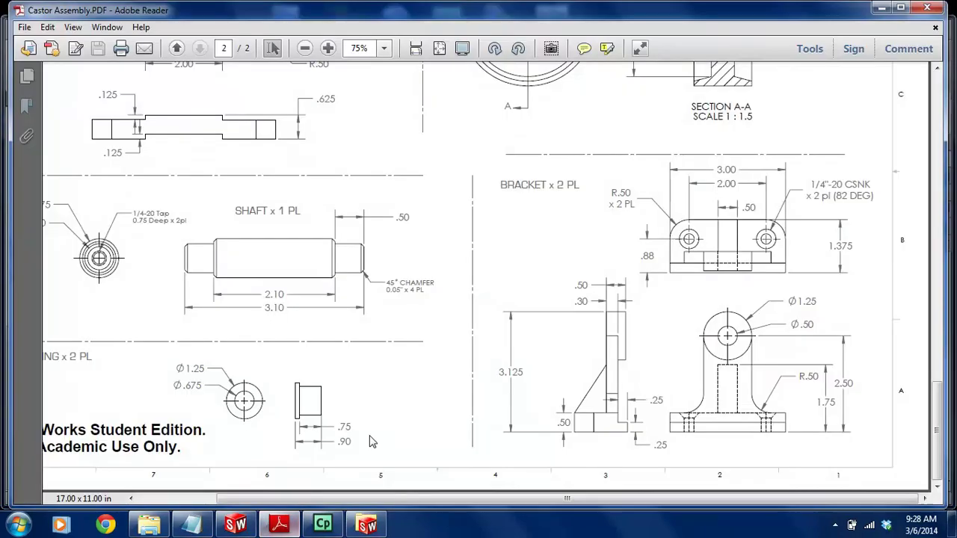
pyautogui.rightClick(367, 525)
pyautogui.click(338, 487)
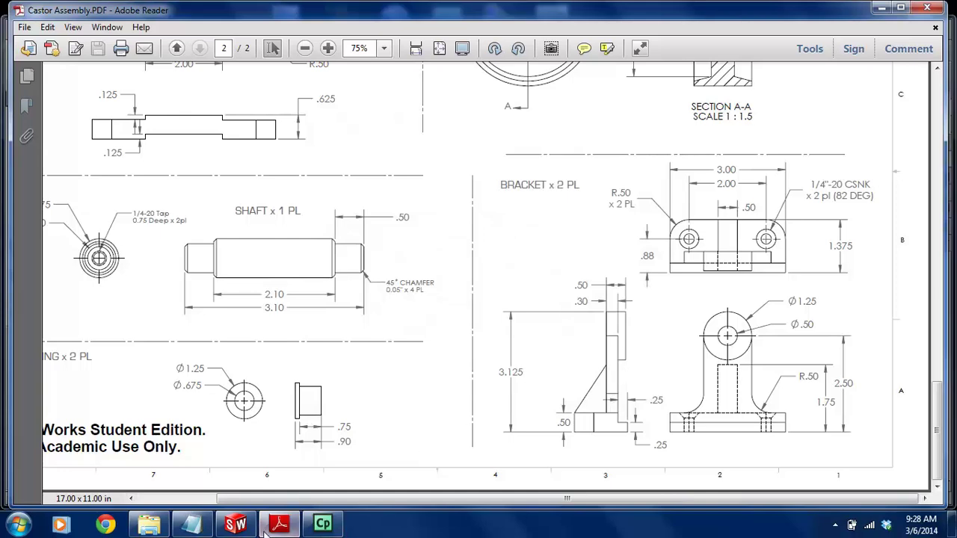
# Switch back to SolidWorks, start a sketch on the step's upper vertical face and view it from the right
pyautogui.click(241, 525)
pyautogui.click(71, 98)
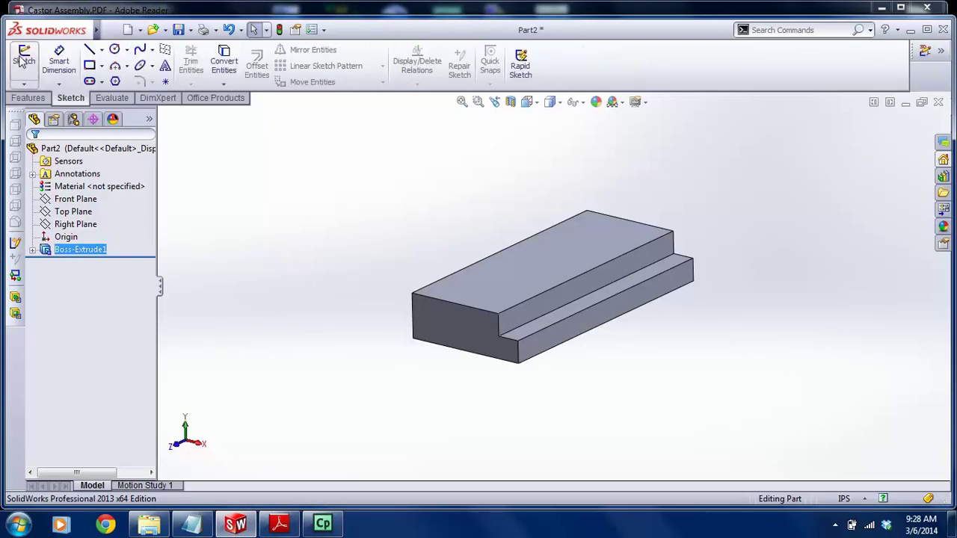
pyautogui.click(24, 59)
pyautogui.click(554, 296)
pyautogui.press('space')
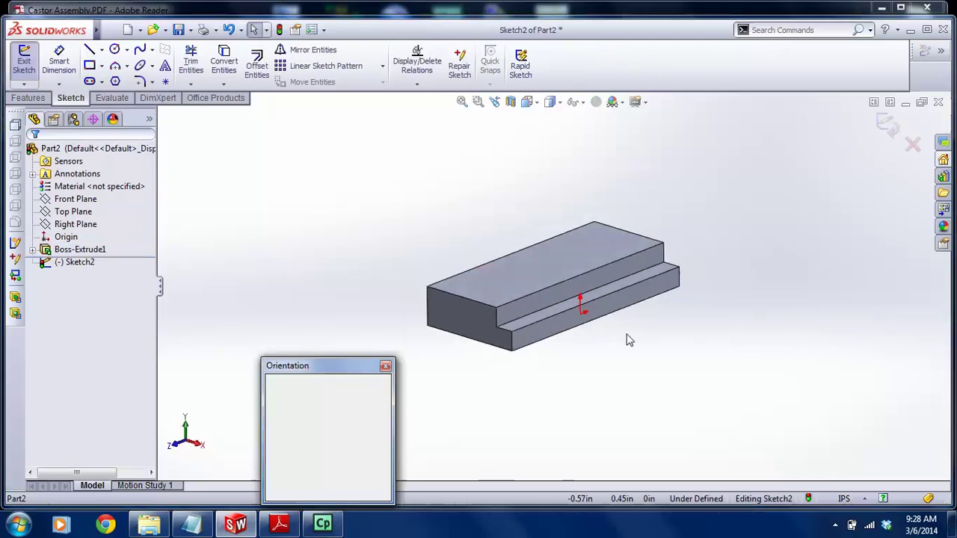
pyautogui.click(630, 332)
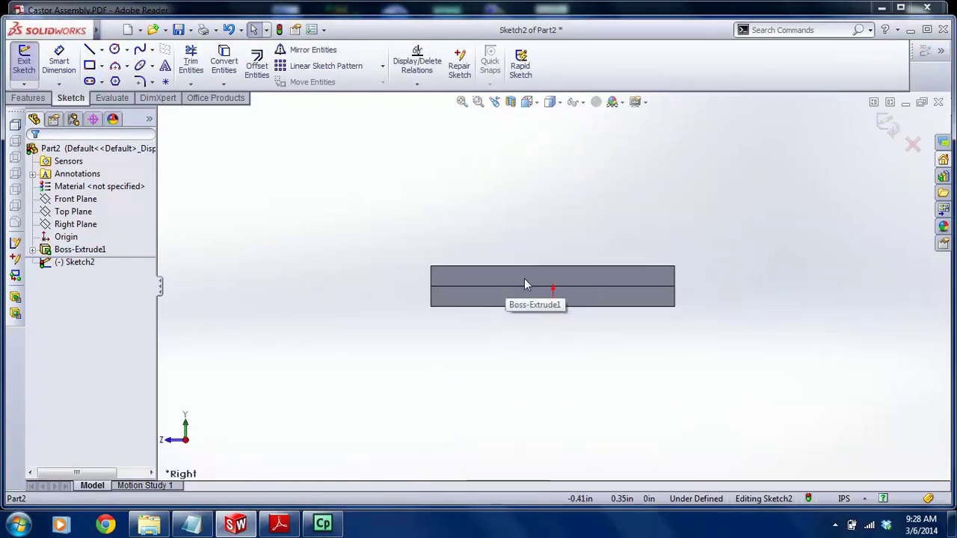
# Sketch a circle about 1.26 in in diameter, centred about 2.62 in directly above the origin
pyautogui.click(115, 49)
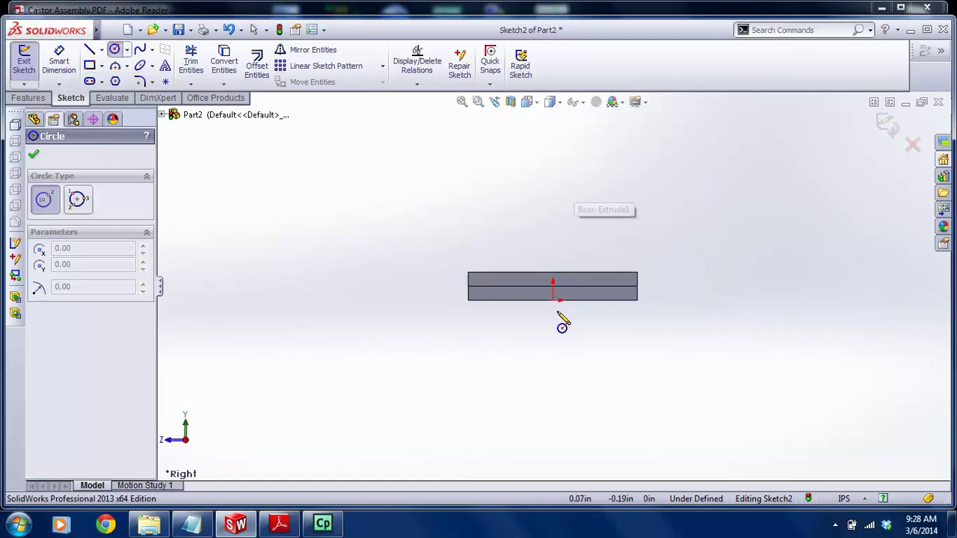
pyautogui.click(553, 156)
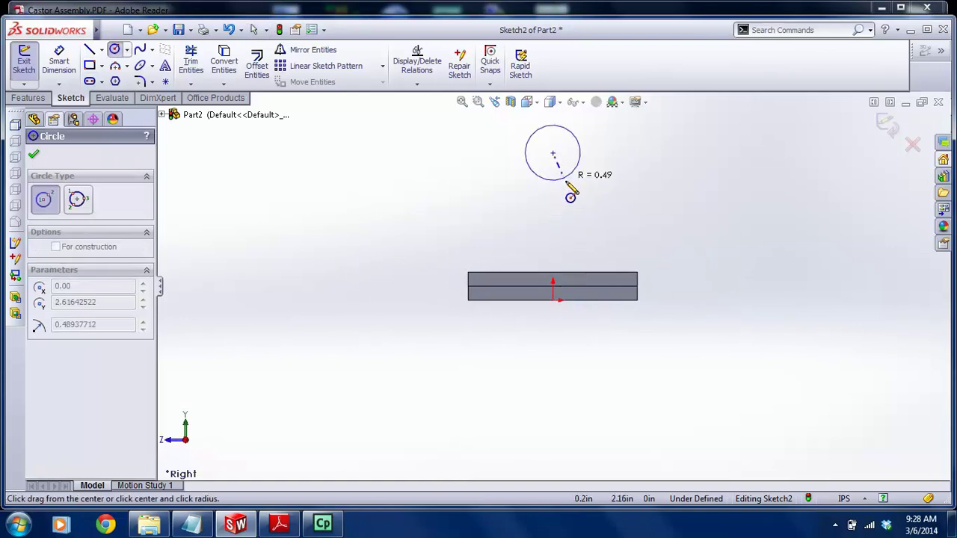
pyautogui.click(573, 195)
pyautogui.scroll(2, 573, 206)
pyautogui.press('Escape')
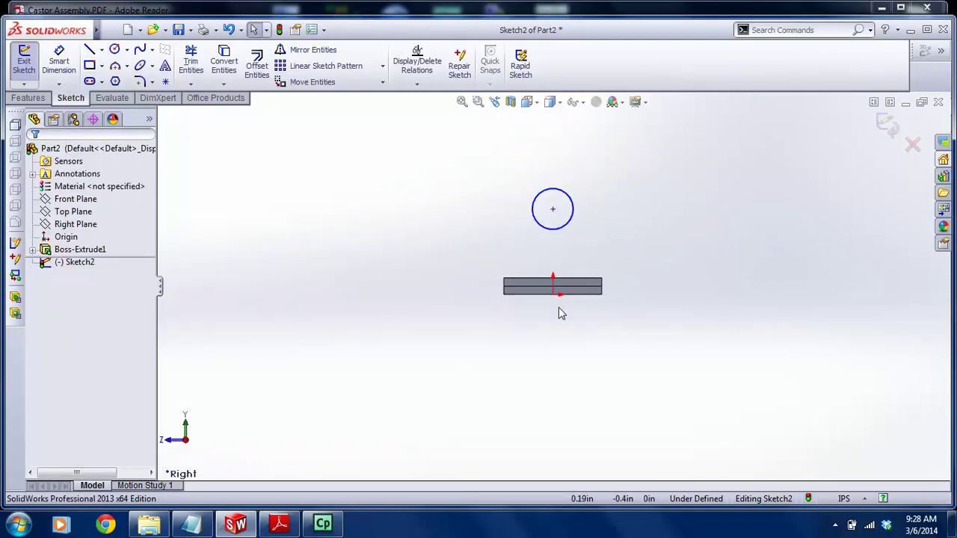
# Add a vertical relation between the circle's centre and the origin
pyautogui.click(554, 272)
pyautogui.keyDown('ctrl'); pyautogui.click(553, 210); pyautogui.keyUp('ctrl')
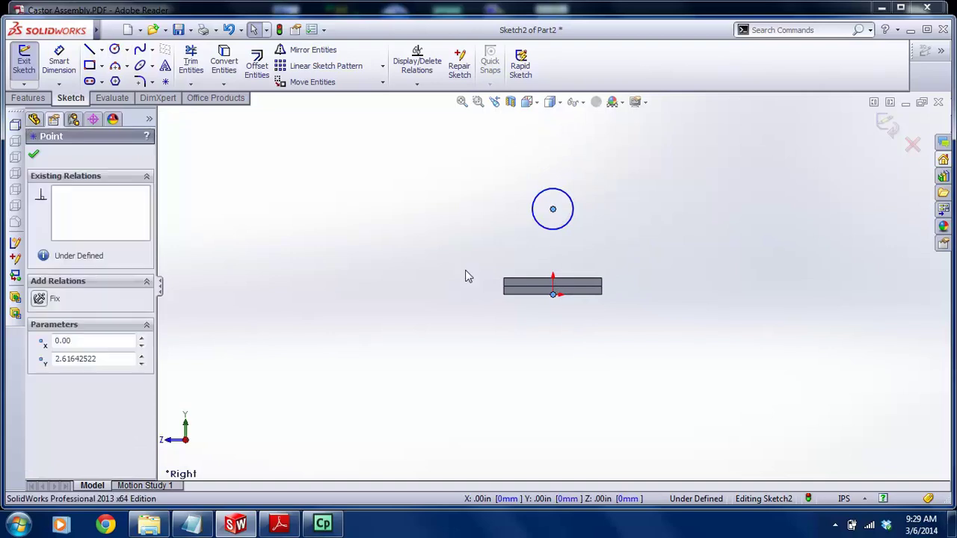
pyautogui.click(39, 396)
pyautogui.press('Escape')
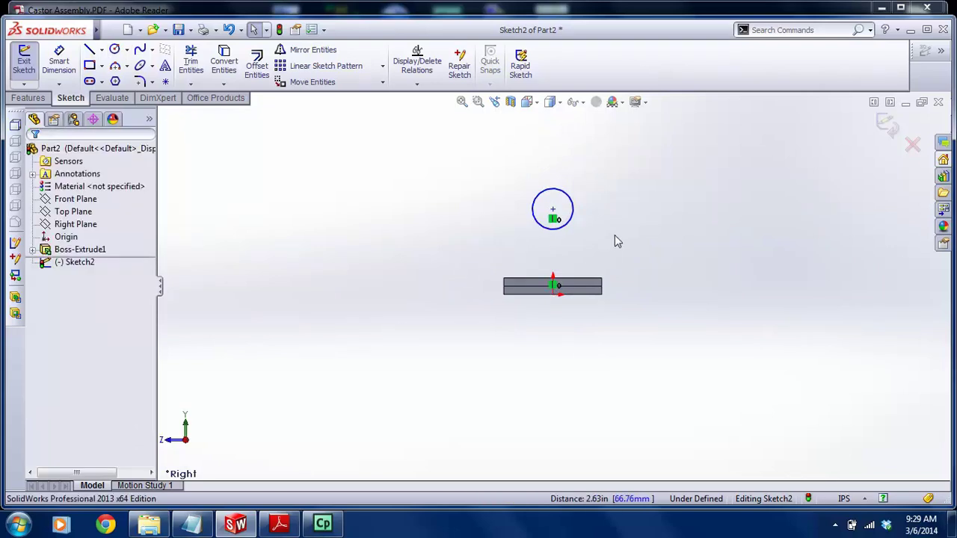
# Draw two vertical lines from the circle's side quadrant points, tangent to it, down to the base's top edge
pyautogui.scroll(-2, 624, 228)
pyautogui.click(89, 50)
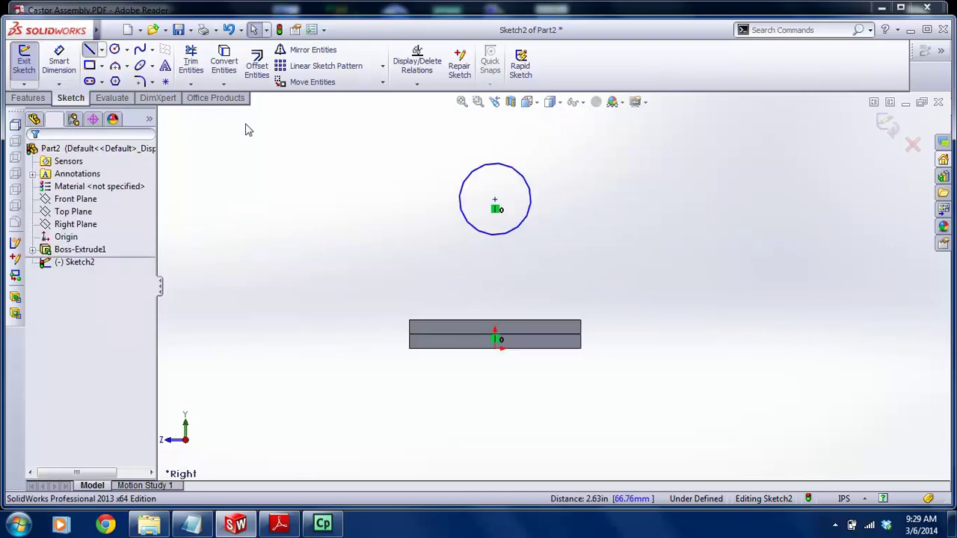
pyautogui.click(531, 199)
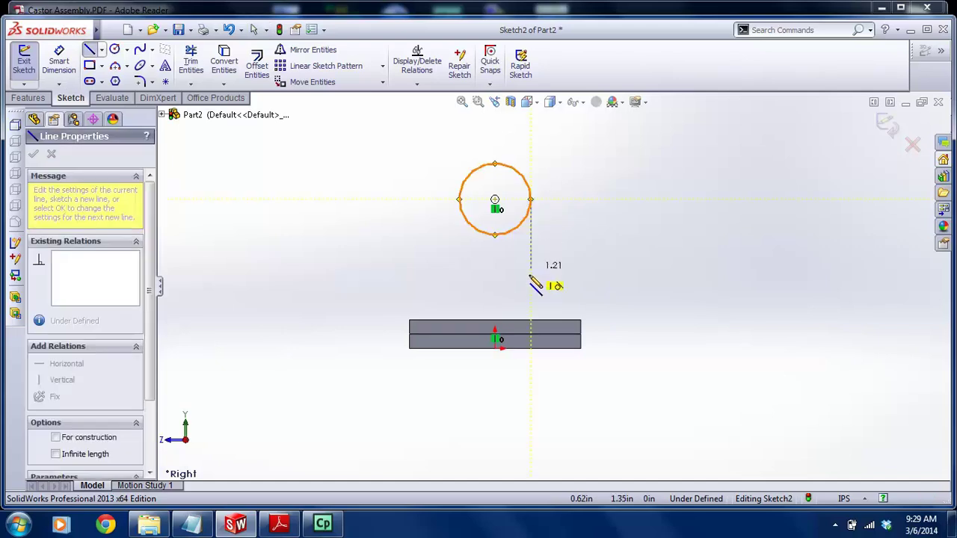
pyautogui.click(531, 320)
pyautogui.press('Escape')
pyautogui.click(89, 49)
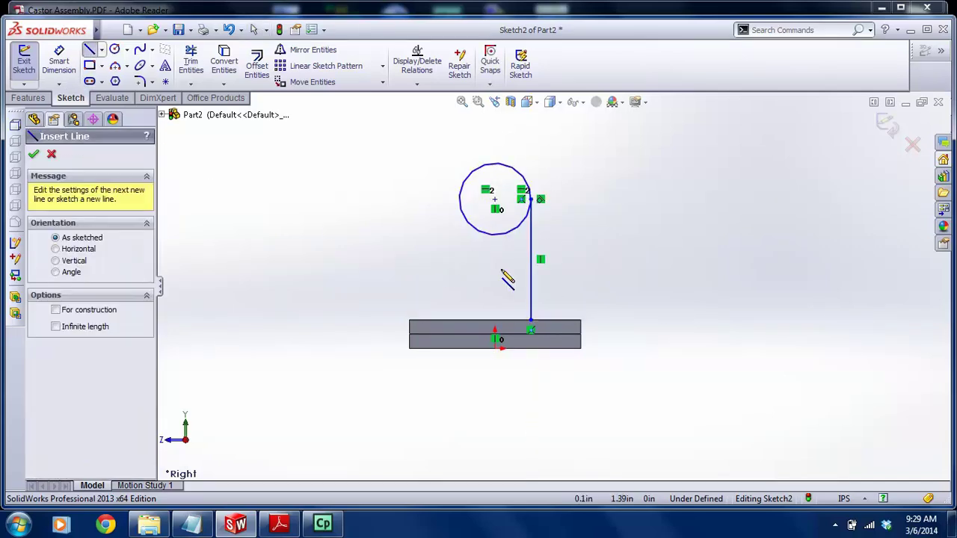
pyautogui.click(459, 199)
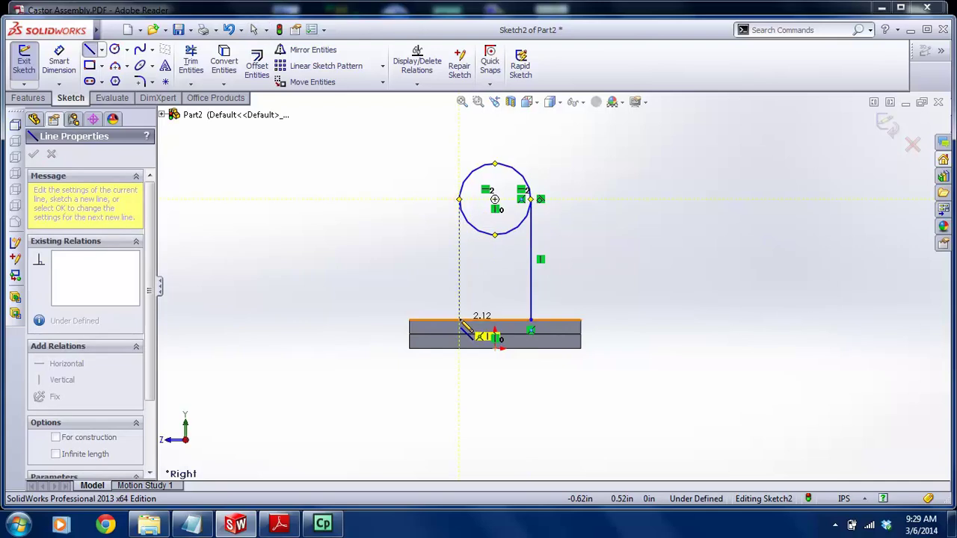
pyautogui.click(459, 320)
pyautogui.press('Escape')
# Close the upright's outline with a horizontal line about 1.26 in long joining the lower ends of both verticals
pyautogui.click(89, 50)
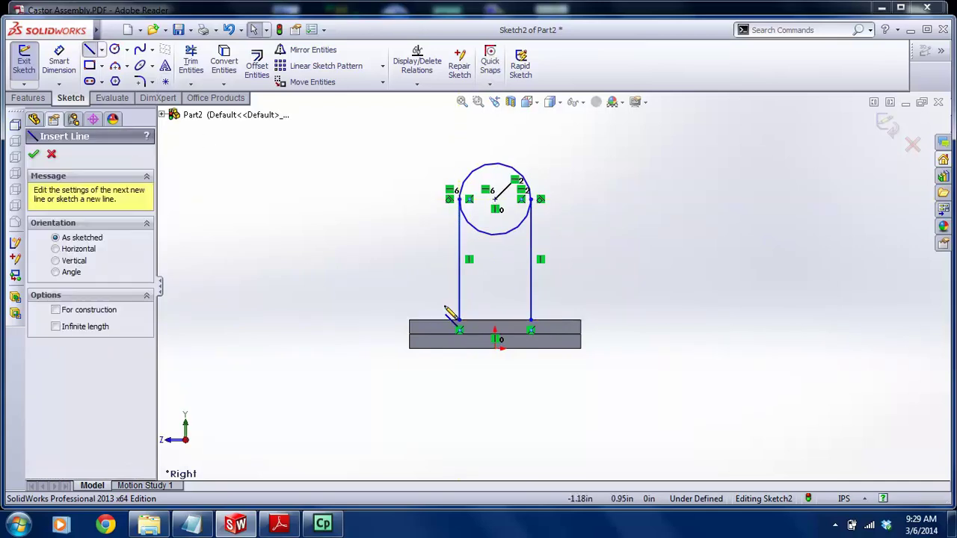
pyautogui.click(459, 320)
pyautogui.click(531, 320)
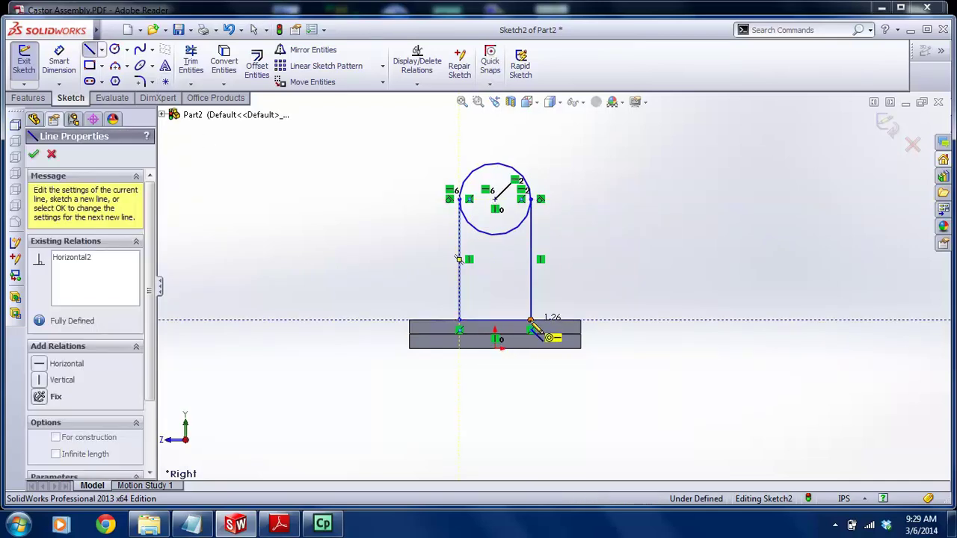
pyautogui.press('Escape')
# Check the bracket's front view in the PDF drawing and dimension the circle's diameter to 1.25 in
pyautogui.scroll(2, 546, 286)
pyautogui.click(236, 526)
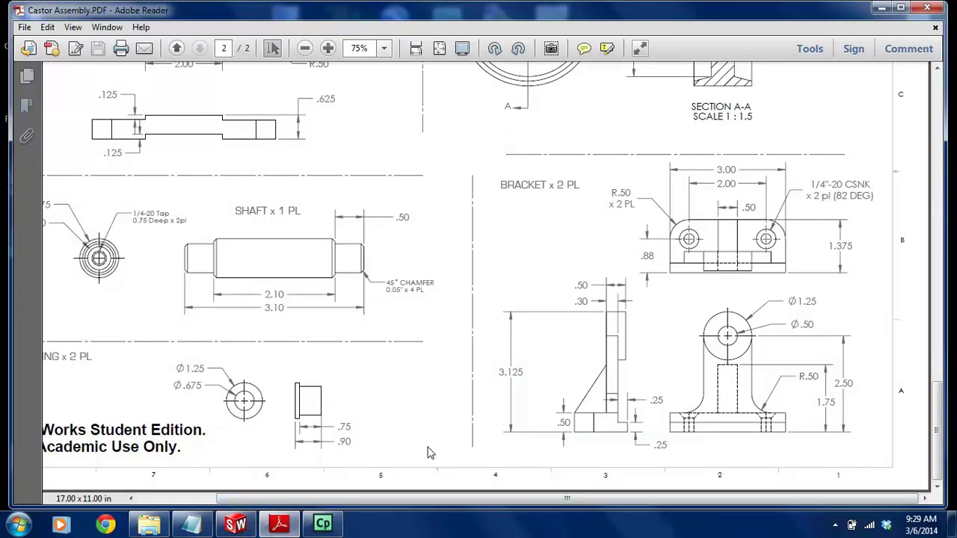
pyautogui.rightClick(233, 525)
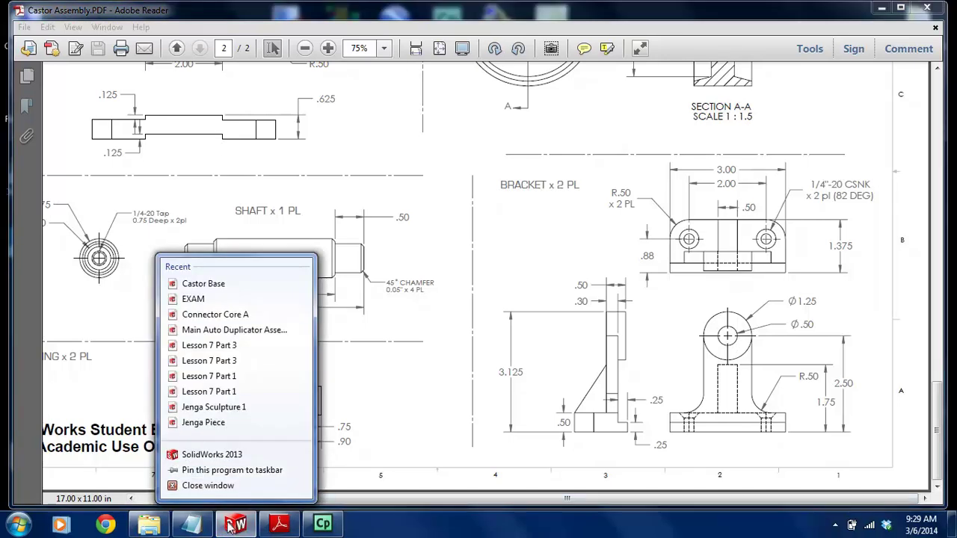
pyautogui.click(233, 525)
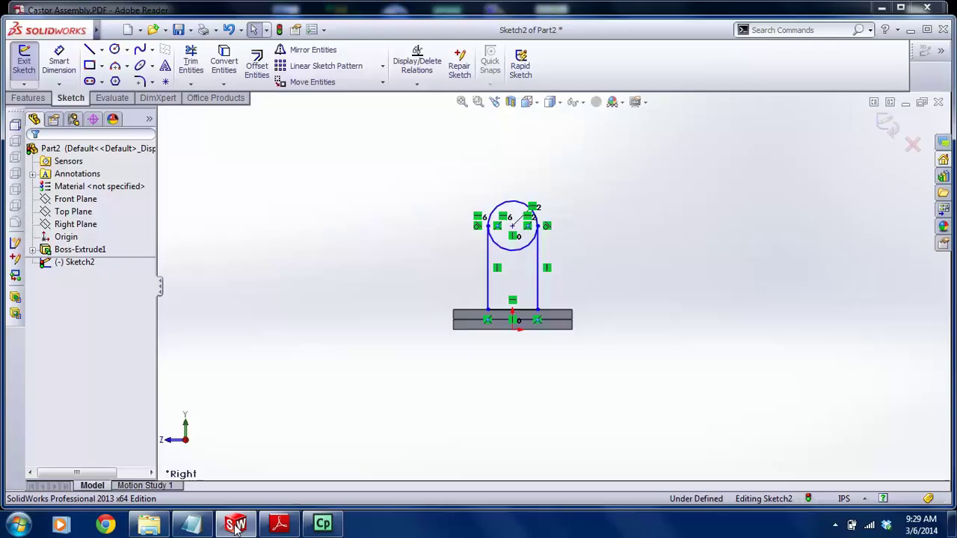
pyautogui.click(516, 201)
pyautogui.click(598, 179)
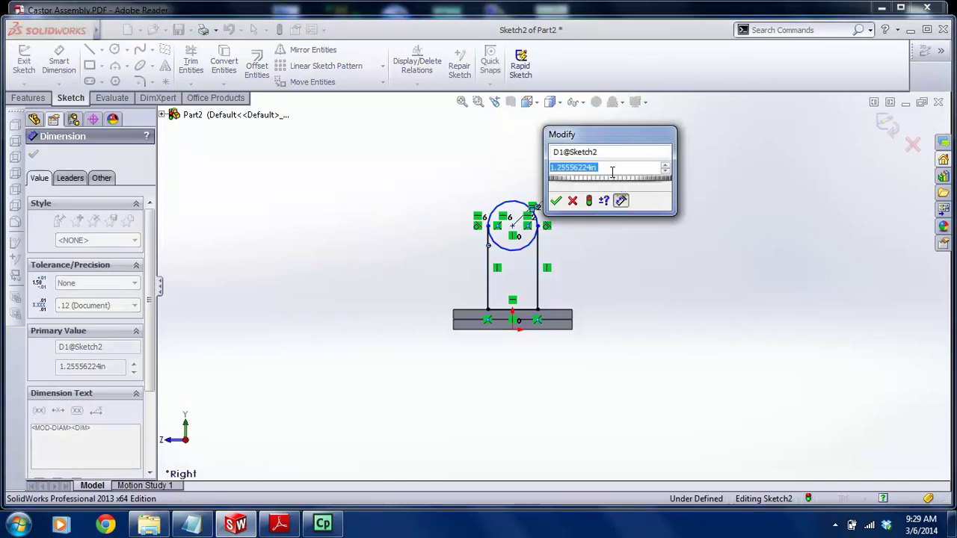
pyautogui.write('1.25')
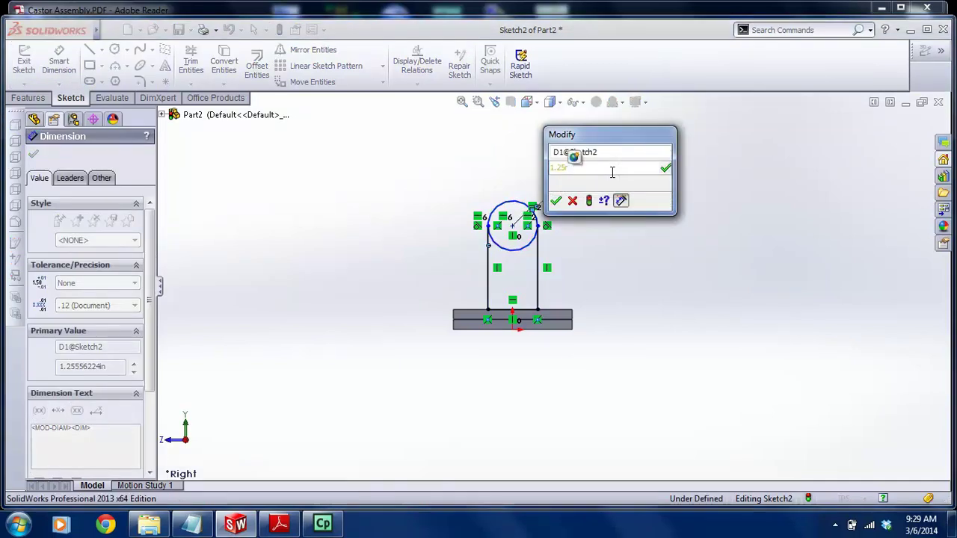
pyautogui.press('Return')
pyautogui.press('Escape')
pyautogui.scroll(-3, 532, 217)
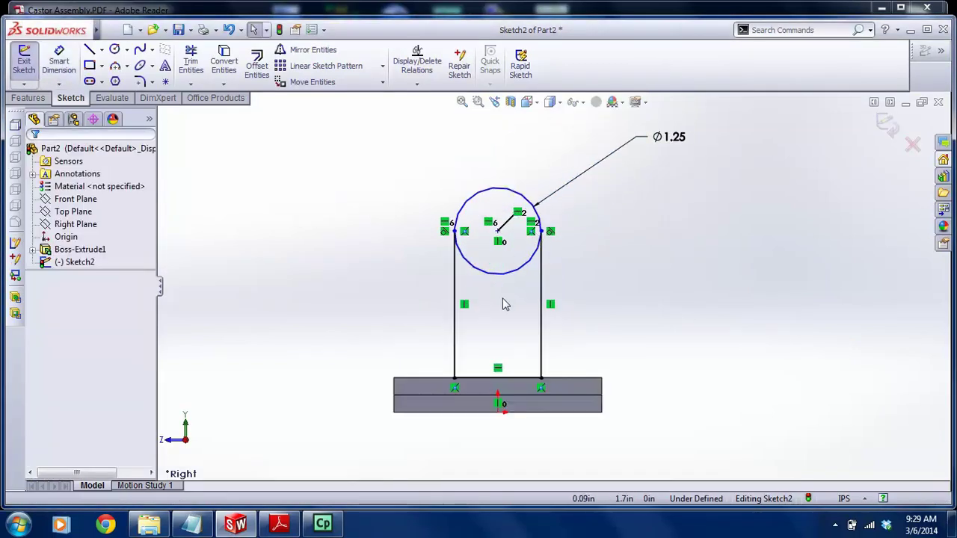
# Move the circle's centre to about 2.49 in above the origin and sketch a concentric circle about 0.62 in in diameter
pyautogui.moveTo(498, 233); pyautogui.dragTo(465, 245)
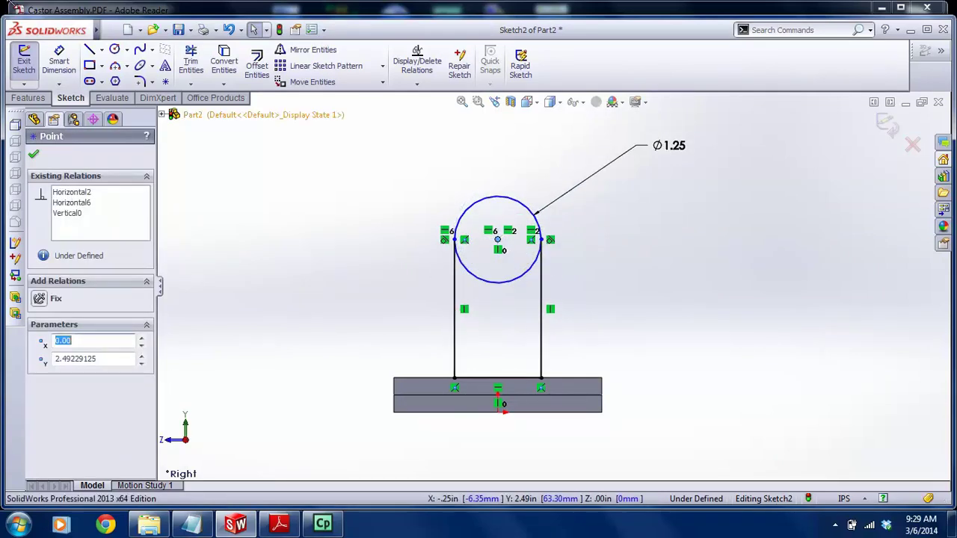
pyautogui.click(114, 49)
pyautogui.click(498, 239)
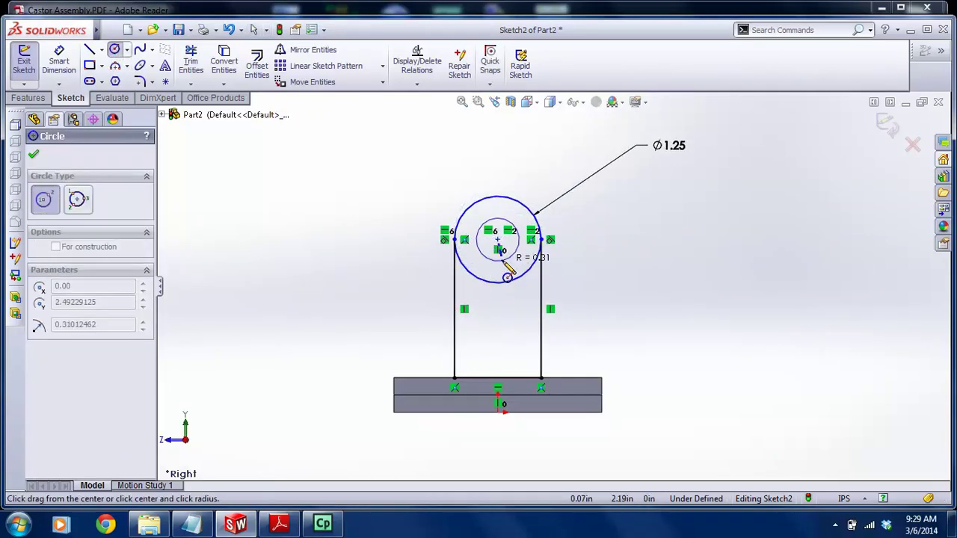
pyautogui.click(505, 261)
pyautogui.click(34, 154)
# Dimension the inner circle's diameter to 0.5 in
pyautogui.click(59, 64)
pyautogui.click(517, 236)
pyautogui.click(658, 217)
pyautogui.write('.5')
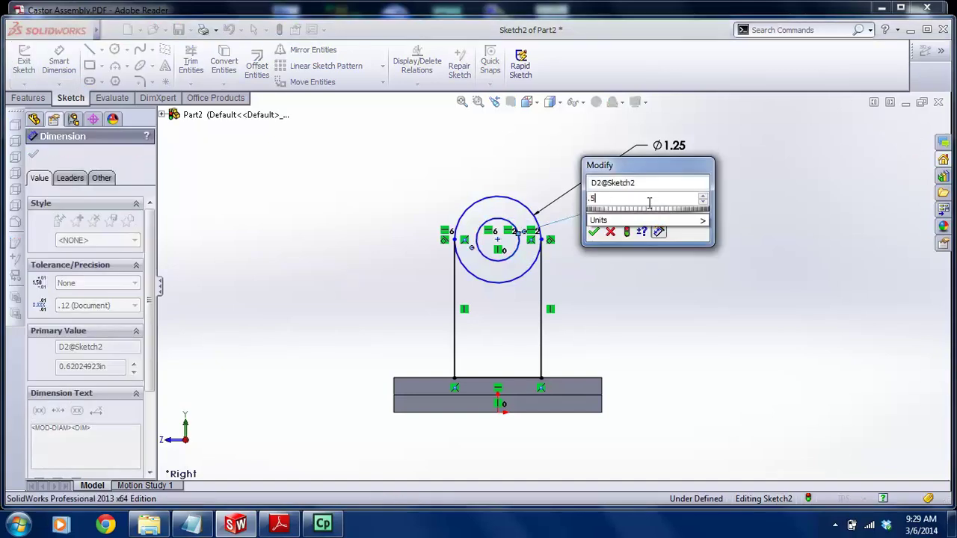
pyautogui.press('Return')
pyautogui.press('Escape')
# Check the hole height in the PDF drawing and dimension the circles' centre 2.5 in above the base's bottom edge
pyautogui.click(277, 525)
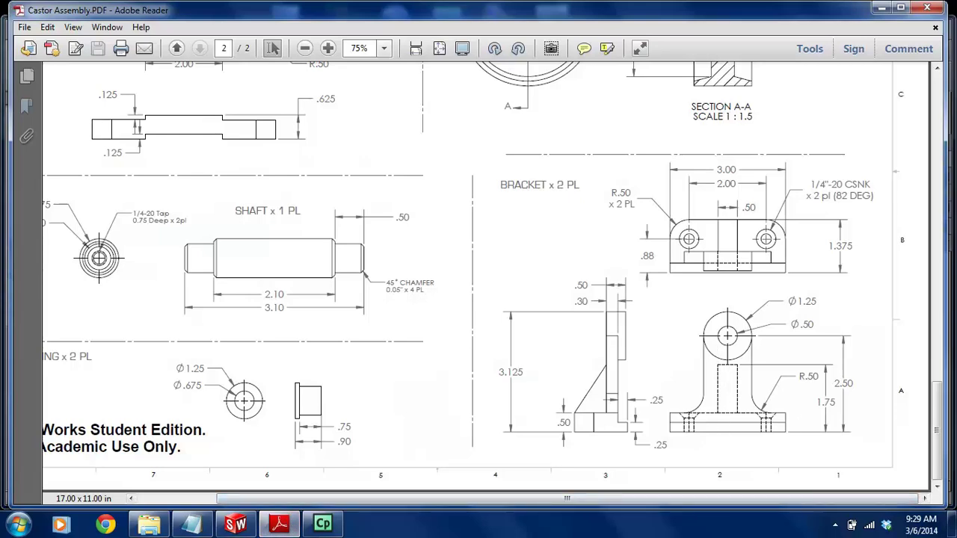
pyautogui.click(235, 525)
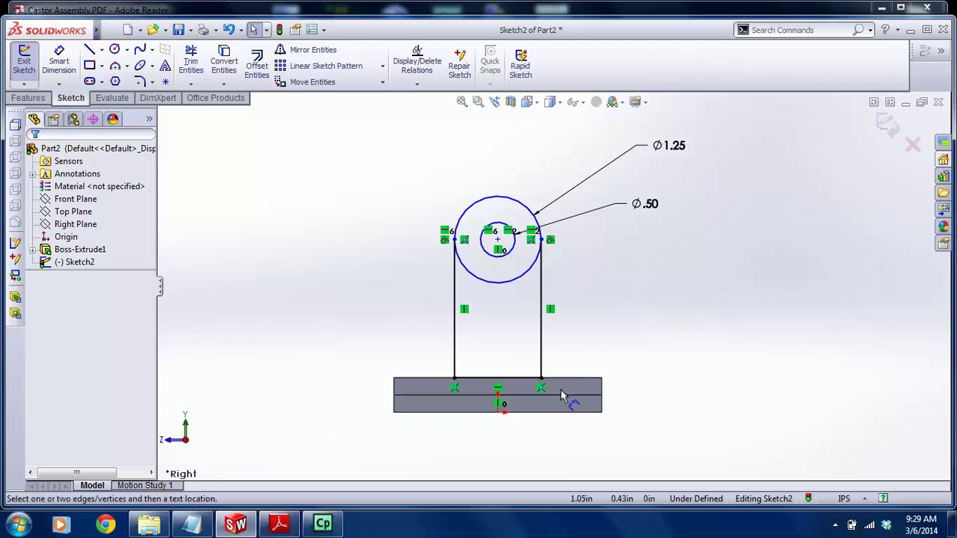
pyautogui.click(497, 240)
pyautogui.click(308, 303)
pyautogui.write('2.5')
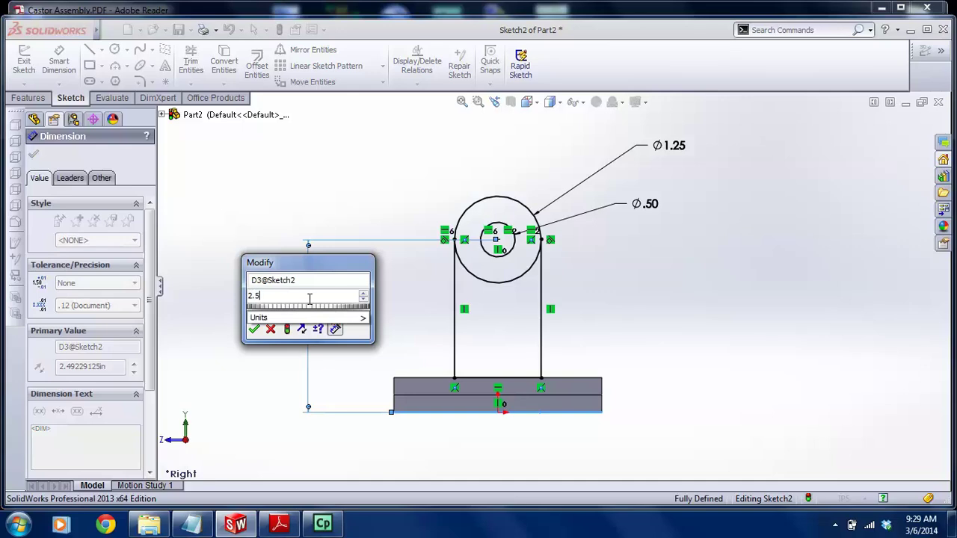
pyautogui.press('Return')
pyautogui.press('Escape')
pyautogui.scroll(-3, 521, 253)
pyautogui.scroll(5, 521, 253)
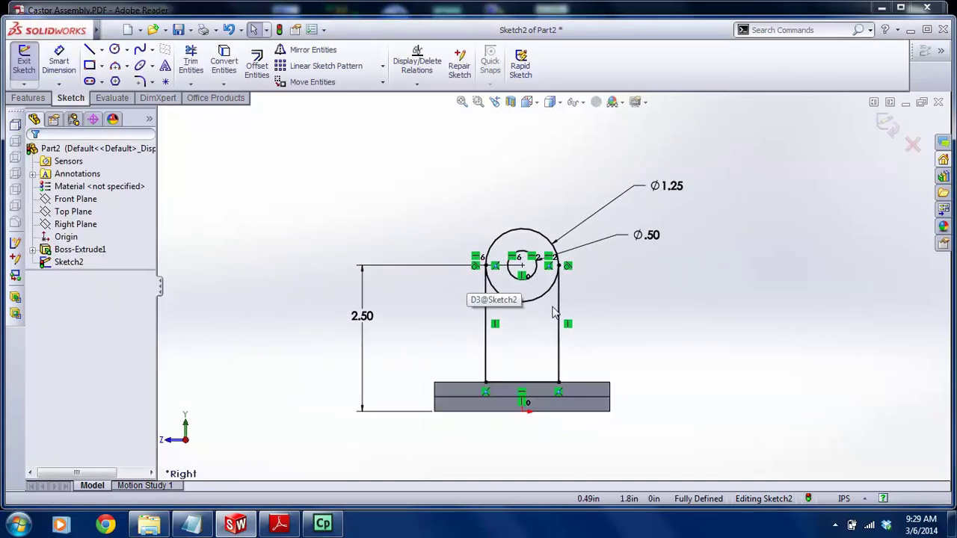
# Exit the upright's sketch, switch to an isometric view and check the upright's thickness in the PDF drawing
pyautogui.click(888, 126)
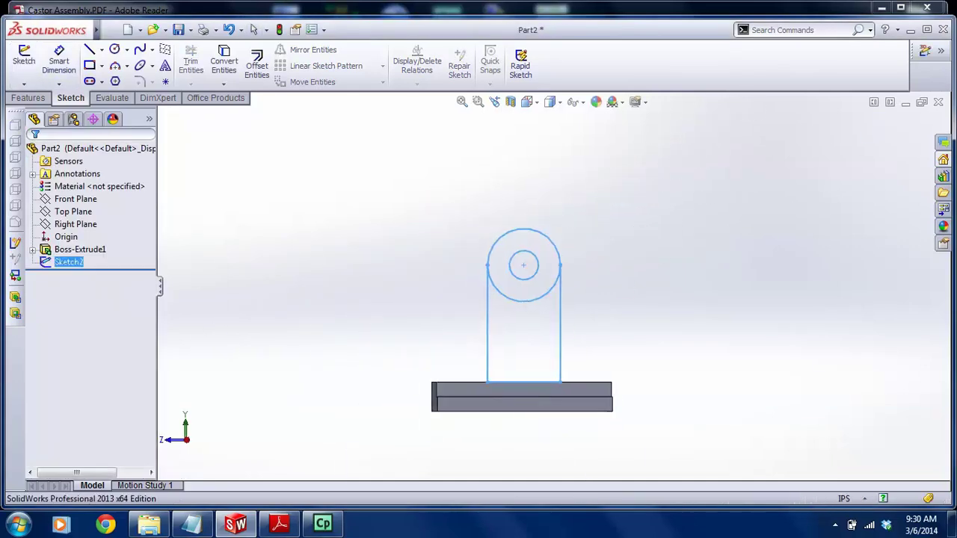
pyautogui.hotkey('ctrl', '7')
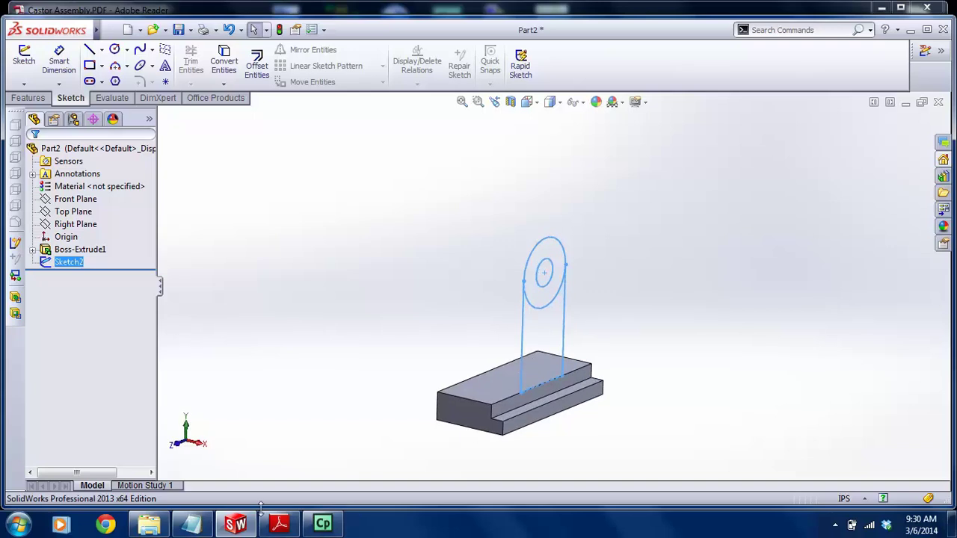
pyautogui.click(279, 523)
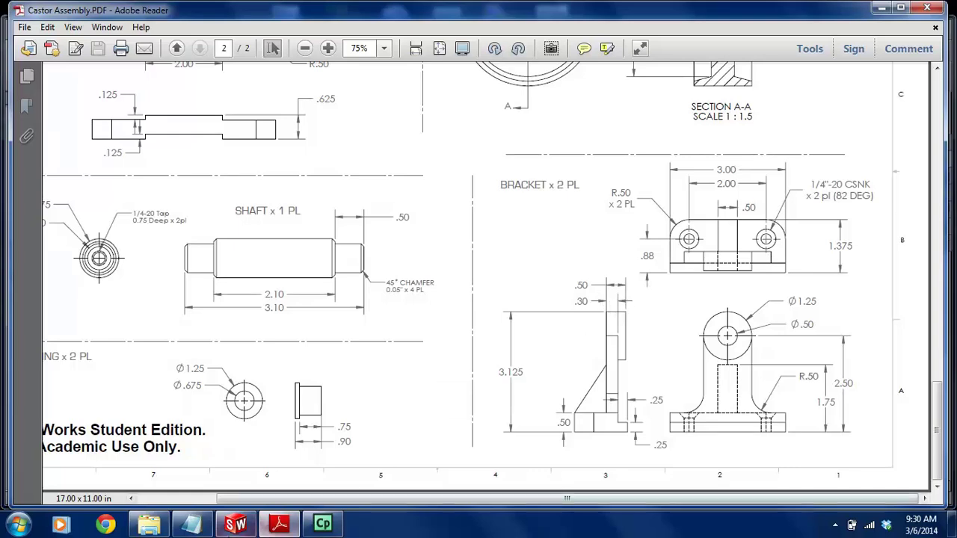
pyautogui.click(235, 523)
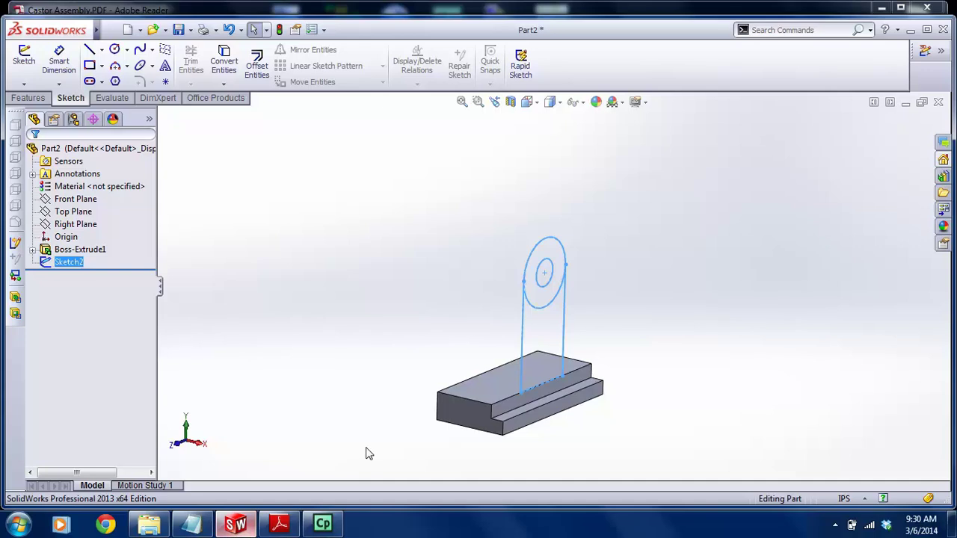
# Extrude the upright's lower region and the ring region 0.3 in, reversed to run over the thick part of the base
pyautogui.click(28, 97)
pyautogui.click(29, 64)
pyautogui.click(535, 343)
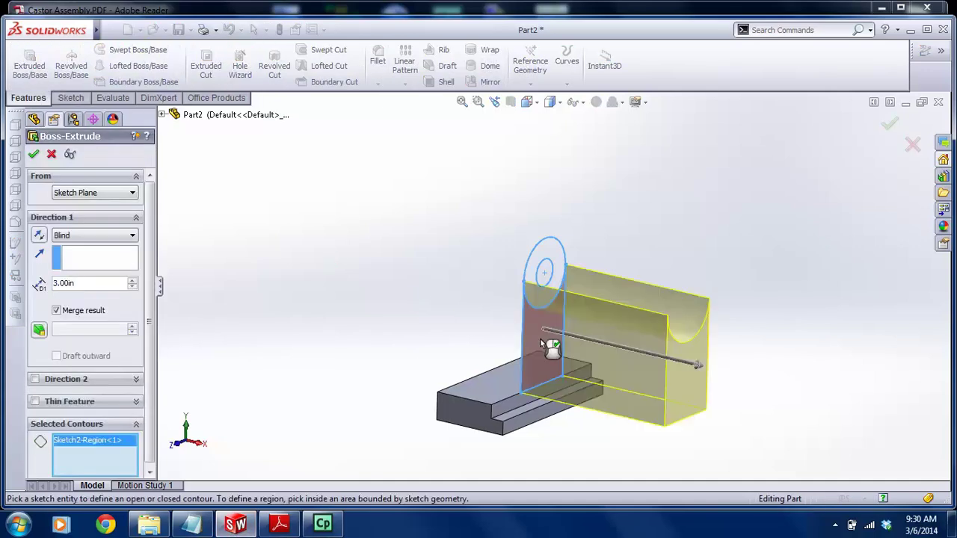
pyautogui.click(553, 258)
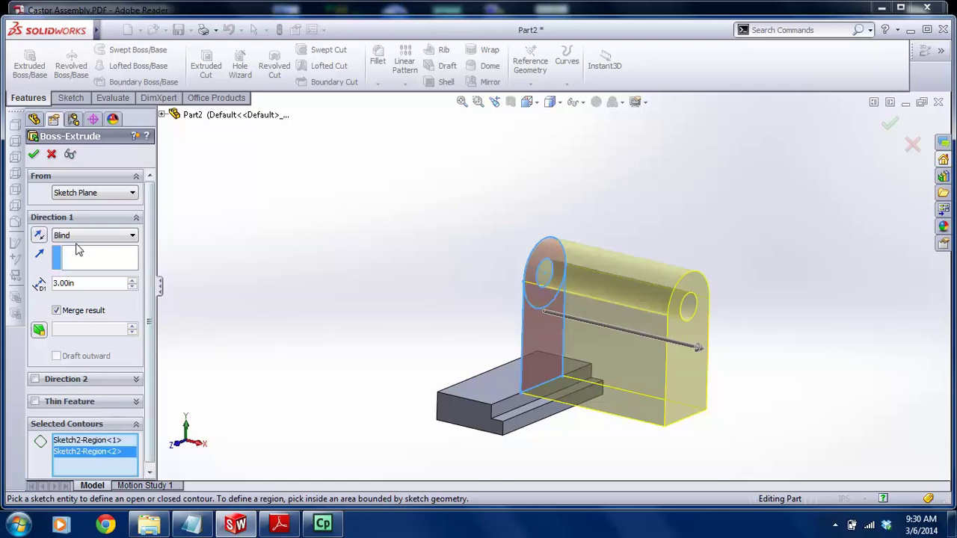
pyautogui.click(39, 235)
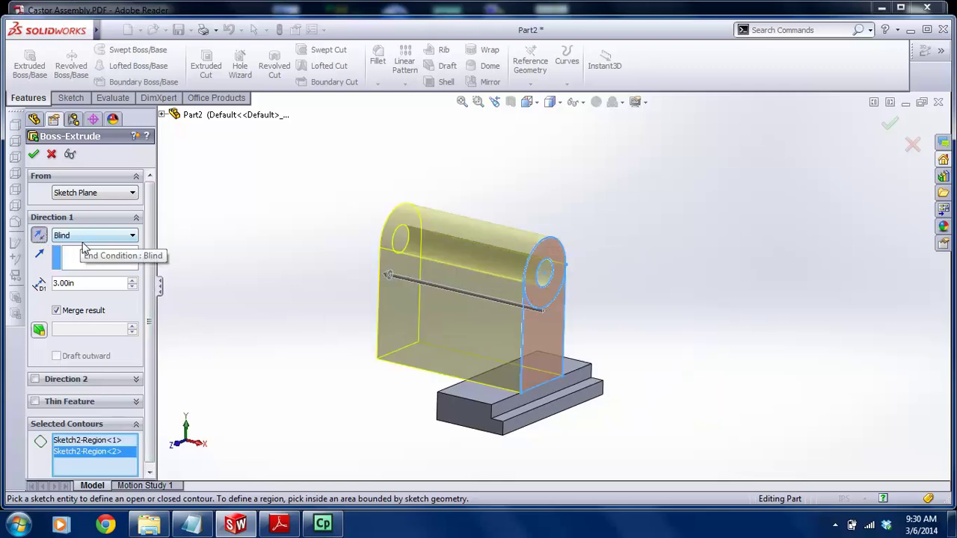
pyautogui.moveTo(101, 285); pyautogui.dragTo(3, 249)
pyautogui.write('.3')
pyautogui.press('Return')
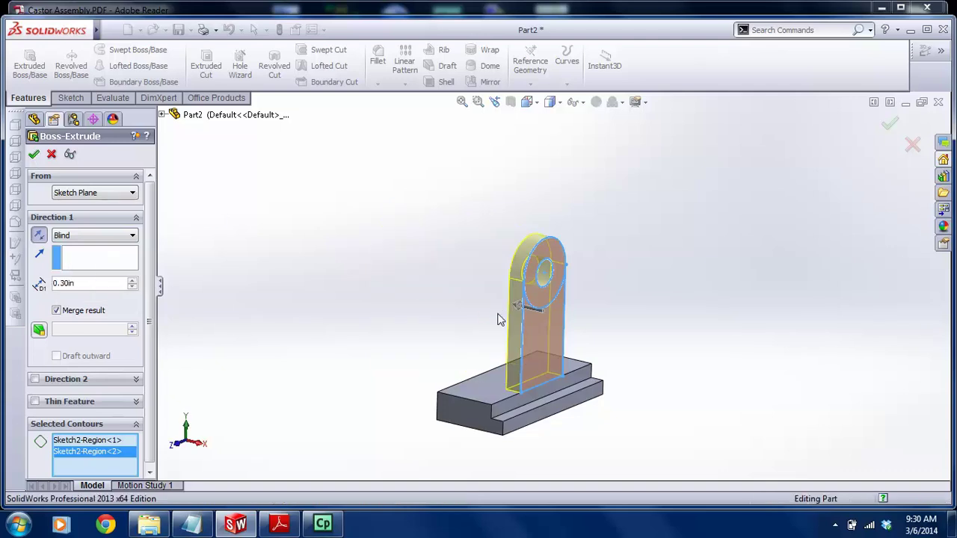
pyautogui.click(33, 154)
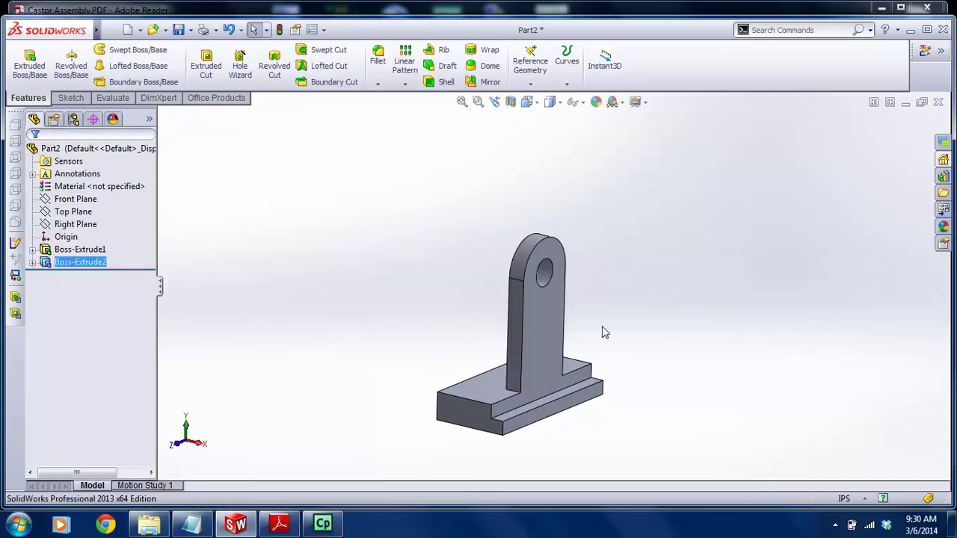
# Make the upright's sketch visible again under its extrusion
pyautogui.click(32, 261)
pyautogui.rightClick(72, 275)
pyautogui.click(81, 252)
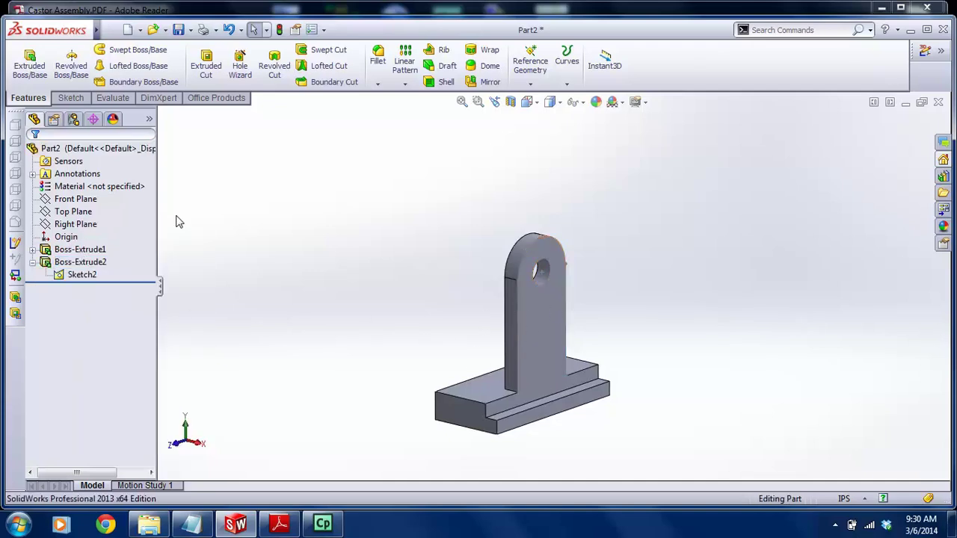
# Extrude only the ring region of the upright's sketch 0.2 in forward from the upright's face, merged with the body
pyautogui.click(34, 68)
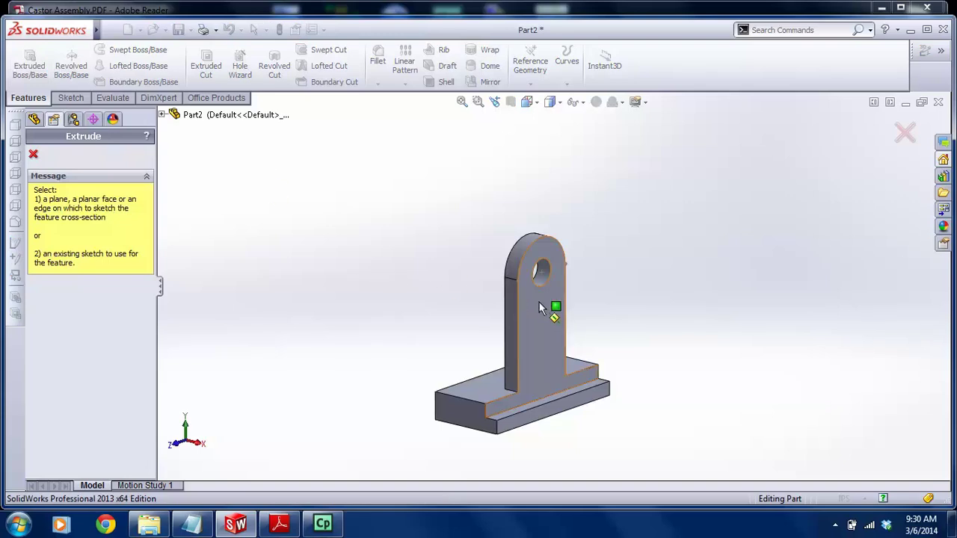
pyautogui.click(161, 114)
pyautogui.click(176, 228)
pyautogui.click(217, 241)
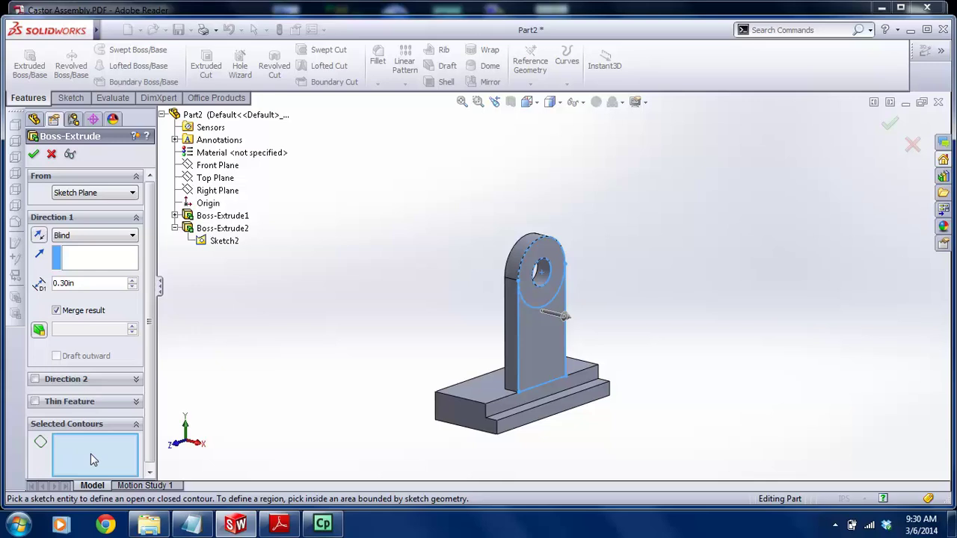
pyautogui.scroll(-3, 604, 348)
pyautogui.click(511, 251)
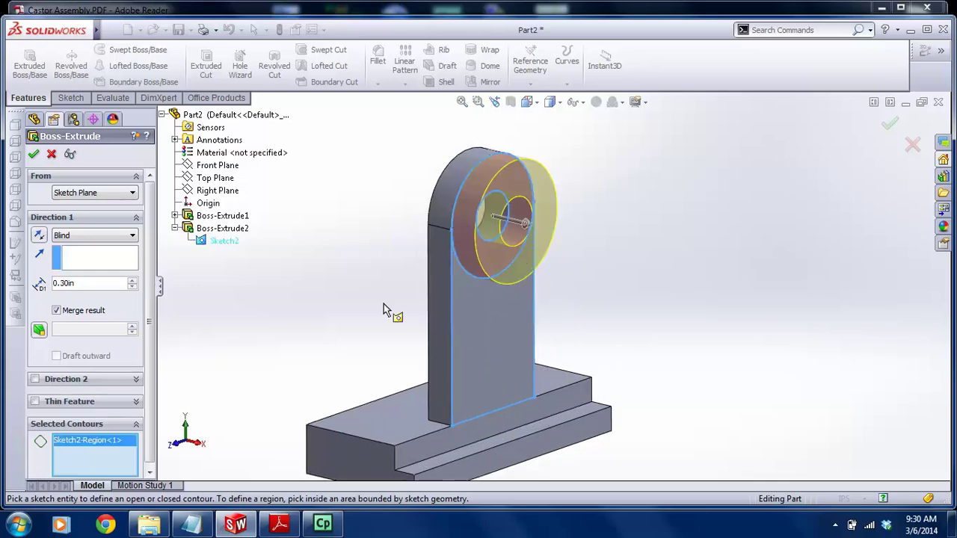
pyautogui.doubleClick(82, 284)
pyautogui.write('0.2')
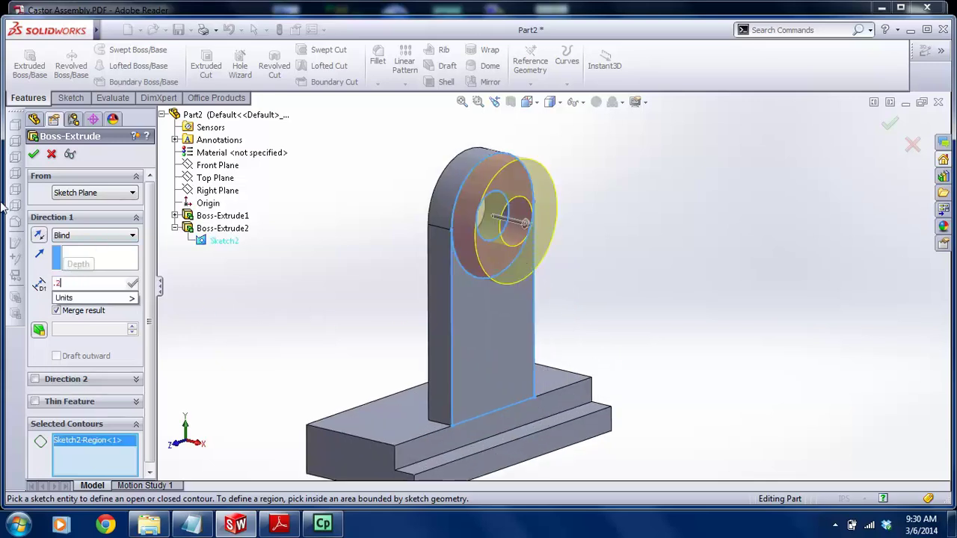
pyautogui.press('Return')
pyautogui.click(34, 153)
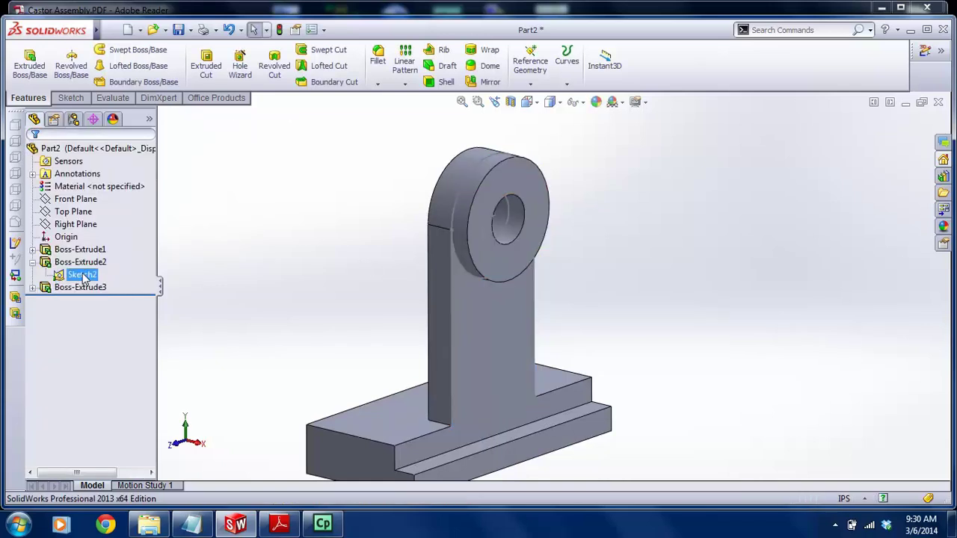
# Hide the upright's sketch and inspect the bracket from the side and the back
pyautogui.rightClick(80, 274)
pyautogui.click(94, 252)
pyautogui.moveTo(363, 337)
pyautogui.mouseDown(button='middle')
pyautogui.moveTo(471, 340)
pyautogui.moveTo(347, 332)
pyautogui.moveTo(468, 276)
pyautogui.moveTo(453, 357)
pyautogui.moveTo(557, 315)
pyautogui.mouseUp(button='middle')
pyautogui.scroll(3, 564, 300)
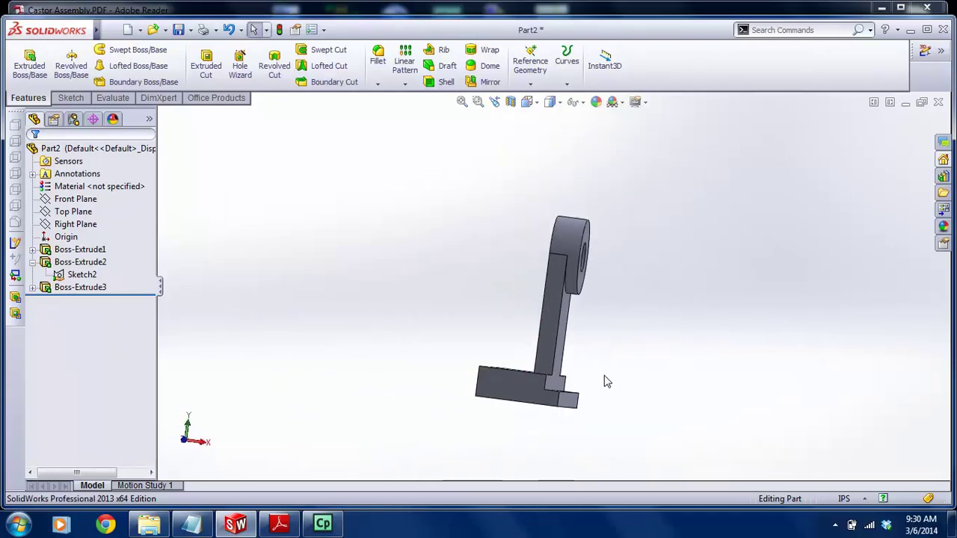
pyautogui.moveTo(606, 382); pyautogui.dragTo(557, 329, button='middle')
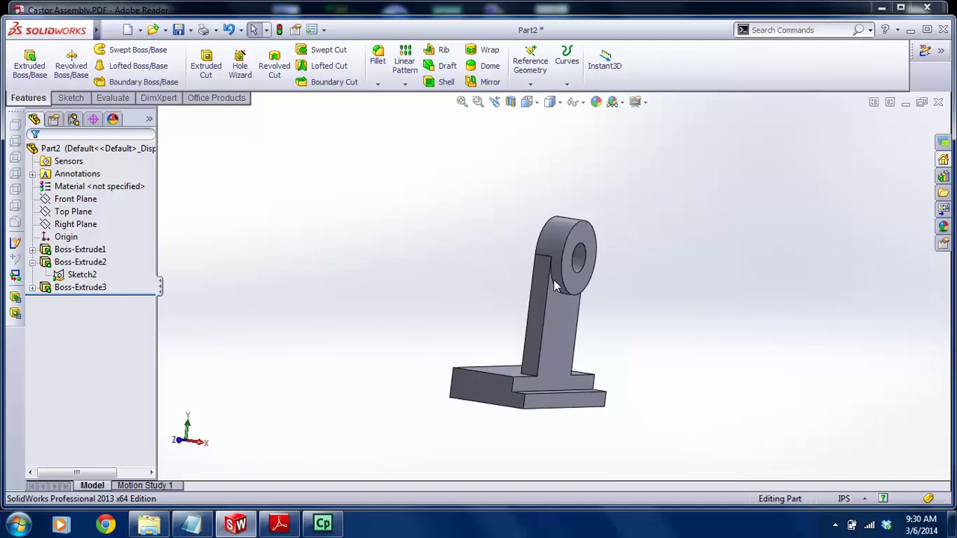
pyautogui.moveTo(486, 356); pyautogui.dragTo(584, 393, button='middle')
# Check the bracket's triangular rib in the PDF drawing and start a new sketch on the Front Plane
pyautogui.click(279, 524)
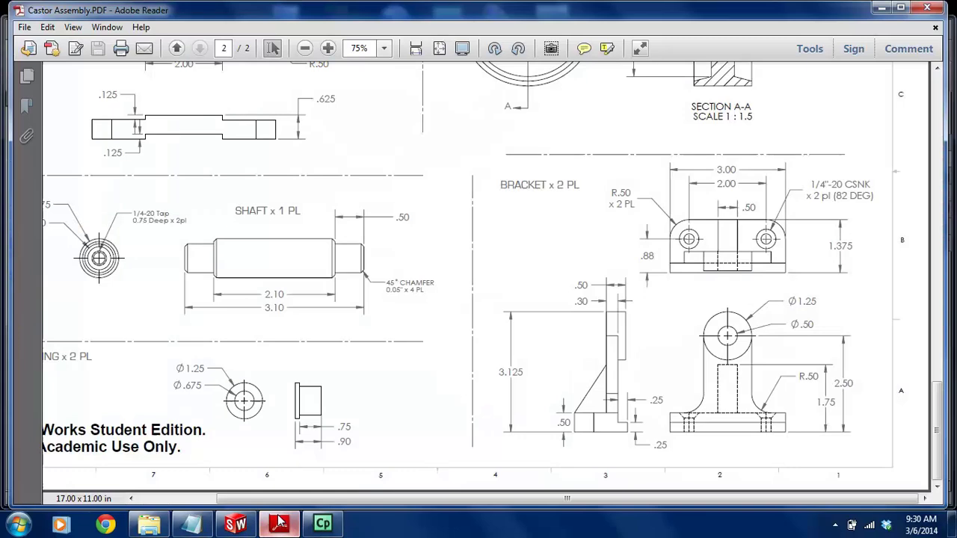
pyautogui.scroll(1, 323, 284)
pyautogui.scroll(-1, 473, 292)
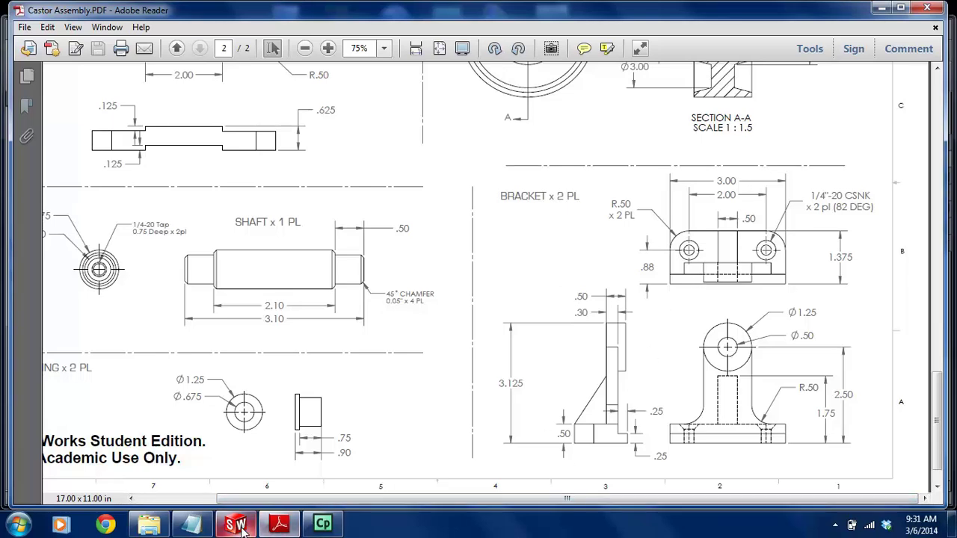
pyautogui.moveTo(262, 530)
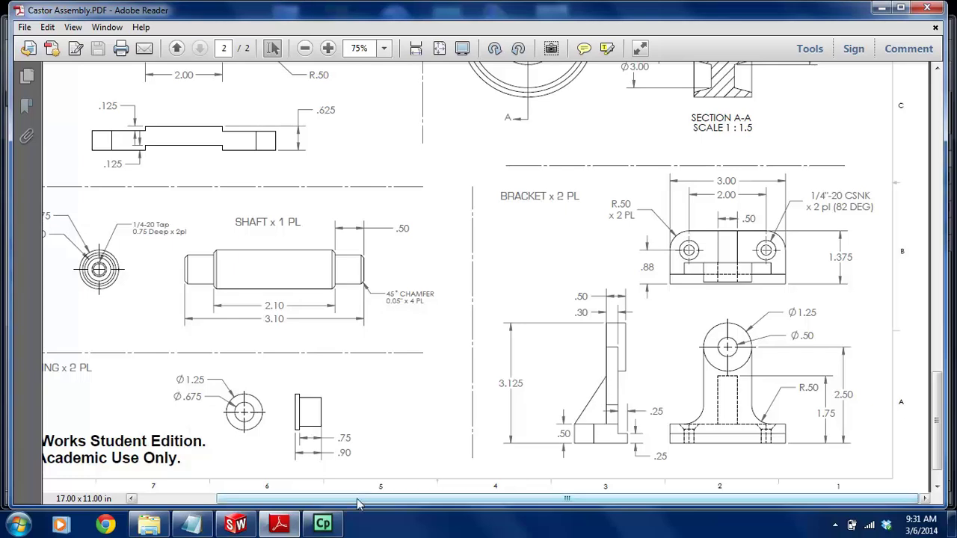
pyautogui.click(235, 523)
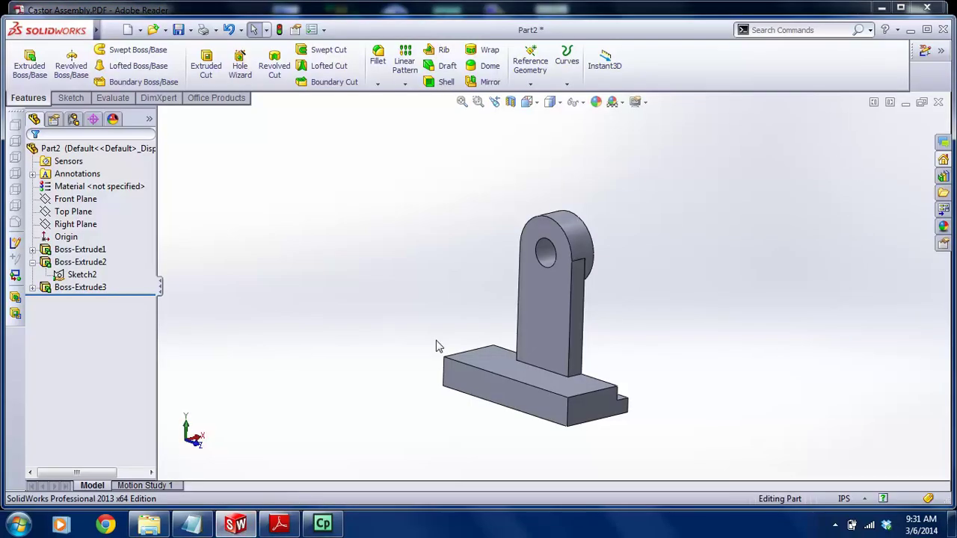
pyautogui.click(71, 224)
pyautogui.click(63, 213)
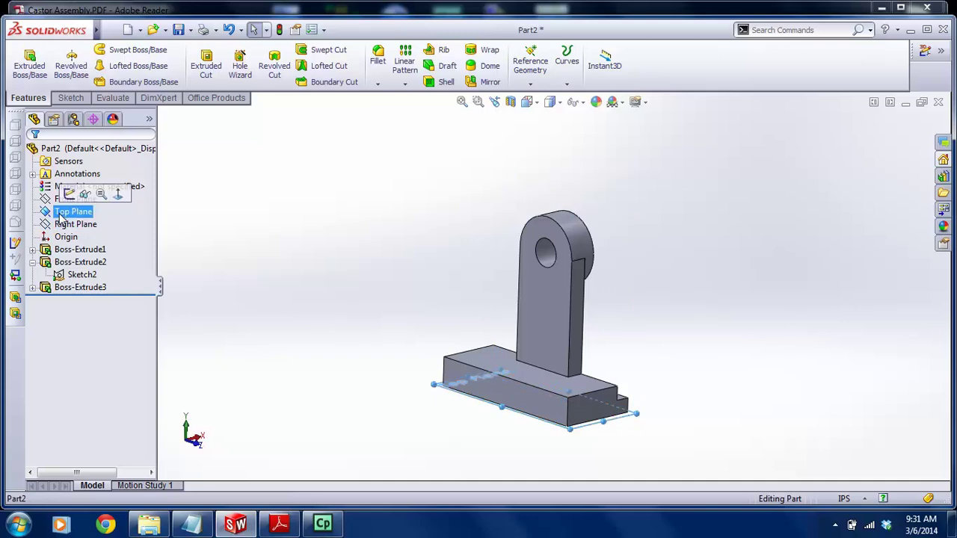
pyautogui.click(61, 200)
pyautogui.moveTo(325, 304); pyautogui.dragTo(288, 299, button='middle')
pyautogui.moveTo(418, 318); pyautogui.dragTo(335, 289, button='middle')
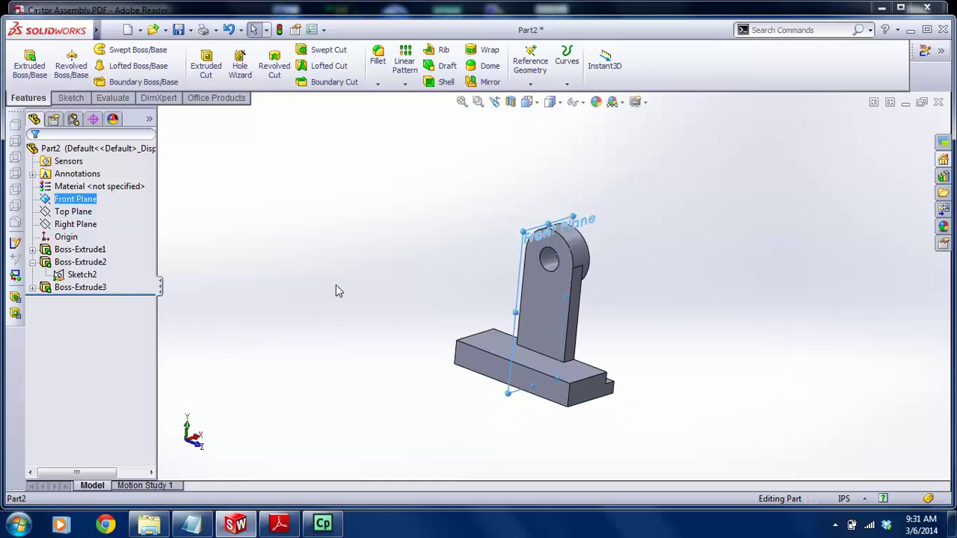
pyautogui.click(70, 97)
pyautogui.click(23, 60)
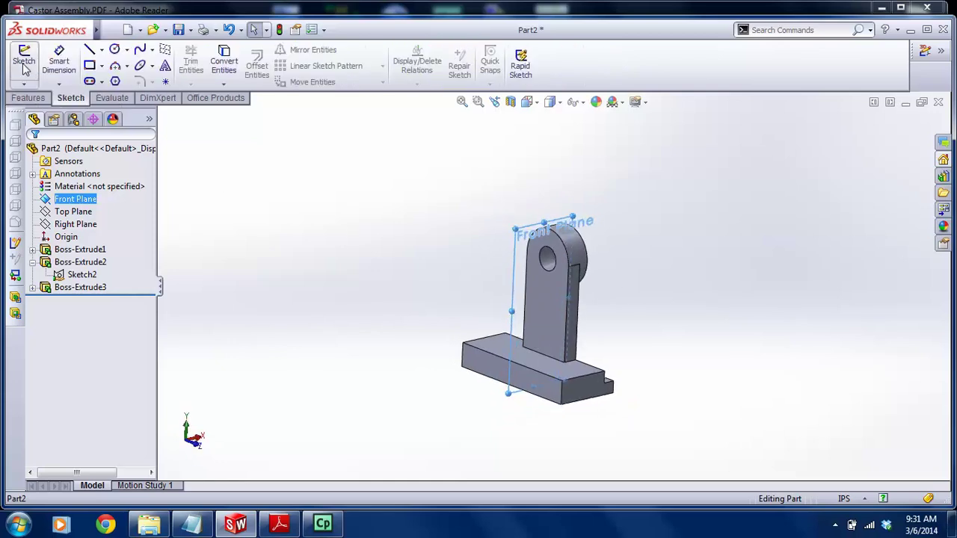
# Convert the base's upper end edge and the upright's vertical back edge into sketch lines on the Front Plane
pyautogui.scroll(-3, 588, 381)
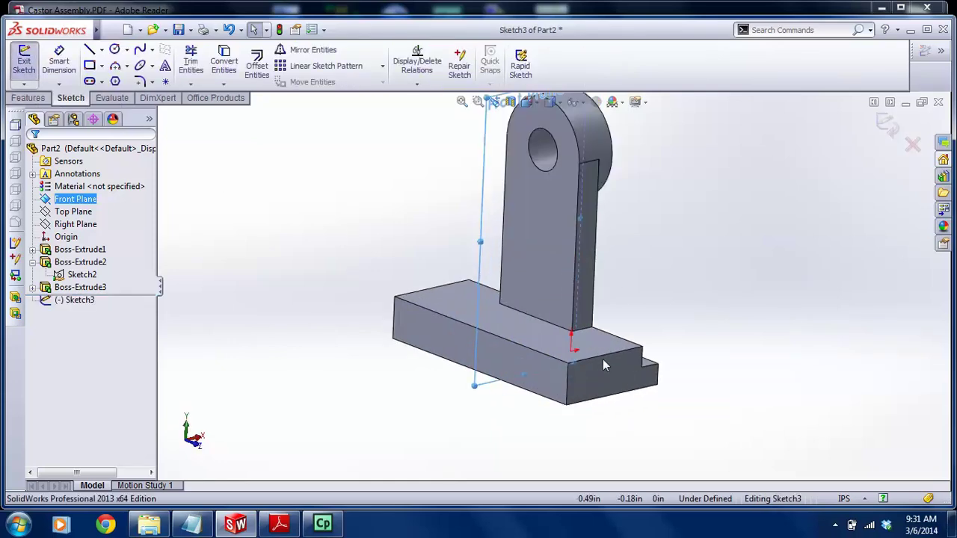
pyautogui.click(603, 356)
pyautogui.keyDown('ctrl'); pyautogui.click(575, 281); pyautogui.keyUp('ctrl')
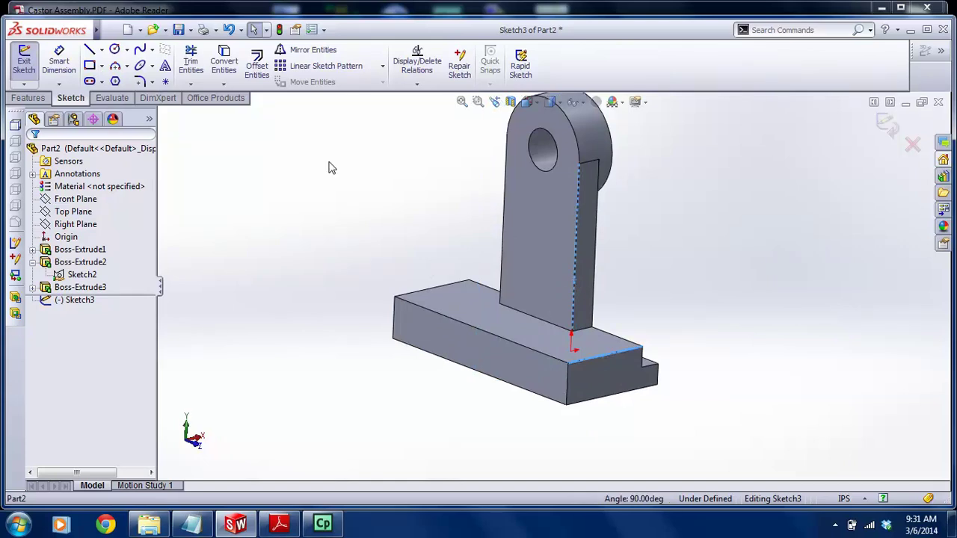
pyautogui.click(223, 60)
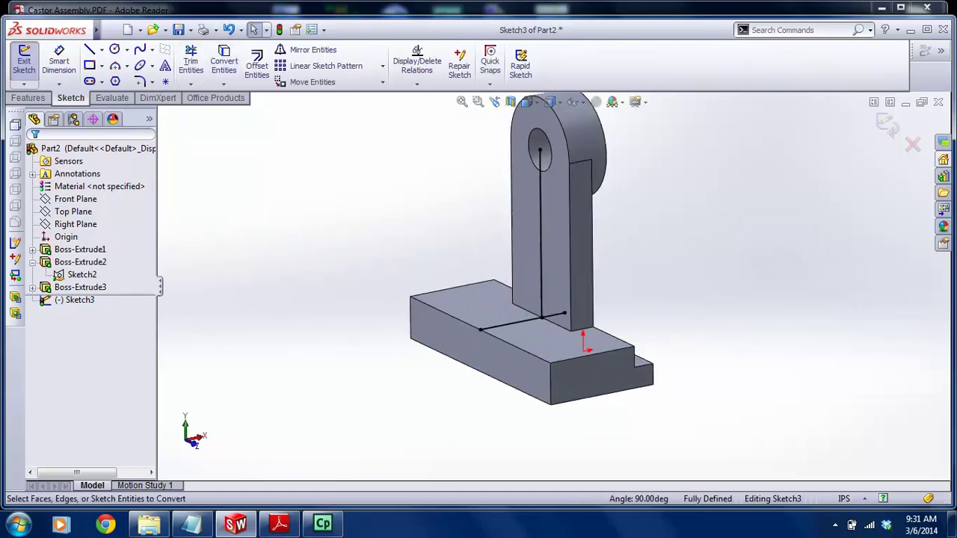
# Draw a slanted rib line from the back end of the converted base line to about mid-height on the converted vertical line
pyautogui.scroll(-2, 583, 296)
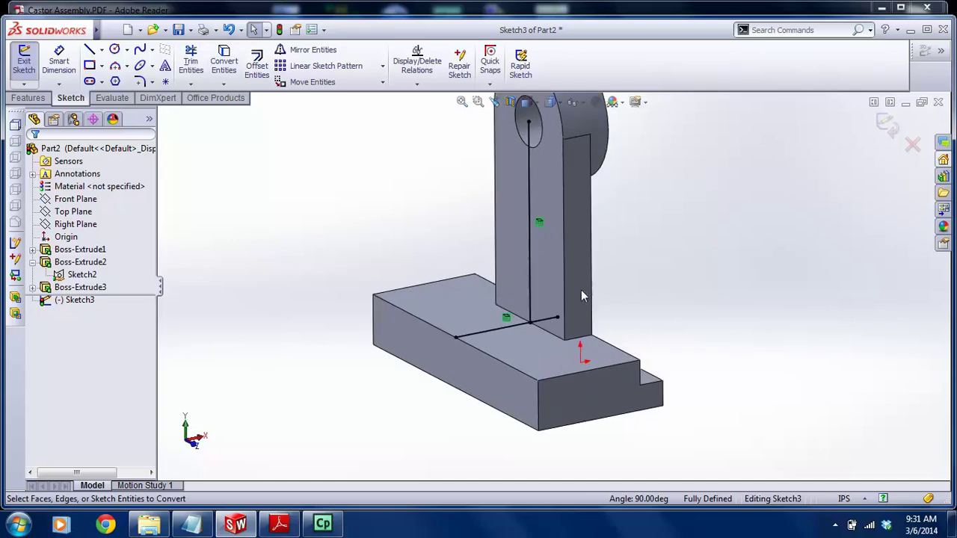
pyautogui.click(88, 49)
pyautogui.click(455, 337)
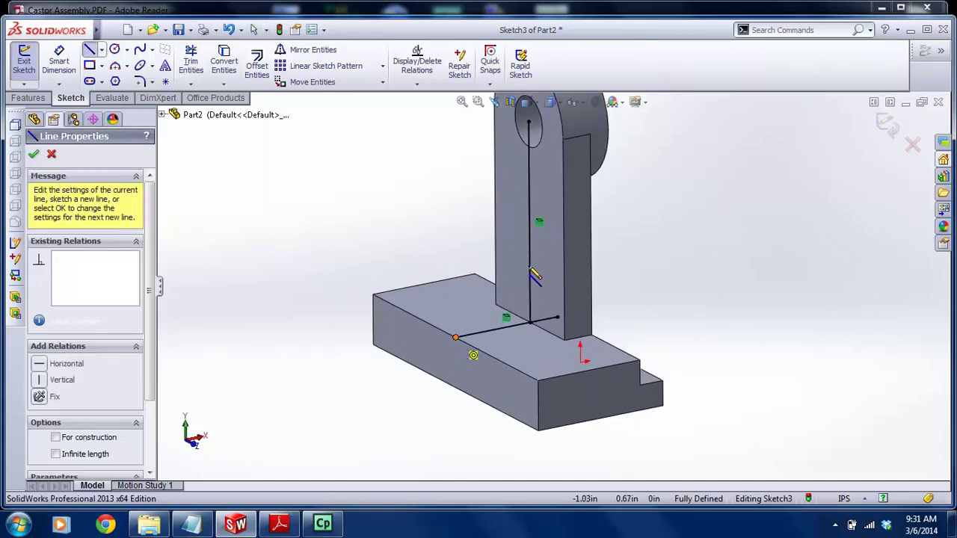
pyautogui.click(529, 235)
pyautogui.press('Escape')
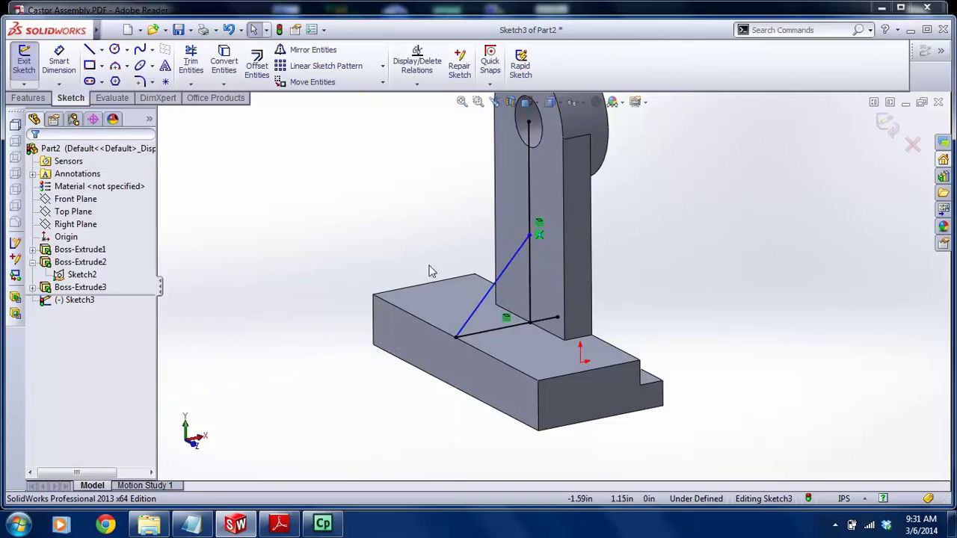
# Trim the converted base and upright lines beyond the slanted line, leaving a closed triangle for the rib
pyautogui.click(190, 64)
pyautogui.press('Escape')
pyautogui.click(191, 59)
pyautogui.moveTo(500, 198)
pyautogui.mouseDown()
pyautogui.moveTo(550, 315)
pyautogui.moveTo(544, 348)
pyautogui.mouseUp()
pyautogui.press('Escape')
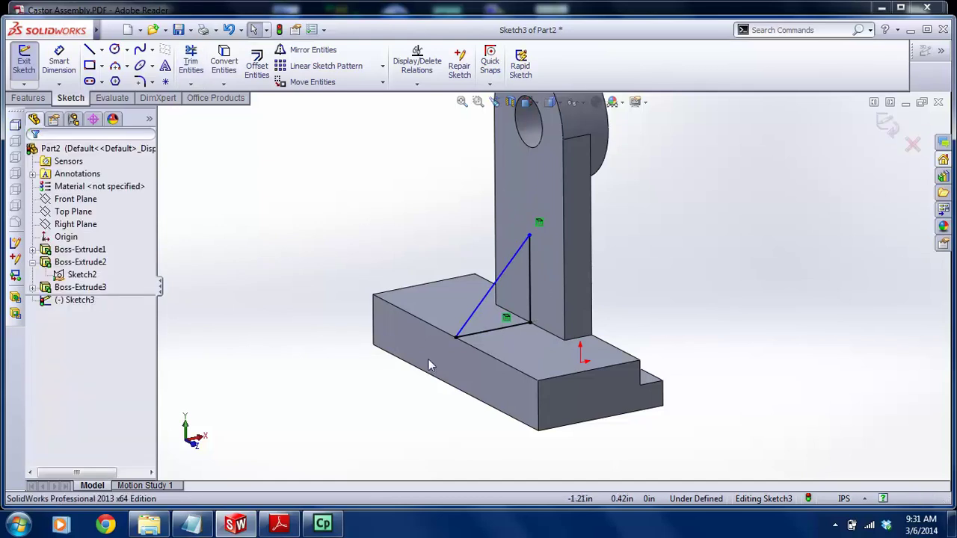
# Check the rib height in the PDF drawing and dimension the triangle's vertical line to 1.25 in
pyautogui.click(280, 525)
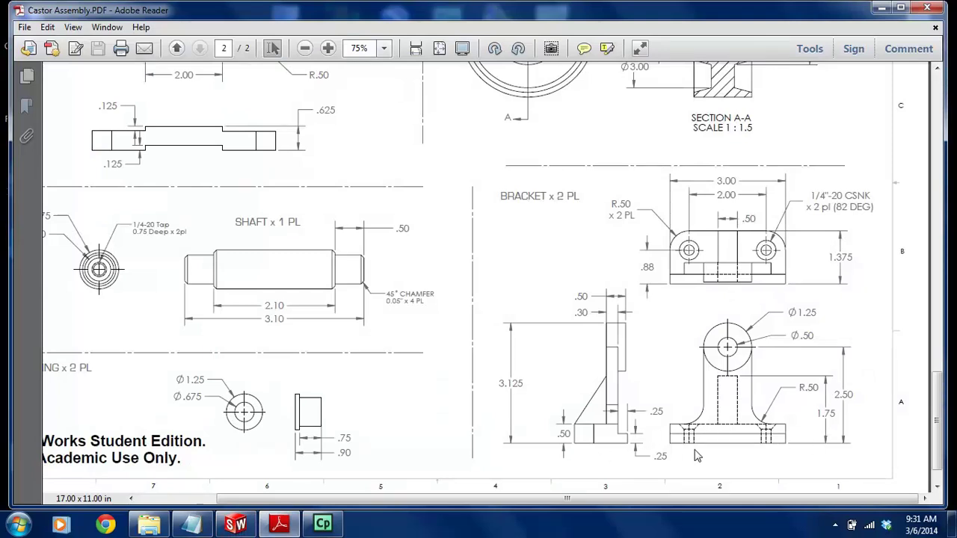
pyautogui.click(236, 525)
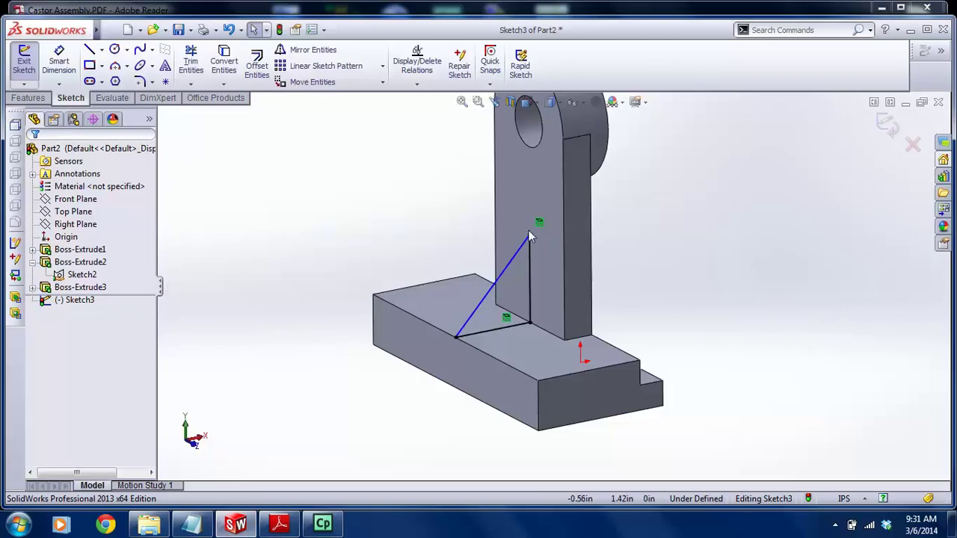
pyautogui.click(58, 60)
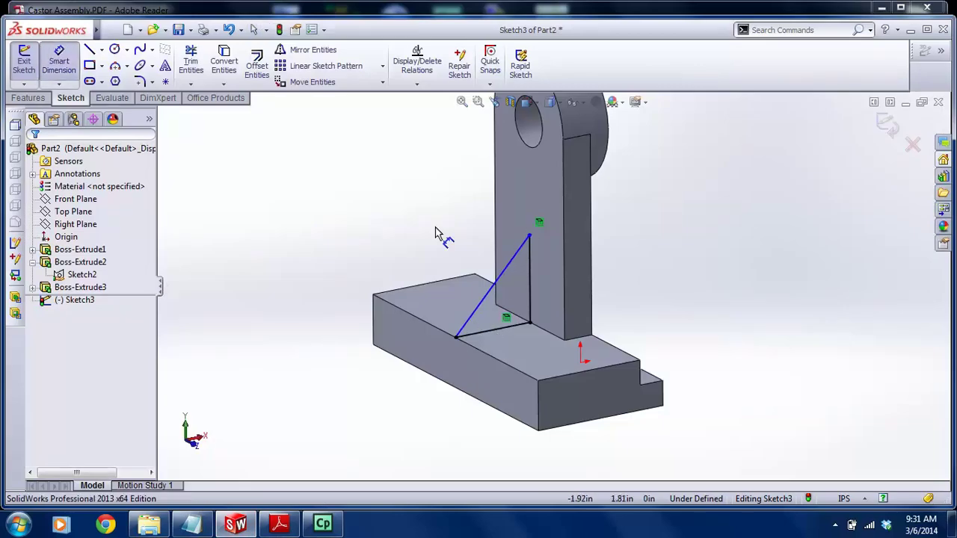
pyautogui.click(531, 276)
pyautogui.click(545, 267)
pyautogui.write('1.2')
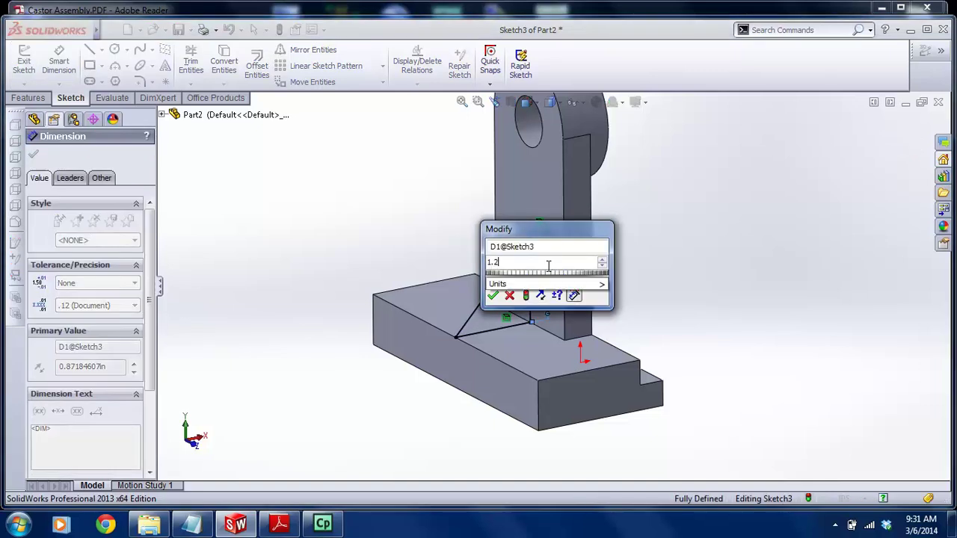
pyautogui.write('5')
pyautogui.press('Return')
pyautogui.scroll(3, 501, 252)
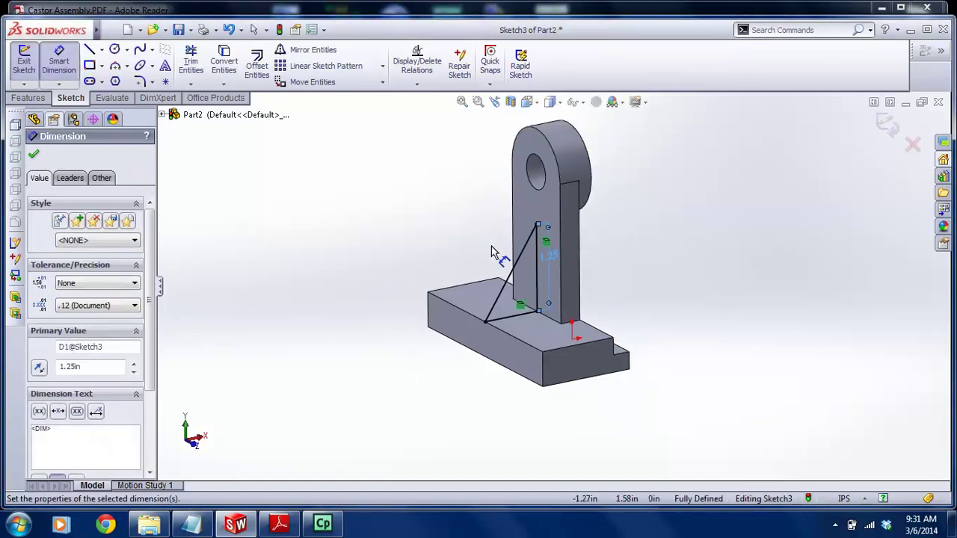
pyautogui.scroll(3, 491, 252)
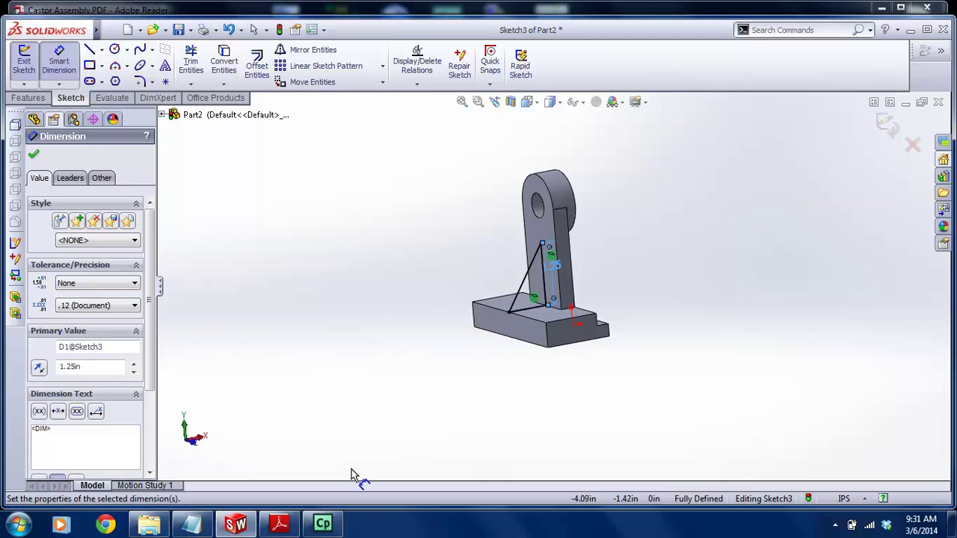
# Check the rib width in the PDF drawing and extrude the triangular sketch 0.50 in with the Mid Plane end condition
pyautogui.click(278, 528)
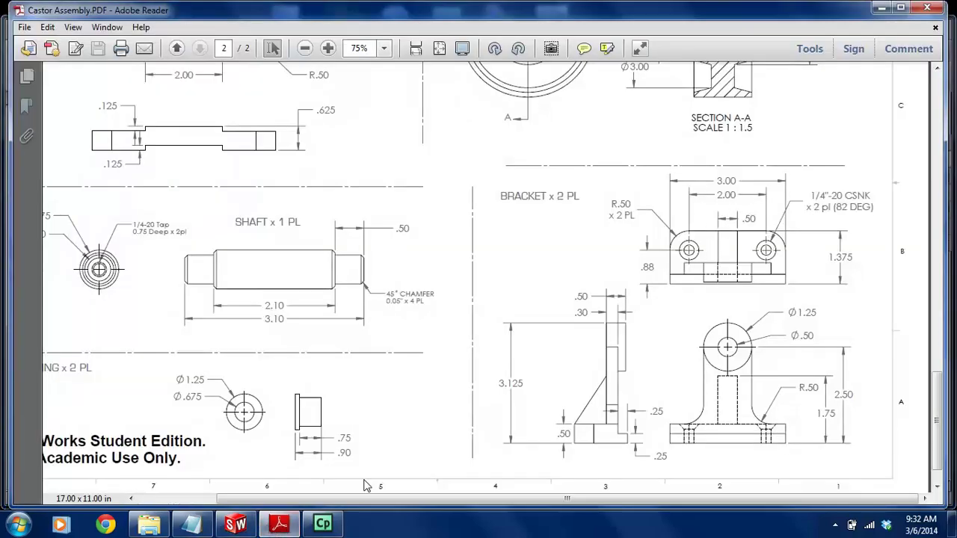
pyautogui.click(235, 524)
pyautogui.click(887, 136)
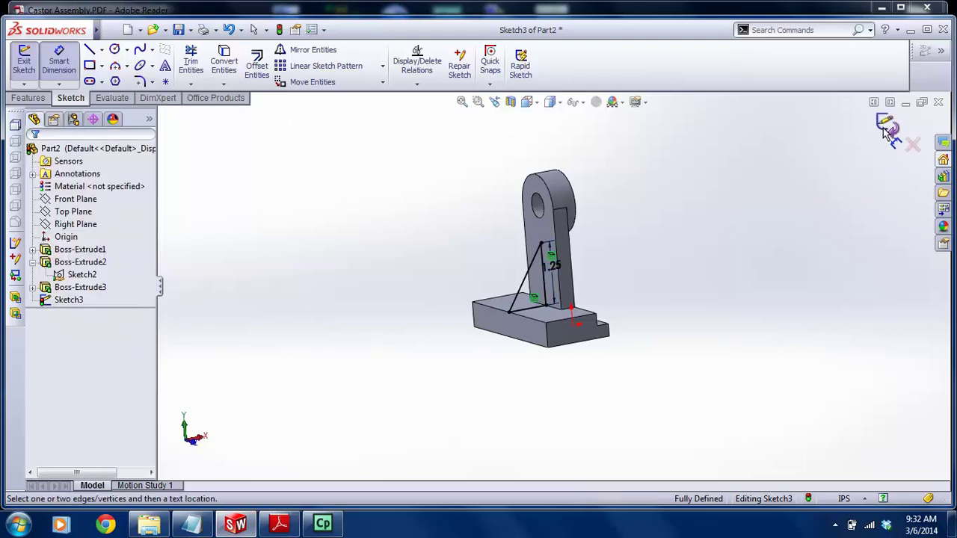
pyautogui.click(23, 60)
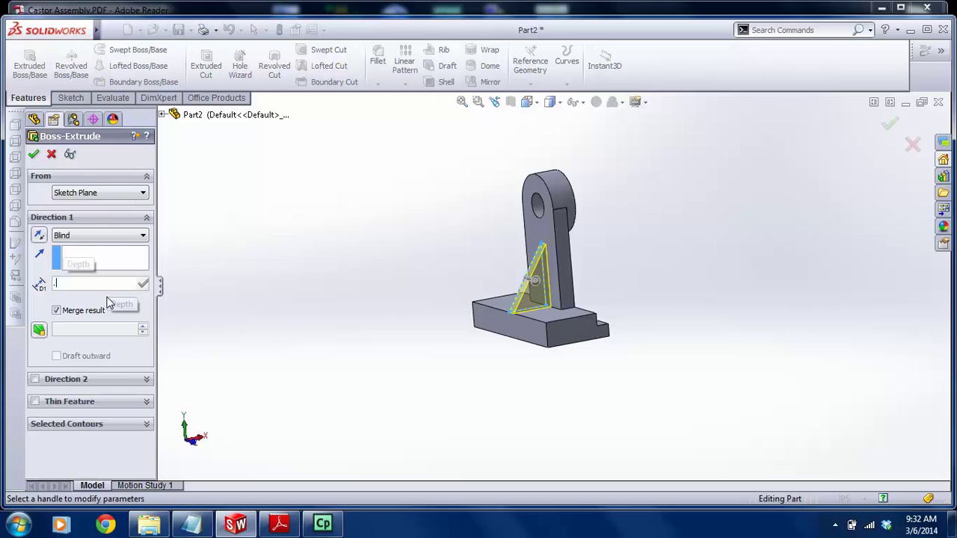
pyautogui.click(99, 235)
pyautogui.click(74, 303)
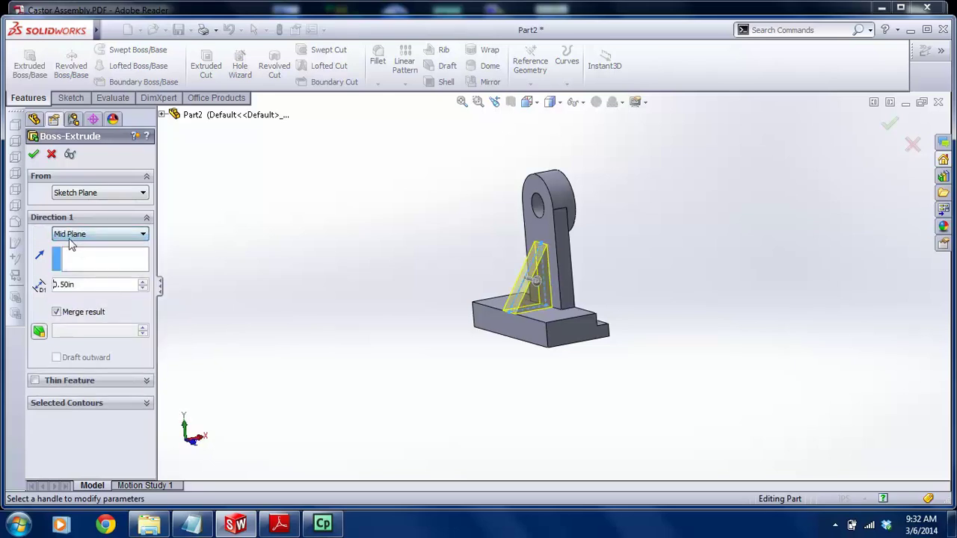
pyautogui.click(34, 154)
pyautogui.scroll(-5, 501, 297)
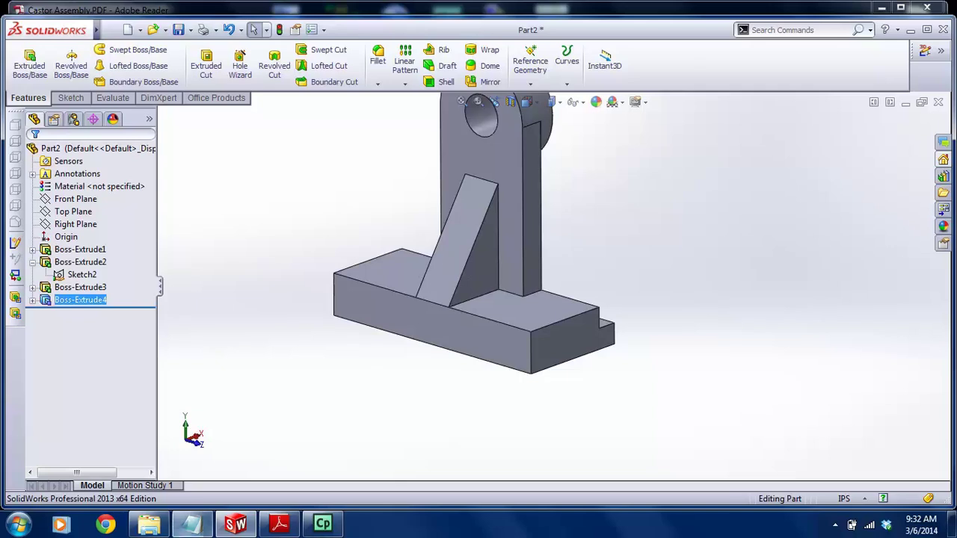
# Check the corner radius in the PDF drawing and fillet the base's two rear vertical corner edges with a 0.50 in radius
pyautogui.click(279, 524)
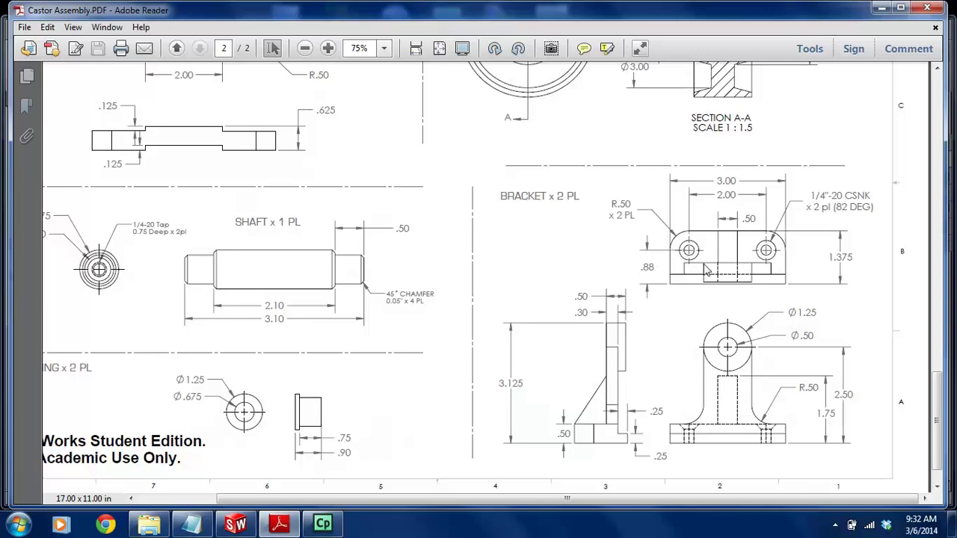
pyautogui.click(238, 527)
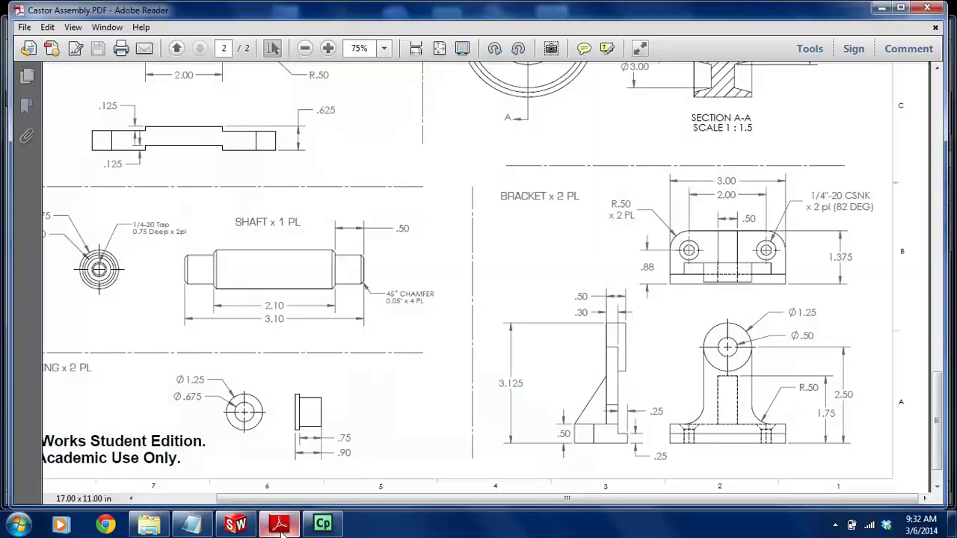
pyautogui.click(236, 527)
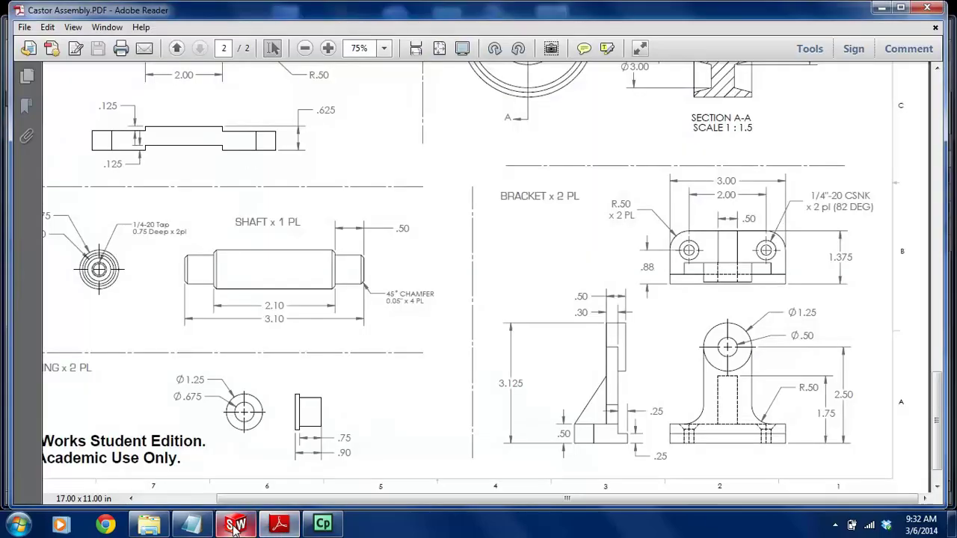
pyautogui.click(236, 528)
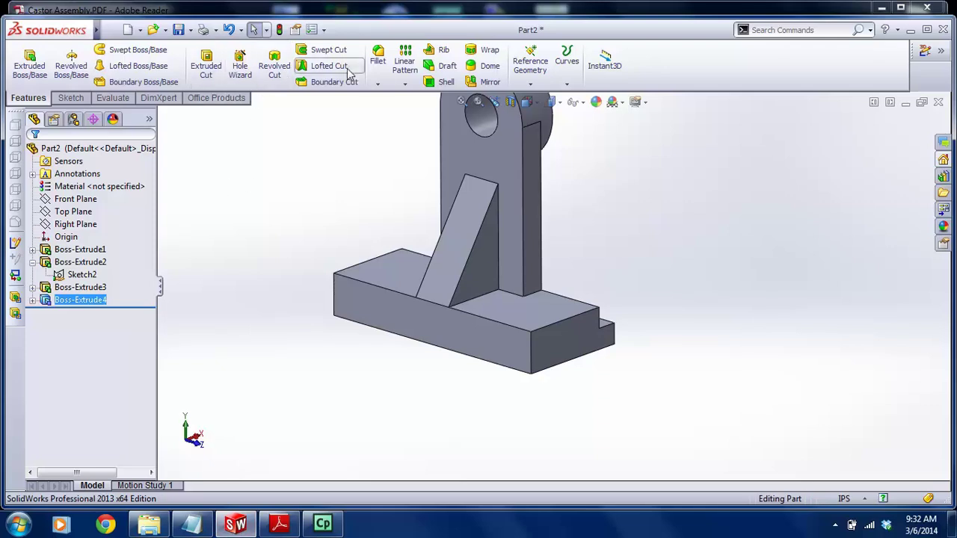
pyautogui.click(378, 60)
pyautogui.write('0.5')
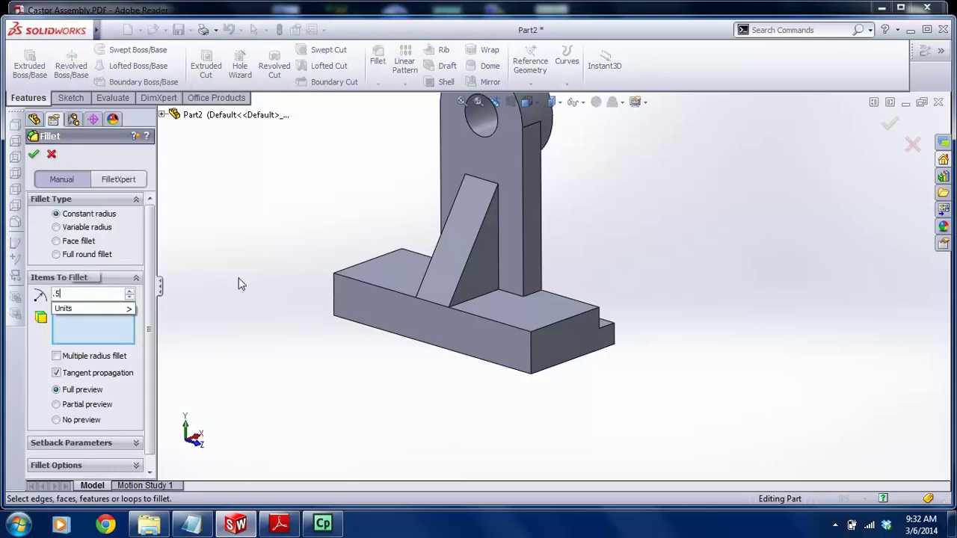
pyautogui.press('Return')
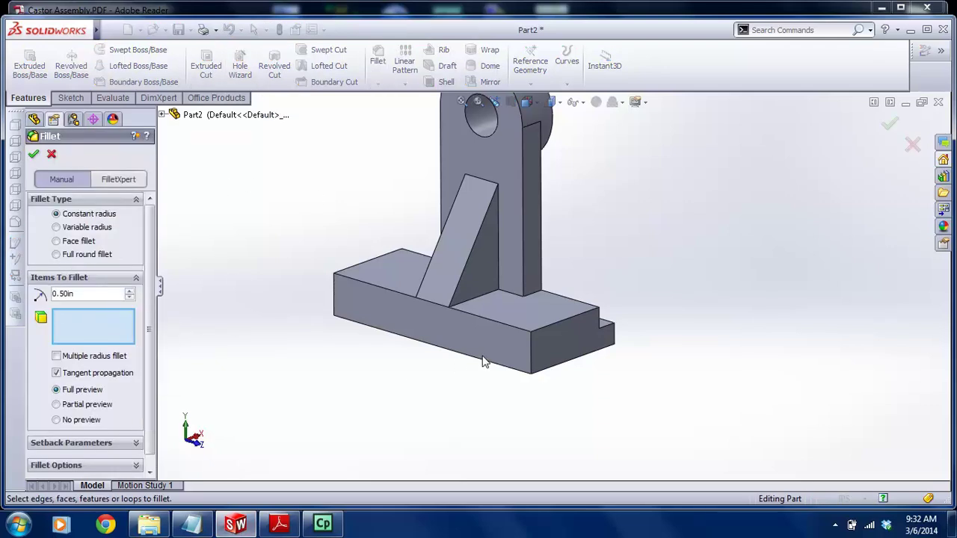
pyautogui.click(530, 346)
pyautogui.click(334, 291)
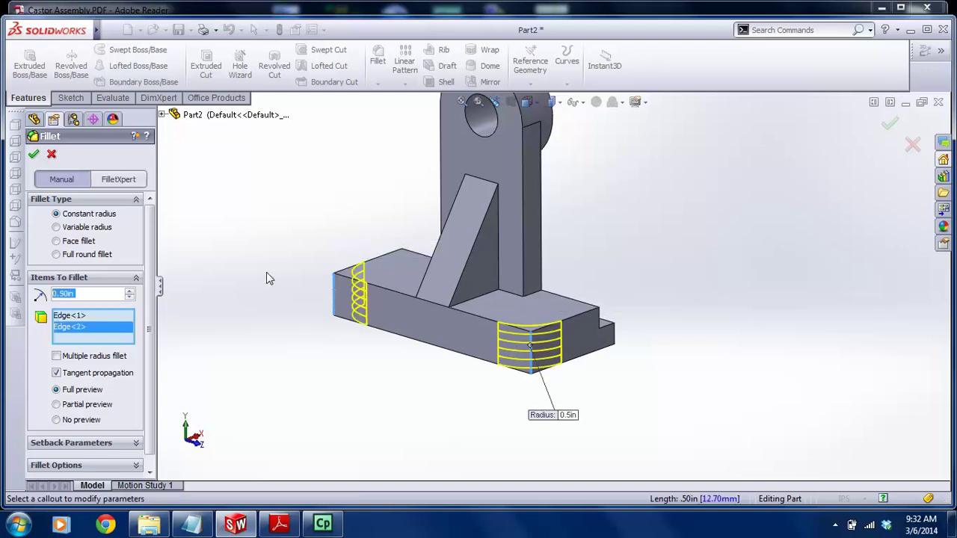
pyautogui.click(33, 153)
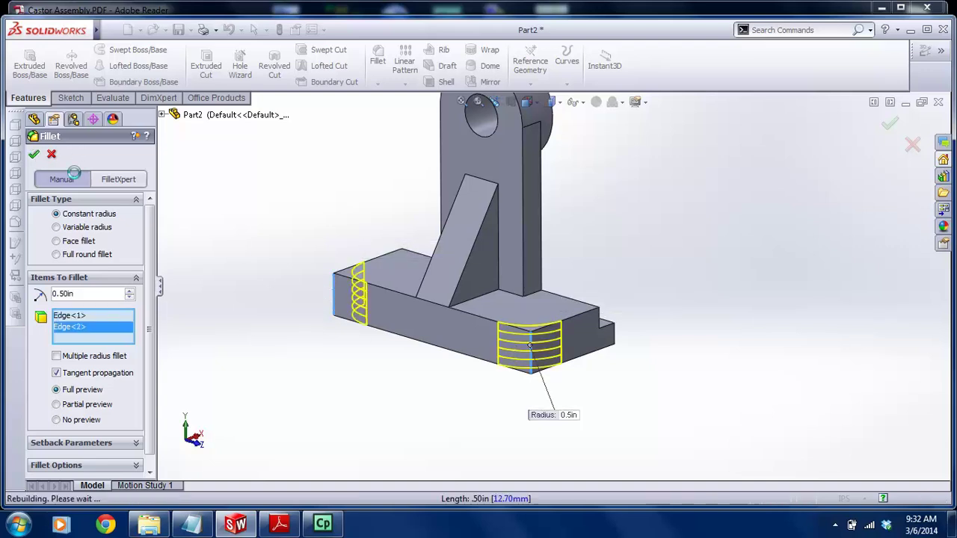
# Start a Hole Wizard hole on the base's upper face, check its PDF callout, and specify a countersunk Flat Head Screw (82), size #12
pyautogui.click(390, 268)
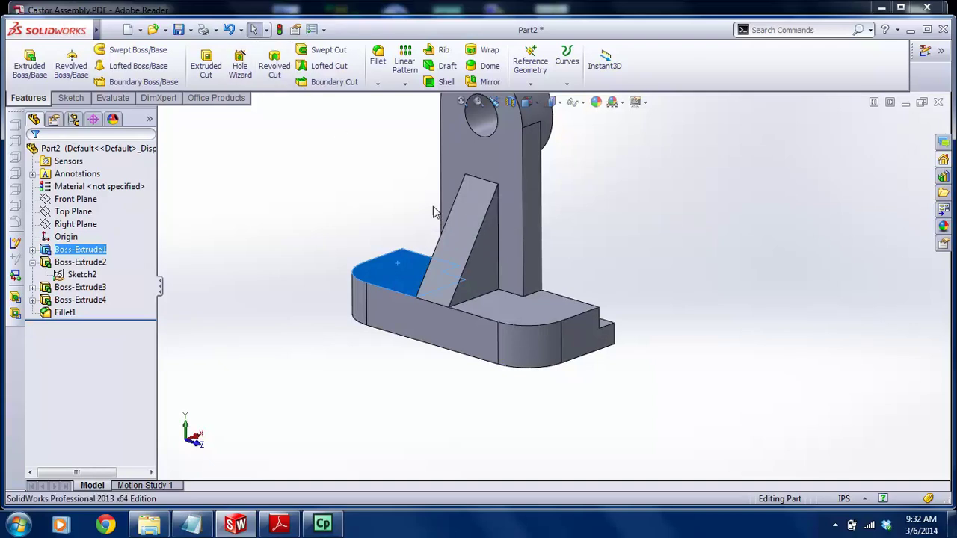
pyautogui.click(240, 65)
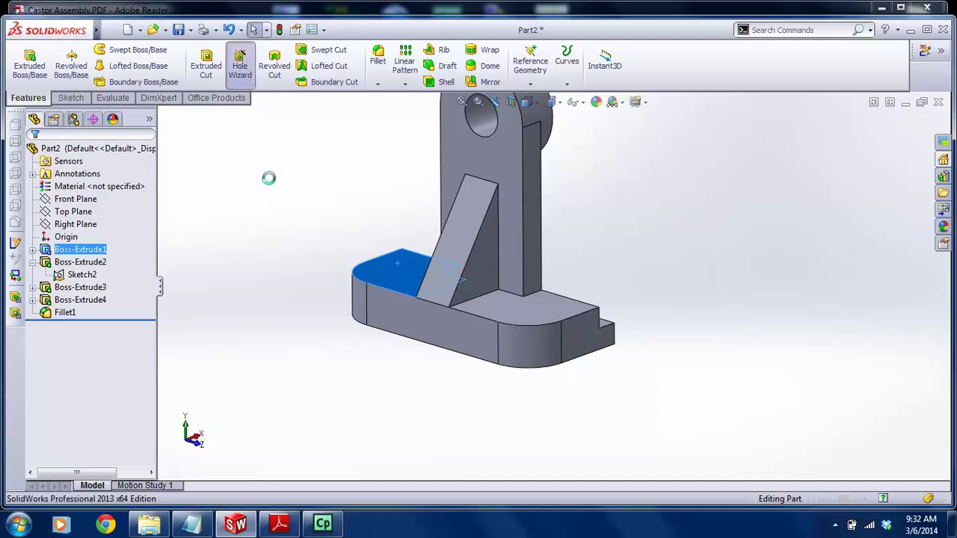
pyautogui.press('space')
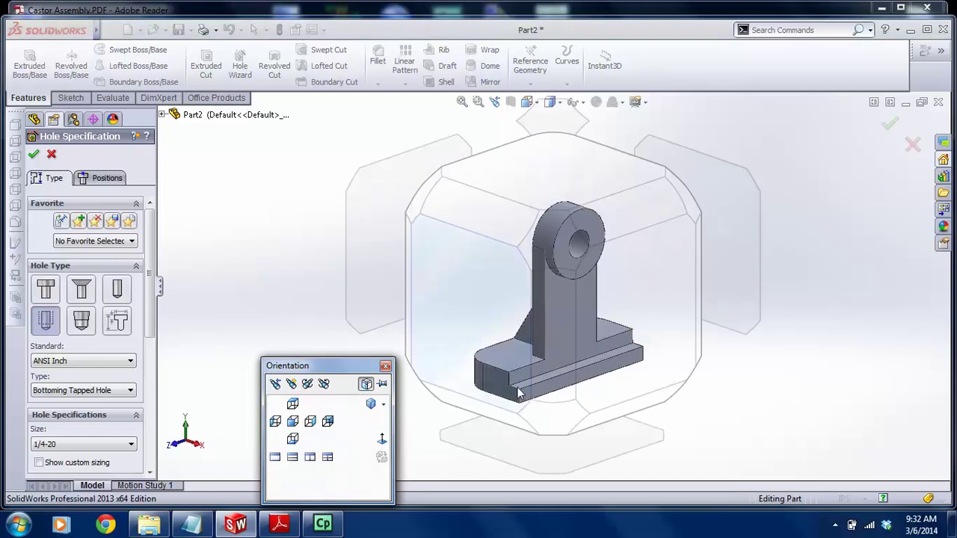
pyautogui.click(490, 247)
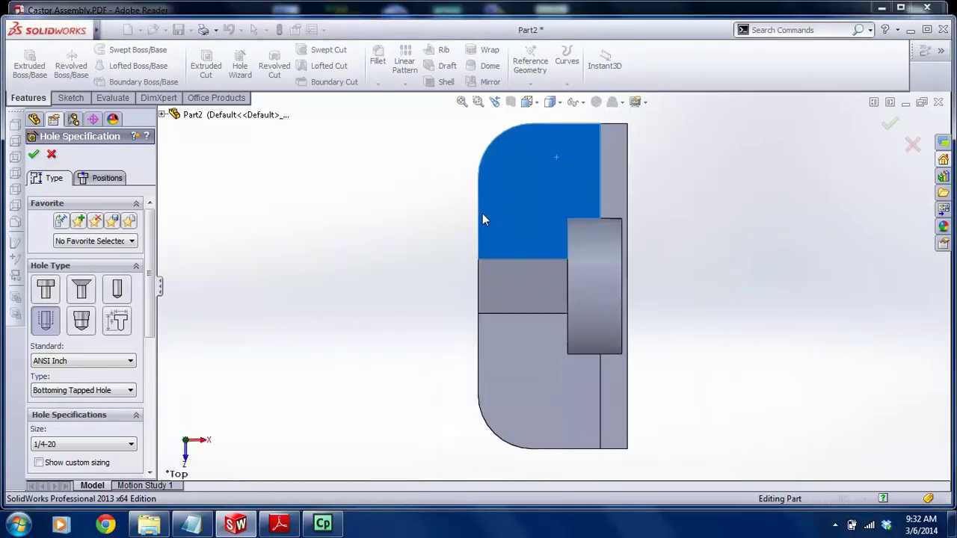
pyautogui.click(279, 524)
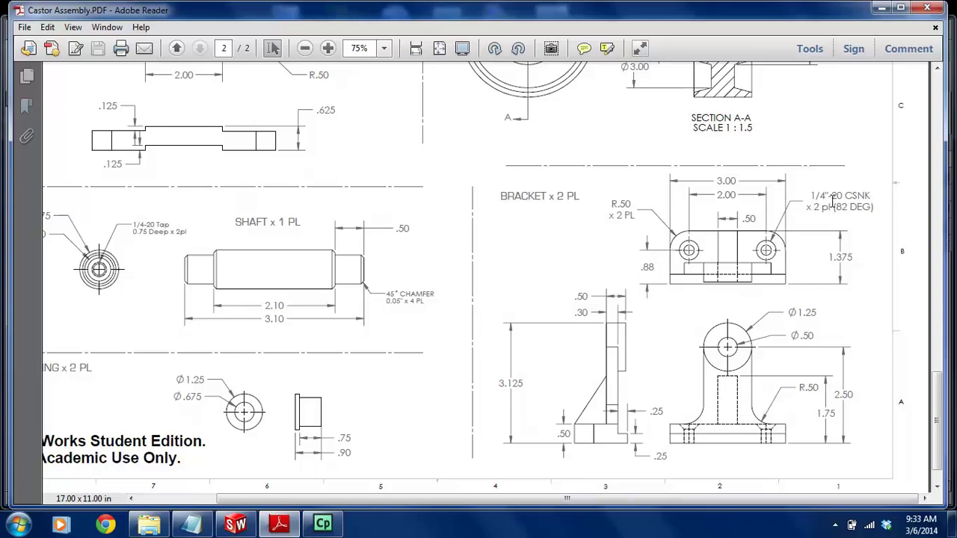
pyautogui.click(235, 524)
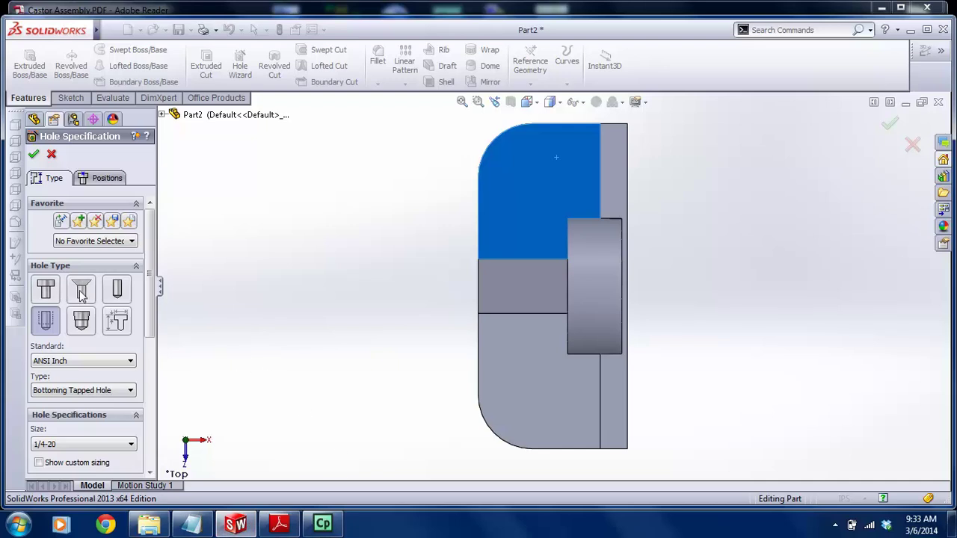
pyautogui.click(81, 293)
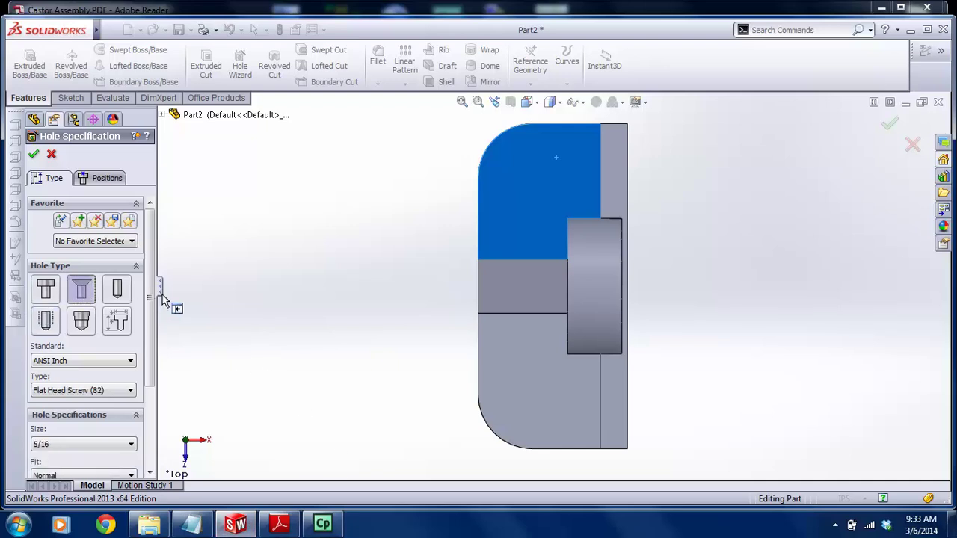
pyautogui.scroll(-3, 135, 327)
pyautogui.click(131, 291)
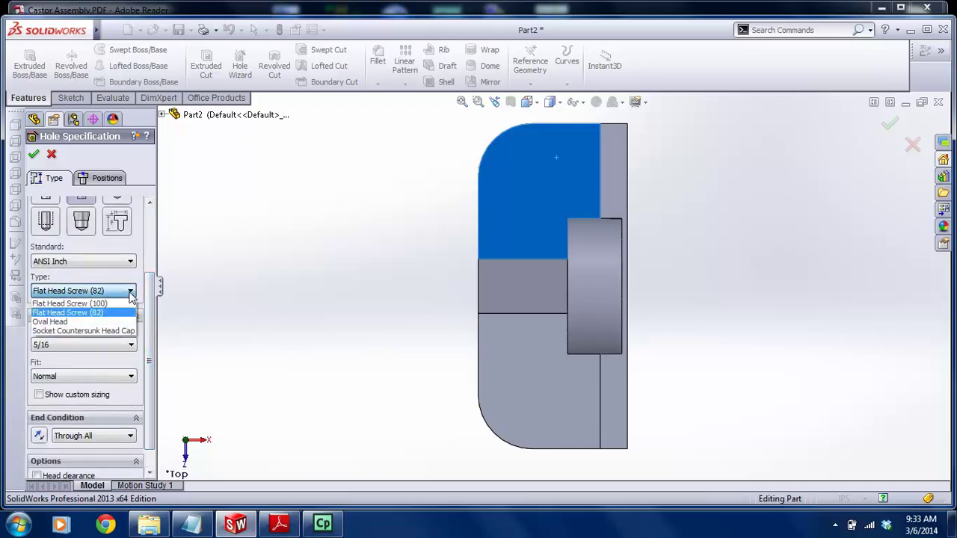
pyautogui.click(108, 312)
pyautogui.click(131, 345)
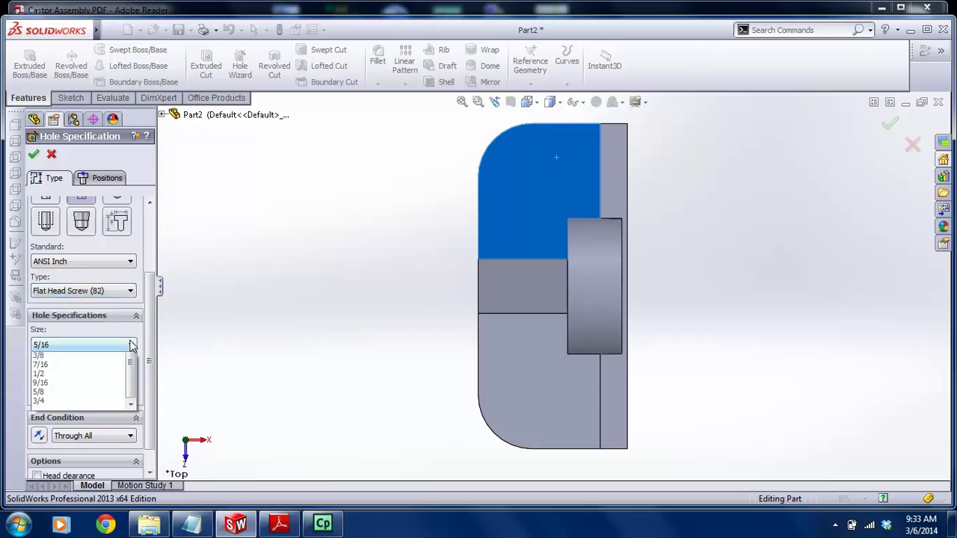
pyautogui.click(98, 395)
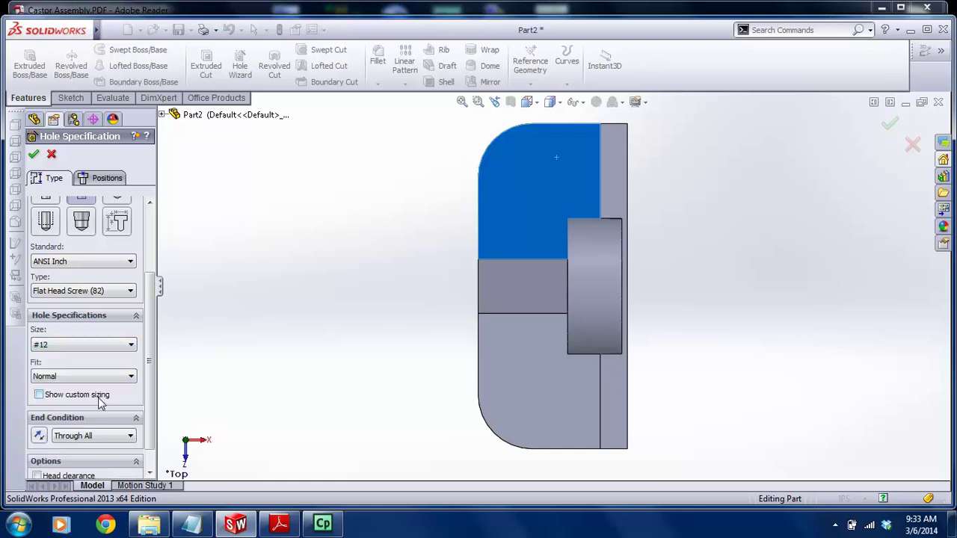
# Place two vertically aligned hole centres, one on each side of the rib, about 0.9 in from the base's front edge
pyautogui.click(105, 178)
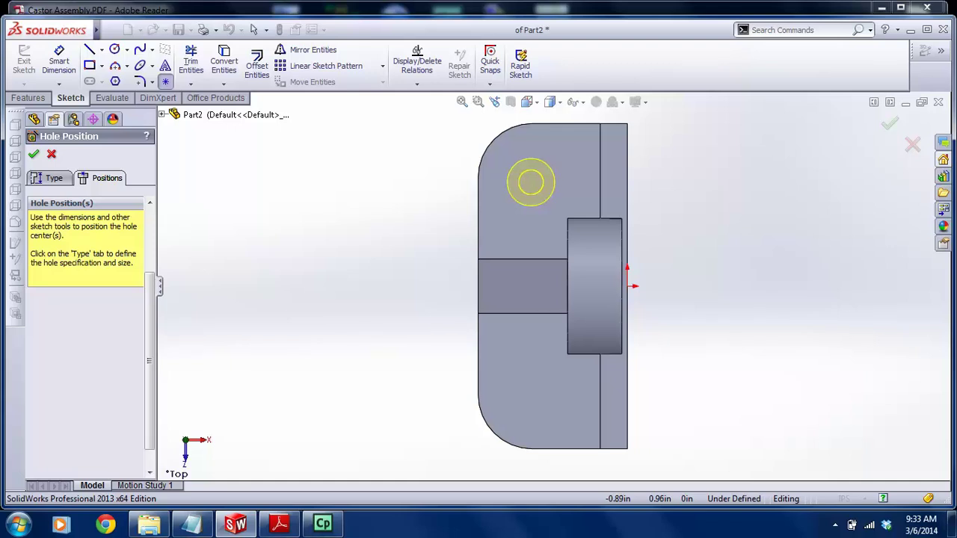
pyautogui.click(531, 181)
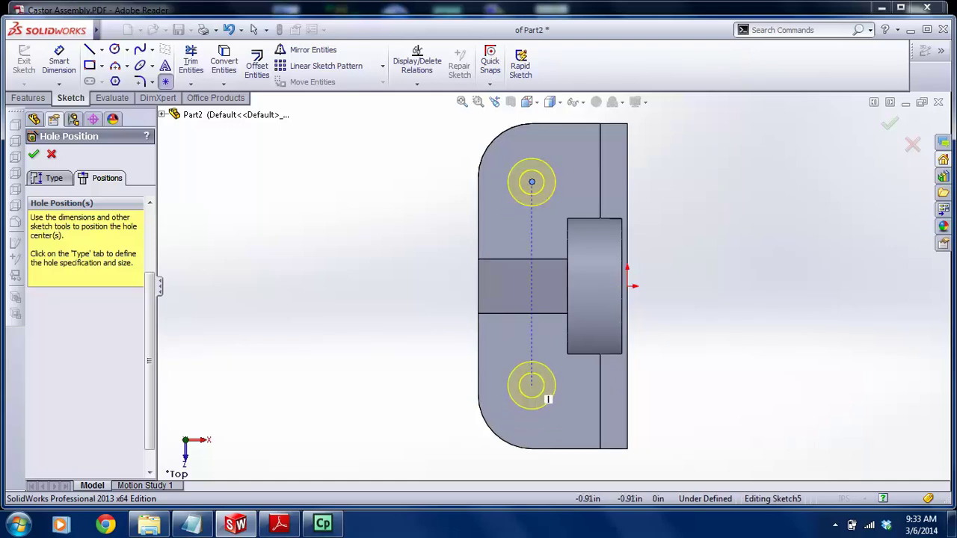
pyautogui.click(531, 386)
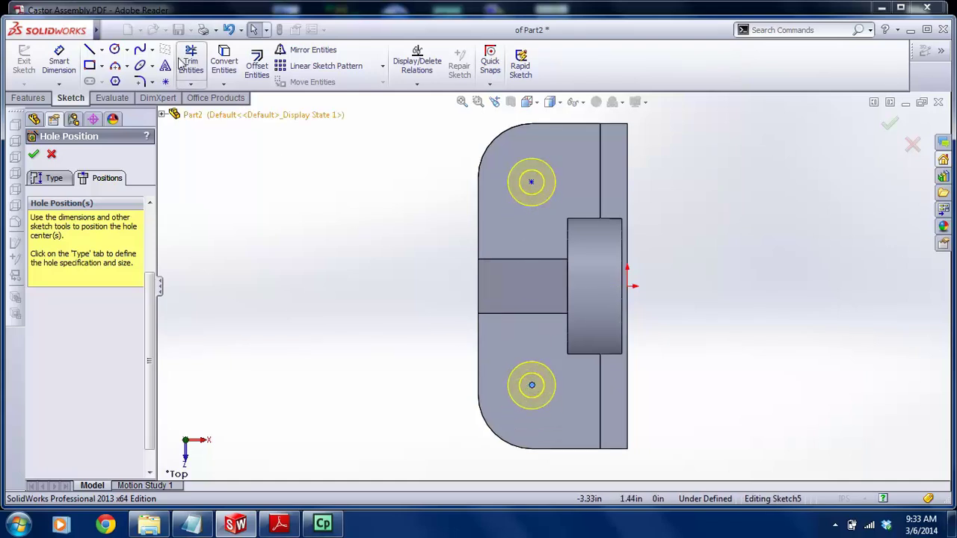
# Draw a horizontal construction centerline from the origin to the midpoint of the base's rear edge
pyautogui.click(103, 50)
pyautogui.click(128, 79)
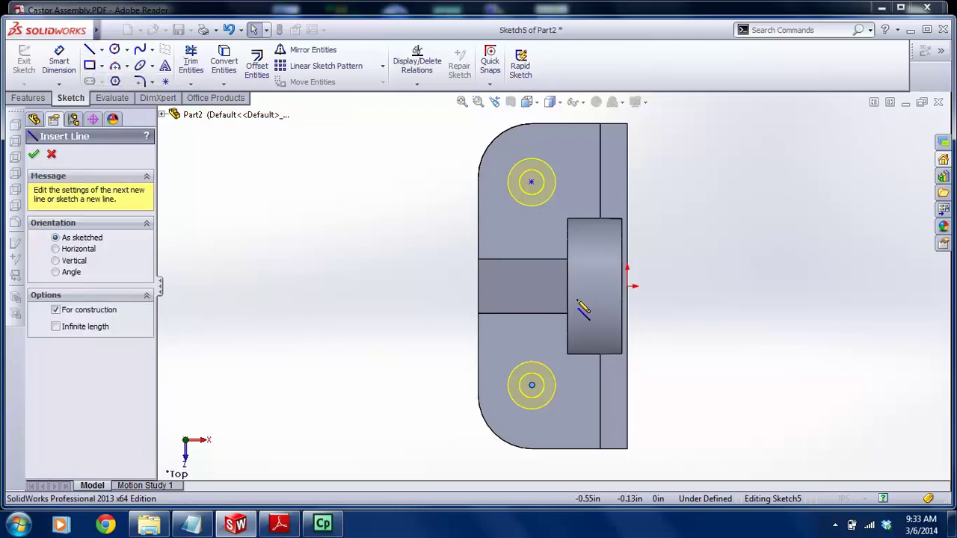
pyautogui.click(627, 286)
pyautogui.click(479, 287)
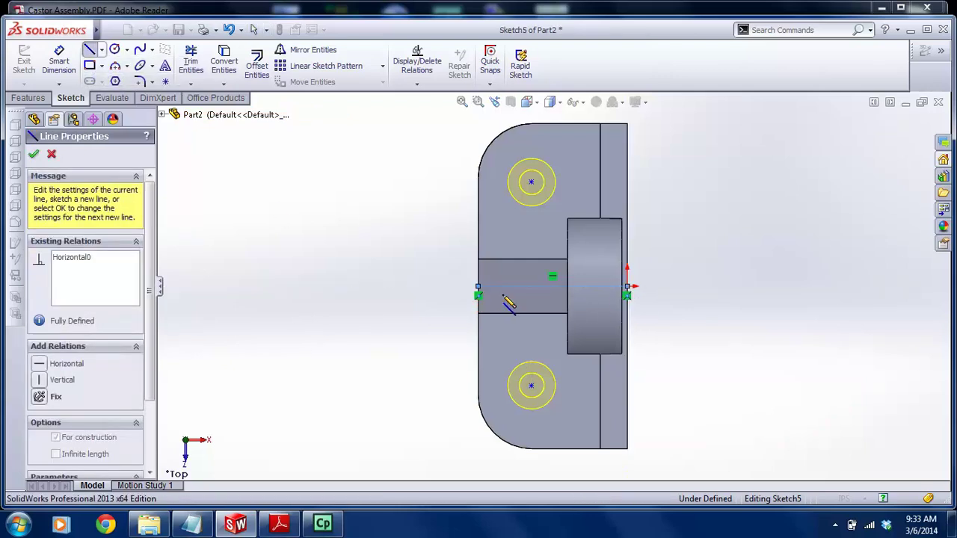
# Make the two hole centres symmetric about the horizontal construction centerline
pyautogui.press('Escape')
pyautogui.click(531, 183)
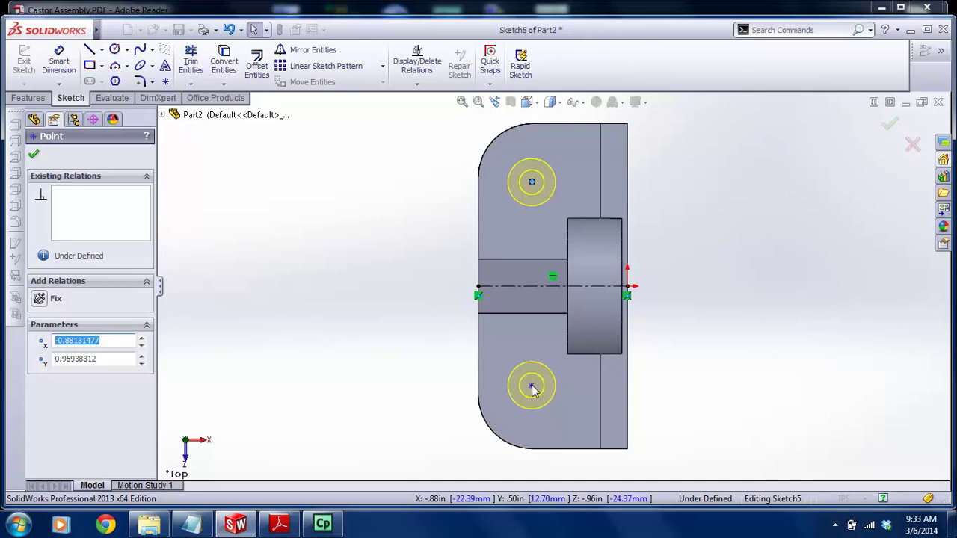
pyautogui.keyDown('ctrl'); pyautogui.click(532, 386); pyautogui.keyUp('ctrl')
pyautogui.keyDown('ctrl'); pyautogui.click(521, 287); pyautogui.keyUp('ctrl')
pyautogui.click(38, 379)
# Check the hole spacing in the PDF drawing and dimension the two hole centres 2.00 in apart
pyautogui.click(280, 468)
pyautogui.click(284, 525)
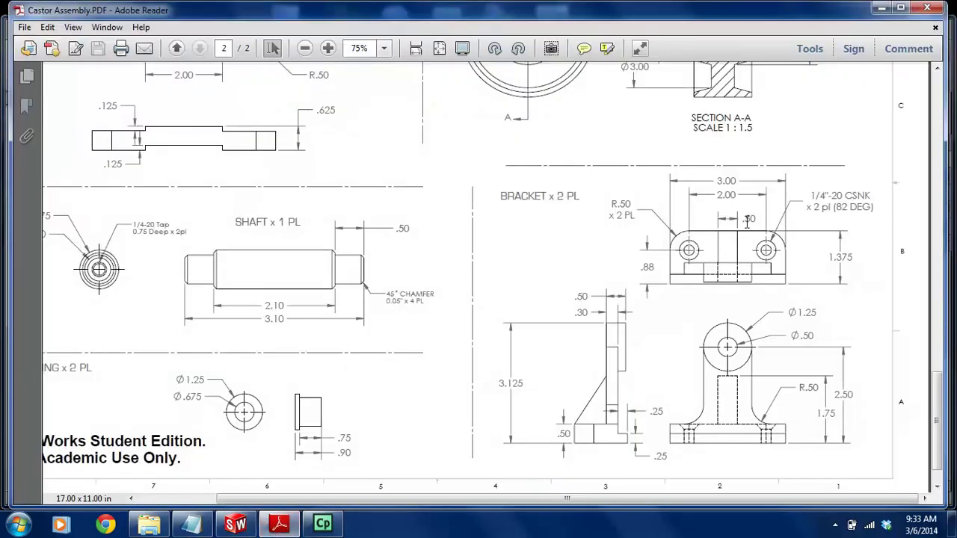
pyautogui.click(236, 524)
pyautogui.click(59, 61)
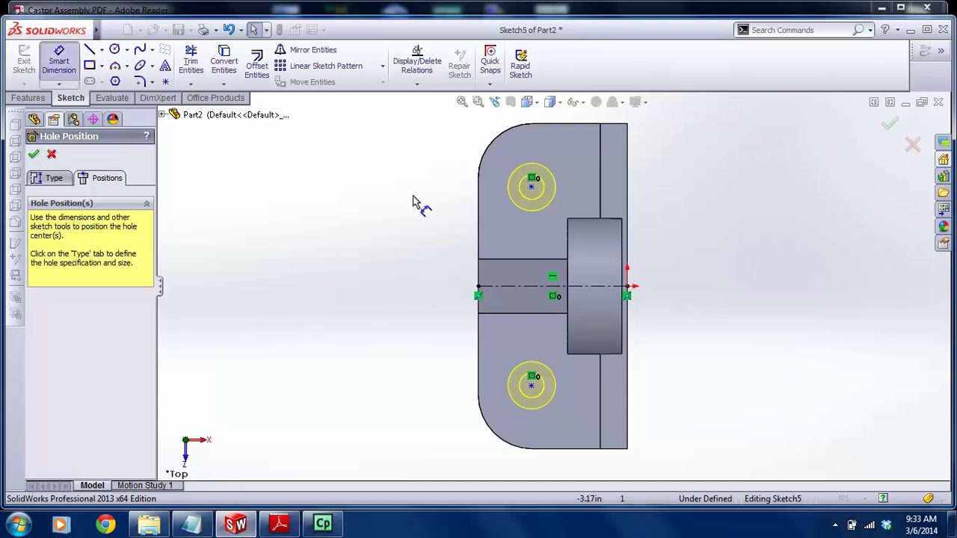
pyautogui.click(531, 385)
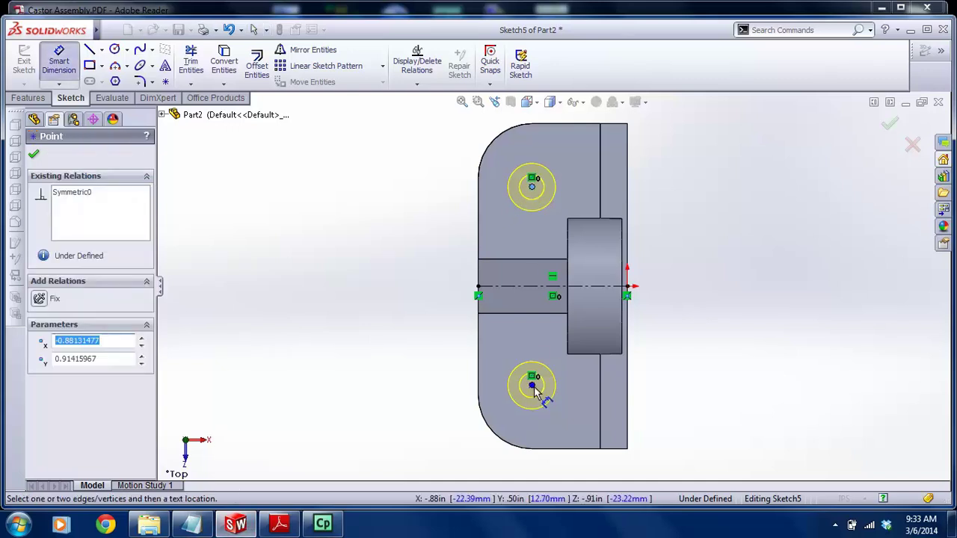
pyautogui.click(531, 187)
pyautogui.click(421, 287)
pyautogui.write('2')
pyautogui.press('Return')
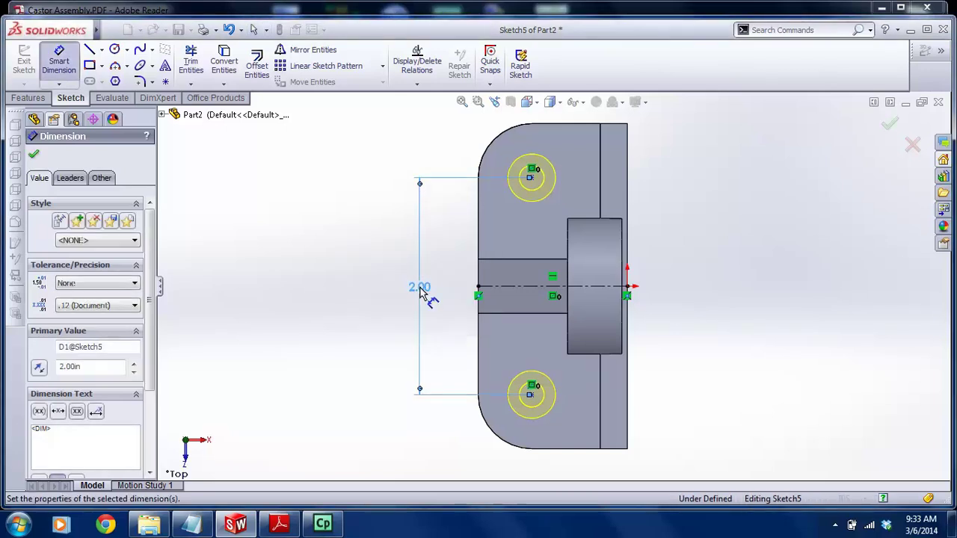
pyautogui.press('Escape')
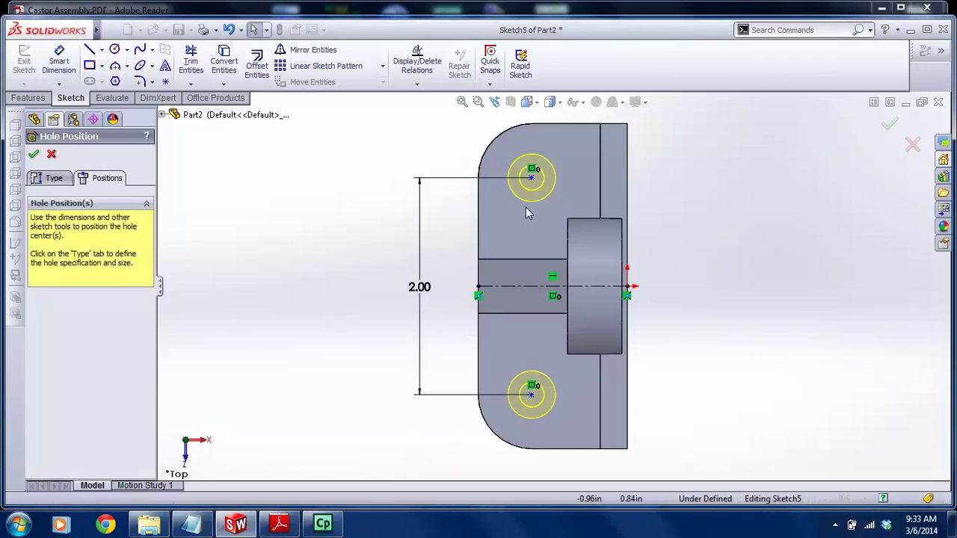
# Check the hole offset in the PDF drawing and dimension the upper hole centre 0.88 in from the base's front edge
pyautogui.click(280, 526)
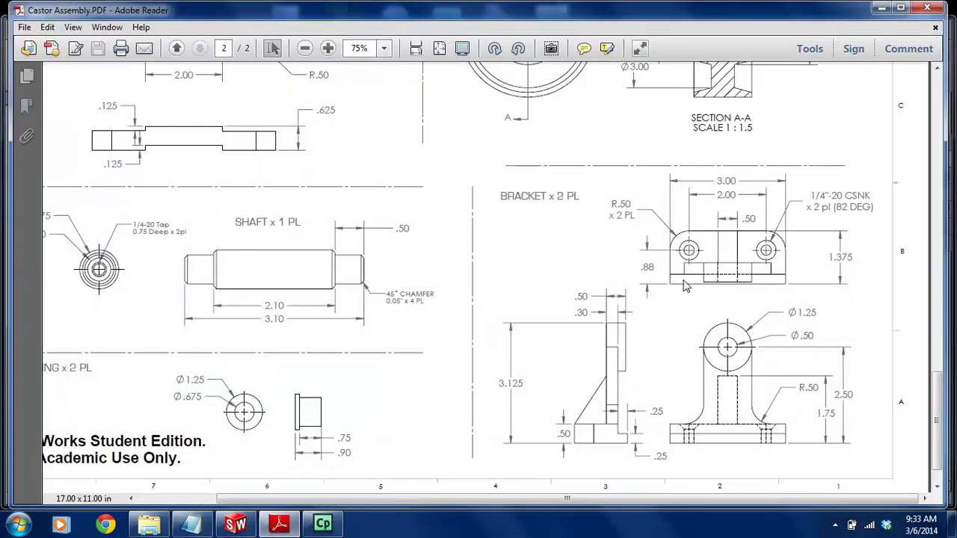
pyautogui.click(237, 525)
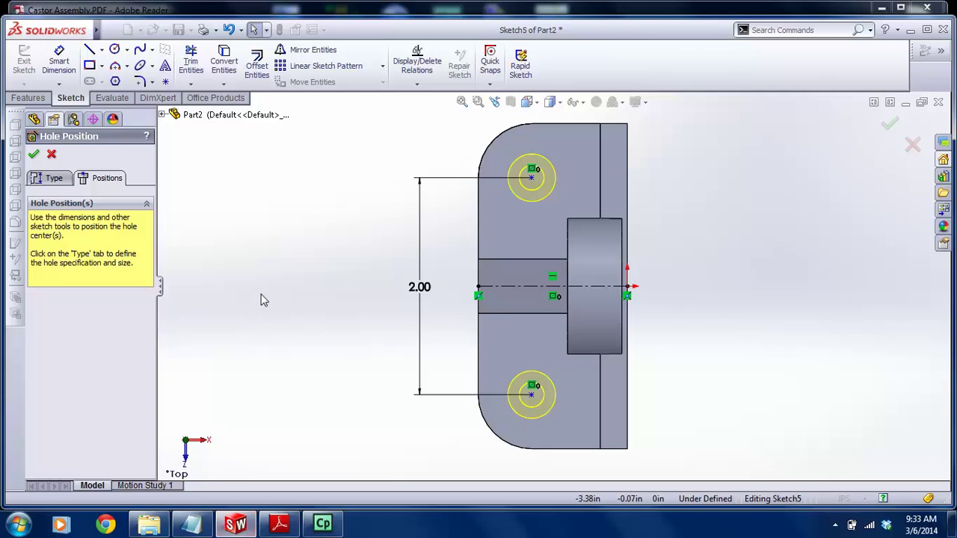
pyautogui.click(57, 66)
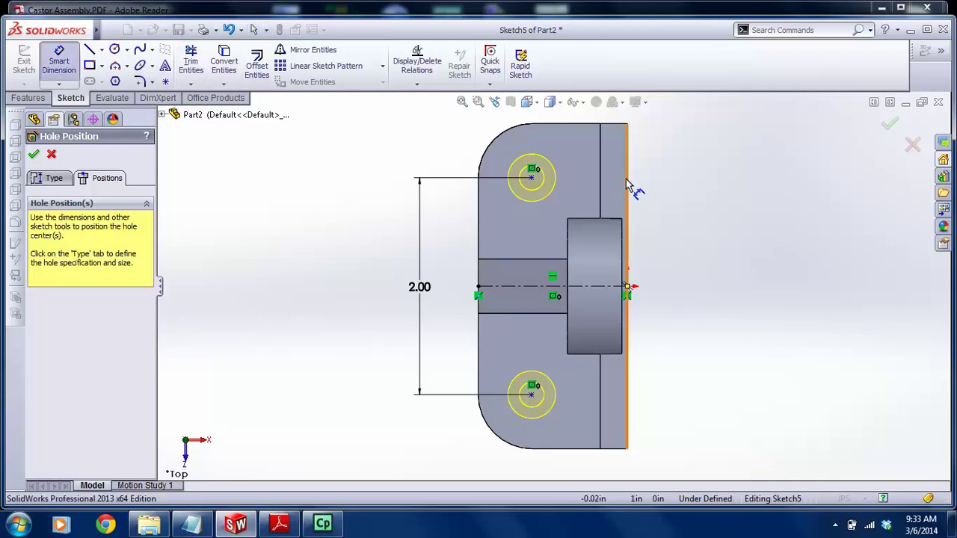
pyautogui.click(531, 179)
pyautogui.scroll(3, 551, 281)
pyautogui.click(596, 201)
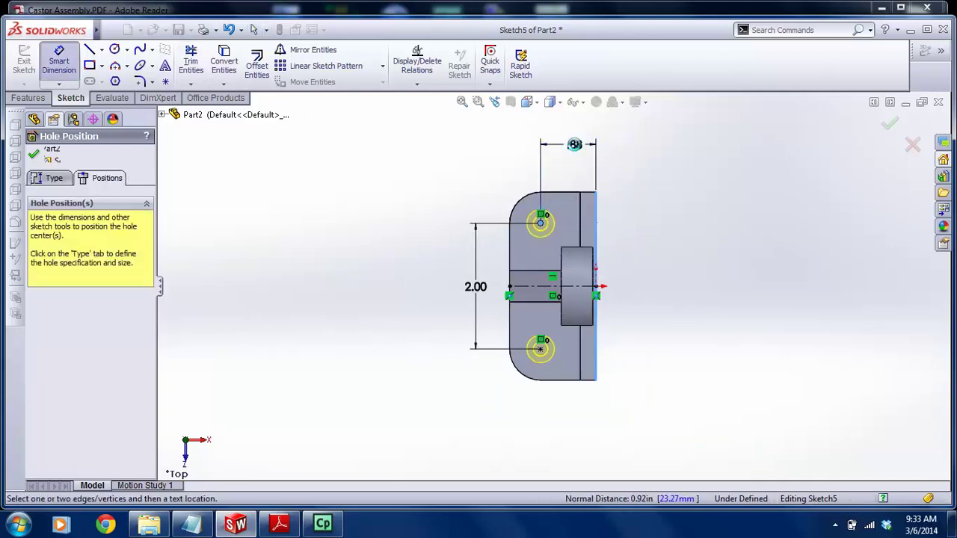
pyautogui.click(576, 144)
pyautogui.write('.88')
pyautogui.press('Return')
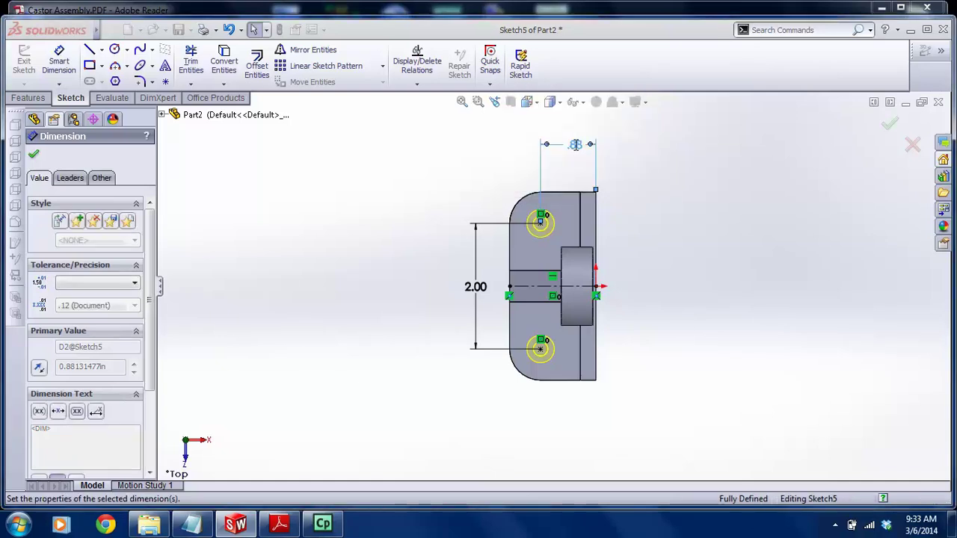
pyautogui.press('Escape')
pyautogui.scroll(-2, 530, 258)
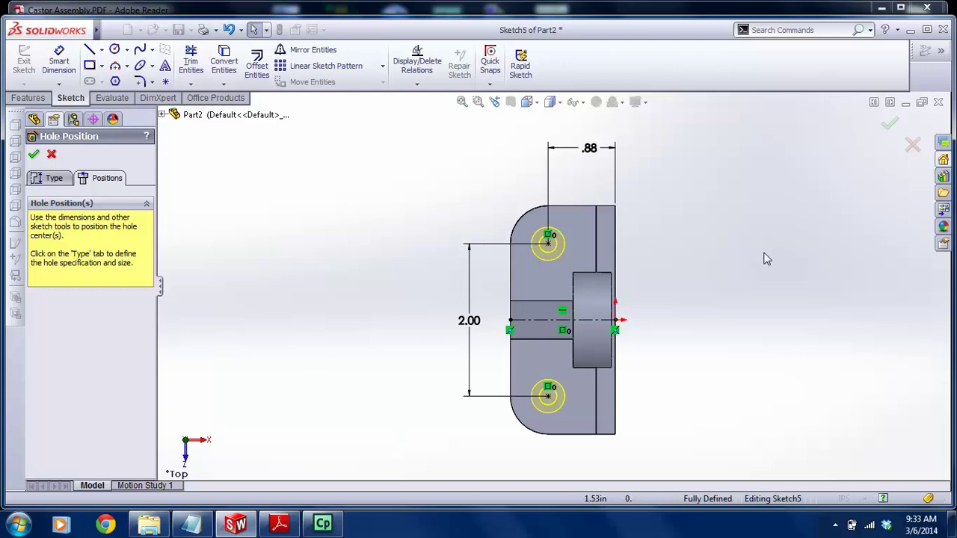
# Finish the Hole Wizard placement to cut the two countersunk holes and inspect them on the bracket
pyautogui.click(889, 125)
pyautogui.moveTo(595, 362); pyautogui.dragTo(625, 335, button='middle')
pyautogui.scroll(-3, 568, 423)
pyautogui.moveTo(569, 423); pyautogui.dragTo(554, 372, button='middle')
pyautogui.scroll(2, 310, 485)
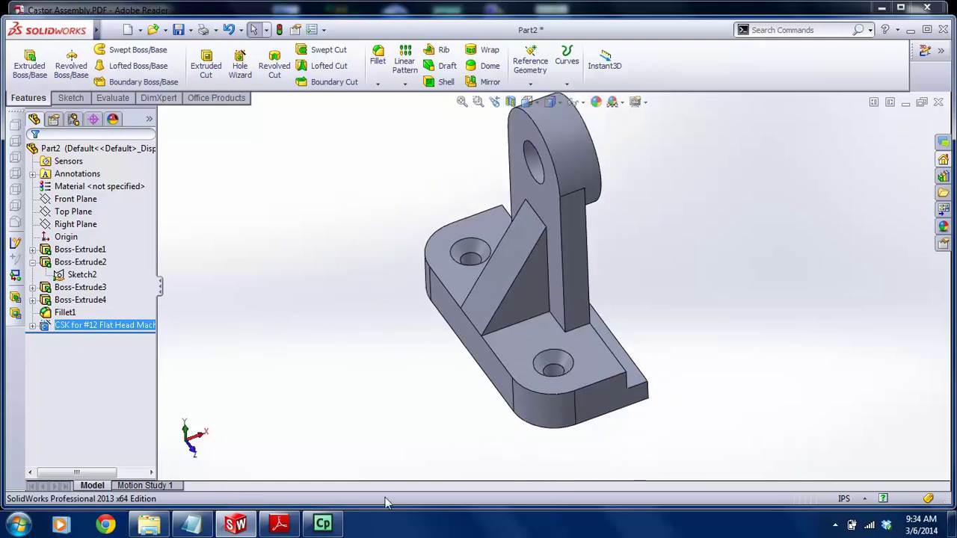
# Compare the bracket with its views on sheet 2 of the PDF drawing and the exploded assembly on sheet 1
pyautogui.click(294, 522)
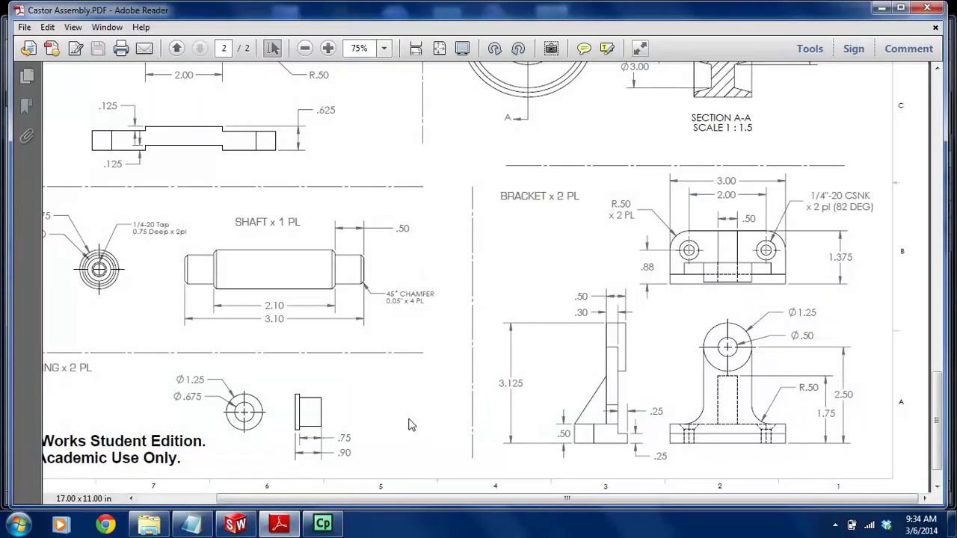
pyautogui.click(235, 524)
pyautogui.click(279, 524)
pyautogui.scroll(1, 432, 284)
pyautogui.keyDown('ctrl'); pyautogui.scroll(-1, 431, 284); pyautogui.keyUp('ctrl')
pyautogui.scroll(4, 432, 285)
pyautogui.scroll(3, 431, 284)
pyautogui.scroll(-2, 432, 284)
pyautogui.scroll(2, 431, 284)
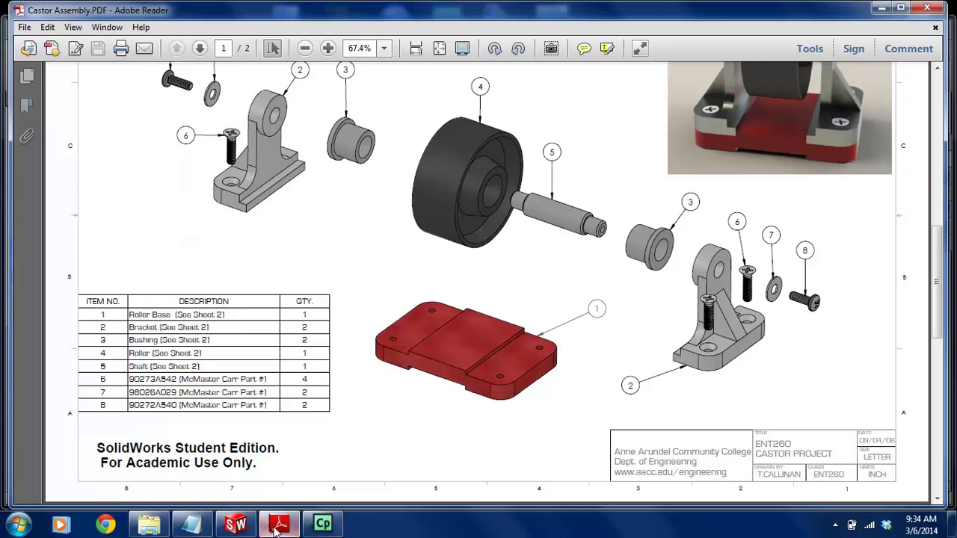
# Switch to SolidWorks, save the part as Castor Bracket in the Castor Project folder and close it
pyautogui.click(235, 524)
pyautogui.click(109, 30)
pyautogui.click(128, 123)
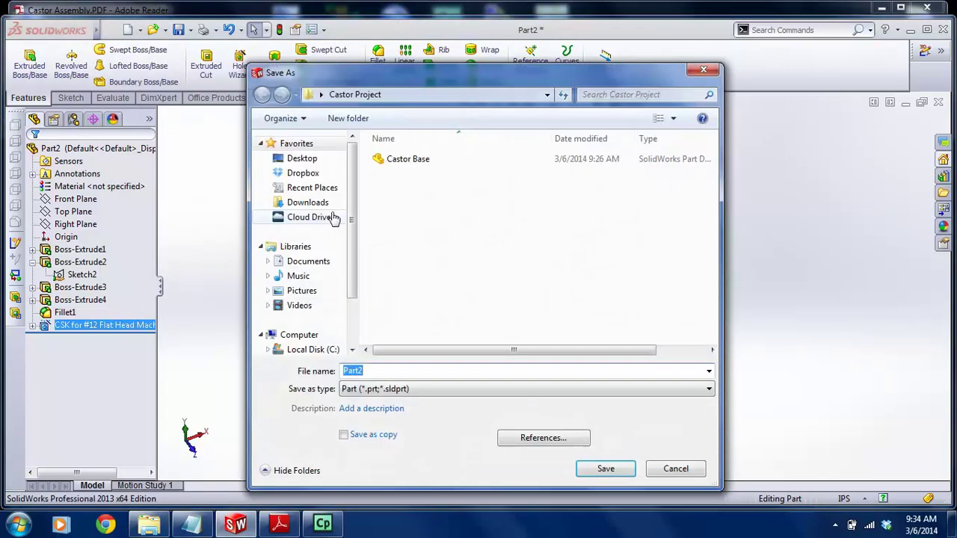
pyautogui.write('Cas')
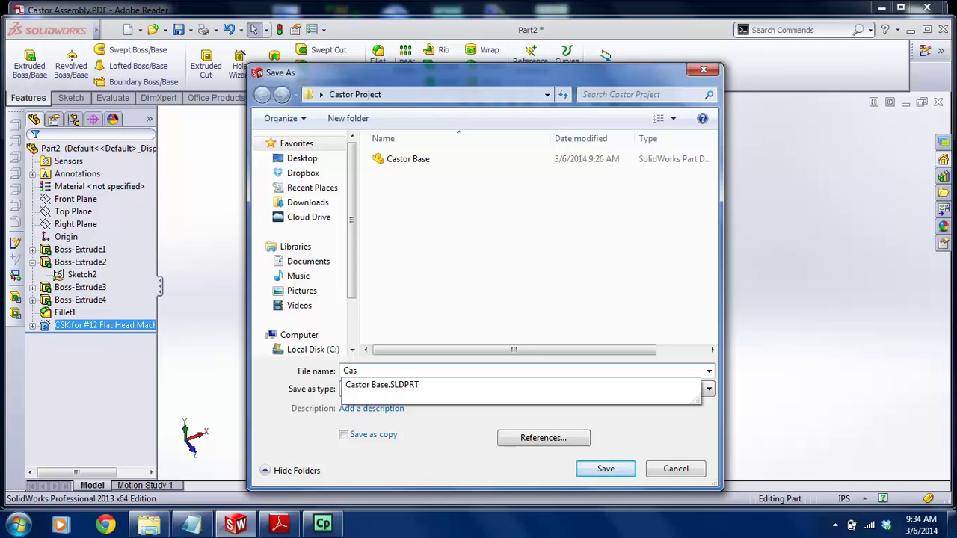
pyautogui.write('tor Bracke')
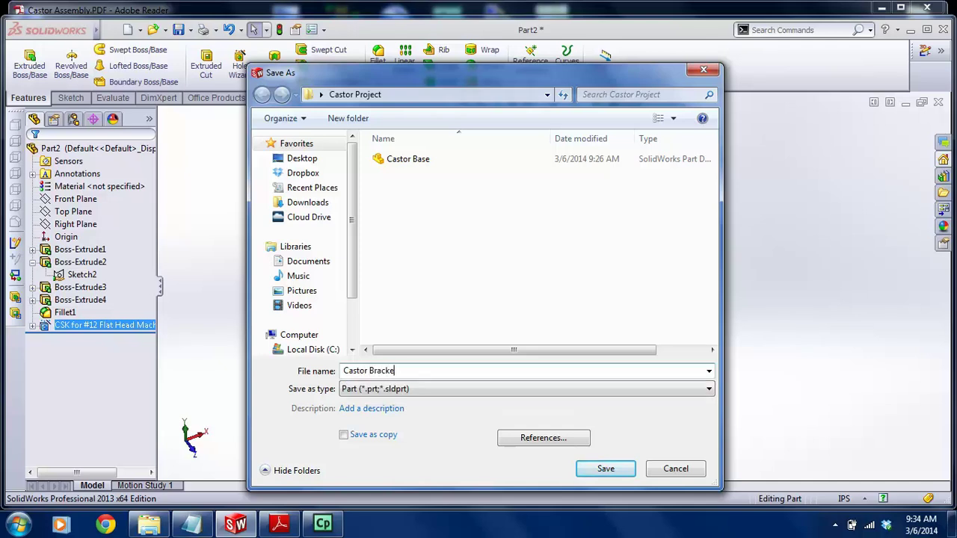
pyautogui.write('t')
pyautogui.click(606, 469)
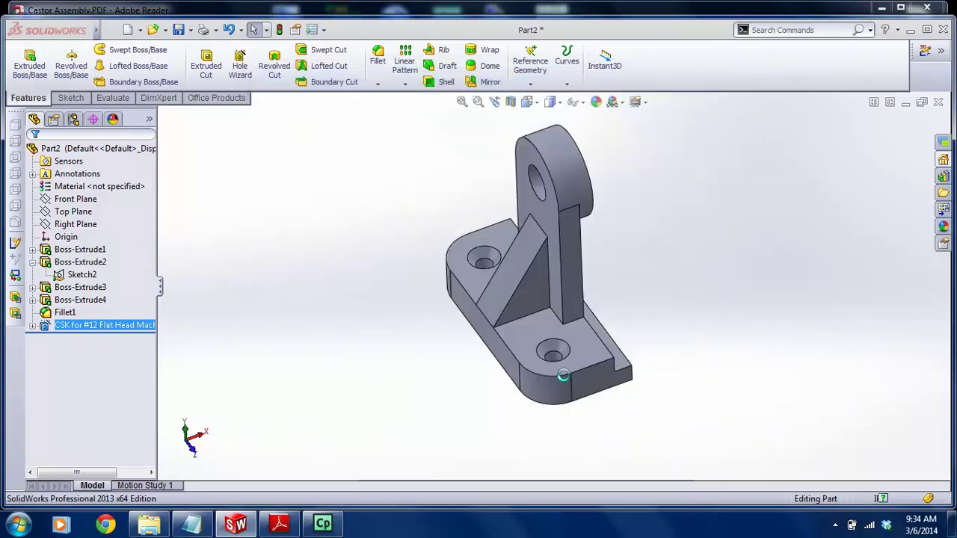
pyautogui.click(939, 103)
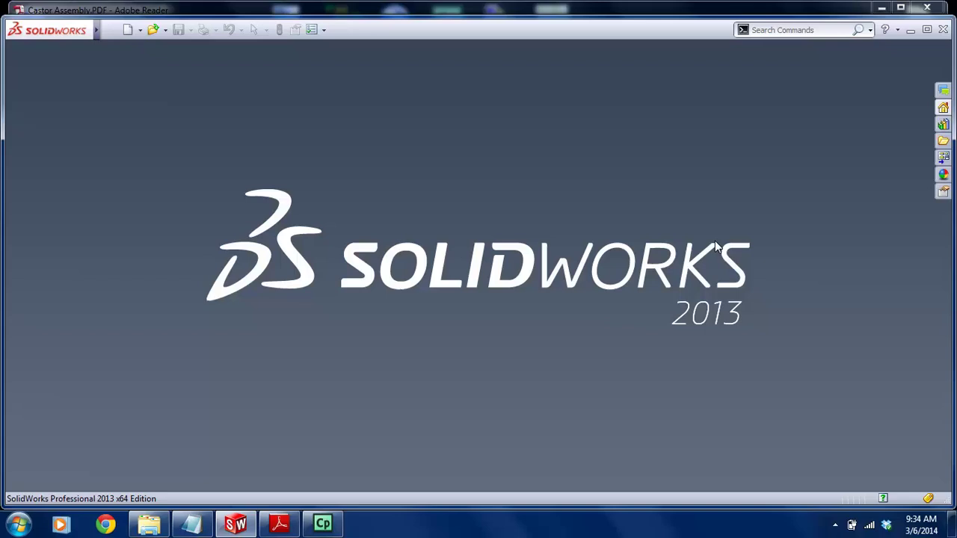
# Examine the exploded assembly view and the roller's dimensioned views on sheet 2 of the PDF drawing
pyautogui.click(278, 524)
pyautogui.scroll(2, 365, 279)
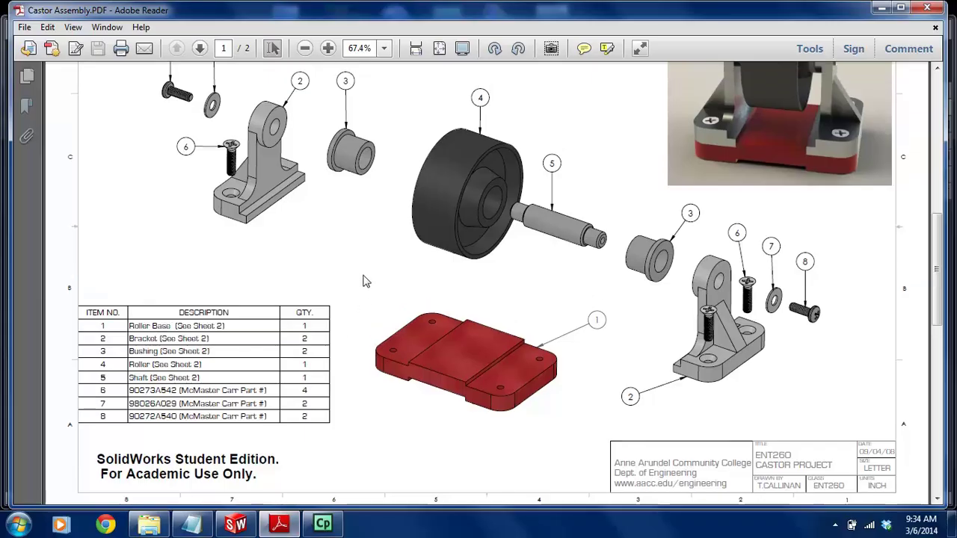
pyautogui.scroll(2, 365, 277)
pyautogui.scroll(1, 467, 274)
pyautogui.scroll(-1, 467, 275)
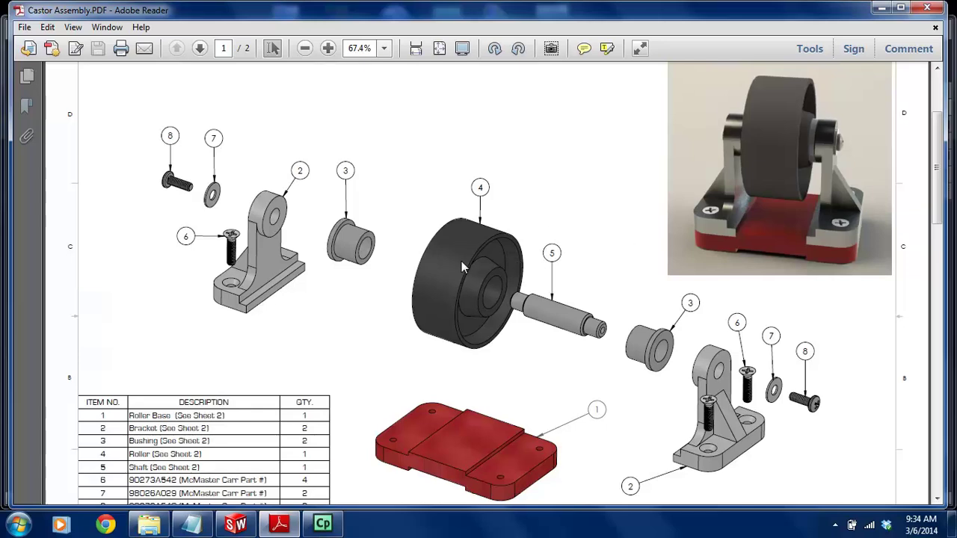
pyautogui.scroll(-1, 461, 268)
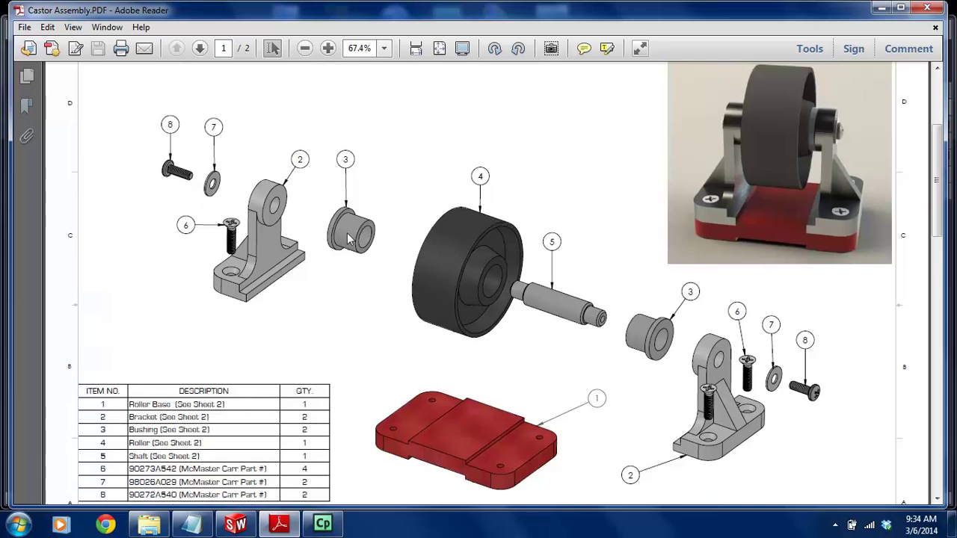
pyautogui.click(323, 524)
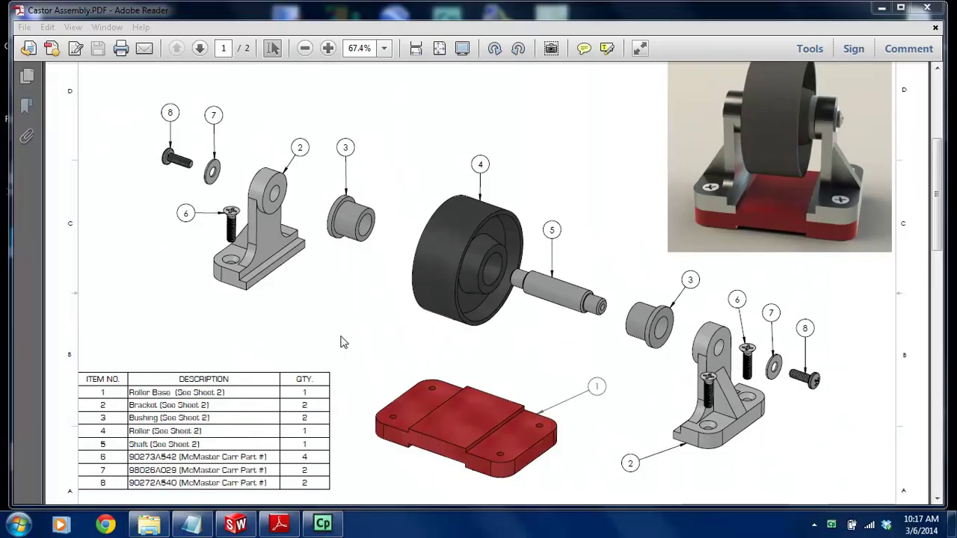
pyautogui.click(236, 525)
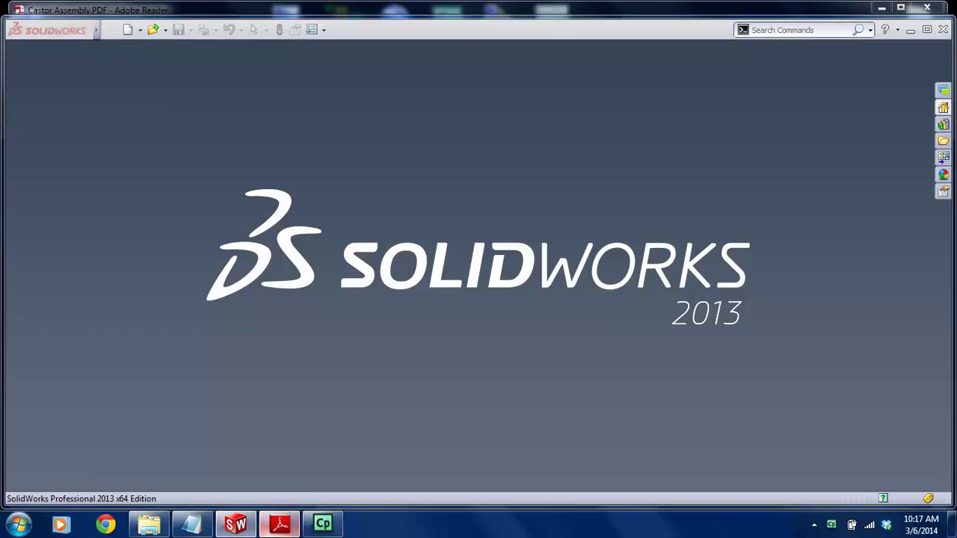
pyautogui.click(279, 524)
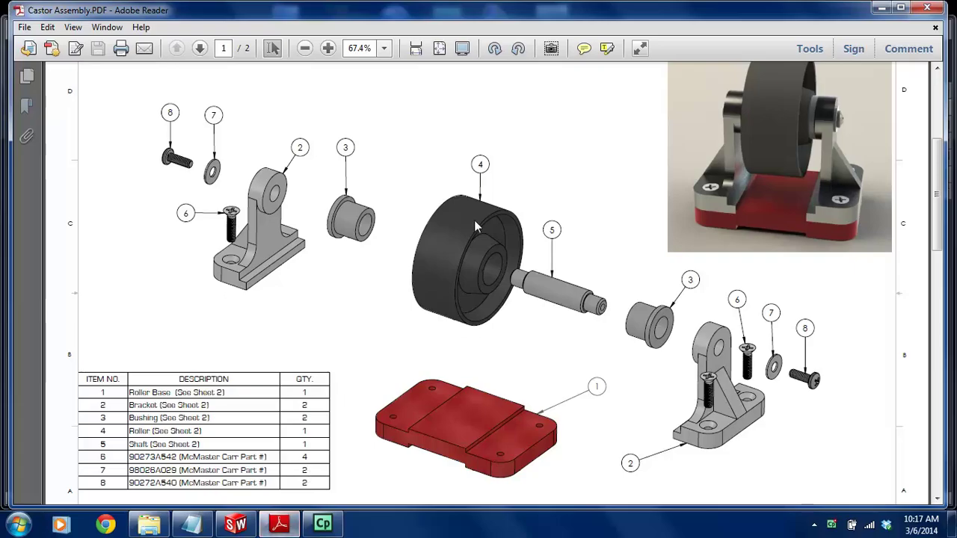
pyautogui.scroll(-10, 474, 220)
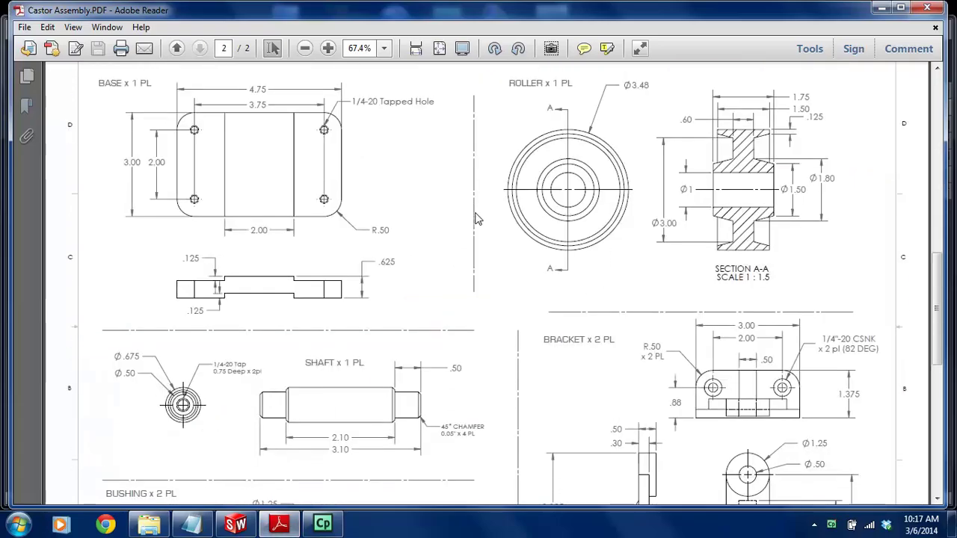
pyautogui.scroll(1, 478, 219)
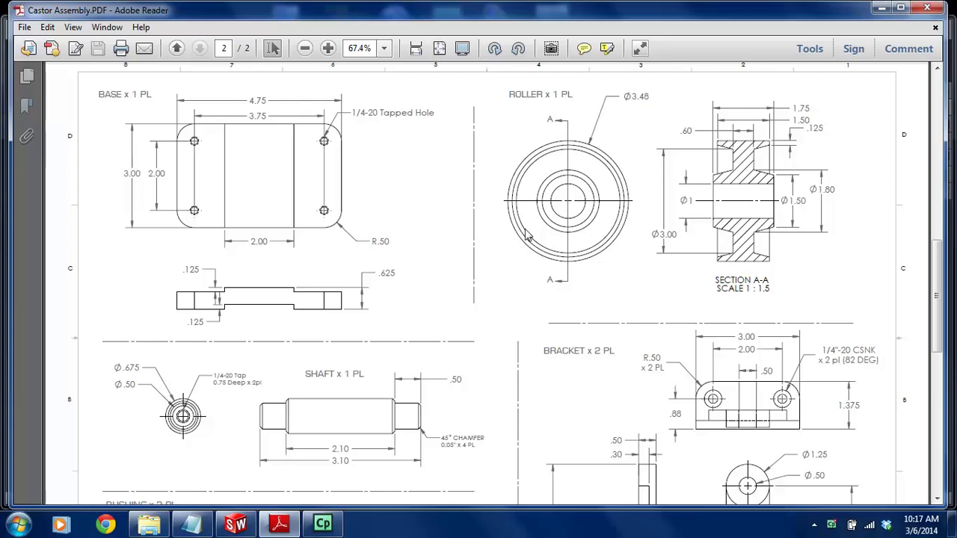
# Switch to SolidWorks, create a new part and start a sketch on the Front Plane
pyautogui.click(236, 523)
pyautogui.click(127, 31)
pyautogui.doubleClick(277, 261)
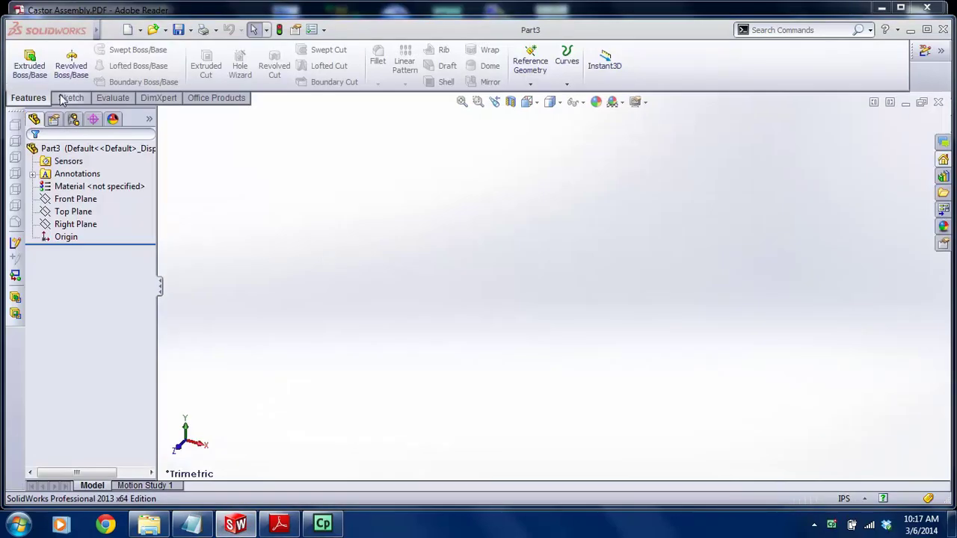
pyautogui.click(63, 101)
pyautogui.click(24, 61)
pyautogui.click(465, 207)
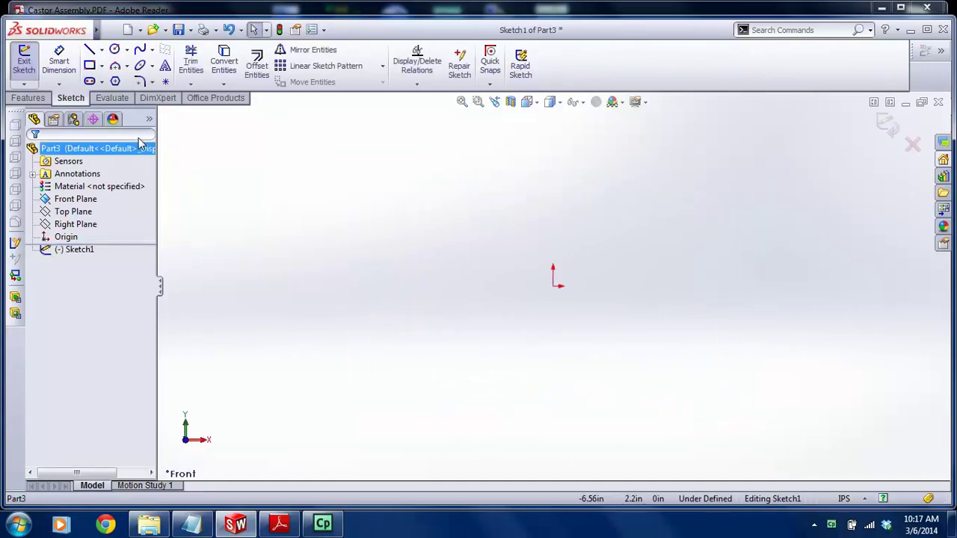
# Draw a horizontal construction centerline about 4.85 in long and constrain its midpoint to the origin
pyautogui.click(102, 50)
pyautogui.click(112, 79)
pyautogui.moveTo(409, 271); pyautogui.dragTo(700, 270)
pyautogui.press('Escape')
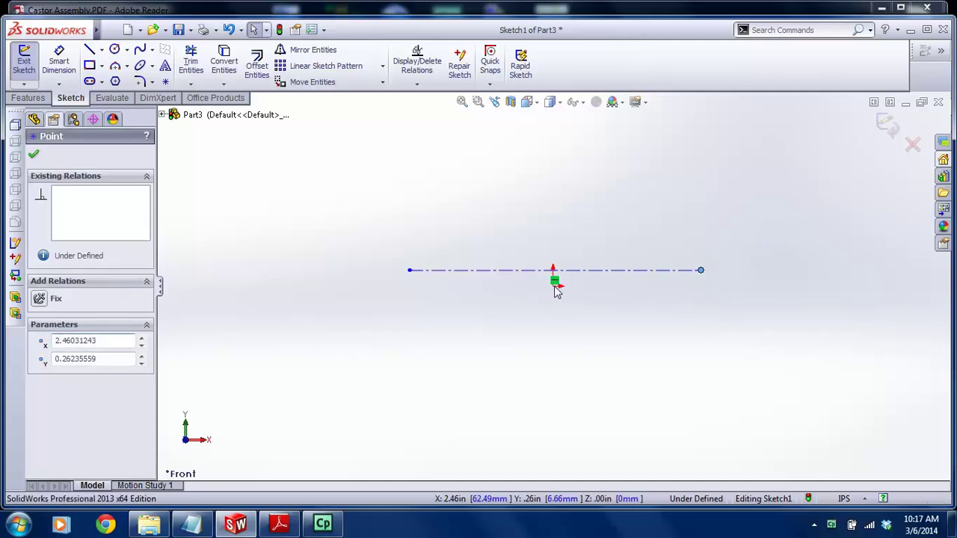
pyautogui.keyDown('ctrl'); pyautogui.click(554, 283); pyautogui.keyUp('ctrl')
pyautogui.click(531, 271)
pyautogui.keyDown('ctrl'); pyautogui.click(553, 283); pyautogui.keyUp('ctrl')
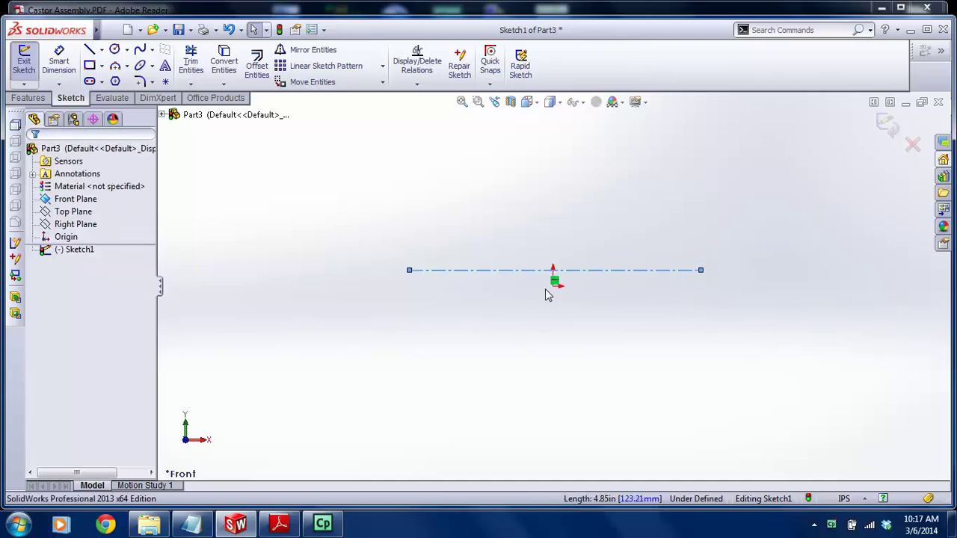
pyautogui.click(51, 381)
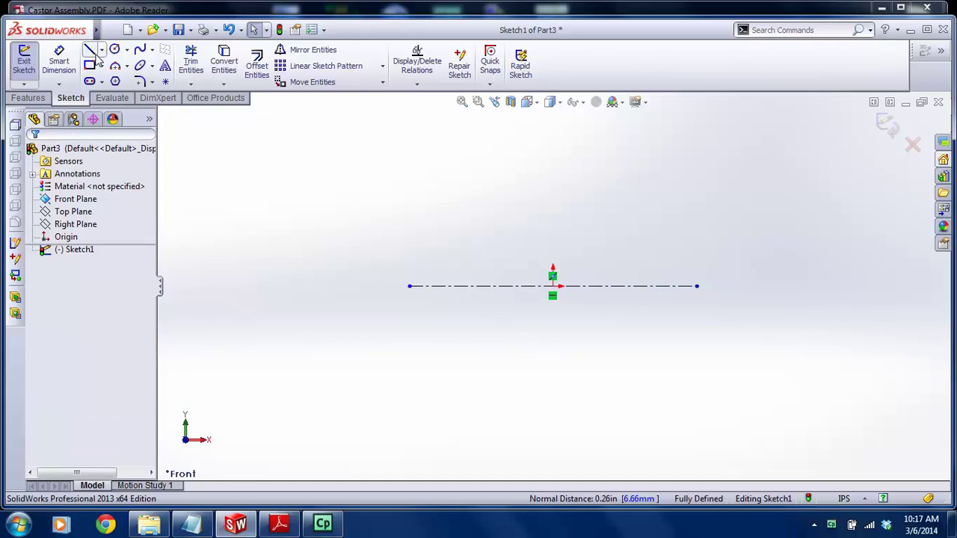
# Draw a vertical construction centerline crossing the horizontal one between its left end and the origin
pyautogui.click(102, 50)
pyautogui.click(111, 79)
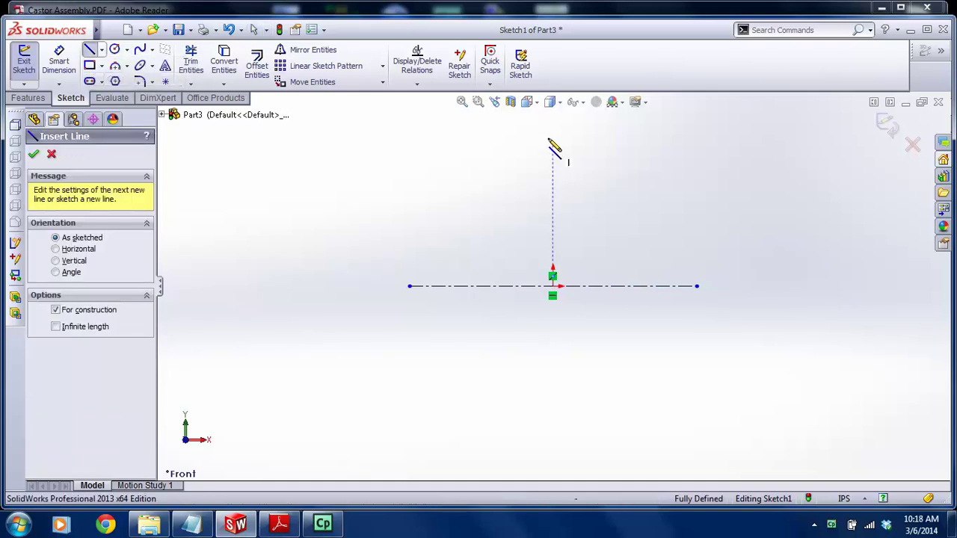
pyautogui.click(509, 132)
pyautogui.click(510, 433)
pyautogui.press('Escape')
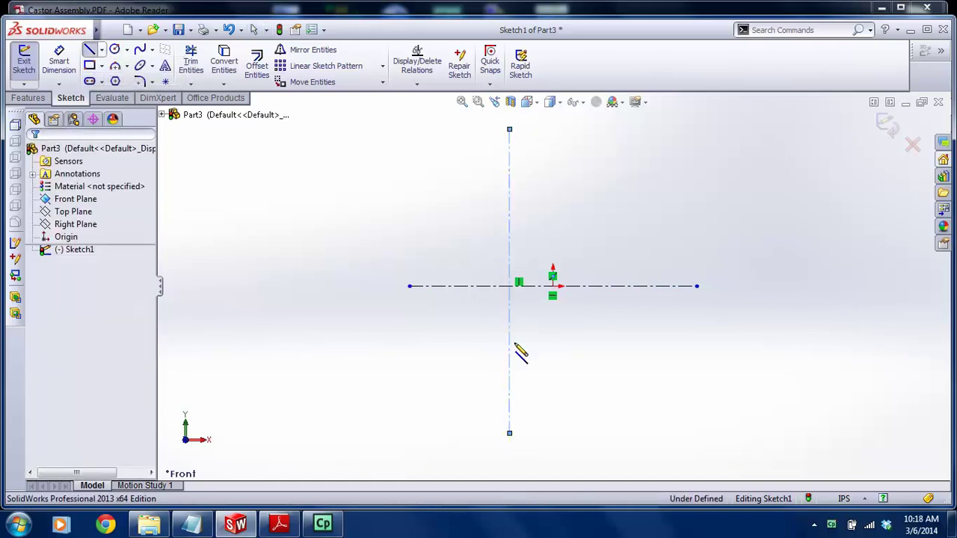
# Constrain the vertical centerline's midpoint to the origin
pyautogui.click(511, 319)
pyautogui.keyDown('ctrl'); pyautogui.click(553, 290); pyautogui.keyUp('ctrl')
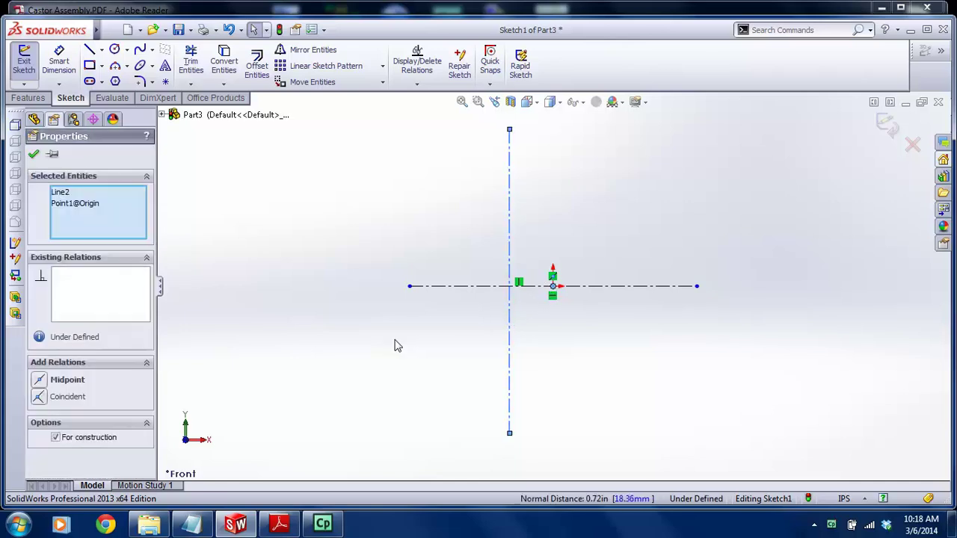
pyautogui.click(53, 381)
pyautogui.click(471, 275)
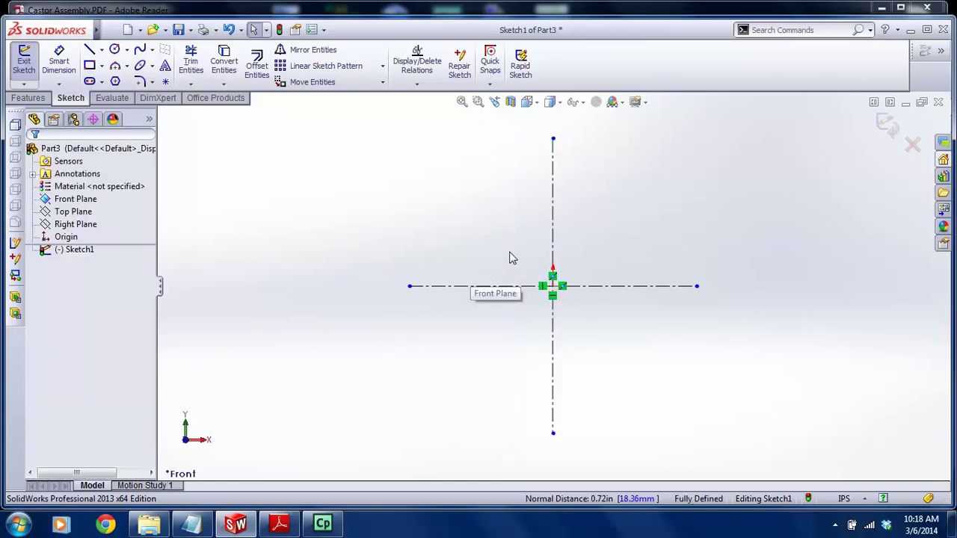
# Draw the profile's horizontal base above the origin, a short vertical end edge, an inward slope and a vertical web edge about 0.49 in long
pyautogui.scroll(-1, 576, 243)
pyautogui.keyDown('ctrl'); pyautogui.moveTo(577, 243); pyautogui.dragTo(507, 271, button='middle'); pyautogui.keyUp('ctrl')
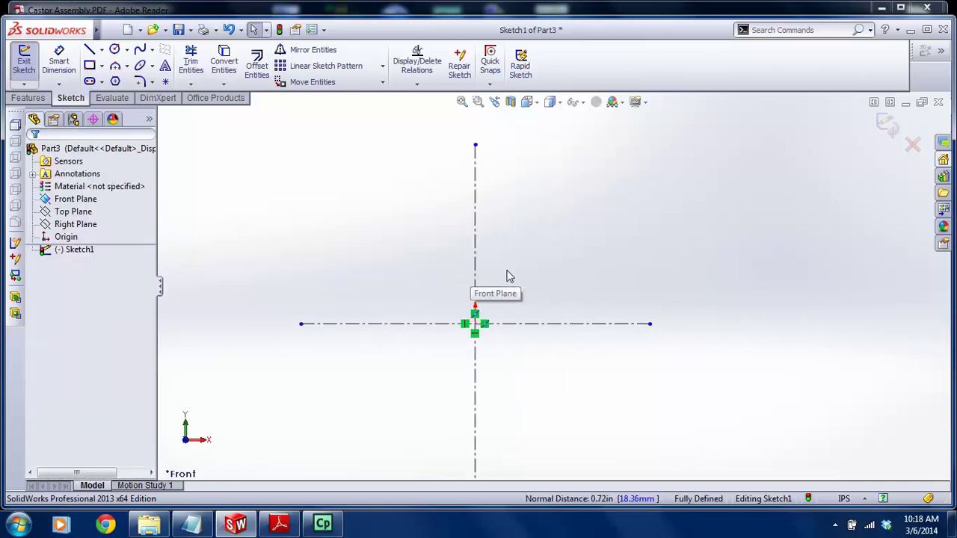
pyautogui.click(89, 50)
pyautogui.click(436, 279)
pyautogui.click(523, 280)
pyautogui.click(524, 267)
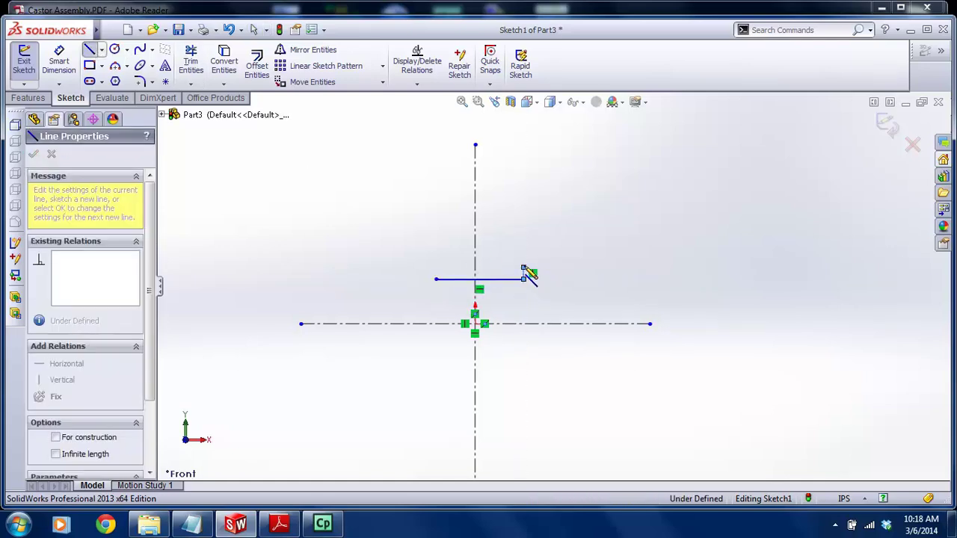
pyautogui.click(499, 249)
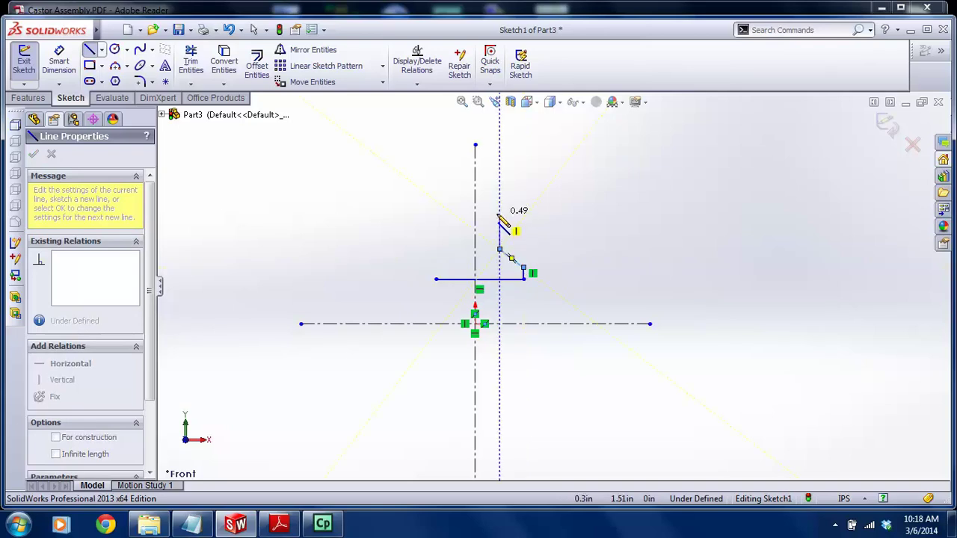
pyautogui.click(499, 213)
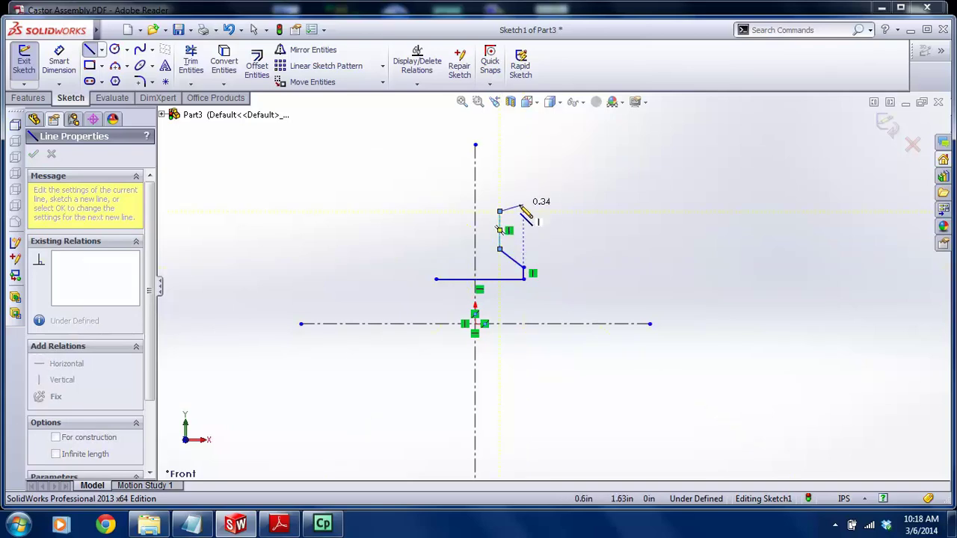
# Check the roller's section view in the PDF drawing, return to the SolidWorks sketch and end the line chain
pyautogui.click(278, 525)
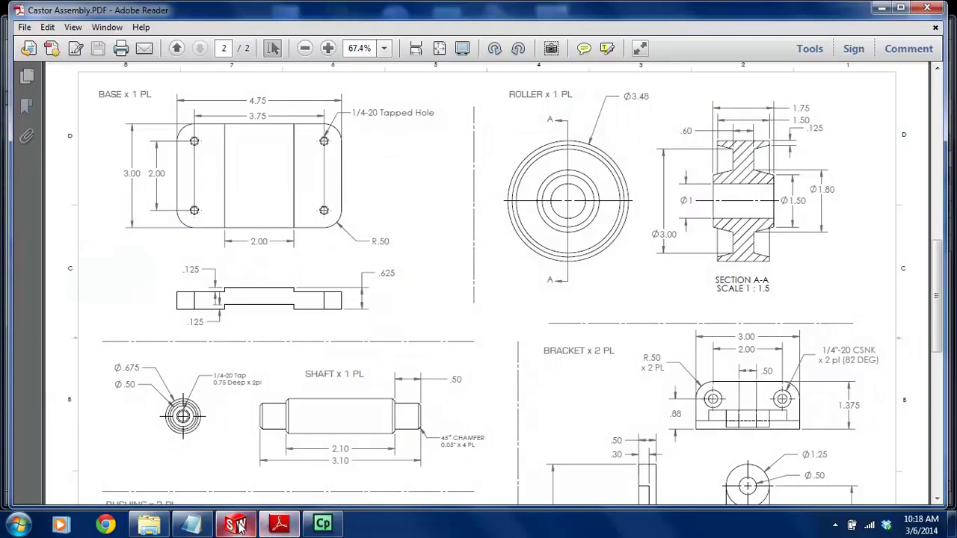
pyautogui.click(246, 525)
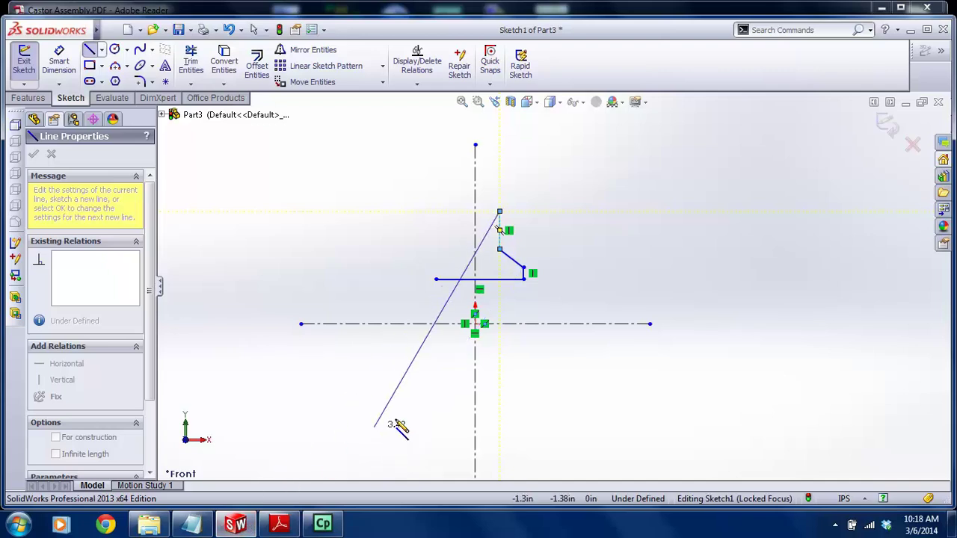
pyautogui.moveTo(500, 213)
pyautogui.scroll(-3, 557, 211)
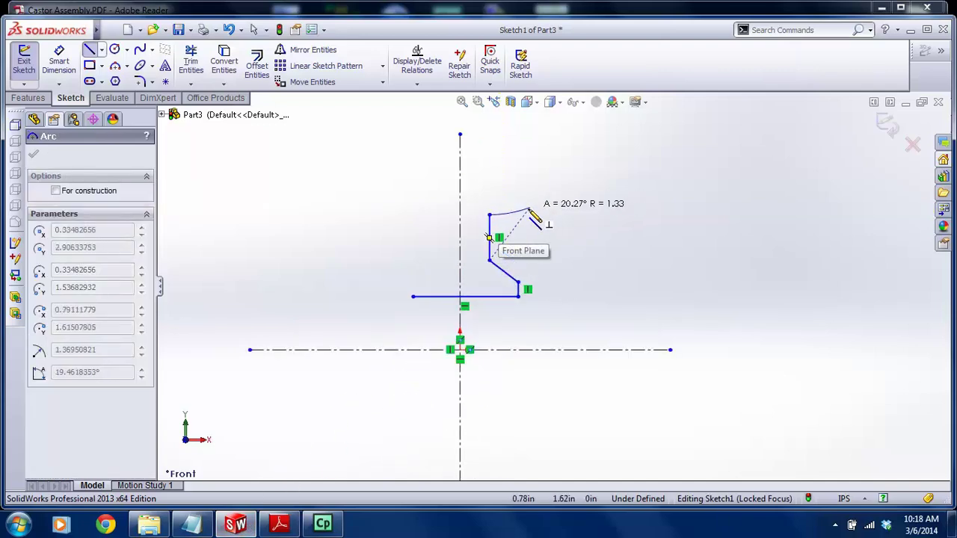
pyautogui.press('Escape')
pyautogui.scroll(2, 387, 256)
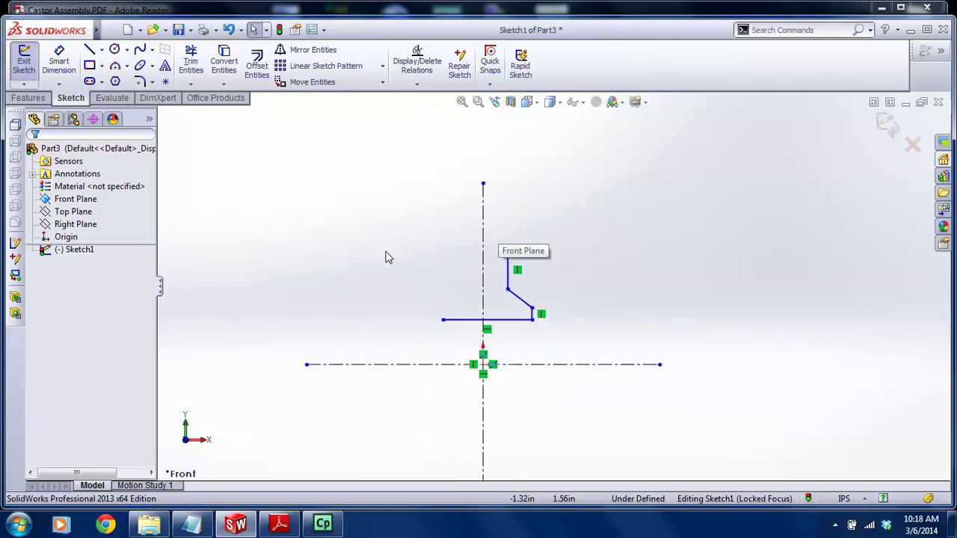
# Move the right web line slightly closer to the vertical centerline
pyautogui.click(89, 50)
pyautogui.scroll(-3, 548, 293)
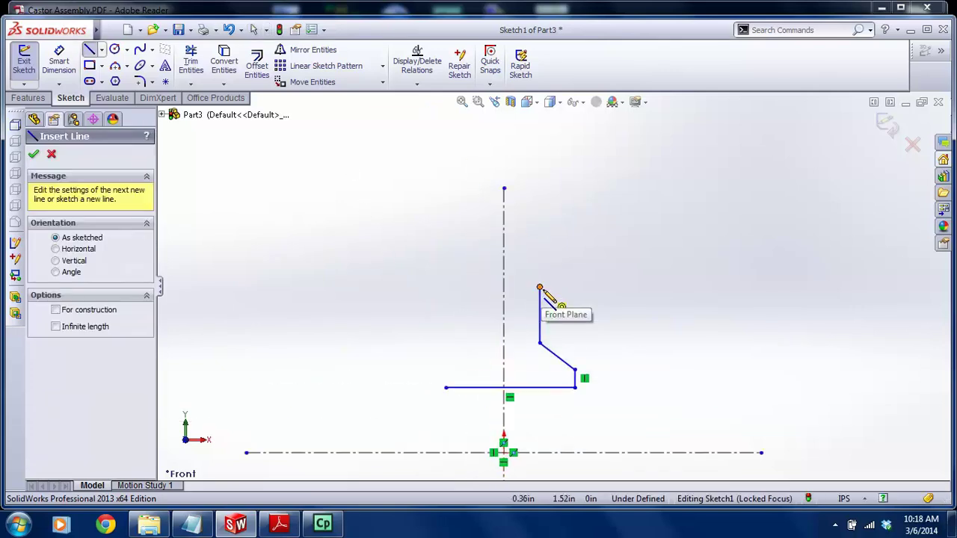
pyautogui.press('Escape')
pyautogui.click(538, 323)
pyautogui.moveTo(528, 325)
pyautogui.mouseDown()
pyautogui.moveTo(518, 323)
pyautogui.moveTo(537, 316)
pyautogui.mouseUp()
# Continue the profile from the web's upper endpoint with an outward slope, a short vertical edge, the horizontal rim line and the opposite short vertical edge
pyautogui.click(89, 49)
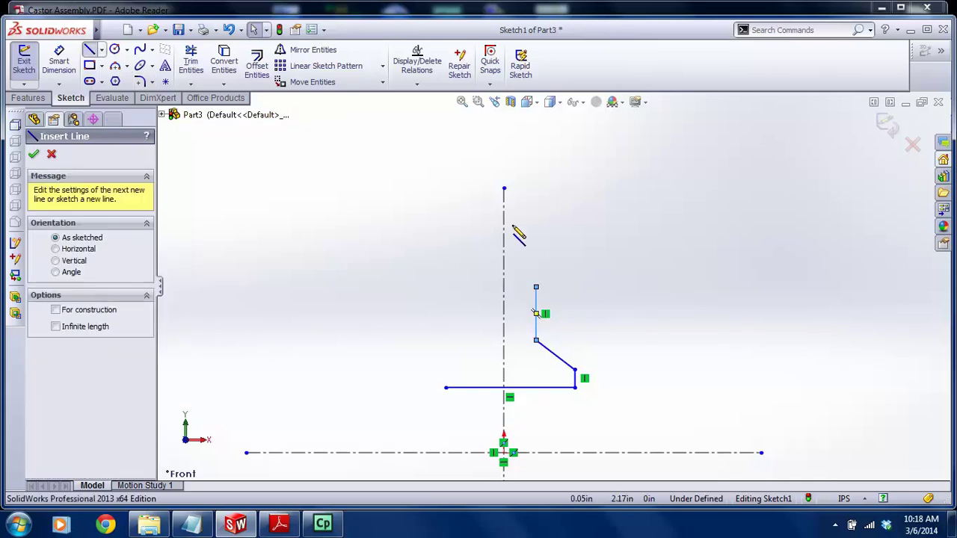
pyautogui.click(536, 287)
pyautogui.click(563, 264)
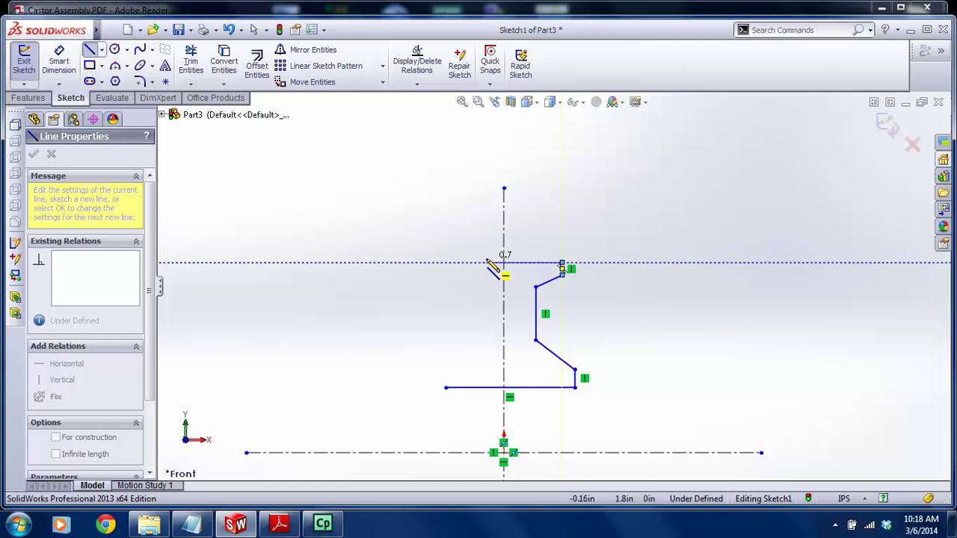
pyautogui.click(463, 265)
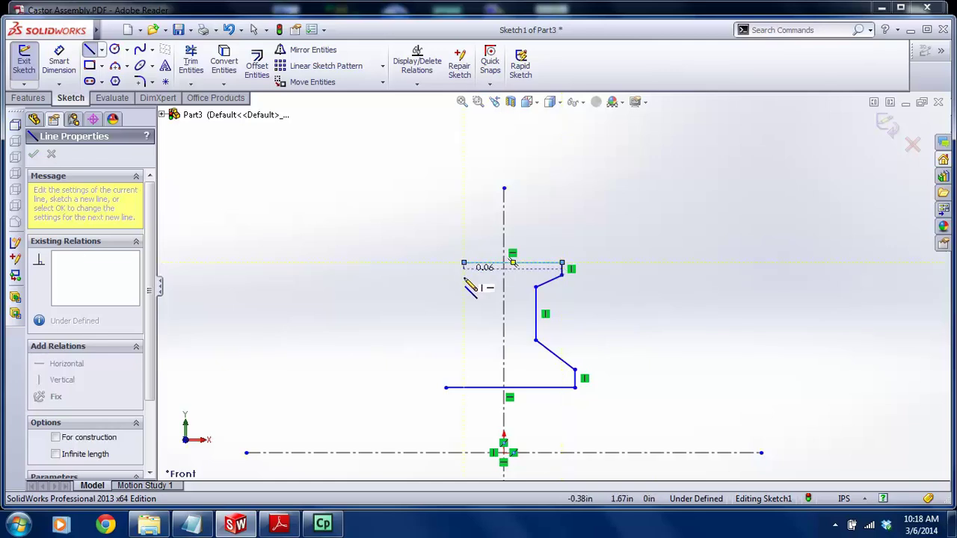
pyautogui.click(464, 274)
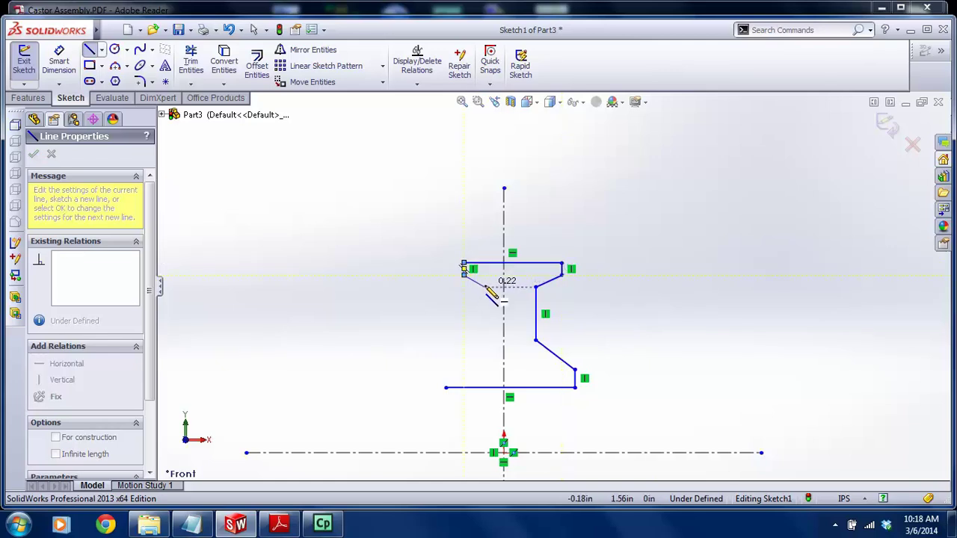
# Close the profile with an inward slope, the left web edge, an outward slope and a vertical edge about 0.21 in long to the base
pyautogui.click(485, 287)
pyautogui.click(485, 340)
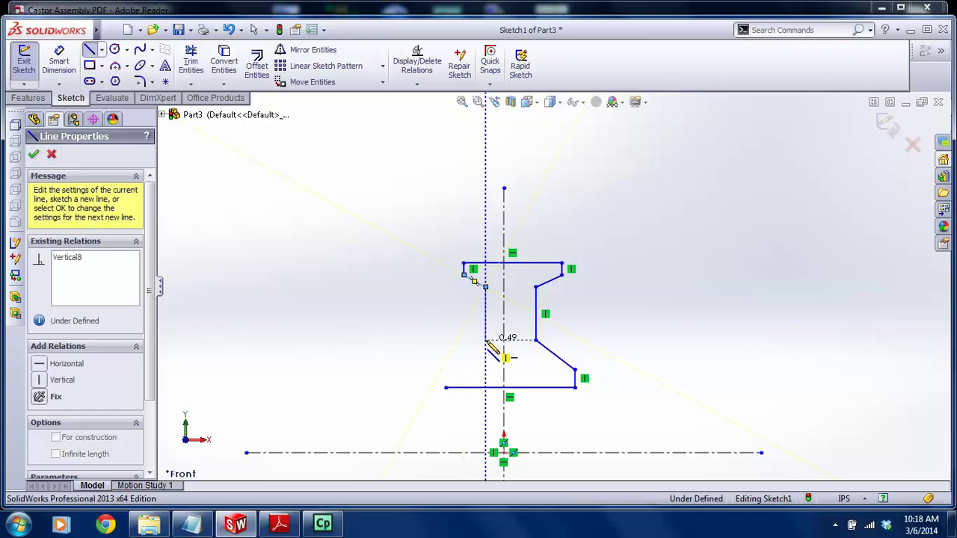
pyautogui.click(447, 367)
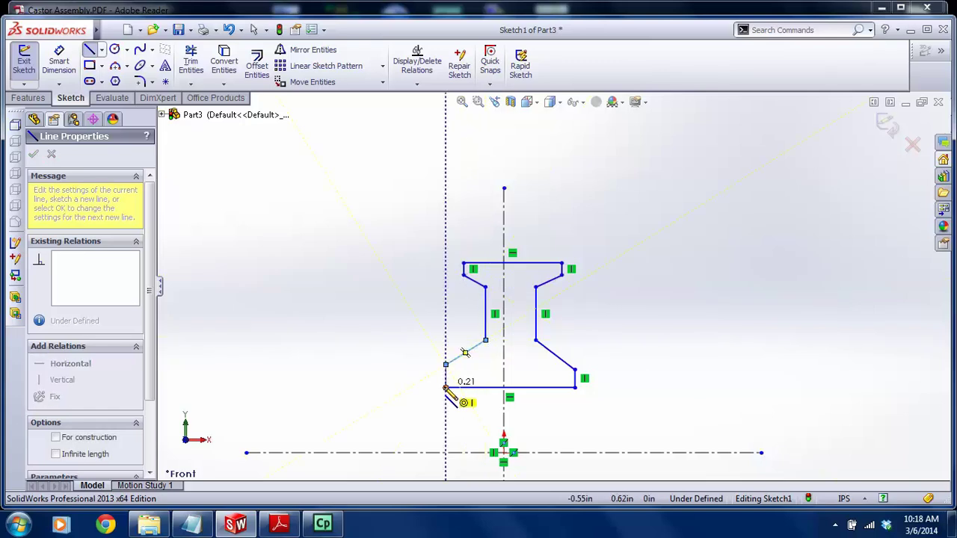
pyautogui.click(446, 387)
pyautogui.press('Escape')
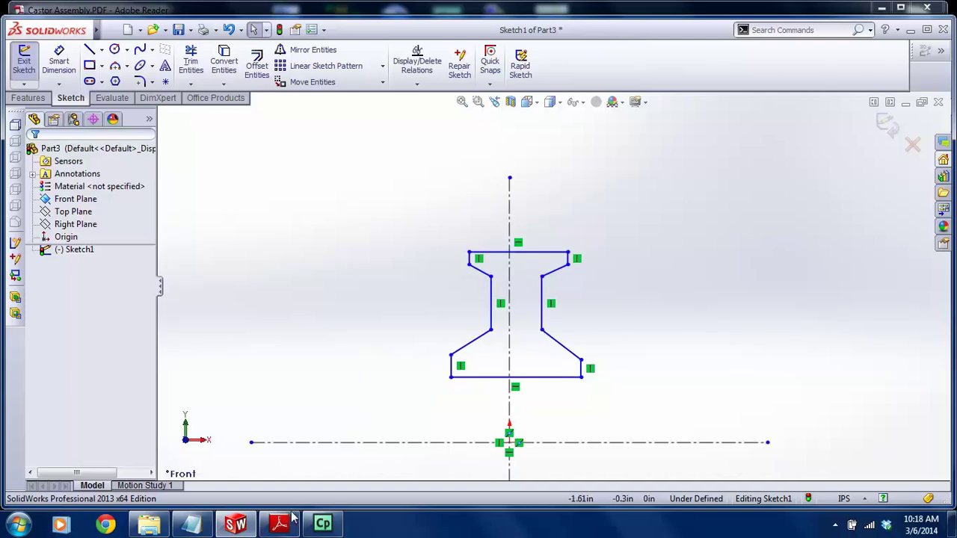
# Compare the closed profile with the roller's section view in the PDF drawing and return to the SolidWorks sketch
pyautogui.click(280, 523)
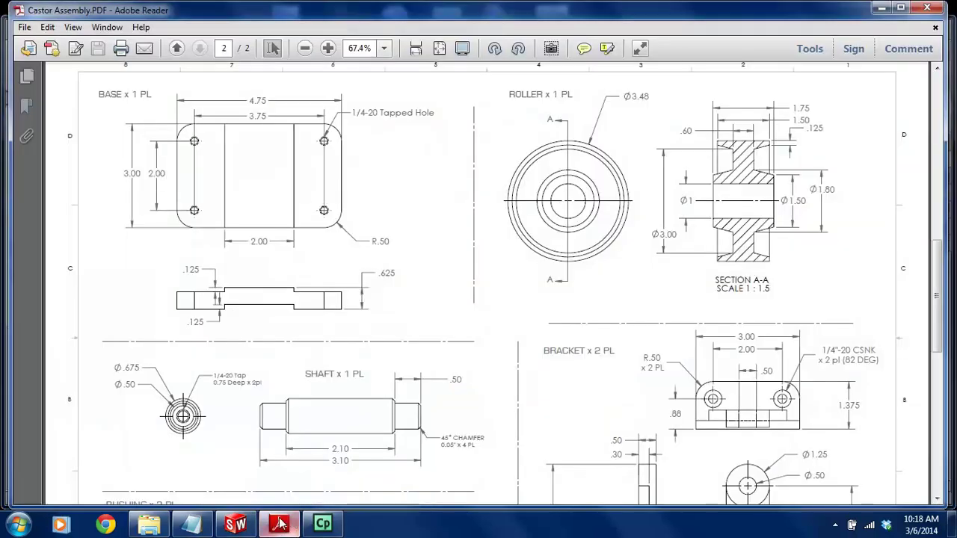
pyautogui.click(236, 523)
pyautogui.scroll(3, 536, 304)
pyautogui.scroll(-3, 538, 359)
pyautogui.scroll(-4, 453, 180)
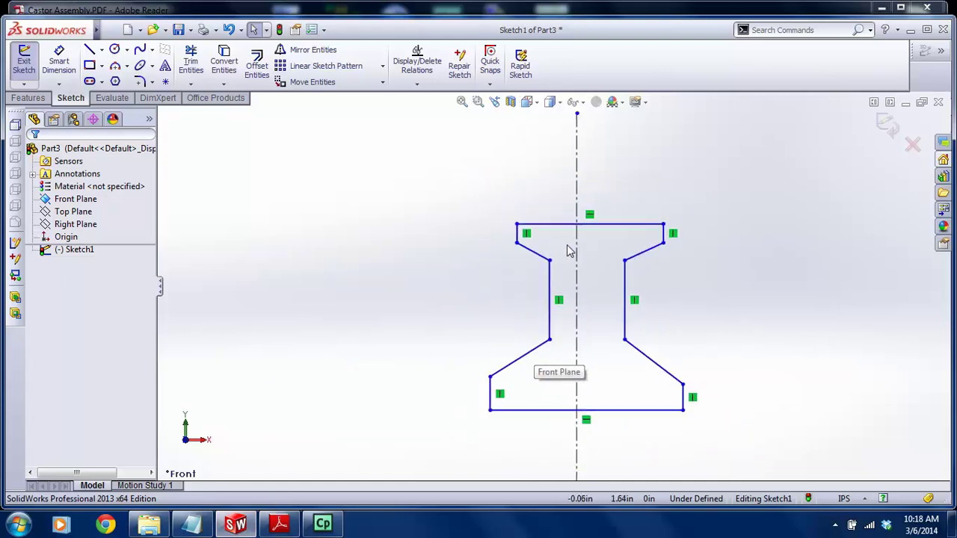
pyautogui.scroll(2, 568, 251)
# Make the rim's two short vertical edges and the hub's two vertical end edges symmetric about the vertical centerline
pyautogui.click(521, 252)
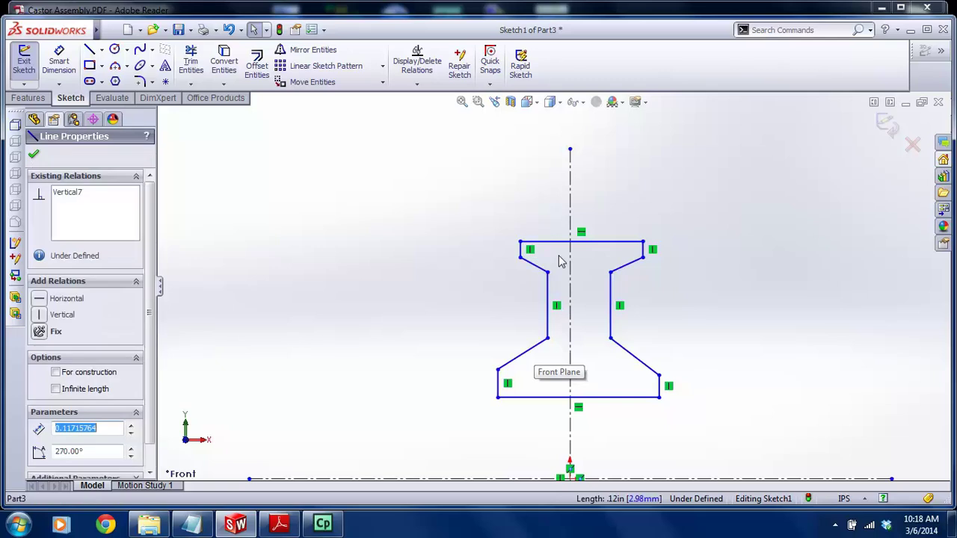
pyautogui.keyDown('ctrl'); pyautogui.click(641, 261); pyautogui.keyUp('ctrl')
pyautogui.keyDown('ctrl'); pyautogui.click(644, 252); pyautogui.keyUp('ctrl')
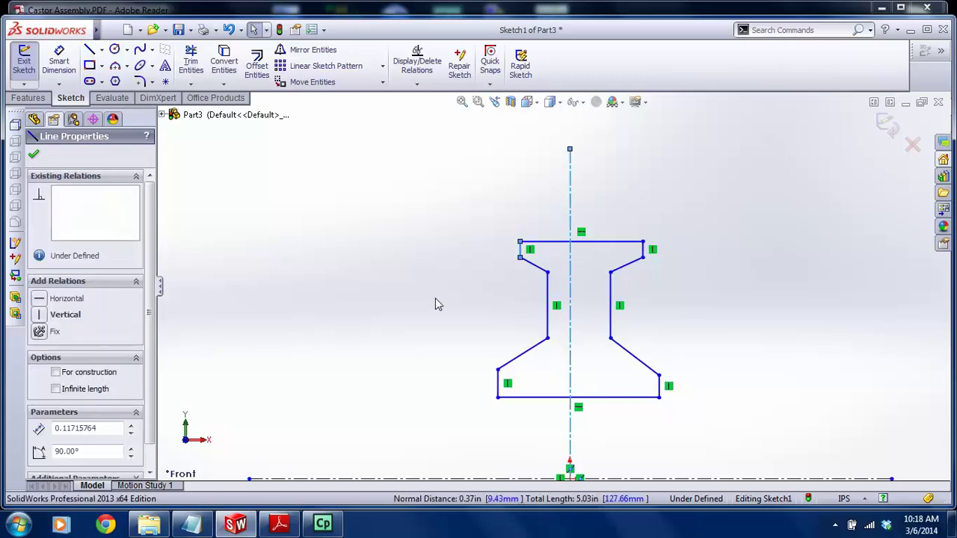
pyautogui.click(39, 464)
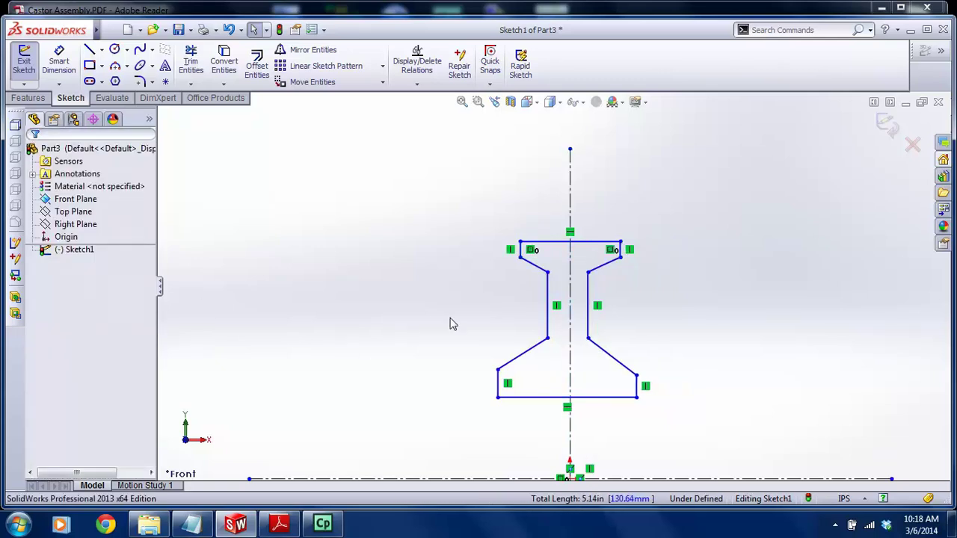
pyautogui.click(498, 393)
pyautogui.keyDown('ctrl'); pyautogui.click(571, 387); pyautogui.keyUp('ctrl')
pyautogui.keyDown('ctrl'); pyautogui.click(636, 385); pyautogui.keyUp('ctrl')
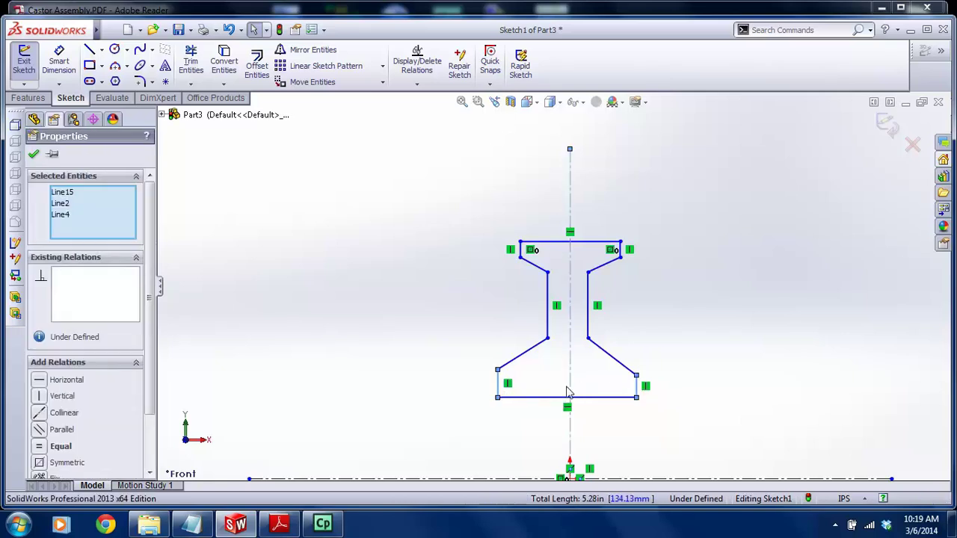
pyautogui.click(41, 462)
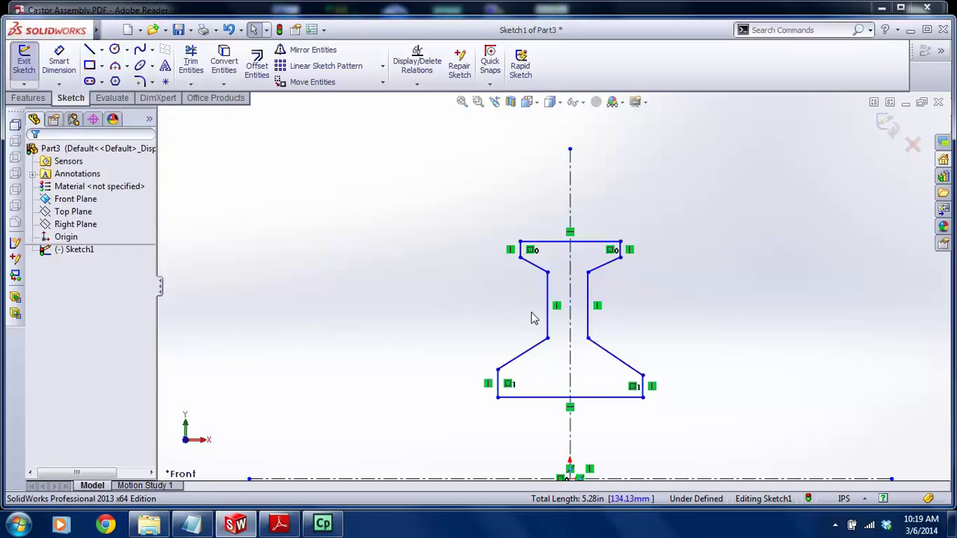
# Make the two vertical web edges symmetric about the vertical centerline
pyautogui.scroll(-2, 605, 320)
pyautogui.moveTo(598, 334); pyautogui.dragTo(479, 306)
pyautogui.click(67, 463)
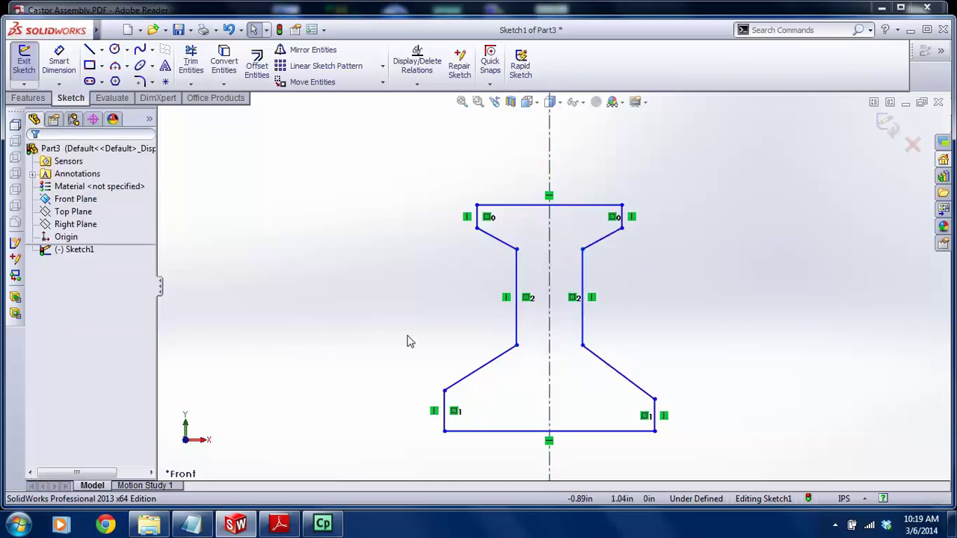
# Add horizontal relations between the rim's two lower corner points and between the web's two upper endpoints
pyautogui.click(477, 229)
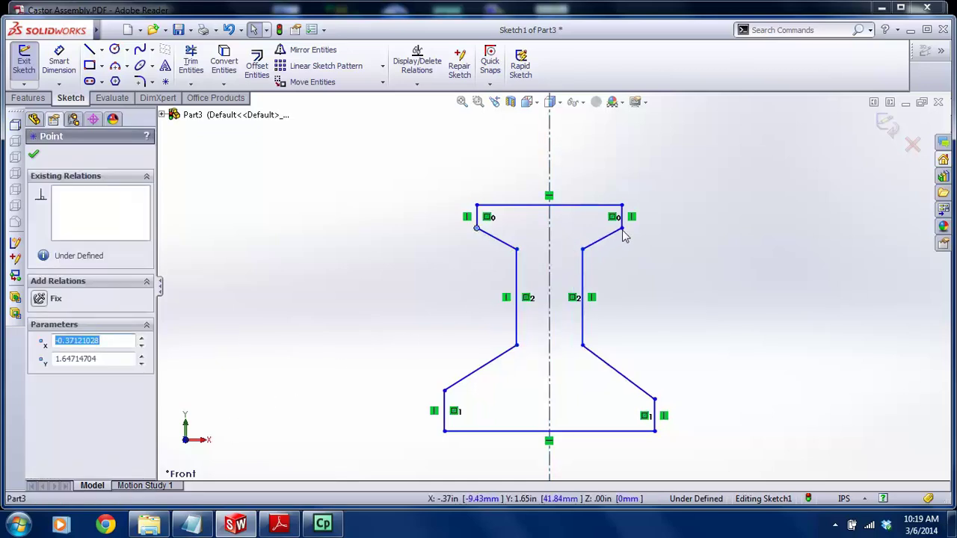
pyautogui.keyDown('ctrl'); pyautogui.click(621, 228); pyautogui.keyUp('ctrl')
pyautogui.click(47, 380)
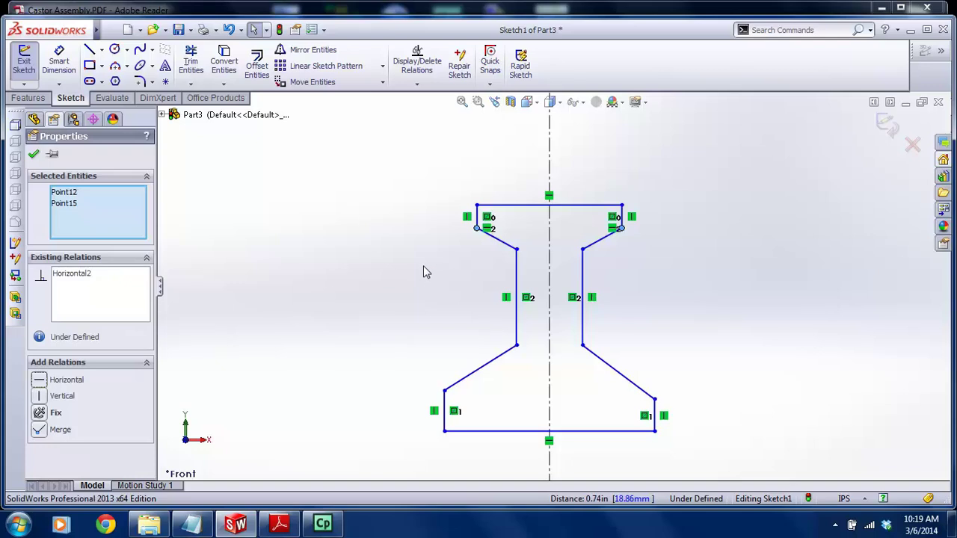
pyautogui.click(424, 271)
pyautogui.click(584, 250)
pyautogui.keyDown('ctrl'); pyautogui.click(517, 249); pyautogui.keyUp('ctrl')
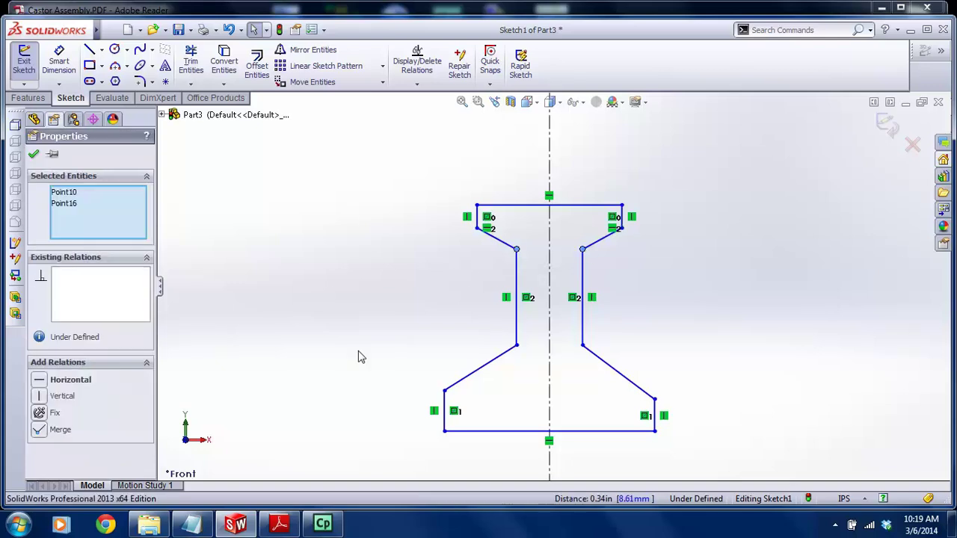
# Add horizontal relations between the web's two lower endpoints and between the upper corner points of the hub's end edges
pyautogui.click(516, 346)
pyautogui.keyDown('ctrl'); pyautogui.click(583, 346); pyautogui.keyUp('ctrl')
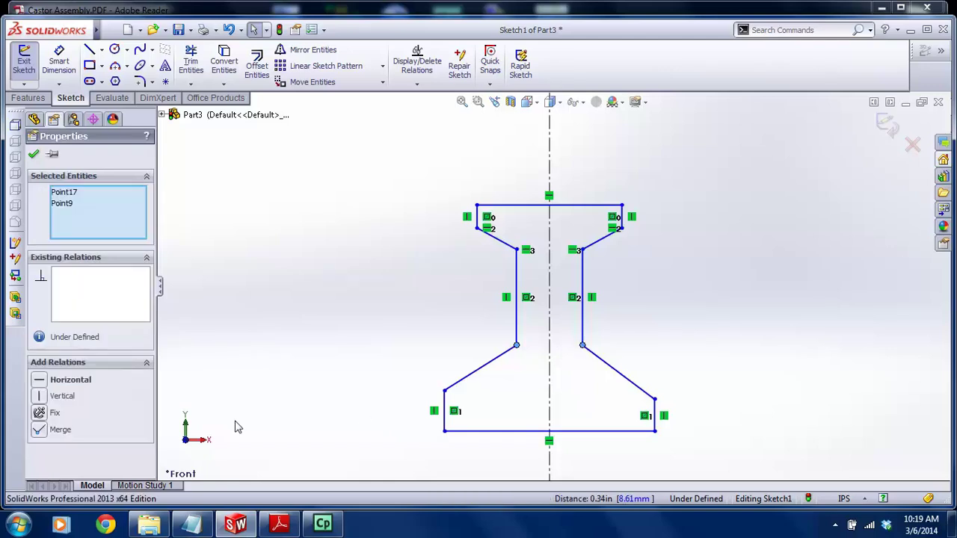
pyautogui.click(68, 380)
pyautogui.click(370, 460)
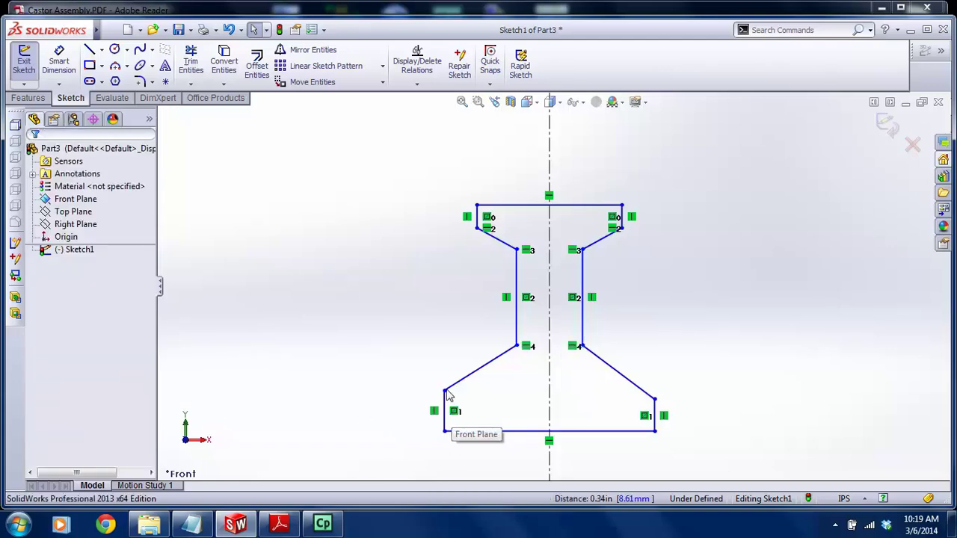
pyautogui.click(444, 390)
pyautogui.keyDown('ctrl'); pyautogui.click(655, 398); pyautogui.keyUp('ctrl')
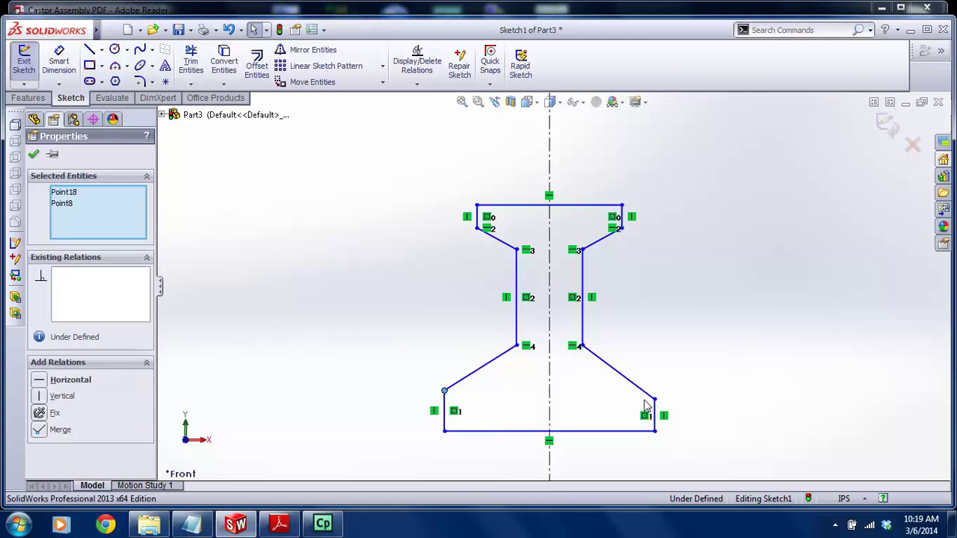
pyautogui.click(64, 379)
pyautogui.click(299, 316)
# Move the profile's corner points to adjust its proportions and compare it with the roller's section view in the PDF drawing
pyautogui.scroll(3, 299, 311)
pyautogui.scroll(3, 569, 344)
pyautogui.scroll(-3, 579, 345)
pyautogui.moveTo(568, 321); pyautogui.dragTo(567, 344)
pyautogui.moveTo(467, 298); pyautogui.dragTo(467, 317)
pyautogui.moveTo(509, 270); pyautogui.dragTo(509, 294)
pyautogui.scroll(2, 516, 299)
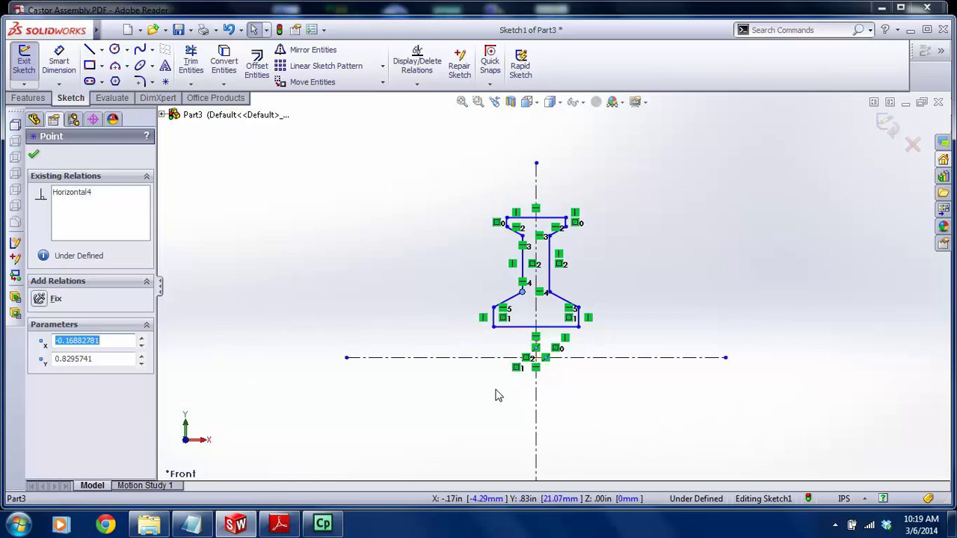
pyautogui.click(279, 523)
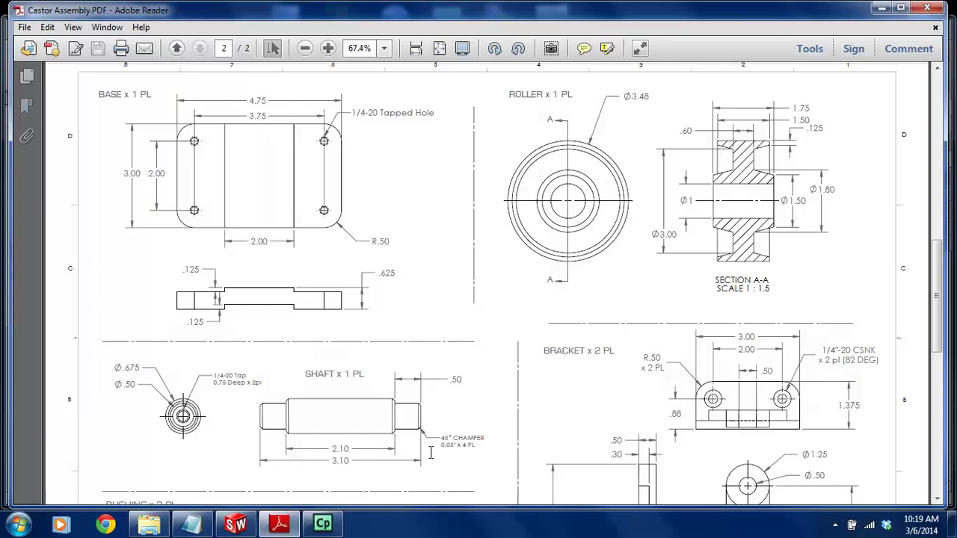
pyautogui.click(236, 523)
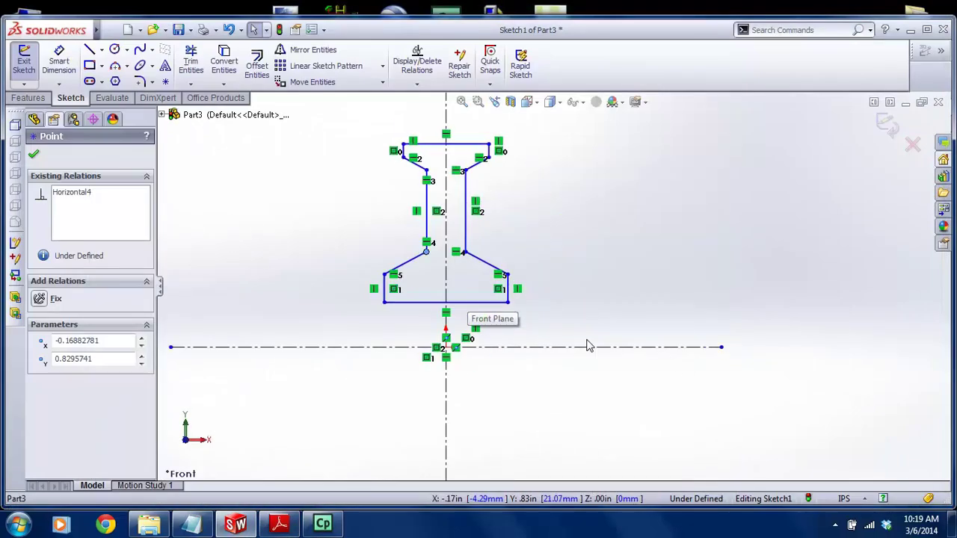
# Dimension the bore as a 1.00 in doubled distance between the profile's lowest horizontal edge and the horizontal centerline
pyautogui.click(59, 61)
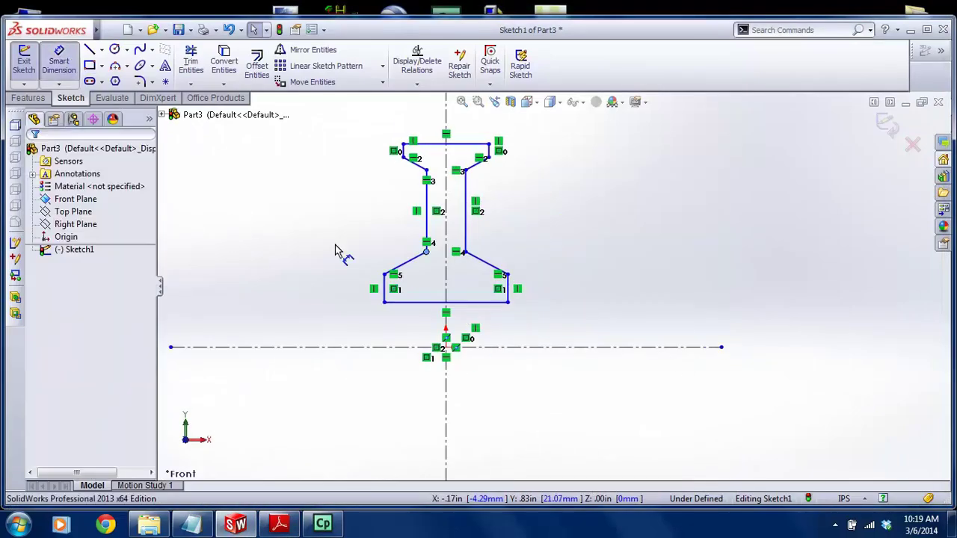
pyautogui.click(482, 303)
pyautogui.click(486, 347)
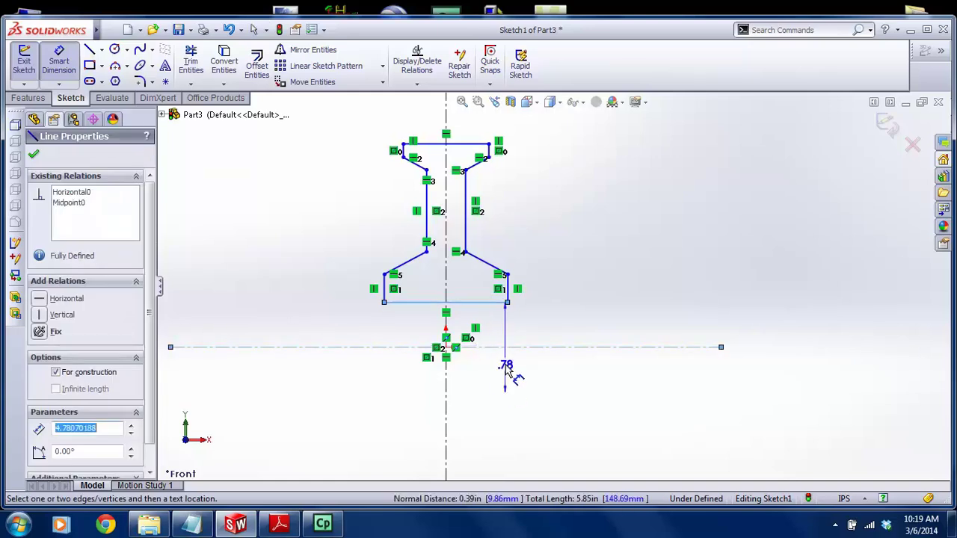
pyautogui.click(506, 372)
pyautogui.write('1')
pyautogui.press('Return')
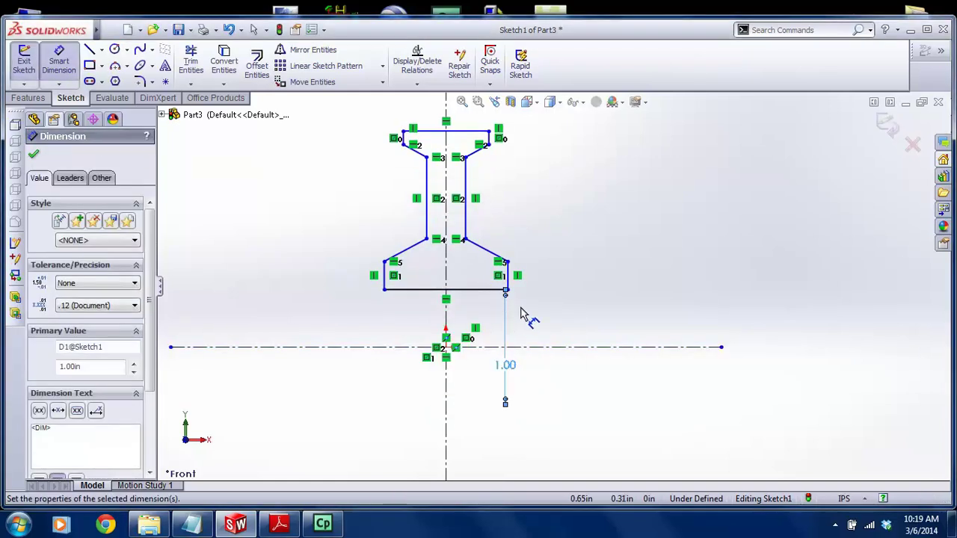
pyautogui.press('Escape')
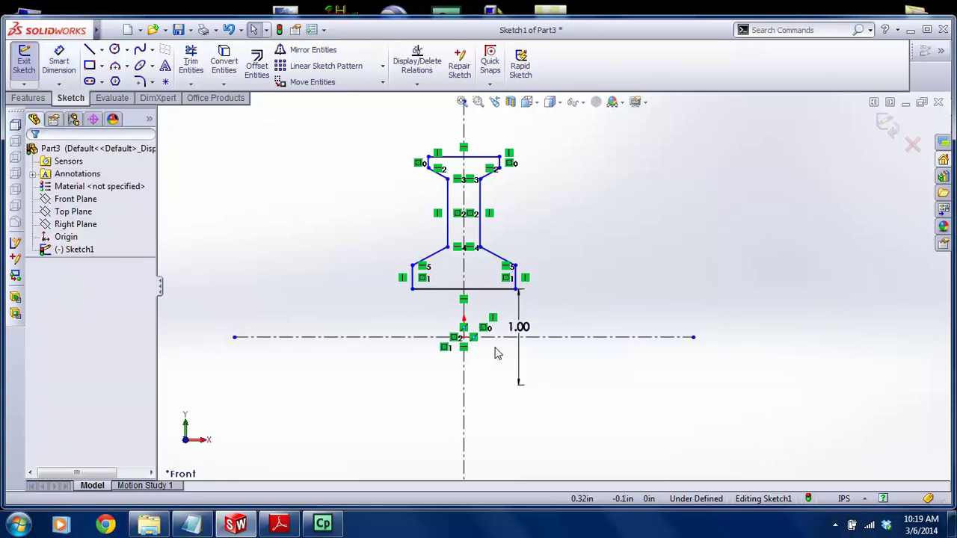
pyautogui.scroll(1, 495, 353)
# Check the roller's section view in the PDF drawing and dimension the hub's width between its two vertical end edges as 1.75 in
pyautogui.click(279, 524)
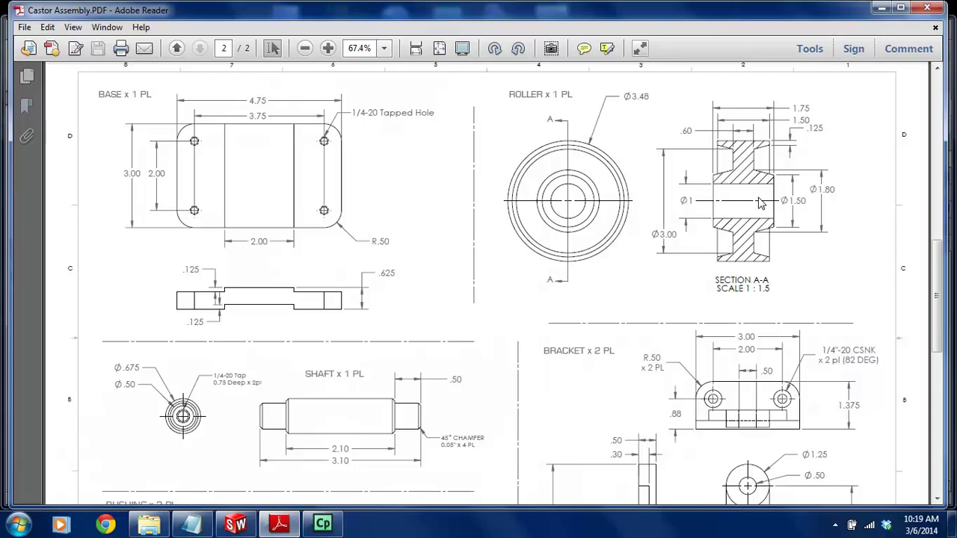
pyautogui.click(233, 523)
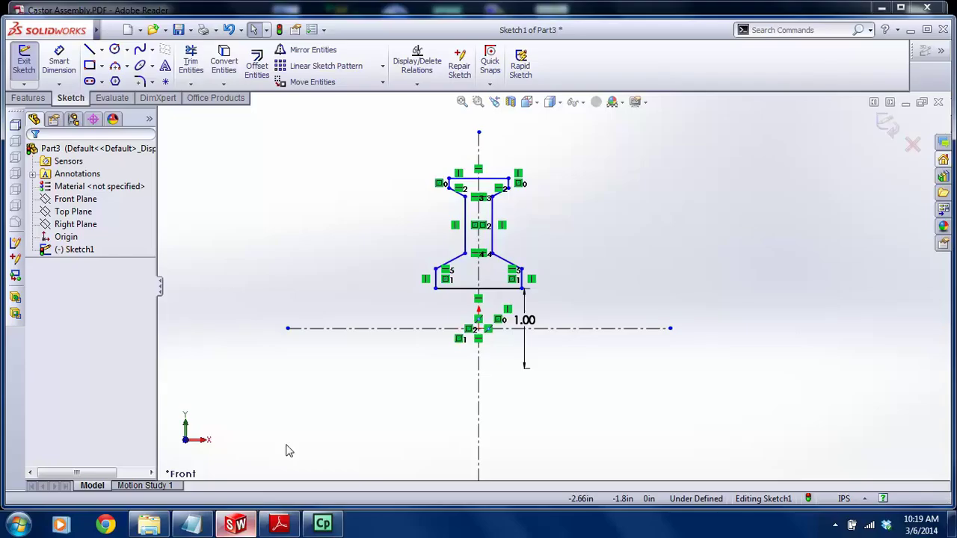
pyautogui.click(294, 522)
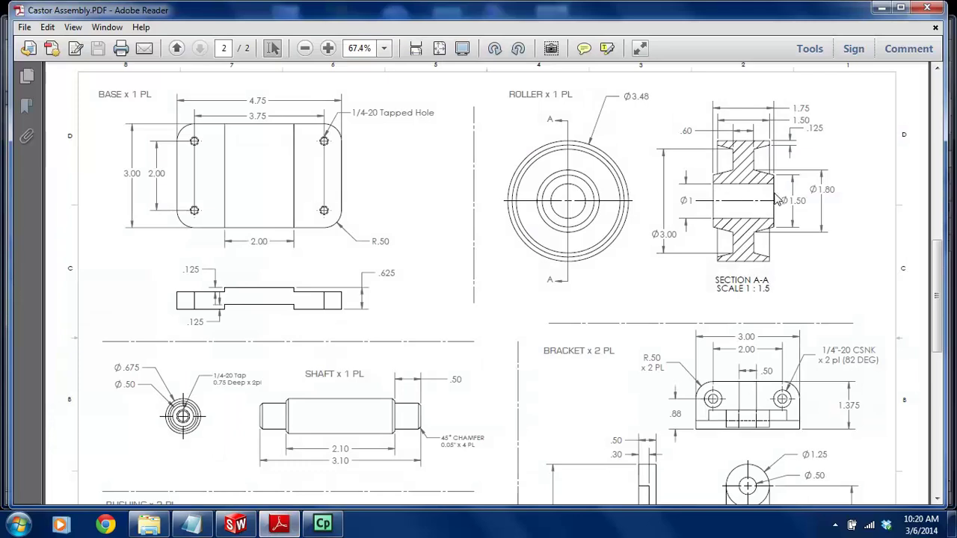
pyautogui.click(239, 523)
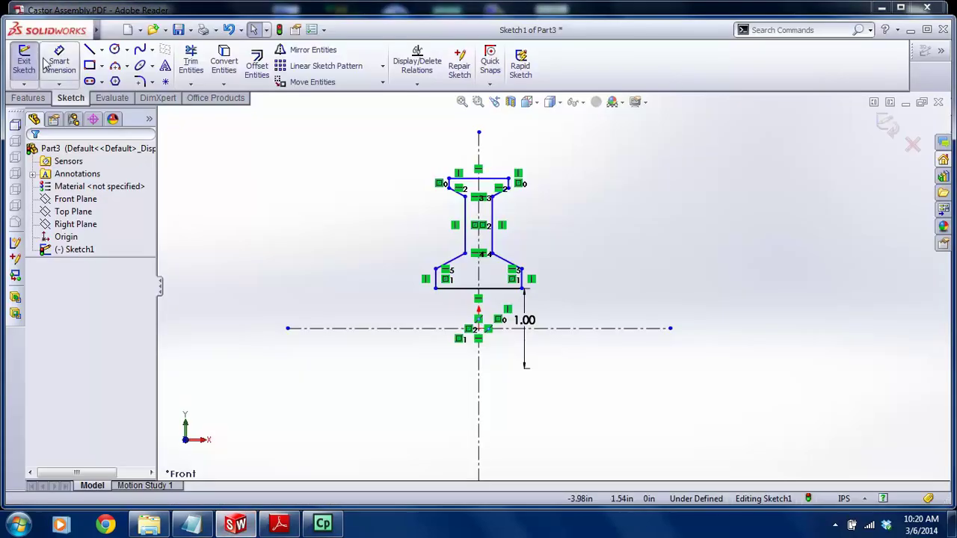
pyautogui.click(436, 283)
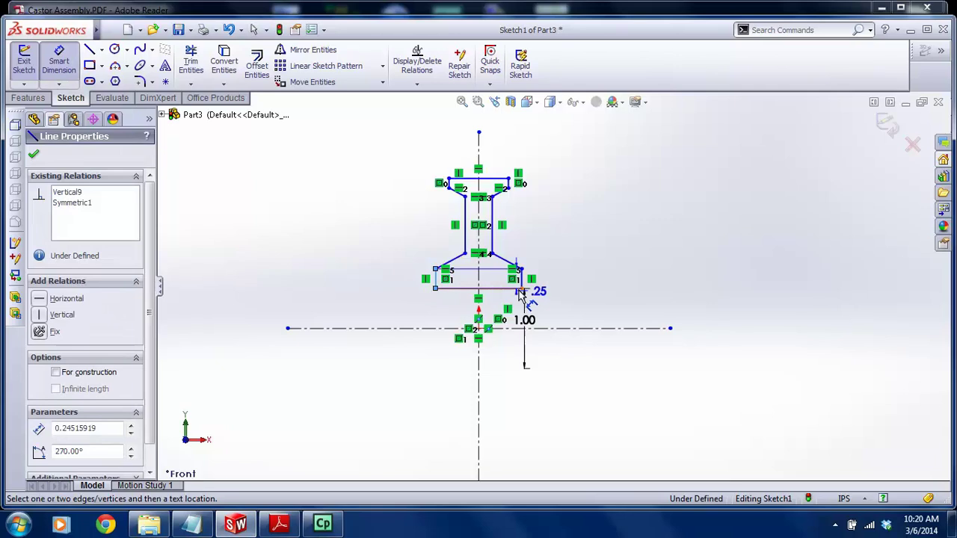
pyautogui.click(521, 278)
pyautogui.click(478, 118)
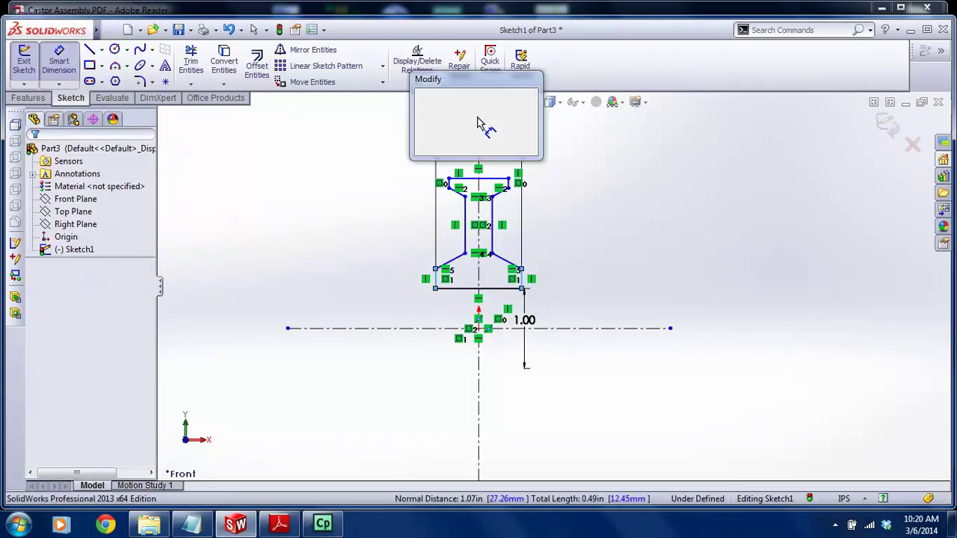
pyautogui.write('.75')
pyautogui.press('Return')
pyautogui.press('Return')
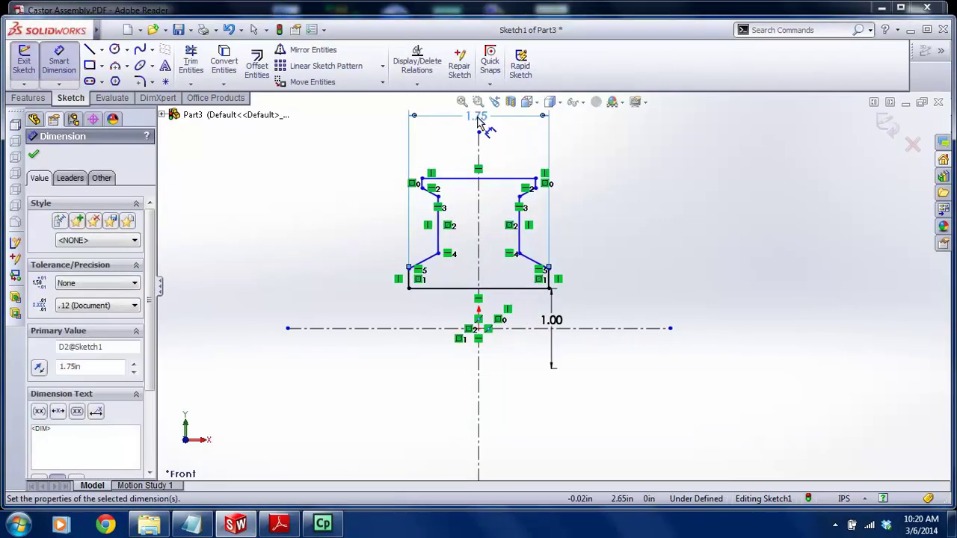
pyautogui.press('Escape')
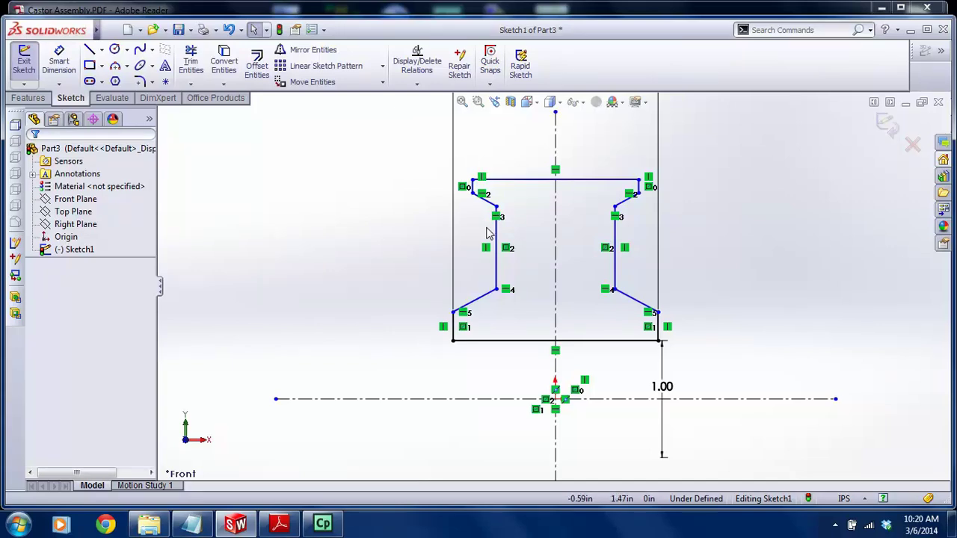
# Move the hub's 1.75 in width dimension farther above the profile
pyautogui.press('z')
pyautogui.press('z')
pyautogui.press('z')
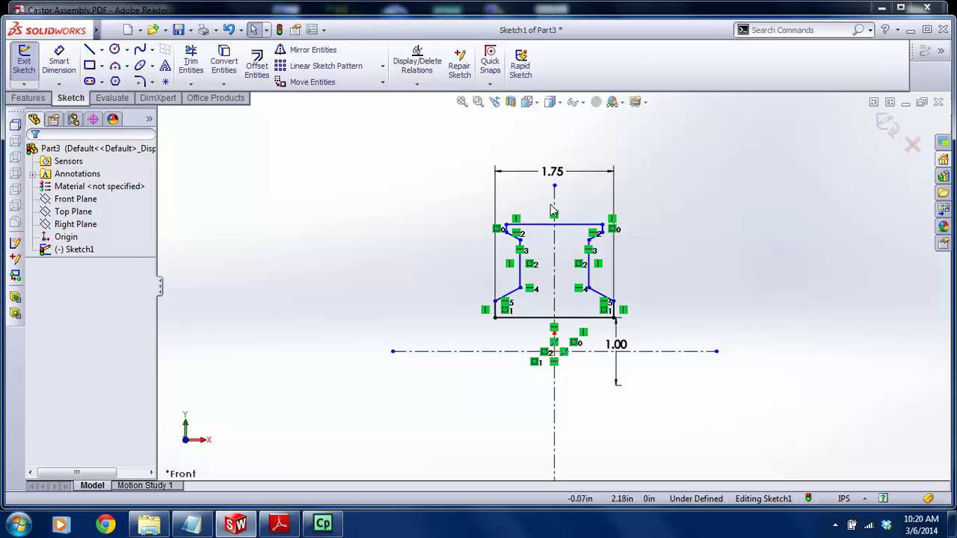
pyautogui.moveTo(551, 177); pyautogui.dragTo(551, 139)
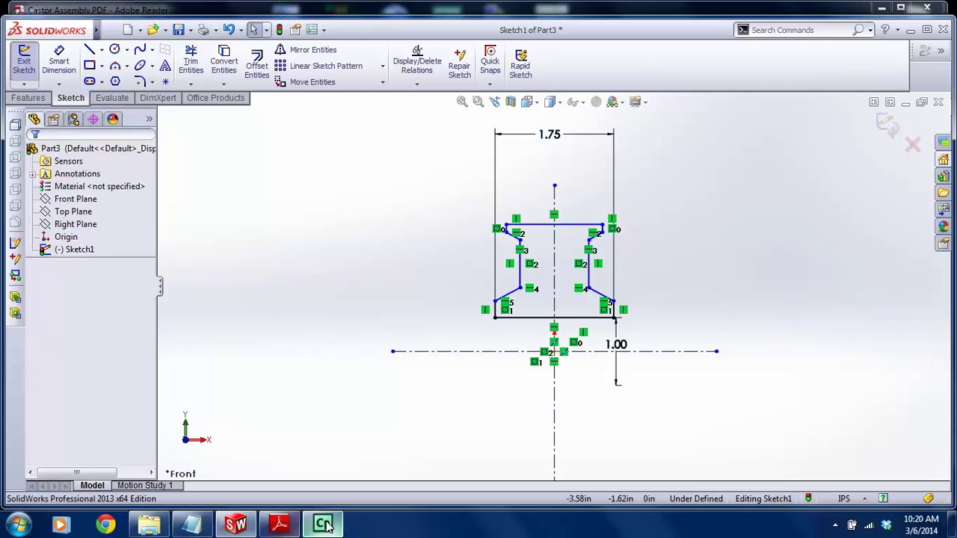
# Look up the rim's width in the PDF drawing and dimension the profile's uppermost edge as 1.50 in
pyautogui.click(275, 525)
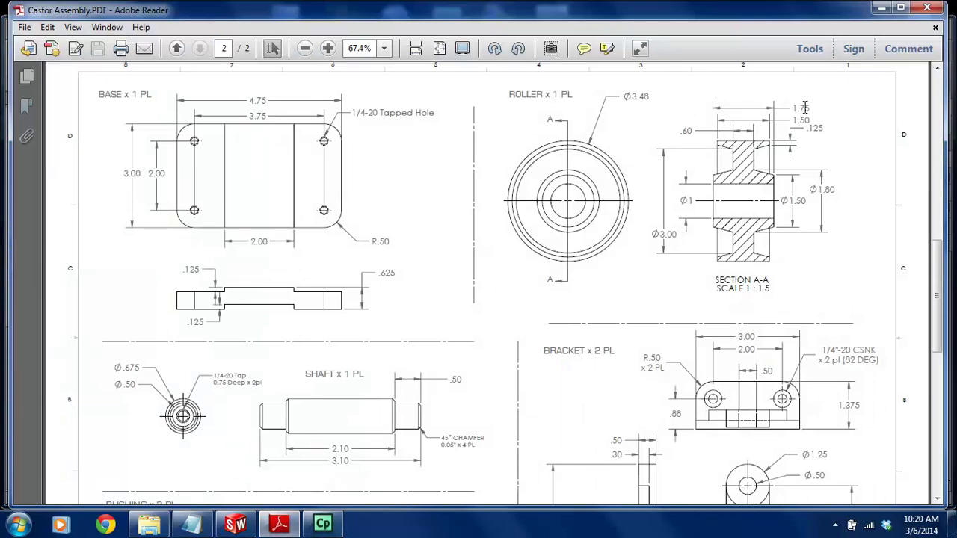
pyautogui.click(236, 525)
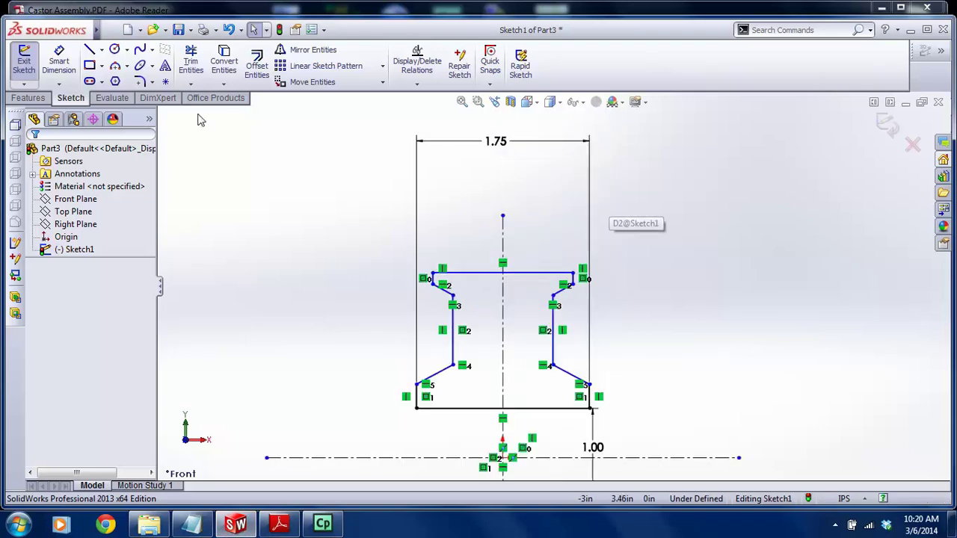
pyautogui.click(59, 61)
pyautogui.click(479, 278)
pyautogui.click(495, 180)
pyautogui.write('1.5')
pyautogui.press('Return')
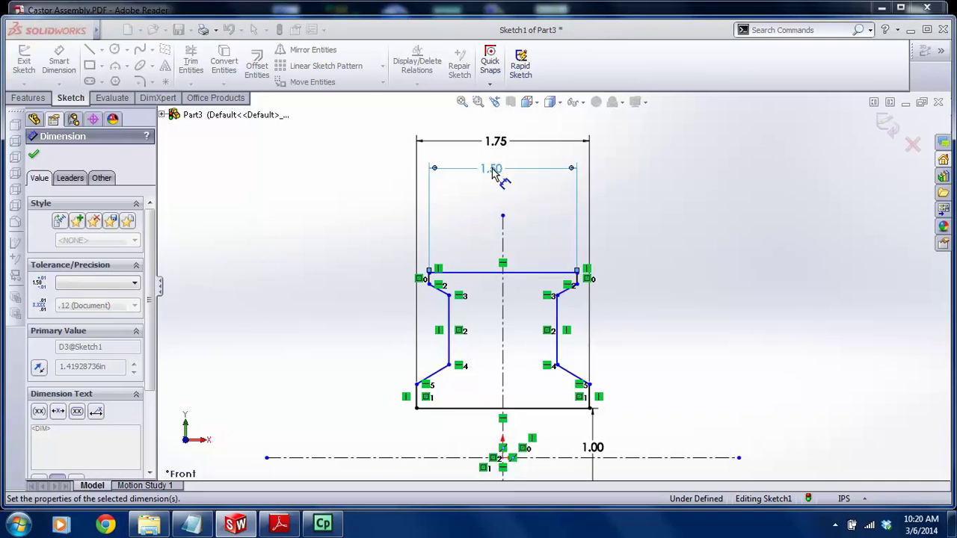
pyautogui.press('Escape')
pyautogui.press('z')
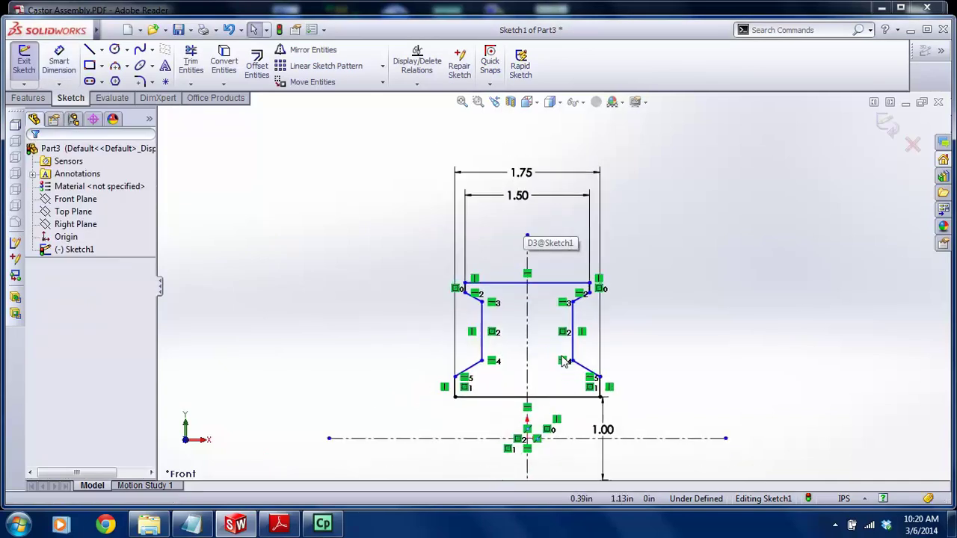
# Dimension the hub's outer end diameter as a 1.50 in doubled distance from the end edge's upper corner to the horizontal centerline
pyautogui.click(277, 525)
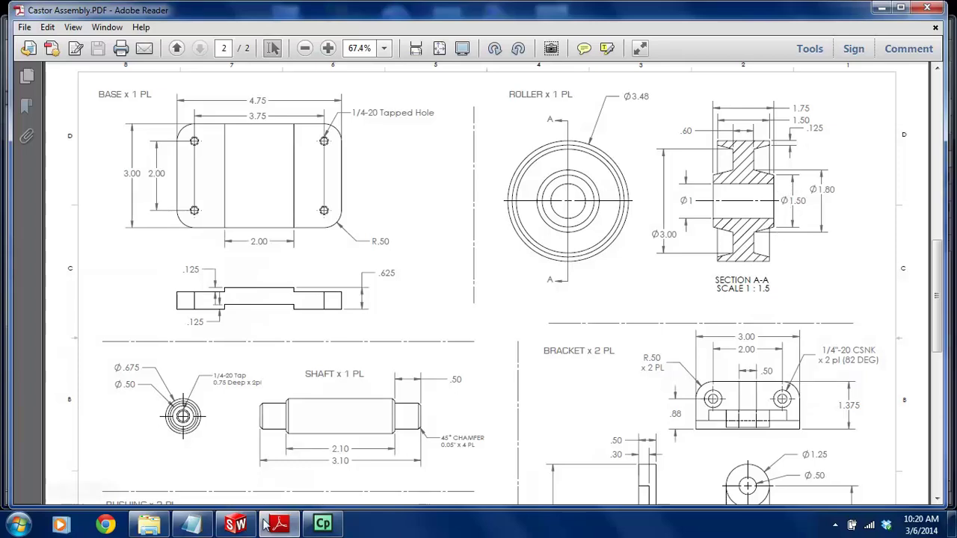
pyautogui.click(235, 523)
pyautogui.scroll(-2, 604, 435)
pyautogui.scroll(2, 595, 403)
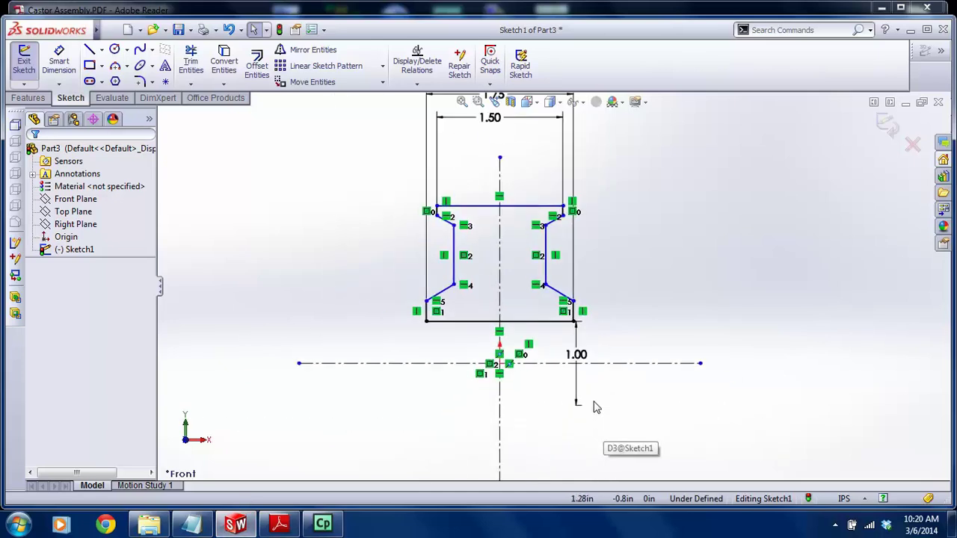
pyautogui.scroll(2, 596, 408)
pyautogui.click(59, 62)
pyautogui.scroll(-3, 578, 299)
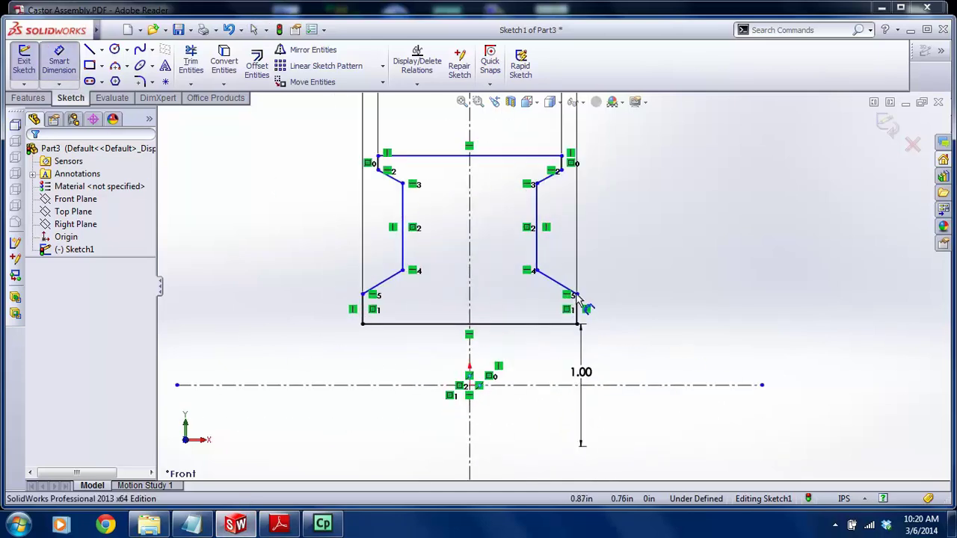
pyautogui.click(578, 299)
pyautogui.click(634, 385)
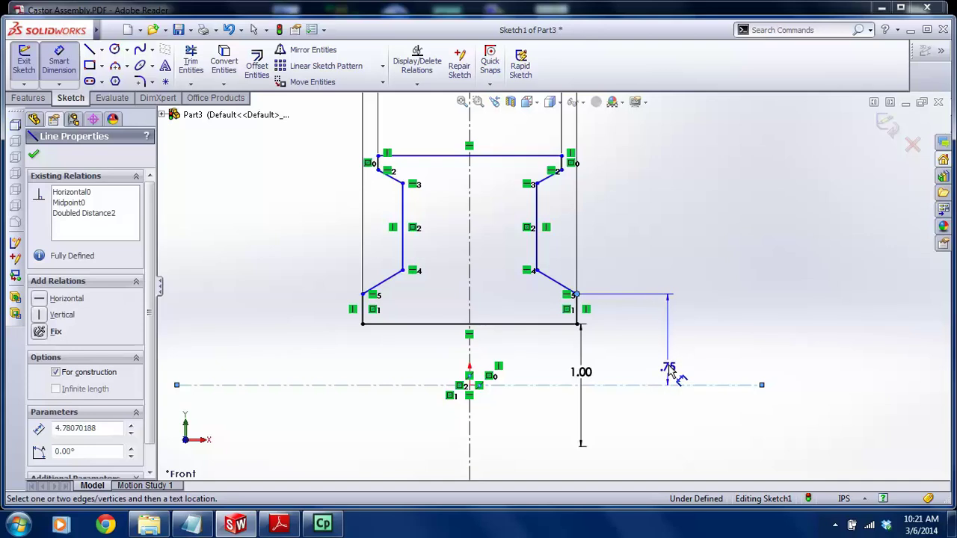
pyautogui.click(670, 413)
pyautogui.write('1.5')
pyautogui.press('Return')
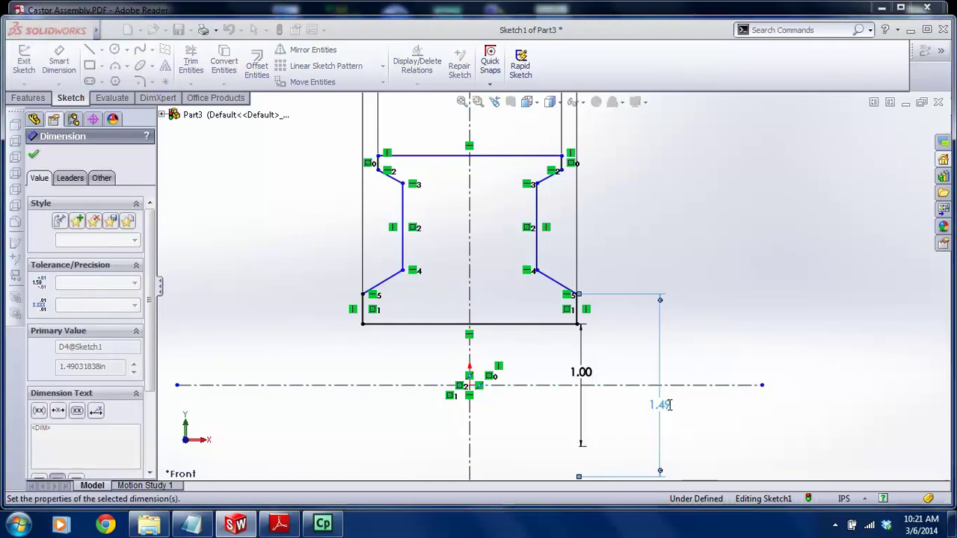
pyautogui.press('Escape')
pyautogui.scroll(3, 620, 335)
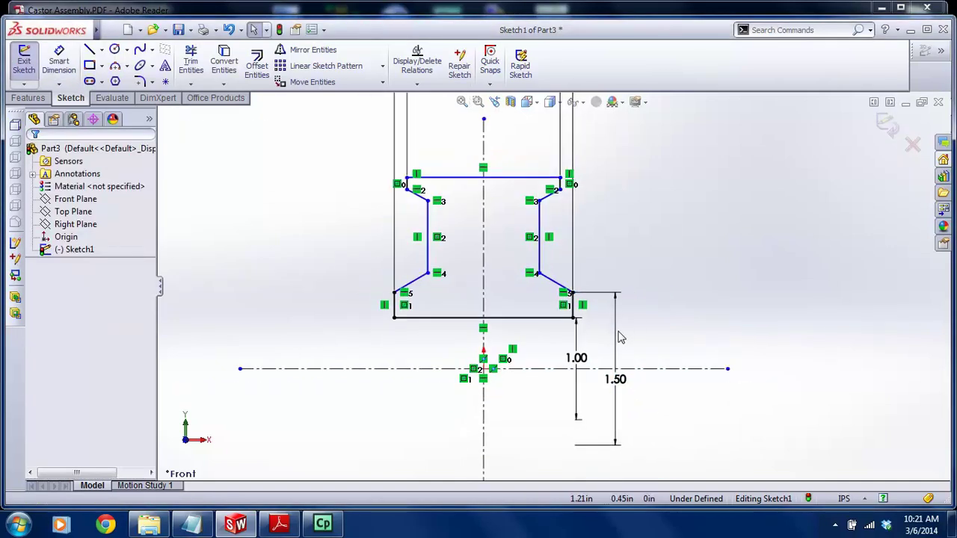
# Look up the web's thickness in the PDF drawing and dimension the distance between its two vertical edges as 0.60 in
pyautogui.click(281, 525)
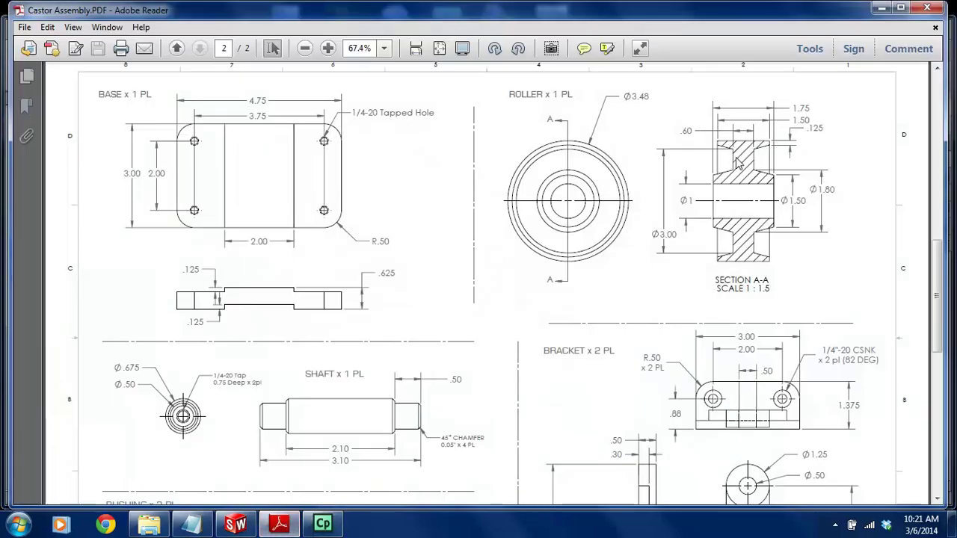
pyautogui.click(235, 525)
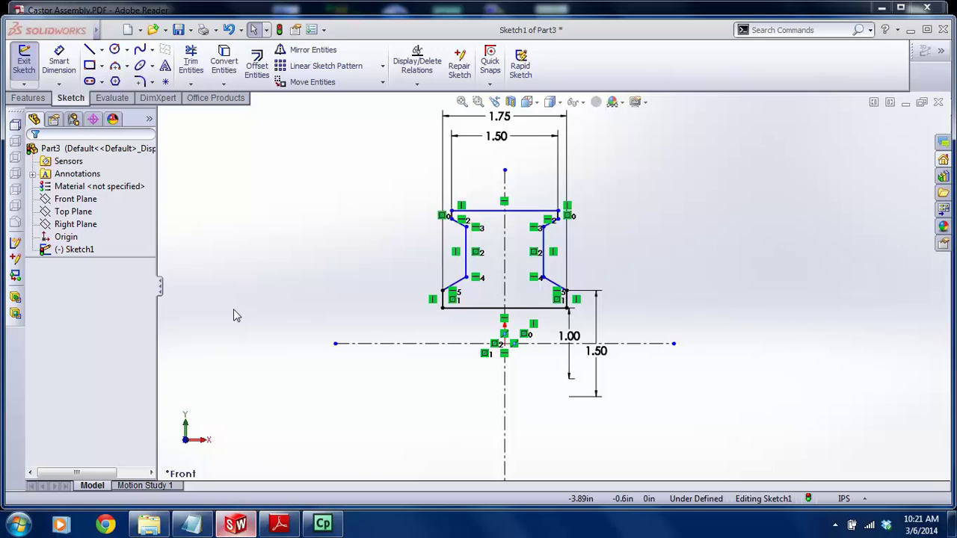
pyautogui.scroll(-3, 448, 209)
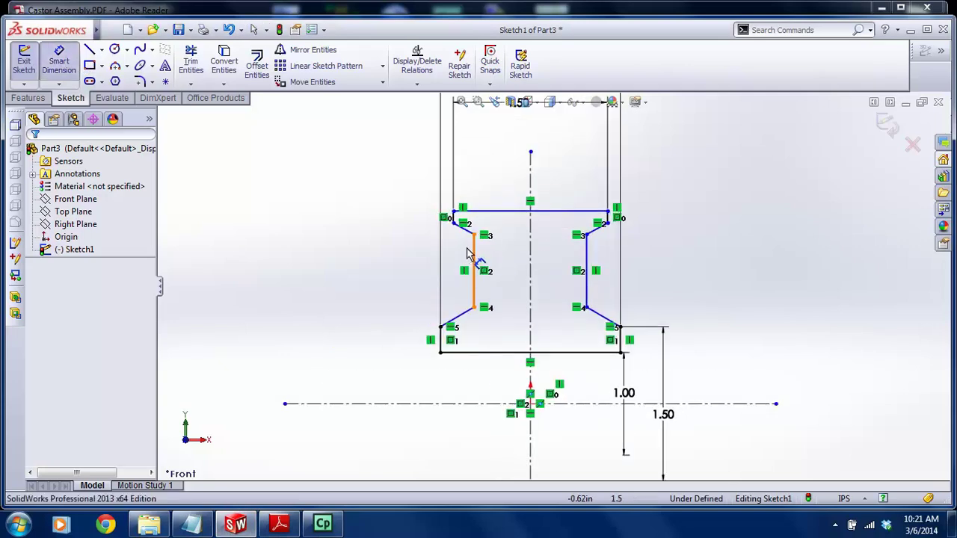
pyautogui.click(474, 269)
pyautogui.click(586, 258)
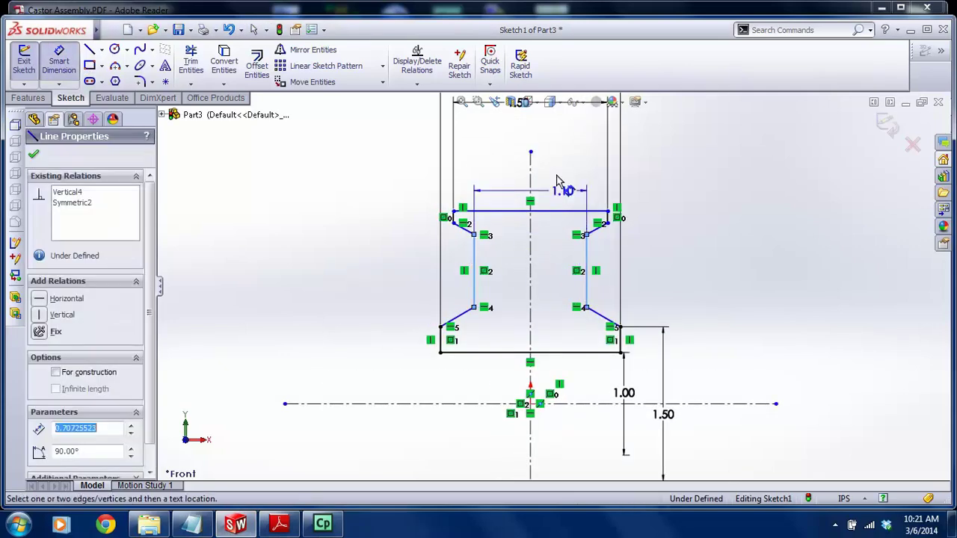
pyautogui.click(532, 138)
pyautogui.write('.6')
pyautogui.press('Return')
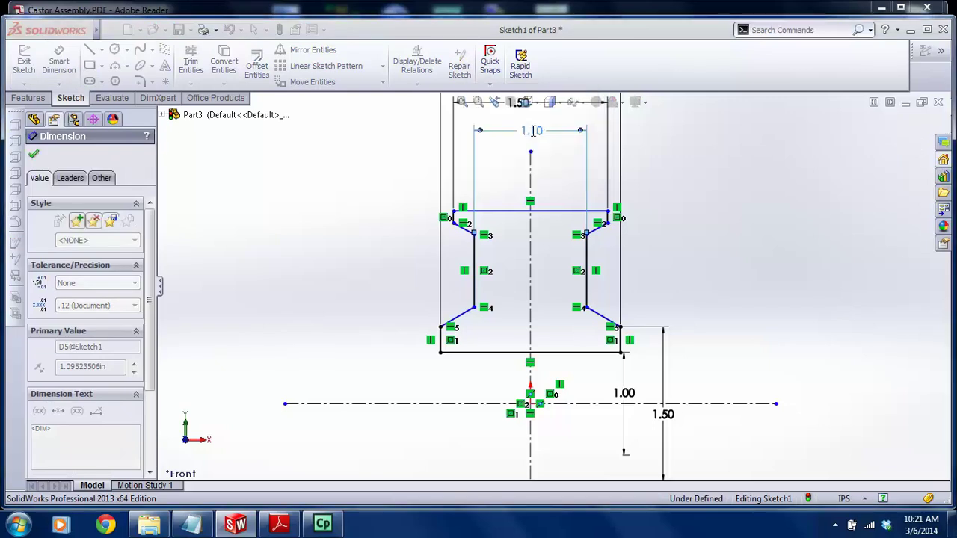
pyautogui.scroll(2, 598, 292)
pyautogui.press('Escape')
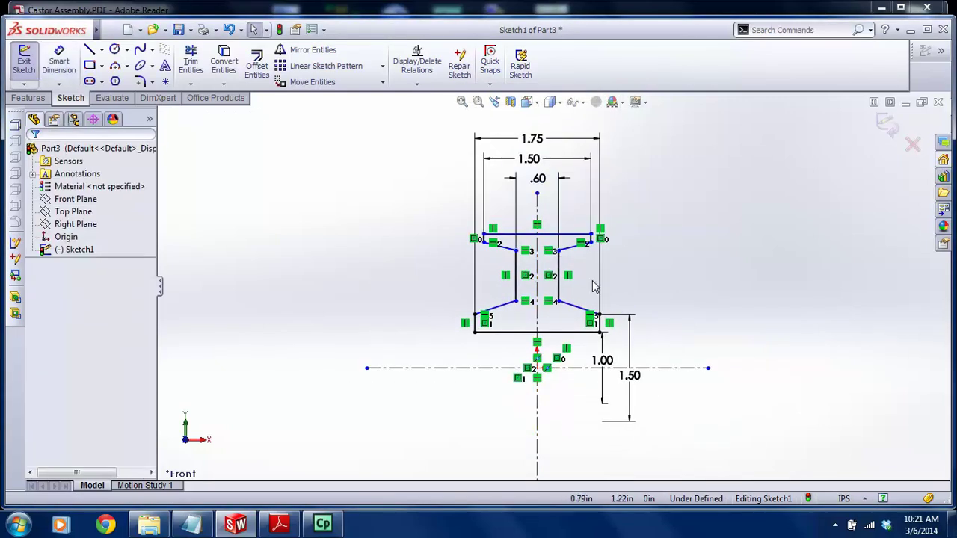
pyautogui.scroll(1, 602, 314)
pyautogui.moveTo(510, 145); pyautogui.dragTo(515, 143)
pyautogui.click(423, 432)
# Look up the hub's larger diameter in the PDF drawing and dimension the web's lower corner as a 1.80 in doubled distance about the horizontal centerline
pyautogui.click(277, 524)
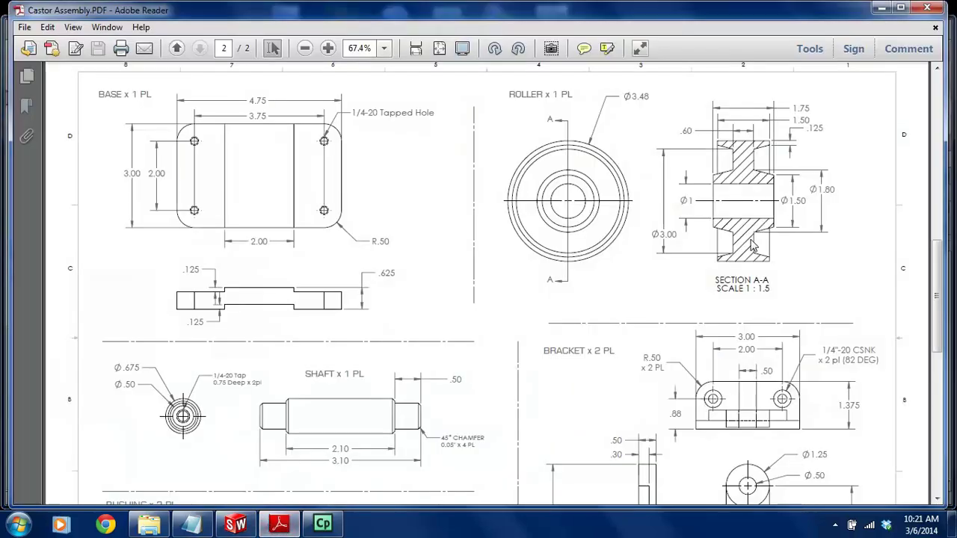
pyautogui.click(236, 524)
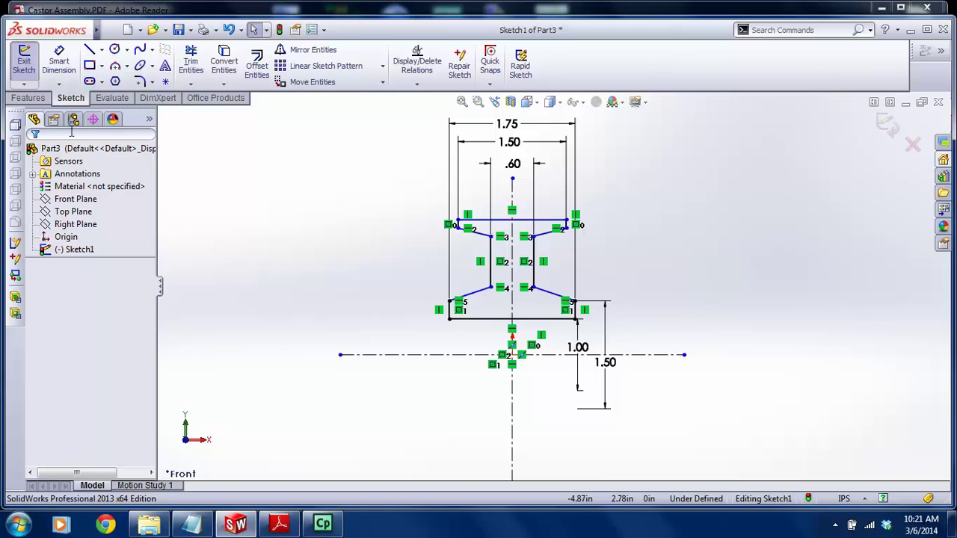
pyautogui.click(60, 63)
pyautogui.click(533, 290)
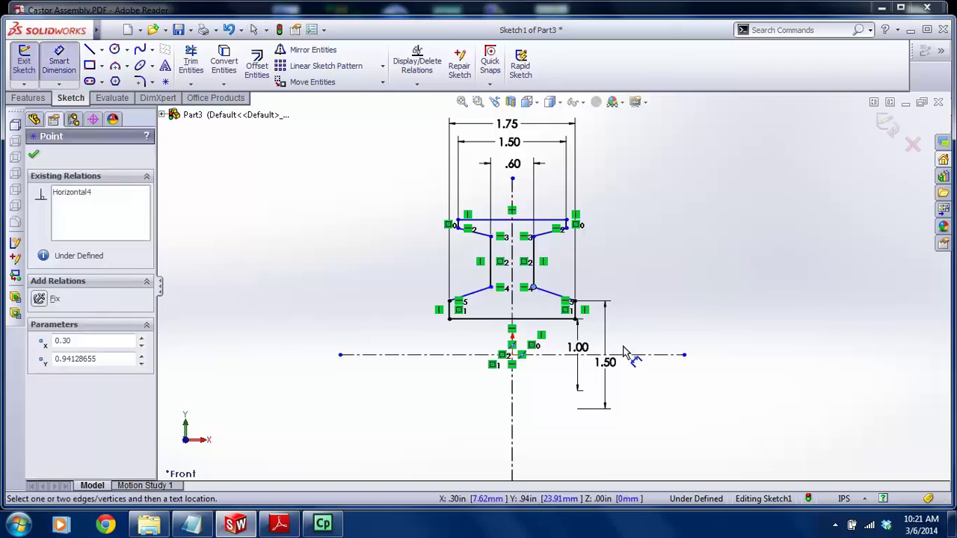
pyautogui.click(629, 356)
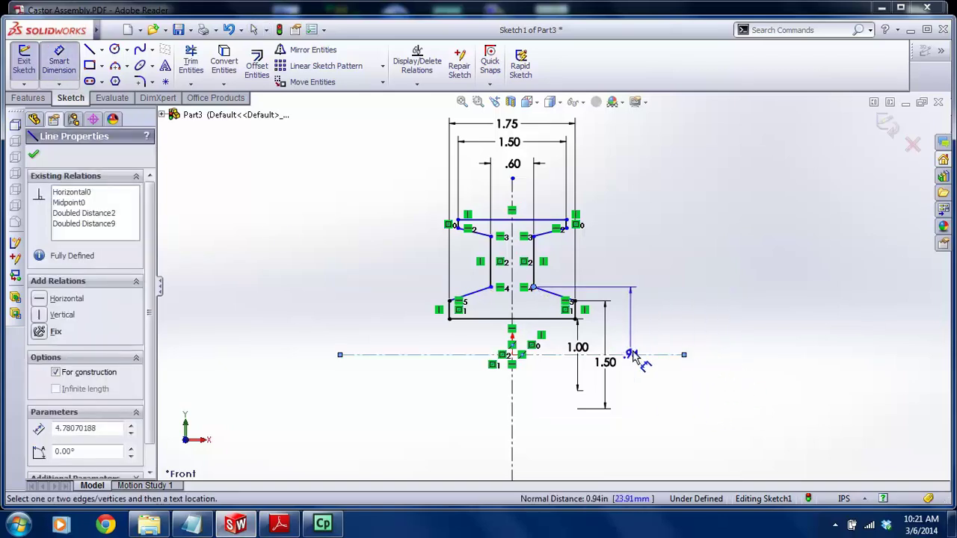
pyautogui.click(641, 379)
pyautogui.write('1.8')
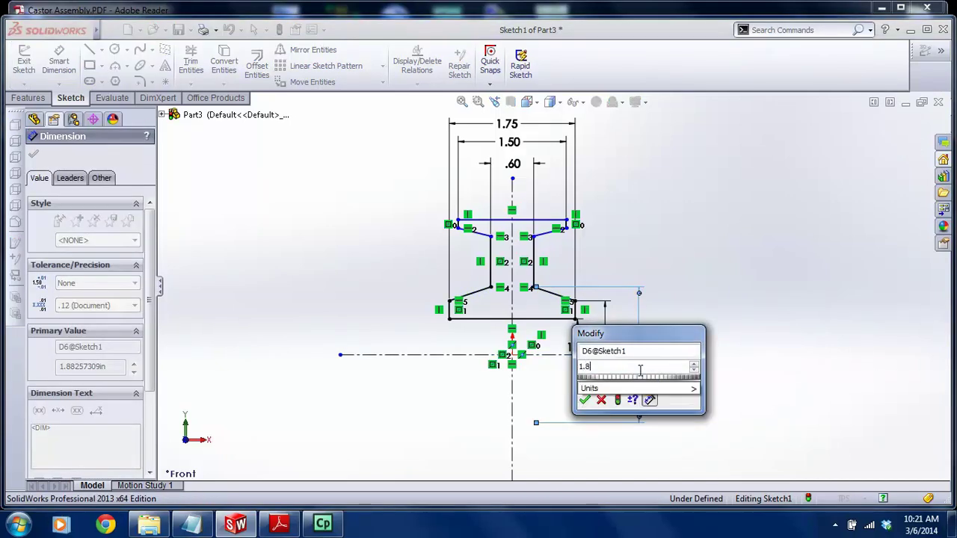
pyautogui.press('Return')
# Look up the roller's outer diameter in the PDF drawing and dimension the uppermost edge as a 3.48 in doubled distance about the horizontal centerline
pyautogui.scroll(1, 562, 305)
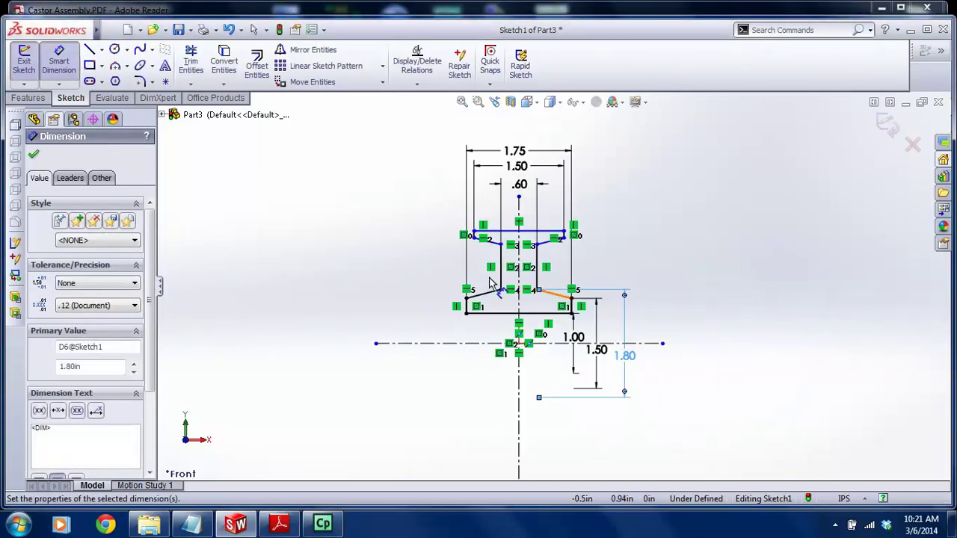
pyautogui.scroll(-2, 486, 254)
pyautogui.scroll(-2, 474, 397)
pyautogui.scroll(3, 486, 427)
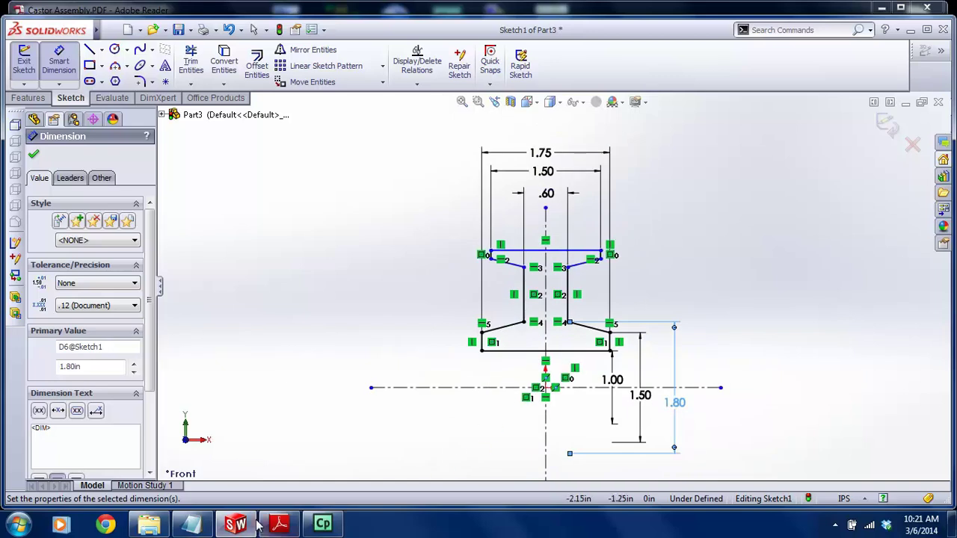
pyautogui.click(279, 524)
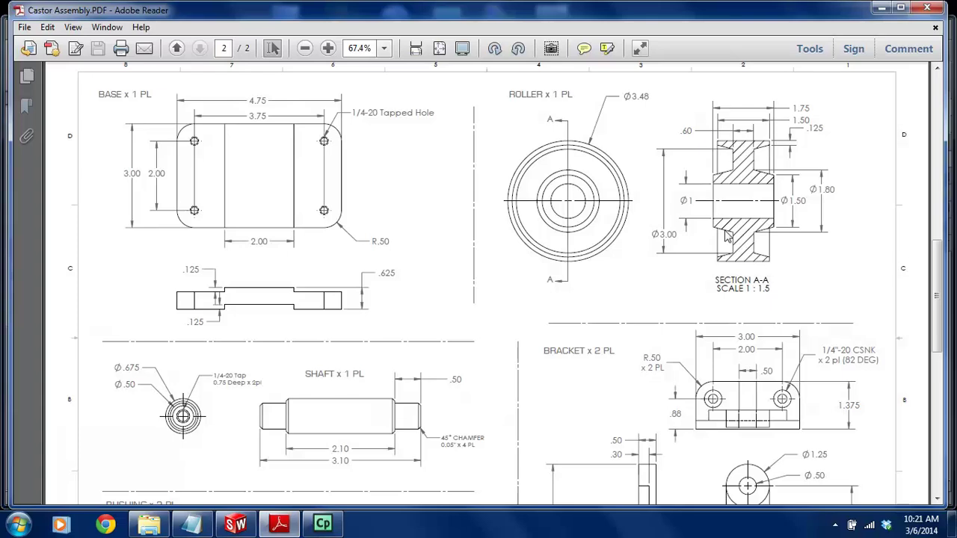
pyautogui.click(235, 524)
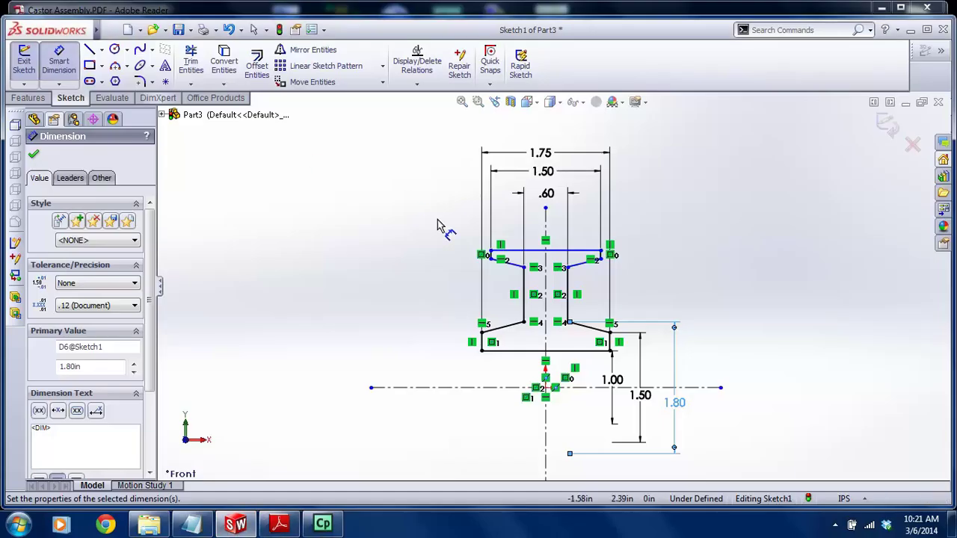
pyautogui.click(535, 254)
pyautogui.click(695, 387)
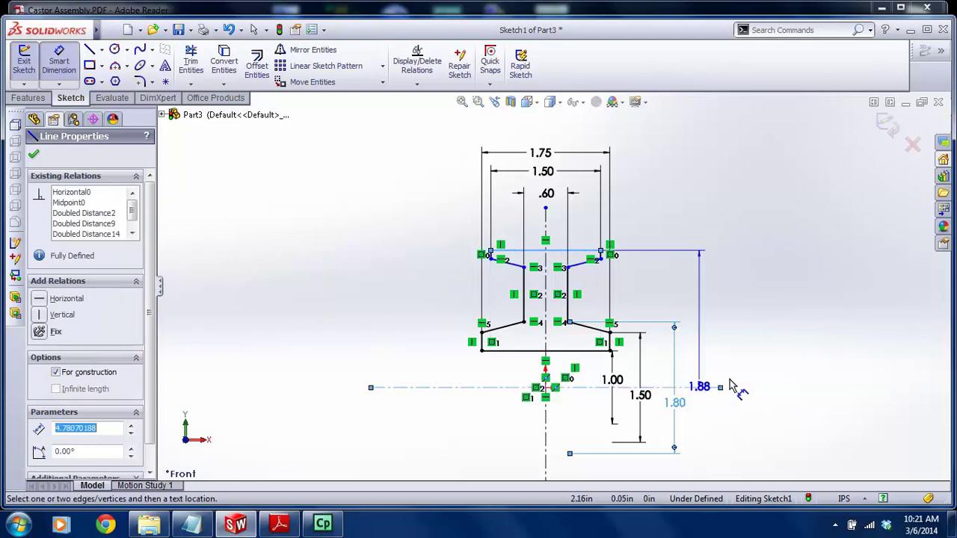
pyautogui.click(798, 412)
pyautogui.write('3.4')
pyautogui.press('Return')
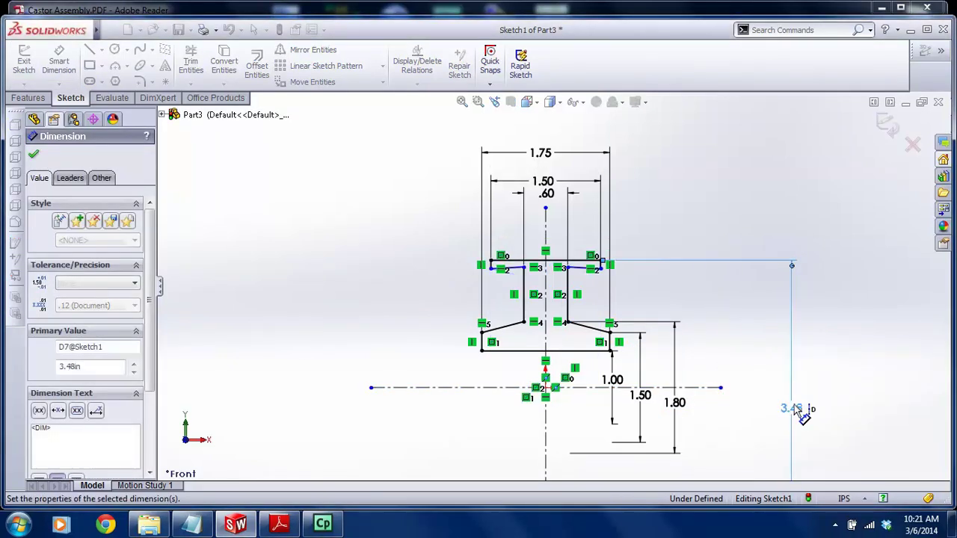
pyautogui.press('Escape')
# Lower the web's upper corner to slope the rim's underside toward the web, and move the 3.48 in dimension slightly farther from the profile
pyautogui.scroll(-3, 557, 267)
pyautogui.scroll(-2, 559, 267)
pyautogui.moveTo(498, 212); pyautogui.dragTo(498, 246)
pyautogui.scroll(8, 563, 248)
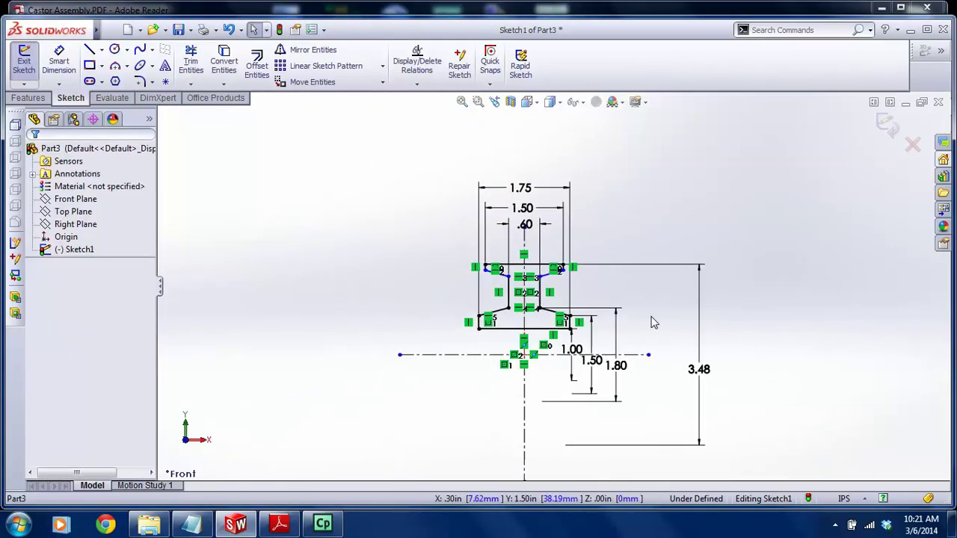
pyautogui.scroll(-1, 729, 363)
pyautogui.click(704, 357)
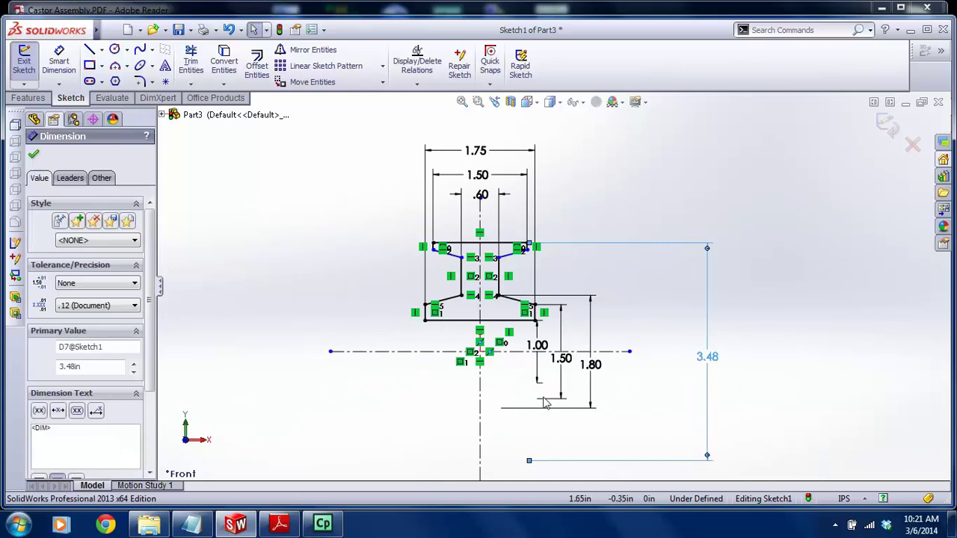
# Check the roller section in the Castor Assembly PDF and dimension the web's upper corner across the horizontal centerline as a 3 in diameter
pyautogui.click(279, 523)
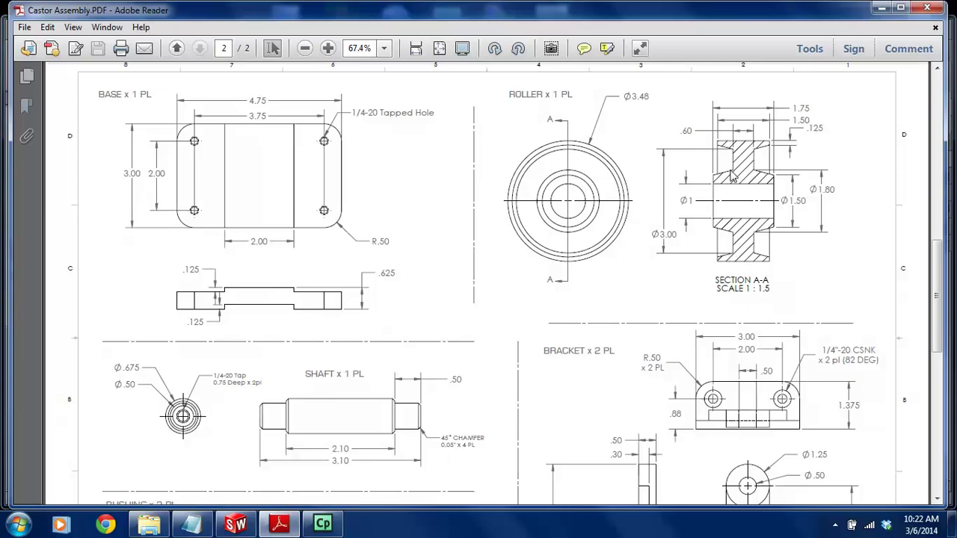
pyautogui.click(236, 524)
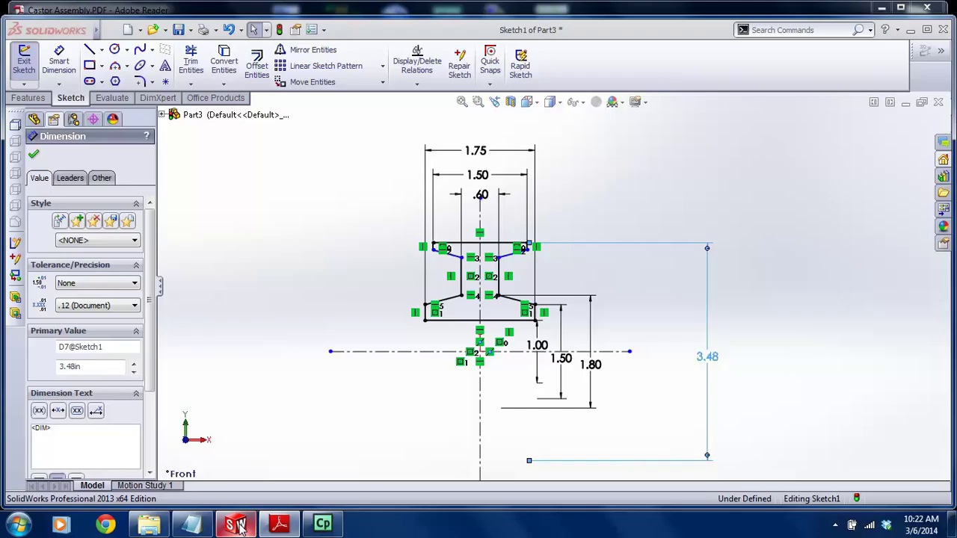
pyautogui.click(285, 527)
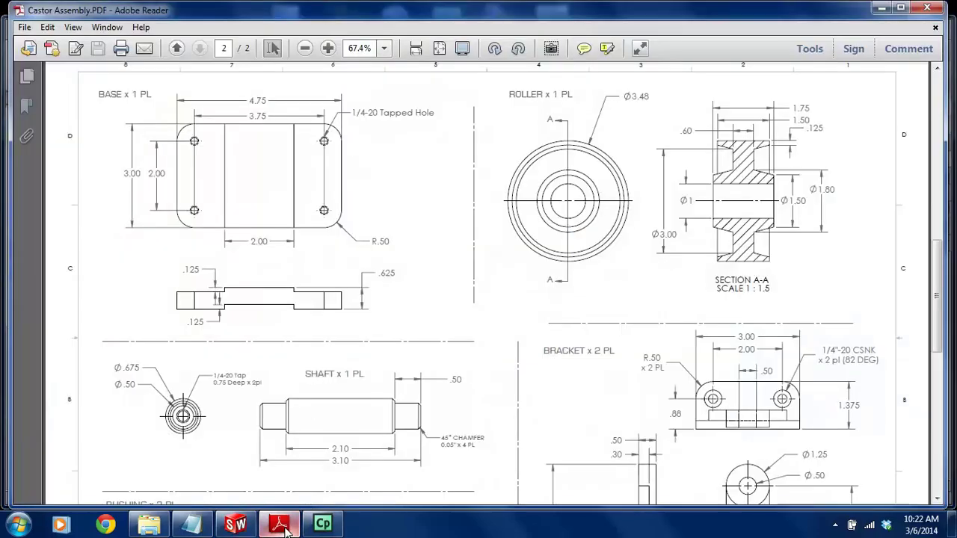
pyautogui.click(235, 524)
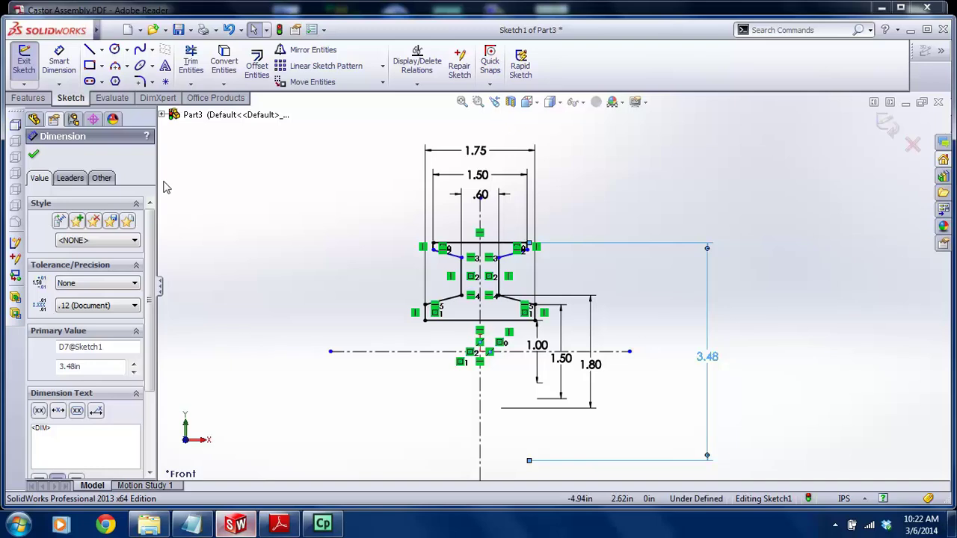
pyautogui.click(498, 260)
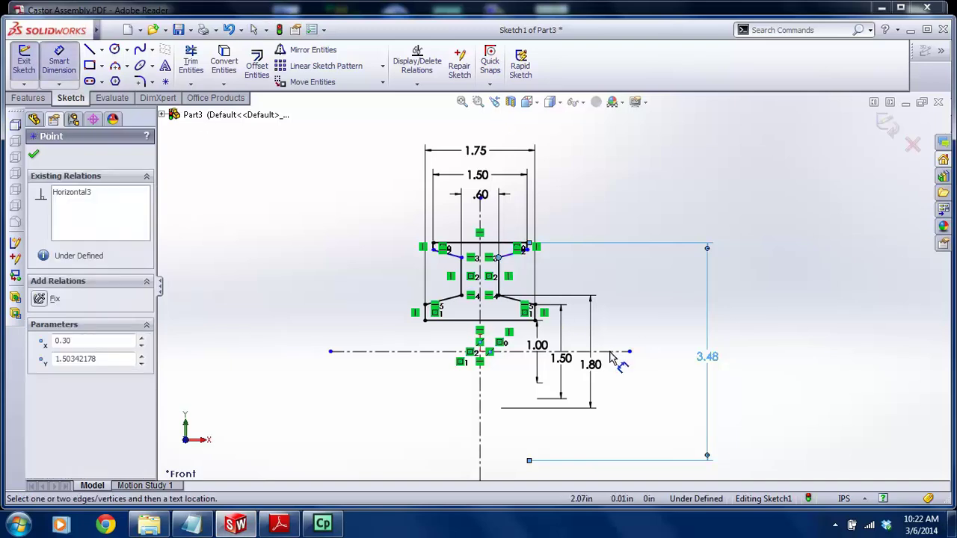
pyautogui.click(610, 353)
pyautogui.click(677, 367)
pyautogui.write('3')
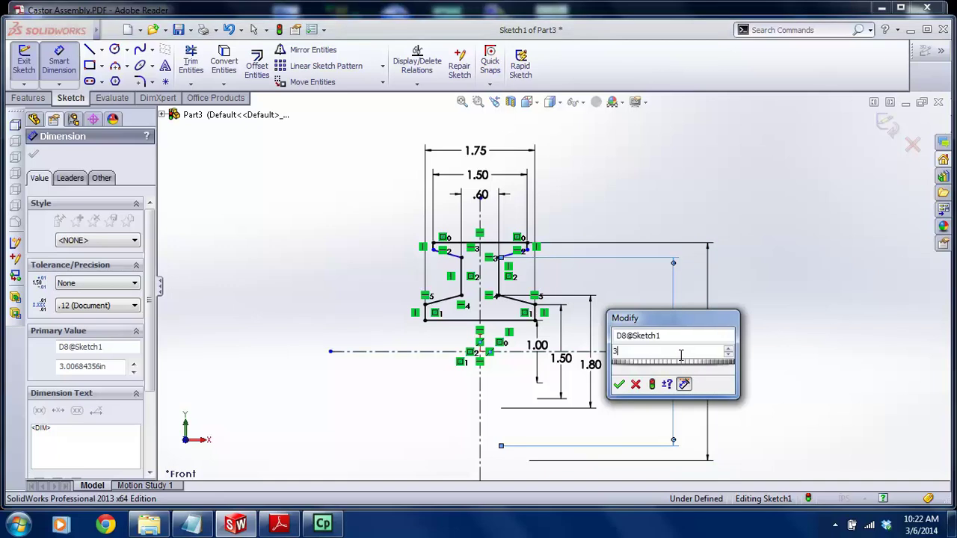
pyautogui.press('Return')
# Check the rim edge thickness in the PDF and dimension the short vertical edge at the rim's right end to .125 in
pyautogui.scroll(-2, 697, 360)
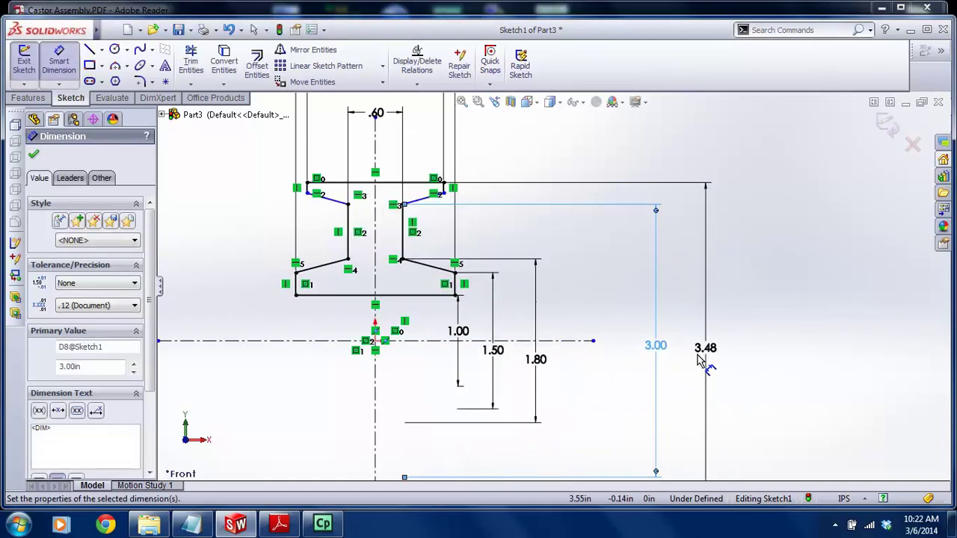
pyautogui.click(292, 521)
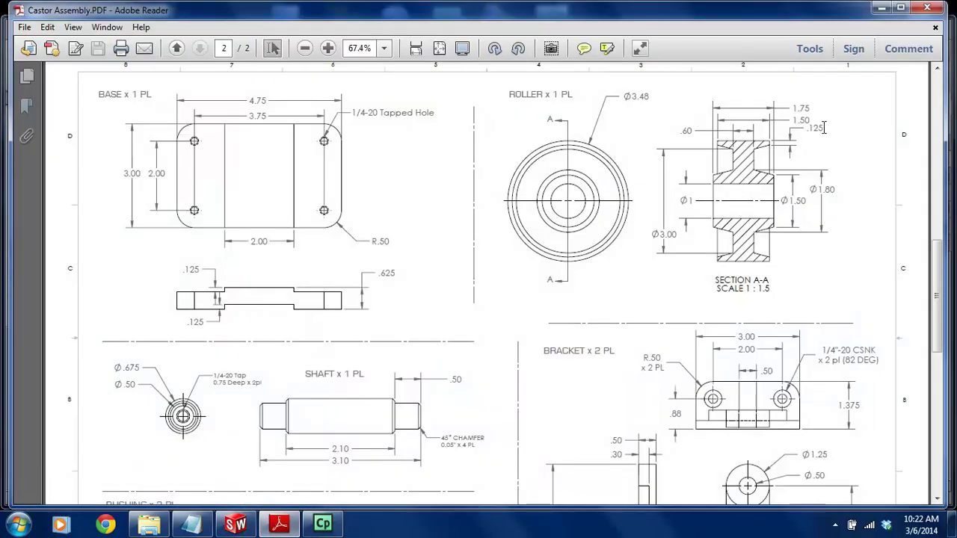
pyautogui.click(235, 523)
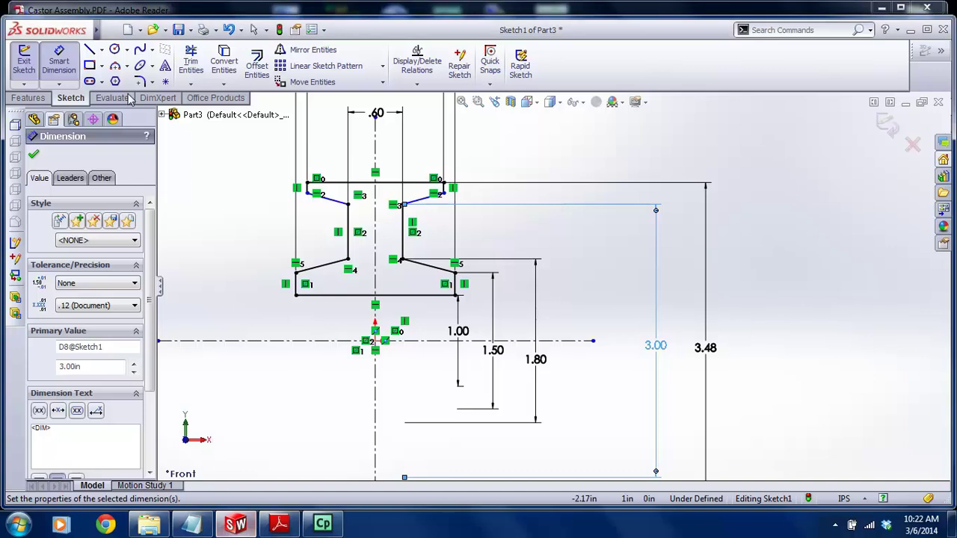
pyautogui.scroll(-2, 433, 175)
pyautogui.click(438, 206)
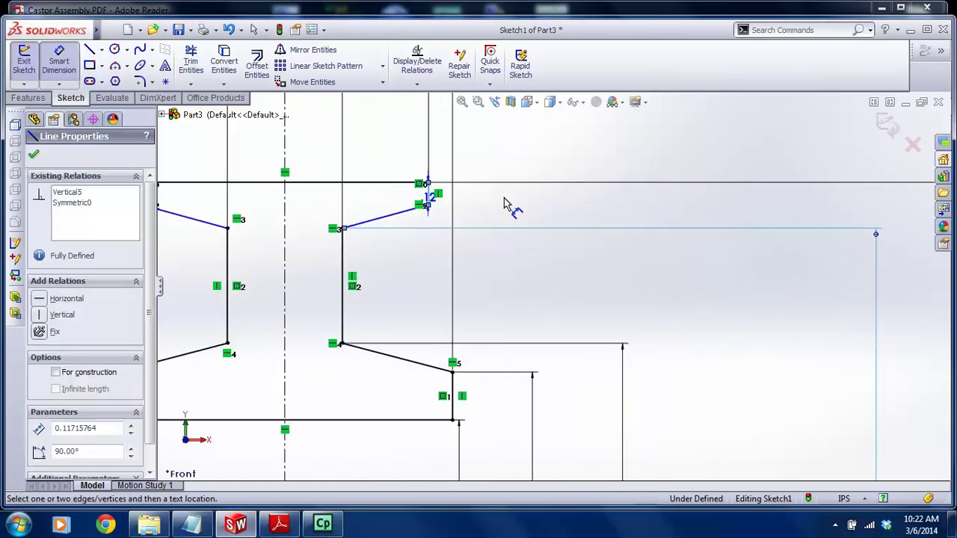
pyautogui.click(505, 159)
pyautogui.write('.125')
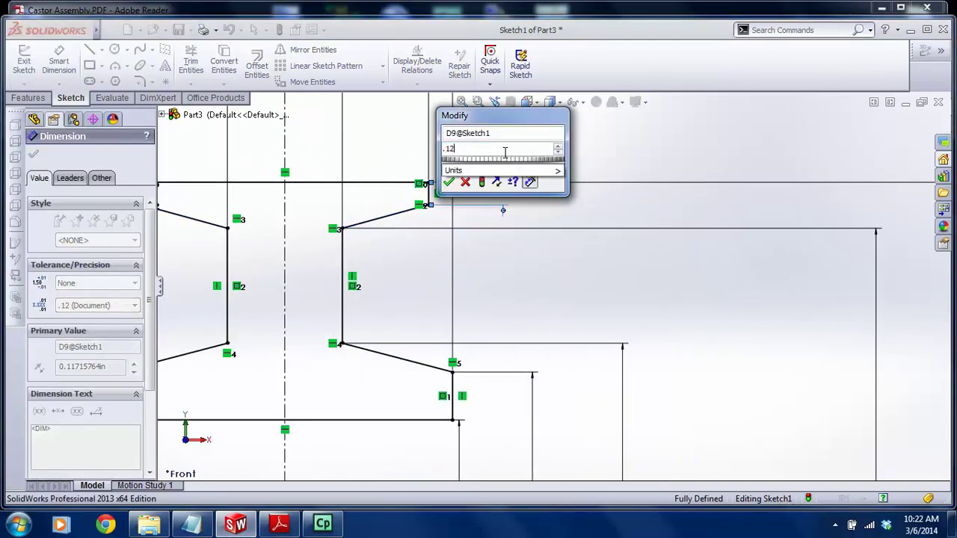
pyautogui.press('Return')
pyautogui.press('Escape')
# Shorten the vertical centerline by placing its upper endpoint on the midpoint of the profile's top edge
pyautogui.scroll(7, 610, 230)
pyautogui.scroll(-3, 547, 374)
pyautogui.scroll(2, 516, 337)
pyautogui.scroll(-2, 524, 214)
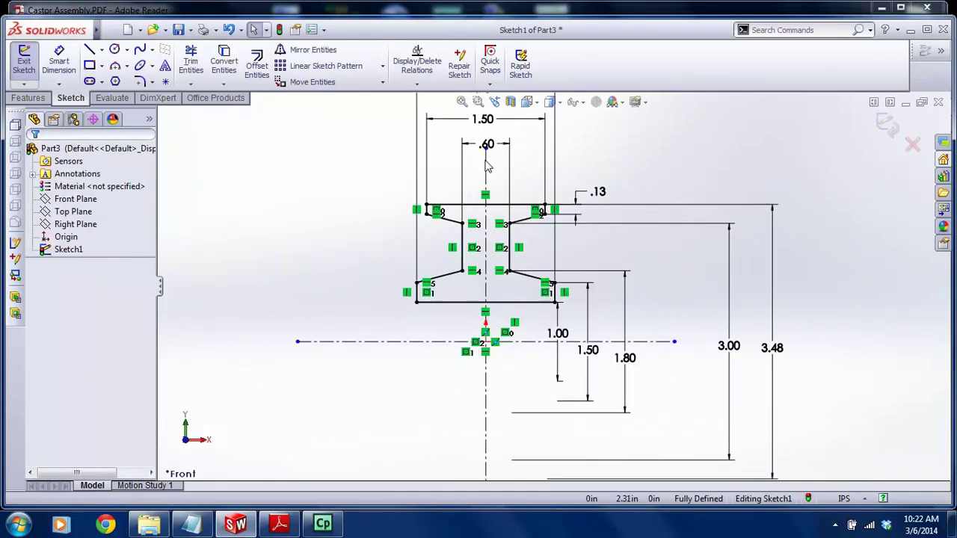
pyautogui.moveTo(486, 148); pyautogui.dragTo(488, 206)
pyautogui.scroll(1, 499, 213)
pyautogui.scroll(-5, 501, 213)
pyautogui.moveTo(537, 155); pyautogui.dragTo(543, 272)
pyautogui.scroll(1, 543, 272)
pyautogui.moveTo(540, 157); pyautogui.dragTo(541, 249)
pyautogui.scroll(1, 553, 278)
pyautogui.moveTo(539, 133); pyautogui.dragTo(548, 237)
pyautogui.moveTo(548, 232); pyautogui.dragTo(548, 237)
pyautogui.press('Escape')
# Space the 1.00, 1.50, 1.80 and 3.48 diameter dimensions neatly beside the 3.00 dimension, clear of the profile on its right side
pyautogui.scroll(4, 575, 275)
pyautogui.scroll(-3, 627, 408)
pyautogui.moveTo(621, 342); pyautogui.dragTo(709, 284)
pyautogui.moveTo(570, 323); pyautogui.dragTo(667, 284)
pyautogui.moveTo(512, 299)
pyautogui.mouseDown()
pyautogui.moveTo(654, 290)
pyautogui.moveTo(647, 307)
pyautogui.mouseUp()
pyautogui.scroll(3, 634, 289)
pyautogui.moveTo(701, 292); pyautogui.dragTo(675, 308)
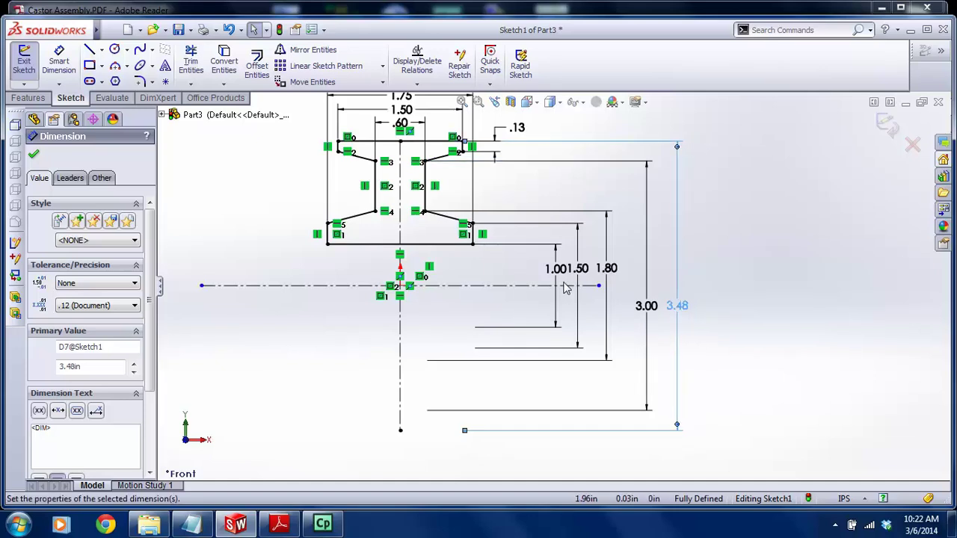
pyautogui.moveTo(555, 297); pyautogui.dragTo(551, 299)
pyautogui.scroll(3, 553, 299)
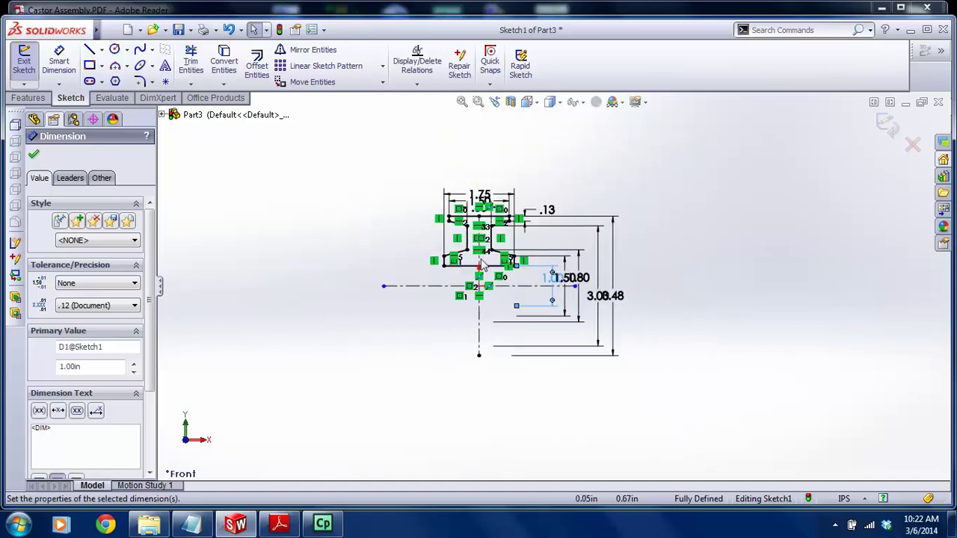
pyautogui.scroll(-2, 488, 262)
pyautogui.scroll(-1, 476, 192)
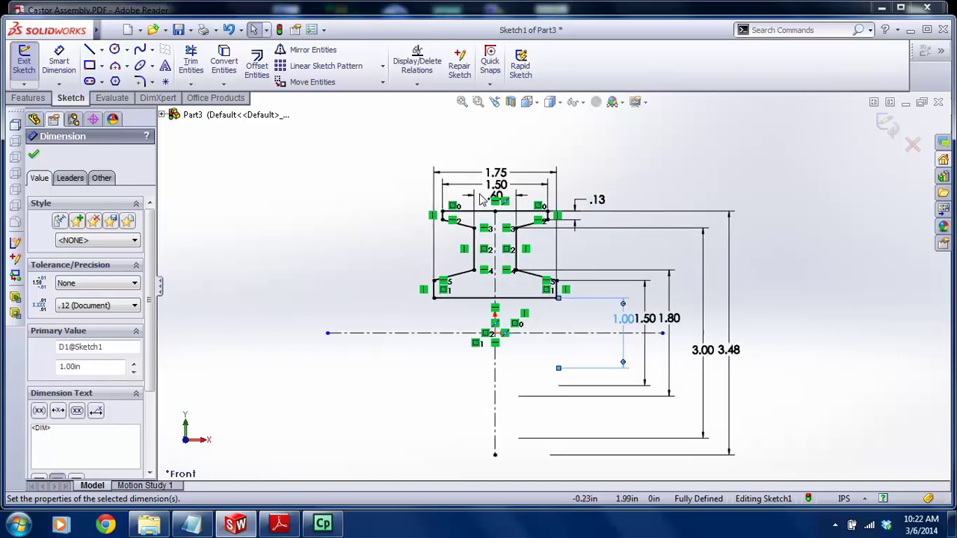
# Finish the sketch and revolve the closed profile region 360 degrees about the horizontal centerline
pyautogui.click(881, 133)
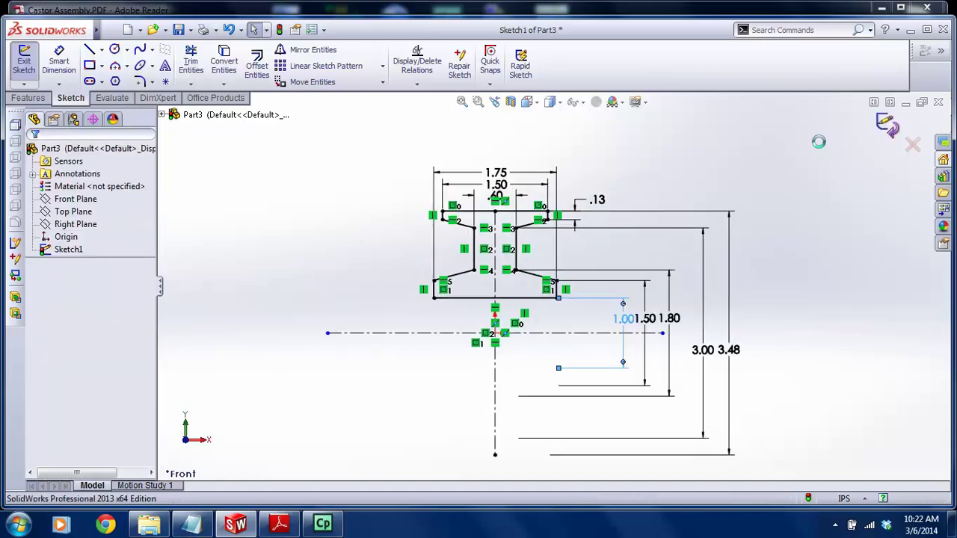
pyautogui.click(27, 98)
pyautogui.click(71, 66)
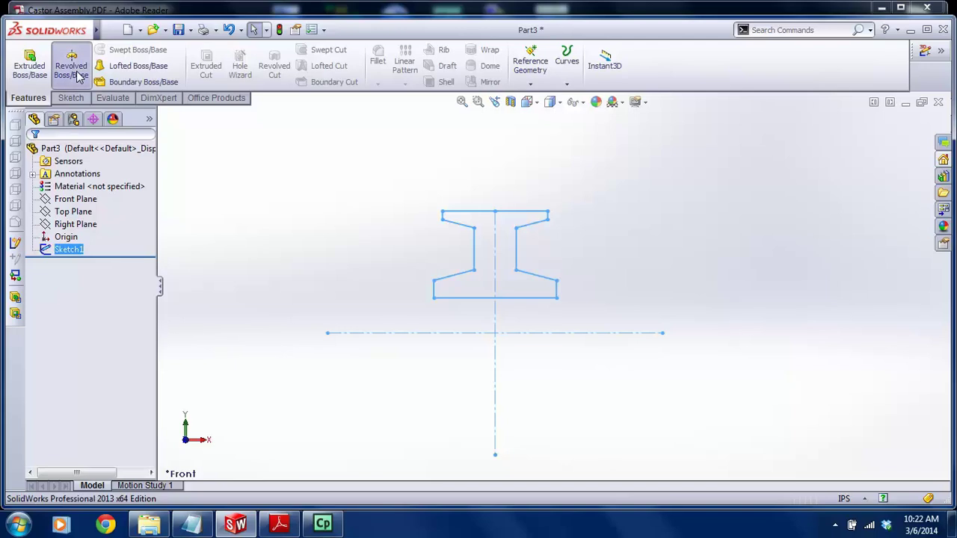
pyautogui.click(102, 340)
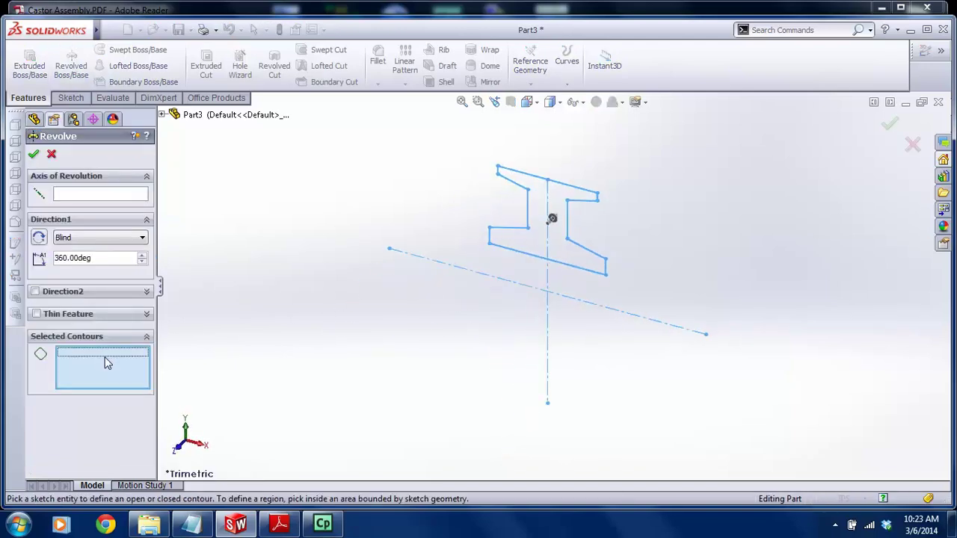
pyautogui.click(544, 211)
pyautogui.click(125, 196)
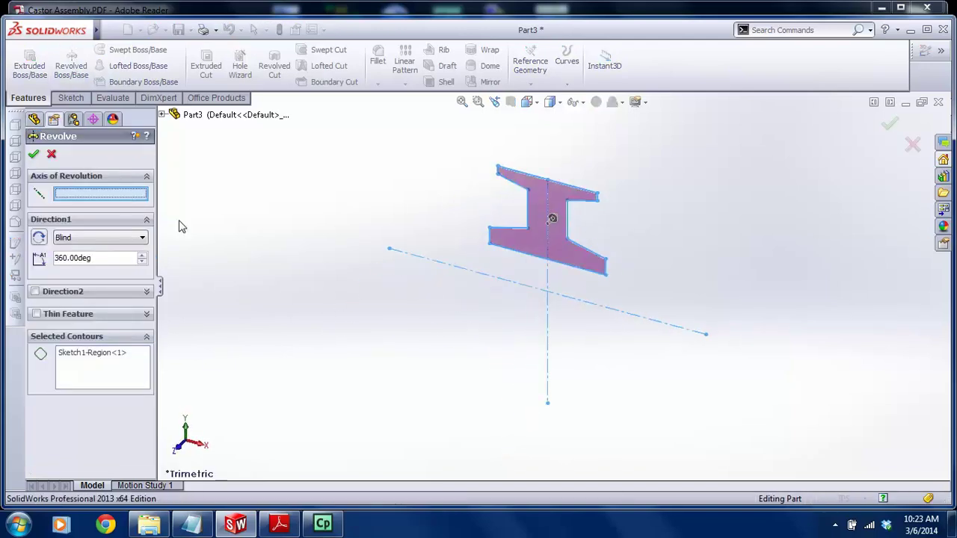
pyautogui.click(438, 262)
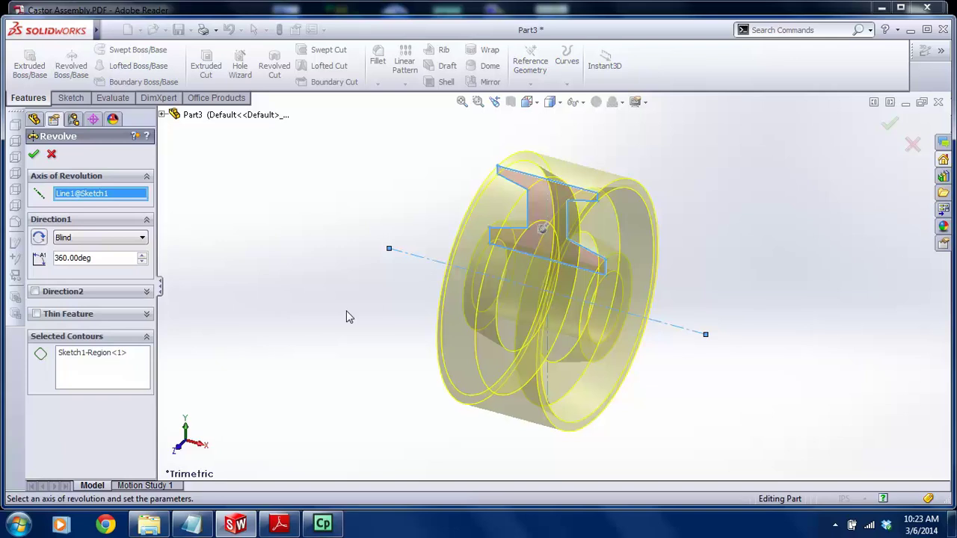
pyautogui.click(37, 154)
pyautogui.moveTo(336, 291); pyautogui.dragTo(442, 288, button='middle')
pyautogui.moveTo(299, 276); pyautogui.dragTo(362, 298, button='middle')
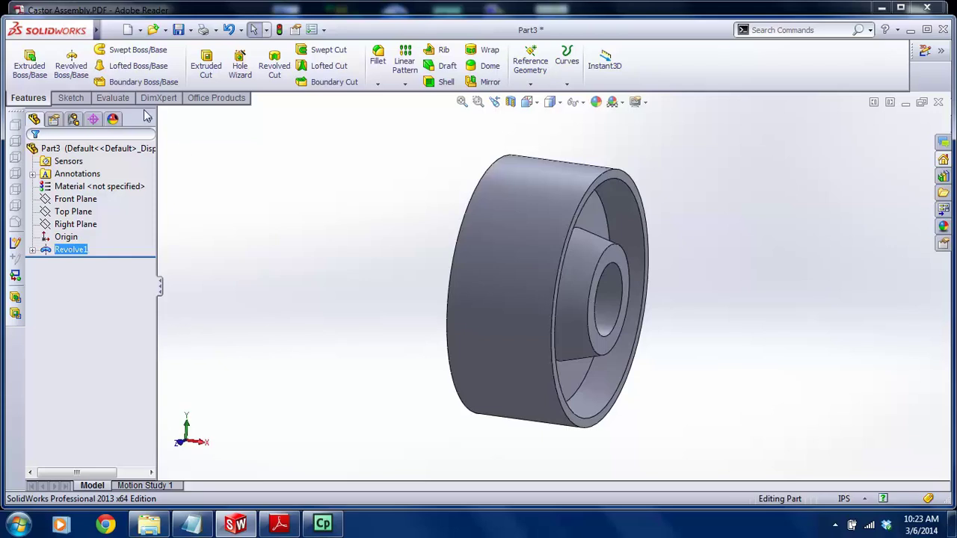
# Save the part in the Castor Project folder as "Castor Wheel" and close it
pyautogui.click(109, 30)
pyautogui.click(147, 120)
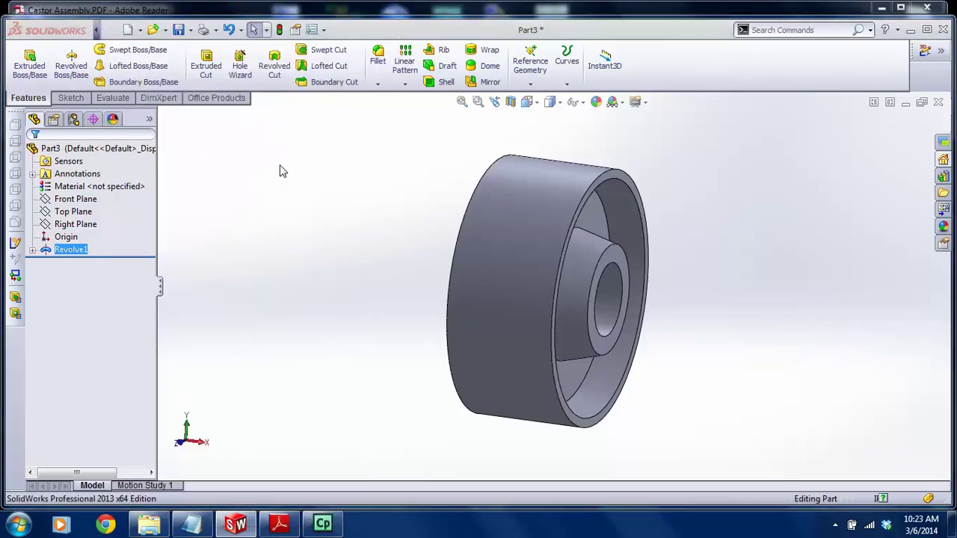
pyautogui.hotkey('ctrl', 's')
pyautogui.write('Castor ')
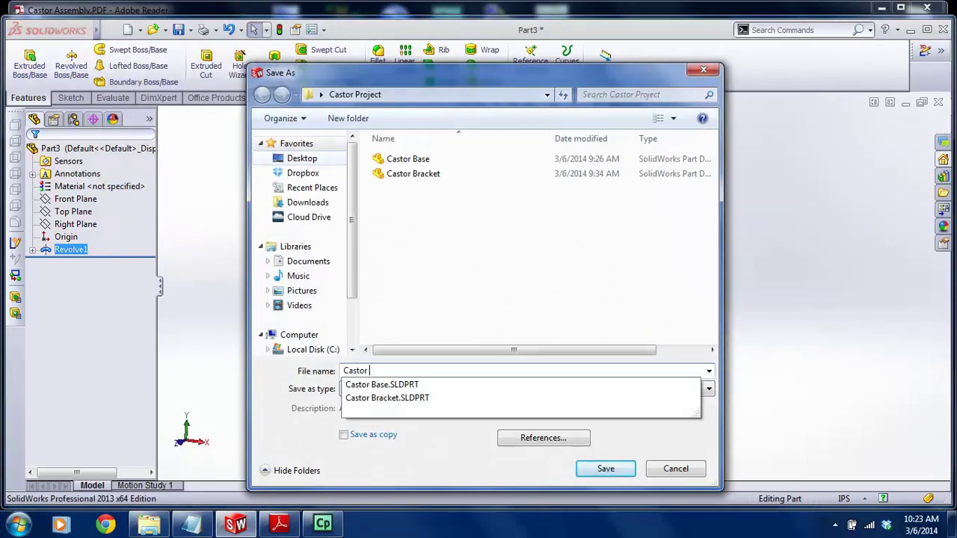
pyautogui.write('WShe')
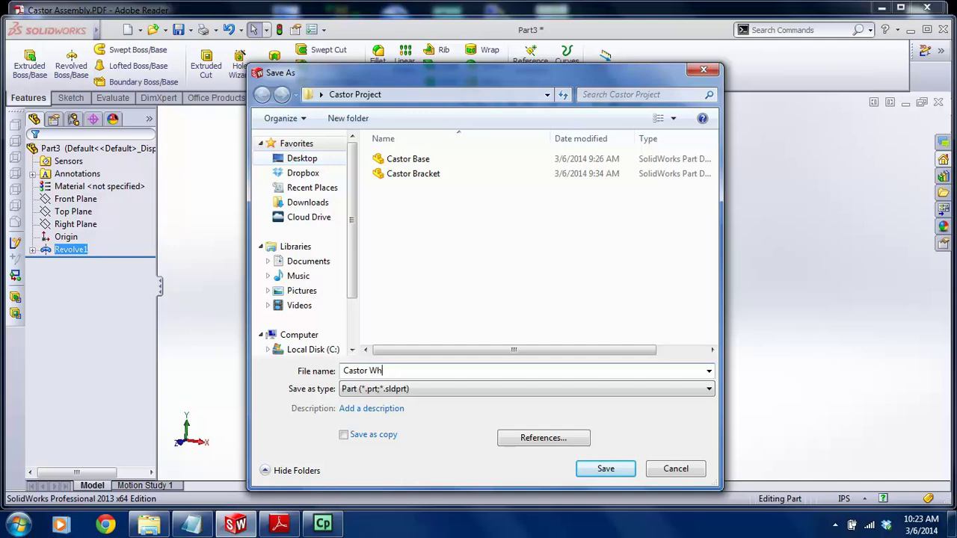
pyautogui.write('el')
pyautogui.press('Return')
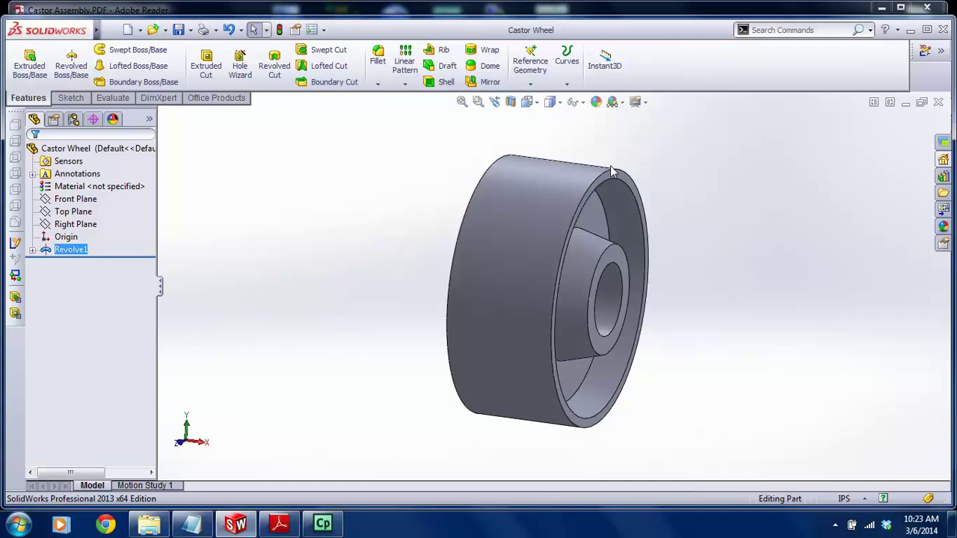
pyautogui.click(939, 103)
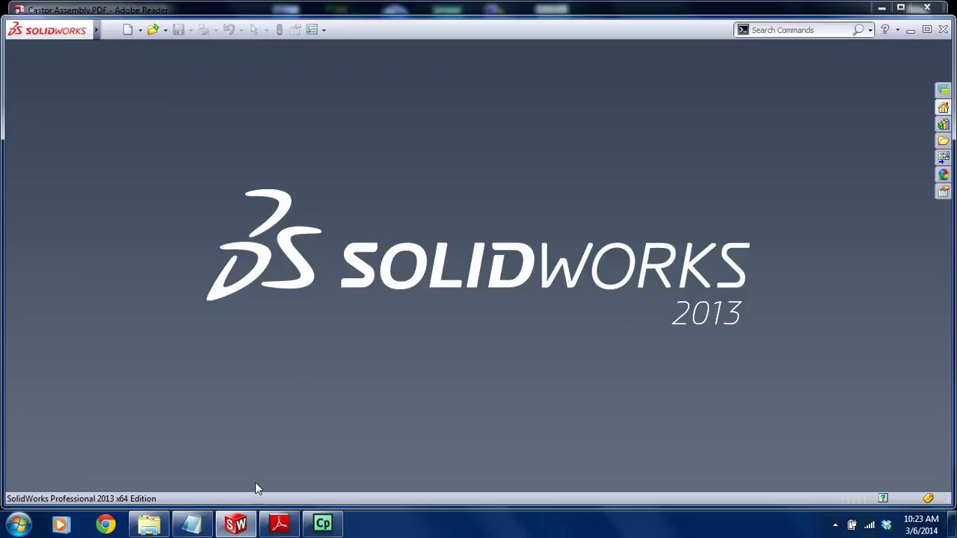
# Check the part's name in the PDF, then rename Castor Wheel as "Castor Roller" in the desktop's Castor Project folder
pyautogui.moveTo(328, 529)
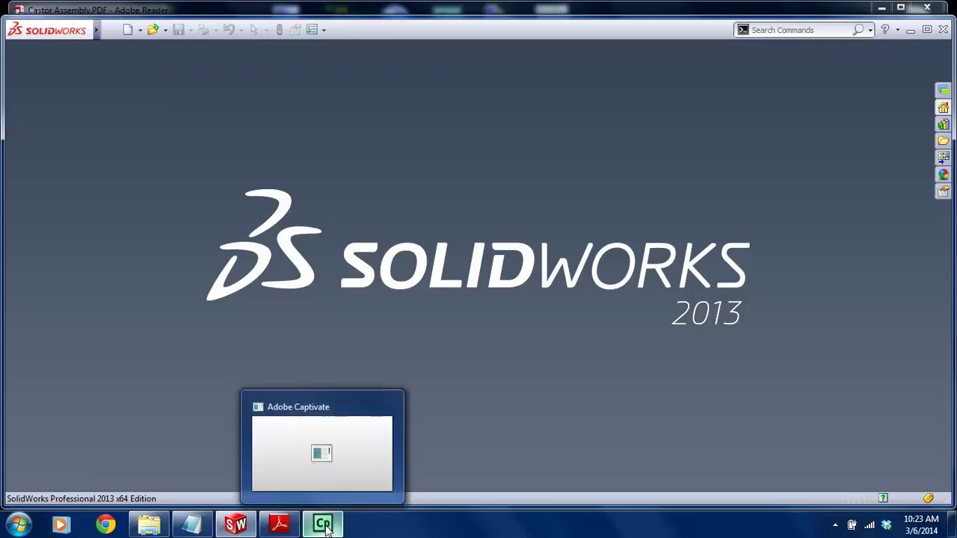
pyautogui.click(288, 531)
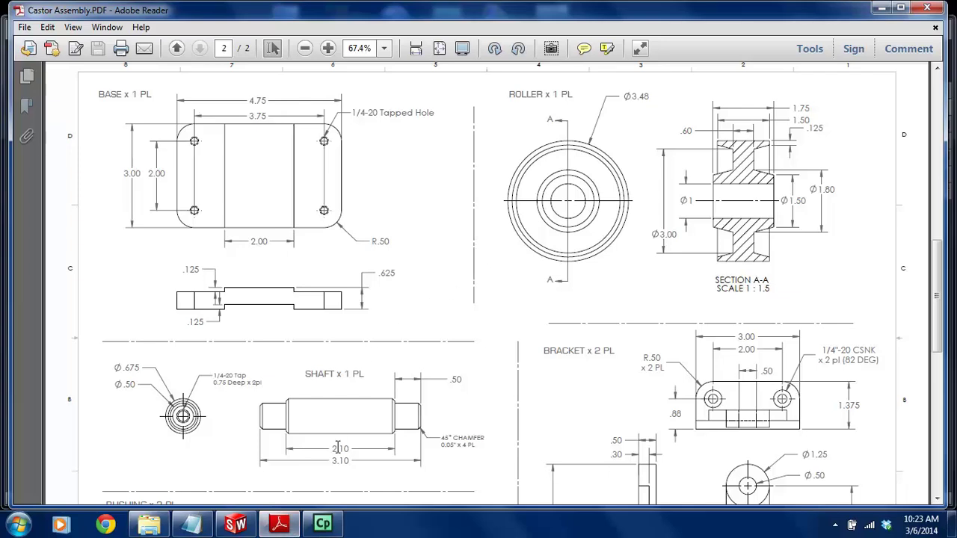
pyautogui.click(881, 7)
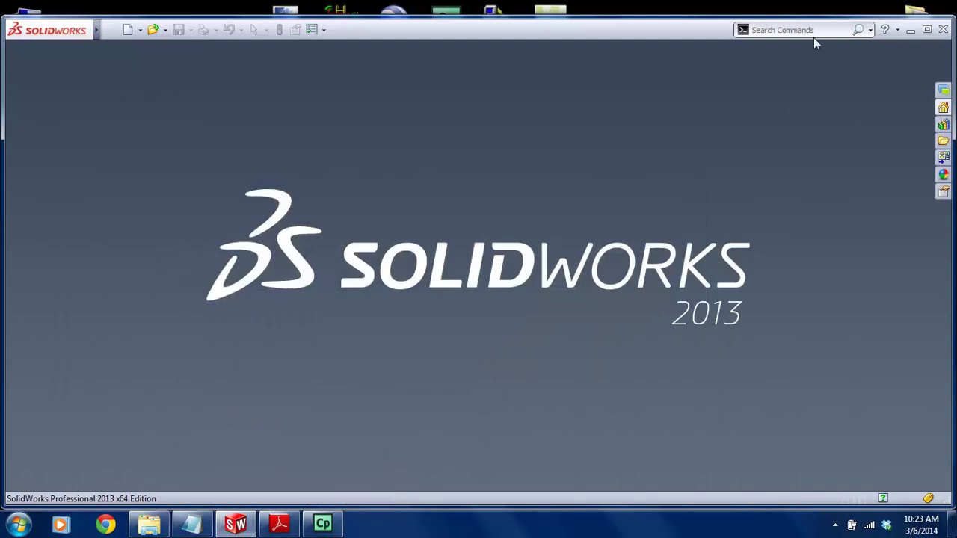
pyautogui.click(911, 30)
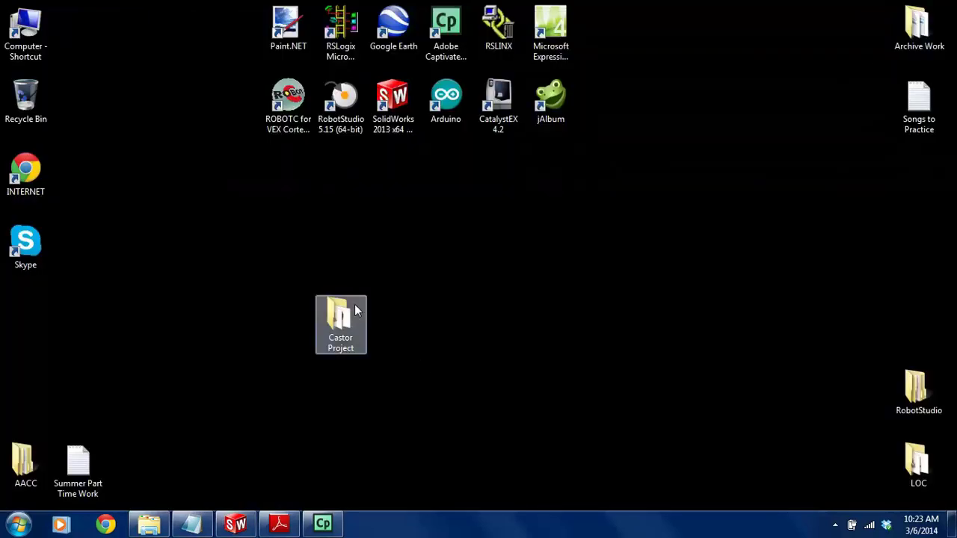
pyautogui.doubleClick(346, 310)
pyautogui.rightClick(372, 139)
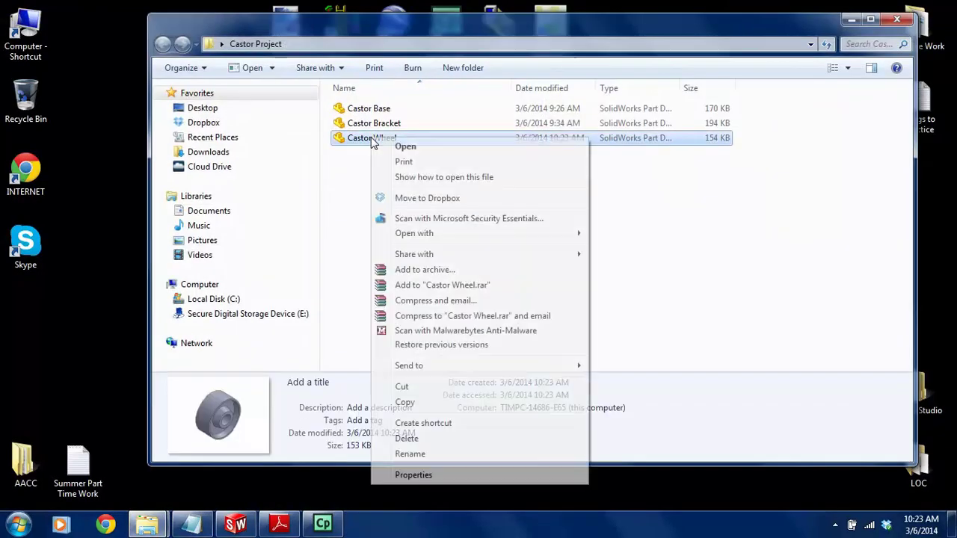
pyautogui.click(399, 452)
pyautogui.moveTo(372, 139); pyautogui.dragTo(445, 132)
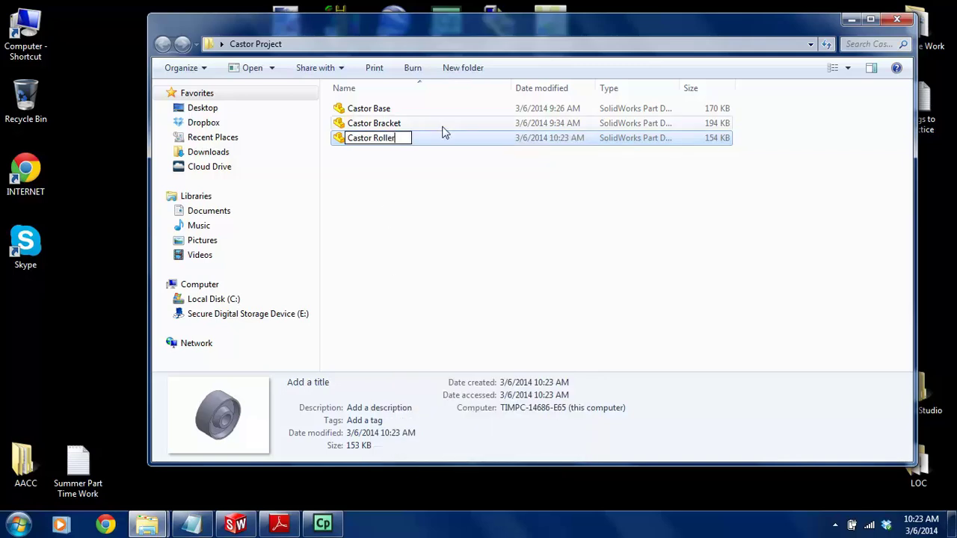
pyautogui.press('Return')
pyautogui.click(368, 273)
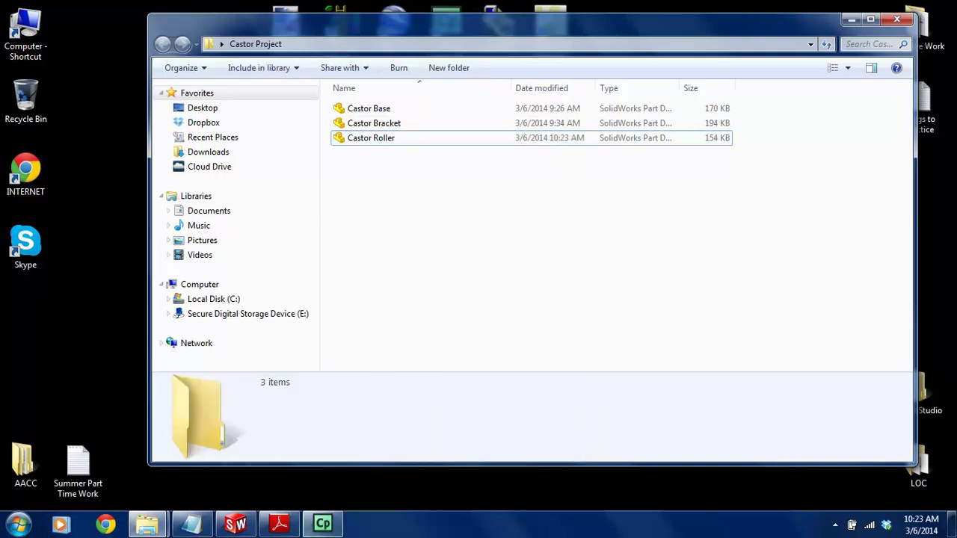
# Switch back to the Castor Assembly PDF and view all of page 2's part drawings
pyautogui.click(251, 527)
pyautogui.click(277, 525)
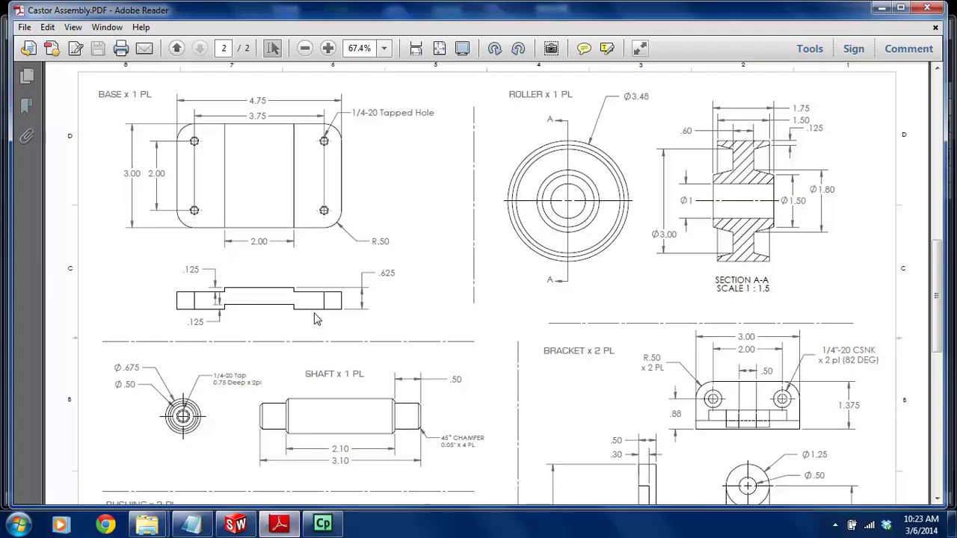
pyautogui.keyDown('ctrl'); pyautogui.scroll(-2, 382, 276); pyautogui.keyUp('ctrl')
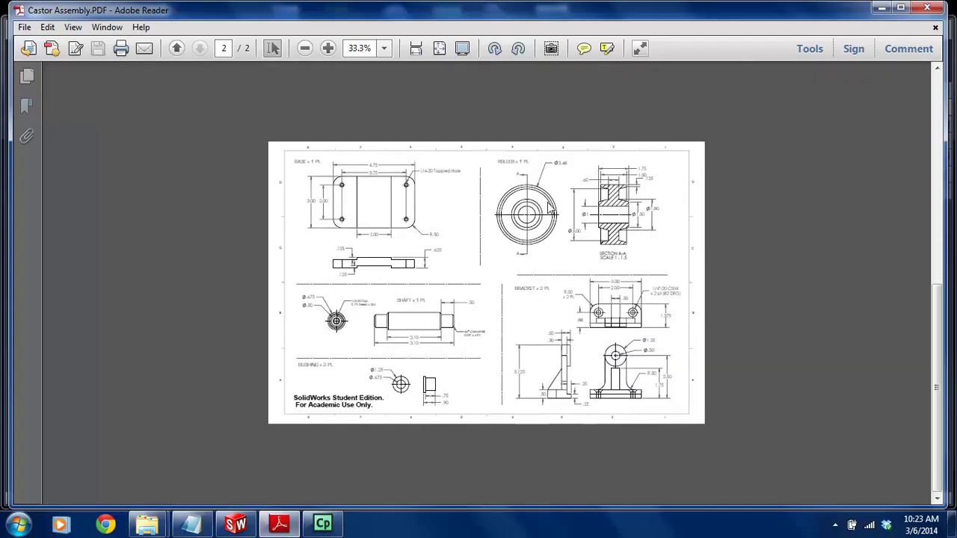
# Examine the bushing drawing on page 2, then switch to SolidWorks and create a new part
pyautogui.keyDown('ctrl'); pyautogui.scroll(1, 446, 220); pyautogui.keyUp('ctrl')
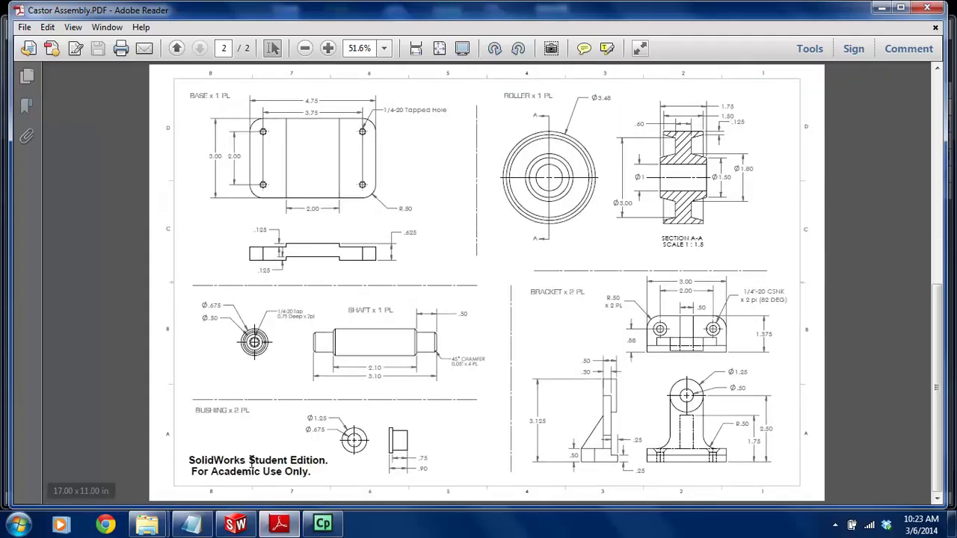
pyautogui.keyDown('ctrl'); pyautogui.scroll(2, 249, 479); pyautogui.keyUp('ctrl')
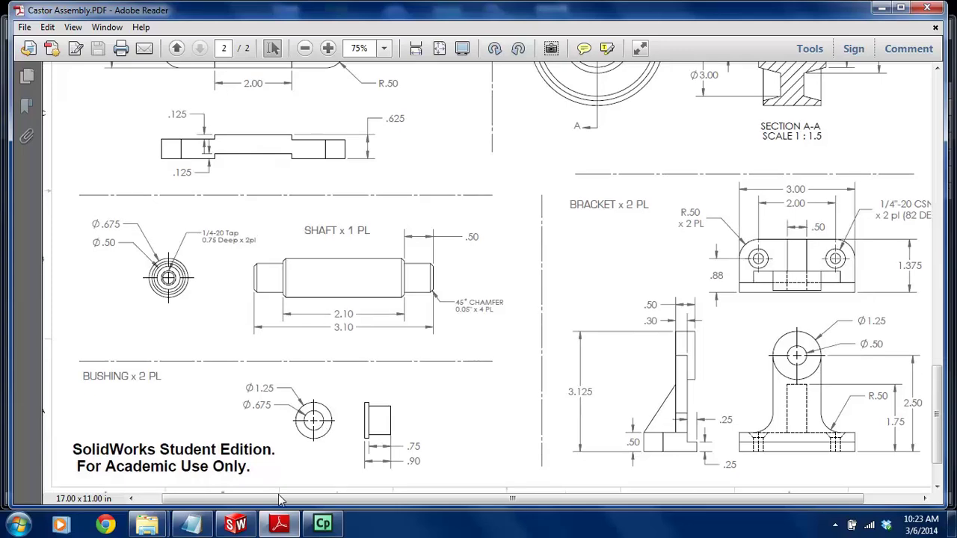
pyautogui.click(236, 523)
pyautogui.click(127, 29)
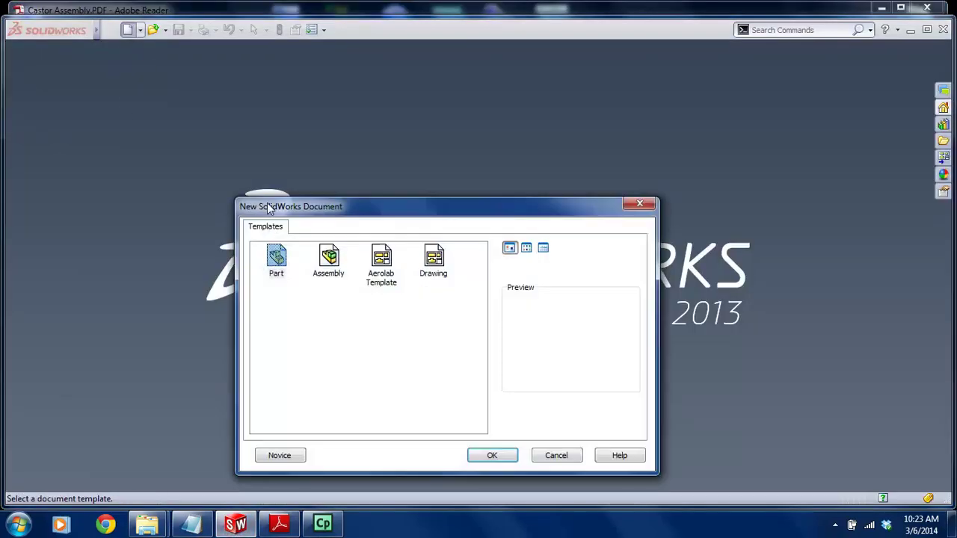
pyautogui.click(492, 456)
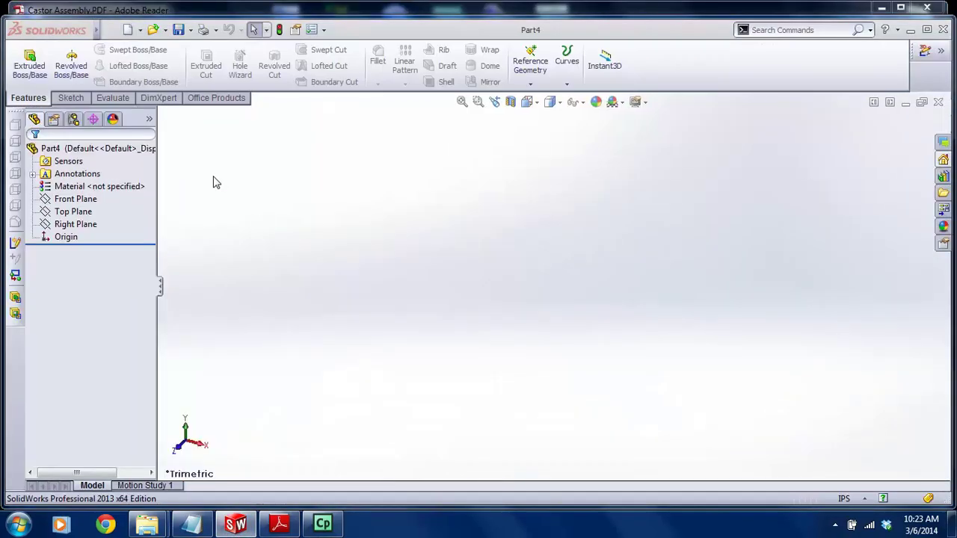
# Start a sketch on the Front Plane and draw a vertical construction line about 1 in long upward from the origin
pyautogui.click(71, 98)
pyautogui.click(24, 60)
pyautogui.click(425, 187)
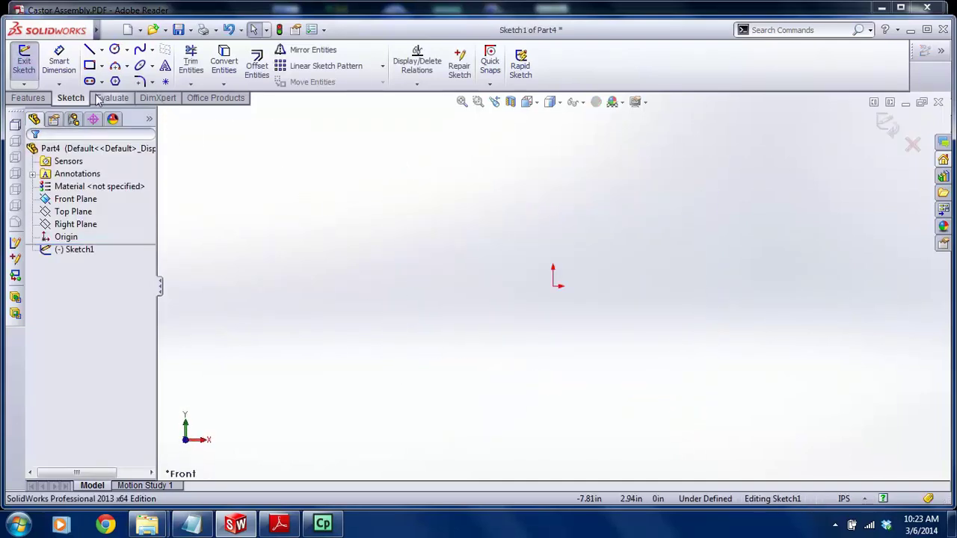
pyautogui.click(101, 50)
pyautogui.click(116, 77)
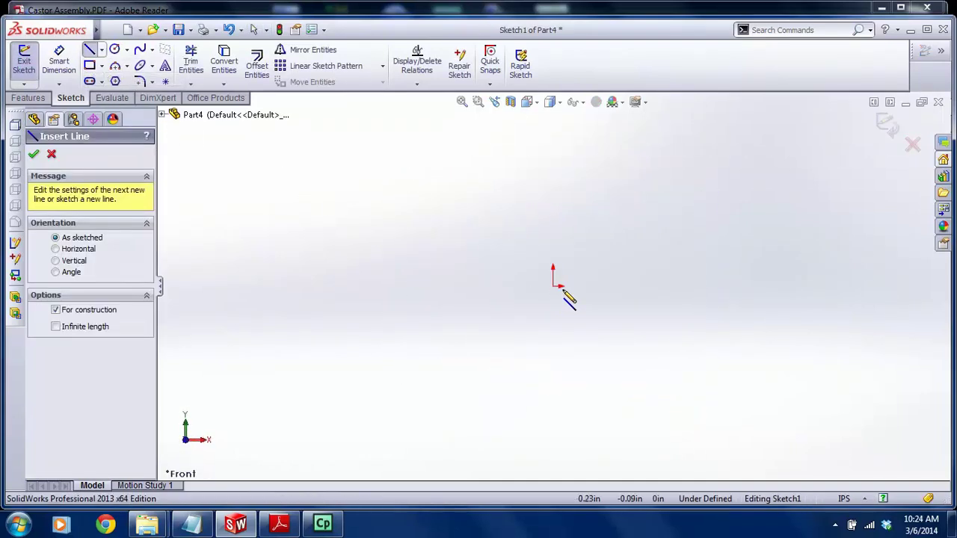
pyautogui.click(553, 286)
pyautogui.click(553, 246)
pyautogui.press('Escape')
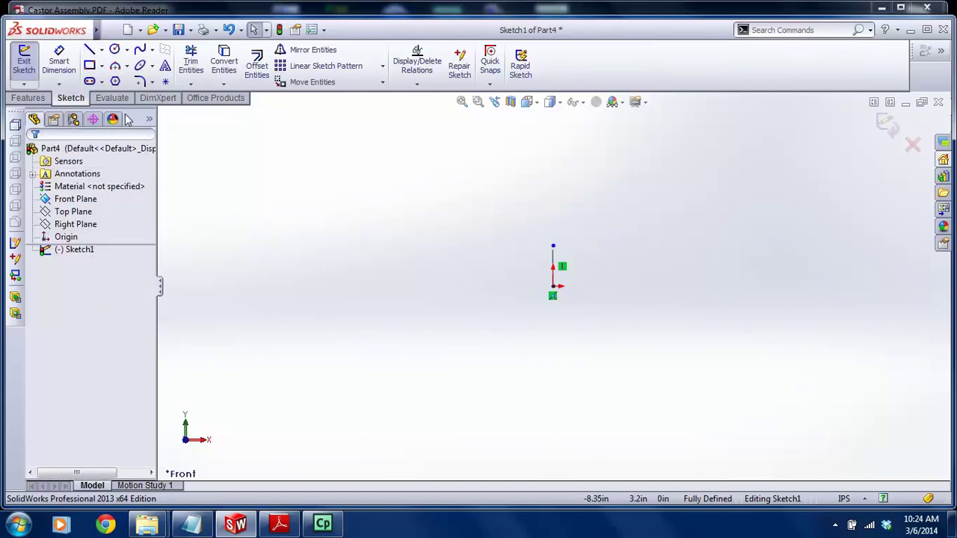
# Sketch a closed L-shaped bushing profile from the construction line's upper end, with a body about 1.7 in long and a raised flange at its far end
pyautogui.click(91, 50)
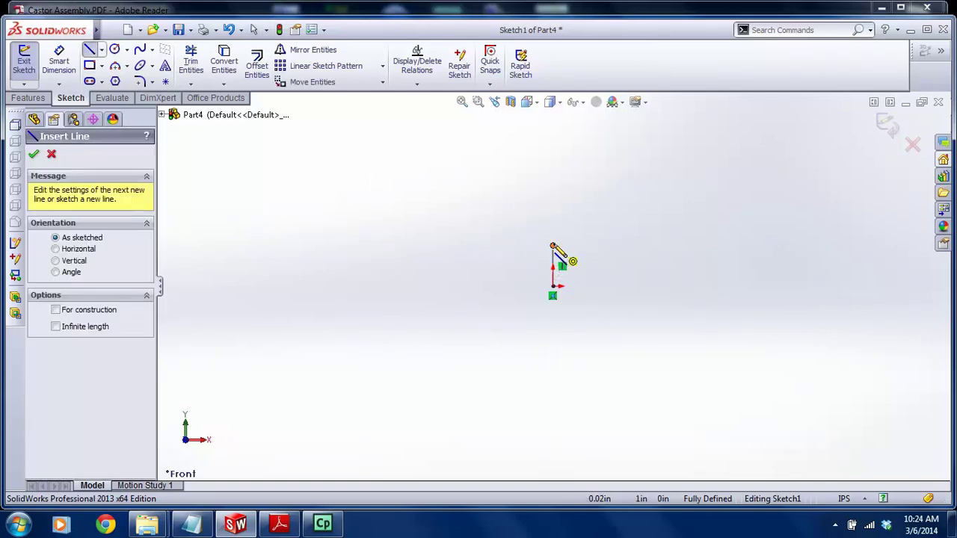
pyautogui.click(554, 246)
pyautogui.click(553, 230)
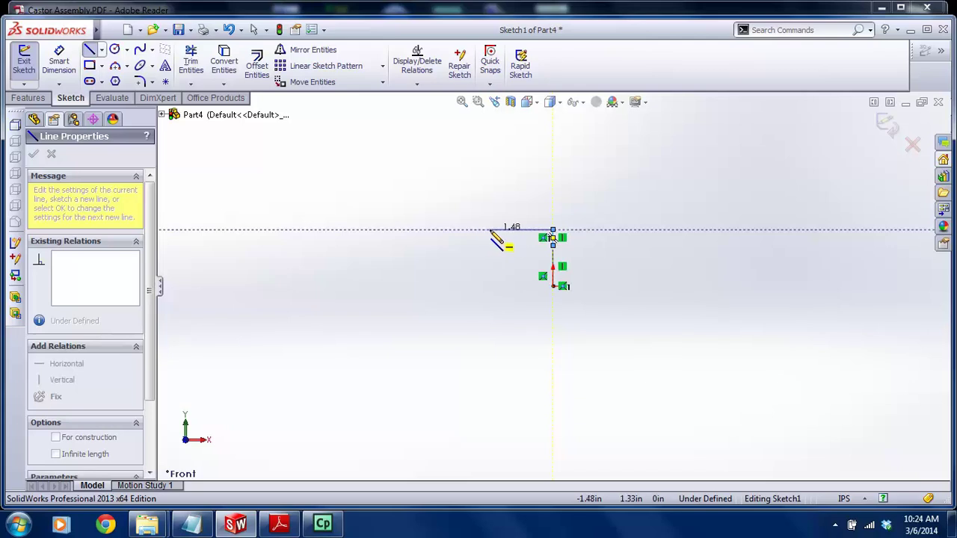
pyautogui.click(480, 230)
pyautogui.click(461, 211)
pyautogui.click(460, 246)
pyautogui.scroll(-3, 508, 246)
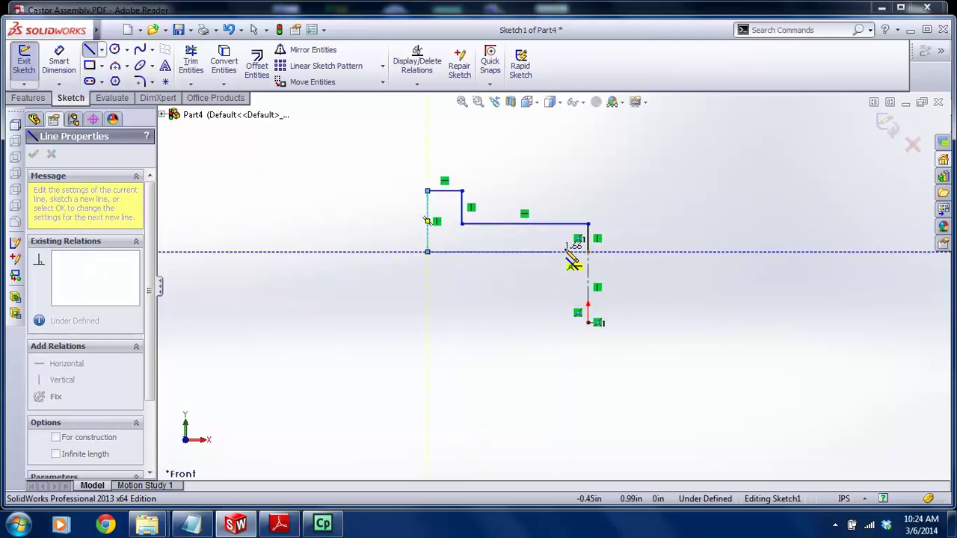
pyautogui.click(588, 252)
pyautogui.scroll(2, 585, 263)
pyautogui.press('Escape')
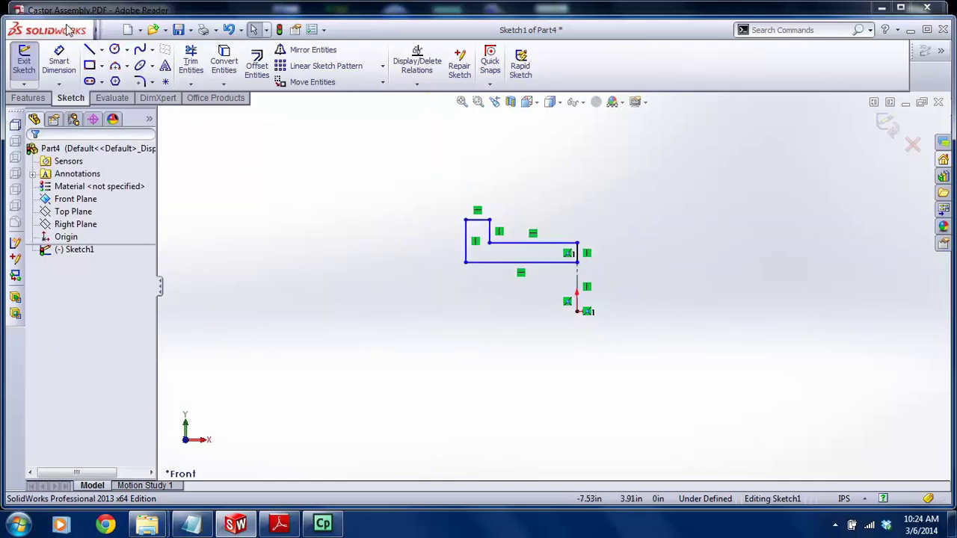
# Draw a horizontal centerline about 4.3 in long from the origin, extending beneath and past the profile
pyautogui.click(102, 49)
pyautogui.click(120, 78)
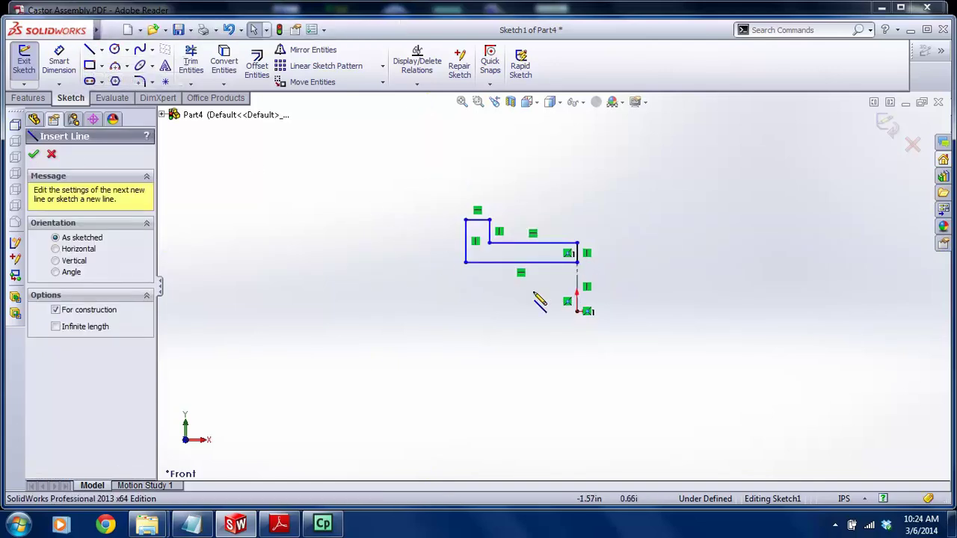
pyautogui.click(577, 311)
pyautogui.click(354, 311)
pyautogui.press('Escape')
pyautogui.scroll(-3, 565, 315)
pyautogui.scroll(2, 552, 287)
pyautogui.scroll(-2, 548, 247)
pyautogui.scroll(2, 589, 325)
pyautogui.scroll(-1, 571, 326)
pyautogui.scroll(1, 571, 318)
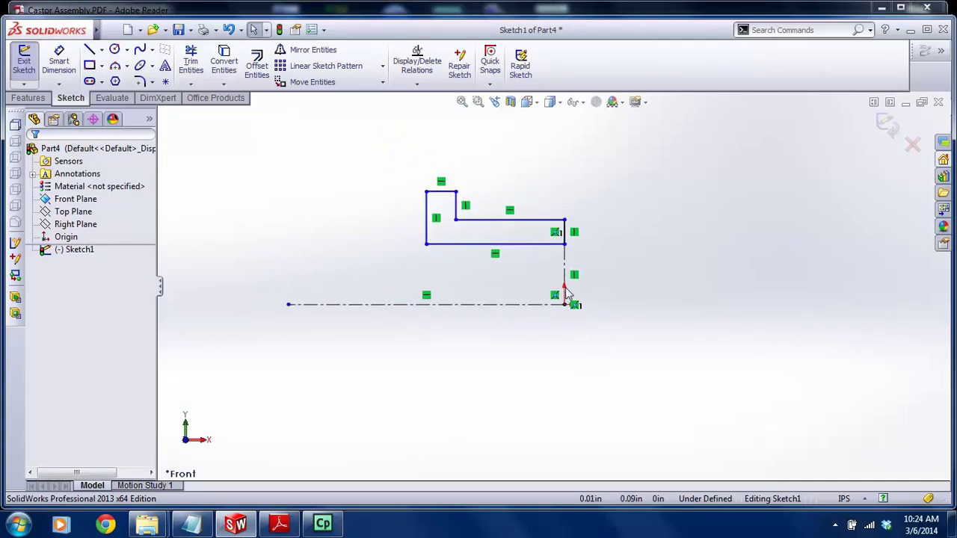
pyautogui.scroll(1, 590, 326)
pyautogui.scroll(-1, 555, 333)
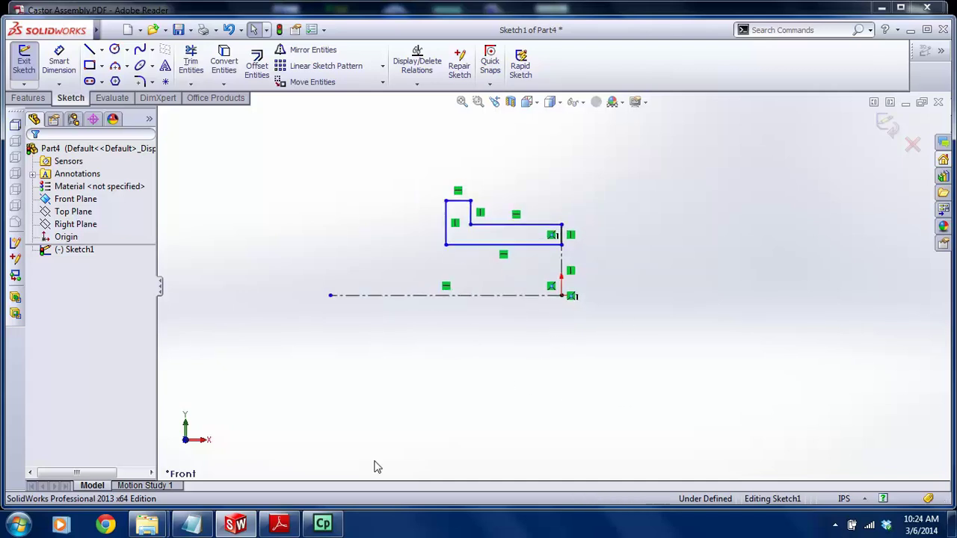
# Check the bushing's lengths in the Castor Assembly PDF, then dimension the profile's body length to .75 in
pyautogui.click(280, 525)
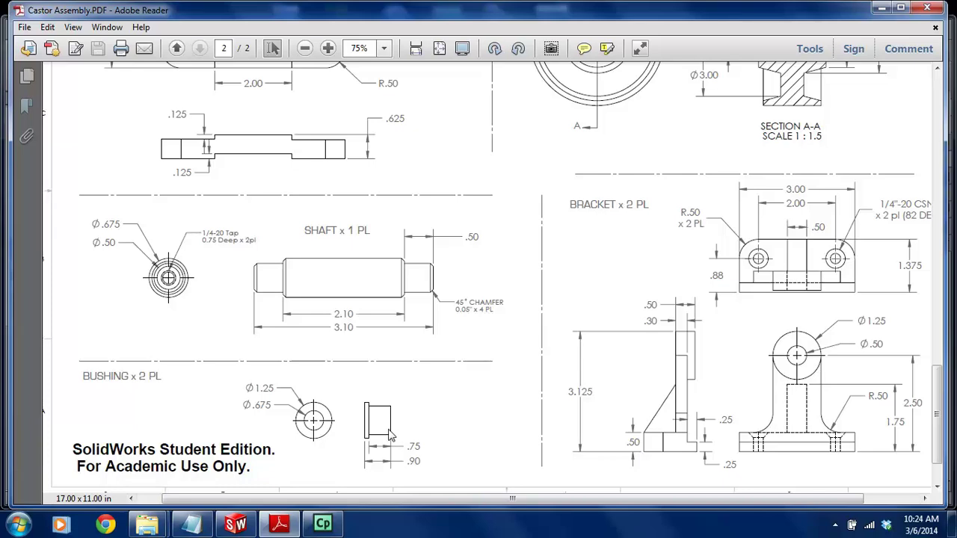
pyautogui.click(235, 525)
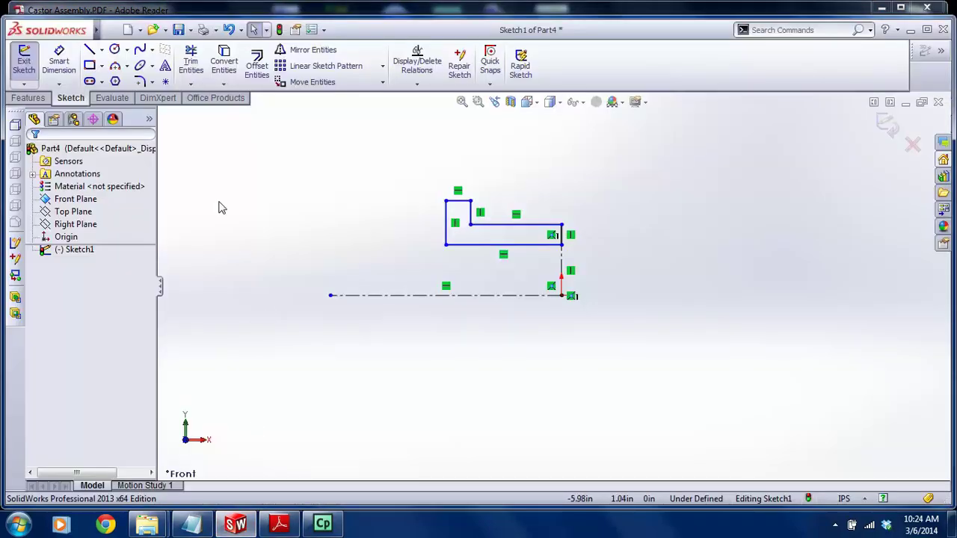
pyautogui.click(502, 225)
pyautogui.click(505, 160)
pyautogui.write('1')
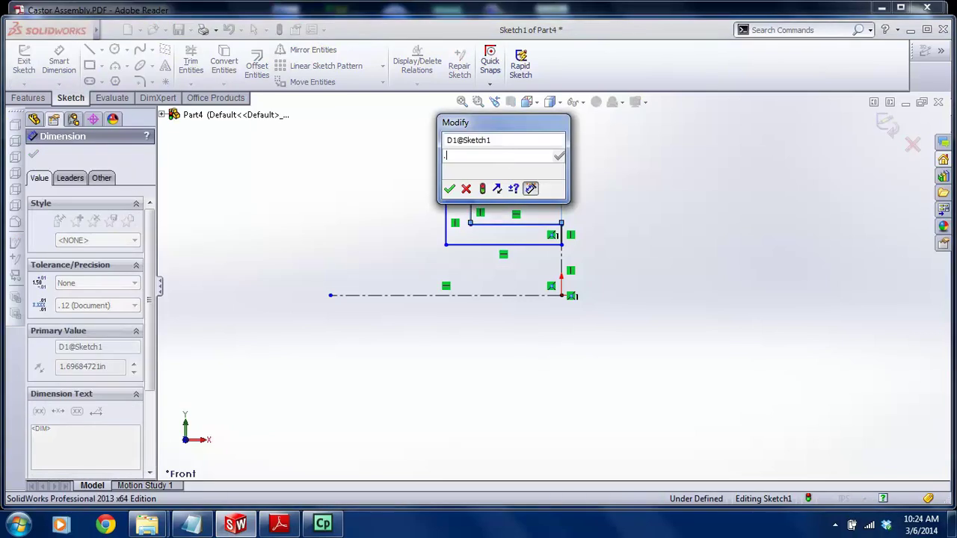
pyautogui.press('Return')
pyautogui.press('Escape')
pyautogui.click(540, 245)
pyautogui.press('Escape')
# Dimension the profile's overall length from the flange's outer edge to the opposite end as .90 in
pyautogui.click(59, 59)
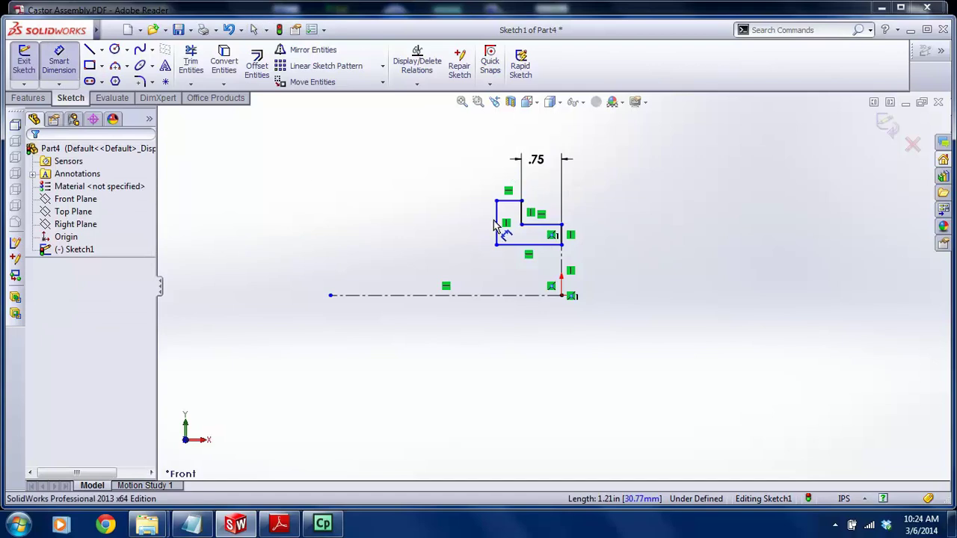
pyautogui.click(497, 224)
pyautogui.click(565, 251)
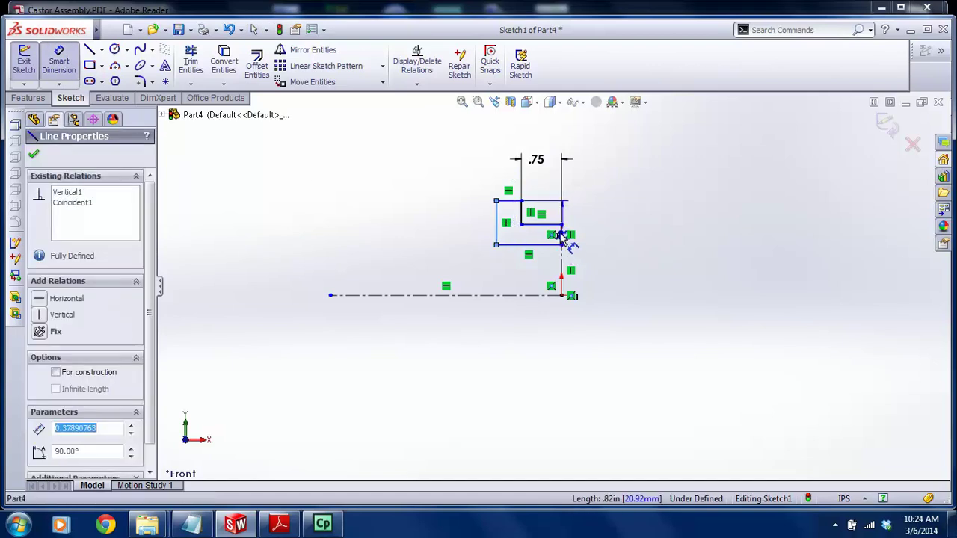
pyautogui.click(527, 142)
pyautogui.write('.9')
pyautogui.press('Return')
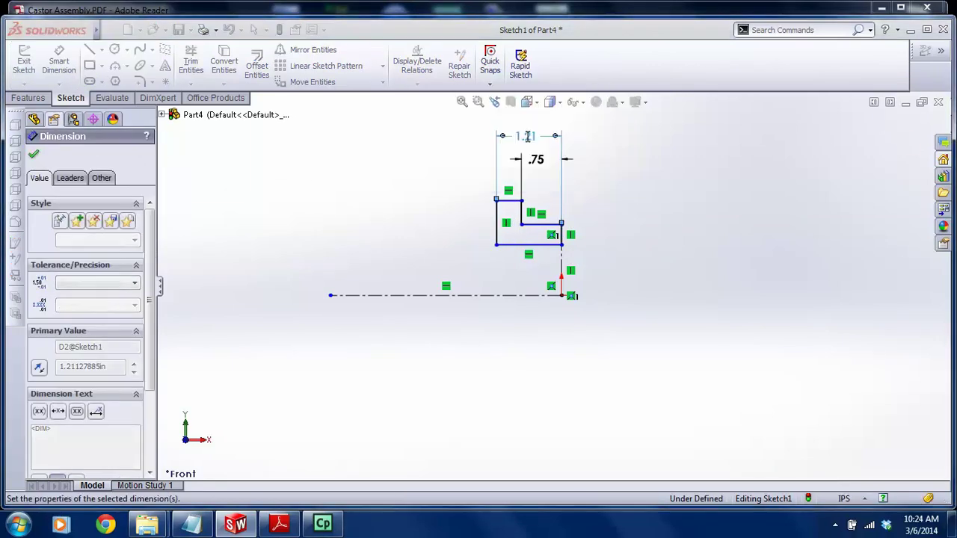
pyautogui.press('Escape')
# Reposition the profile's horizontal edges nearer the centerline to form a thin wall and a low flange
pyautogui.scroll(-3, 543, 194)
pyautogui.moveTo(547, 285); pyautogui.dragTo(547, 307)
pyautogui.moveTo(547, 252); pyautogui.dragTo(545, 292)
pyautogui.moveTo(500, 207); pyautogui.dragTo(500, 274)
pyautogui.click(501, 317)
pyautogui.scroll(2, 501, 317)
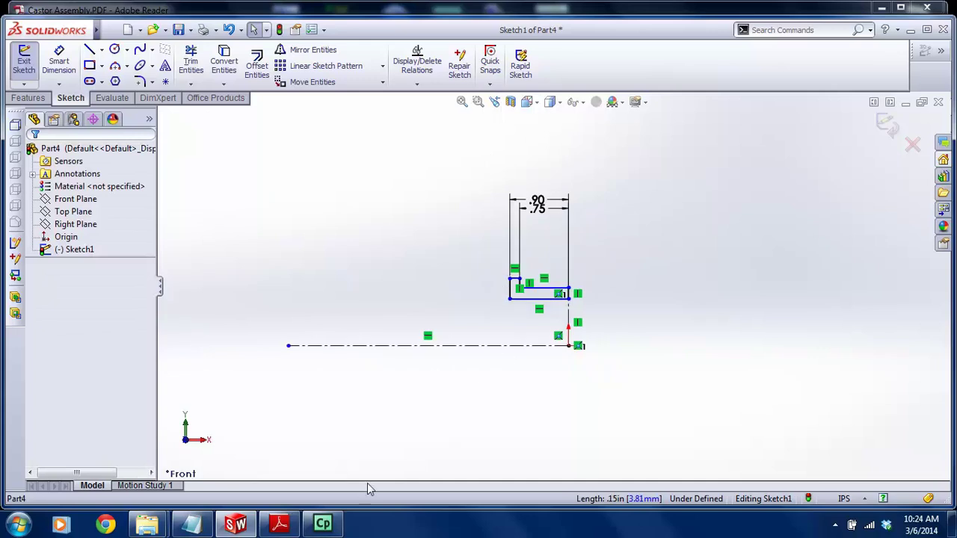
# Check the bushing's diameters in the Castor Assembly PDF and return to the SolidWorks sketch
pyautogui.click(279, 523)
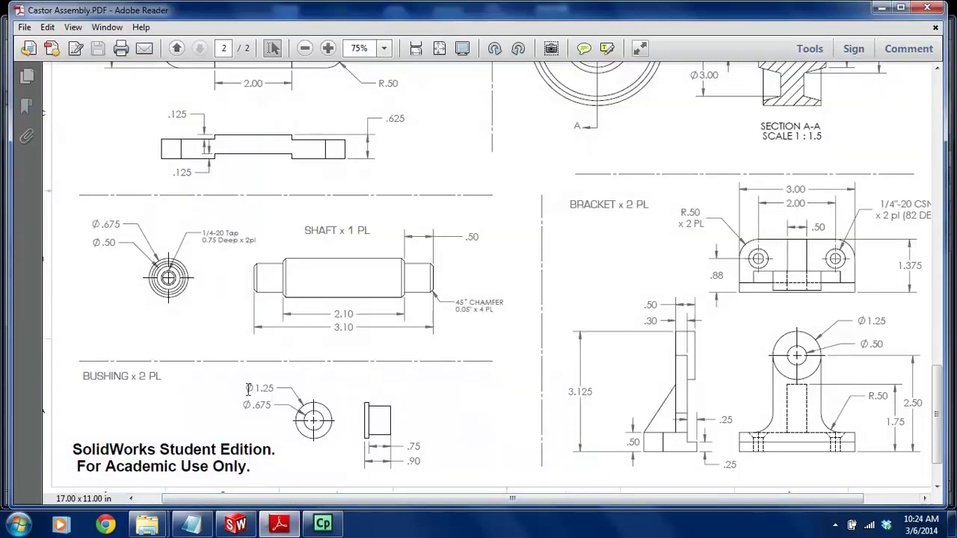
pyautogui.click(236, 523)
pyautogui.click(58, 61)
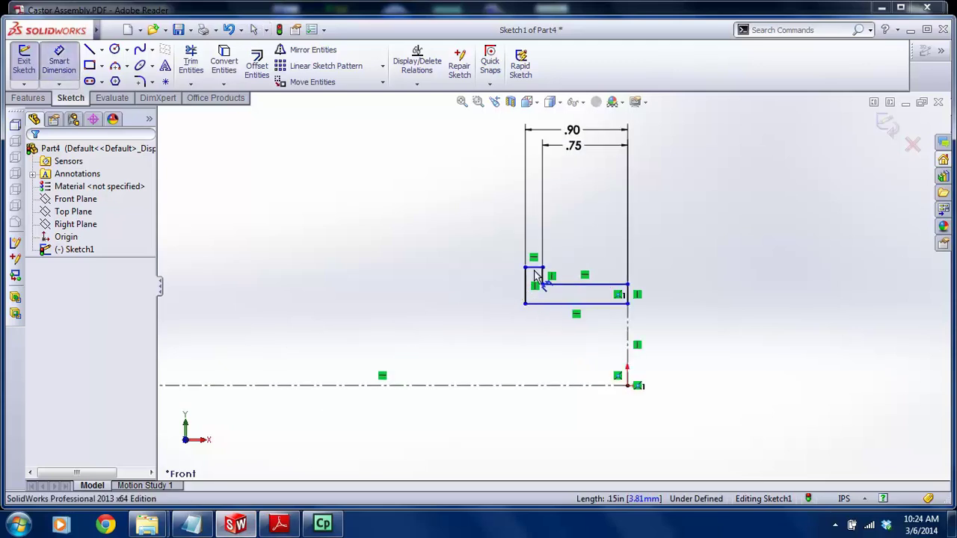
pyautogui.click(536, 268)
pyautogui.click(550, 386)
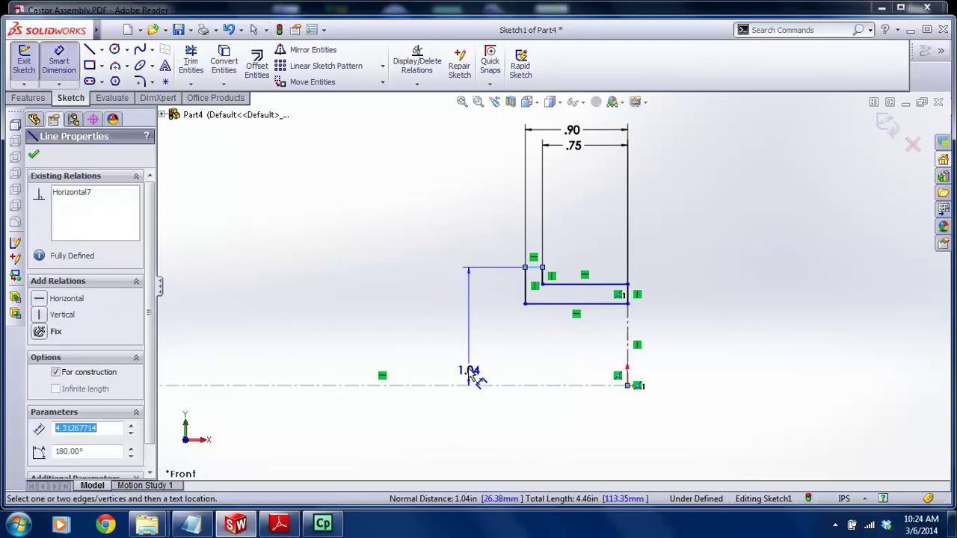
pyautogui.click(465, 368)
pyautogui.press('Return')
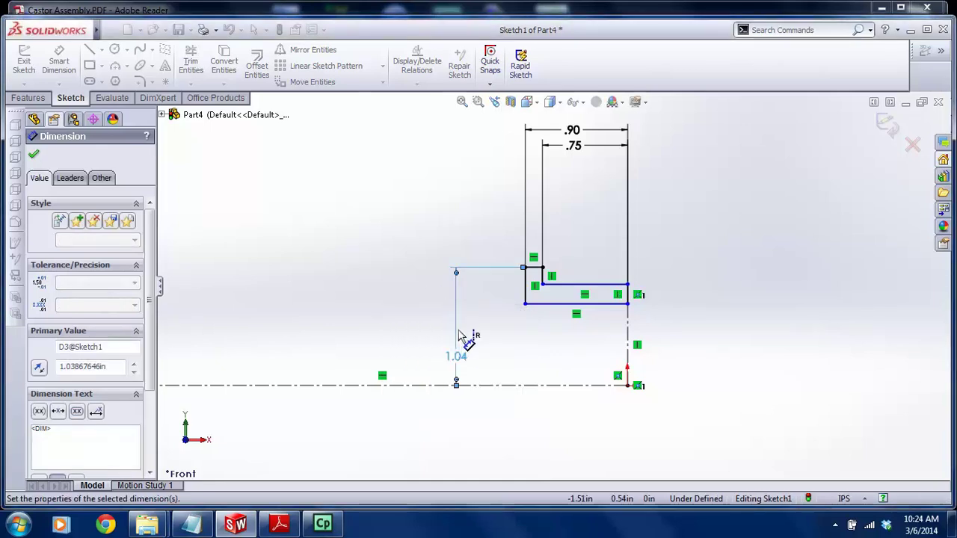
pyautogui.press('Delete')
pyautogui.press('Escape')
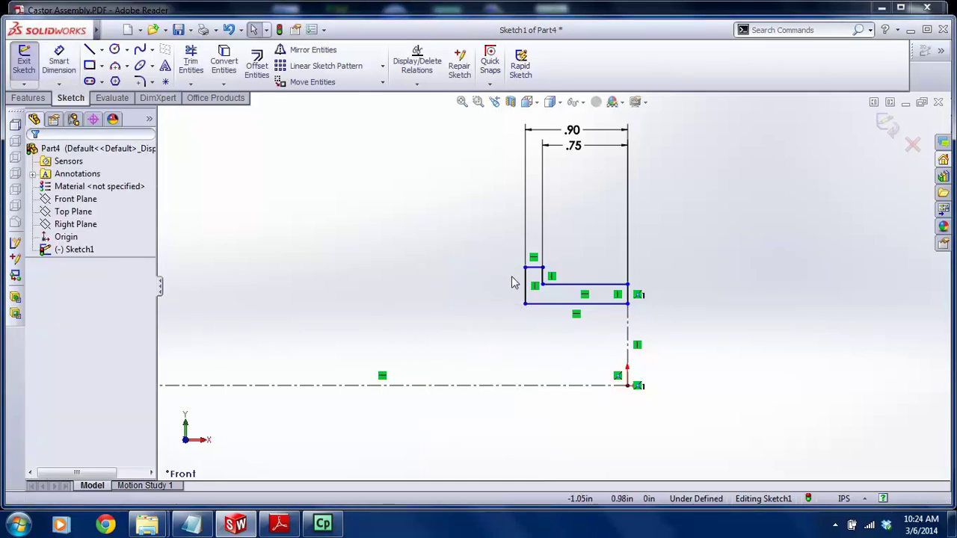
# Dimension the flange's outer edge across the horizontal centerline as a 1.25 in diameter
pyautogui.click(533, 268)
pyautogui.moveTo(453, 299); pyautogui.dragTo(438, 254, button='right')
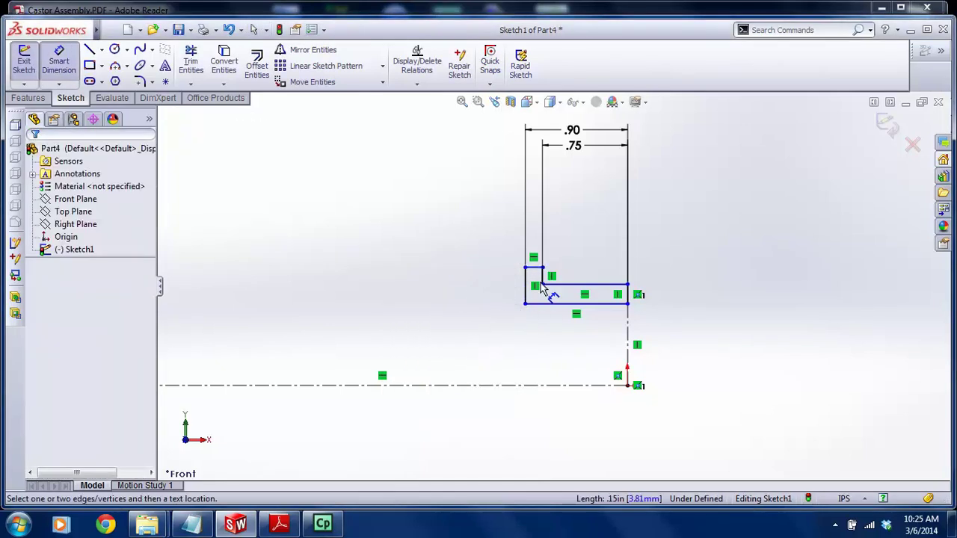
pyautogui.click(535, 269)
pyautogui.click(531, 385)
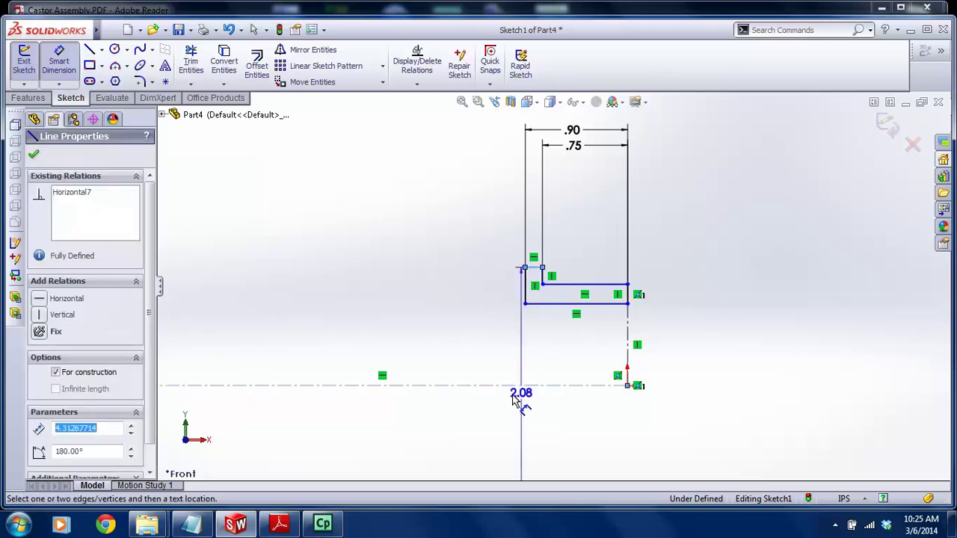
pyautogui.click(480, 404)
pyautogui.write('1.26')
pyautogui.press('BackSpace')
pyautogui.write('5')
pyautogui.press('Return')
pyautogui.press('Escape')
# Move the profile's inner edge and the body's outer edge toward the centerline to restore the L-shaped section below the flange top
pyautogui.scroll(-3, 607, 333)
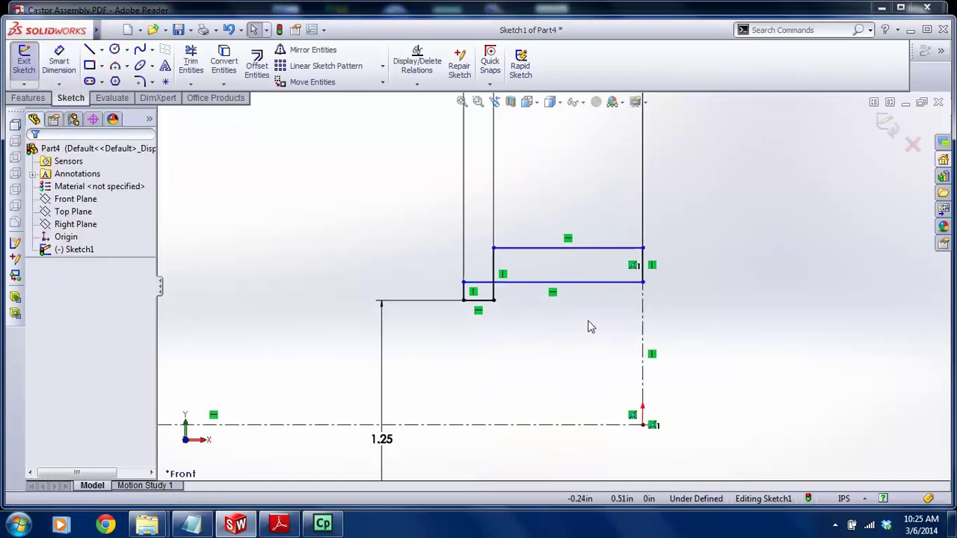
pyautogui.moveTo(582, 288); pyautogui.dragTo(563, 329)
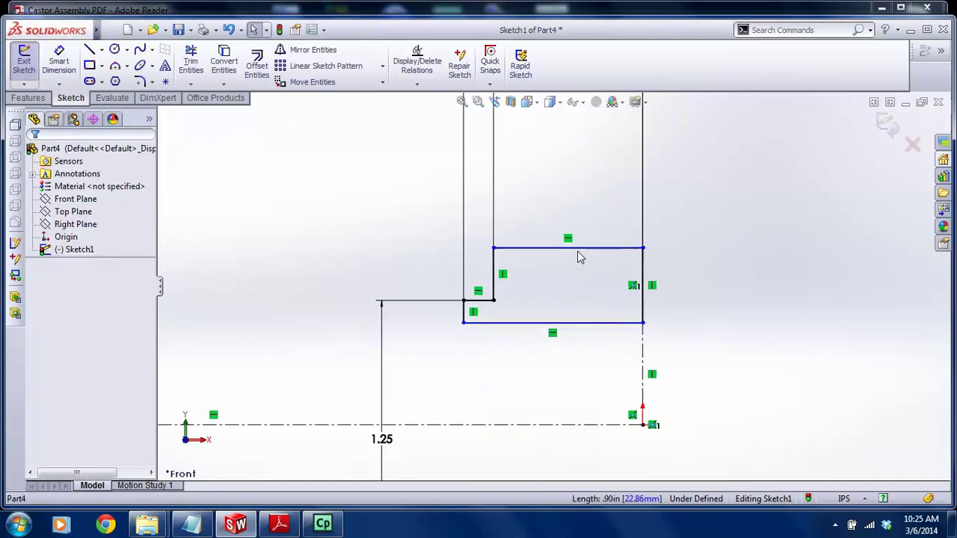
pyautogui.moveTo(571, 248)
pyautogui.mouseDown()
pyautogui.moveTo(570, 337)
pyautogui.moveTo(574, 319)
pyautogui.mouseUp()
pyautogui.scroll(5, 576, 325)
pyautogui.scroll(-2, 602, 329)
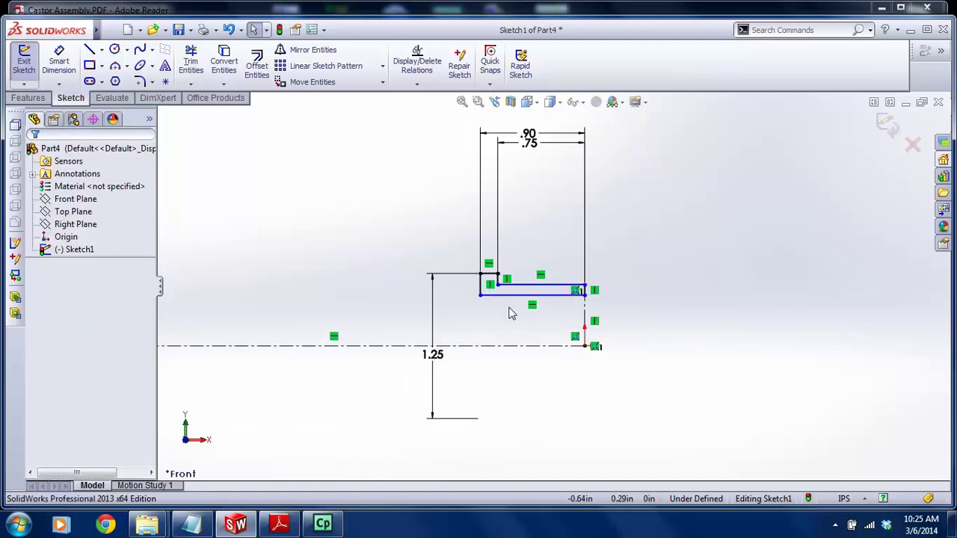
# Check the bushing's bore in the Castor Assembly PDF and dimension the profile's inner edge across the centerline as a 0.675 in diameter
pyautogui.click(278, 523)
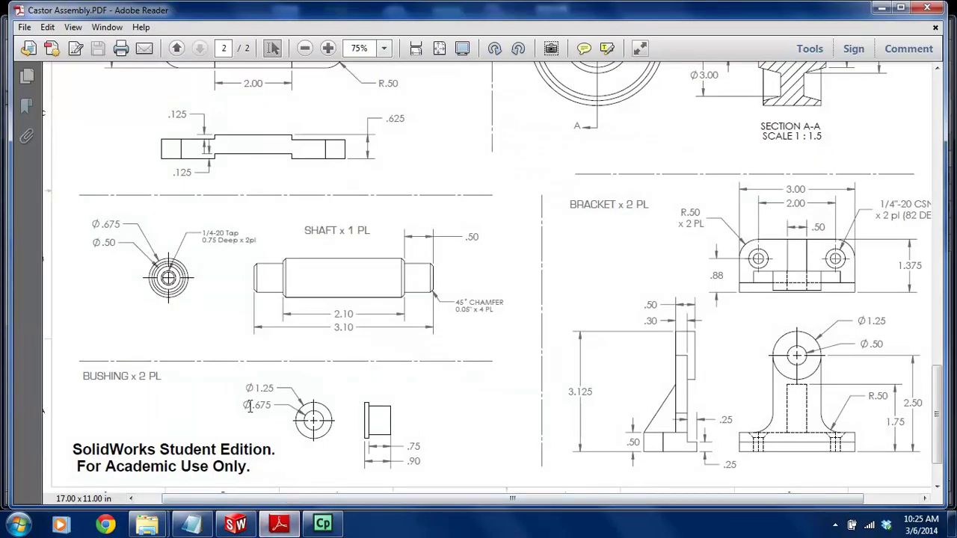
pyautogui.click(248, 527)
pyautogui.moveTo(641, 438); pyautogui.dragTo(641, 374, button='right')
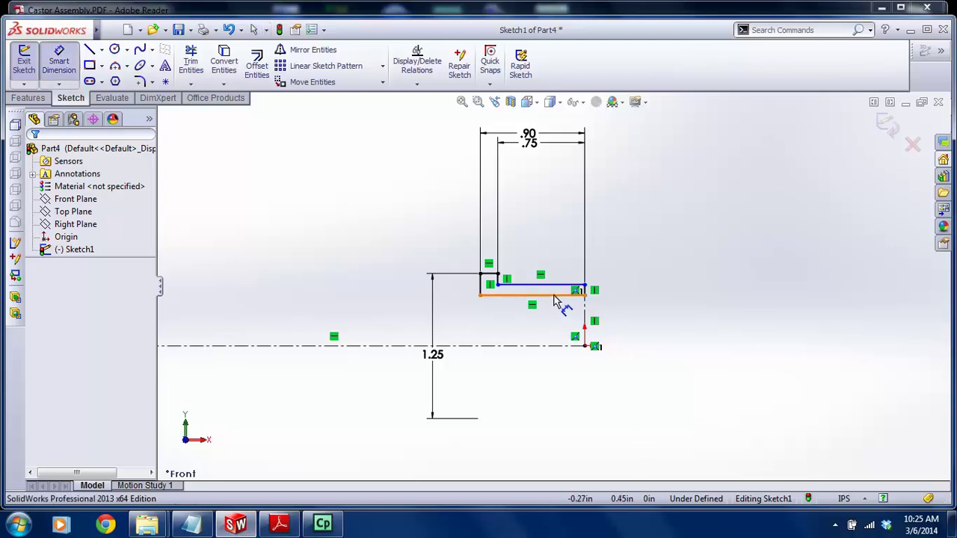
pyautogui.click(553, 295)
pyautogui.click(539, 346)
pyautogui.click(644, 352)
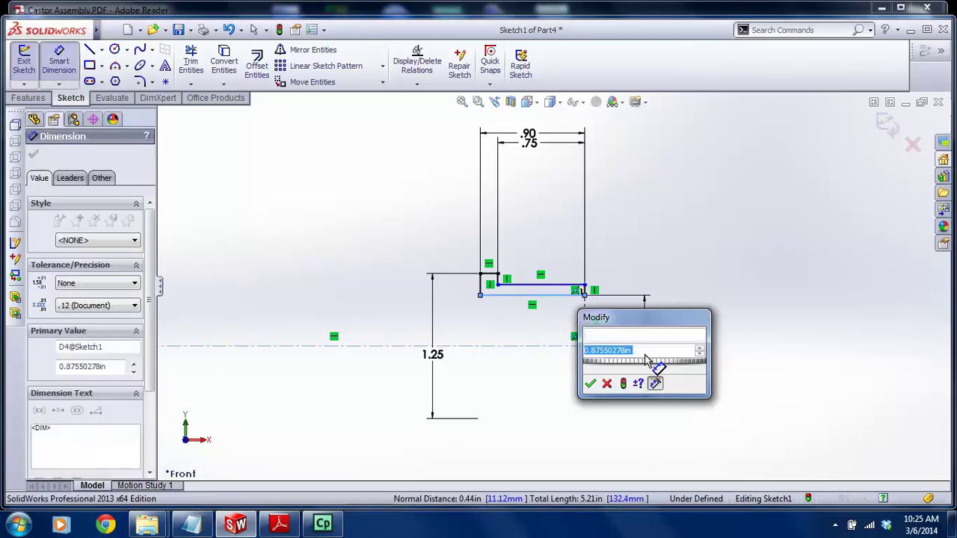
pyautogui.write('.67')
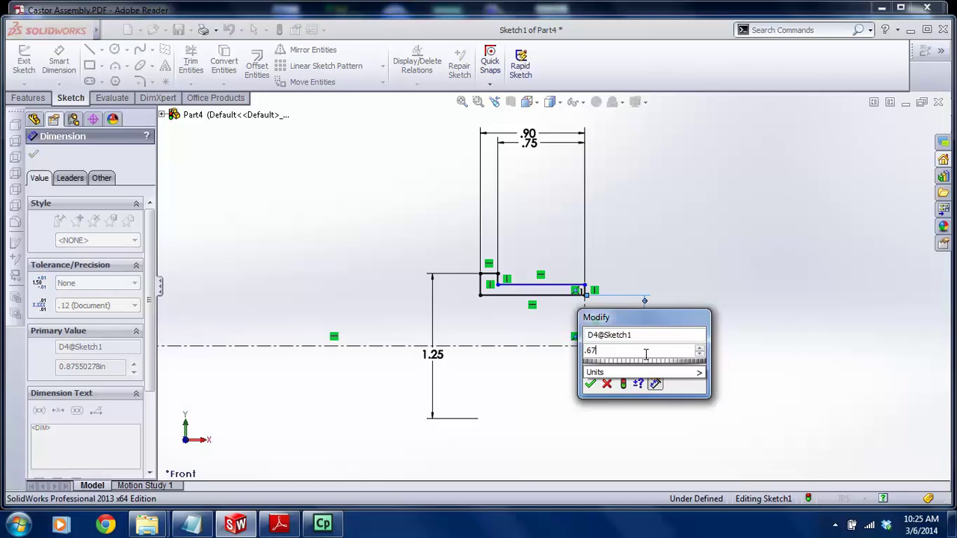
pyautogui.write('5')
pyautogui.press('Return')
pyautogui.scroll(-2, 582, 300)
pyautogui.press('Escape')
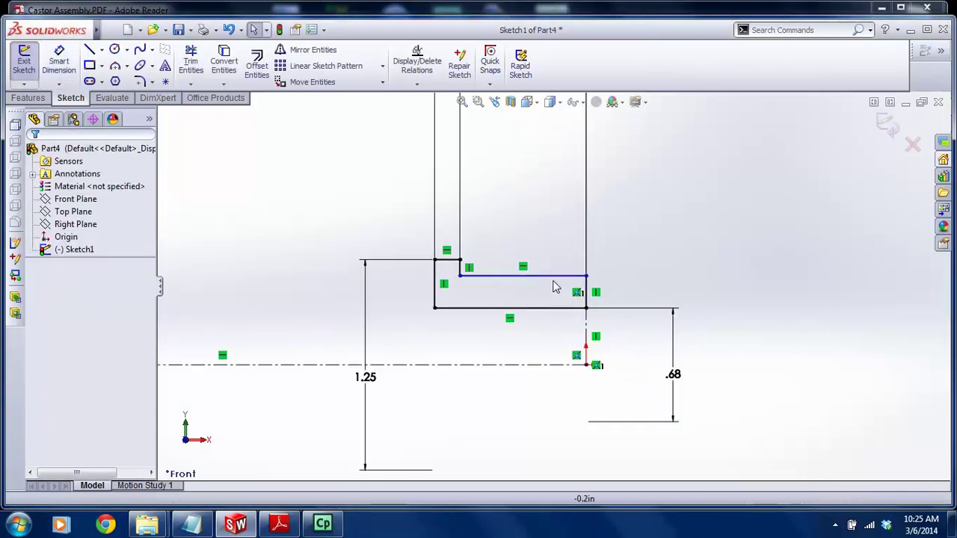
pyautogui.scroll(2, 555, 290)
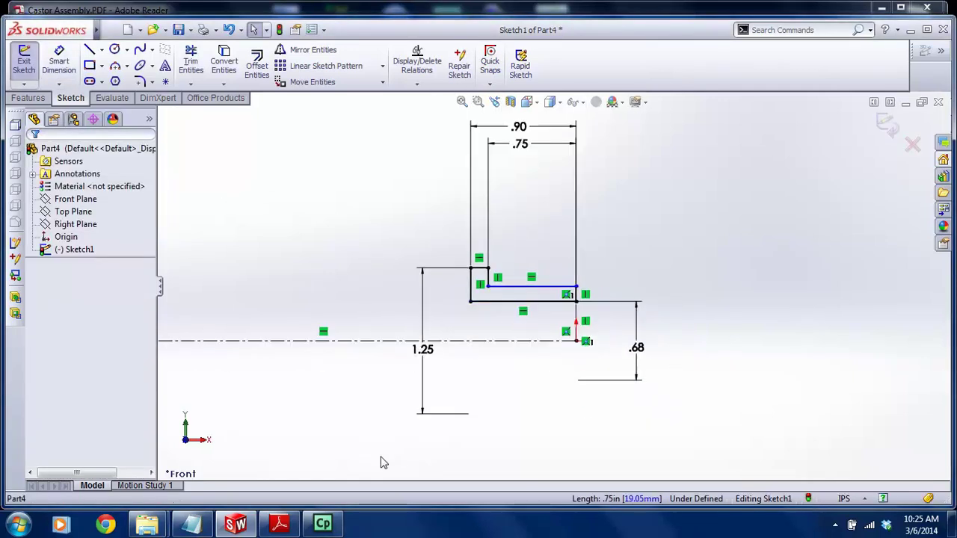
# Look up the roller's bore in the Castor Assembly PDF and dimension the bushing body's outer edge across the centerline as a 1 in diameter
pyautogui.click(280, 525)
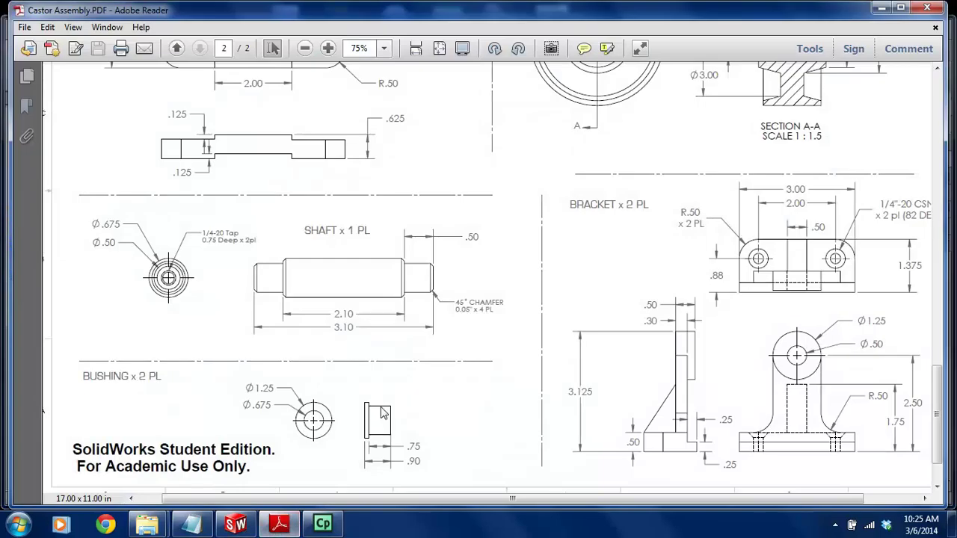
pyautogui.scroll(3, 513, 246)
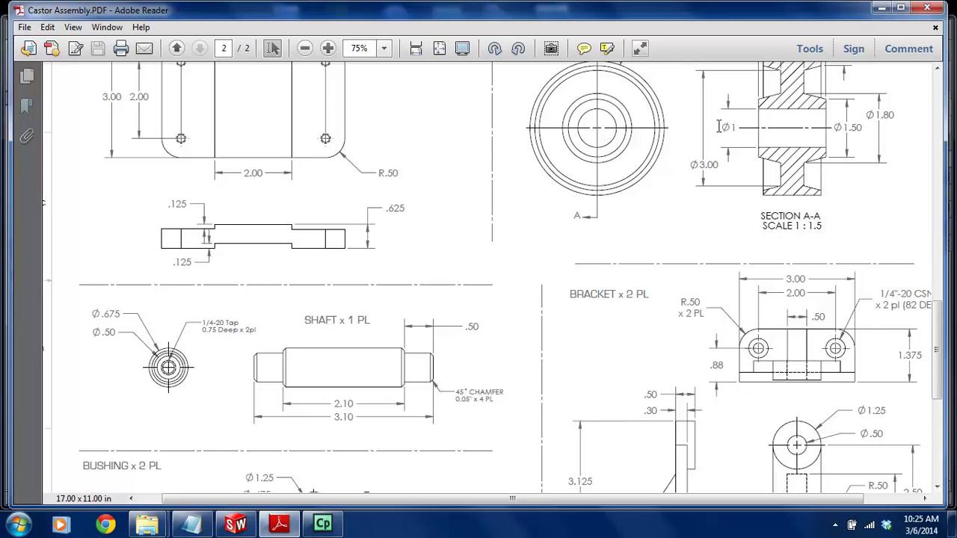
pyautogui.click(236, 525)
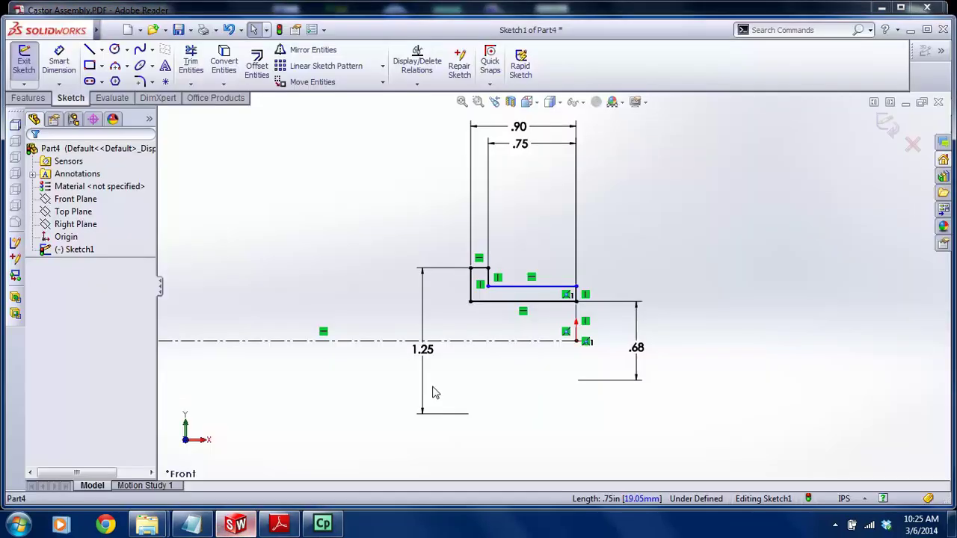
pyautogui.moveTo(654, 350); pyautogui.dragTo(648, 321, button='right')
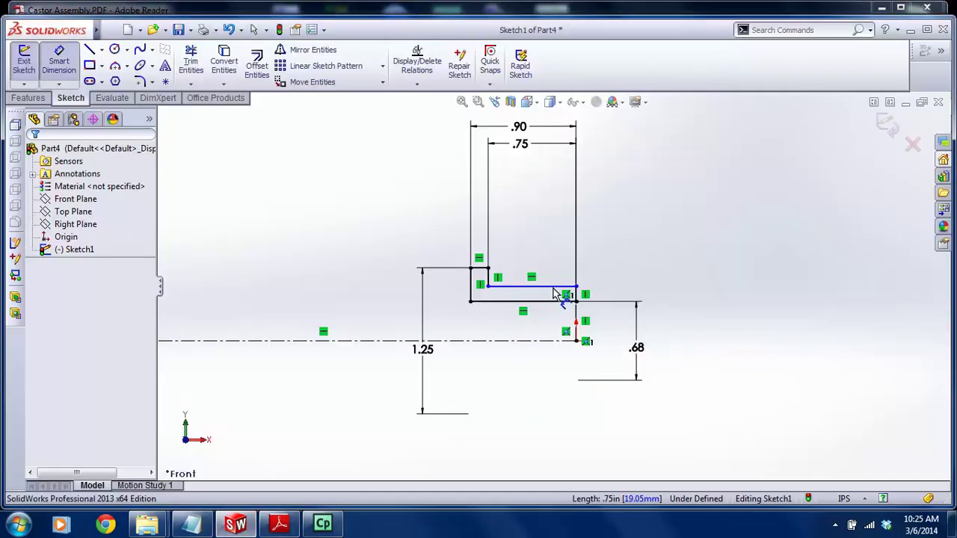
pyautogui.click(560, 287)
pyautogui.click(543, 341)
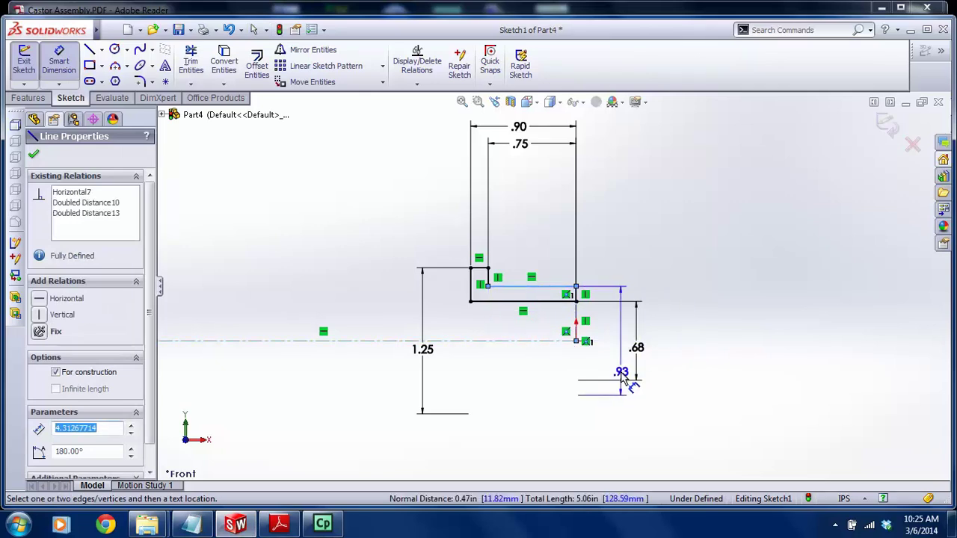
pyautogui.click(676, 359)
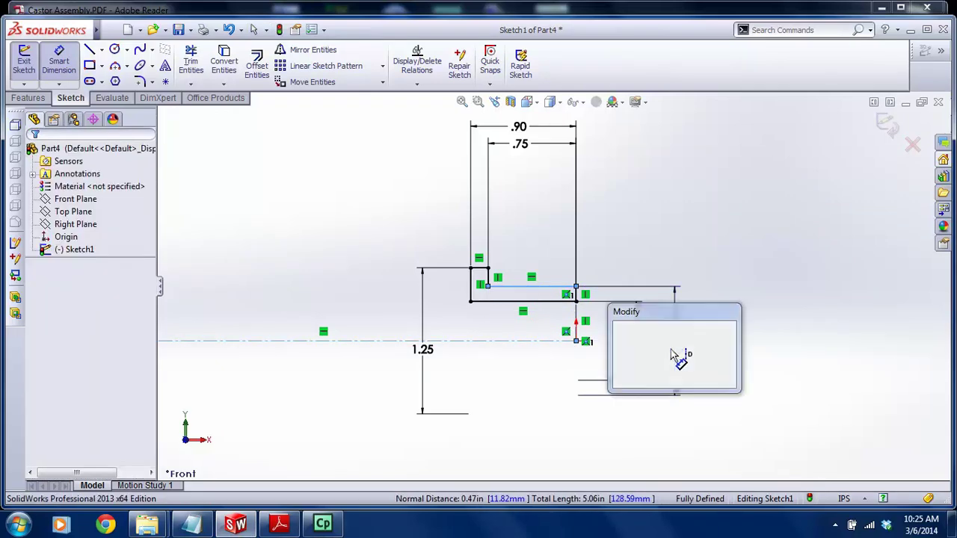
pyautogui.write('1')
pyautogui.press('Return')
pyautogui.scroll(-1, 531, 287)
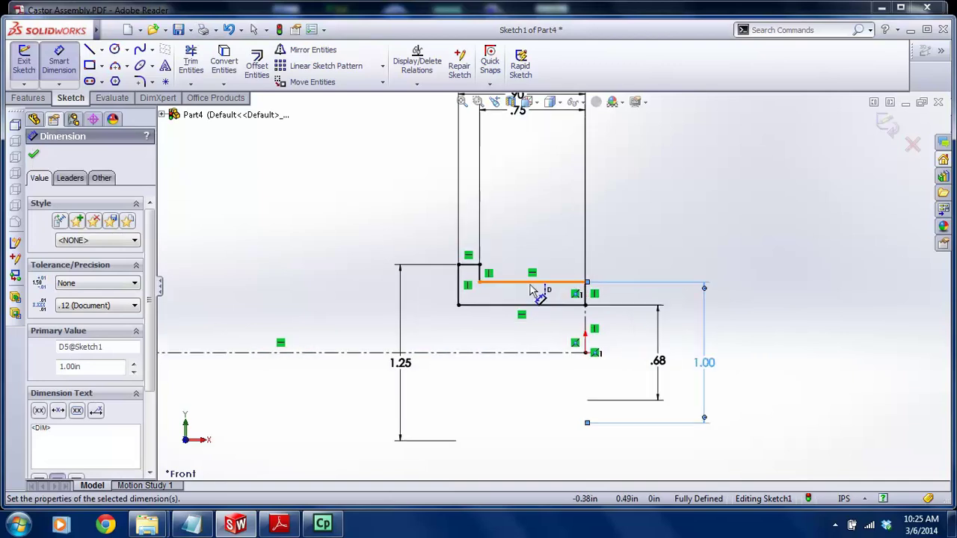
# Move the bushing sketch's diameter dimensions closer to the profile
pyautogui.scroll(2, 550, 287)
pyautogui.scroll(-2, 495, 326)
pyautogui.moveTo(432, 348)
pyautogui.mouseDown()
pyautogui.moveTo(445, 315)
pyautogui.moveTo(456, 325)
pyautogui.mouseUp()
pyautogui.press('Escape')
pyautogui.moveTo(684, 343)
pyautogui.mouseDown()
pyautogui.moveTo(675, 334)
pyautogui.moveTo(695, 337)
pyautogui.mouseUp()
pyautogui.press('Escape')
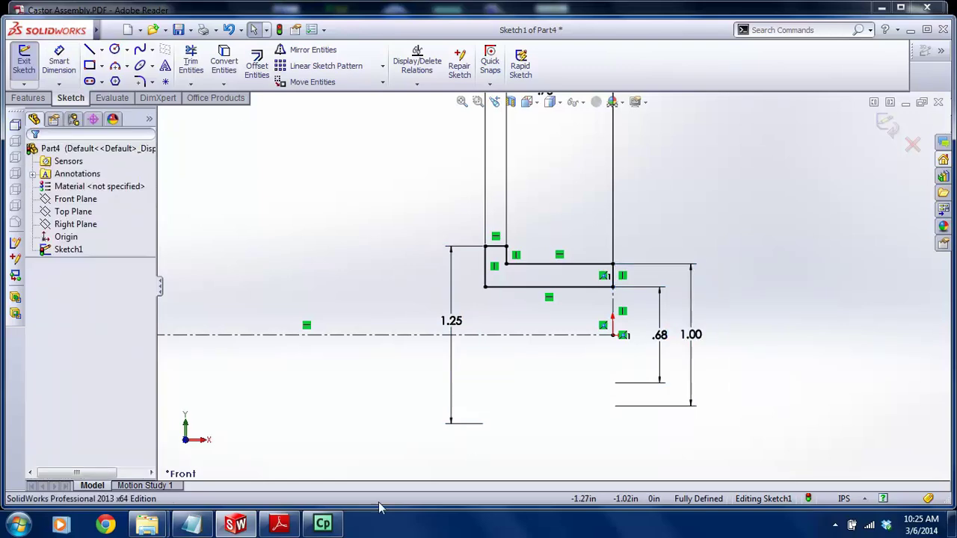
# Examine the roller details and the bushing in the PDF's exploded view, and close the bushing profile sketch in SolidWorks
pyautogui.click(278, 525)
pyautogui.scroll(10, 451, 321)
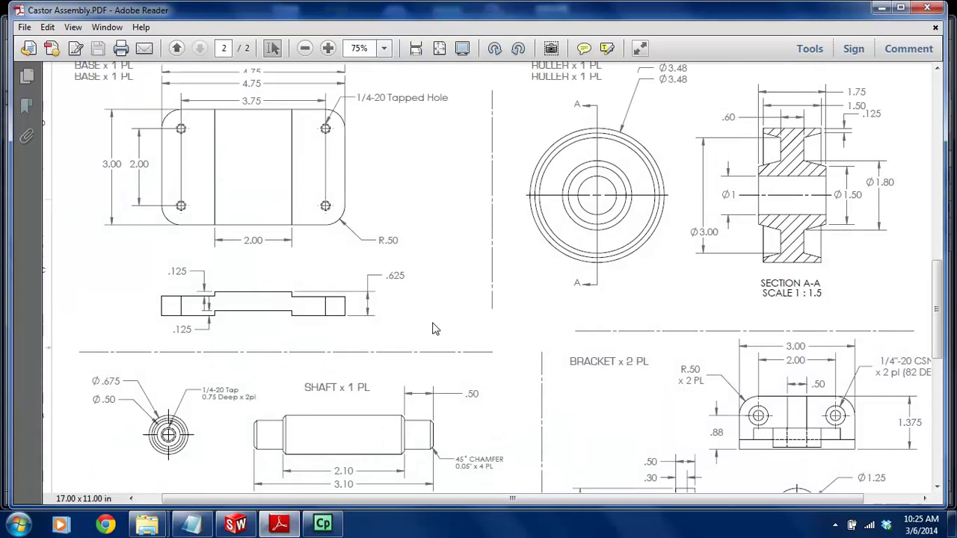
pyautogui.scroll(2, 450, 322)
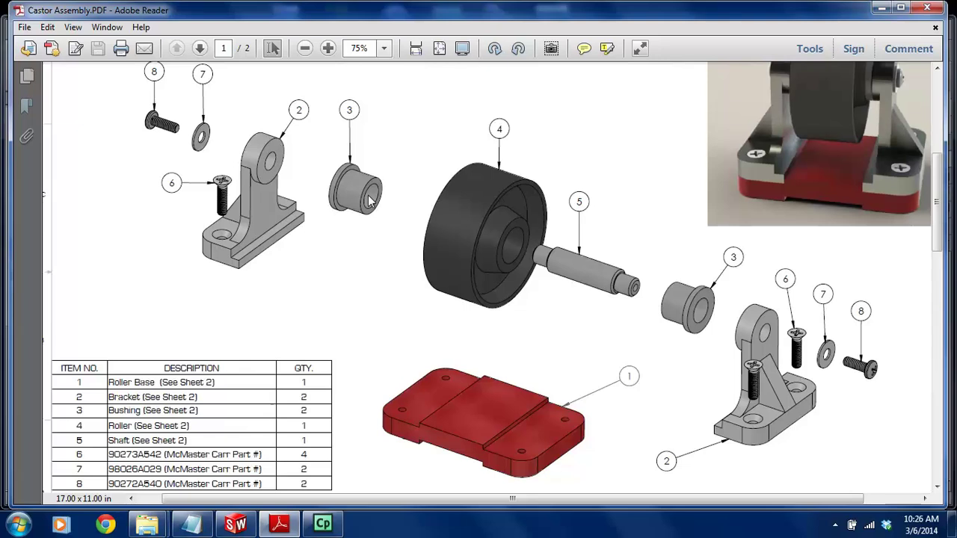
pyautogui.click(880, 9)
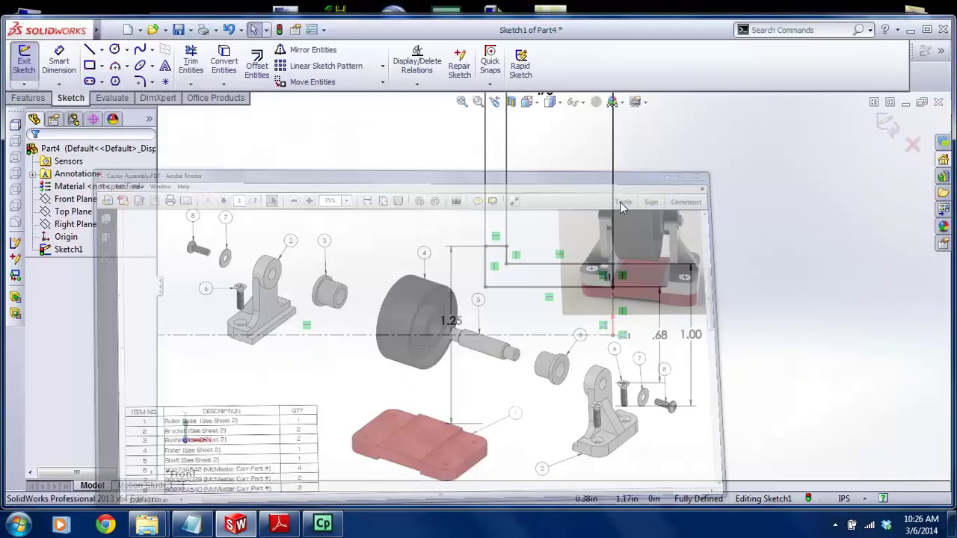
pyautogui.click(888, 125)
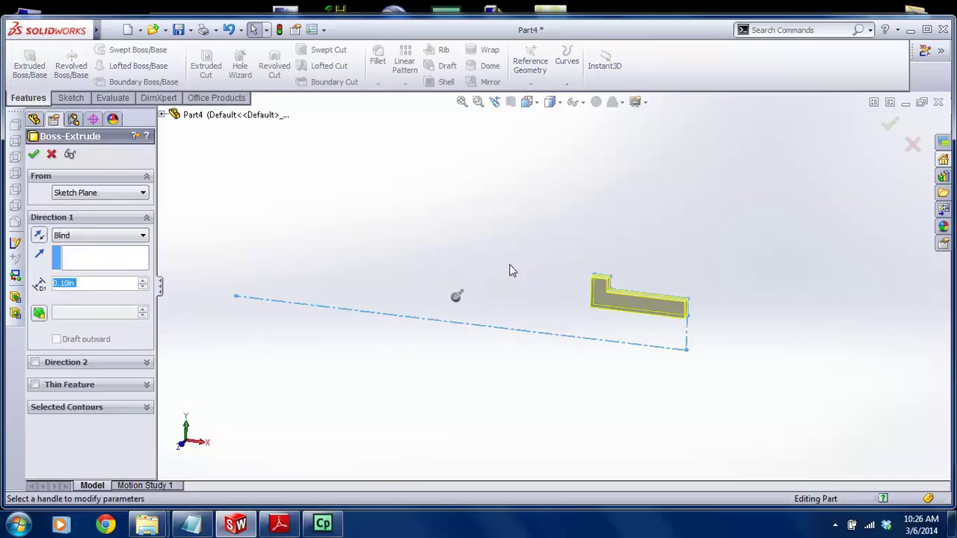
pyautogui.click(101, 236)
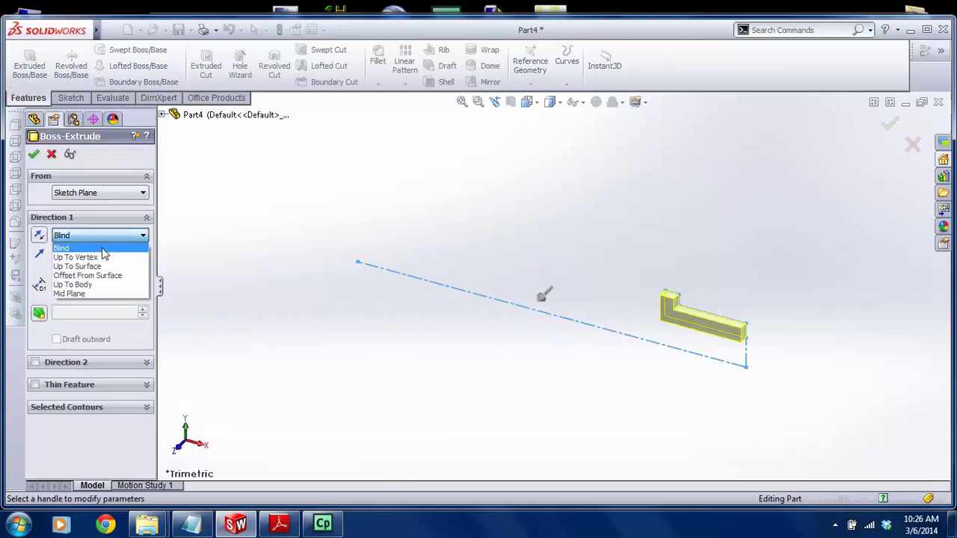
pyautogui.click(276, 250)
pyautogui.click(51, 155)
# Revolve the L-shaped profile region 360 degrees about the long centerline to form the bushing
pyautogui.click(71, 75)
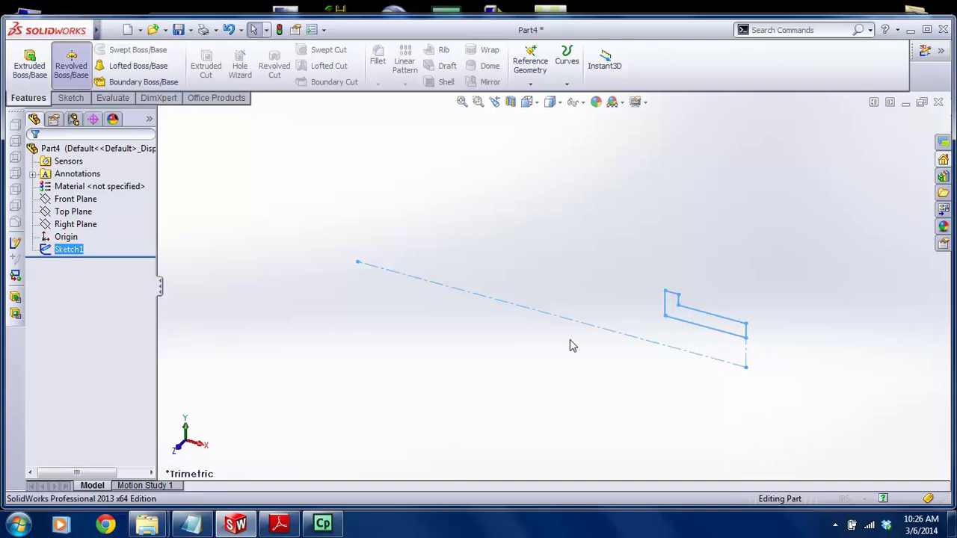
pyautogui.click(147, 337)
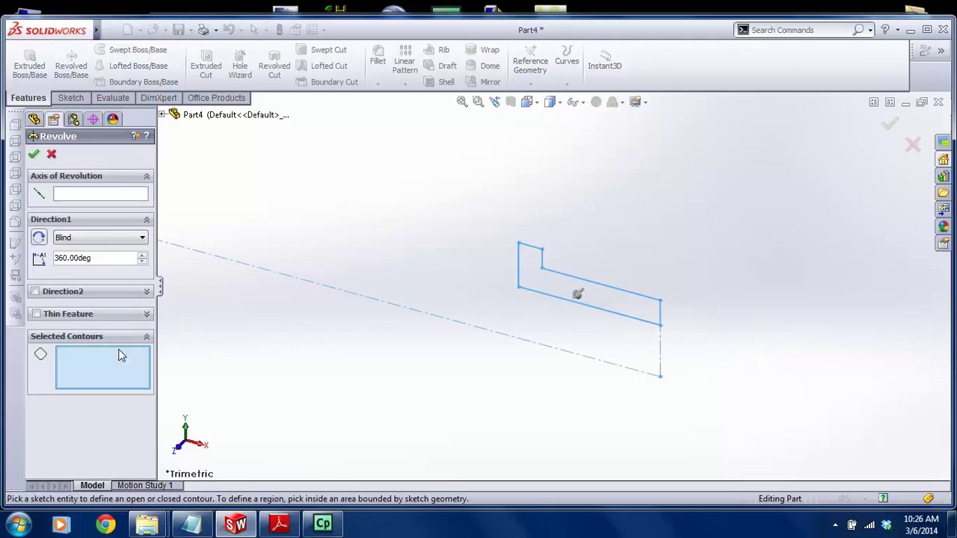
pyautogui.click(545, 293)
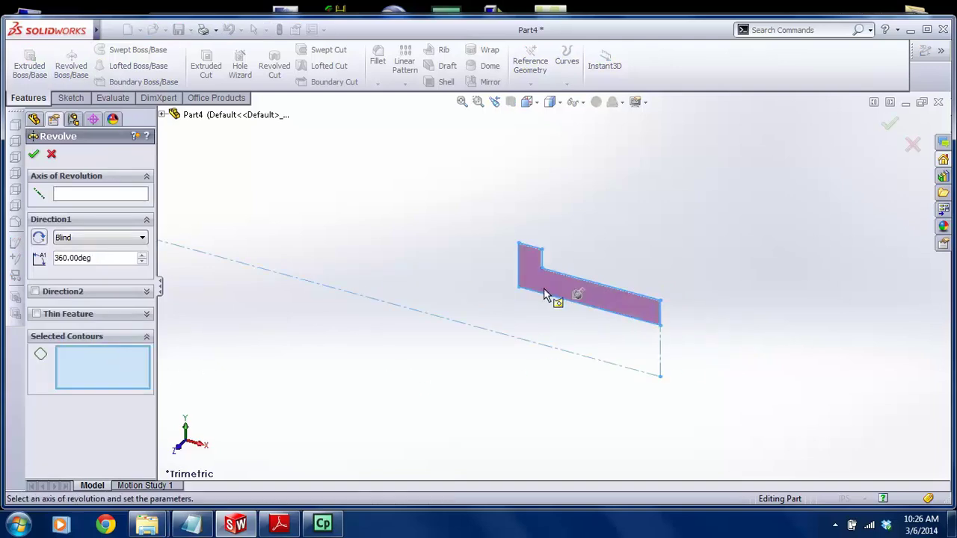
pyautogui.click(125, 194)
pyautogui.click(465, 329)
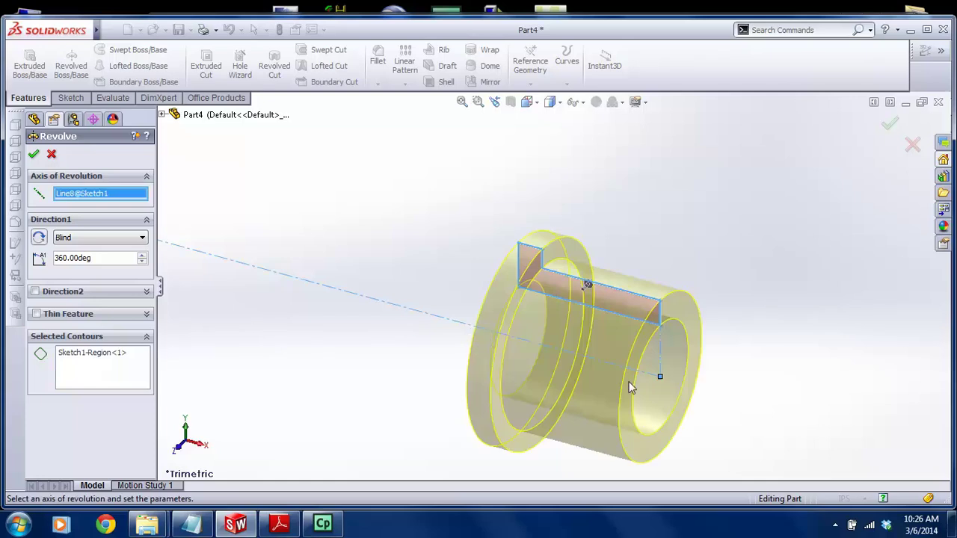
pyautogui.click(34, 154)
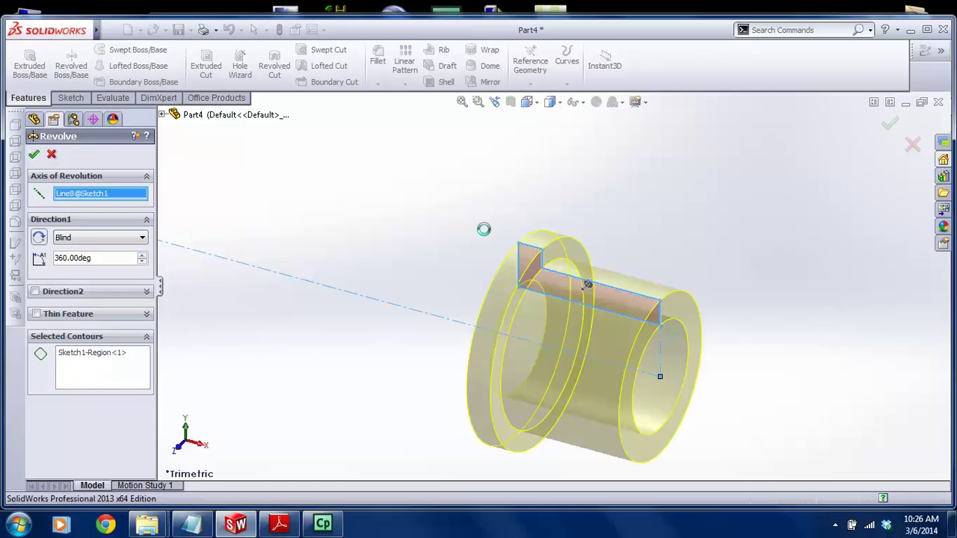
pyautogui.moveTo(507, 261); pyautogui.dragTo(437, 261, button='middle')
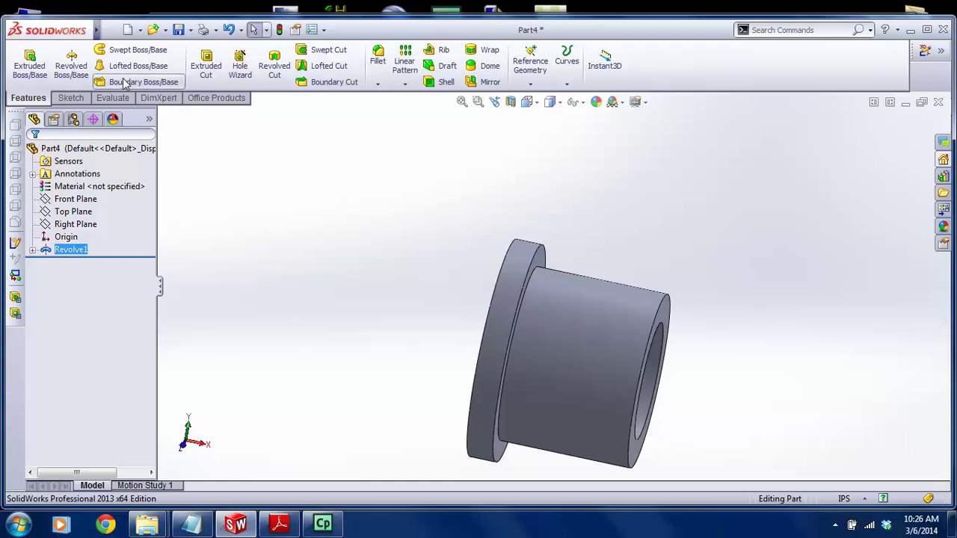
# Save the part as Castor Bushing in the Castor Project folder and close it
pyautogui.click(113, 30)
pyautogui.click(142, 119)
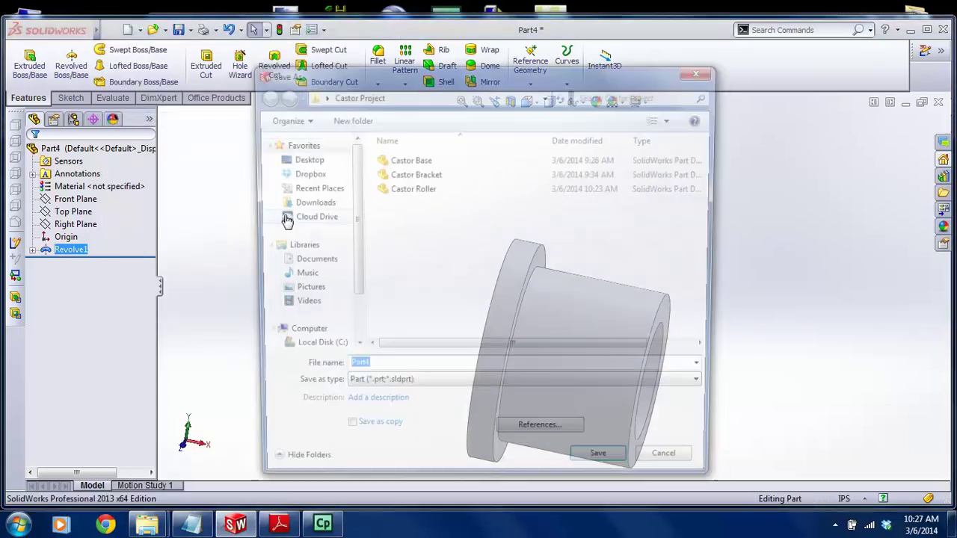
pyautogui.write('Ca')
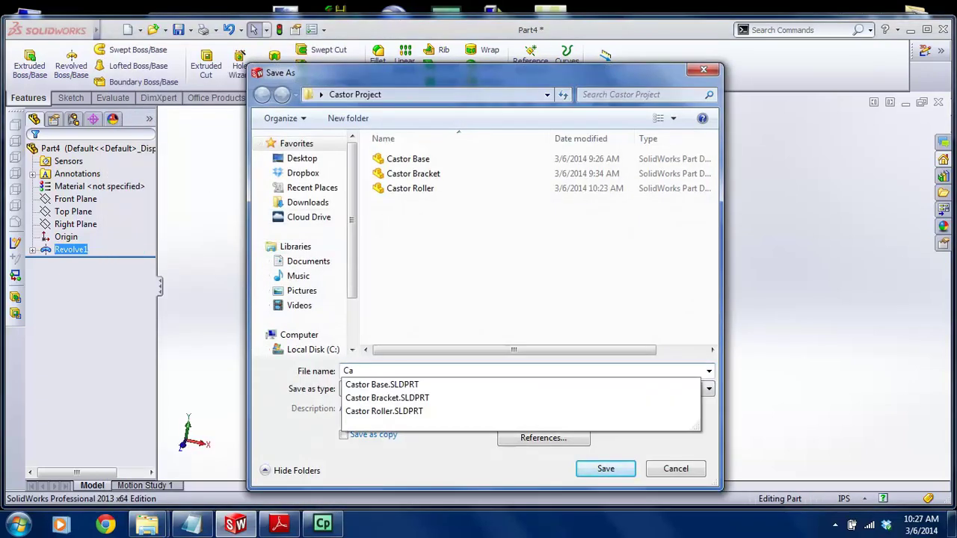
pyautogui.write('stor Bushing')
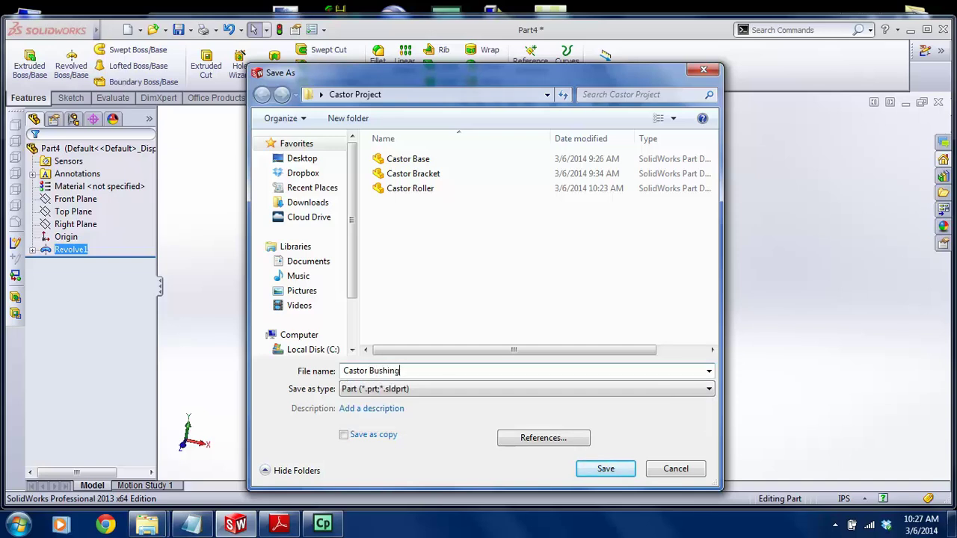
pyautogui.press('Return')
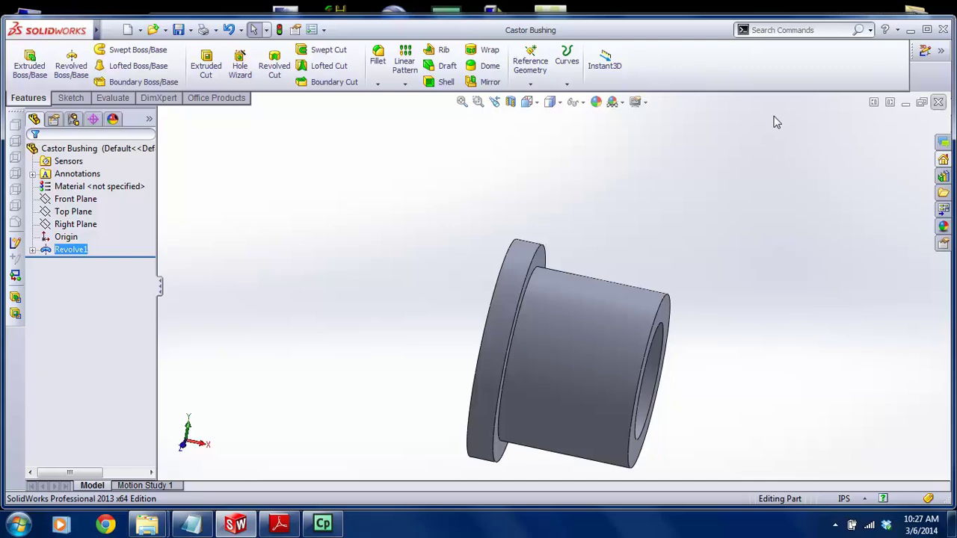
pyautogui.click(938, 102)
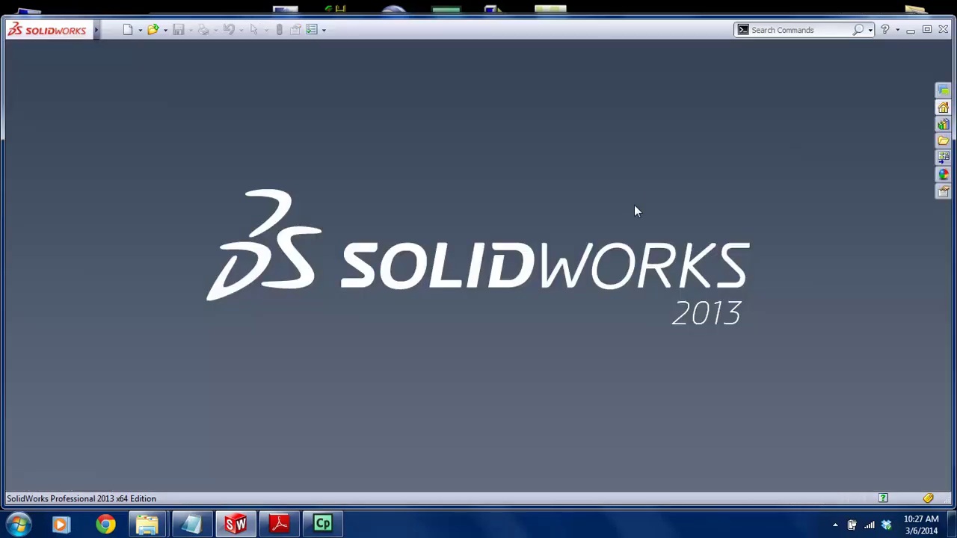
# Switch to the Castor Assembly PDF and examine the shaft in the exploded view and its dimensioned drawing on sheet 2
pyautogui.click(910, 33)
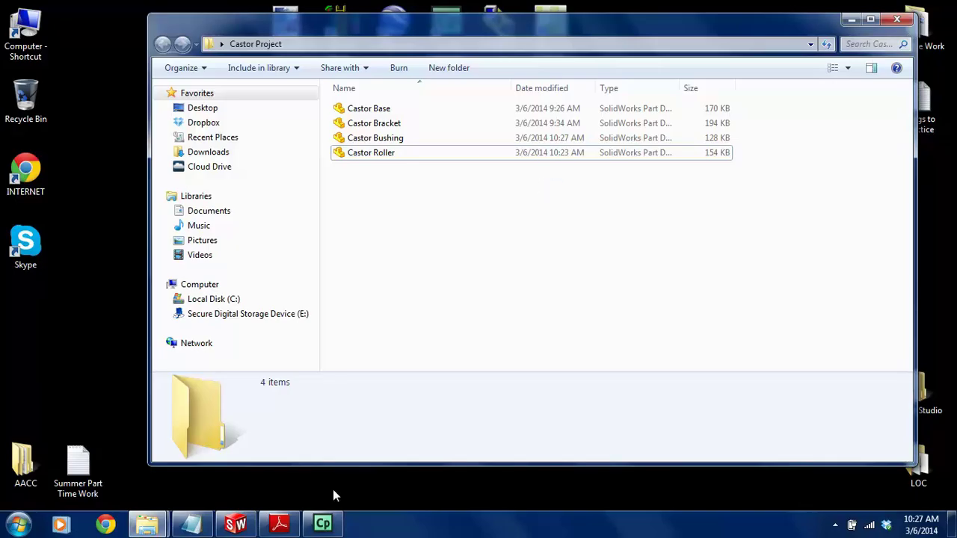
pyautogui.click(279, 523)
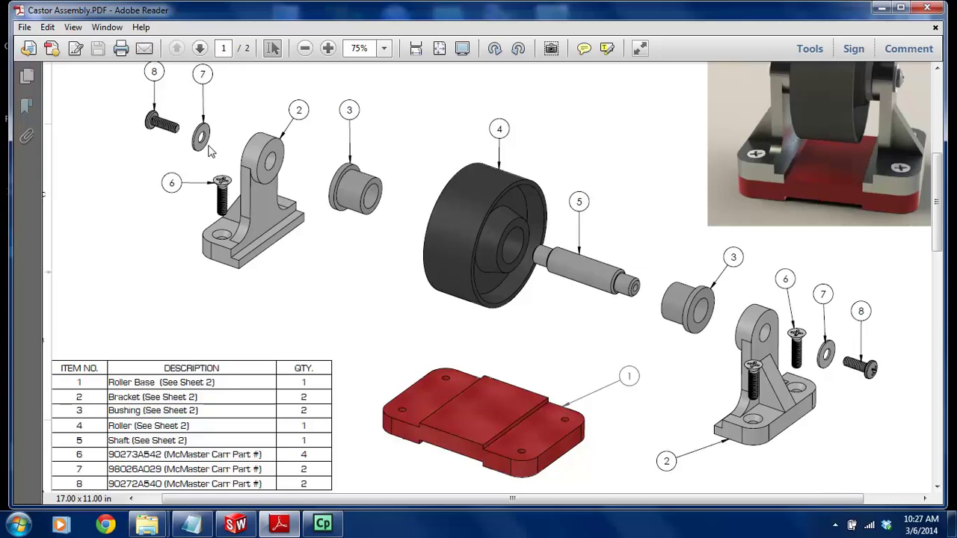
pyautogui.scroll(2, 598, 217)
pyautogui.scroll(-12, 595, 224)
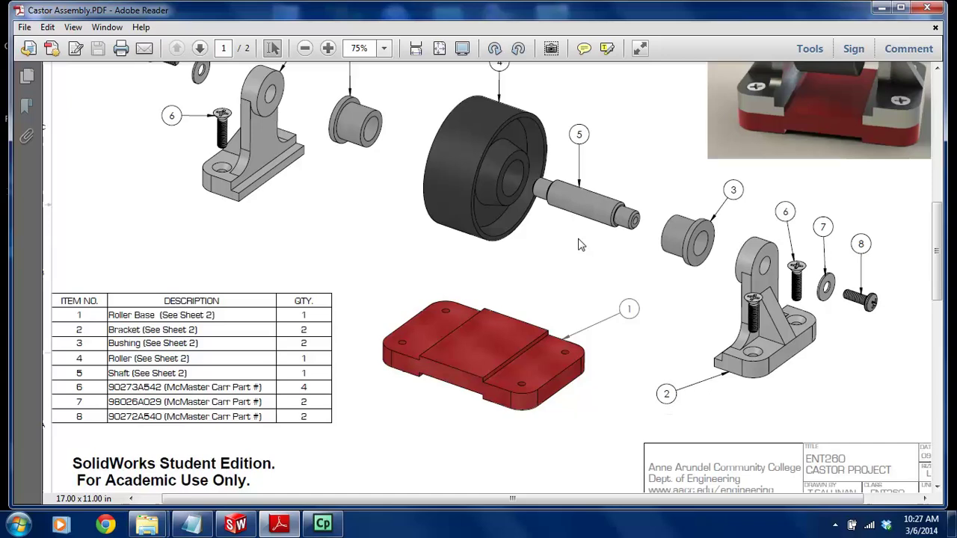
pyautogui.scroll(-4, 478, 265)
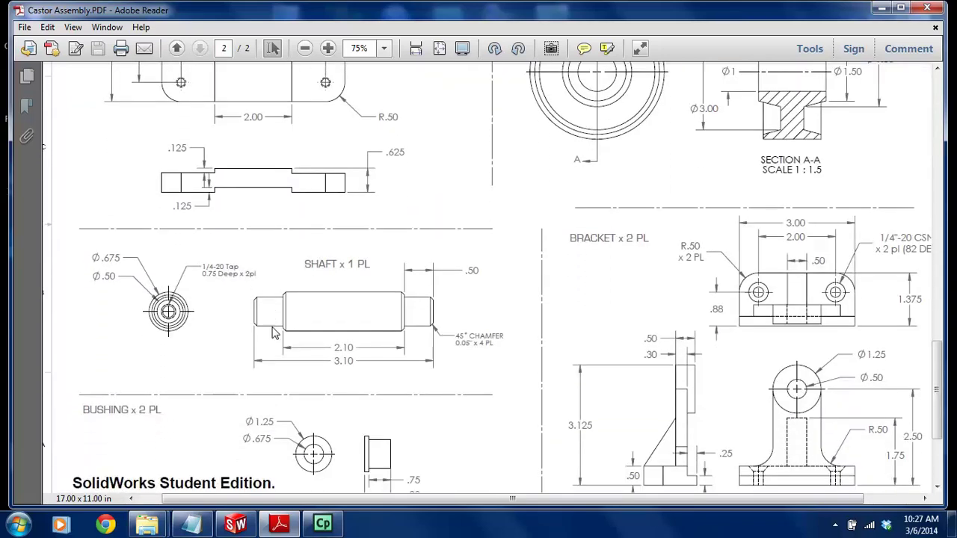
# Switch to SolidWorks, create a new part and start a sketch on the Front Plane
pyautogui.click(236, 523)
pyautogui.click(128, 29)
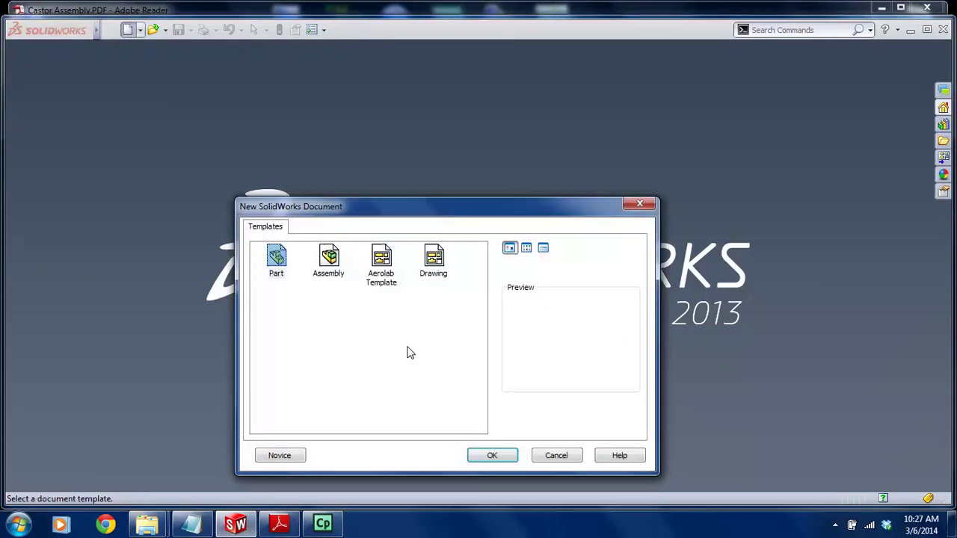
pyautogui.click(477, 456)
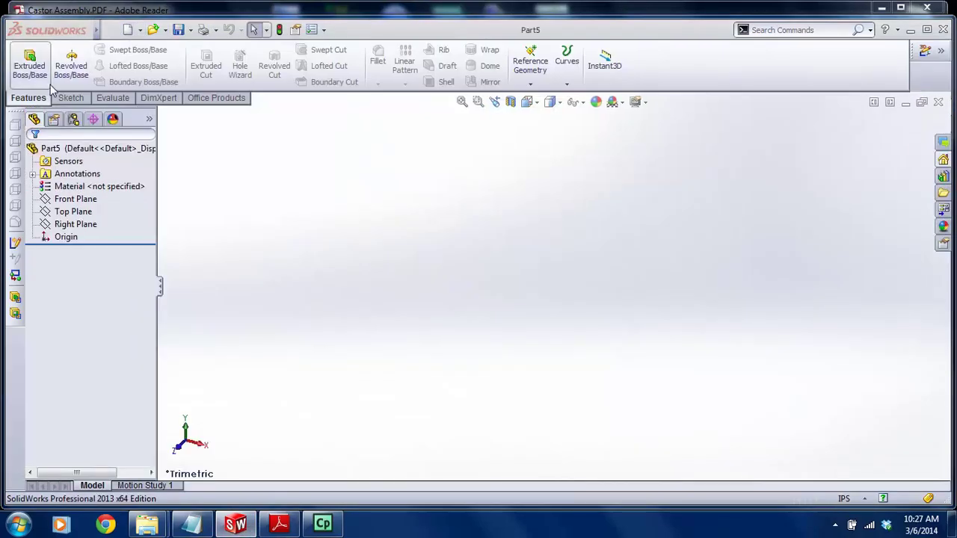
pyautogui.click(71, 98)
pyautogui.click(24, 64)
pyautogui.click(413, 175)
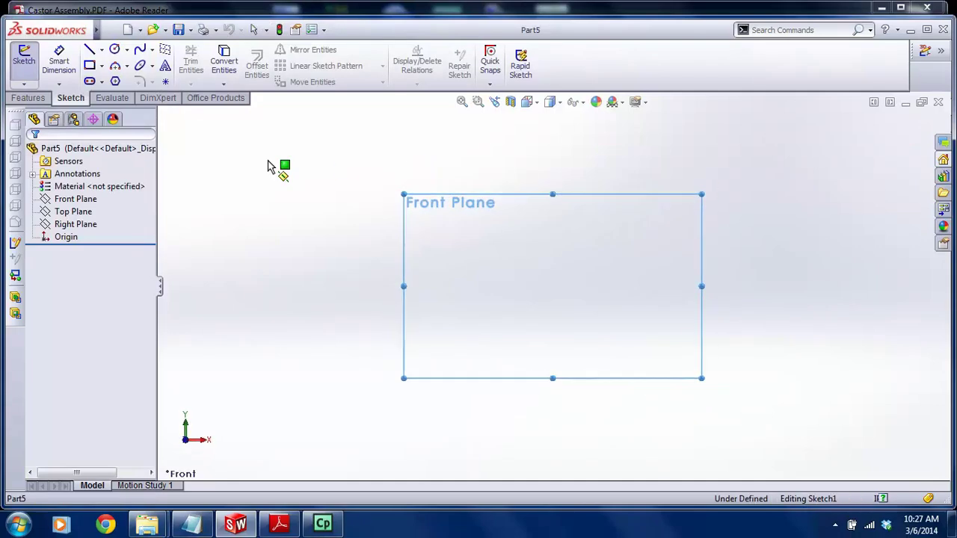
# Sketch a horizontal centerline and constrain its midpoint to the origin
pyautogui.click(102, 49)
pyautogui.click(120, 77)
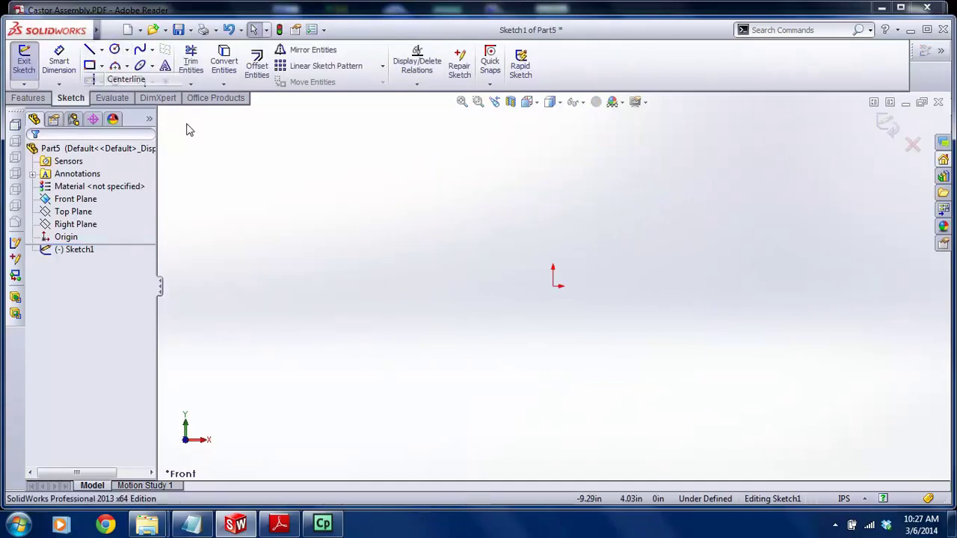
pyautogui.click(372, 256)
pyautogui.click(763, 256)
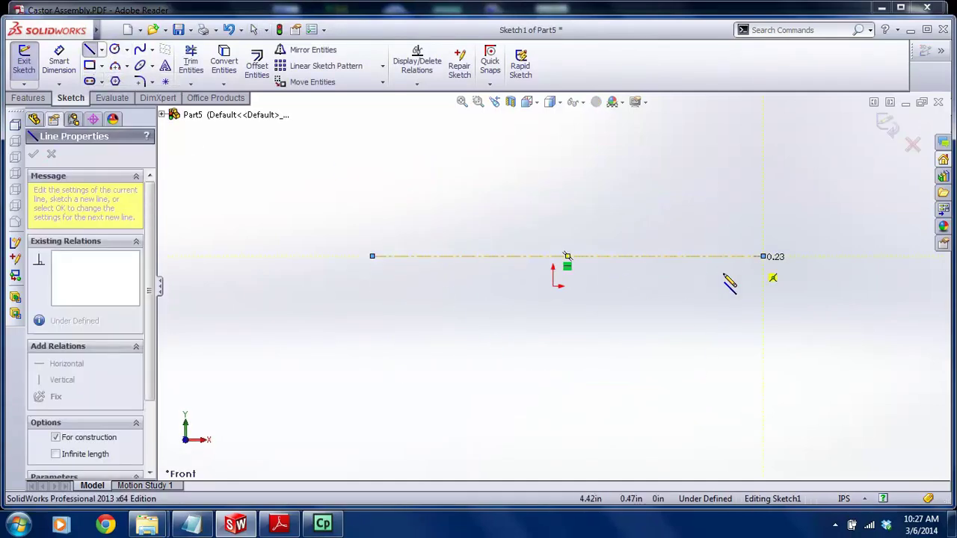
pyautogui.press('Escape')
pyautogui.click(593, 256)
pyautogui.keyDown('ctrl'); pyautogui.click(553, 286); pyautogui.keyUp('ctrl')
pyautogui.click(59, 382)
pyautogui.press('Escape')
# Sketch a vertical centerline about 2.9 in long upward from the origin
pyautogui.click(102, 49)
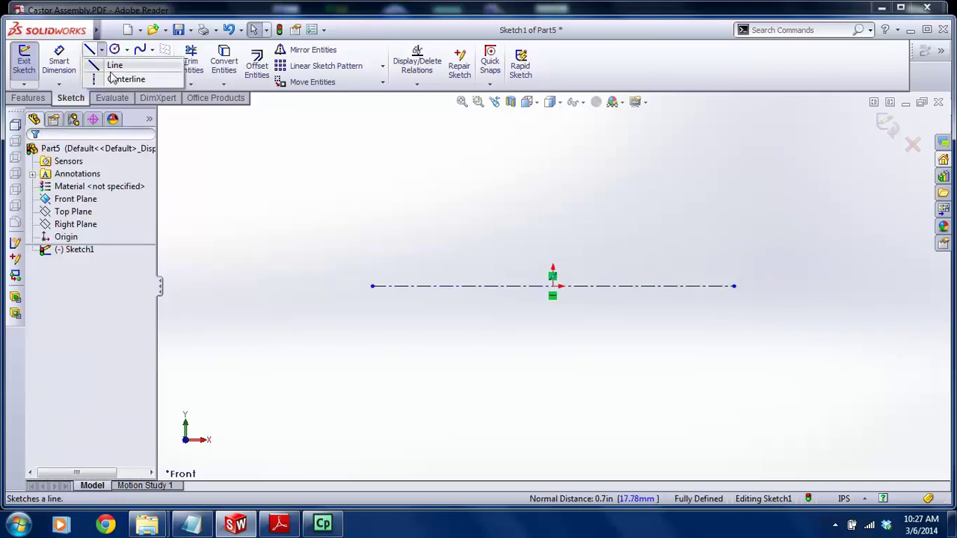
pyautogui.click(120, 79)
pyautogui.click(552, 286)
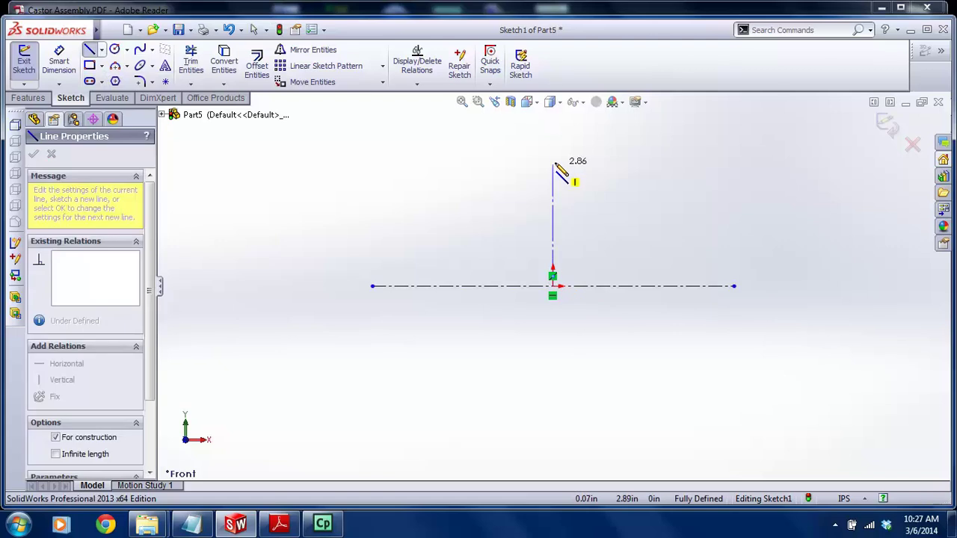
pyautogui.click(552, 162)
pyautogui.press('Escape')
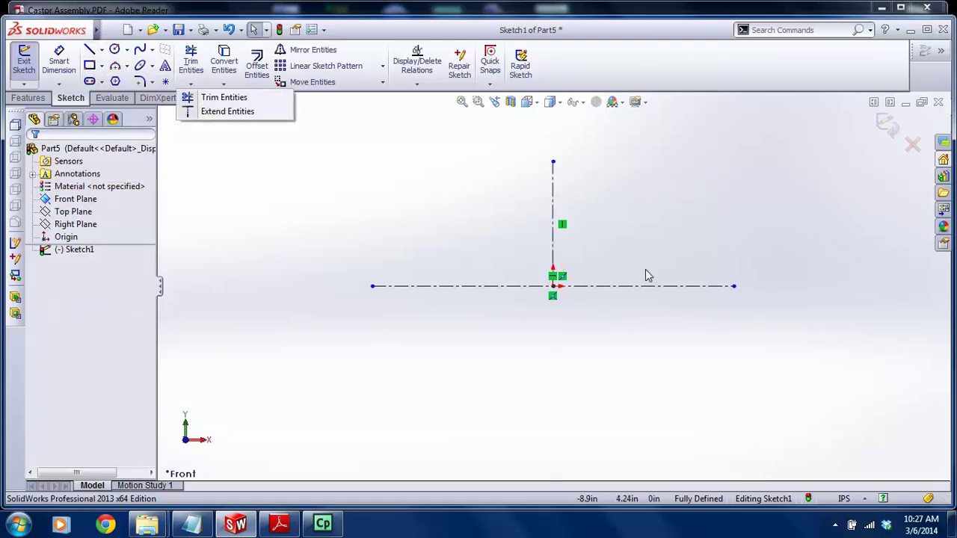
# Sketch a horizontal line about 3.69 in long above the origin, continuing on its right with one step down to the horizontal centerline
pyautogui.click(89, 49)
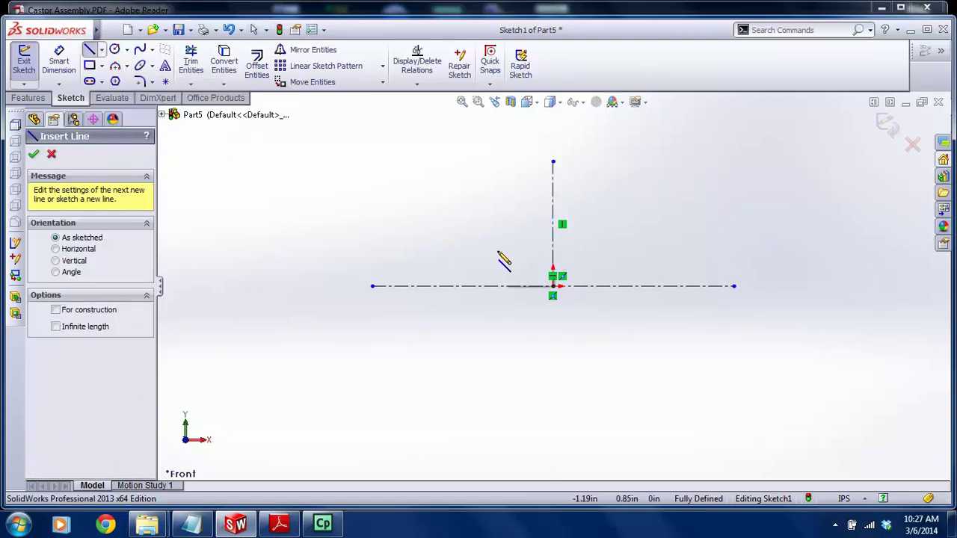
pyautogui.moveTo(471, 256); pyautogui.dragTo(627, 255)
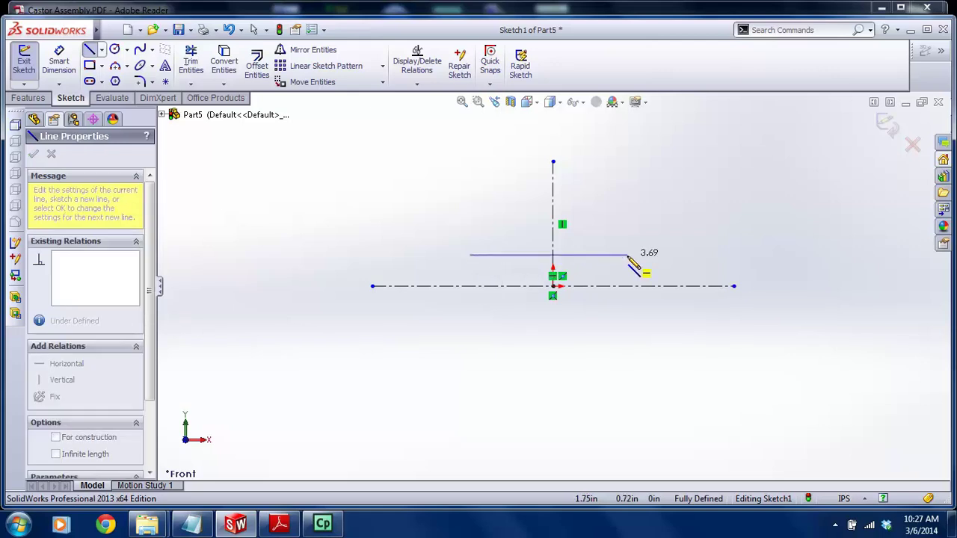
pyautogui.click(627, 267)
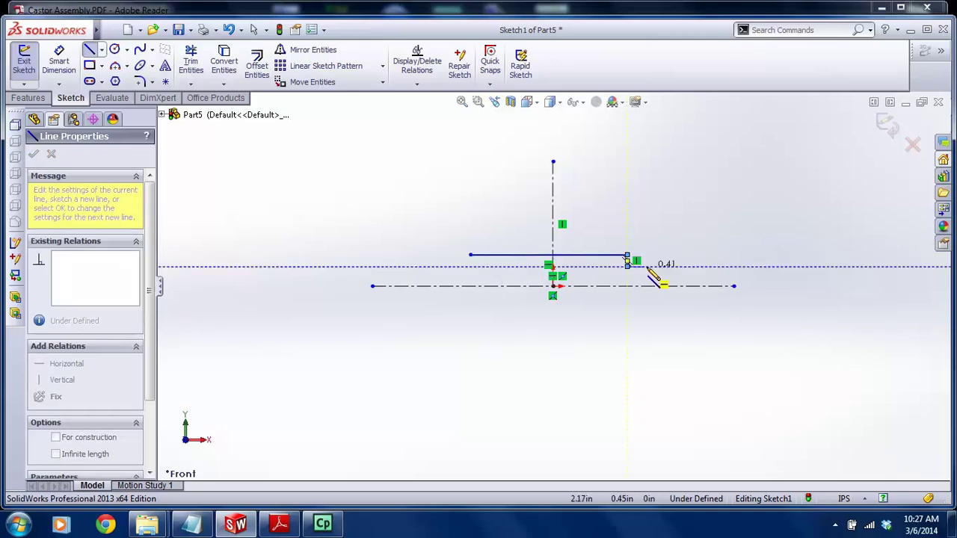
pyautogui.click(655, 267)
pyautogui.click(655, 286)
pyautogui.press('Escape')
pyautogui.scroll(-3, 566, 280)
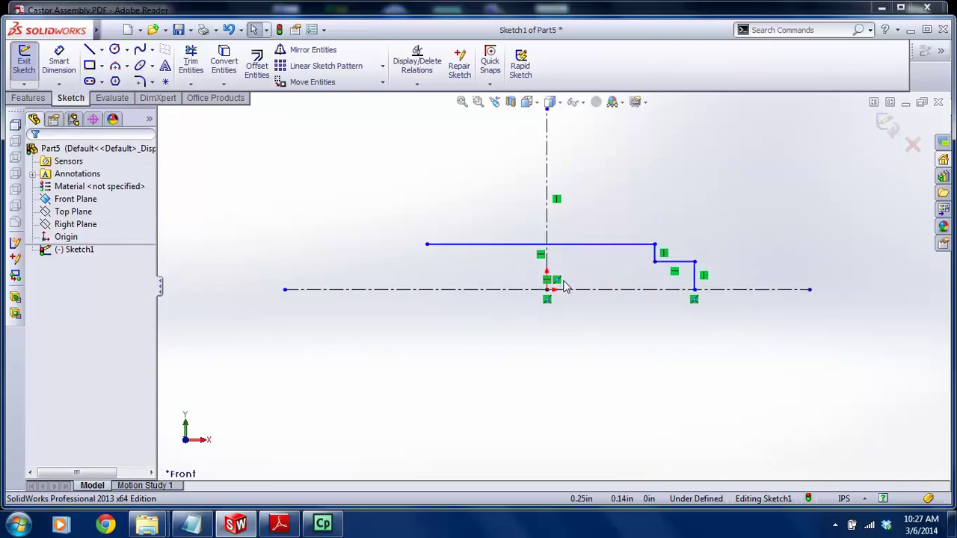
# Sketch the matching step from the top line's left end down to the horizontal centerline
pyautogui.click(89, 50)
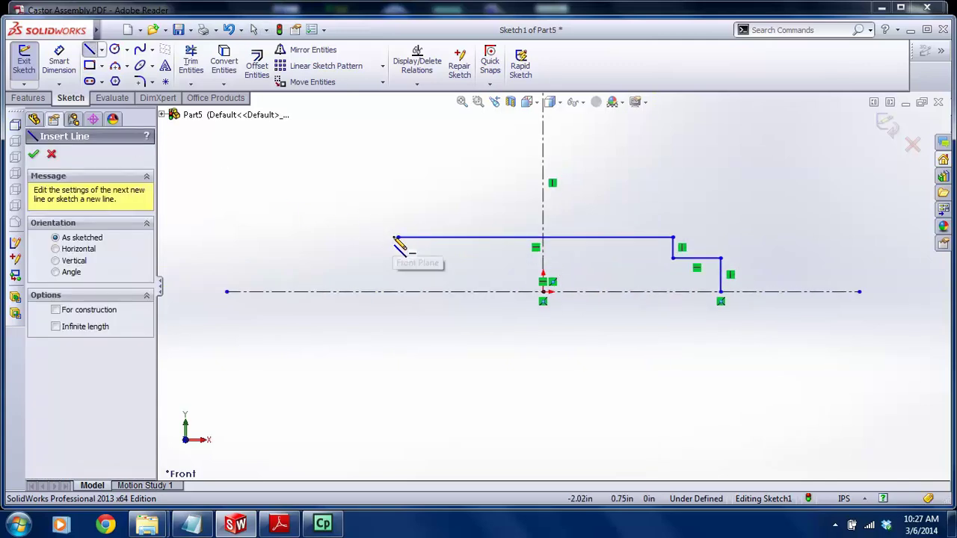
pyautogui.click(399, 238)
pyautogui.click(399, 258)
pyautogui.click(351, 258)
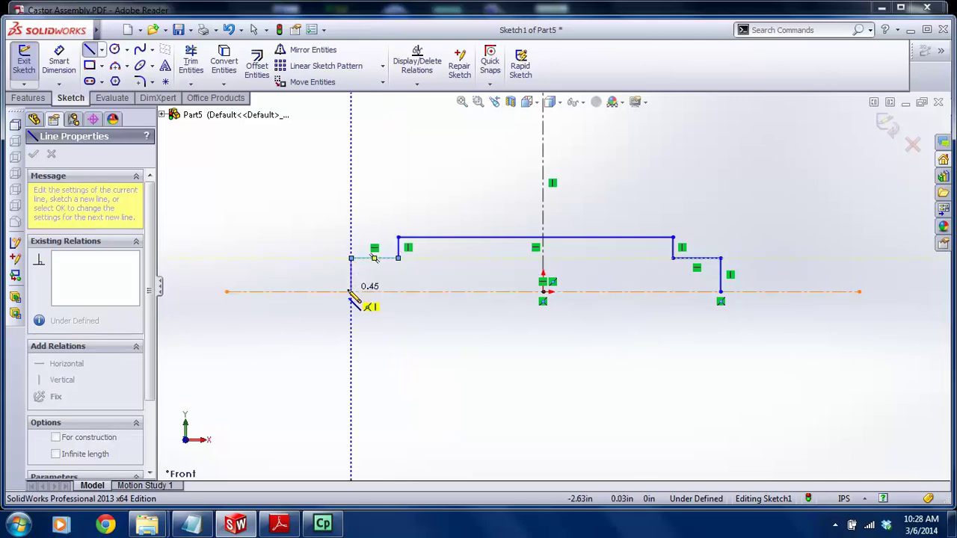
pyautogui.click(351, 291)
pyautogui.press('Escape')
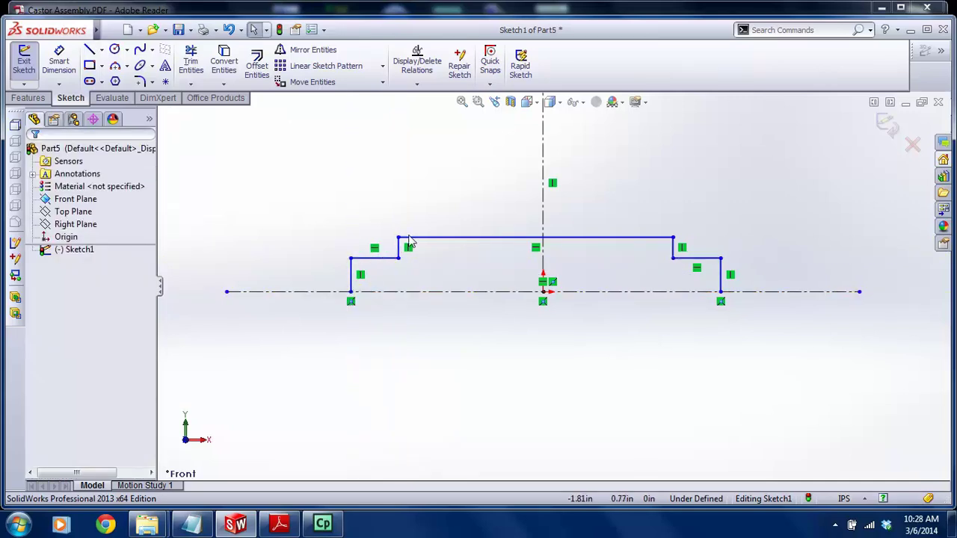
# Compare the sketched profile with the shaft in the Castor Assembly PDF's exploded view and its dimensioned drawing on sheet 2
pyautogui.click(279, 523)
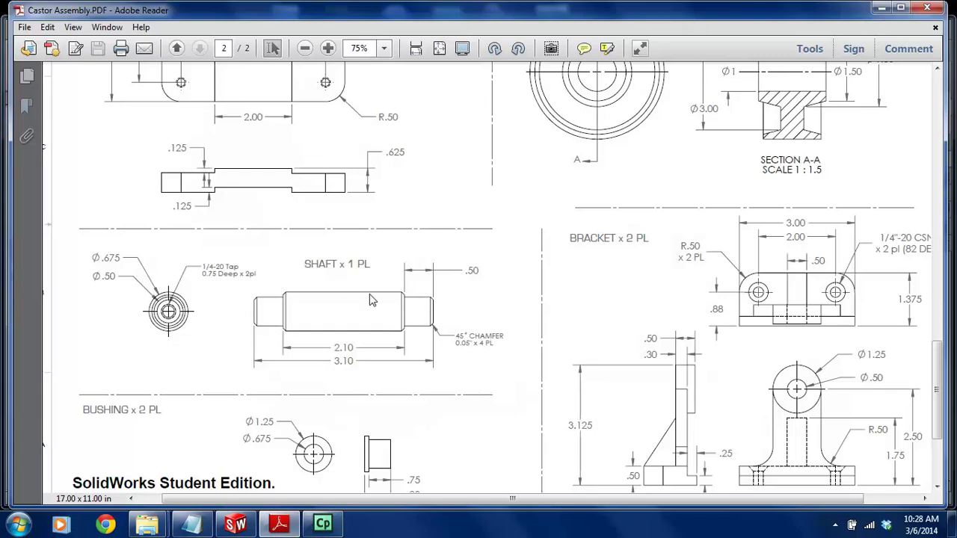
pyautogui.scroll(2, 424, 326)
pyautogui.scroll(-3, 587, 341)
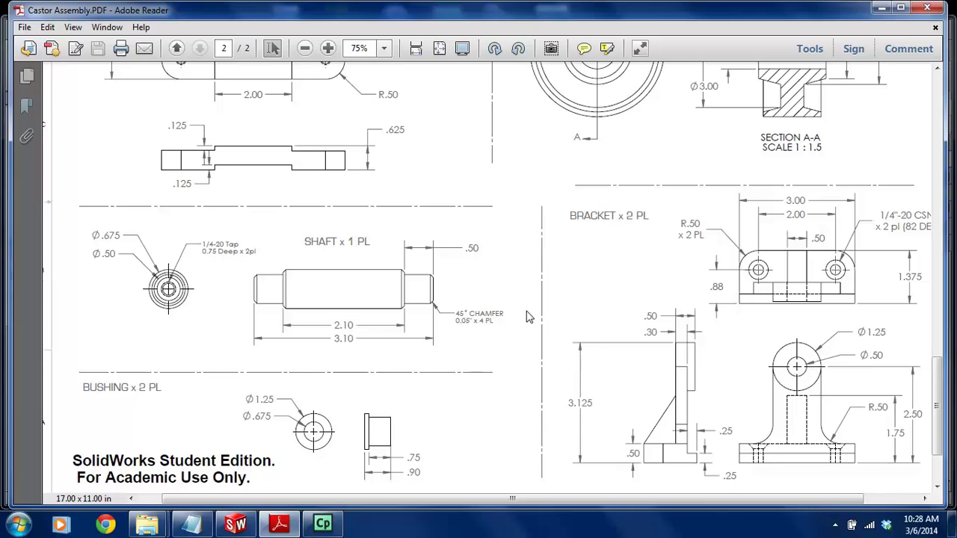
pyautogui.scroll(5, 492, 279)
pyautogui.scroll(5, 492, 279)
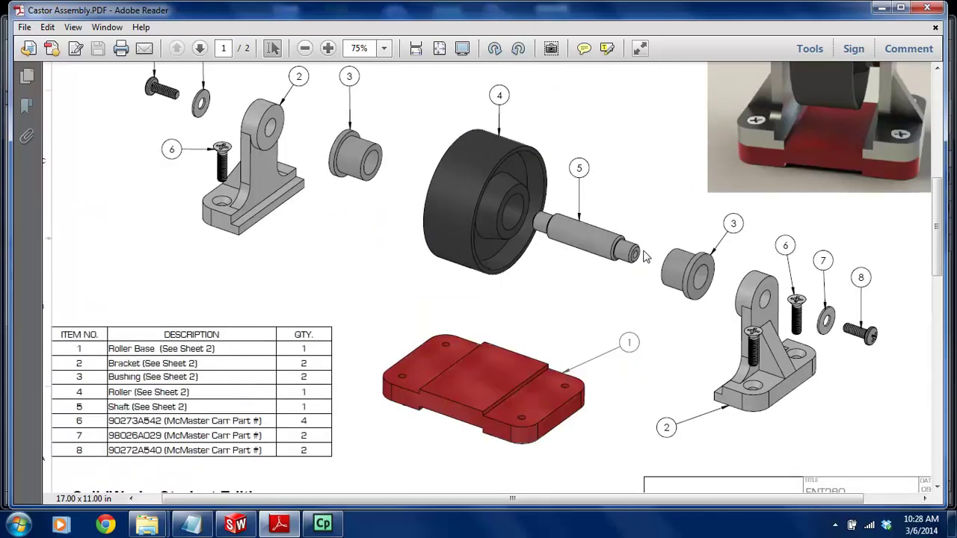
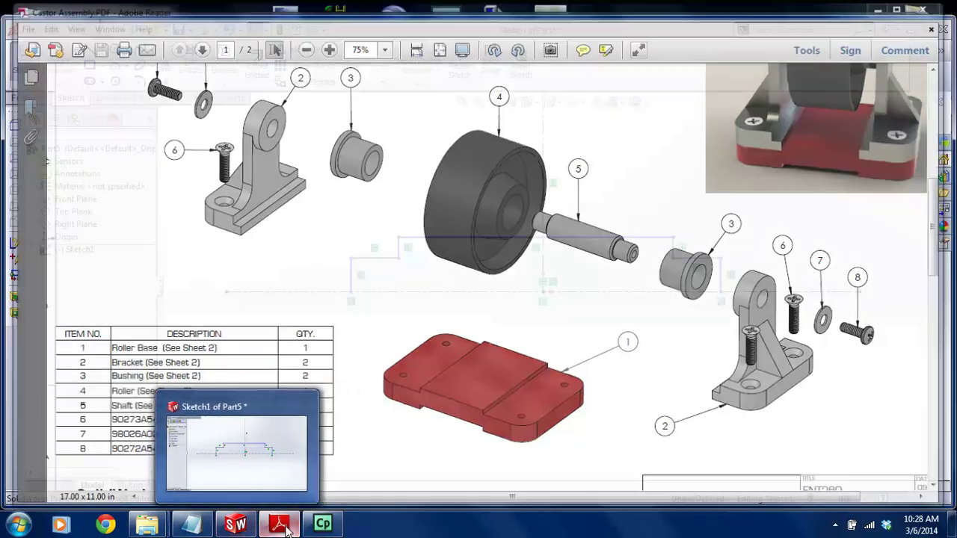
pyautogui.click(236, 523)
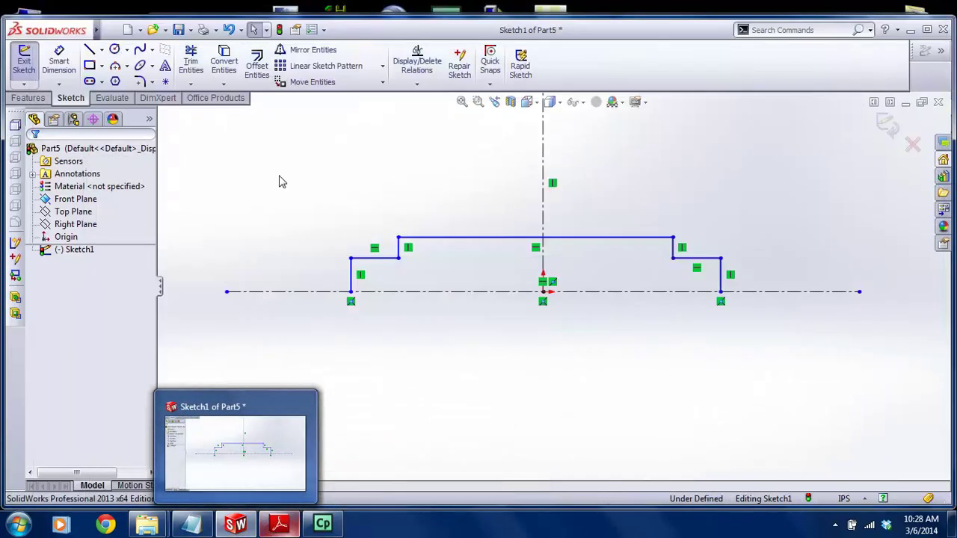
pyautogui.scroll(-5, 288, 171)
pyautogui.scroll(8, 291, 171)
pyautogui.scroll(-3, 607, 286)
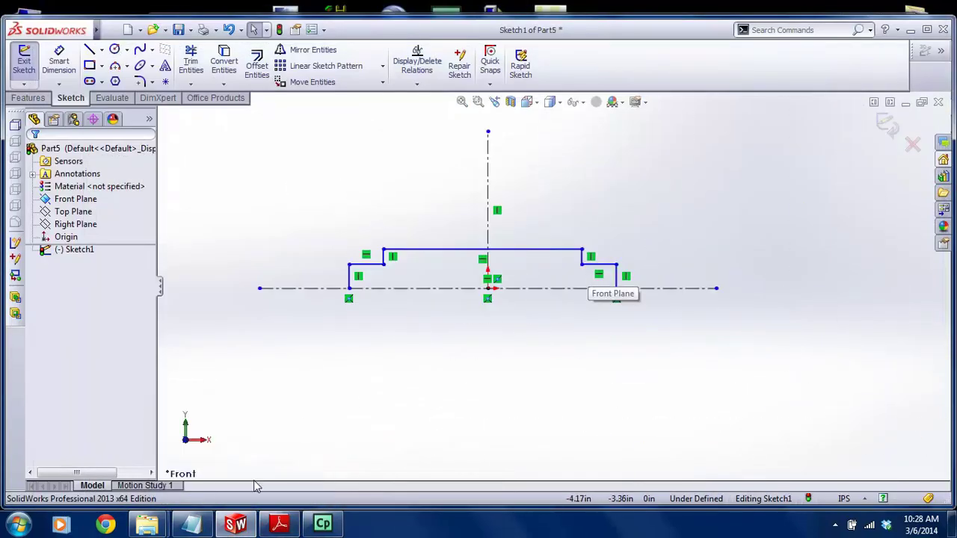
pyautogui.click(279, 523)
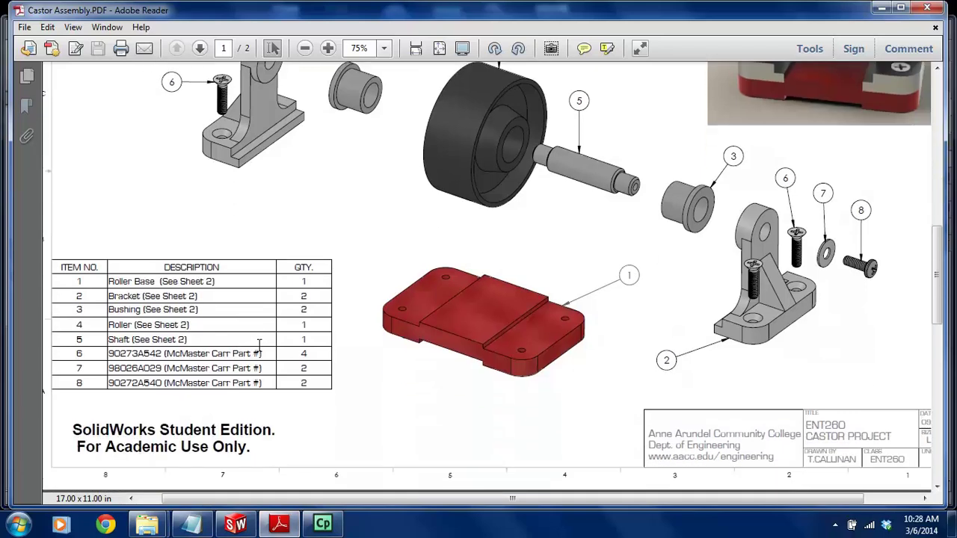
pyautogui.scroll(-5, 259, 344)
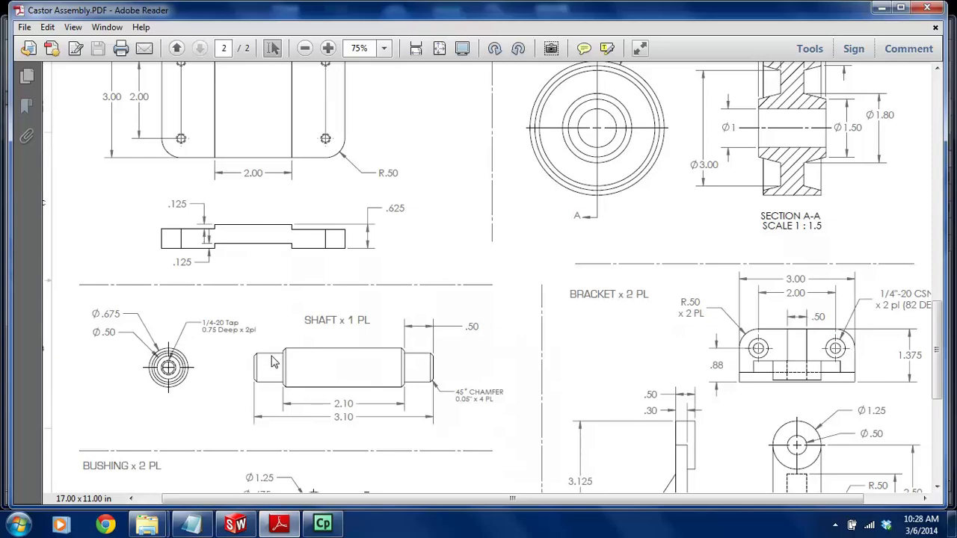
# Return to the SolidWorks sketch and dimension the top line across the horizontal centerline as a 0.675 in diameter
pyautogui.click(235, 523)
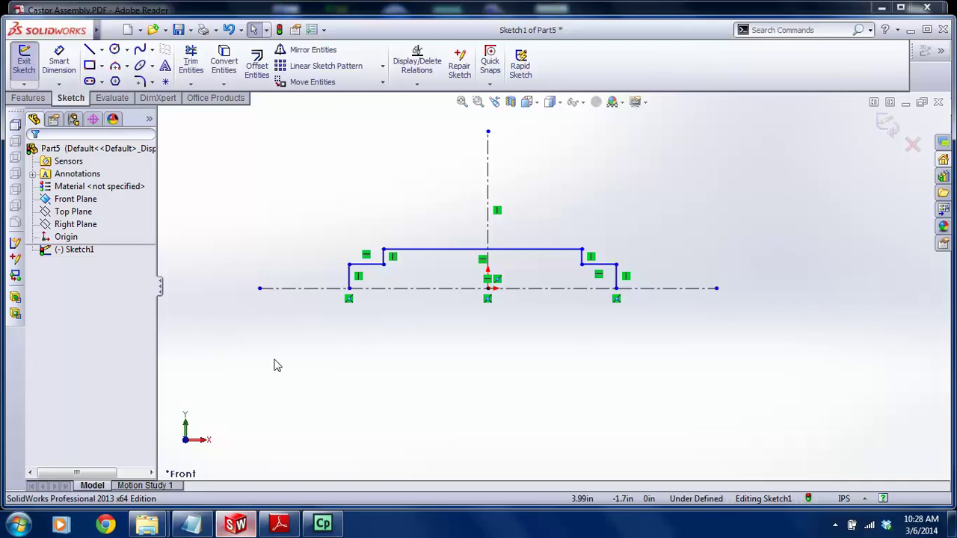
pyautogui.click(57, 63)
pyautogui.click(572, 288)
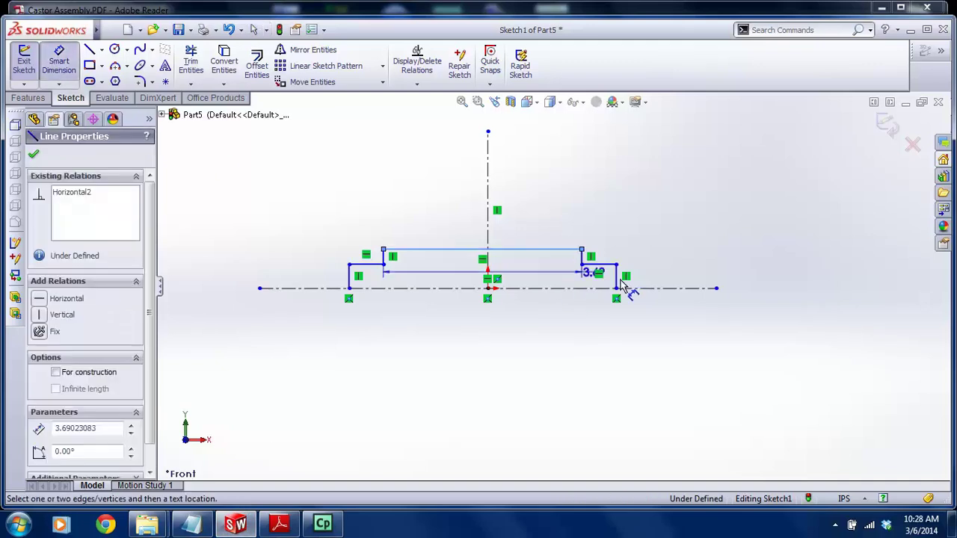
pyautogui.click(652, 290)
pyautogui.click(779, 294)
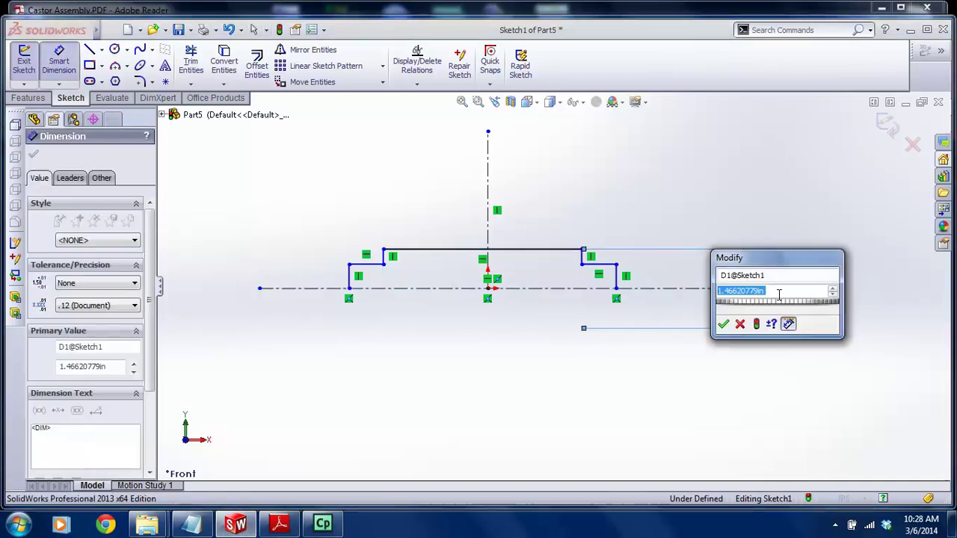
pyautogui.write('.675')
pyautogui.press('Return')
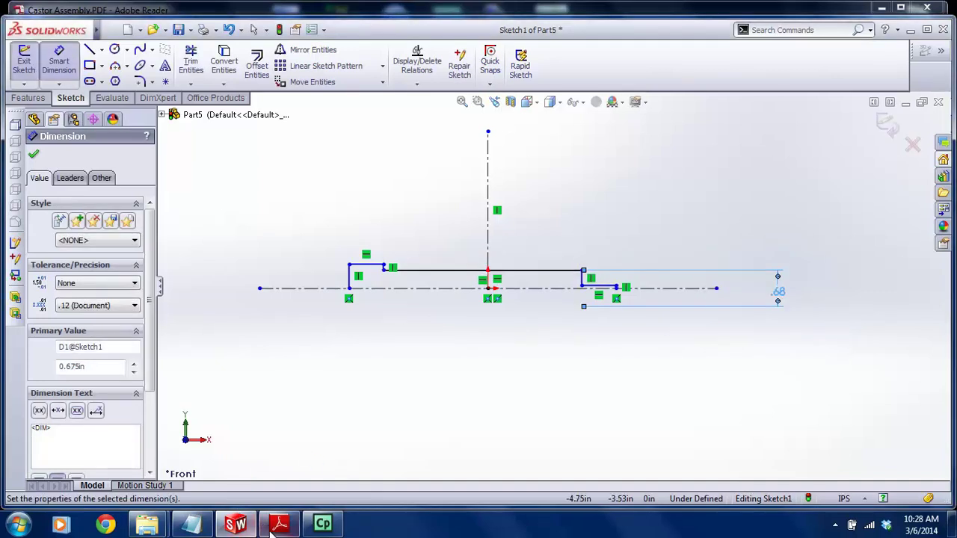
pyautogui.click(279, 525)
pyautogui.click(237, 527)
pyautogui.press('Escape')
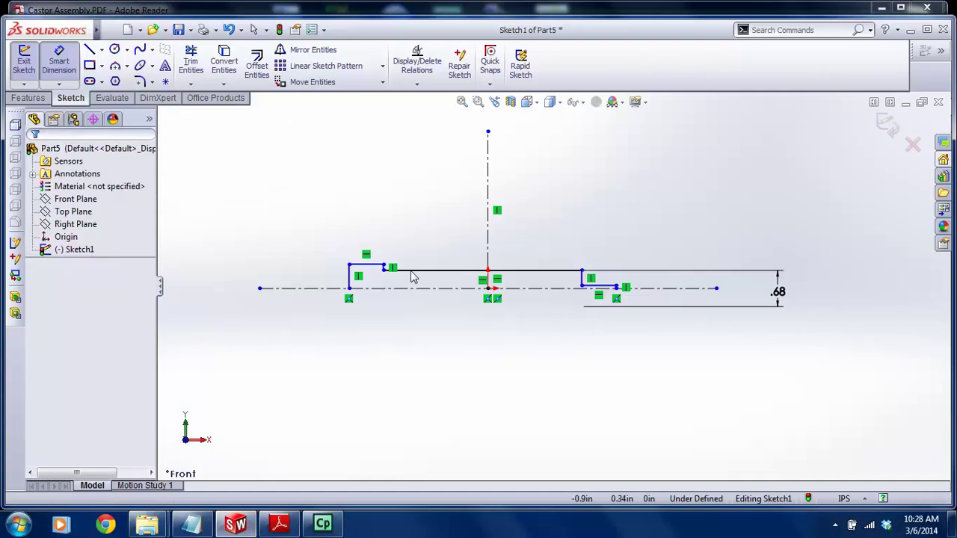
# Reposition the shoulder and end lines on both sides so the profile steps down from the top line toward each end
pyautogui.scroll(-5, 351, 269)
pyautogui.moveTo(425, 254)
pyautogui.mouseDown()
pyautogui.moveTo(427, 284)
pyautogui.moveTo(562, 281)
pyautogui.mouseUp()
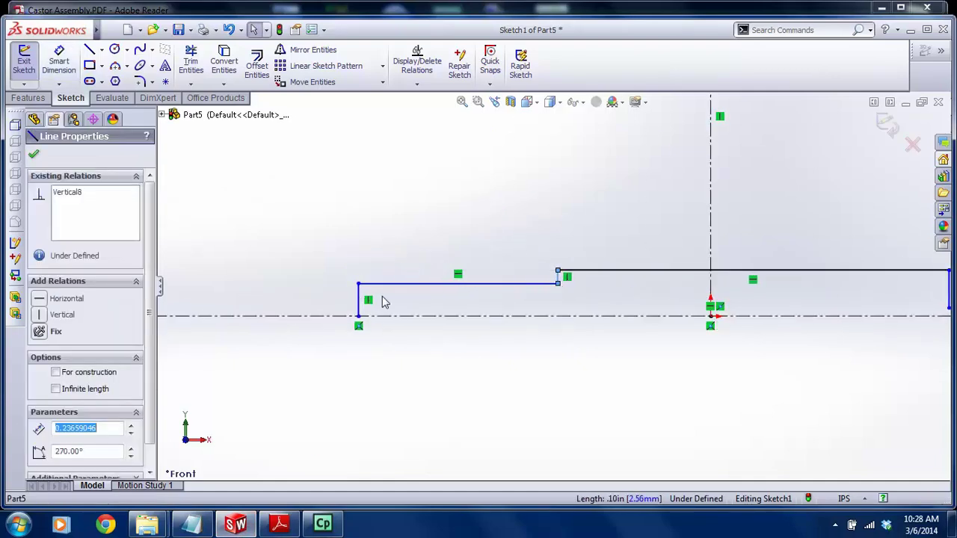
pyautogui.moveTo(360, 299); pyautogui.dragTo(516, 308)
pyautogui.press('Escape')
pyautogui.scroll(2, 679, 299)
pyautogui.scroll(-2, 823, 290)
pyautogui.moveTo(851, 308); pyautogui.dragTo(737, 287)
pyautogui.moveTo(821, 276); pyautogui.dragTo(690, 276)
pyautogui.moveTo(927, 299); pyautogui.dragTo(754, 302)
# Make the two outer vertical end lines symmetric about the vertical centerline
pyautogui.click(400, 300)
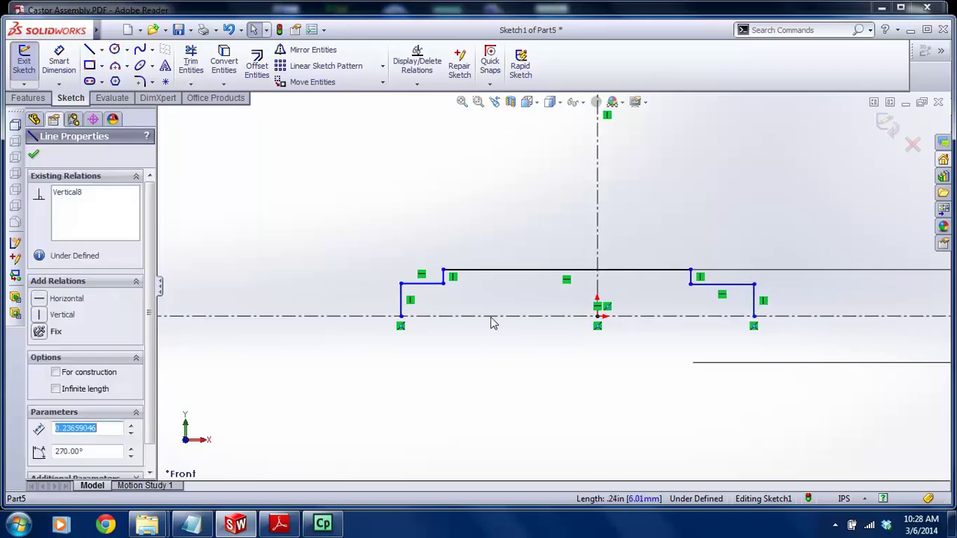
pyautogui.click(458, 339)
pyautogui.click(401, 301)
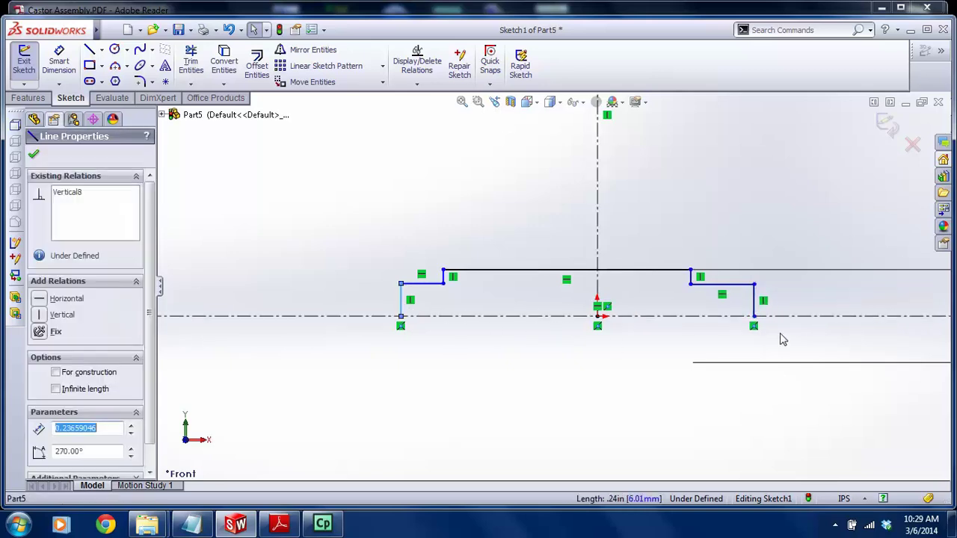
pyautogui.keyDown('ctrl'); pyautogui.click(753, 302); pyautogui.keyUp('ctrl')
pyautogui.keyDown('ctrl'); pyautogui.click(597, 221); pyautogui.keyUp('ctrl')
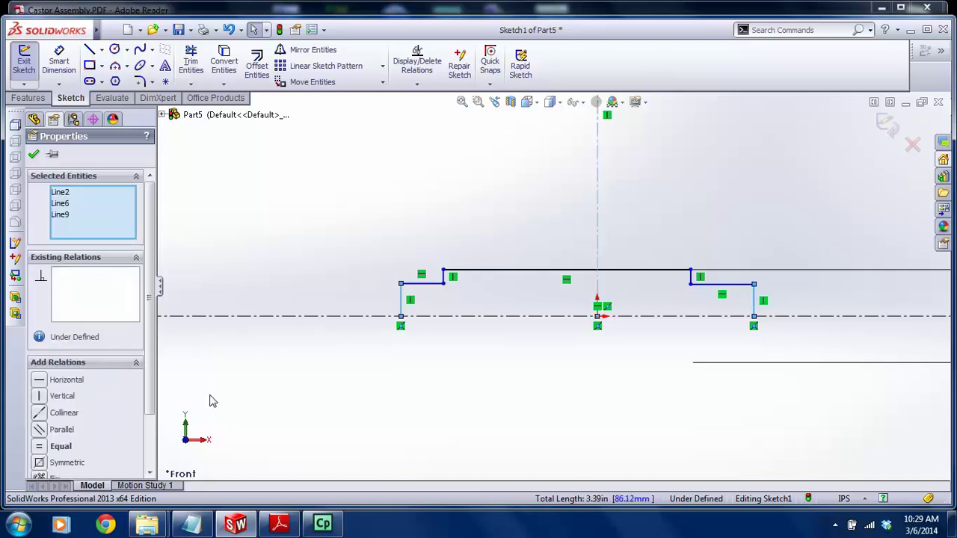
pyautogui.click(39, 462)
pyautogui.click(406, 421)
pyautogui.scroll(-1, 435, 293)
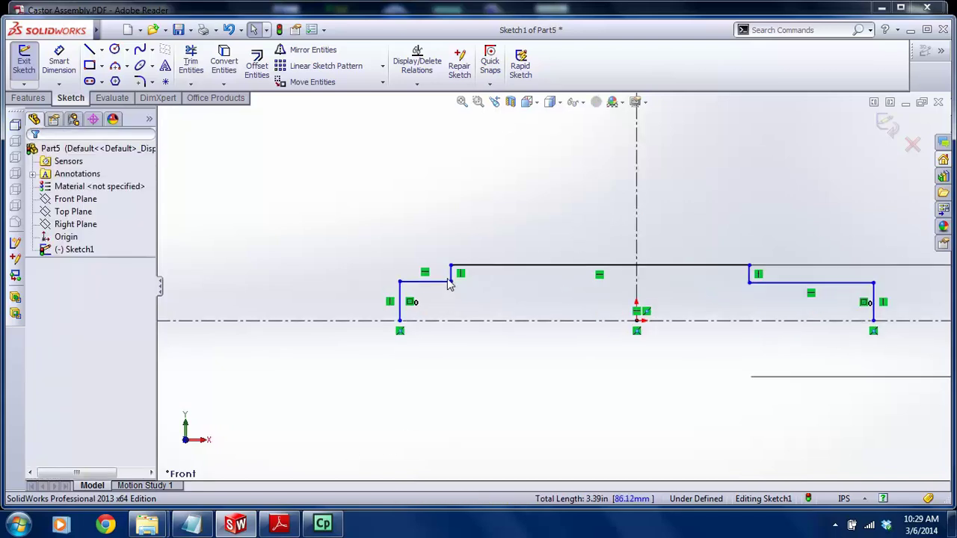
# Make the two short vertical shoulder lines symmetric about the vertical centerline
pyautogui.click(451, 276)
pyautogui.keyDown('ctrl'); pyautogui.click(750, 275); pyautogui.keyUp('ctrl')
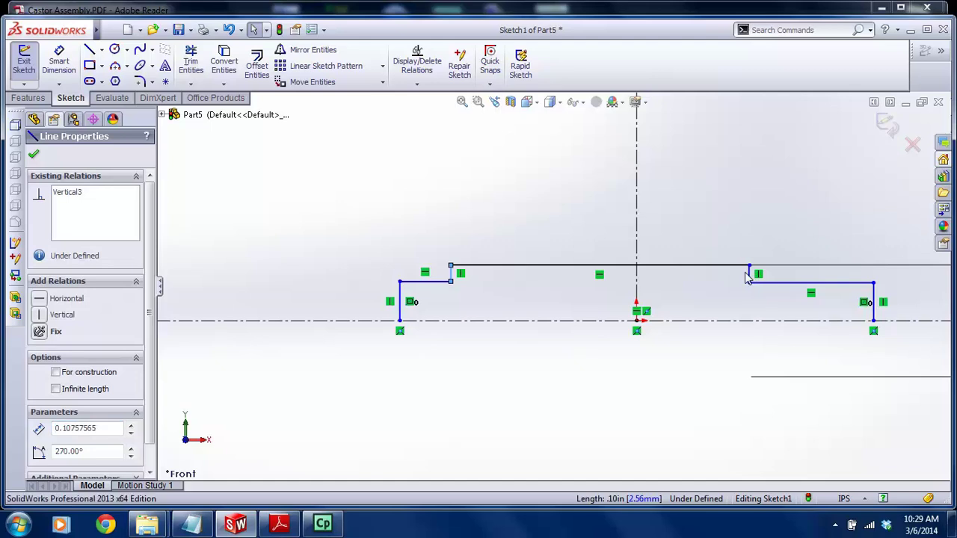
pyautogui.keyDown('ctrl'); pyautogui.click(637, 237); pyautogui.keyUp('ctrl')
pyautogui.click(39, 462)
pyautogui.click(456, 327)
pyautogui.scroll(4, 456, 328)
pyautogui.scroll(-4, 684, 263)
pyautogui.scroll(3, 617, 247)
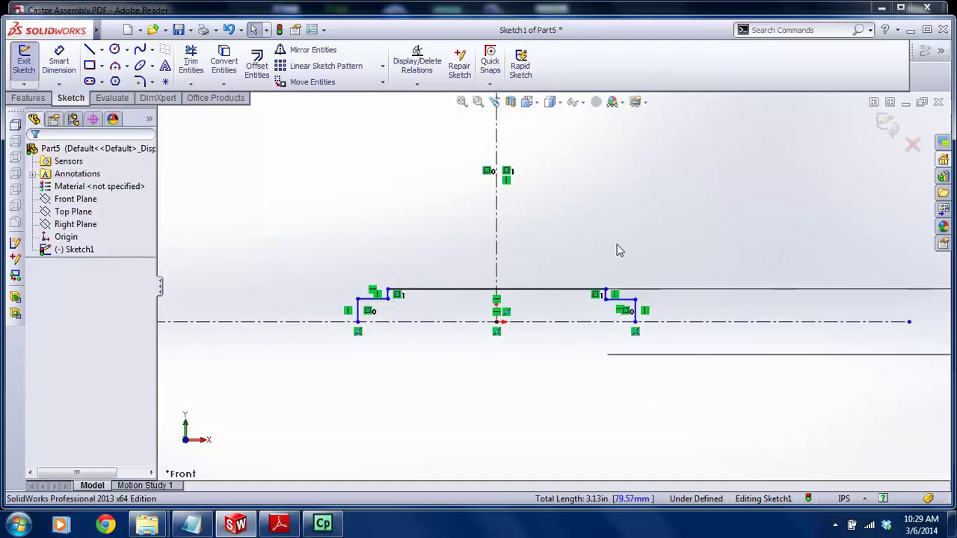
# Make the two lower horizontal step lines at either end of the shaft profile collinear
pyautogui.scroll(2, 554, 312)
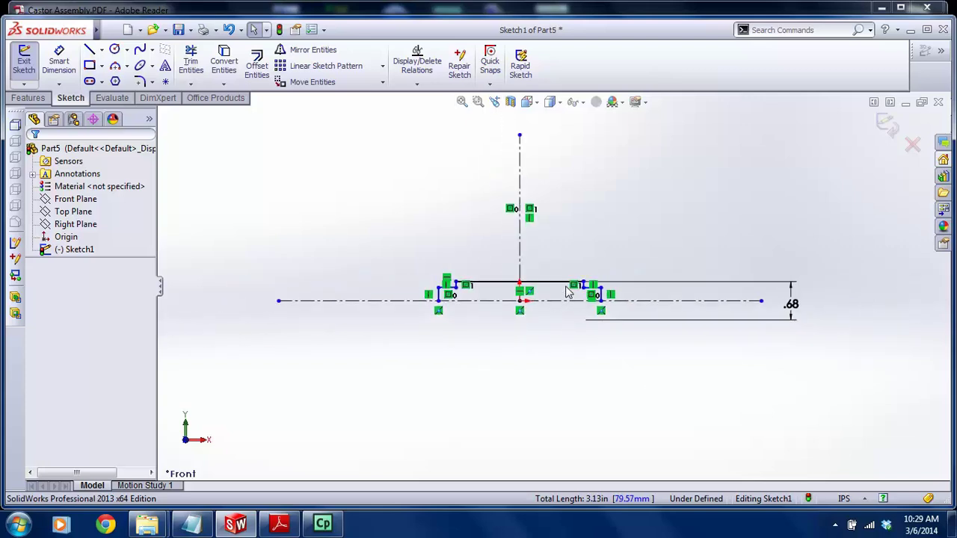
pyautogui.scroll(-1, 576, 288)
pyautogui.scroll(-1, 523, 283)
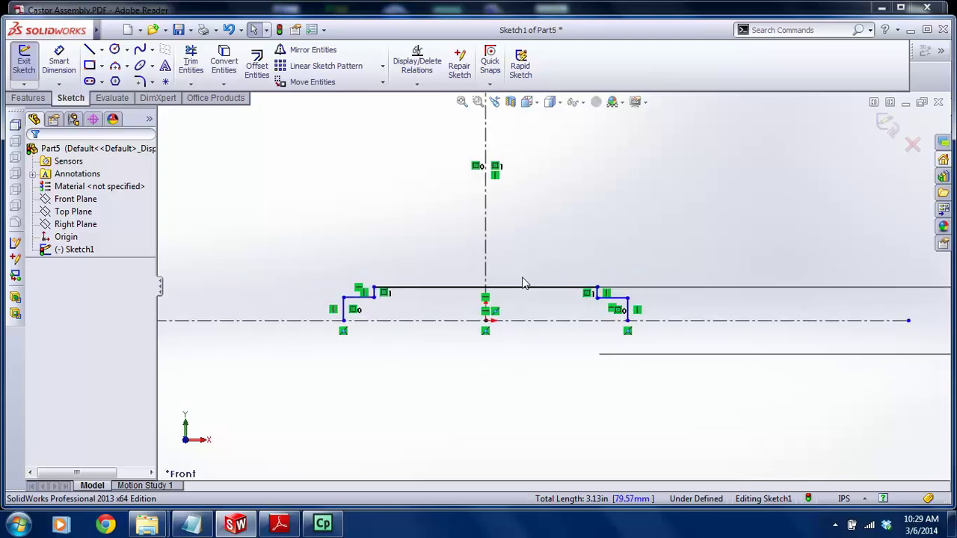
pyautogui.scroll(-3, 377, 302)
pyautogui.click(375, 295)
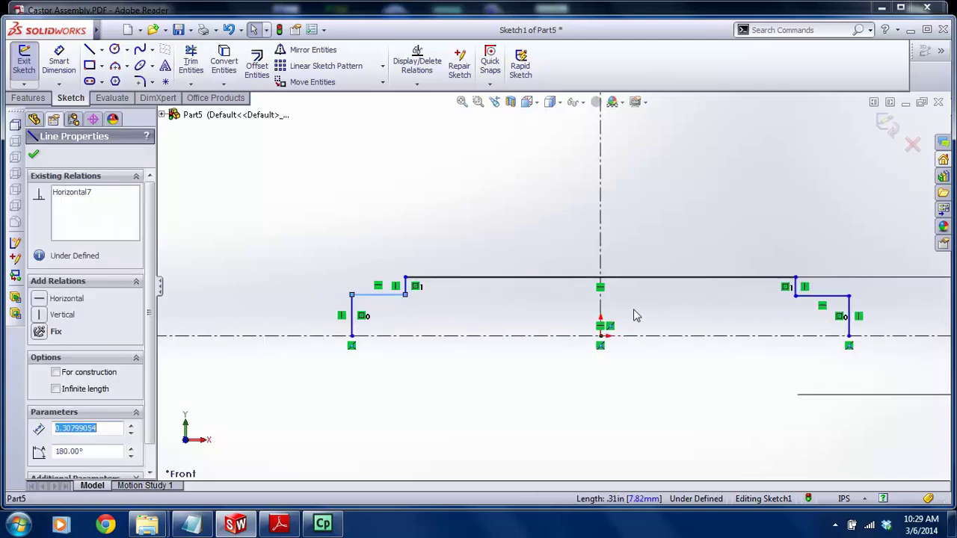
pyautogui.keyDown('ctrl'); pyautogui.click(832, 297); pyautogui.keyUp('ctrl')
pyautogui.click(67, 413)
# Dimension the end step line across the horizontal centerline as a 0.5 in diameter
pyautogui.click(58, 62)
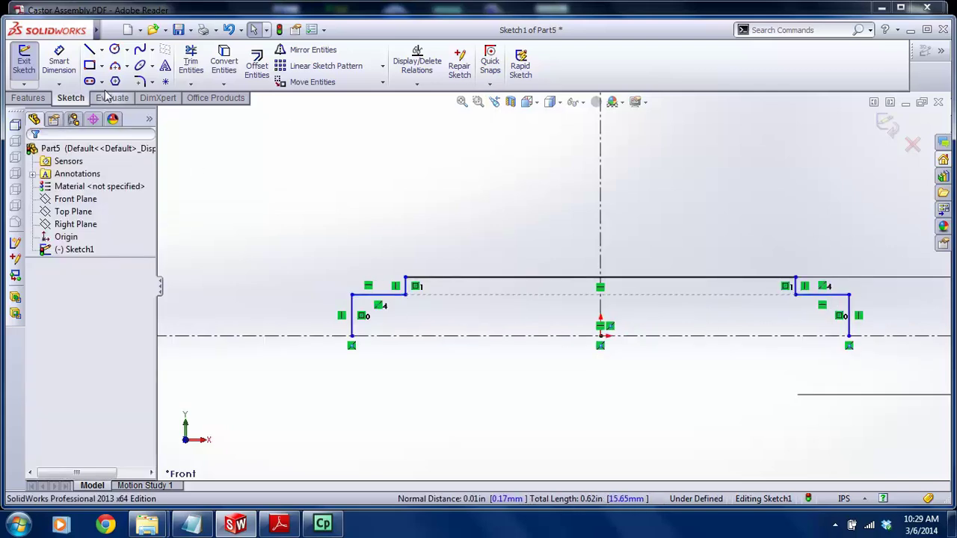
pyautogui.click(380, 302)
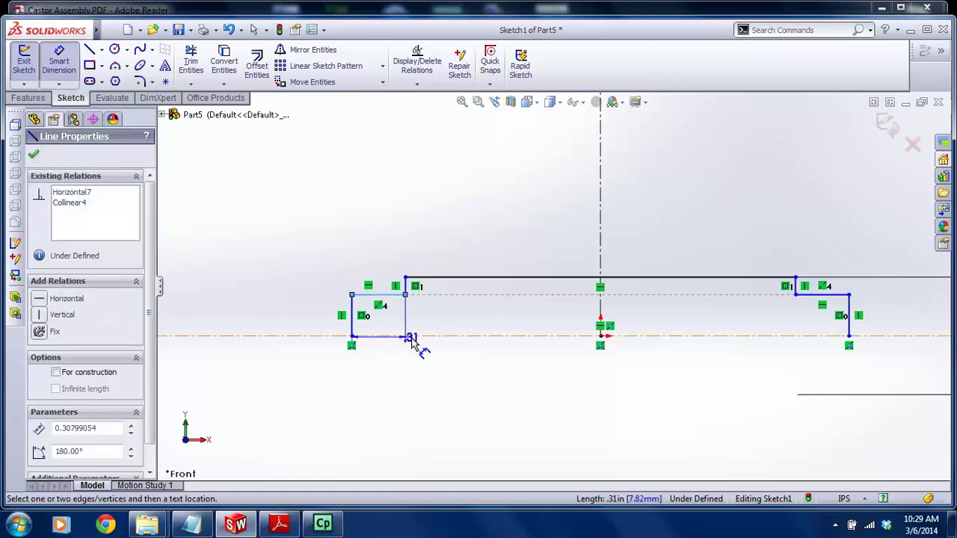
pyautogui.click(415, 337)
pyautogui.click(288, 363)
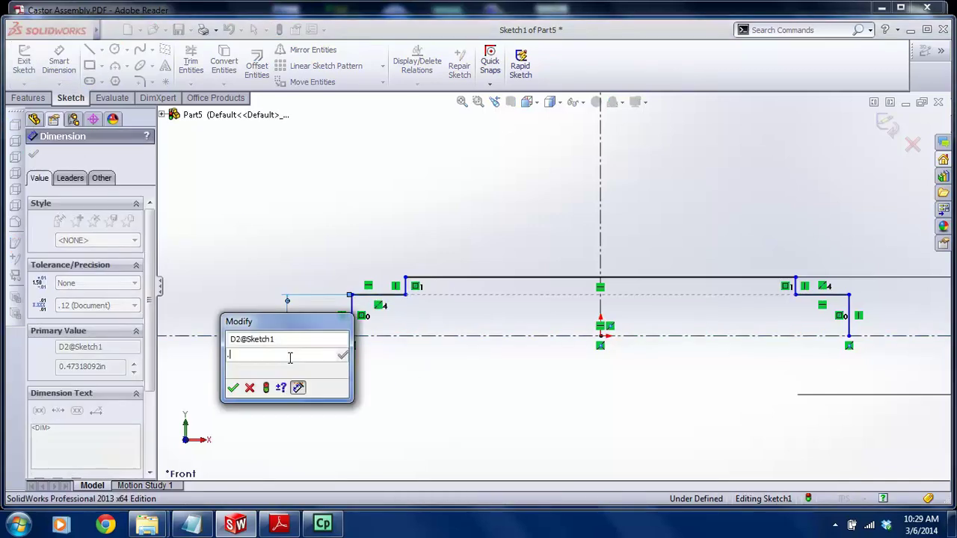
pyautogui.write('0.5')
pyautogui.press('Return')
pyautogui.moveTo(289, 362); pyautogui.dragTo(302, 326)
pyautogui.scroll(6, 553, 286)
pyautogui.press('Escape')
pyautogui.scroll(-2, 650, 314)
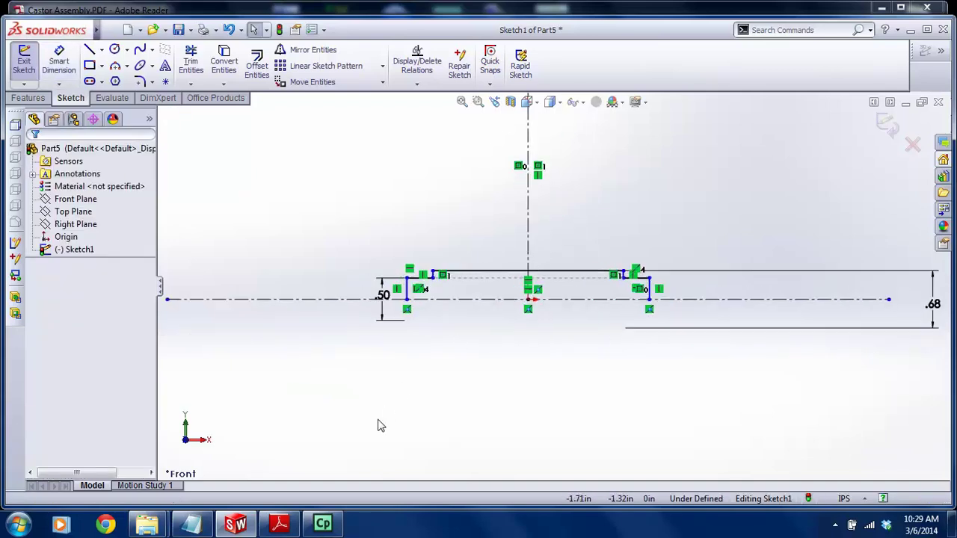
# Check the shaft's lengths in the PDF drawing, and in SolidWorks dimension the distance between the outer vertical end lines as 3.1 in
pyautogui.click(279, 526)
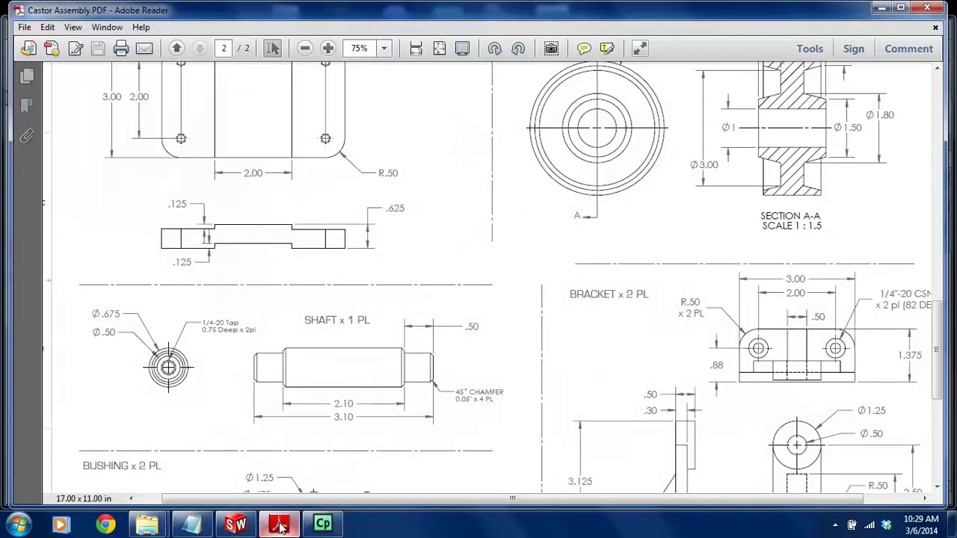
pyautogui.click(236, 526)
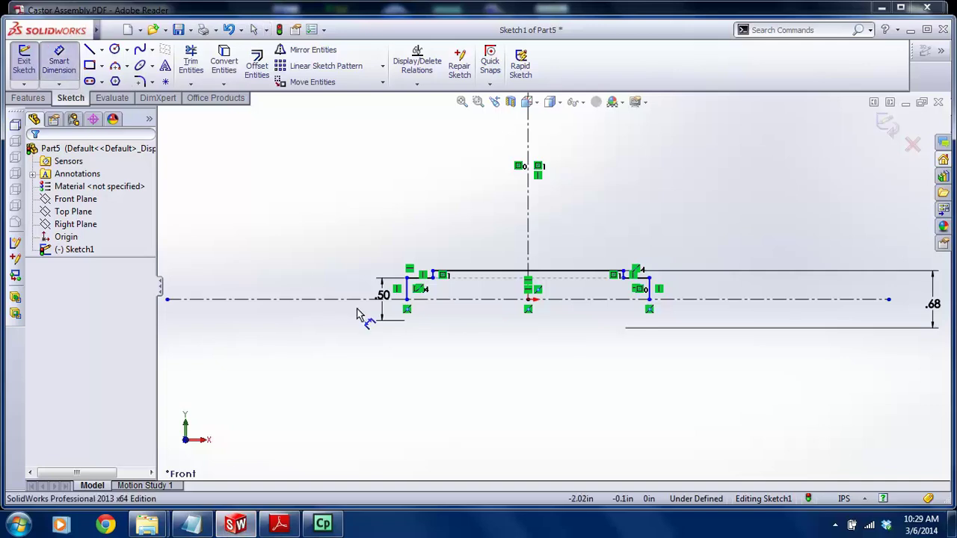
pyautogui.click(407, 296)
pyautogui.click(653, 298)
pyautogui.click(547, 226)
pyautogui.write('3.')
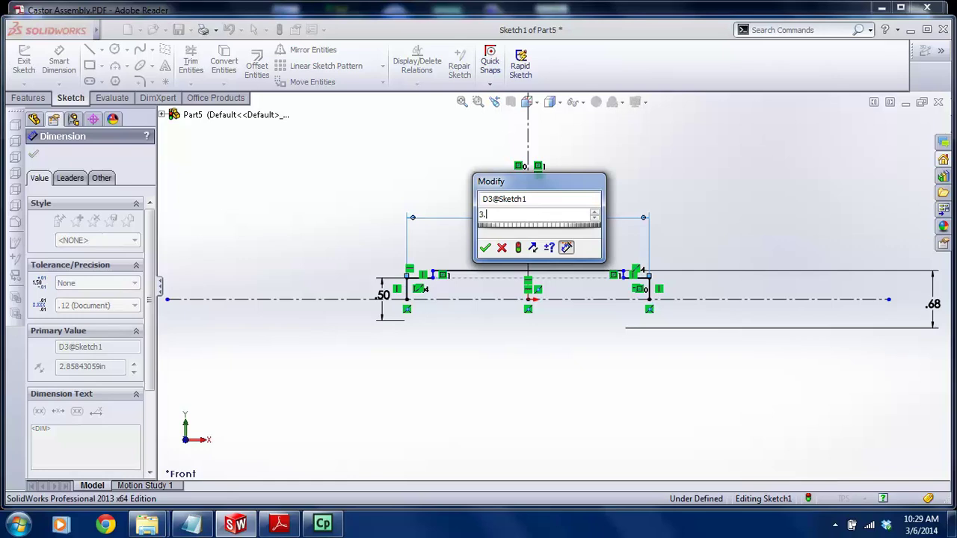
pyautogui.write('1')
pyautogui.press('Return')
pyautogui.press('Escape')
pyautogui.scroll(-3, 527, 230)
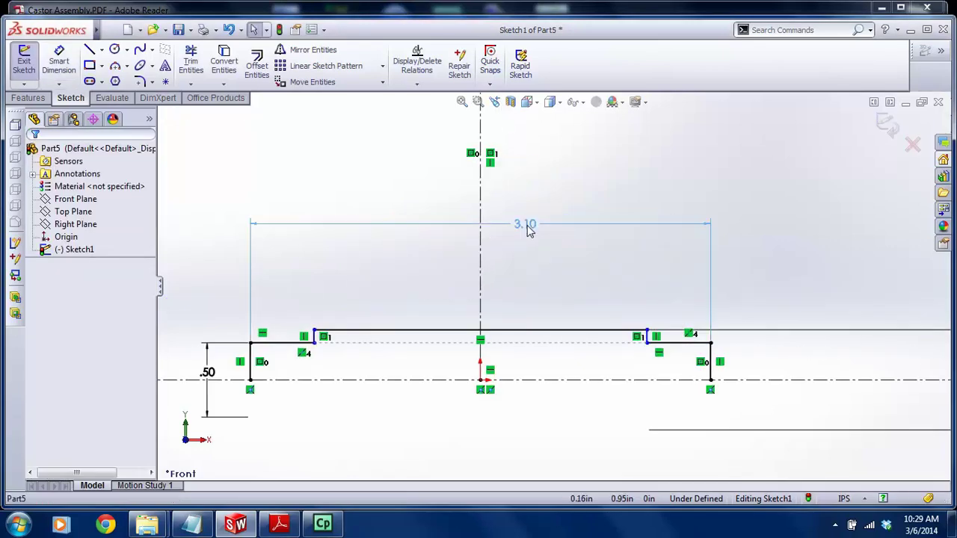
# Dimension the distance between the two short vertical shoulder lines as 2.1 in
pyautogui.click(59, 62)
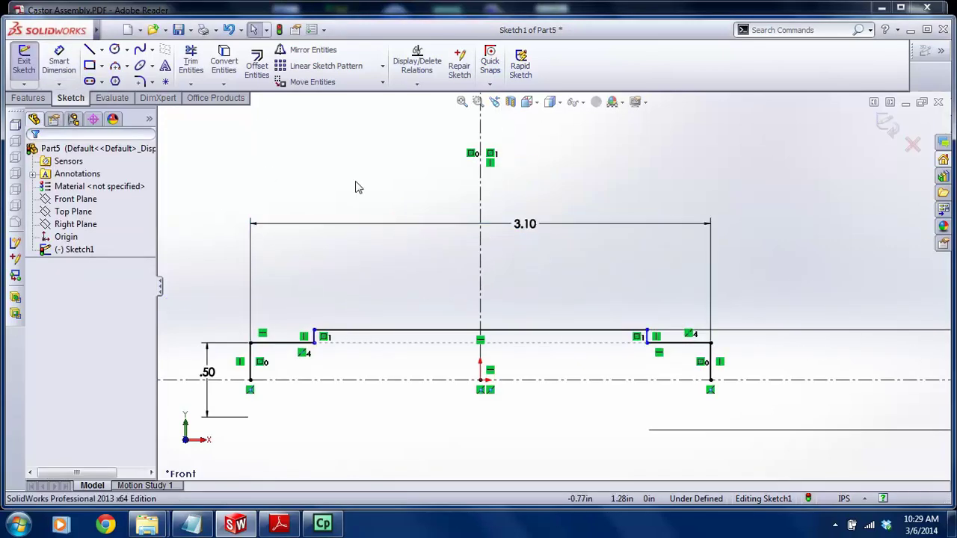
pyautogui.click(314, 338)
pyautogui.click(648, 337)
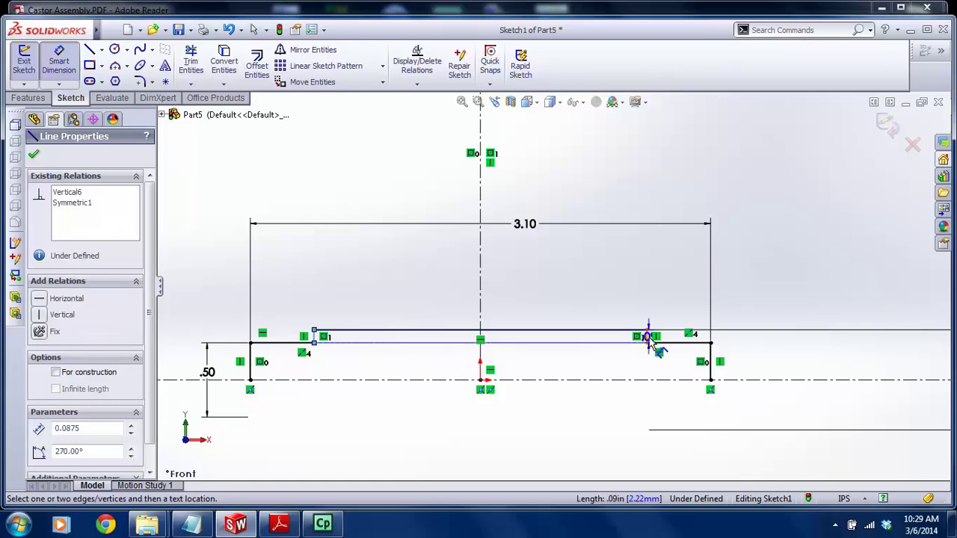
pyautogui.click(526, 249)
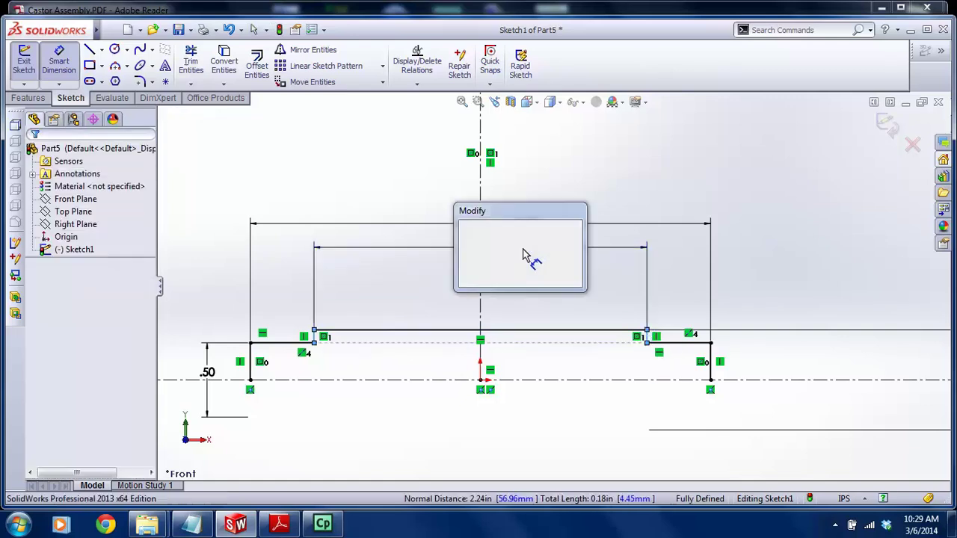
pyautogui.write('2.1')
pyautogui.press('Return')
pyautogui.press('Escape')
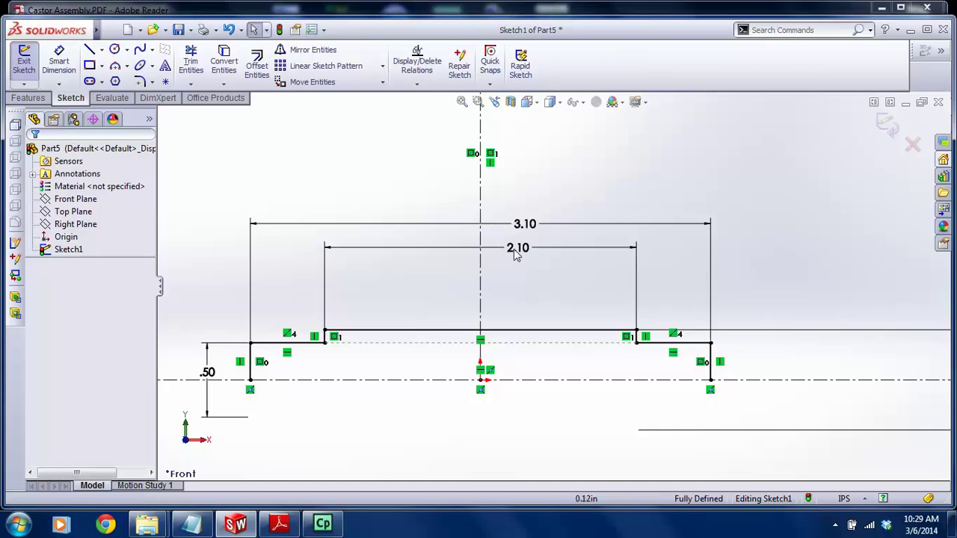
# Recheck the shaft in the PDF drawing, and in SolidWorks close the profile with a line along the horizontal centerline between both end lines
pyautogui.click(274, 526)
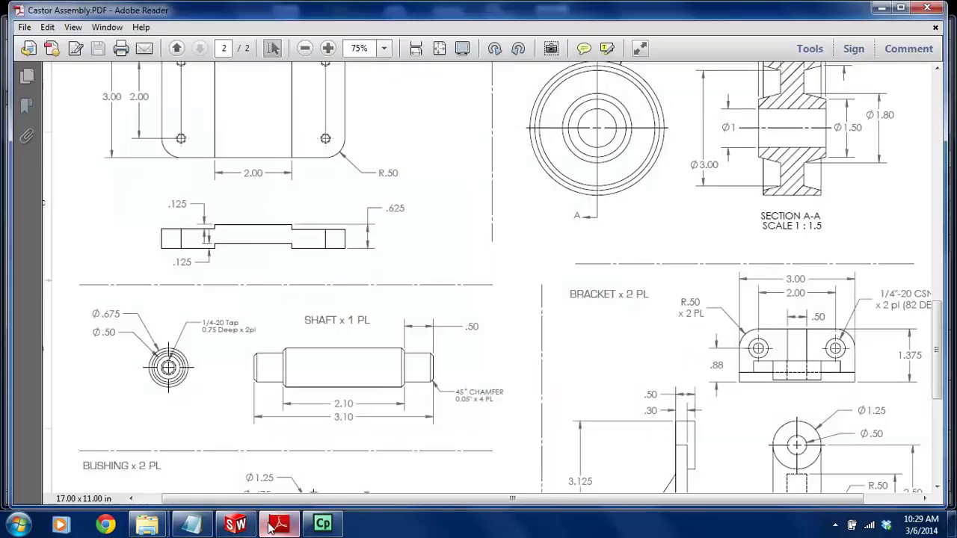
pyautogui.click(235, 525)
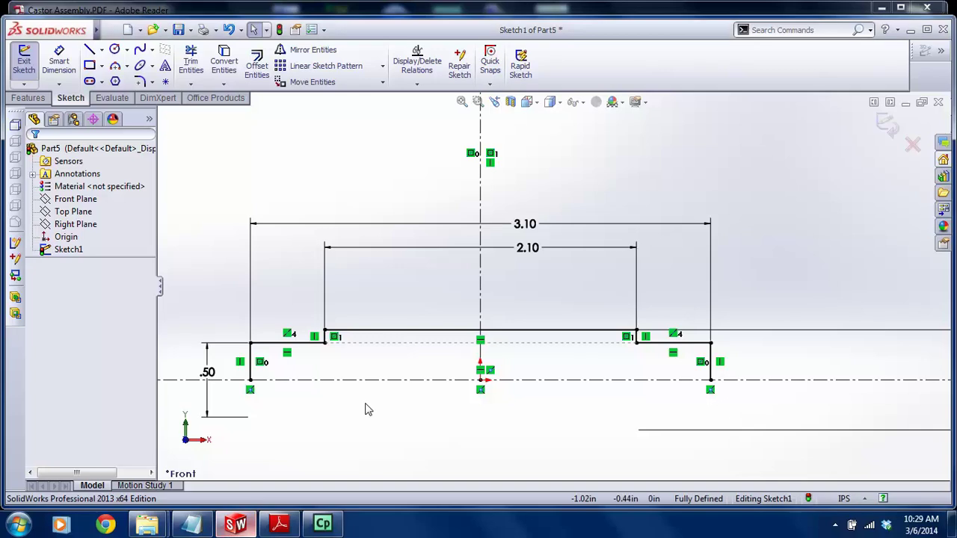
pyautogui.click(89, 49)
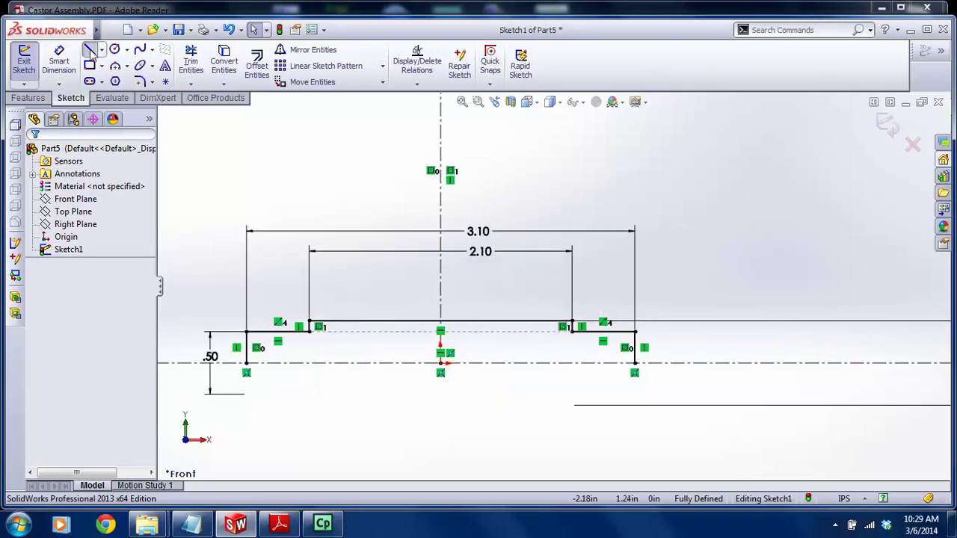
pyautogui.click(247, 363)
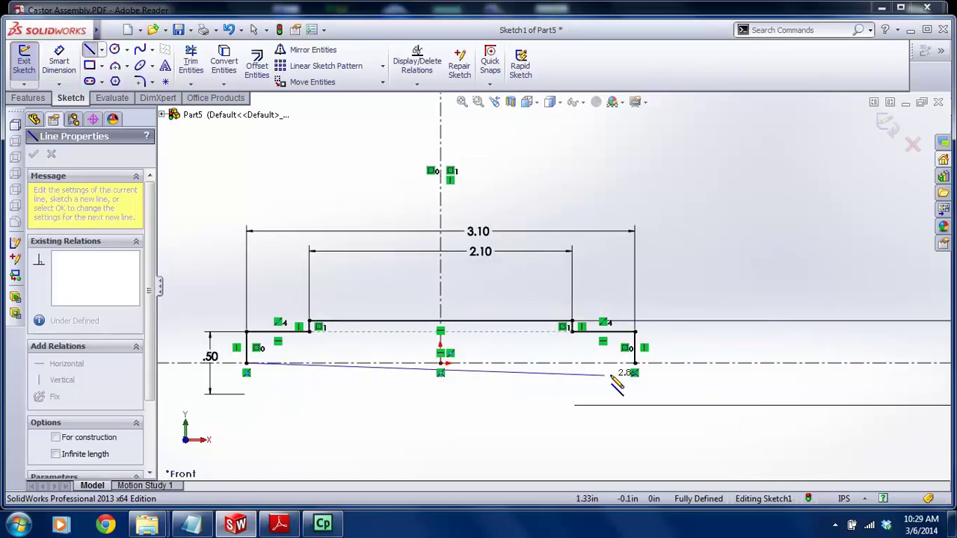
pyautogui.doubleClick(634, 363)
pyautogui.press('Escape')
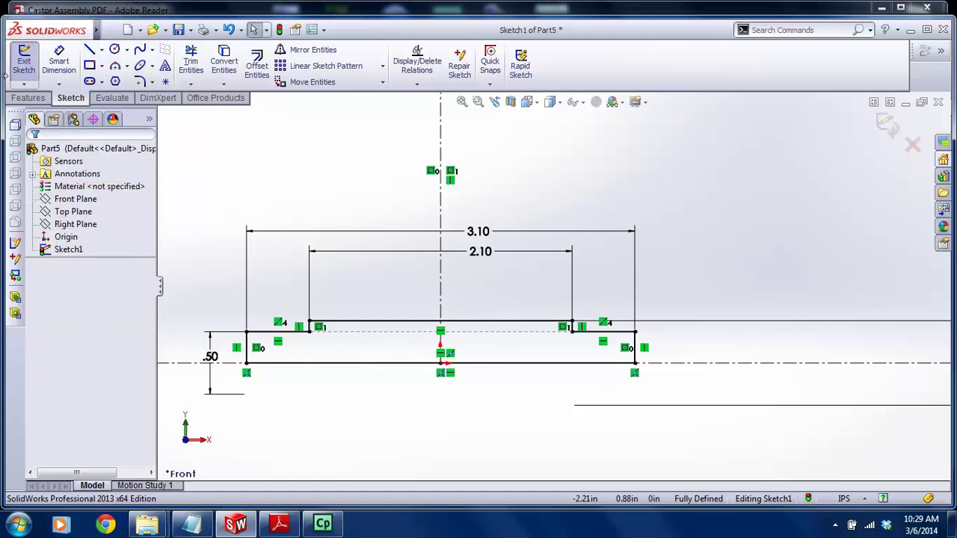
# Exit the sketch and revolve the closed profile region 360 degrees about the horizontal centerline
pyautogui.click(24, 59)
pyautogui.click(78, 81)
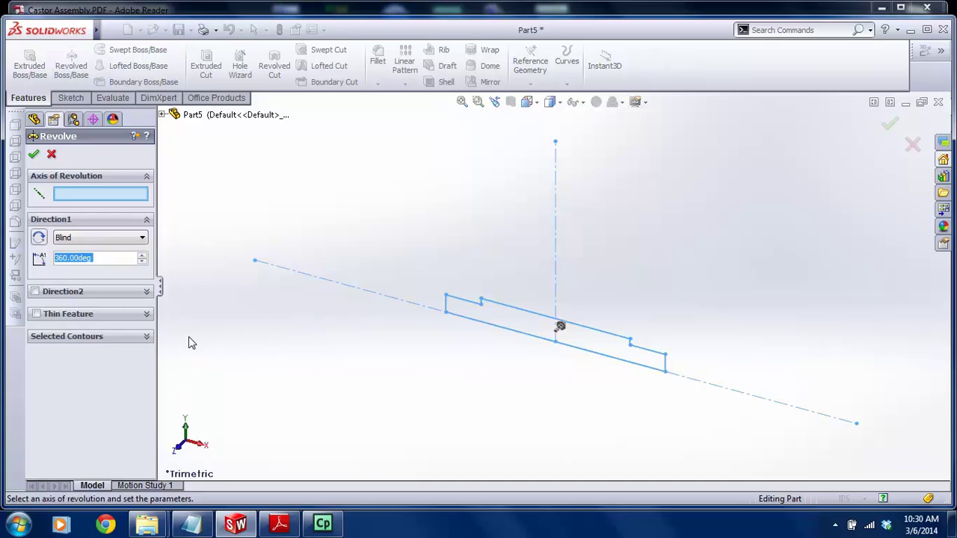
pyautogui.click(133, 337)
pyautogui.click(526, 323)
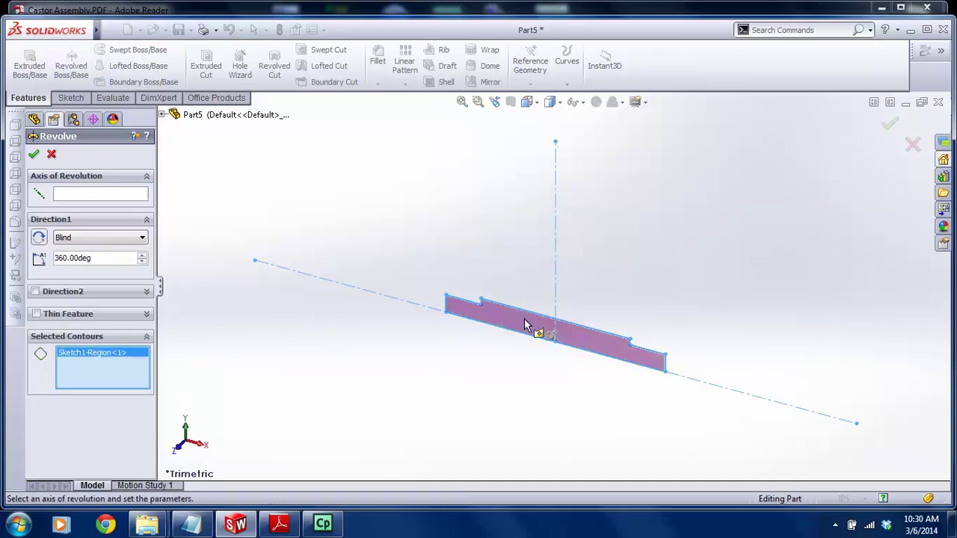
pyautogui.click(375, 294)
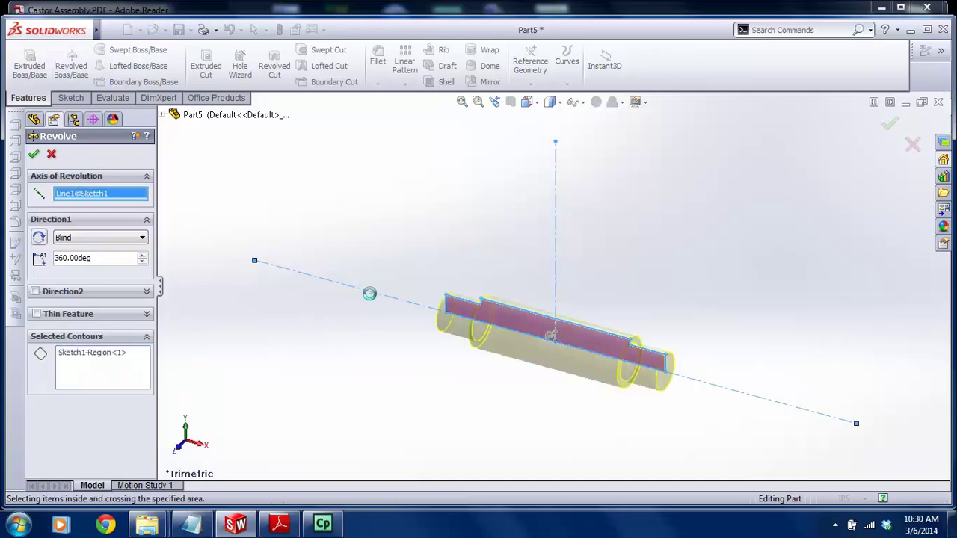
pyautogui.click(34, 155)
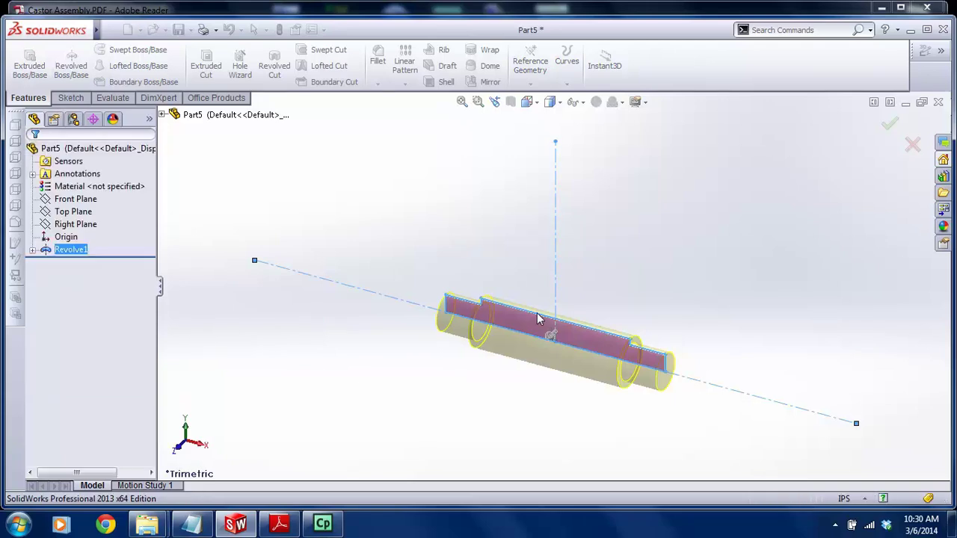
# Check the chamfer callout in the PDF drawing, and in SolidWorks chamfer the shaft's four outer end and shoulder edges 0.05 in at 45 degrees
pyautogui.click(279, 527)
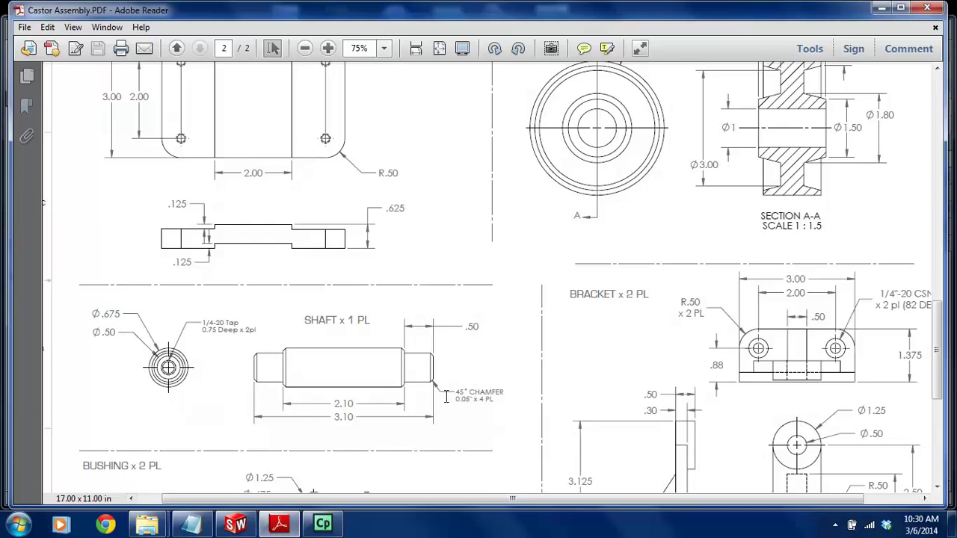
pyautogui.moveTo(458, 404); pyautogui.dragTo(472, 405)
pyautogui.click(244, 525)
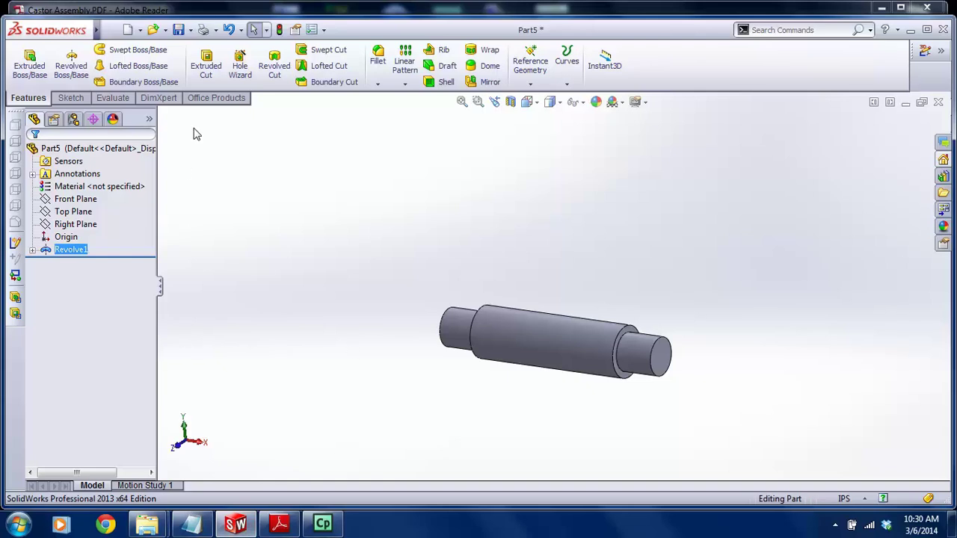
pyautogui.click(377, 84)
pyautogui.click(391, 111)
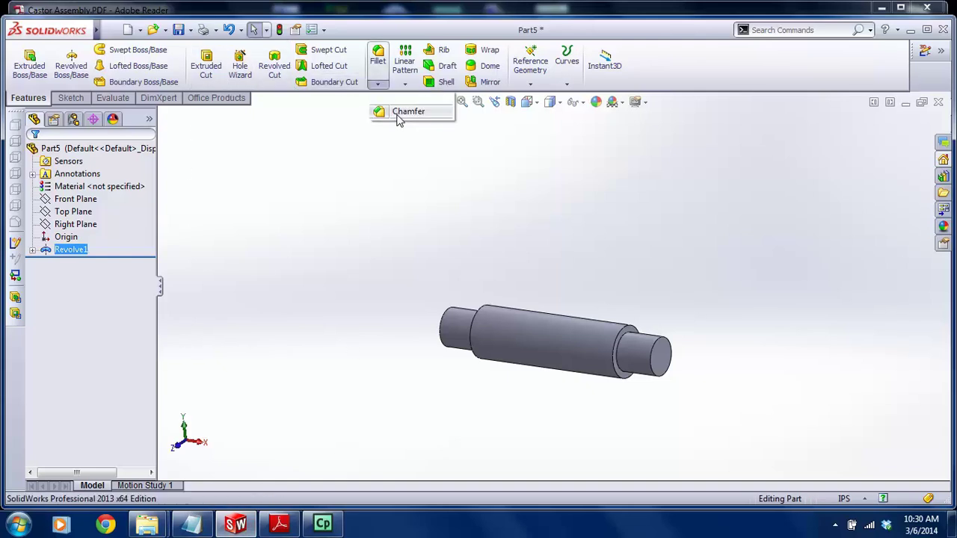
pyautogui.write('0.05')
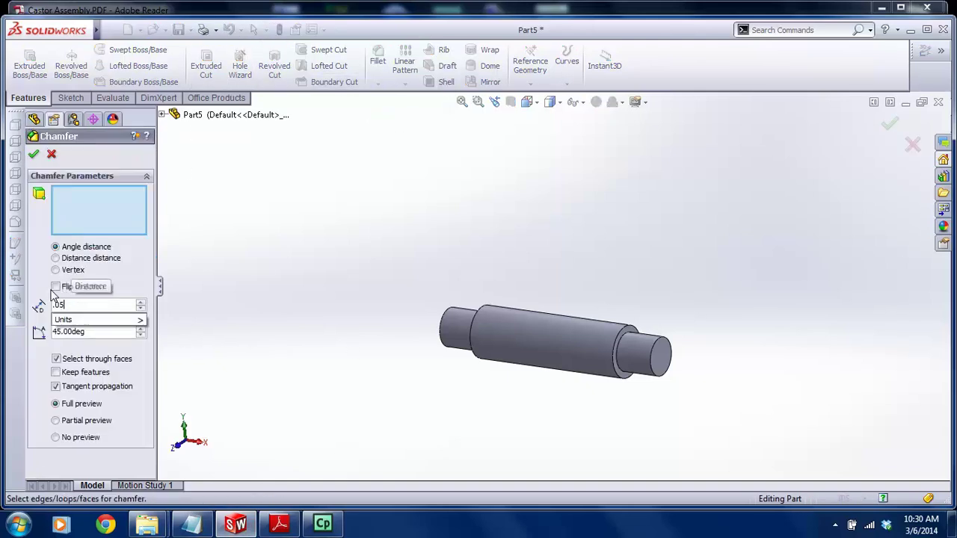
pyautogui.press('Return')
pyautogui.scroll(-4, 708, 422)
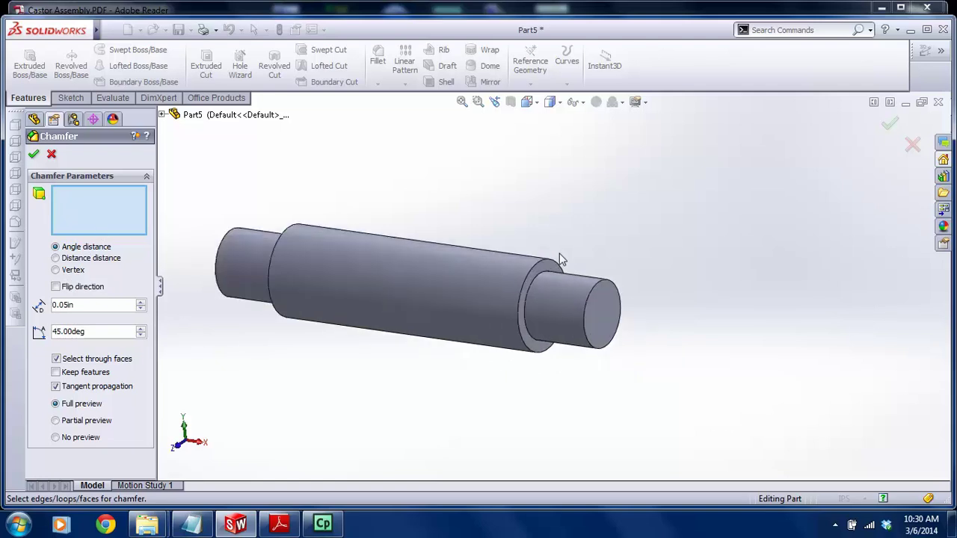
pyautogui.click(561, 263)
pyautogui.click(598, 288)
pyautogui.scroll(1, 557, 299)
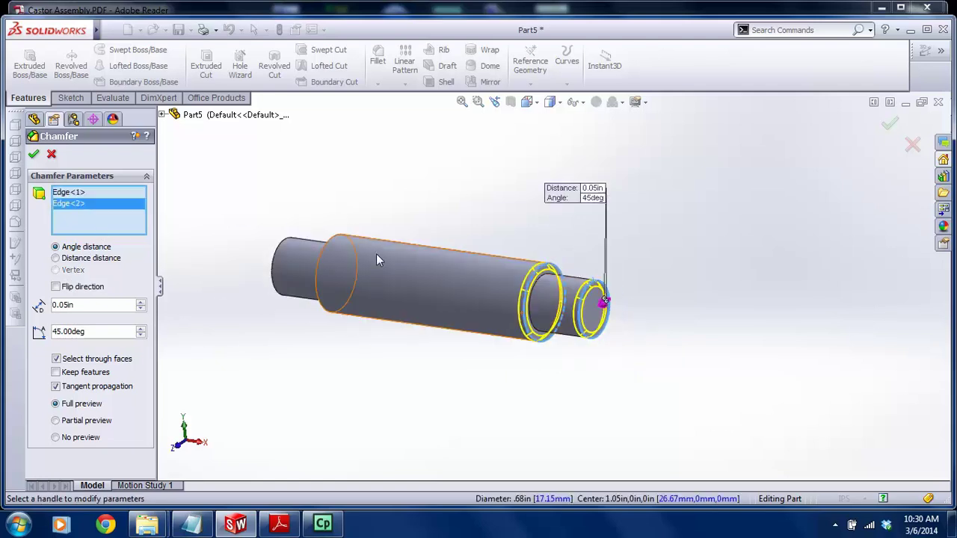
pyautogui.click(334, 246)
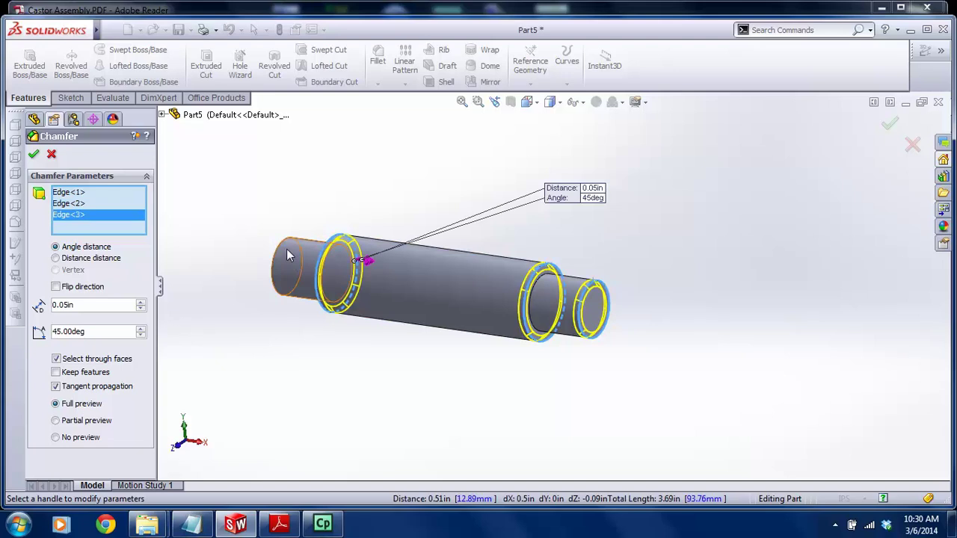
pyautogui.click(287, 253)
pyautogui.click(33, 154)
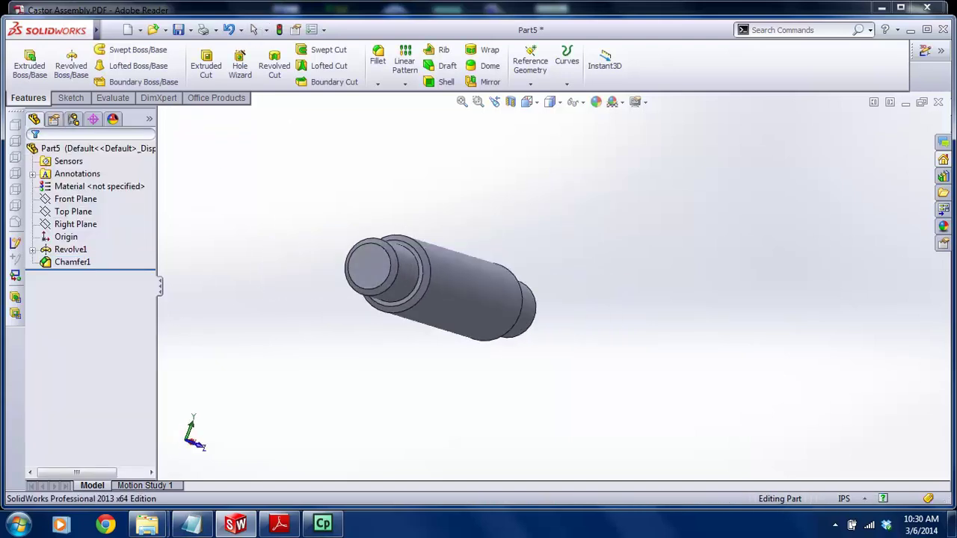
# Switch to the PDF drawing in Adobe Reader and review the shaft in the exploded assembly view on page 1
pyautogui.click(278, 526)
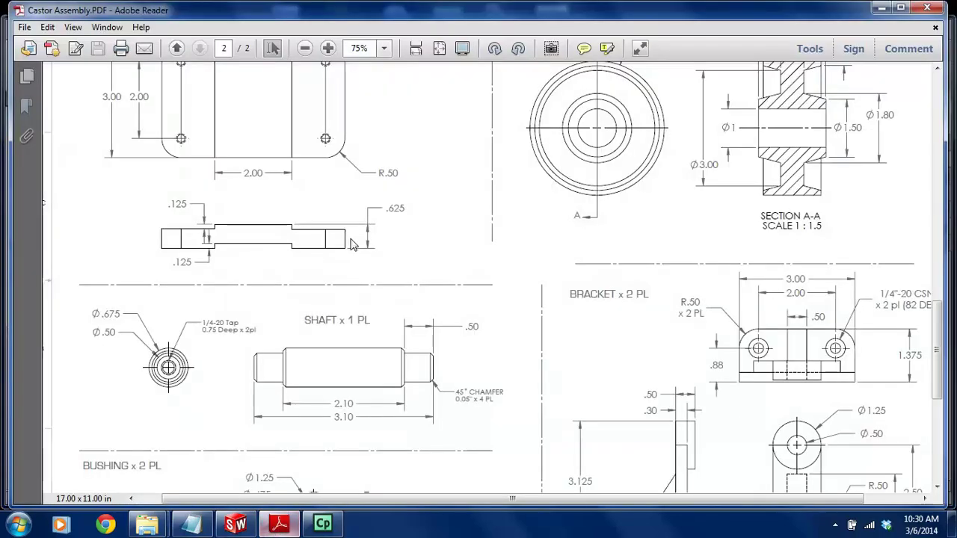
pyautogui.keyDown('ctrl'); pyautogui.scroll(-2, 360, 232); pyautogui.keyUp('ctrl')
pyautogui.keyDown('ctrl'); pyautogui.scroll(3, 414, 232); pyautogui.keyUp('ctrl')
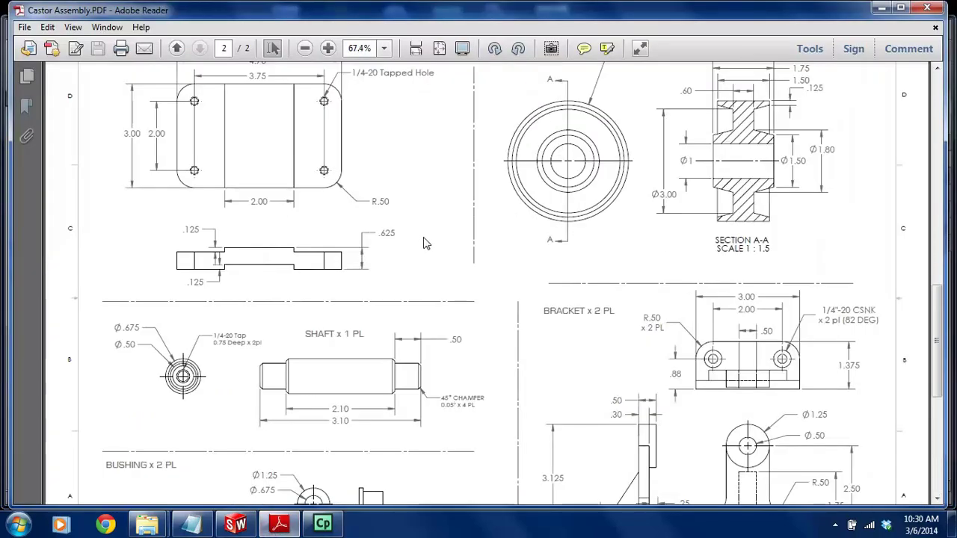
pyautogui.scroll(10, 426, 236)
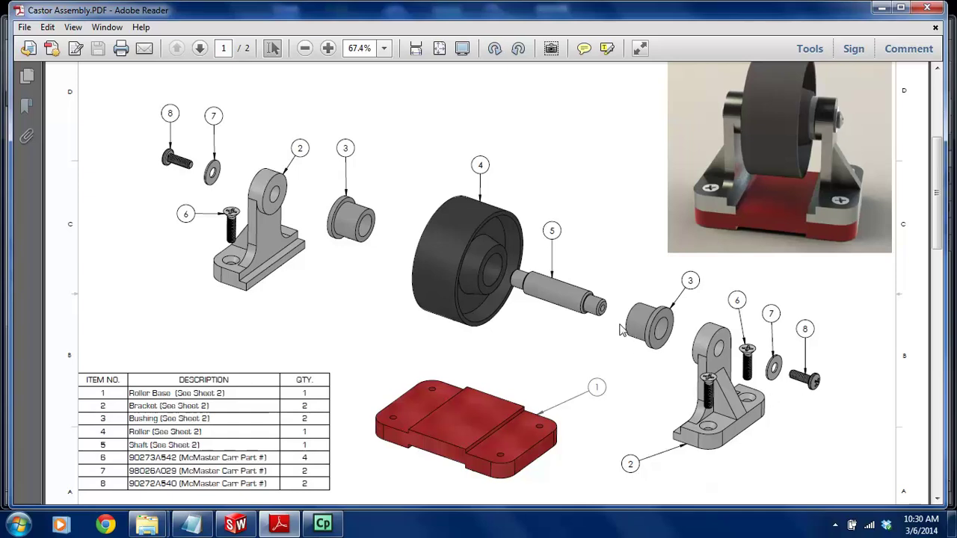
# Go to page 2 of the PDF drawing and read the tapped-hole callout for the shaft ends
pyautogui.scroll(-1, 572, 335)
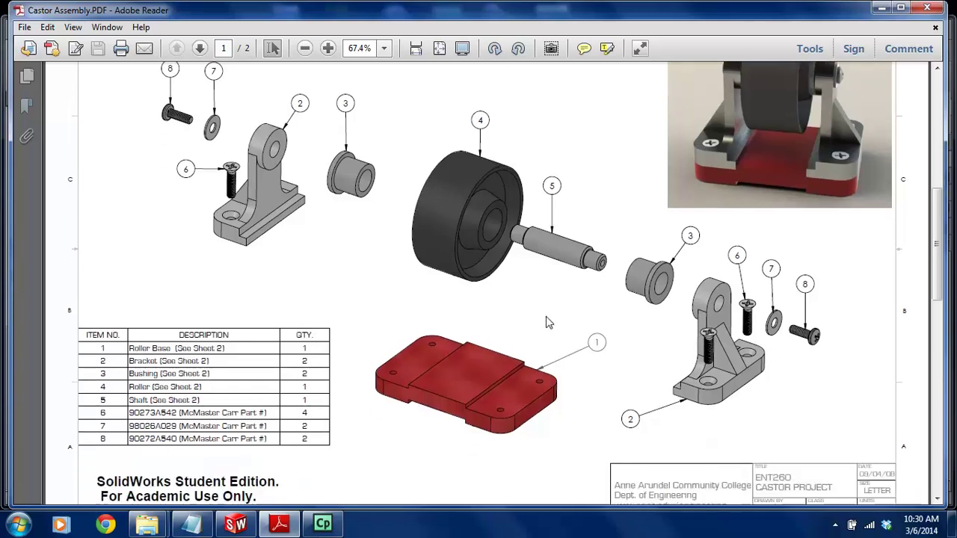
pyautogui.scroll(-1, 490, 284)
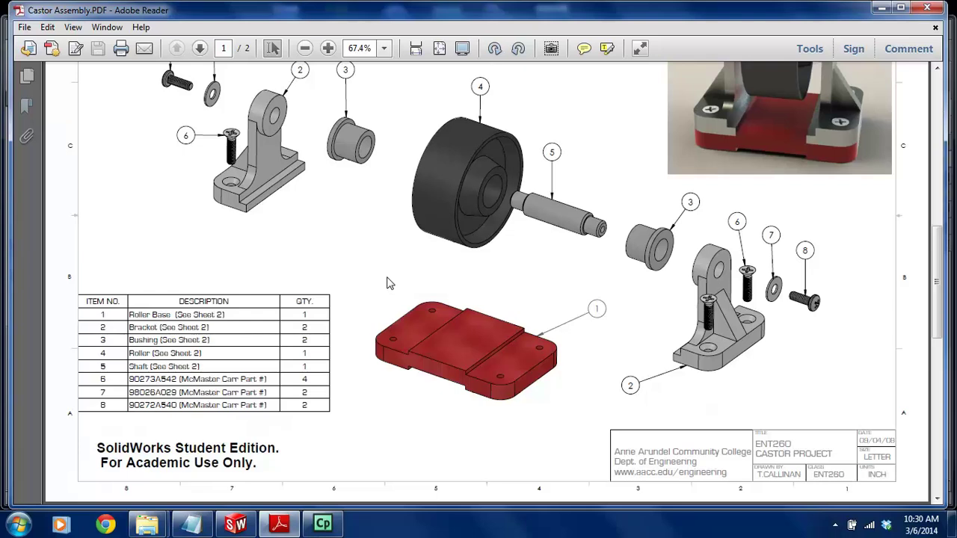
pyautogui.scroll(-2, 388, 282)
pyautogui.moveTo(215, 344); pyautogui.dragTo(255, 349)
pyautogui.click(217, 395)
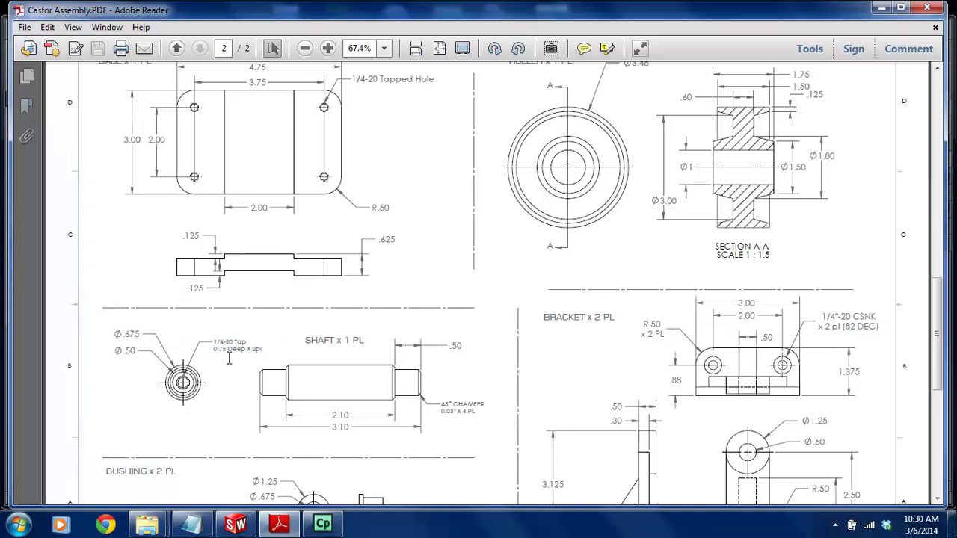
# In SolidWorks, define a 1/4-20 ANSI Inch bottoming tapped hole for the shaft's end face, with 1 in blind hole depth and 0.75 in thread depth
pyautogui.click(236, 525)
pyautogui.scroll(-3, 580, 307)
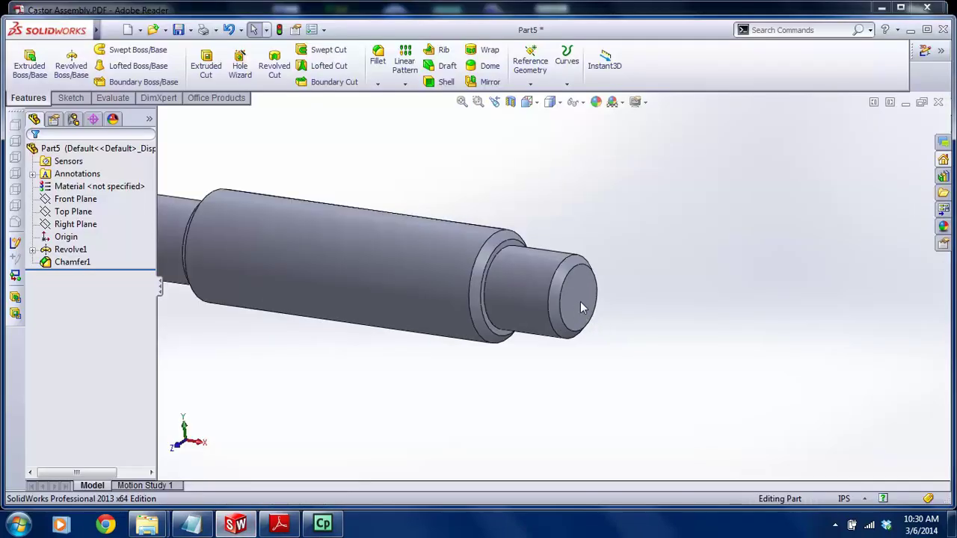
pyautogui.click(580, 301)
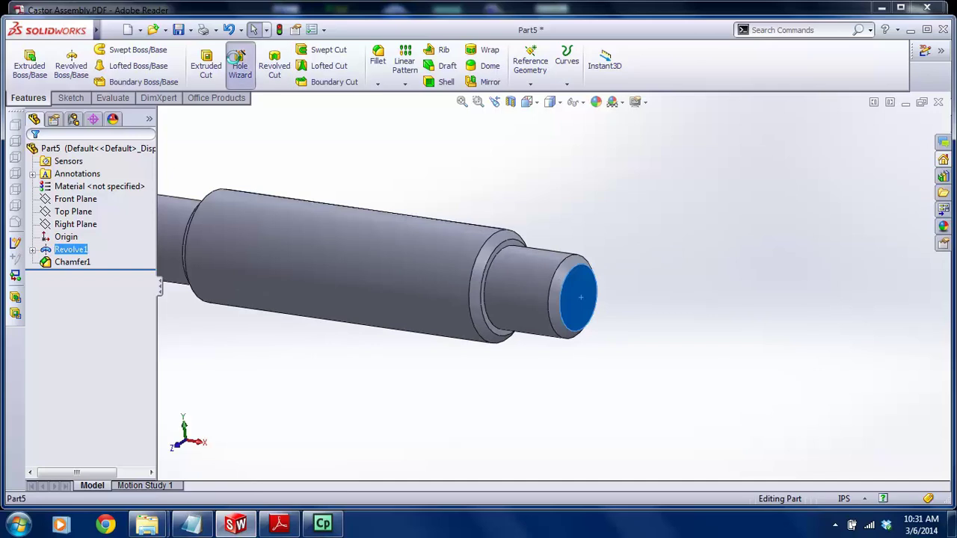
pyautogui.click(240, 62)
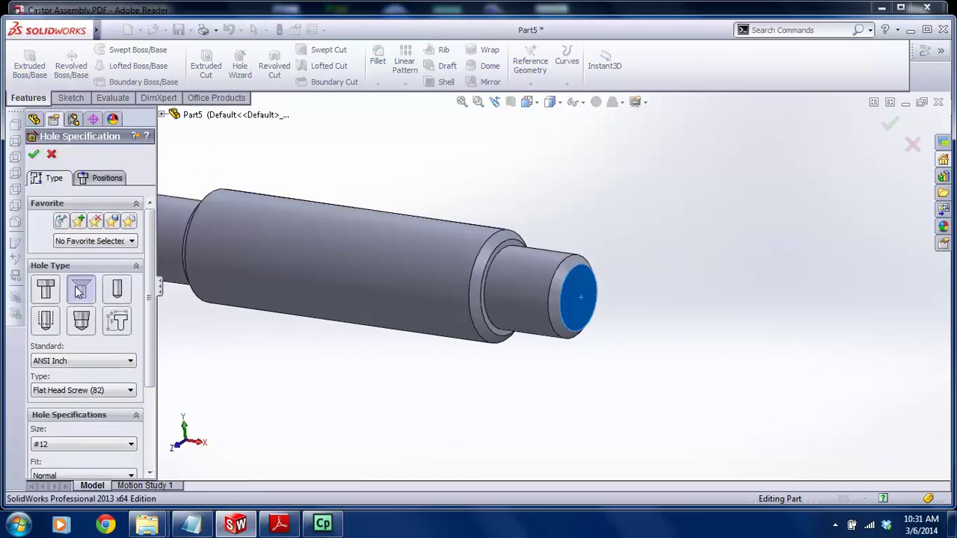
pyautogui.click(46, 319)
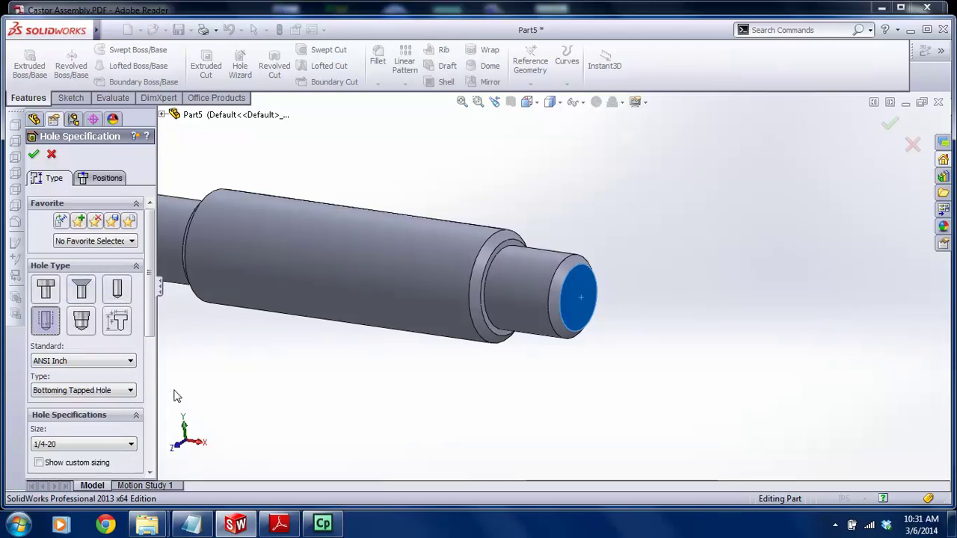
pyautogui.moveTo(150, 321); pyautogui.dragTo(149, 404)
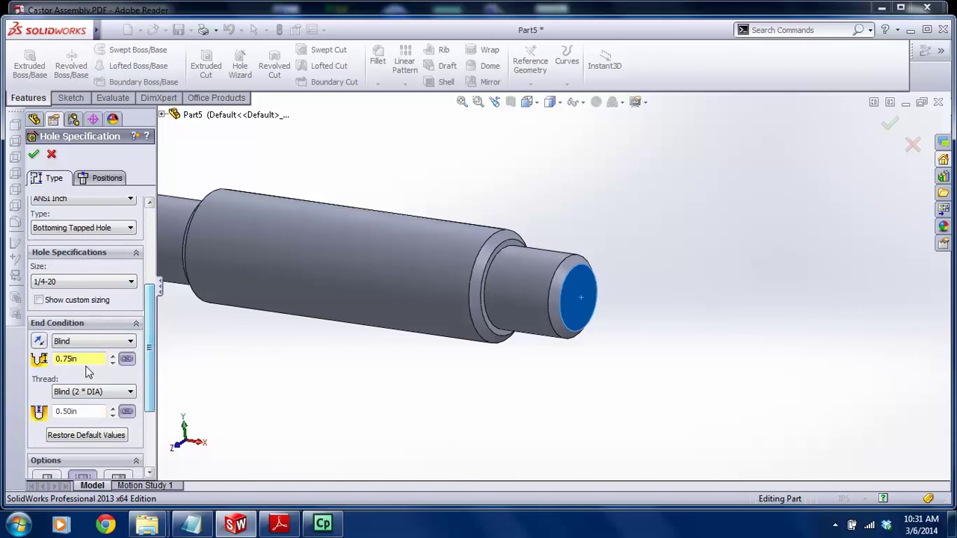
pyautogui.moveTo(92, 412); pyautogui.dragTo(35, 415)
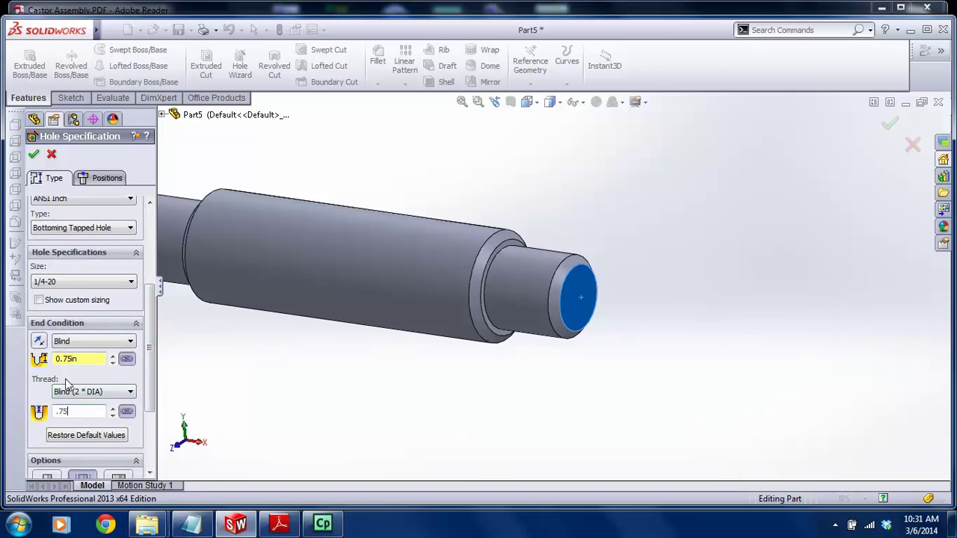
pyautogui.write('.75')
pyautogui.click(87, 361)
pyautogui.moveTo(102, 359); pyautogui.dragTo(43, 366)
pyautogui.write('1')
pyautogui.press('Return')
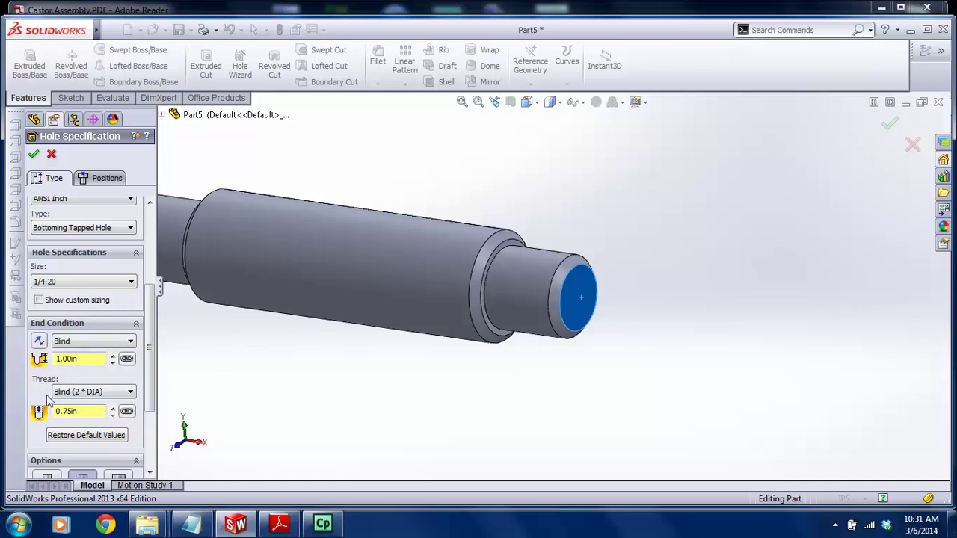
# Position the tapped hole at the center of the shaft's end face and finish the hole
pyautogui.click(105, 180)
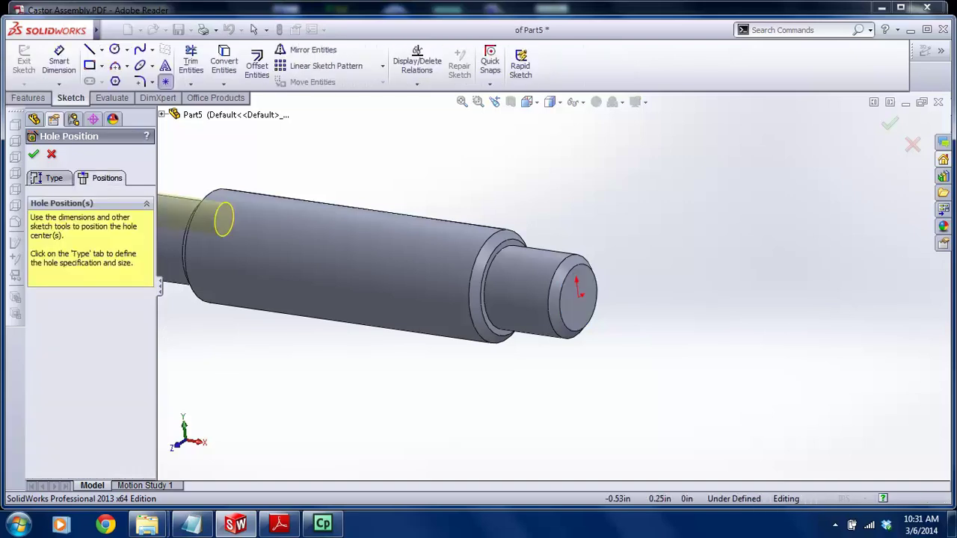
pyautogui.click(597, 309)
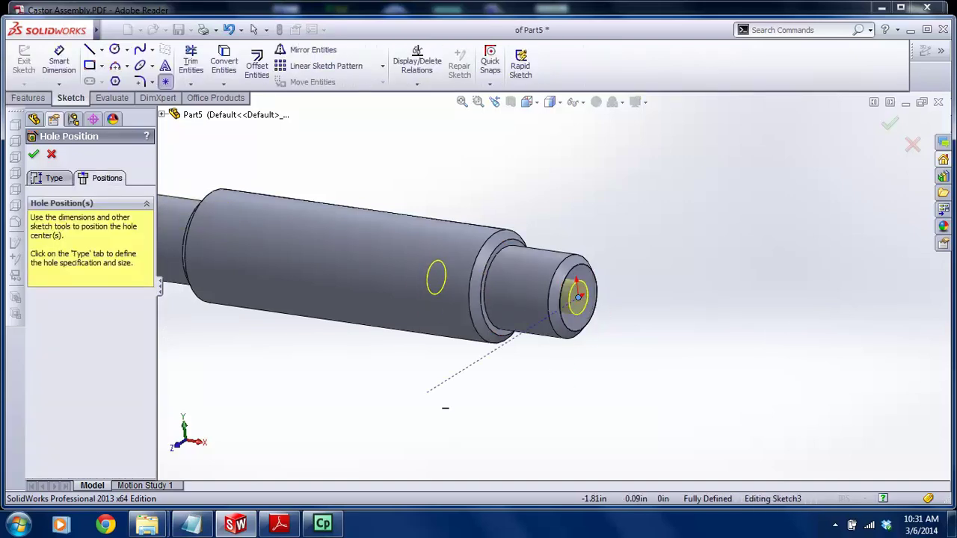
pyautogui.press('f')
pyautogui.click(33, 155)
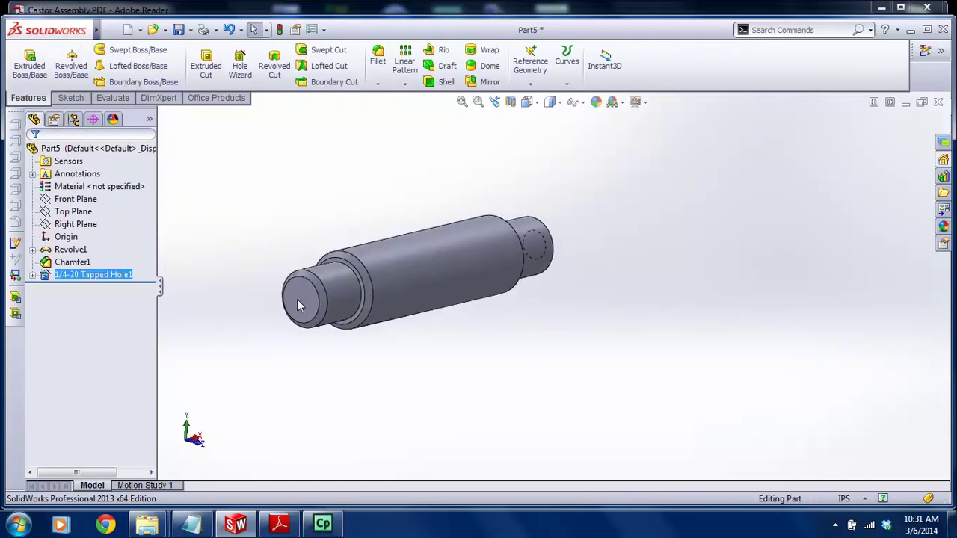
# Add a matching 1/4-20 bottoming tapped hole at the center of the shaft's opposite end face
pyautogui.click(298, 305)
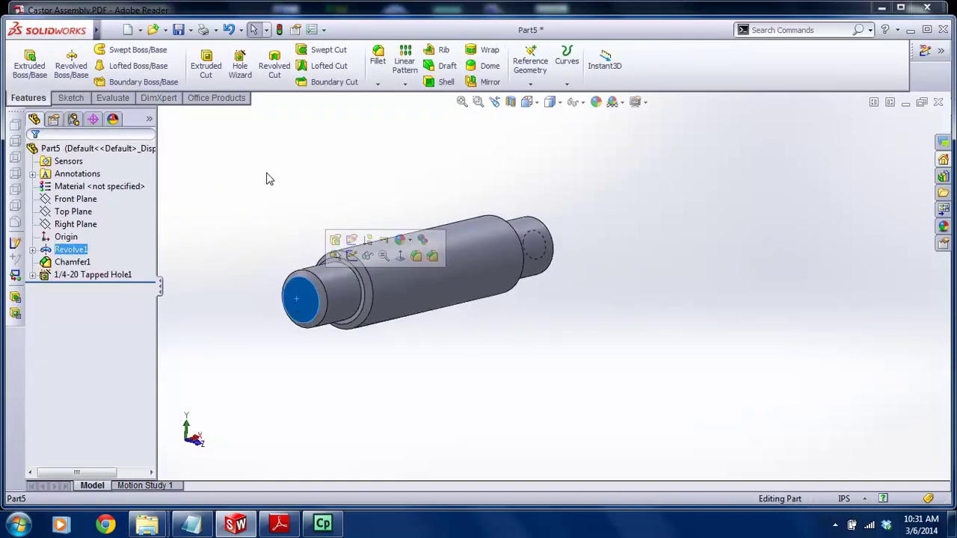
pyautogui.click(241, 71)
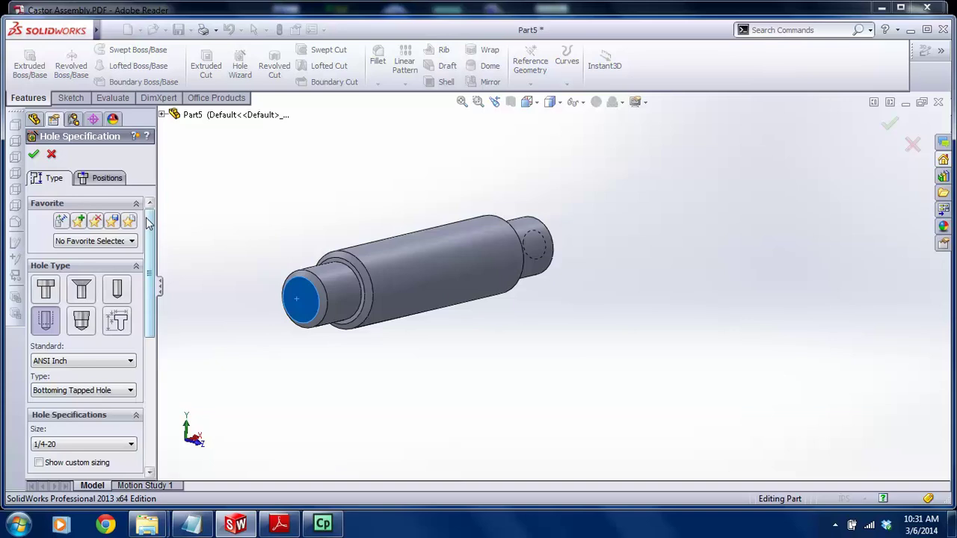
pyautogui.scroll(-5, 147, 223)
pyautogui.scroll(5, 147, 223)
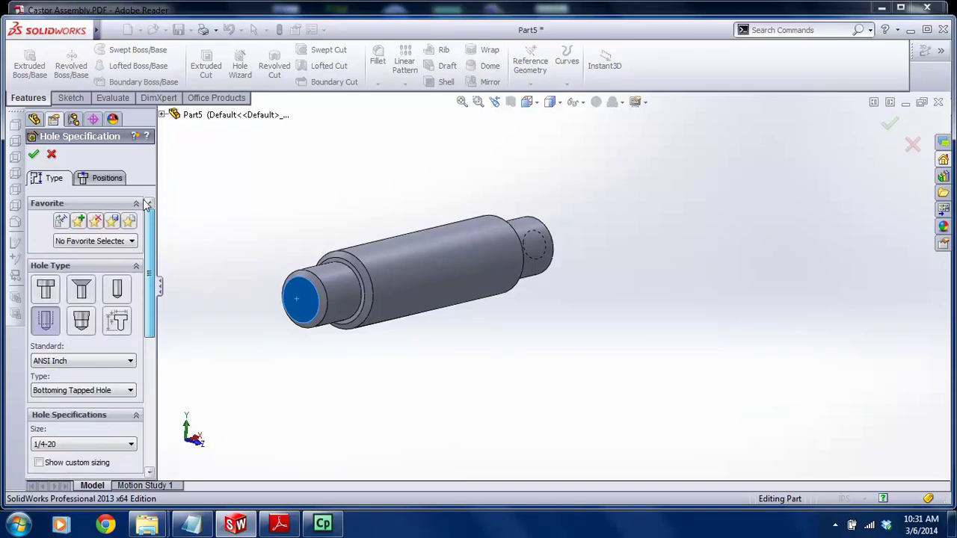
pyautogui.click(104, 180)
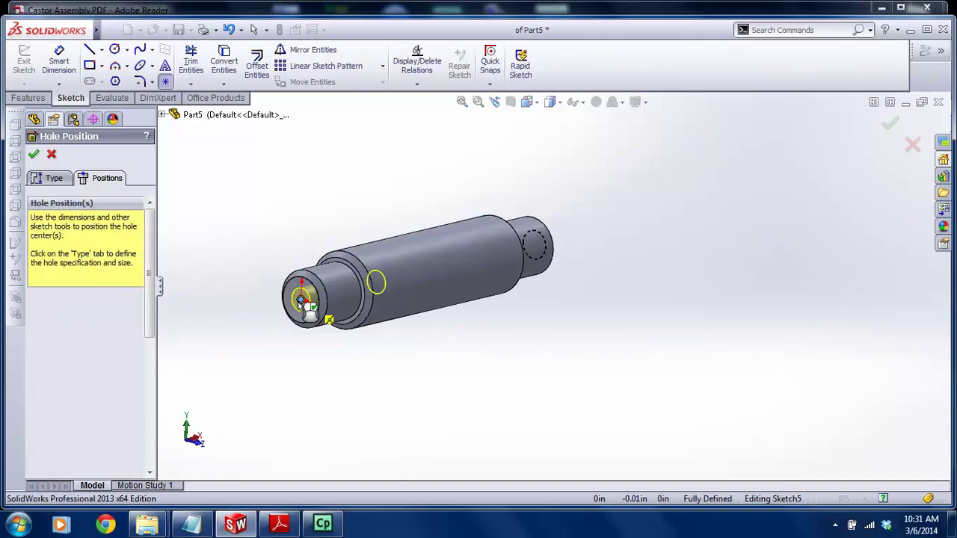
pyautogui.click(34, 154)
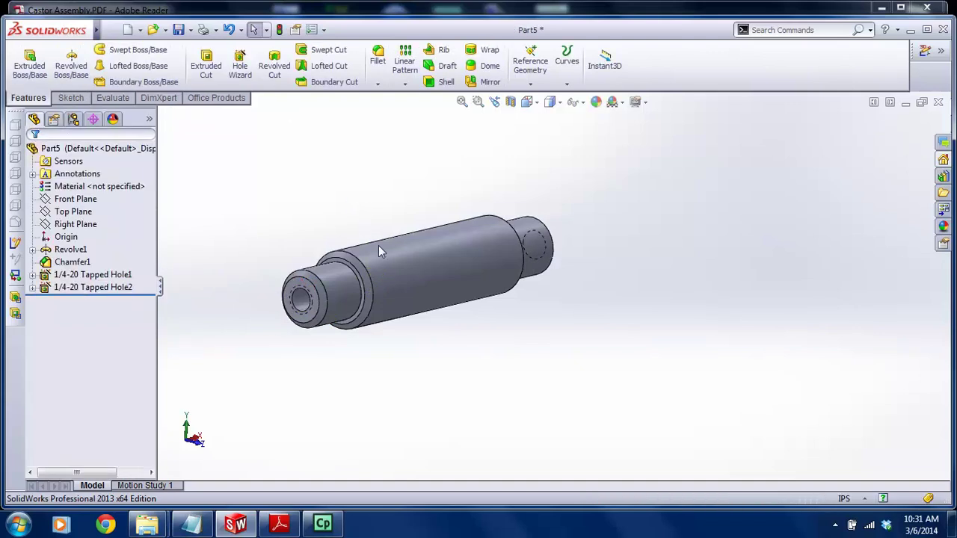
# Enable shaded cosmetic threads in the part's detailing properties
pyautogui.scroll(-2, 379, 251)
pyautogui.moveTo(395, 289); pyautogui.dragTo(358, 299, button='middle')
pyautogui.scroll(-2, 418, 288)
pyautogui.scroll(3, 457, 290)
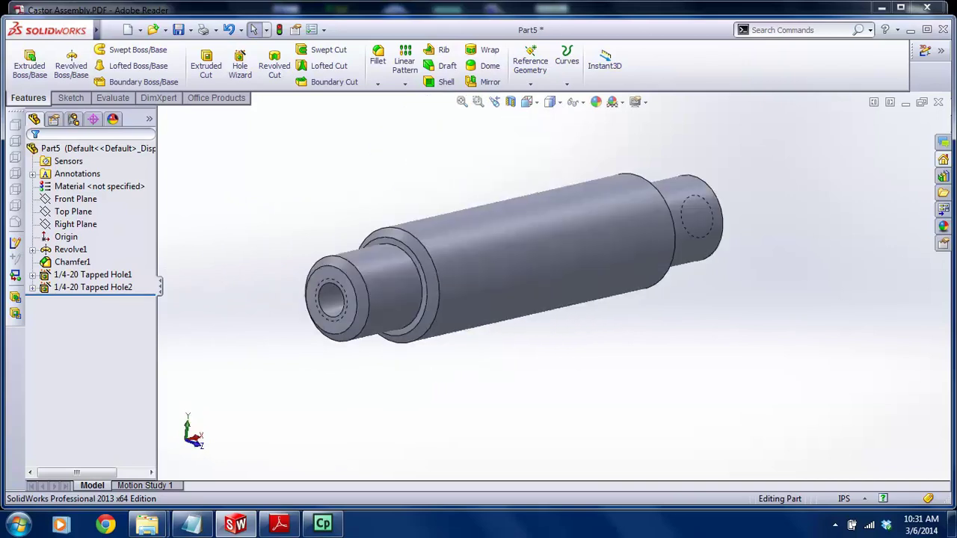
pyautogui.moveTo(479, 292); pyautogui.dragTo(487, 290, button='middle')
pyautogui.moveTo(75, 31)
pyautogui.click(216, 30)
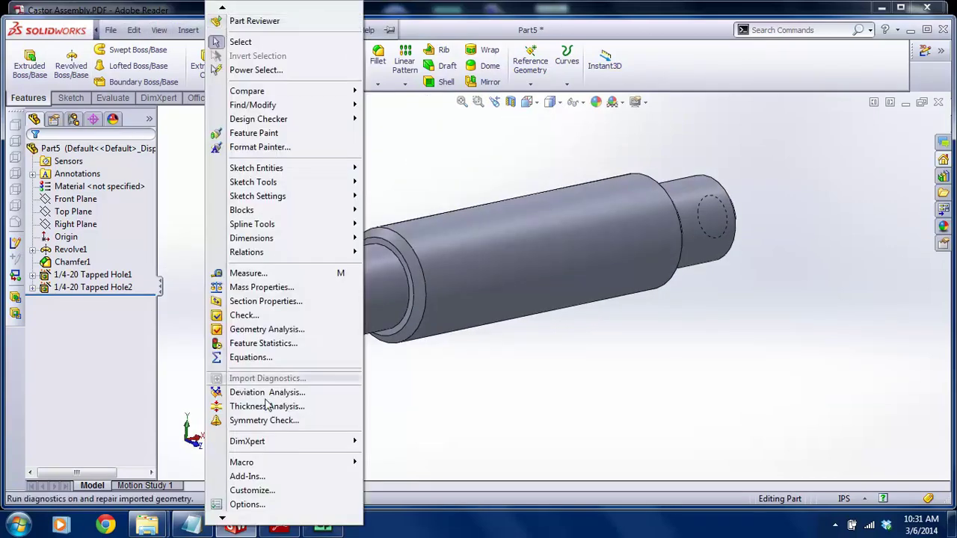
pyautogui.click(252, 505)
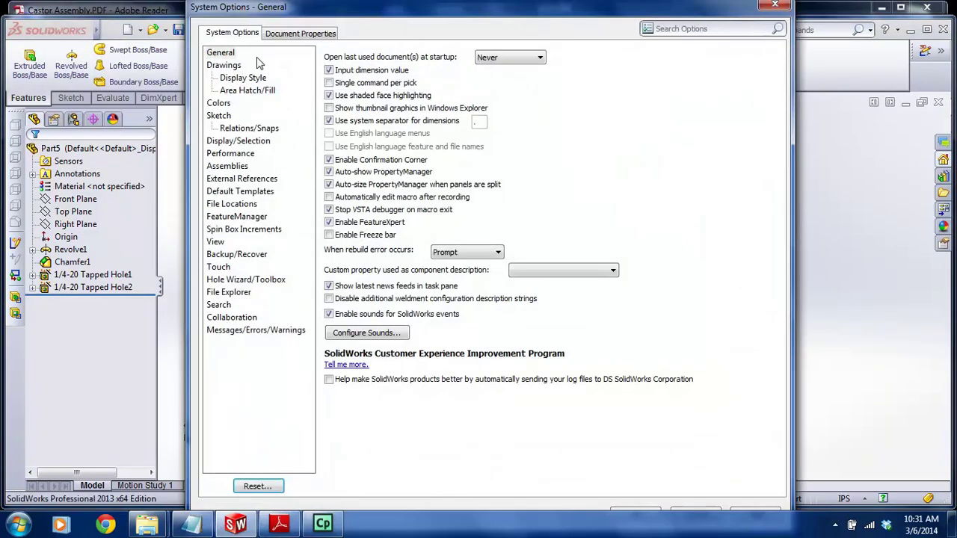
pyautogui.click(282, 35)
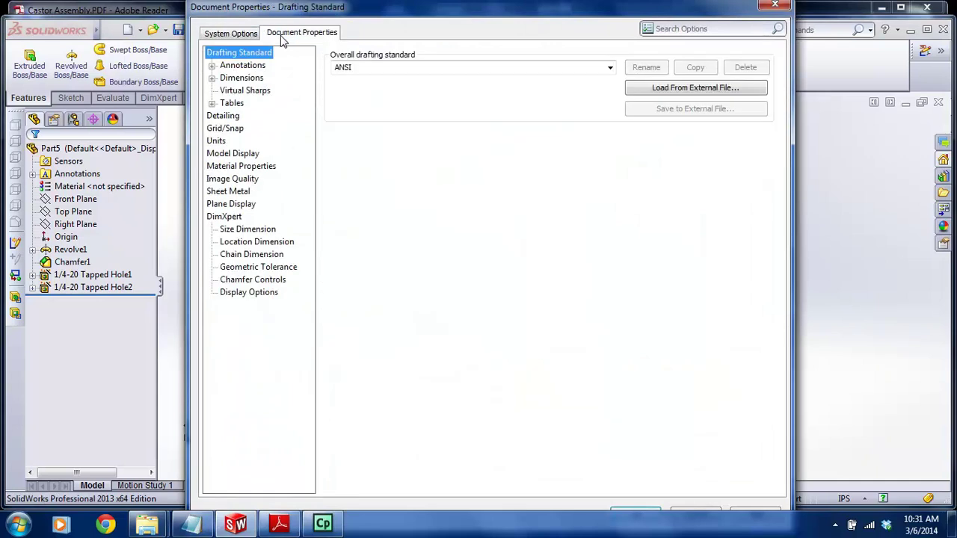
pyautogui.click(225, 117)
pyautogui.click(441, 65)
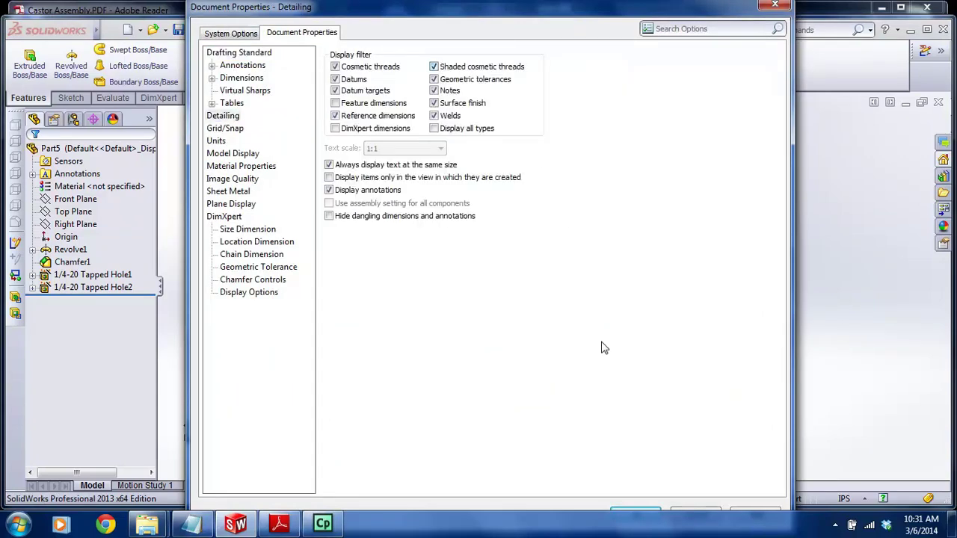
pyautogui.click(639, 514)
# Examine the shaded threads inside the shaft's tapped end hole from several angles
pyautogui.moveTo(456, 349); pyautogui.dragTo(527, 341, button='middle')
pyautogui.scroll(-6, 453, 273)
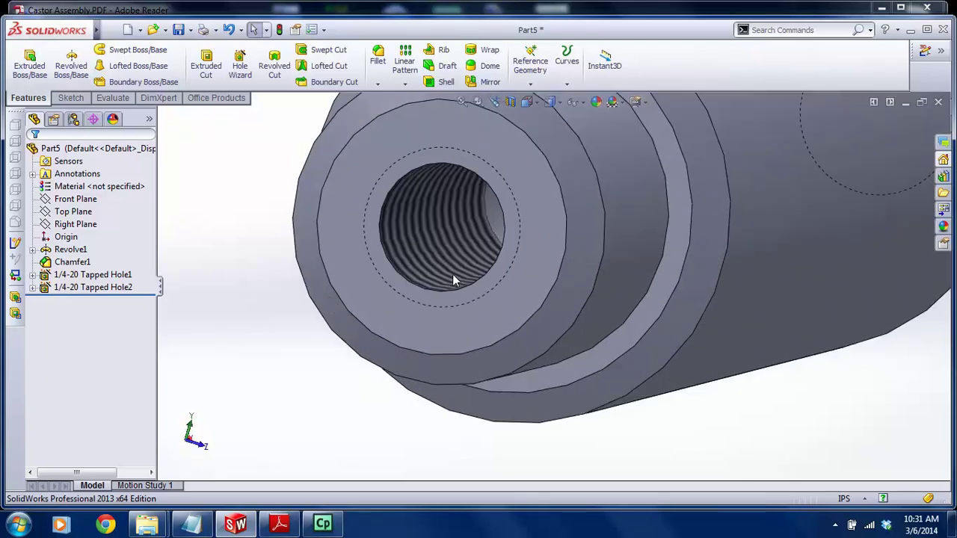
pyautogui.moveTo(466, 274); pyautogui.dragTo(459, 250, button='middle')
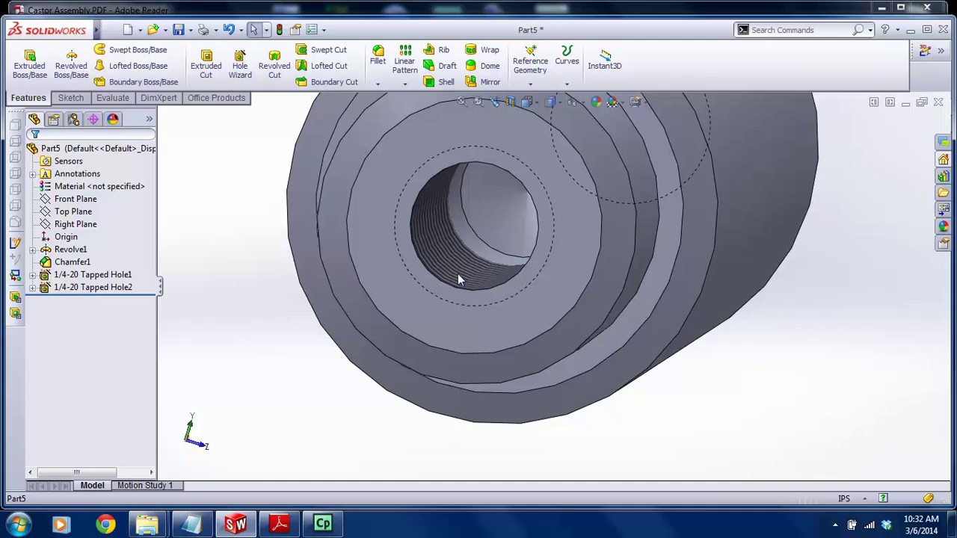
pyautogui.scroll(5, 479, 261)
pyautogui.moveTo(504, 226); pyautogui.dragTo(427, 261, button='middle')
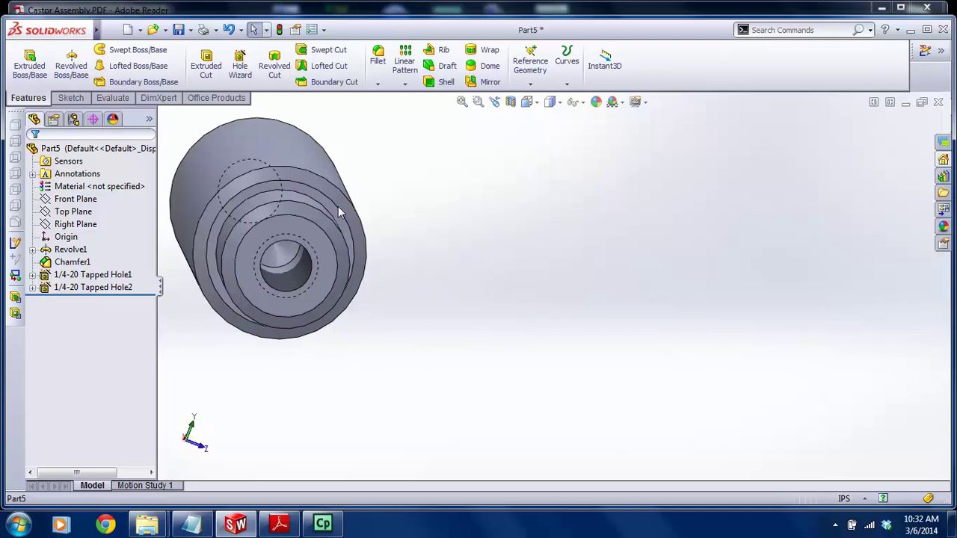
pyautogui.moveTo(338, 206); pyautogui.dragTo(246, 204, button='middle')
pyautogui.scroll(6, 247, 203)
pyautogui.moveTo(368, 254); pyautogui.dragTo(384, 254, button='middle')
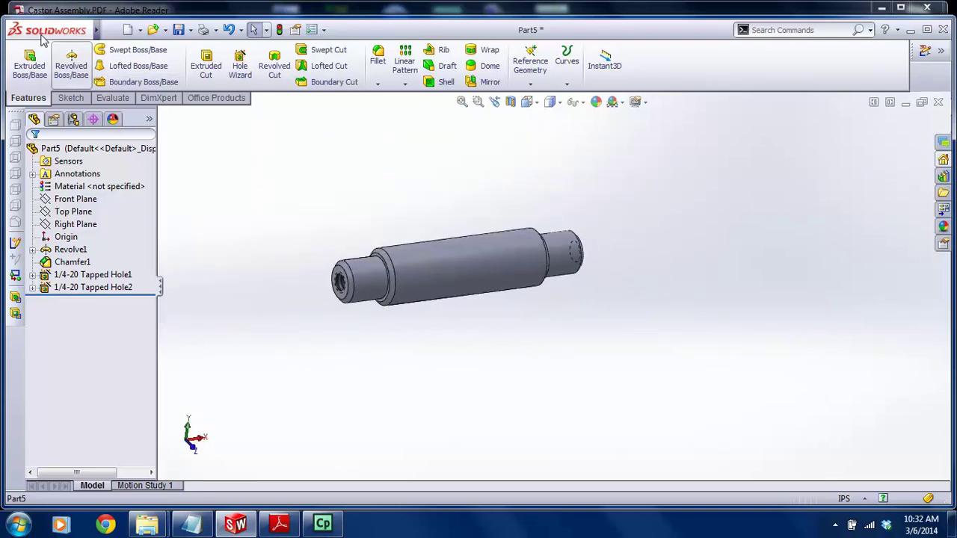
# Save the part as Castor Shaft in the Castor Project folder and close it
pyautogui.moveTo(45, 33)
pyautogui.click(111, 30)
pyautogui.click(170, 130)
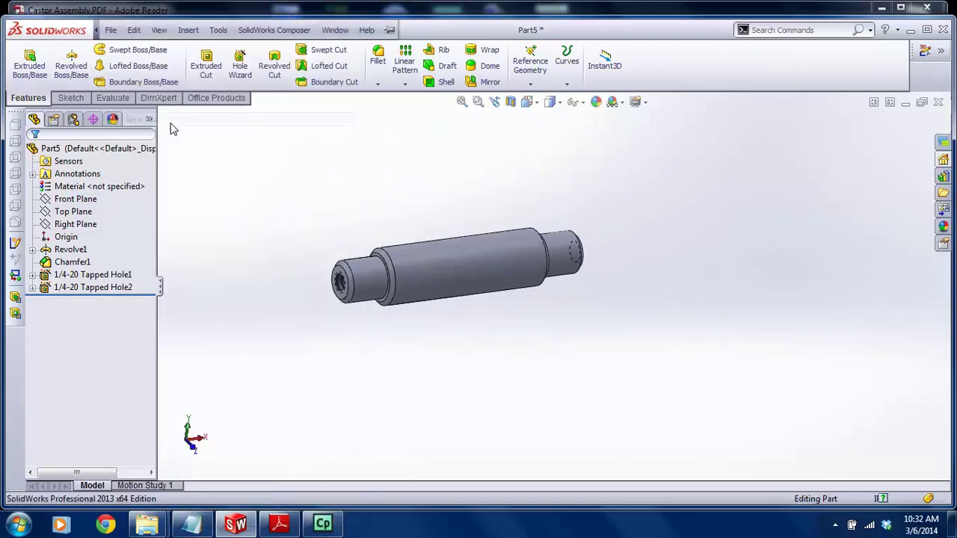
pyautogui.write('C')
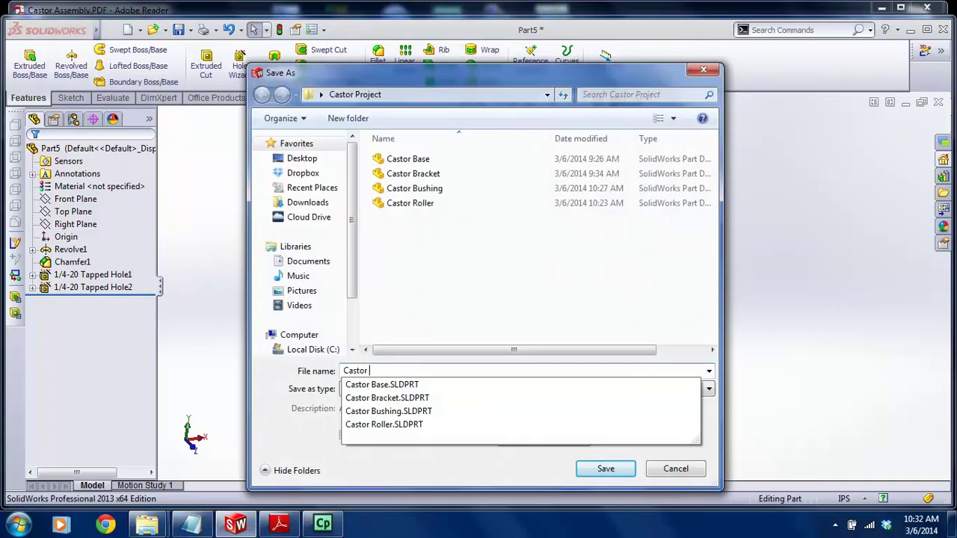
pyautogui.write('astor Shaft')
pyautogui.press('Return')
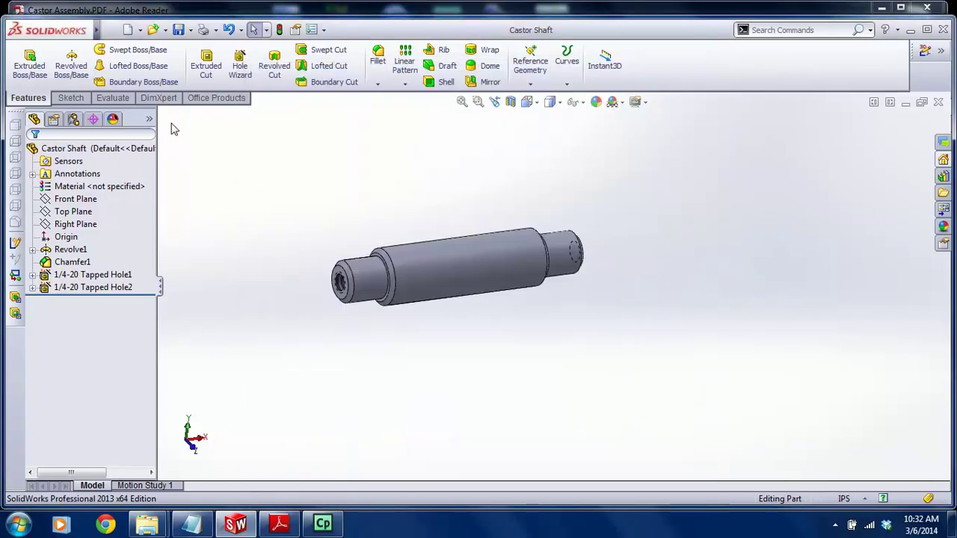
pyautogui.click(938, 101)
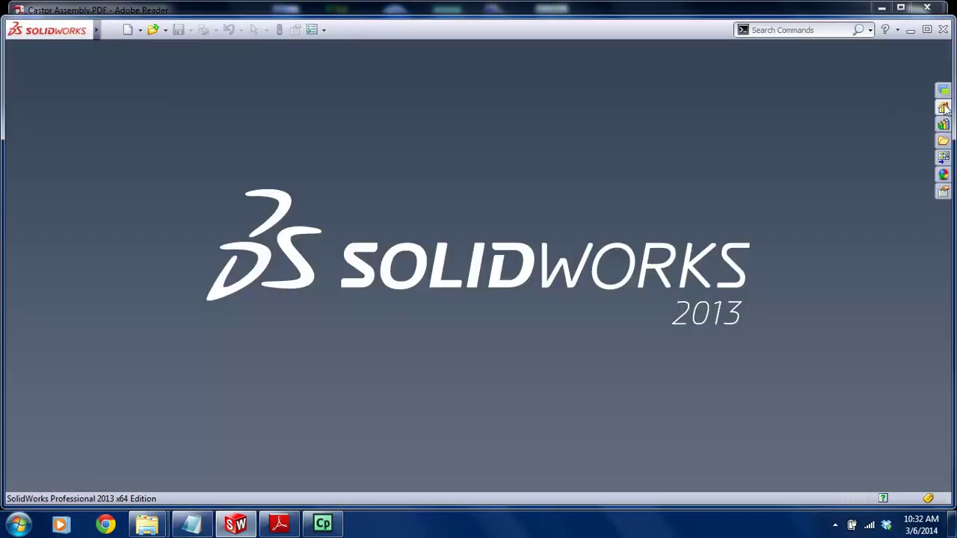
# Switch to the PDF drawing and examine the McMaster-Carr part numbers in the page 1 parts list, highlighting the number for item 6
pyautogui.click(909, 30)
pyautogui.scroll(5, 631, 149)
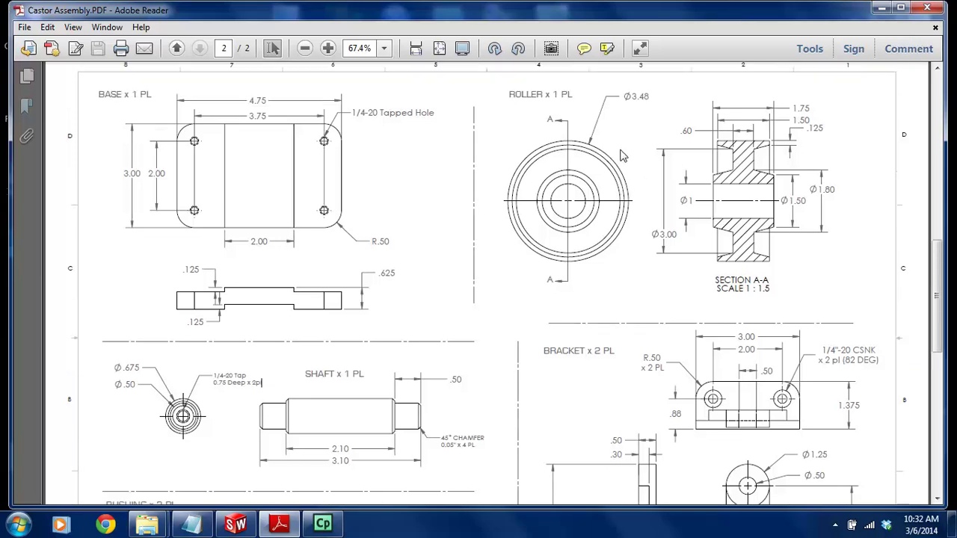
pyautogui.scroll(-1, 200, 229)
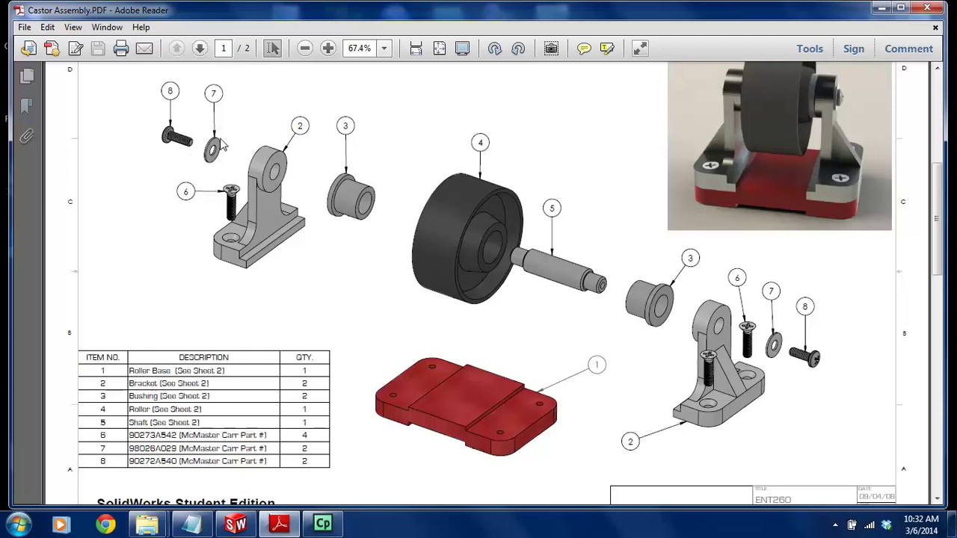
pyautogui.keyDown('ctrl'); pyautogui.scroll(4, 166, 460); pyautogui.keyUp('ctrl')
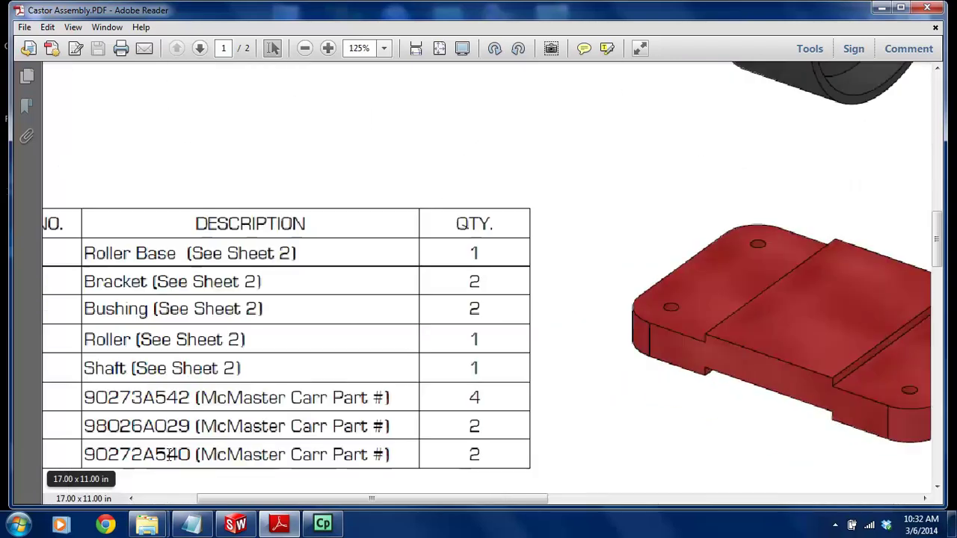
pyautogui.moveTo(191, 397); pyautogui.dragTo(99, 397)
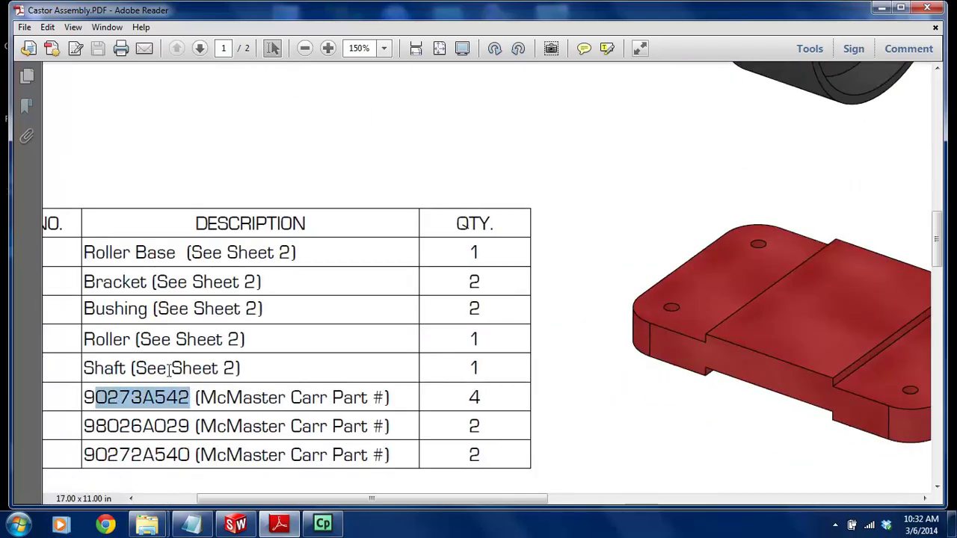
# Copy item 6's McMaster-Carr part number, 90273A542, from the parts list in the PDF drawing
pyautogui.moveTo(270, 501); pyautogui.dragTo(266, 503)
pyautogui.moveTo(338, 398); pyautogui.dragTo(232, 398)
pyautogui.hotkey('ctrl', 'c')
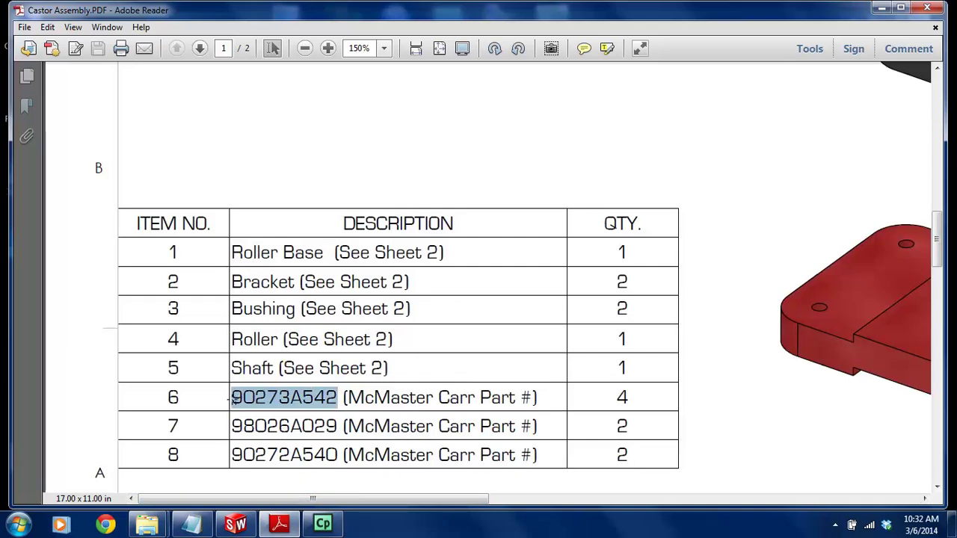
pyautogui.click(106, 525)
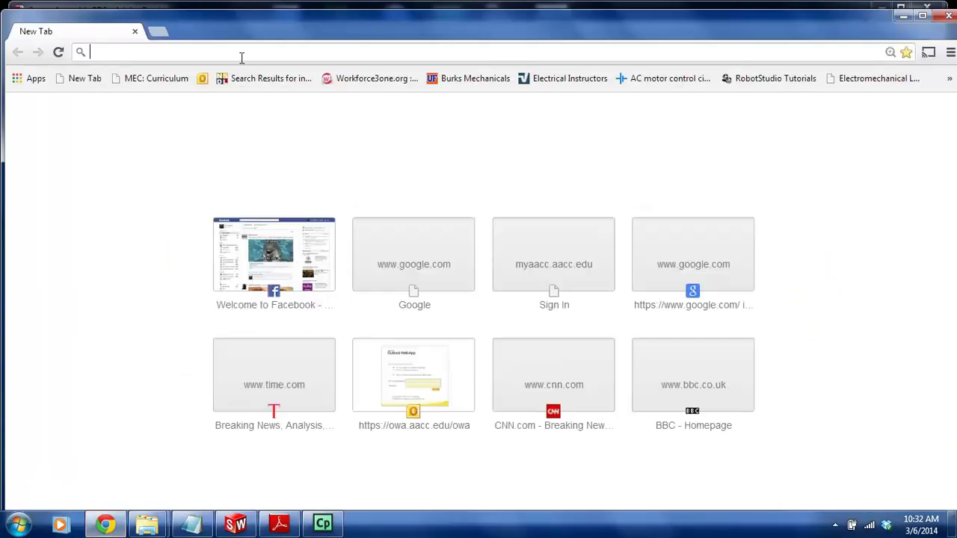
pyautogui.write('www.')
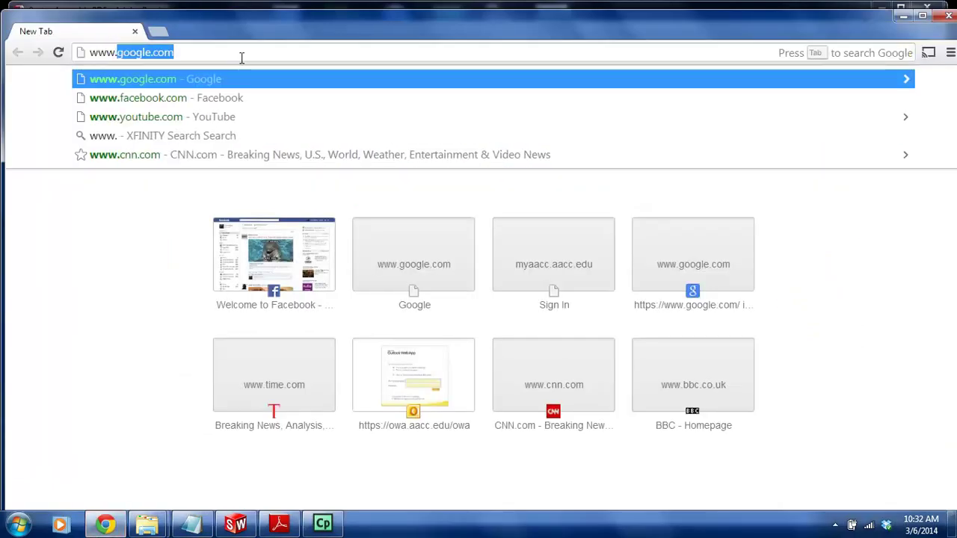
pyautogui.write('goog')
pyautogui.press('Return')
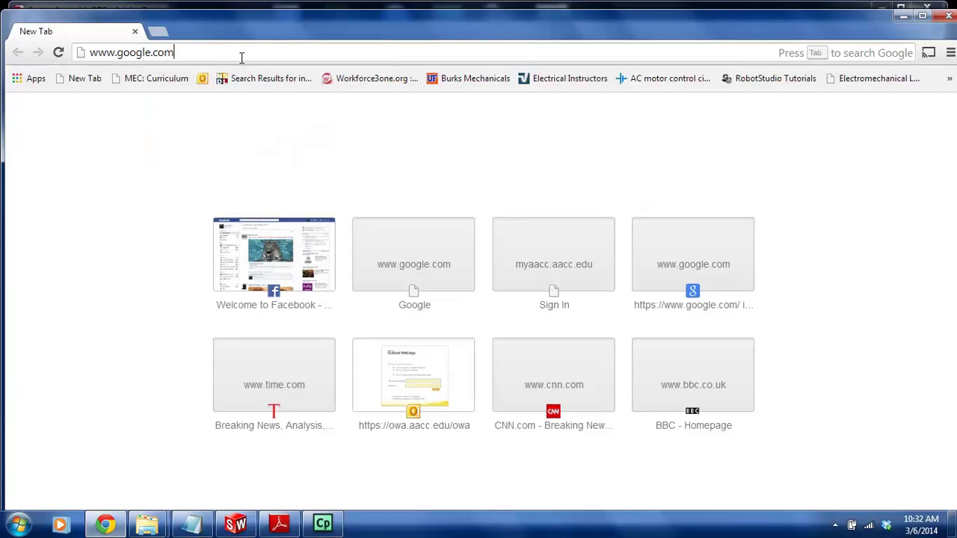
pyautogui.click(242, 54)
pyautogui.write('www.')
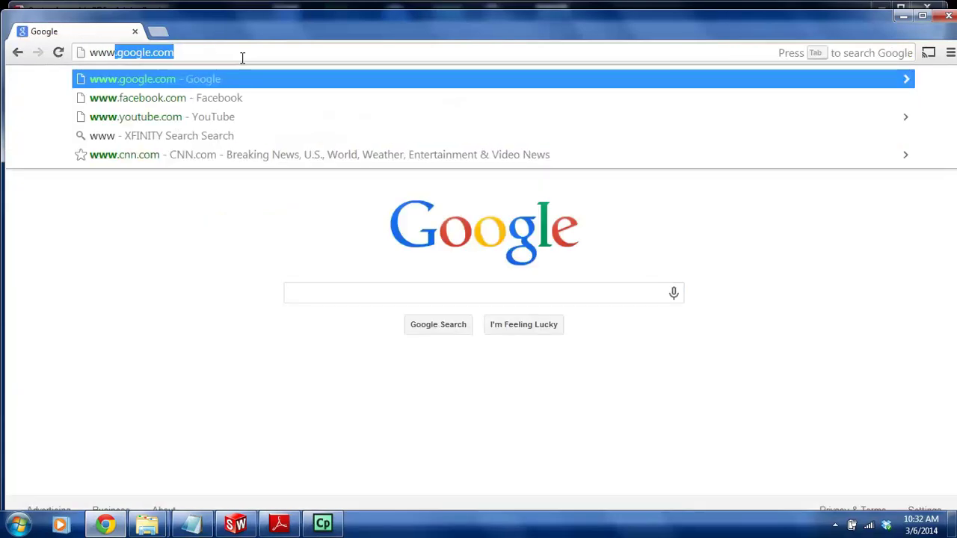
pyautogui.write('mcmas')
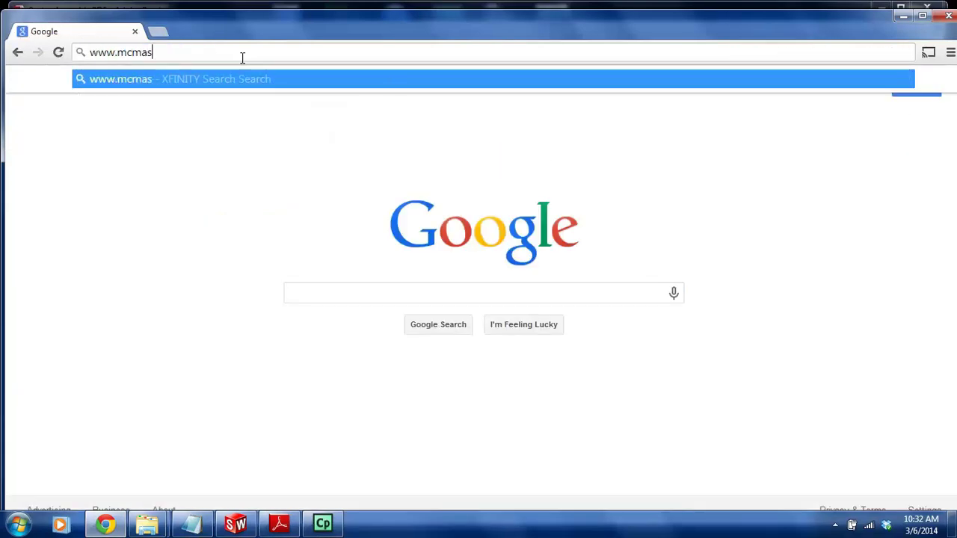
pyautogui.write('ter.com')
pyautogui.press('Return')
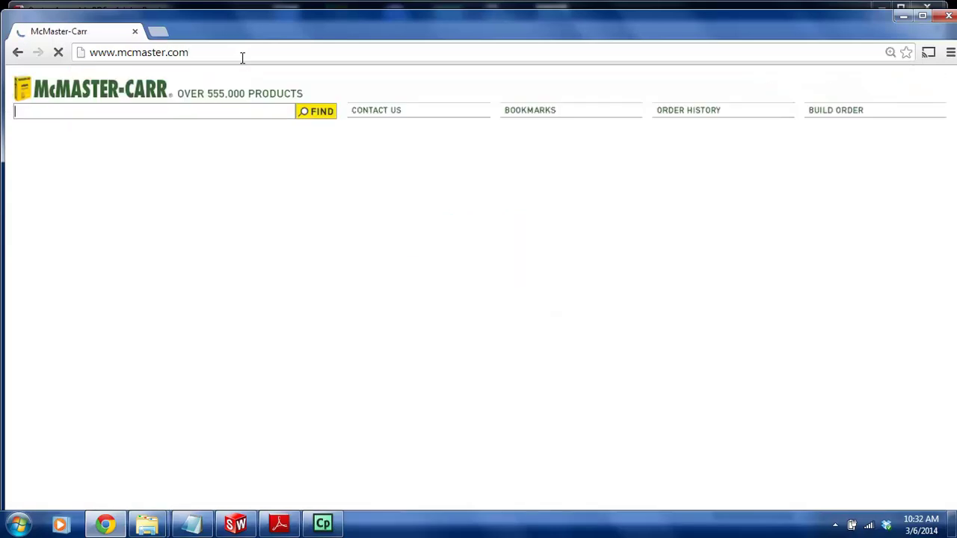
# Search the McMaster-Carr catalog for part 90273A542 and open its product detail page down to the technical drawing
pyautogui.hotkey('ctrl', 'v')
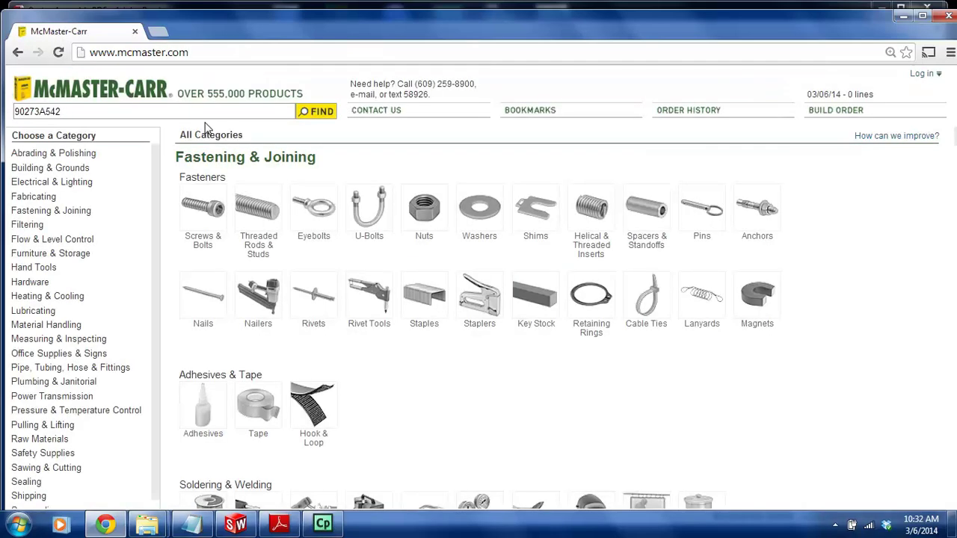
pyautogui.press('Return')
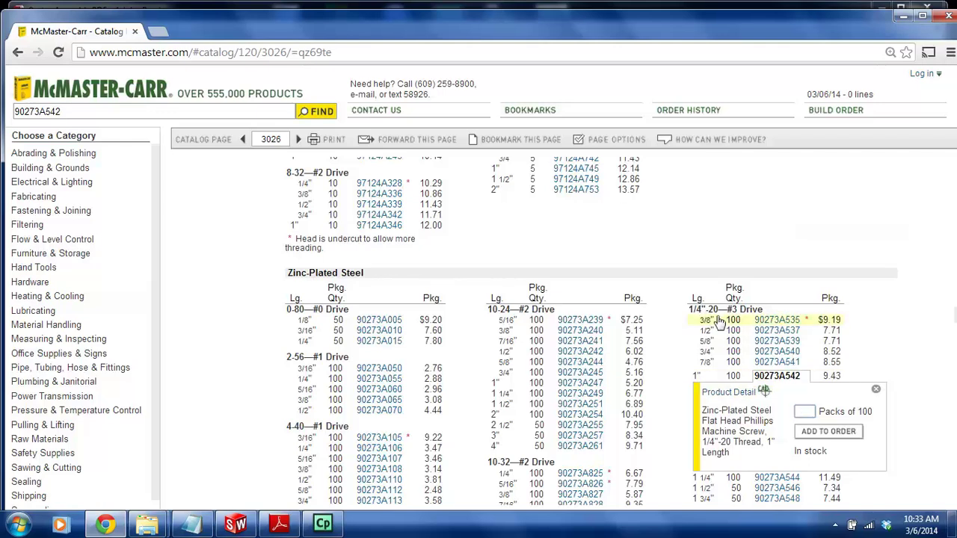
pyautogui.click(731, 396)
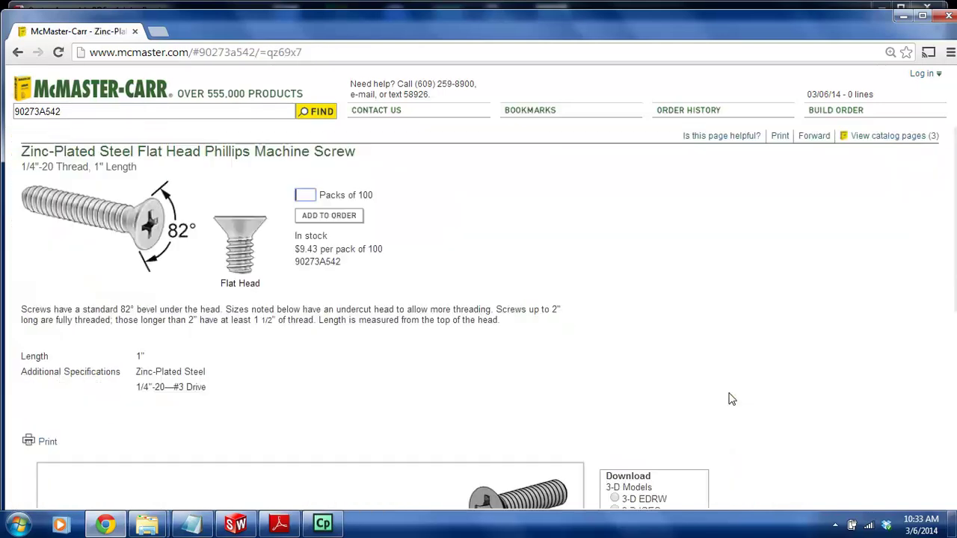
pyautogui.scroll(-5, 346, 290)
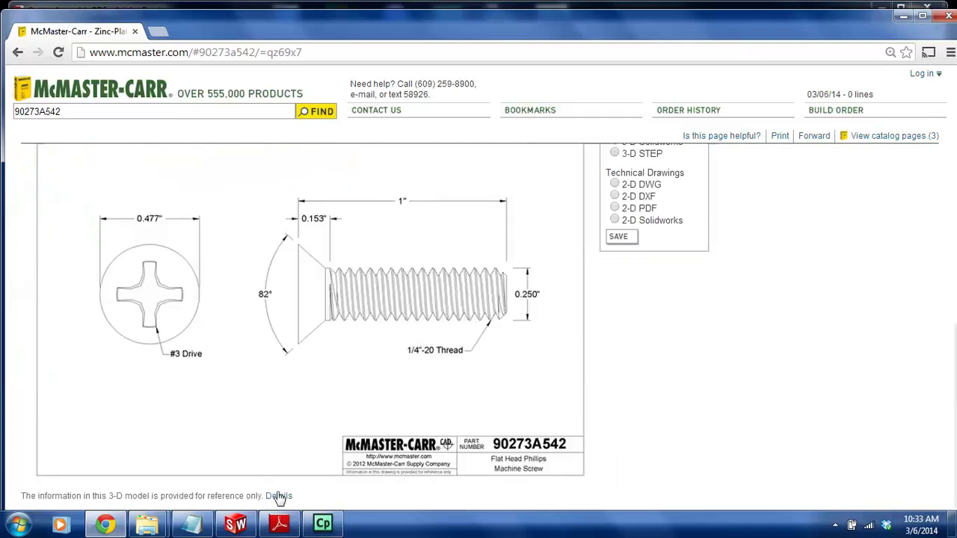
# Switch to the PDF drawing, examine item 6 in the exploded castor view, and switch to SolidWorks
pyautogui.click(278, 527)
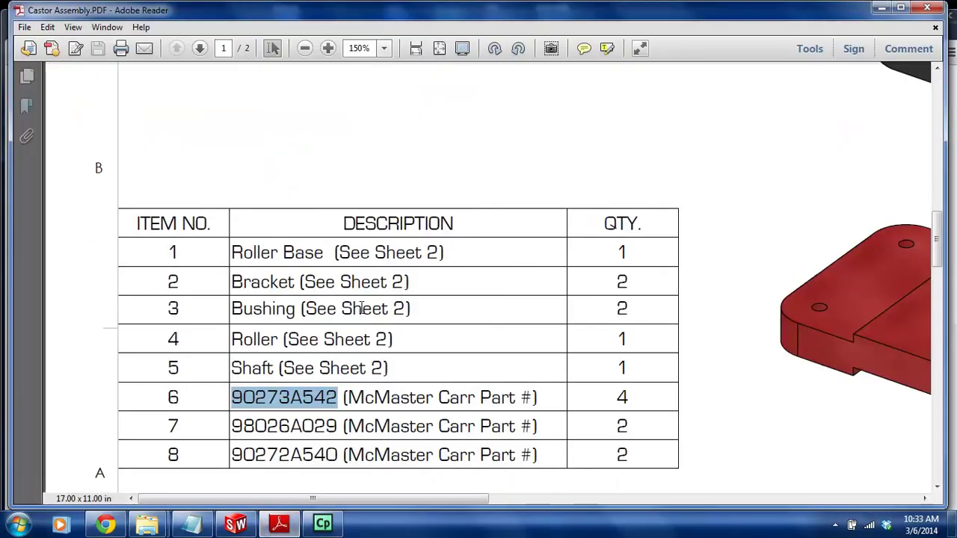
pyautogui.keyDown('ctrl'); pyautogui.scroll(-3, 362, 308); pyautogui.keyUp('ctrl')
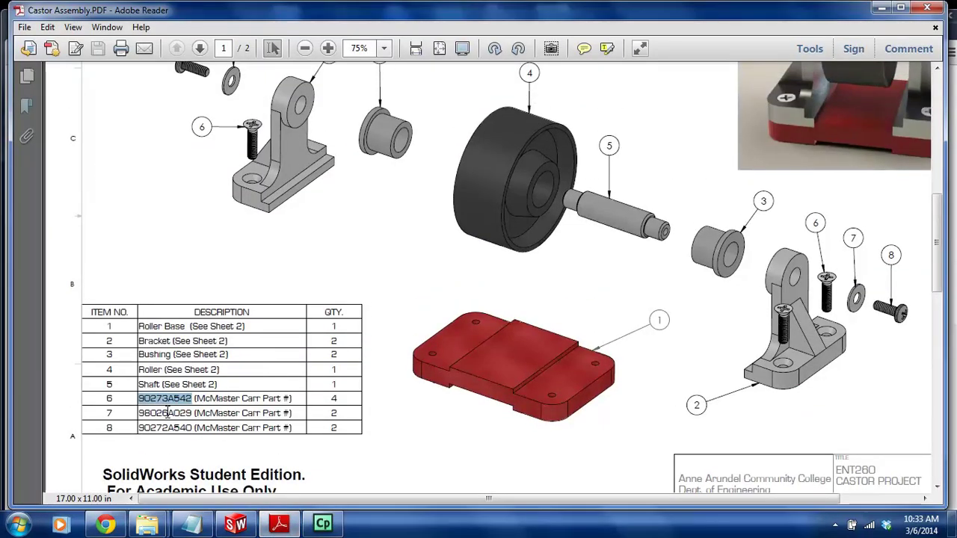
pyautogui.keyDown('ctrl'); pyautogui.scroll(1, 168, 412); pyautogui.keyUp('ctrl')
pyautogui.click(235, 525)
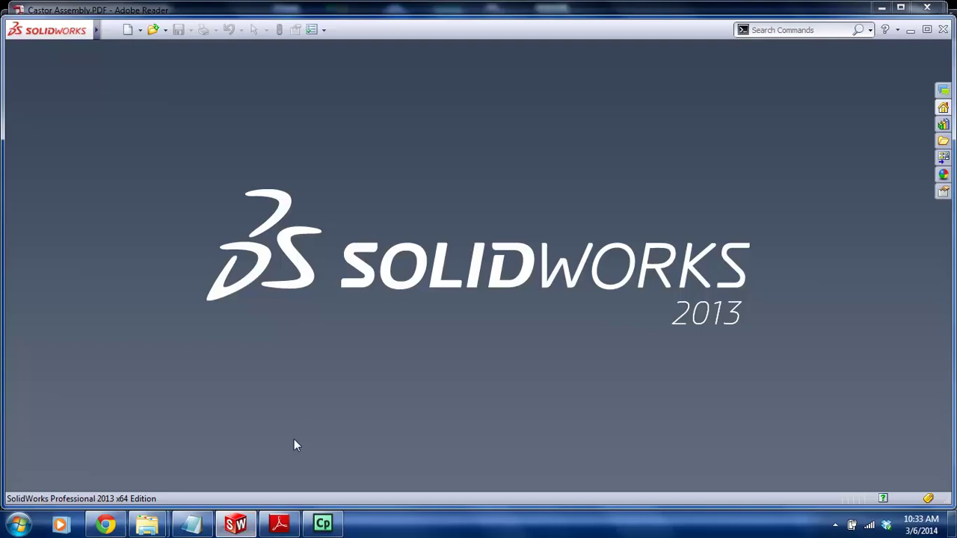
# Return to Chrome and download the 3-D Solidworks model of screw 90273A542
pyautogui.click(112, 525)
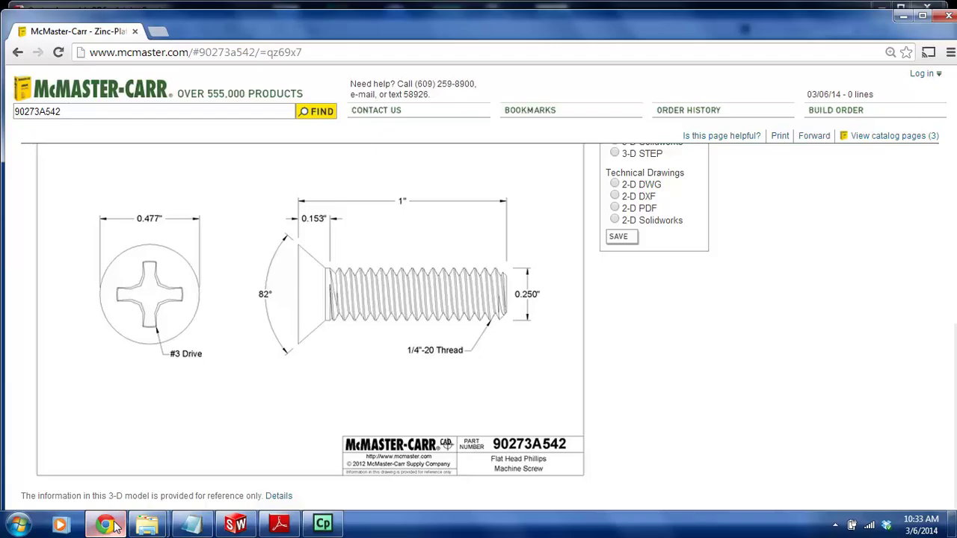
pyautogui.scroll(4, 235, 292)
pyautogui.scroll(-4, 235, 291)
pyautogui.scroll(1, 454, 283)
pyautogui.scroll(1, 454, 283)
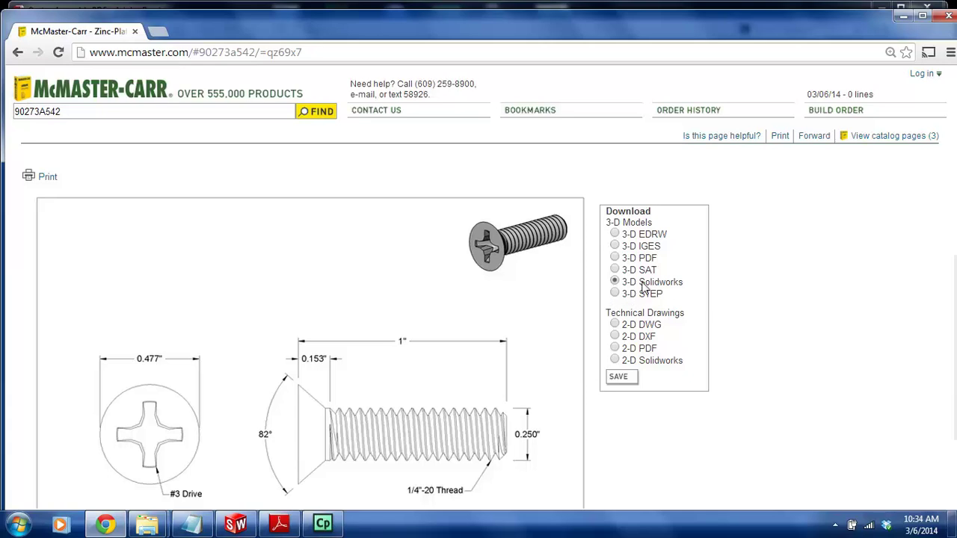
pyautogui.click(626, 376)
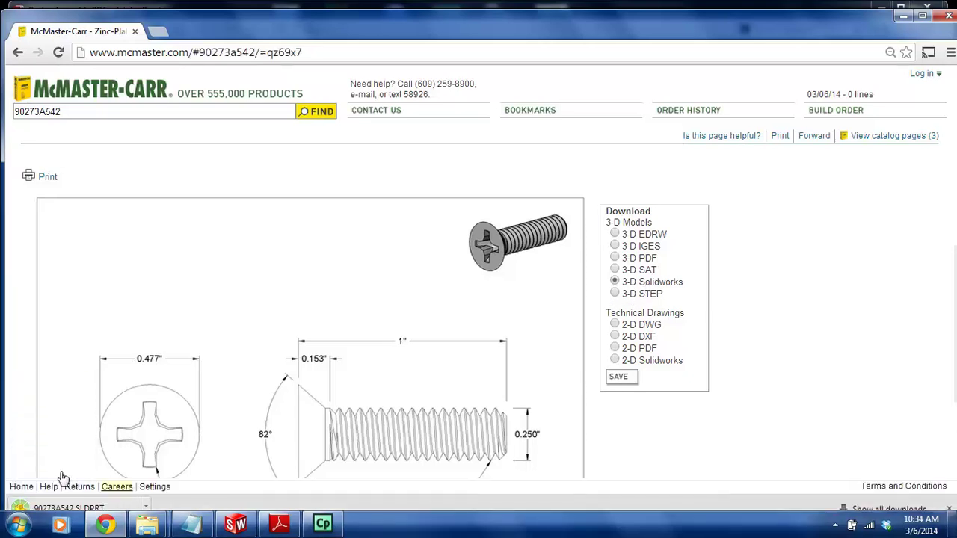
# Arrange the browser beside the Castor Project folder and copy the downloaded 90273A542.SLDPRT into that folder
pyautogui.hotkey('alt', 'Tab')
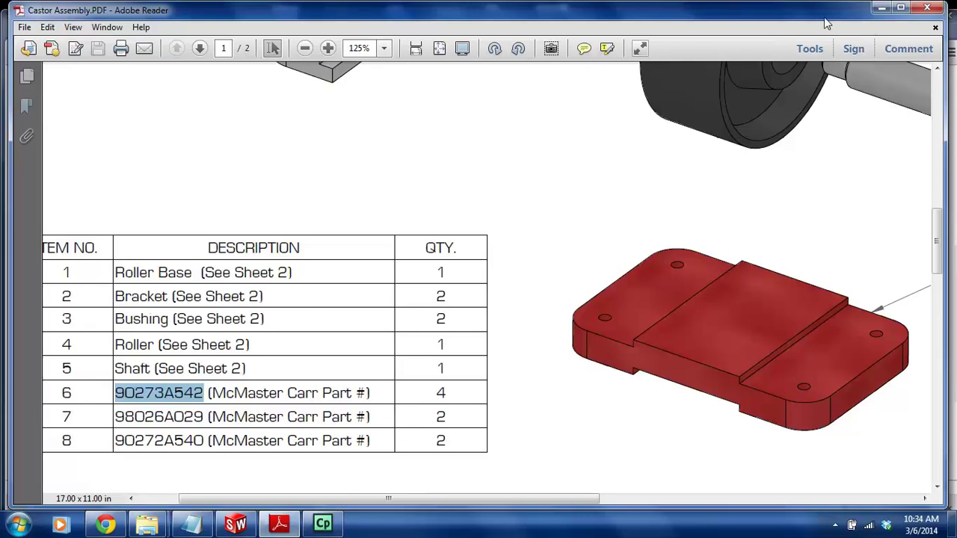
pyautogui.click(881, 8)
pyautogui.moveTo(766, 41)
pyautogui.mouseDown()
pyautogui.moveTo(799, 18)
pyautogui.moveTo(786, 17)
pyautogui.moveTo(782, 32)
pyautogui.mouseUp()
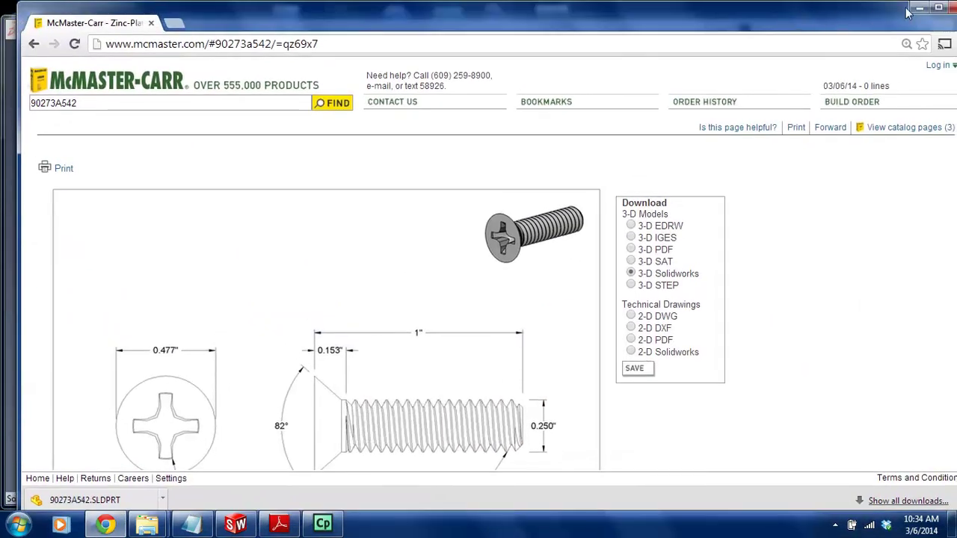
pyautogui.click(918, 8)
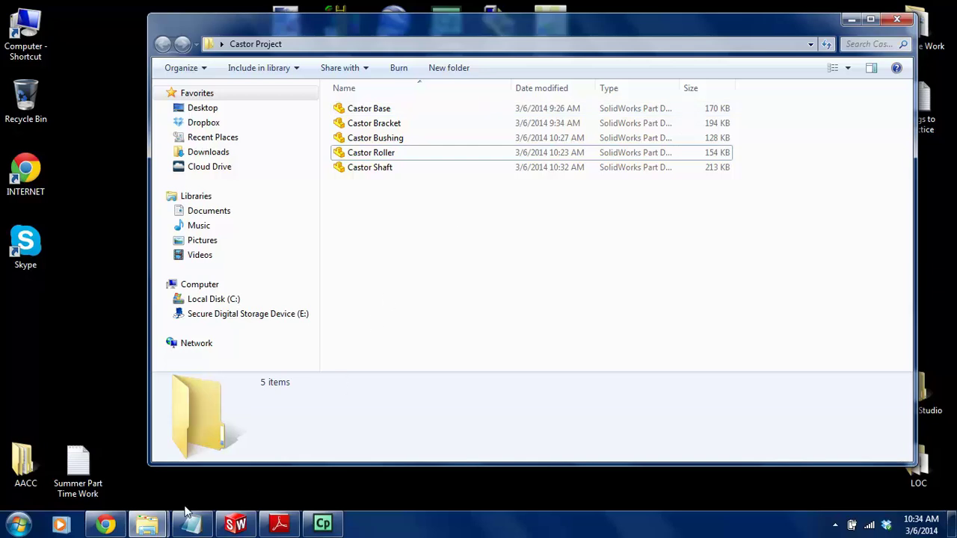
pyautogui.click(105, 524)
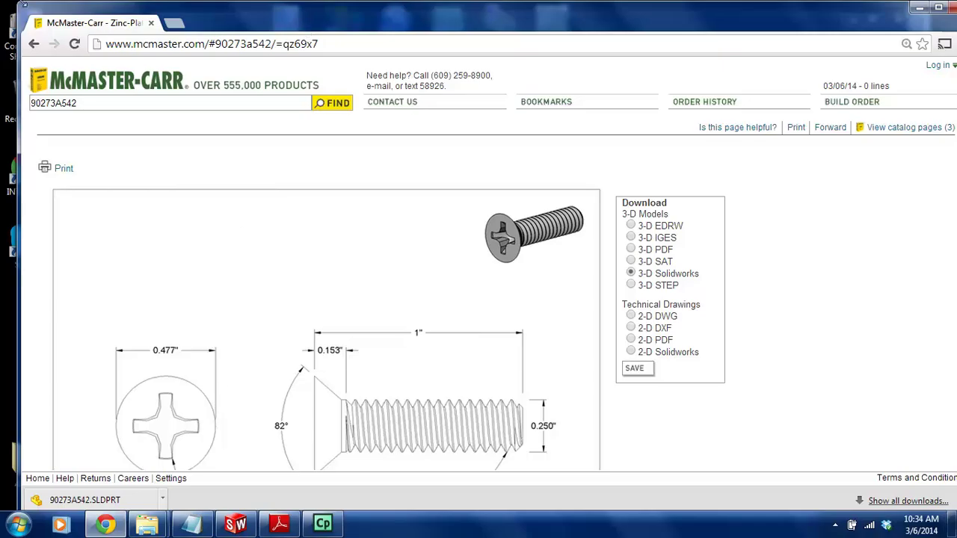
pyautogui.moveTo(22, 2); pyautogui.dragTo(401, 43)
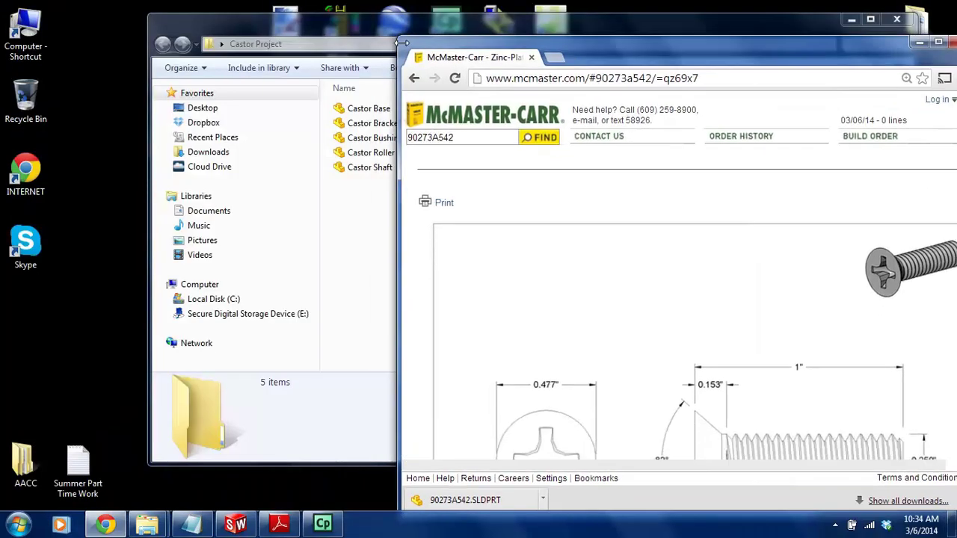
pyautogui.moveTo(449, 500); pyautogui.dragTo(359, 261)
# Show the Castor Project folder as extra large icons and look through the part thumbnails
pyautogui.moveTo(381, 35); pyautogui.dragTo(231, 33)
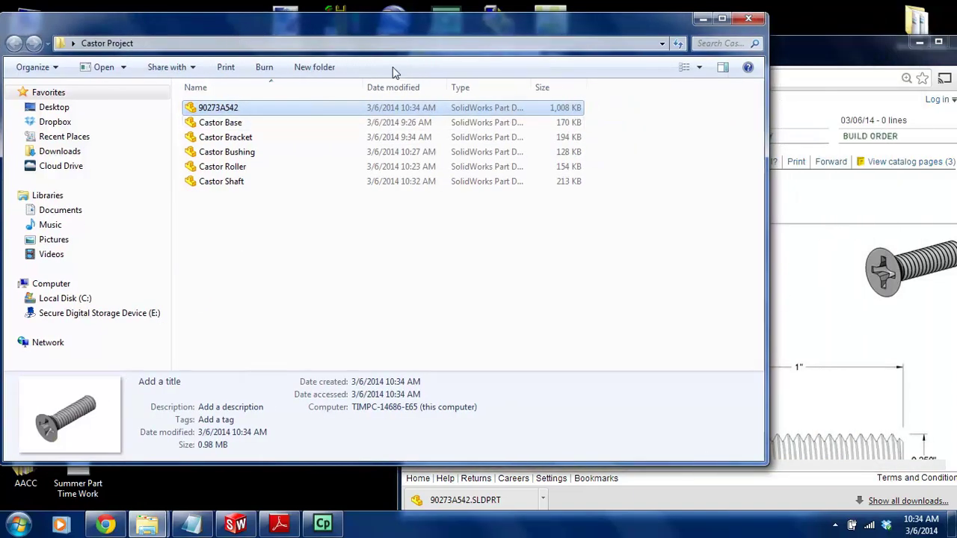
pyautogui.rightClick(223, 237)
pyautogui.moveTo(269, 244)
pyautogui.click(459, 249)
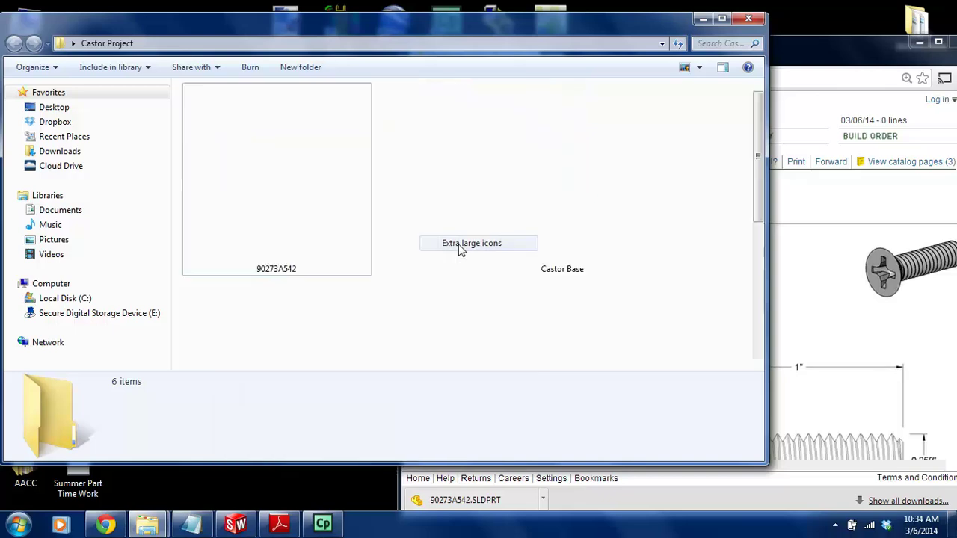
pyautogui.scroll(-3, 573, 210)
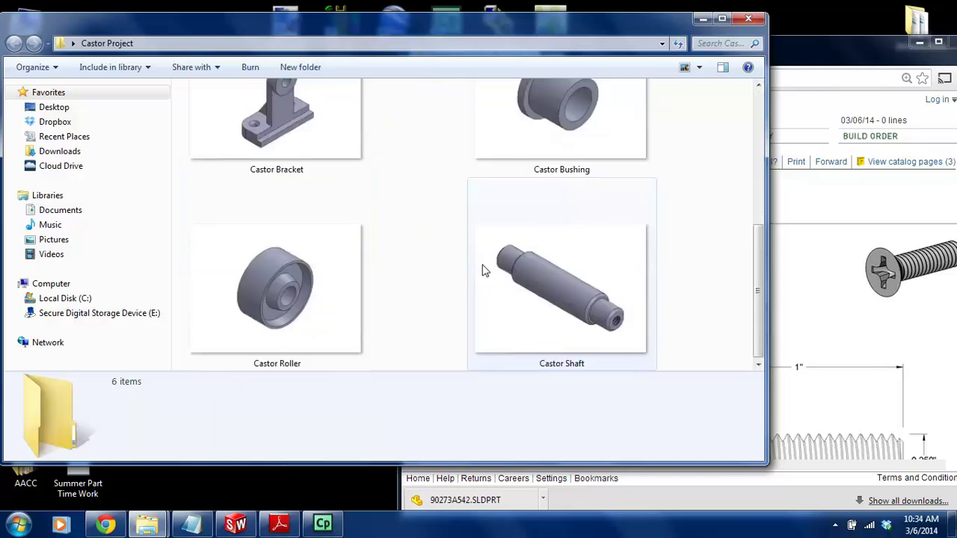
pyautogui.scroll(3, 486, 268)
pyautogui.scroll(-3, 483, 268)
pyautogui.scroll(3, 482, 267)
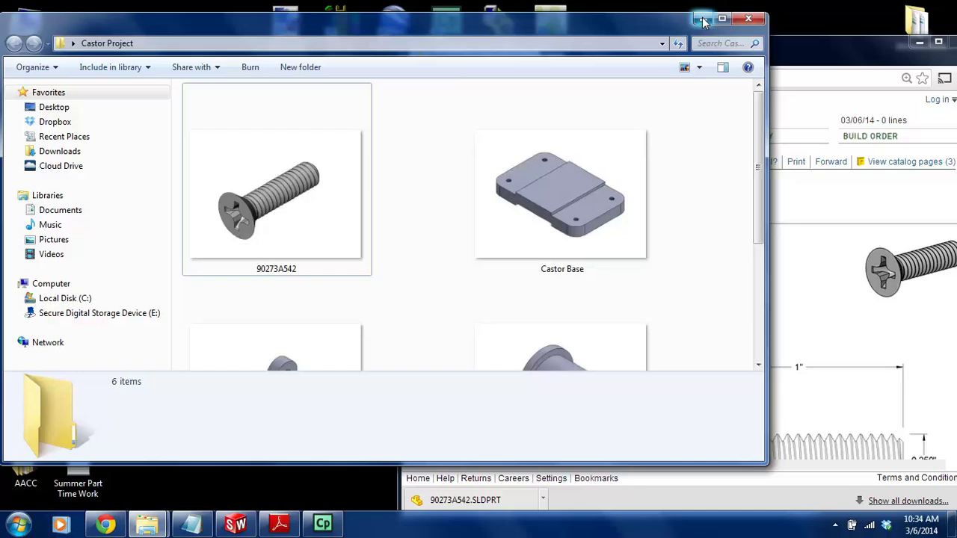
# Change the Castor Project folder view to medium icons and minimize its window
pyautogui.rightClick(720, 260)
pyautogui.moveTo(748, 268)
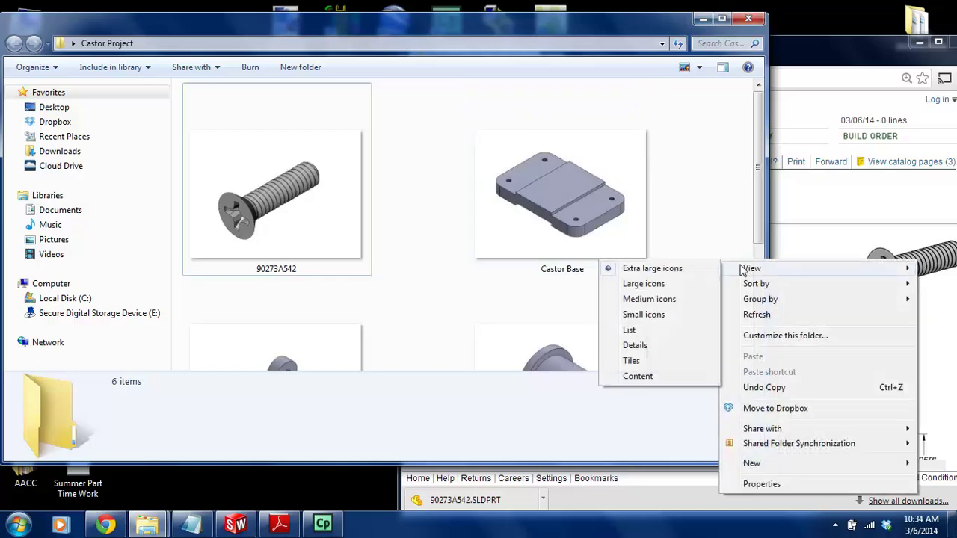
pyautogui.click(656, 299)
pyautogui.click(703, 20)
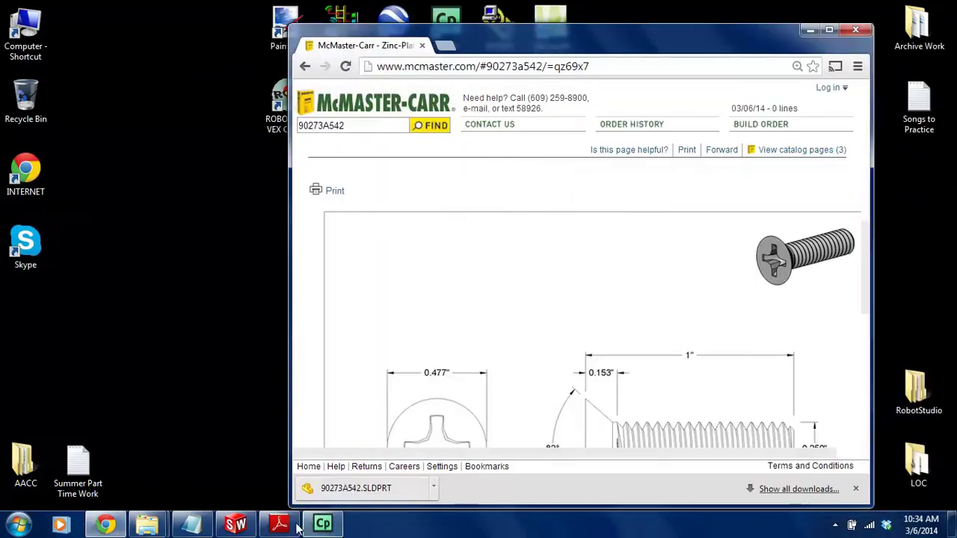
# Switch to the PDF drawing and copy item 7's McMaster-Carr part number, 98026A029, from the parts list
pyautogui.click(279, 523)
pyautogui.moveTo(206, 417); pyautogui.dragTo(115, 417)
pyautogui.hotkey('ctrl', 'c')
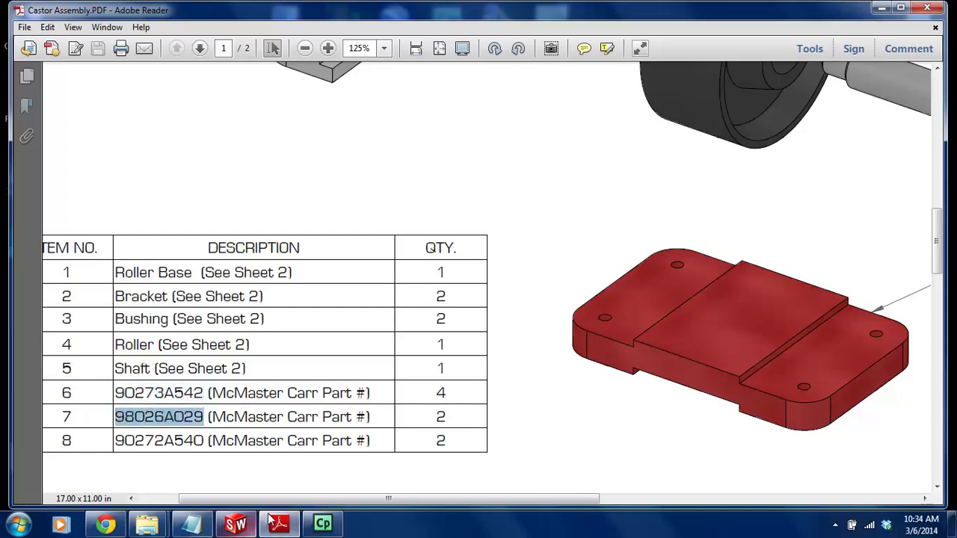
# Return to Chrome, search McMaster-Carr for part 98026A029 in a maximized window, and open its product detail page
pyautogui.click(105, 523)
pyautogui.moveTo(379, 124); pyautogui.dragTo(271, 127)
pyautogui.hotkey('ctrl', 'v')
pyautogui.press('Return')
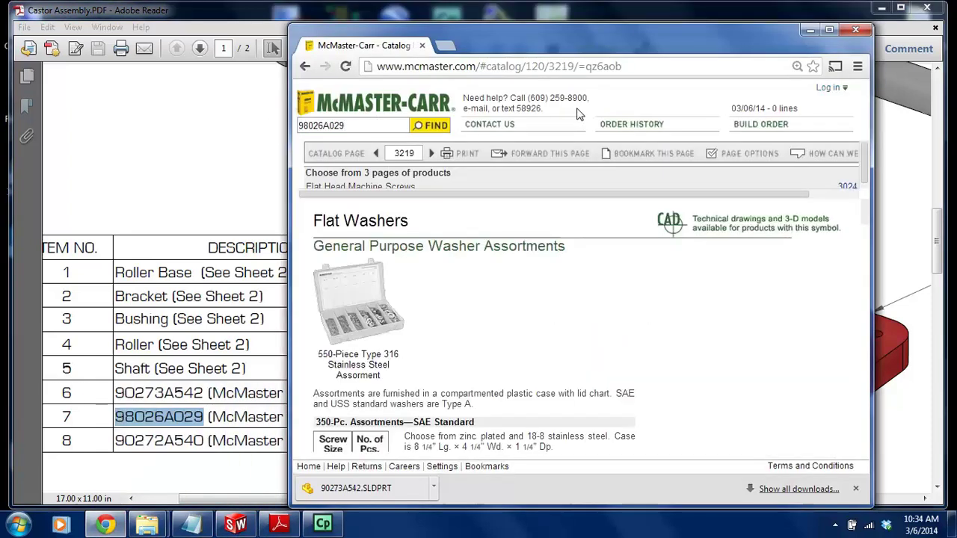
pyautogui.click(828, 30)
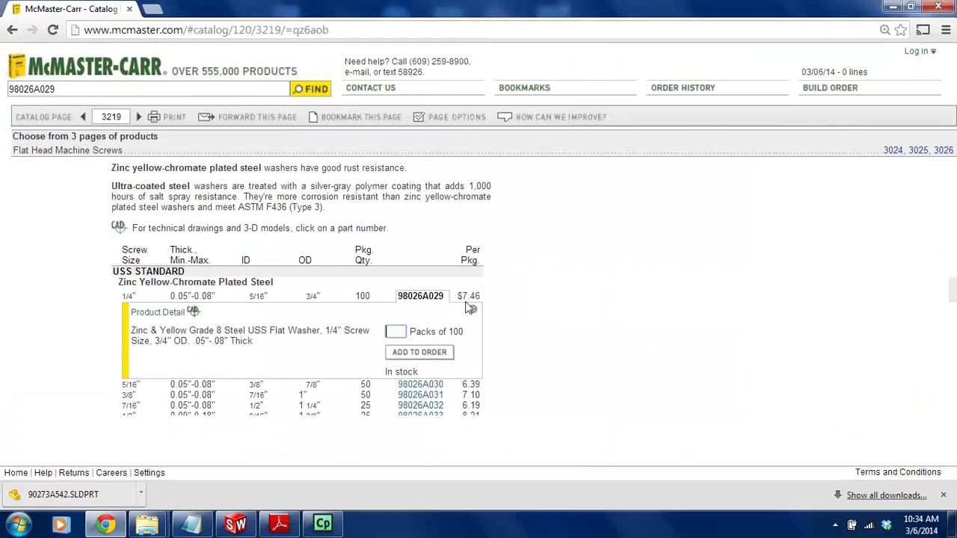
pyautogui.click(172, 314)
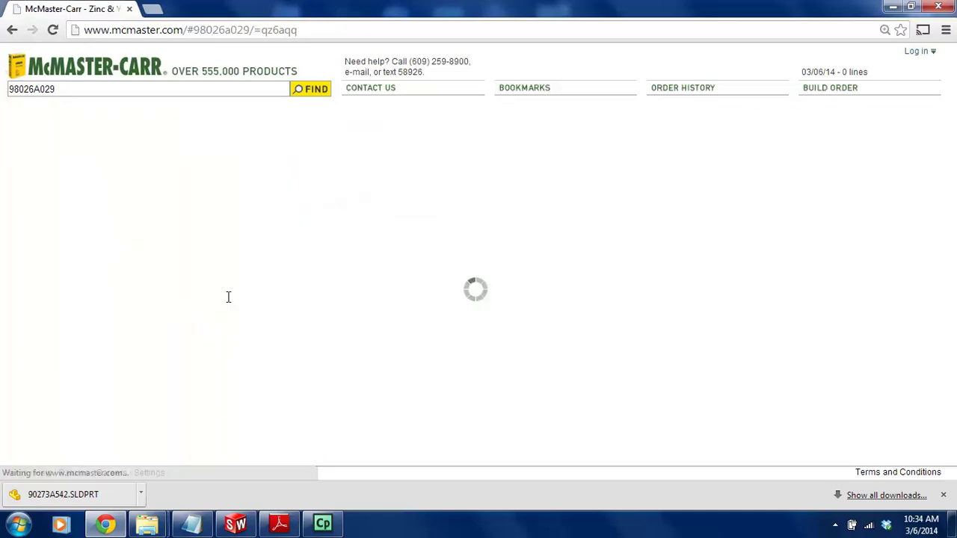
# Examine the specifications and technical drawing on the product page of flat washer 98026A029
pyautogui.scroll(-5, 243, 282)
pyautogui.scroll(5, 243, 282)
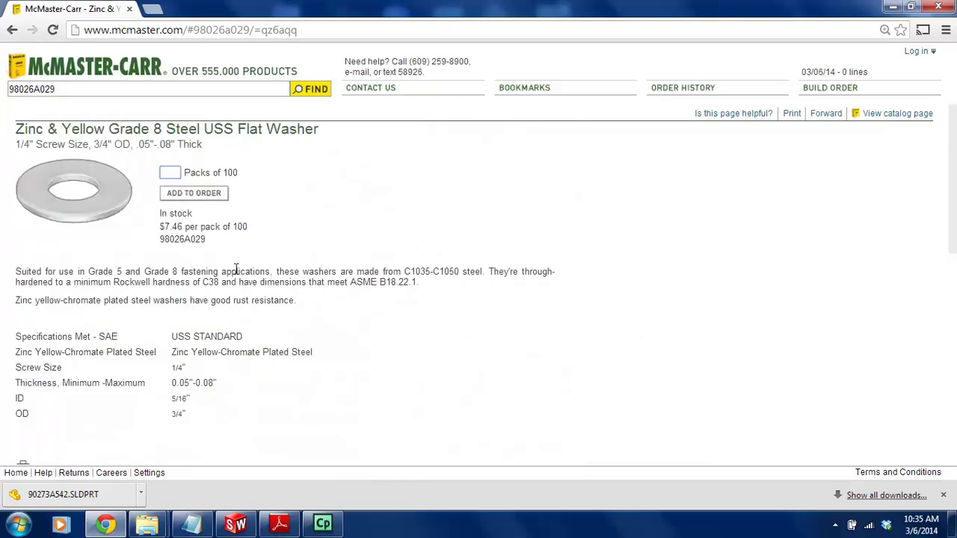
pyautogui.scroll(-7, 222, 233)
pyautogui.scroll(1, 223, 236)
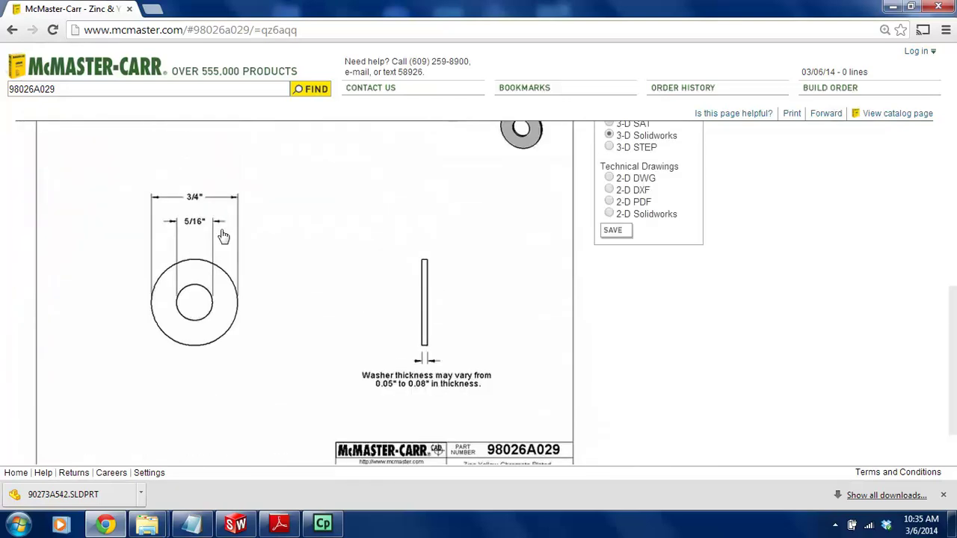
pyautogui.scroll(3, 222, 236)
pyautogui.scroll(-4, 519, 320)
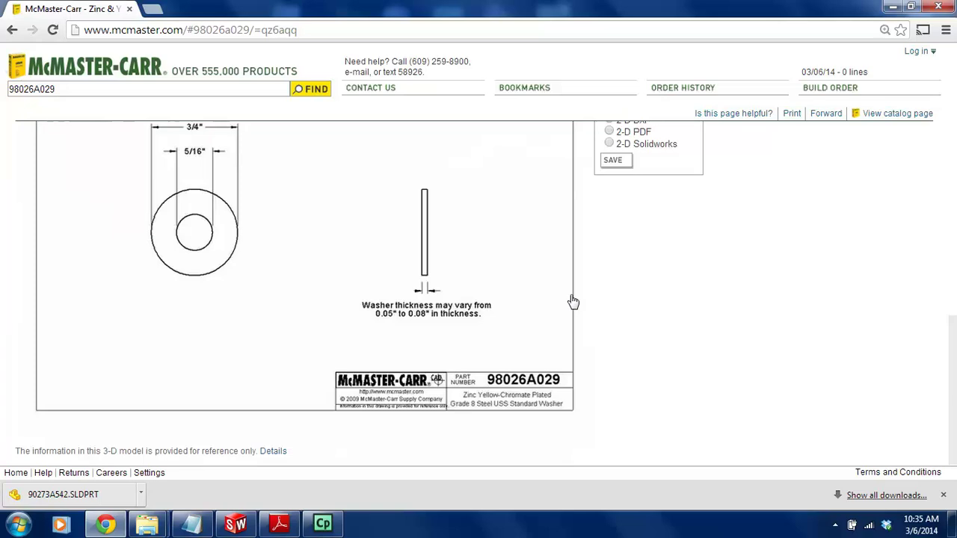
# Download the 3-D Solidworks model of washer 98026A029 and move the downloaded file into the Castor Project folder
pyautogui.scroll(2, 573, 301)
pyautogui.click(624, 302)
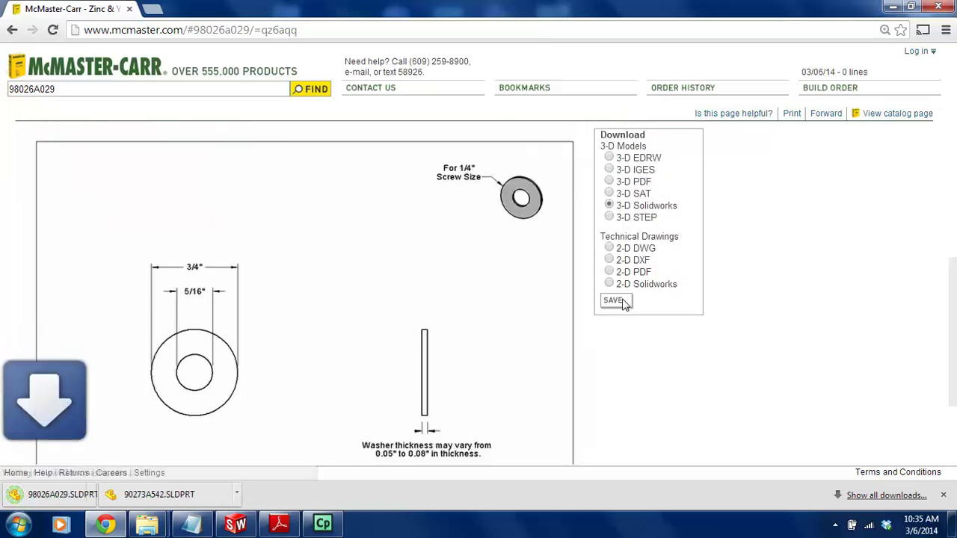
pyautogui.doubleClick(618, 7)
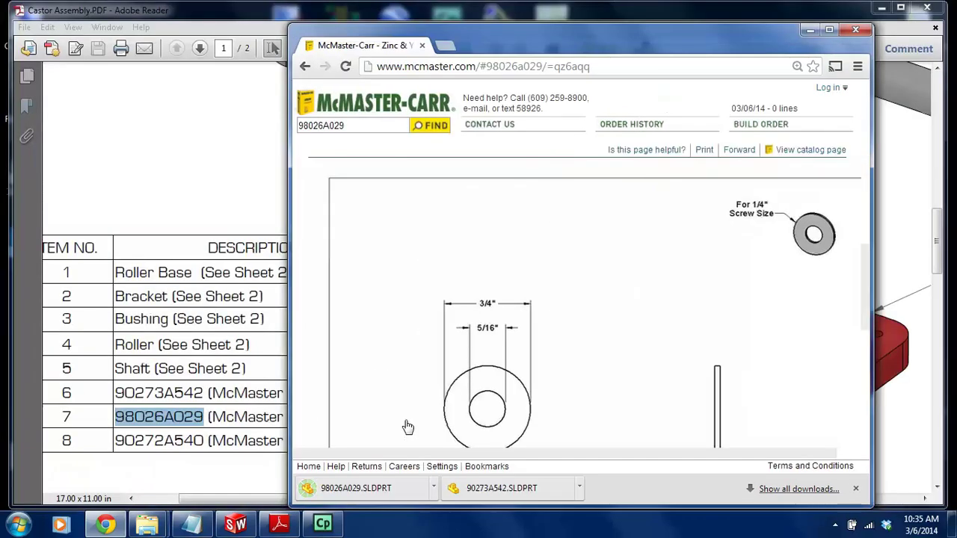
pyautogui.click(150, 525)
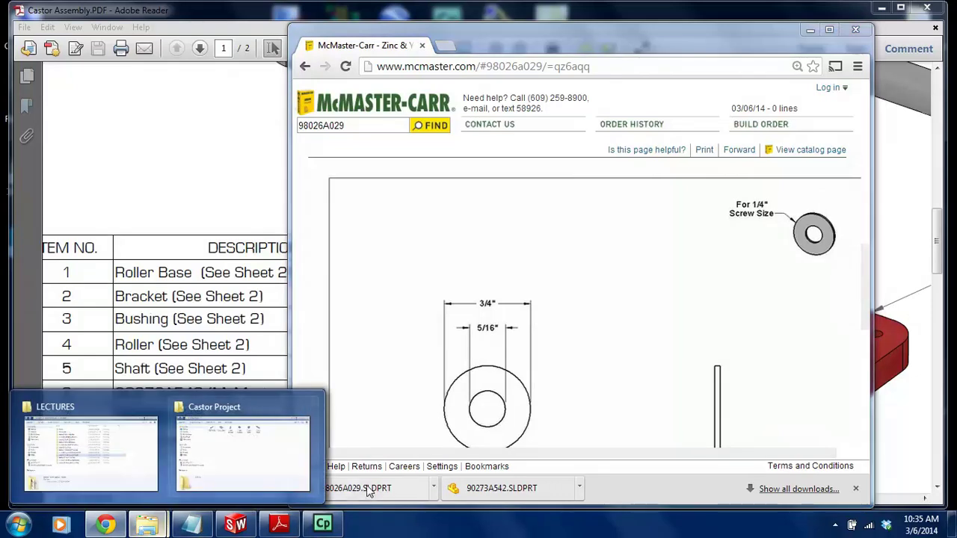
pyautogui.moveTo(369, 489); pyautogui.dragTo(294, 178)
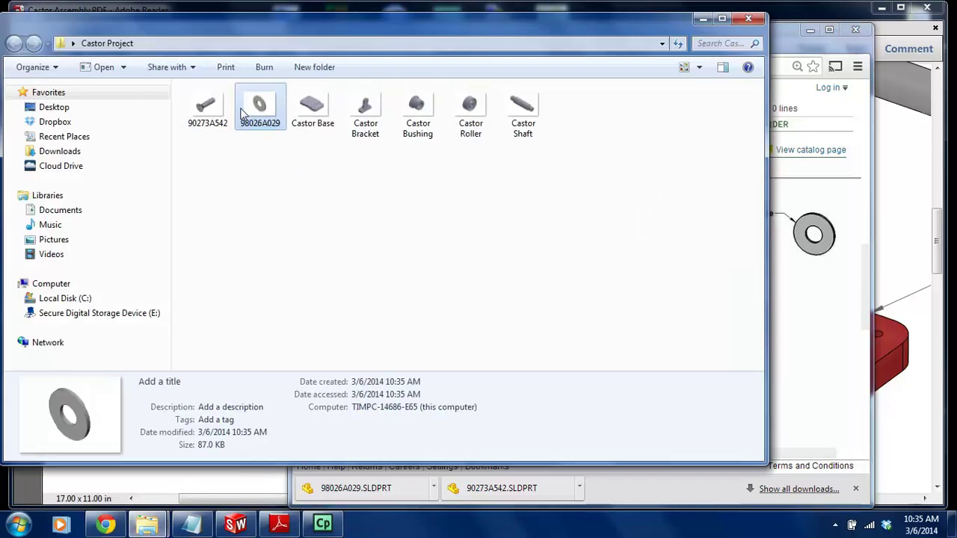
# Switch to the PDF drawing and copy item 8's McMaster-Carr part number, 90272A540, from the parts list
pyautogui.click(279, 523)
pyautogui.doubleClick(202, 441)
pyautogui.hotkey('ctrl', 'c')
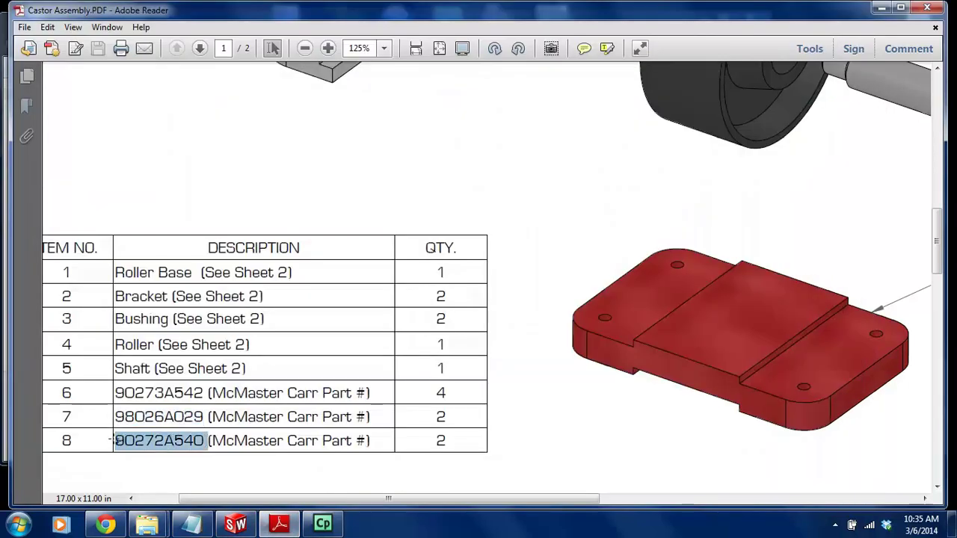
# Return to Chrome, search McMaster-Carr for part 90272A540, maximize the window, and open the screw's product detail page
pyautogui.click(105, 523)
pyautogui.moveTo(366, 127); pyautogui.dragTo(235, 113)
pyautogui.hotkey('ctrl', 'v')
pyautogui.press('Return')
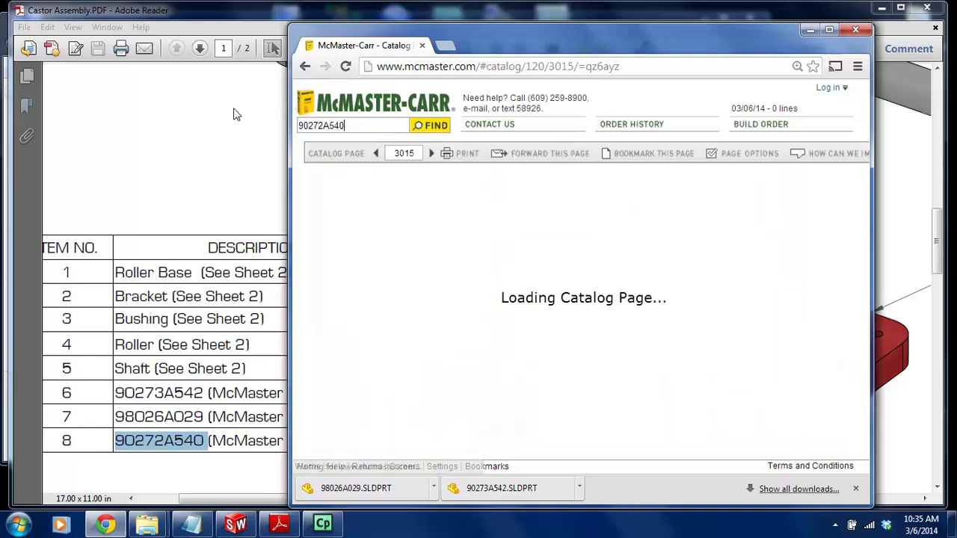
pyautogui.moveTo(824, 41); pyautogui.dragTo(533, 12)
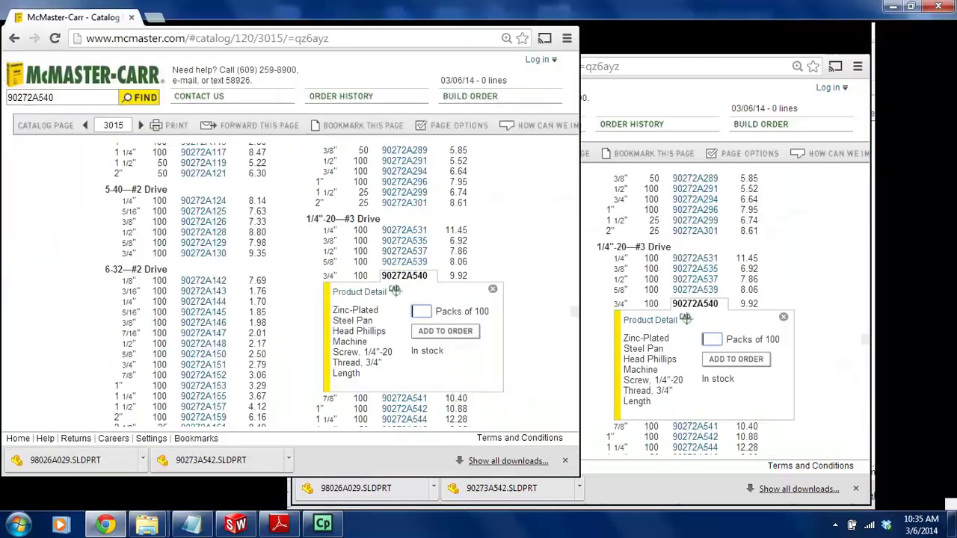
pyautogui.doubleClick(533, 12)
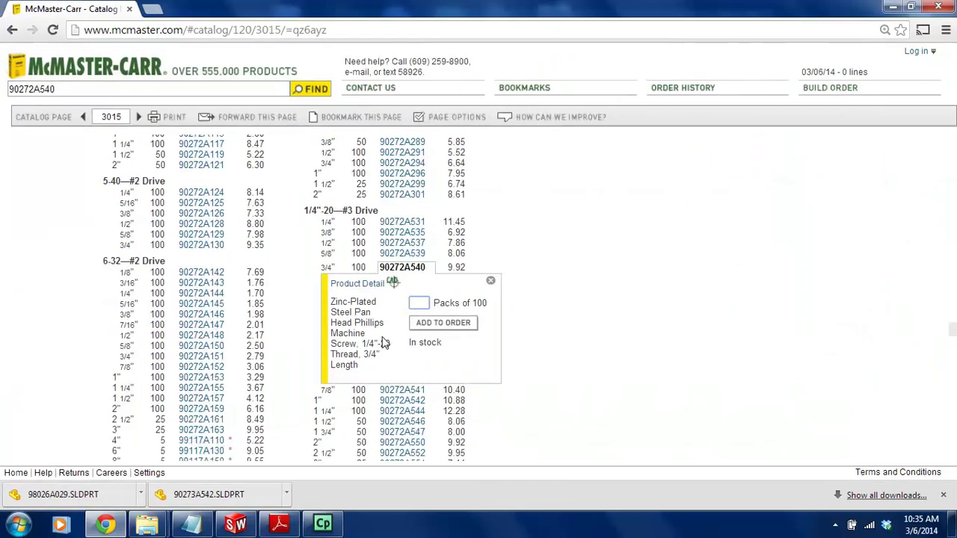
pyautogui.click(366, 285)
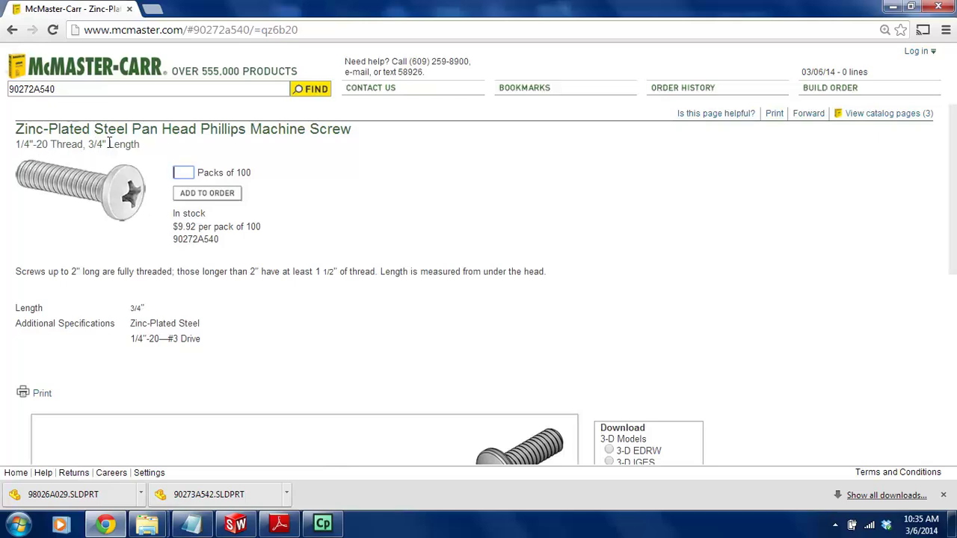
# Download the 3-D Solidworks model of pan head screw 90272A540 and move the downloaded file into the Castor Project folder
pyautogui.scroll(-3, 131, 187)
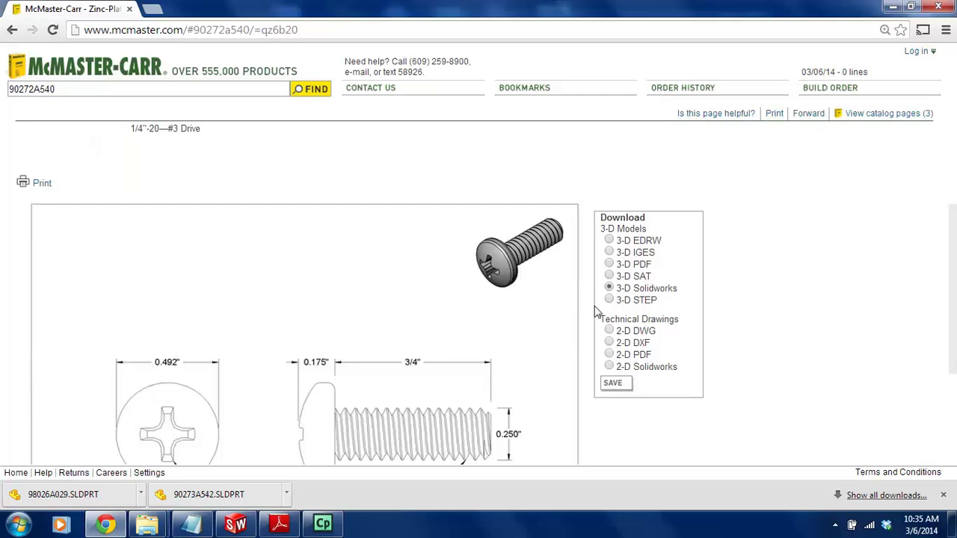
pyautogui.scroll(-2, 590, 318)
pyautogui.scroll(2, 539, 326)
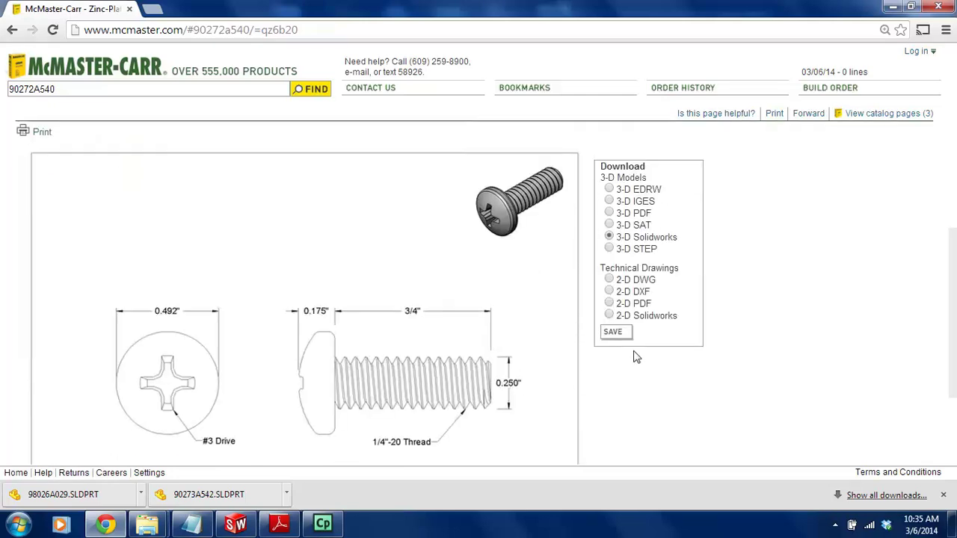
pyautogui.click(613, 333)
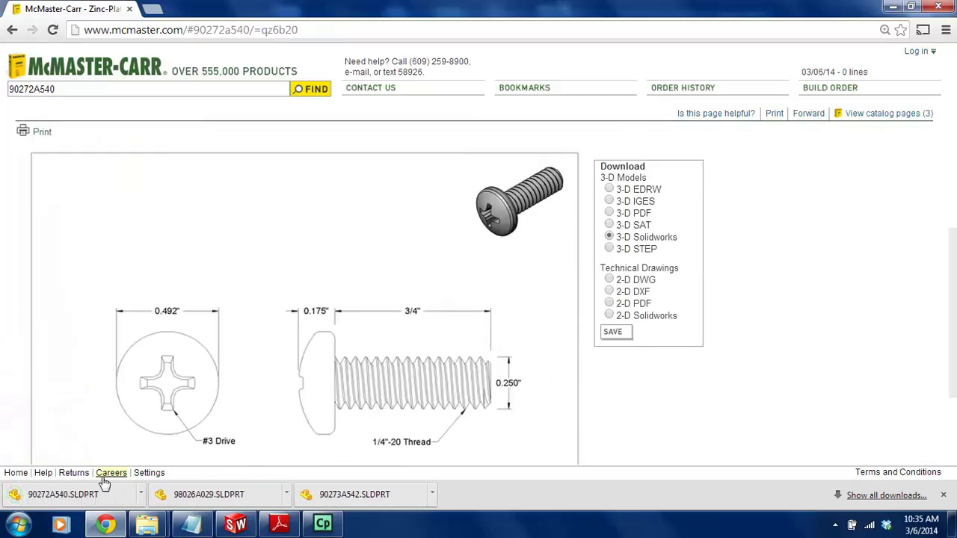
pyautogui.moveTo(650, 6); pyautogui.dragTo(697, 42)
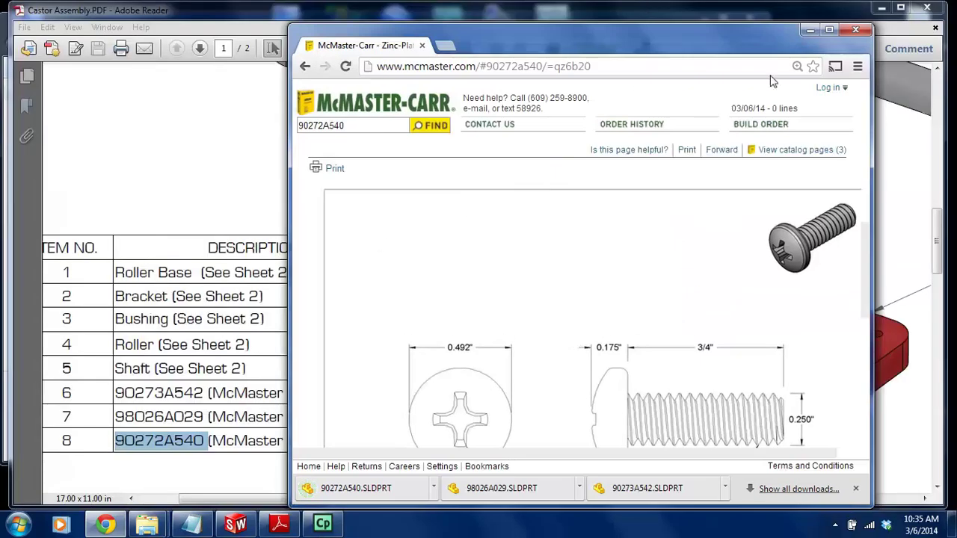
pyautogui.click(882, 7)
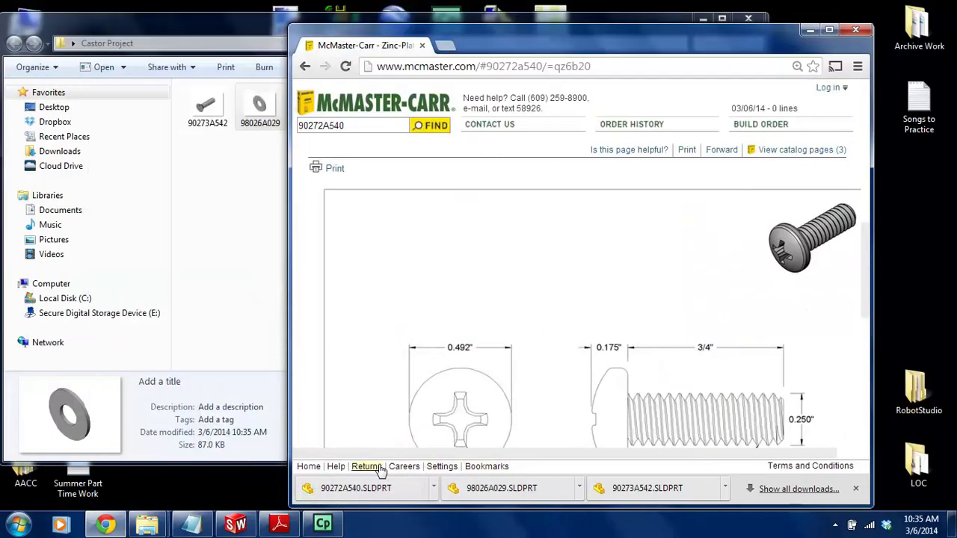
pyautogui.moveTo(383, 493); pyautogui.dragTo(220, 310)
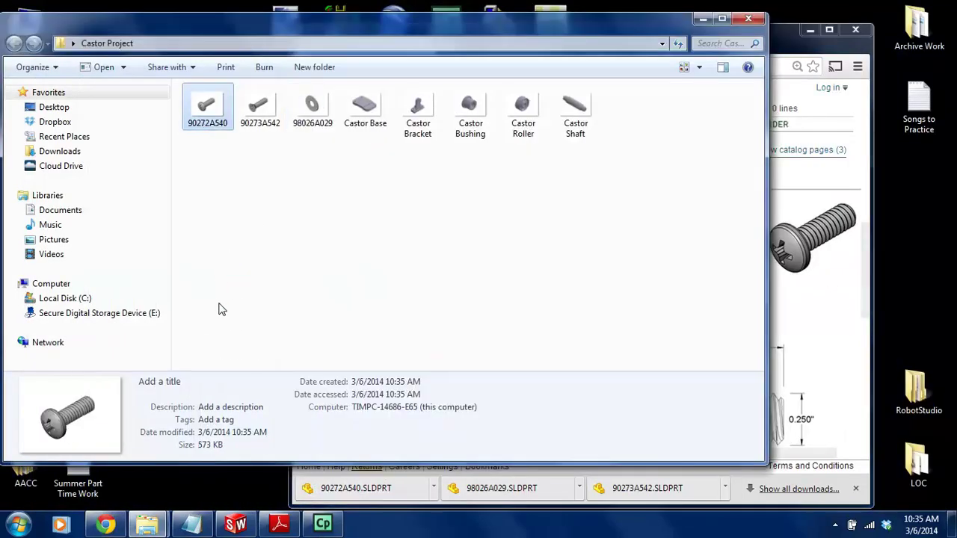
# Show the Castor Project folder's files as extra large icons and look through all the part thumbnails
pyautogui.rightClick(252, 188)
pyautogui.click(479, 192)
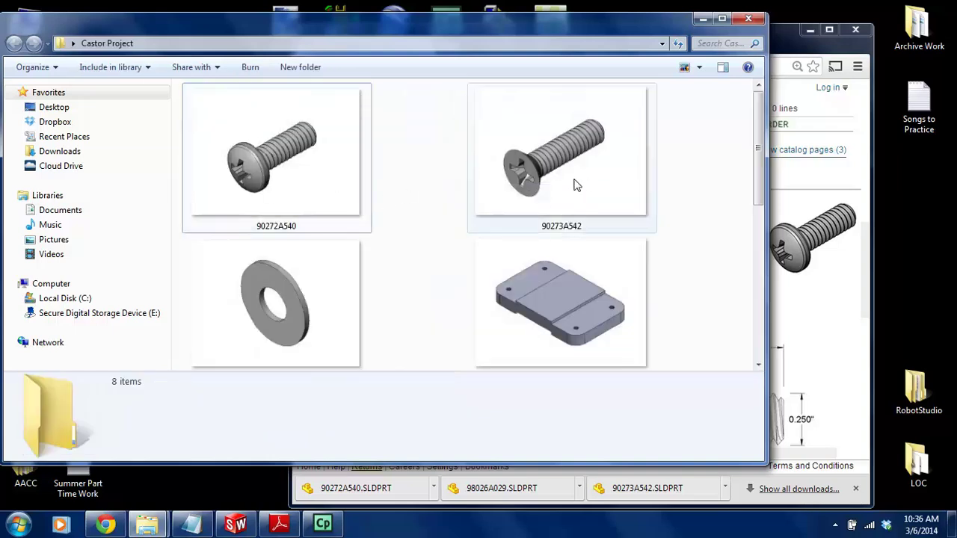
pyautogui.scroll(-4, 549, 238)
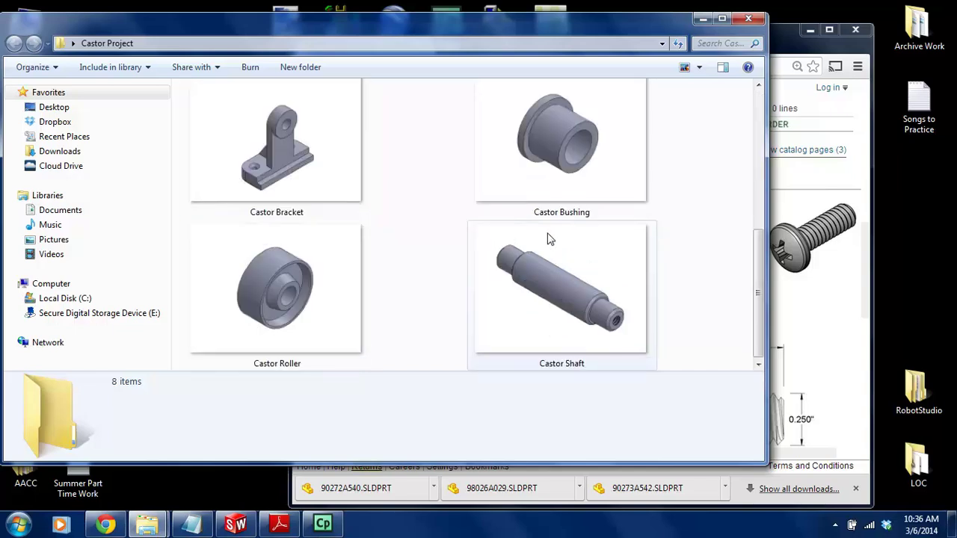
# Close the McMaster-Carr browser window and maximize the Castor Project folder window
pyautogui.click(794, 193)
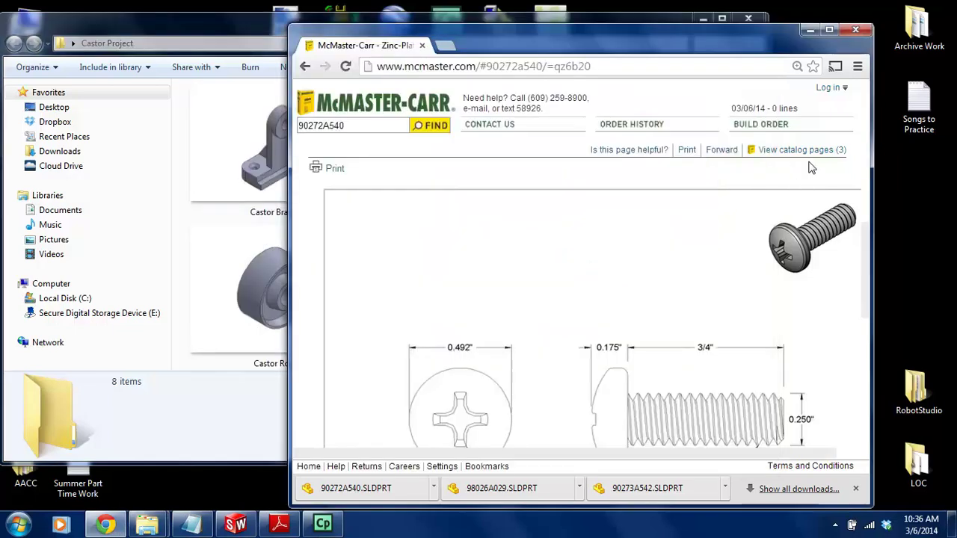
pyautogui.click(855, 29)
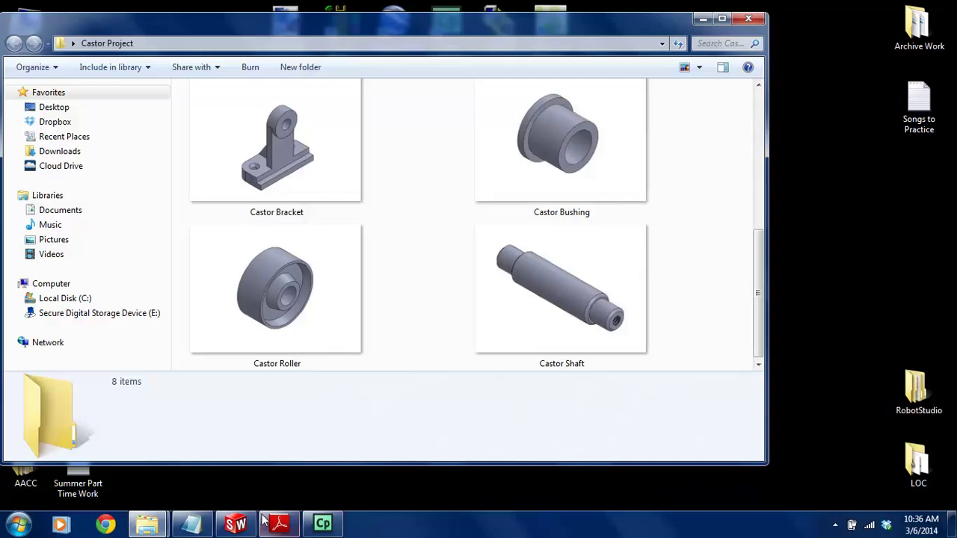
pyautogui.click(722, 18)
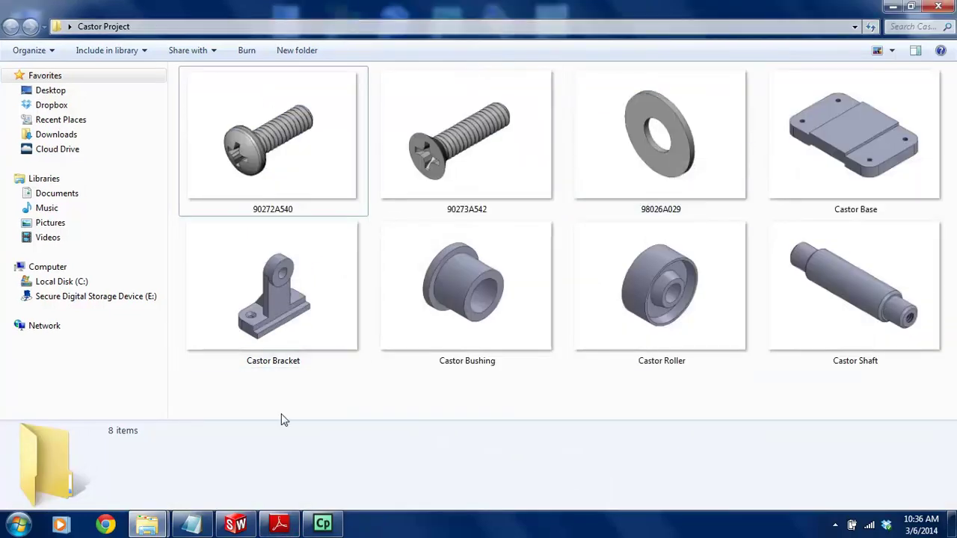
# Switch to SolidWorks, create a new document from the Assembly template, and dismiss the initial Begin Assembly prompt
pyautogui.click(236, 524)
pyautogui.moveTo(77, 32)
pyautogui.click(110, 30)
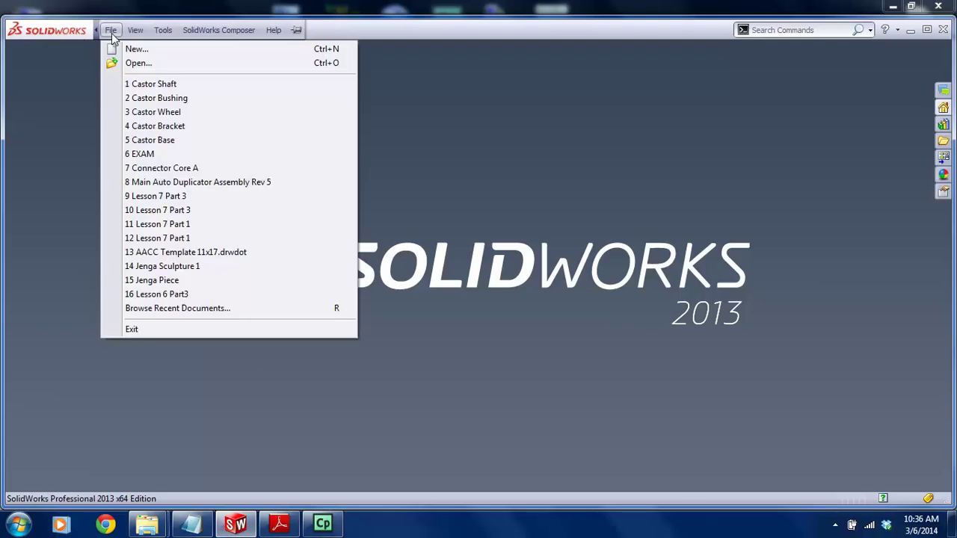
pyautogui.click(131, 49)
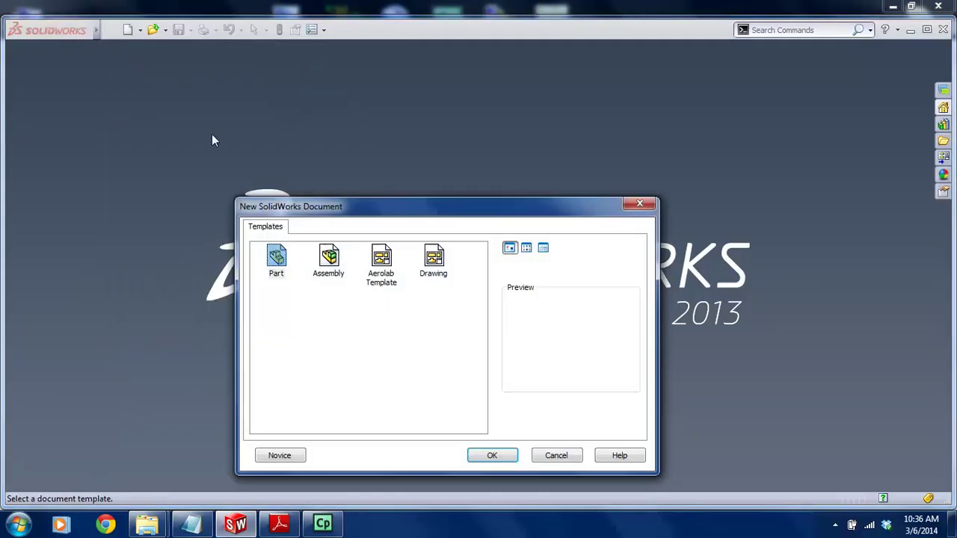
pyautogui.doubleClick(329, 263)
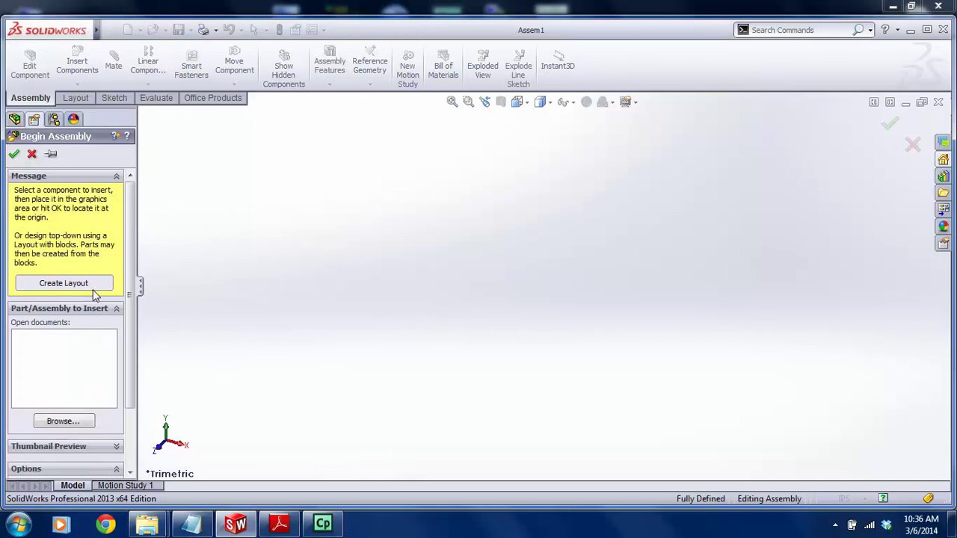
pyautogui.moveTo(132, 254)
pyautogui.mouseDown()
pyautogui.moveTo(131, 293)
pyautogui.moveTo(138, 241)
pyautogui.mouseUp()
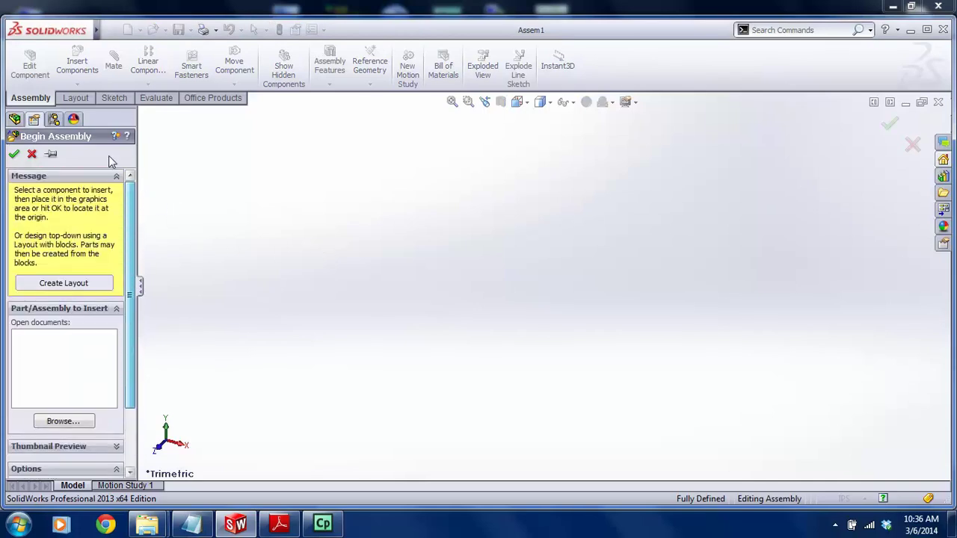
pyautogui.click(32, 154)
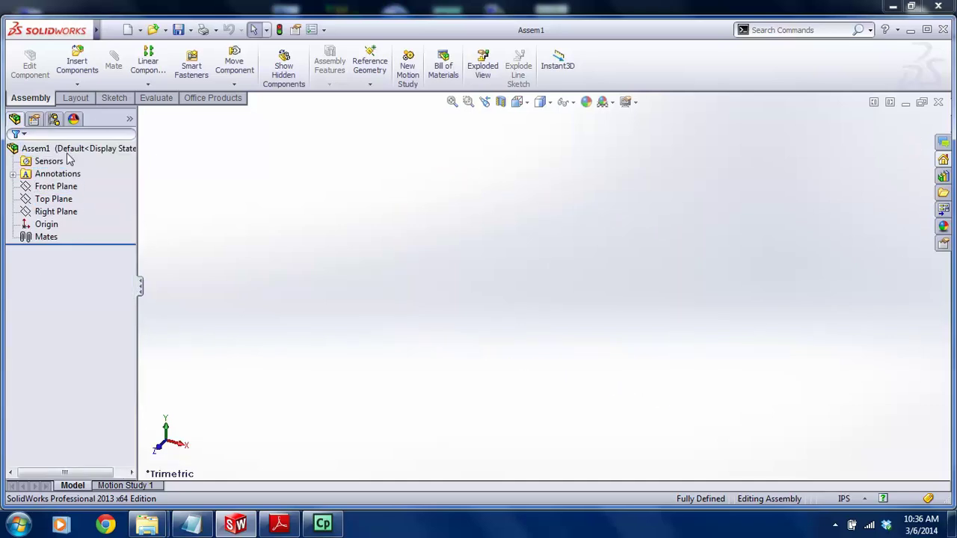
# Start Insert Components, browse for a part file, and show the Castor Project folder's files as extra large icons
pyautogui.click(78, 65)
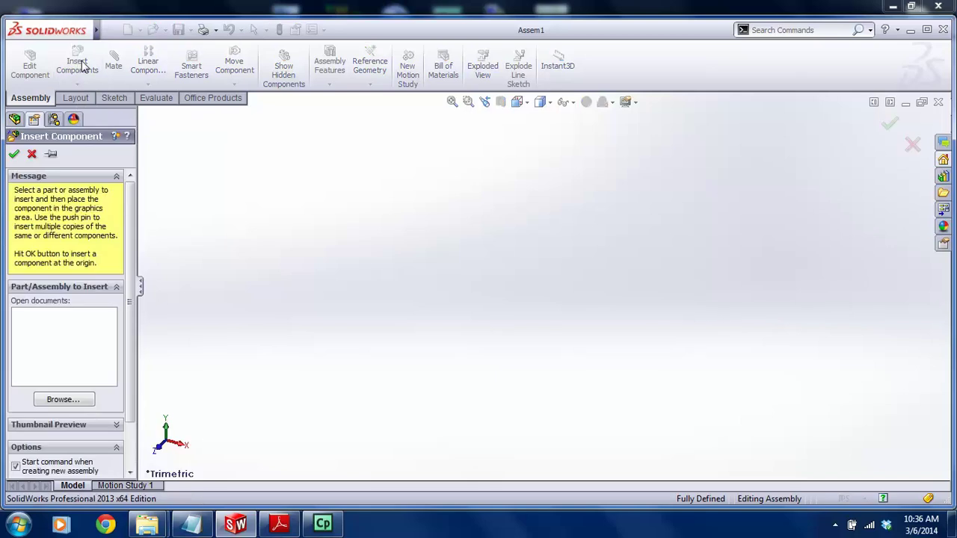
pyautogui.click(64, 400)
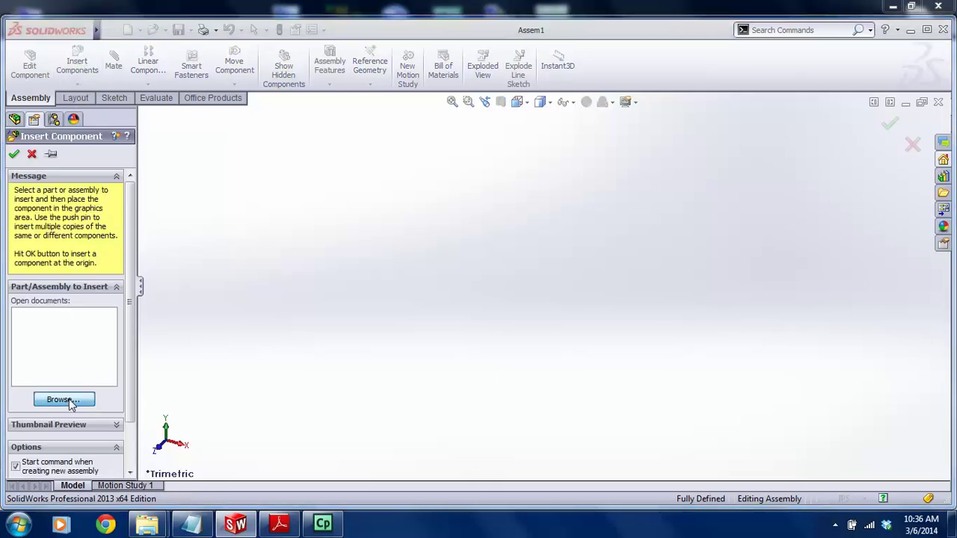
pyautogui.rightClick(190, 258)
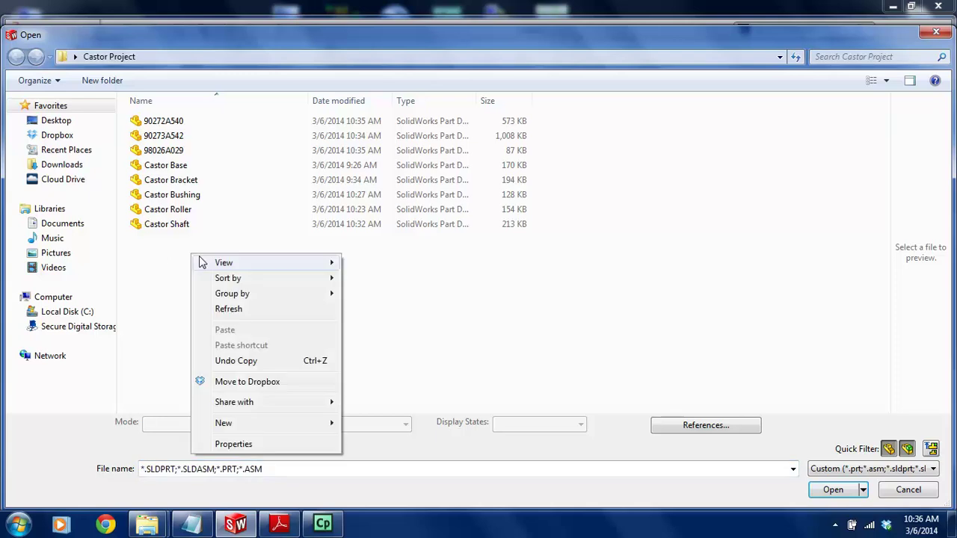
pyautogui.moveTo(236, 263)
pyautogui.click(367, 261)
# Look through all the part thumbnails in the Castor Project folder to locate the base component
pyautogui.scroll(-5, 381, 268)
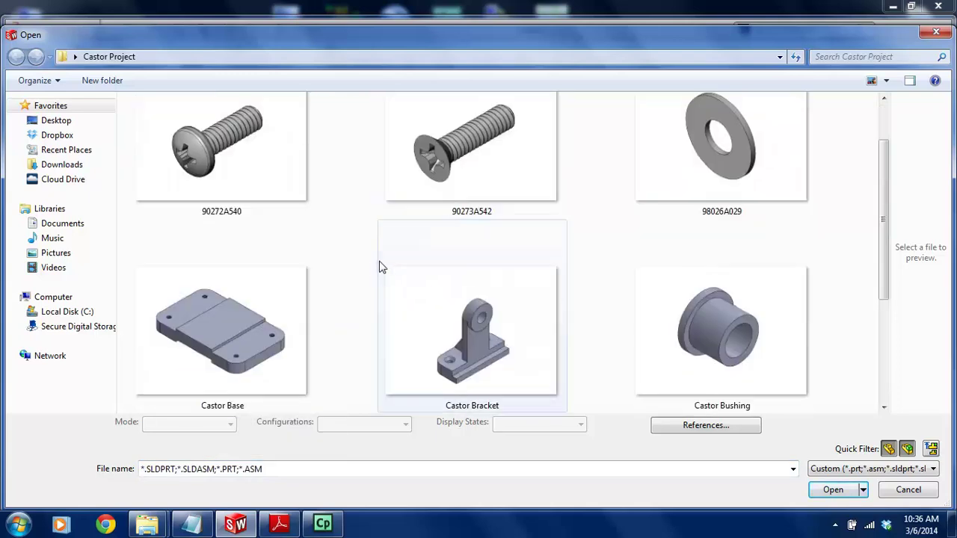
pyautogui.scroll(-3, 365, 260)
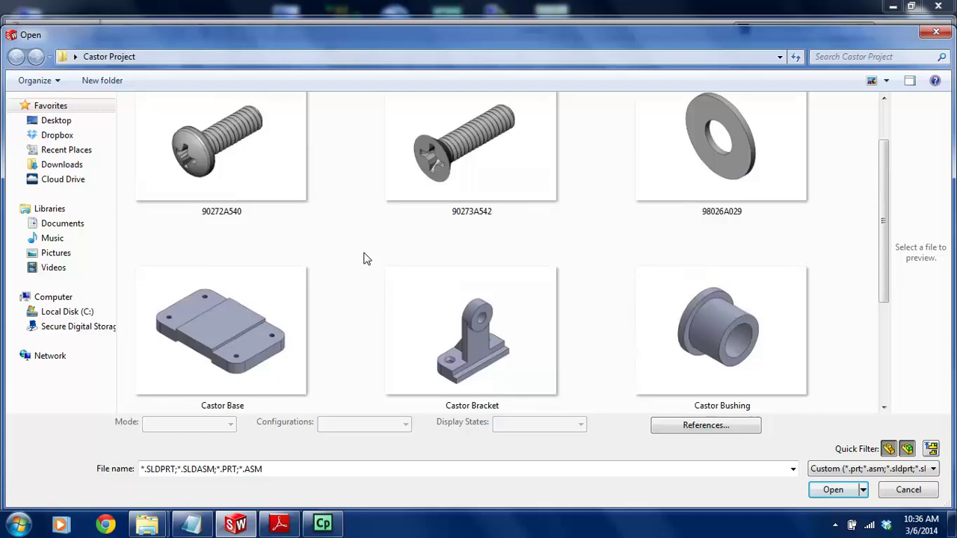
pyautogui.scroll(-3, 362, 259)
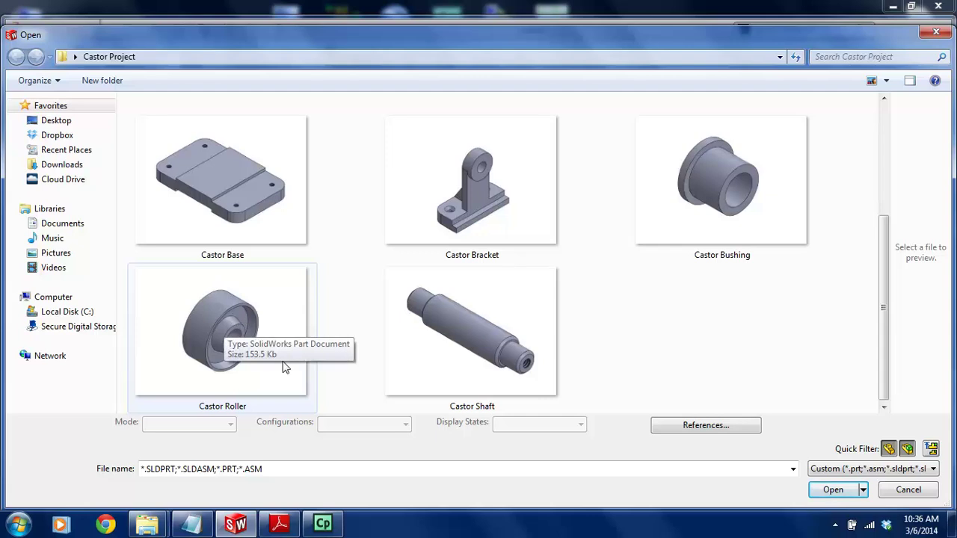
pyautogui.scroll(3, 267, 231)
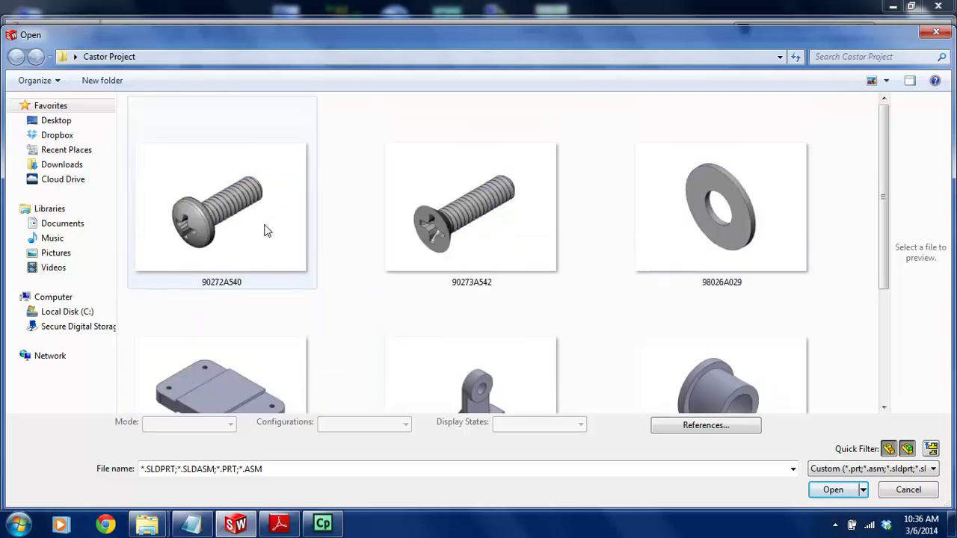
pyautogui.scroll(-3, 441, 224)
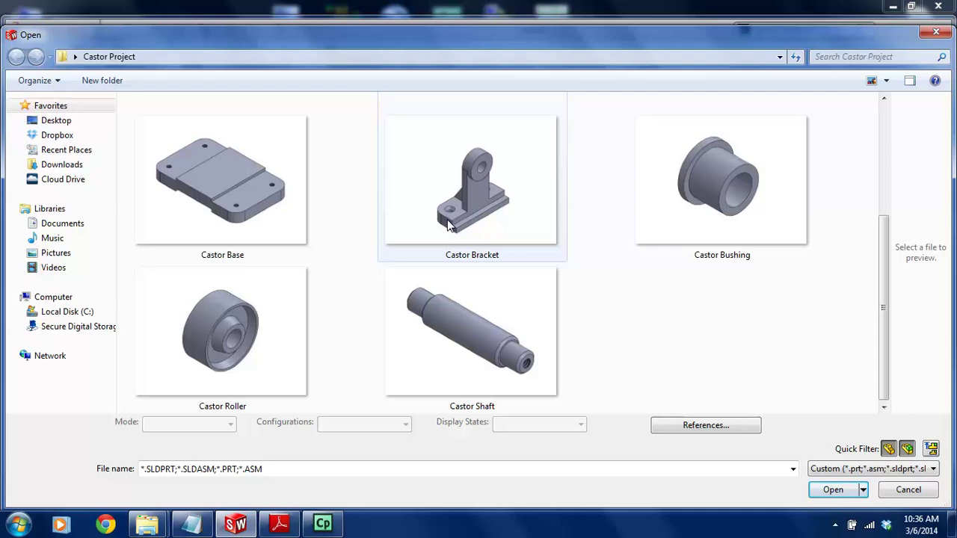
pyautogui.scroll(3, 479, 195)
pyautogui.scroll(-3, 594, 186)
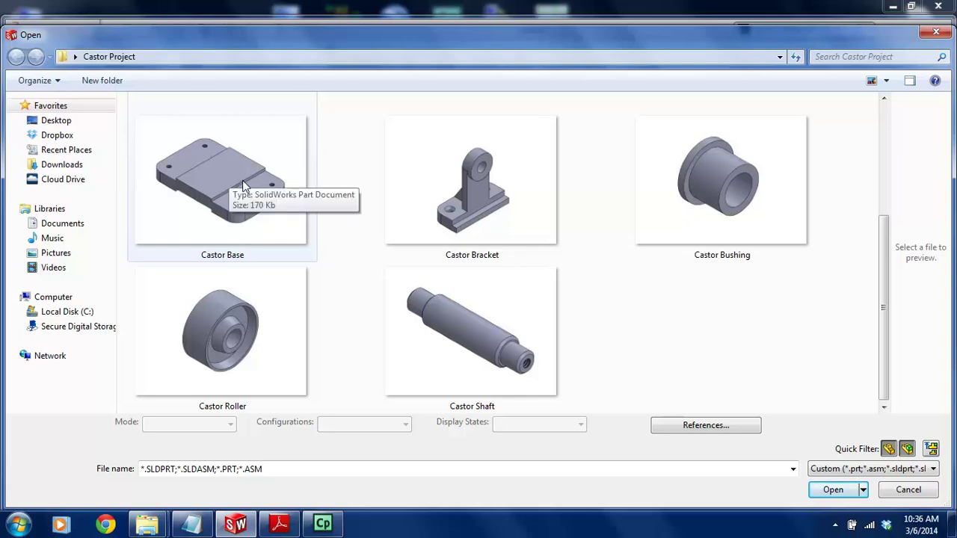
# Insert the Castor Base at a free position in the assembly and close that assembly without saving
pyautogui.click(229, 152)
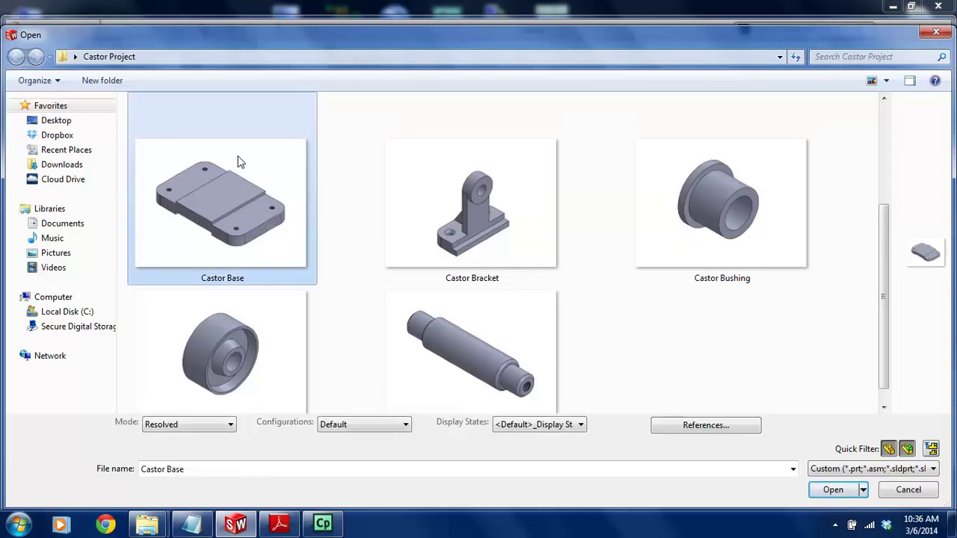
pyautogui.doubleClick(261, 247)
pyautogui.moveTo(326, 529)
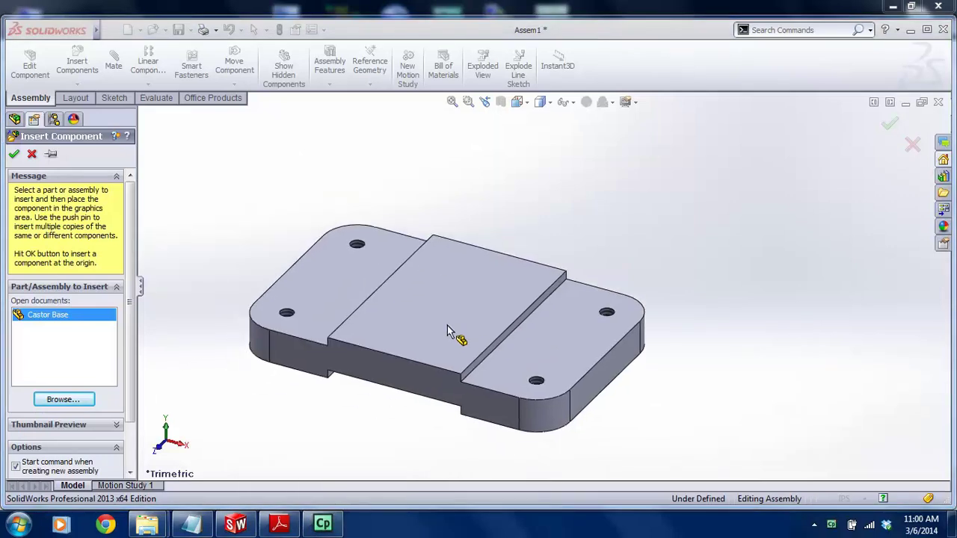
pyautogui.rightClick(438, 326)
pyautogui.click(721, 234)
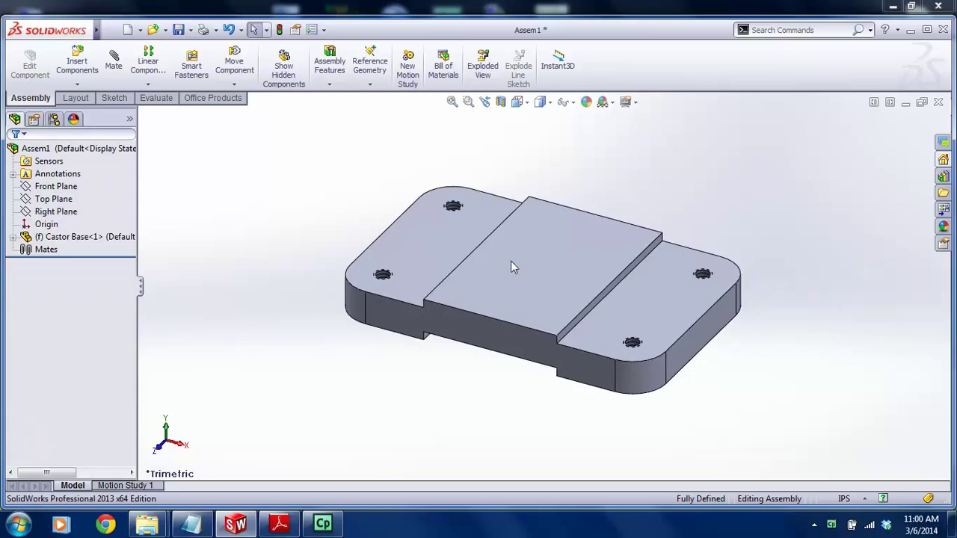
pyautogui.click(938, 102)
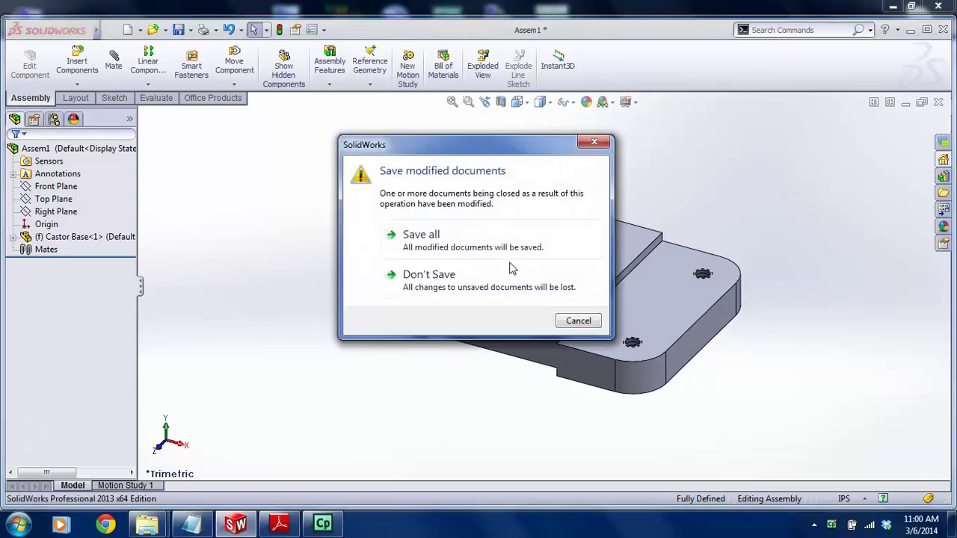
pyautogui.click(509, 274)
pyautogui.click(126, 30)
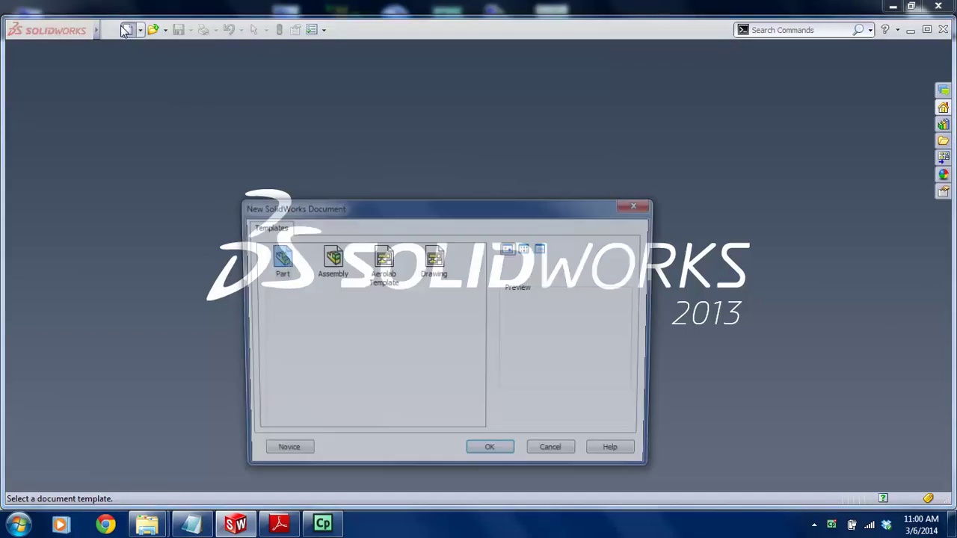
pyautogui.doubleClick(277, 257)
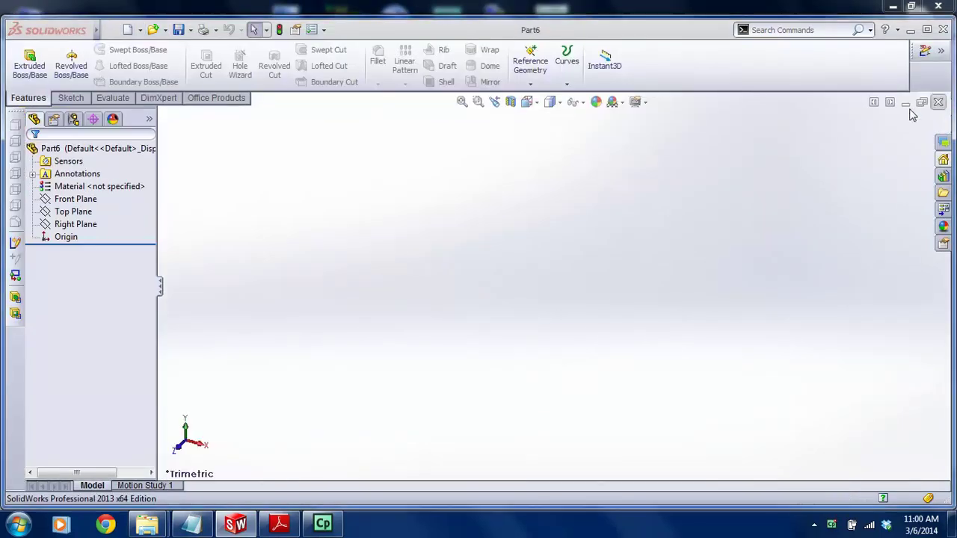
pyautogui.click(938, 101)
# Create a new document from the Assembly template and place the Castor Base from the Castor Project folder as its first component
pyautogui.click(108, 30)
pyautogui.click(131, 49)
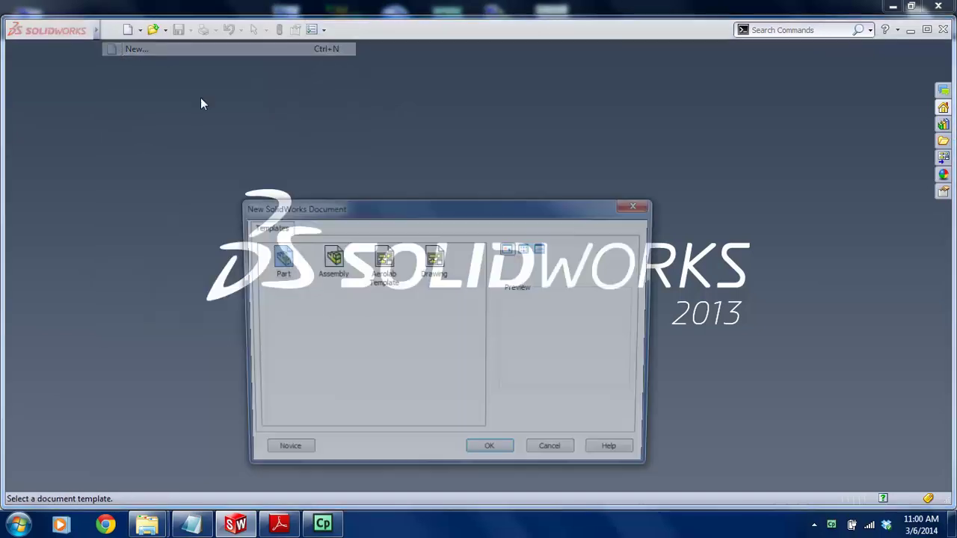
pyautogui.doubleClick(333, 258)
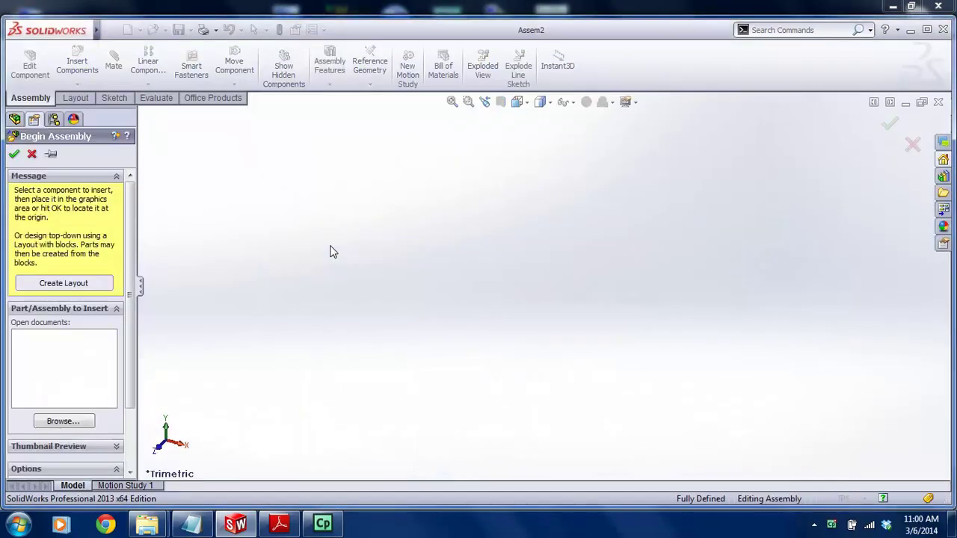
pyautogui.click(64, 422)
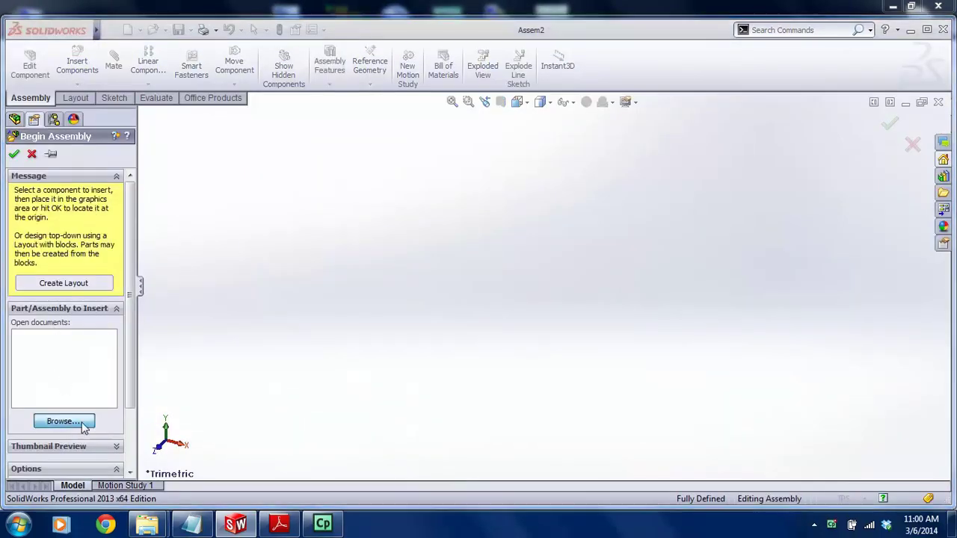
pyautogui.click(767, 187)
pyautogui.doubleClick(768, 187)
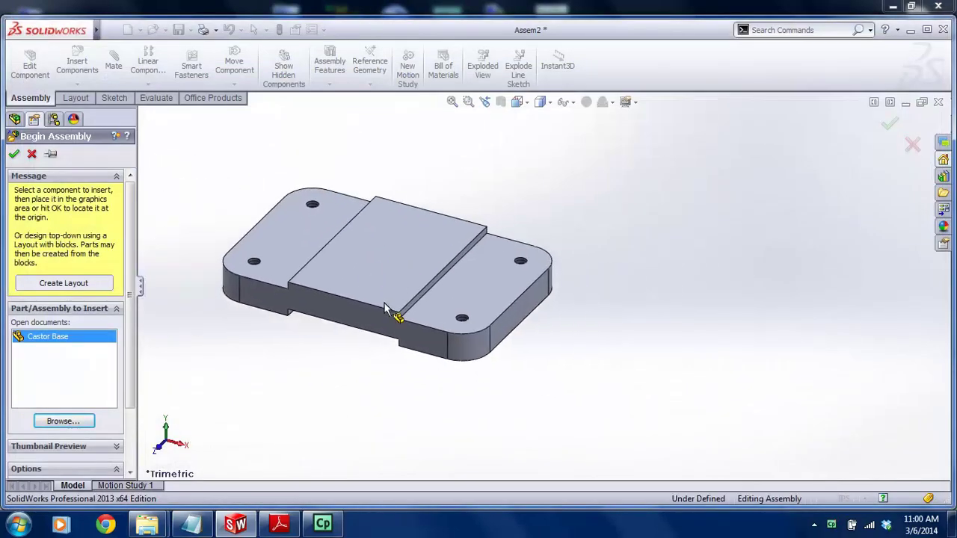
pyautogui.click(462, 301)
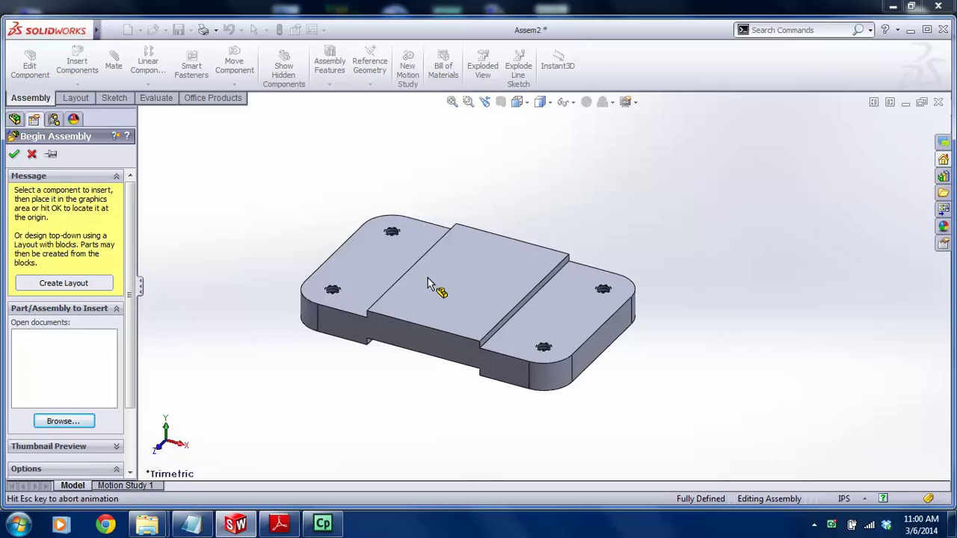
# Try to move the fixed Castor Base in the graphics area
pyautogui.scroll(1, 546, 231)
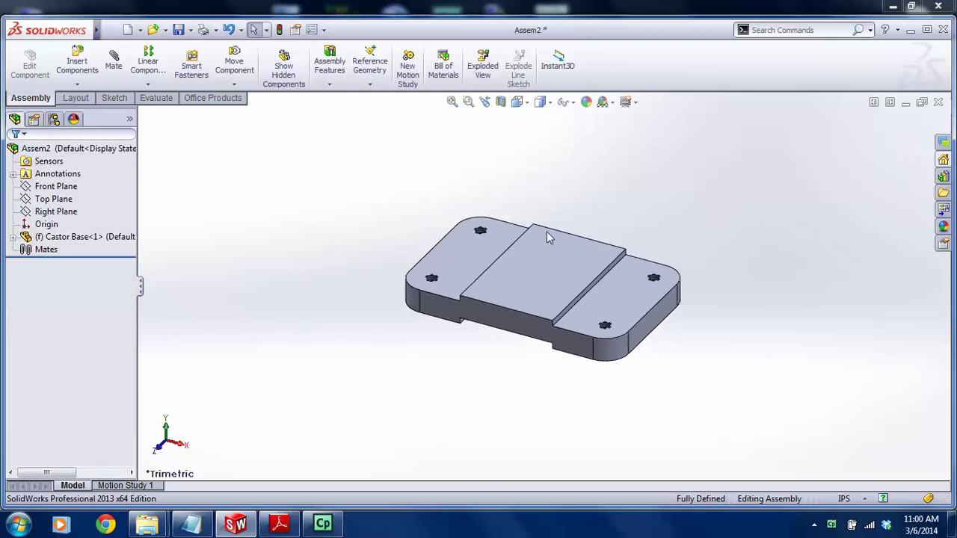
pyautogui.scroll(-2, 546, 231)
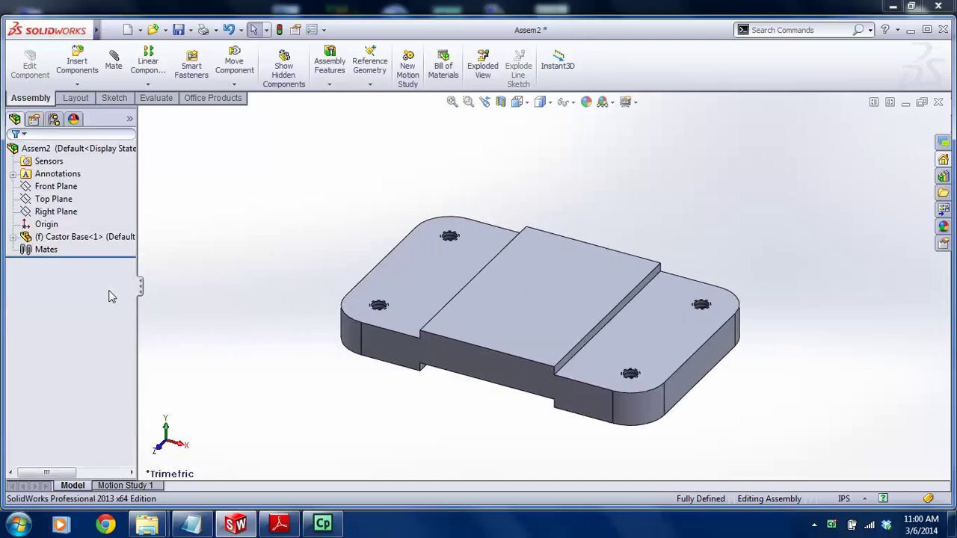
pyautogui.click(47, 249)
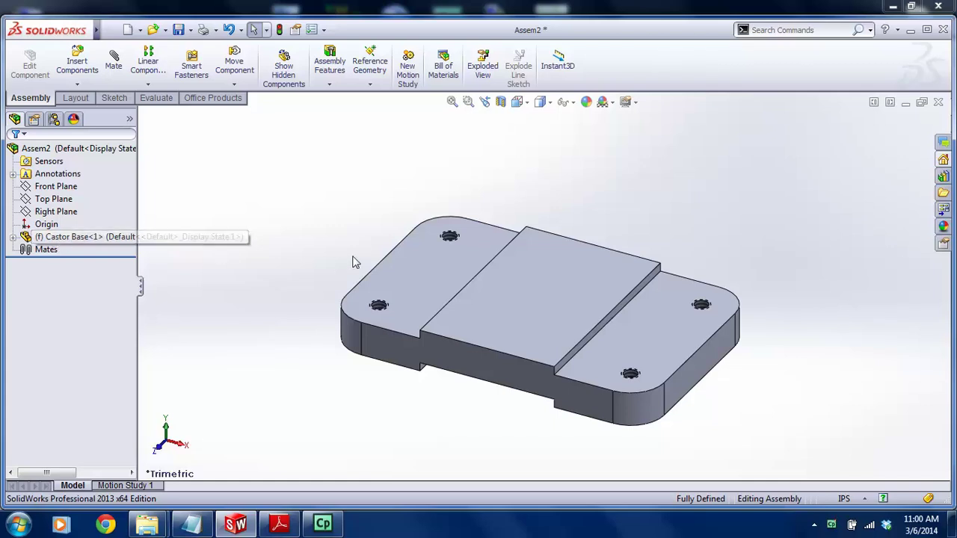
pyautogui.scroll(2, 459, 285)
pyautogui.moveTo(461, 284); pyautogui.dragTo(521, 290, button='middle')
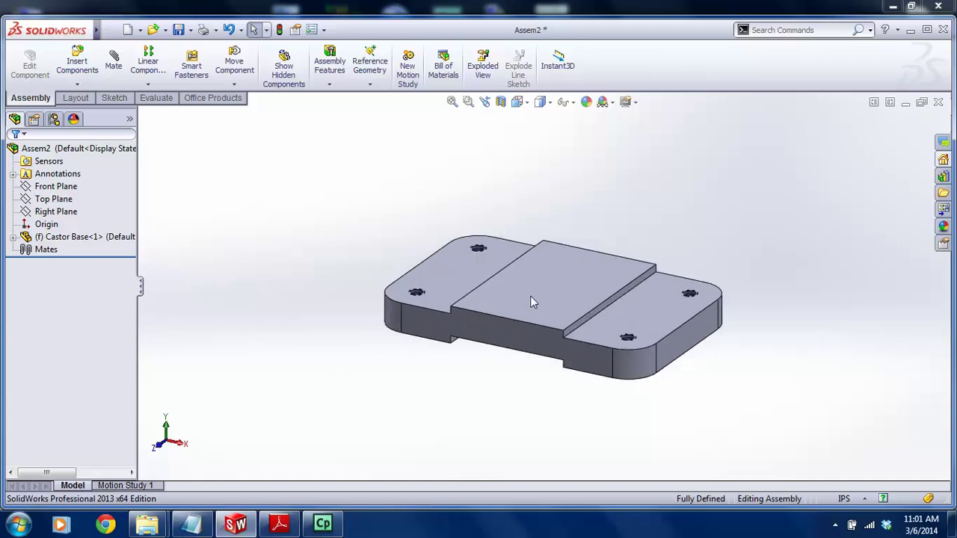
pyautogui.moveTo(530, 295); pyautogui.dragTo(388, 287)
pyautogui.click(518, 295)
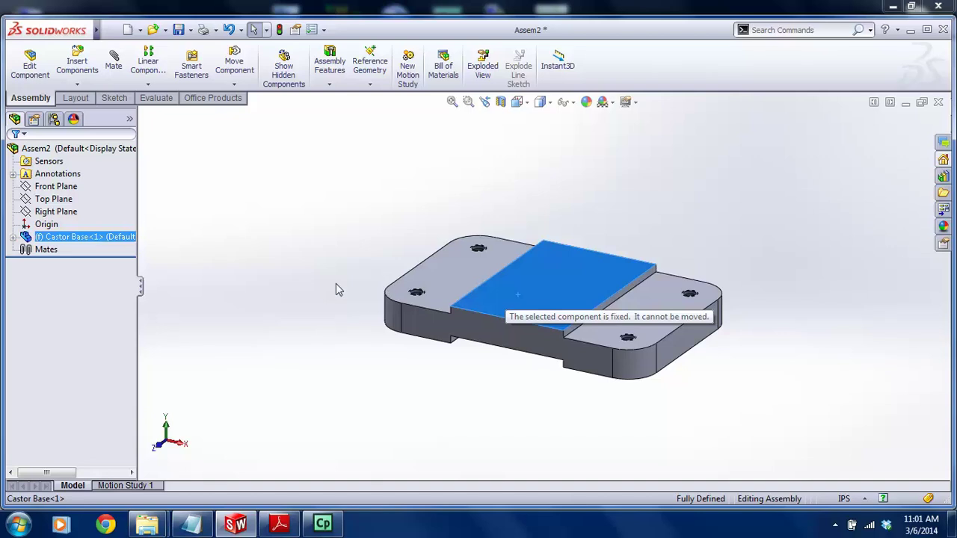
# Set the Castor Base to Float and move it around freely in the graphics area
pyautogui.rightClick(557, 301)
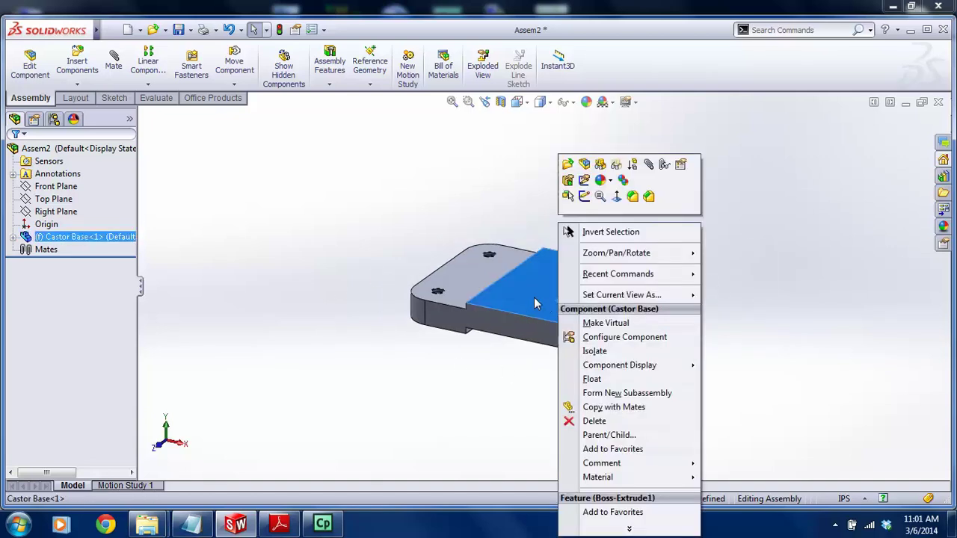
pyautogui.click(591, 379)
pyautogui.moveTo(529, 334); pyautogui.dragTo(456, 244)
pyautogui.click(363, 380)
pyautogui.moveTo(401, 278); pyautogui.dragTo(458, 344)
pyautogui.click(444, 402)
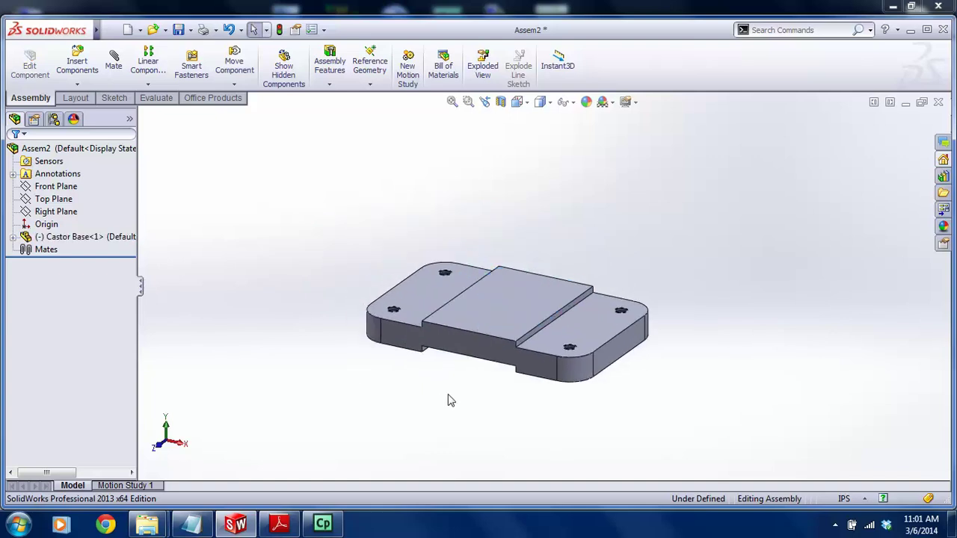
# Fix the Castor Base at its current position and check its entry in the feature tree
pyautogui.rightClick(513, 313)
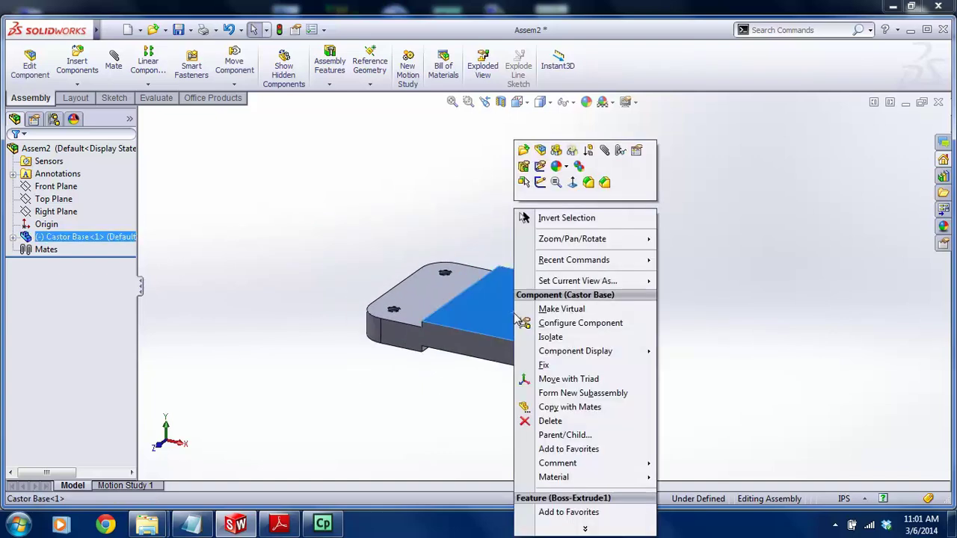
pyautogui.click(548, 364)
pyautogui.scroll(2, 475, 269)
pyautogui.scroll(-2, 526, 336)
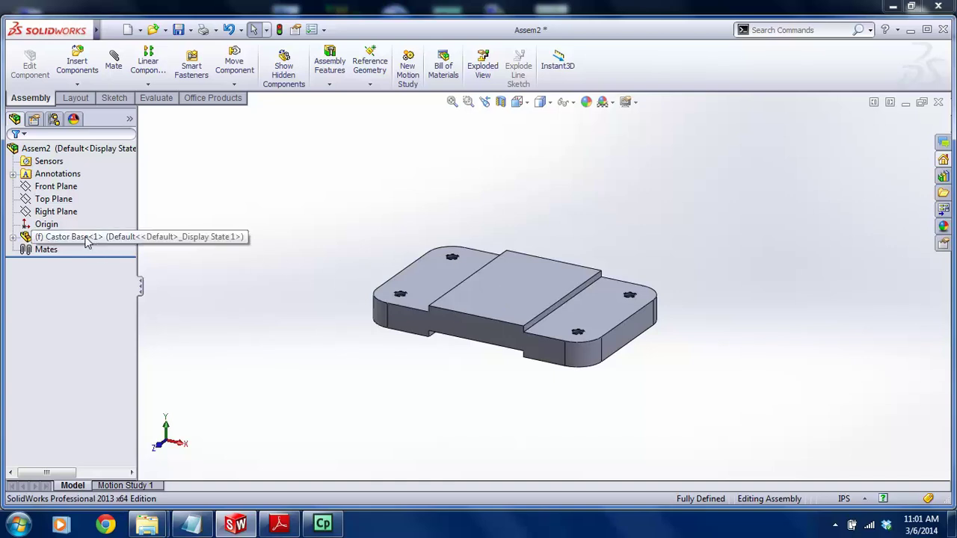
pyautogui.scroll(-2, 522, 246)
pyautogui.scroll(1, 423, 291)
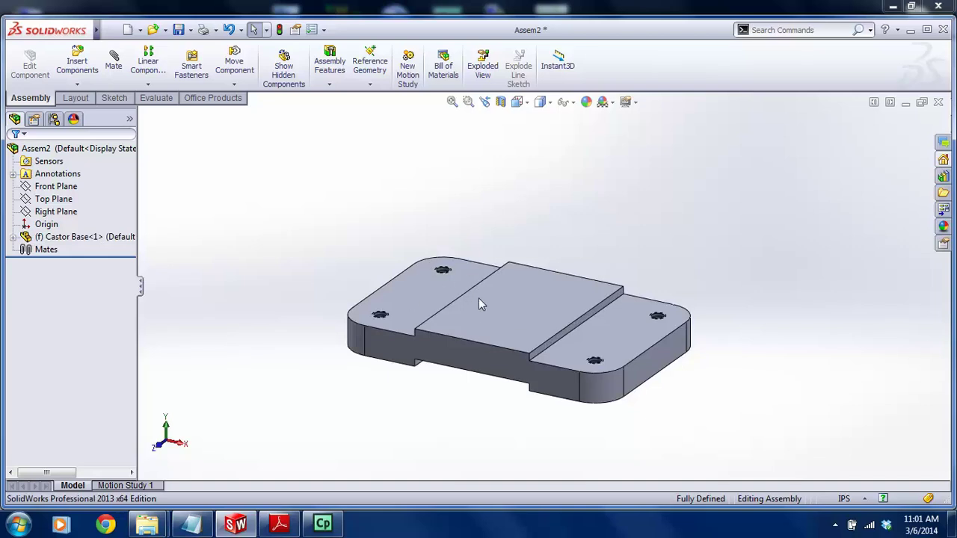
pyautogui.click(46, 225)
pyautogui.click(280, 262)
# Float the Castor Base again and shift it to a new free position in the assembly
pyautogui.rightClick(510, 305)
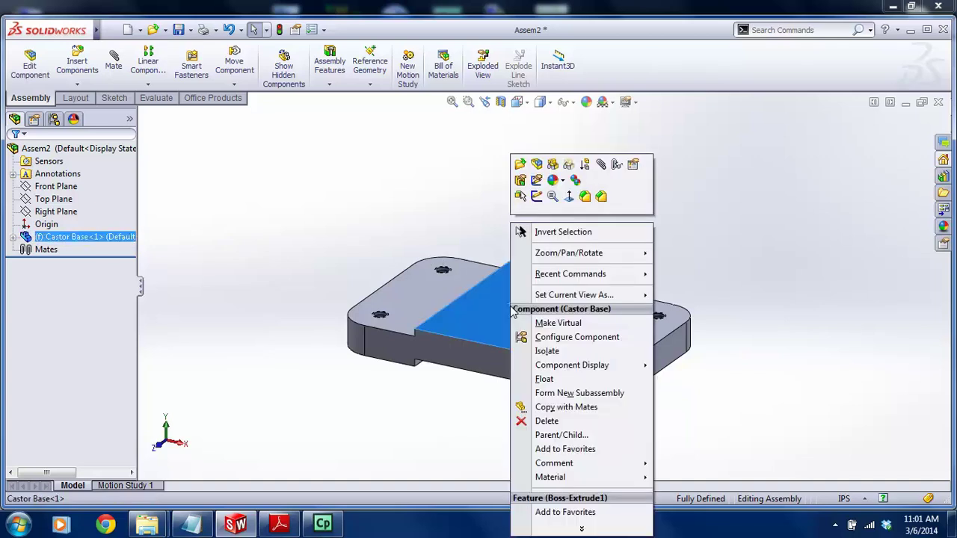
pyautogui.click(571, 382)
pyautogui.moveTo(498, 299); pyautogui.dragTo(572, 333)
pyautogui.click(344, 208)
pyautogui.scroll(4, 542, 293)
pyautogui.scroll(-3, 592, 307)
pyautogui.moveTo(503, 316)
pyautogui.mouseDown()
pyautogui.moveTo(617, 284)
pyautogui.moveTo(525, 338)
pyautogui.moveTo(512, 300)
pyautogui.mouseUp()
pyautogui.click(440, 234)
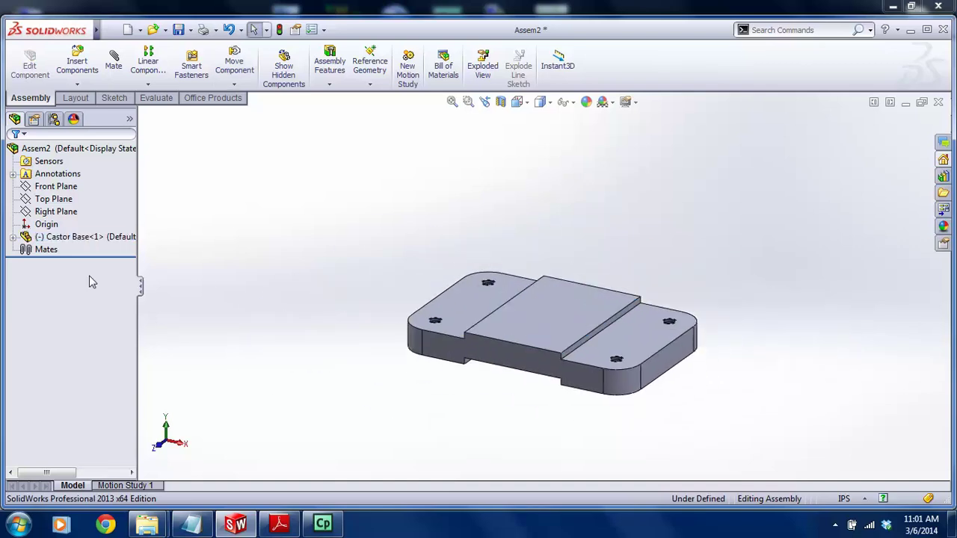
# Expand the Castor Base in the feature tree and examine its Front, Top and Right planes alongside the assembly's own planes
pyautogui.click(13, 237)
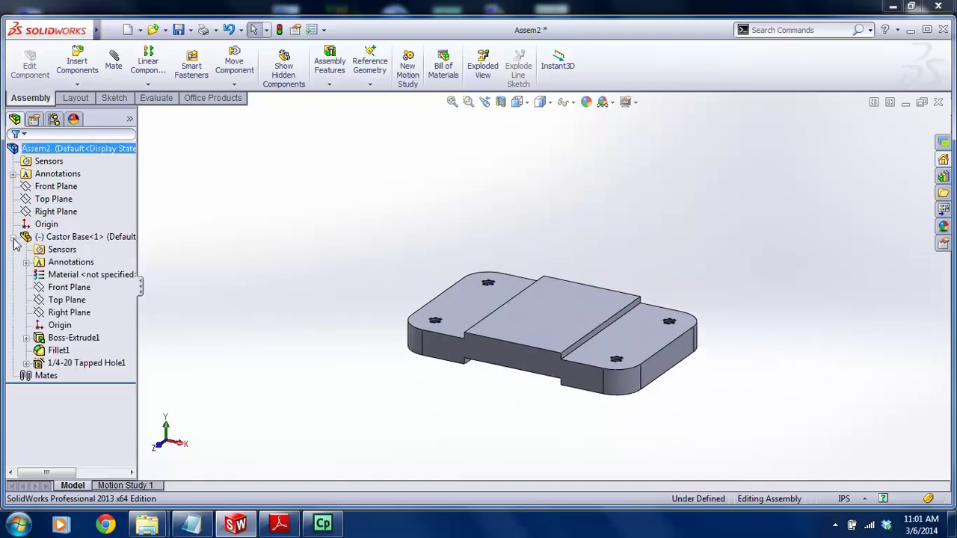
pyautogui.click(67, 287)
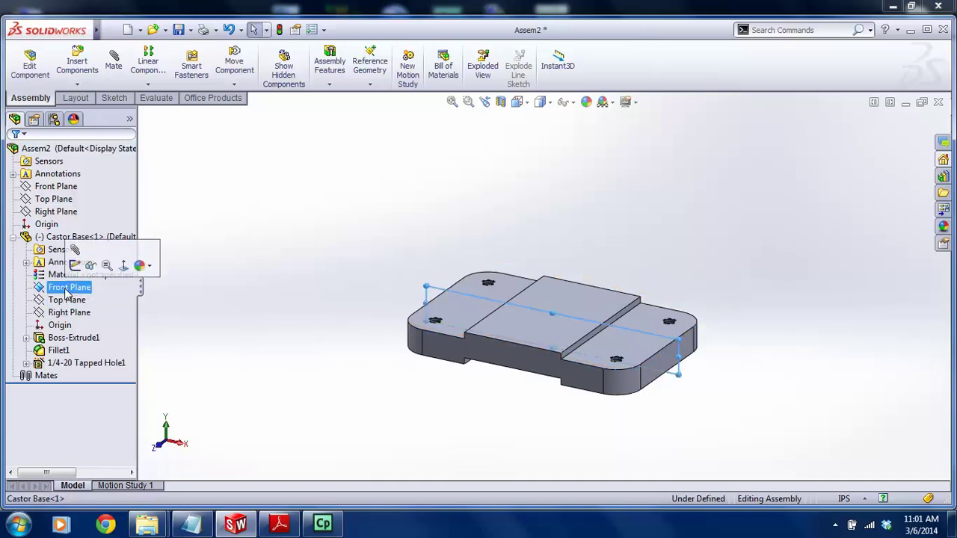
pyautogui.click(64, 302)
pyautogui.click(67, 313)
pyautogui.moveTo(274, 308)
pyautogui.mouseDown(button='middle')
pyautogui.moveTo(225, 295)
pyautogui.moveTo(284, 299)
pyautogui.moveTo(277, 322)
pyautogui.mouseUp(button='middle')
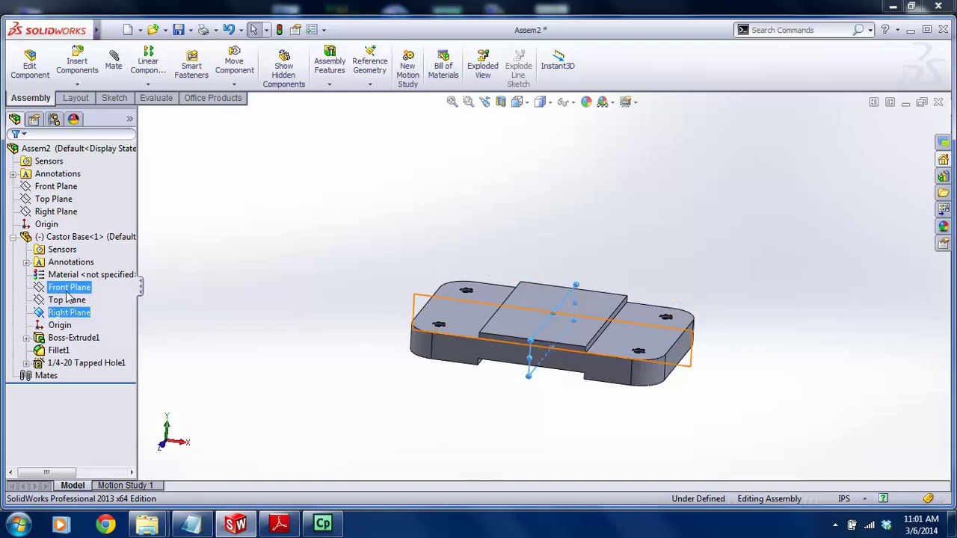
pyautogui.click(70, 289)
pyautogui.click(66, 302)
pyautogui.click(63, 313)
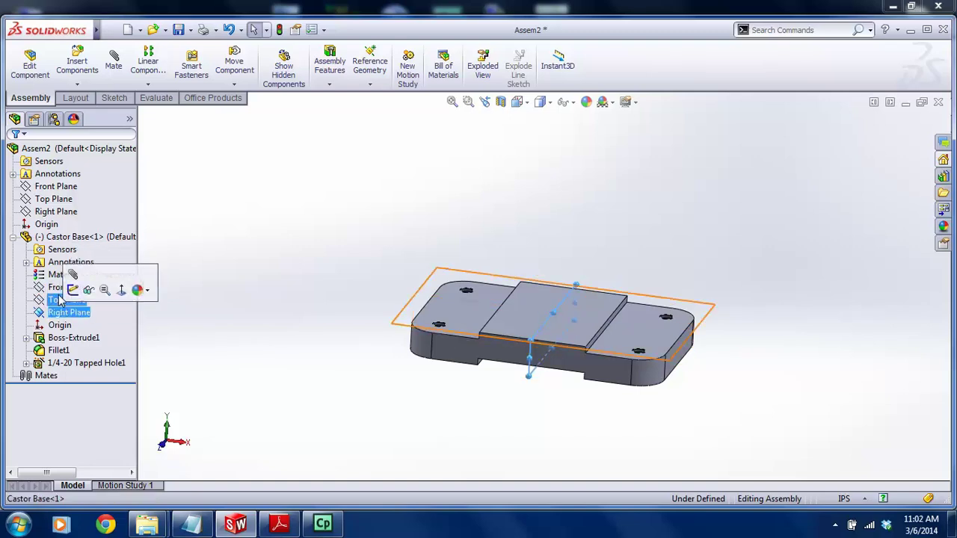
pyautogui.keyDown('ctrl'); pyautogui.click(59, 298); pyautogui.keyUp('ctrl')
pyautogui.keyDown('ctrl'); pyautogui.click(74, 237); pyautogui.keyUp('ctrl')
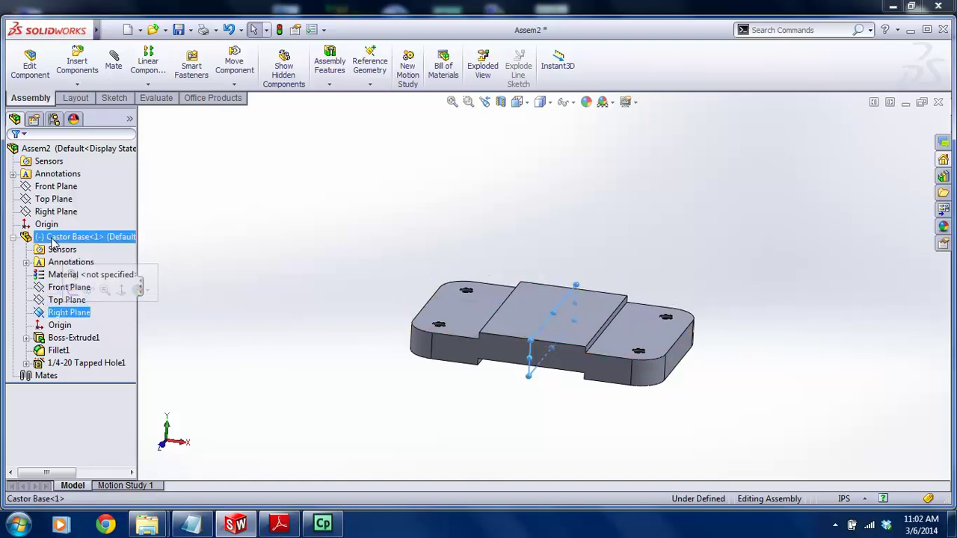
pyautogui.keyDown('ctrl'); pyautogui.click(53, 237); pyautogui.keyUp('ctrl')
pyautogui.keyDown('ctrl'); pyautogui.click(46, 187); pyautogui.keyUp('ctrl')
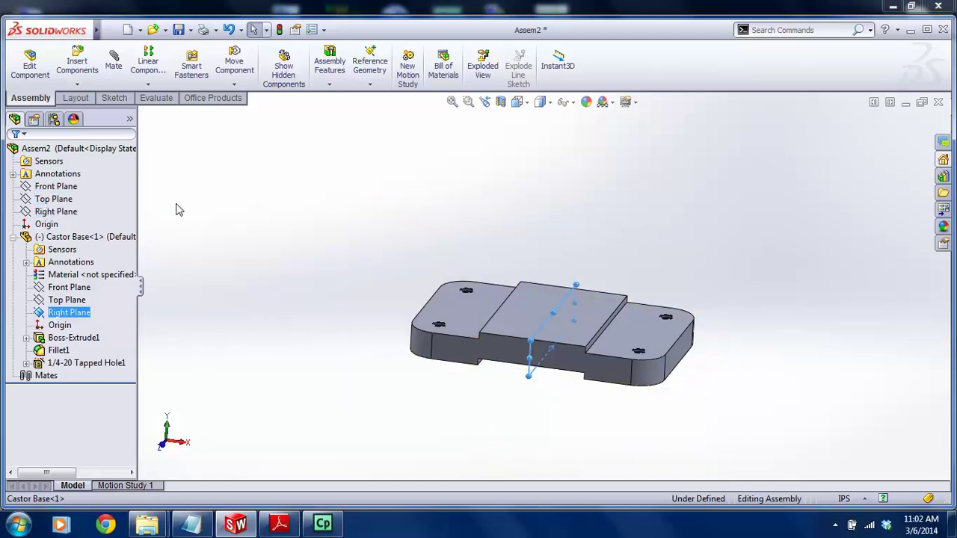
# Move the floating Castor Base away from the assembly's reference planes
pyautogui.scroll(2, 407, 289)
pyautogui.click(407, 289)
pyautogui.moveTo(566, 320); pyautogui.dragTo(782, 314)
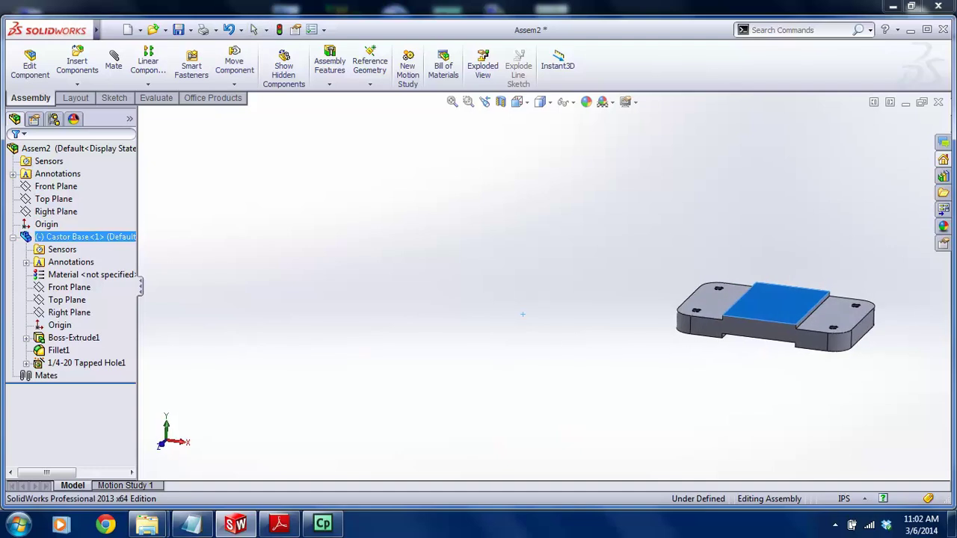
# Show the assembly's Front Plane and turn on the display of planes in the graphics area
pyautogui.click(56, 187)
pyautogui.rightClick(57, 190)
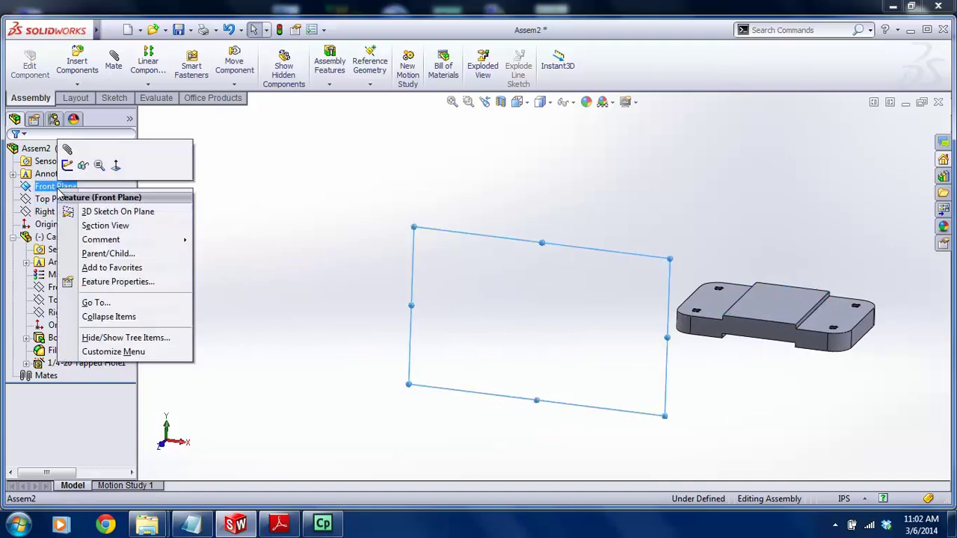
pyautogui.click(84, 166)
pyautogui.click(165, 254)
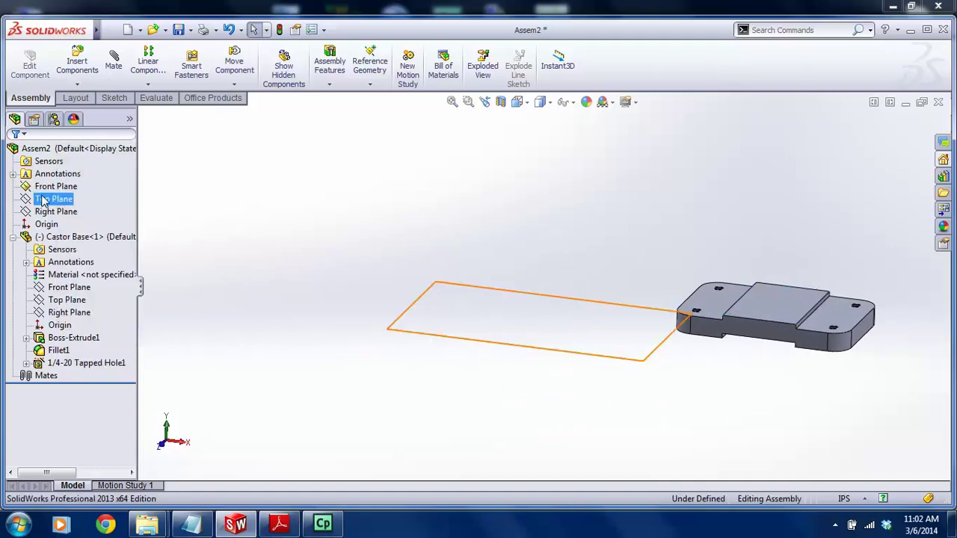
pyautogui.moveTo(73, 31)
pyautogui.click(158, 30)
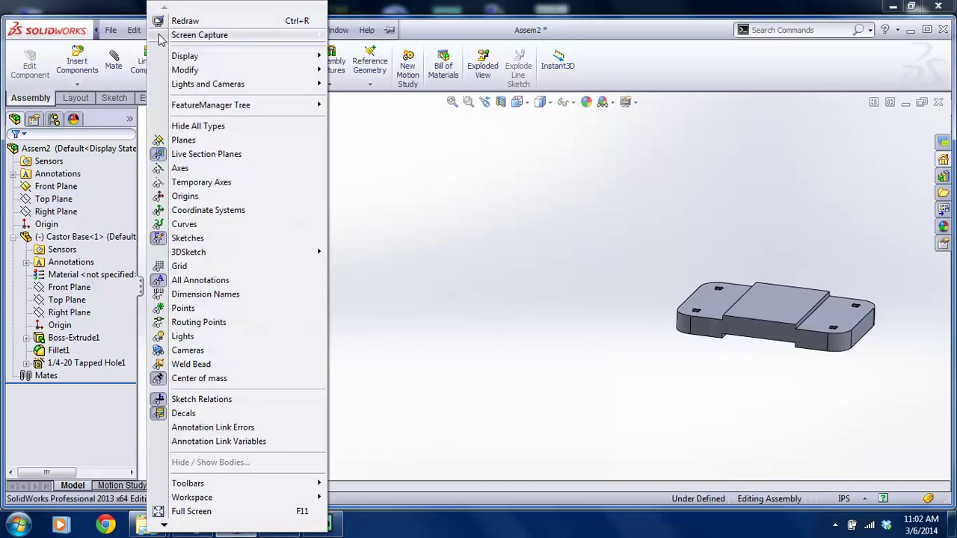
pyautogui.click(183, 140)
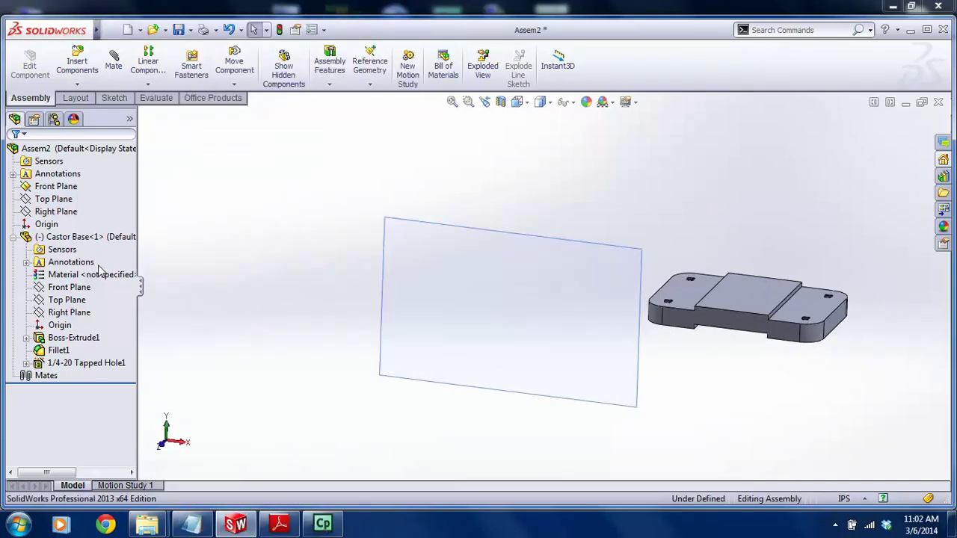
# Show the assembly's Top Plane and Right Plane alongside its Front Plane
pyautogui.rightClick(53, 199)
pyautogui.click(65, 175)
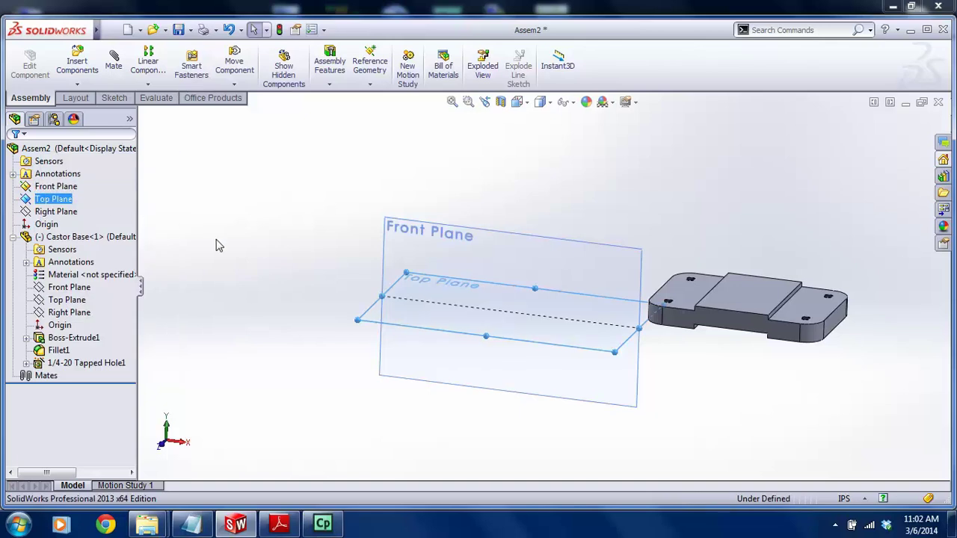
pyautogui.rightClick(56, 211)
pyautogui.click(69, 189)
pyautogui.click(200, 223)
pyautogui.moveTo(523, 292); pyautogui.dragTo(575, 293, button='middle')
pyautogui.scroll(2, 575, 295)
pyautogui.scroll(-2, 570, 282)
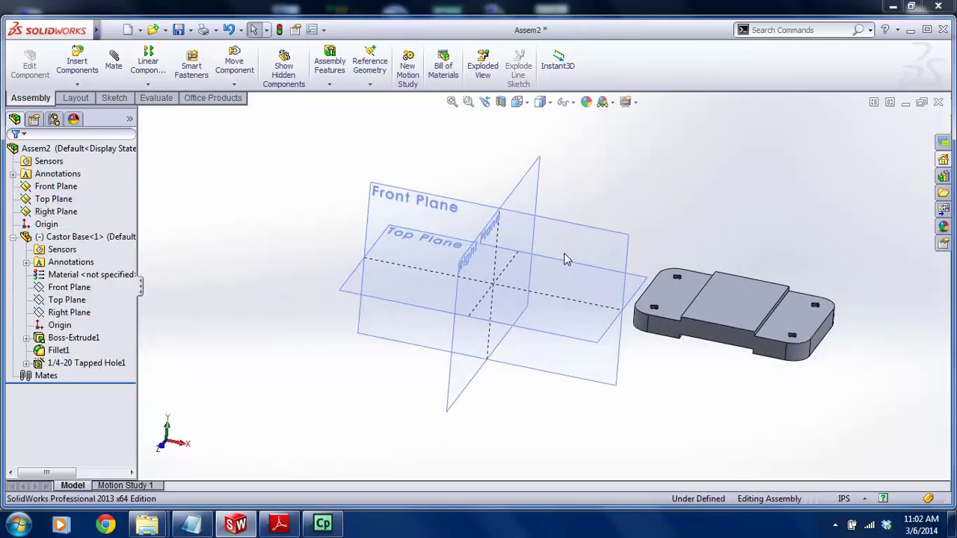
# Shift the Castor Base slightly further from the assembly planes and highlight its own Front Plane for comparison
pyautogui.moveTo(472, 266); pyautogui.dragTo(464, 251, button='middle')
pyautogui.scroll(1, 561, 294)
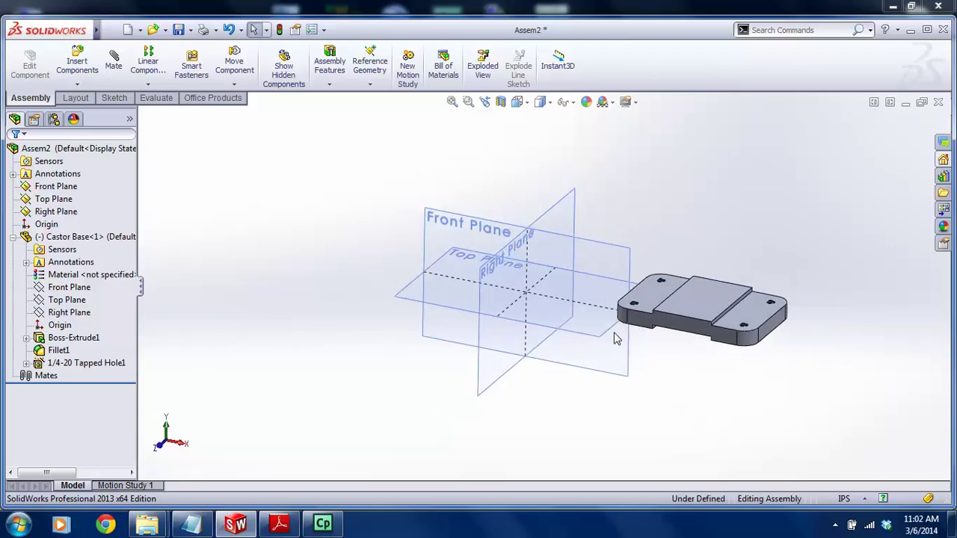
pyautogui.scroll(-2, 613, 334)
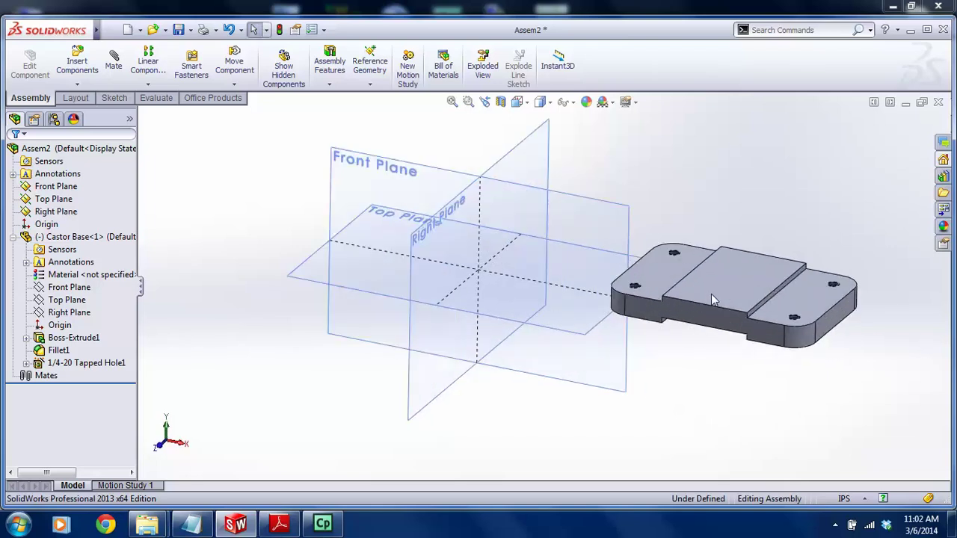
pyautogui.moveTo(723, 280); pyautogui.dragTo(742, 285)
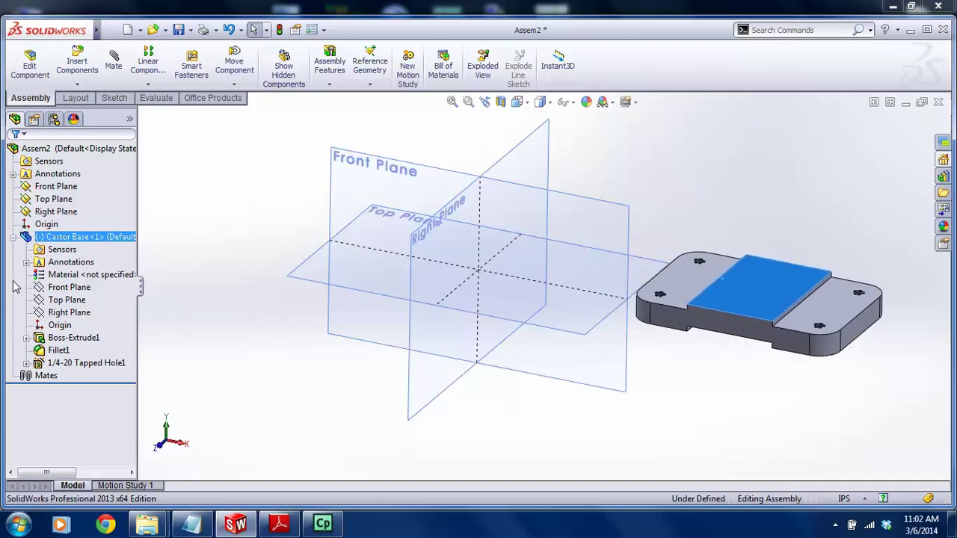
pyautogui.click(63, 292)
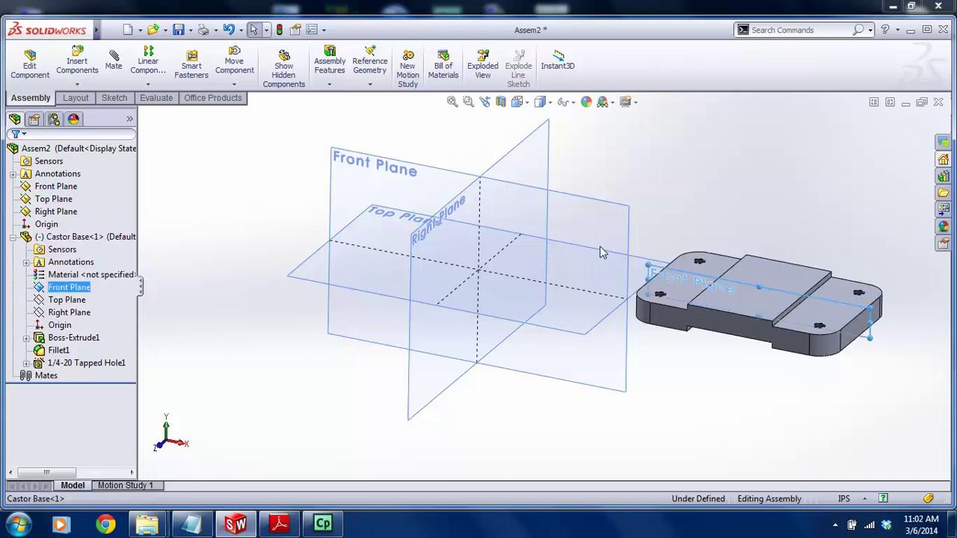
pyautogui.click(210, 234)
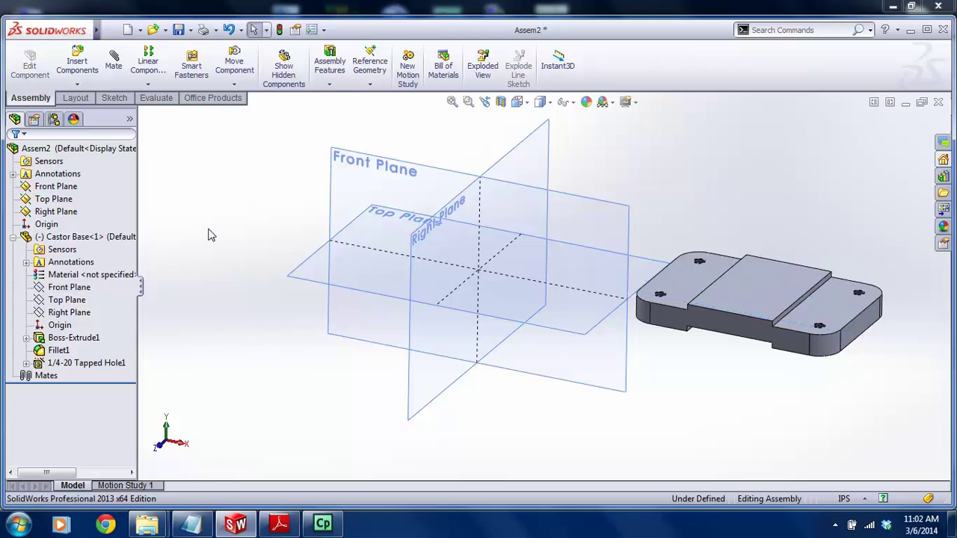
# Add a Coincident mate between the assembly's Front Plane and the Castor Base's Front Plane
pyautogui.click(114, 64)
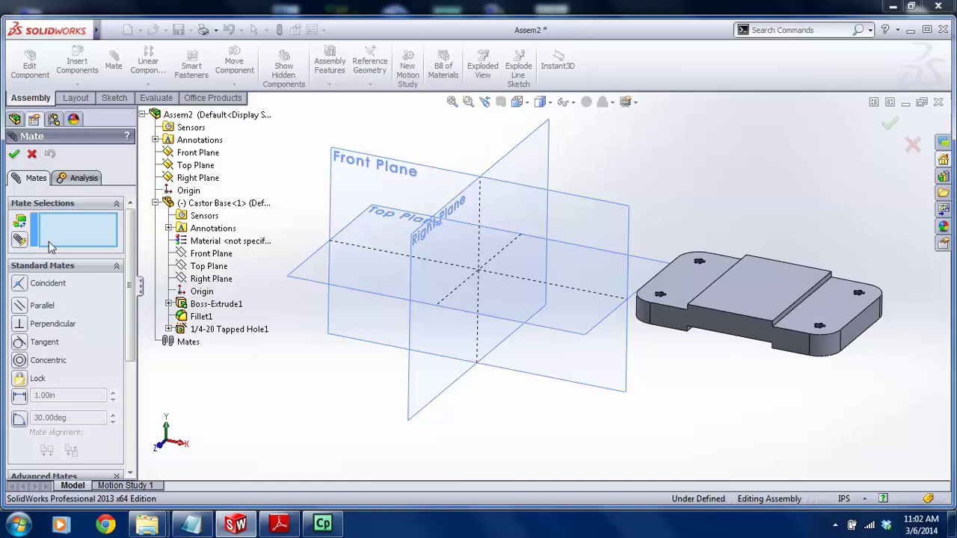
pyautogui.click(201, 154)
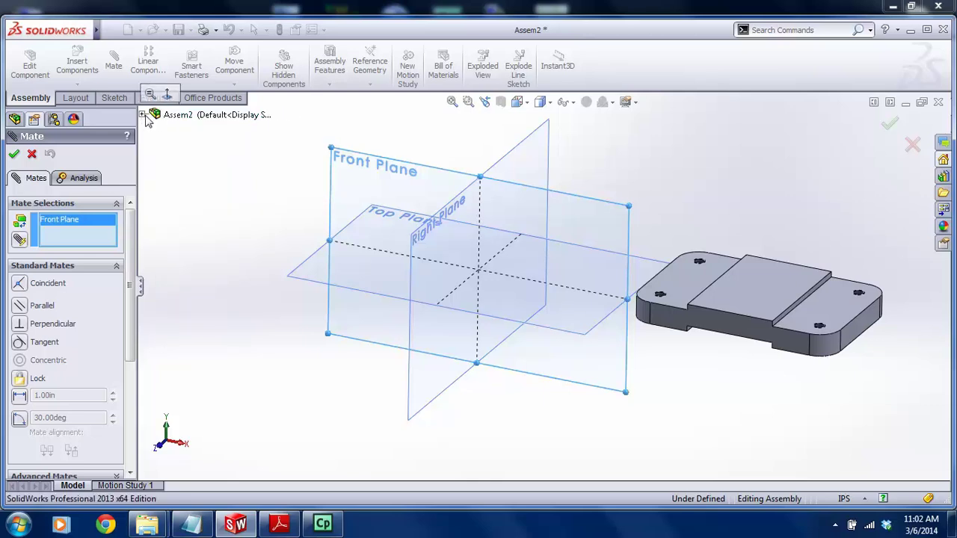
pyautogui.click(142, 115)
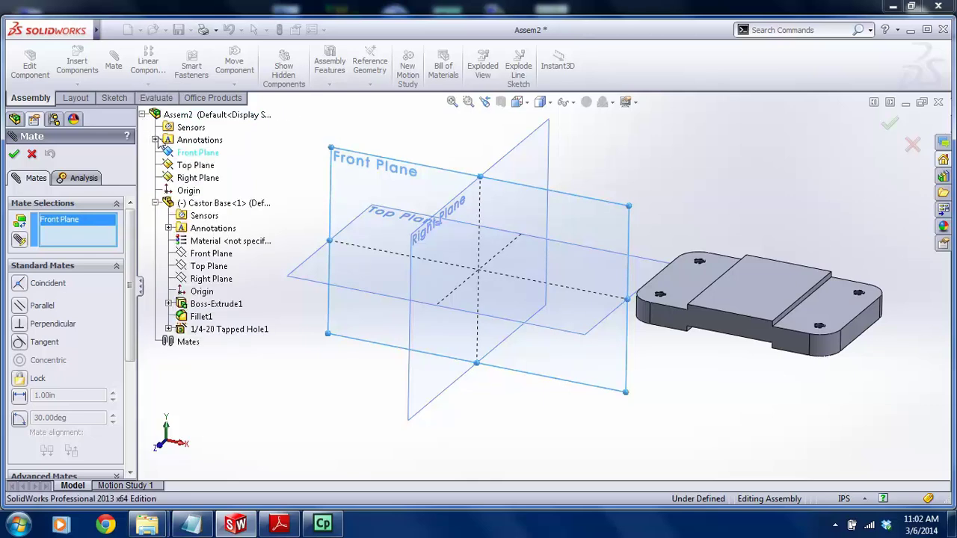
pyautogui.click(211, 254)
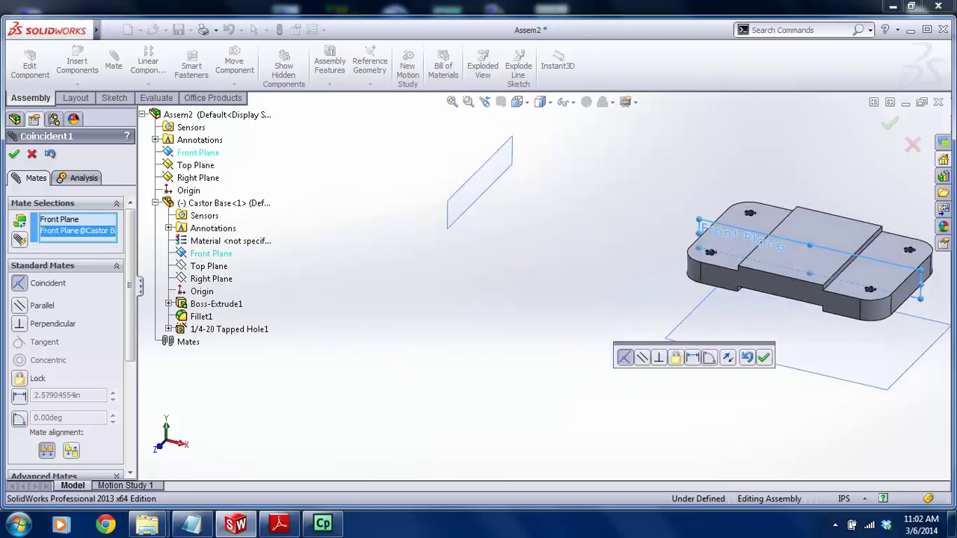
pyautogui.click(763, 357)
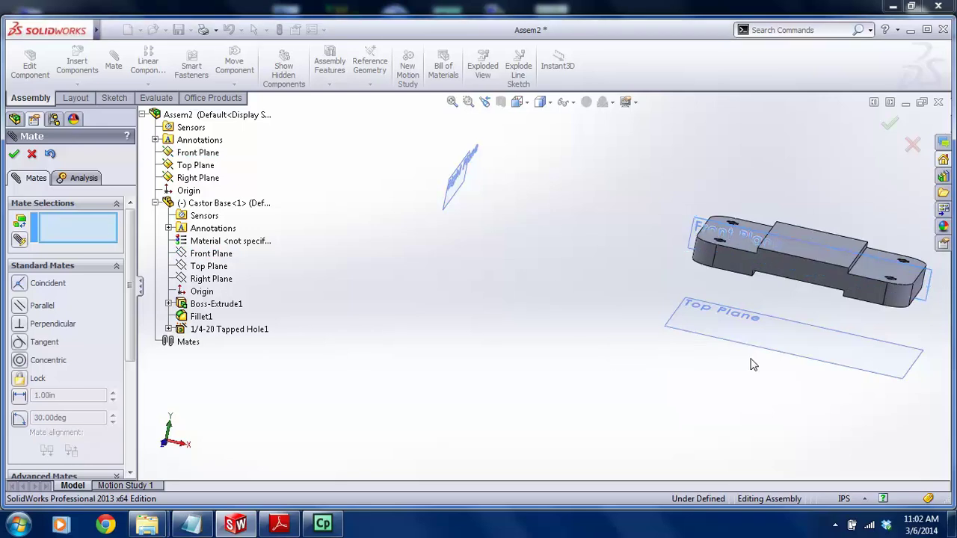
# Add a Coincident mate between the assembly's Top Plane and the Castor Base's Top Plane, and leave the Mate command
pyautogui.scroll(2, 682, 329)
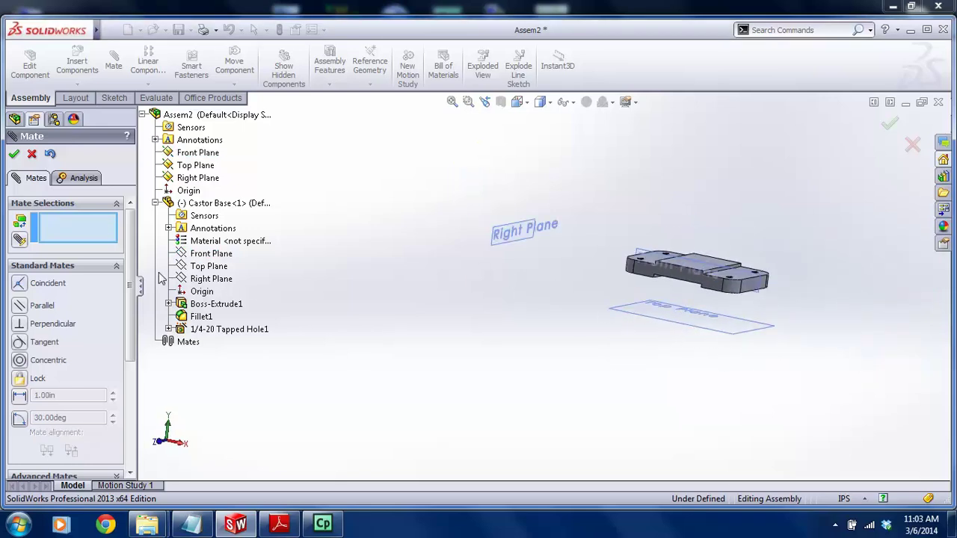
pyautogui.click(201, 166)
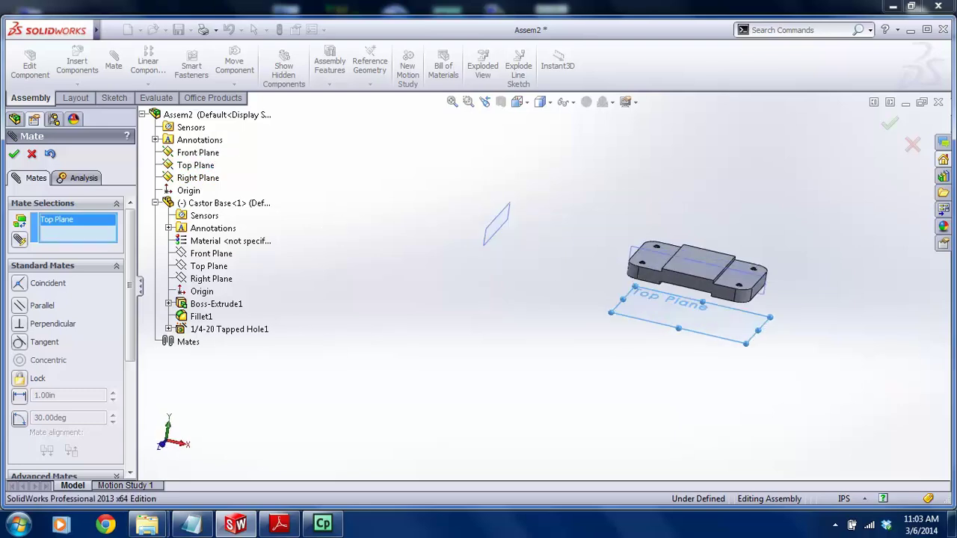
pyautogui.click(213, 268)
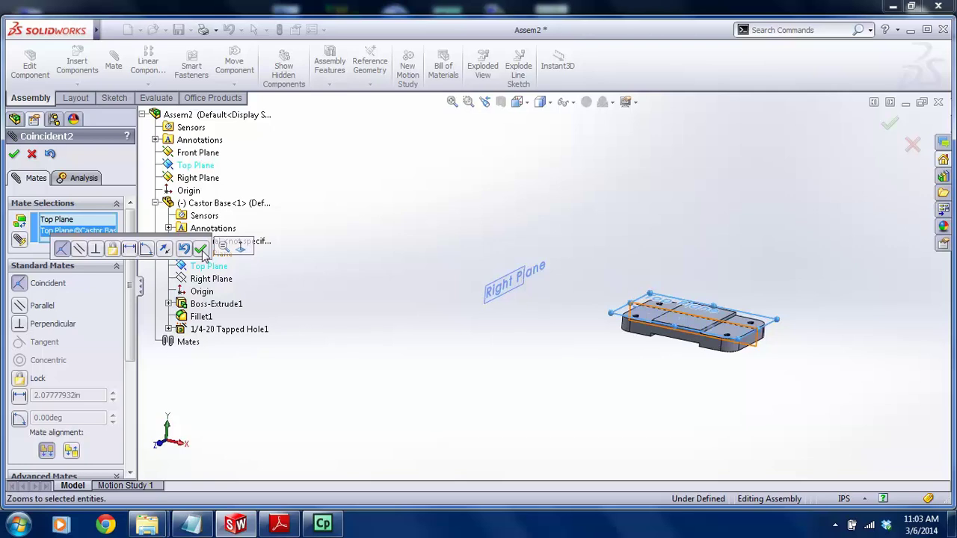
pyautogui.click(202, 250)
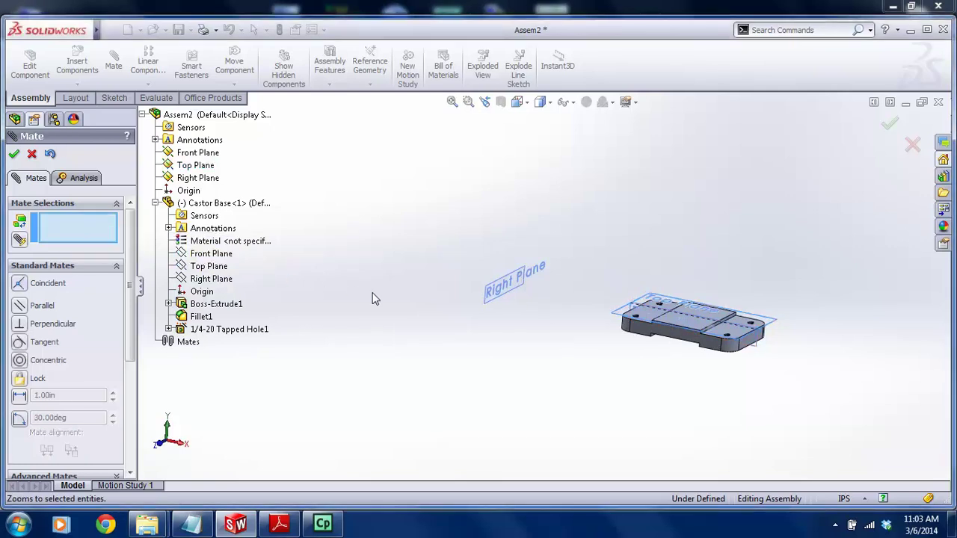
pyautogui.press('Escape')
# Test the Castor Base's remaining freedom of movement and highlight its Right Plane
pyautogui.scroll(-3, 544, 313)
pyautogui.moveTo(755, 355); pyautogui.dragTo(615, 508)
pyautogui.scroll(4, 540, 379)
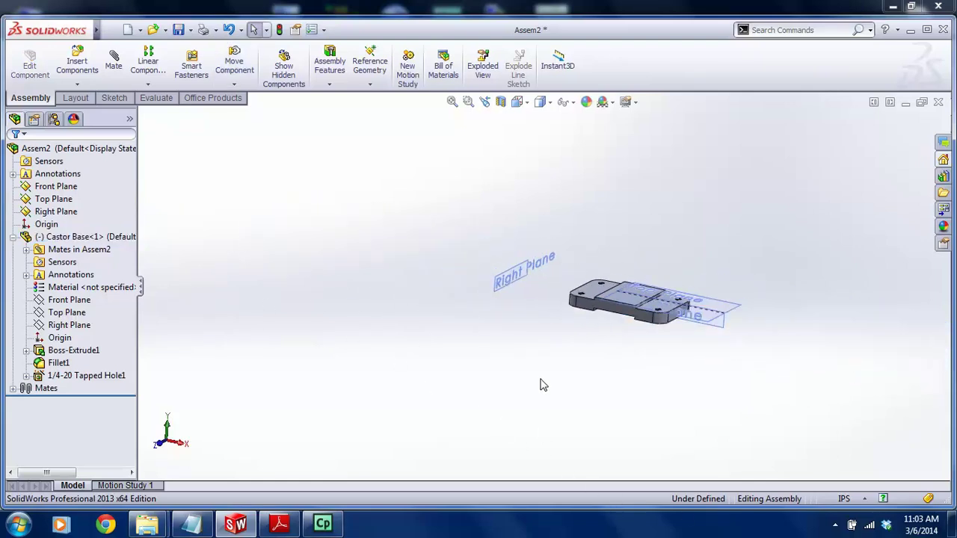
pyautogui.scroll(-3, 558, 326)
pyautogui.click(69, 325)
pyautogui.moveTo(221, 329)
pyautogui.mouseDown(button='middle')
pyautogui.moveTo(149, 329)
pyautogui.moveTo(258, 329)
pyautogui.moveTo(228, 329)
pyautogui.mouseUp(button='middle')
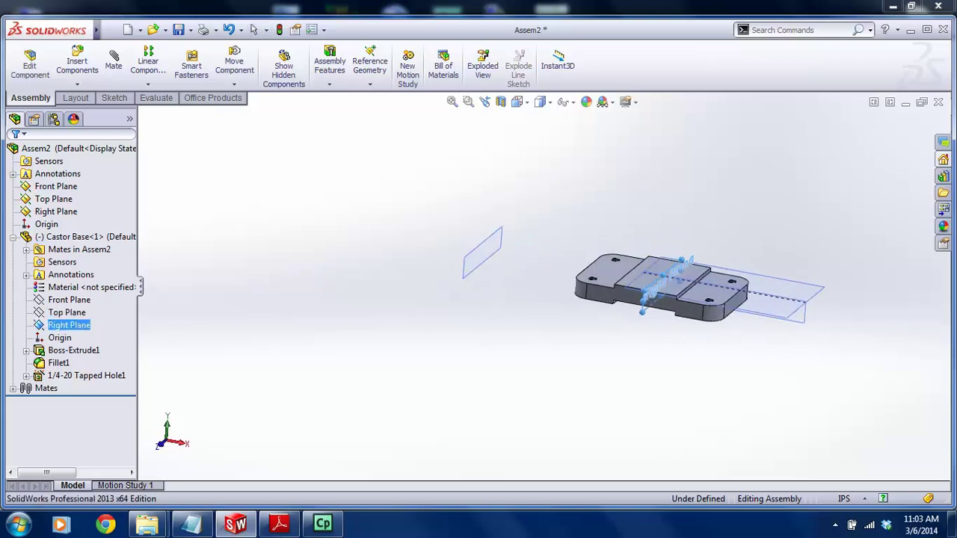
pyautogui.press('Escape')
# Add a Coincident mate between the Castor Base's Right Plane and the assembly's Right Plane, and close the Mate command
pyautogui.click(114, 64)
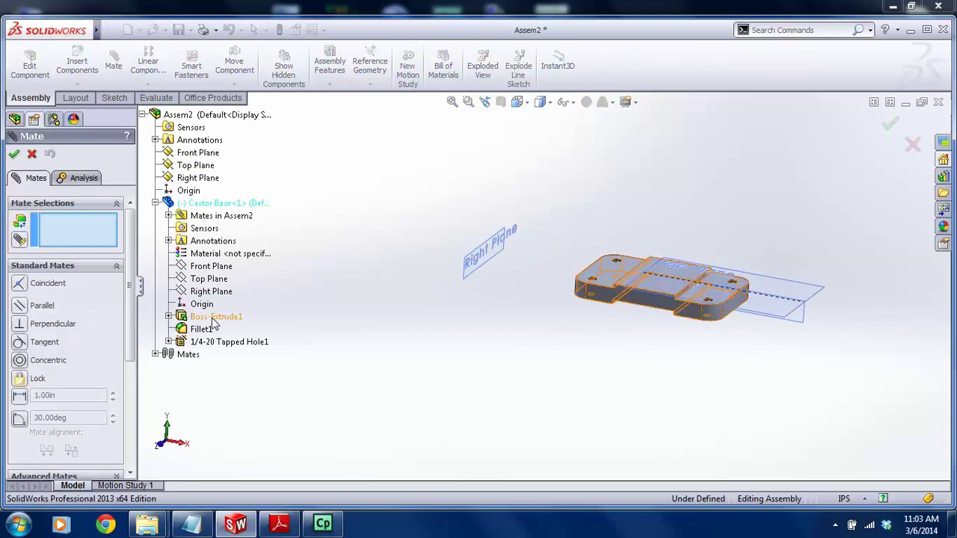
pyautogui.click(212, 293)
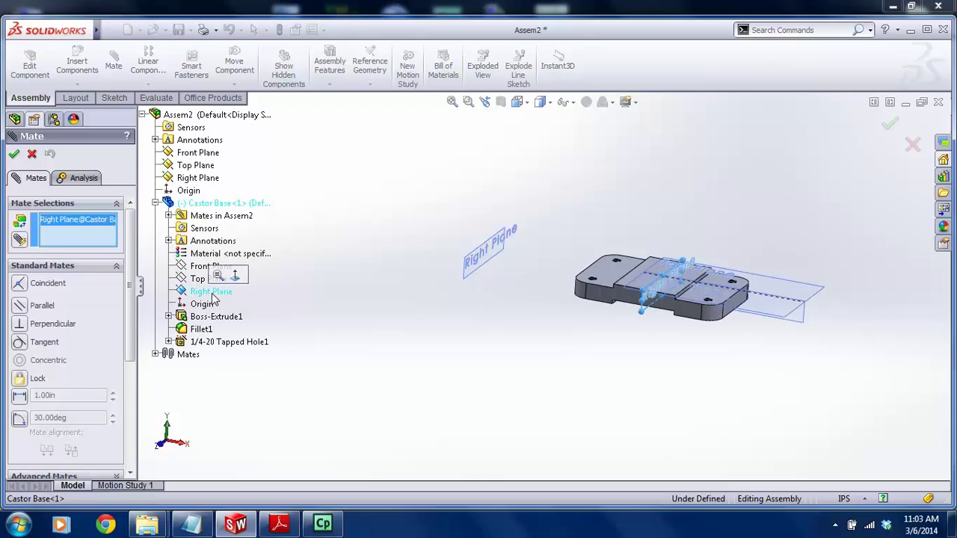
pyautogui.click(198, 178)
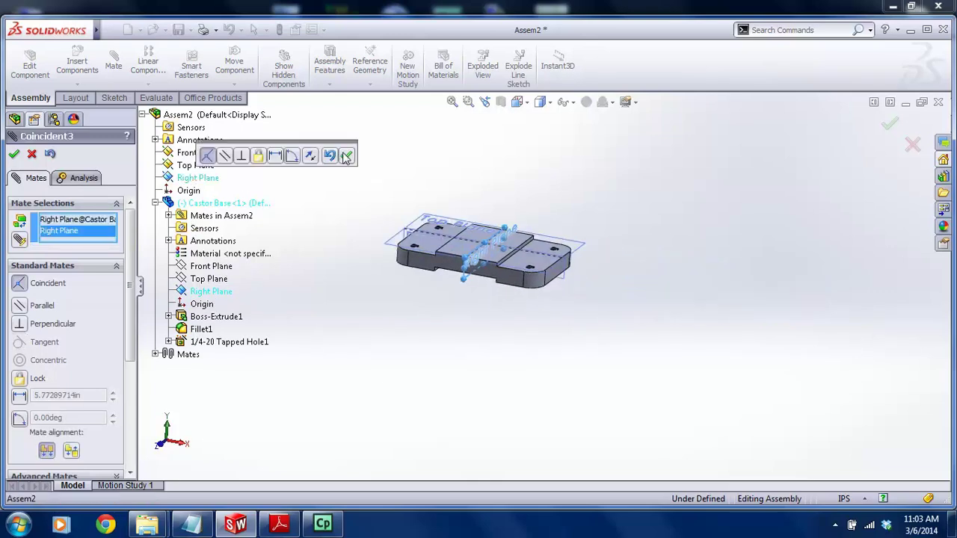
pyautogui.click(346, 156)
pyautogui.click(14, 153)
# Check the alignment of the Castor Base's planes with the assembly planes and test whether the part can be moved
pyautogui.click(66, 325)
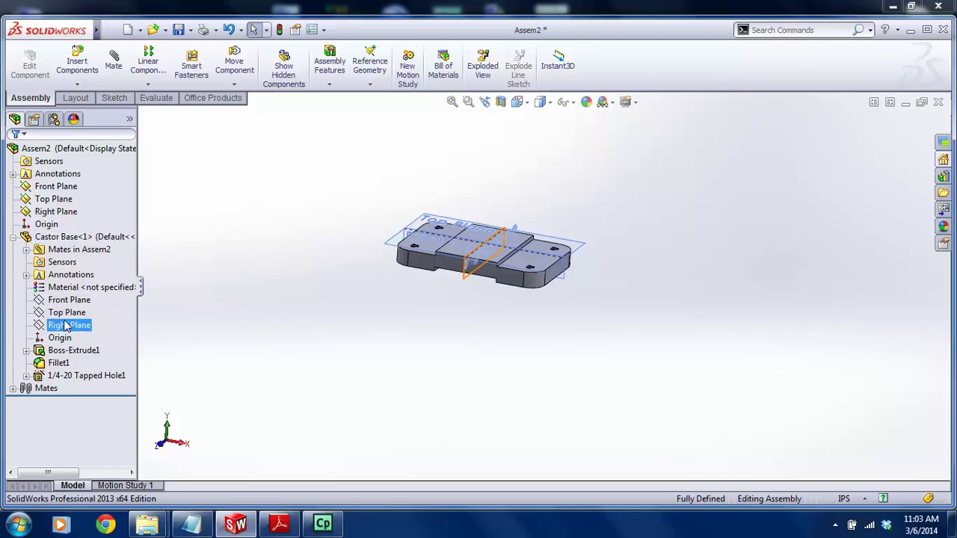
pyautogui.click(69, 300)
pyautogui.click(47, 212)
pyautogui.scroll(-3, 478, 265)
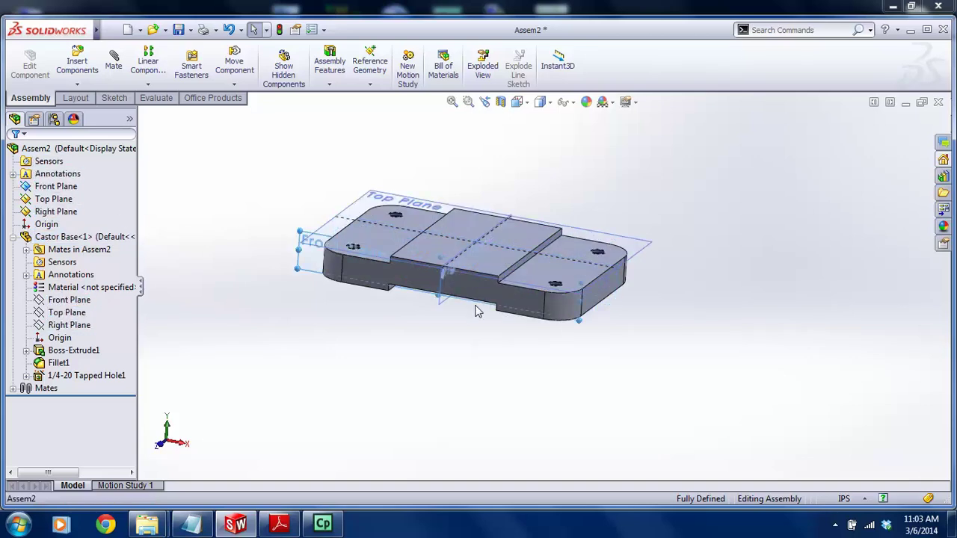
pyautogui.moveTo(508, 306); pyautogui.dragTo(513, 315)
pyautogui.moveTo(520, 307)
pyautogui.mouseDown()
pyautogui.moveTo(494, 318)
pyautogui.moveTo(505, 310)
pyautogui.mouseUp()
pyautogui.moveTo(515, 305); pyautogui.dragTo(489, 356)
# Hide the assembly's Front, Top and Right planes together
pyautogui.click(45, 212)
pyautogui.keyDown('shift'); pyautogui.click(45, 188); pyautogui.keyUp('shift')
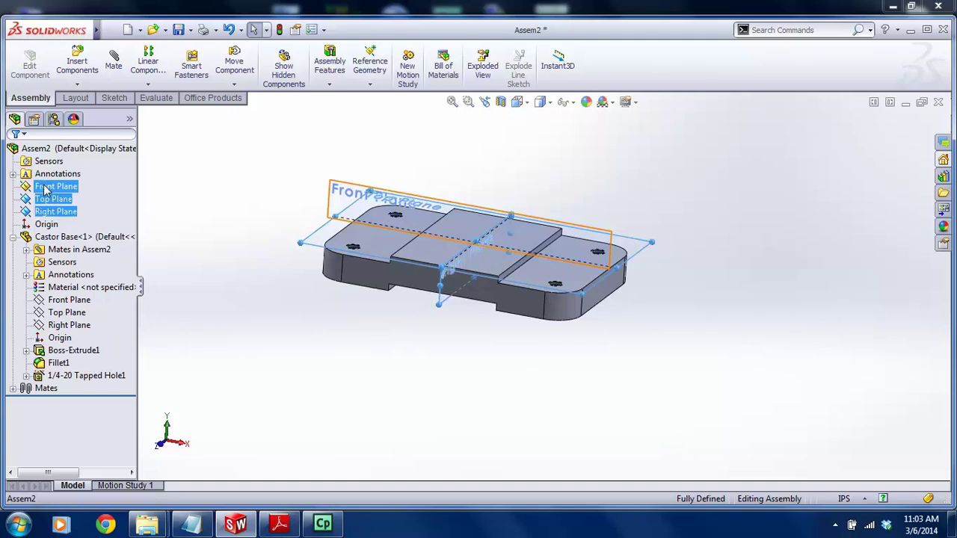
pyautogui.rightClick(45, 188)
pyautogui.click(53, 160)
pyautogui.moveTo(480, 255)
pyautogui.mouseDown(button='middle')
pyautogui.moveTo(429, 257)
pyautogui.moveTo(470, 258)
pyautogui.mouseUp(button='middle')
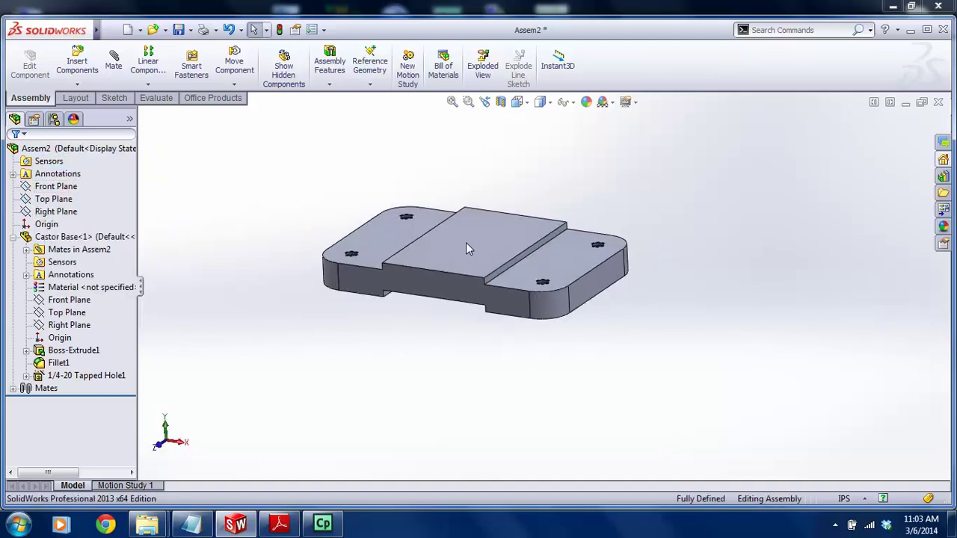
# Fix the Castor Base in place and set it back to Float
pyautogui.rightClick(465, 249)
pyautogui.click(523, 368)
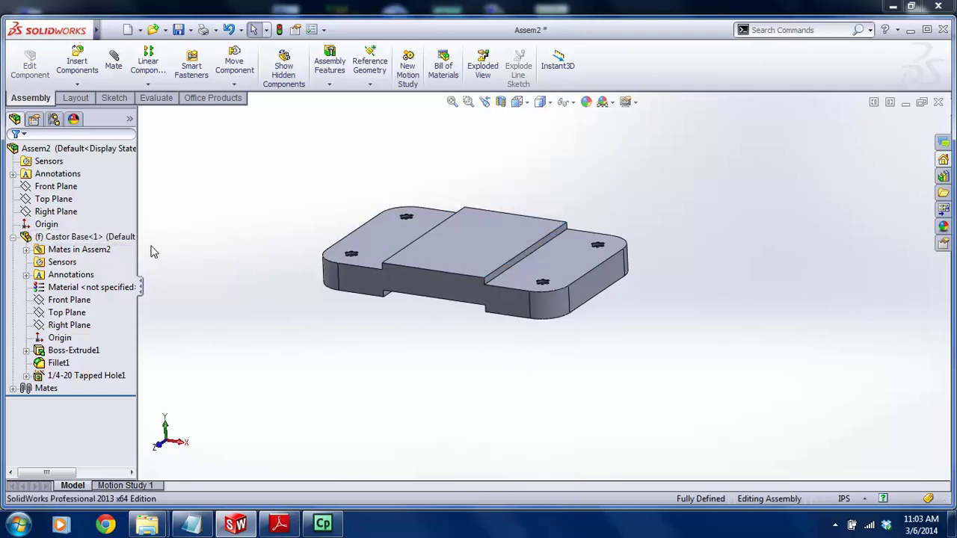
pyautogui.rightClick(76, 236)
pyautogui.click(124, 359)
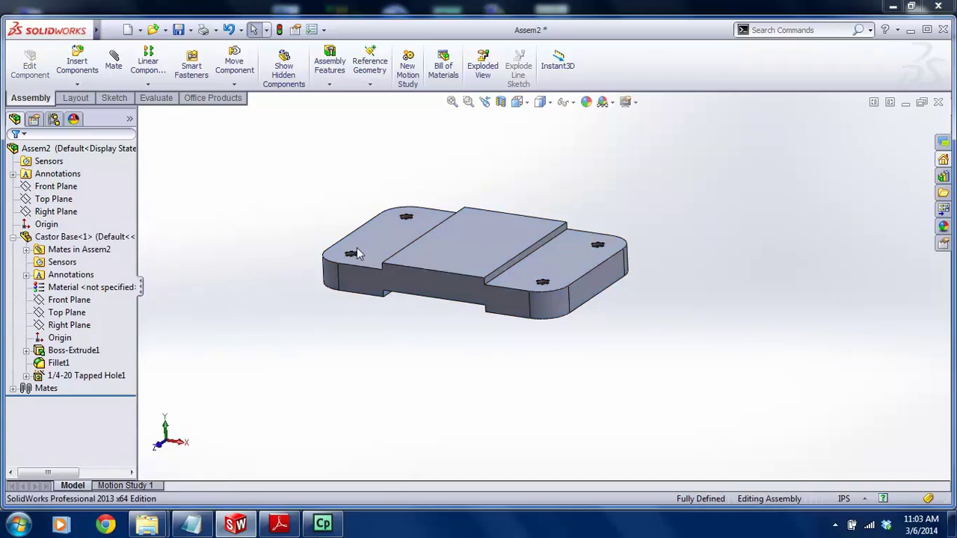
# Expand the assembly's mates in the feature tree and widen the tree to read their full names
pyautogui.moveTo(380, 228); pyautogui.dragTo(371, 265, button='middle')
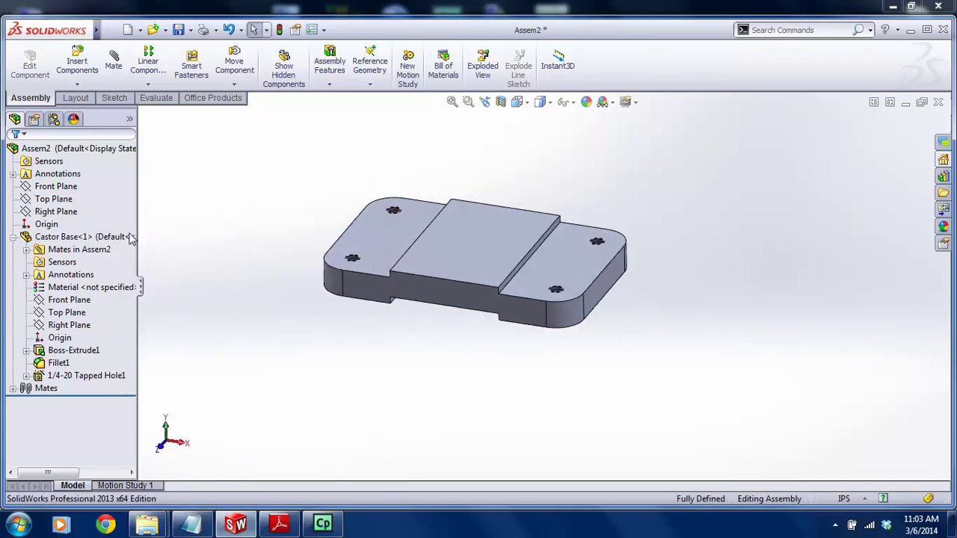
pyautogui.click(13, 389)
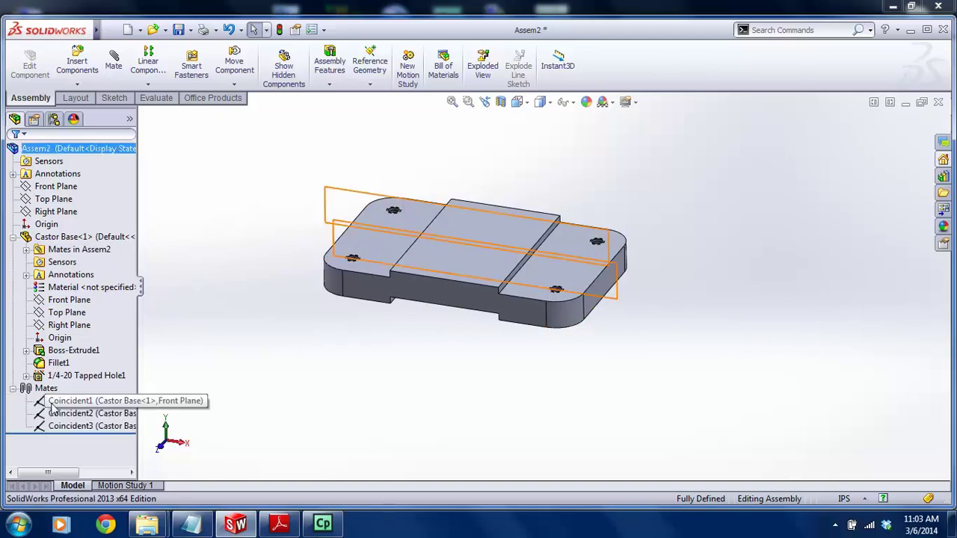
pyautogui.moveTo(136, 376); pyautogui.dragTo(232, 376)
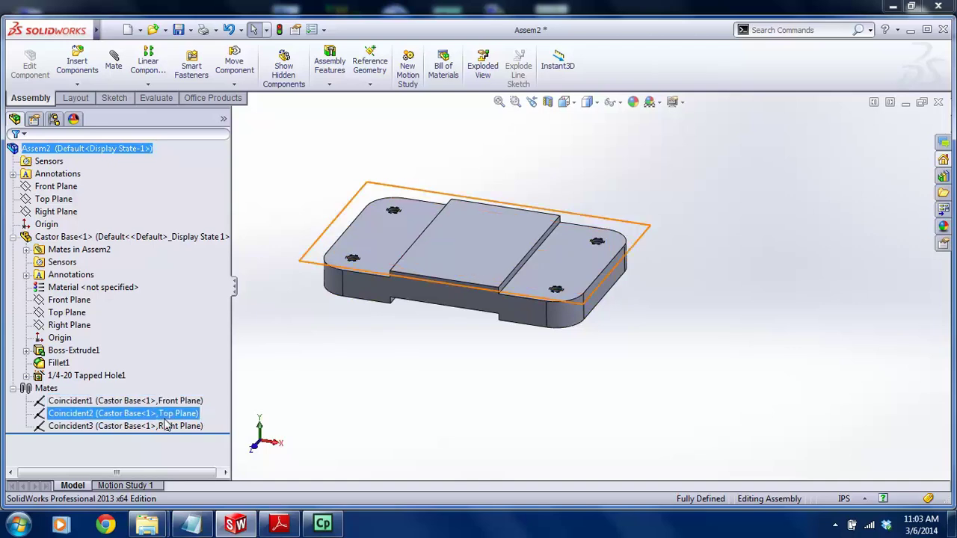
# Collapse the expanded mates and Castor Base in the feature tree and insert two Castor Brackets, one at each end of the base
pyautogui.click(12, 389)
pyautogui.click(13, 237)
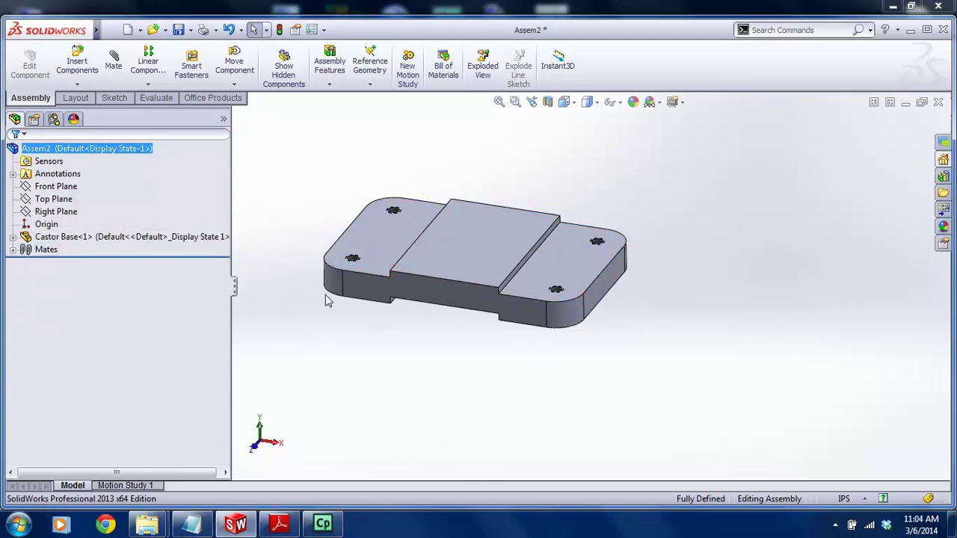
pyautogui.click(78, 63)
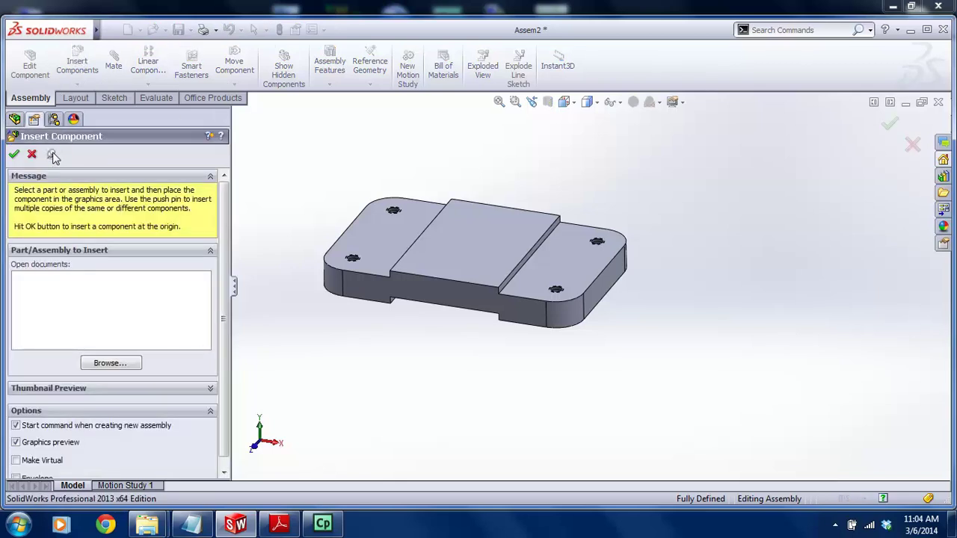
pyautogui.click(107, 363)
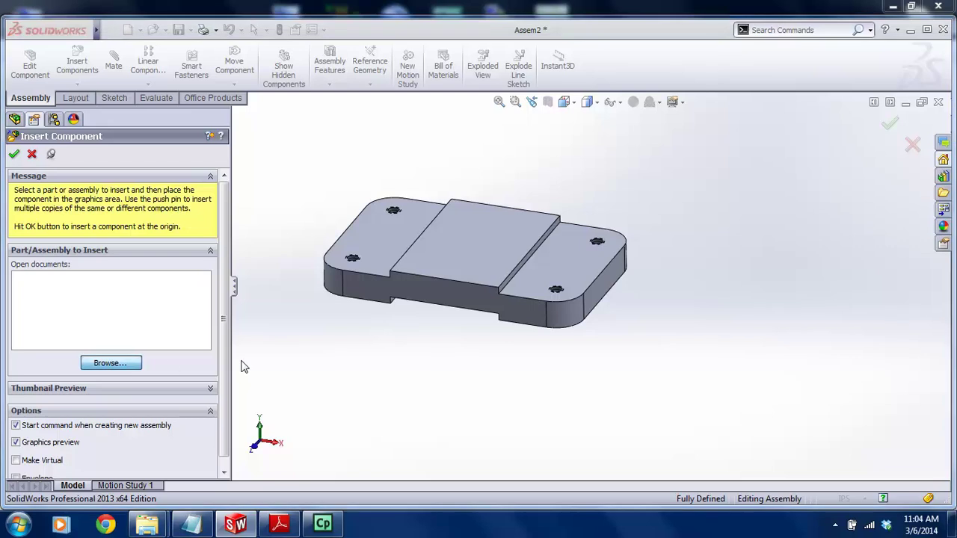
pyautogui.doubleClick(278, 326)
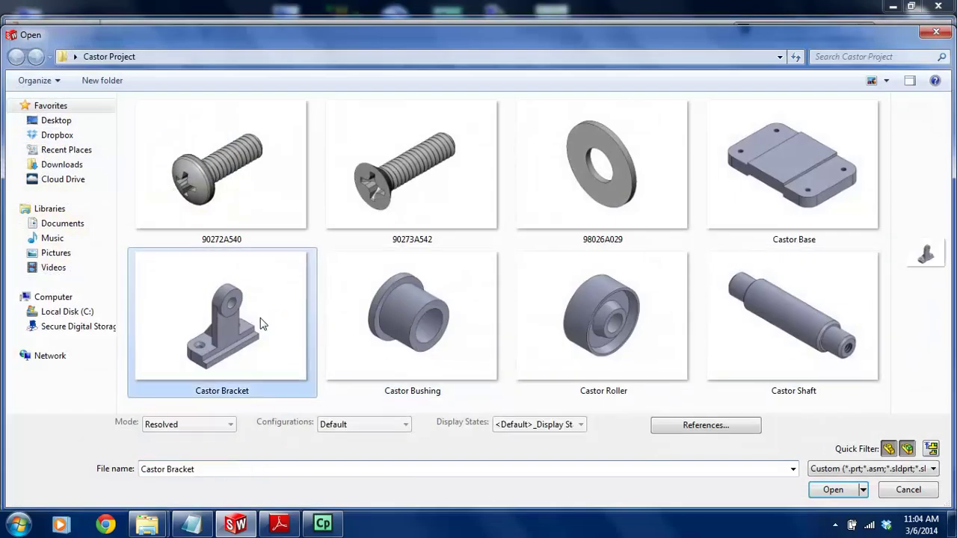
pyautogui.click(414, 215)
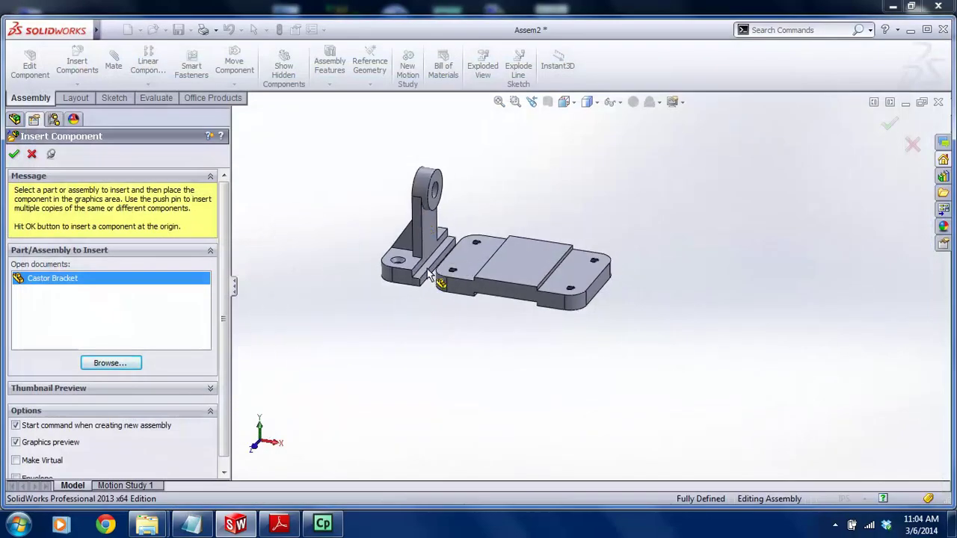
pyautogui.click(609, 347)
pyautogui.click(33, 155)
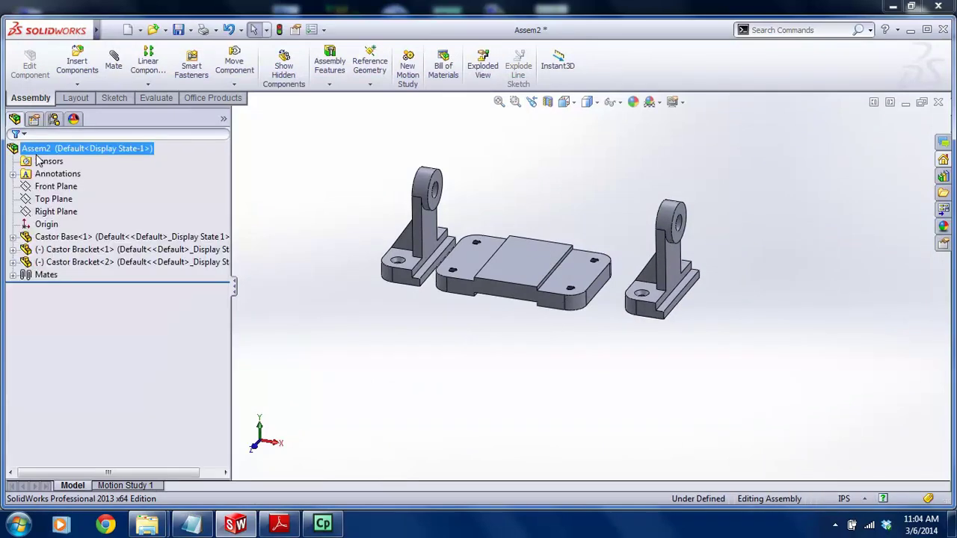
# Reposition both Castor Brackets so they stand clear of the two ends of the Castor Base
pyautogui.moveTo(437, 261); pyautogui.dragTo(649, 268, button='middle')
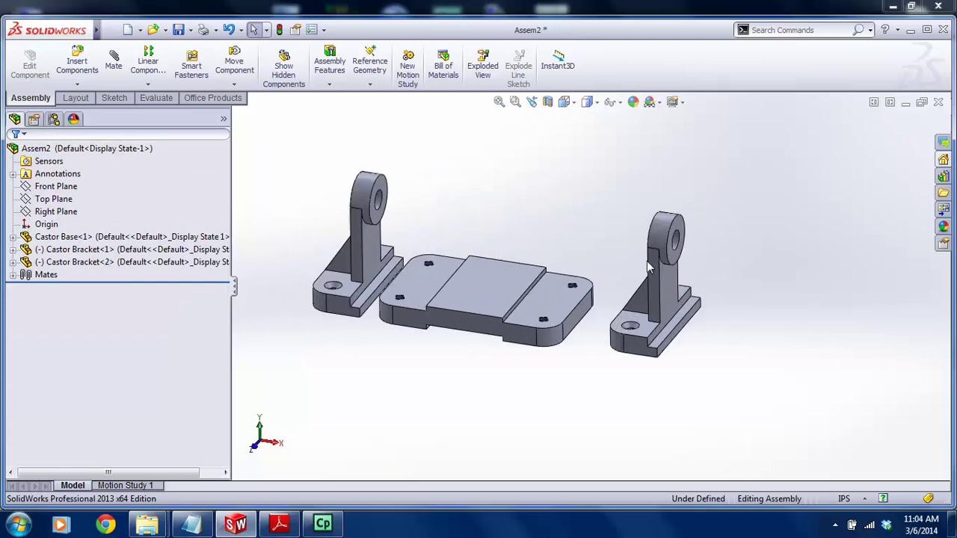
pyautogui.moveTo(326, 303); pyautogui.dragTo(324, 258)
pyautogui.moveTo(643, 308); pyautogui.dragTo(709, 259)
pyautogui.click(424, 376)
# Add a coincident mate between the first Castor Bracket's underside and the Castor Base's recessed upper face nearest to it
pyautogui.scroll(-3, 291, 271)
pyautogui.moveTo(410, 265); pyautogui.dragTo(415, 238, button='middle')
pyautogui.moveTo(325, 307); pyautogui.dragTo(322, 329, button='middle')
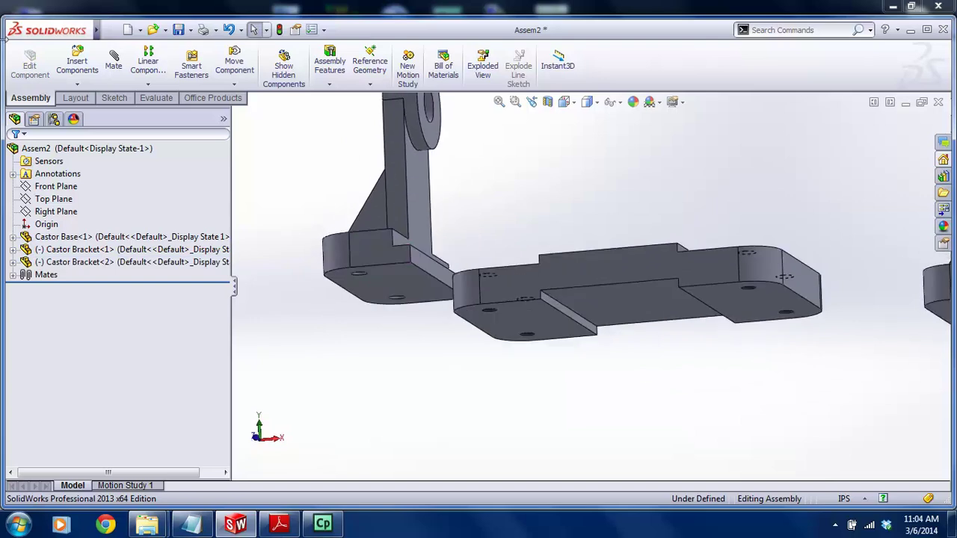
pyautogui.click(114, 60)
pyautogui.click(394, 291)
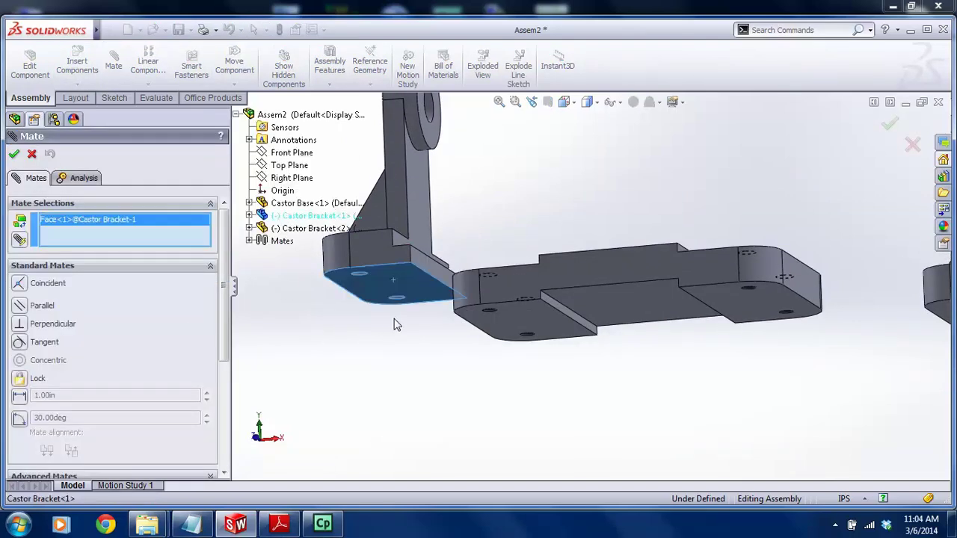
pyautogui.moveTo(504, 262); pyautogui.dragTo(516, 235, button='middle')
pyautogui.click(516, 234)
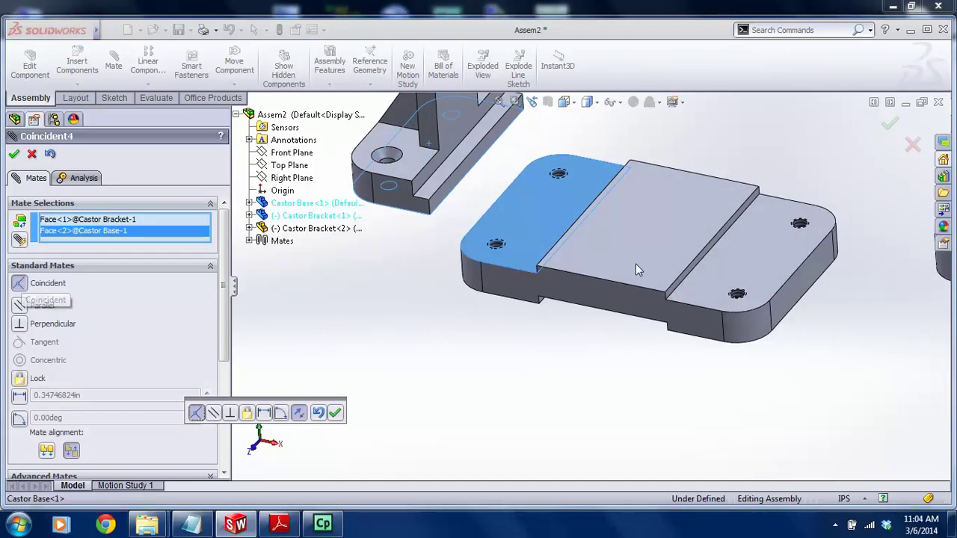
pyautogui.scroll(2, 501, 215)
pyautogui.scroll(-4, 446, 281)
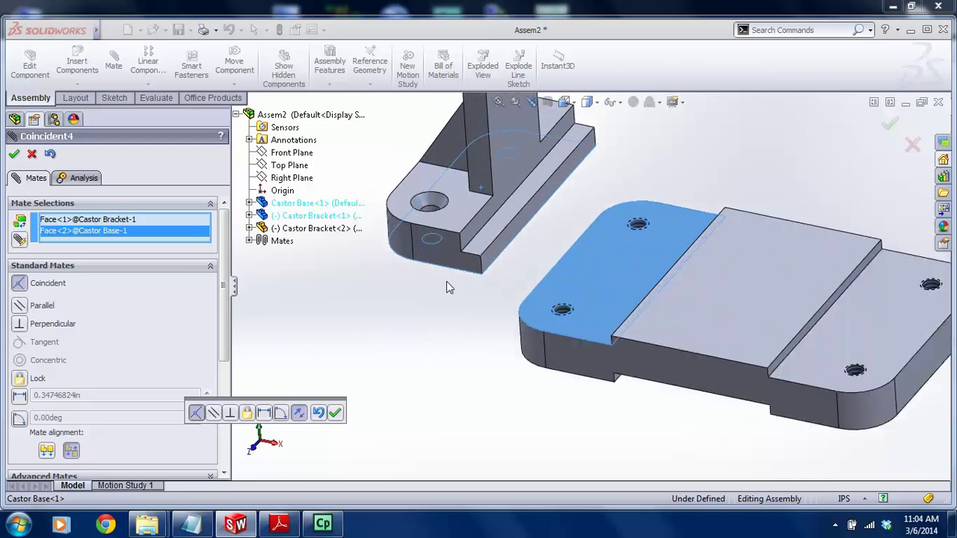
pyautogui.click(335, 412)
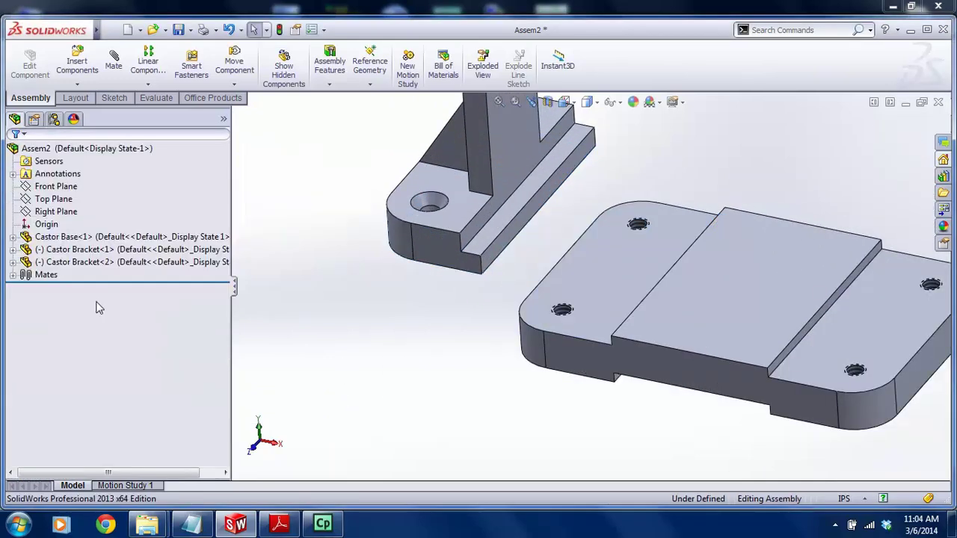
# Expand the assembly's mates and highlight the faces joined by the mate between the Castor Base and the Castor Bracket
pyautogui.click(13, 276)
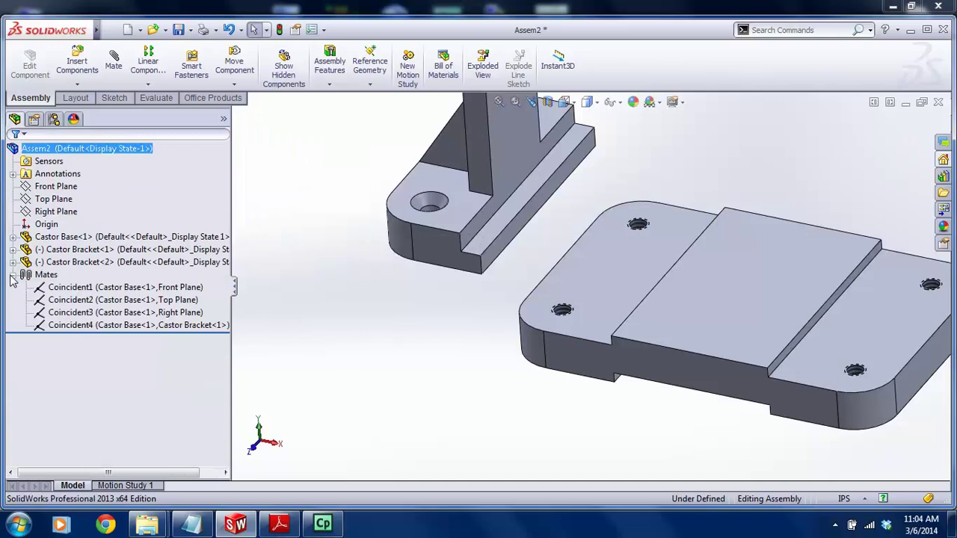
pyautogui.click(91, 326)
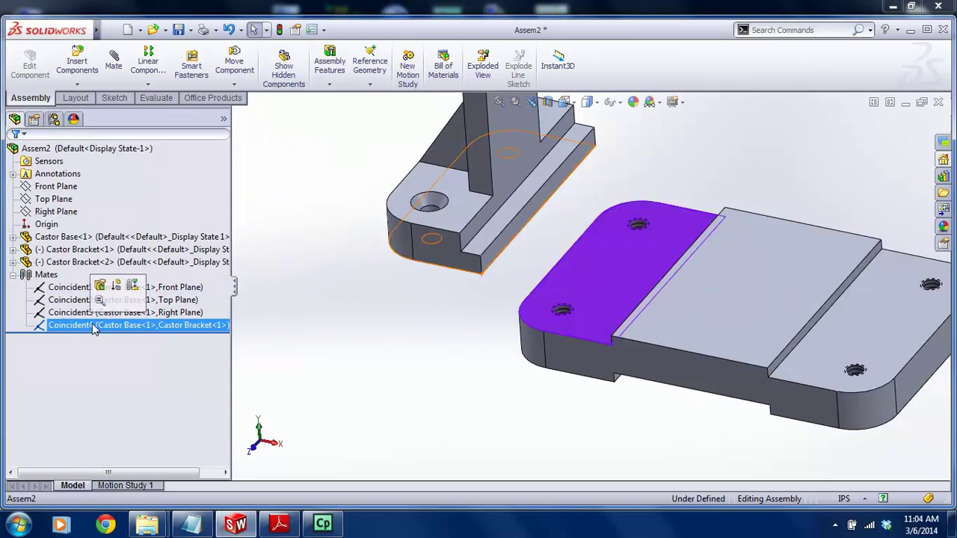
pyautogui.moveTo(449, 269); pyautogui.dragTo(446, 325, button='middle')
pyautogui.click(446, 326)
pyautogui.scroll(3, 445, 326)
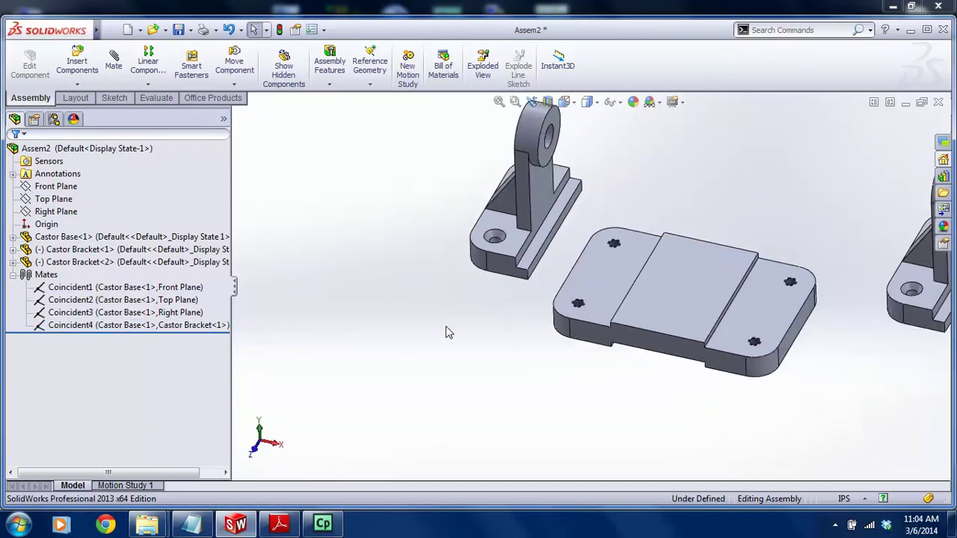
# Move the mated Castor Bracket around the Castor Base to check its remaining freedom of movement from several viewing angles
pyautogui.scroll(-3, 437, 270)
pyautogui.moveTo(434, 259); pyautogui.dragTo(529, 366)
pyautogui.click(430, 352)
pyautogui.moveTo(431, 352); pyautogui.dragTo(419, 272, button='middle')
pyautogui.moveTo(512, 360); pyautogui.dragTo(468, 394)
pyautogui.moveTo(468, 393); pyautogui.dragTo(506, 305, button='middle')
pyautogui.scroll(3, 506, 305)
pyautogui.moveTo(579, 367); pyautogui.dragTo(468, 335)
pyautogui.click(438, 423)
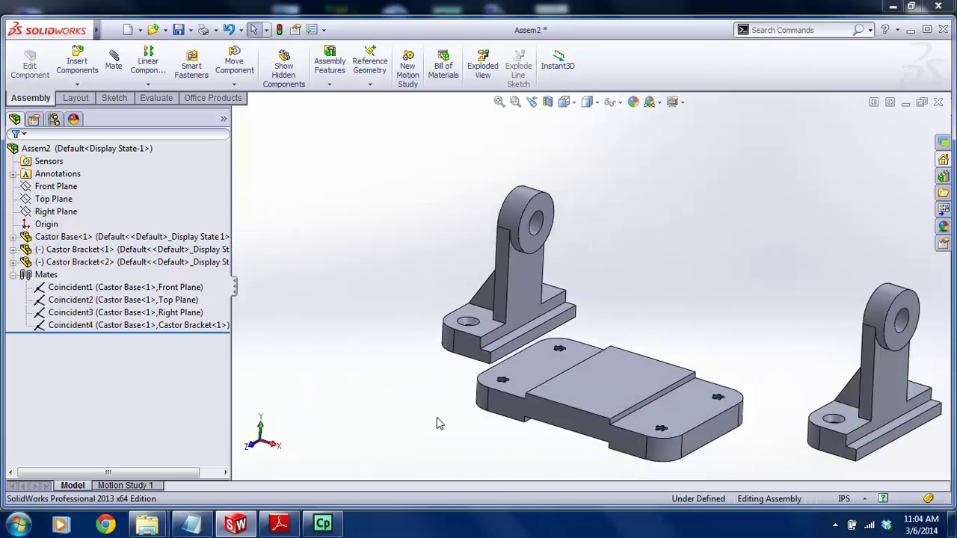
# Add a coincident mate between the first castor bracket's front end face and the castor base's front face
pyautogui.scroll(1, 465, 387)
pyautogui.moveTo(517, 409); pyautogui.dragTo(510, 386, button='middle')
pyautogui.scroll(-1, 508, 378)
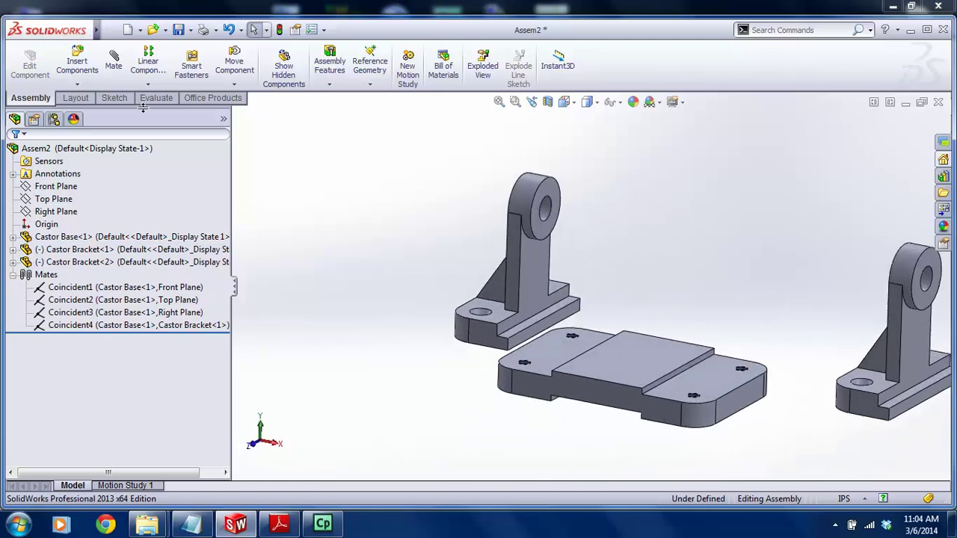
pyautogui.click(113, 66)
pyautogui.scroll(-2, 533, 348)
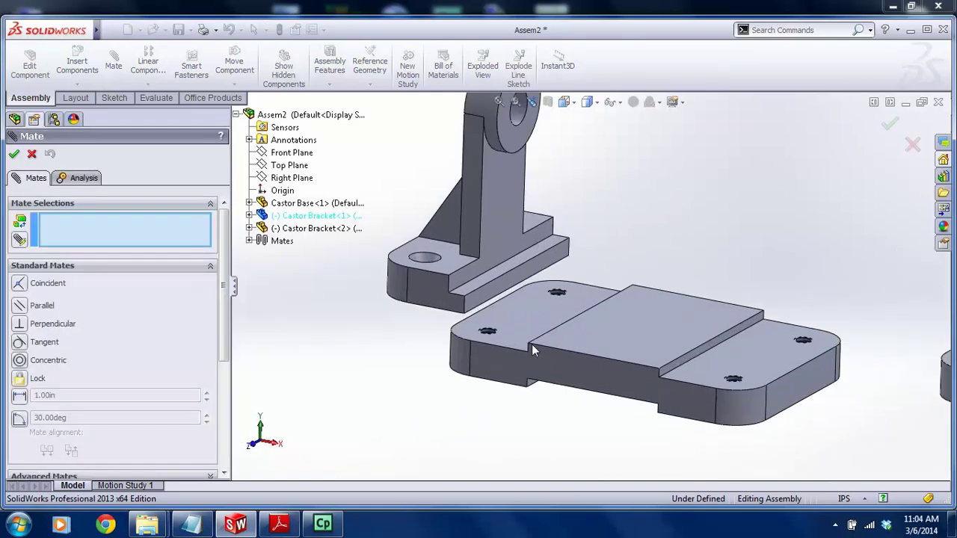
pyautogui.click(423, 297)
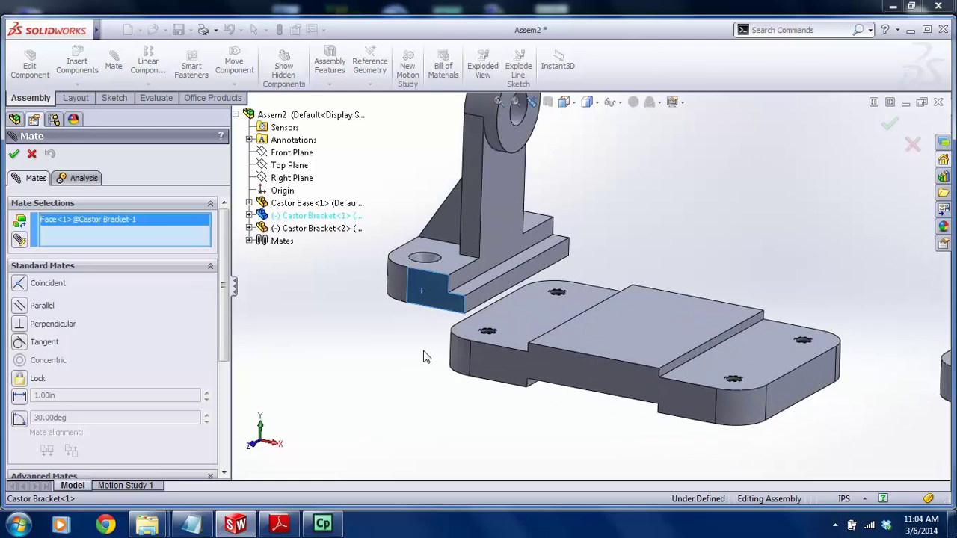
pyautogui.click(501, 373)
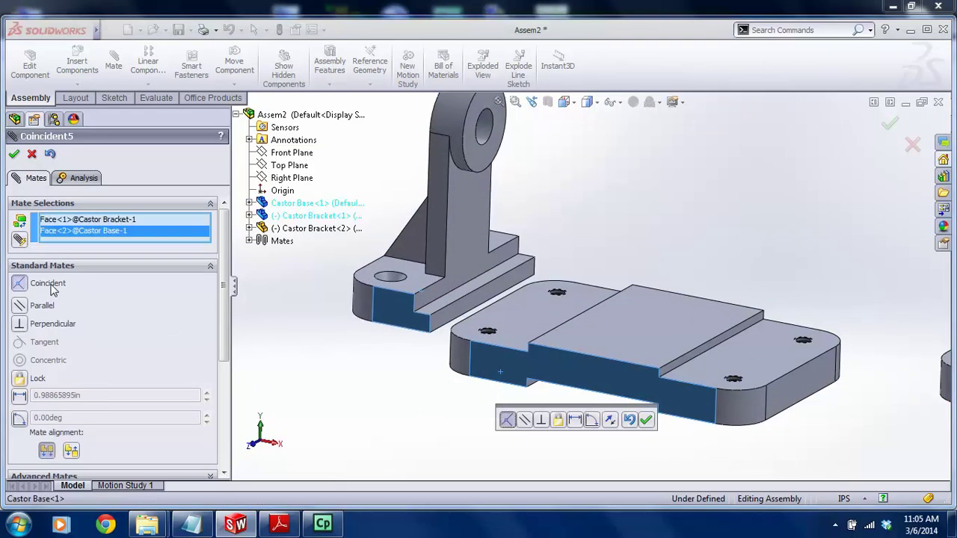
pyautogui.click(646, 420)
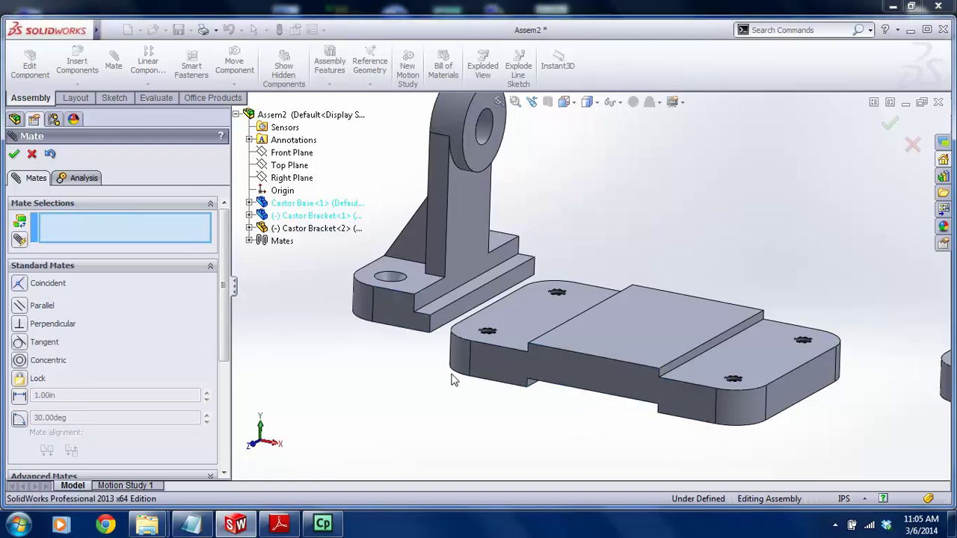
# Move the first bracket to test its remaining freedom and highlight its two coincident mates with the base
pyautogui.moveTo(424, 285); pyautogui.dragTo(404, 350)
pyautogui.moveTo(403, 344); pyautogui.dragTo(290, 367, button='middle')
pyautogui.click(369, 338)
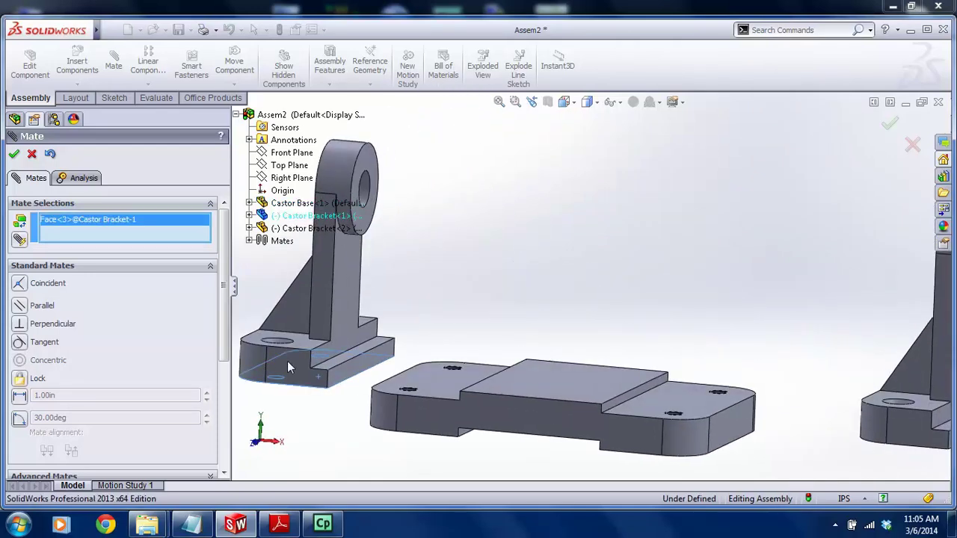
pyautogui.click(32, 154)
pyautogui.click(67, 325)
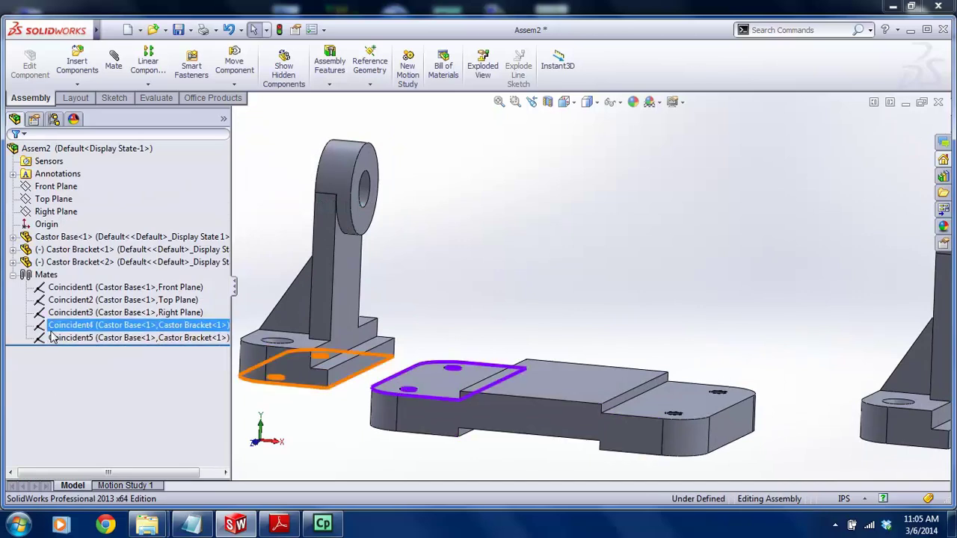
pyautogui.keyDown('ctrl'); pyautogui.click(54, 337); pyautogui.keyUp('ctrl')
pyautogui.click(55, 338)
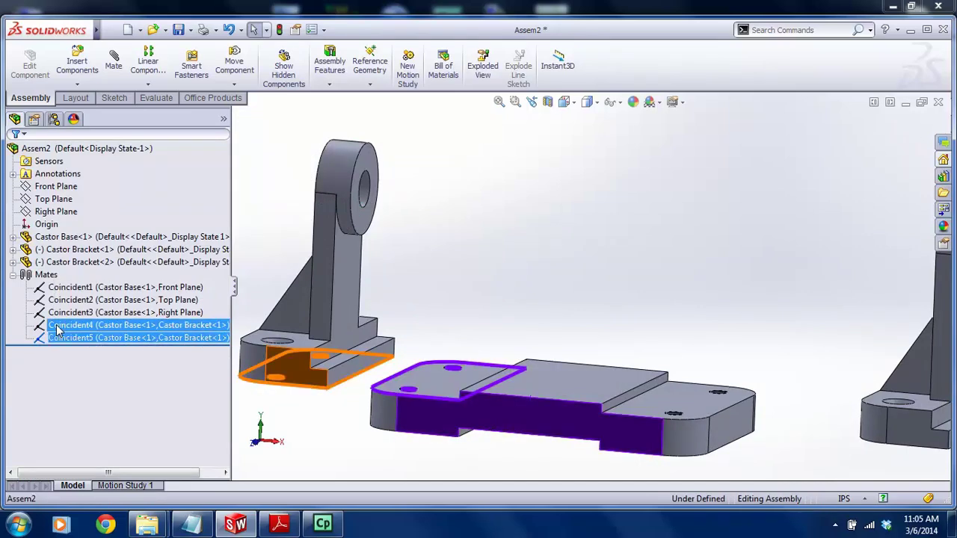
pyautogui.click(486, 276)
# Add a coincident mate between the first bracket's outer side face and the matching outer side face of the base
pyautogui.moveTo(486, 276); pyautogui.dragTo(517, 278, button='middle')
pyautogui.click(113, 62)
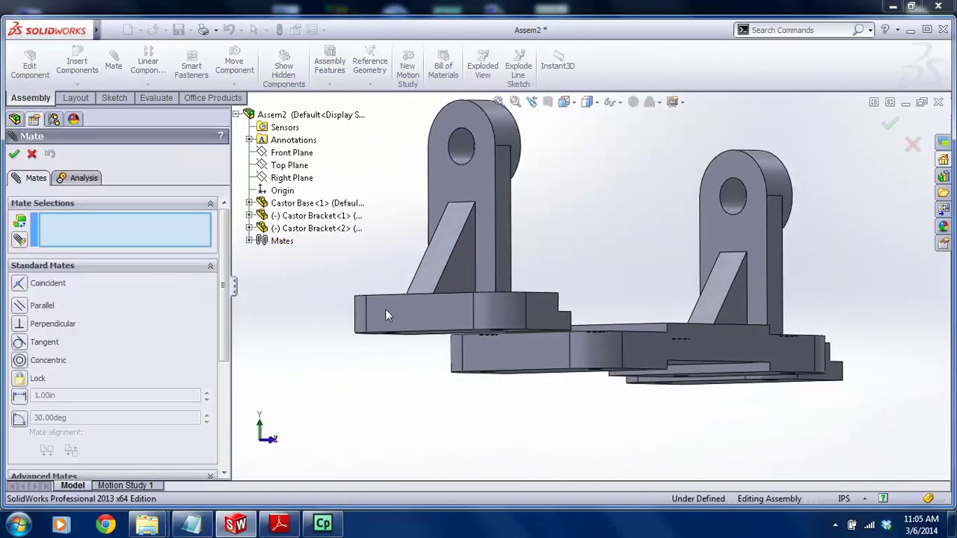
pyautogui.click(404, 329)
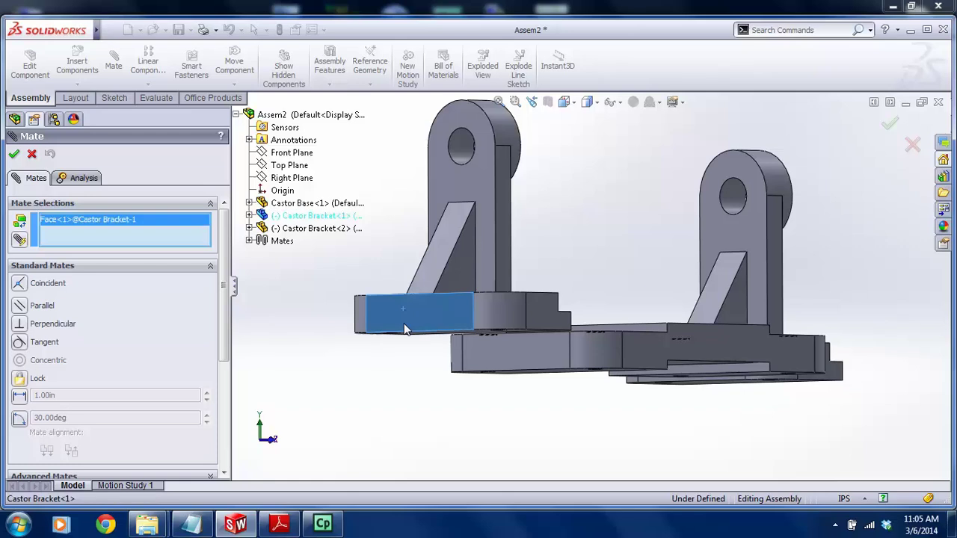
pyautogui.click(490, 368)
pyautogui.click(258, 400)
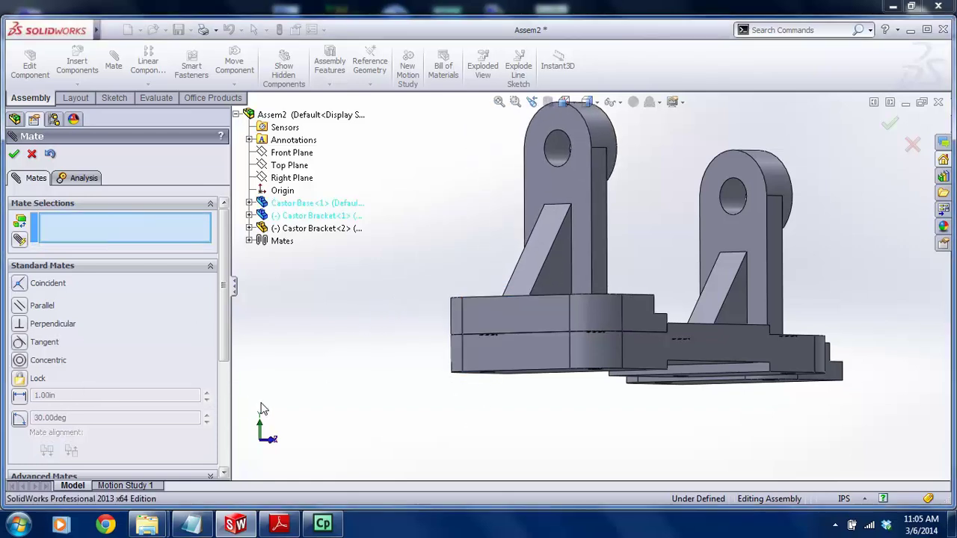
pyautogui.click(31, 153)
# Delete the Coincident5 and Coincident6 mates between the first bracket and the base
pyautogui.moveTo(496, 247); pyautogui.dragTo(418, 316, button='middle')
pyautogui.scroll(3, 373, 307)
pyautogui.moveTo(392, 240); pyautogui.dragTo(396, 342, button='middle')
pyautogui.scroll(3, 466, 313)
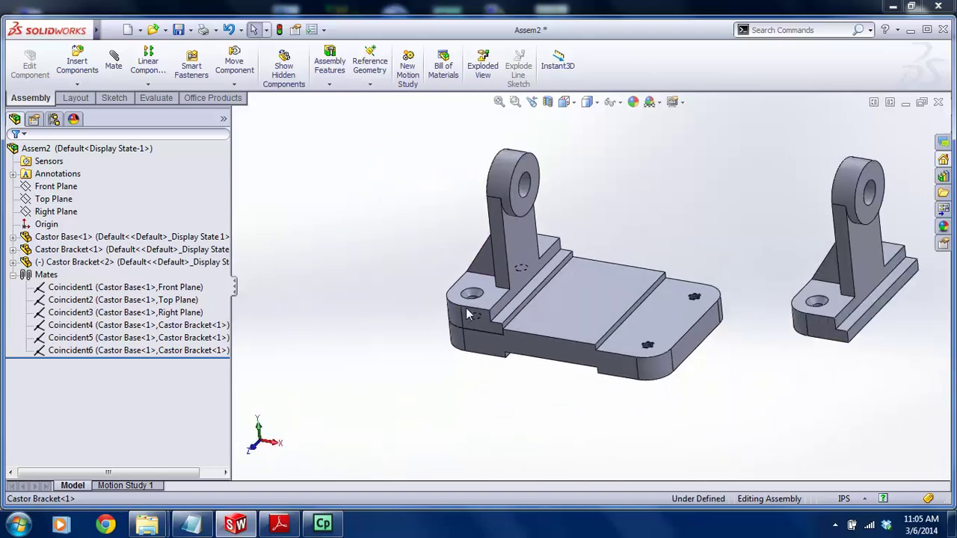
pyautogui.click(193, 339)
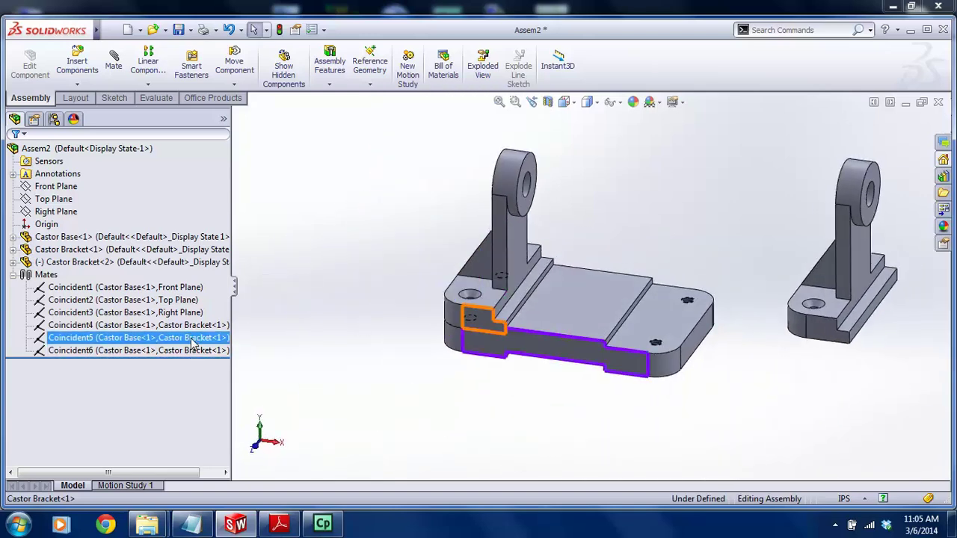
pyautogui.click(12, 275)
pyautogui.click(13, 275)
pyautogui.keyDown('ctrl'); pyautogui.click(85, 350); pyautogui.keyUp('ctrl')
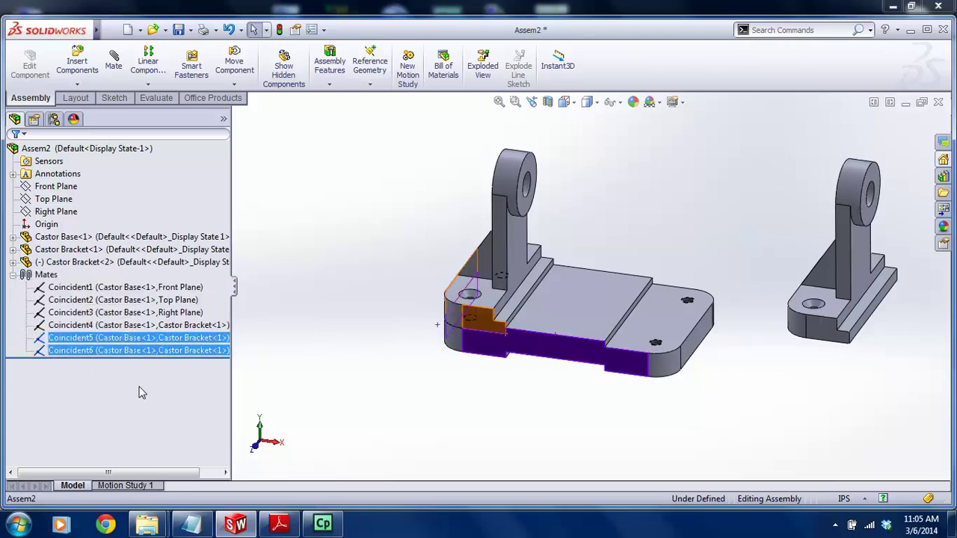
pyautogui.press('Delete')
pyautogui.click(565, 182)
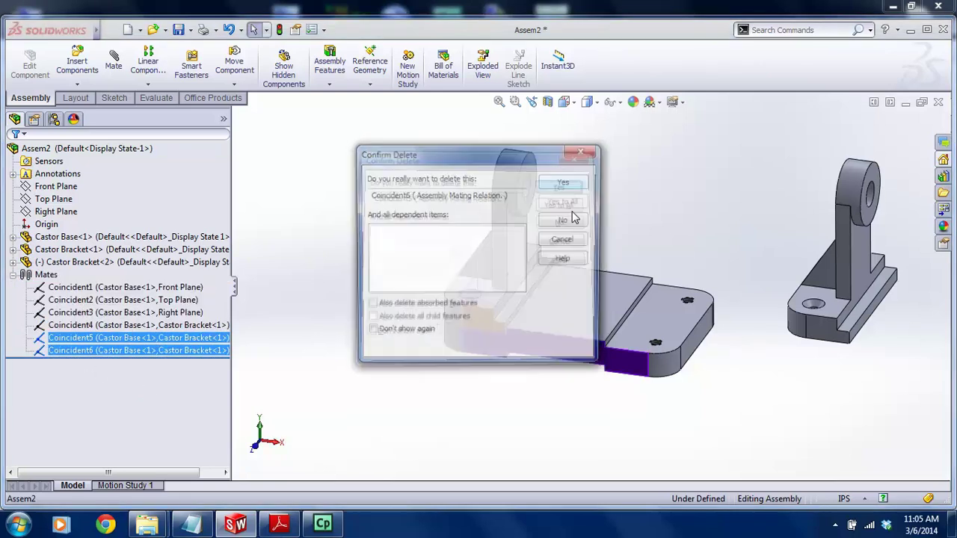
pyautogui.click(565, 182)
# Move the first bracket away from the base so that the holes in both parts are exposed
pyautogui.moveTo(521, 273); pyautogui.dragTo(439, 262)
pyautogui.moveTo(476, 361)
pyautogui.mouseDown(button='middle')
pyautogui.moveTo(488, 274)
pyautogui.moveTo(478, 363)
pyautogui.mouseUp(button='middle')
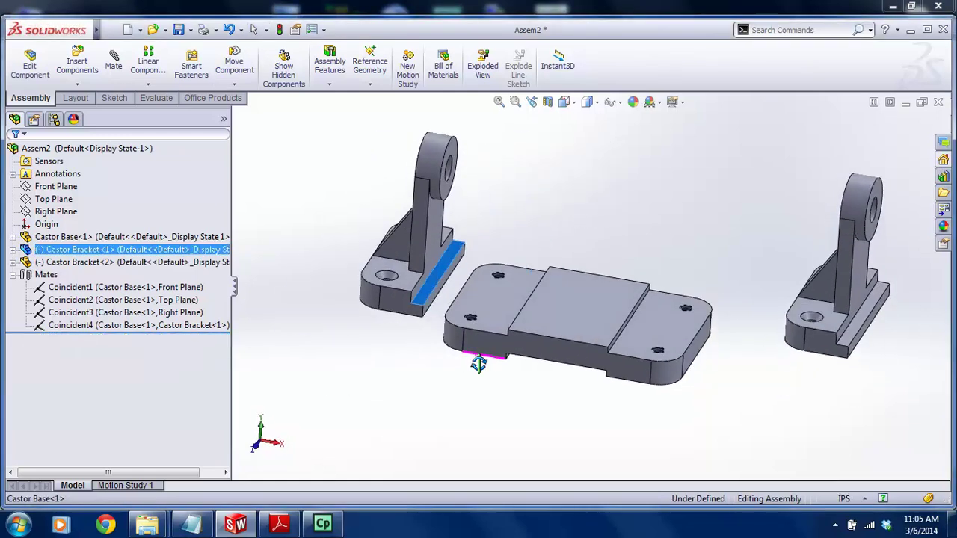
pyautogui.scroll(-6, 473, 297)
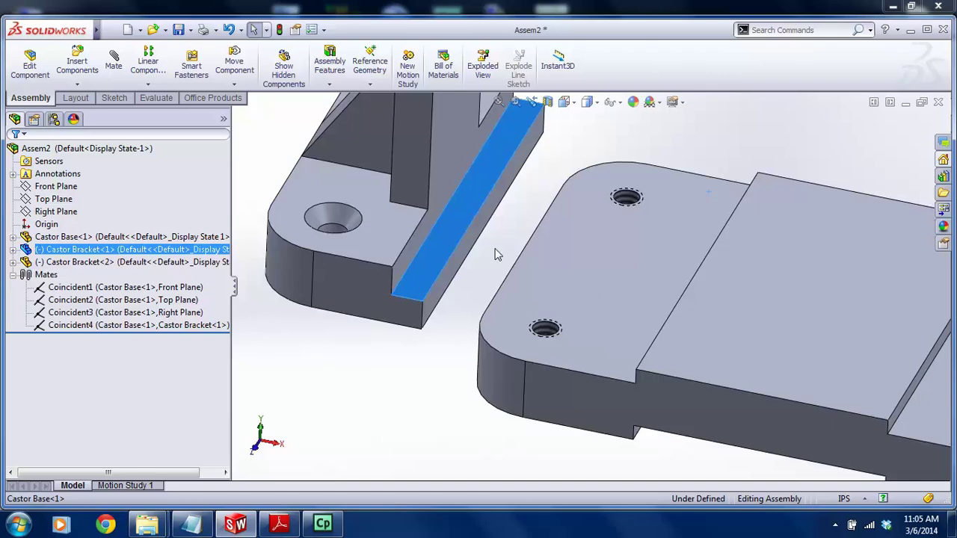
pyautogui.scroll(3, 497, 254)
pyautogui.click(465, 382)
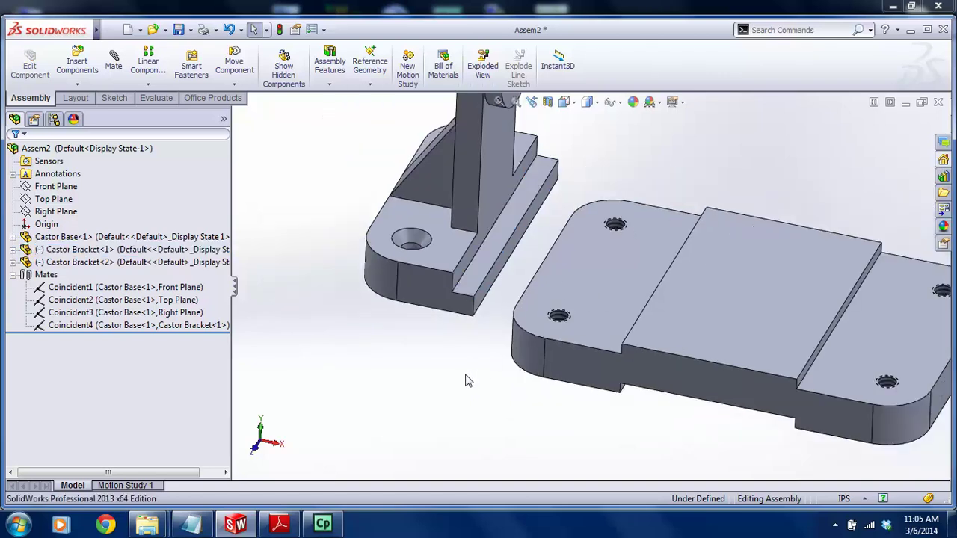
# Add a concentric mate between the first bracket's front countersunk hole and the base's front threaded hole beside it
pyautogui.click(112, 64)
pyautogui.scroll(-4, 400, 250)
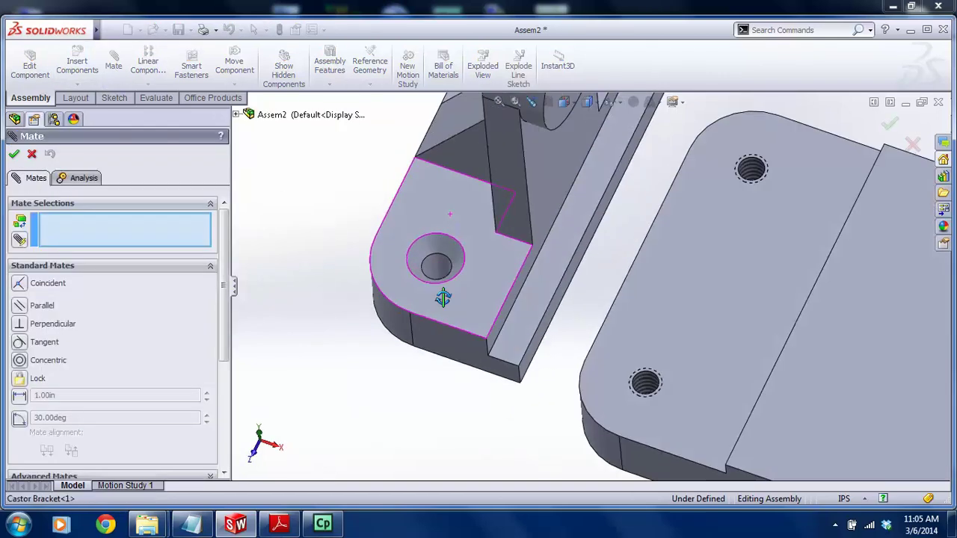
pyautogui.scroll(-5, 443, 297)
pyautogui.click(492, 252)
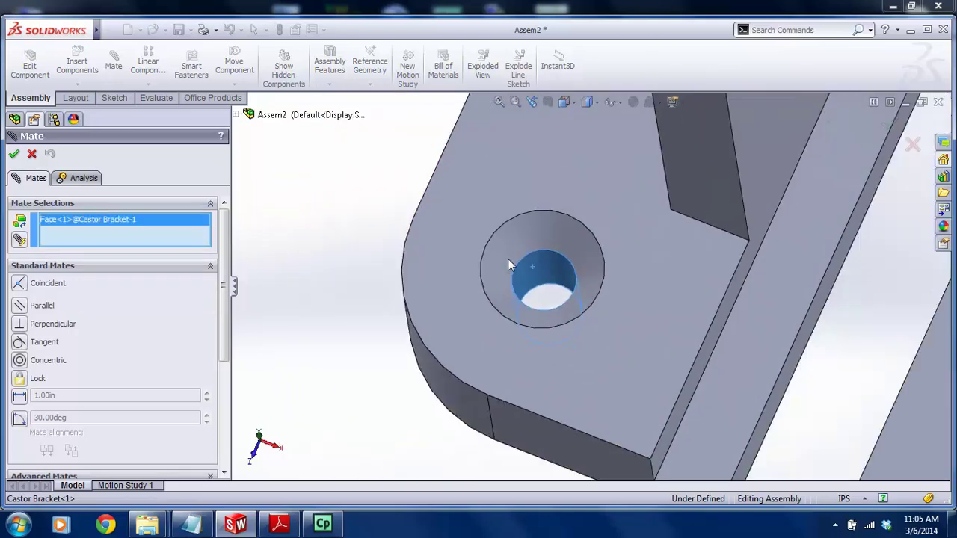
pyautogui.scroll(4, 508, 259)
pyautogui.scroll(-3, 749, 366)
pyautogui.click(738, 384)
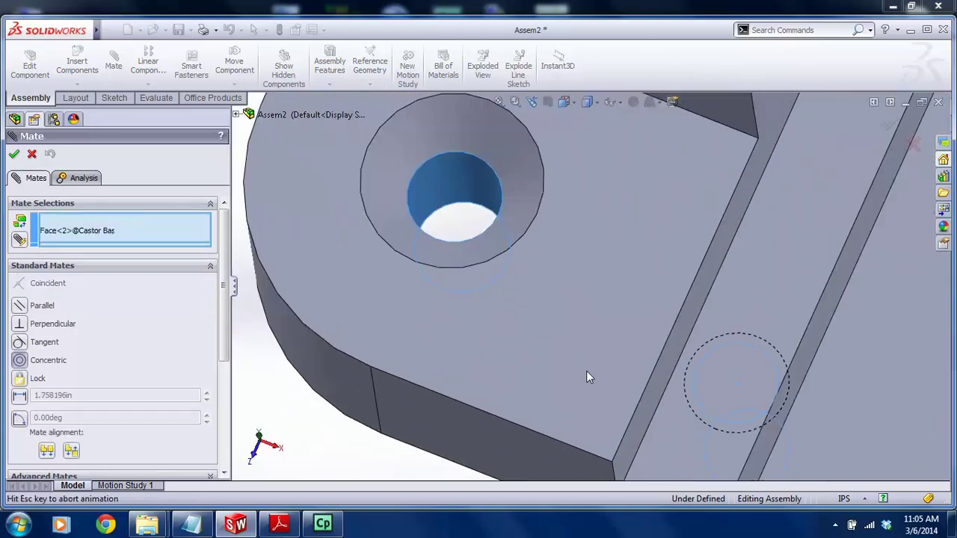
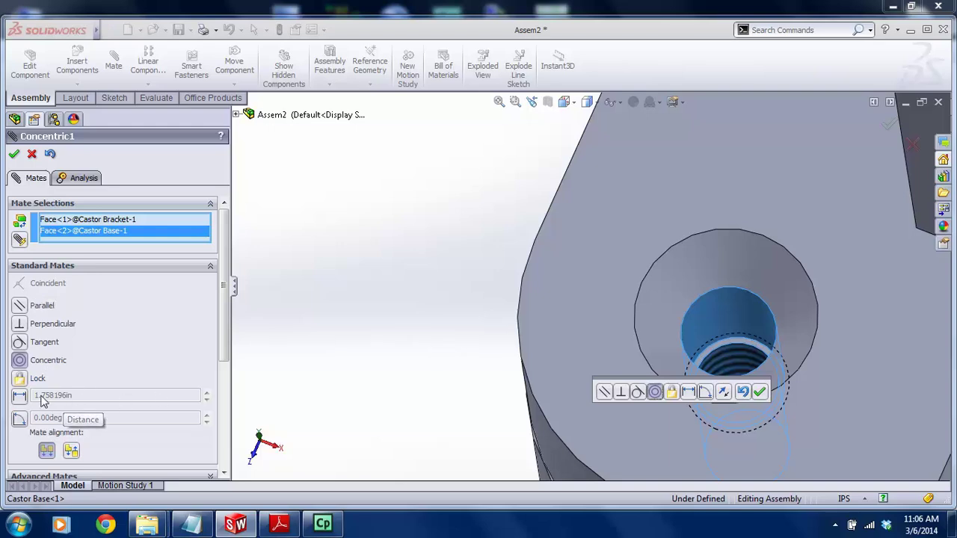
pyautogui.scroll(4, 416, 337)
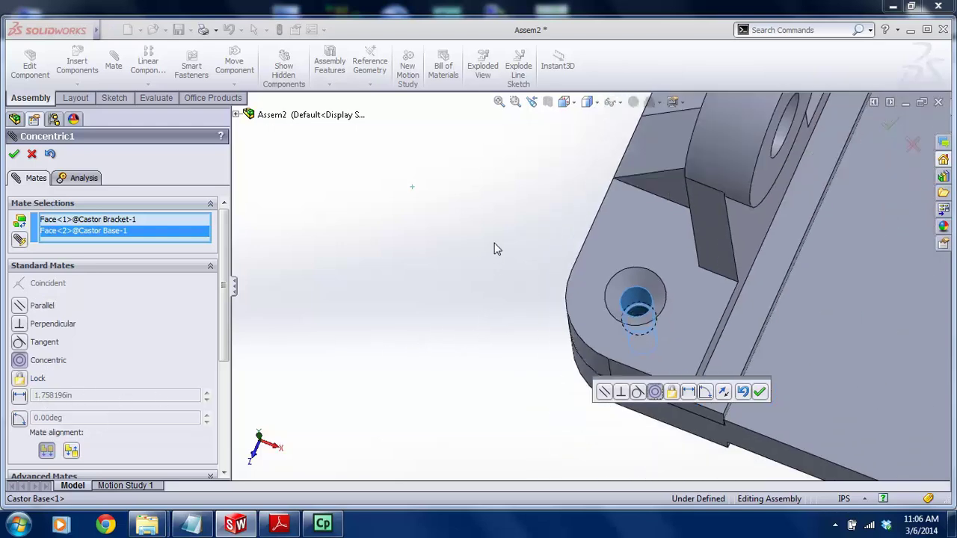
pyautogui.click(759, 393)
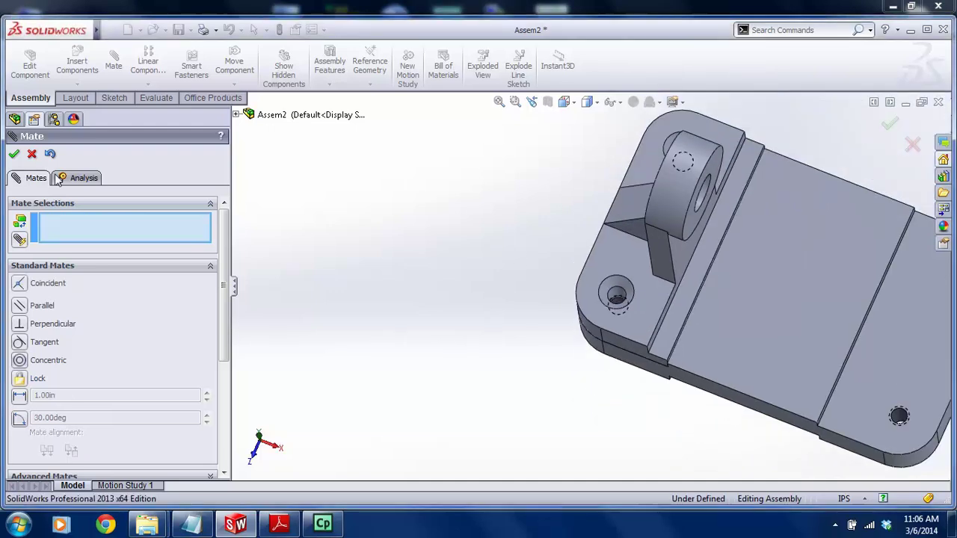
pyautogui.click(14, 154)
# Highlight the bracket's face mate and swing the bracket around its mated front hole to examine its remaining freedom
pyautogui.click(73, 338)
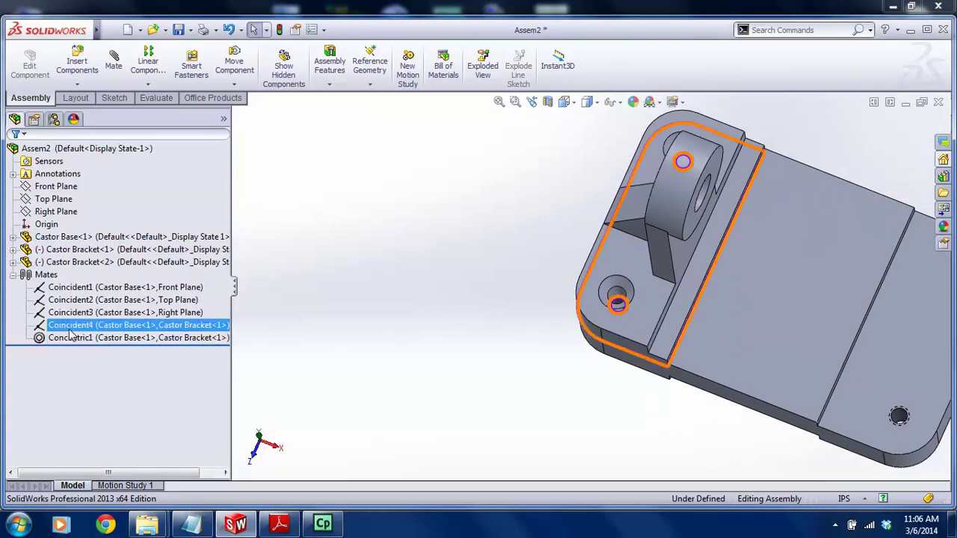
pyautogui.click(481, 339)
pyautogui.moveTo(584, 317); pyautogui.dragTo(603, 266, button='middle')
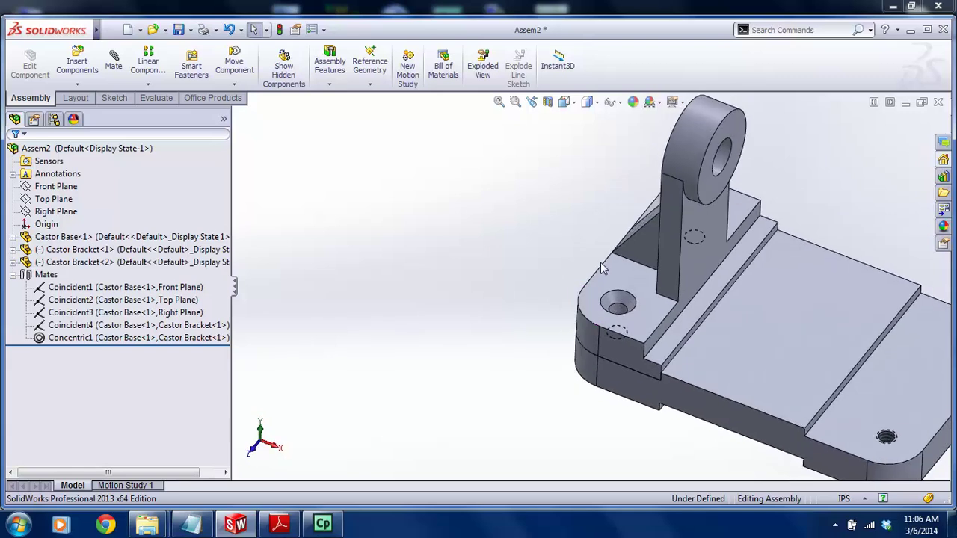
pyautogui.scroll(2, 602, 267)
pyautogui.scroll(-2, 694, 259)
pyautogui.moveTo(702, 262); pyautogui.dragTo(642, 369)
pyautogui.scroll(-4, 561, 437)
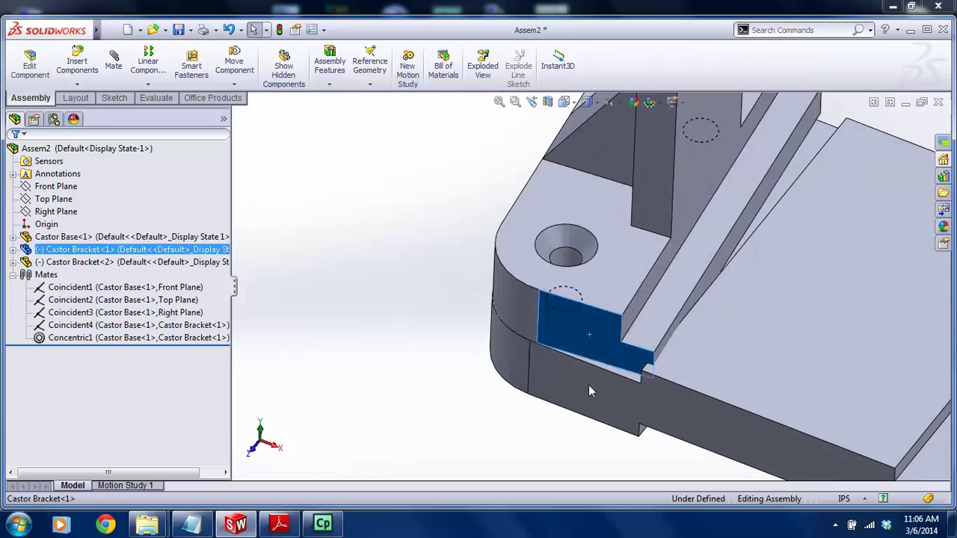
pyautogui.click(585, 385)
pyautogui.scroll(2, 583, 381)
pyautogui.click(502, 278)
# Swing the first bracket around its mated hole until its rear hole roughly overlaps the base's threaded hole
pyautogui.moveTo(548, 265); pyautogui.dragTo(793, 314, button='middle')
pyautogui.scroll(-3, 466, 441)
pyautogui.moveTo(478, 419); pyautogui.dragTo(434, 417)
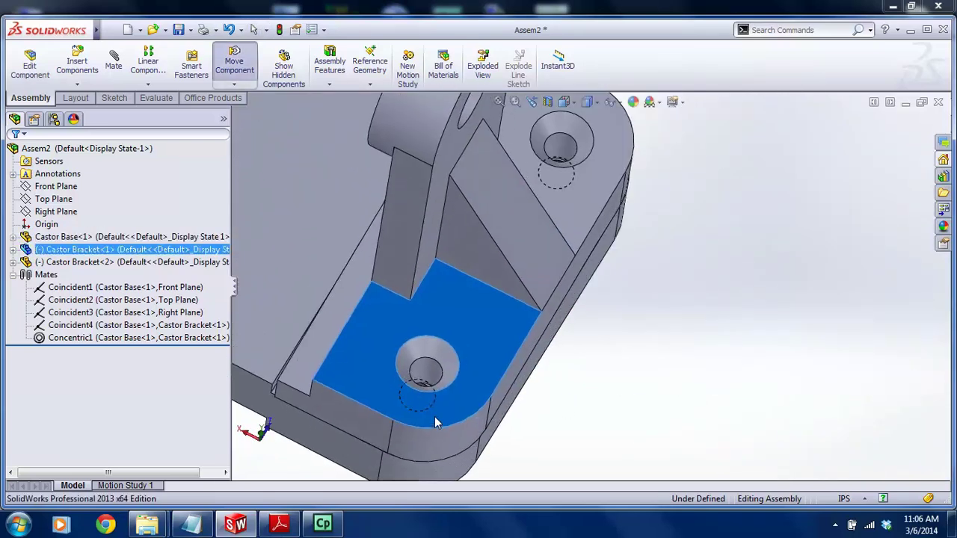
pyautogui.moveTo(434, 417); pyautogui.dragTo(438, 452, button='middle')
pyautogui.moveTo(437, 452); pyautogui.dragTo(543, 427)
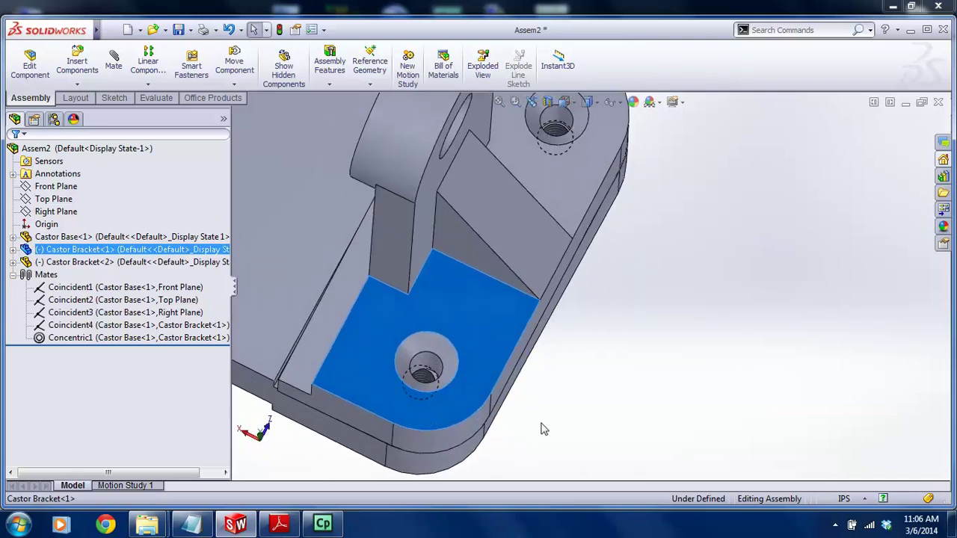
# Add a concentric mate between the first bracket's rear hole and the base's threaded hole beneath it
pyautogui.click(113, 61)
pyautogui.scroll(-5, 439, 379)
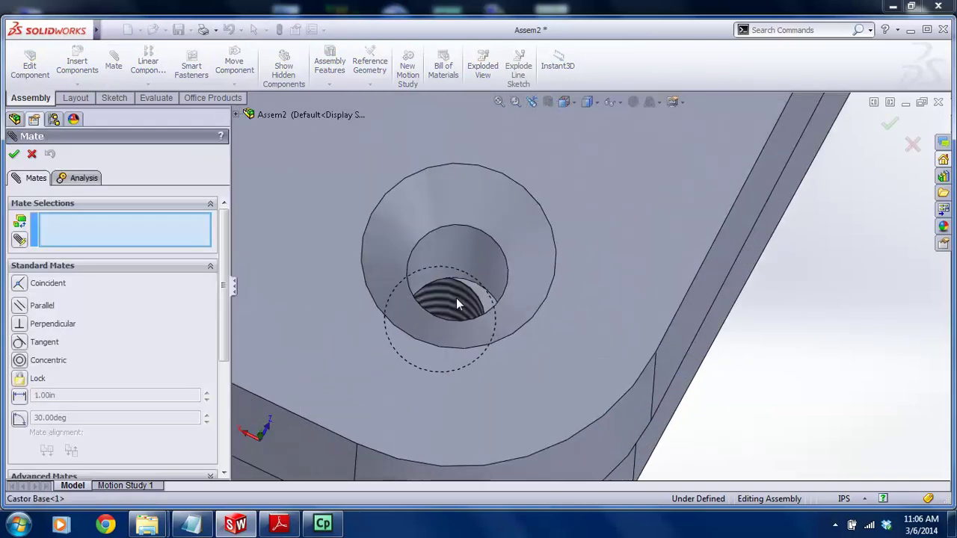
pyautogui.click(456, 298)
pyautogui.click(462, 248)
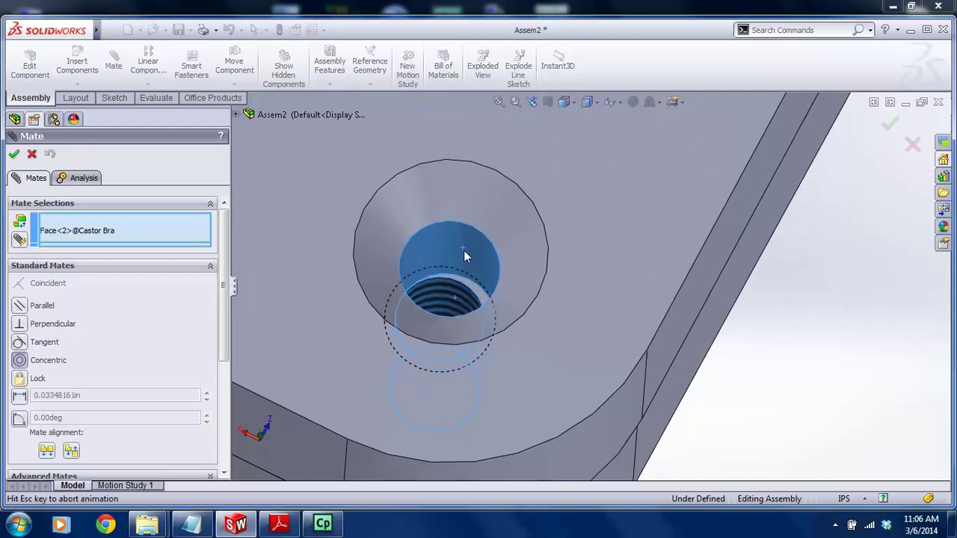
pyautogui.click(405, 323)
pyautogui.scroll(-8, 427, 252)
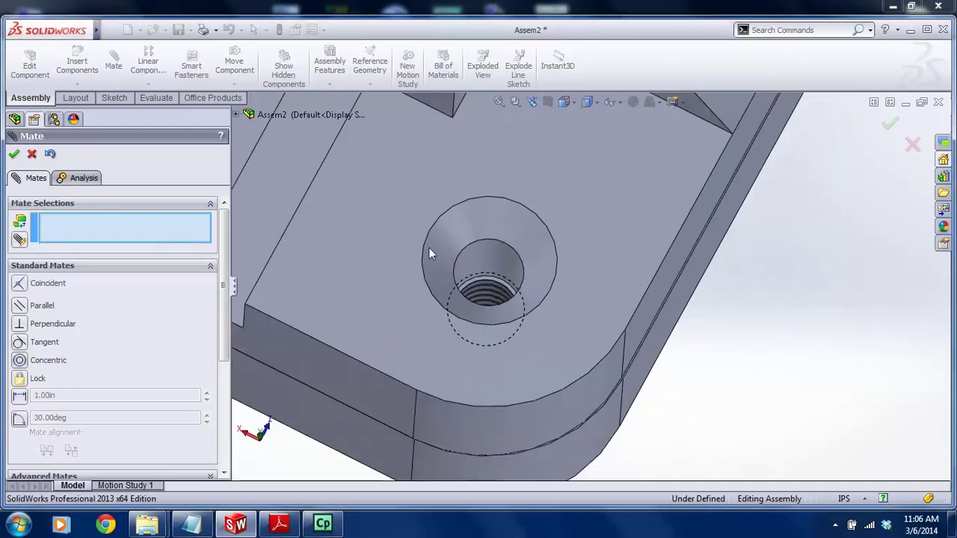
pyautogui.scroll(-3, 554, 274)
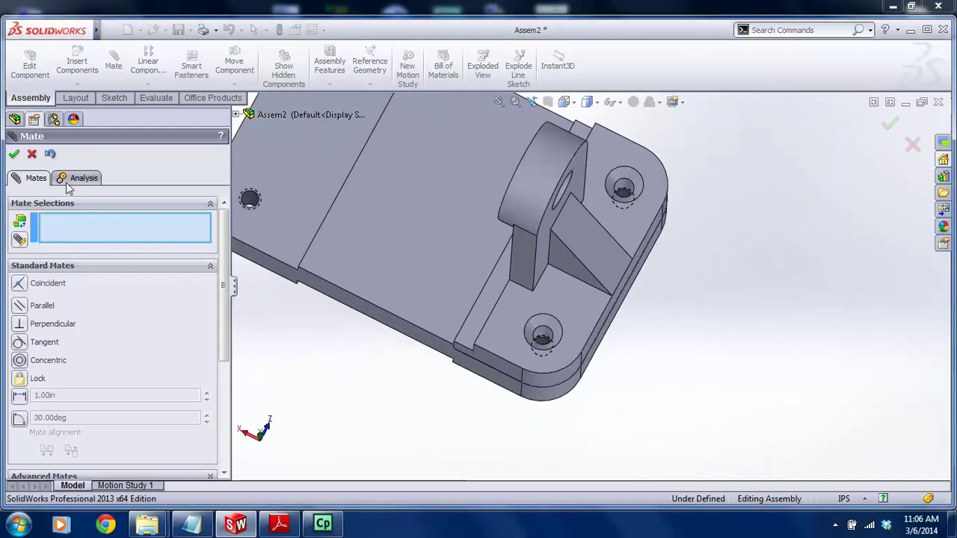
pyautogui.press('Escape')
# Try to move the first bracket to test whether it is fully constrained on the base
pyautogui.moveTo(596, 306); pyautogui.dragTo(589, 210)
pyautogui.moveTo(545, 212); pyautogui.dragTo(355, 279, button='middle')
pyautogui.scroll(4, 590, 283)
pyautogui.moveTo(590, 283); pyautogui.dragTo(635, 340, button='middle')
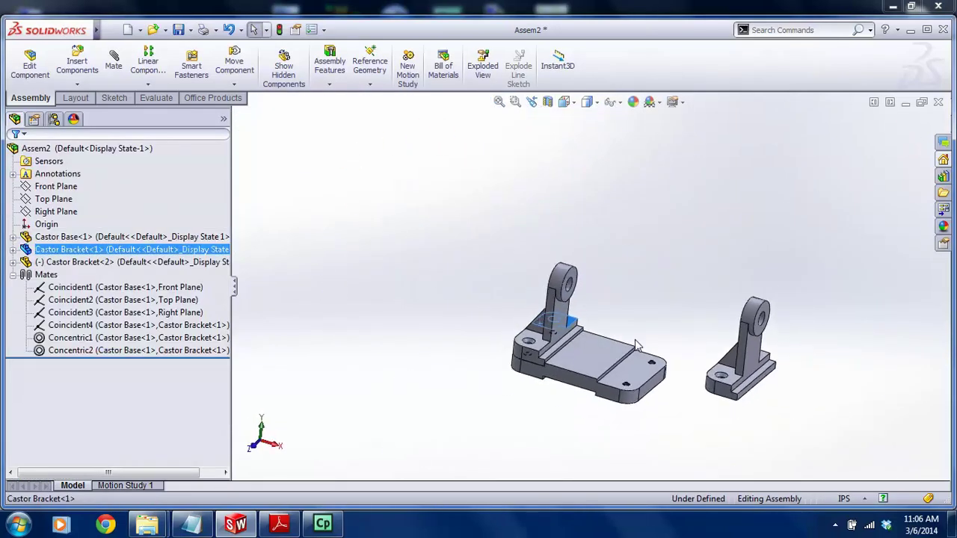
# Start a new mate and clear the first bracket's and base's faces from its selections
pyautogui.scroll(-2, 658, 358)
pyautogui.click(113, 61)
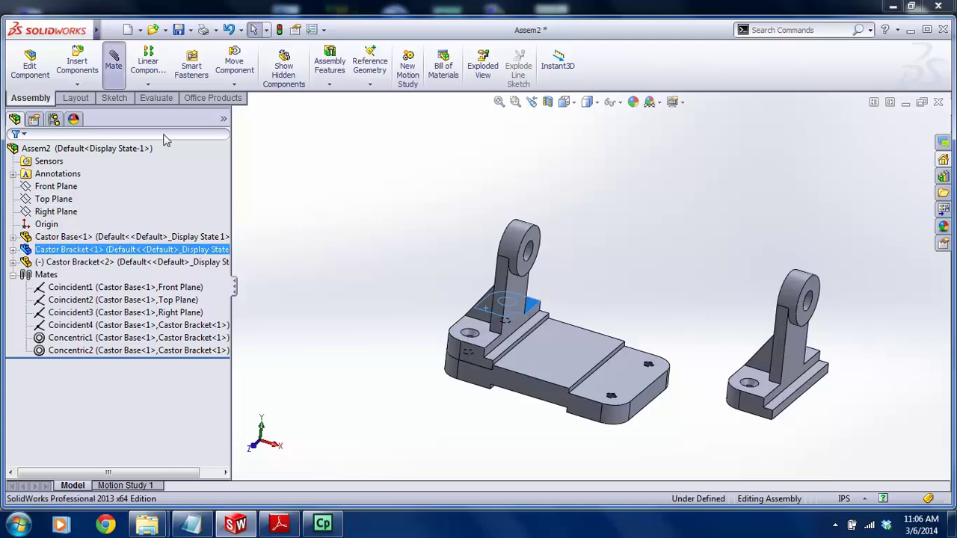
pyautogui.click(630, 375)
pyautogui.moveTo(754, 479); pyautogui.dragTo(782, 404, button='middle')
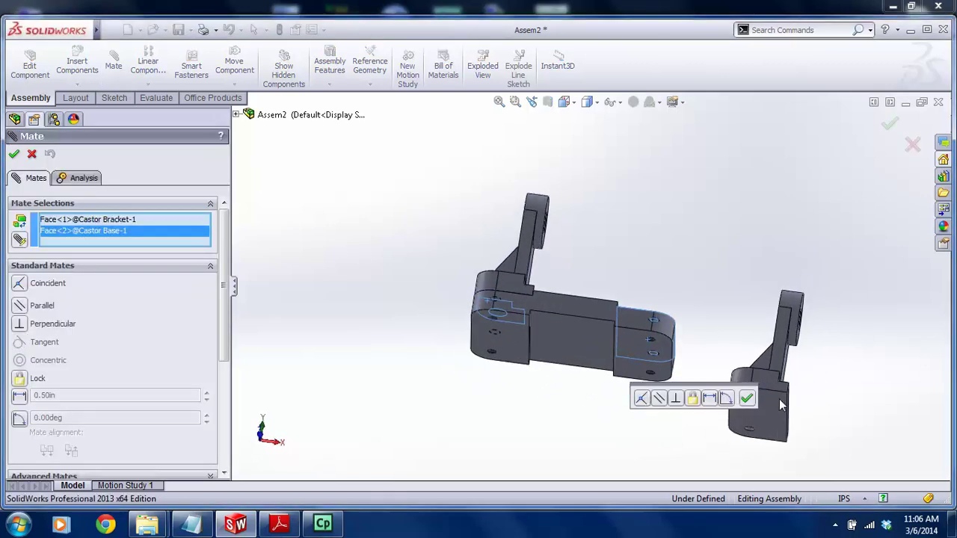
pyautogui.scroll(-4, 782, 404)
pyautogui.click(75, 220)
pyautogui.press('Delete')
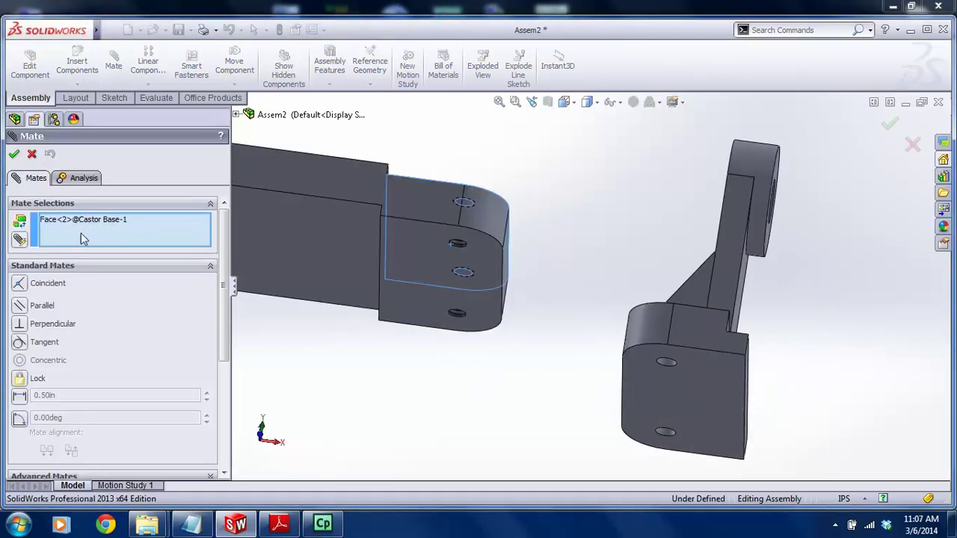
pyautogui.click(88, 223)
pyautogui.press('Delete')
# Add a coincident mate between the base's recessed face at its free end and the second bracket's underside
pyautogui.moveTo(511, 285); pyautogui.dragTo(478, 351, button='middle')
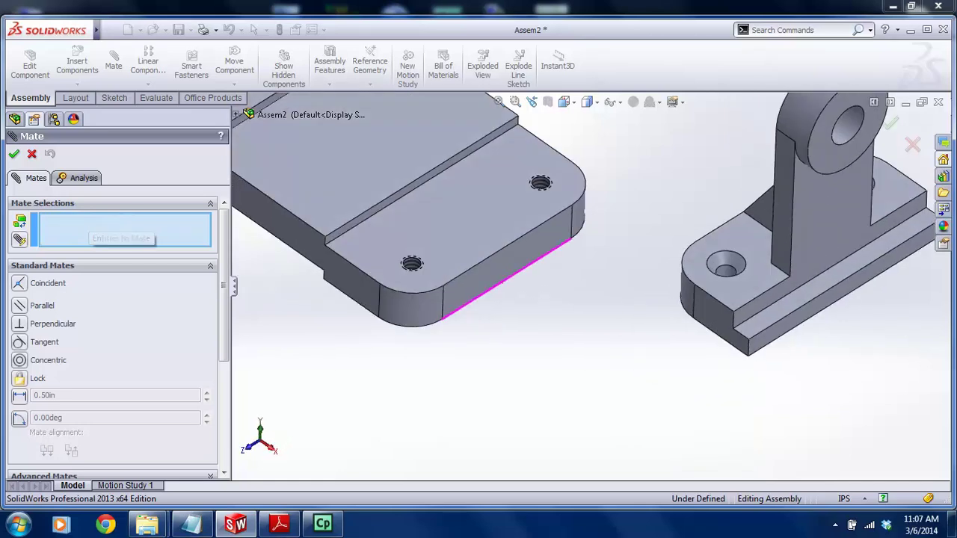
pyautogui.click(458, 236)
pyautogui.moveTo(457, 237); pyautogui.dragTo(714, 381, button='middle')
pyautogui.click(715, 381)
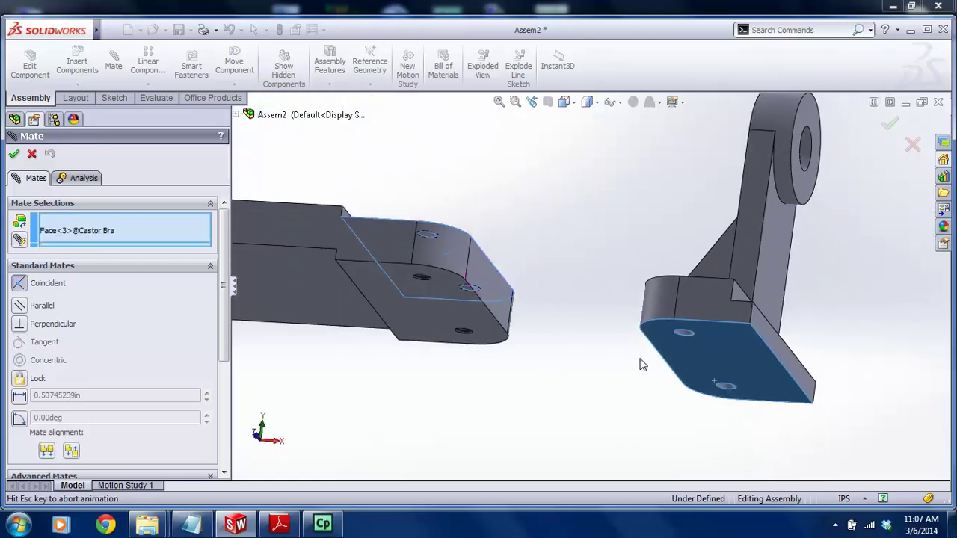
pyautogui.click(773, 380)
# Add a concentric mate between the base's rear threaded hole at the free end and the second bracket's nearer countersunk hole
pyautogui.moveTo(587, 246); pyautogui.dragTo(544, 278, button='middle')
pyautogui.scroll(-5, 507, 296)
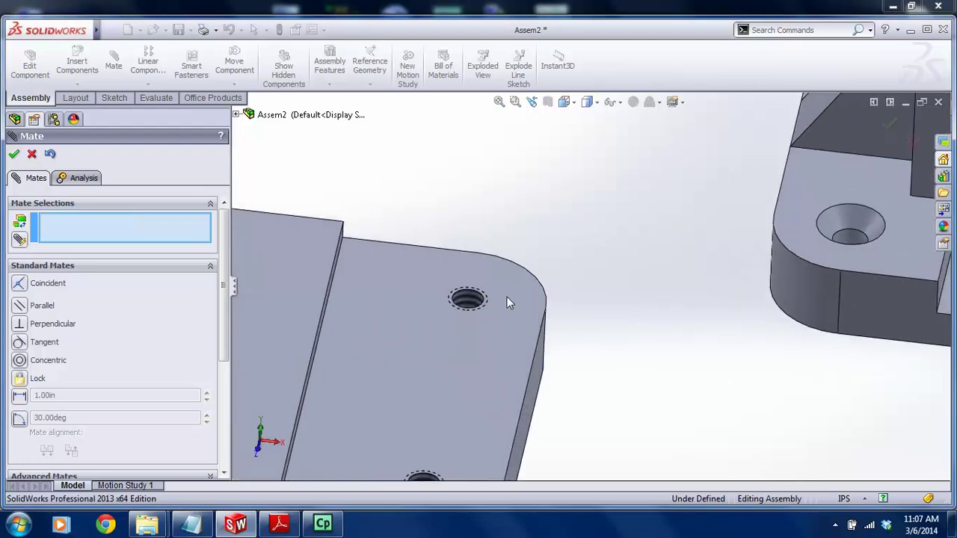
pyautogui.click(463, 300)
pyautogui.scroll(3, 534, 316)
pyautogui.scroll(-3, 757, 257)
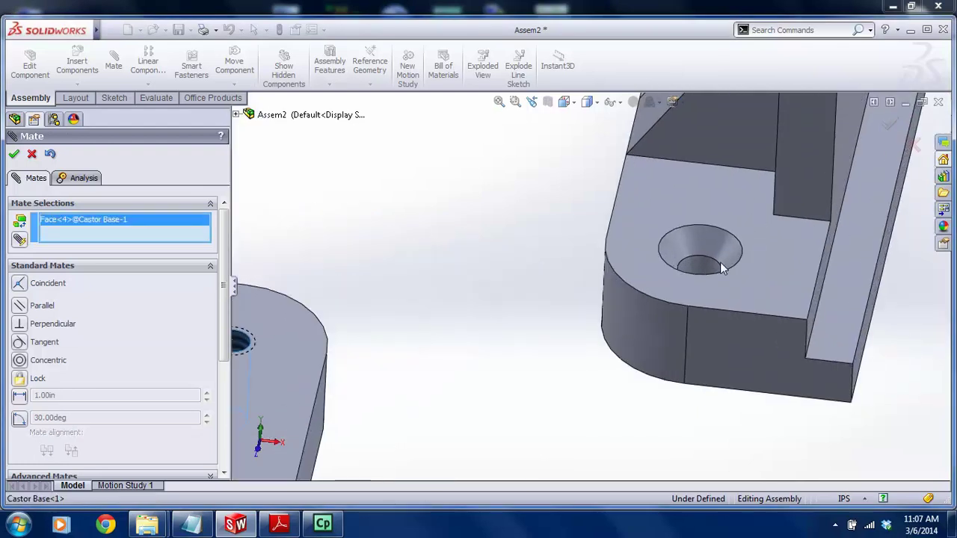
pyautogui.click(705, 262)
pyautogui.scroll(3, 588, 294)
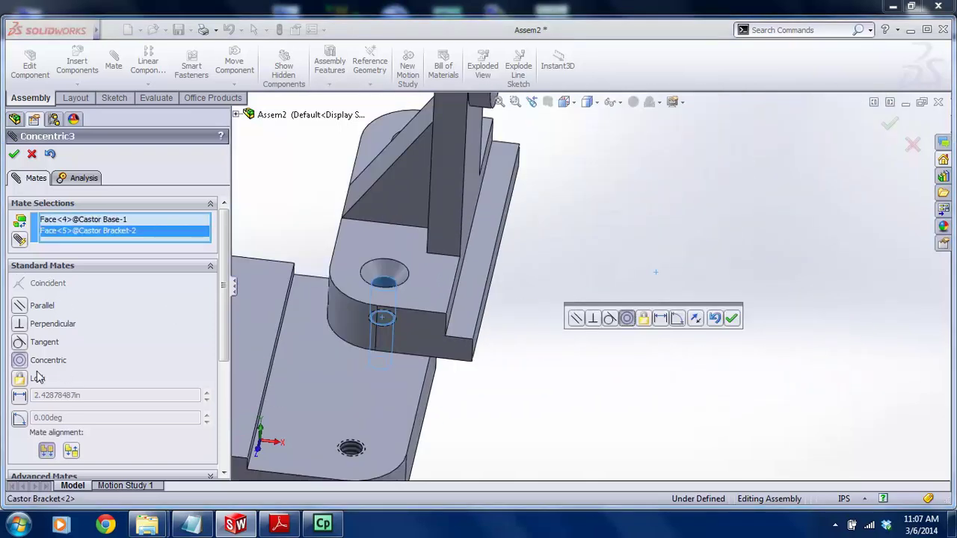
pyautogui.click(731, 320)
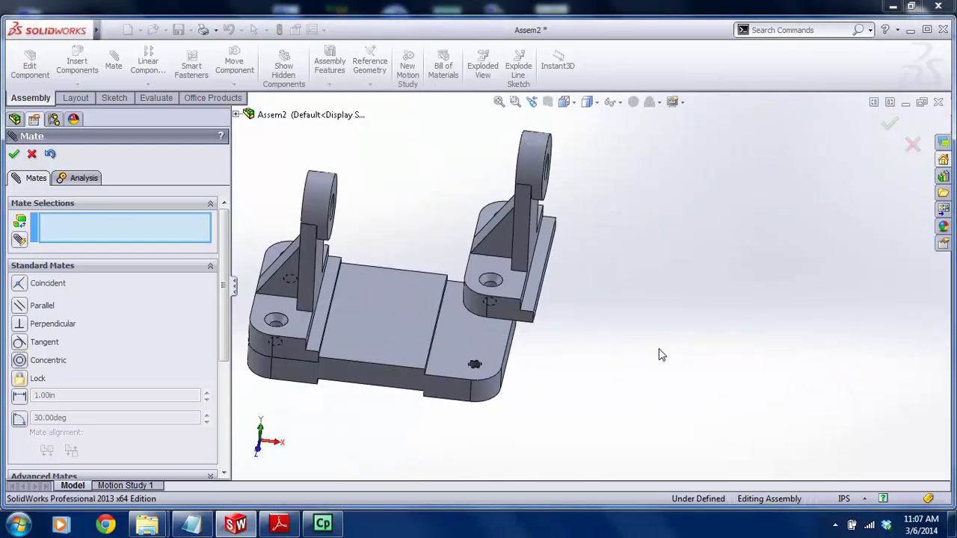
# Try to mate the base's front threaded hole concentrically with the second bracket's outer hole, and discard the bracket hole selection
pyautogui.scroll(-5, 440, 353)
pyautogui.click(453, 290)
pyautogui.scroll(6, 523, 291)
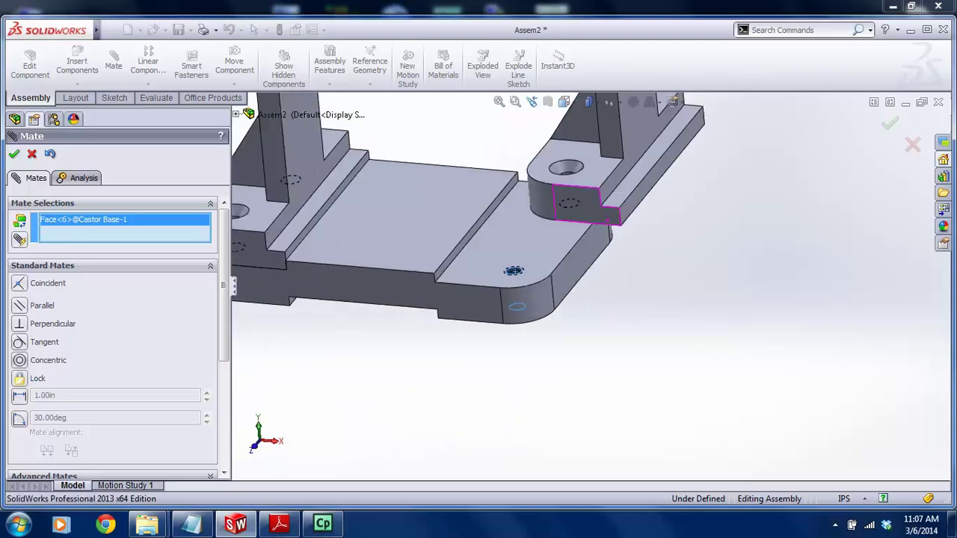
pyautogui.scroll(-5, 588, 243)
pyautogui.scroll(-5, 588, 244)
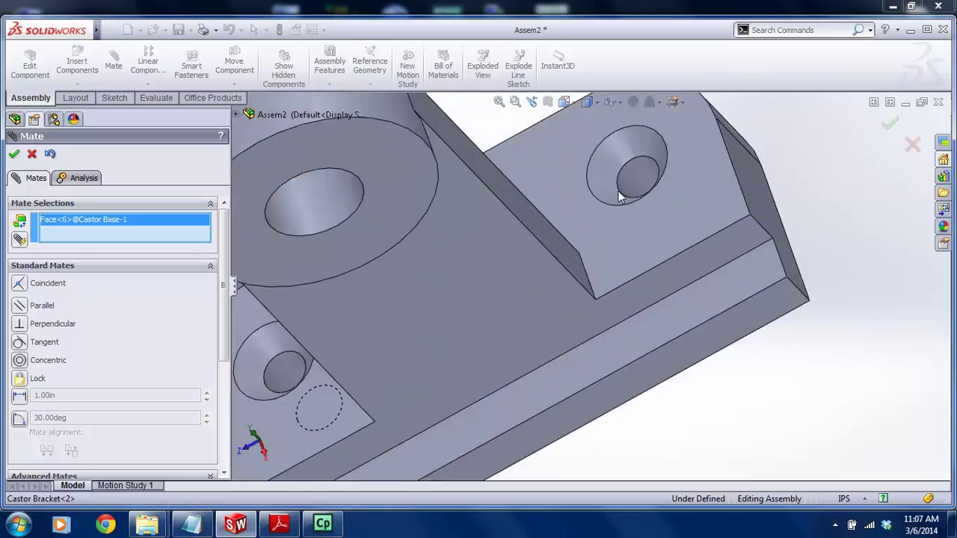
pyautogui.click(634, 174)
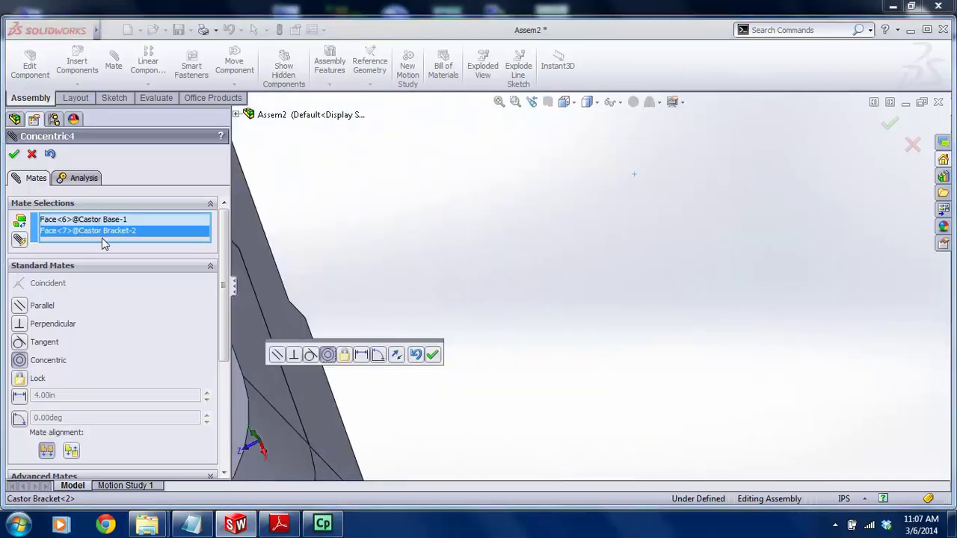
pyautogui.press('Delete')
# Try the concentric mate again using the second bracket's countersunk hole over the base's front threaded hole, and abandon the mate
pyautogui.scroll(4, 332, 285)
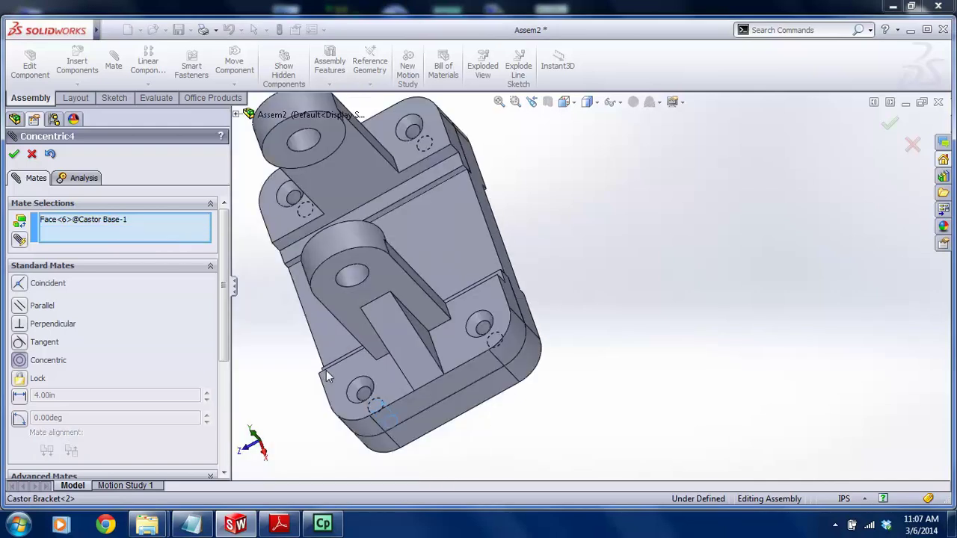
pyautogui.scroll(-5, 326, 371)
pyautogui.click(450, 350)
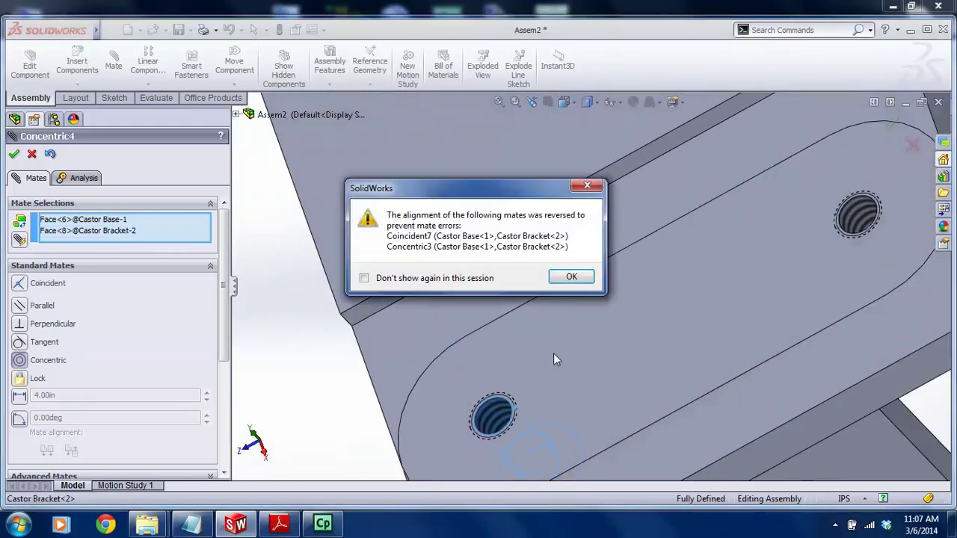
pyautogui.click(583, 281)
pyautogui.scroll(5, 589, 299)
pyautogui.moveTo(590, 342); pyautogui.dragTo(620, 284, button='middle')
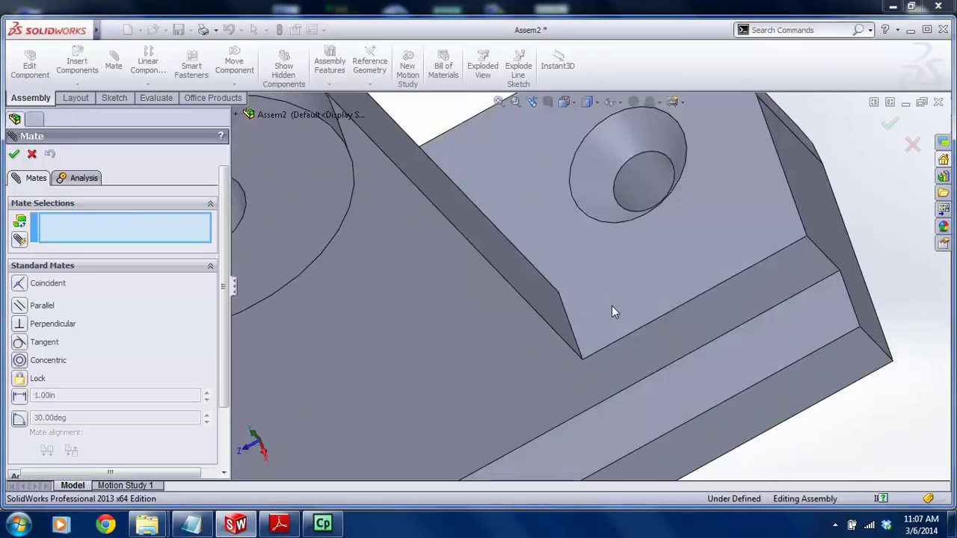
pyautogui.press('Escape')
pyautogui.scroll(5, 610, 318)
# Set up a concentric mate between the second bracket's free countersunk hole and the base's front threaded hole
pyautogui.press('f')
pyautogui.click(113, 64)
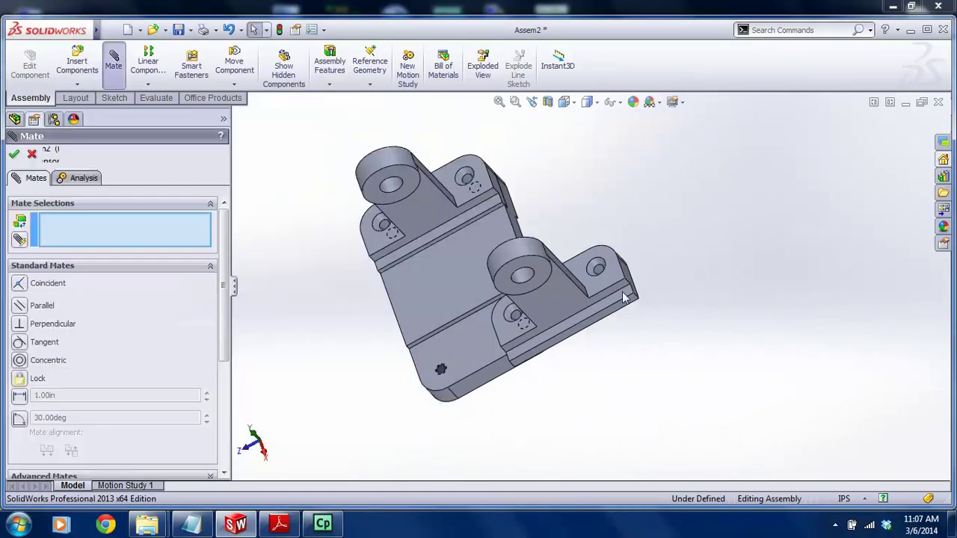
pyautogui.scroll(-5, 545, 247)
pyautogui.click(492, 220)
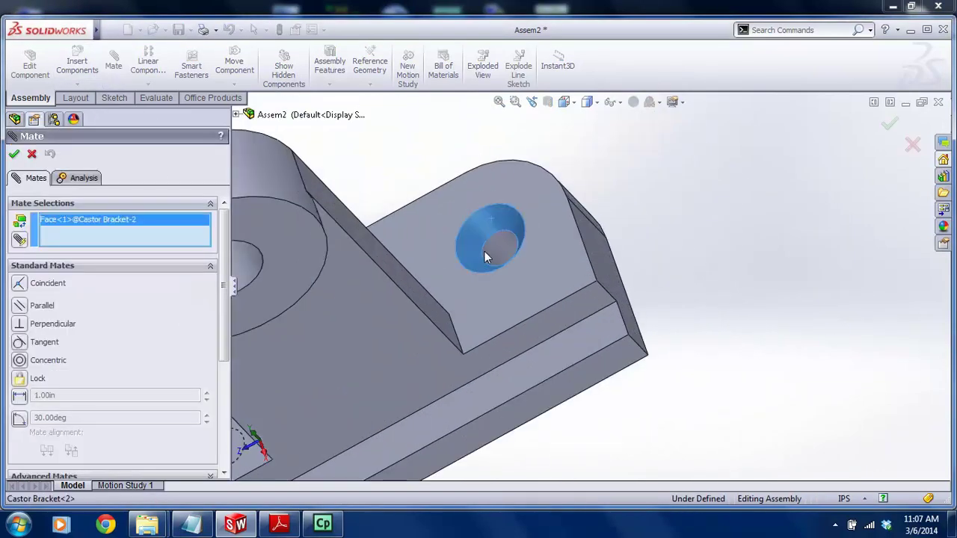
pyautogui.scroll(4, 494, 242)
pyautogui.scroll(-6, 561, 306)
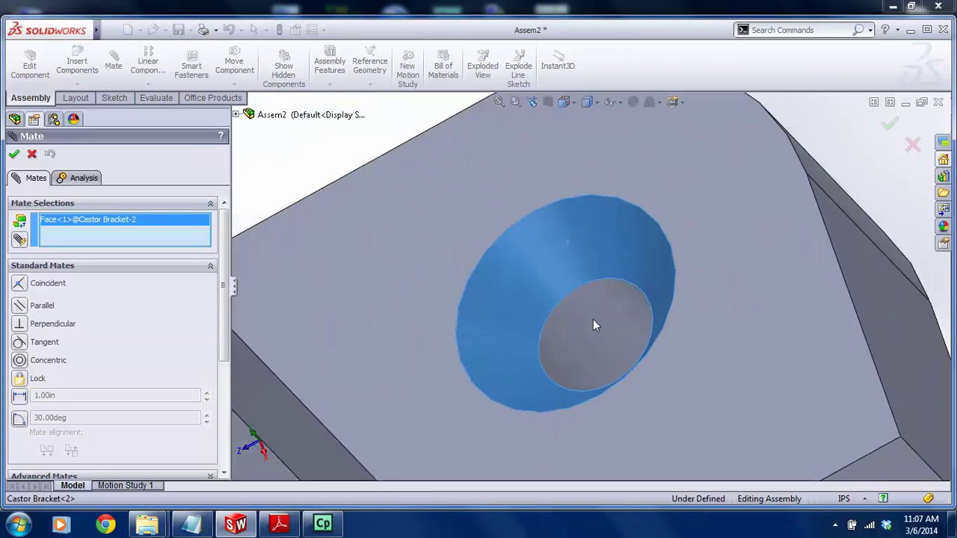
pyautogui.scroll(4, 584, 316)
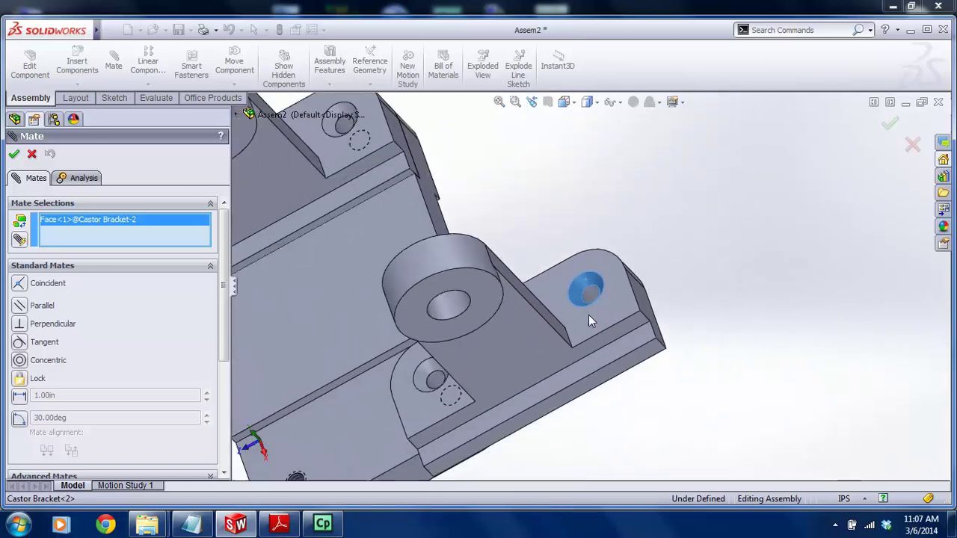
pyautogui.scroll(-6, 419, 383)
pyautogui.click(406, 380)
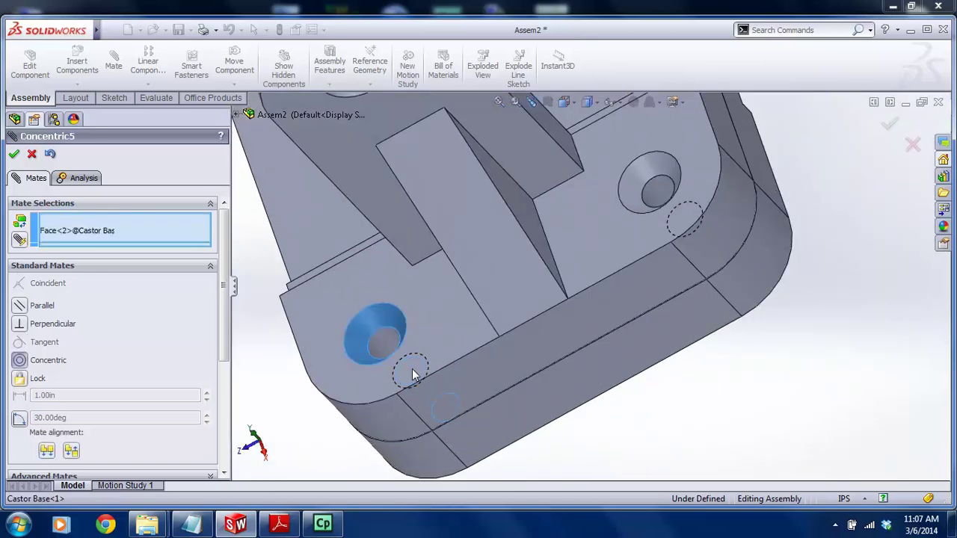
pyautogui.moveTo(625, 333); pyautogui.dragTo(430, 395, button='middle')
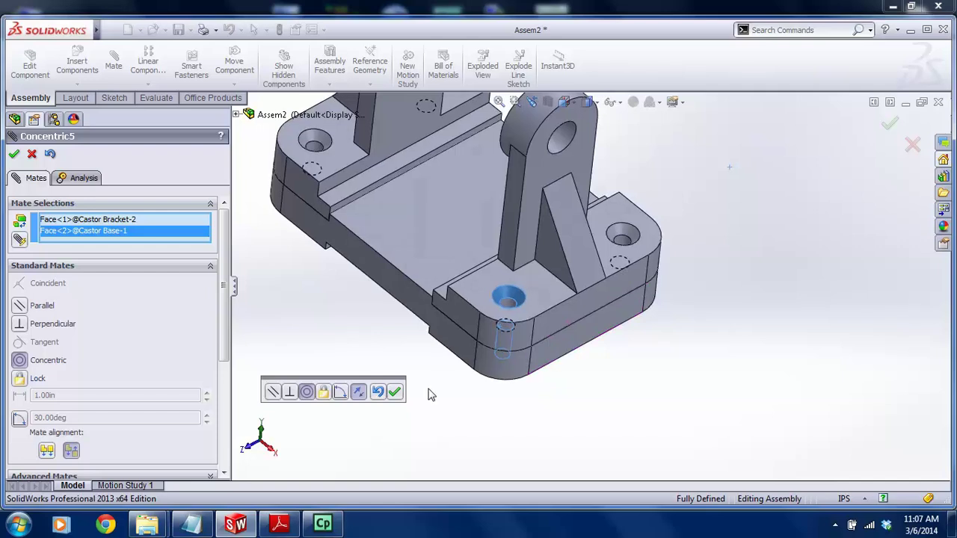
# Flip the concentric mate's alignment and back so the second bracket stands upright, and accept the mate
pyautogui.click(360, 394)
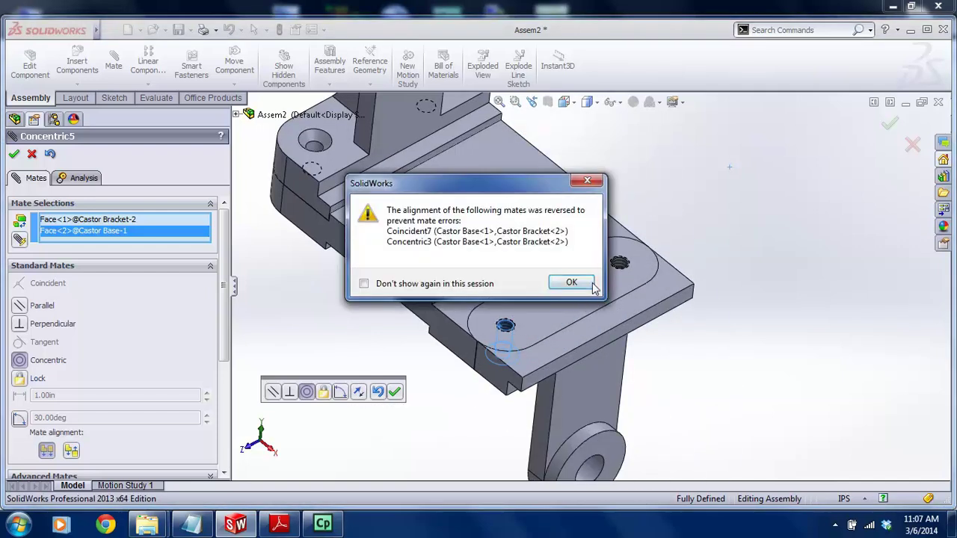
pyautogui.click(571, 283)
pyautogui.click(360, 393)
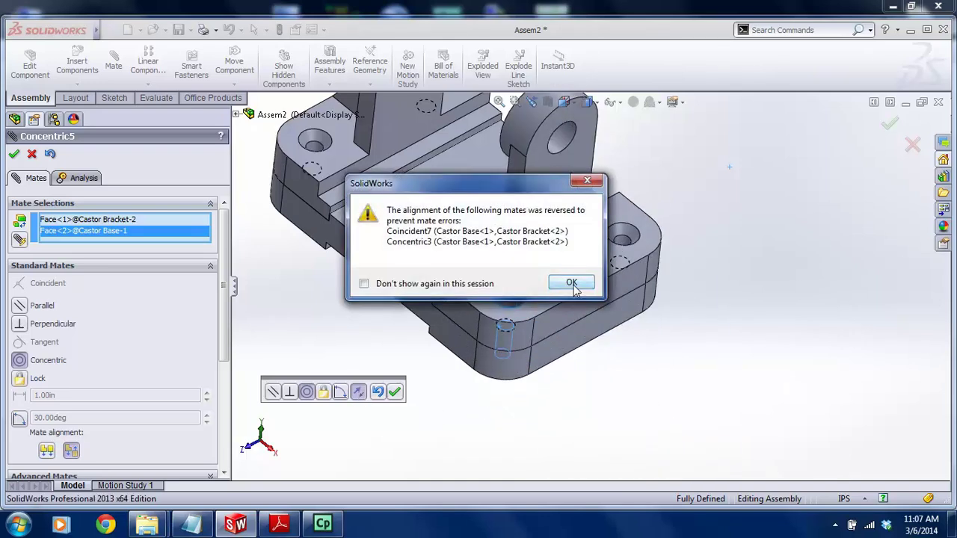
pyautogui.click(573, 285)
pyautogui.click(395, 392)
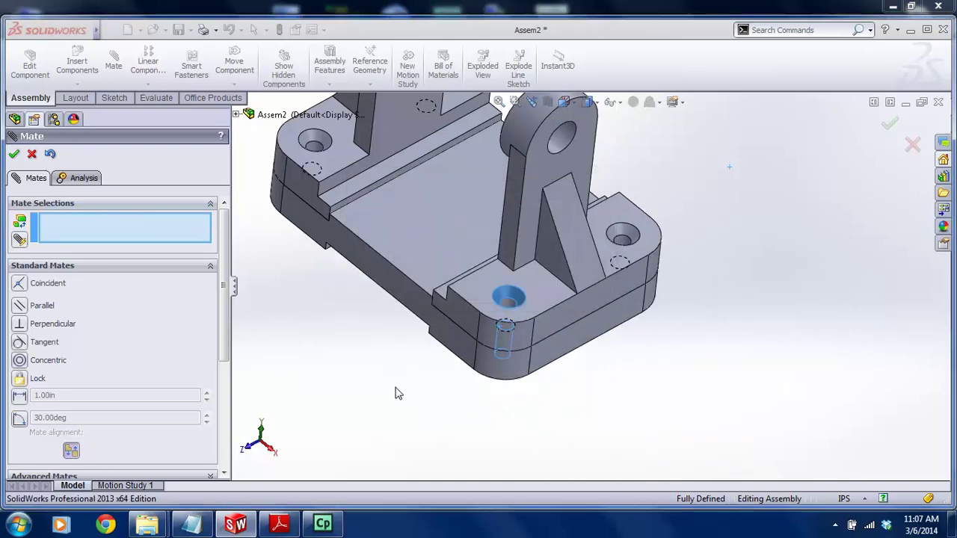
pyautogui.click(32, 154)
# Insert the Castor Shaft part from the Castor Project folder and place it above the two brackets
pyautogui.scroll(4, 453, 277)
pyautogui.scroll(-3, 581, 245)
pyautogui.moveTo(440, 295)
pyautogui.mouseDown(button='middle')
pyautogui.moveTo(441, 248)
pyautogui.moveTo(457, 295)
pyautogui.mouseUp(button='middle')
pyautogui.scroll(3, 634, 262)
pyautogui.scroll(-3, 558, 179)
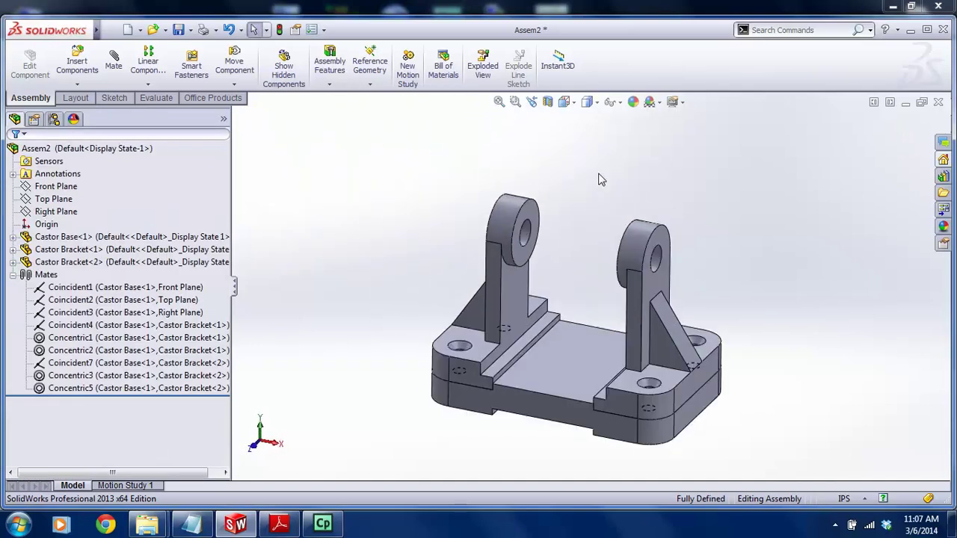
pyautogui.scroll(-2, 504, 236)
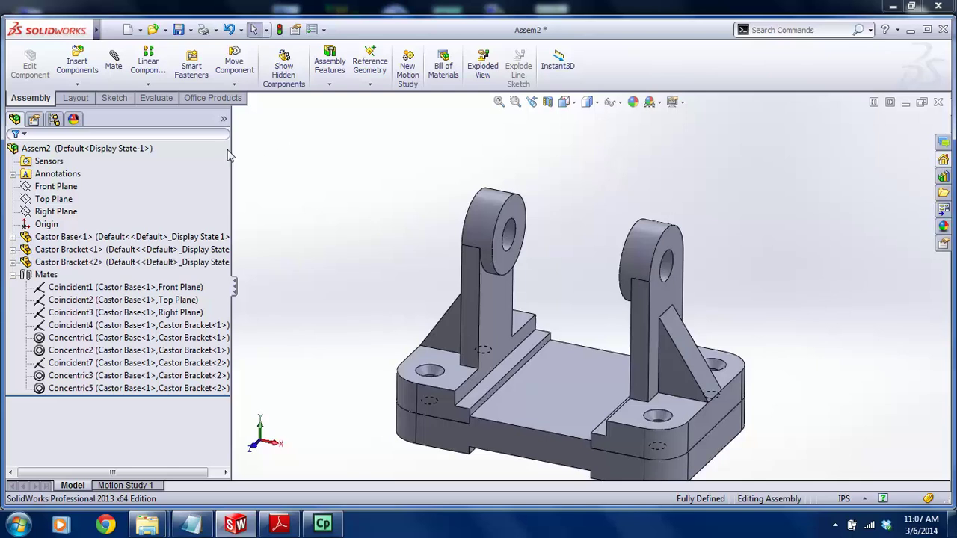
pyautogui.click(77, 65)
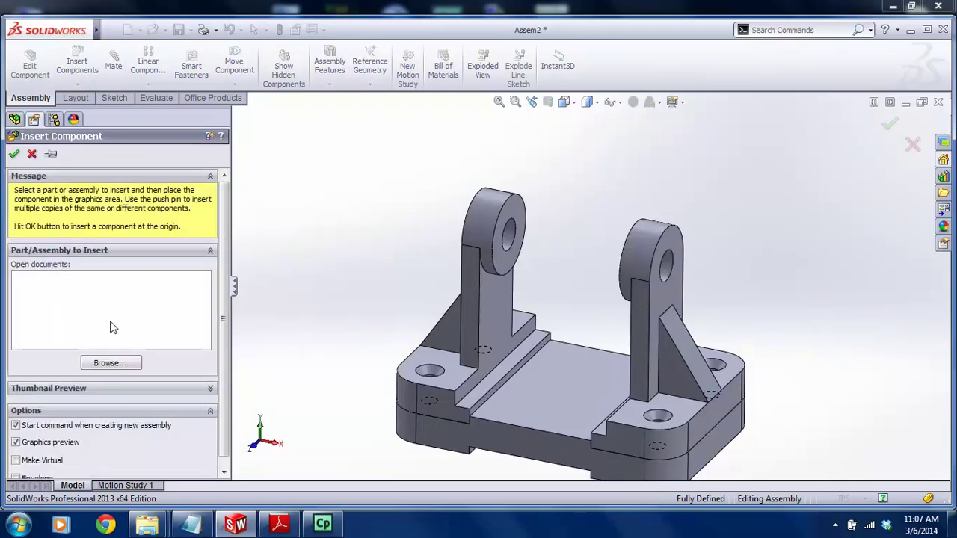
pyautogui.click(110, 362)
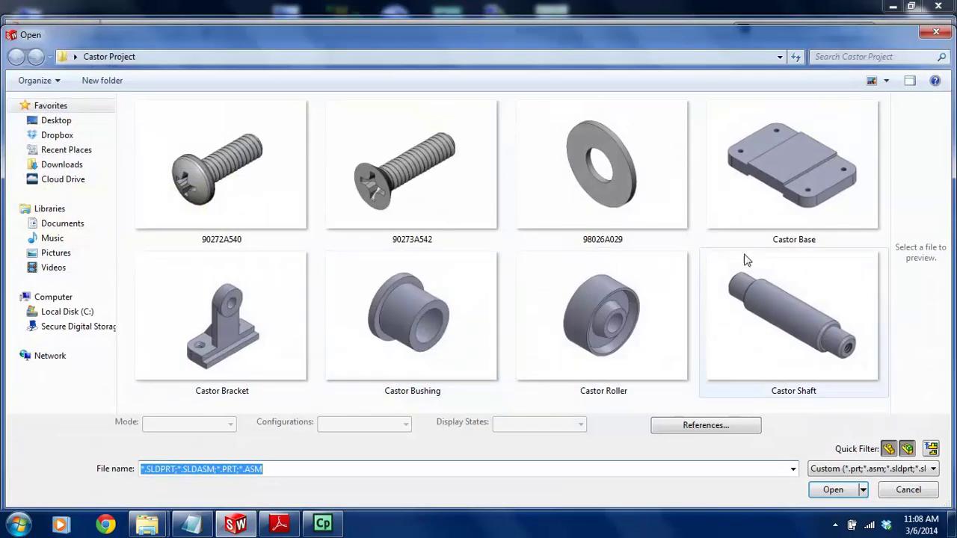
pyautogui.click(783, 317)
pyautogui.doubleClick(780, 316)
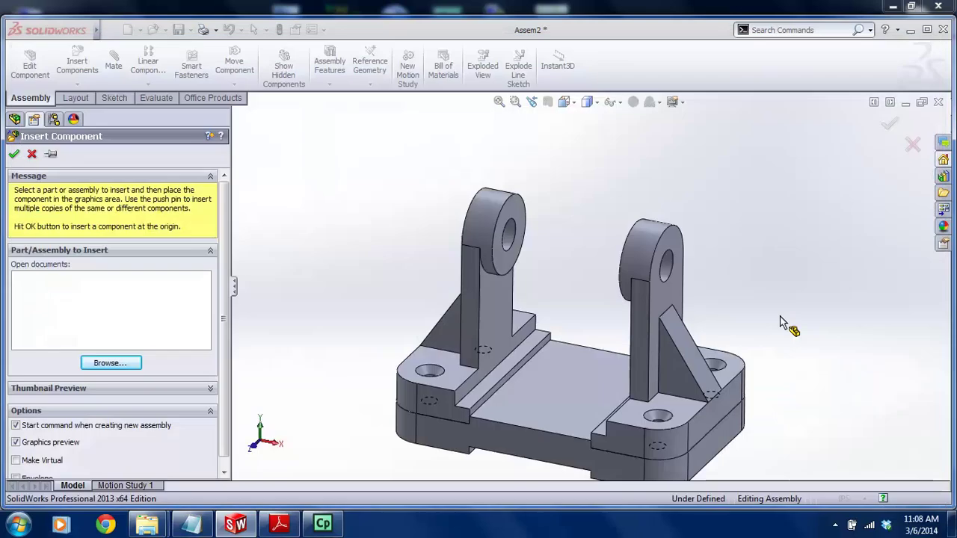
pyautogui.click(579, 276)
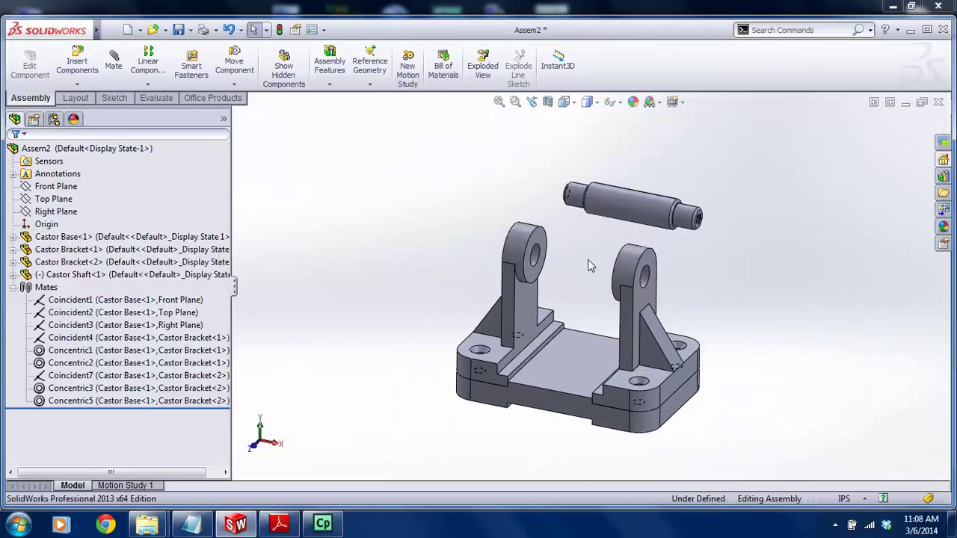
# Add a concentric mate between the shaft's reduced end and the second bracket's upper hole
pyautogui.scroll(-3, 579, 276)
pyautogui.scroll(-5, 731, 210)
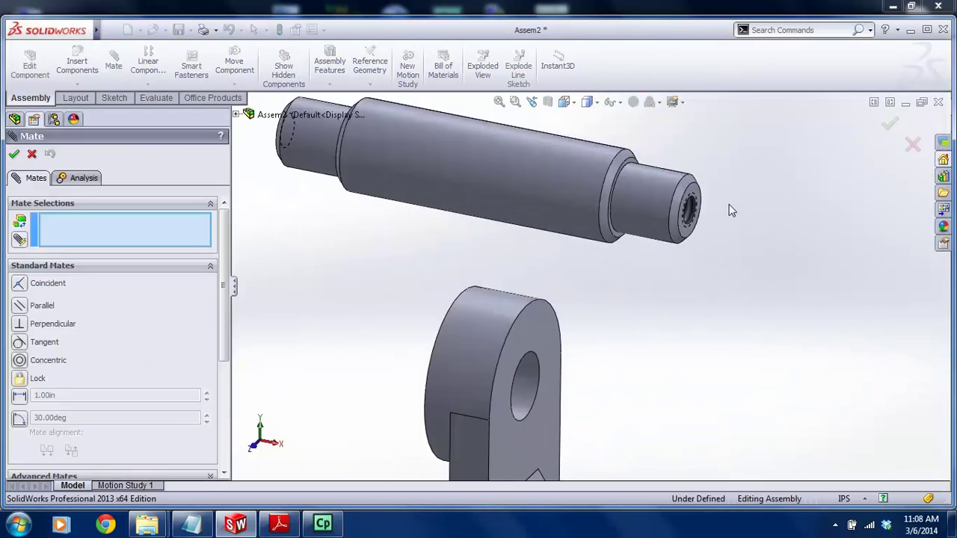
pyautogui.click(644, 186)
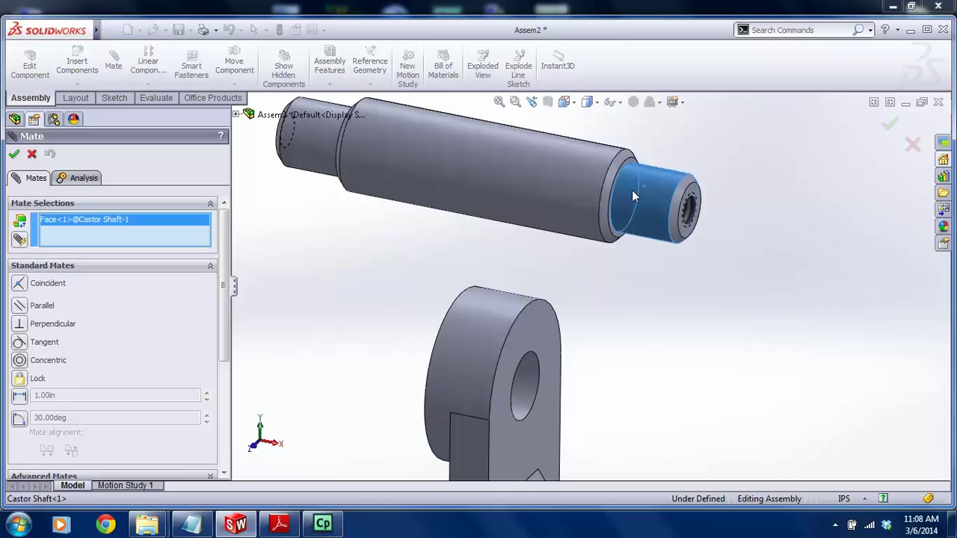
pyautogui.scroll(3, 619, 281)
pyautogui.scroll(-2, 538, 328)
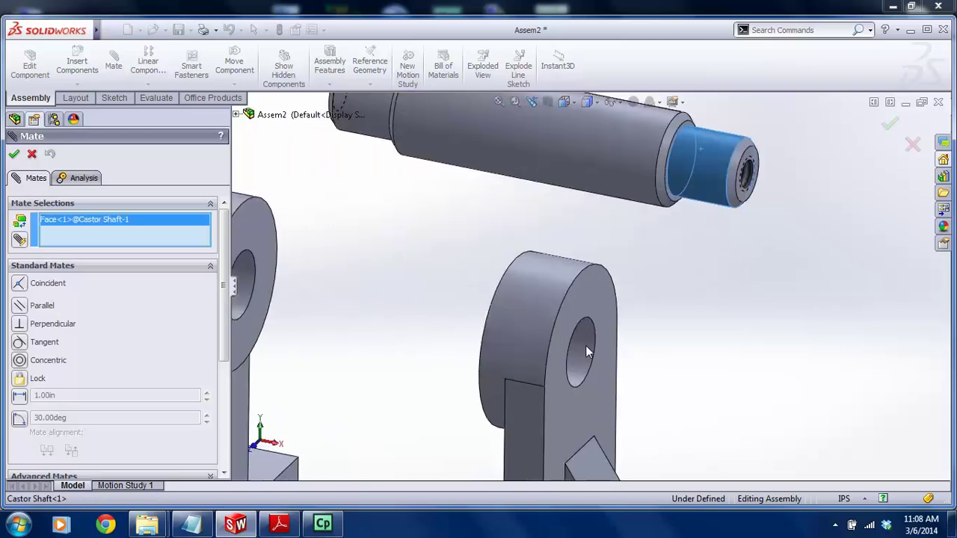
pyautogui.click(586, 345)
pyautogui.scroll(2, 629, 344)
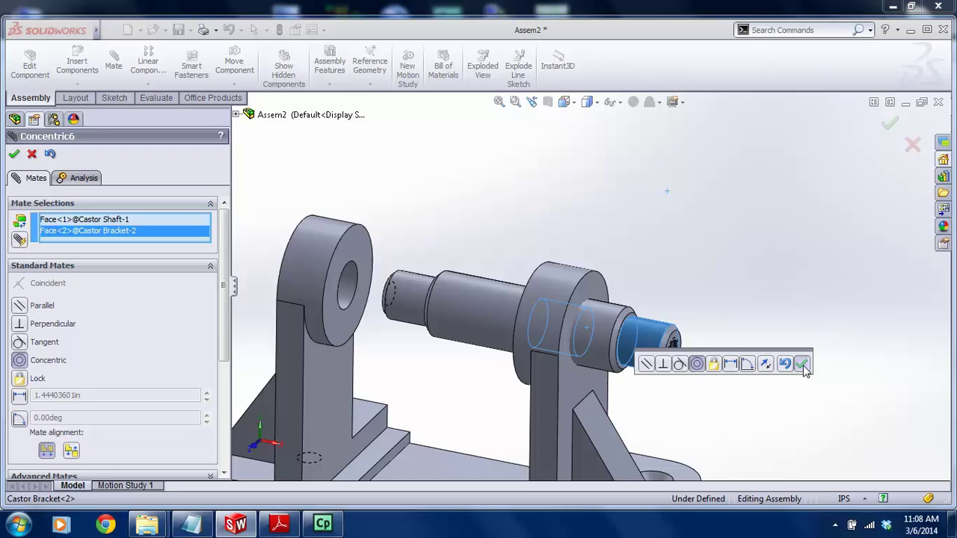
pyautogui.click(802, 364)
pyautogui.scroll(2, 603, 357)
pyautogui.scroll(-2, 528, 350)
pyautogui.press('Escape')
# Slide the shaft along its axis until it sits between the two brackets with its ends in their holes
pyautogui.moveTo(553, 272); pyautogui.dragTo(401, 252)
pyautogui.moveTo(416, 278); pyautogui.dragTo(441, 265, button='middle')
pyautogui.moveTo(490, 233); pyautogui.dragTo(491, 233)
pyautogui.moveTo(429, 383); pyautogui.dragTo(524, 306, button='middle')
# Measure the distance between the shaft's end face and the second bracket's outer face
pyautogui.click(494, 259)
pyautogui.scroll(-4, 459, 244)
pyautogui.click(423, 230)
pyautogui.keyDown('ctrl'); pyautogui.click(434, 196); pyautogui.keyUp('ctrl')
pyautogui.scroll(2, 408, 314)
pyautogui.scroll(4, 369, 266)
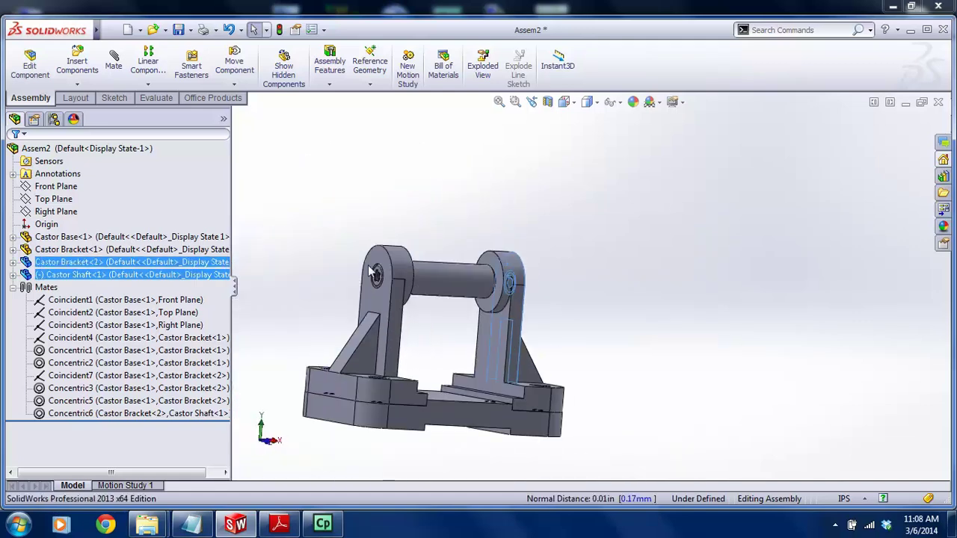
# Slide the castor shaft along its axis out of the brackets, clear of the second bracket, exposing both end faces
pyautogui.scroll(-4, 306, 263)
pyautogui.moveTo(530, 270); pyautogui.dragTo(422, 275, button='middle')
pyautogui.click(422, 276)
pyautogui.scroll(3, 591, 279)
pyautogui.moveTo(618, 280); pyautogui.dragTo(814, 278)
pyautogui.moveTo(660, 300); pyautogui.dragTo(747, 303, button='middle')
pyautogui.moveTo(851, 310); pyautogui.dragTo(785, 308)
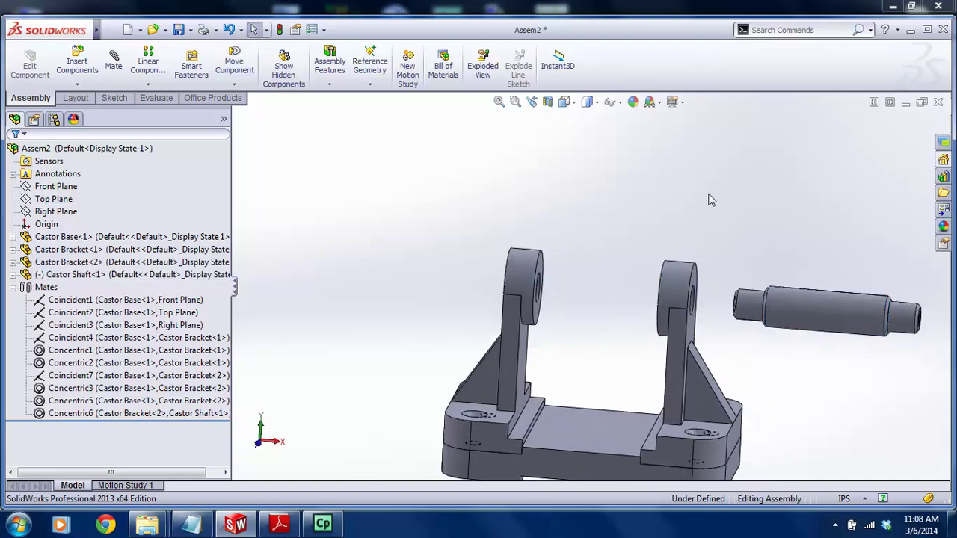
# Start an advanced Width mate with the outer faces of the two castor brackets as its width selections
pyautogui.click(114, 64)
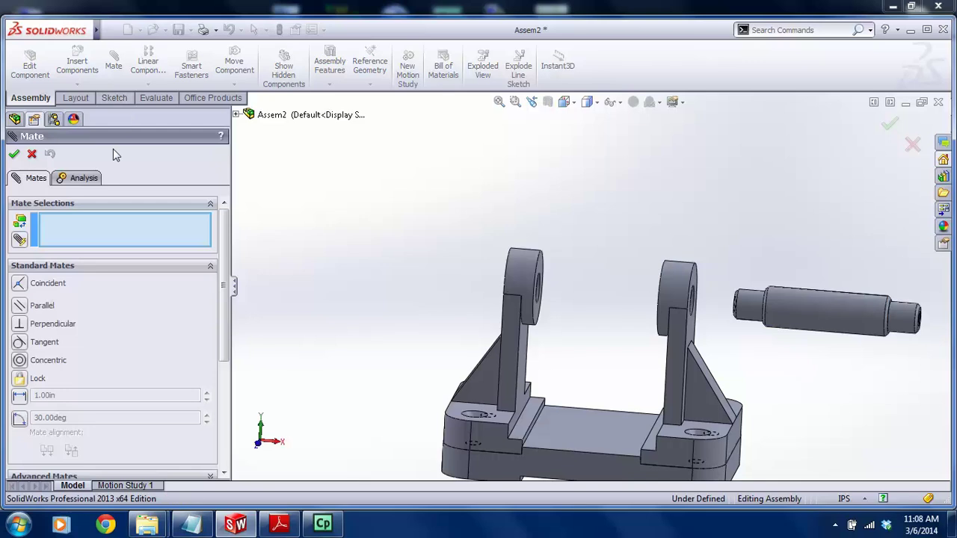
pyautogui.scroll(-5, 217, 269)
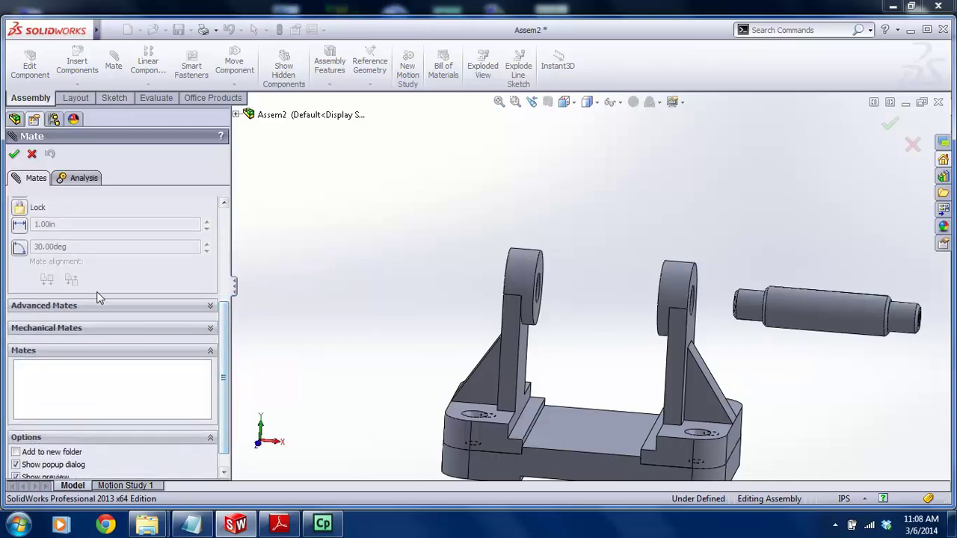
pyautogui.click(212, 306)
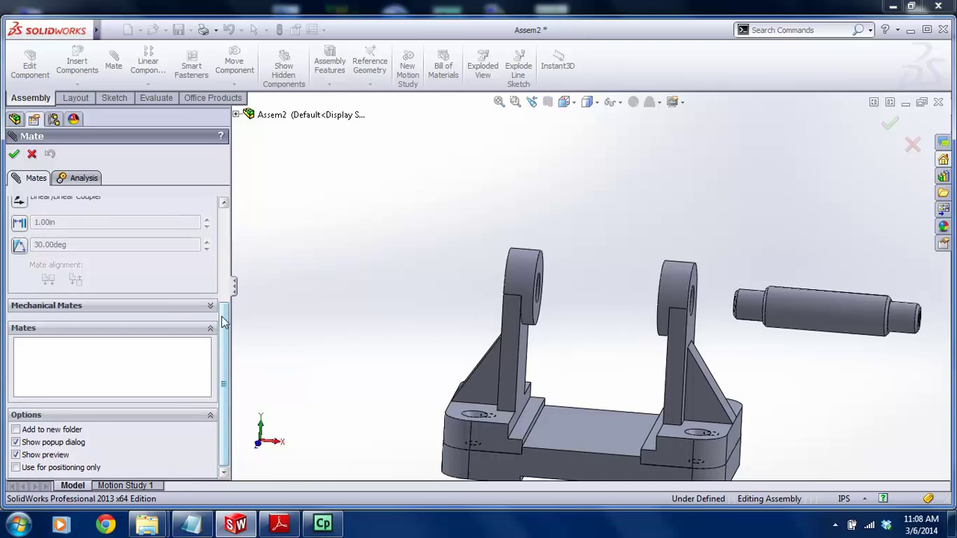
pyautogui.scroll(3, 222, 321)
pyautogui.click(19, 259)
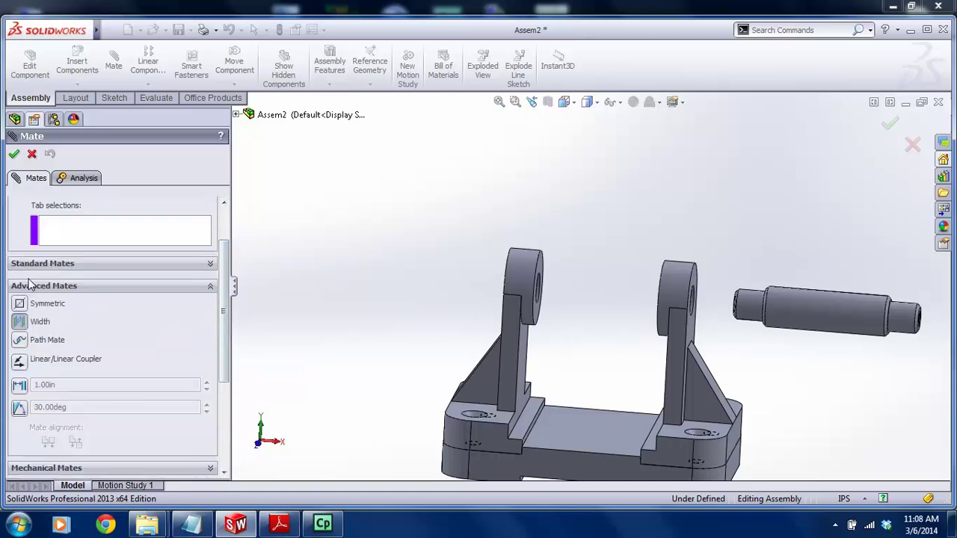
pyautogui.moveTo(341, 314); pyautogui.dragTo(344, 288, button='middle')
pyautogui.scroll(2, 227, 260)
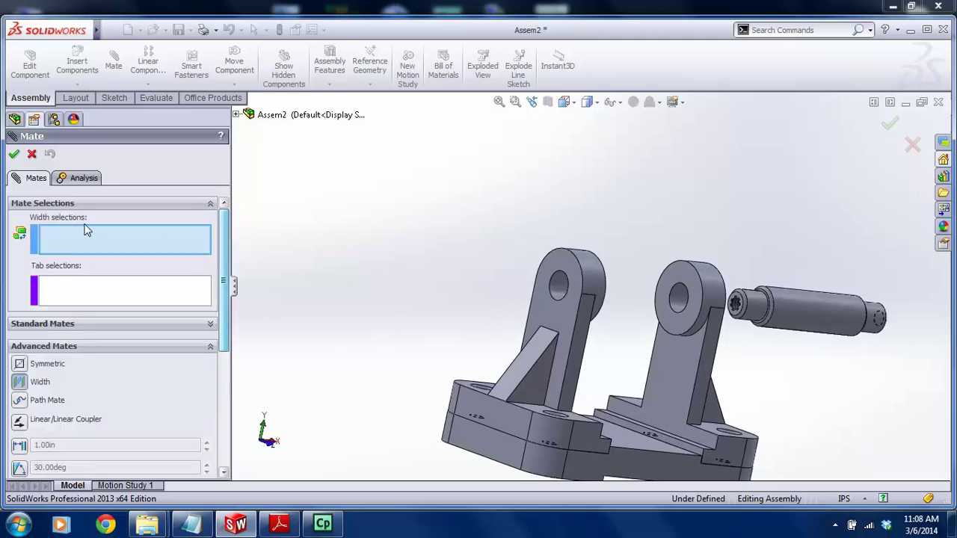
pyautogui.click(561, 265)
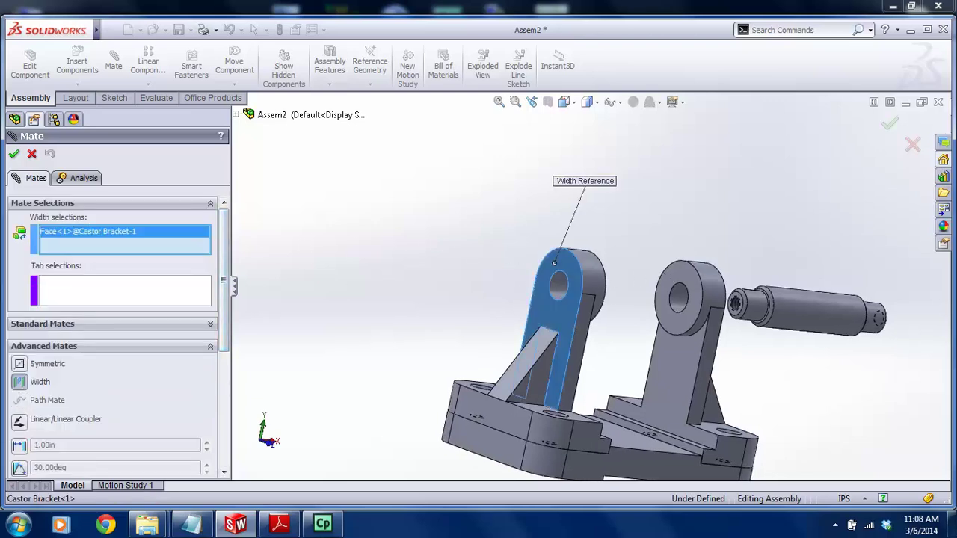
pyautogui.moveTo(637, 270); pyautogui.dragTo(569, 272, button='middle')
pyautogui.click(680, 271)
pyautogui.moveTo(419, 342); pyautogui.dragTo(389, 342, button='middle')
pyautogui.click(86, 291)
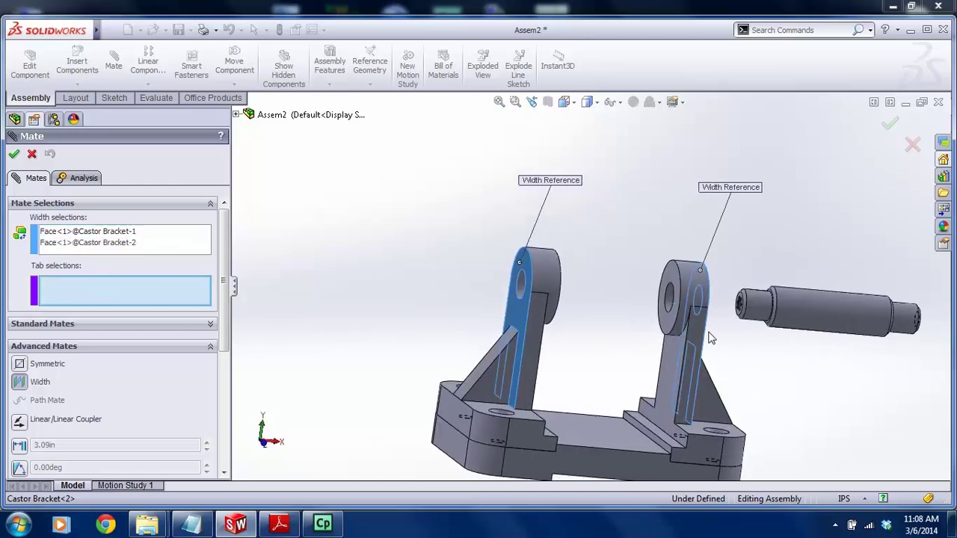
# Use the shaft's two end faces as the tab selections and apply the Width mate to centre it between the brackets
pyautogui.scroll(-5, 719, 305)
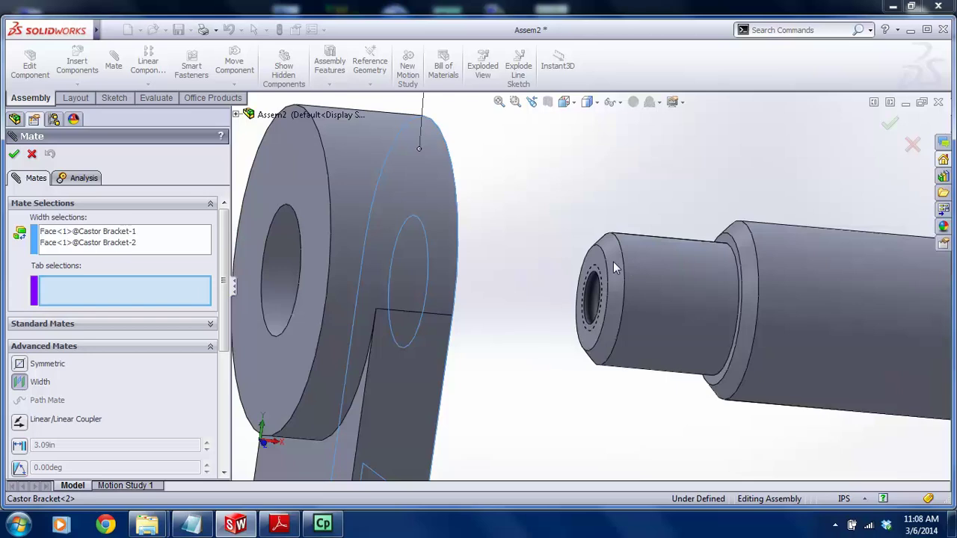
pyautogui.click(595, 270)
pyautogui.scroll(1, 745, 348)
pyautogui.scroll(2, 794, 337)
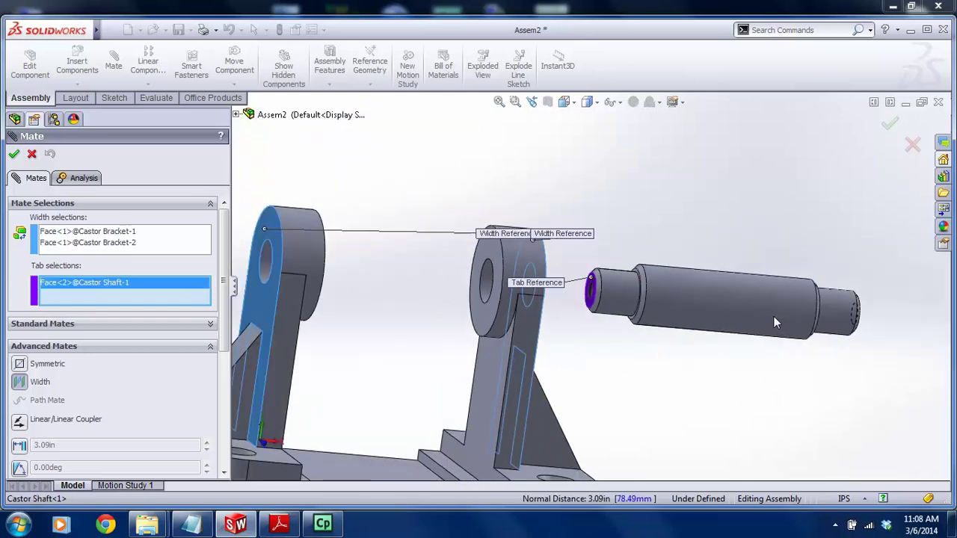
pyautogui.moveTo(773, 317); pyautogui.dragTo(850, 306, button='middle')
pyautogui.click(844, 306)
pyautogui.moveTo(666, 345); pyautogui.dragTo(815, 320, button='middle')
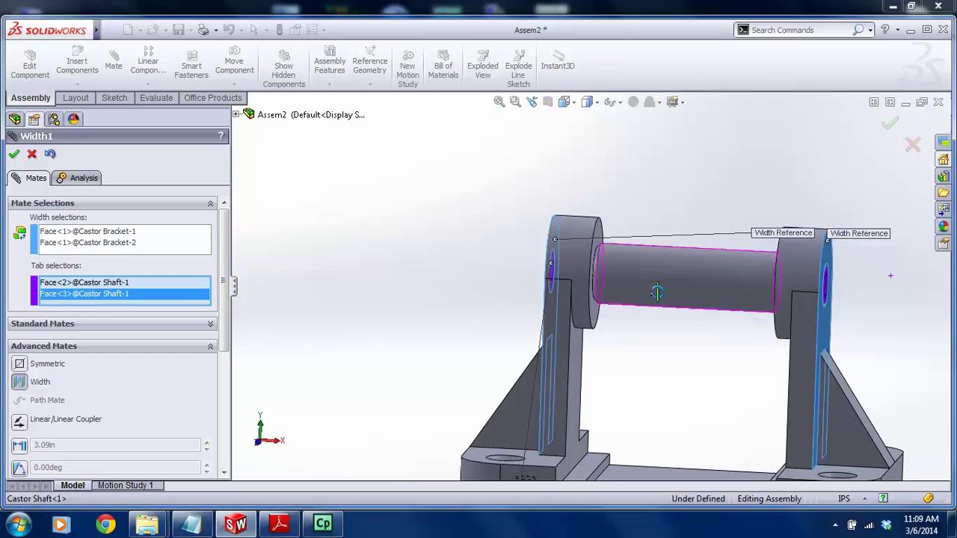
pyautogui.moveTo(662, 292); pyautogui.dragTo(378, 294, button='middle')
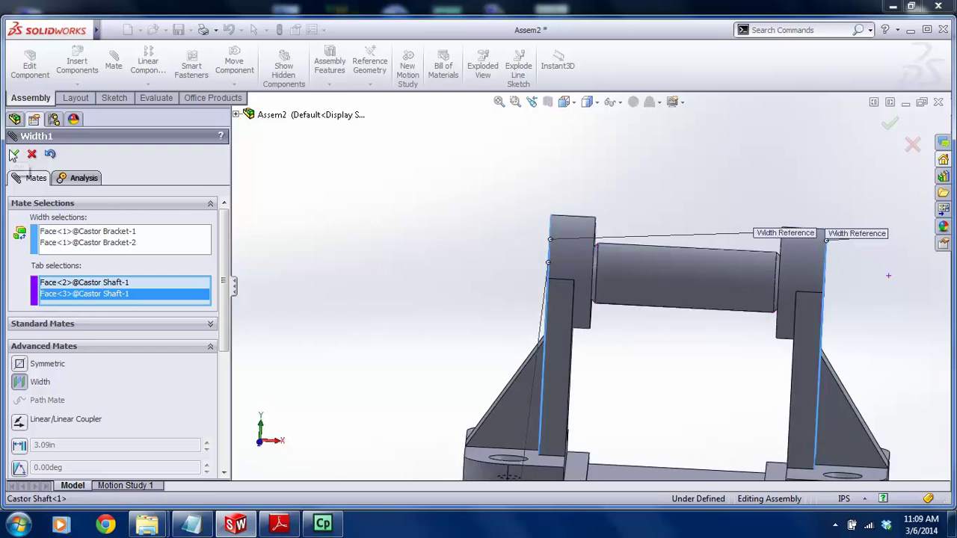
pyautogui.scroll(-2, 578, 264)
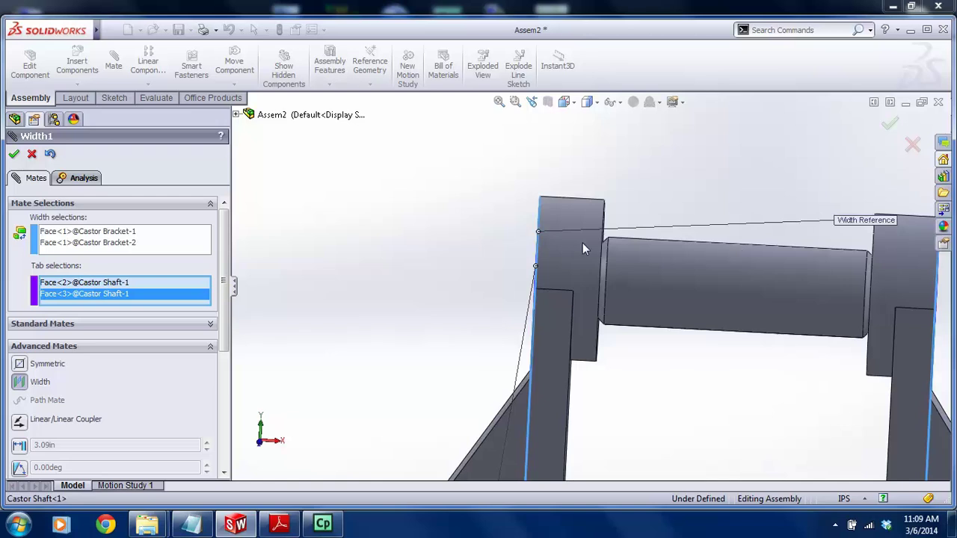
pyautogui.scroll(2, 861, 261)
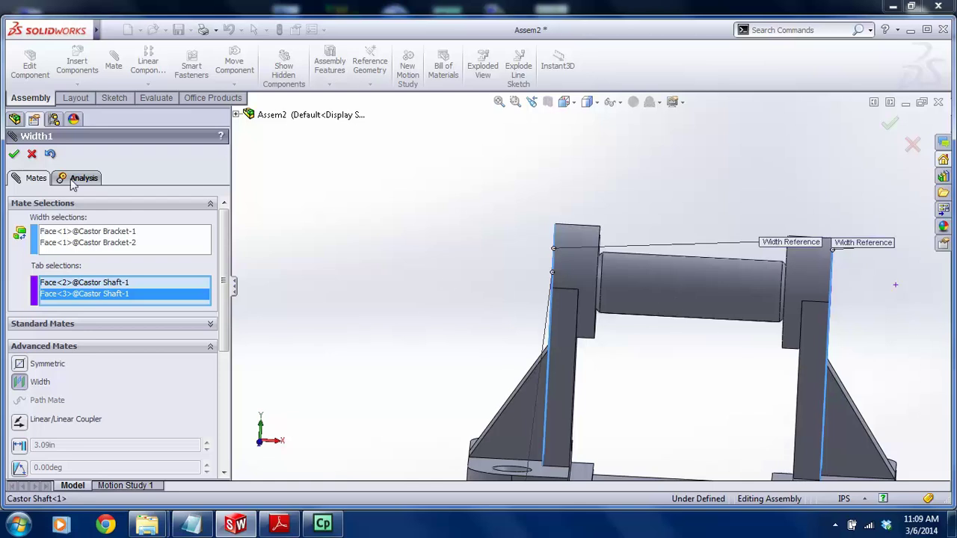
pyautogui.click(14, 154)
pyautogui.click(14, 154)
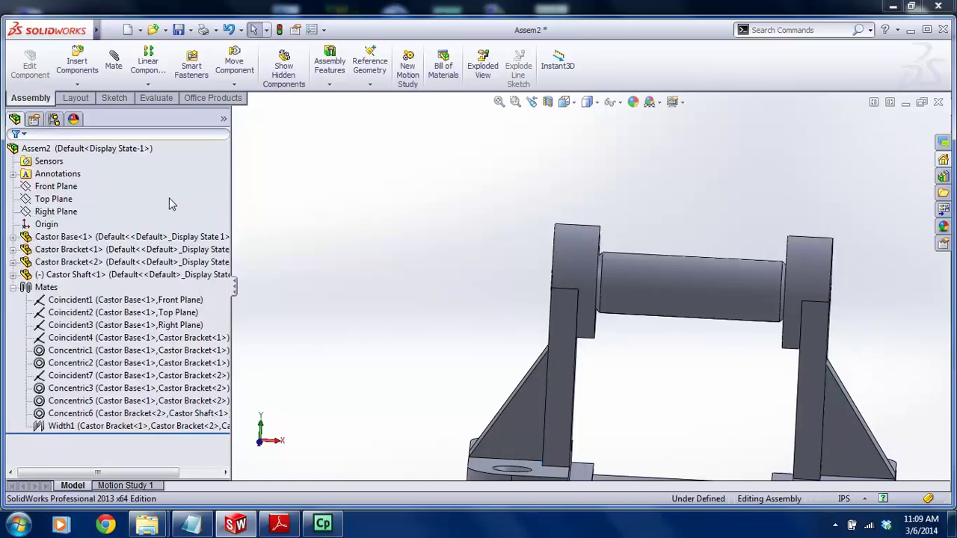
pyautogui.moveTo(701, 307); pyautogui.dragTo(613, 306, button='middle')
pyautogui.click(112, 57)
pyautogui.click(114, 60)
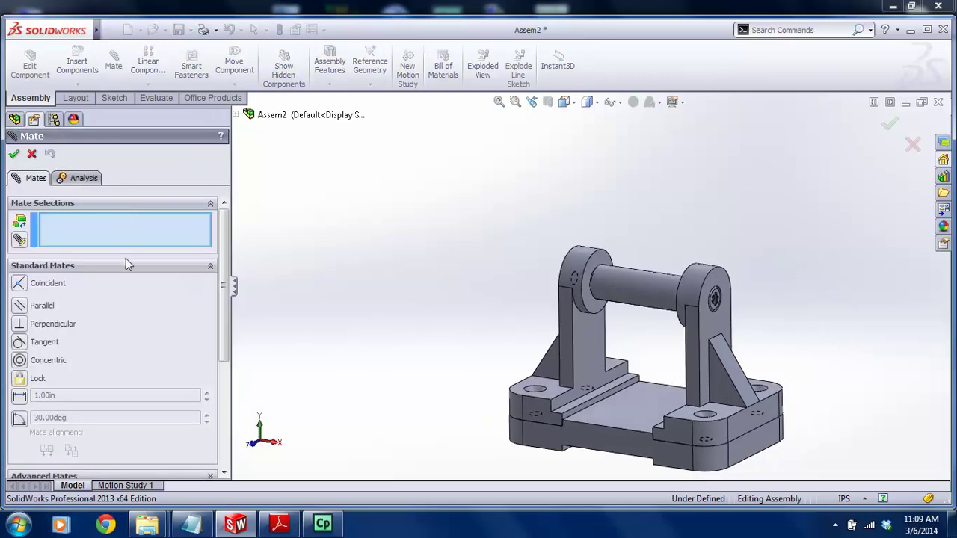
pyautogui.click(31, 154)
# Insert the Castor Roller part from the Castor Project folder and place it beside the bracket assembly
pyautogui.click(77, 65)
pyautogui.click(109, 363)
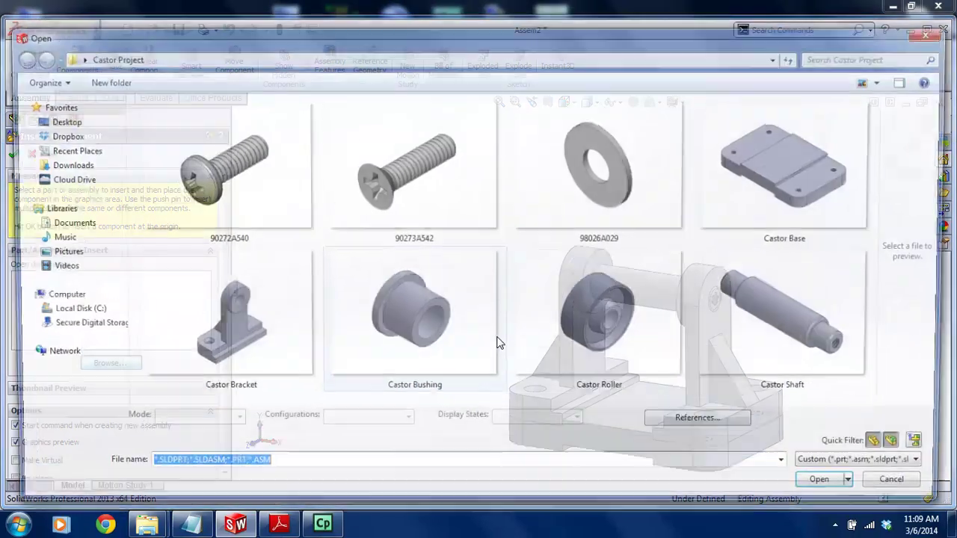
pyautogui.doubleClick(568, 288)
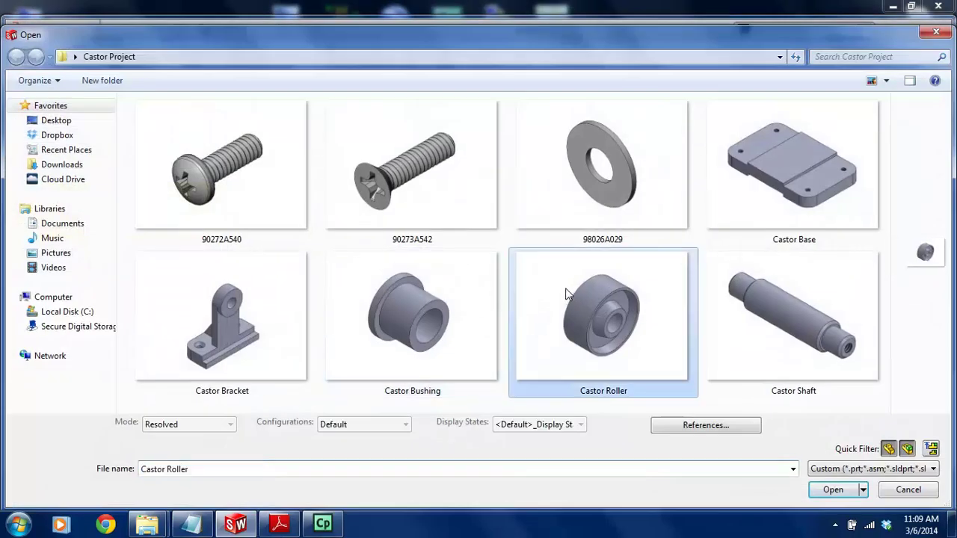
pyautogui.click(424, 288)
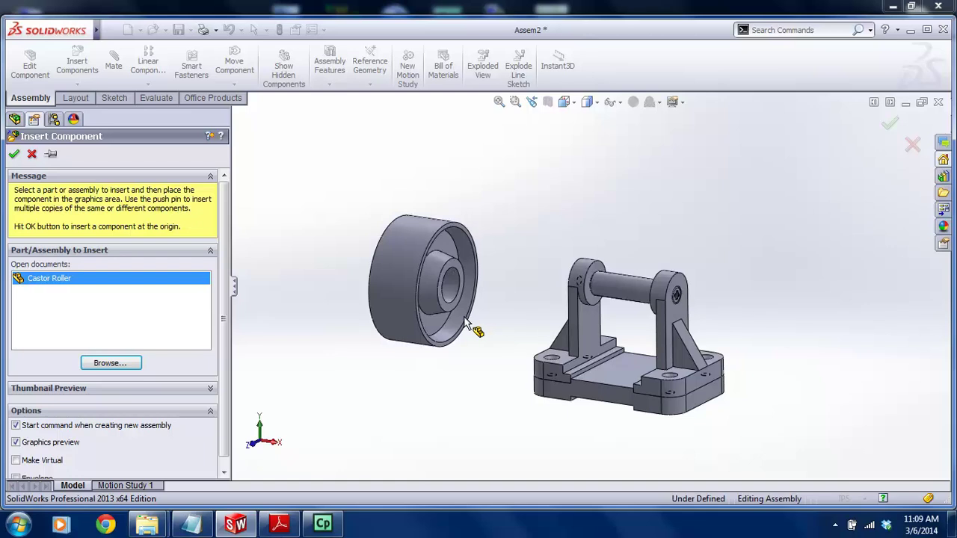
pyautogui.scroll(1, 468, 318)
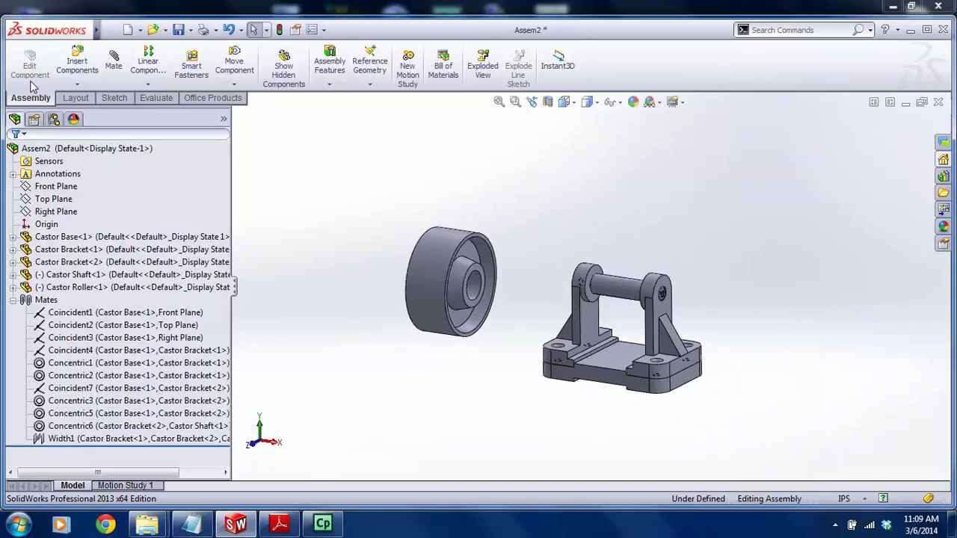
# Add a concentric mate between the roller's bore and the shaft's central cylindrical face
pyautogui.click(114, 59)
pyautogui.scroll(-3, 464, 291)
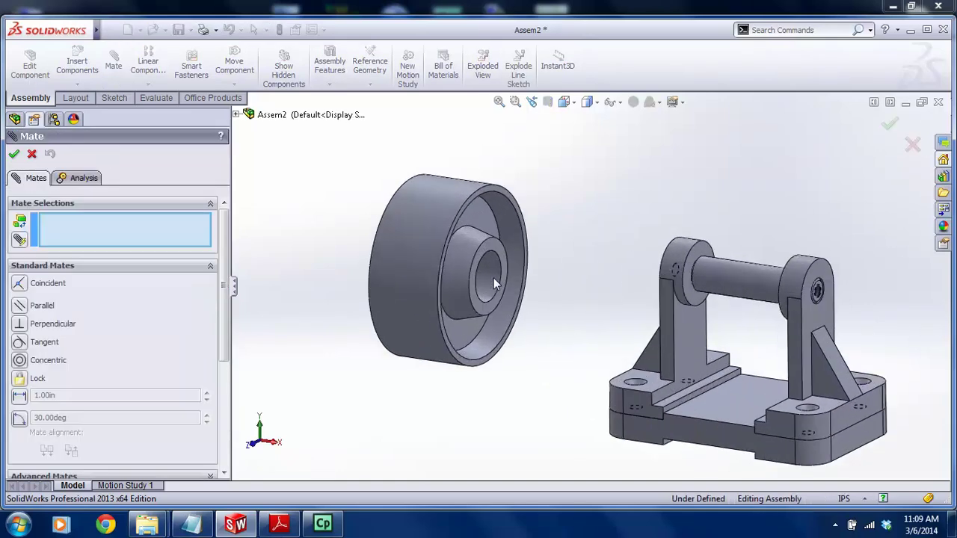
pyautogui.click(494, 280)
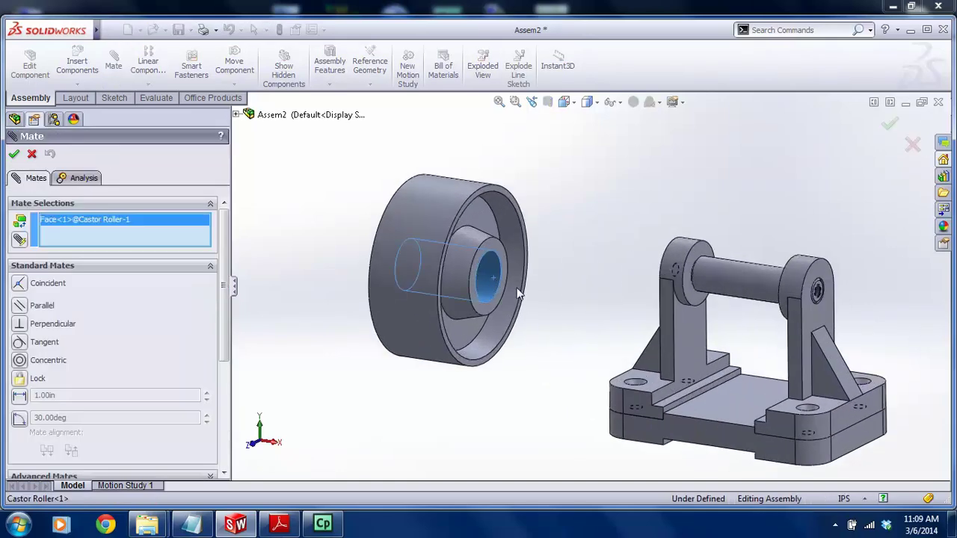
pyautogui.click(731, 278)
pyautogui.click(875, 323)
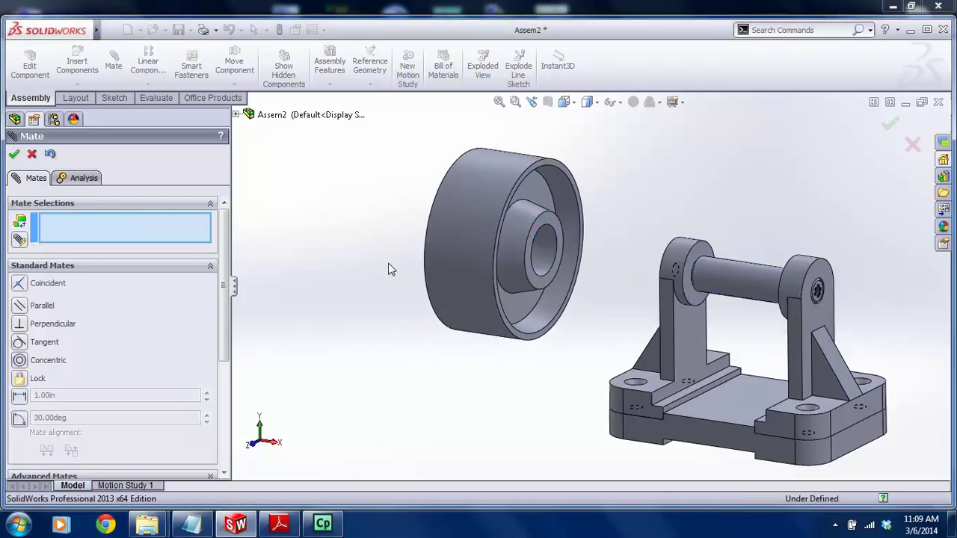
pyautogui.press('Escape')
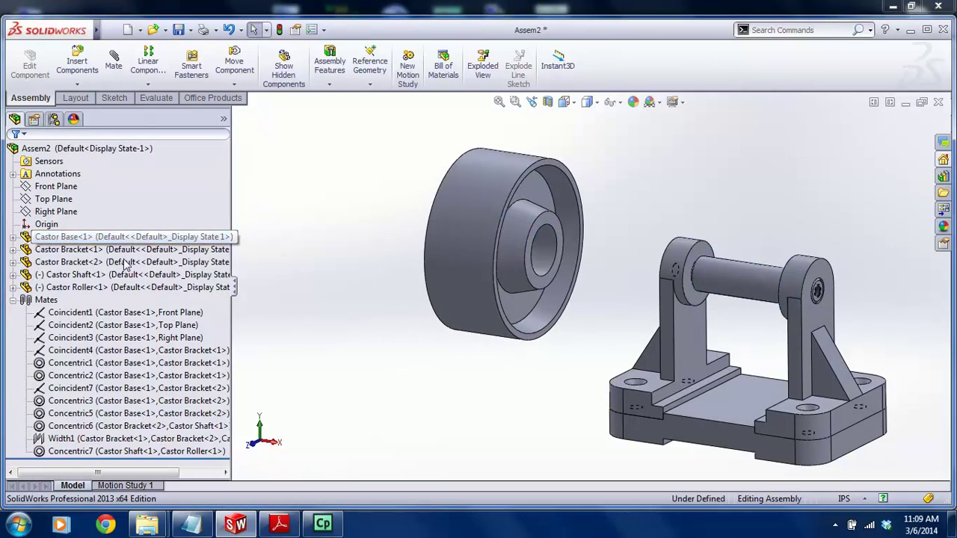
pyautogui.click(115, 65)
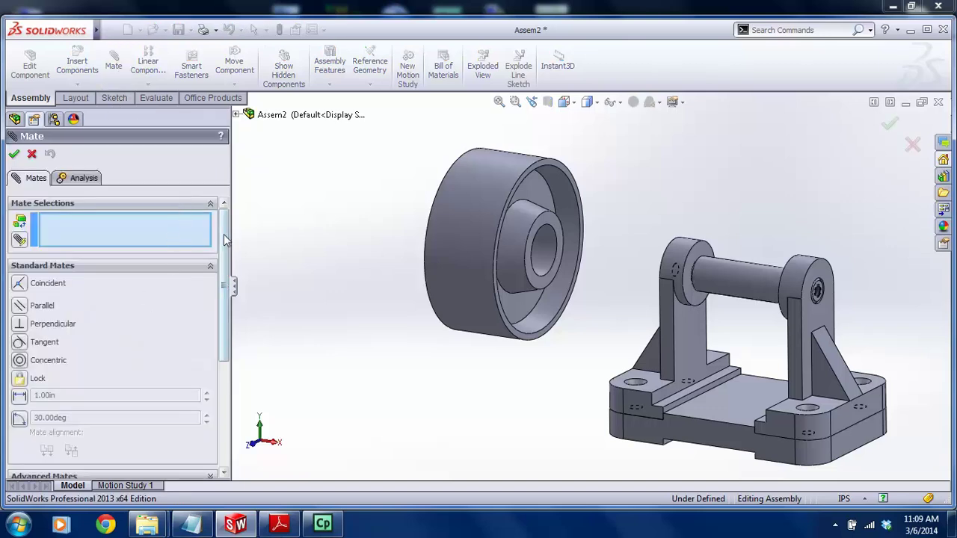
pyautogui.scroll(-3, 223, 234)
pyautogui.click(104, 338)
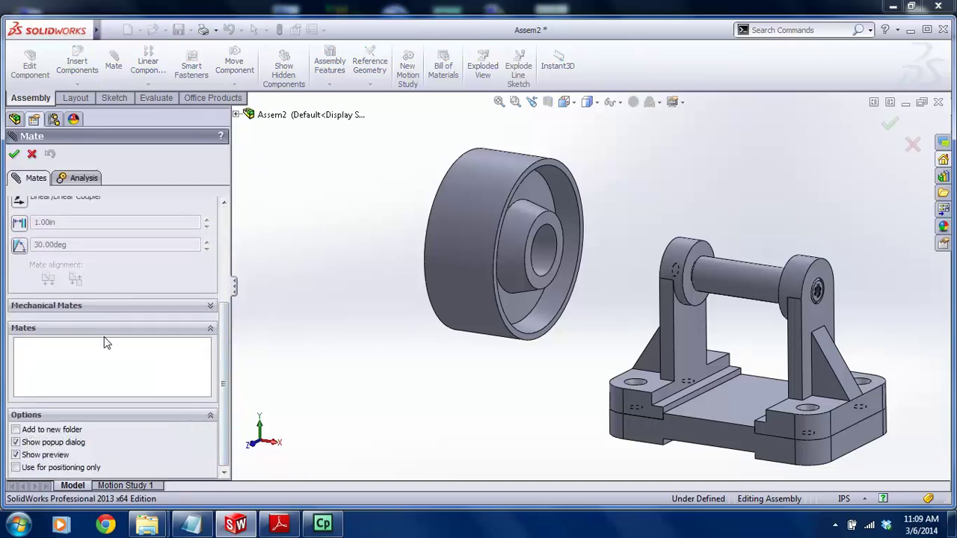
pyautogui.scroll(2, 29, 243)
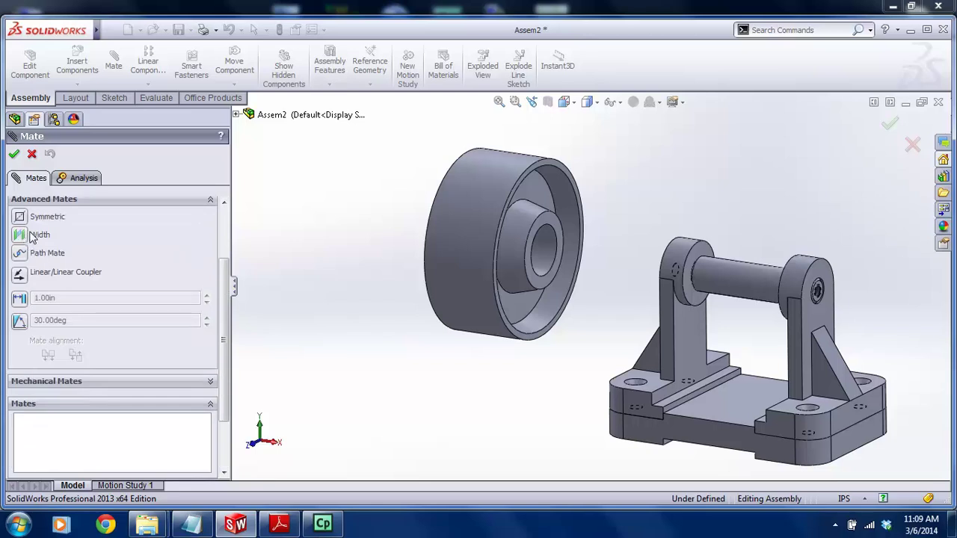
pyautogui.scroll(-3, 521, 220)
pyautogui.scroll(3, 525, 227)
pyautogui.scroll(-5, 569, 225)
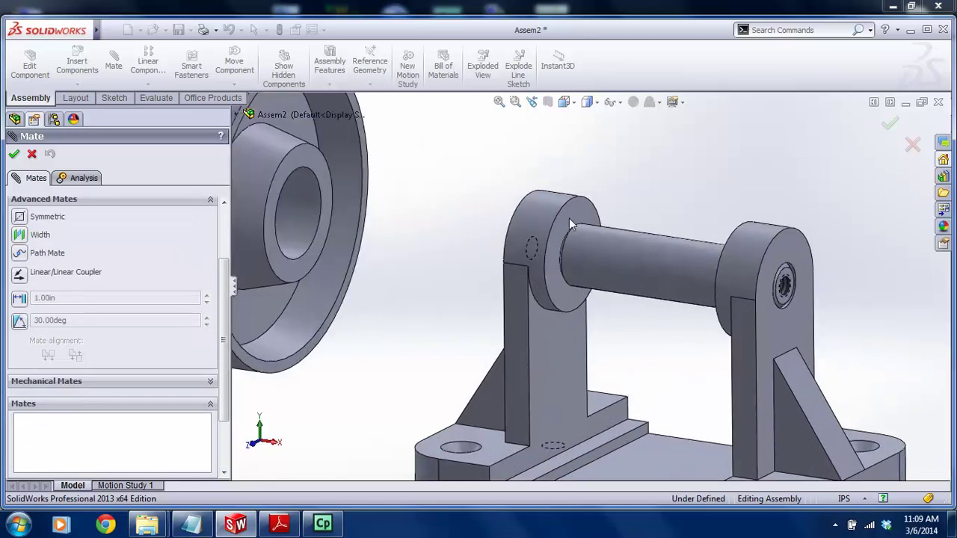
pyautogui.click(571, 219)
pyautogui.moveTo(586, 228); pyautogui.dragTo(718, 242, button='middle')
pyautogui.click(718, 242)
pyautogui.scroll(4, 639, 286)
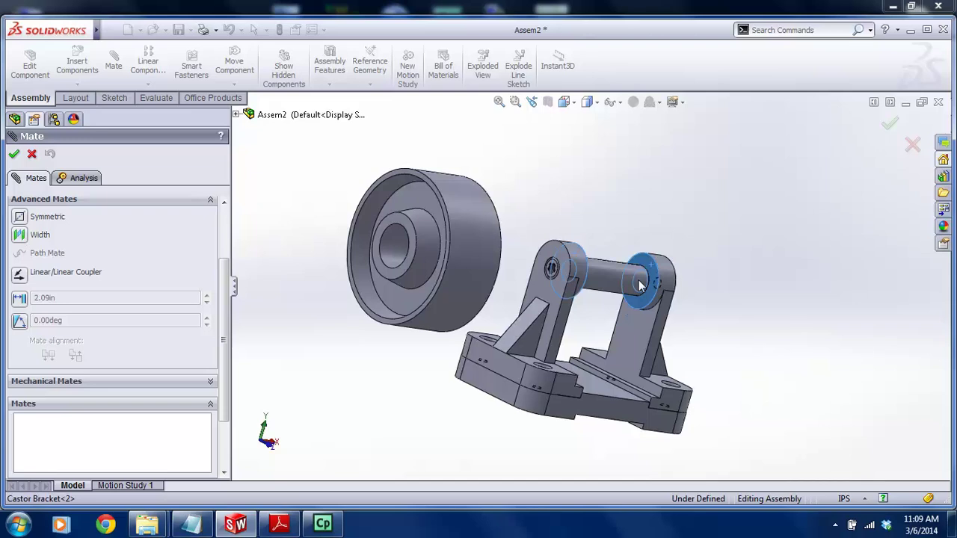
pyautogui.scroll(-2, 435, 219)
pyautogui.hotkey('shift', 'Left')
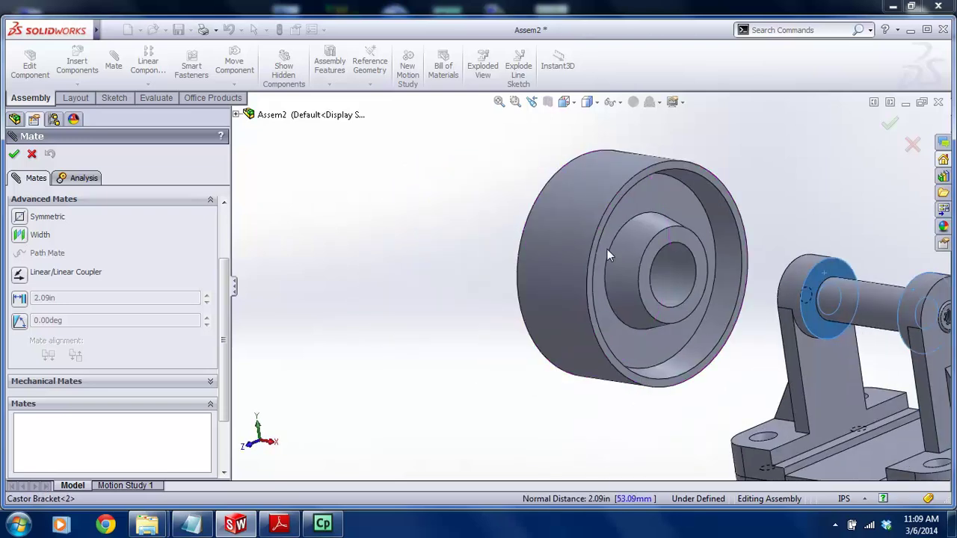
pyautogui.scroll(3, 642, 270)
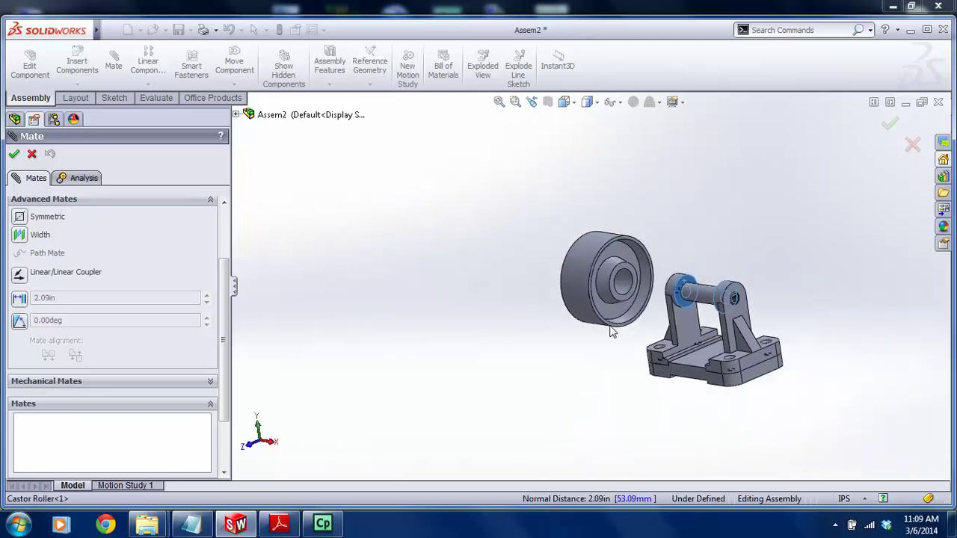
pyautogui.press('Right')
pyautogui.press('Right')
pyautogui.scroll(2, 712, 294)
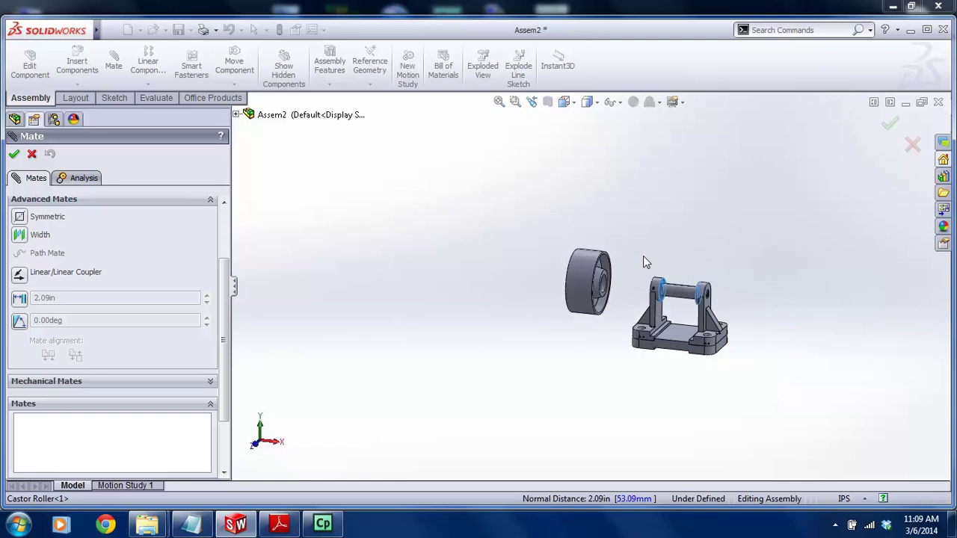
pyautogui.press('Escape')
# Start an advanced Width mate for centring the roller between the castor brackets
pyautogui.click(116, 79)
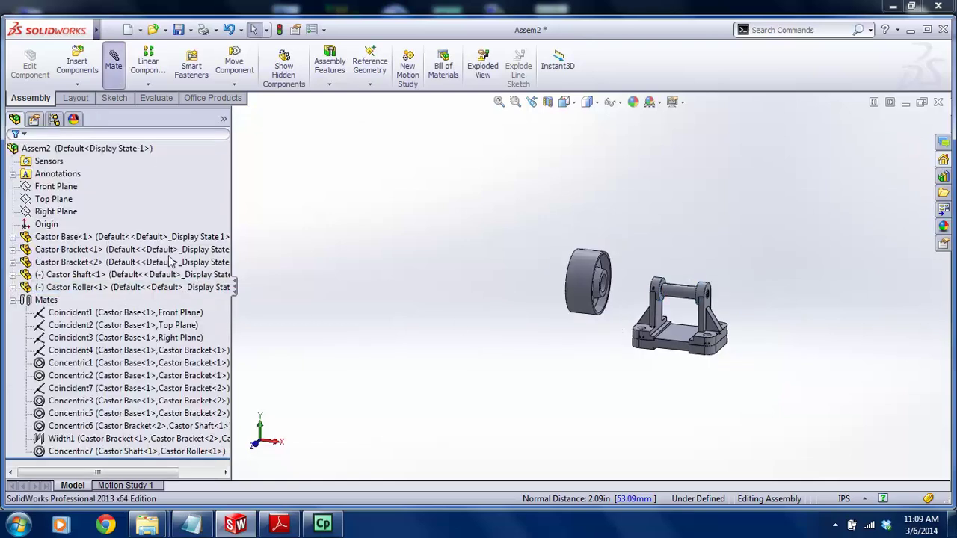
pyautogui.moveTo(222, 255); pyautogui.dragTo(211, 340)
pyautogui.click(211, 320)
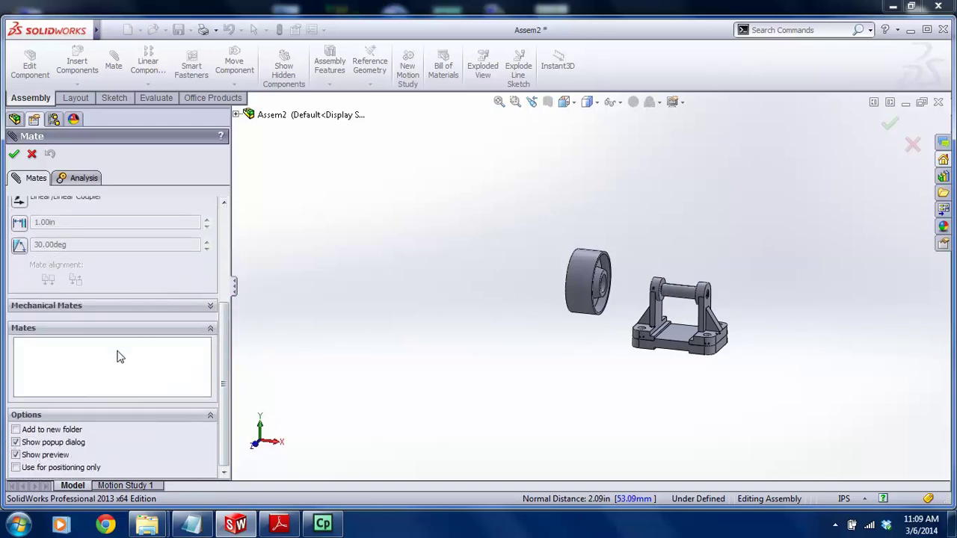
pyautogui.click(211, 307)
pyautogui.scroll(2, 118, 264)
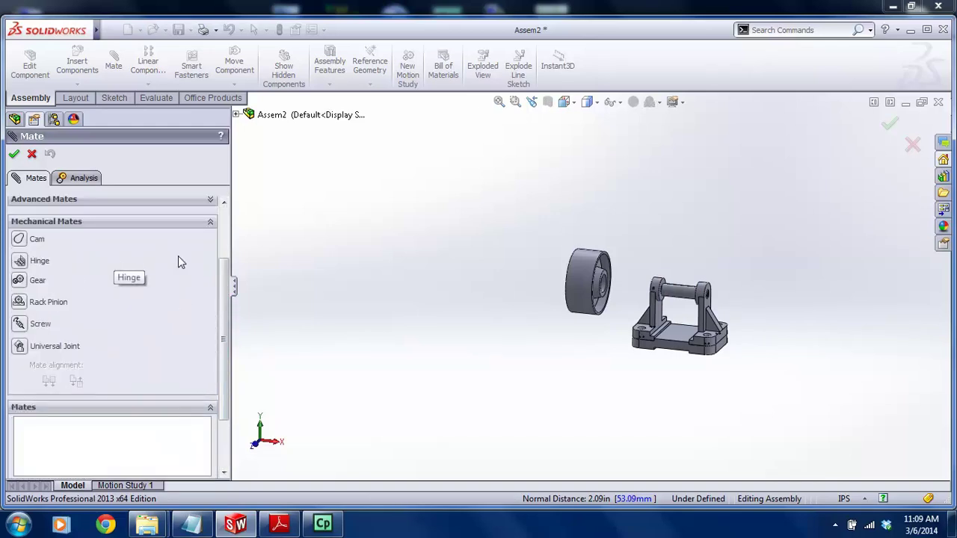
pyautogui.click(211, 200)
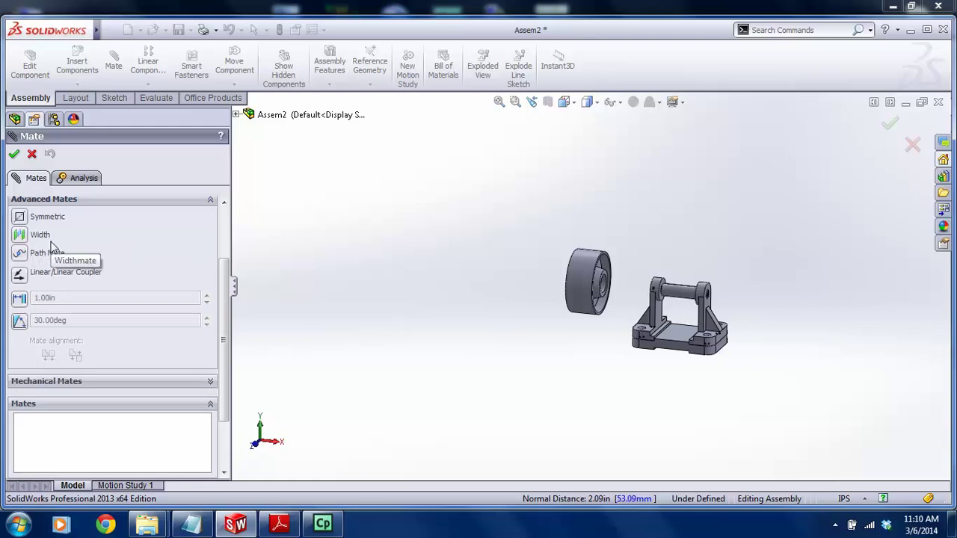
pyautogui.click(20, 235)
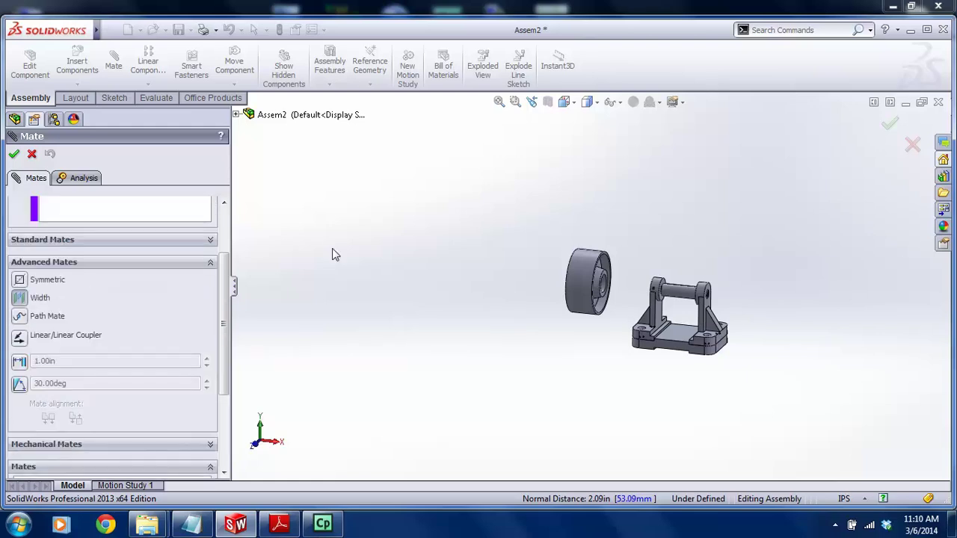
# Pick the inner boss faces of the two castor brackets as the width selections
pyautogui.click(223, 244)
pyautogui.scroll(-3, 602, 275)
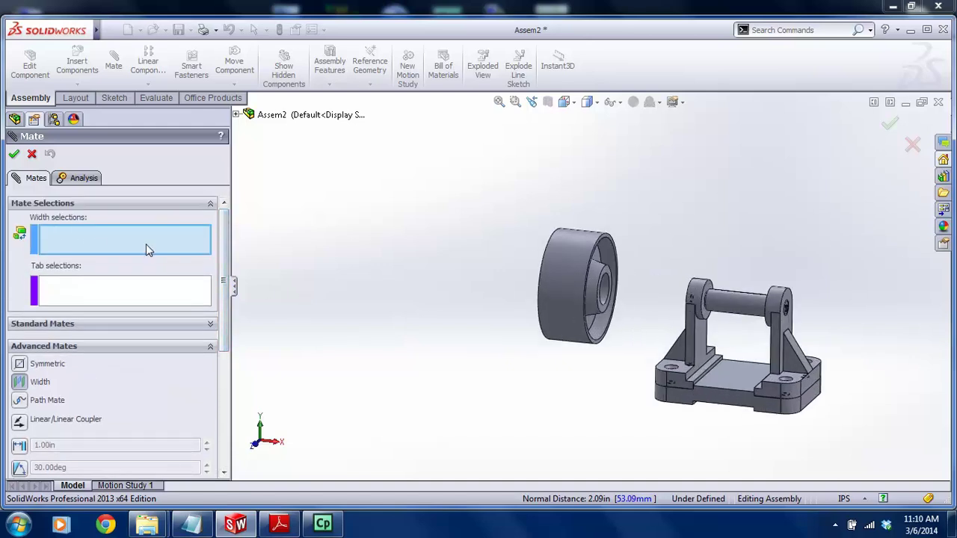
pyautogui.scroll(-2, 594, 250)
pyautogui.scroll(-2, 764, 314)
pyautogui.click(797, 326)
pyautogui.scroll(3, 777, 351)
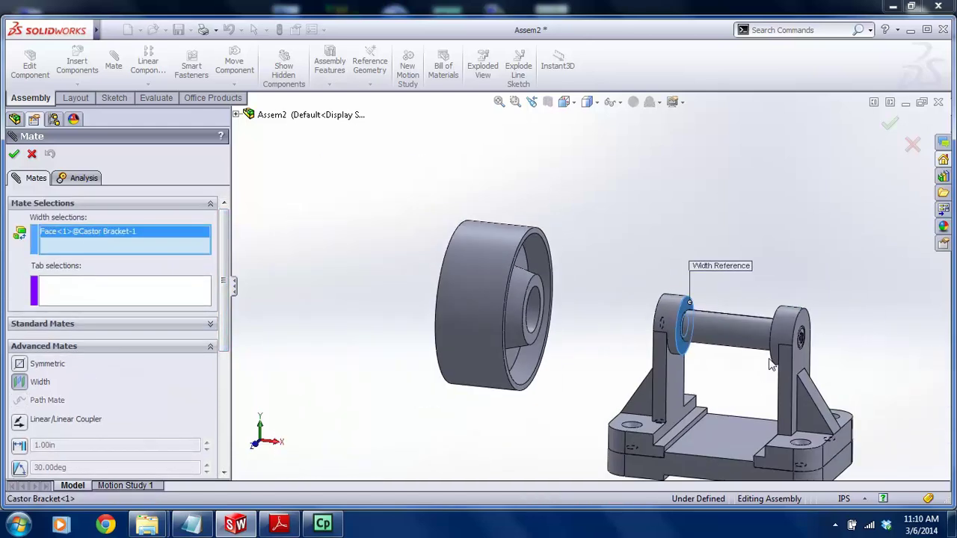
pyautogui.moveTo(764, 380); pyautogui.dragTo(809, 380, button='middle')
pyautogui.moveTo(695, 307); pyautogui.dragTo(764, 311, button='middle')
pyautogui.click(758, 302)
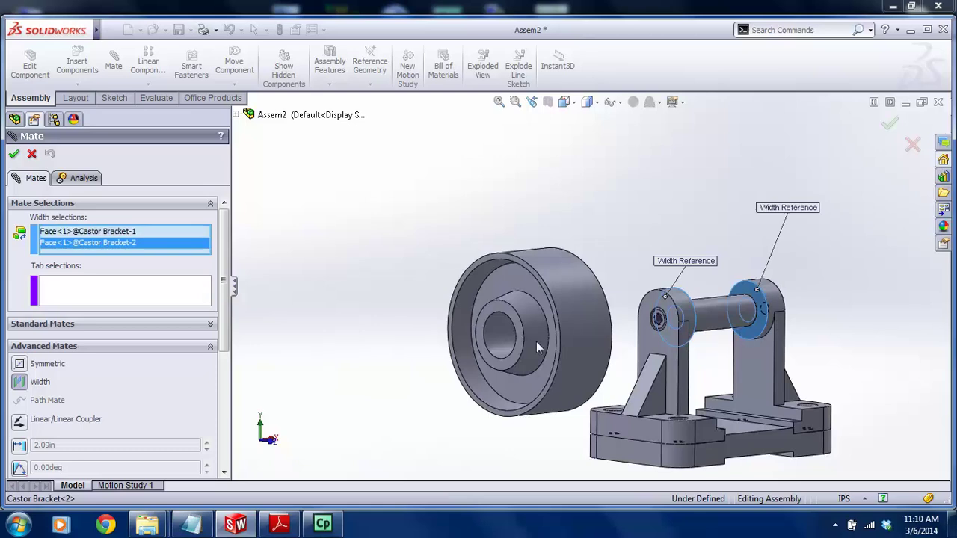
# Use the two end faces of the roller's hub as tab selections, apply the Width mate and finish mating
pyautogui.click(125, 301)
pyautogui.scroll(-3, 464, 297)
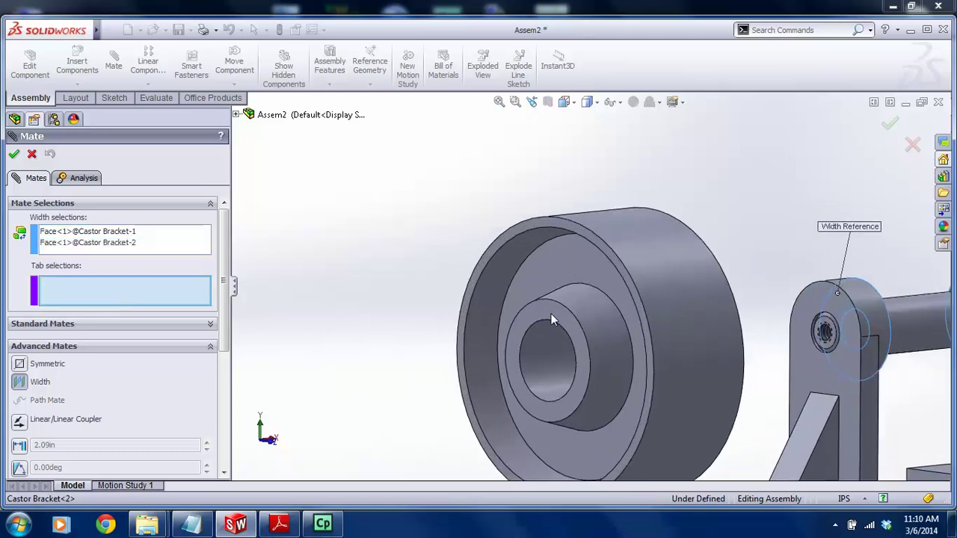
pyautogui.click(551, 313)
pyautogui.moveTo(664, 310); pyautogui.dragTo(815, 311, button='middle')
pyautogui.click(813, 298)
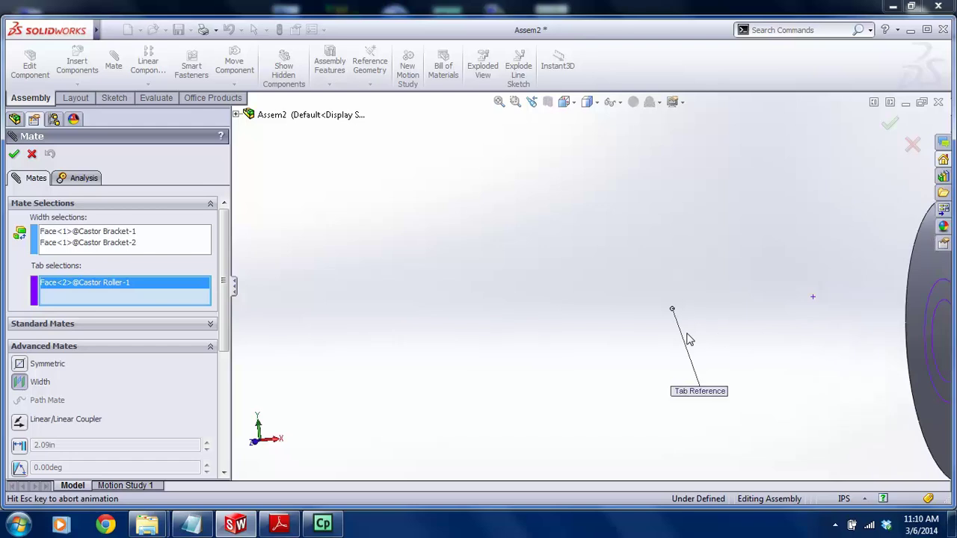
pyautogui.scroll(5, 722, 327)
pyautogui.scroll(-2, 848, 314)
pyautogui.click(884, 120)
pyautogui.moveTo(721, 305); pyautogui.dragTo(774, 308, button='middle')
pyautogui.scroll(-3, 774, 308)
pyautogui.moveTo(723, 285); pyautogui.dragTo(661, 325, button='middle')
pyautogui.scroll(4, 594, 292)
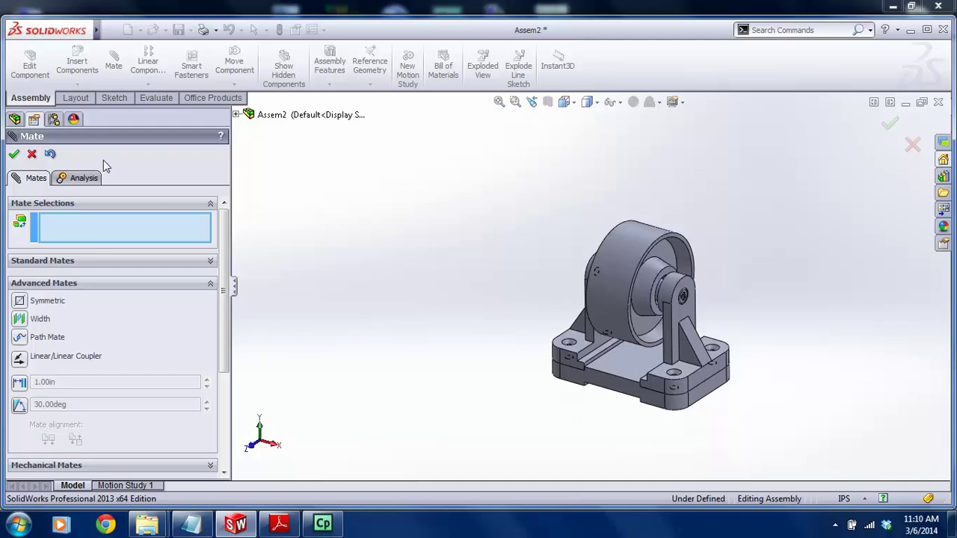
pyautogui.click(32, 155)
# Section the assembly on the Front Plane to examine the roller's position on the shaft, then restore the full view
pyautogui.click(547, 103)
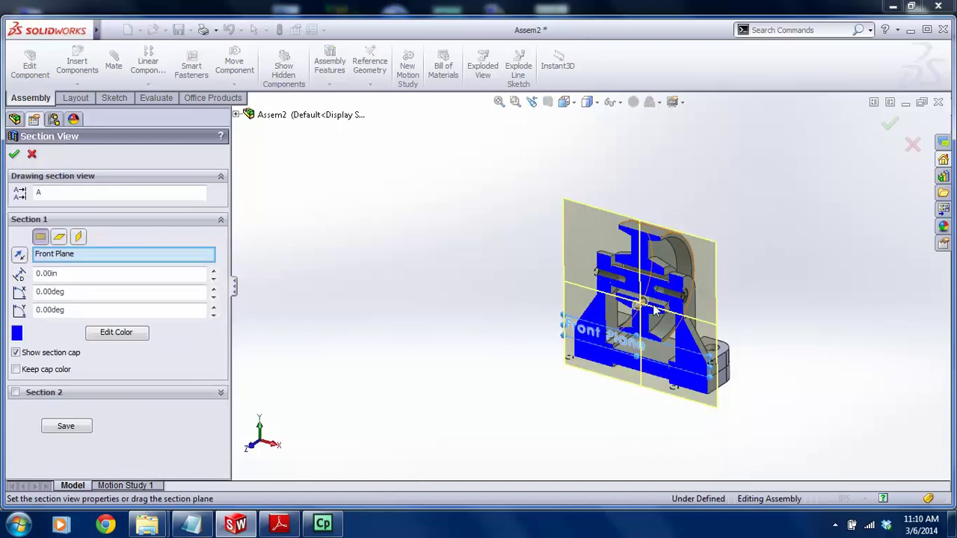
pyautogui.click(890, 124)
pyautogui.scroll(8, 673, 262)
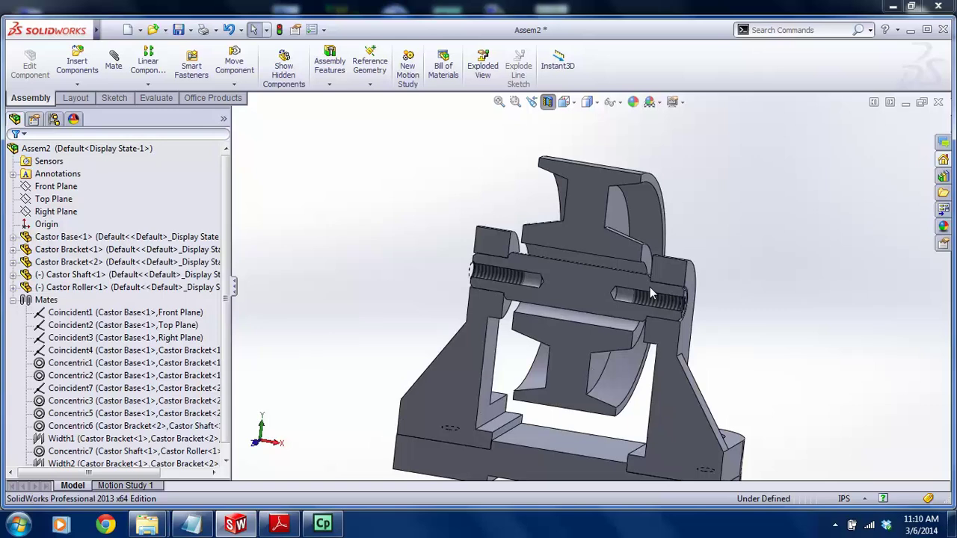
pyautogui.moveTo(527, 324)
pyautogui.mouseDown(button='middle')
pyautogui.moveTo(545, 309)
pyautogui.moveTo(533, 314)
pyautogui.mouseUp(button='middle')
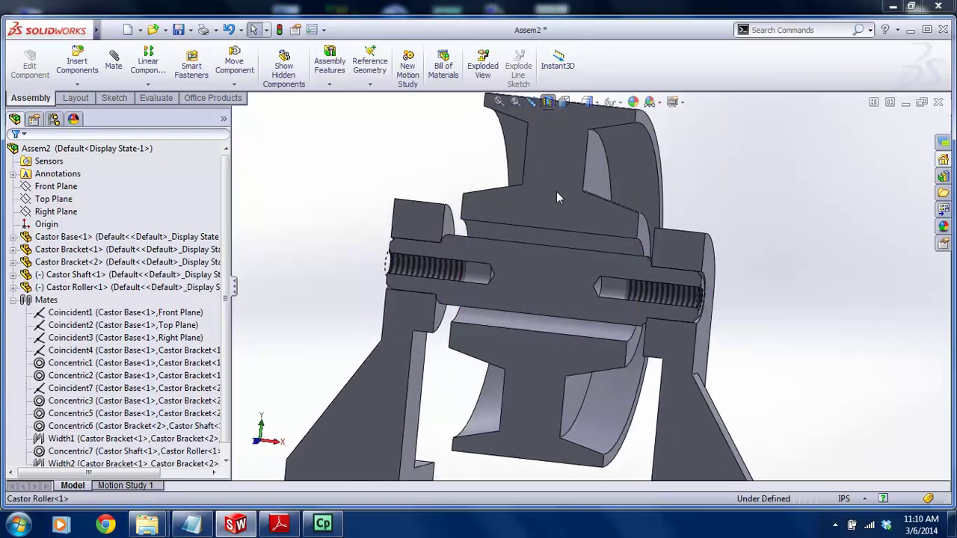
pyautogui.scroll(3, 527, 243)
pyautogui.scroll(3, 529, 258)
pyautogui.scroll(-2, 561, 217)
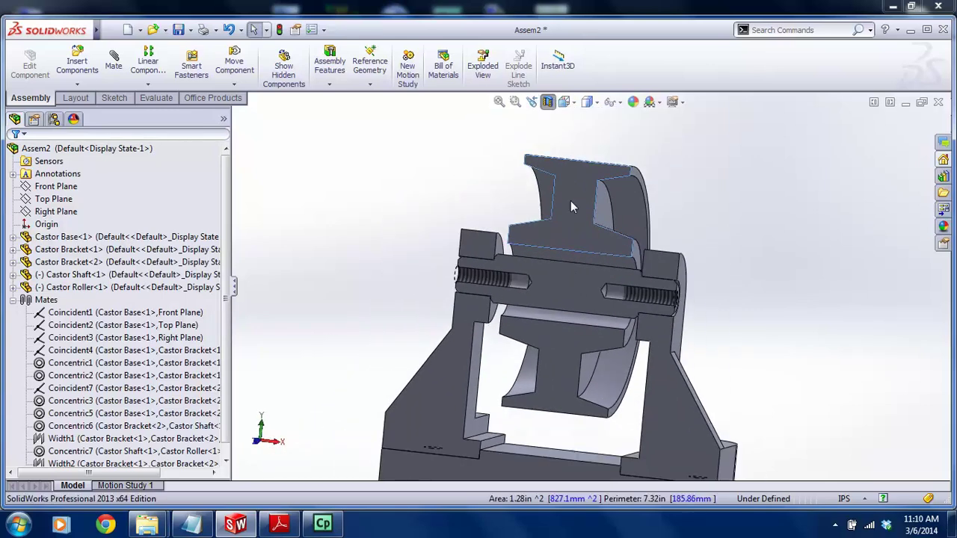
pyautogui.click(547, 103)
pyautogui.scroll(-2, 553, 287)
pyautogui.moveTo(573, 267); pyautogui.dragTo(554, 334, button='middle')
pyautogui.scroll(2, 554, 335)
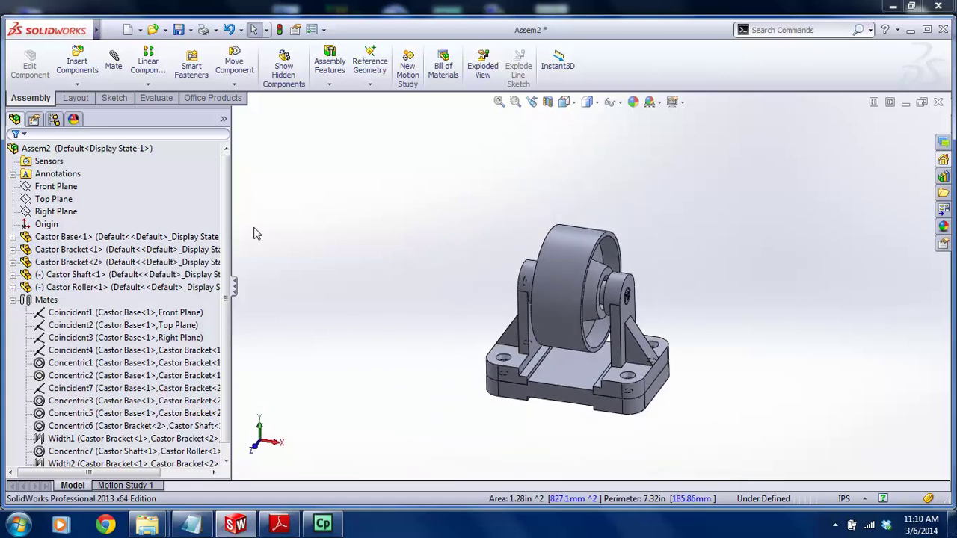
# Insert two copies of the Castor Bushing part from the Castor Project folder, one on each side of the assembly
pyautogui.click(77, 65)
pyautogui.click(102, 303)
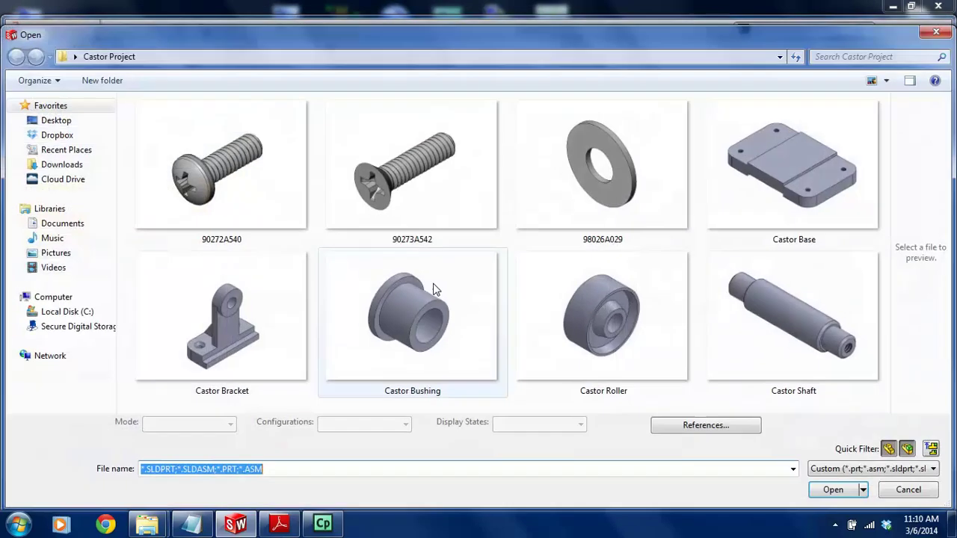
pyautogui.click(409, 332)
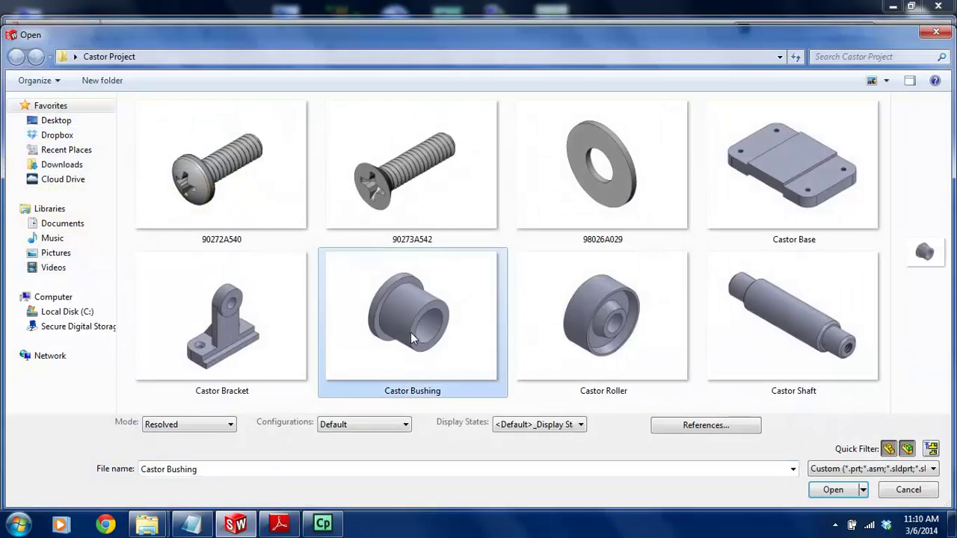
pyautogui.doubleClick(411, 332)
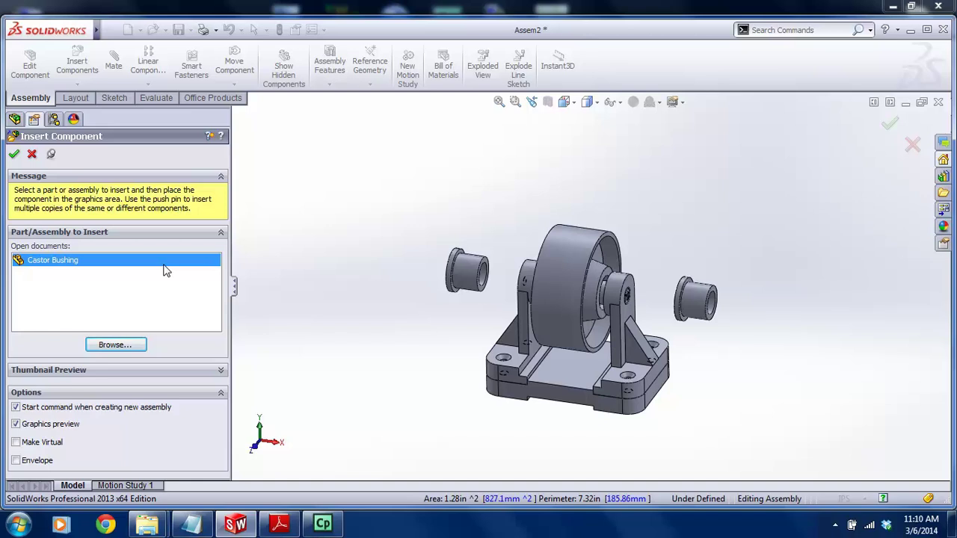
pyautogui.click(32, 154)
# Add a concentric mate between the first bushing's outer cylindrical face and the roller's bore
pyautogui.scroll(-3, 539, 293)
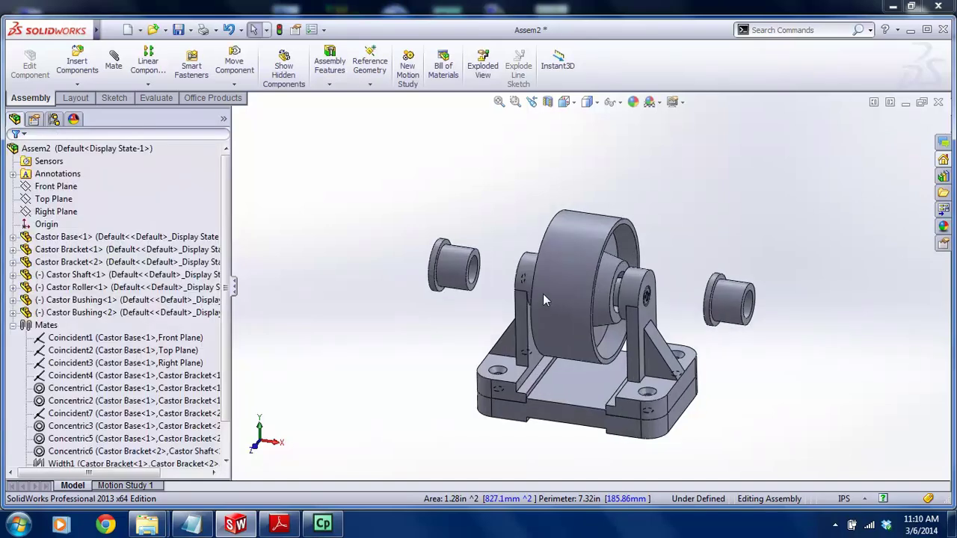
pyautogui.moveTo(471, 267); pyautogui.dragTo(504, 237, button='middle')
pyautogui.click(113, 54)
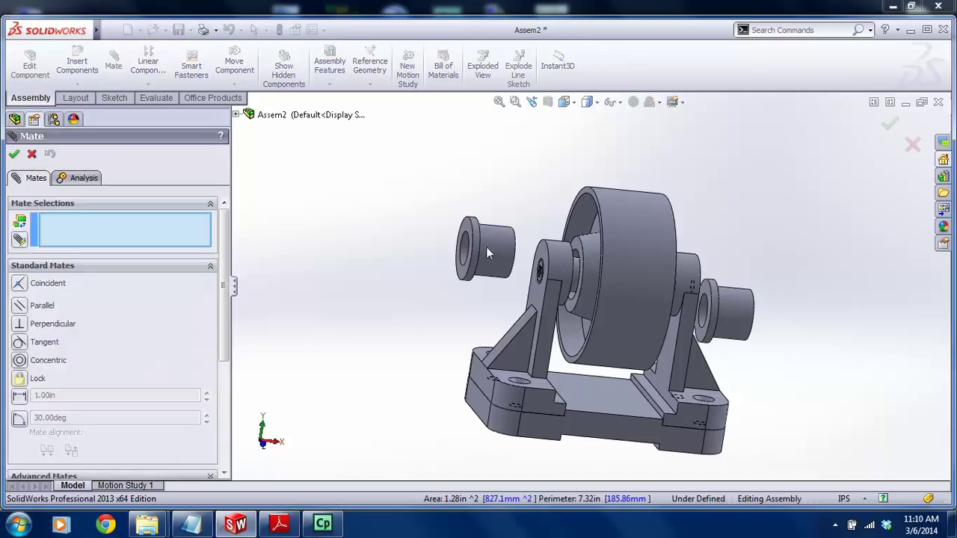
pyautogui.click(495, 247)
pyautogui.scroll(-5, 588, 276)
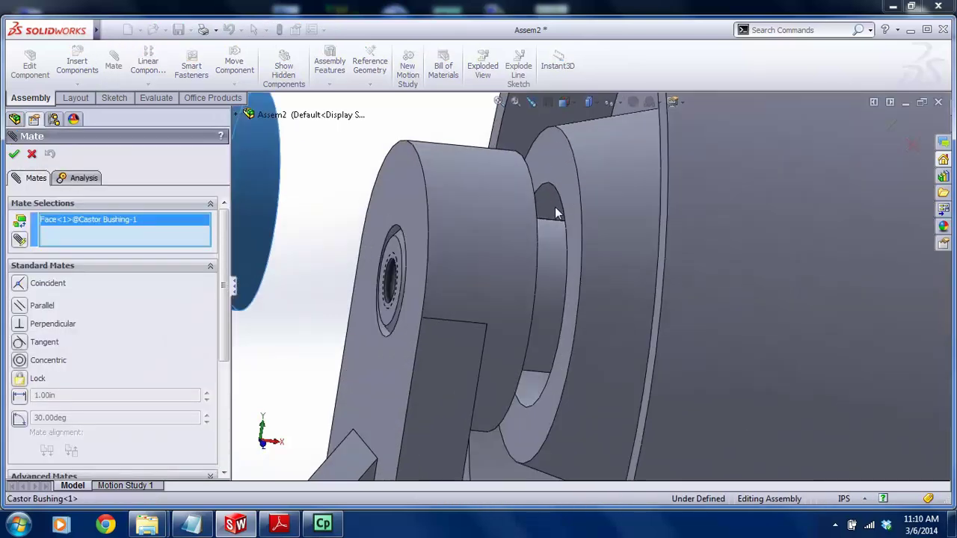
pyautogui.click(549, 243)
pyautogui.scroll(4, 554, 254)
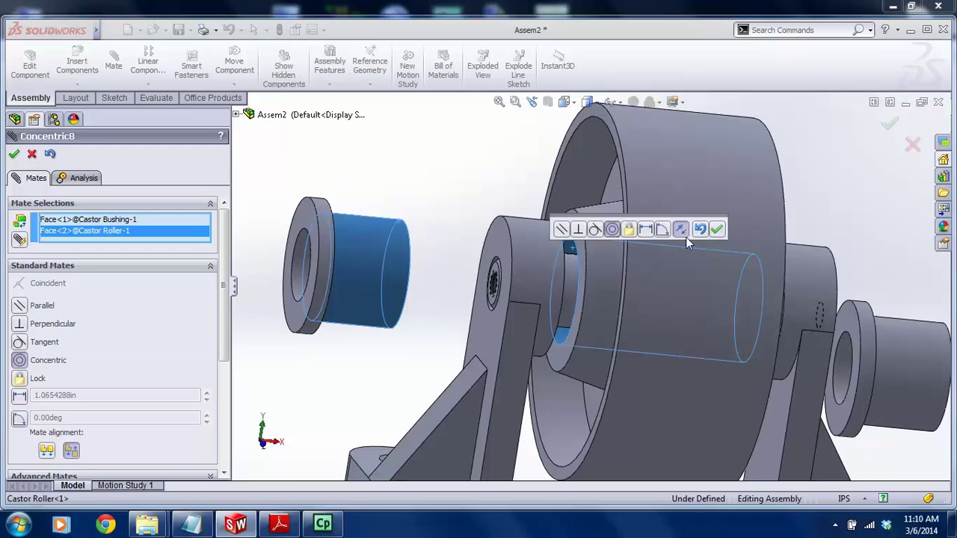
pyautogui.click(717, 234)
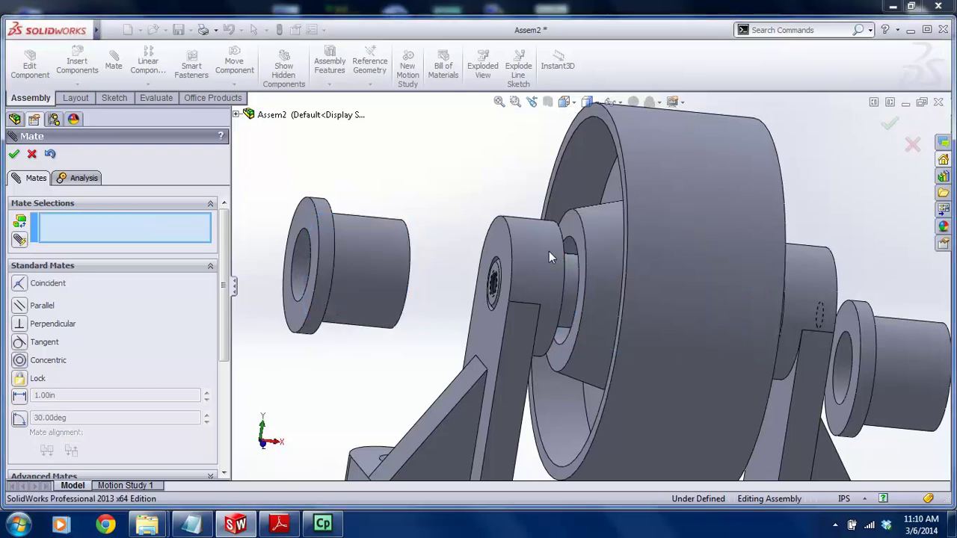
# Add a coincident mate between the roller's hub end face and the inner flange face of the first bushing
pyautogui.scroll(-4, 549, 251)
pyautogui.click(580, 220)
pyautogui.moveTo(580, 254); pyautogui.dragTo(434, 253, button='middle')
pyautogui.click(398, 241)
pyautogui.click(385, 260)
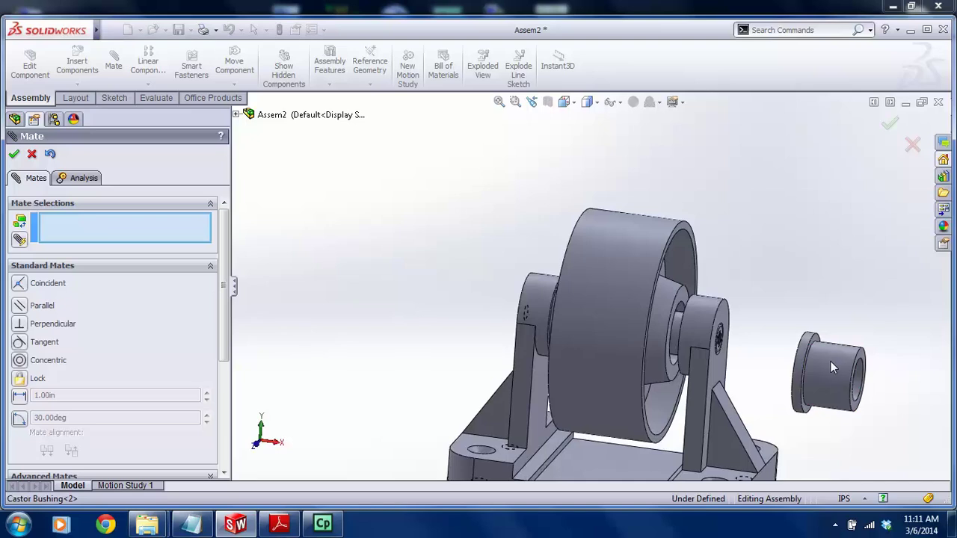
# Add a concentric mate between the second bushing's outer cylindrical face and the shaft's central cylindrical face, with the mate alignment flipped
pyautogui.click(828, 361)
pyautogui.scroll(-3, 674, 320)
pyautogui.click(628, 321)
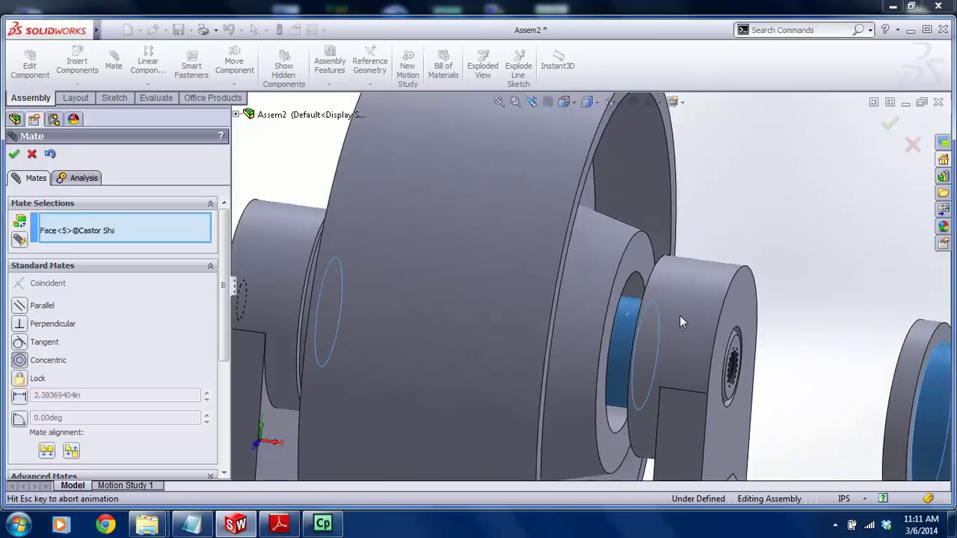
pyautogui.scroll(3, 783, 354)
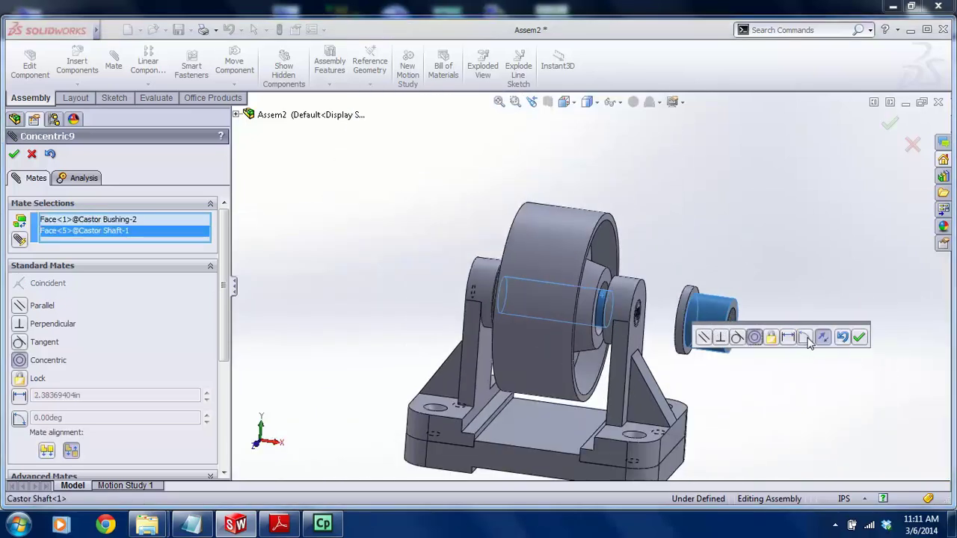
pyautogui.click(821, 338)
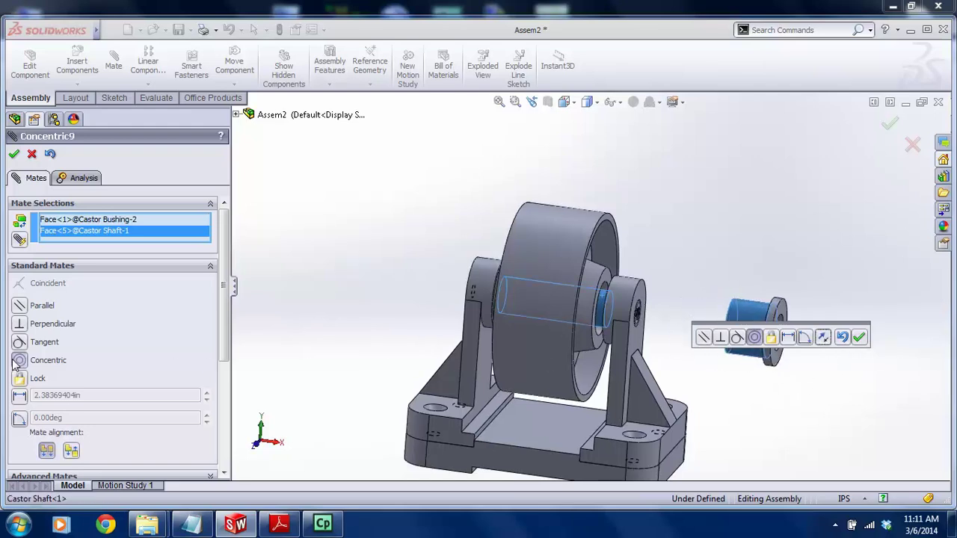
pyautogui.click(859, 338)
# Mate the second bushing's inner flange face coincident with the roller's other hub end face and finish mating
pyautogui.scroll(-3, 606, 292)
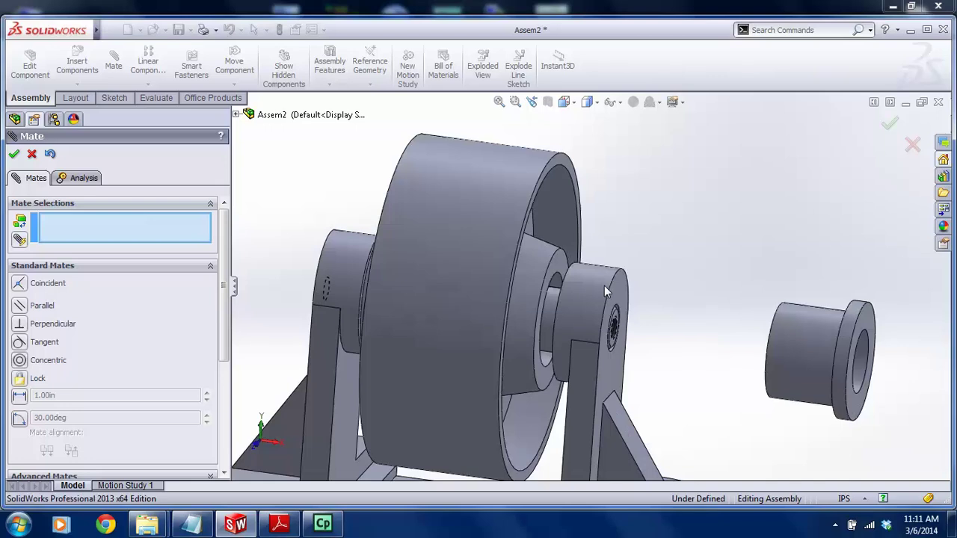
pyautogui.click(571, 269)
pyautogui.moveTo(588, 281); pyautogui.dragTo(843, 297, button='middle')
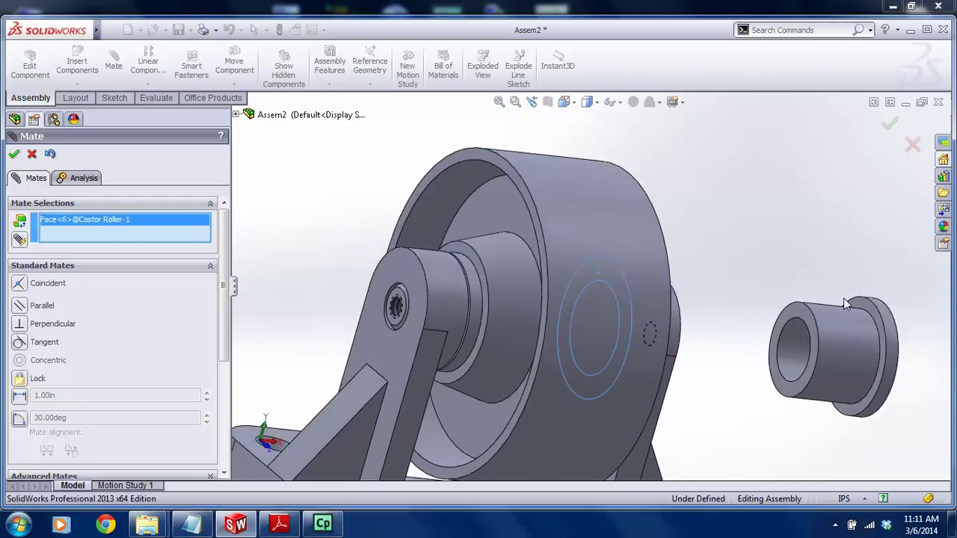
pyautogui.click(861, 302)
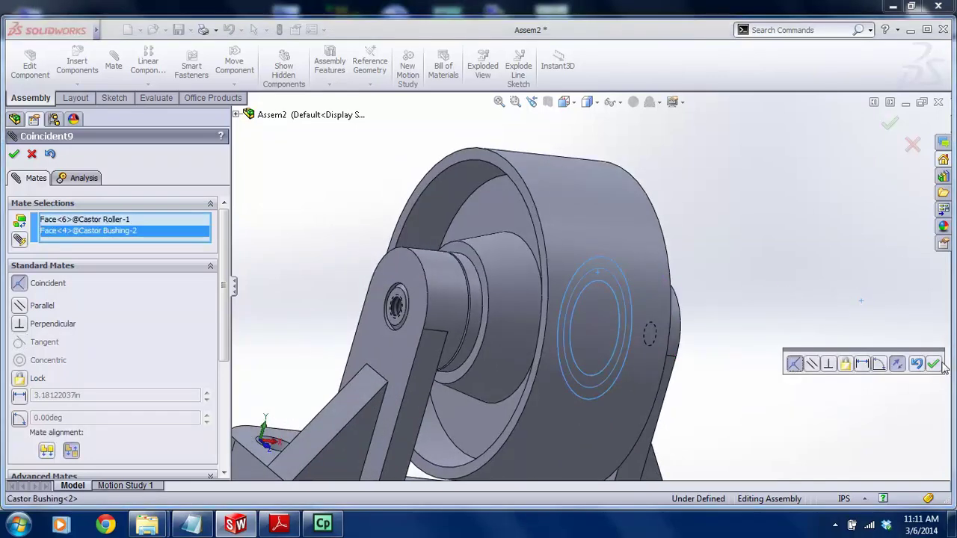
pyautogui.click(933, 363)
pyautogui.scroll(5, 818, 348)
pyautogui.moveTo(674, 305); pyautogui.dragTo(593, 282, button='middle')
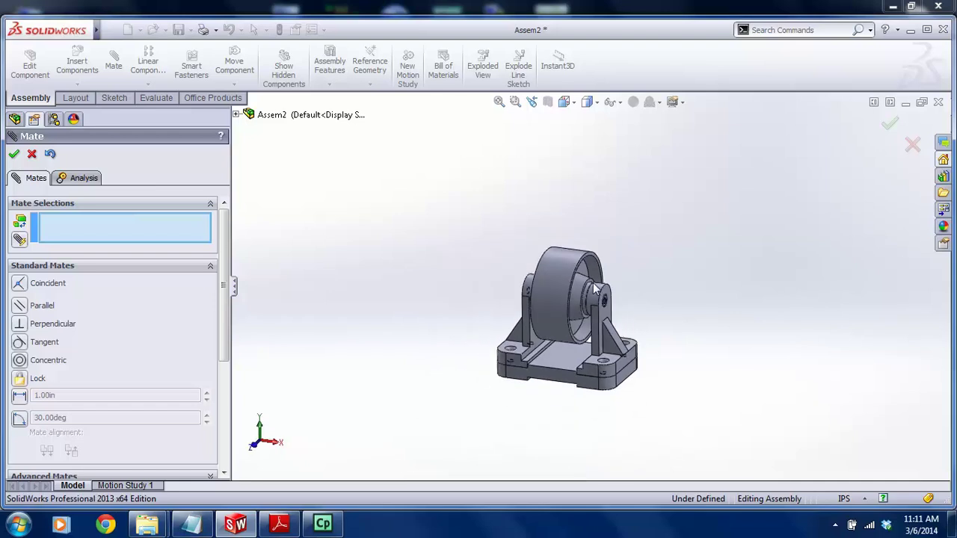
pyautogui.scroll(-2, 593, 283)
pyautogui.click(33, 154)
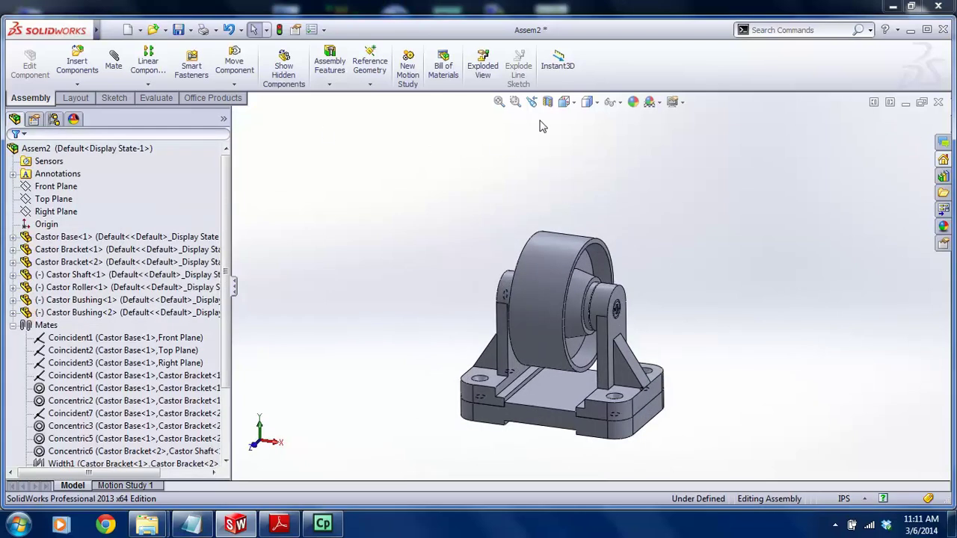
# Section the assembly on the Front Plane to examine how the bushings fit between the roller and shaft
pyautogui.click(547, 101)
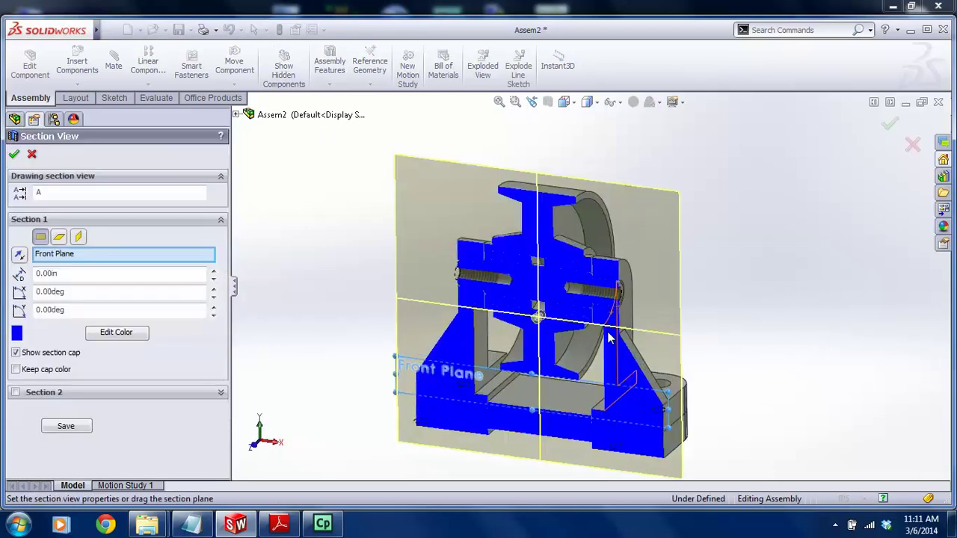
pyautogui.click(887, 126)
pyautogui.scroll(-6, 544, 258)
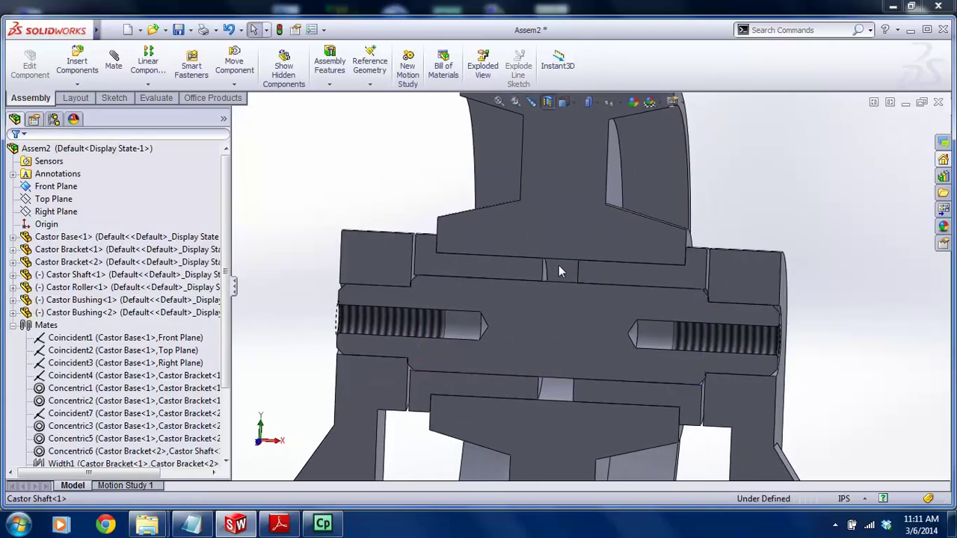
# Turn off the section view and collapse the list of mates
pyautogui.scroll(-2, 446, 264)
pyautogui.scroll(8, 776, 185)
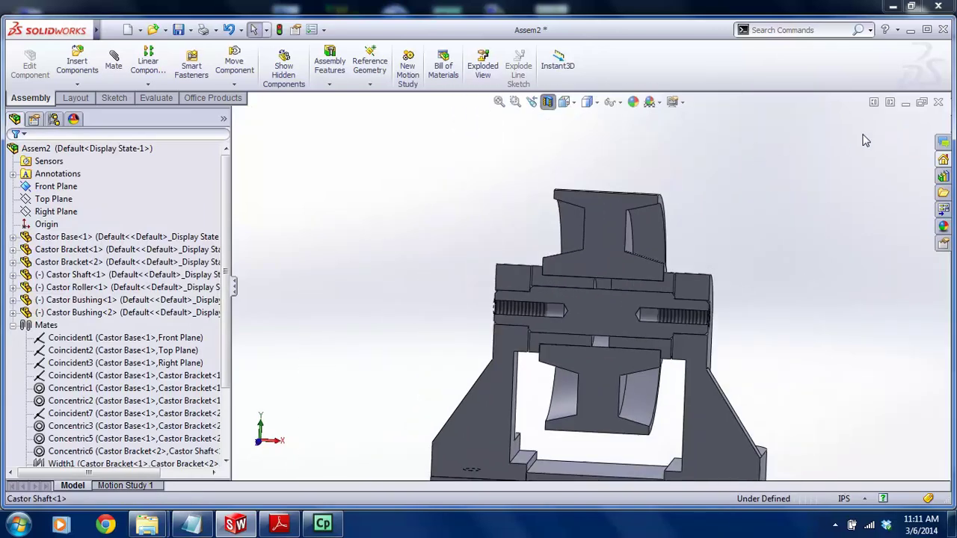
pyautogui.click(548, 102)
pyautogui.scroll(4, 630, 267)
pyautogui.moveTo(631, 267); pyautogui.dragTo(576, 306, button='middle')
pyautogui.scroll(-2, 626, 344)
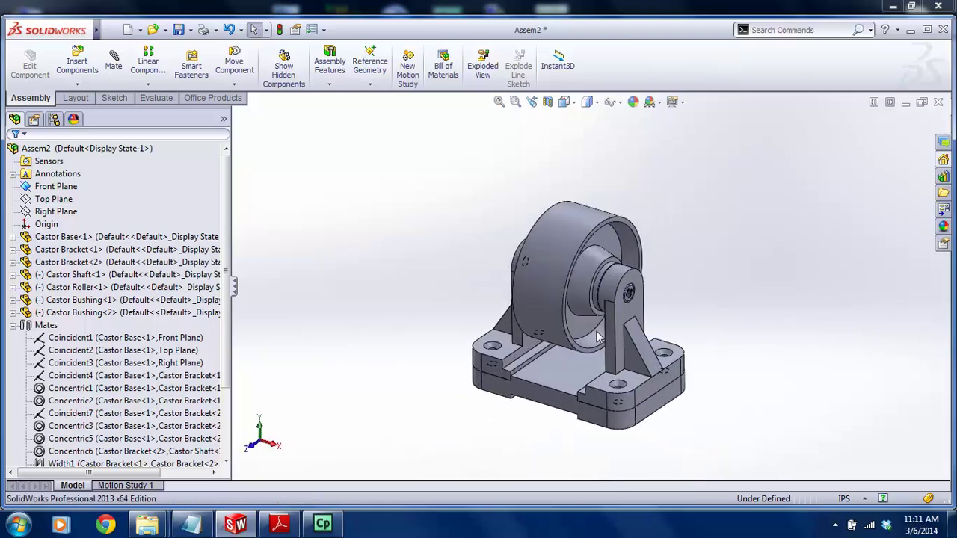
pyautogui.click(12, 326)
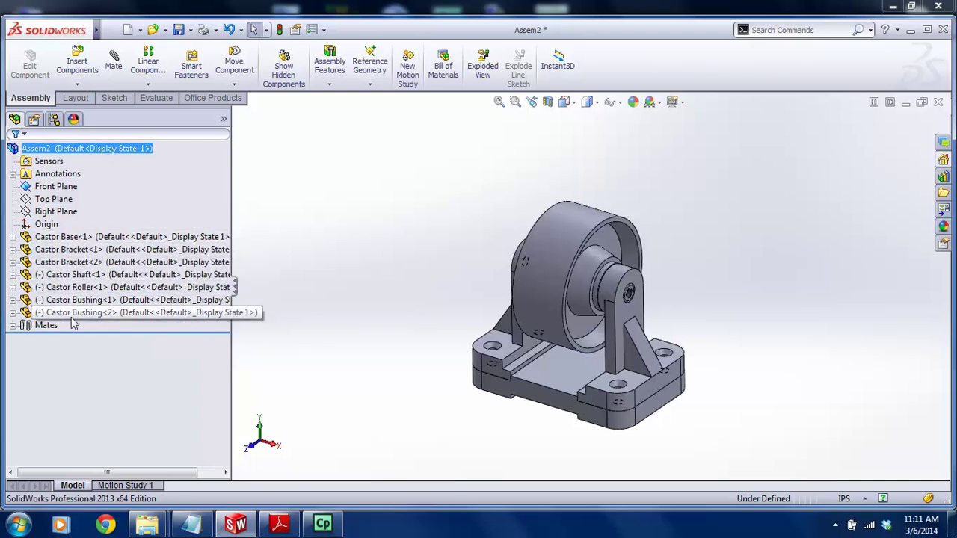
# Insert four copies of the flat-head screw 90273A542, placing two on each side of the castor base
pyautogui.click(77, 64)
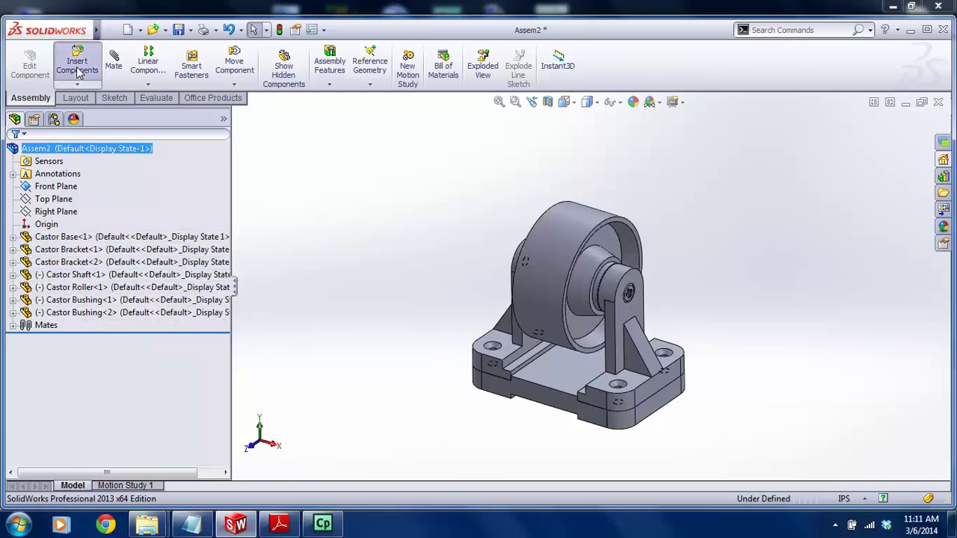
pyautogui.click(124, 364)
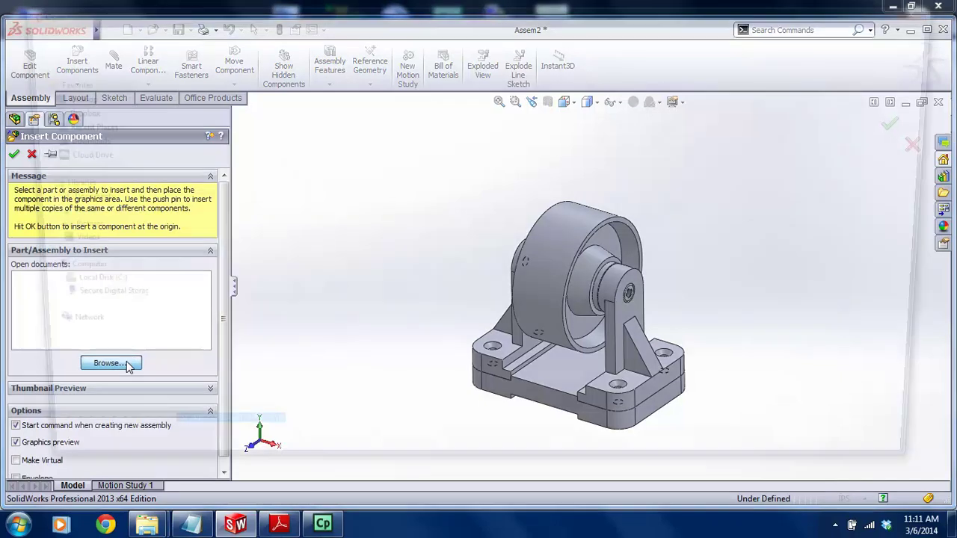
pyautogui.doubleClick(394, 212)
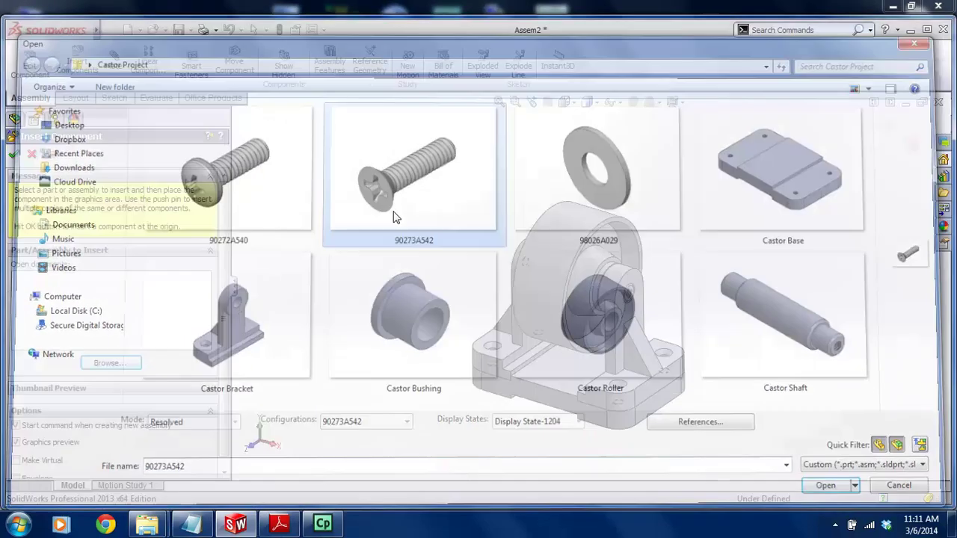
pyautogui.scroll(-3, 478, 352)
pyautogui.scroll(-2, 488, 369)
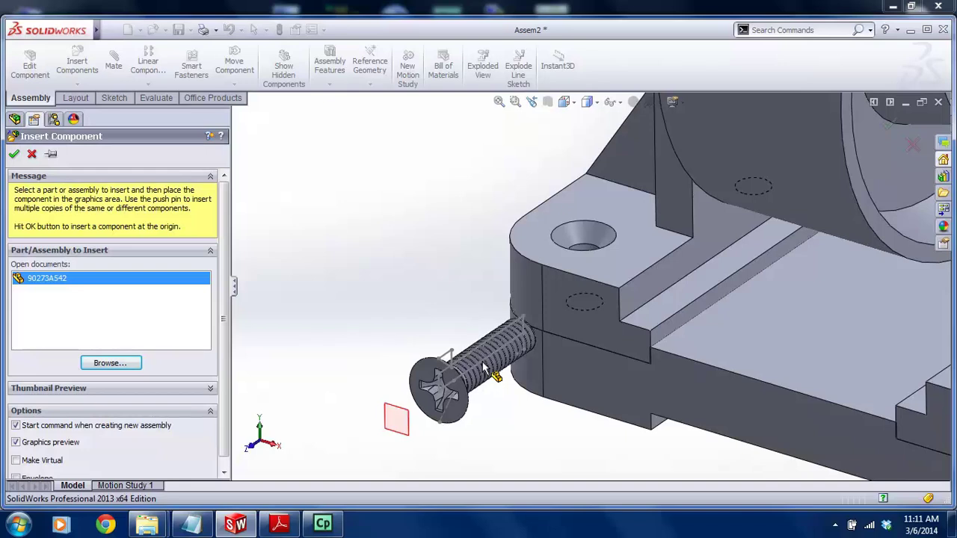
pyautogui.scroll(4, 487, 367)
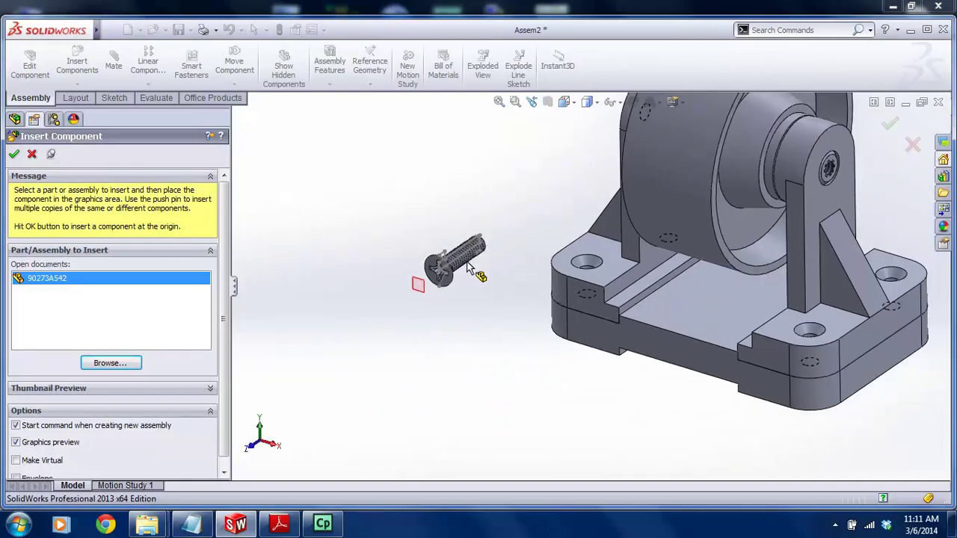
pyautogui.click(456, 221)
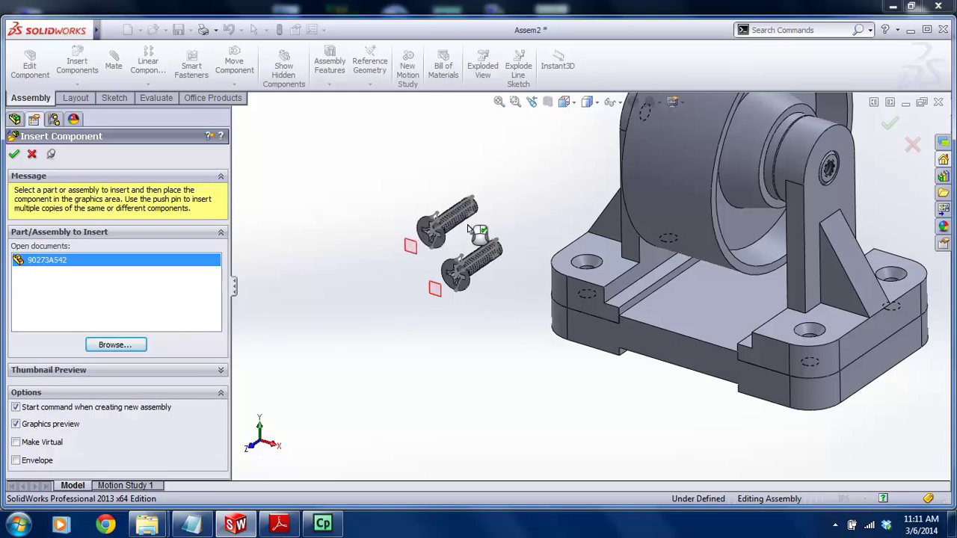
pyautogui.scroll(3, 587, 288)
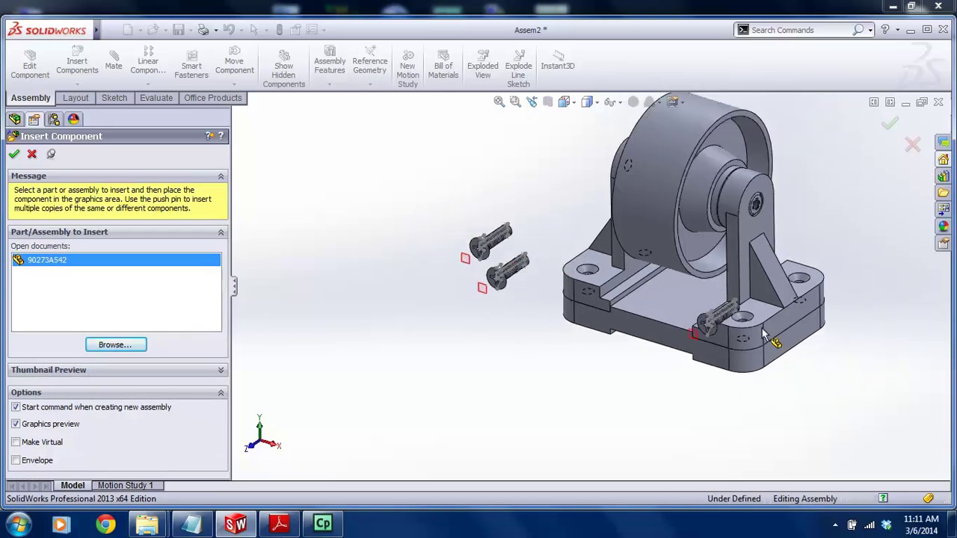
pyautogui.click(860, 321)
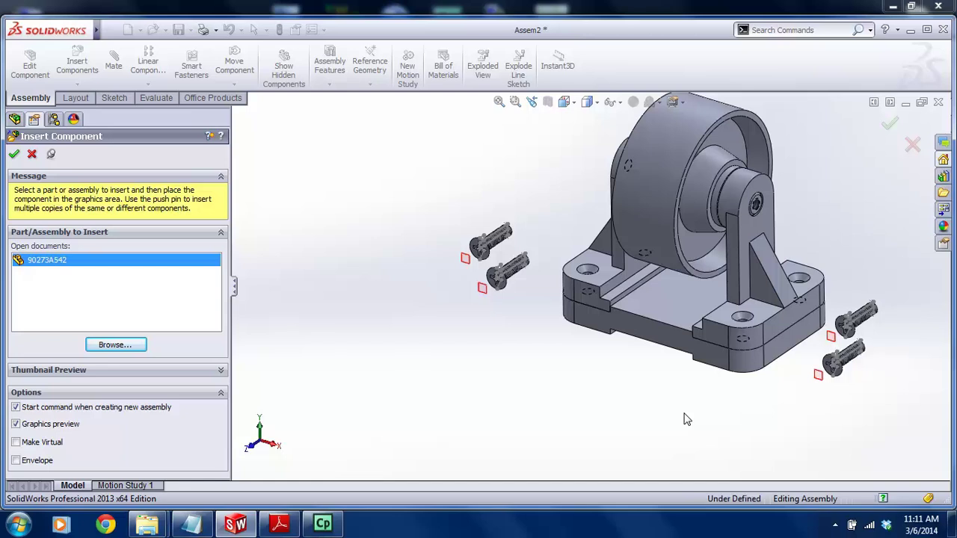
pyautogui.press('Escape')
# Examine the inserted screws up close, including the reference plane and sketch geometry displayed around them
pyautogui.scroll(-5, 528, 281)
pyautogui.scroll(2, 527, 254)
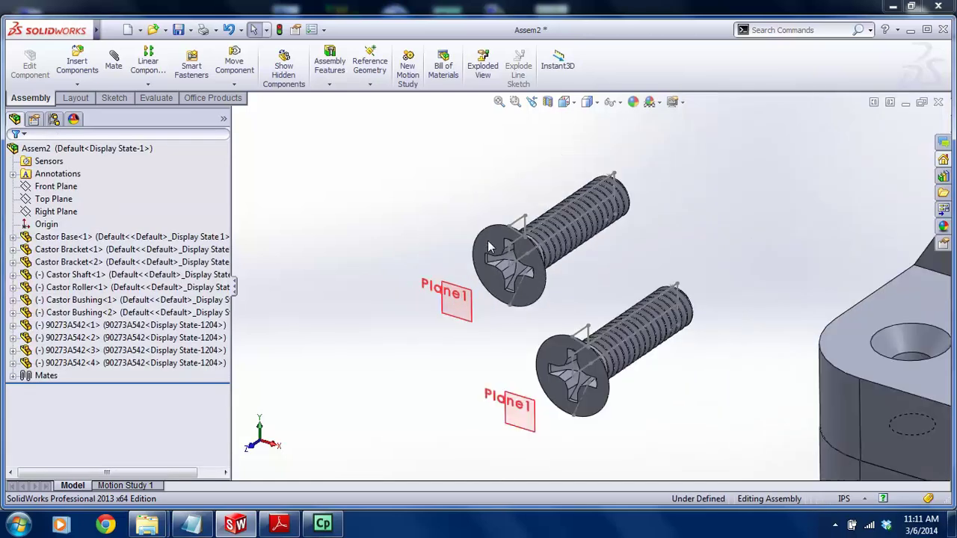
pyautogui.scroll(-6, 563, 214)
pyautogui.scroll(6, 563, 215)
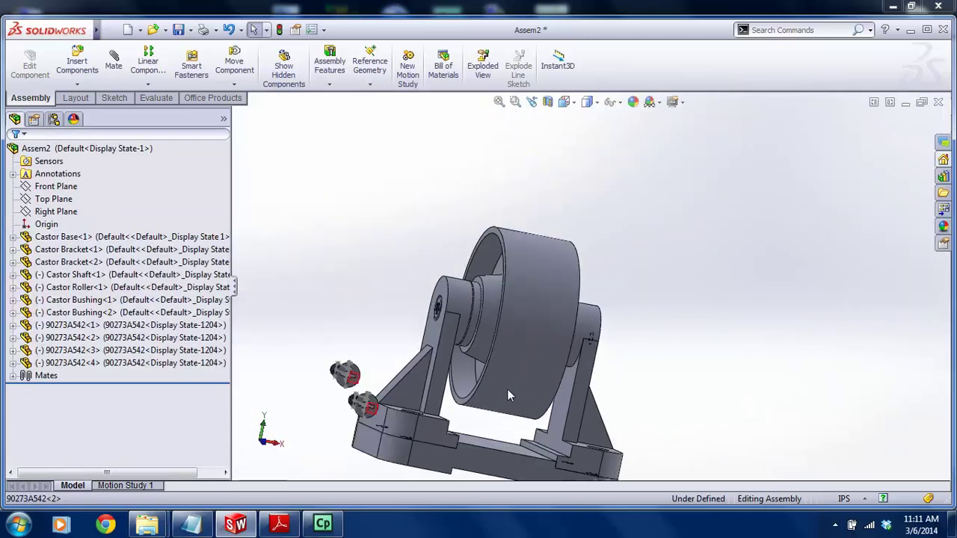
pyautogui.scroll(-4, 302, 391)
pyautogui.moveTo(400, 343); pyautogui.dragTo(439, 345, button='middle')
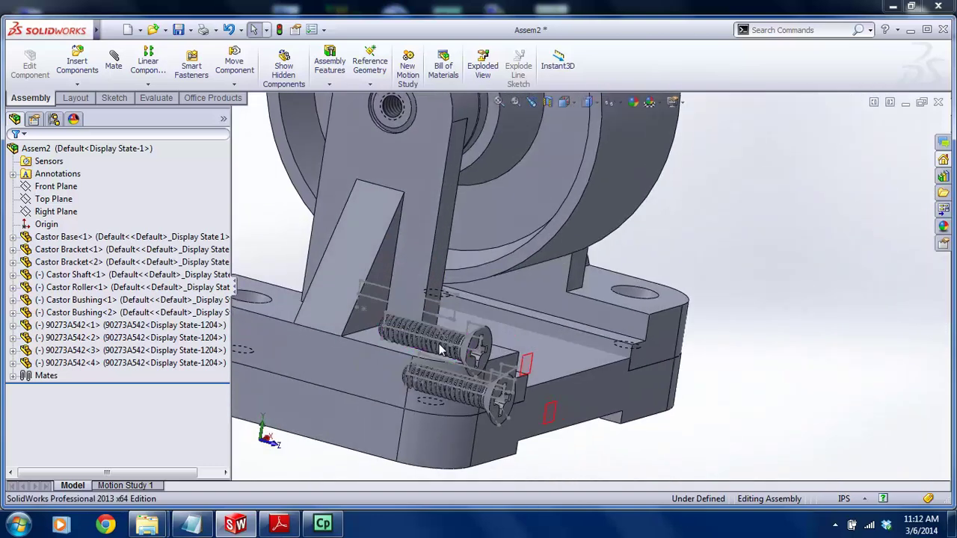
pyautogui.scroll(-3, 440, 349)
pyautogui.scroll(5, 523, 321)
pyautogui.moveTo(567, 318); pyautogui.dragTo(479, 335, button='middle')
pyautogui.scroll(-3, 670, 302)
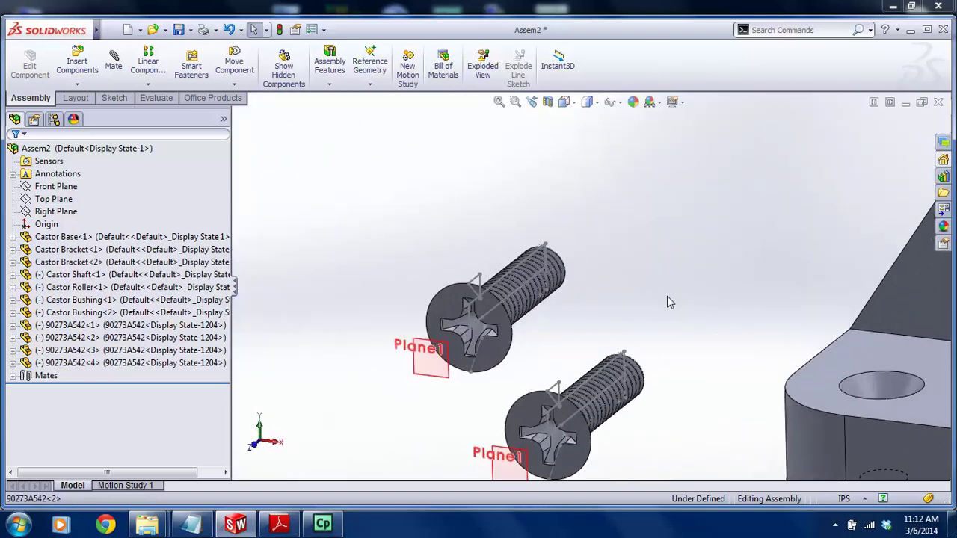
# Open the 90273A542 screw part from the assembly in its own window and accept the older-version notice
pyautogui.rightClick(485, 317)
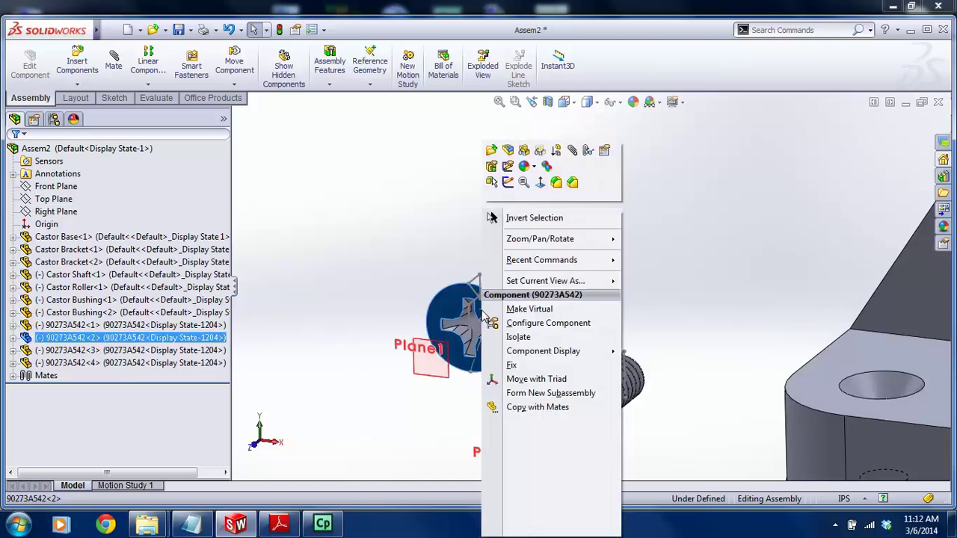
pyautogui.click(388, 179)
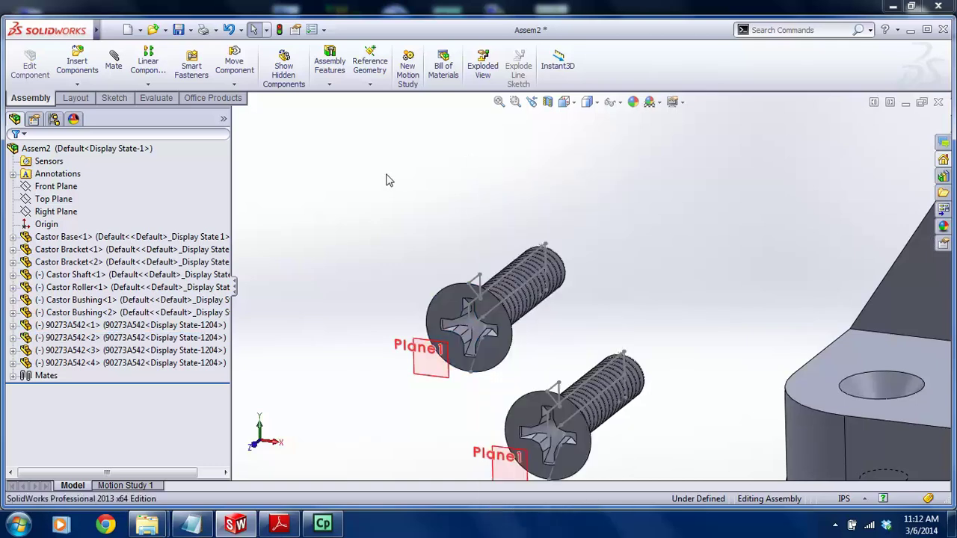
pyautogui.rightClick(481, 306)
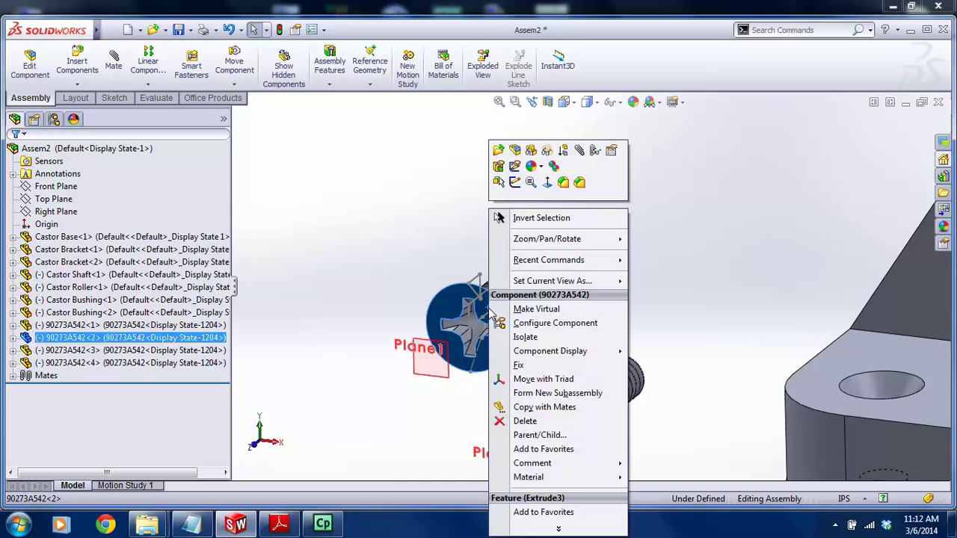
pyautogui.click(499, 152)
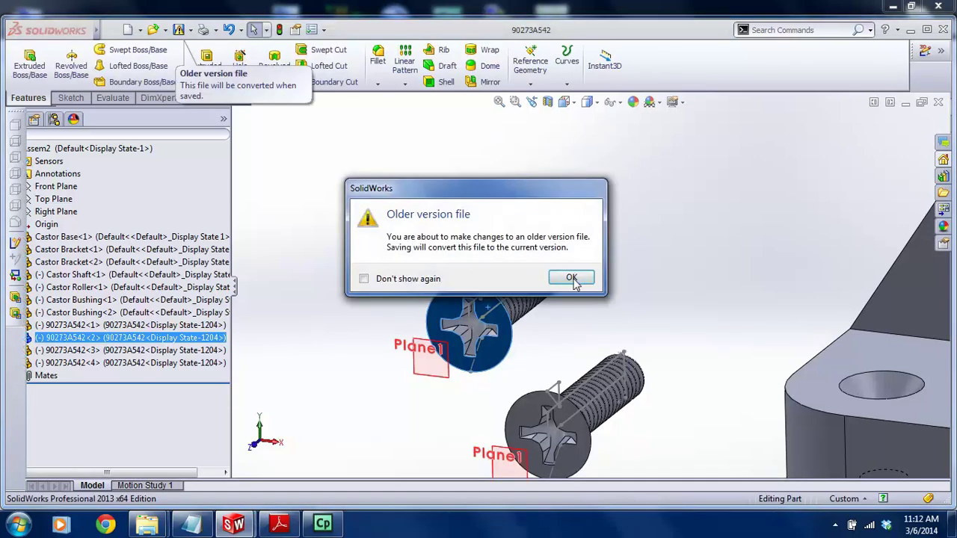
pyautogui.click(571, 278)
# Hide Sketch18 in the screw part, save it converted to the current version, and close the part
pyautogui.click(67, 426)
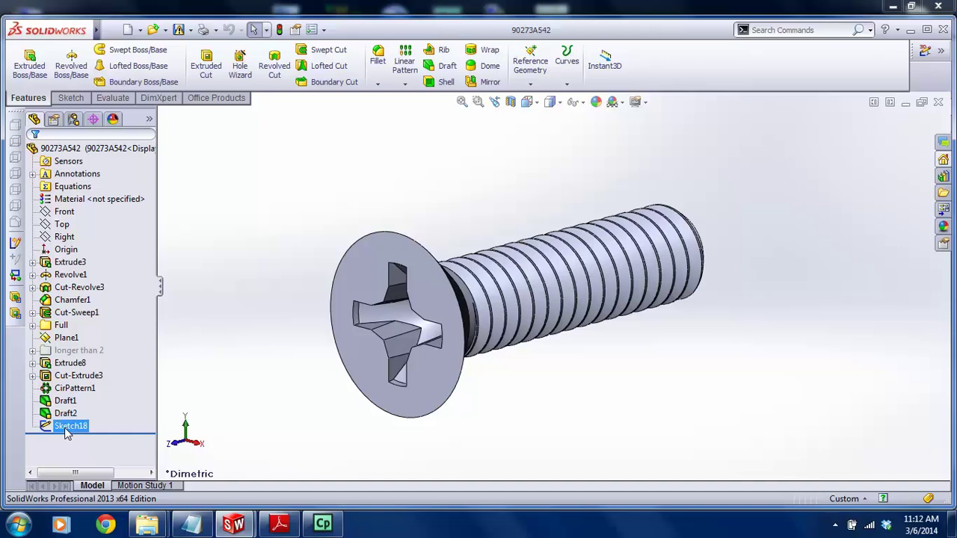
pyautogui.rightClick(66, 426)
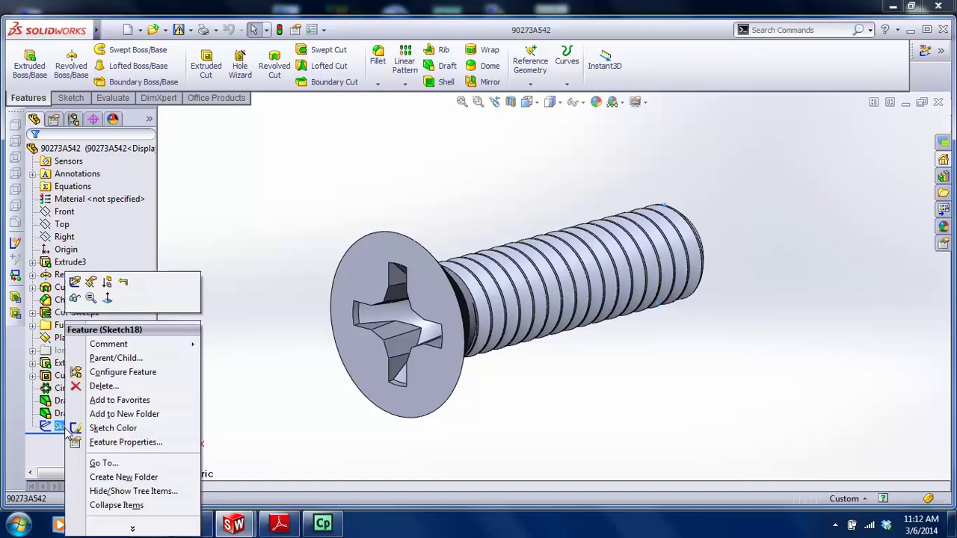
pyautogui.click(75, 298)
pyautogui.click(178, 29)
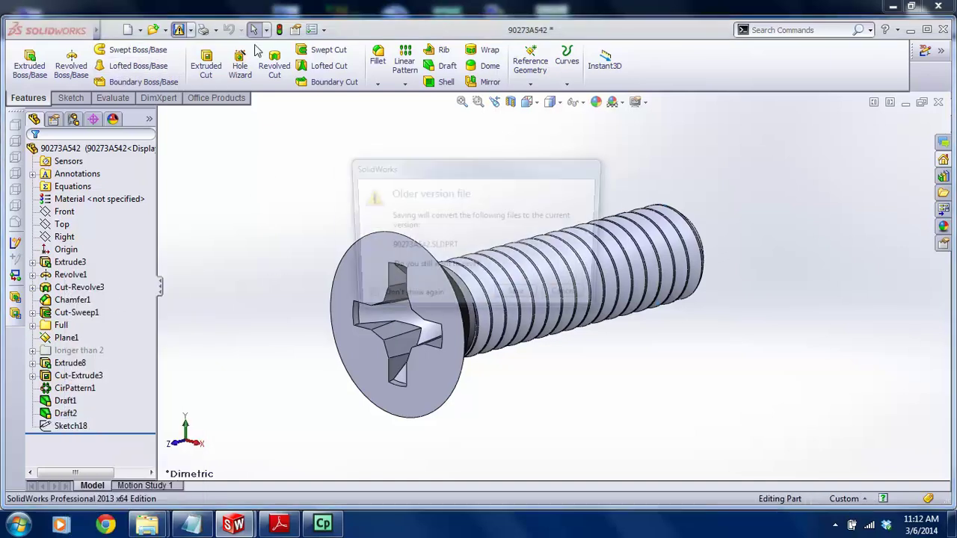
pyautogui.click(524, 299)
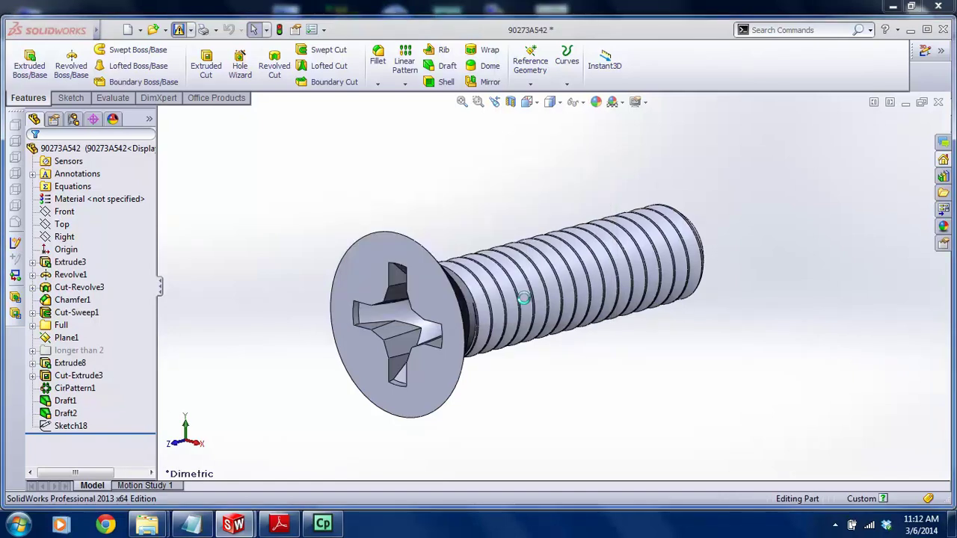
pyautogui.click(937, 104)
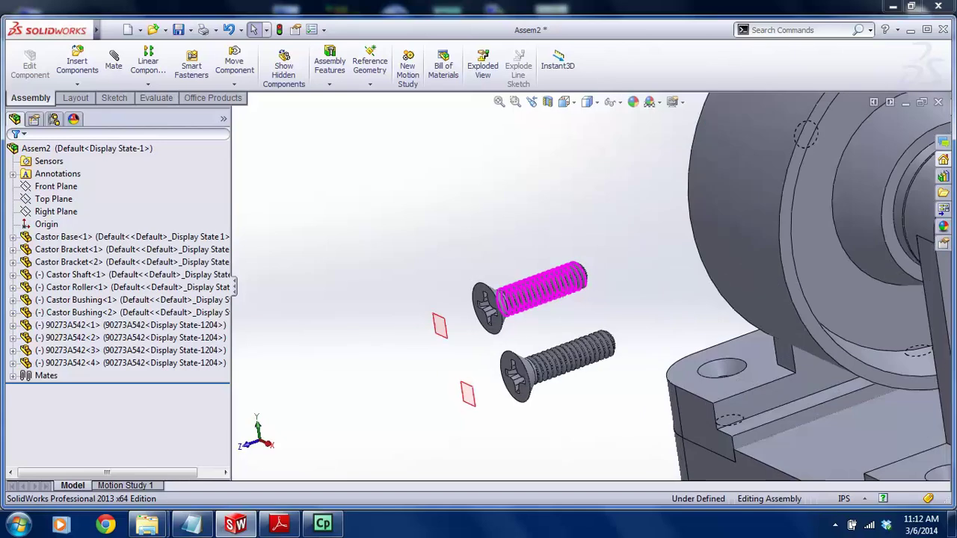
# Hide all types of reference geometry in the assembly, including the screws' Plane1
pyautogui.moveTo(441, 322); pyautogui.dragTo(475, 324, button='middle')
pyautogui.scroll(-4, 475, 324)
pyautogui.scroll(4, 418, 278)
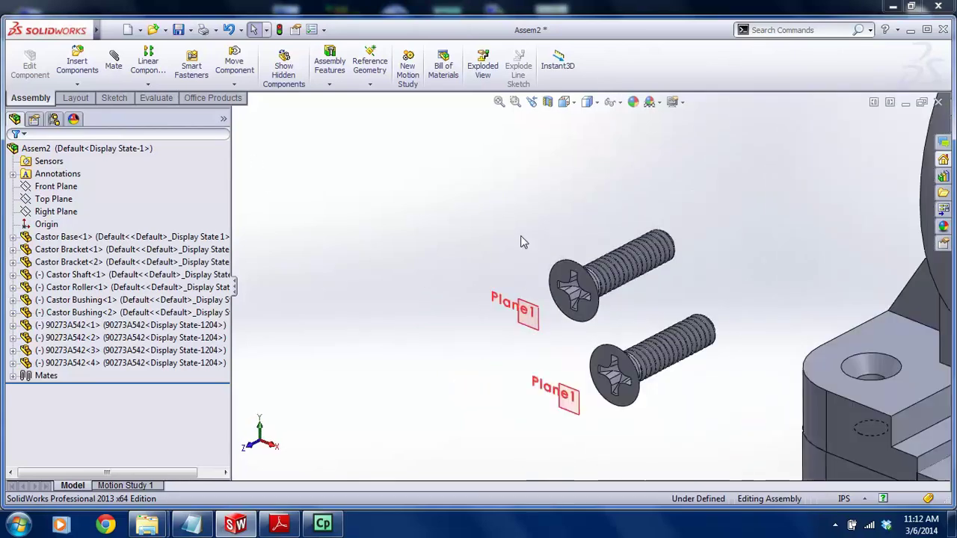
pyautogui.moveTo(96, 30)
pyautogui.click(136, 30)
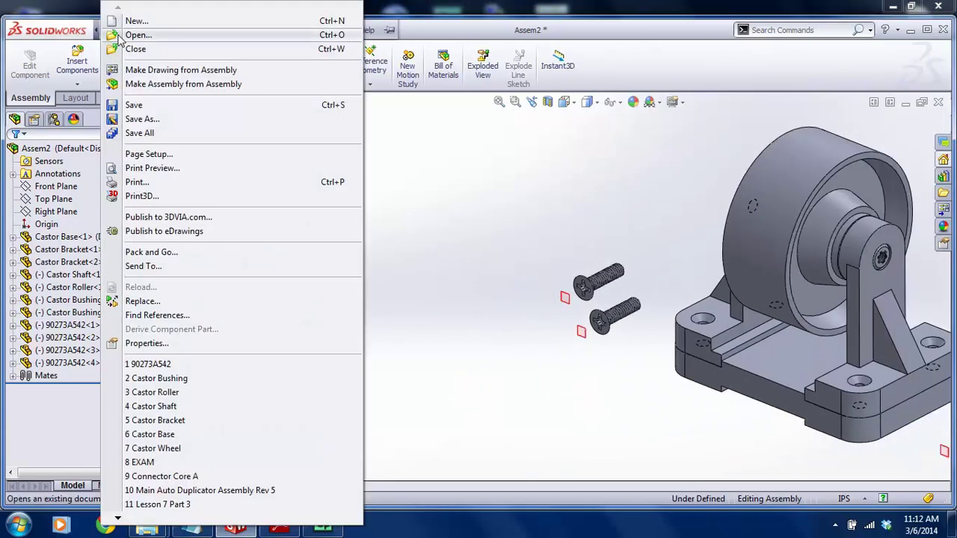
pyautogui.moveTo(159, 35)
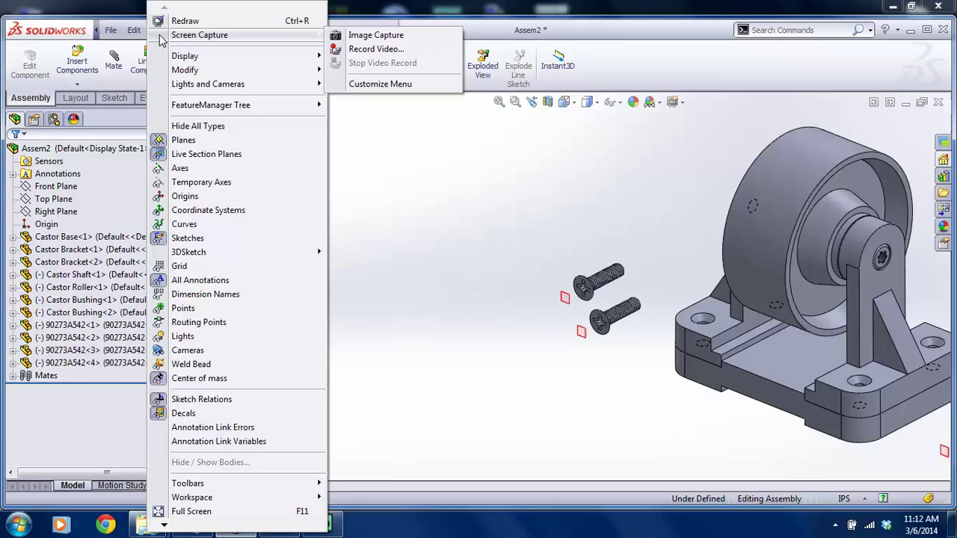
pyautogui.click(198, 127)
pyautogui.scroll(3, 543, 291)
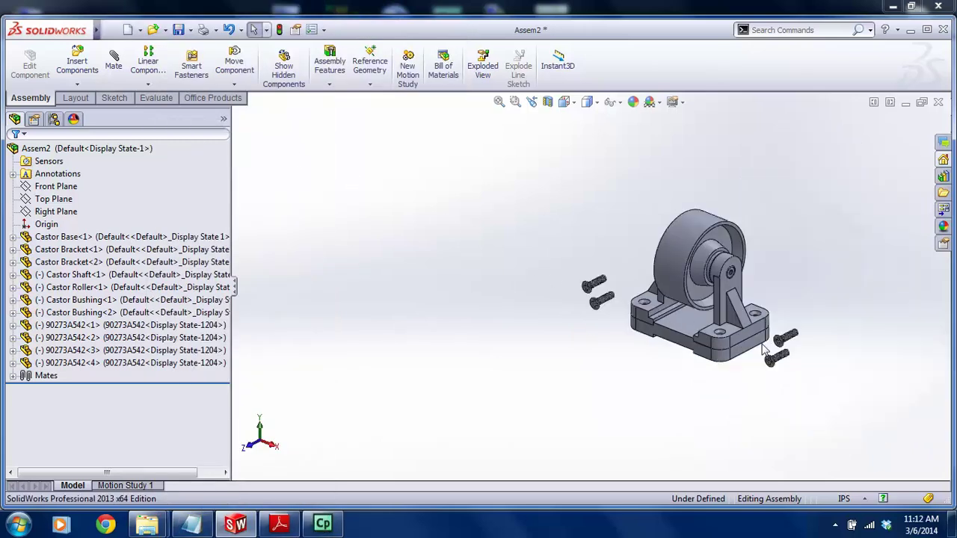
# Inspect the screws' threads and countersunk heads next to the countersunk holes of the brackets
pyautogui.scroll(-6, 543, 291)
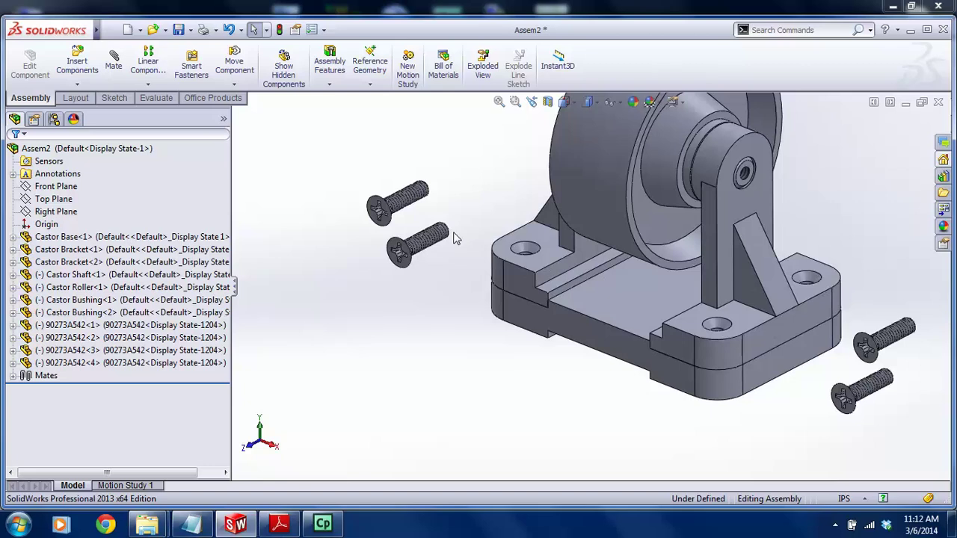
pyautogui.scroll(-6, 456, 238)
pyautogui.scroll(8, 676, 292)
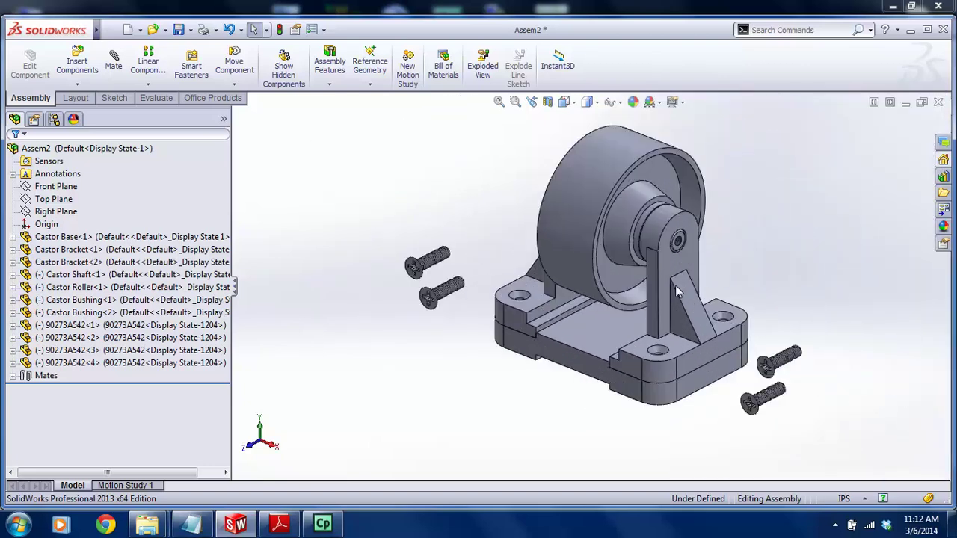
pyautogui.scroll(-6, 800, 359)
pyautogui.scroll(2, 465, 282)
pyautogui.scroll(-4, 463, 282)
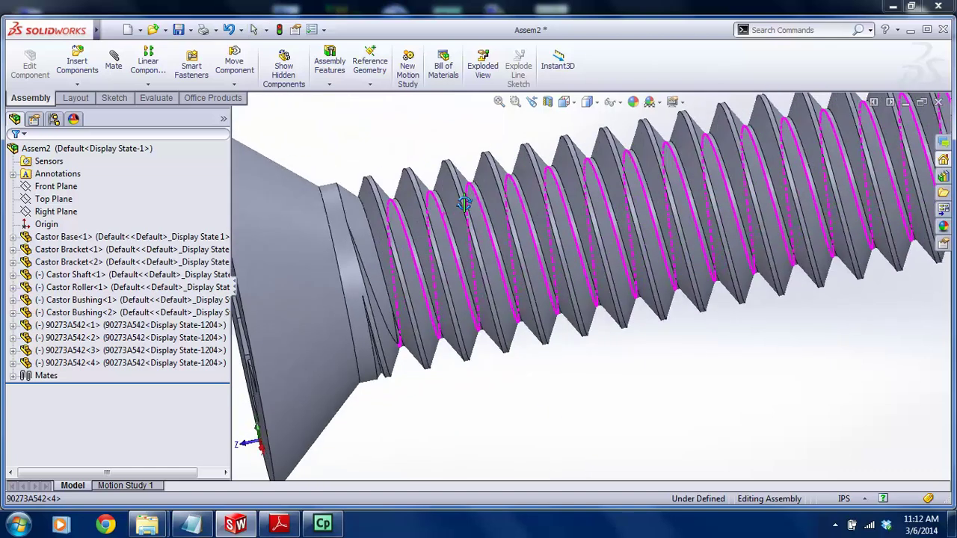
pyautogui.scroll(6, 479, 201)
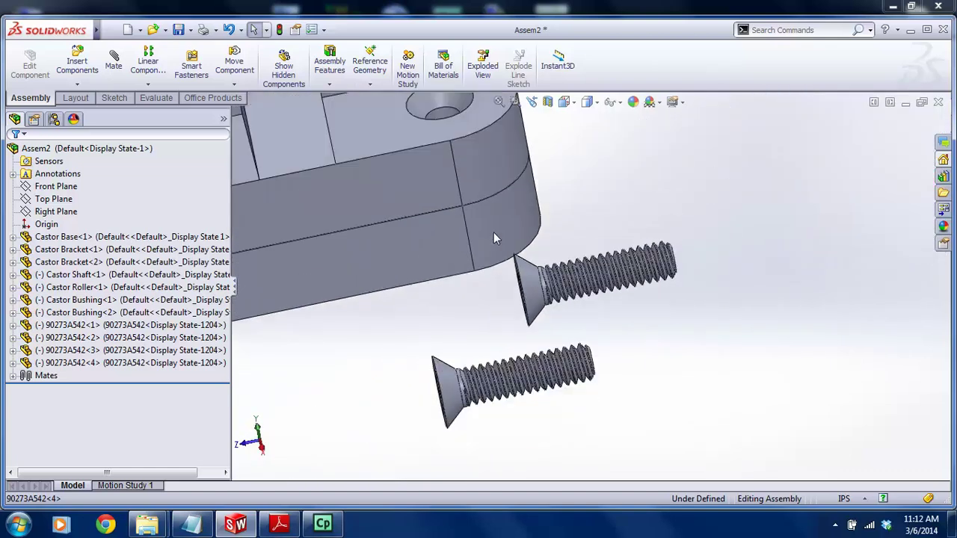
pyautogui.scroll(-2, 533, 243)
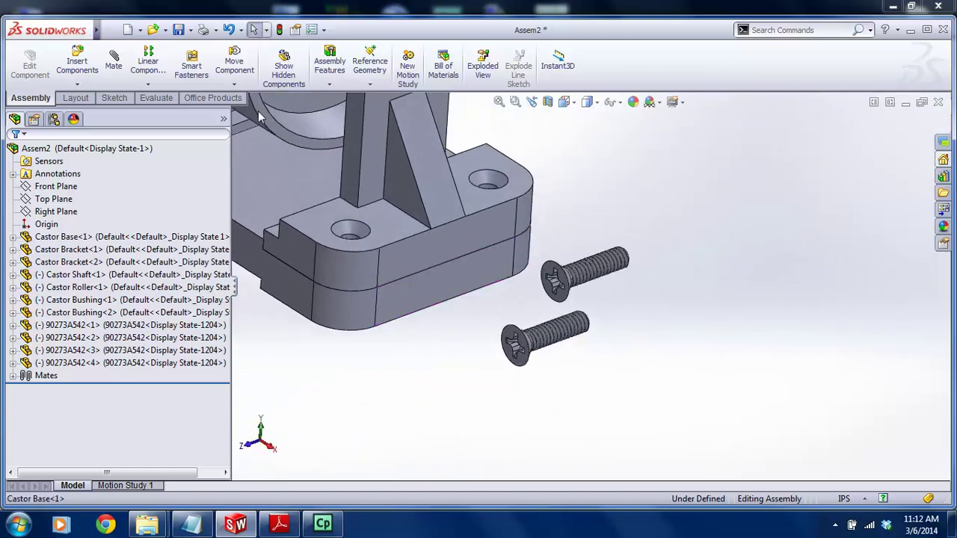
# Start a mate and try the thread root, thread crest and conical head faces of screw 90273A542<4> as selections, clearing each one
pyautogui.click(114, 63)
pyautogui.scroll(-3, 611, 271)
pyautogui.scroll(-5, 590, 254)
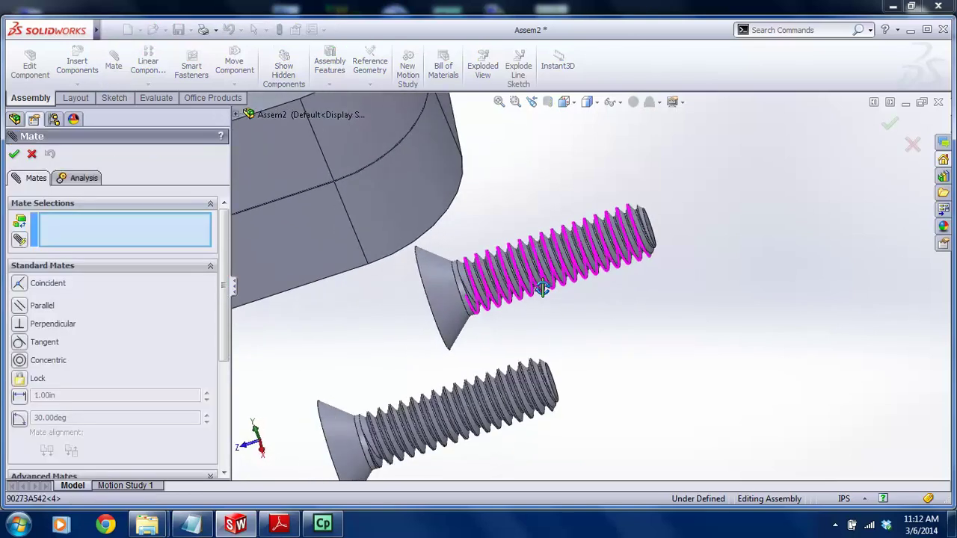
pyautogui.scroll(-2, 548, 266)
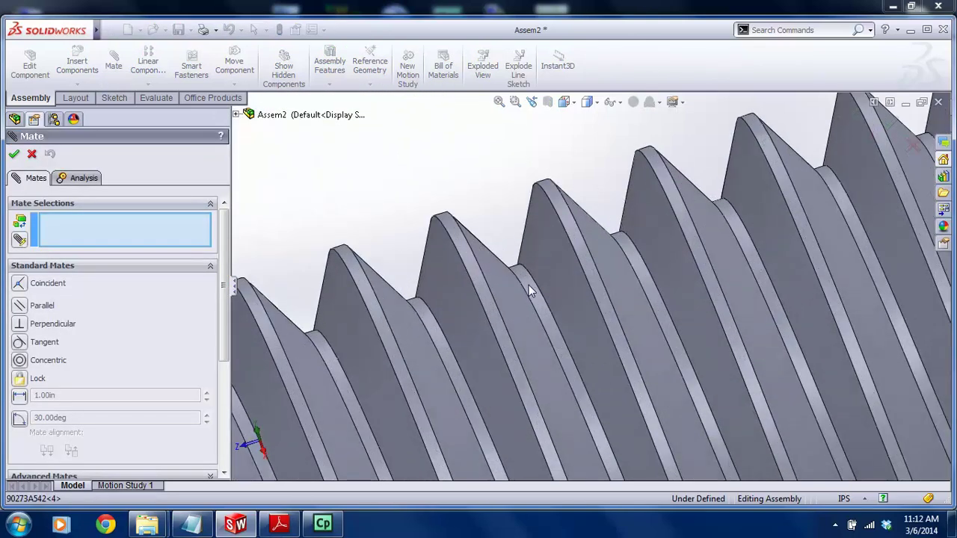
pyautogui.click(529, 285)
pyautogui.scroll(-1, 583, 288)
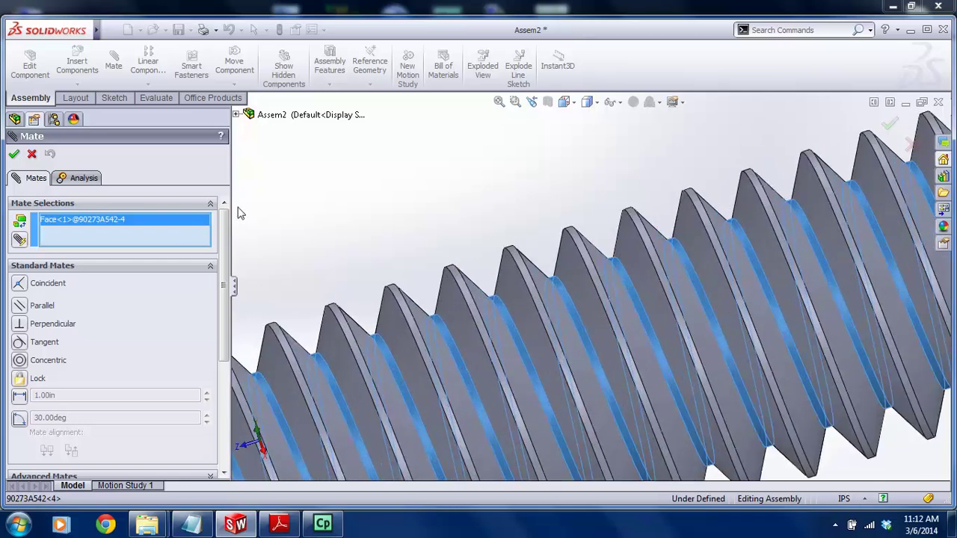
pyautogui.click(324, 249)
pyautogui.scroll(-3, 525, 271)
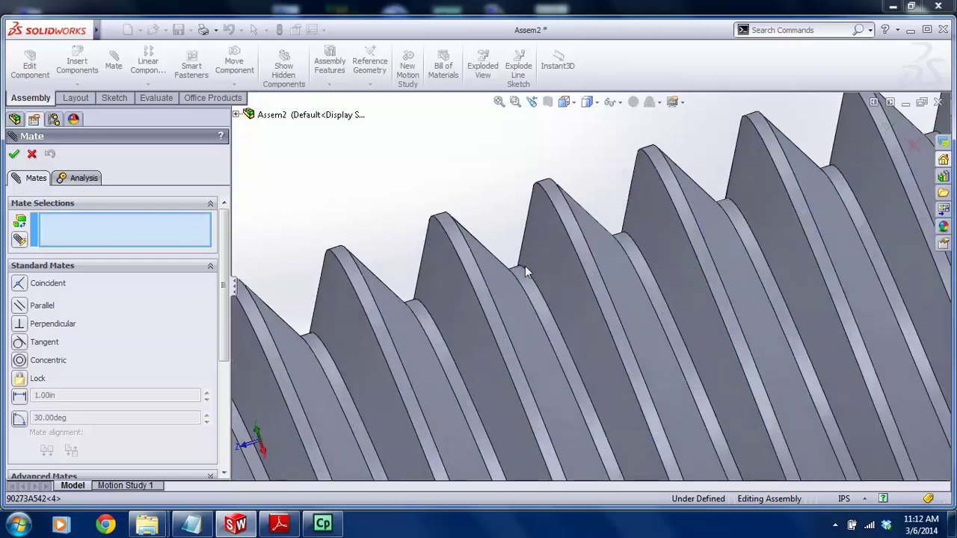
pyautogui.click(450, 226)
pyautogui.scroll(5, 456, 228)
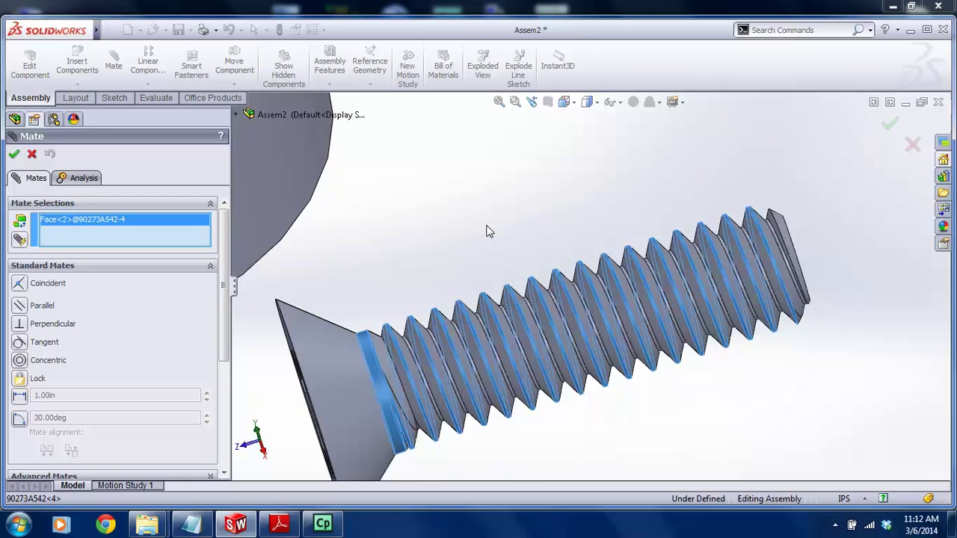
pyautogui.press('Delete')
pyautogui.click(327, 355)
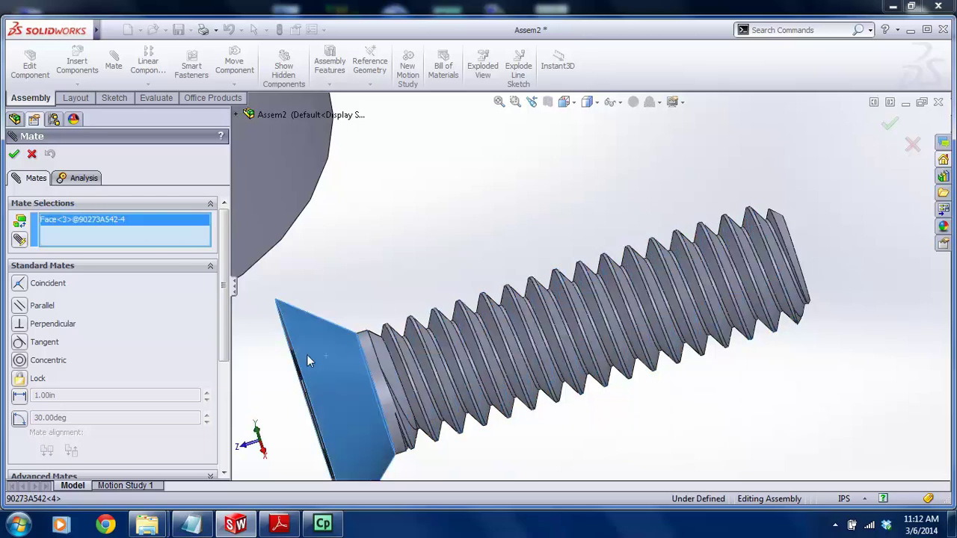
pyautogui.scroll(3, 321, 373)
pyautogui.scroll(-1, 243, 250)
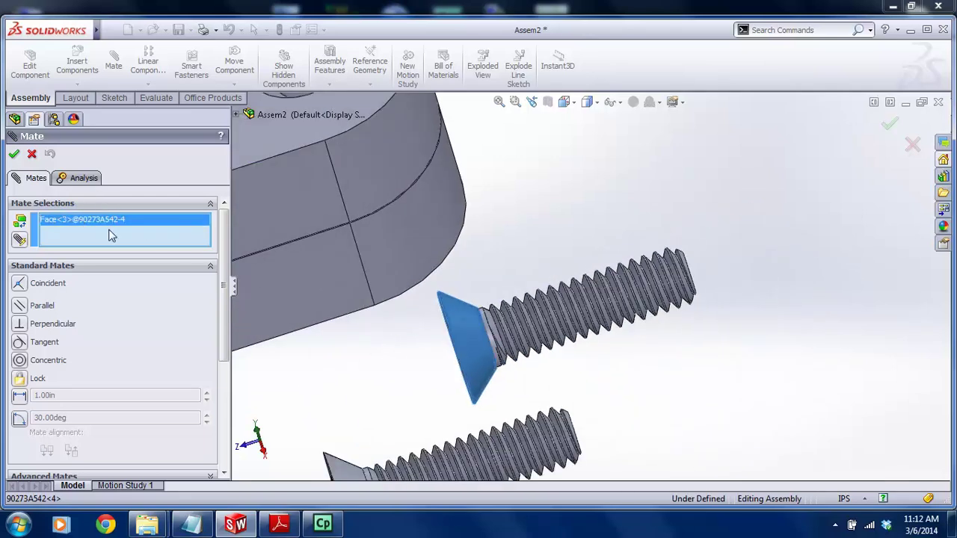
pyautogui.press('Delete')
pyautogui.scroll(-8, 490, 308)
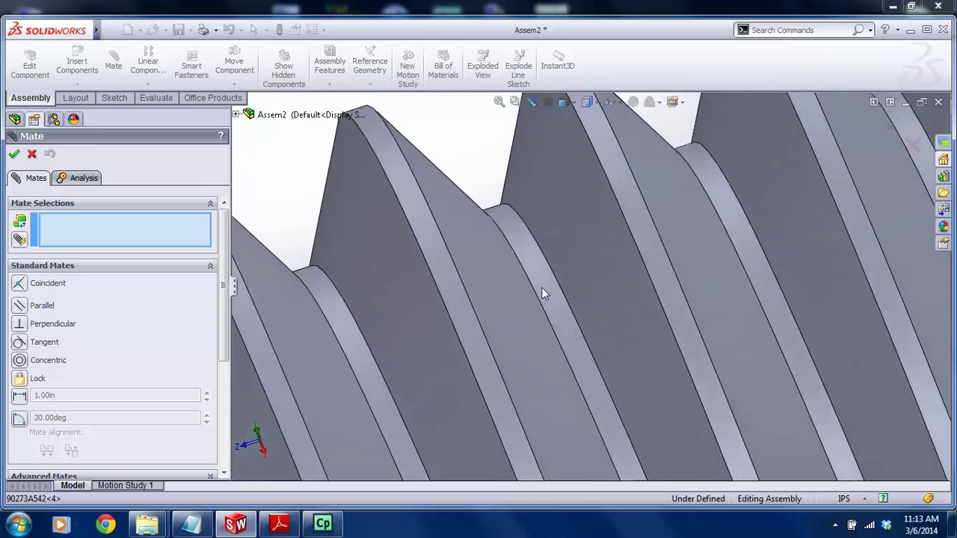
pyautogui.click(497, 266)
pyautogui.scroll(8, 495, 264)
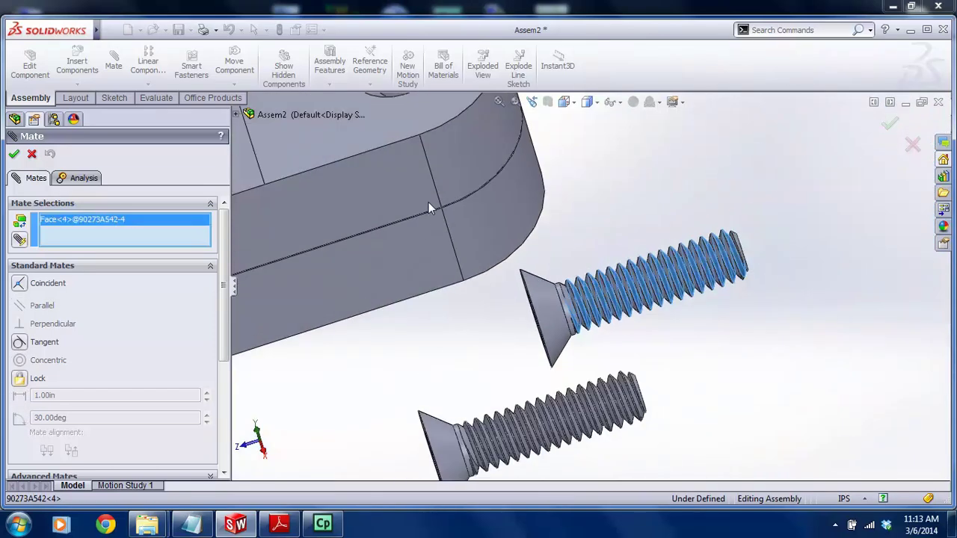
pyautogui.scroll(3, 429, 203)
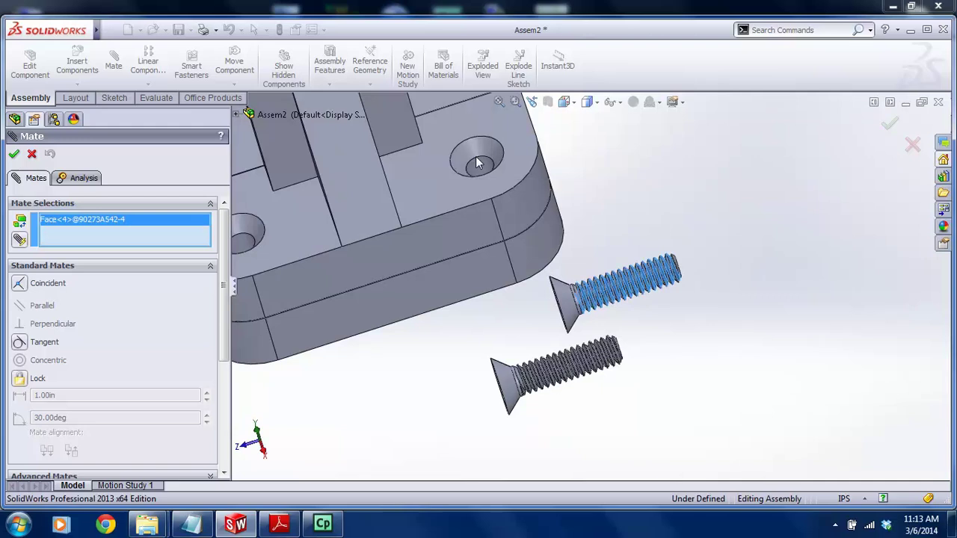
pyautogui.press('Delete')
# Mate the thread face of screw 90273A542<4> concentric with the rear hole of Castor Bracket<2>, flipping the alignment so the head faces up
pyautogui.scroll(-8, 522, 231)
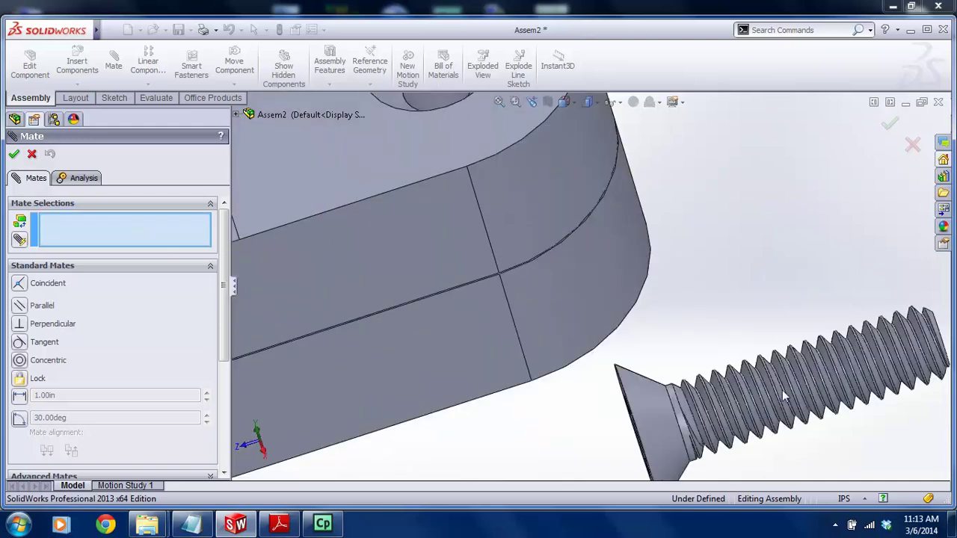
pyautogui.scroll(-5, 683, 363)
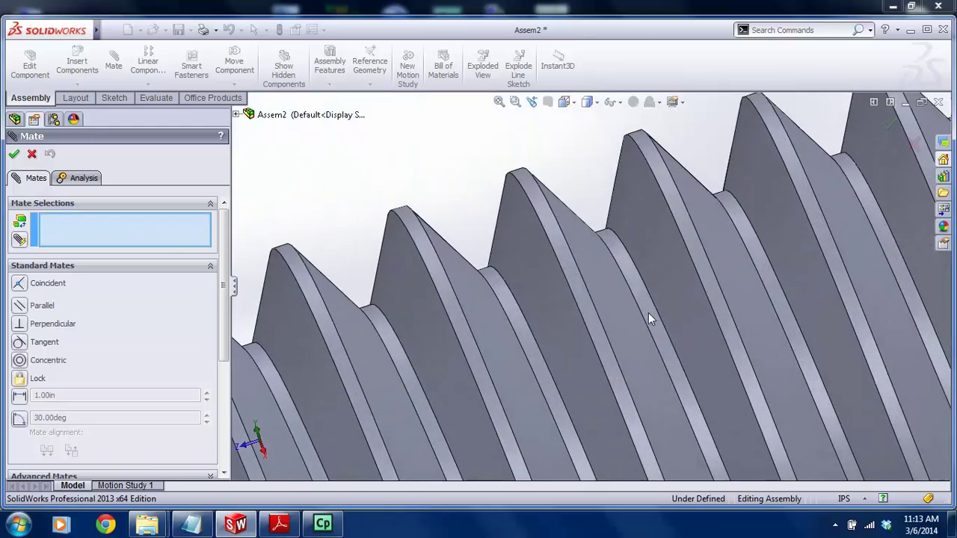
pyautogui.click(648, 313)
pyautogui.scroll(10, 641, 317)
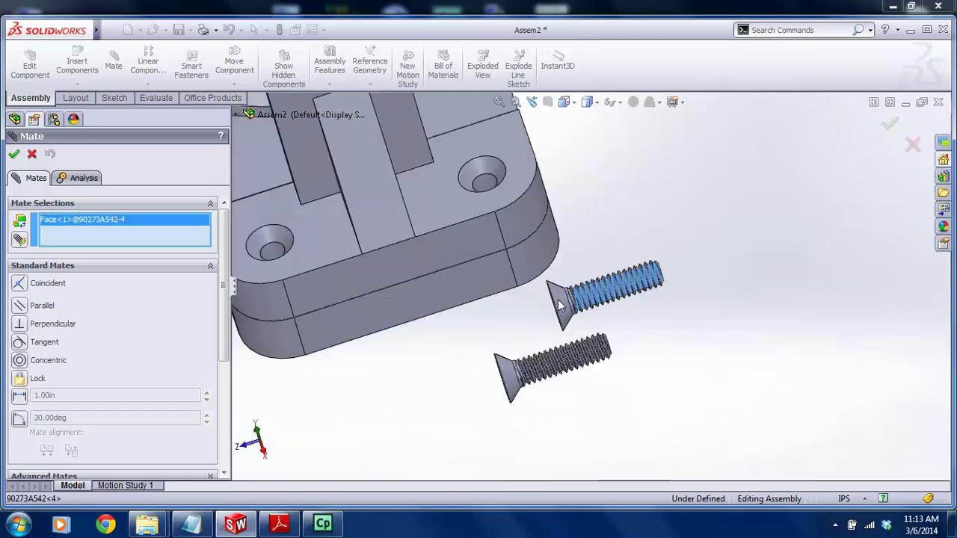
pyautogui.scroll(-2, 484, 192)
pyautogui.click(488, 199)
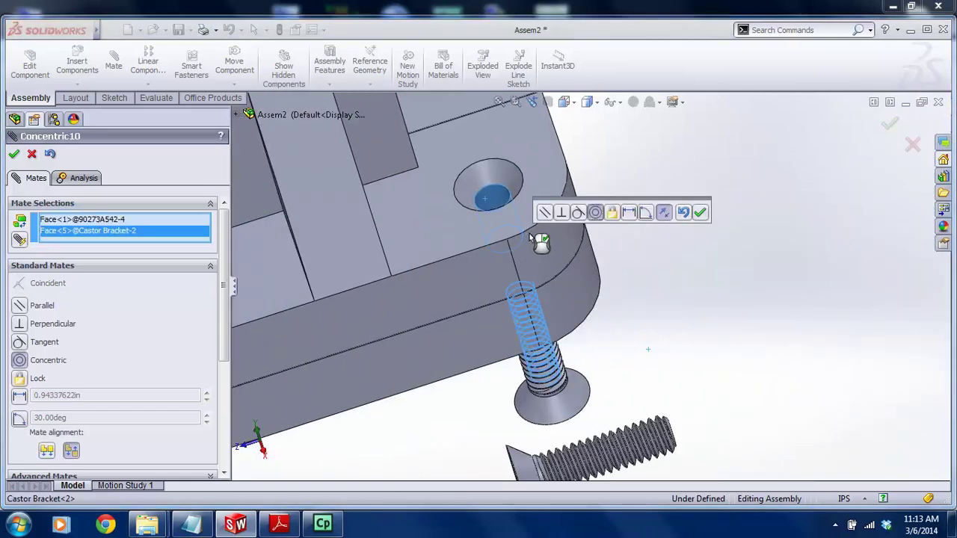
pyautogui.click(665, 214)
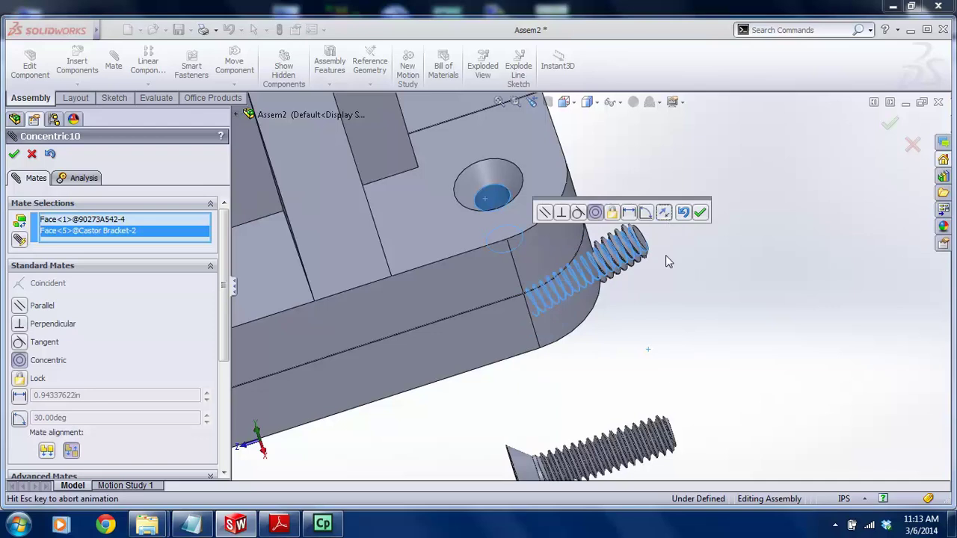
pyautogui.click(700, 212)
# Make the flat head face of screw 90273A542<4> coincident with the base's upper face on Castor Bracket<2> and finish mating
pyautogui.moveTo(466, 132); pyautogui.dragTo(558, 194, button='middle')
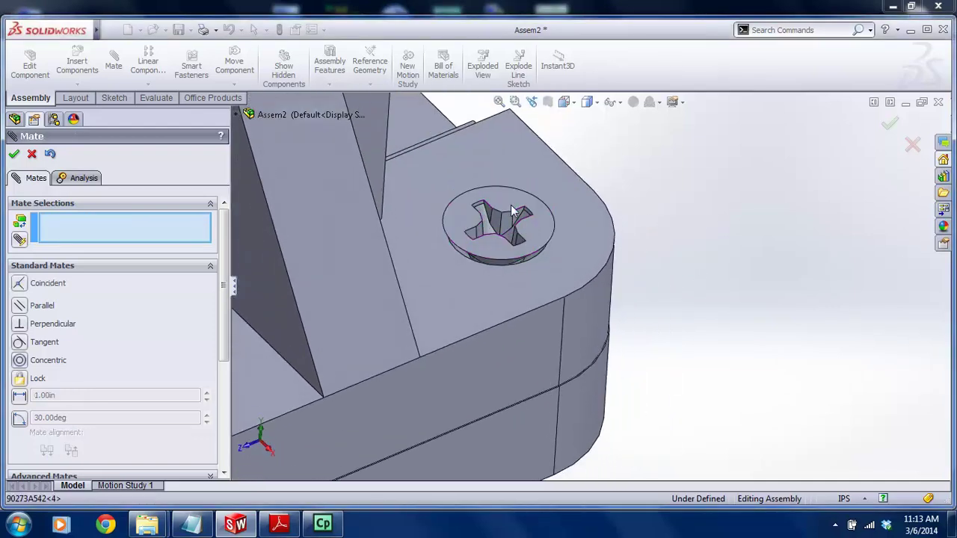
pyautogui.click(559, 193)
pyautogui.click(568, 232)
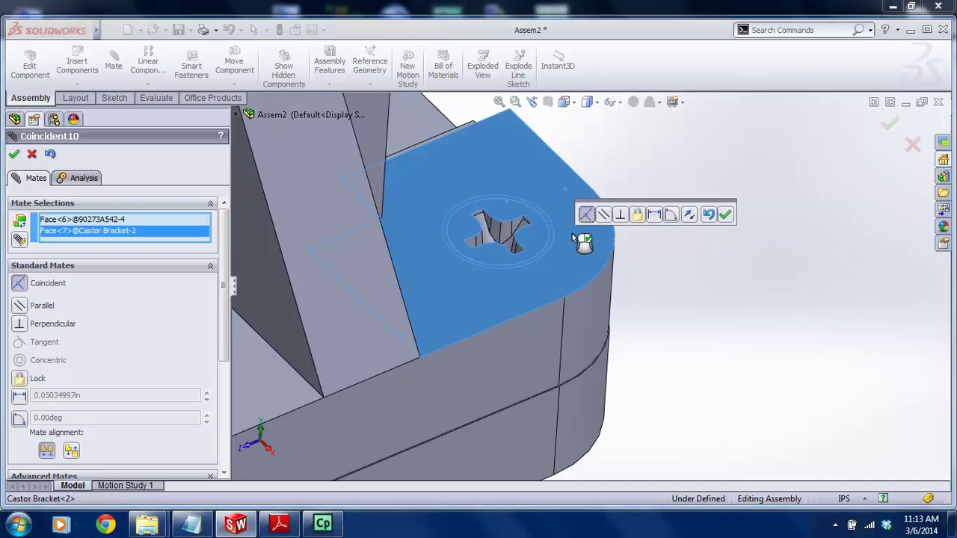
pyautogui.click(724, 215)
pyautogui.scroll(3, 668, 292)
pyautogui.scroll(2, 666, 293)
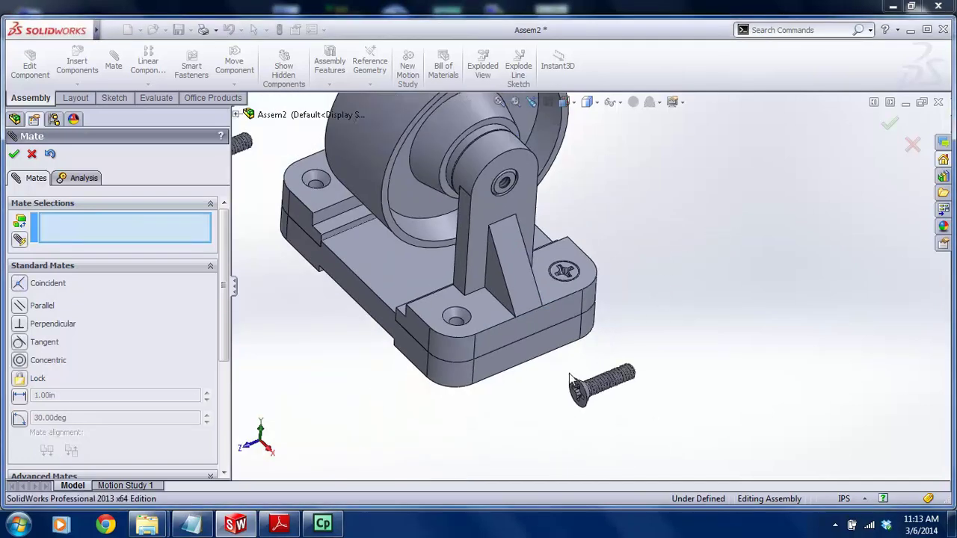
pyautogui.press('Escape')
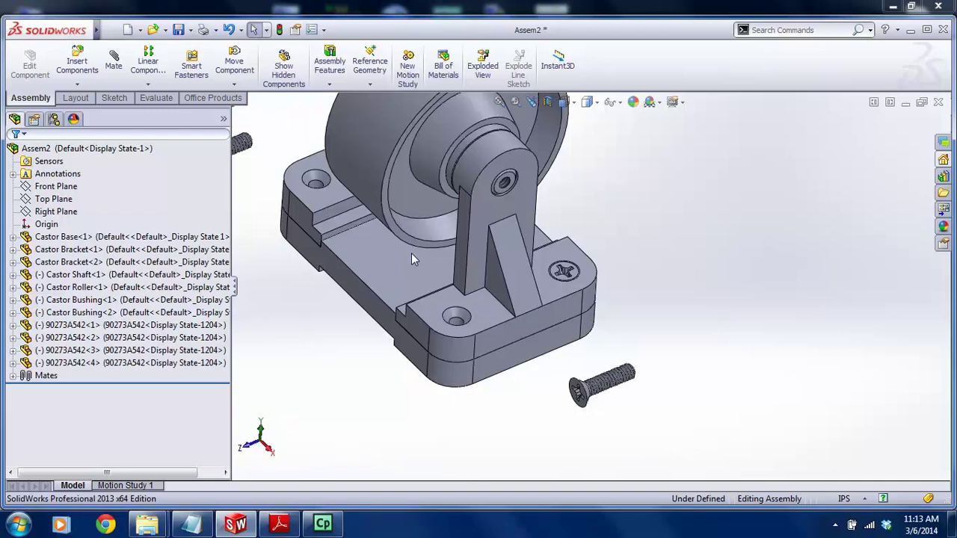
# Open the Castor Bracket part from the assembly in its own window
pyautogui.scroll(-5, 595, 281)
pyautogui.scroll(5, 596, 281)
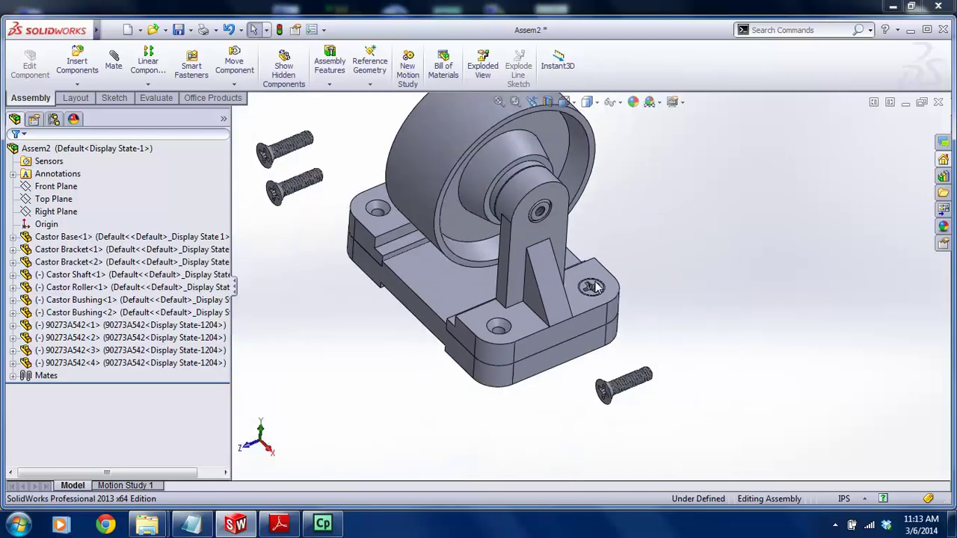
pyautogui.rightClick(521, 333)
pyautogui.click(530, 166)
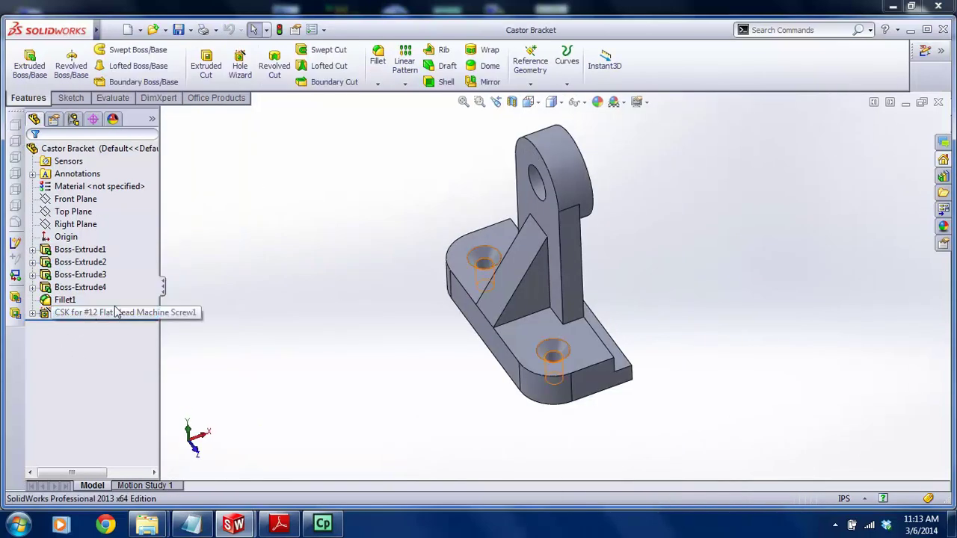
# Set the size of the bracket's countersunk flat head screw holes to 1/4, and save and close the part
pyautogui.moveTo(159, 252); pyautogui.dragTo(199, 253)
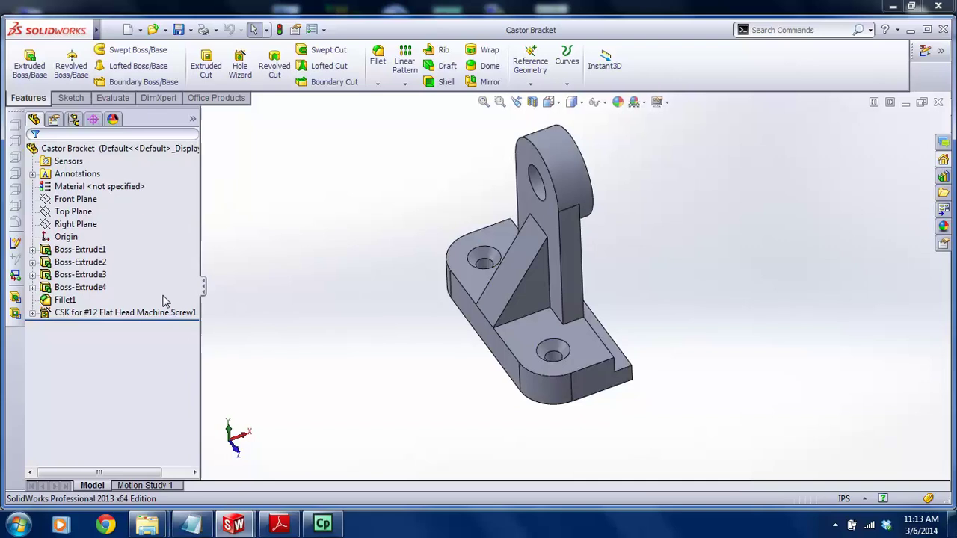
pyautogui.click(135, 312)
pyautogui.rightClick(135, 312)
pyautogui.click(206, 283)
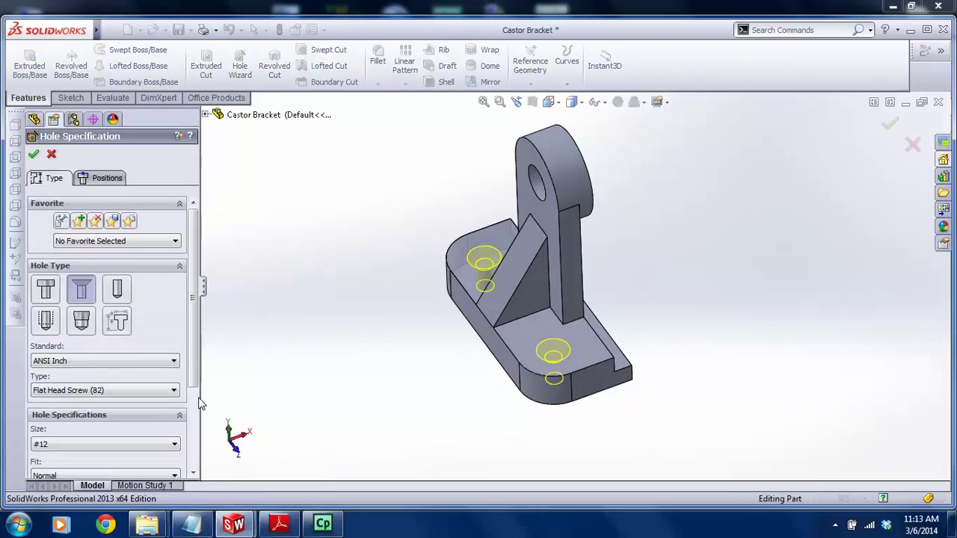
pyautogui.scroll(-2, 199, 403)
pyautogui.click(175, 385)
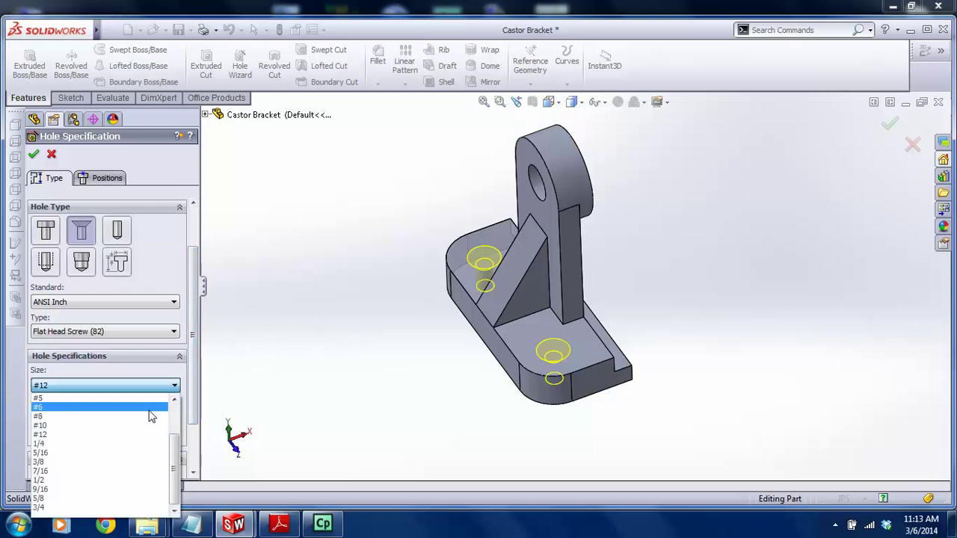
pyautogui.click(134, 444)
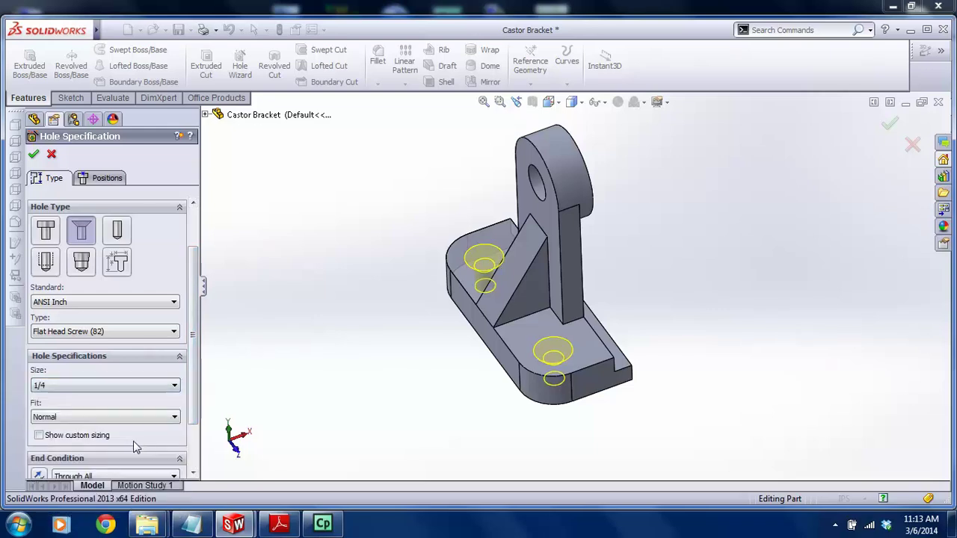
pyautogui.click(35, 155)
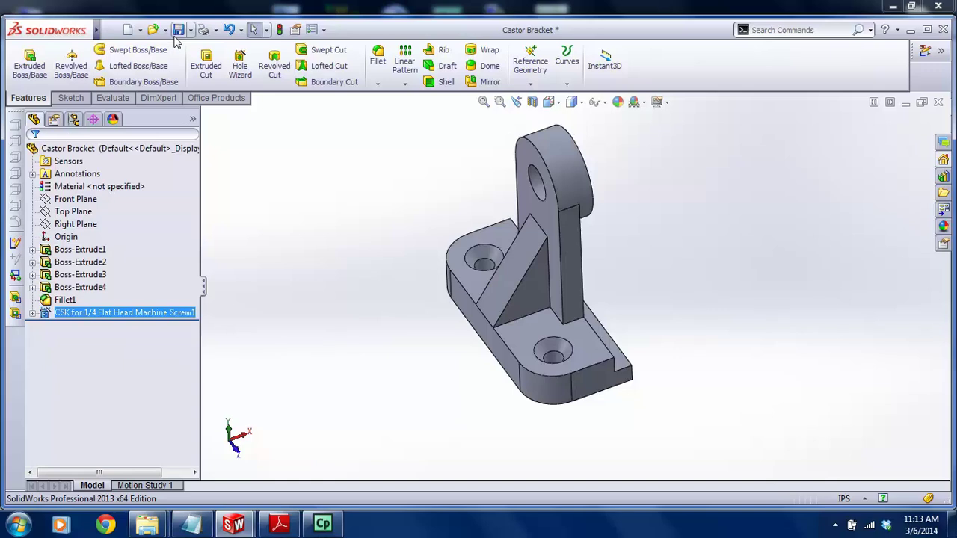
pyautogui.click(934, 102)
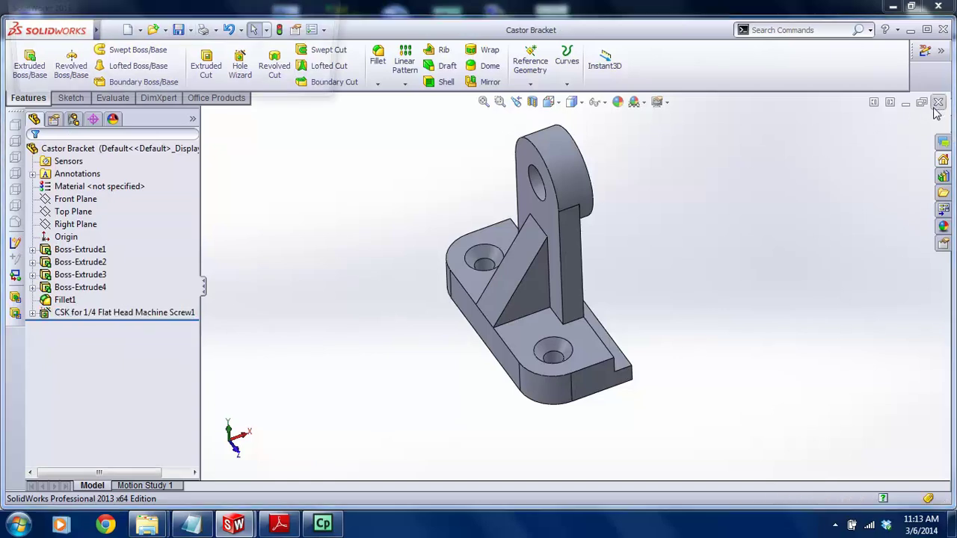
pyautogui.click(113, 61)
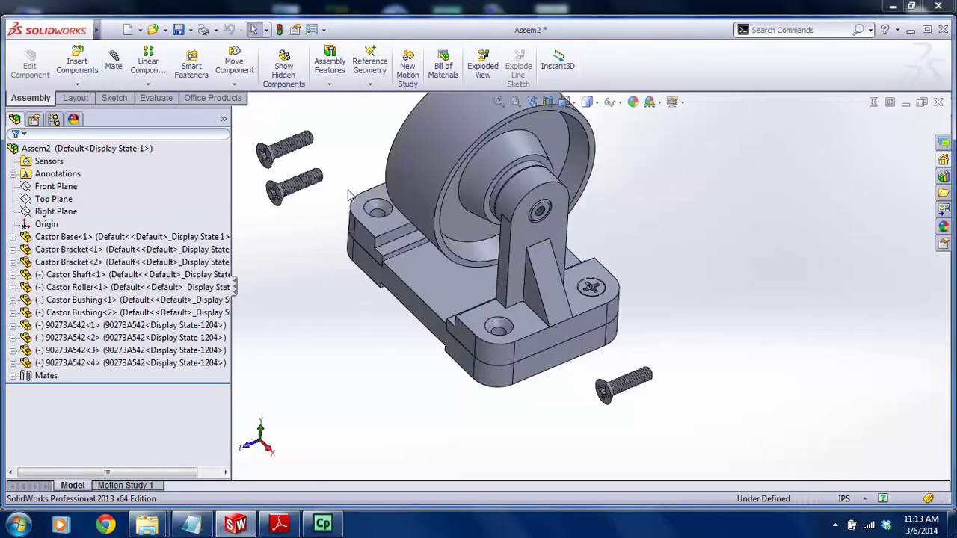
# Reopen Castor Bracket to check its countersunk hole feature, close it, and inspect the seated screw head's fit in the assembly
pyautogui.click(531, 325)
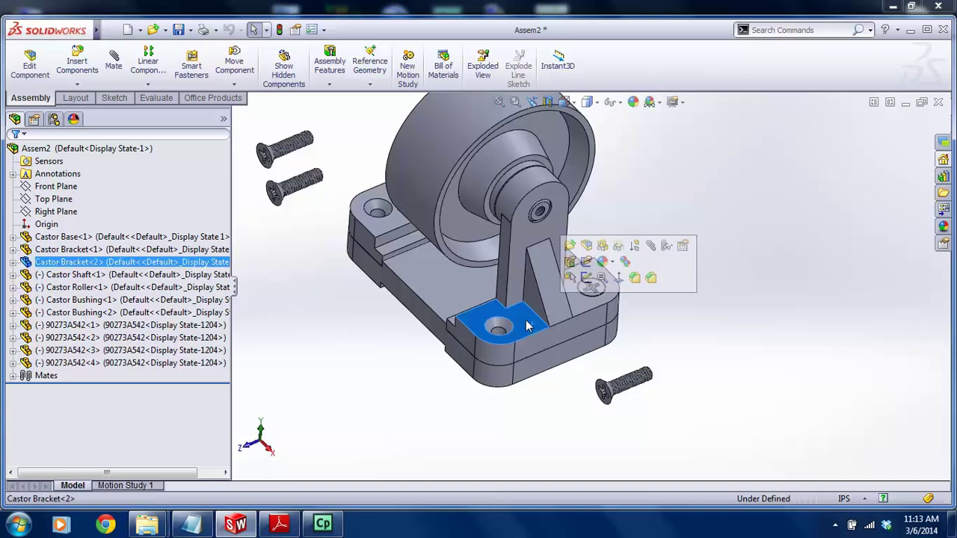
pyautogui.rightClick(532, 324)
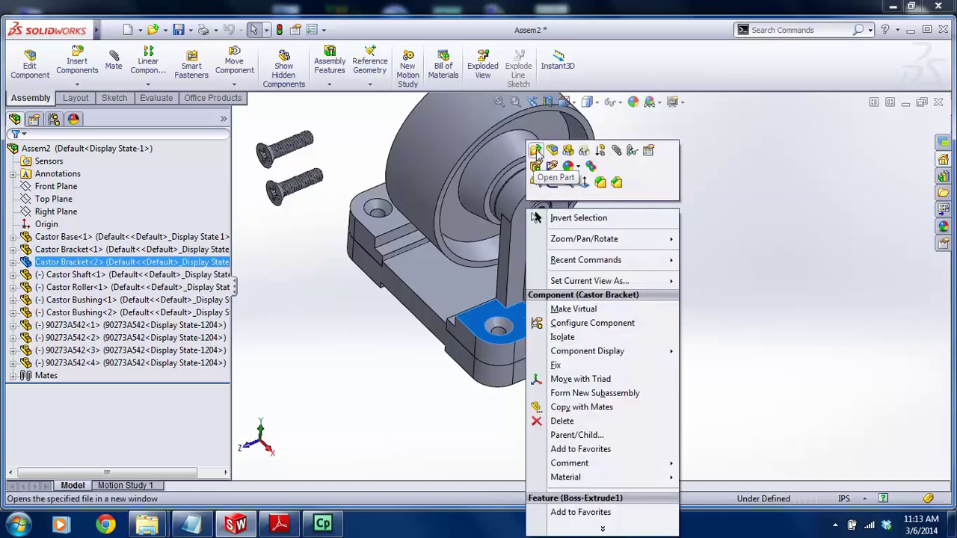
pyautogui.click(536, 152)
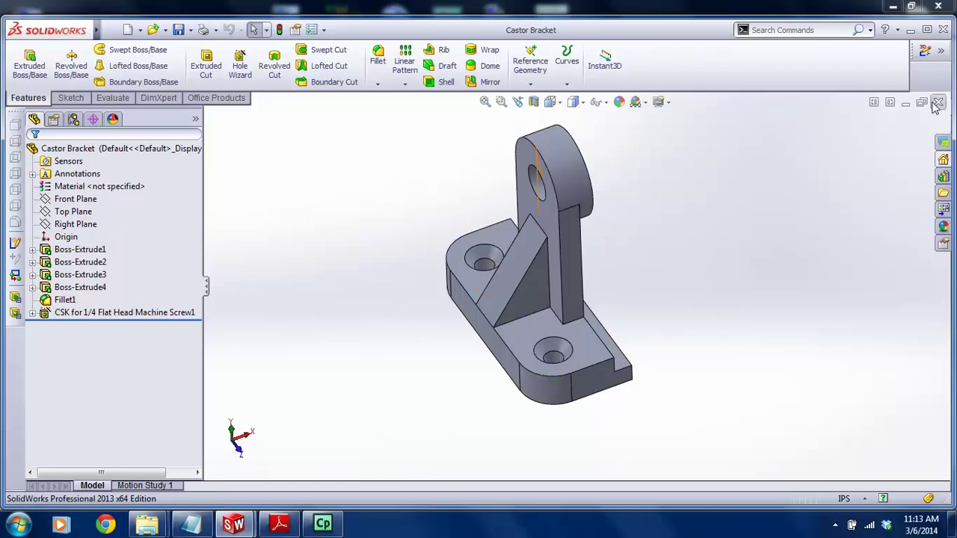
pyautogui.click(937, 101)
pyautogui.scroll(2, 586, 299)
pyautogui.scroll(-8, 568, 284)
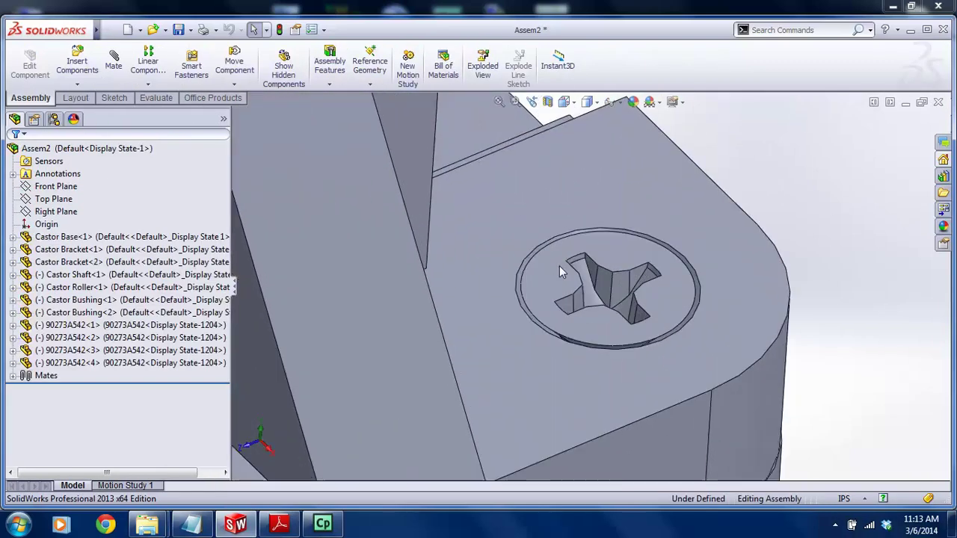
pyautogui.scroll(8, 560, 280)
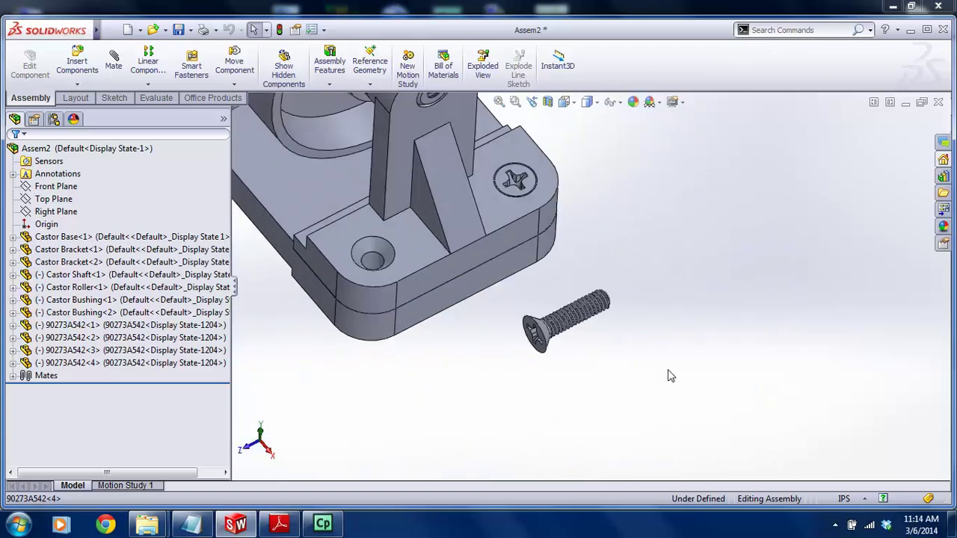
# Mate the conical head face of screw 90273A542<3> concentric with the open countersunk hole in Castor Bracket<2>, with the alignment flipped
pyautogui.scroll(-4, 523, 313)
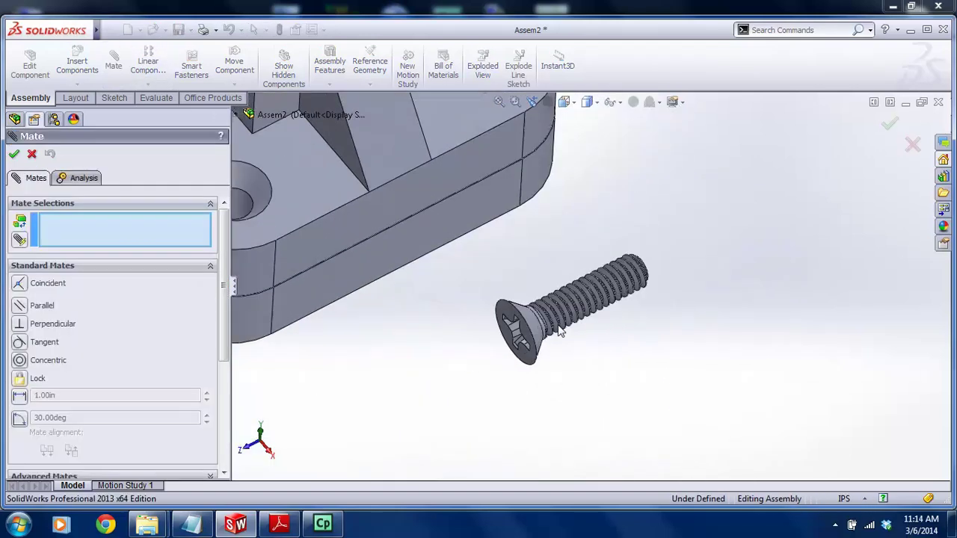
pyautogui.click(517, 309)
pyautogui.scroll(4, 479, 284)
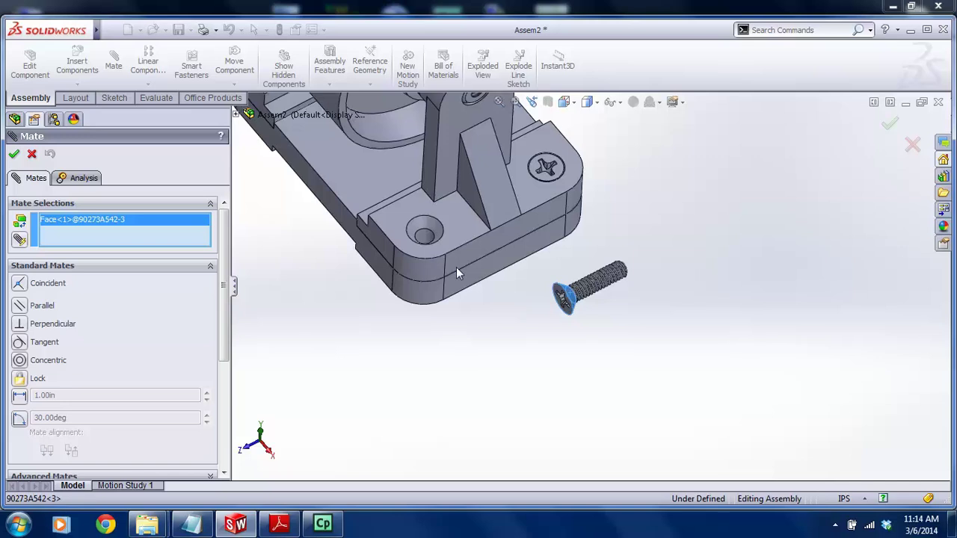
pyautogui.scroll(-6, 463, 258)
pyautogui.click(494, 274)
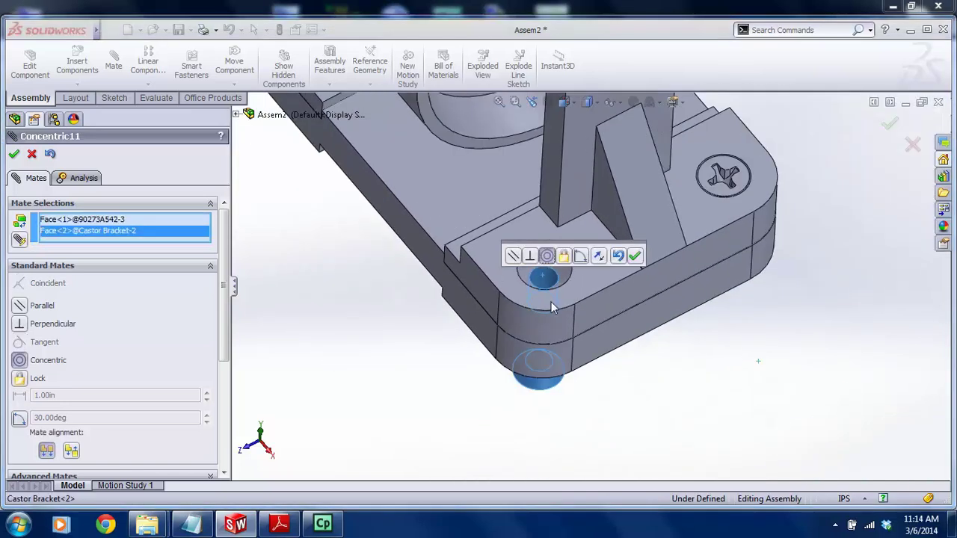
pyautogui.click(601, 258)
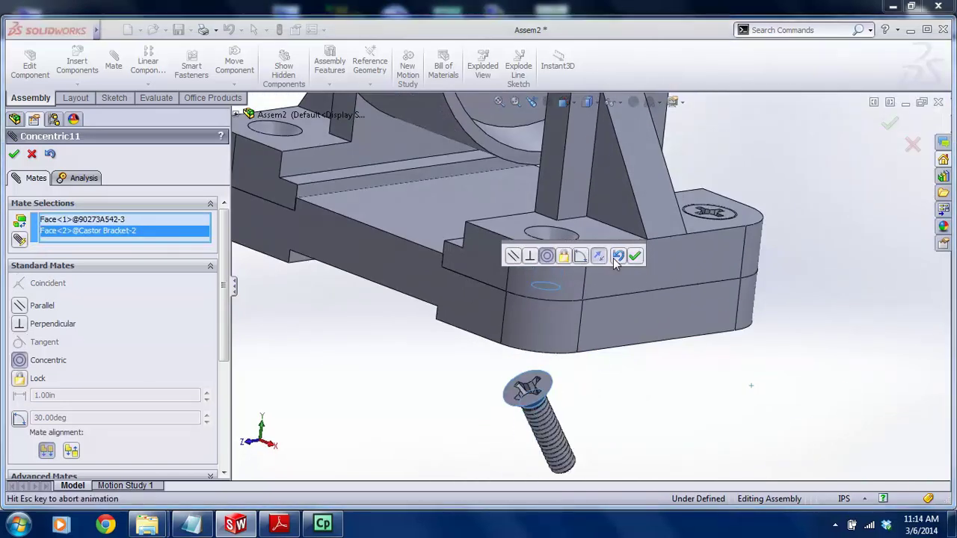
pyautogui.click(635, 257)
# Make the flat head face of screw 90273A542<3> coincident with the base's upper face on Castor Bracket<2>
pyautogui.scroll(-3, 572, 395)
pyautogui.scroll(-3, 572, 395)
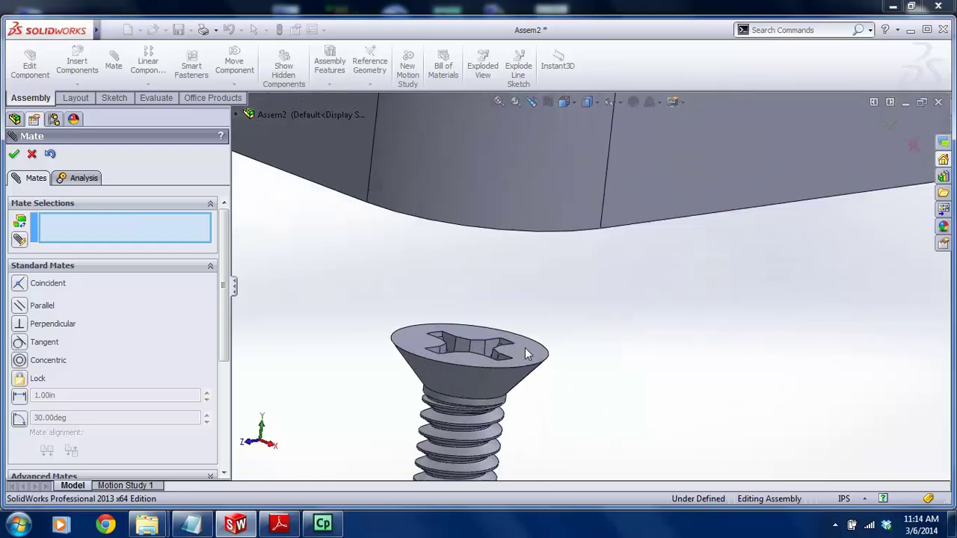
pyautogui.click(542, 345)
pyautogui.scroll(5, 622, 205)
pyautogui.click(607, 187)
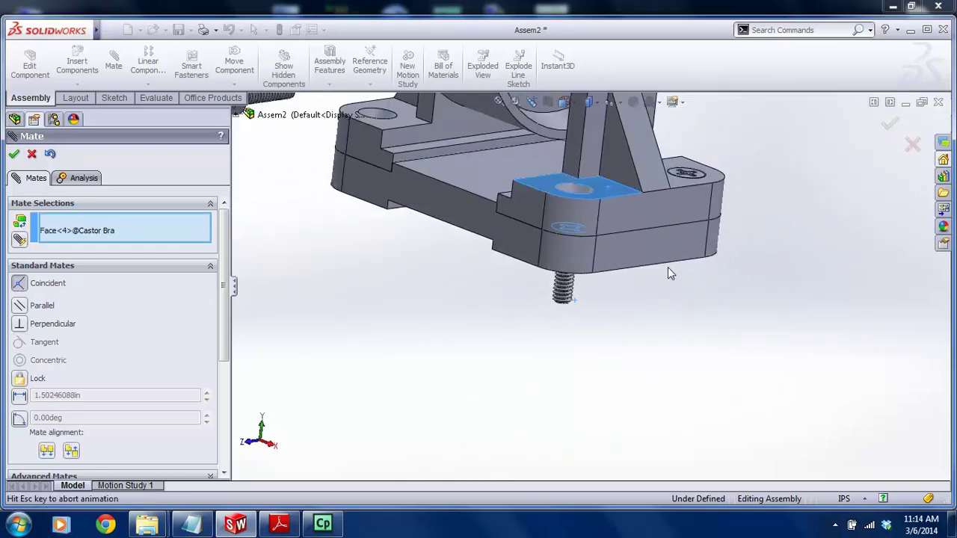
pyautogui.click(815, 226)
# Move the two remaining loose screws apart beside the base of Castor Bracket<1>
pyautogui.scroll(2, 623, 216)
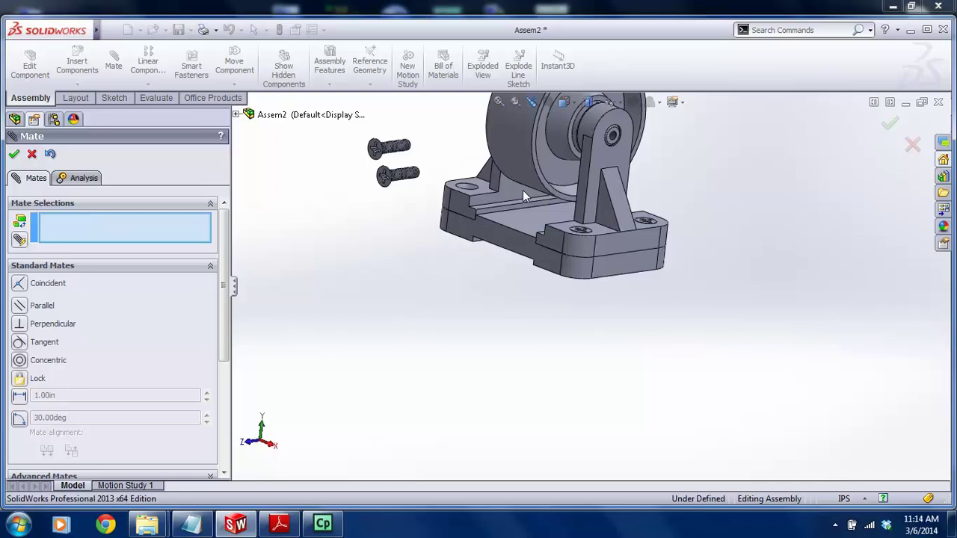
pyautogui.moveTo(522, 193); pyautogui.dragTo(541, 262, button='middle')
pyautogui.scroll(-4, 704, 213)
pyautogui.scroll(8, 586, 318)
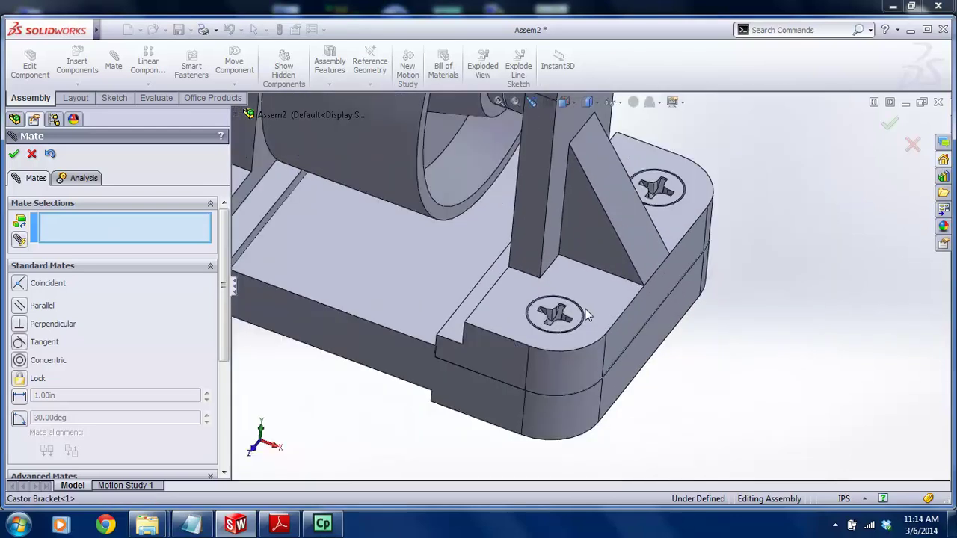
pyautogui.moveTo(471, 190); pyautogui.dragTo(543, 303, button='middle')
pyautogui.scroll(-4, 543, 303)
pyautogui.scroll(-3, 544, 303)
pyautogui.scroll(4, 517, 303)
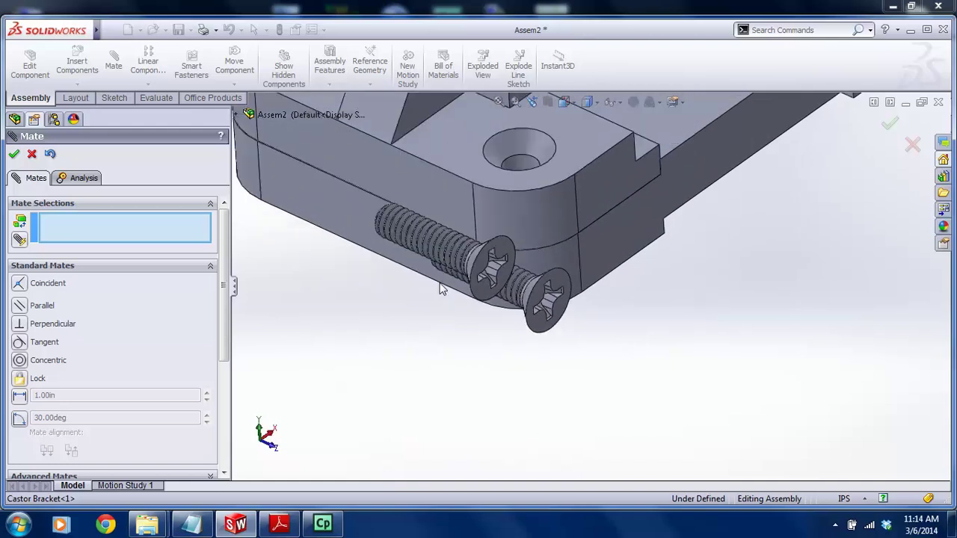
pyautogui.moveTo(481, 256); pyautogui.dragTo(264, 188)
pyautogui.moveTo(522, 292); pyautogui.dragTo(468, 306)
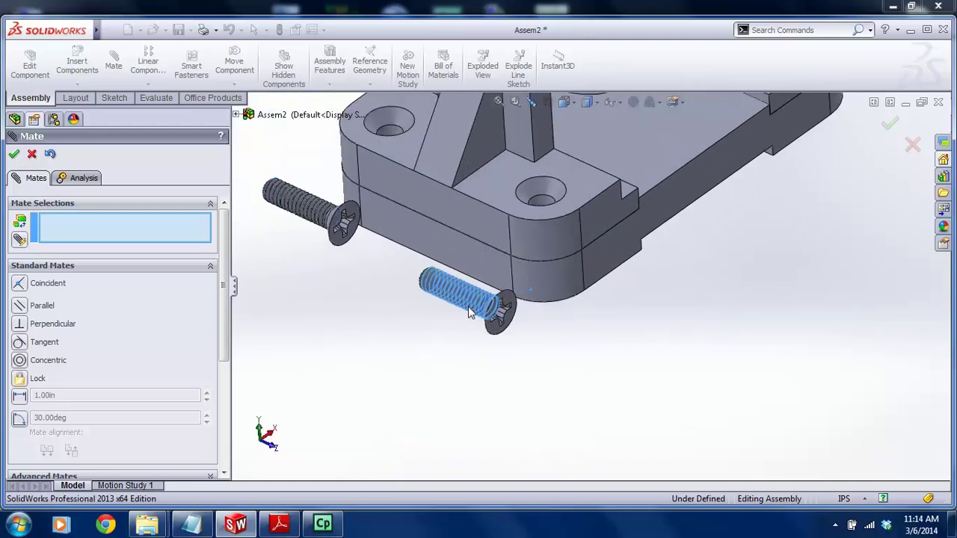
# Mate the conical head face of screw 90273A542<1> concentric with the nearest countersunk hole in Castor Bracket<1>, with the alignment flipped
pyautogui.scroll(-3, 518, 301)
pyautogui.moveTo(483, 277); pyautogui.dragTo(490, 297, button='middle')
pyautogui.click(491, 297)
pyautogui.scroll(5, 555, 290)
pyautogui.moveTo(625, 203); pyautogui.dragTo(400, 217, button='middle')
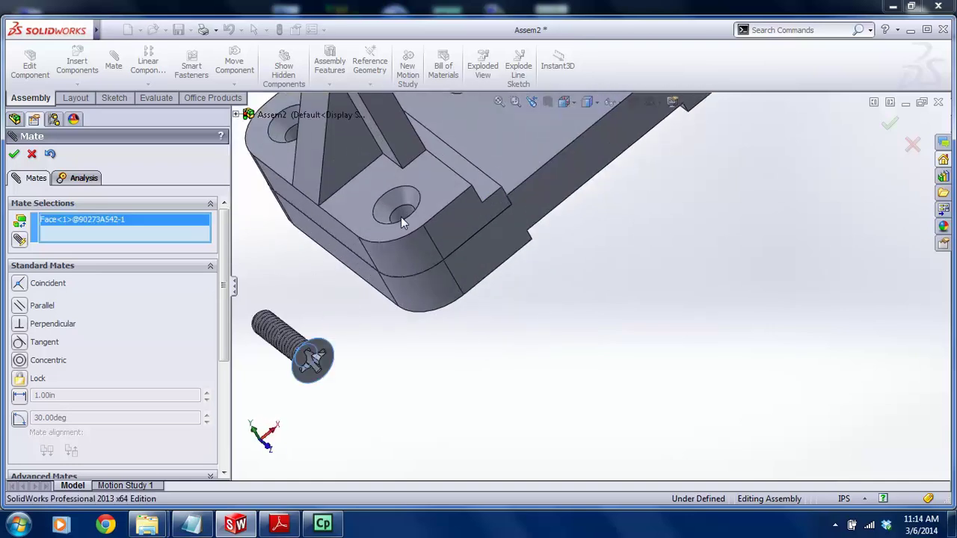
pyautogui.click(401, 217)
pyautogui.moveTo(468, 306); pyautogui.dragTo(499, 298, button='middle')
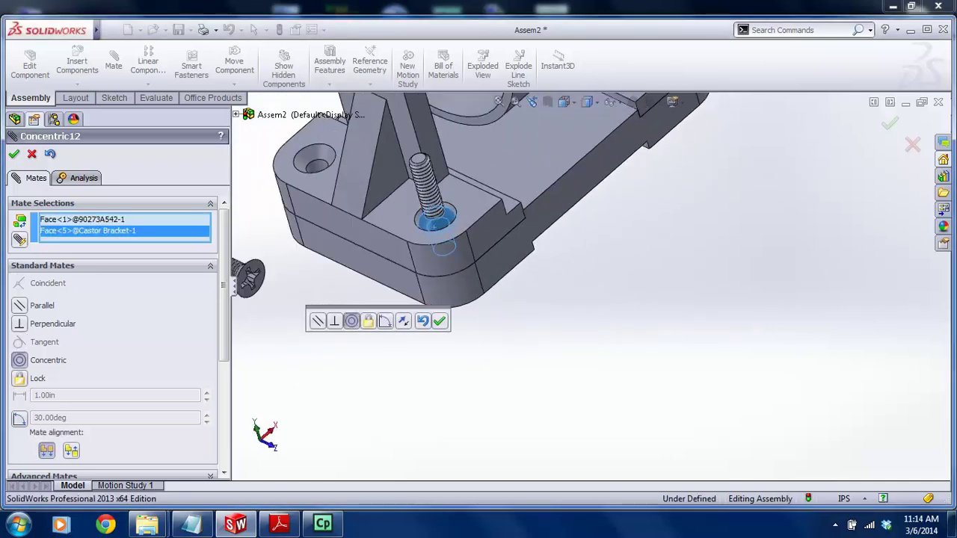
pyautogui.click(404, 322)
pyautogui.click(441, 321)
# Make the flat head face of screw 90273A542<1> coincident with the base's upper face on Castor Bracket<1> and finish mating
pyautogui.scroll(-3, 444, 212)
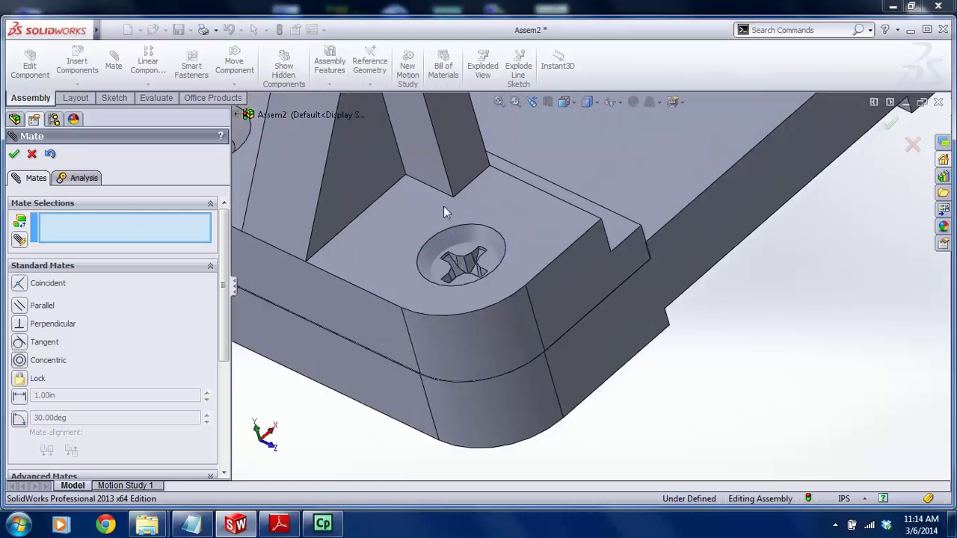
pyautogui.click(458, 248)
pyautogui.click(489, 225)
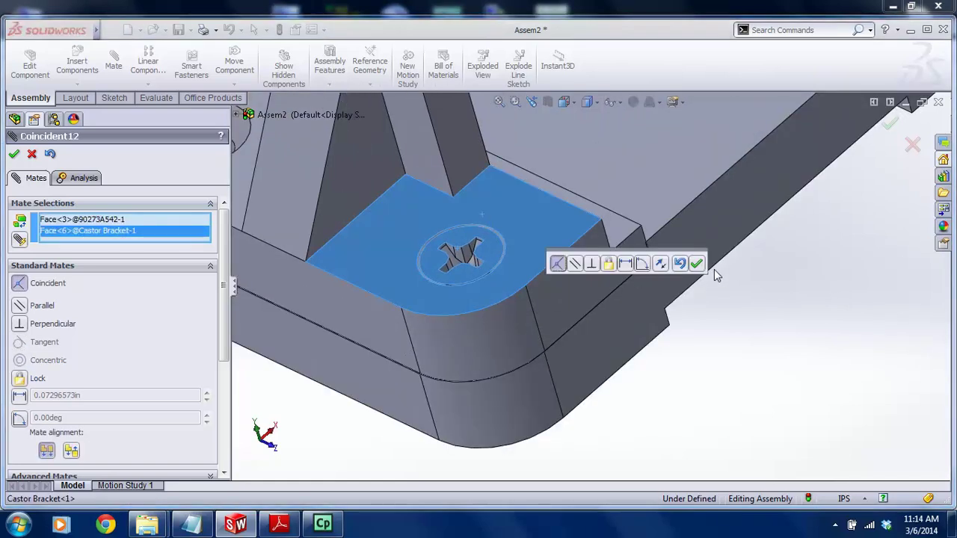
pyautogui.click(696, 263)
pyautogui.scroll(3, 630, 267)
pyautogui.scroll(-3, 509, 284)
pyautogui.press('Escape')
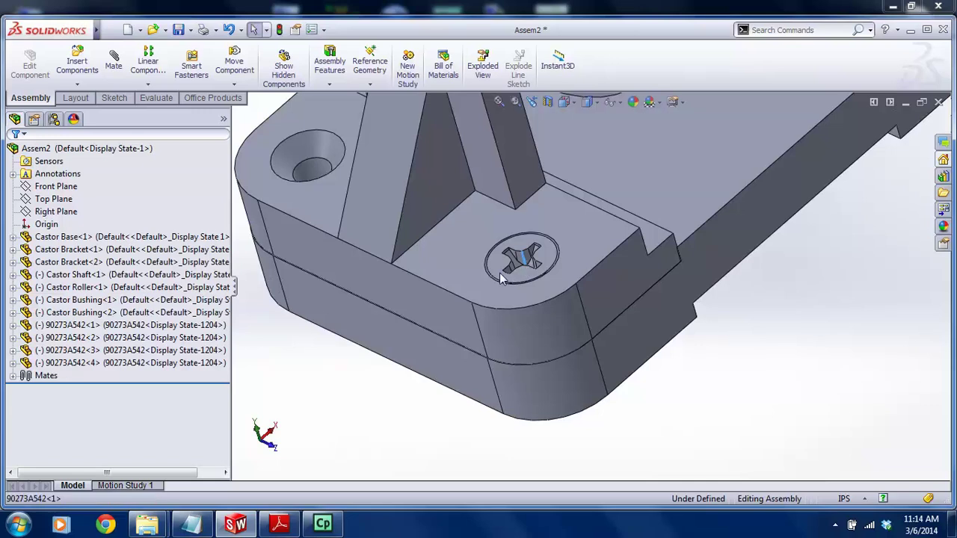
pyautogui.click(537, 263)
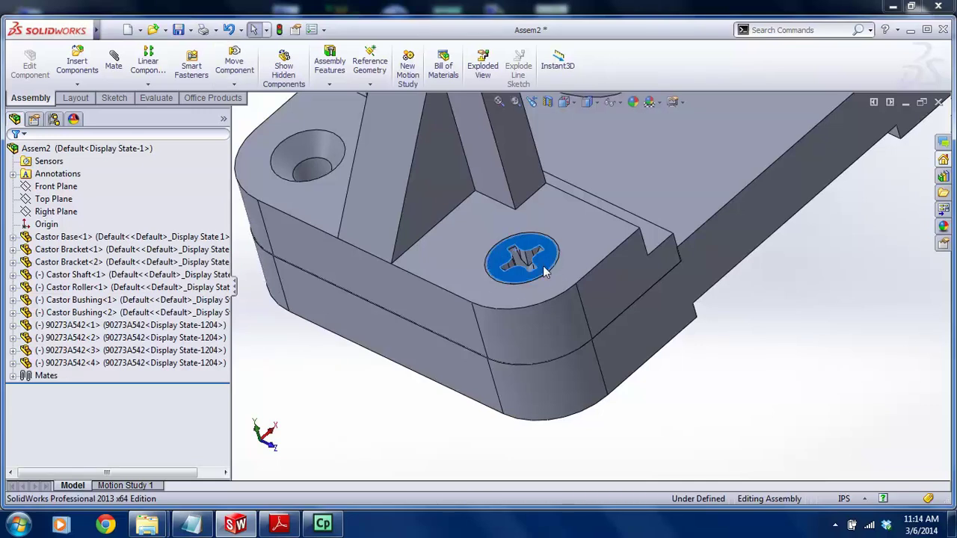
# Mate the shank of screw 90273A542<2> concentric with the cylindrical face of the remaining empty hole in Castor Bracket<1>
pyautogui.scroll(4, 535, 269)
pyautogui.moveTo(531, 304); pyautogui.dragTo(486, 304, button='middle')
pyautogui.click(119, 59)
pyautogui.scroll(-10, 486, 299)
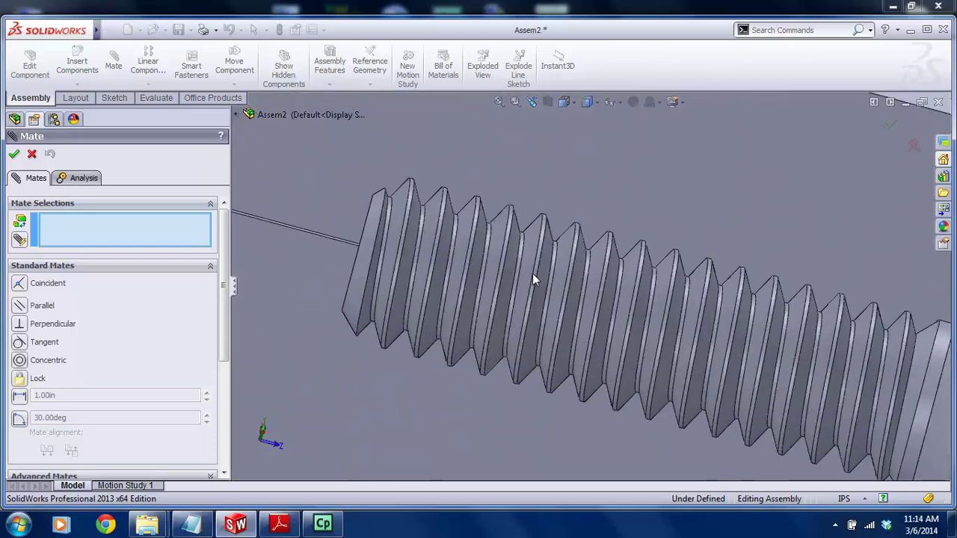
pyautogui.click(620, 219)
pyautogui.scroll(6, 615, 295)
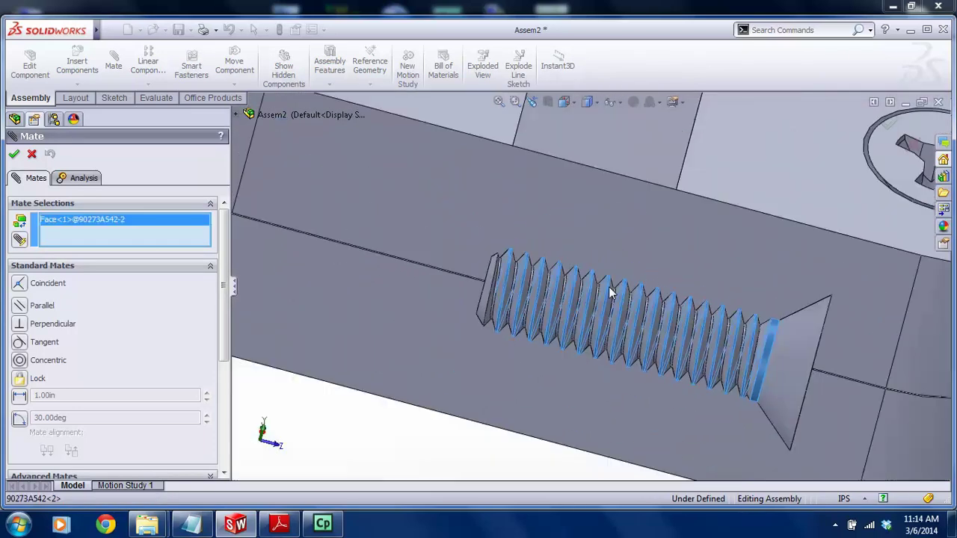
pyautogui.click(476, 184)
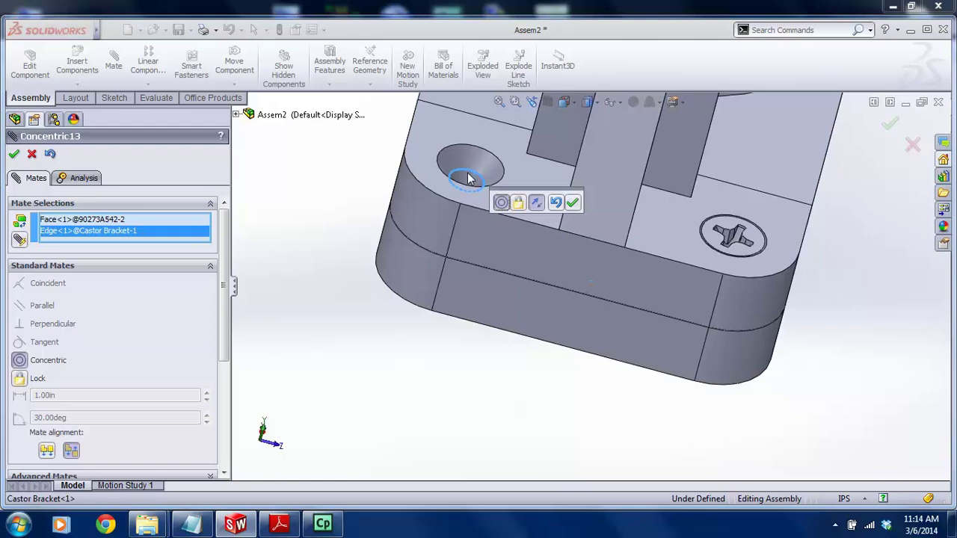
pyautogui.scroll(-3, 471, 183)
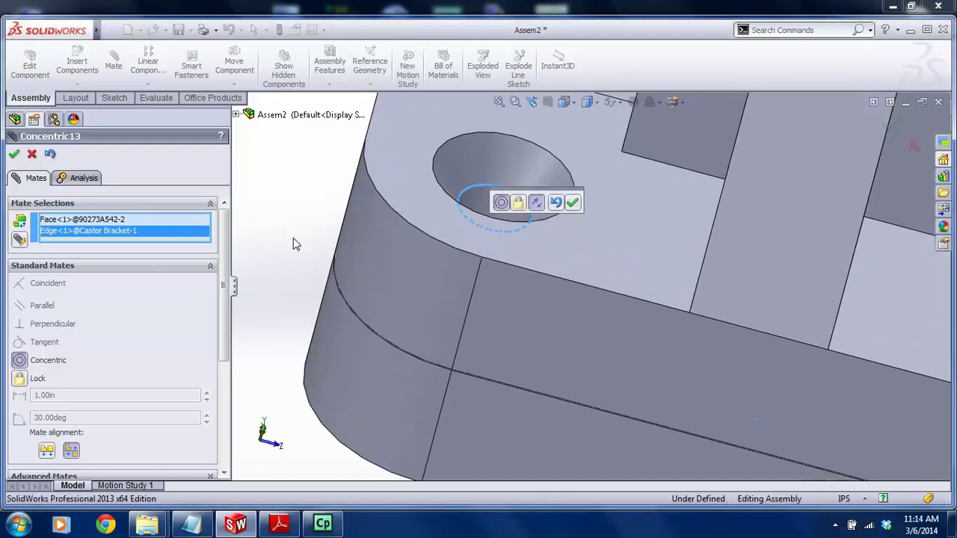
pyautogui.press('Delete')
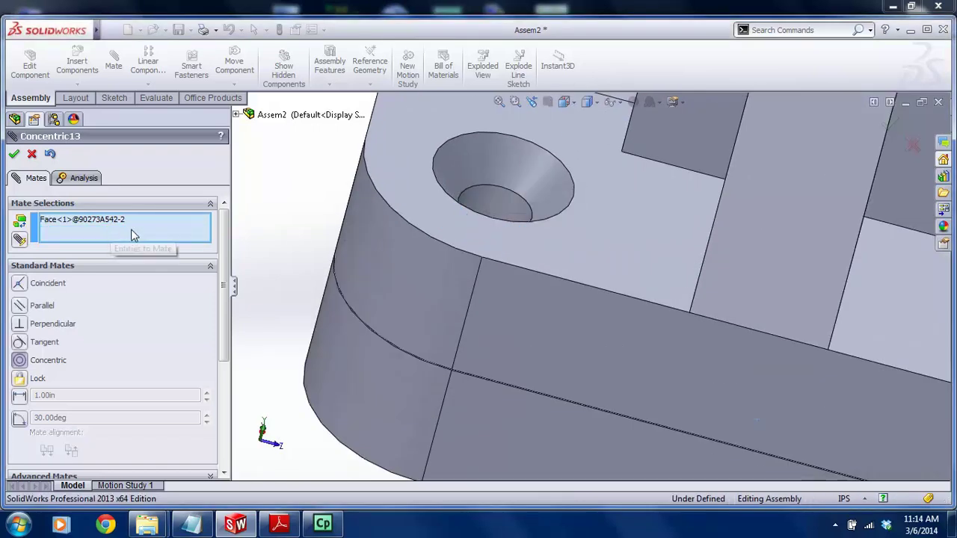
pyautogui.click(479, 222)
pyautogui.scroll(5, 527, 292)
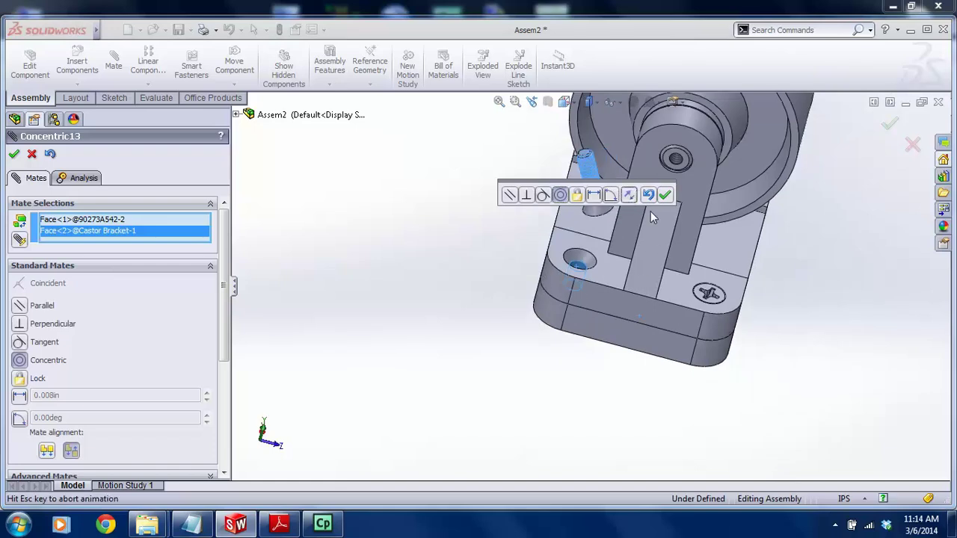
pyautogui.click(664, 194)
# Make the flat head face of screw 90273A542<2> coincident with the base's upper face on Castor Bracket<1> and finish mating
pyautogui.scroll(-3, 606, 217)
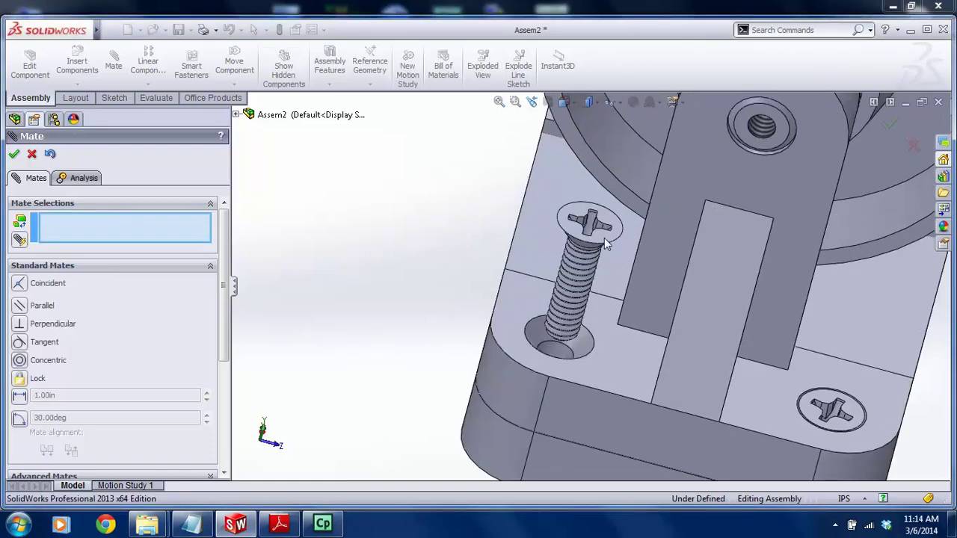
pyautogui.click(604, 238)
pyautogui.click(608, 352)
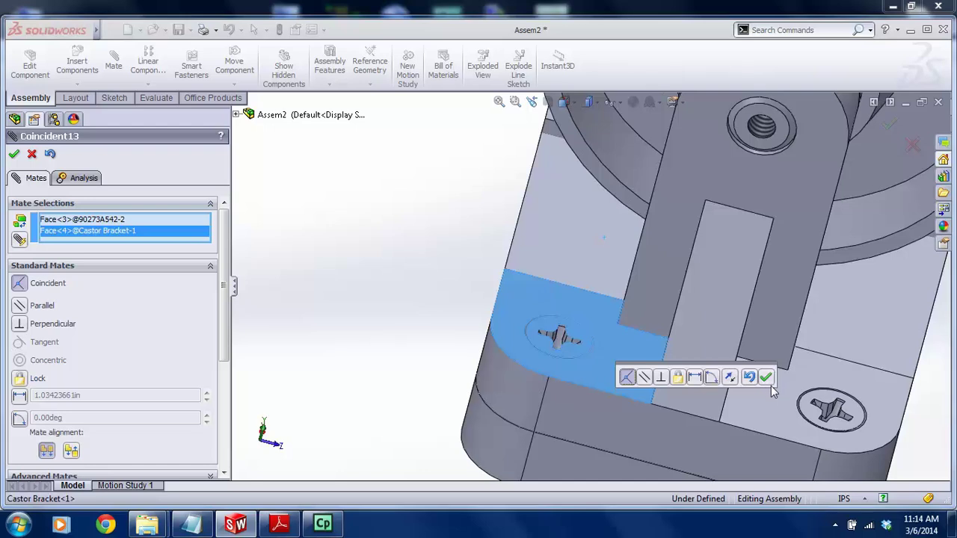
pyautogui.click(766, 376)
pyautogui.scroll(4, 766, 382)
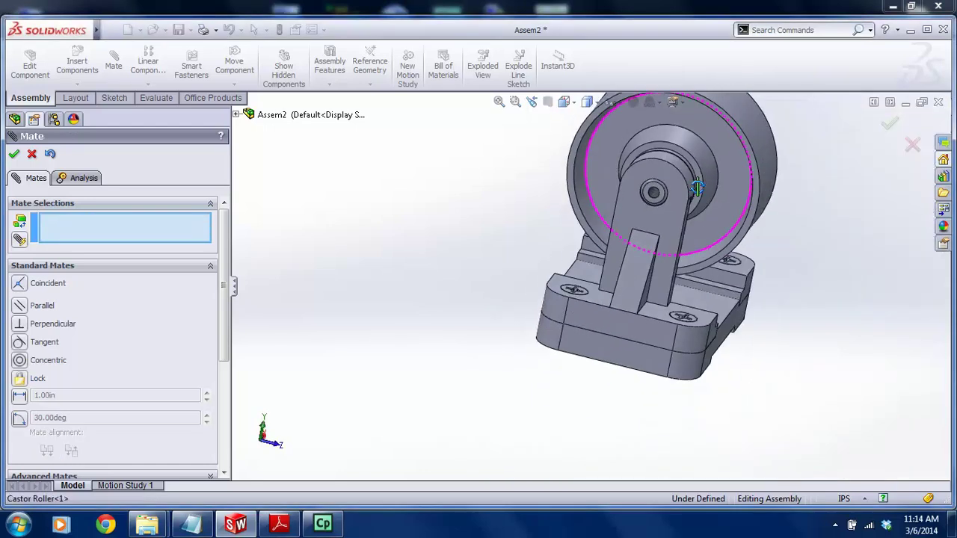
pyautogui.moveTo(697, 187); pyautogui.dragTo(666, 205, button='middle')
pyautogui.press('f')
pyautogui.scroll(-1, 602, 296)
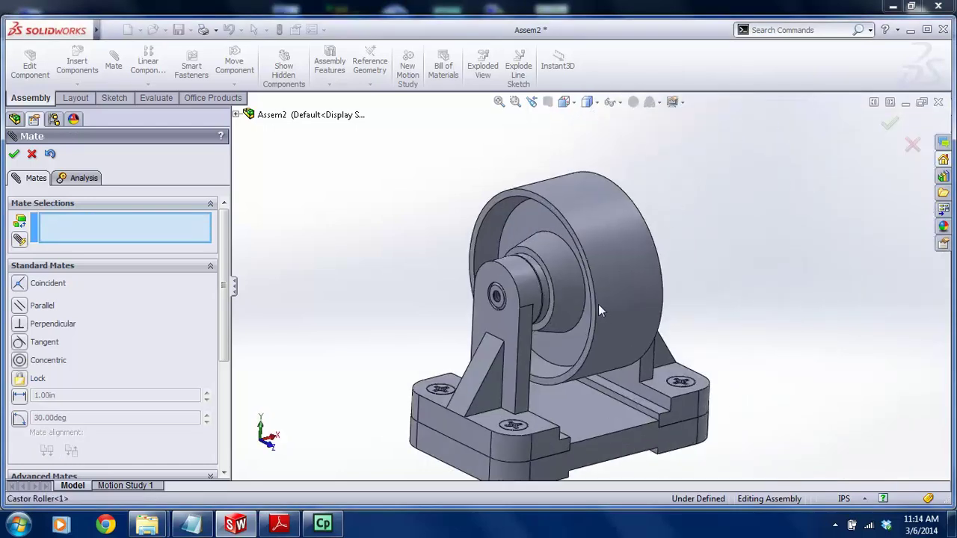
pyautogui.scroll(3, 598, 305)
pyautogui.scroll(-3, 596, 317)
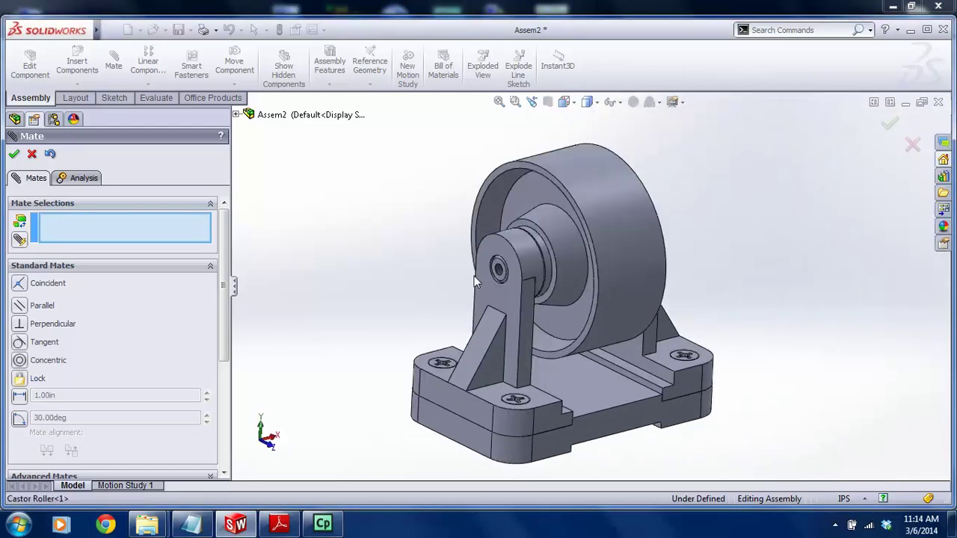
pyautogui.click(32, 153)
# Insert two copies of the washer part 98026A029, one on each side of the castor
pyautogui.click(77, 66)
pyautogui.click(131, 362)
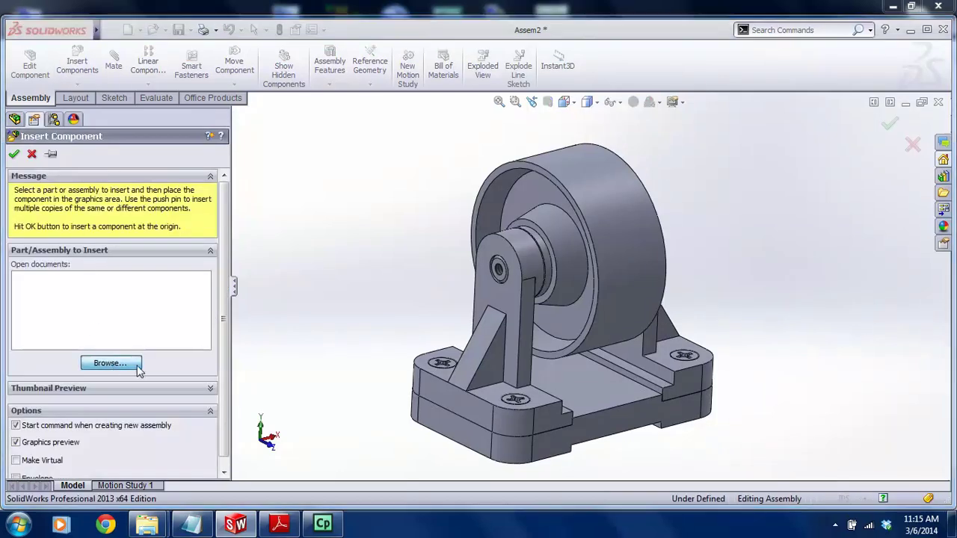
pyautogui.doubleClick(591, 190)
pyautogui.scroll(2, 593, 199)
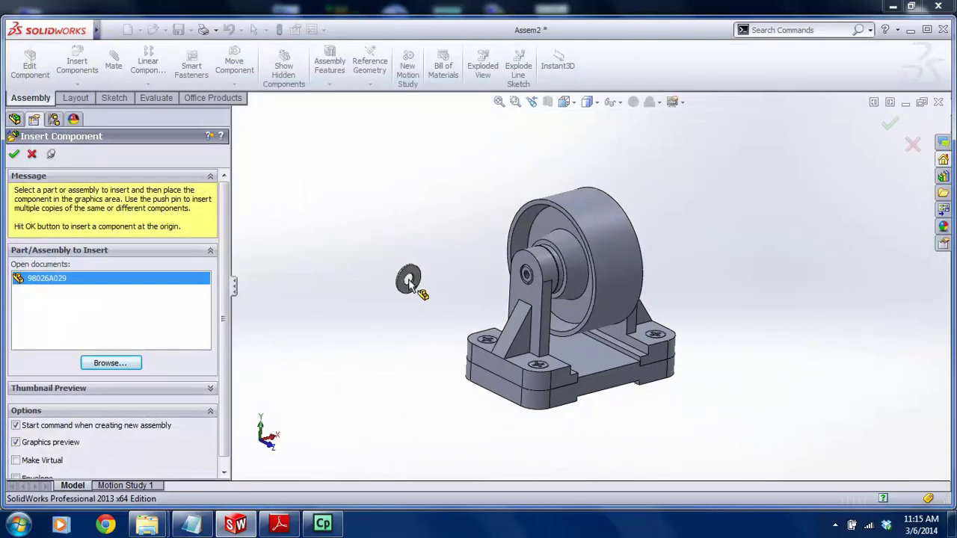
pyautogui.click(449, 272)
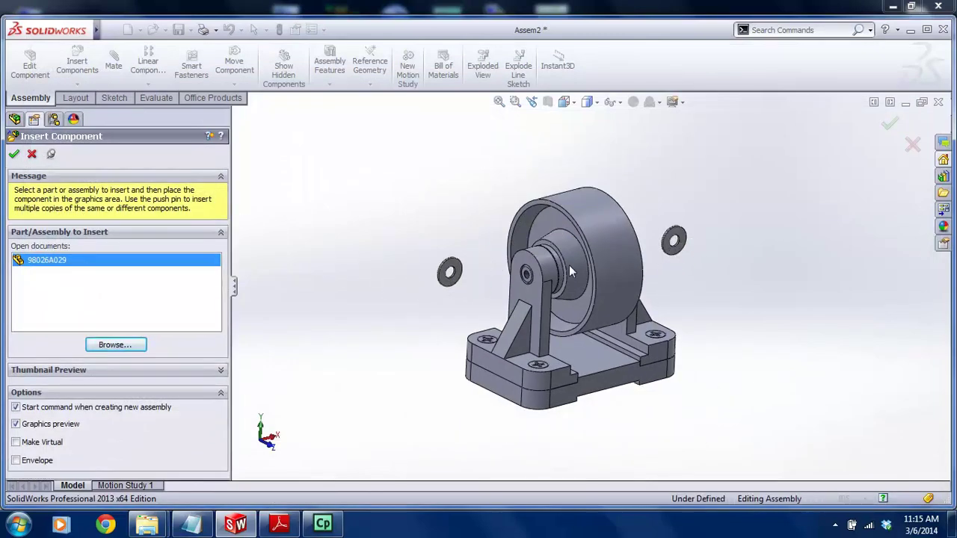
pyautogui.click(30, 154)
# Make the flat face of washer 98026A029<1> coincident with the outer upright face of Castor Bracket<1>
pyautogui.scroll(-3, 481, 289)
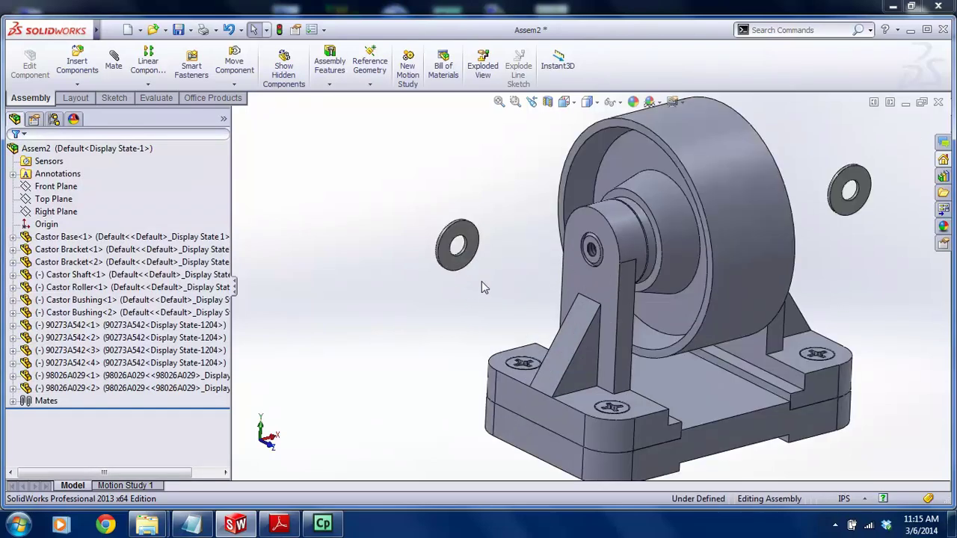
pyautogui.scroll(-2, 457, 241)
pyautogui.click(457, 239)
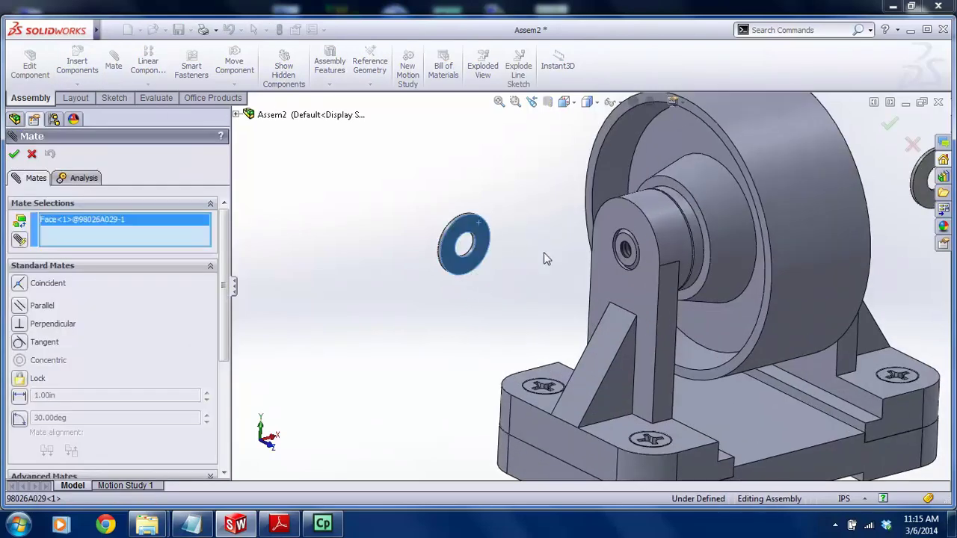
pyautogui.scroll(-3, 634, 220)
pyautogui.click(626, 197)
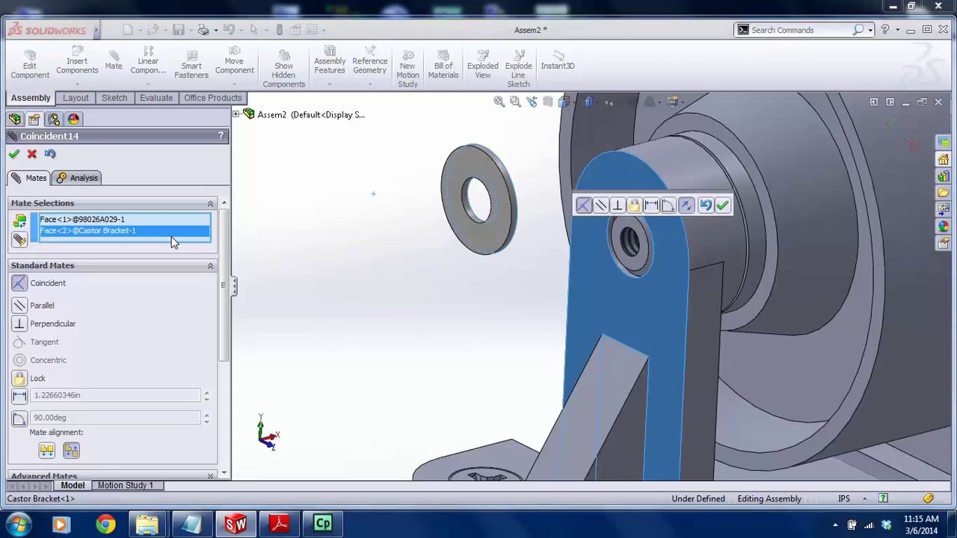
pyautogui.click(15, 154)
# Mate the inner hole of washer 98026A029<1> concentric with the threaded hole in the end of Castor Shaft<1>
pyautogui.scroll(-3, 406, 205)
pyautogui.click(529, 235)
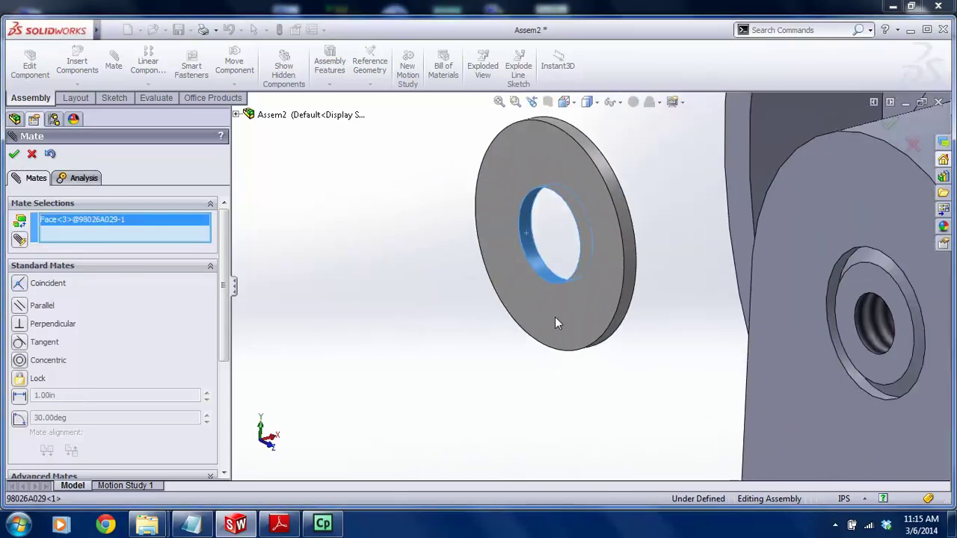
pyautogui.scroll(3, 559, 288)
pyautogui.scroll(-5, 750, 324)
pyautogui.scroll(3, 636, 287)
pyautogui.scroll(-6, 657, 314)
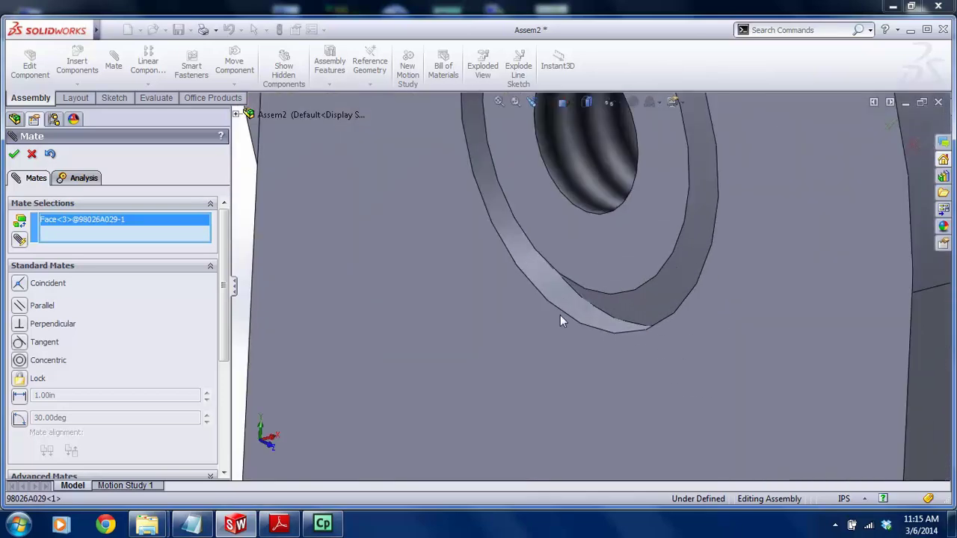
pyautogui.scroll(3, 536, 280)
pyautogui.click(576, 194)
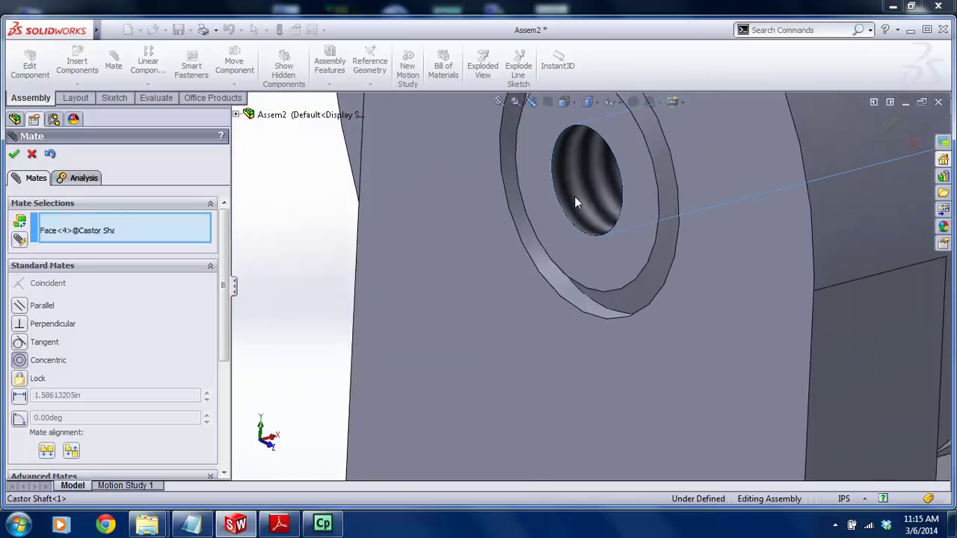
pyautogui.scroll(3, 561, 296)
pyautogui.click(732, 313)
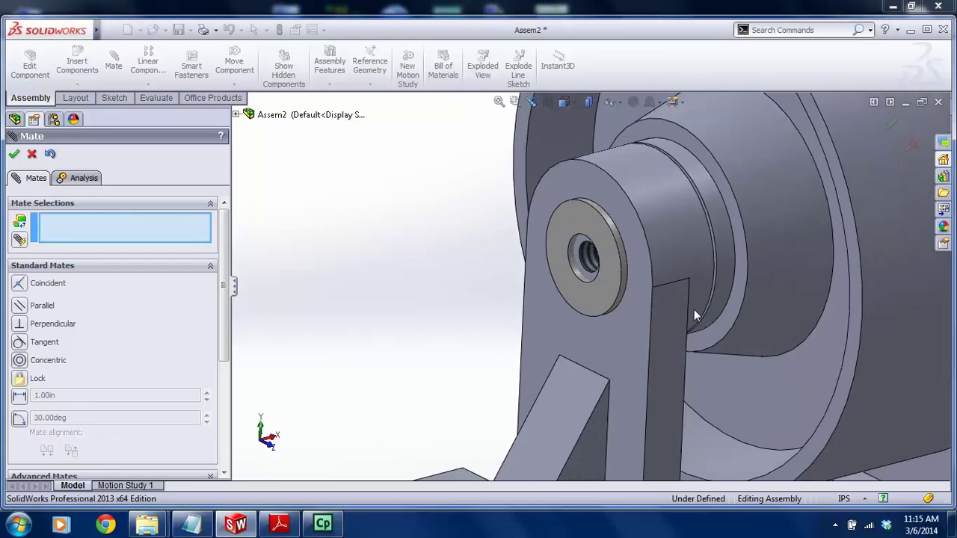
# Make the flat face of washer 98026A029<2> coincident with the outer upright face of Castor Bracket<2>
pyautogui.scroll(5, 575, 329)
pyautogui.moveTo(703, 209); pyautogui.dragTo(529, 238, button='middle')
pyautogui.scroll(-3, 528, 237)
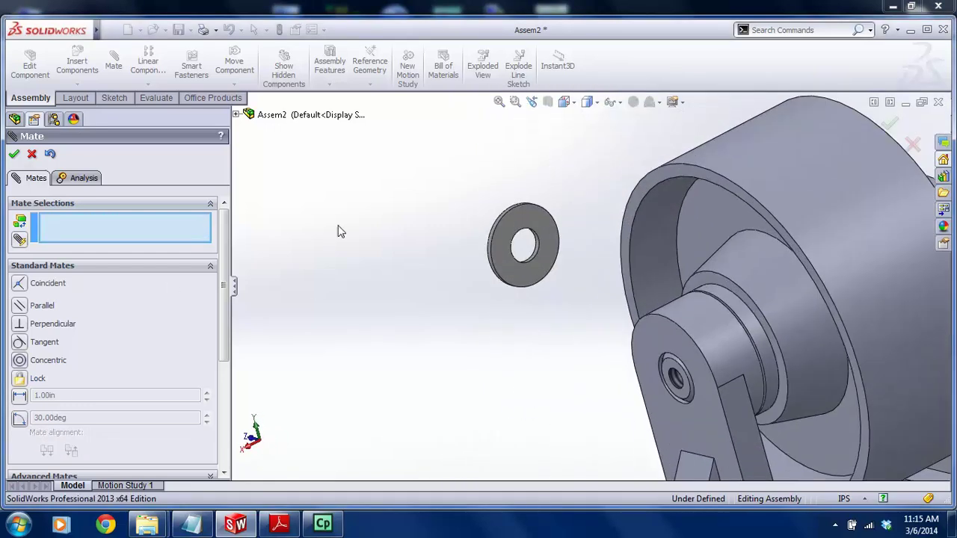
pyautogui.click(527, 222)
pyautogui.scroll(2, 590, 294)
pyautogui.click(645, 332)
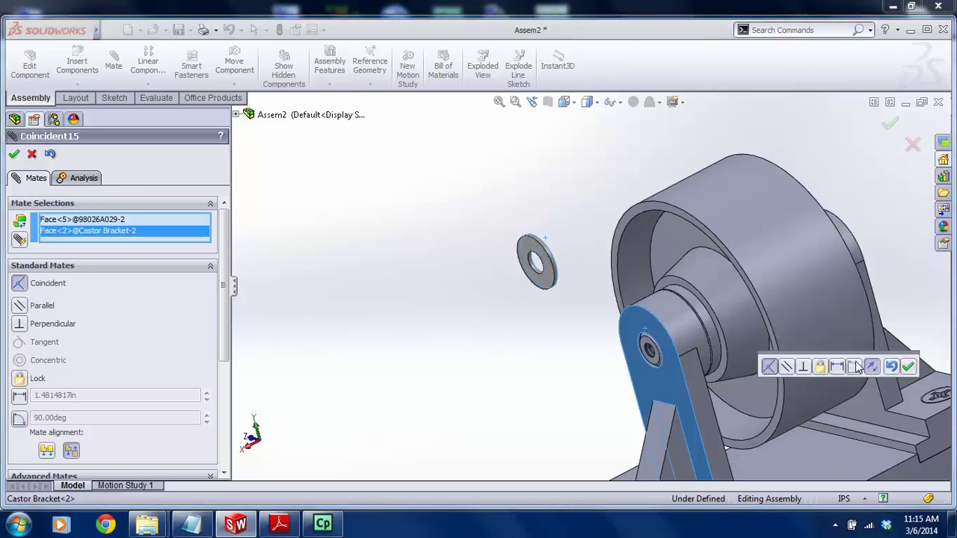
pyautogui.click(909, 366)
# Mate the inner hole of washer 98026A029<2> concentric with the shaft's end hole at Castor Bracket<2> and finish mating
pyautogui.scroll(-3, 650, 369)
pyautogui.click(634, 310)
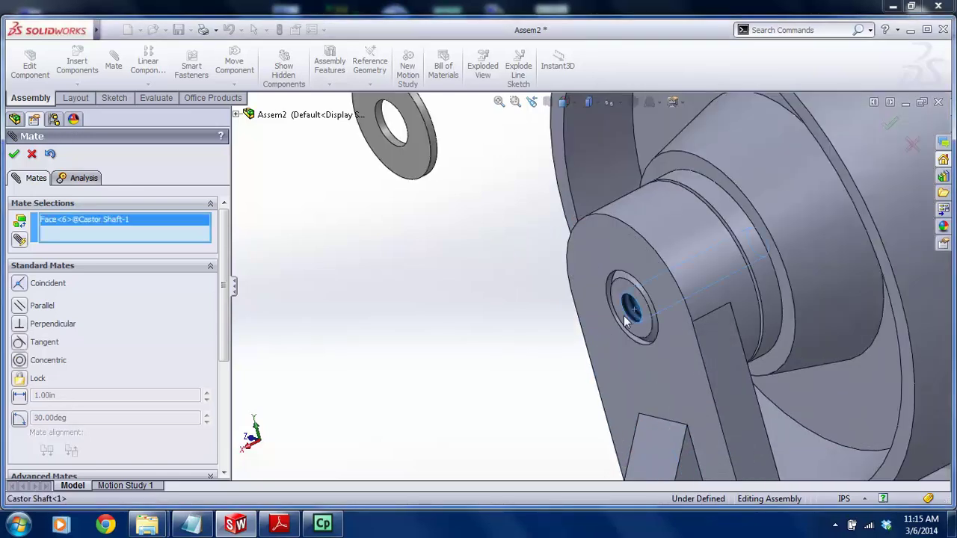
pyautogui.scroll(2, 506, 238)
pyautogui.scroll(-3, 506, 238)
pyautogui.click(545, 258)
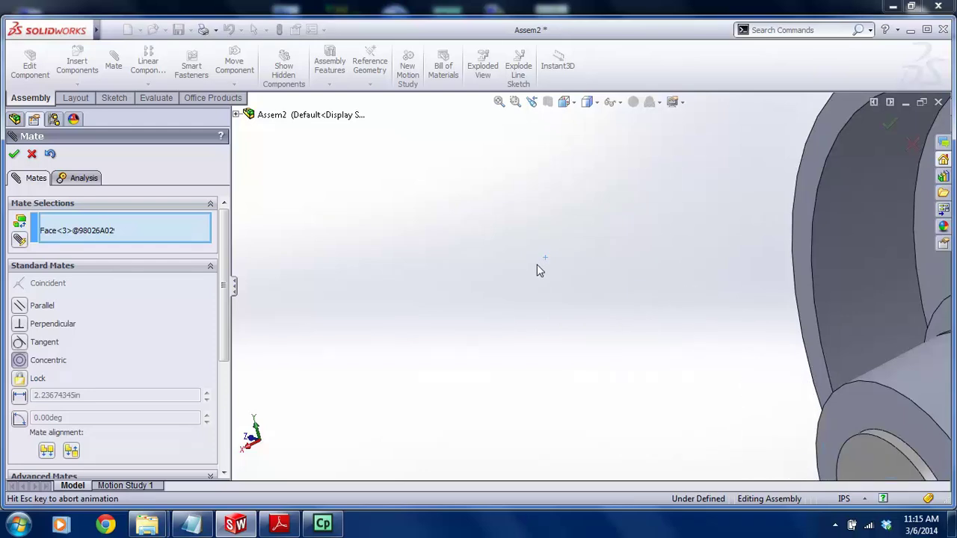
pyautogui.click(711, 248)
pyautogui.scroll(3, 659, 315)
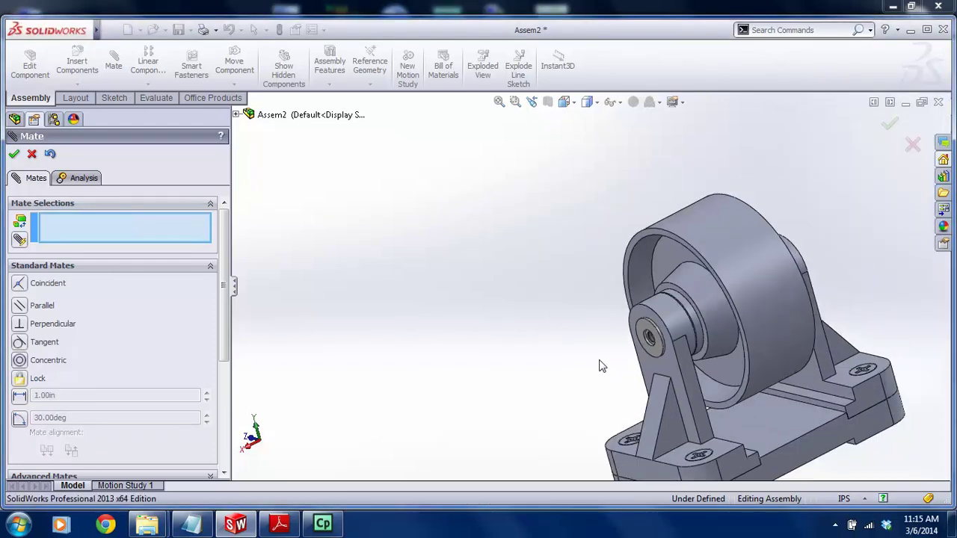
pyautogui.hotkey('ctrl', '7')
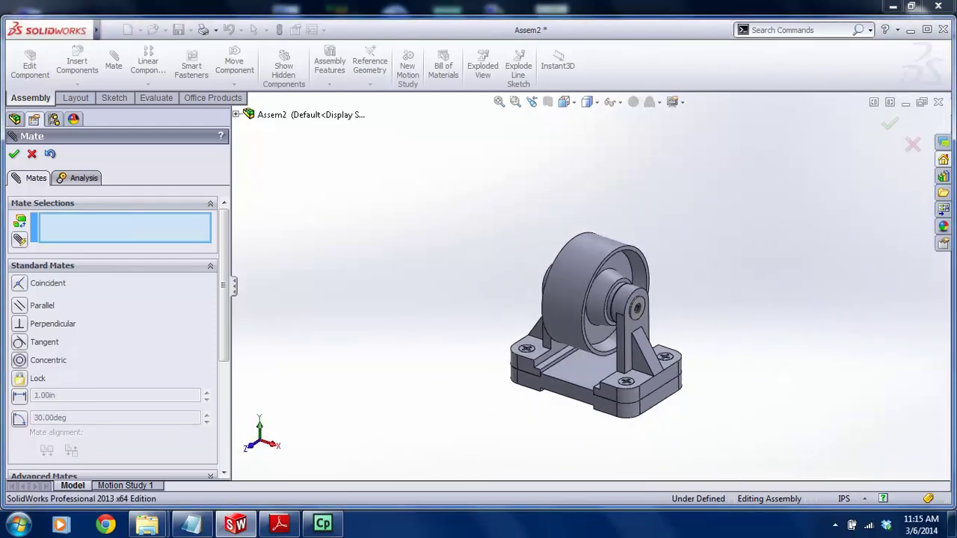
pyautogui.click(33, 154)
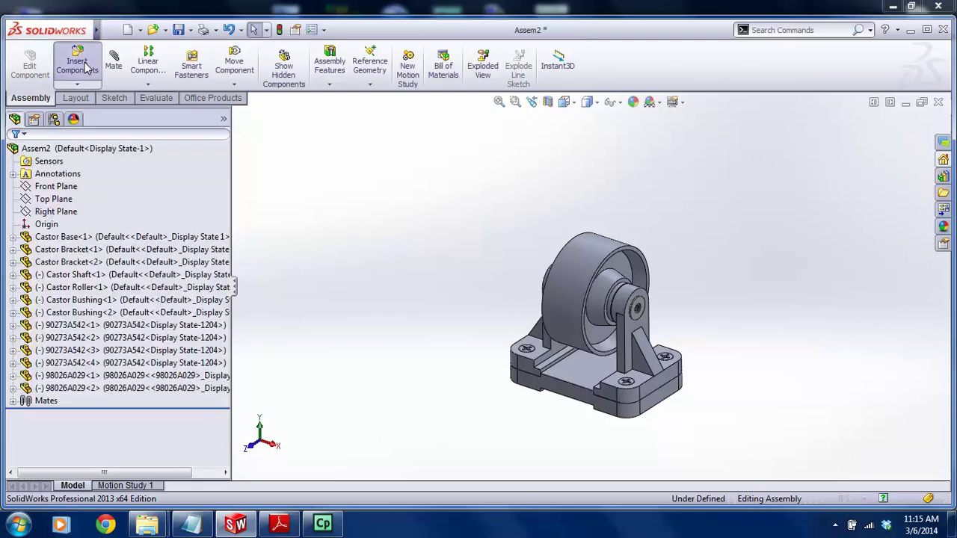
# Insert two copies of the screw part 90272A540, one on each side of the castor
pyautogui.click(79, 66)
pyautogui.click(135, 363)
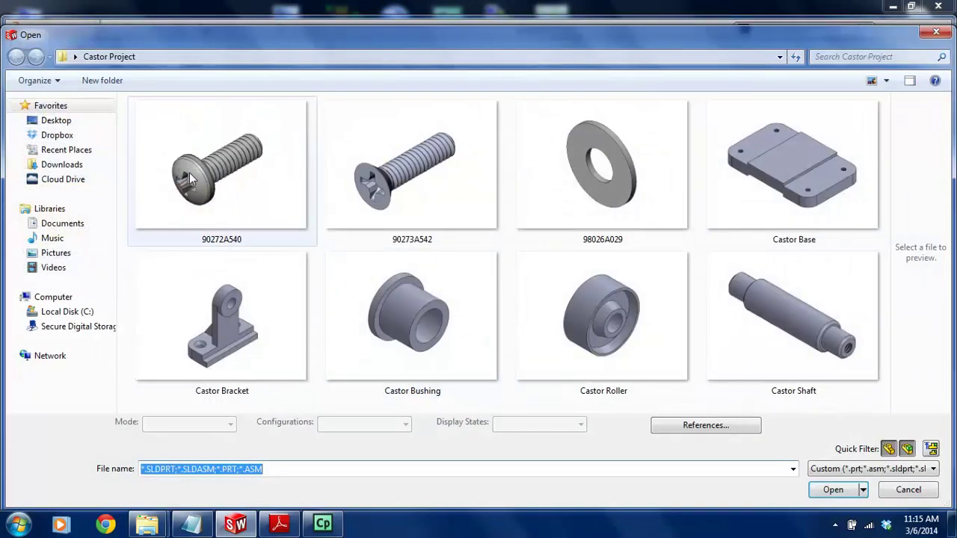
pyautogui.doubleClick(225, 171)
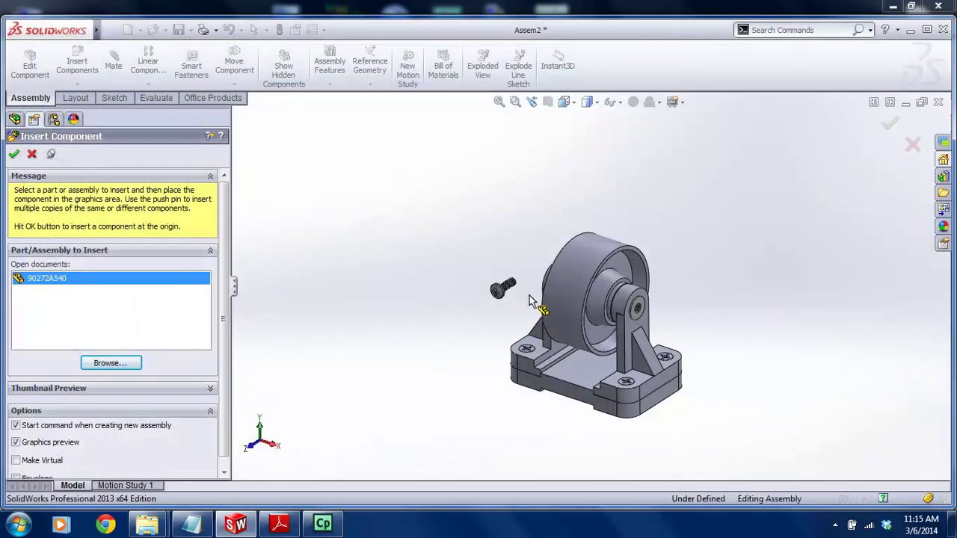
pyautogui.click(683, 321)
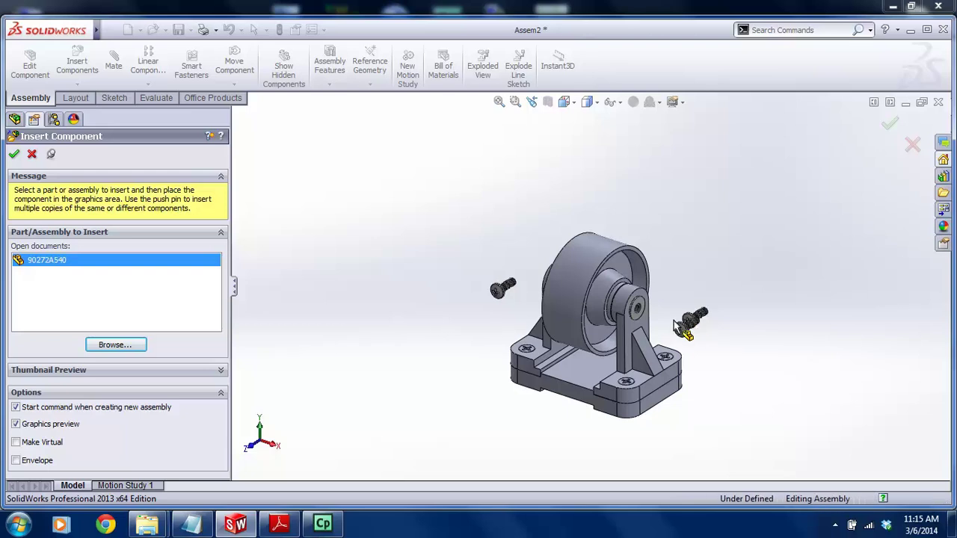
# Mate the threaded shank of screw 90272A540<2> concentric with the shaft's end hole at Castor Bracket<2>
pyautogui.scroll(-3, 669, 336)
pyautogui.click(113, 61)
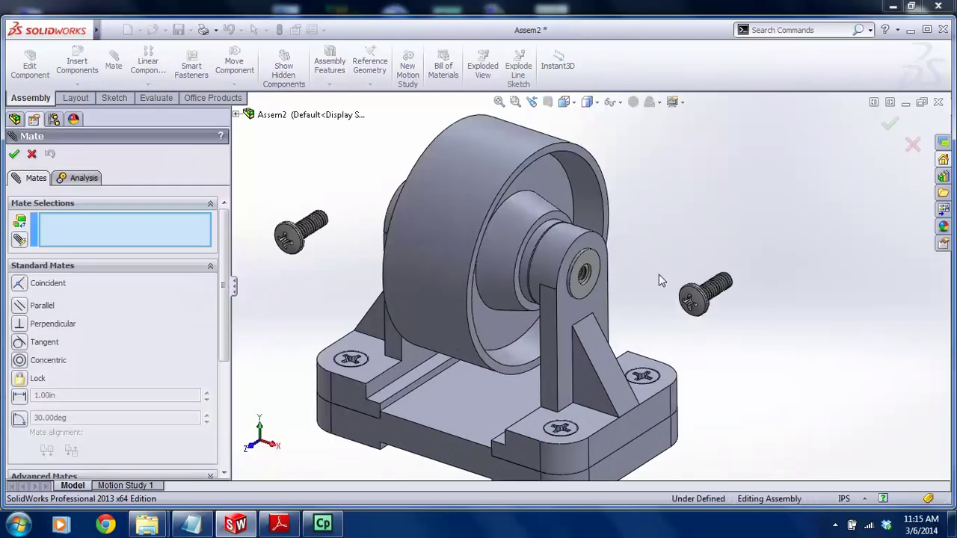
pyautogui.scroll(-8, 651, 272)
pyautogui.scroll(-5, 572, 239)
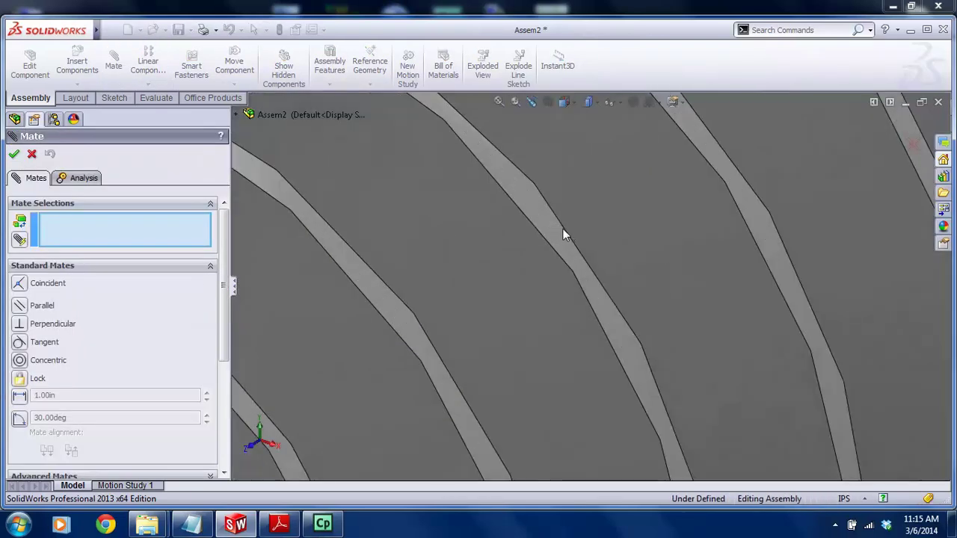
pyautogui.click(581, 248)
pyautogui.scroll(4, 587, 258)
pyautogui.scroll(3, 569, 265)
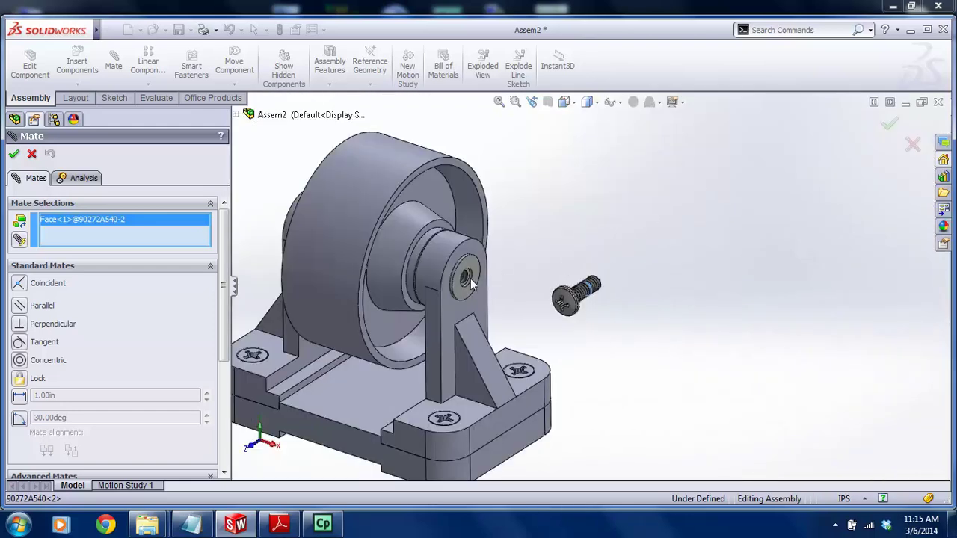
pyautogui.scroll(-5, 506, 279)
pyautogui.click(548, 280)
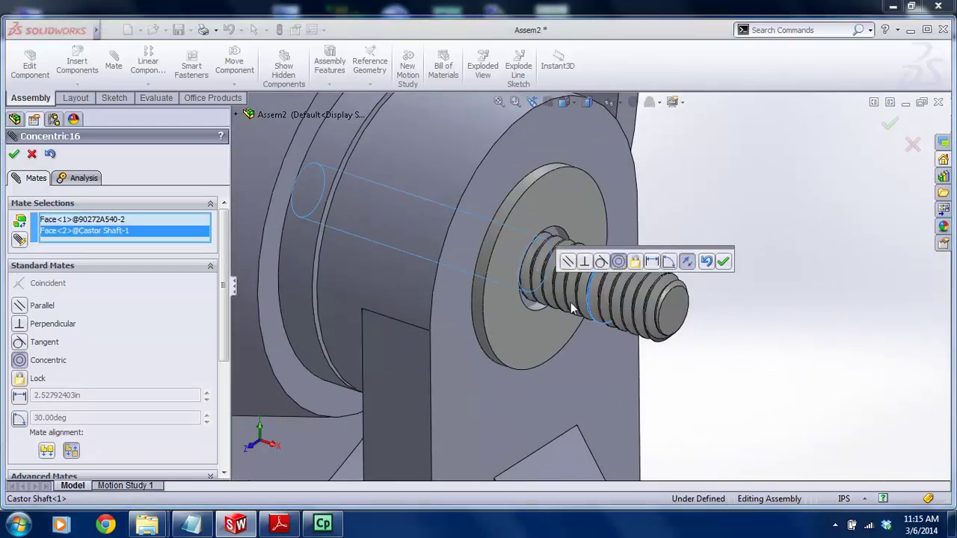
pyautogui.click(723, 261)
# Make the underside of the head of screw 90272A540<2> coincident with the outer face of the washer on Castor Bracket<2>
pyautogui.click(596, 228)
pyautogui.scroll(4, 642, 299)
pyautogui.moveTo(785, 384); pyautogui.dragTo(717, 300, button='middle')
pyautogui.click(717, 300)
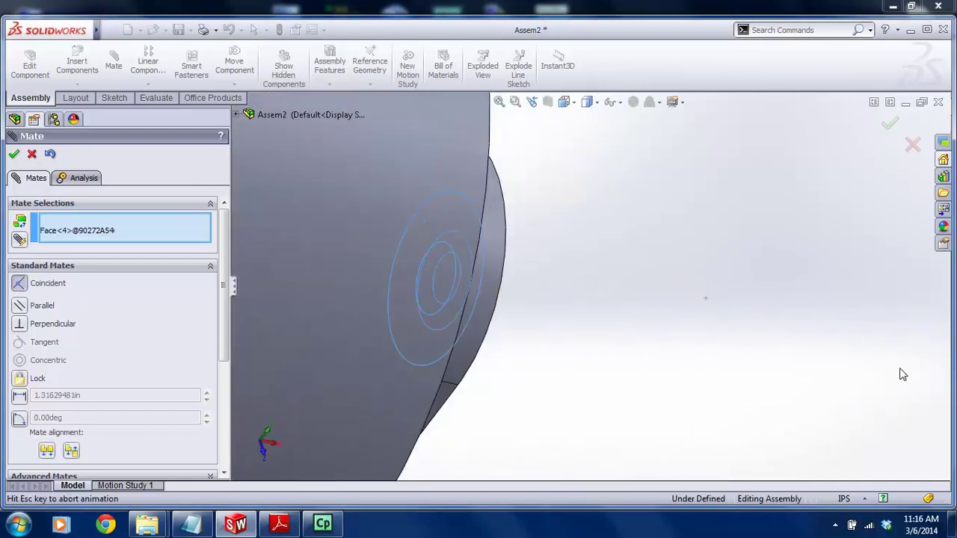
pyautogui.click(932, 392)
pyautogui.scroll(6, 671, 315)
# Mate the shank of screw 90272A540<1> concentric with the shaft's end hole at Castor Bracket<1>, flipping the mate alignment
pyautogui.scroll(-2, 432, 281)
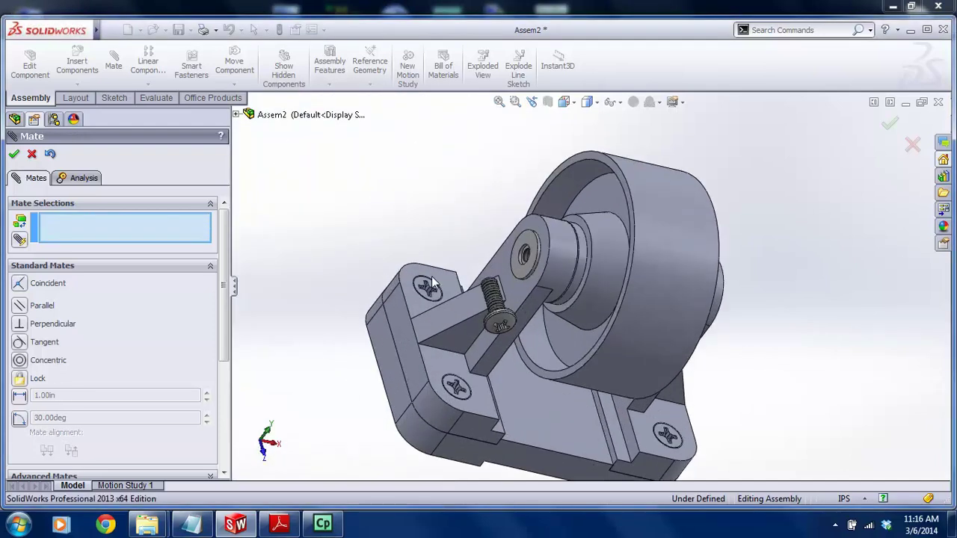
pyautogui.scroll(-12, 528, 298)
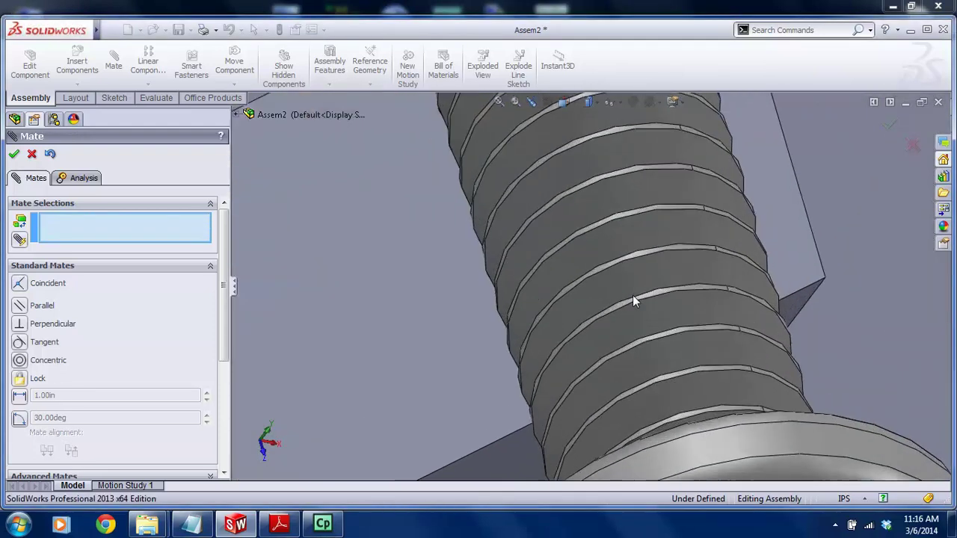
pyautogui.click(621, 229)
pyautogui.scroll(10, 623, 248)
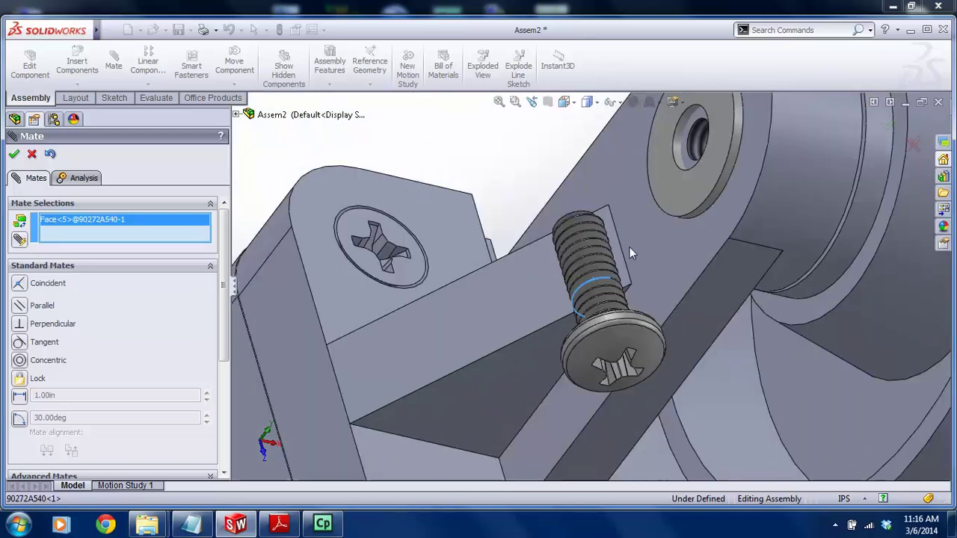
pyautogui.scroll(-5, 631, 211)
pyautogui.click(672, 240)
pyautogui.scroll(5, 290, 364)
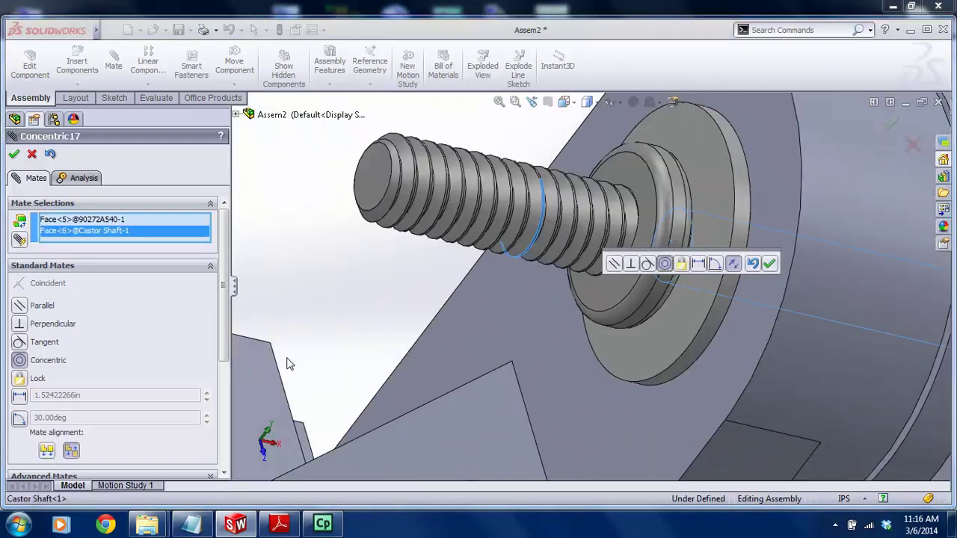
pyautogui.click(732, 264)
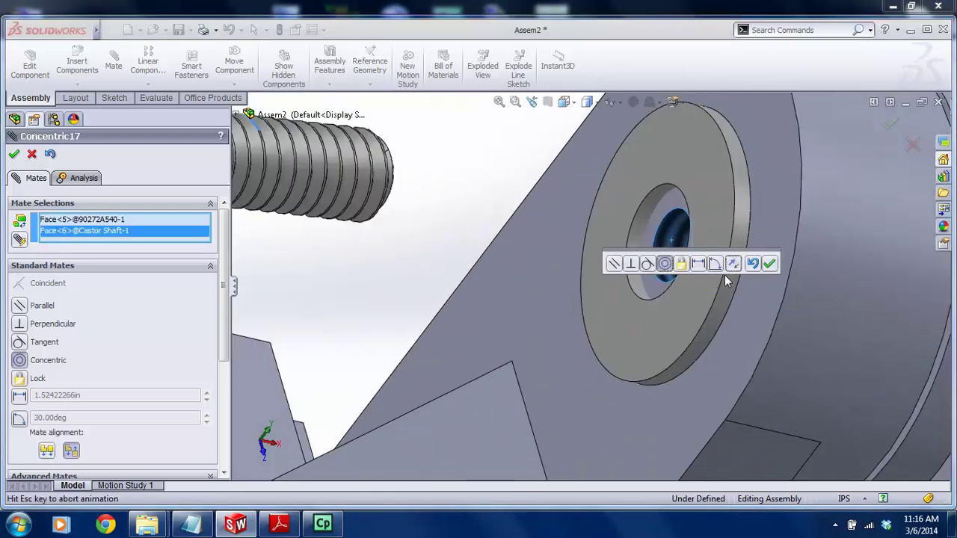
pyautogui.click(770, 263)
pyautogui.scroll(4, 715, 193)
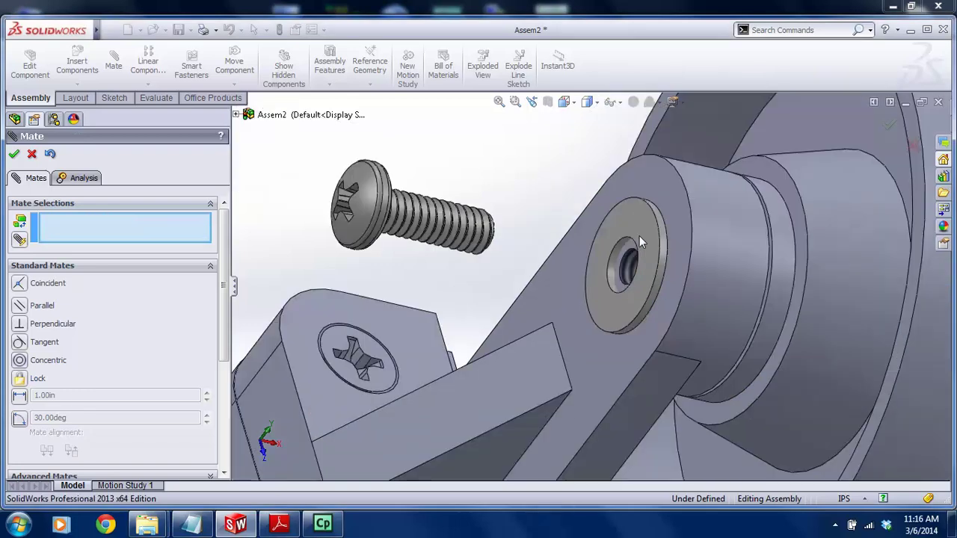
# Make the underside of the head of screw 90272A540<1> coincident with the outer face of its washer and finish mating
pyautogui.click(625, 258)
pyautogui.moveTo(608, 264); pyautogui.dragTo(511, 234, button='middle')
pyautogui.scroll(-1, 376, 197)
pyautogui.click(376, 197)
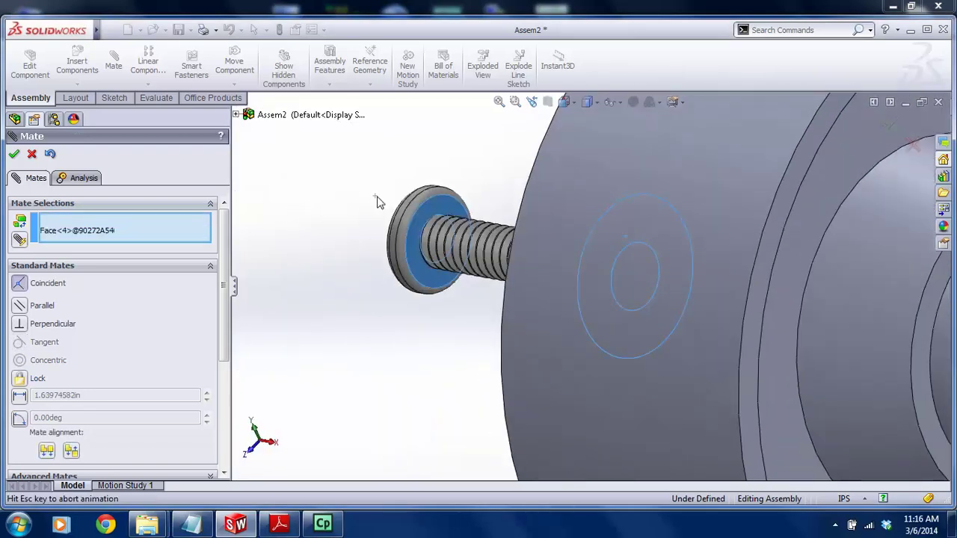
pyautogui.click(437, 218)
pyautogui.scroll(8, 451, 226)
pyautogui.press('Escape')
# Examine the assembled castor, checking the fit of the washers and screws at the shaft ends
pyautogui.moveTo(451, 226); pyautogui.dragTo(486, 231, button='middle')
pyautogui.scroll(-5, 663, 295)
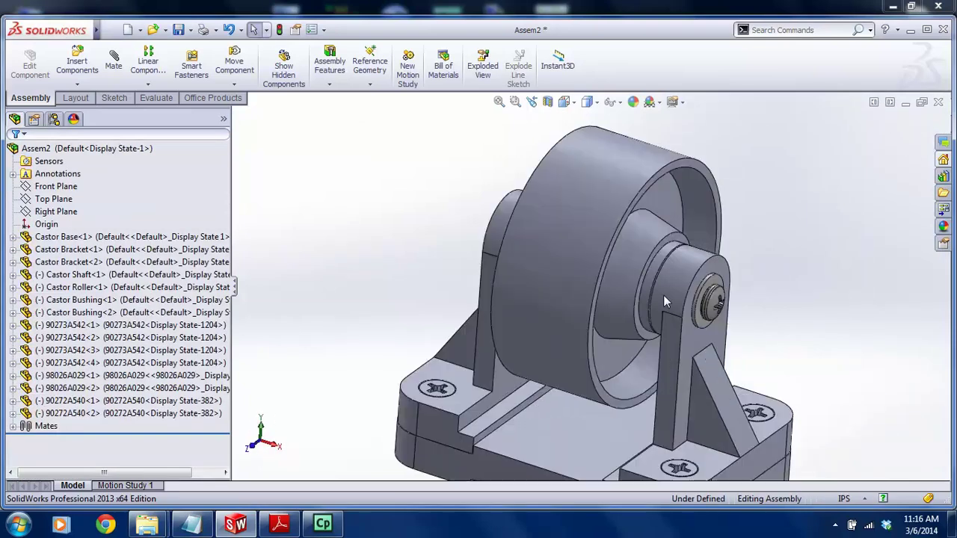
pyautogui.click(663, 295)
pyautogui.scroll(5, 678, 275)
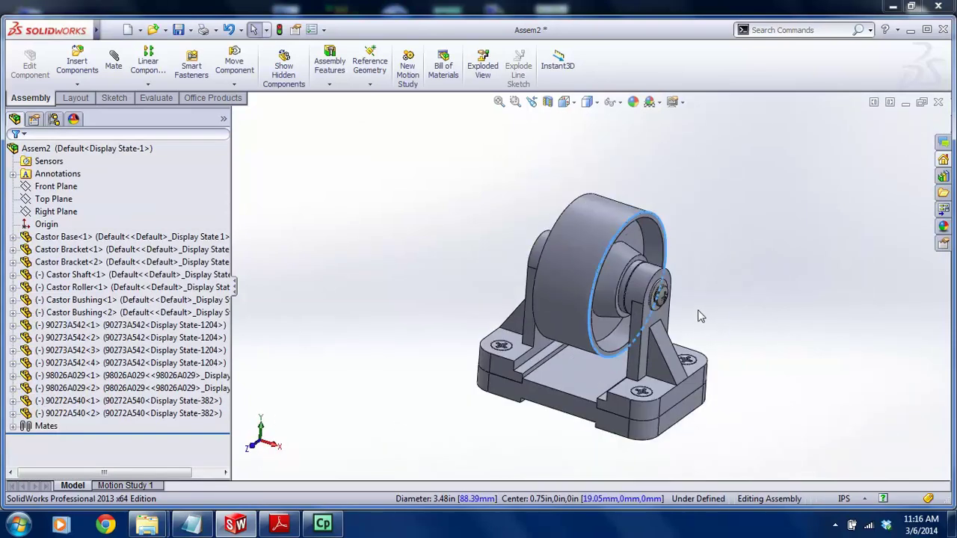
pyautogui.click(702, 329)
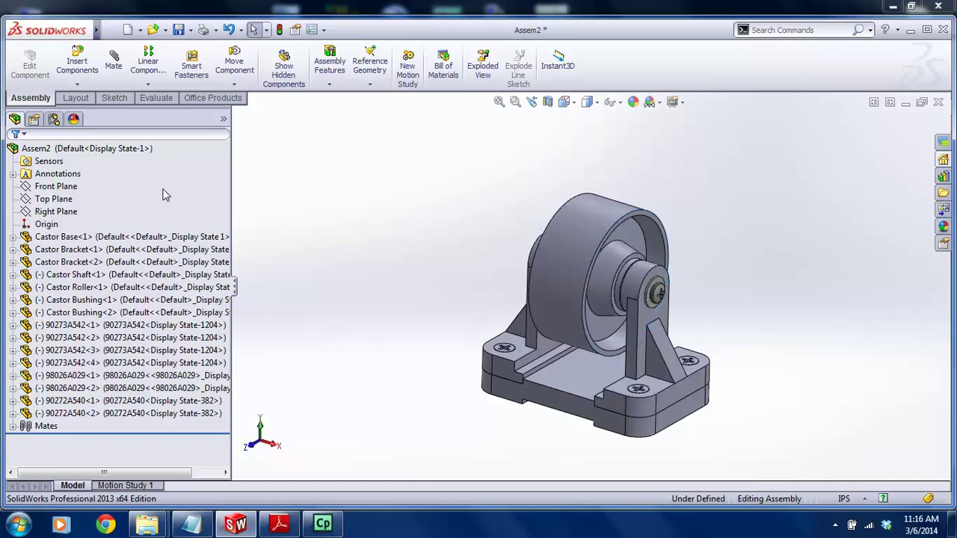
pyautogui.moveTo(644, 318); pyautogui.dragTo(646, 316, button='middle')
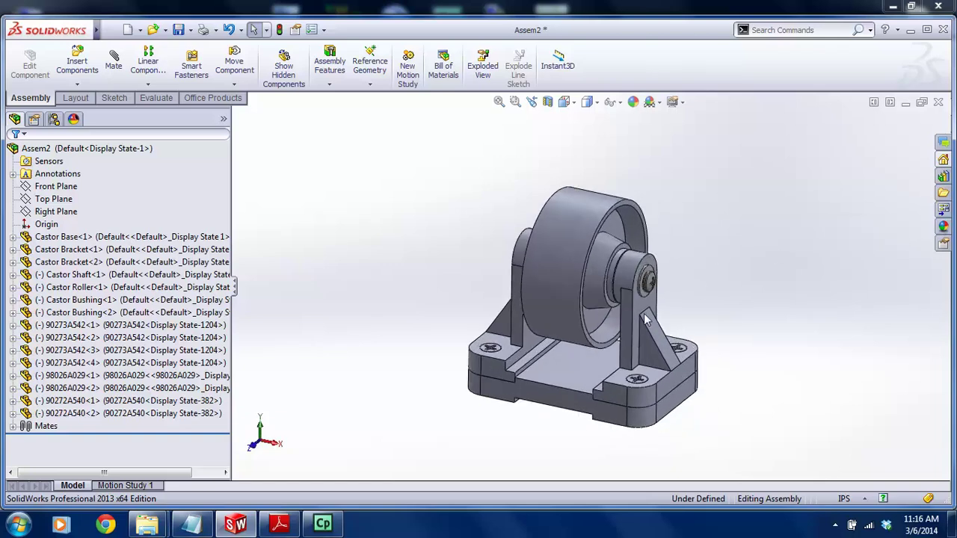
pyautogui.scroll(-2, 678, 310)
pyautogui.moveTo(679, 309); pyautogui.dragTo(684, 310, button='middle')
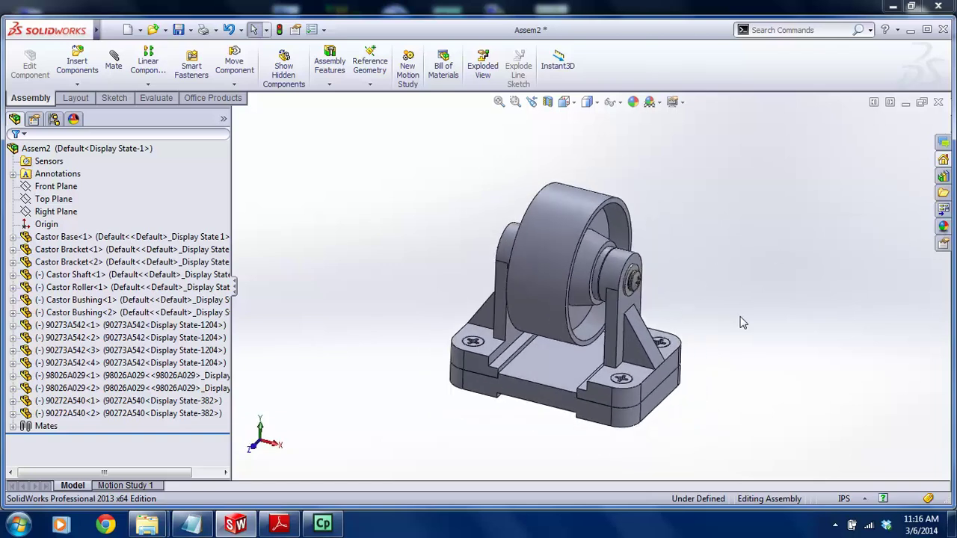
pyautogui.keyDown('ctrl'); pyautogui.moveTo(741, 317); pyautogui.dragTo(703, 313, button='middle'); pyautogui.keyUp('ctrl')
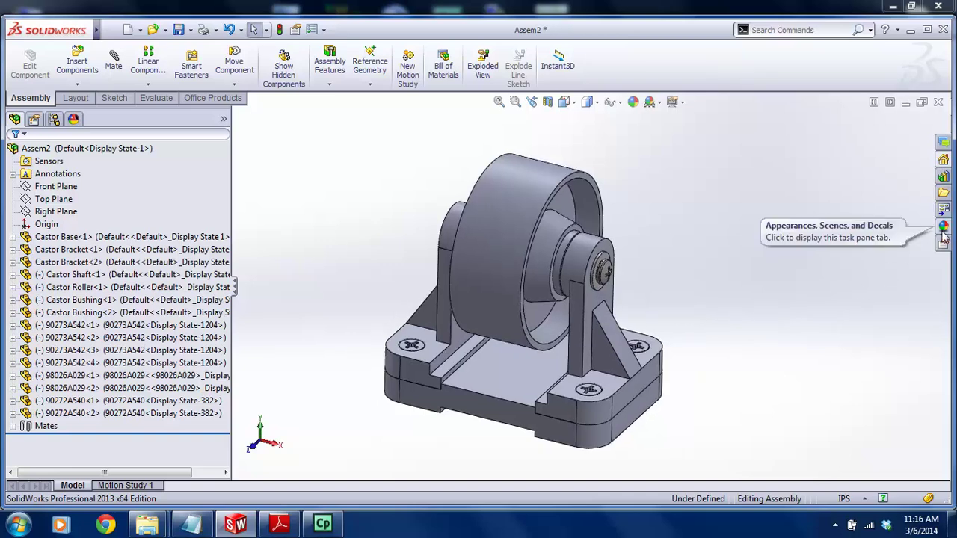
# Switch to Castor Assembly.PDF in Adobe Reader and review the exploded drawing and parts list on page 1
pyautogui.click(279, 524)
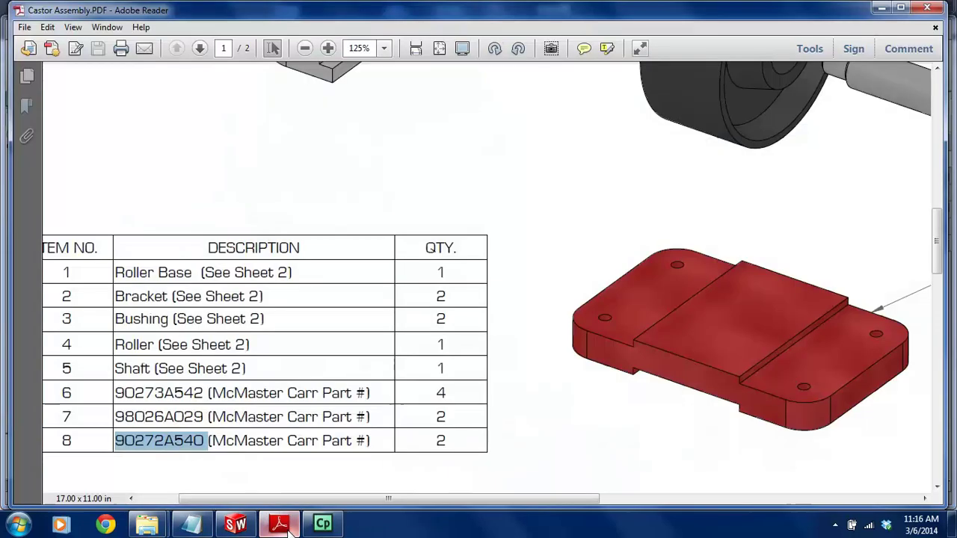
pyautogui.scroll(1, 687, 287)
pyautogui.scroll(-1, 683, 271)
pyautogui.keyDown('ctrl'); pyautogui.scroll(-3, 681, 262); pyautogui.keyUp('ctrl')
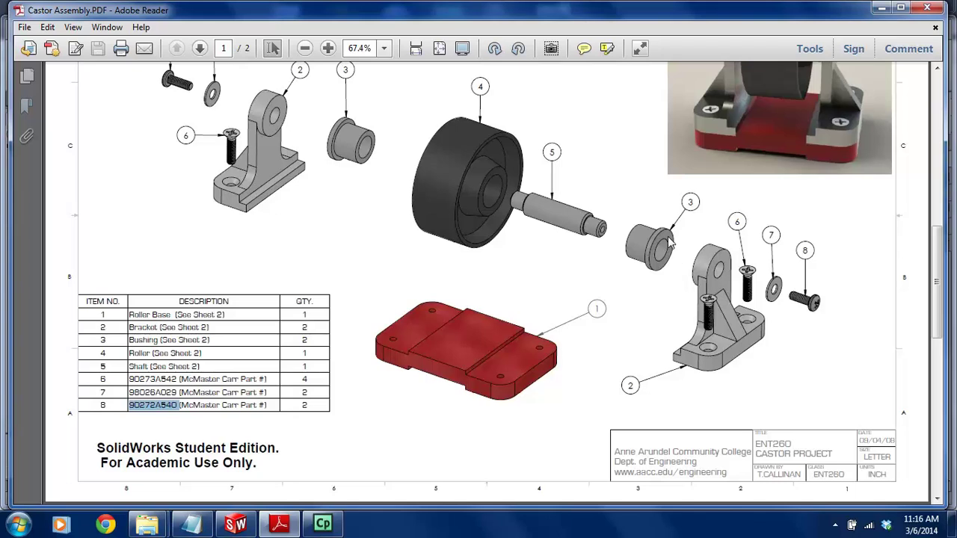
pyautogui.scroll(1, 670, 233)
pyautogui.scroll(1, 464, 329)
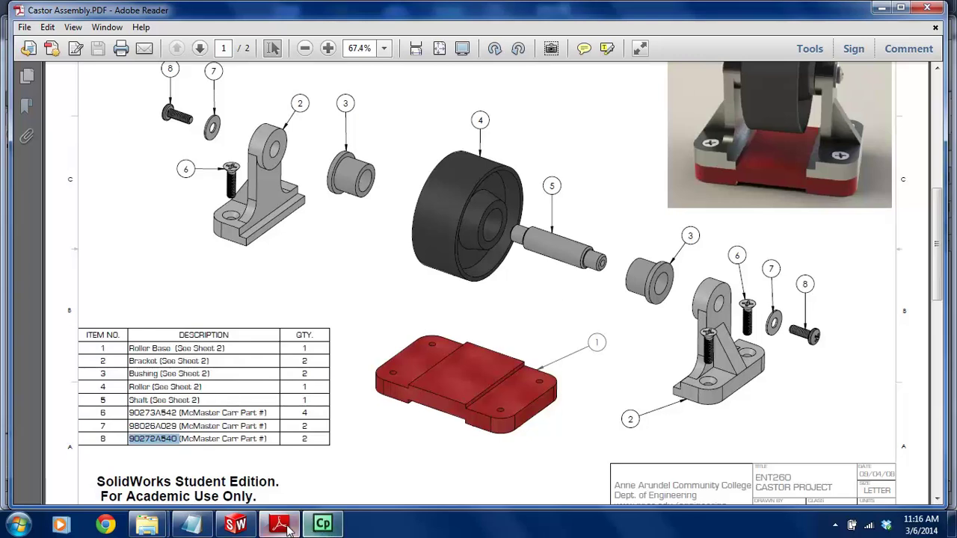
# Switch to SolidWorks and examine the steel, powder coat, sprayed and car paint appearances in the appearance library
pyautogui.click(235, 525)
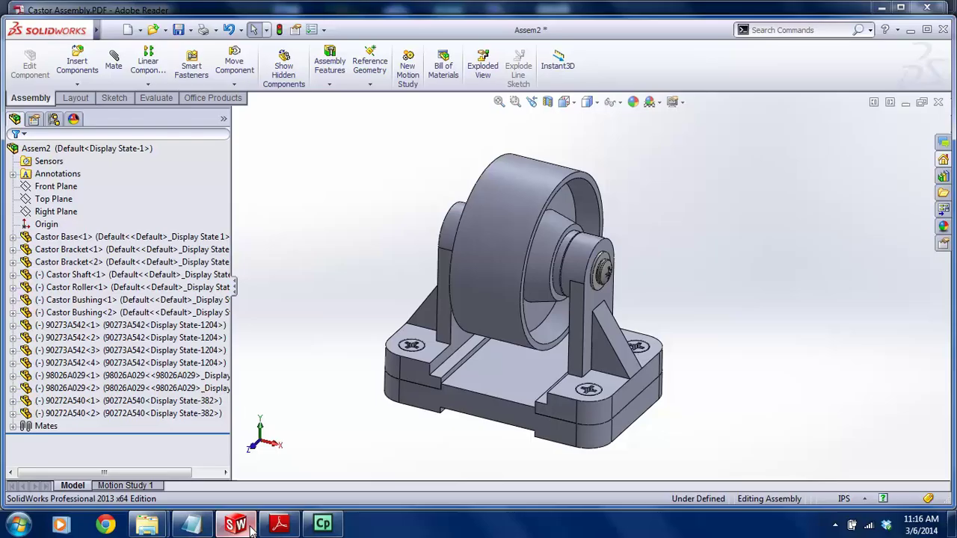
pyautogui.click(941, 227)
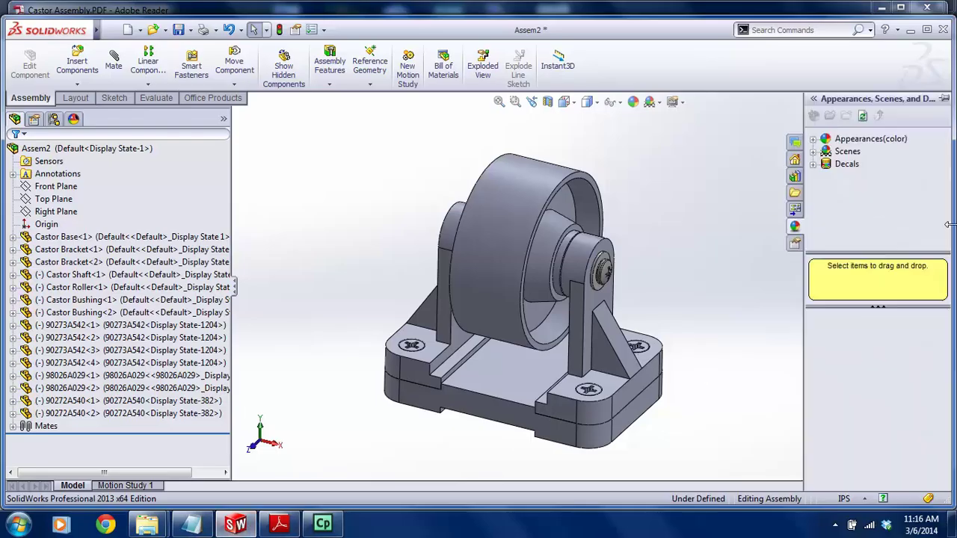
pyautogui.click(813, 139)
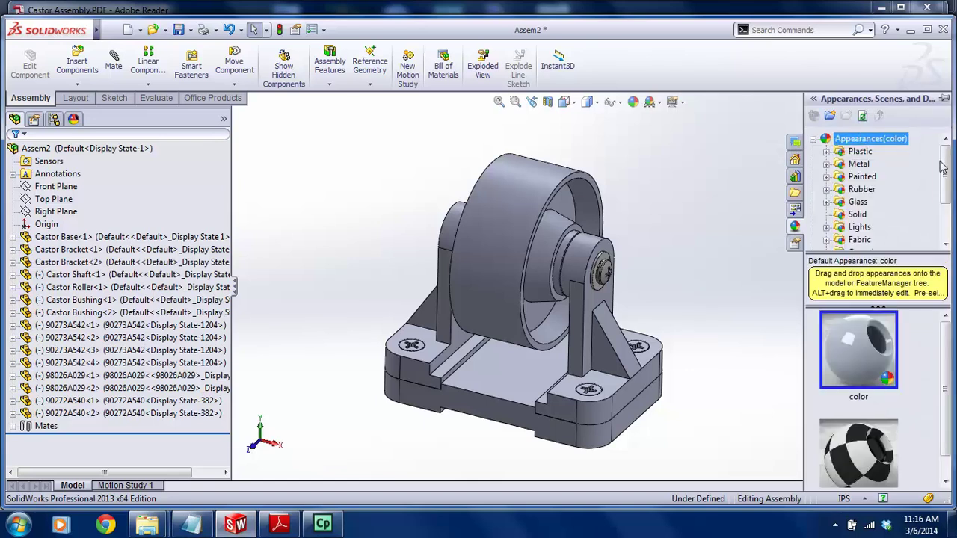
pyautogui.click(826, 164)
pyautogui.click(870, 151)
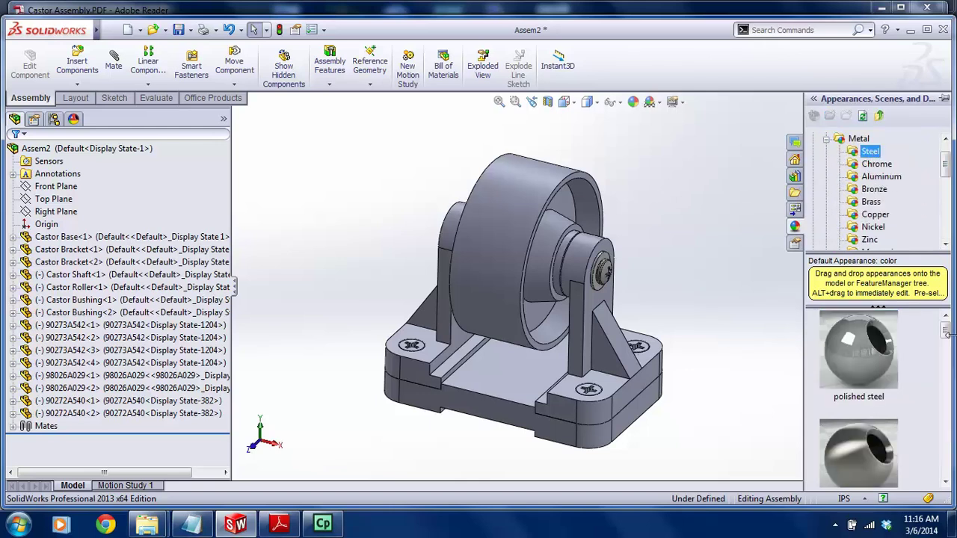
pyautogui.moveTo(945, 329); pyautogui.dragTo(951, 263)
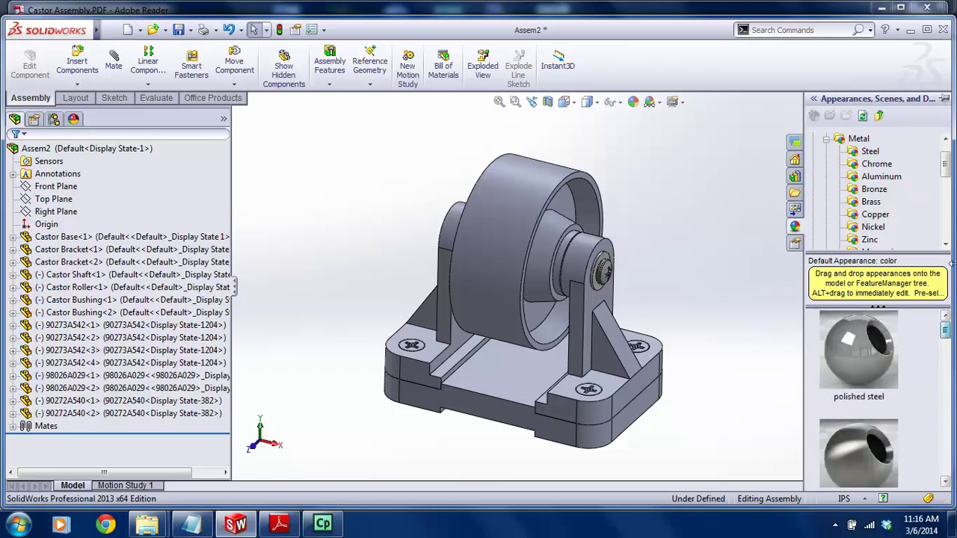
pyautogui.scroll(1, 828, 149)
pyautogui.click(826, 163)
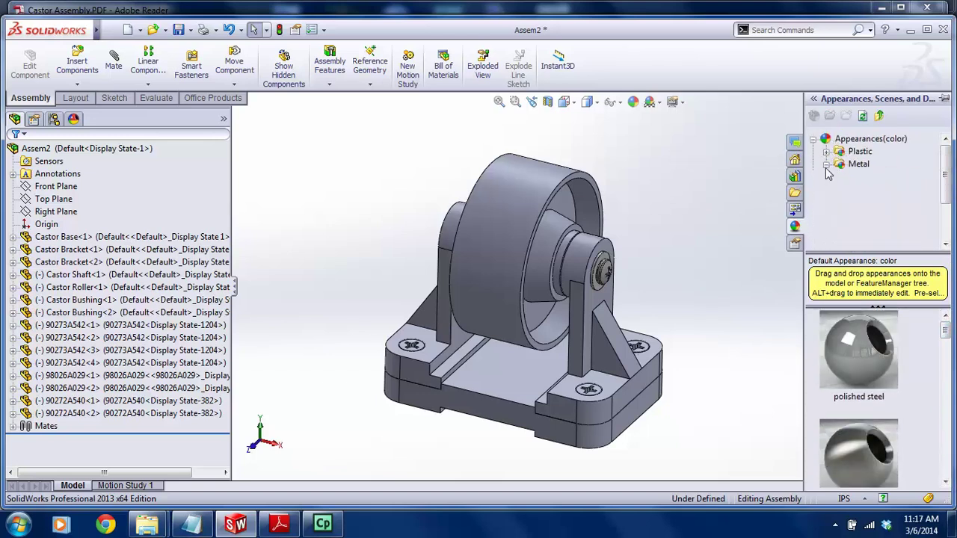
pyautogui.click(826, 176)
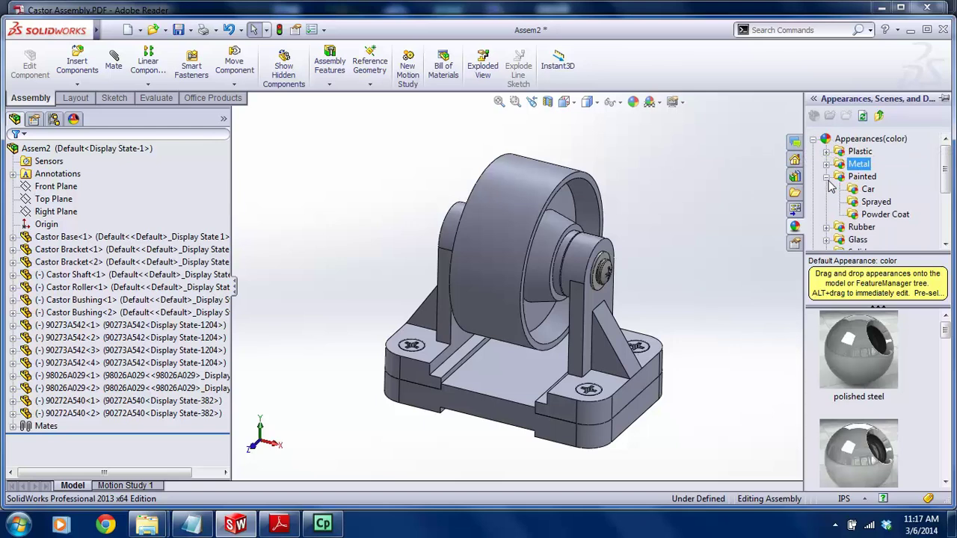
pyautogui.click(883, 214)
pyautogui.moveTo(949, 338); pyautogui.dragTo(949, 345)
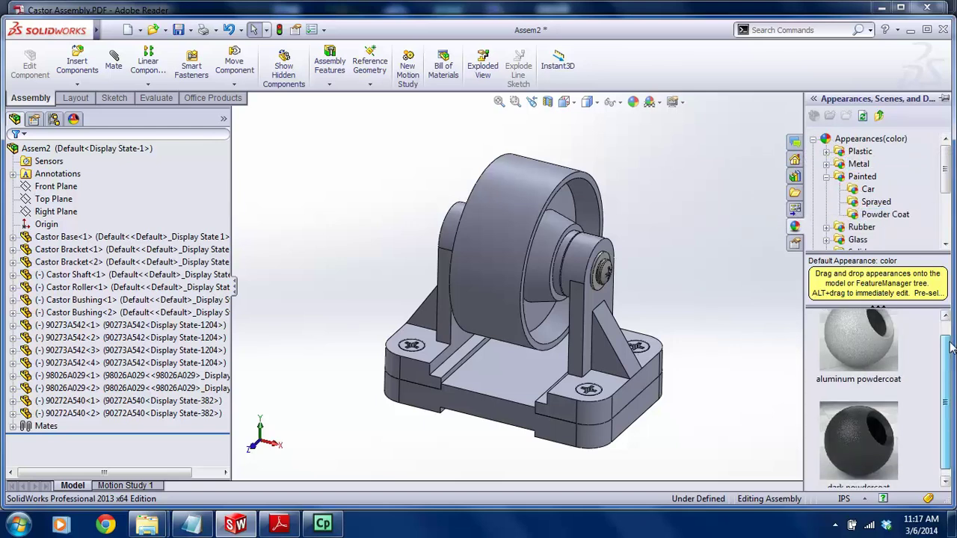
pyautogui.click(875, 202)
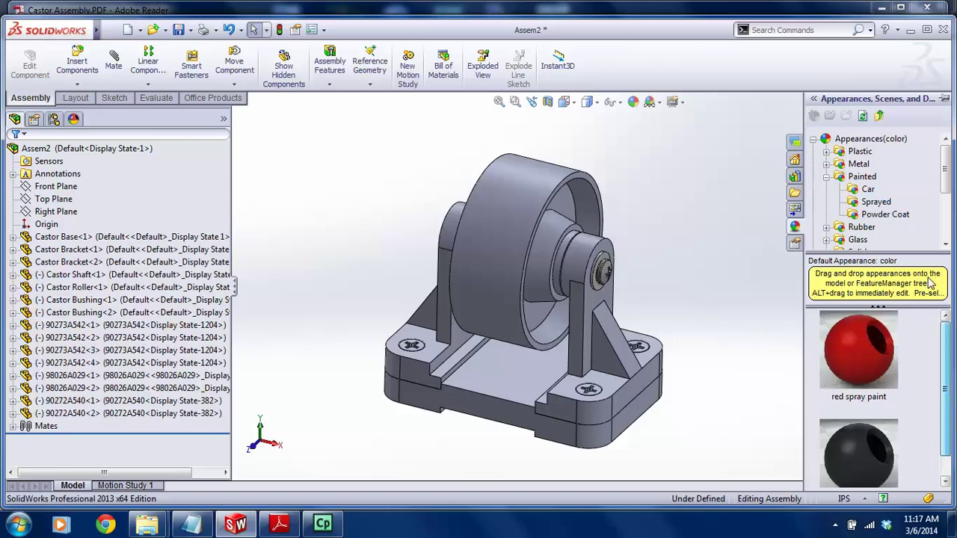
pyautogui.click(868, 190)
pyautogui.moveTo(944, 334); pyautogui.dragTo(947, 355)
pyautogui.scroll(1, 948, 360)
# Apply the red spray paint appearance to the Castor Base at part level
pyautogui.click(875, 201)
pyautogui.moveTo(858, 355)
pyautogui.mouseDown()
pyautogui.moveTo(598, 417)
pyautogui.moveTo(478, 380)
pyautogui.moveTo(502, 382)
pyautogui.mouseUp()
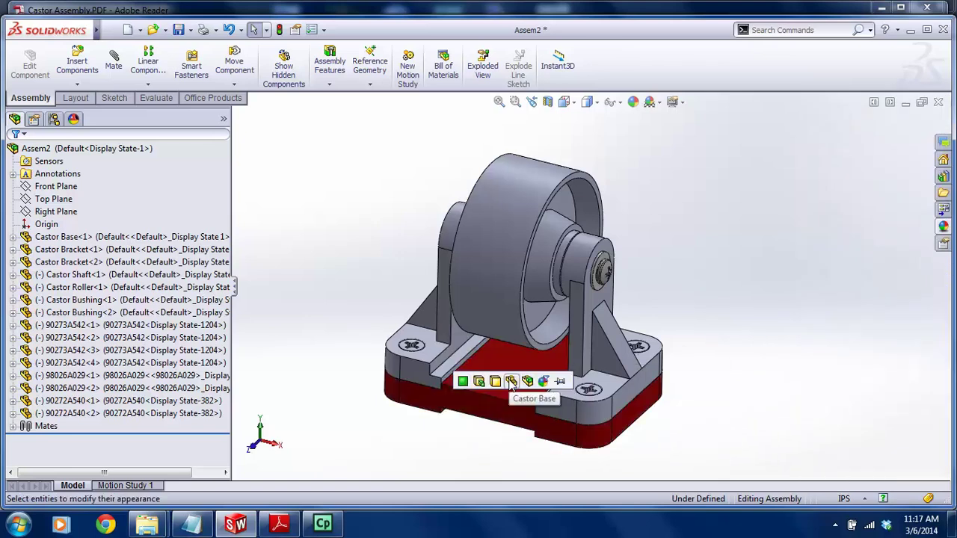
pyautogui.click(511, 382)
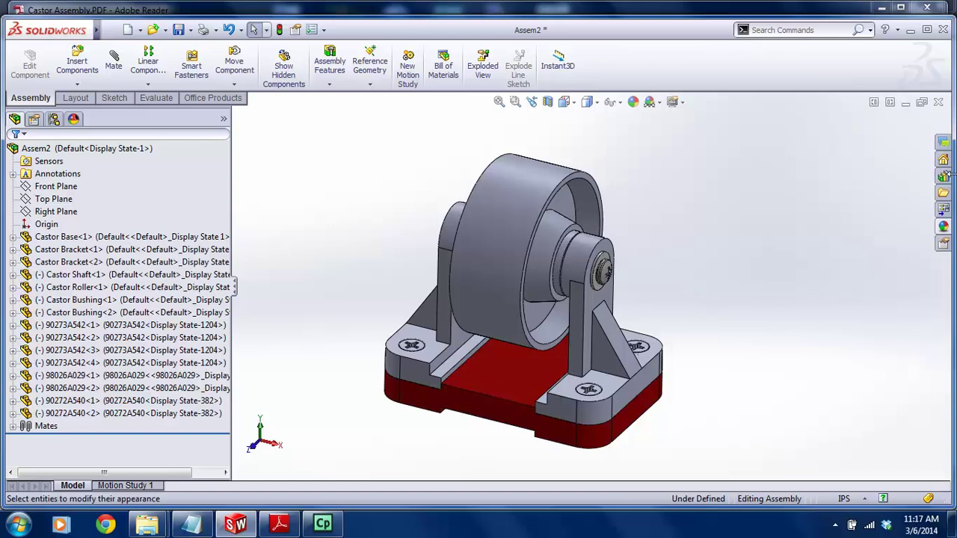
# Apply the matte rubber appearance to the Castor Roller
pyautogui.click(944, 225)
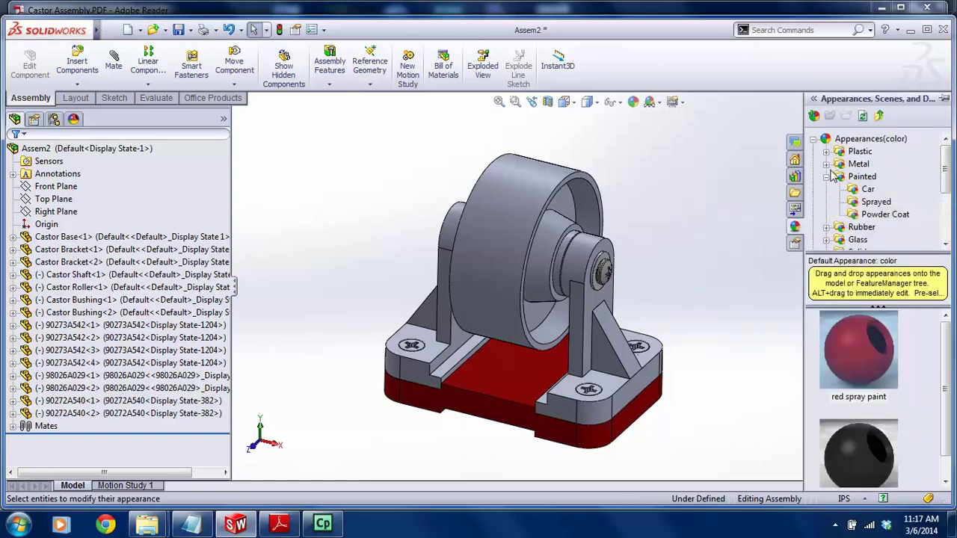
pyautogui.click(827, 227)
pyautogui.click(870, 214)
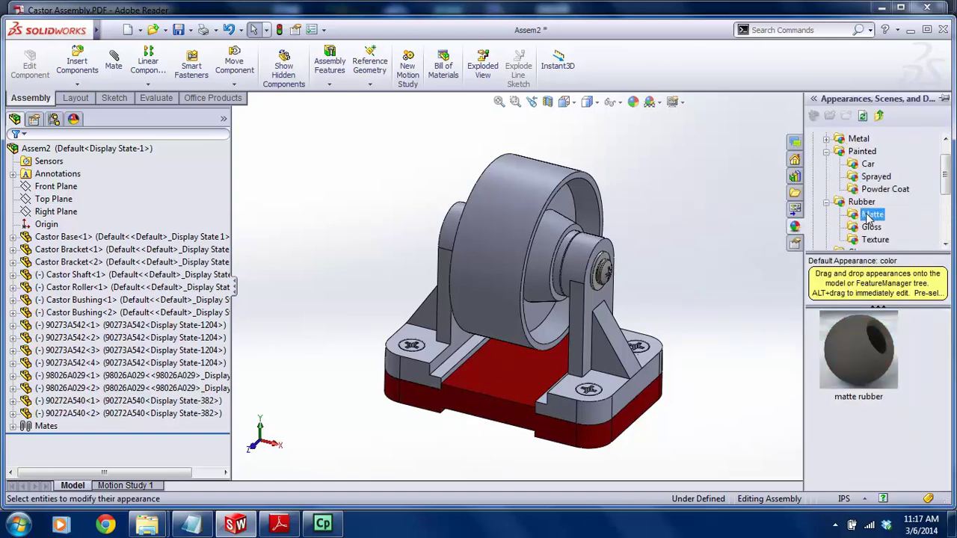
pyautogui.moveTo(869, 351); pyautogui.dragTo(501, 260)
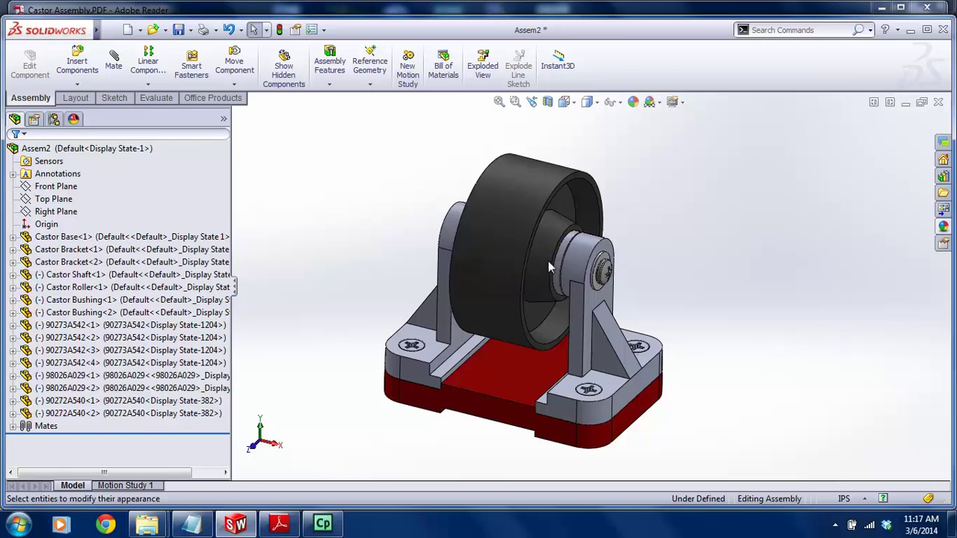
# Open the Castor Roller in its own window, then close it without saving while keeping its changes in the assembly
pyautogui.click(945, 227)
pyautogui.rightClick(521, 240)
pyautogui.click(531, 152)
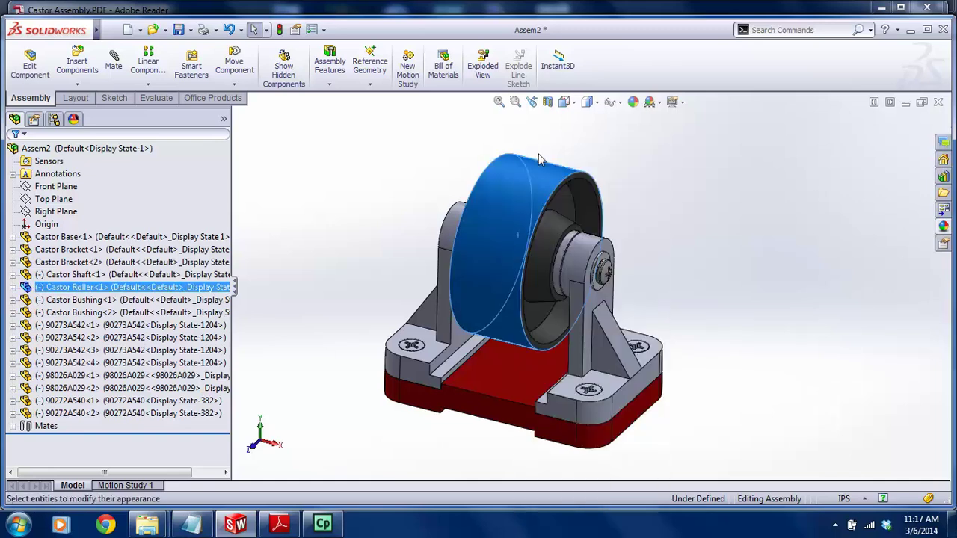
pyautogui.click(939, 103)
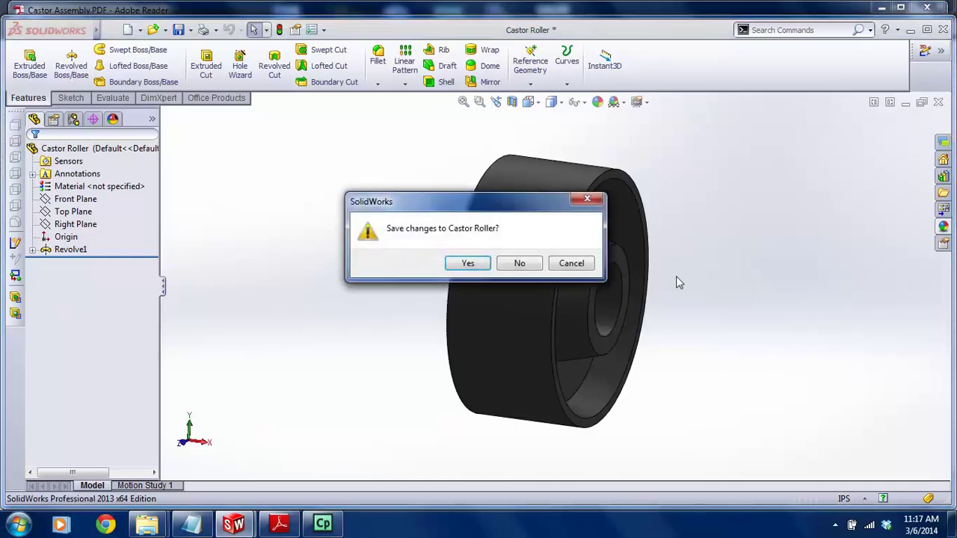
pyautogui.click(534, 270)
pyautogui.click(409, 251)
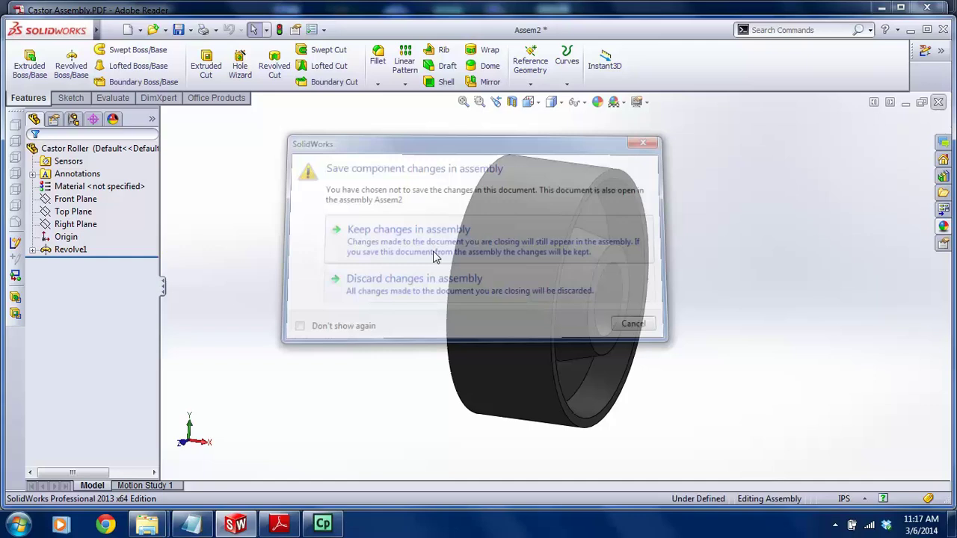
# Apply a steel appearance from the metal library to the Castor Bracket at part level
pyautogui.click(944, 226)
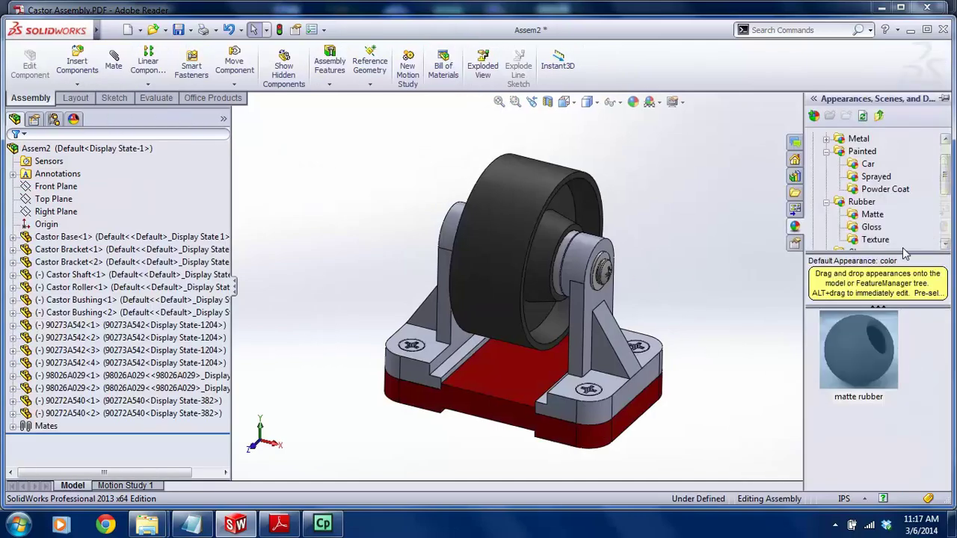
pyautogui.scroll(1, 939, 187)
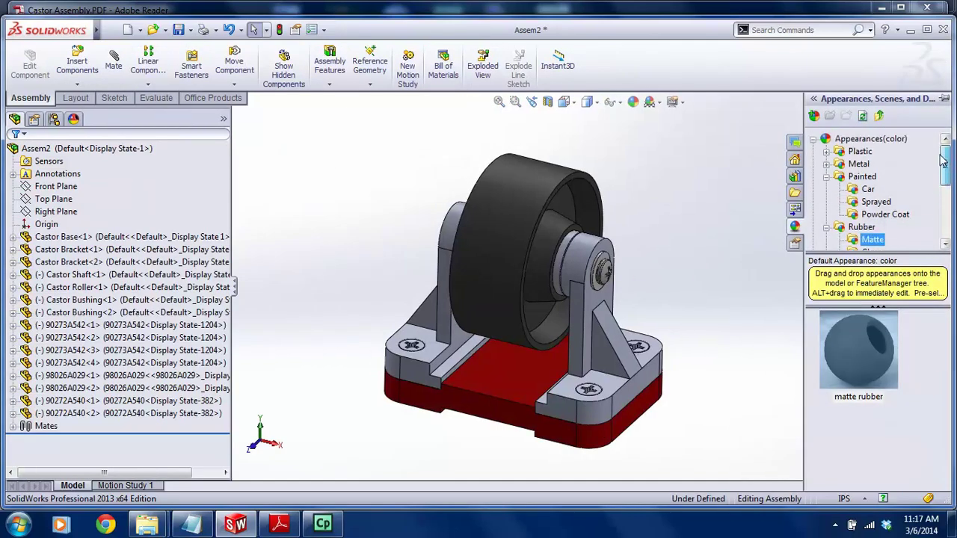
pyautogui.click(827, 158)
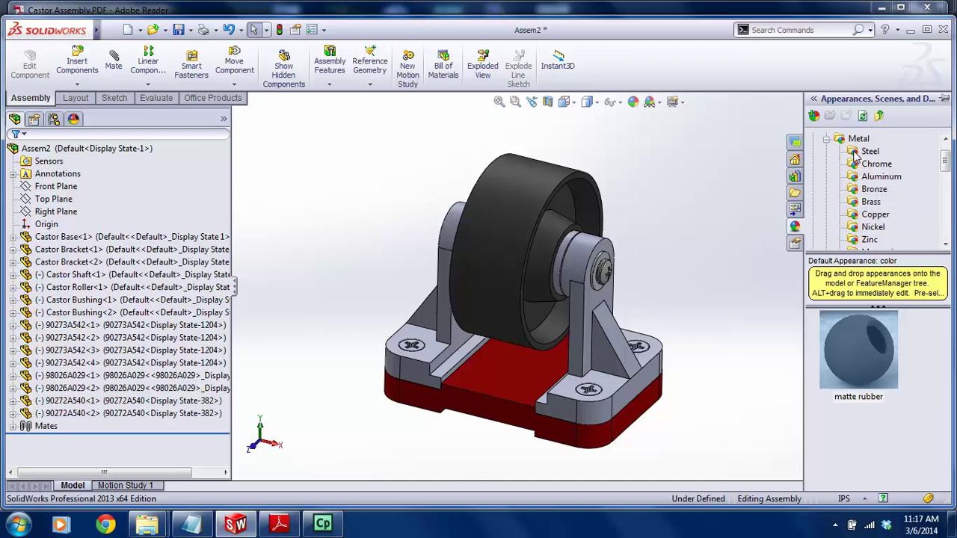
pyautogui.click(865, 153)
pyautogui.moveTo(943, 329); pyautogui.dragTo(945, 351)
pyautogui.moveTo(850, 324); pyautogui.dragTo(607, 350)
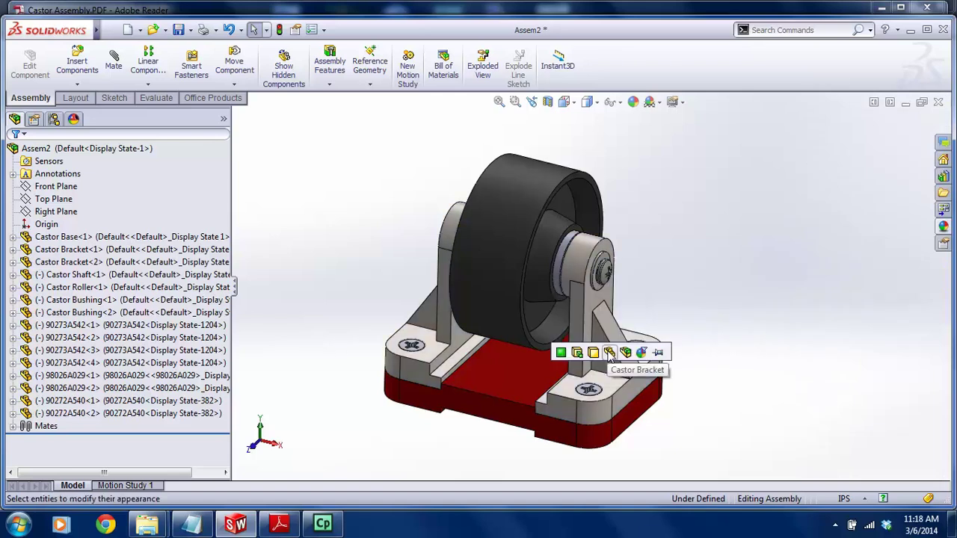
pyautogui.click(610, 352)
# Apply a bronze appearance from the metal library to the Castor Bushing at part level
pyautogui.moveTo(672, 274); pyautogui.dragTo(599, 290, button='middle')
pyautogui.scroll(-3, 576, 274)
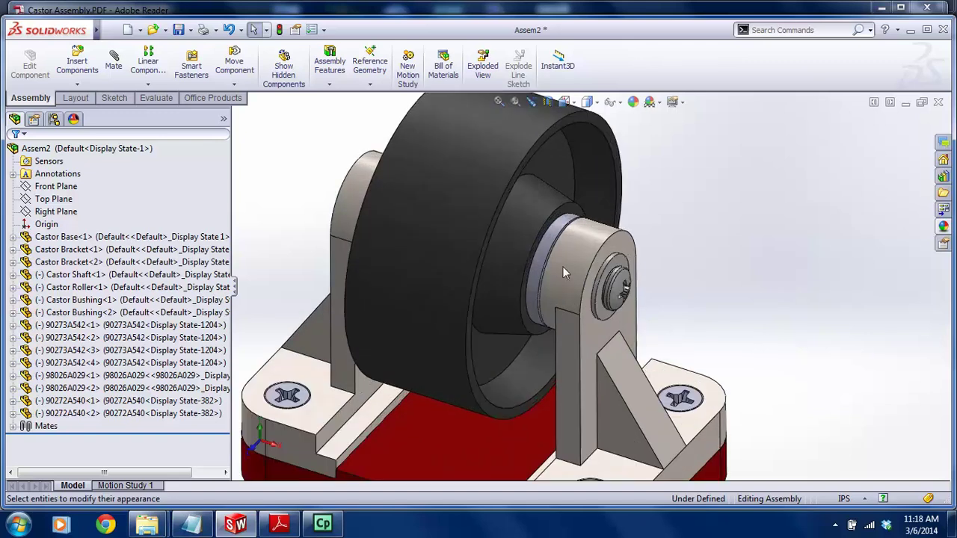
pyautogui.moveTo(543, 251)
pyautogui.mouseDown(button='middle')
pyautogui.moveTo(583, 239)
pyautogui.moveTo(549, 252)
pyautogui.mouseUp(button='middle')
pyautogui.scroll(-3, 553, 247)
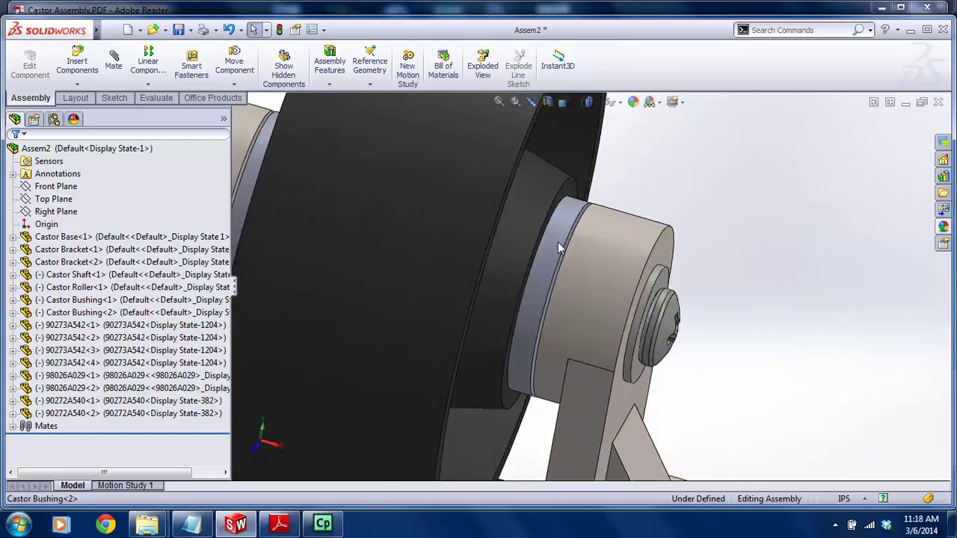
pyautogui.click(942, 228)
pyautogui.click(874, 189)
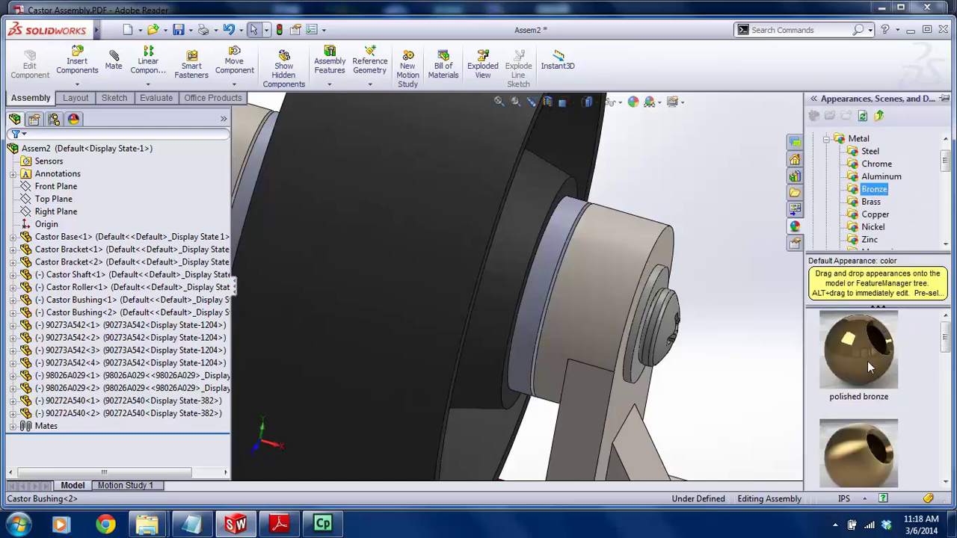
pyautogui.scroll(-2, 945, 359)
pyautogui.moveTo(856, 396)
pyautogui.mouseDown()
pyautogui.moveTo(588, 277)
pyautogui.moveTo(534, 274)
pyautogui.moveTo(547, 270)
pyautogui.mouseUp()
pyautogui.click(546, 265)
# Rebuild and save the assembly as Castor Assembly in the Castor Project folder, accepting conversion of the older-version files
pyautogui.scroll(6, 747, 265)
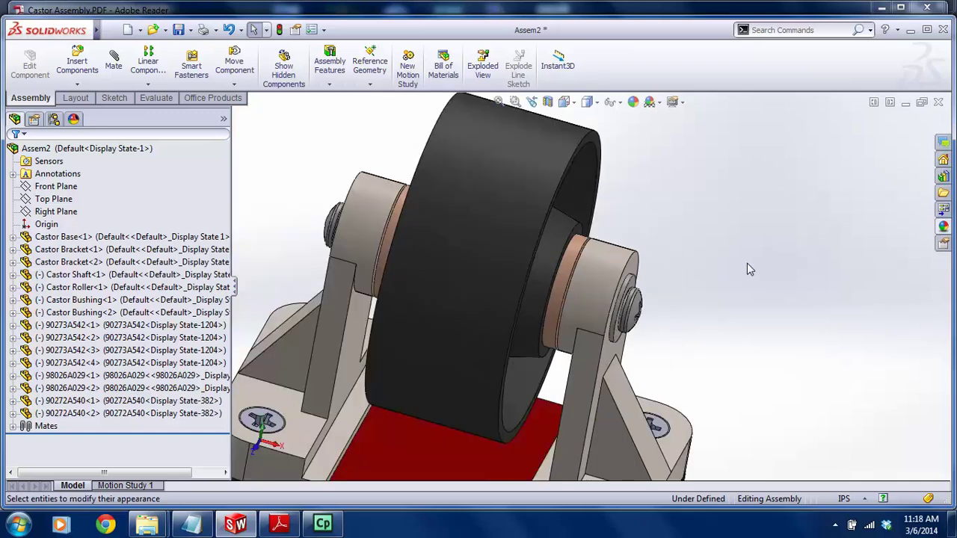
pyautogui.moveTo(672, 296); pyautogui.dragTo(628, 273, button='middle')
pyautogui.scroll(-3, 572, 307)
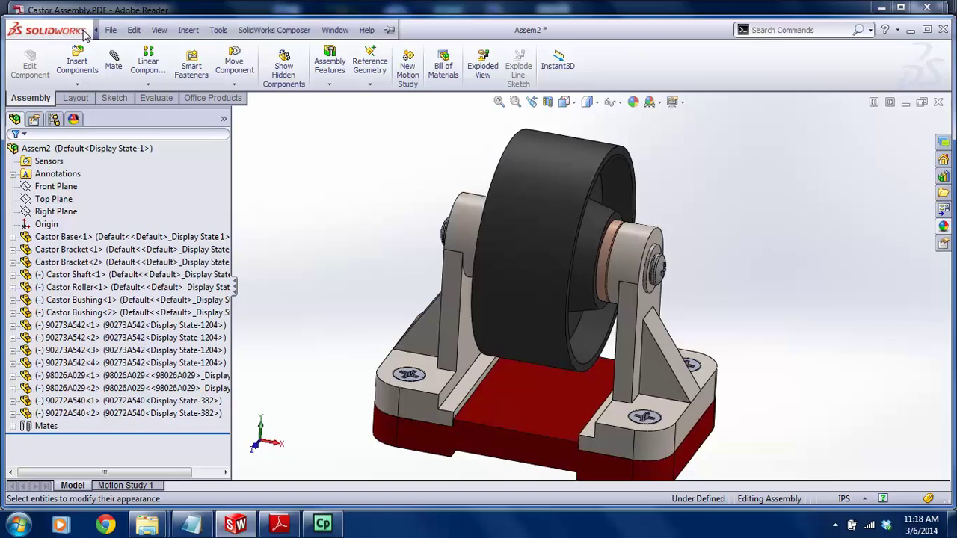
pyautogui.click(109, 30)
pyautogui.click(127, 120)
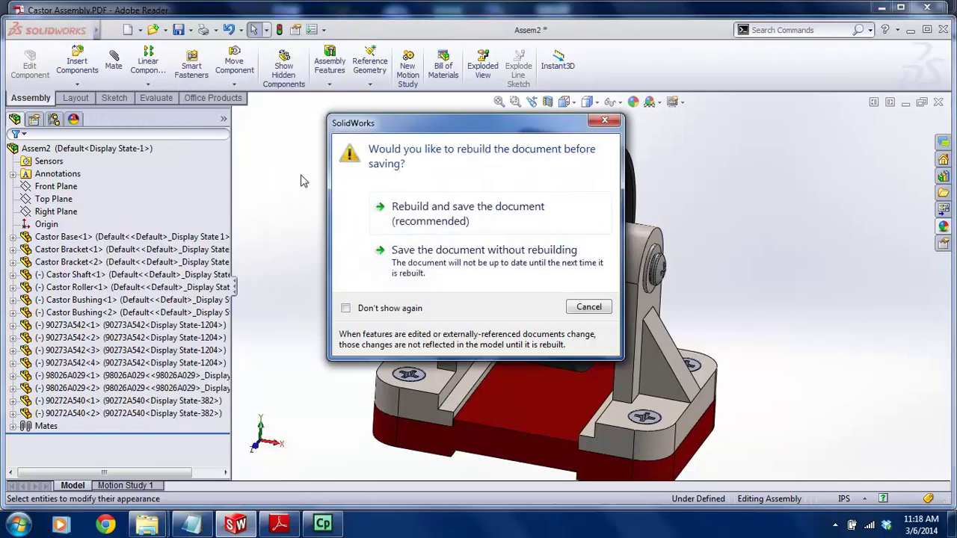
pyautogui.click(449, 212)
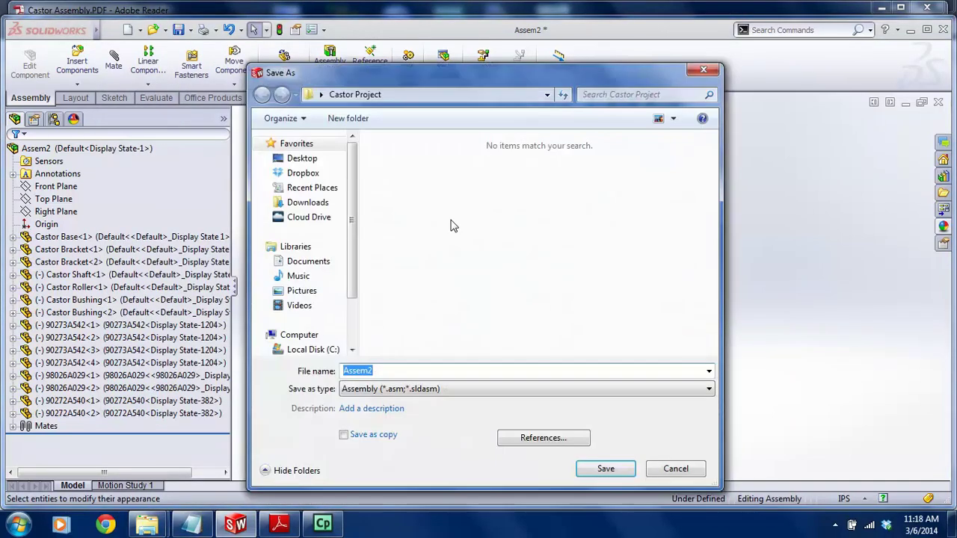
pyautogui.write('Castor Assembly')
pyautogui.press('Return')
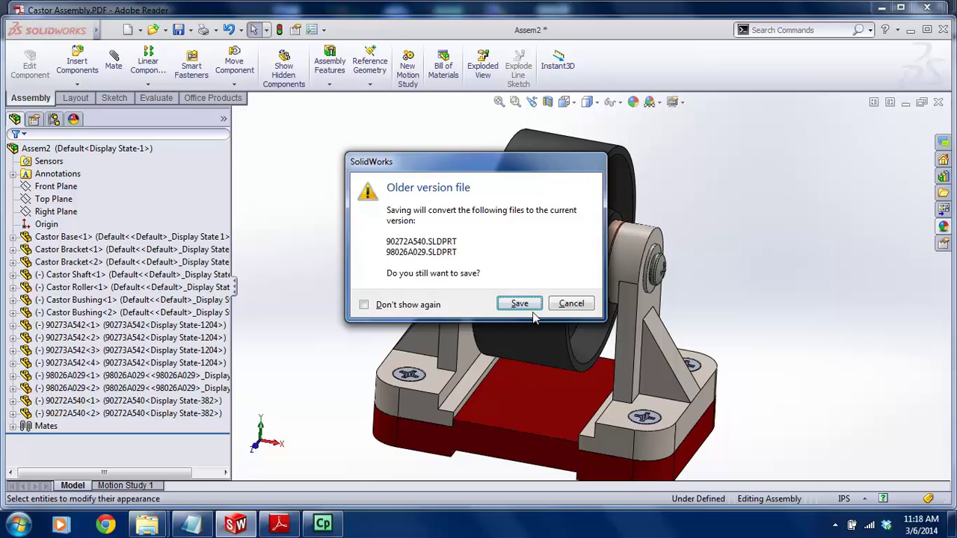
pyautogui.click(519, 304)
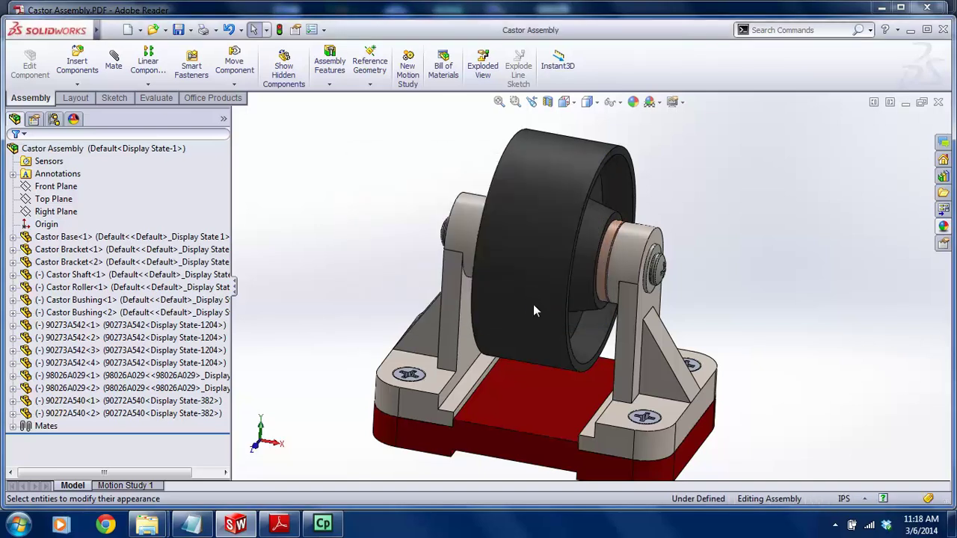
# Close the Castor Assembly document and switch to the Castor Assembly.PDF drawing in Adobe Reader
pyautogui.scroll(2, 553, 299)
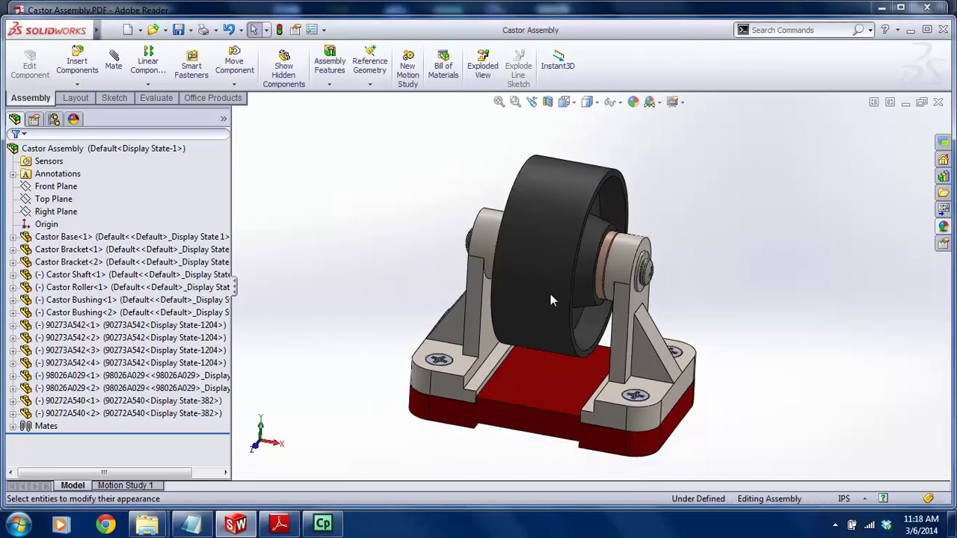
pyautogui.moveTo(590, 322); pyautogui.dragTo(689, 225, button='middle')
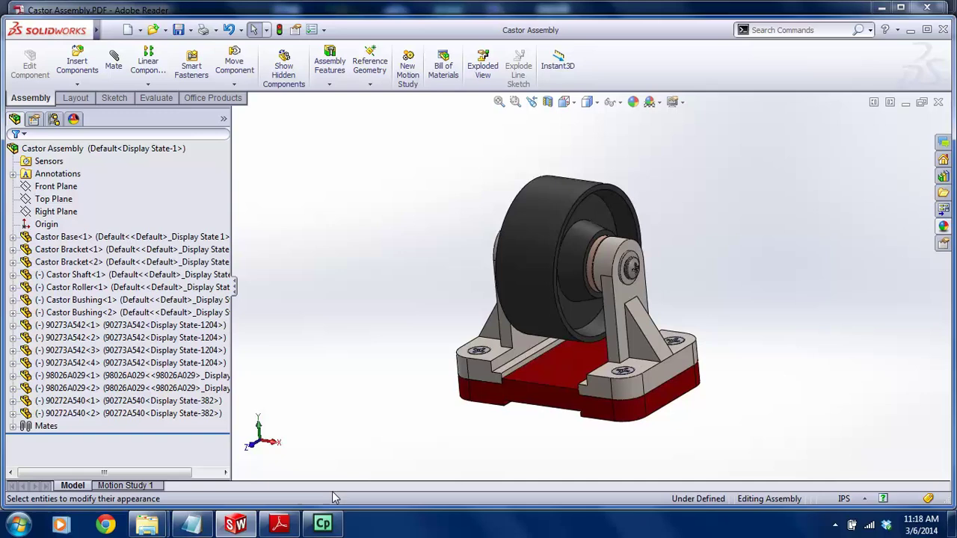
pyautogui.moveTo(332, 526)
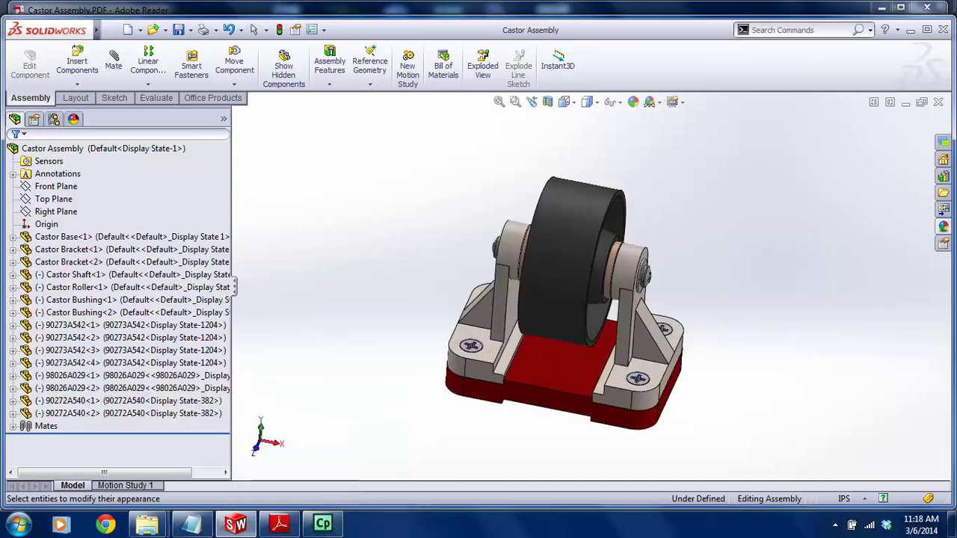
pyautogui.moveTo(598, 262); pyautogui.dragTo(578, 248, button='middle')
pyautogui.click(938, 102)
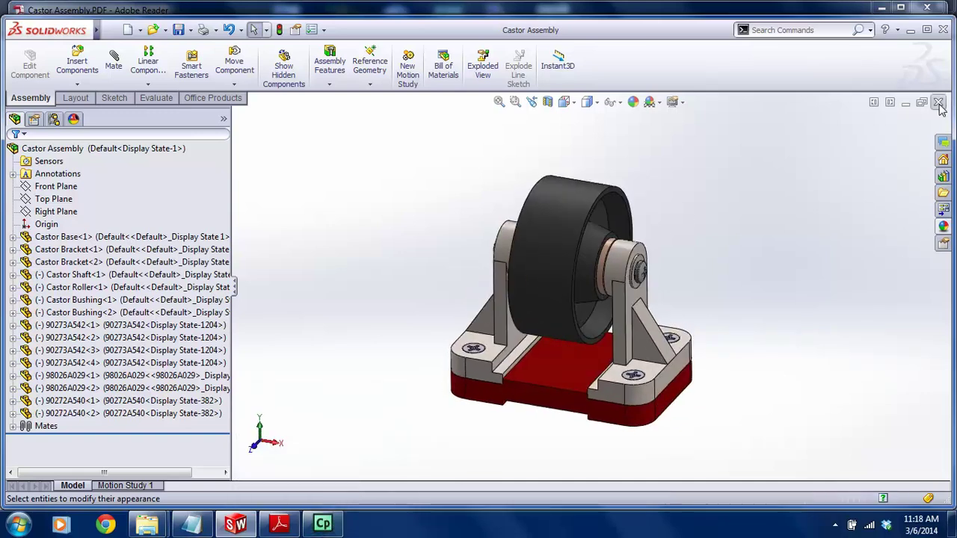
pyautogui.click(939, 104)
pyautogui.click(279, 523)
pyautogui.scroll(2, 440, 253)
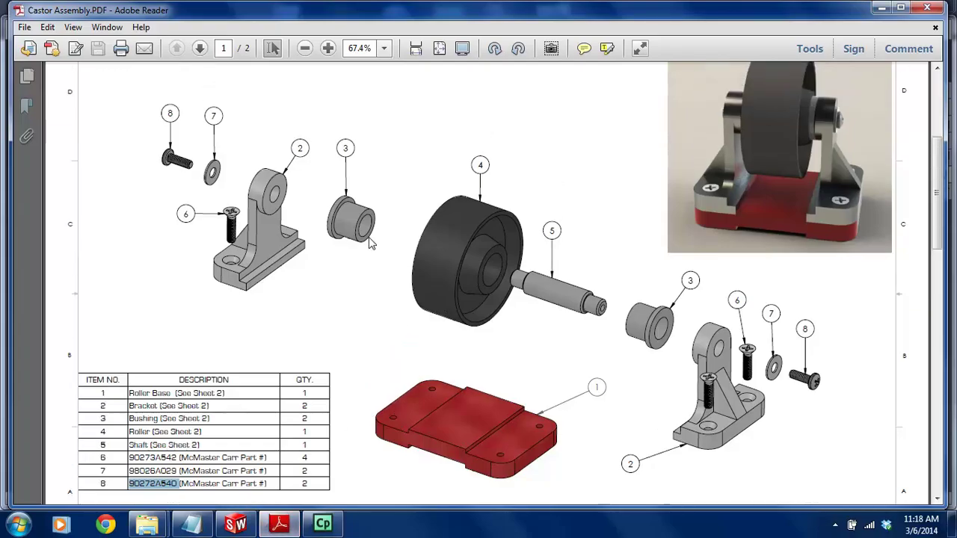
# Leave the castor drawing for SolidWorks and reopen the recent Castor Assembly document
pyautogui.scroll(2, 781, 174)
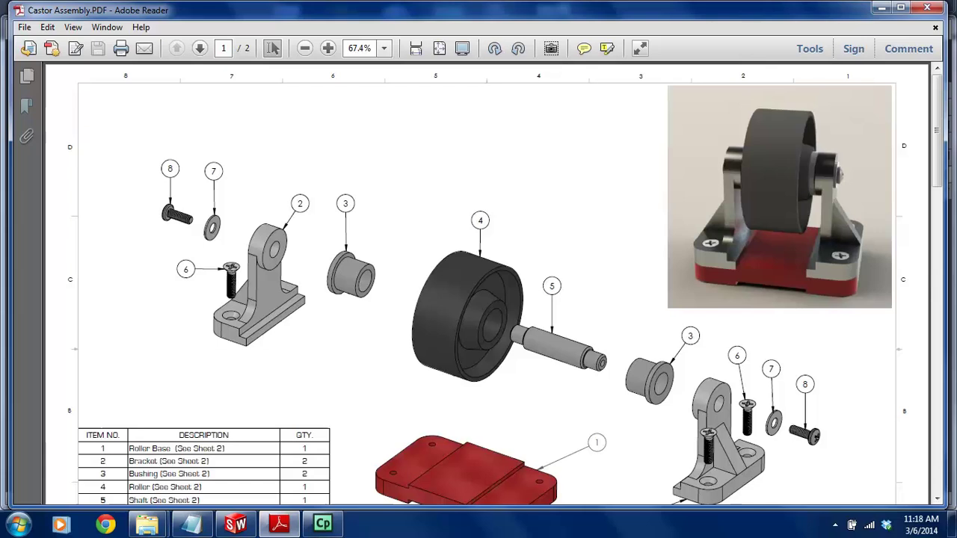
pyautogui.moveTo(327, 527)
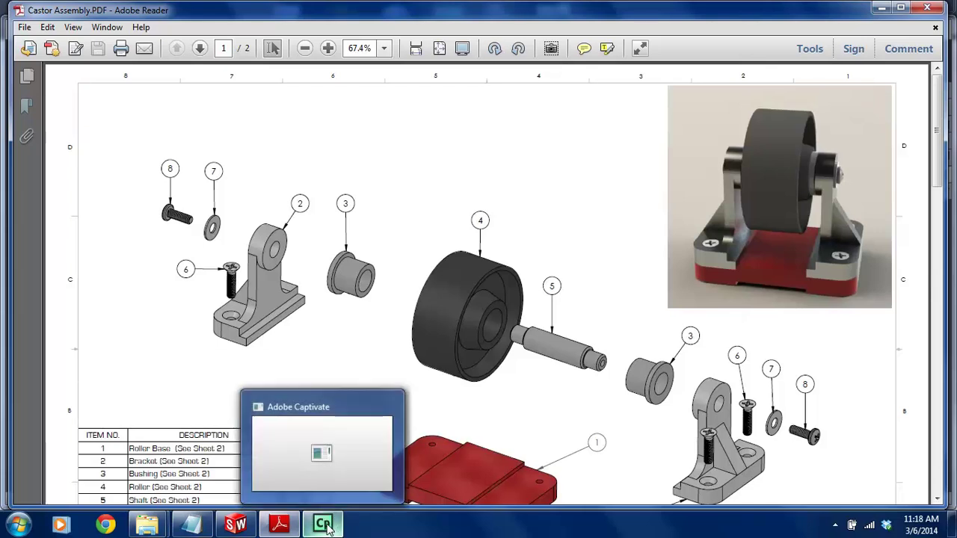
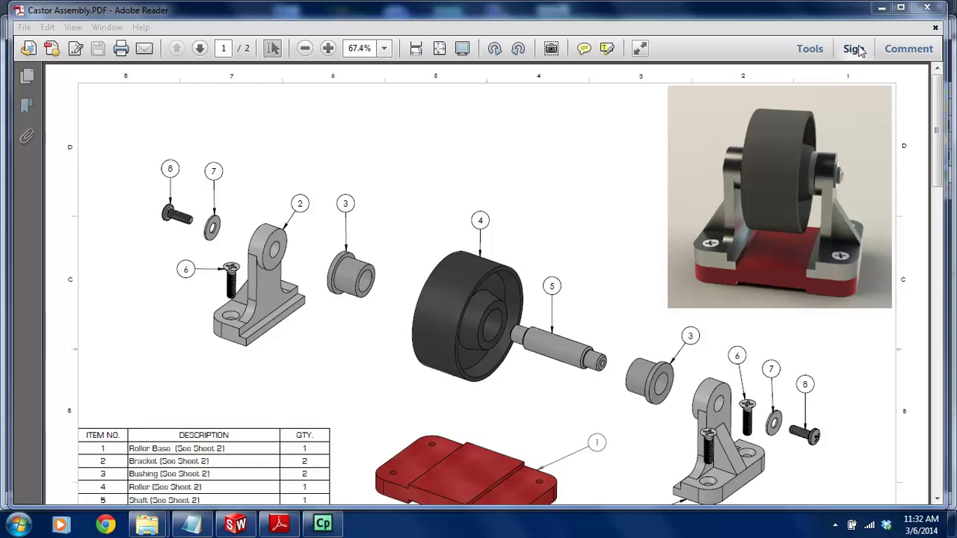
pyautogui.click(879, 9)
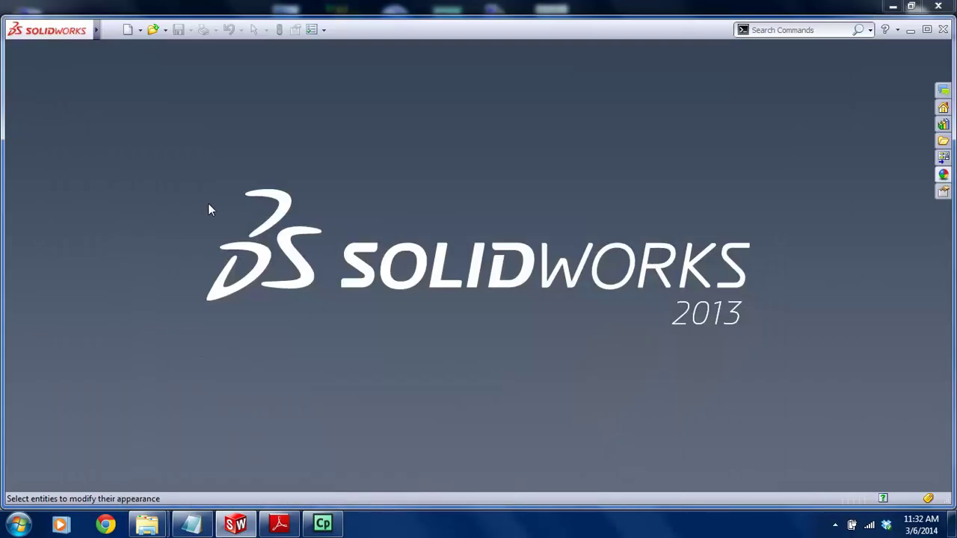
pyautogui.moveTo(81, 34)
pyautogui.click(110, 30)
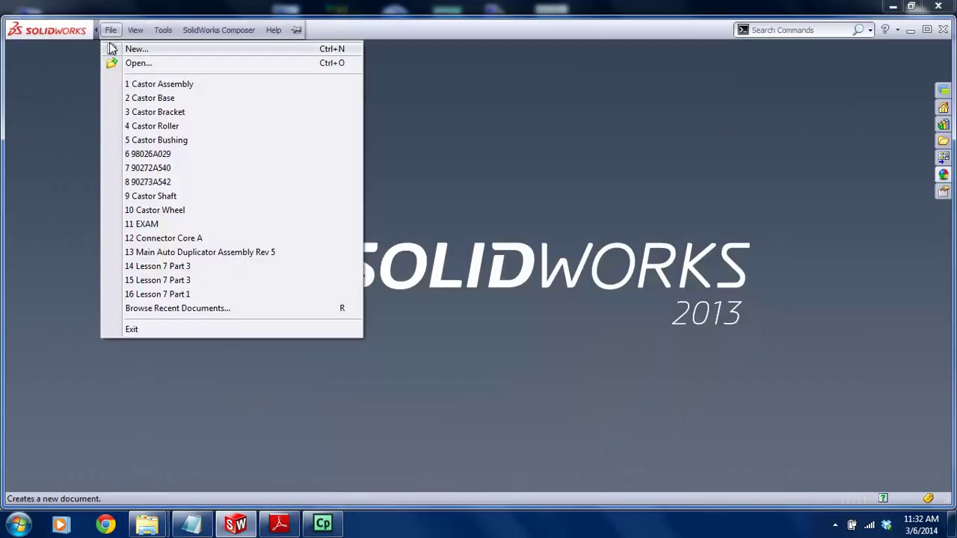
pyautogui.click(166, 85)
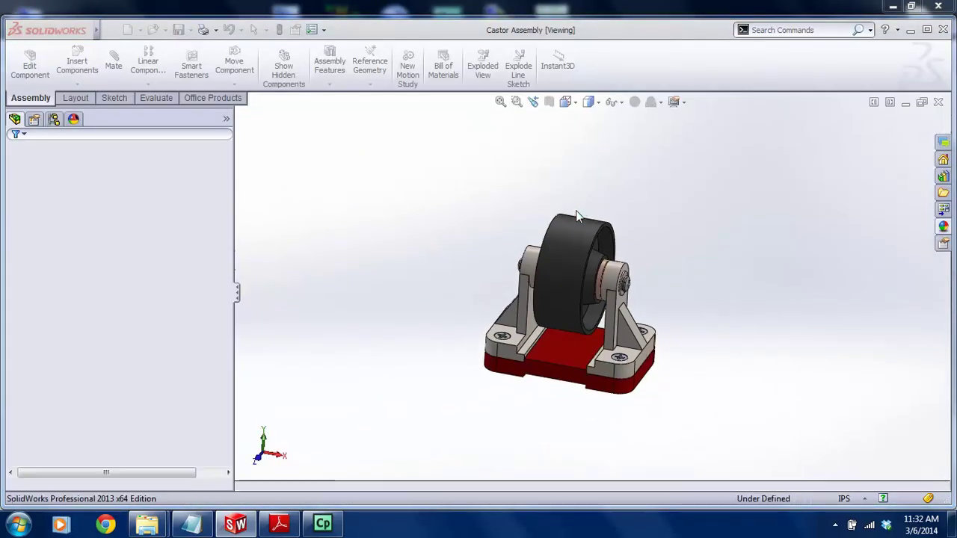
# Enable the PhotoView 360 add-in for the current session
pyautogui.scroll(-3, 588, 253)
pyautogui.moveTo(575, 290)
pyautogui.mouseDown(button='middle')
pyautogui.moveTo(568, 284)
pyautogui.moveTo(576, 276)
pyautogui.mouseUp(button='middle')
pyautogui.moveTo(54, 33)
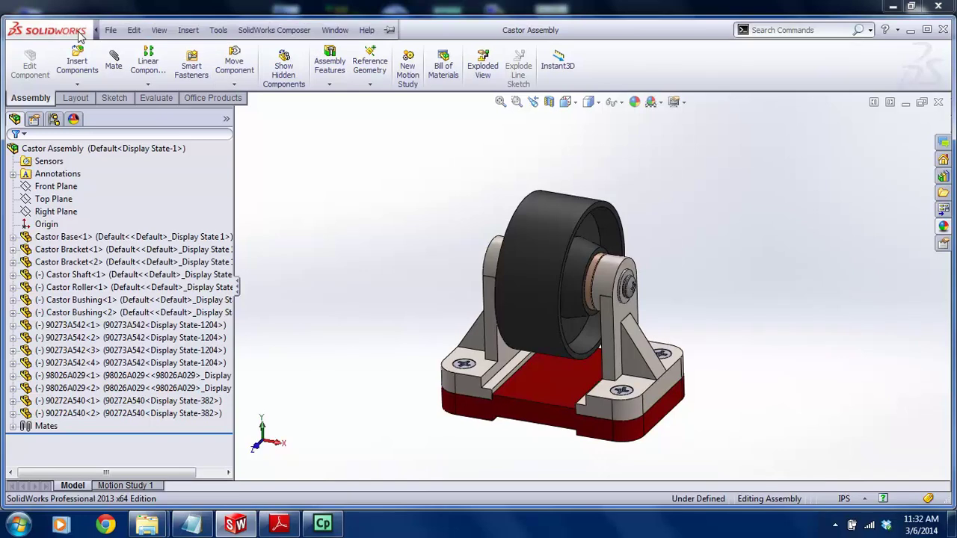
pyautogui.click(219, 30)
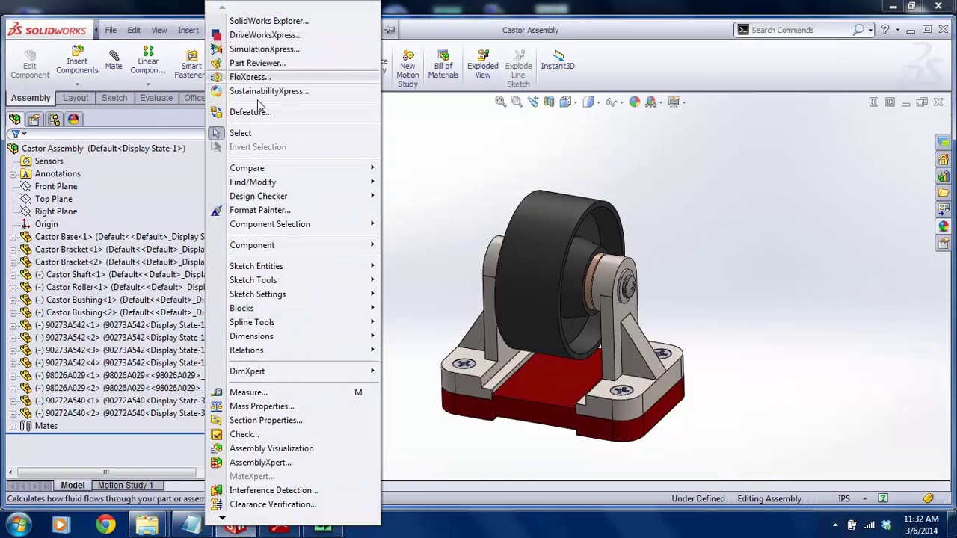
pyautogui.moveTo(268, 522)
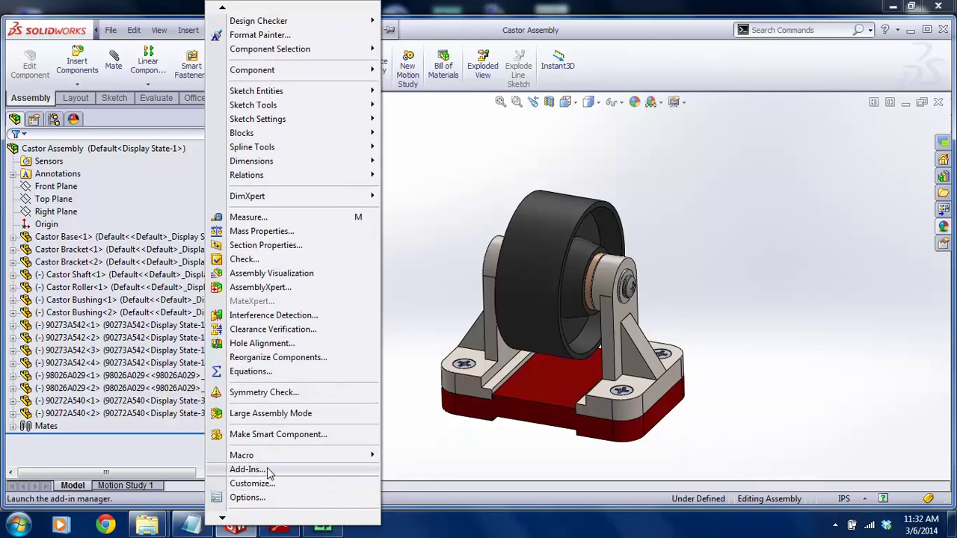
pyautogui.click(267, 474)
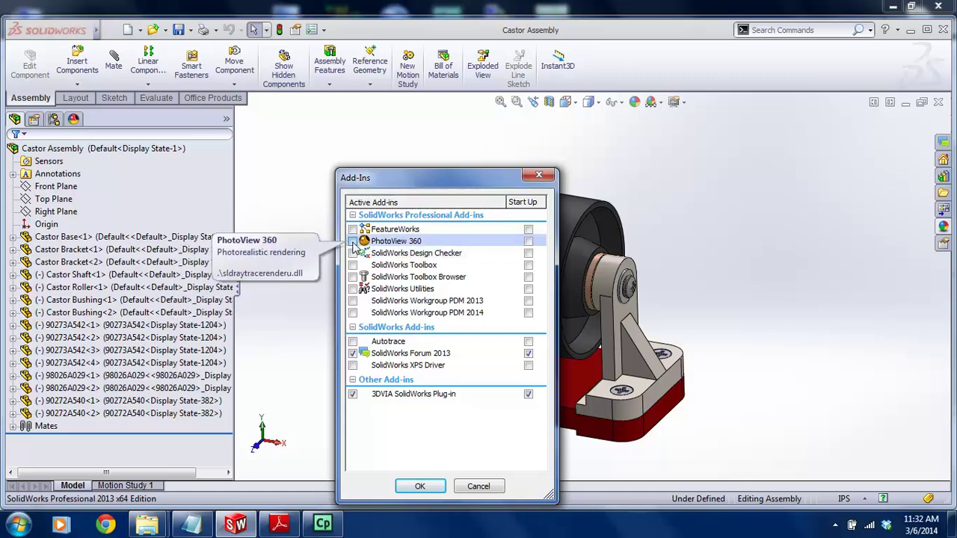
pyautogui.click(353, 241)
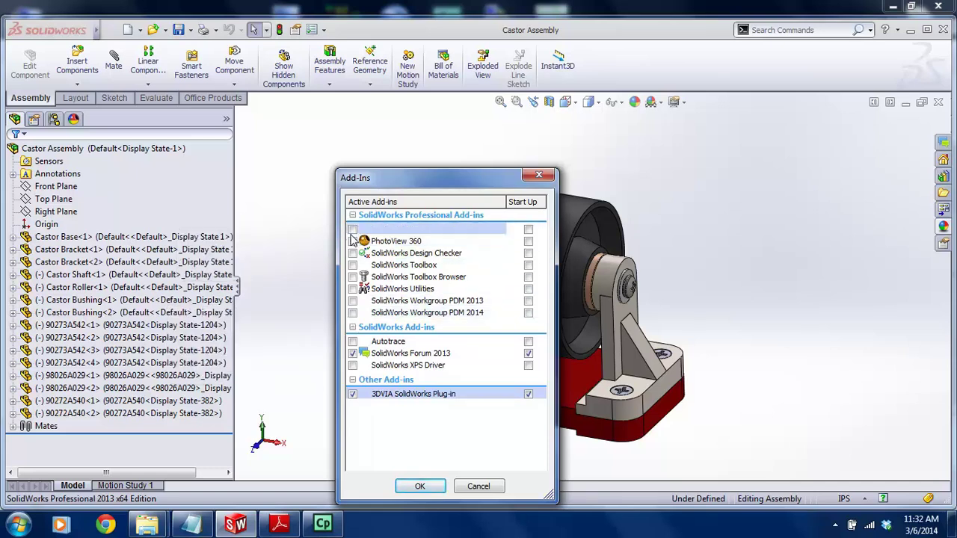
pyautogui.click(420, 487)
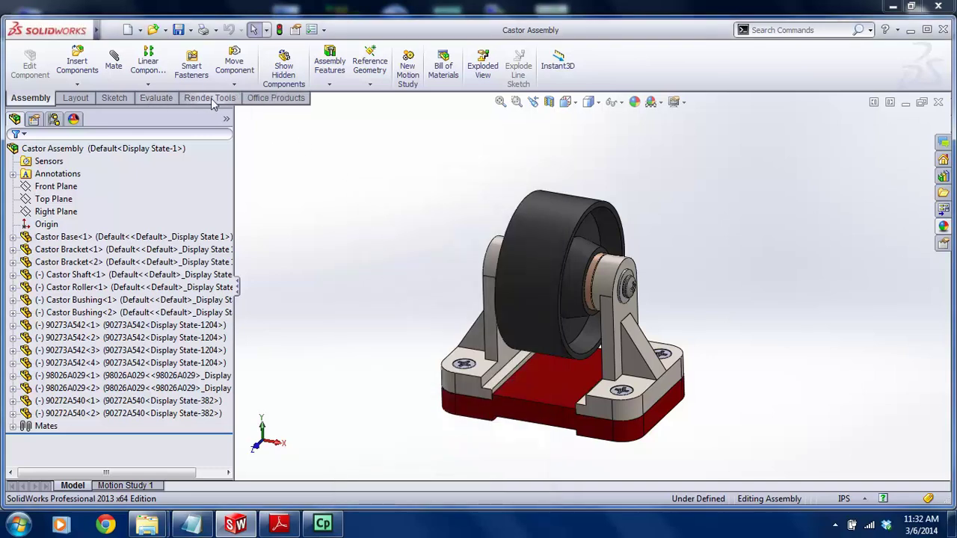
# Start the integrated render preview of the castor, dismissing the firewall alert and the perspective view recommendation
pyautogui.click(203, 100)
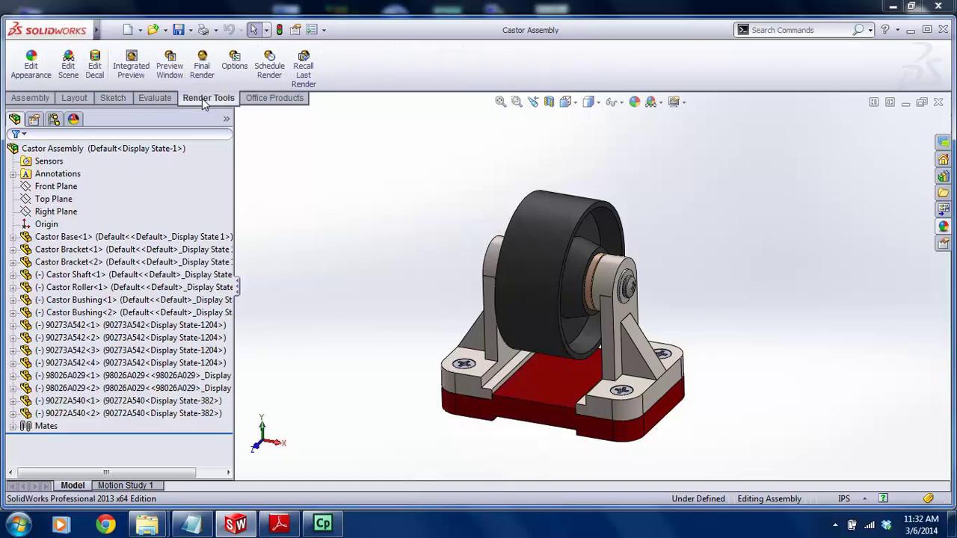
pyautogui.click(138, 68)
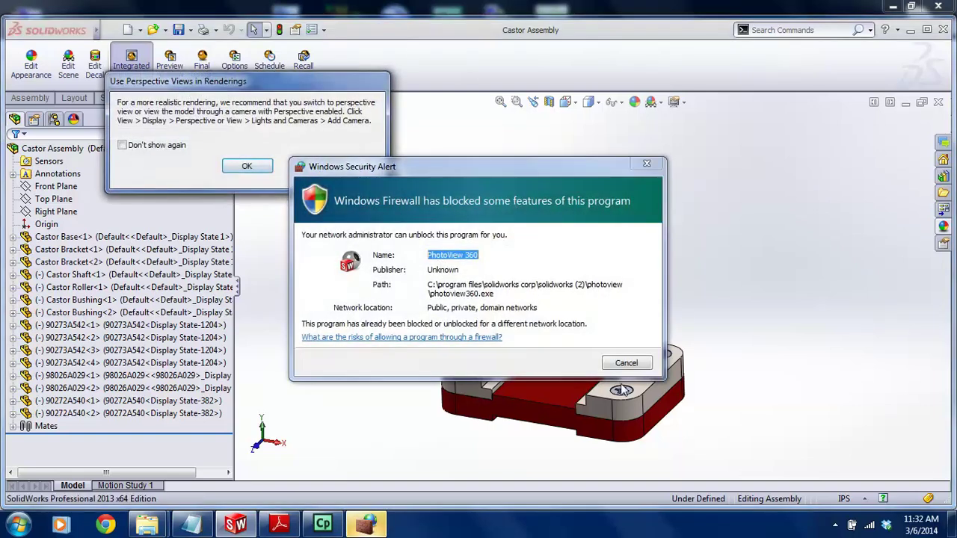
pyautogui.click(626, 363)
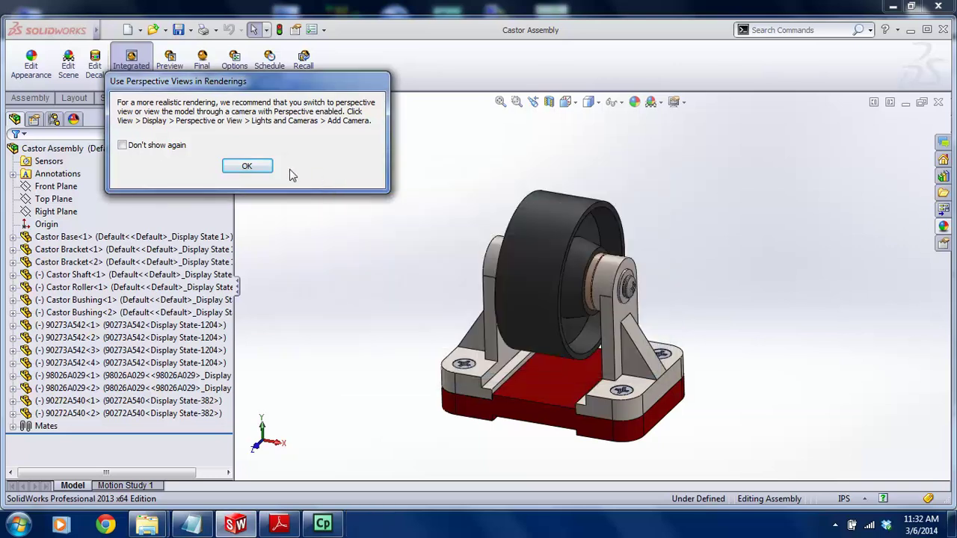
pyautogui.click(249, 165)
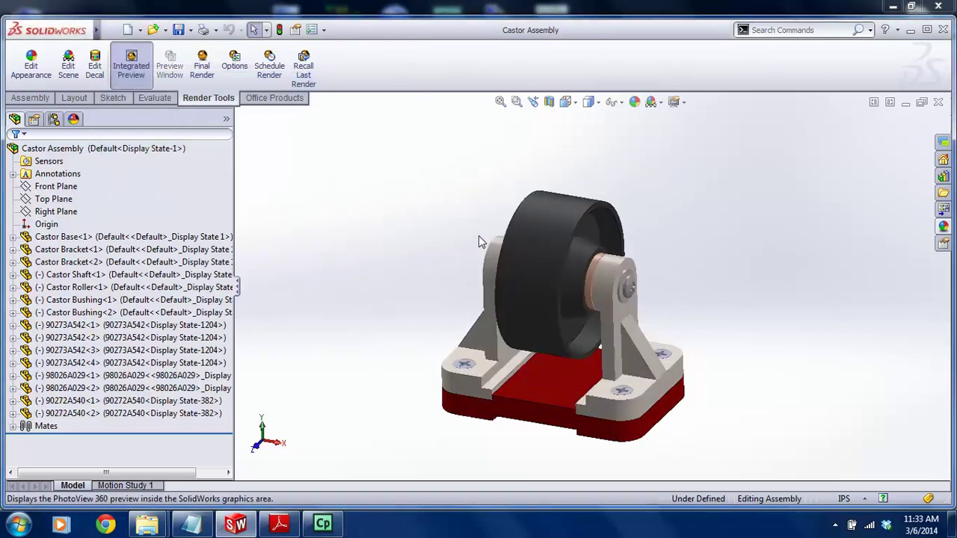
# Examine the castor in the integrated render preview from different angles and turn the preview off
pyautogui.scroll(1, 560, 274)
pyautogui.scroll(-1, 560, 274)
pyautogui.moveTo(560, 274); pyautogui.dragTo(446, 284, button='middle')
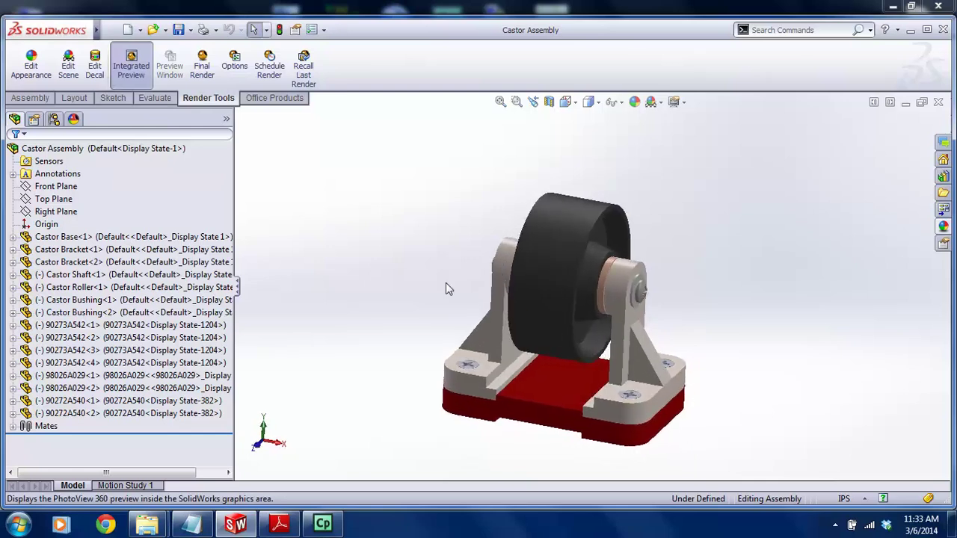
pyautogui.click(133, 77)
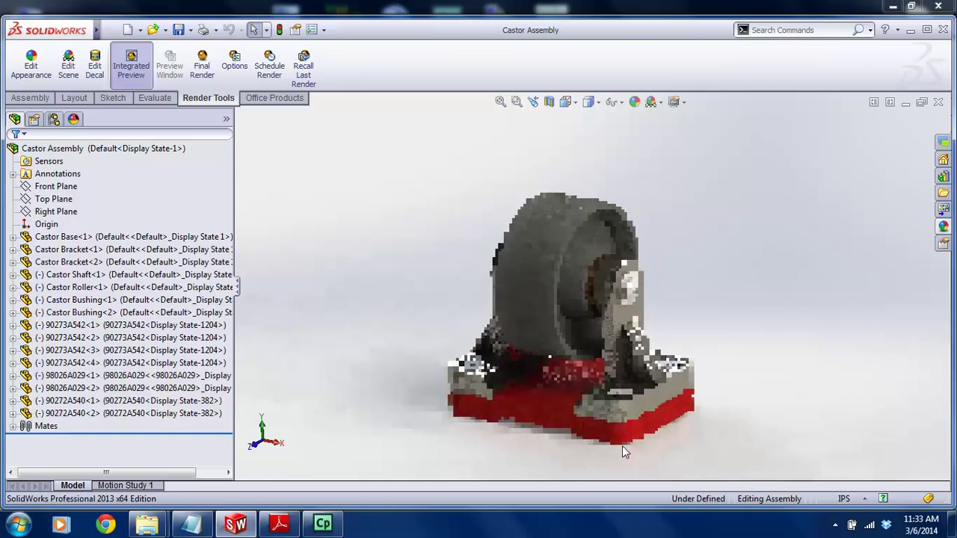
pyautogui.scroll(-2, 622, 446)
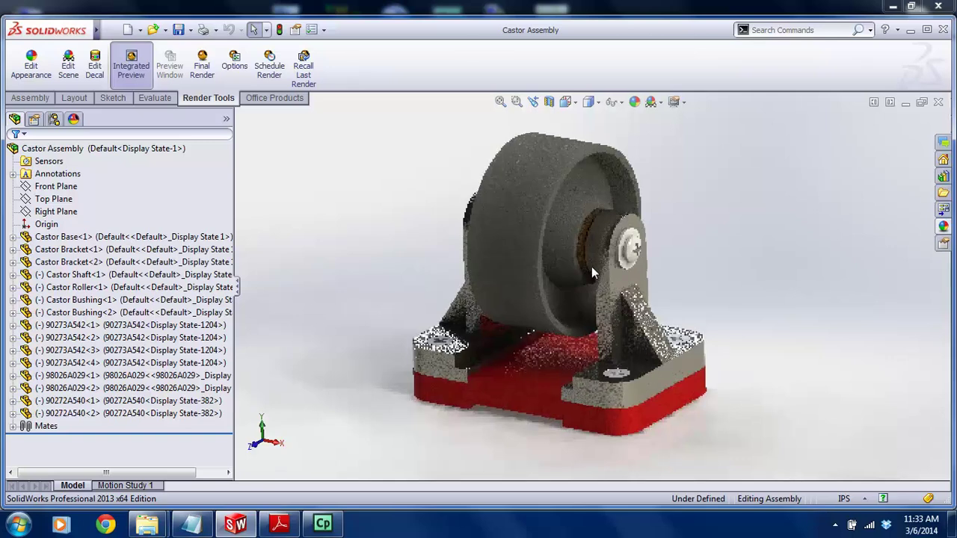
pyautogui.moveTo(503, 250); pyautogui.dragTo(602, 265, button='middle')
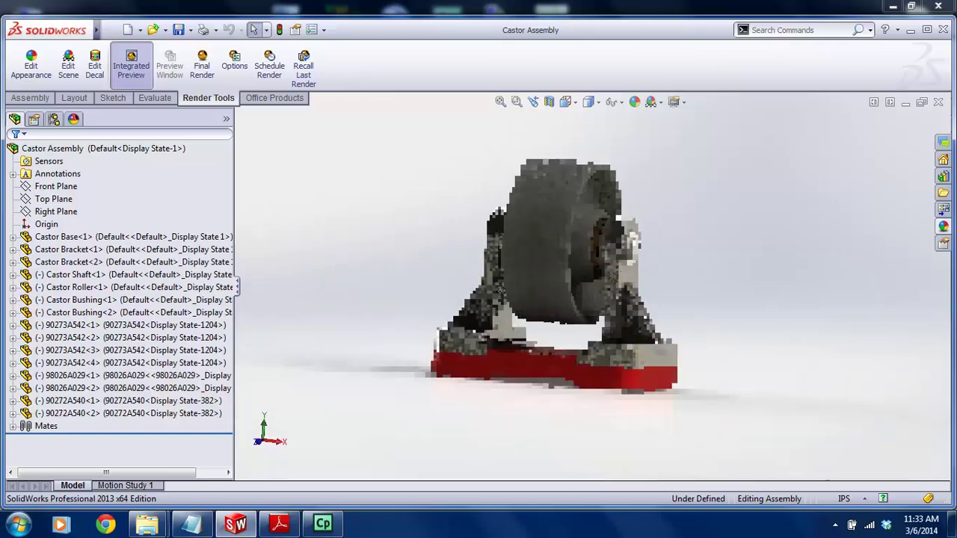
pyautogui.click(133, 60)
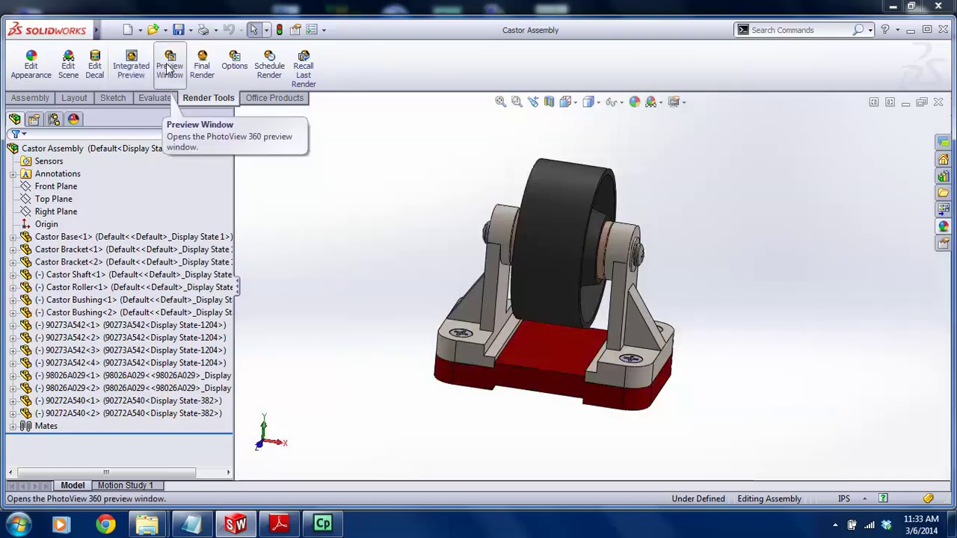
# Open the separate PhotoView 360 preview window, shrink it and place it over the feature tree, clear of the model
pyautogui.click(168, 67)
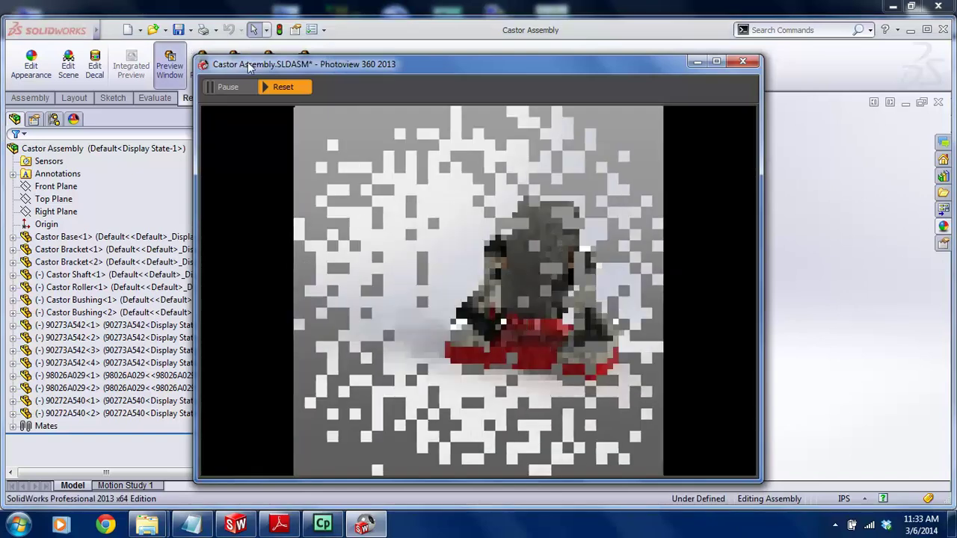
pyautogui.moveTo(193, 55); pyautogui.dragTo(483, 279)
pyautogui.moveTo(554, 257); pyautogui.dragTo(121, 101)
# View the castor from other angles and closer up in the preview window, and pause the preview rendering
pyautogui.moveTo(613, 255); pyautogui.dragTo(576, 254, button='middle')
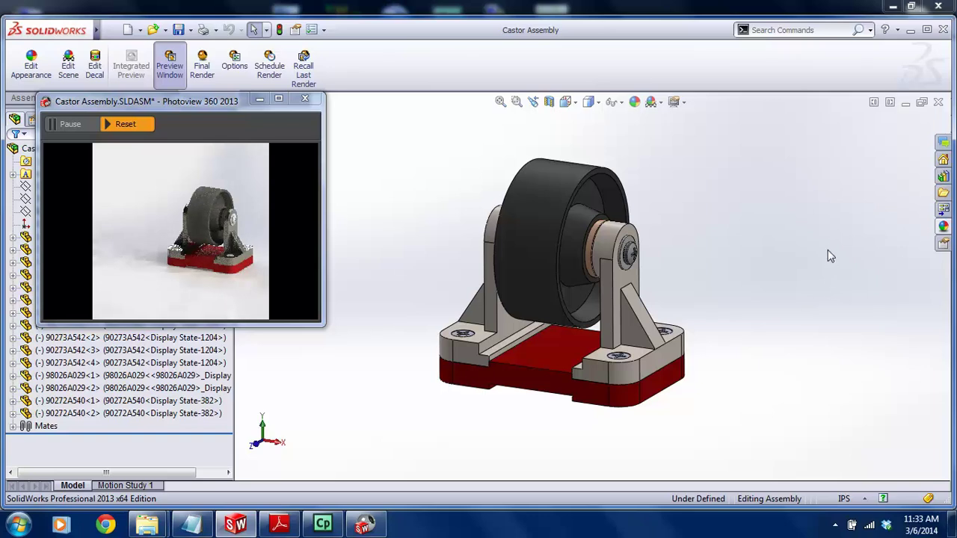
pyautogui.moveTo(828, 255); pyautogui.dragTo(722, 214, button='middle')
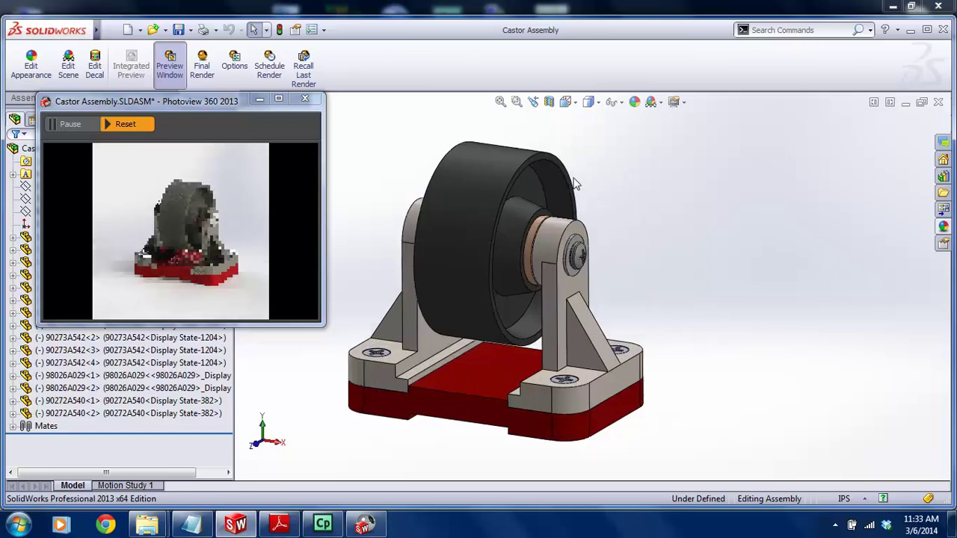
pyautogui.scroll(-2, 623, 178)
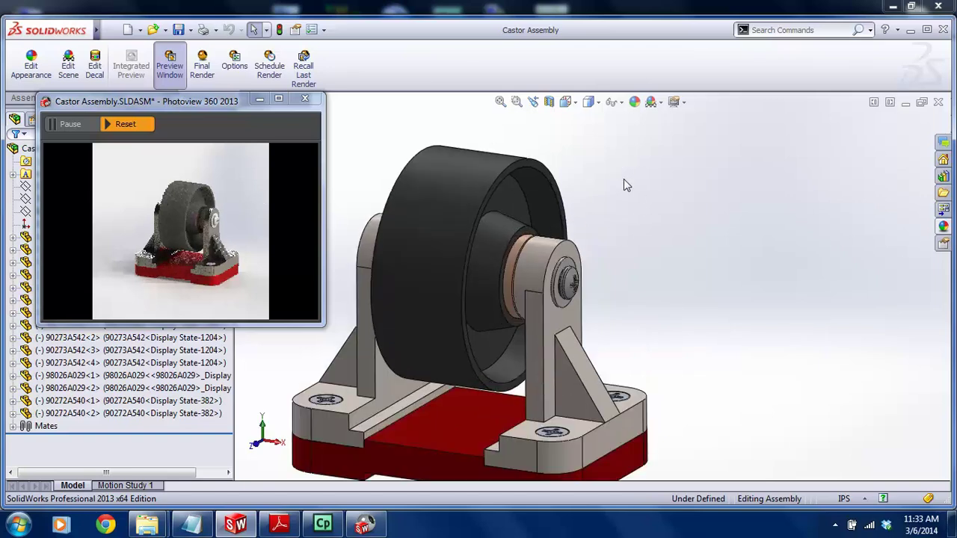
pyautogui.scroll(1, 630, 225)
pyautogui.scroll(-2, 439, 455)
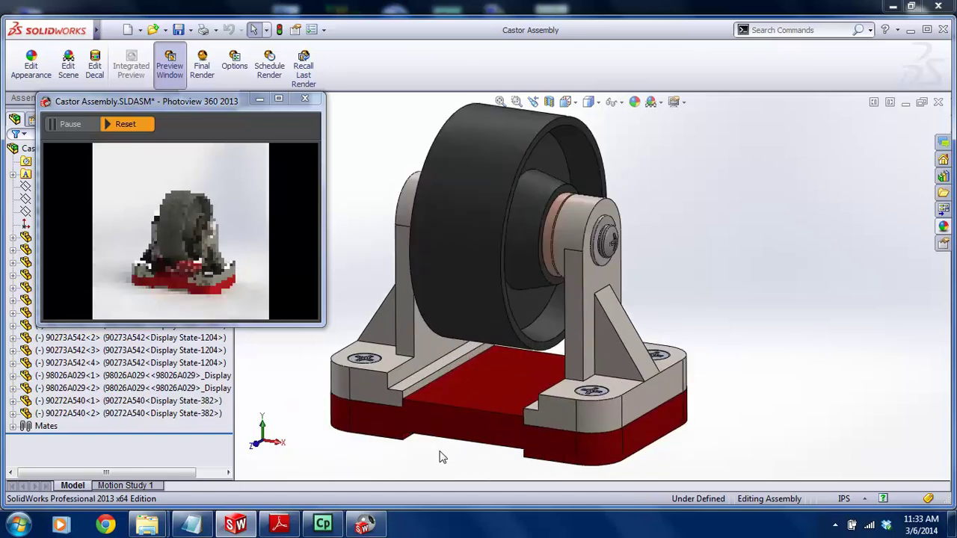
pyautogui.click(62, 126)
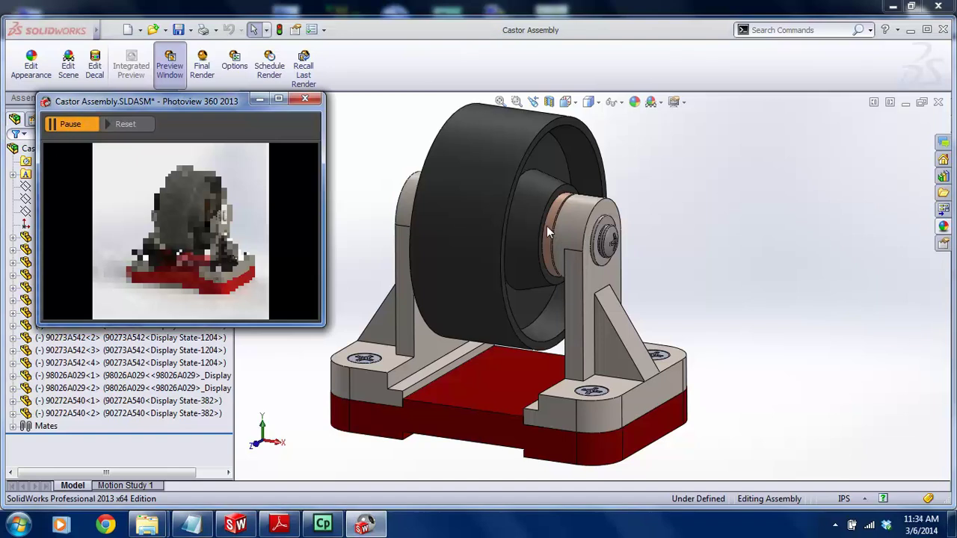
# Turn the castor to a different viewing angle with the preview paused, and resume the preview rendering
pyautogui.scroll(2, 553, 200)
pyautogui.moveTo(472, 202); pyautogui.dragTo(607, 296, button='middle')
pyautogui.scroll(1, 607, 295)
pyautogui.moveTo(636, 239); pyautogui.dragTo(568, 243, button='middle')
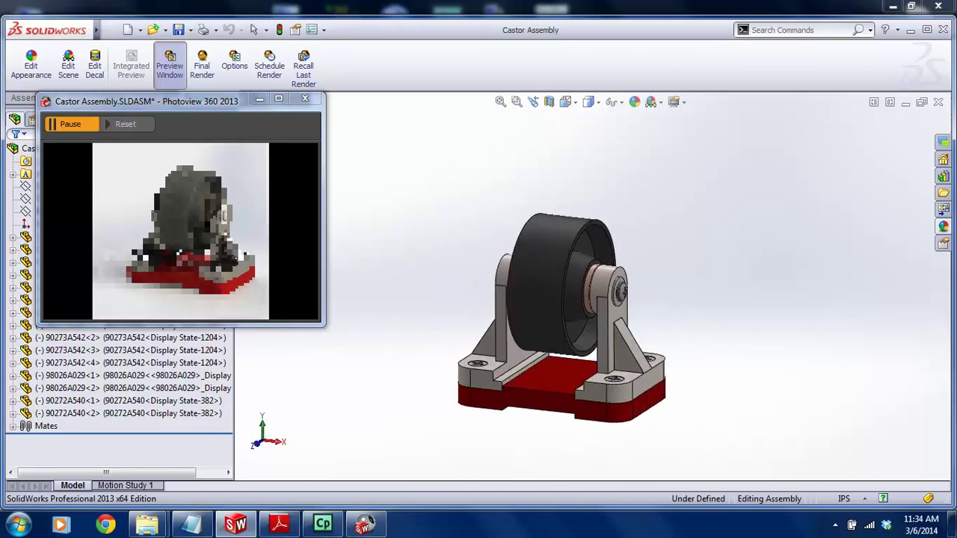
pyautogui.scroll(-2, 649, 389)
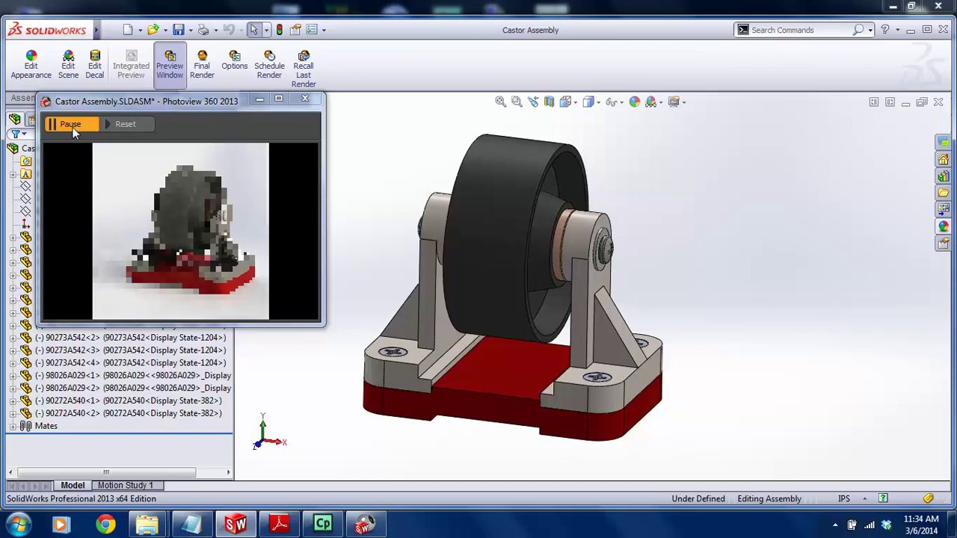
pyautogui.click(73, 127)
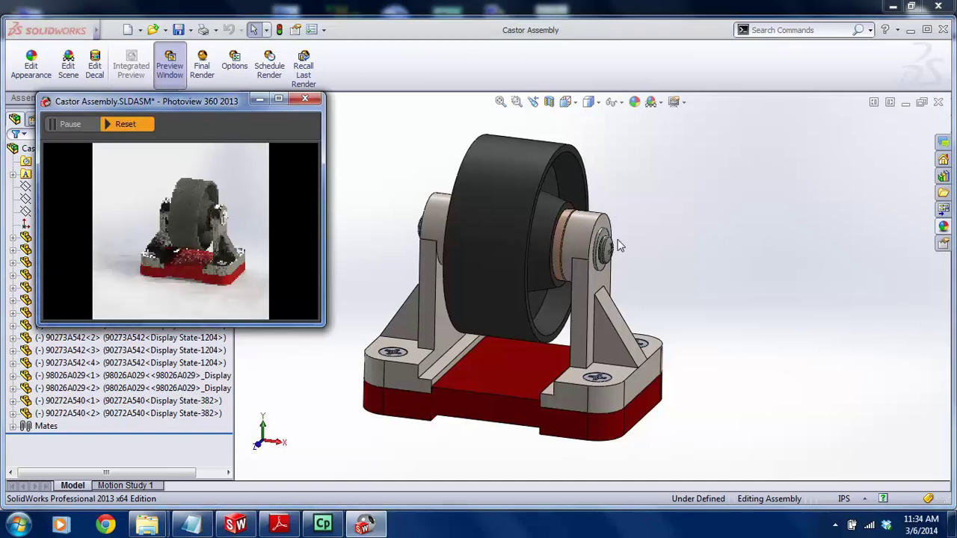
# Show the castor closer up in the render preview, pause the rendering and minimize the preview window
pyautogui.scroll(-2, 669, 391)
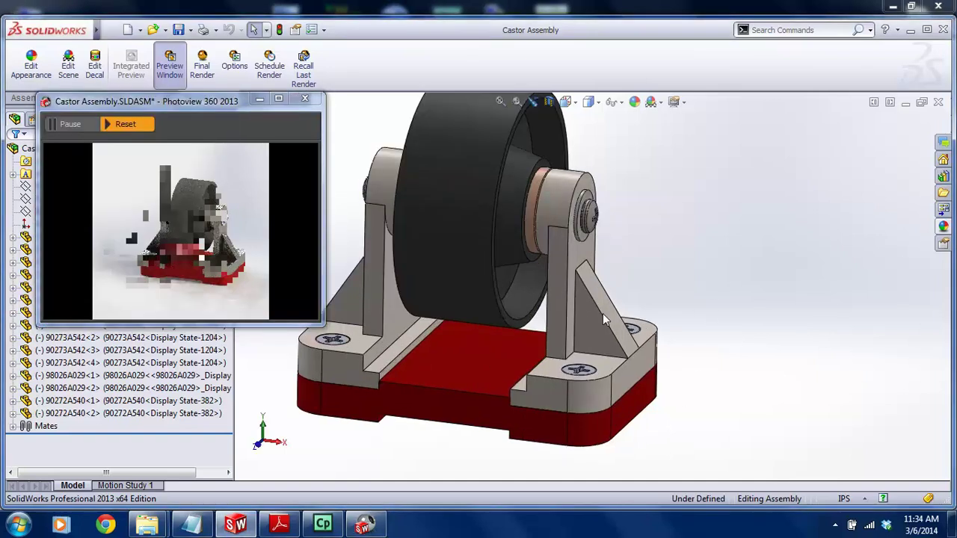
pyautogui.moveTo(199, 109); pyautogui.dragTo(658, 148)
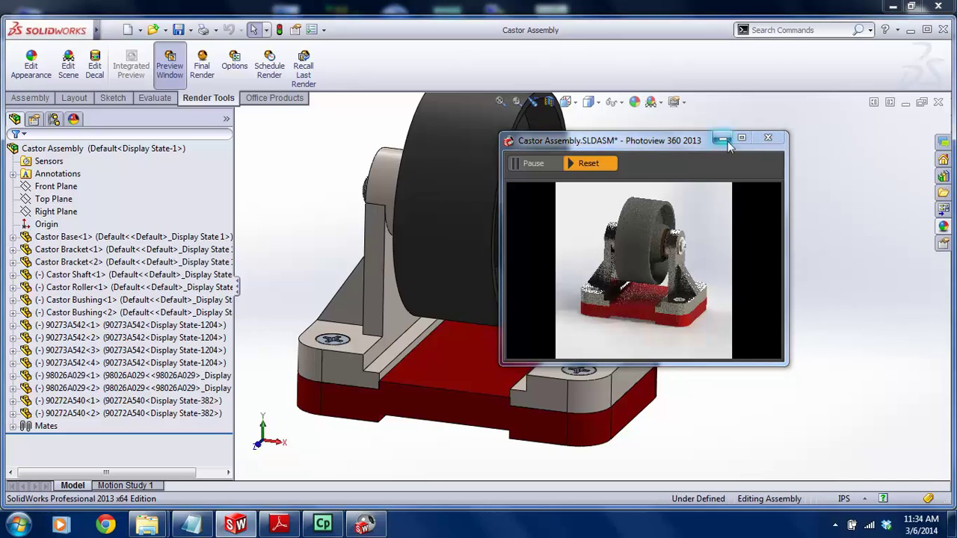
pyautogui.click(548, 166)
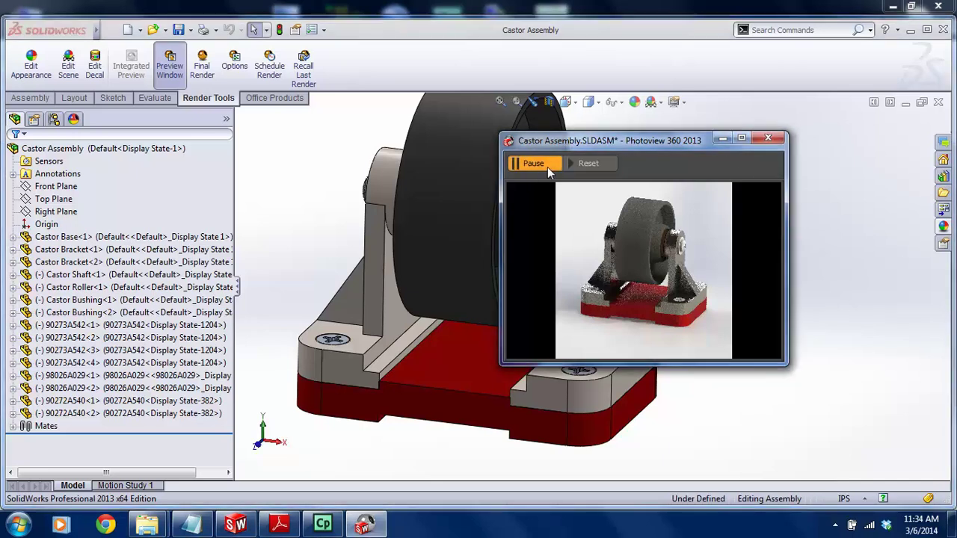
pyautogui.click(723, 139)
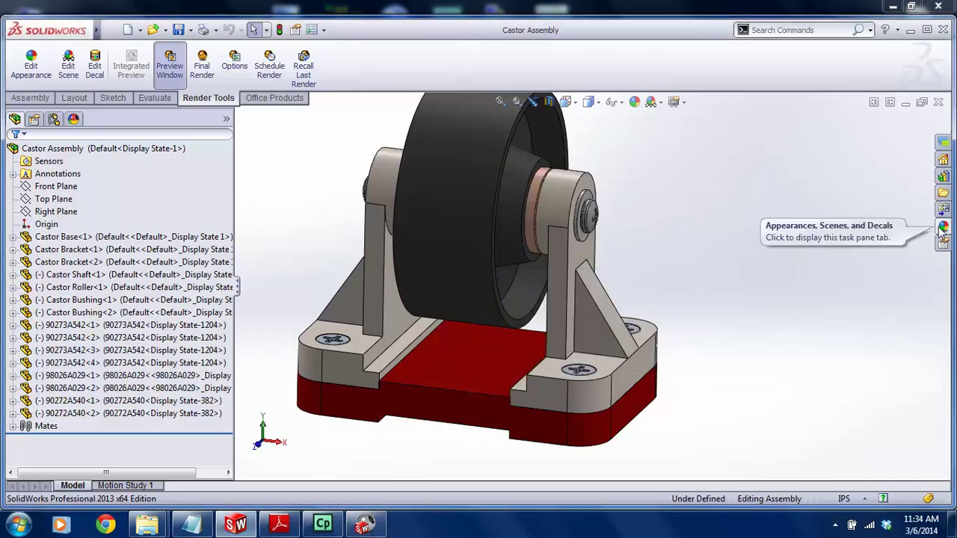
# Apply the 3 Point Beige scene from the Basic Scenes to the castor assembly and bring the render preview window back up
pyautogui.click(942, 226)
pyautogui.click(874, 189)
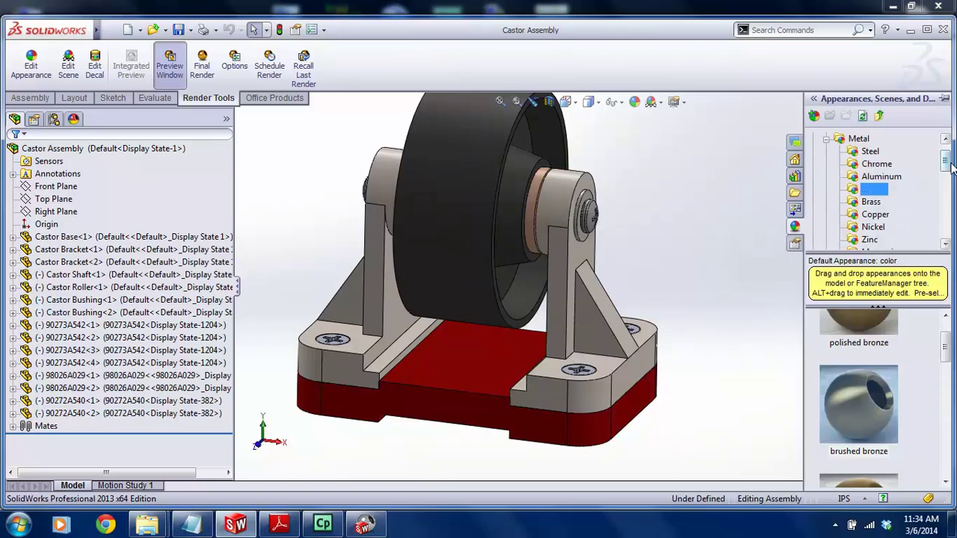
pyautogui.scroll(1, 871, 187)
pyautogui.click(826, 164)
pyautogui.click(813, 139)
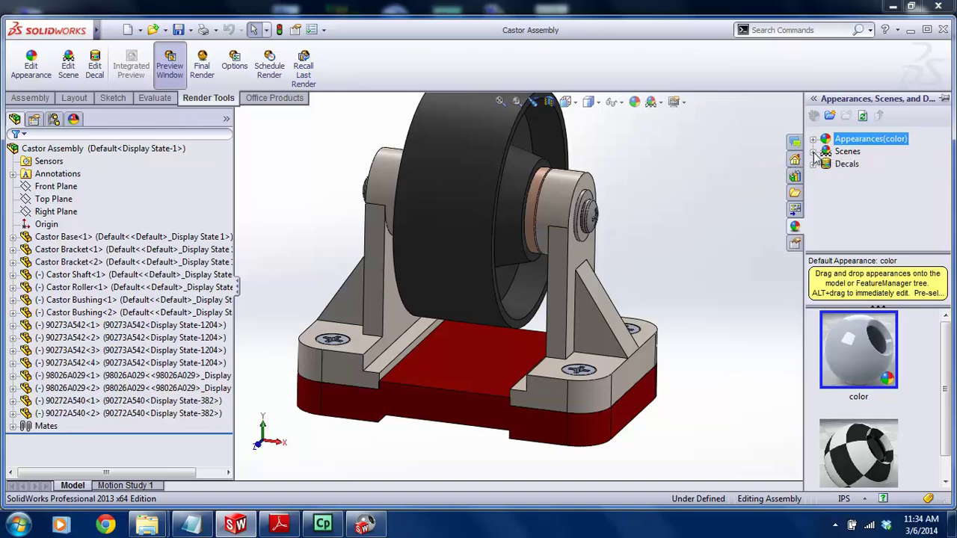
pyautogui.click(813, 152)
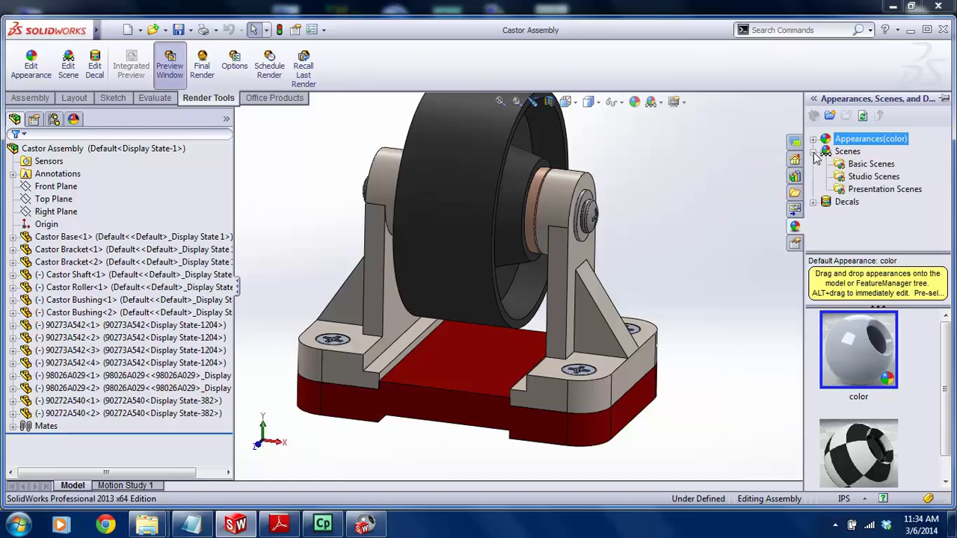
pyautogui.click(861, 165)
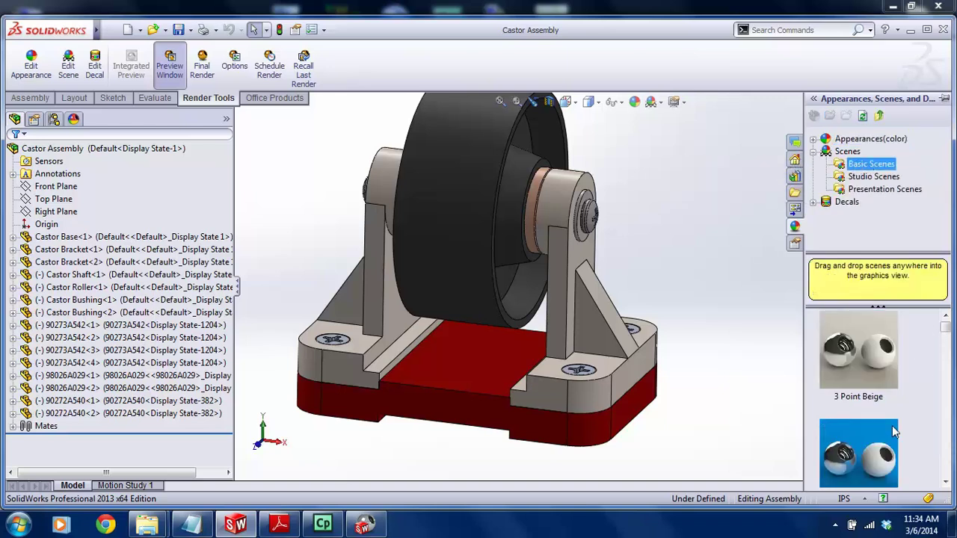
pyautogui.moveTo(854, 352); pyautogui.dragTo(722, 289)
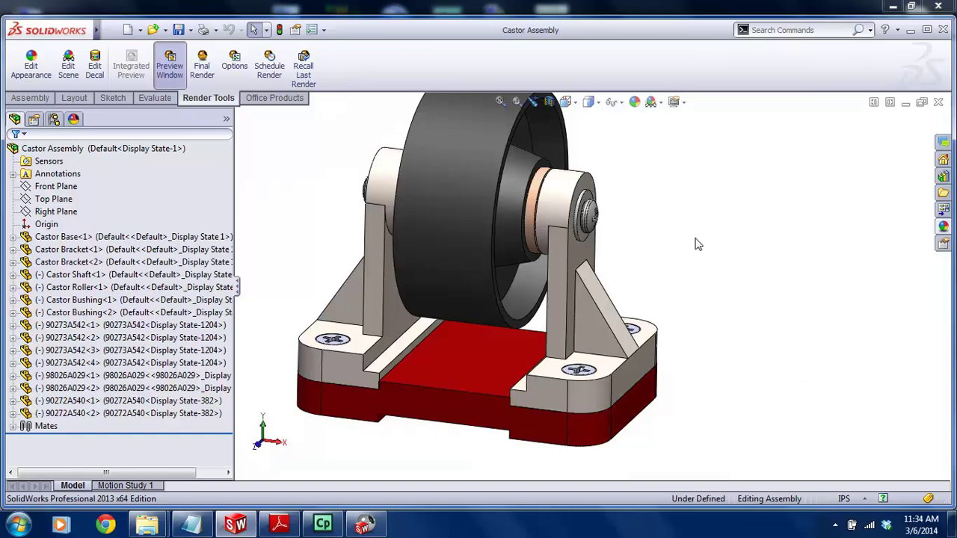
pyautogui.click(376, 528)
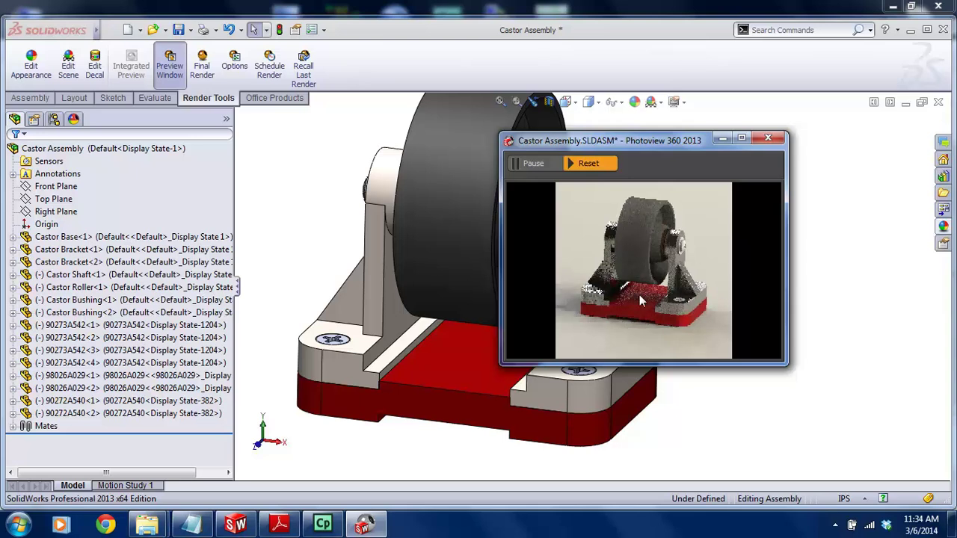
# Try the 3 Point Blue scene on the assembly, and replace it with the Soft Spotlight scene
pyautogui.click(944, 227)
pyautogui.moveTo(872, 465); pyautogui.dragTo(782, 423)
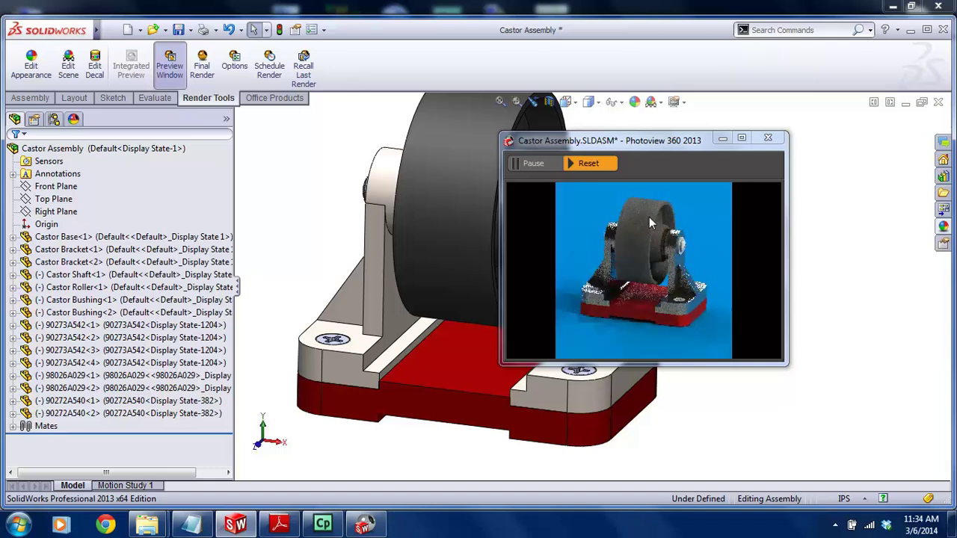
pyautogui.click(945, 229)
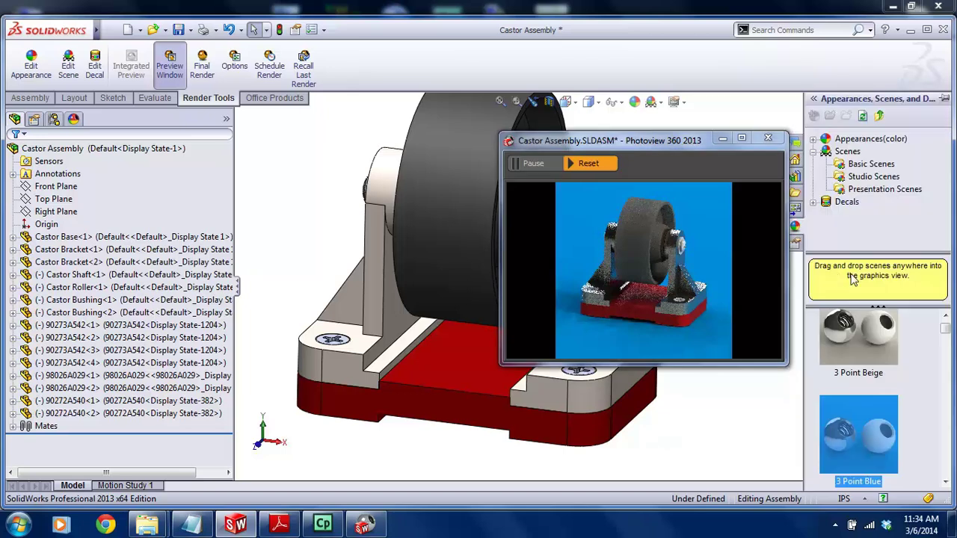
pyautogui.moveTo(944, 334); pyautogui.dragTo(946, 416)
pyautogui.moveTo(885, 385); pyautogui.dragTo(736, 389)
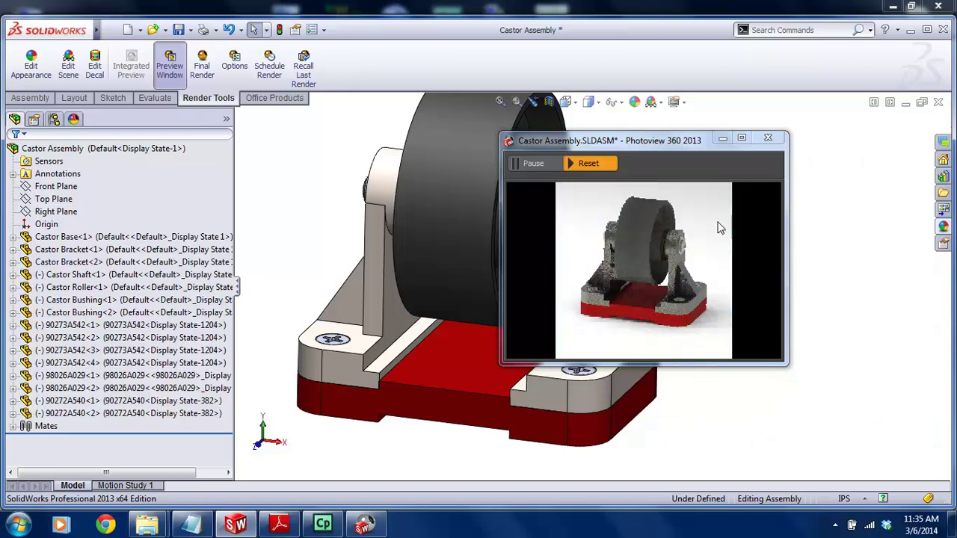
# Look through the Presentation, Studio and Basic scene collections and close the scene library
pyautogui.click(945, 230)
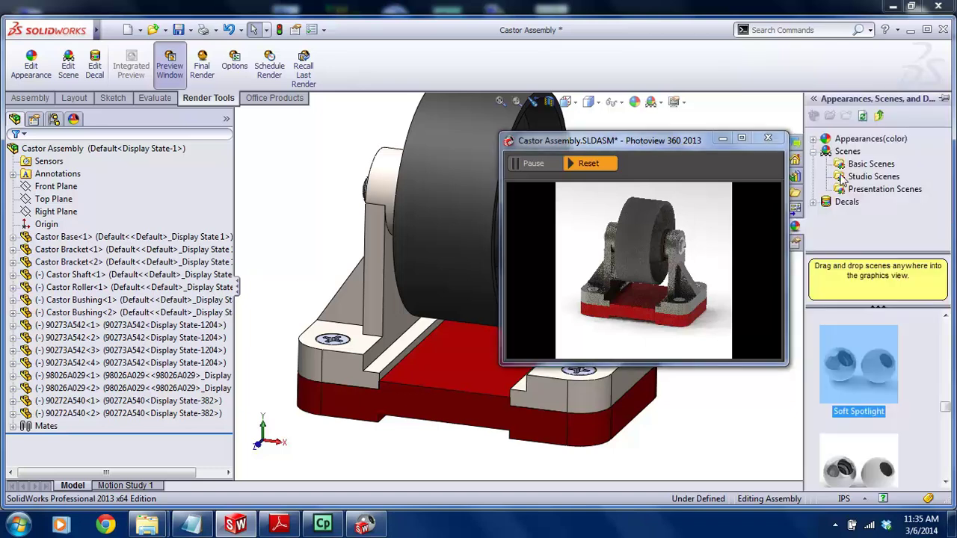
pyautogui.click(866, 190)
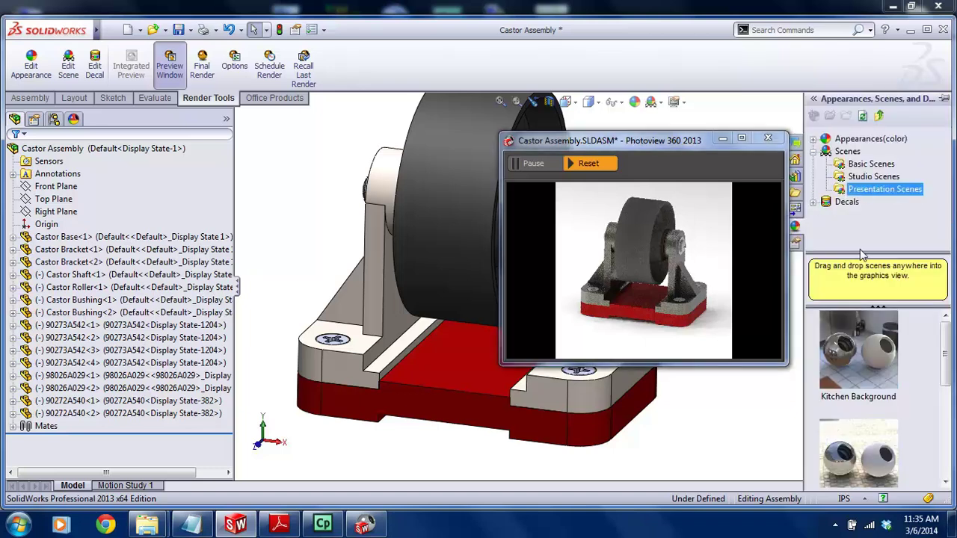
pyautogui.click(871, 176)
pyautogui.click(863, 163)
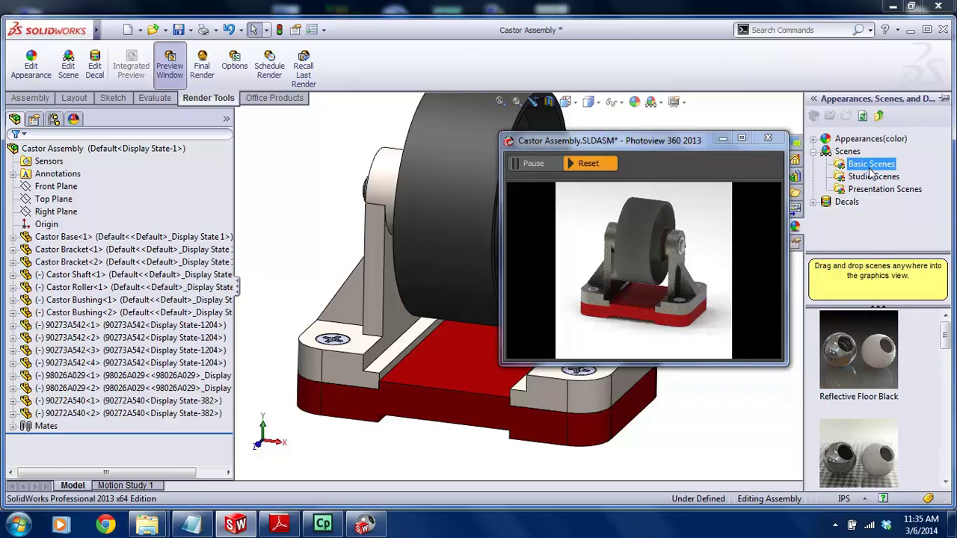
pyautogui.click(754, 452)
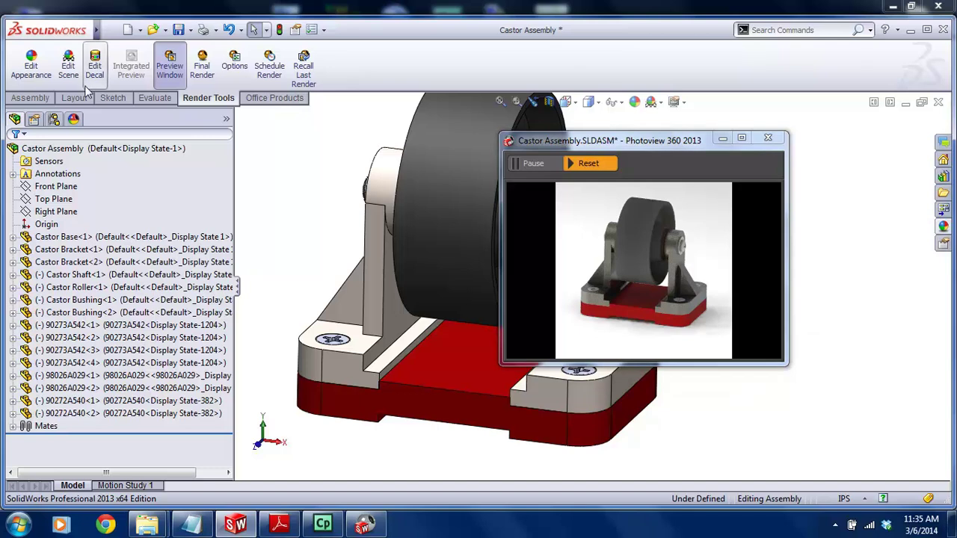
# Open the PhotoView 360 options for the output image and render quality
pyautogui.click(234, 63)
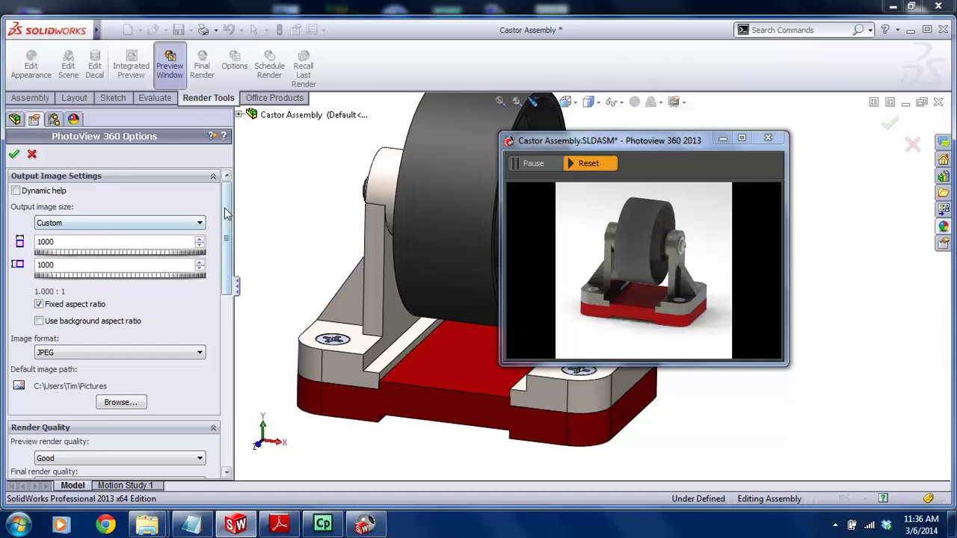
# Review the output image and render quality settings in the PhotoView 360 options and leave without applying changes
pyautogui.scroll(-3, 105, 247)
pyautogui.scroll(3, 99, 237)
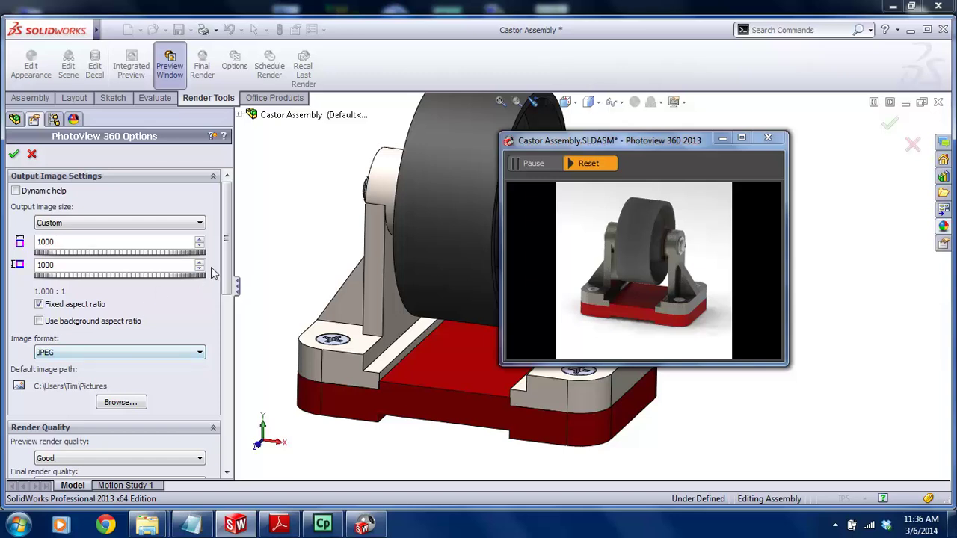
pyautogui.scroll(-2, 227, 270)
pyautogui.scroll(-3, 225, 295)
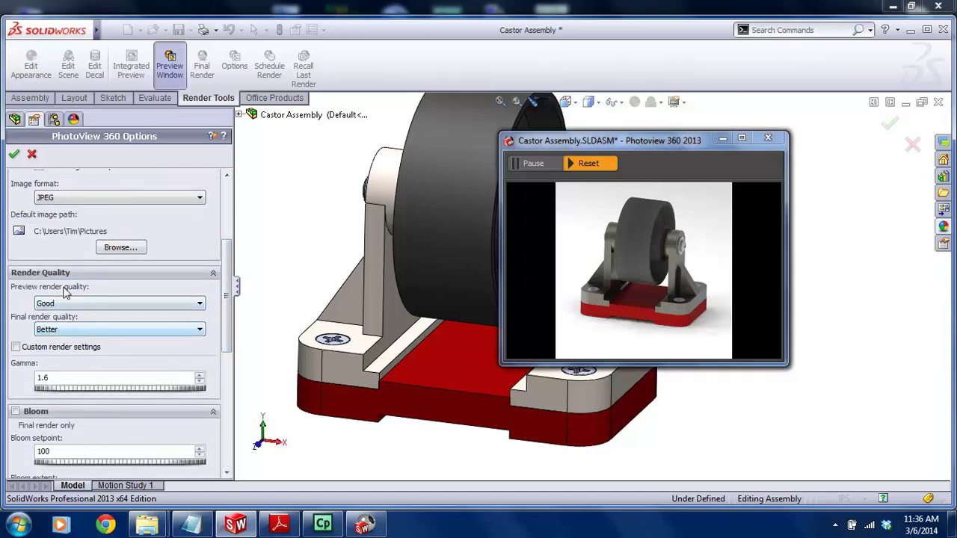
pyautogui.scroll(5, 226, 239)
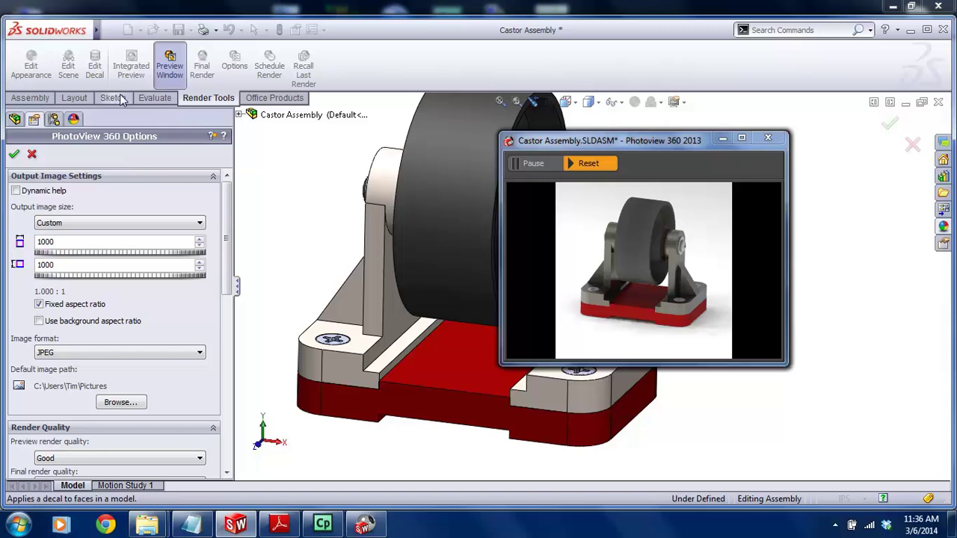
pyautogui.click(31, 154)
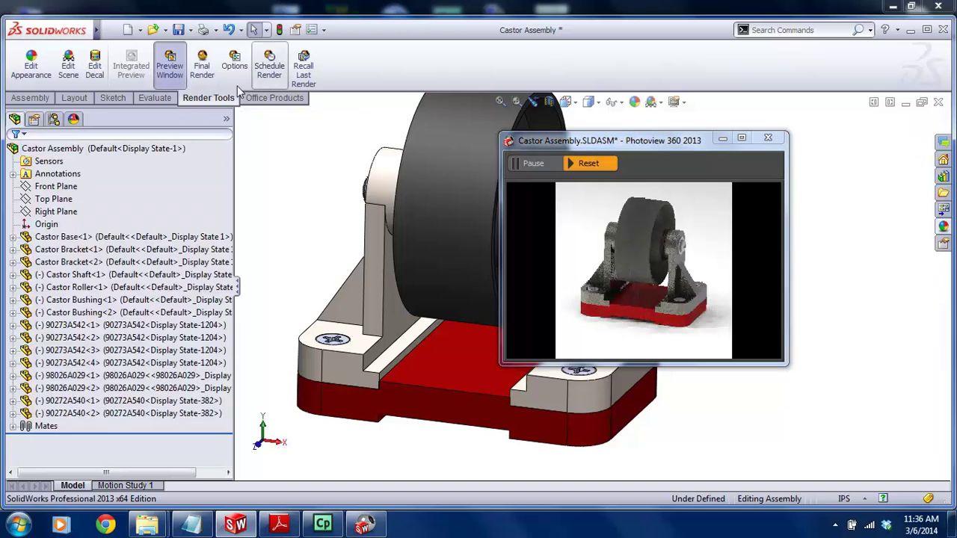
# Run a final render of the castor assembly and minimize the render window
pyautogui.click(202, 67)
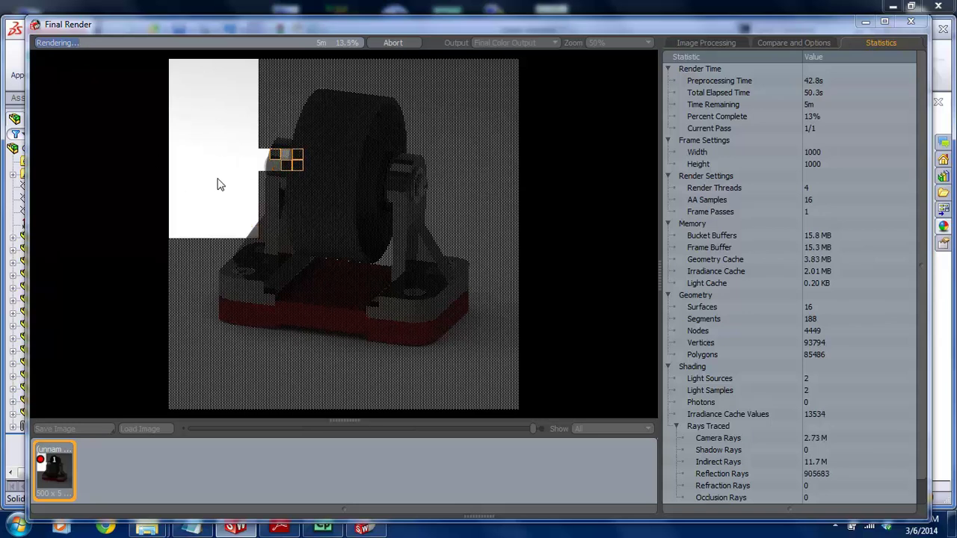
pyautogui.click(865, 24)
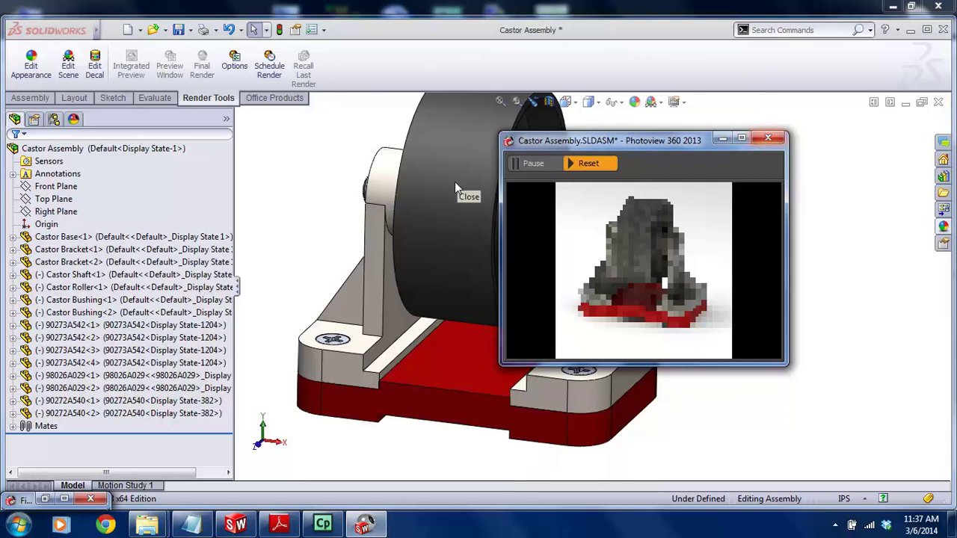
# Check the progress of the running final render in its window and minimize it again
pyautogui.click(64, 499)
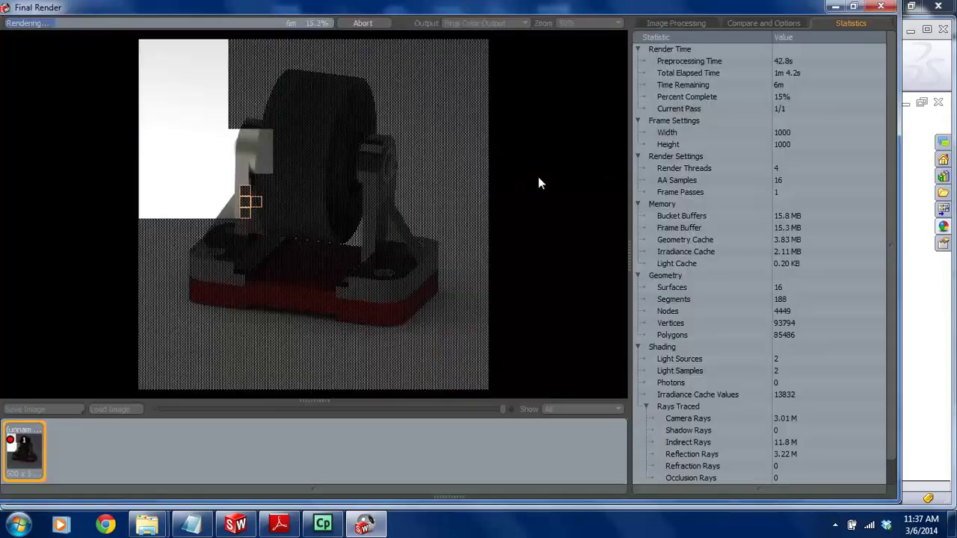
pyautogui.click(832, 7)
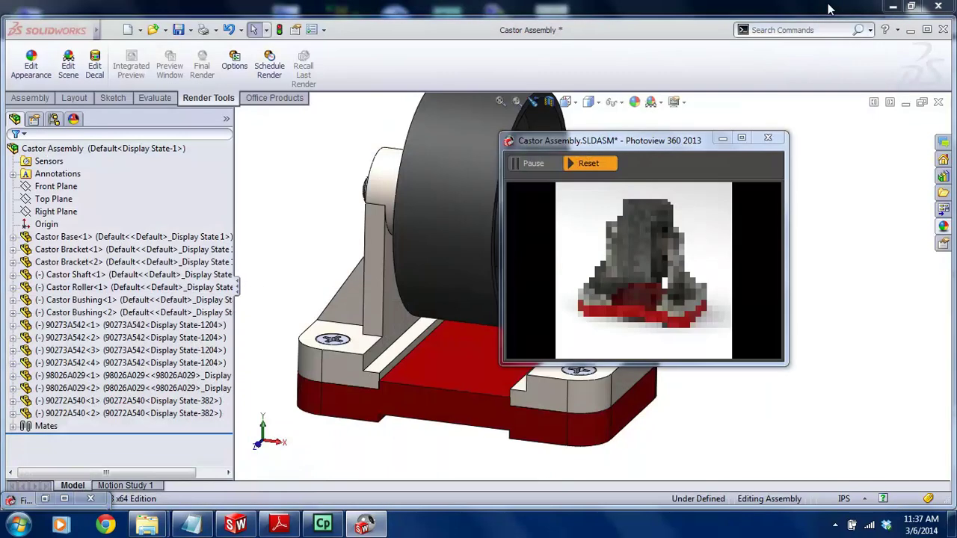
pyautogui.click(828, 9)
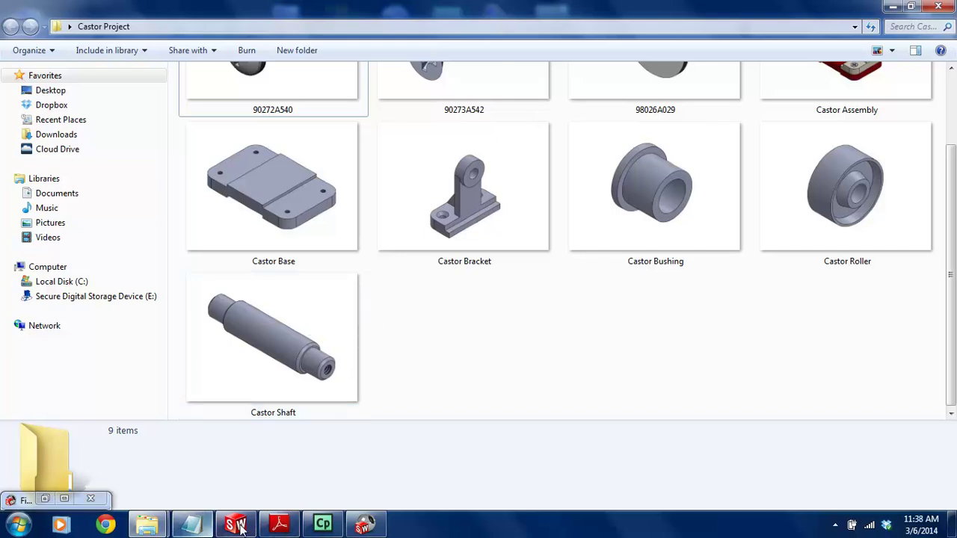
pyautogui.click(362, 527)
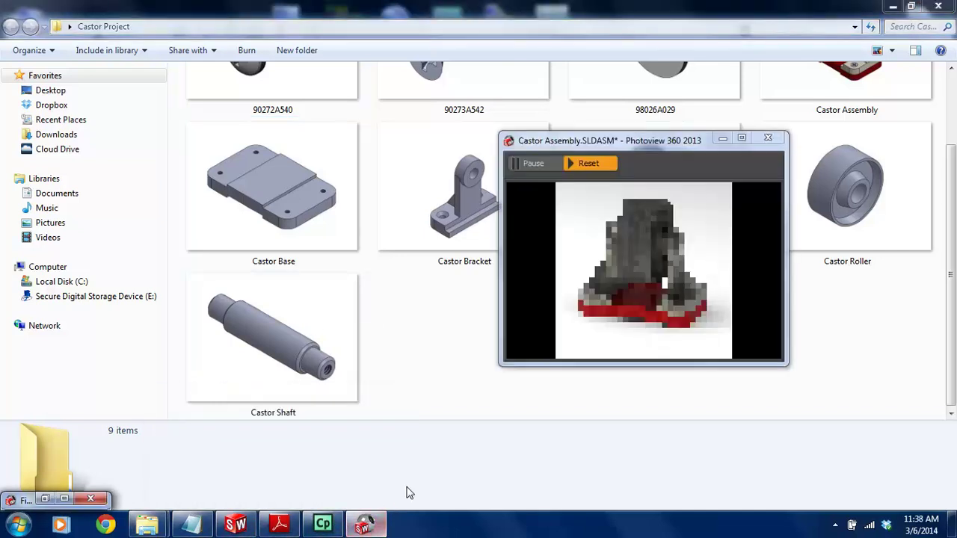
pyautogui.click(361, 527)
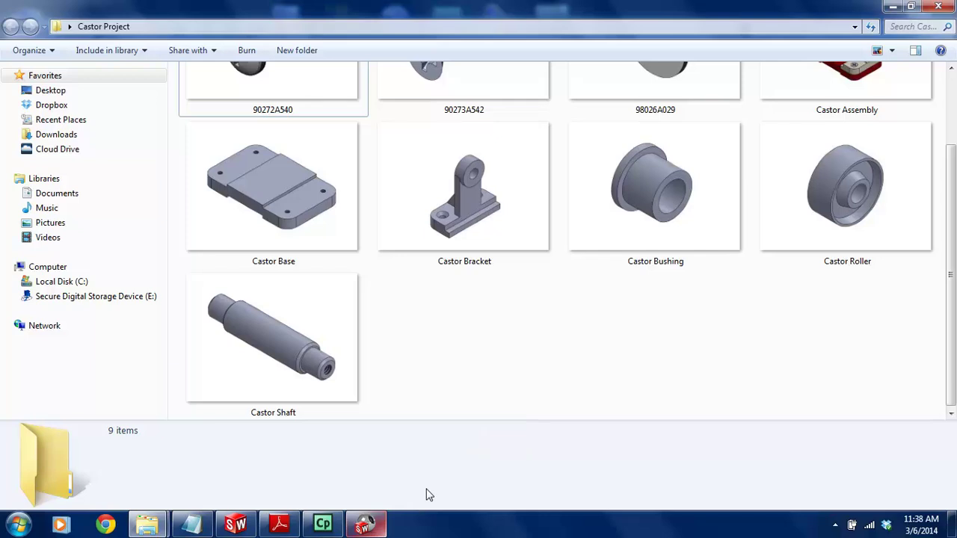
pyautogui.click(375, 529)
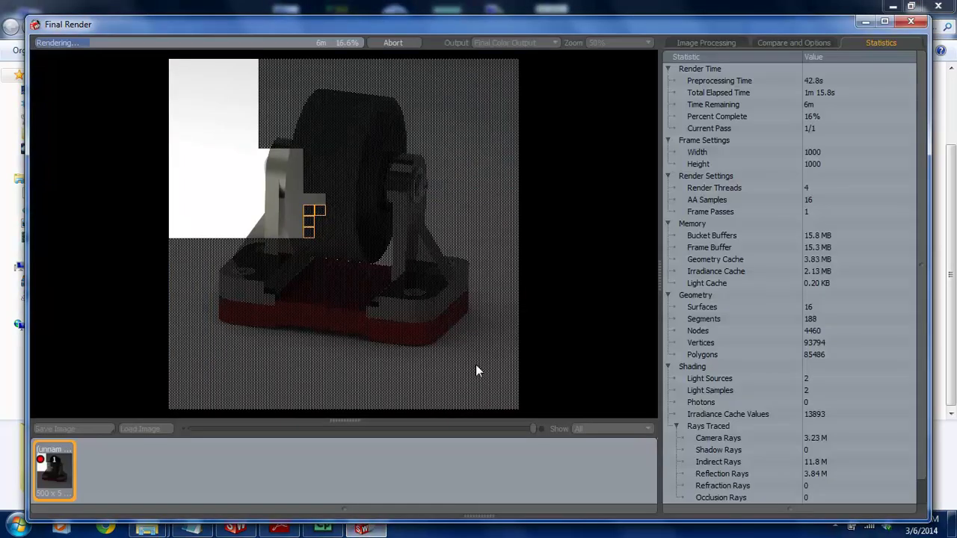
pyautogui.click(864, 24)
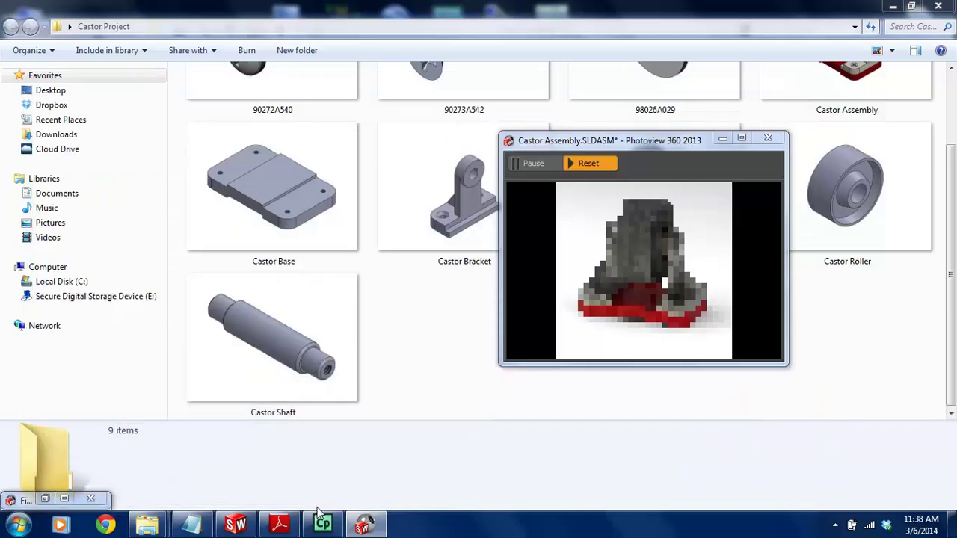
# Switch to Adobe Reader and review the exploded view, parts list and dimensioned part drawings in Castor Assembly.PDF
pyautogui.click(279, 526)
pyautogui.scroll(-1, 470, 223)
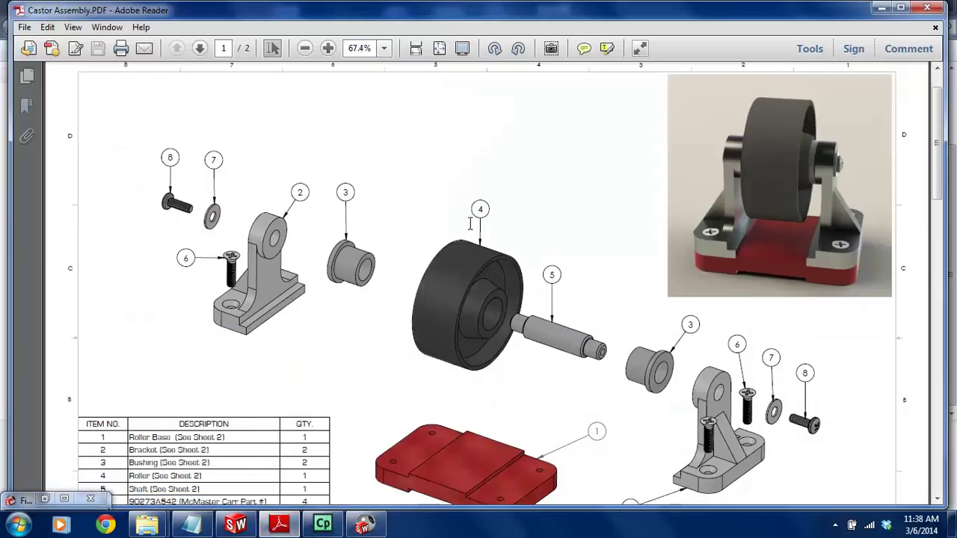
pyautogui.scroll(-1, 474, 222)
pyautogui.scroll(2, 471, 224)
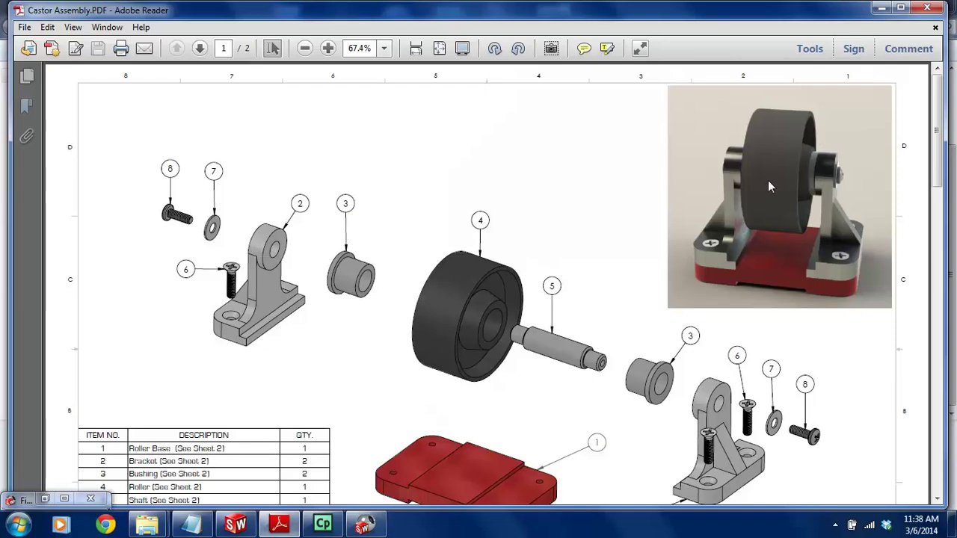
pyautogui.scroll(-1, 770, 187)
pyautogui.scroll(-2, 526, 337)
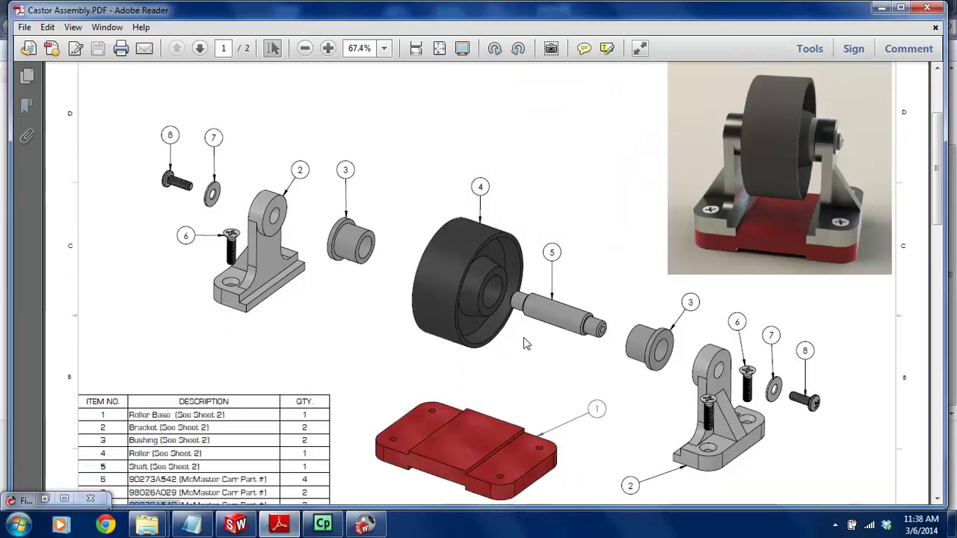
pyautogui.scroll(-2, 525, 337)
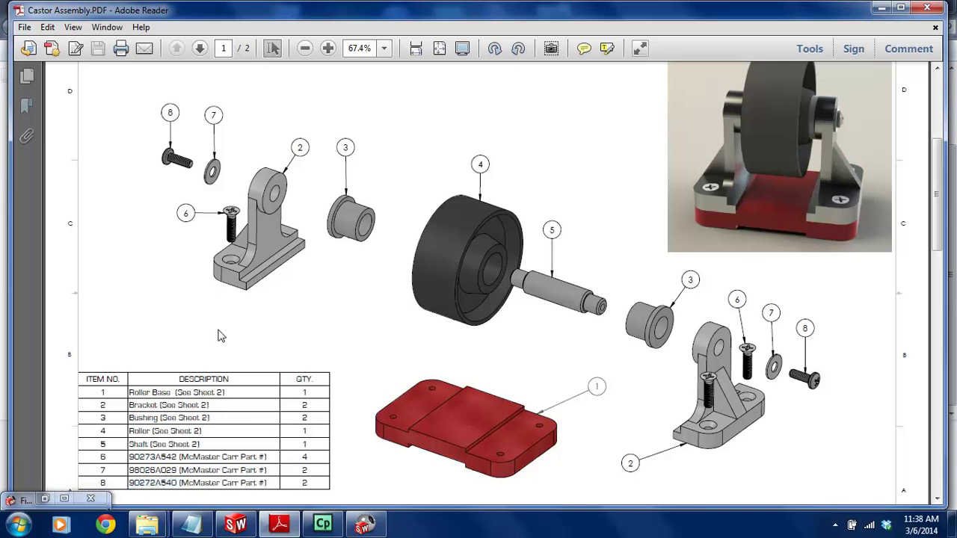
pyautogui.scroll(-4, 221, 336)
pyautogui.scroll(-2, 221, 336)
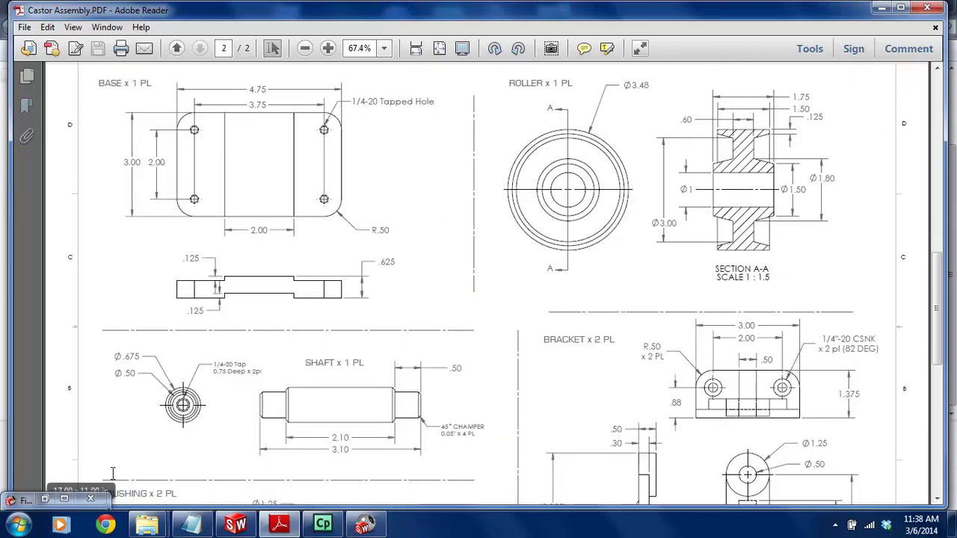
# Bring back the final render, inspect the roller, brackets, screws and red base up close, and minimize the window
pyautogui.click(64, 500)
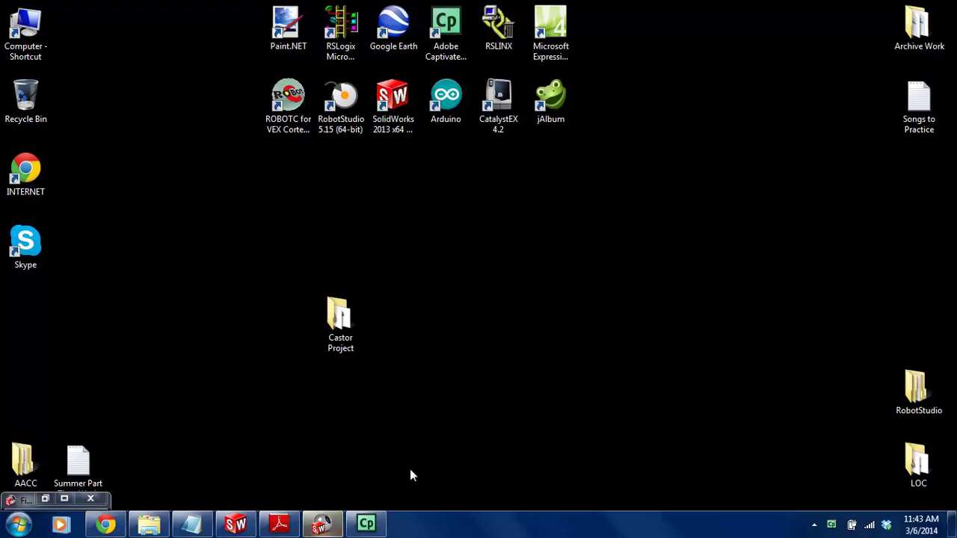
pyautogui.click(320, 524)
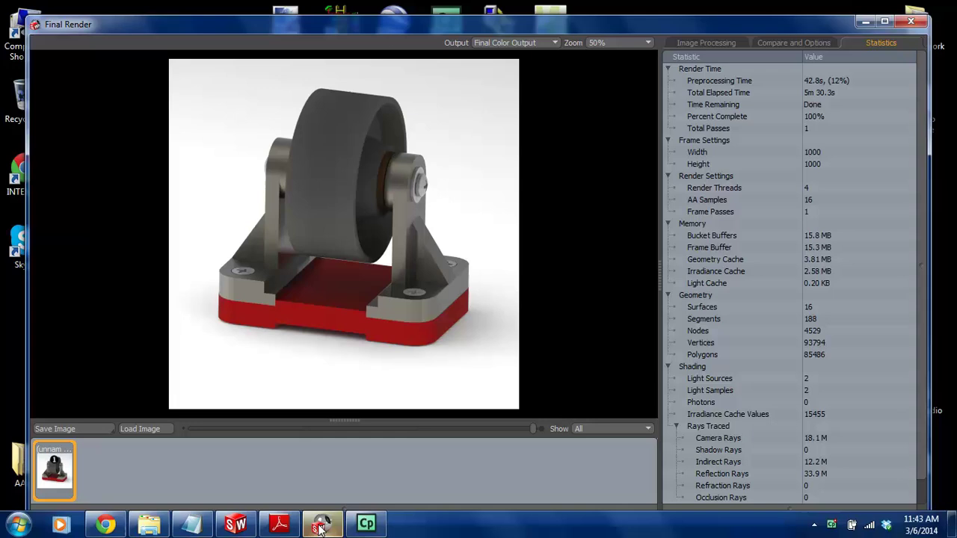
pyautogui.scroll(-1, 344, 236)
pyautogui.scroll(2, 345, 236)
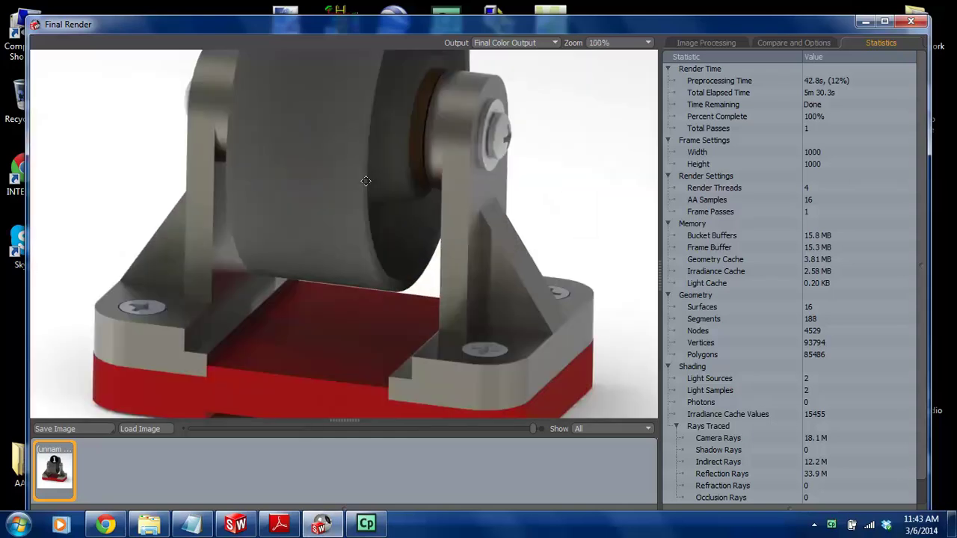
pyautogui.scroll(-1, 366, 181)
pyautogui.scroll(1, 355, 148)
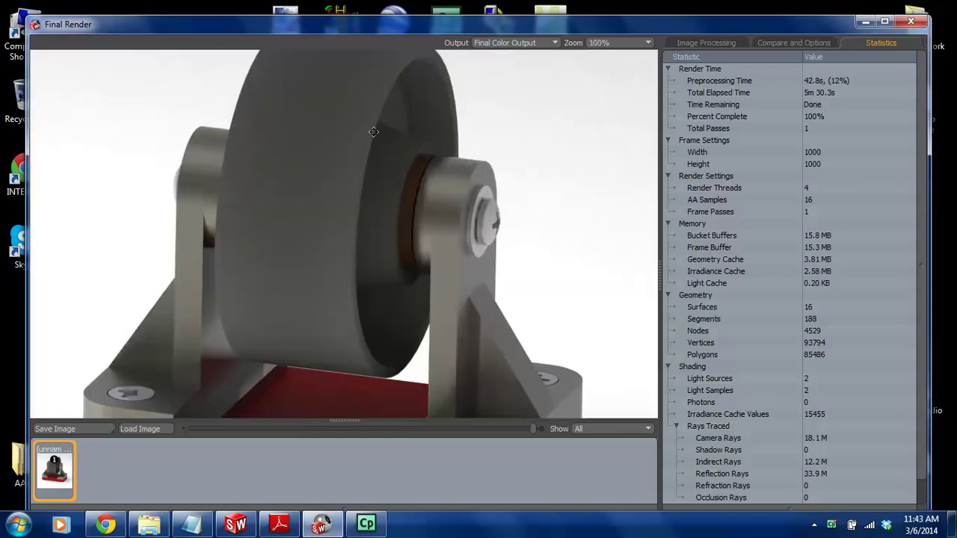
pyautogui.moveTo(374, 132); pyautogui.dragTo(382, 211)
pyautogui.moveTo(338, 345); pyautogui.dragTo(351, 207)
pyautogui.scroll(1, 351, 207)
pyautogui.scroll(-2, 351, 208)
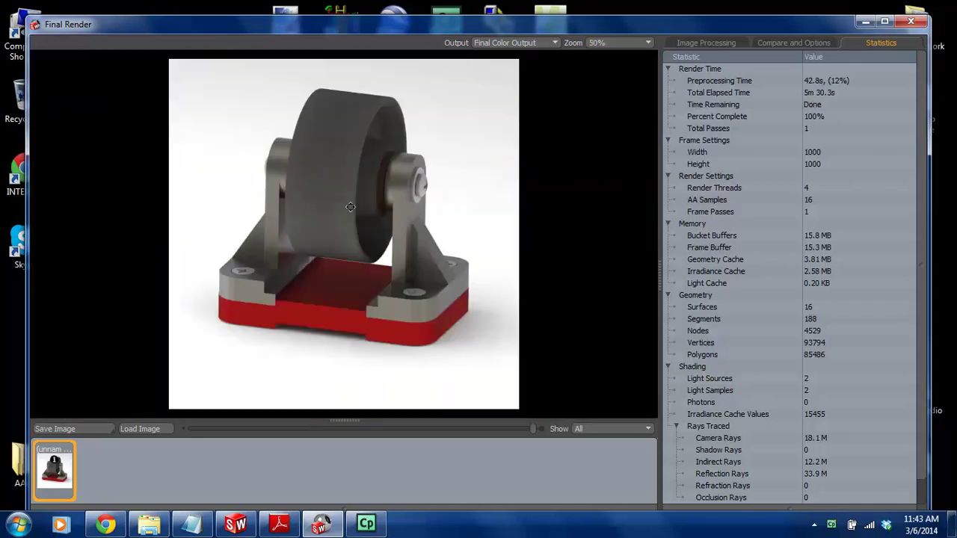
pyautogui.scroll(3, 354, 262)
pyautogui.scroll(-3, 354, 261)
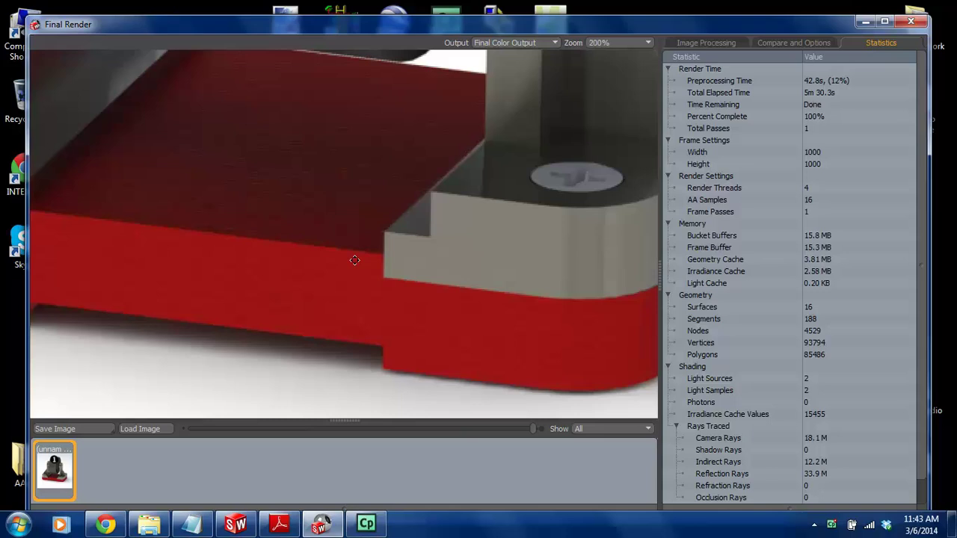
pyautogui.scroll(1, 359, 224)
pyautogui.scroll(-1, 348, 219)
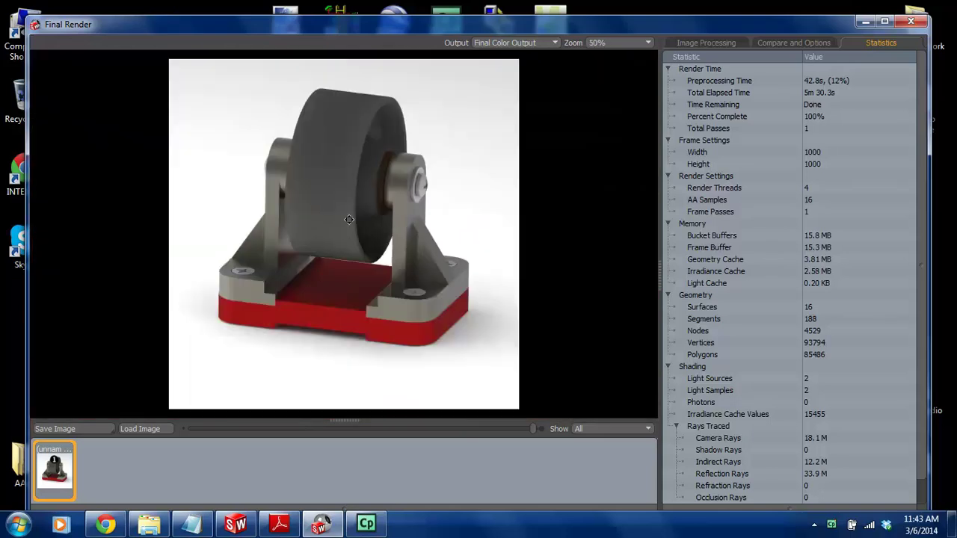
pyautogui.scroll(1, 337, 222)
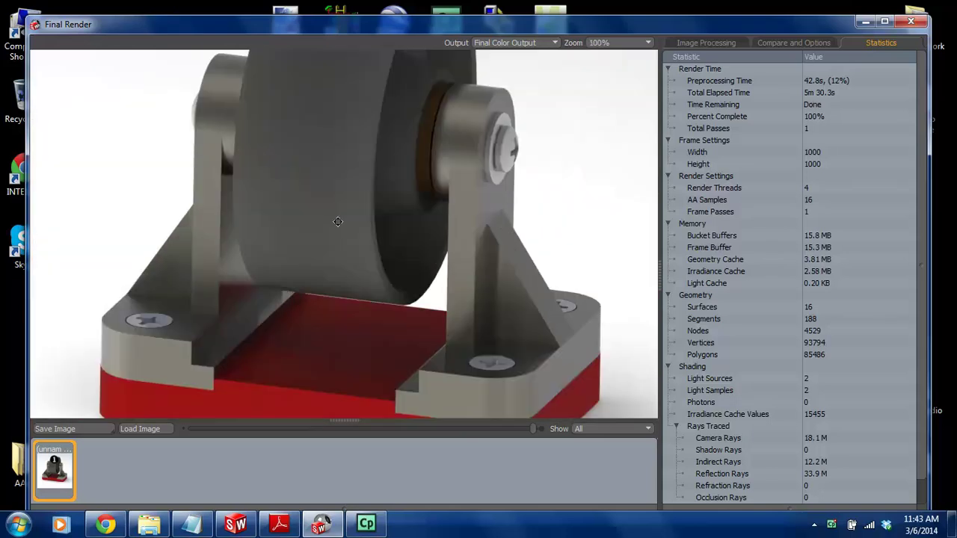
pyautogui.scroll(-1, 337, 222)
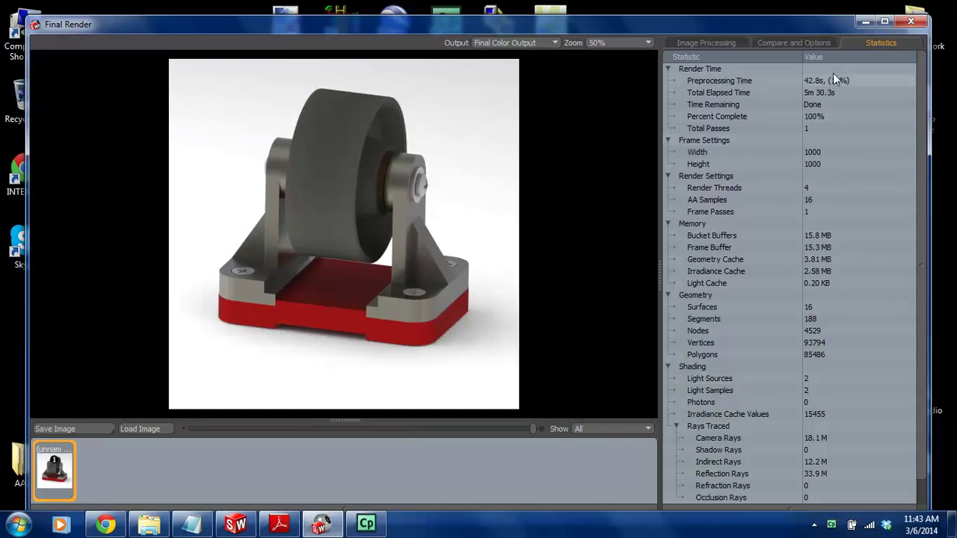
pyautogui.click(866, 23)
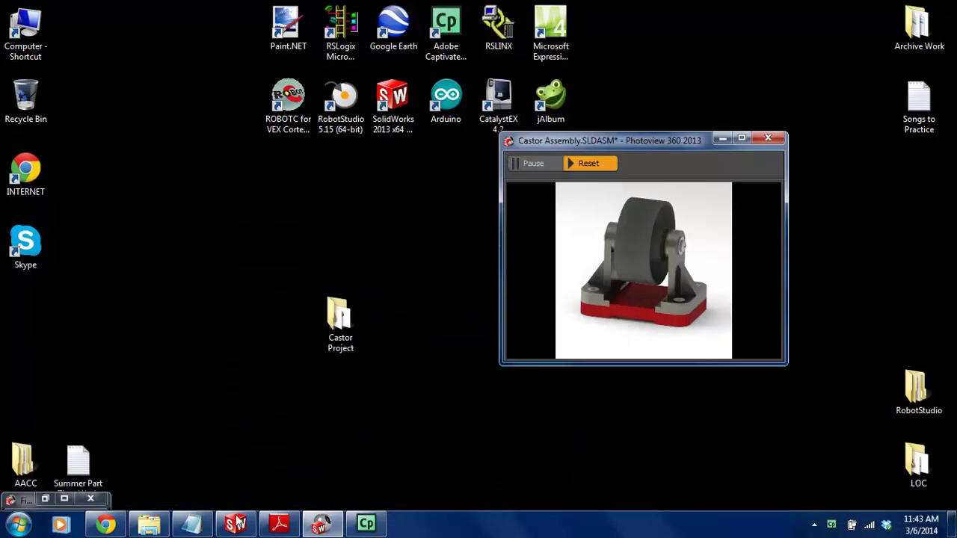
# Switch to SolidWorks, minimize the PhotoView 360 preview window and turn on the perspective display of the castor assembly
pyautogui.click(236, 521)
pyautogui.click(679, 103)
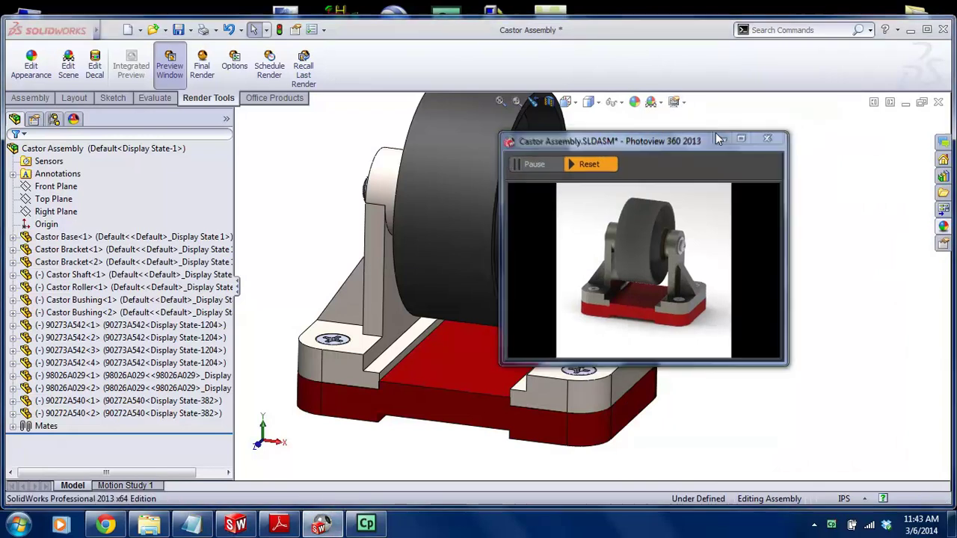
pyautogui.click(720, 139)
pyautogui.click(675, 102)
pyautogui.click(699, 148)
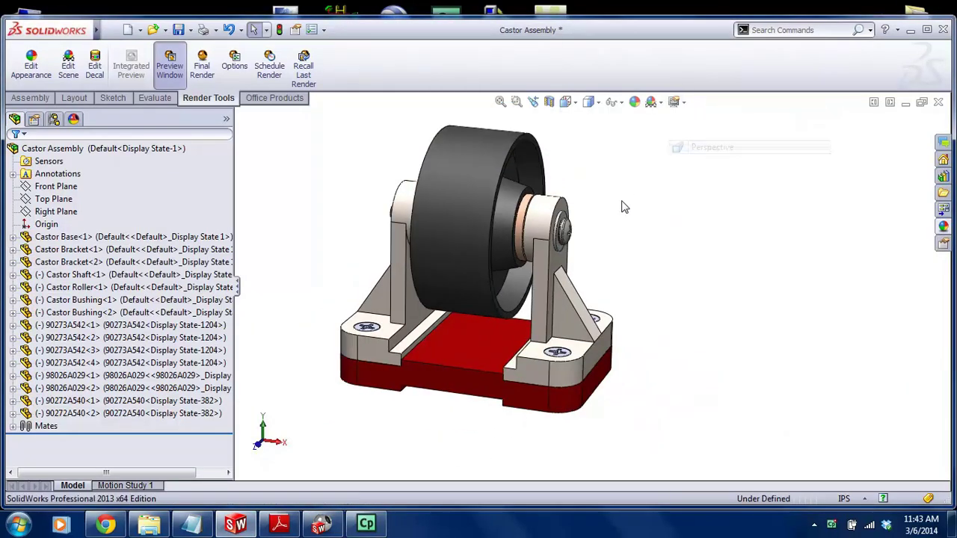
# Orbit the castor assembly and compare its display by turning perspective off and on again
pyautogui.moveTo(441, 223); pyautogui.dragTo(446, 235, button='middle')
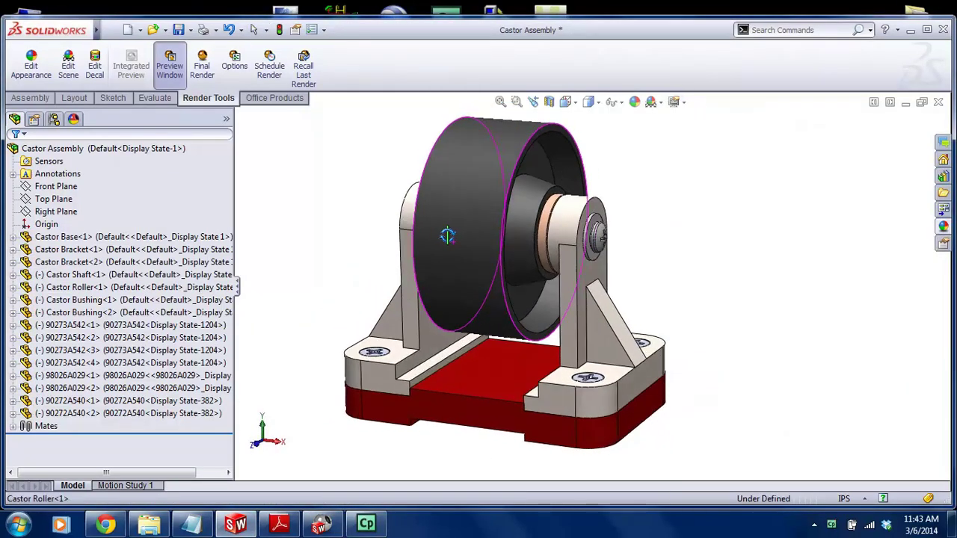
pyautogui.scroll(-1, 476, 211)
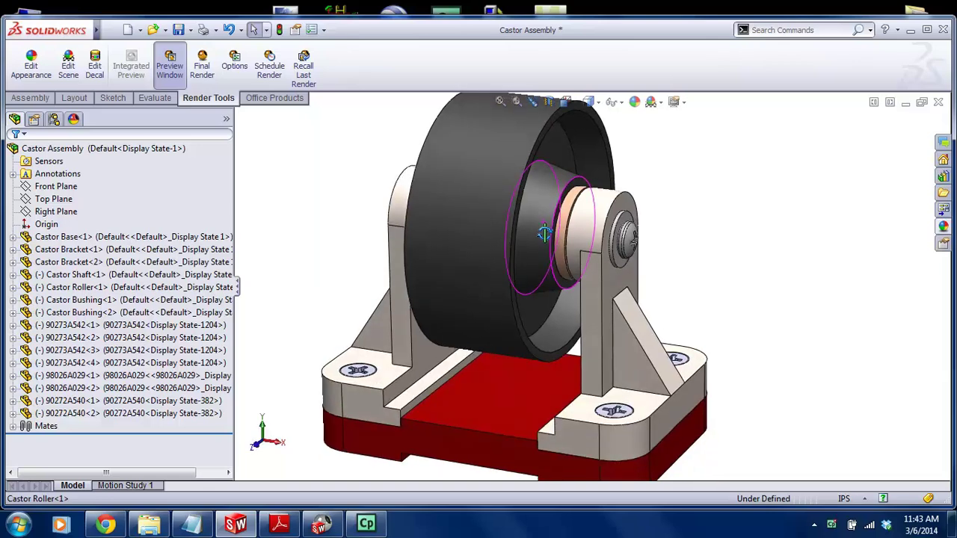
pyautogui.scroll(2, 563, 172)
pyautogui.click(674, 101)
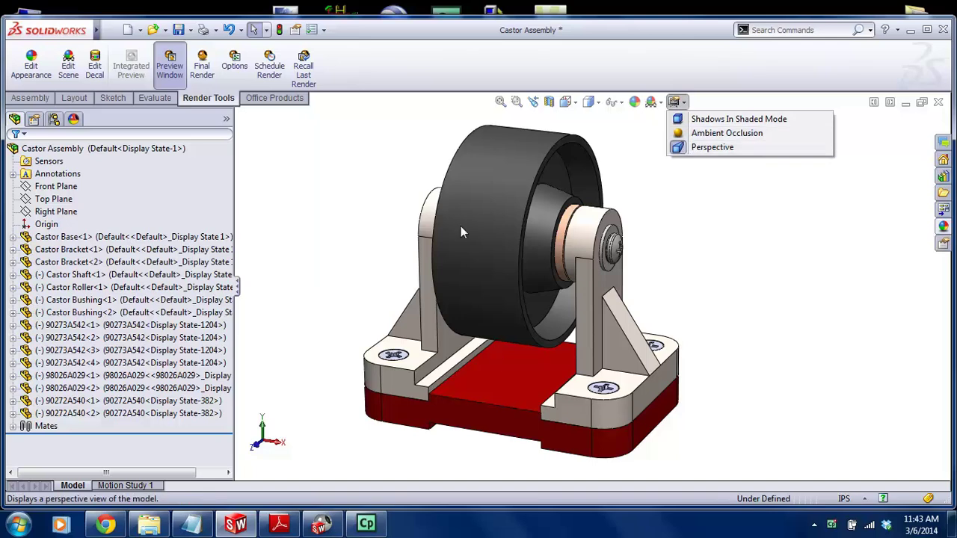
pyautogui.click(706, 147)
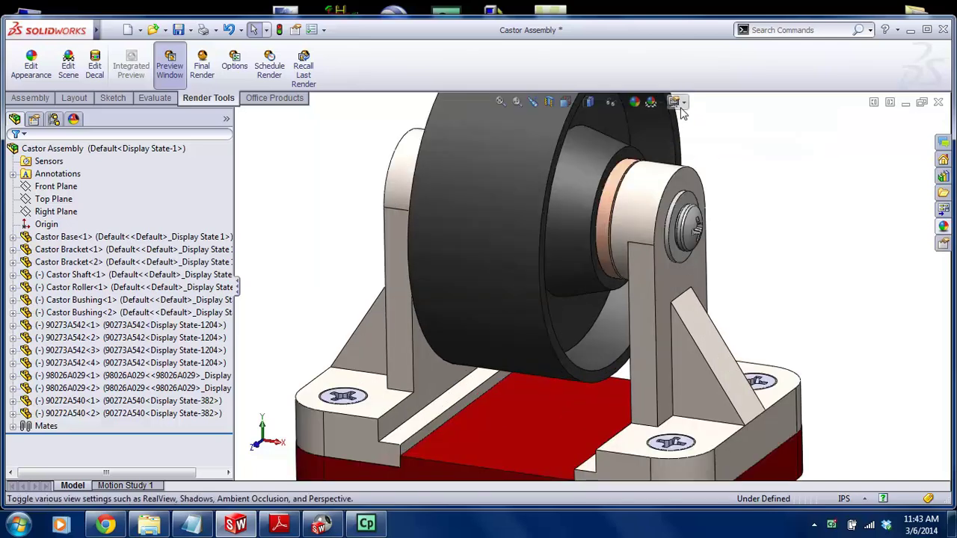
pyautogui.click(675, 102)
pyautogui.click(689, 147)
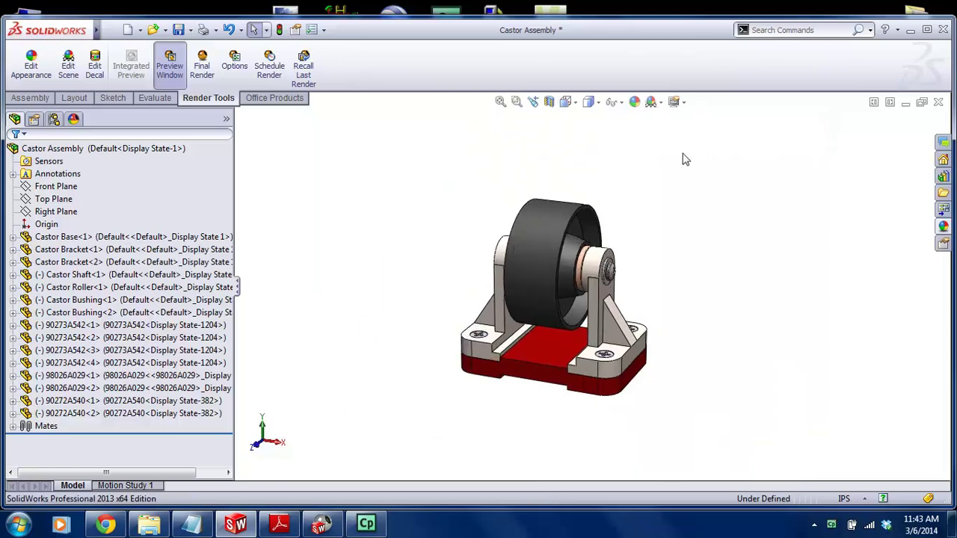
# Toggle the perspective display of the castor assembly once more and view the roller and brackets up close
pyautogui.click(675, 102)
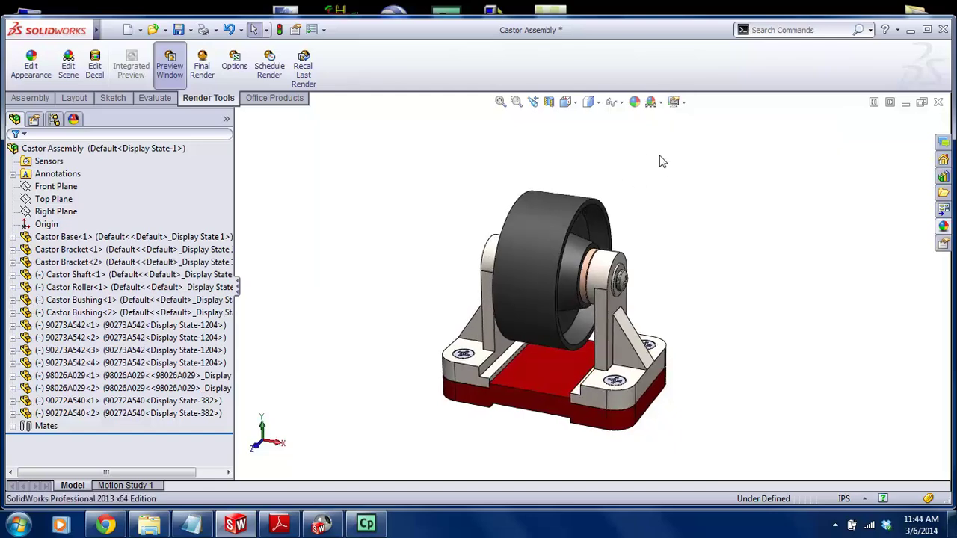
pyautogui.click(674, 101)
pyautogui.click(695, 148)
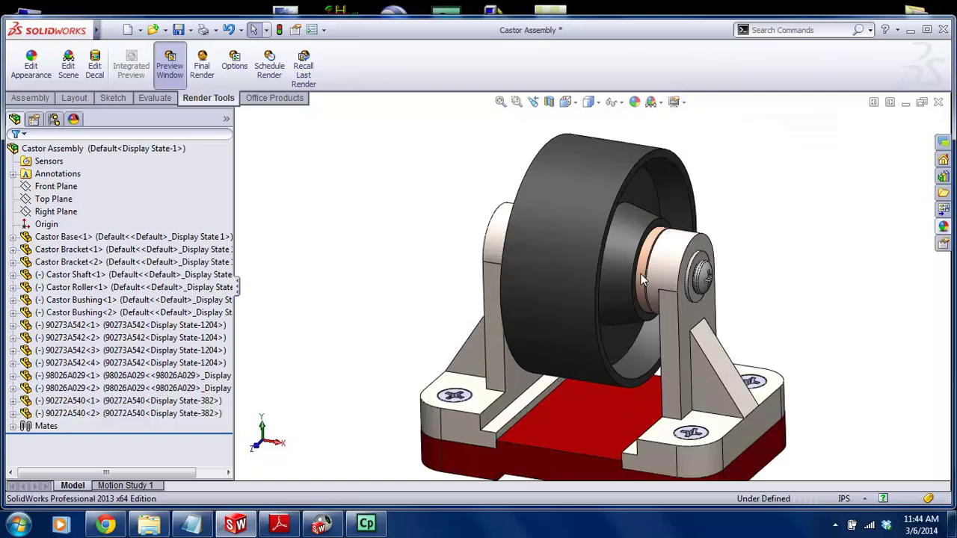
pyautogui.scroll(-2, 641, 273)
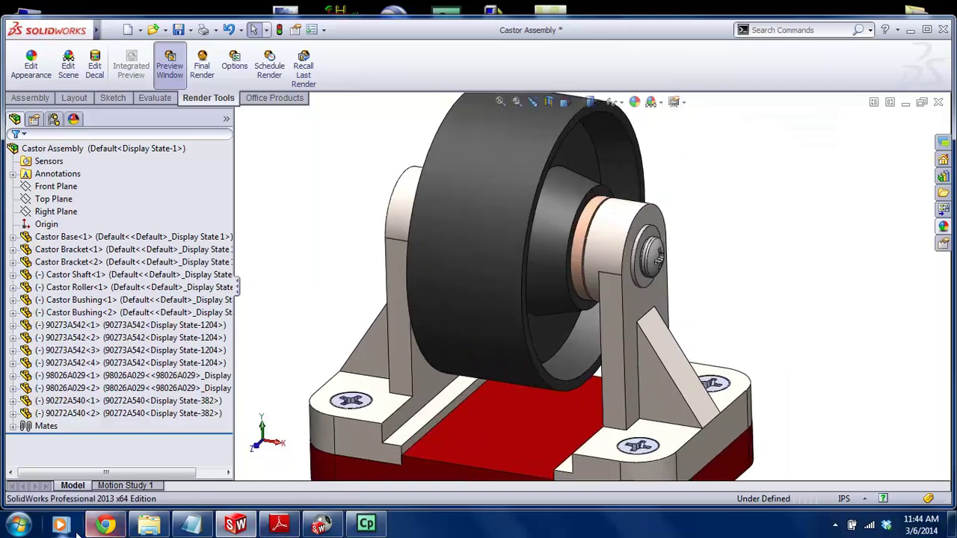
# Switch to Chrome and browse back through the Misc. Work project images of the engineering portfolio
pyautogui.click(106, 528)
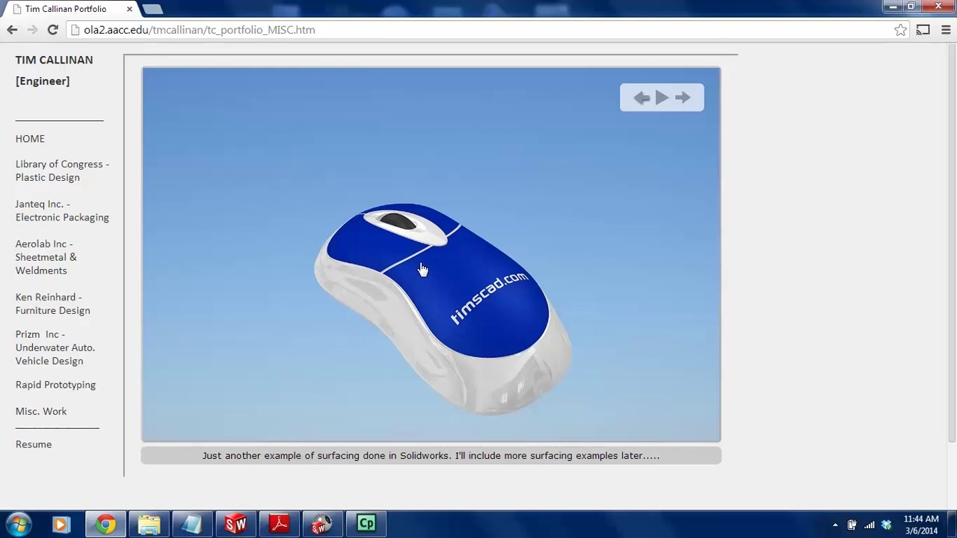
pyautogui.click(641, 98)
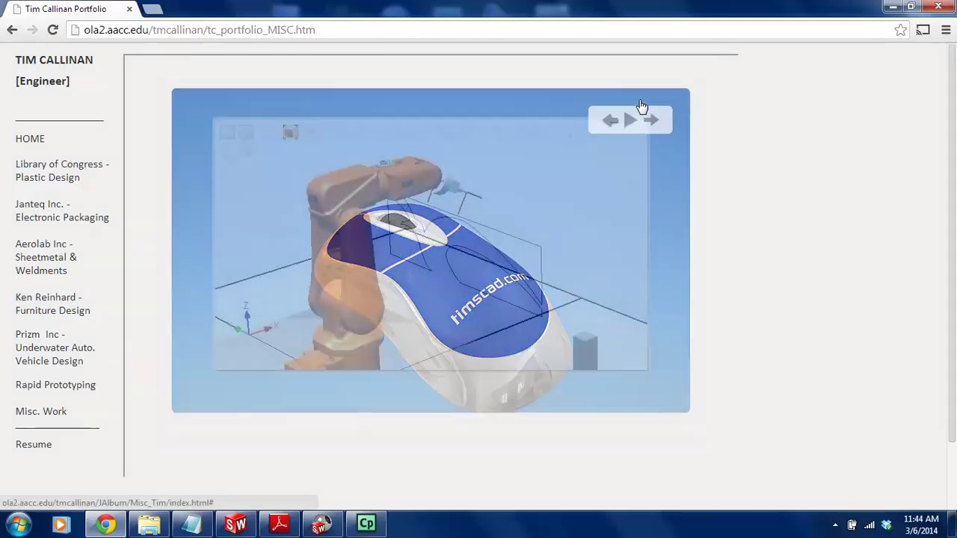
pyautogui.click(568, 151)
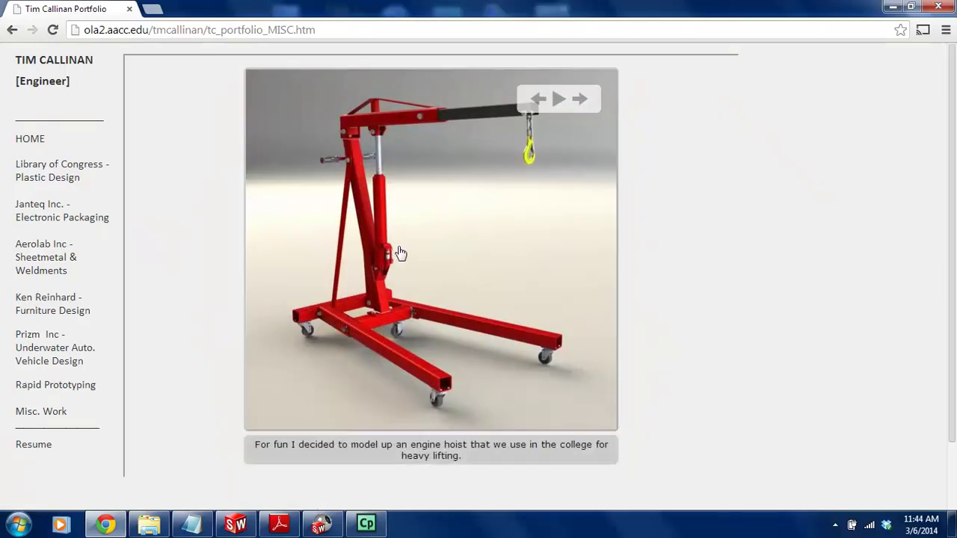
pyautogui.click(536, 99)
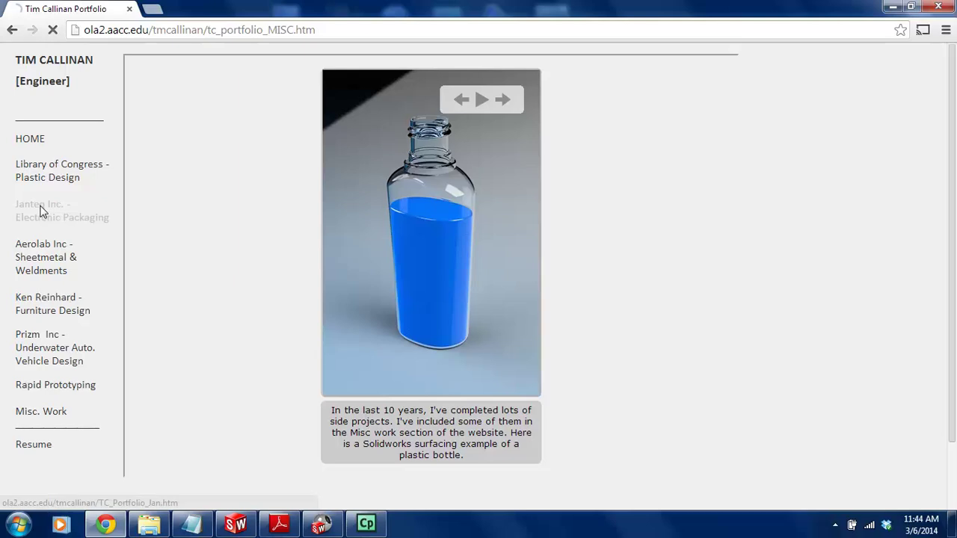
# Open the Janteq Inc. electronic packaging section, review its images through the heatsink CFD study, and close the browser
pyautogui.click(72, 213)
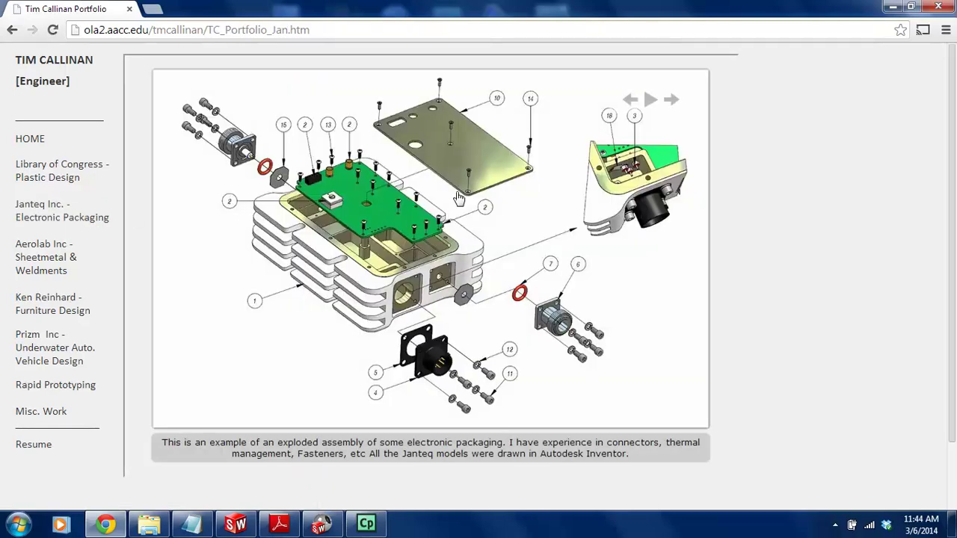
pyautogui.click(673, 103)
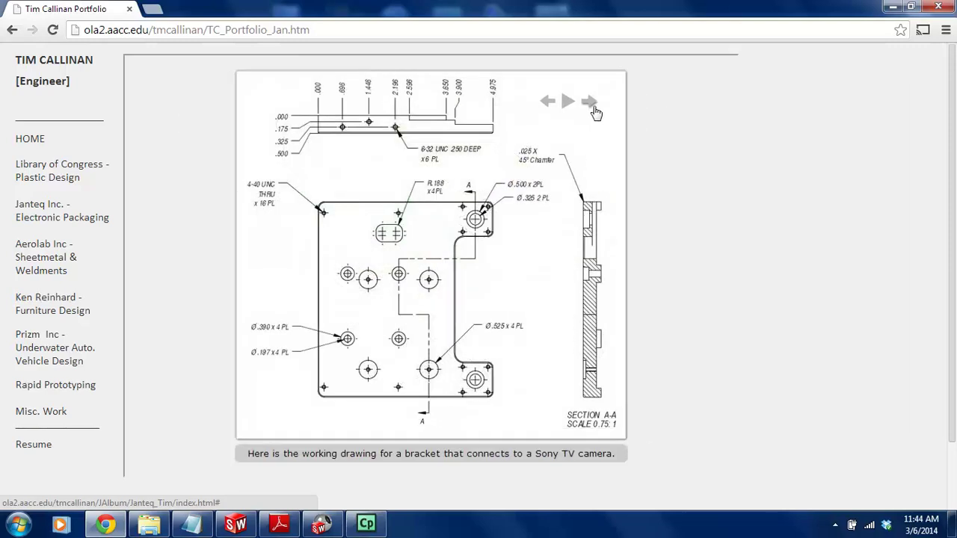
pyautogui.click(600, 108)
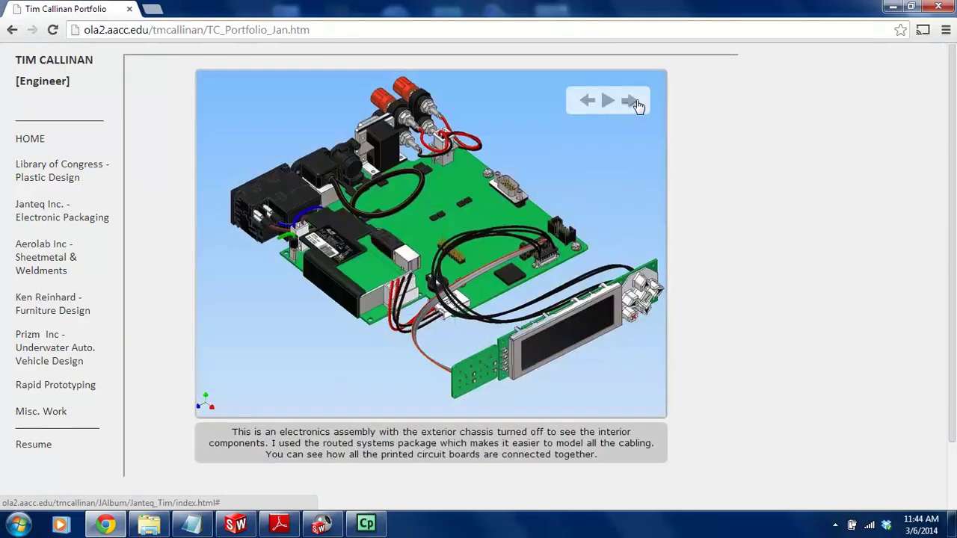
pyautogui.click(635, 104)
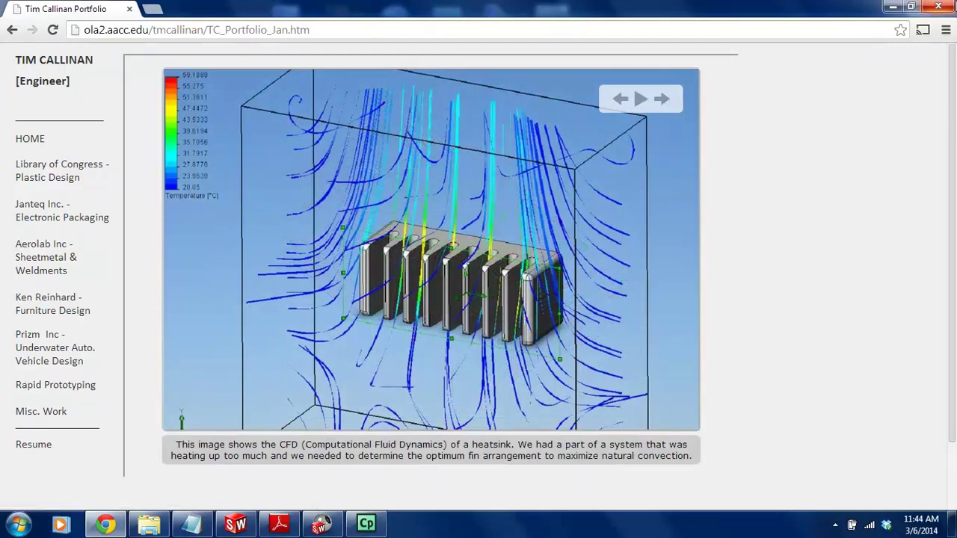
pyautogui.click(953, 7)
# Check the PhotoView 360 entry in the SolidWorks add-ins list, accept the list, and orbit the castor assembly slightly
pyautogui.scroll(2, 670, 196)
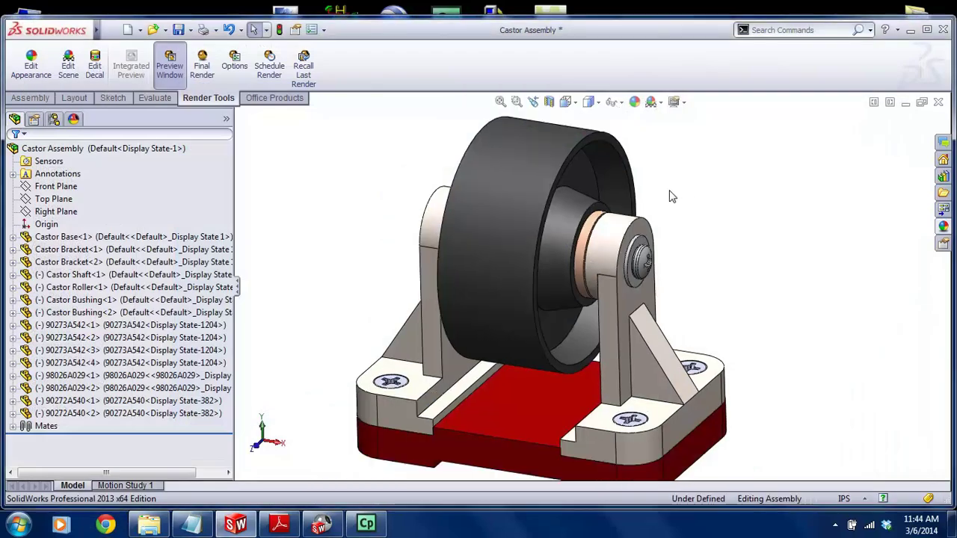
pyautogui.moveTo(96, 30)
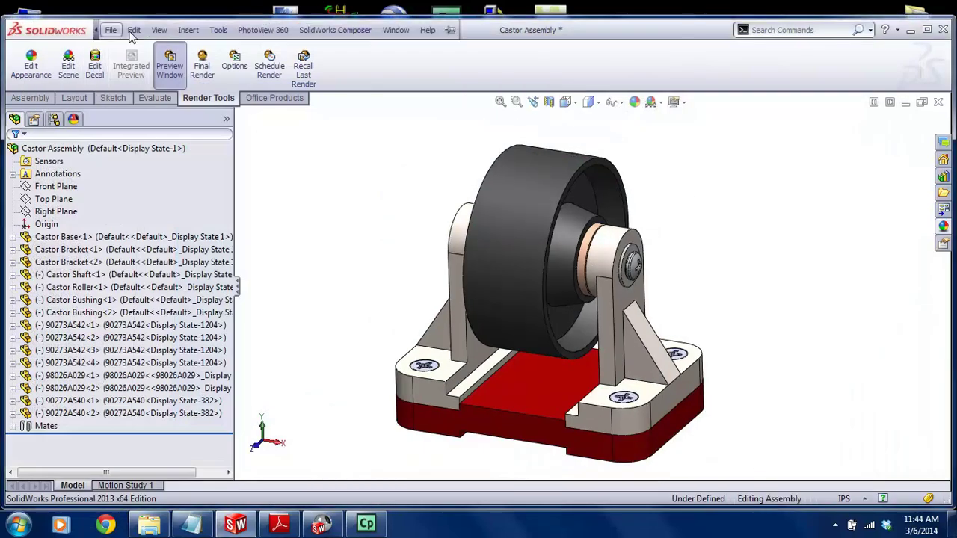
pyautogui.click(222, 30)
pyautogui.click(248, 469)
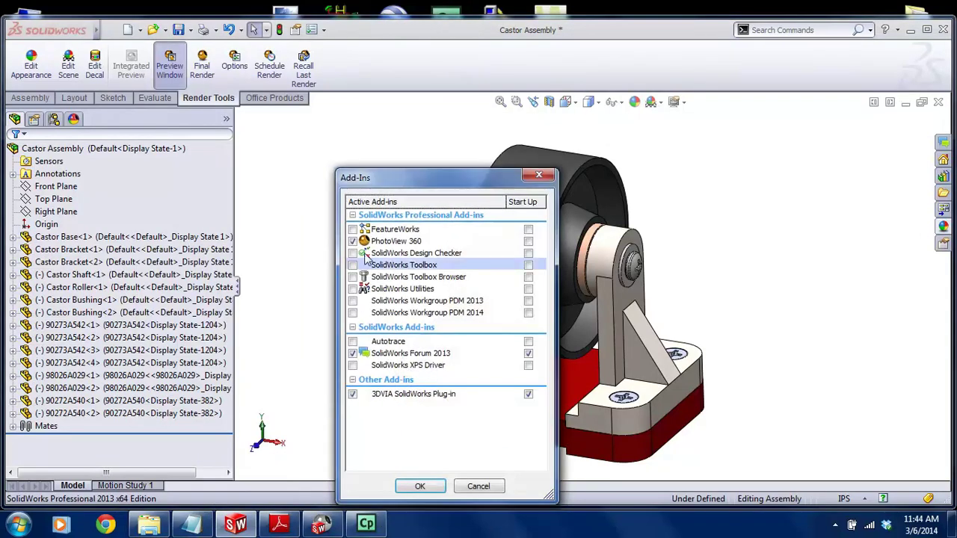
pyautogui.click(419, 486)
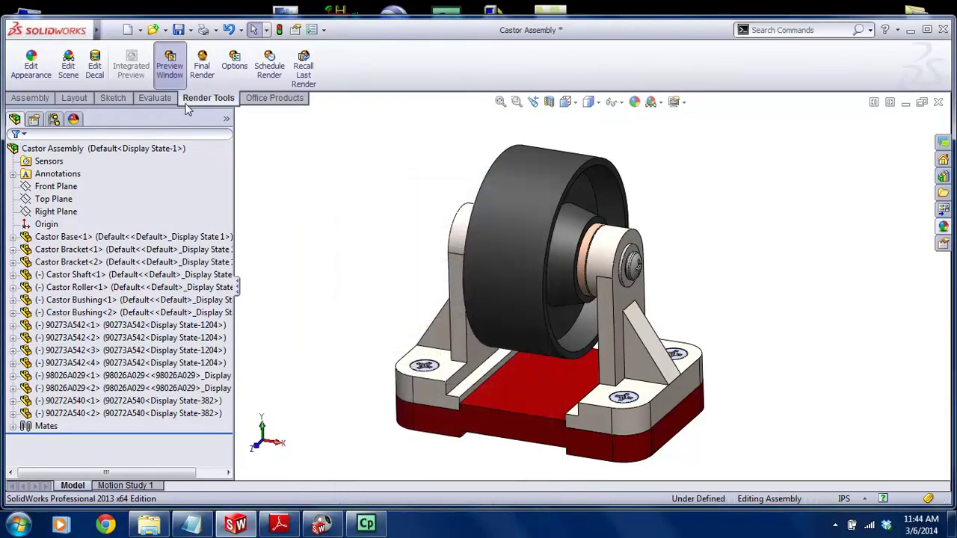
pyautogui.click(160, 65)
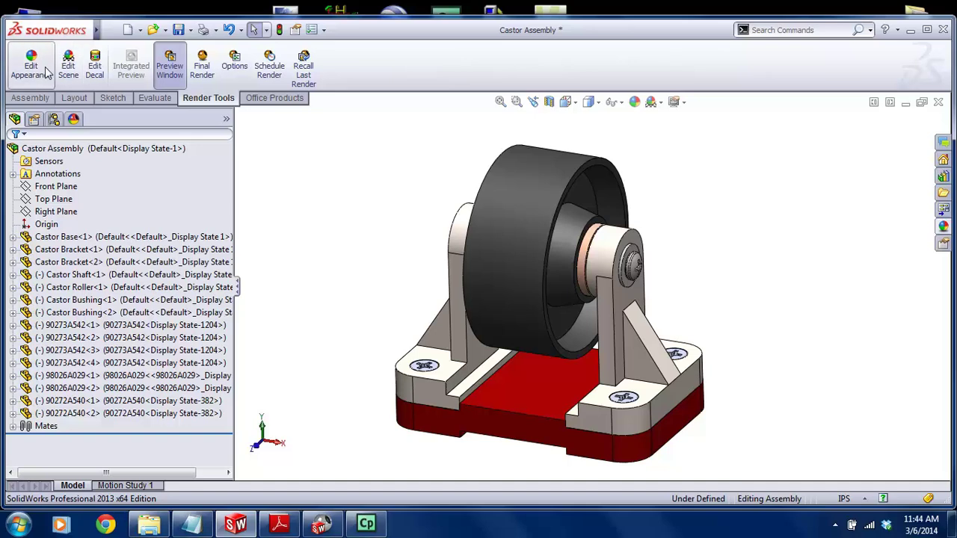
pyautogui.moveTo(618, 261); pyautogui.dragTo(554, 230, button='middle')
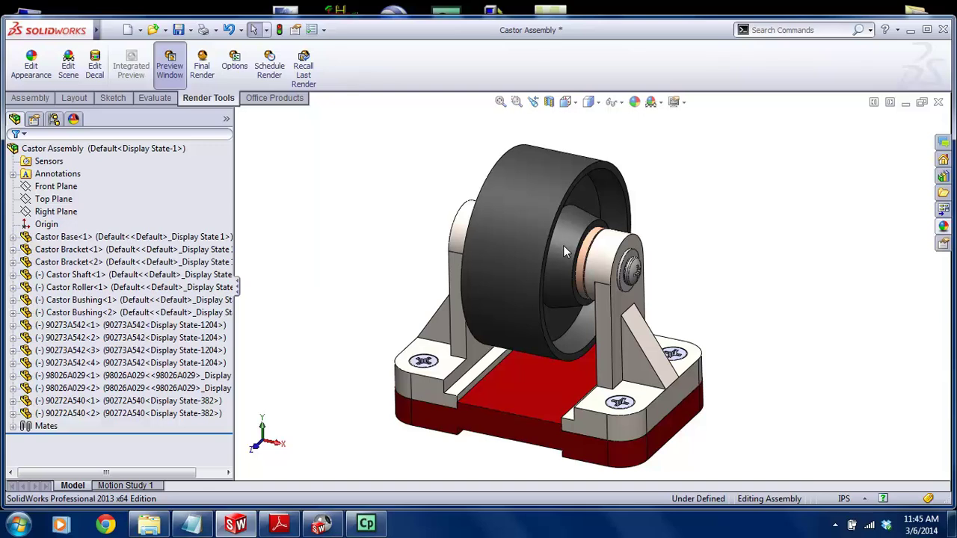
# Bring back the final render and save it as a JPEG named Castor Render 1 in the Castor Project folder
pyautogui.click(325, 524)
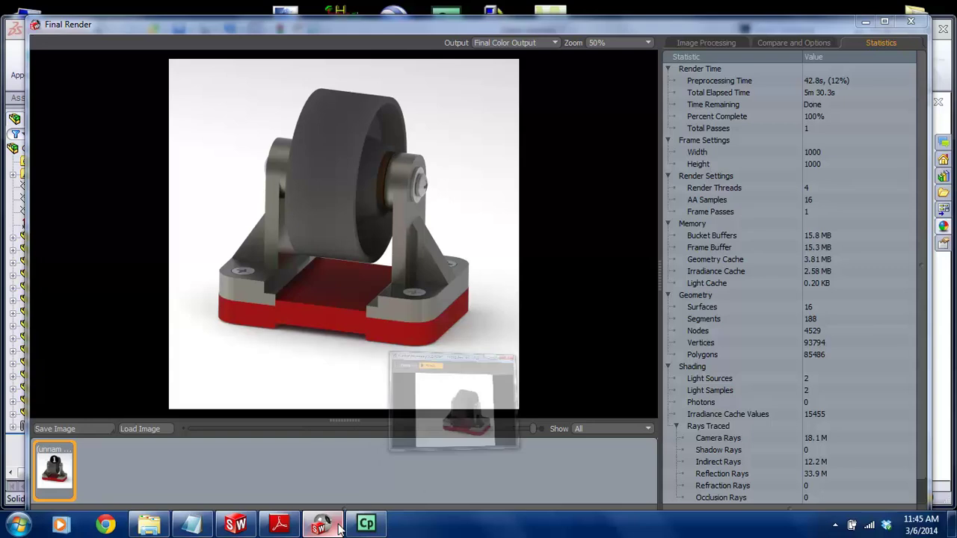
pyautogui.click(63, 434)
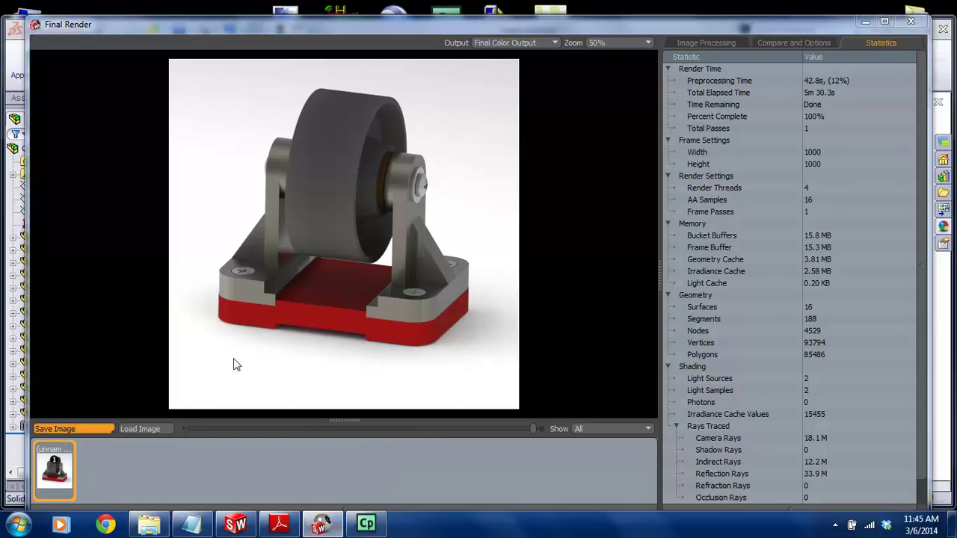
pyautogui.click(93, 132)
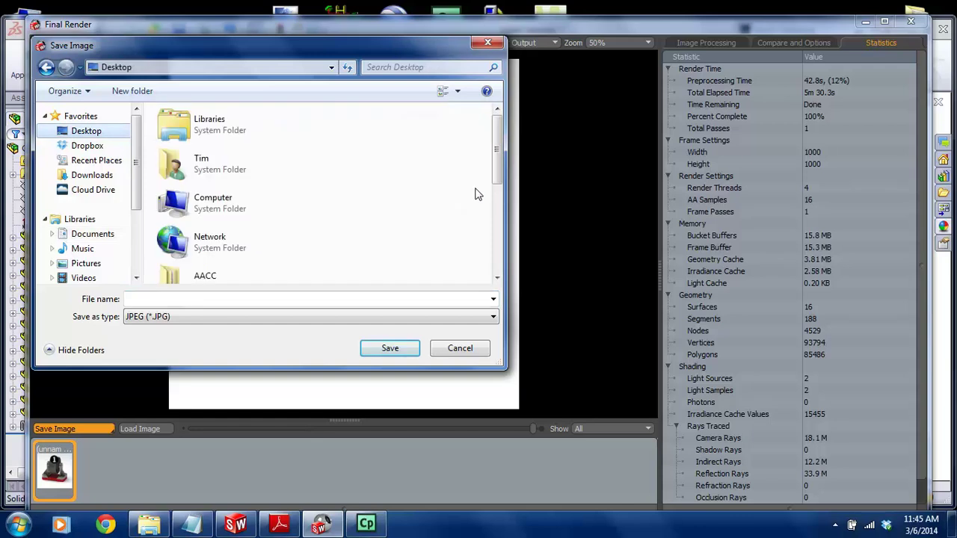
pyautogui.moveTo(501, 157); pyautogui.dragTo(502, 219)
pyautogui.click(230, 215)
pyautogui.doubleClick(230, 215)
pyautogui.click(193, 296)
pyautogui.write('C')
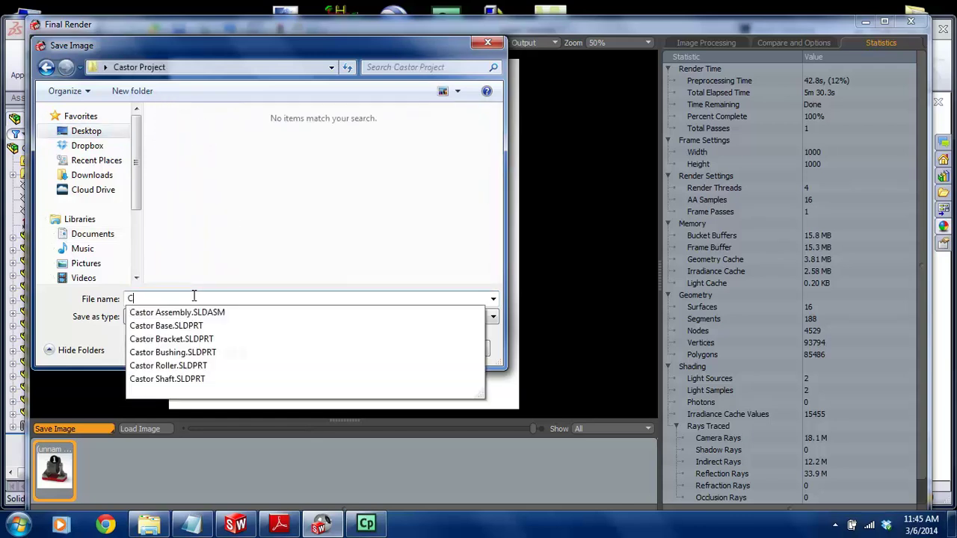
pyautogui.write('astor Render 1')
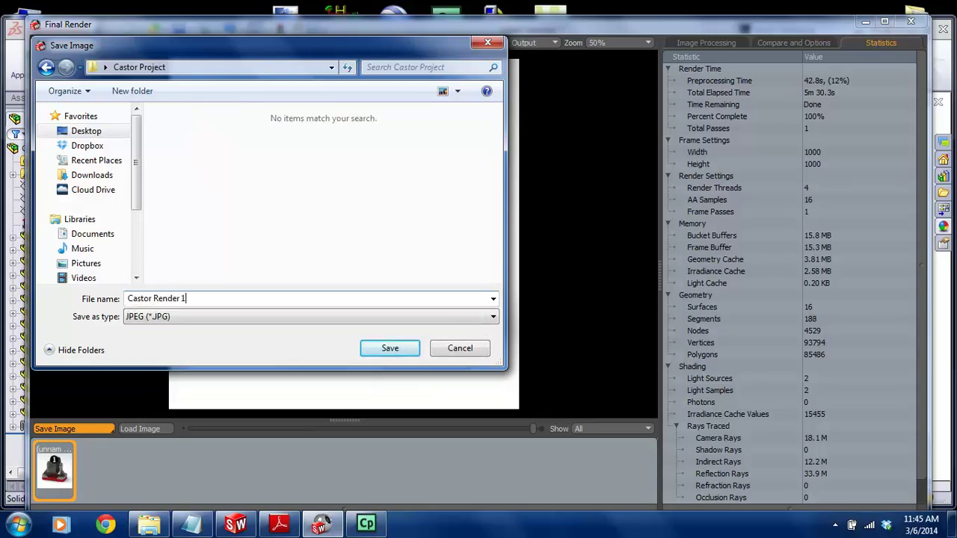
pyautogui.press('Return')
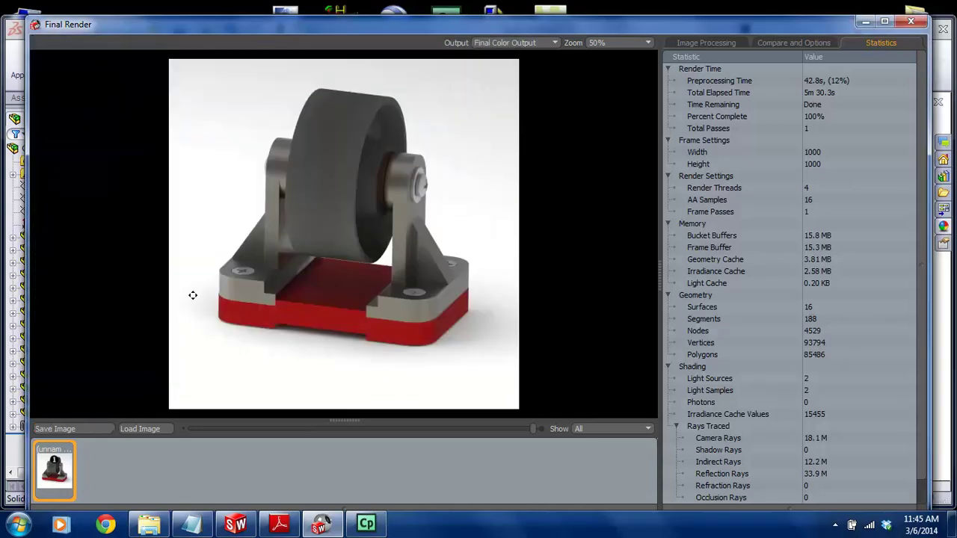
# Close the Final Render and PhotoView 360 preview windows and close the castor assembly
pyautogui.click(911, 21)
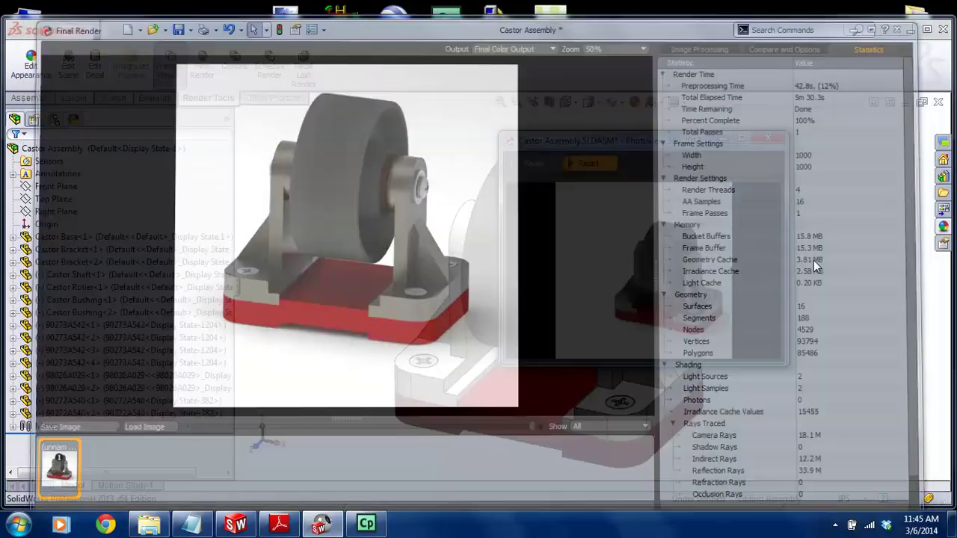
pyautogui.click(769, 139)
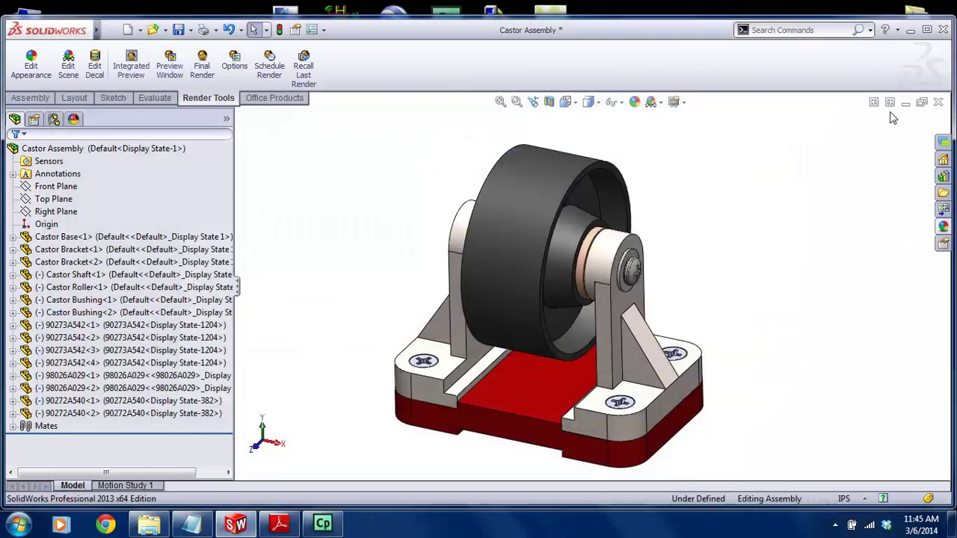
pyautogui.click(938, 102)
pyautogui.click(419, 292)
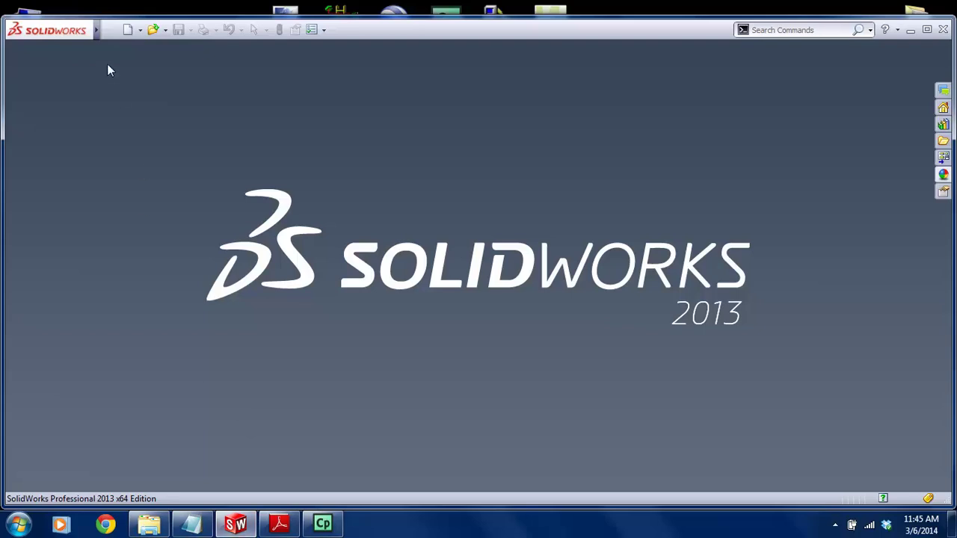
# Reopen the Castor Assembly file
pyautogui.click(110, 30)
pyautogui.click(150, 84)
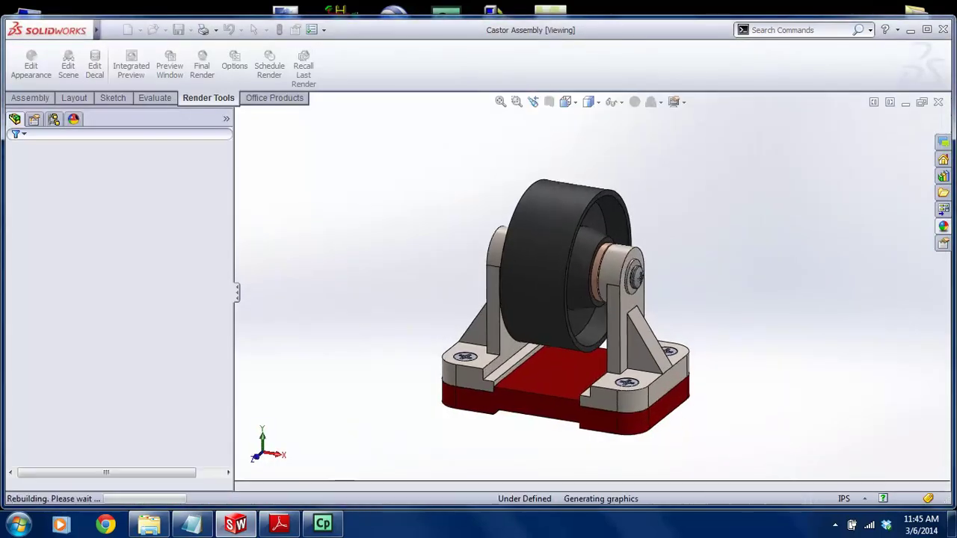
# Switch to Adobe Reader and show the whole exploded-view page of Castor Assembly.PDF
pyautogui.click(278, 524)
pyautogui.scroll(5, 389, 255)
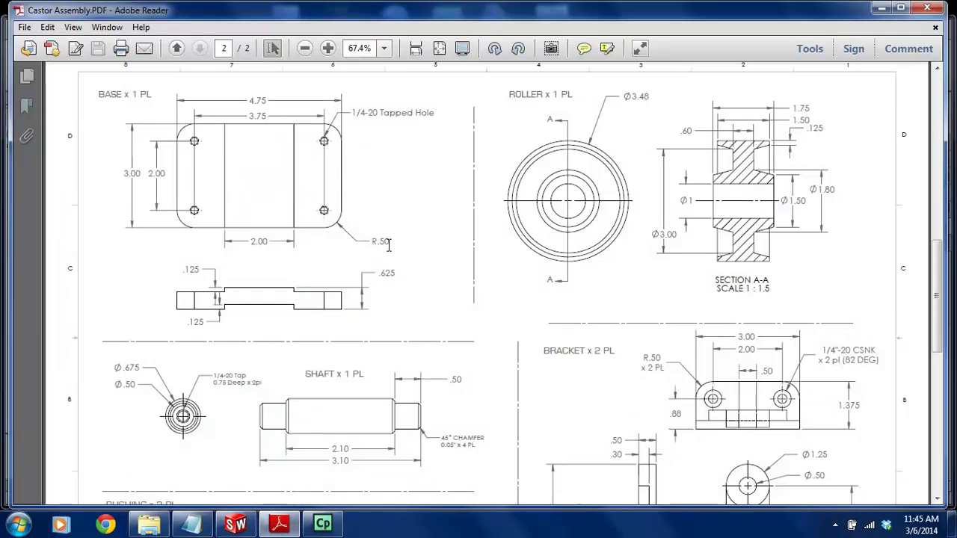
pyautogui.hotkey('ctrl', '0')
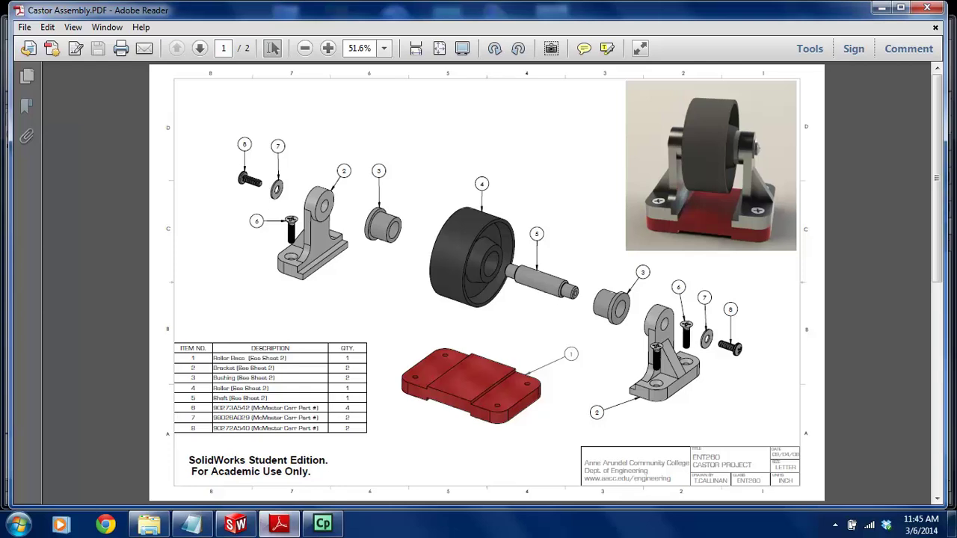
# Open a new Chrome window and load the engineer's portfolio website
pyautogui.click(106, 522)
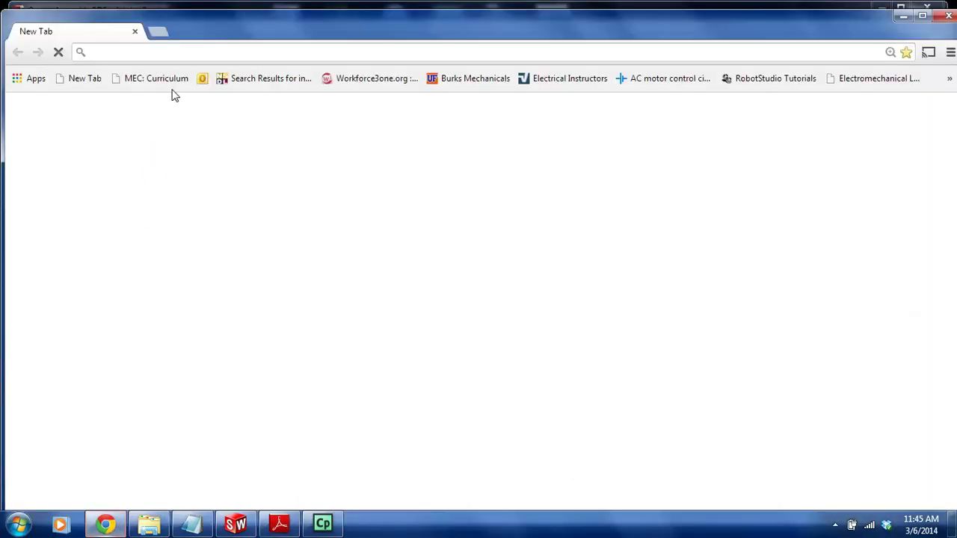
pyautogui.write('www.timcallinan.com')
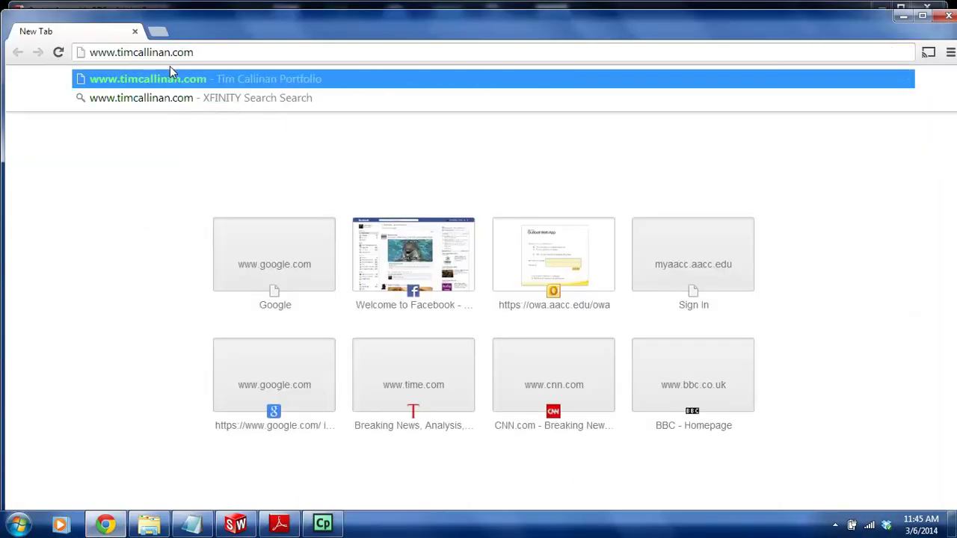
pyautogui.press('Return')
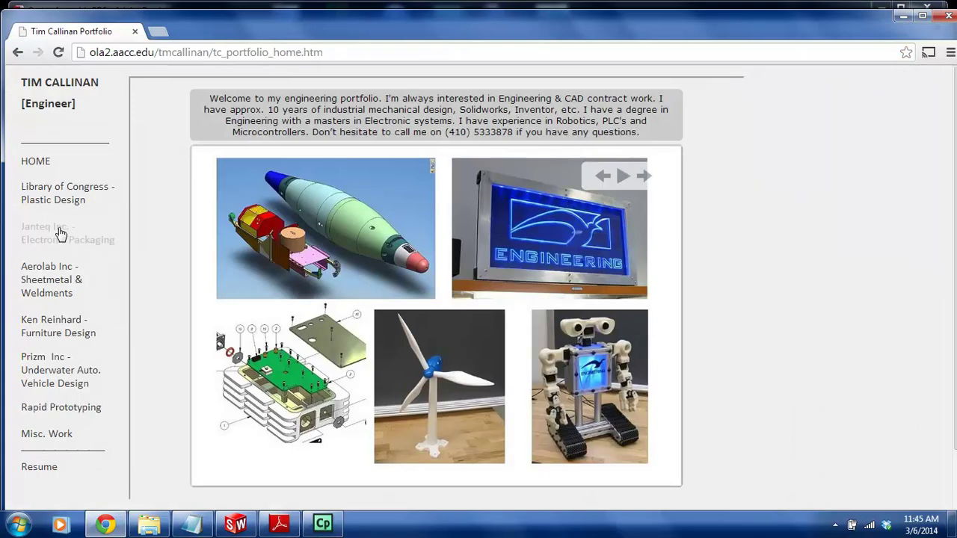
# Browse the portfolio's Janteq images from the exploded electronics assembly past the Sony camera bracket drawing
pyautogui.click(60, 234)
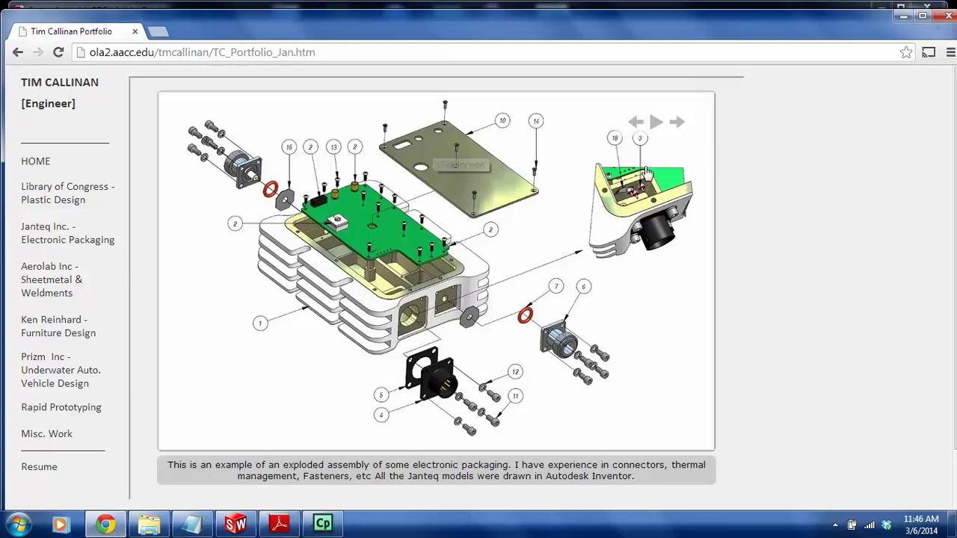
pyautogui.click(677, 123)
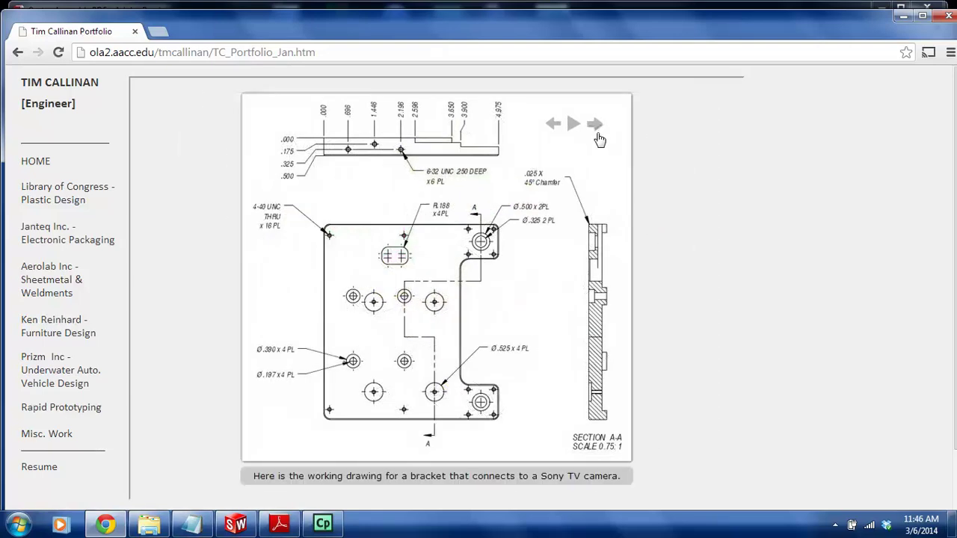
pyautogui.click(596, 125)
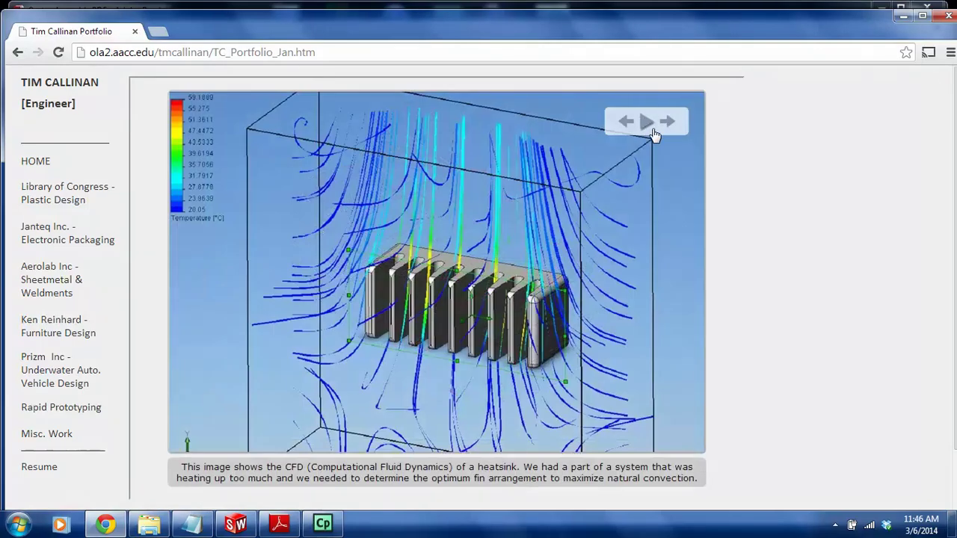
# Browse the portfolio from the heatsink CFD image past the transmitter mount to the exploded gear assembly, and close the browser window
pyautogui.click(666, 125)
pyautogui.click(696, 173)
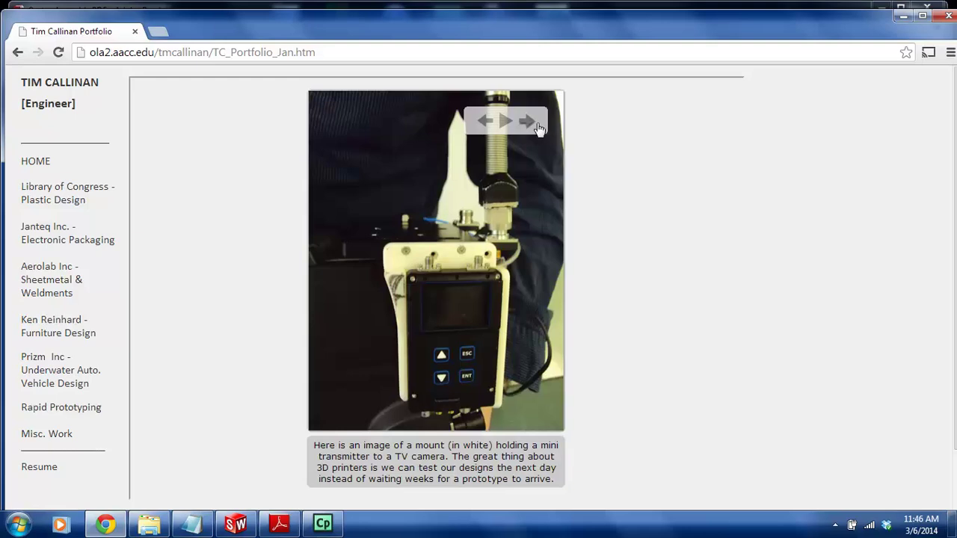
pyautogui.click(539, 128)
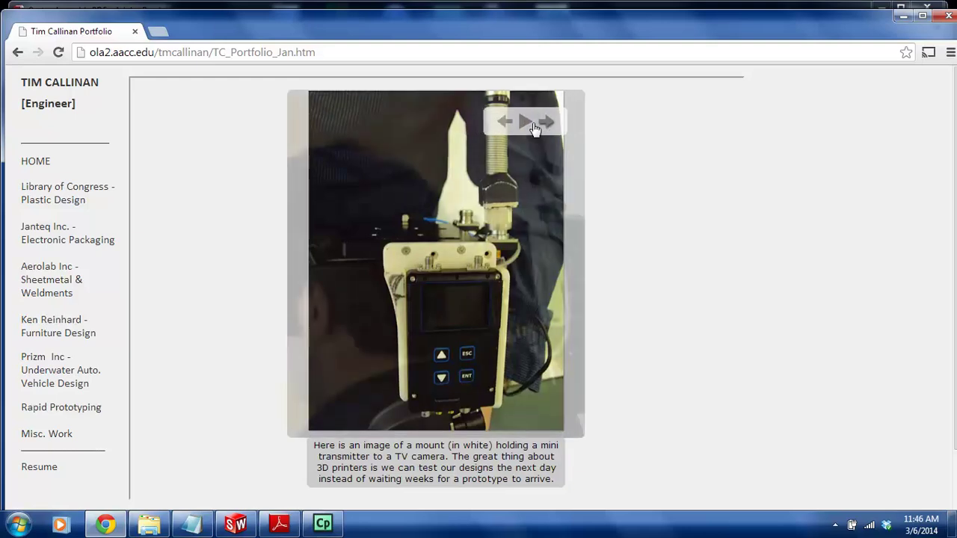
pyautogui.click(641, 127)
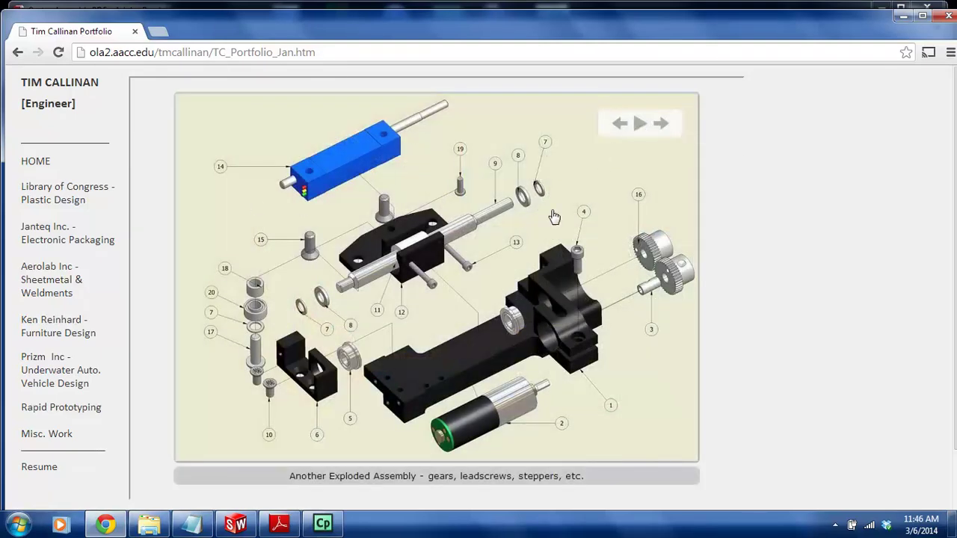
pyautogui.click(948, 17)
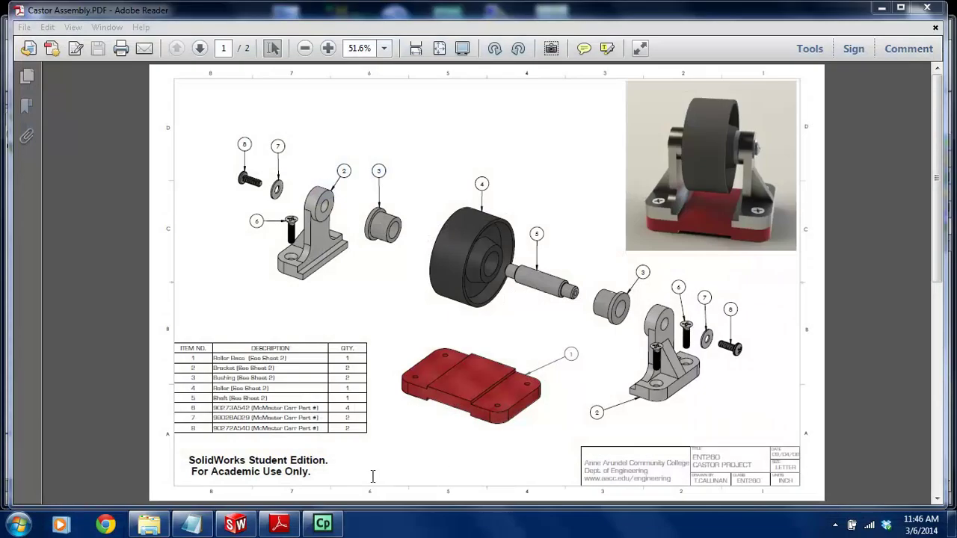
# Switch to SolidWorks and show the Castor Assembly's configurations
pyautogui.click(235, 523)
pyautogui.moveTo(529, 300)
pyautogui.mouseDown(button='middle')
pyautogui.moveTo(505, 298)
pyautogui.moveTo(530, 301)
pyautogui.mouseUp(button='middle')
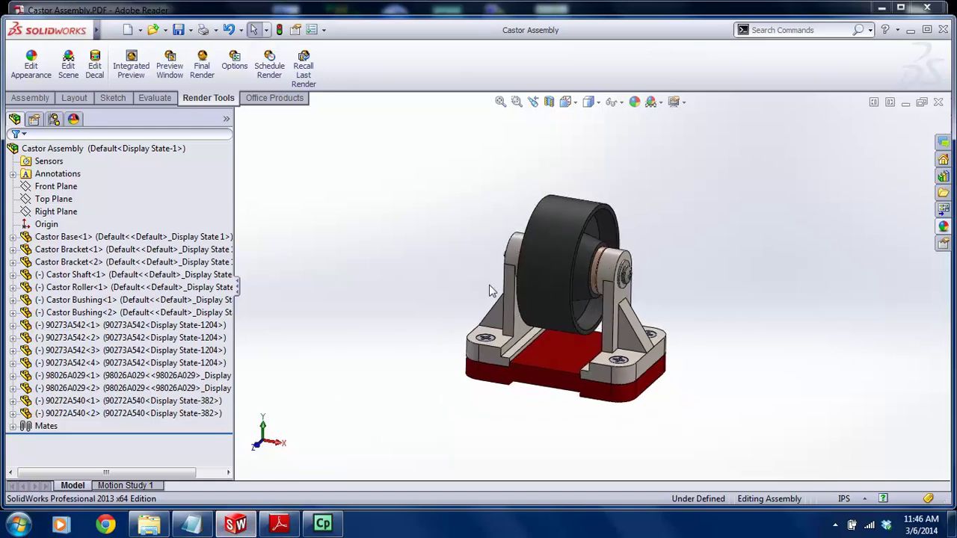
pyautogui.click(34, 120)
pyautogui.click(54, 119)
pyautogui.click(16, 120)
pyautogui.click(54, 120)
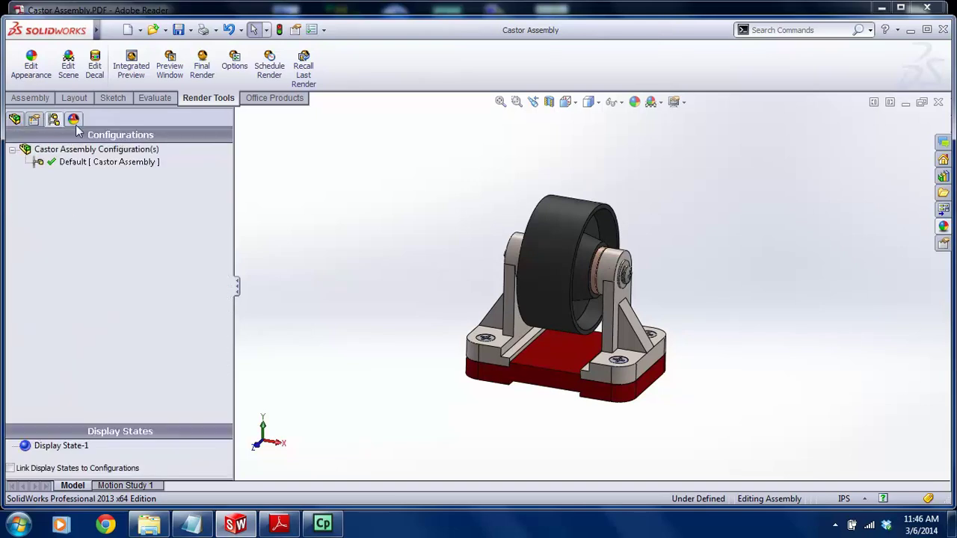
pyautogui.click(42, 165)
pyautogui.rightClick(65, 164)
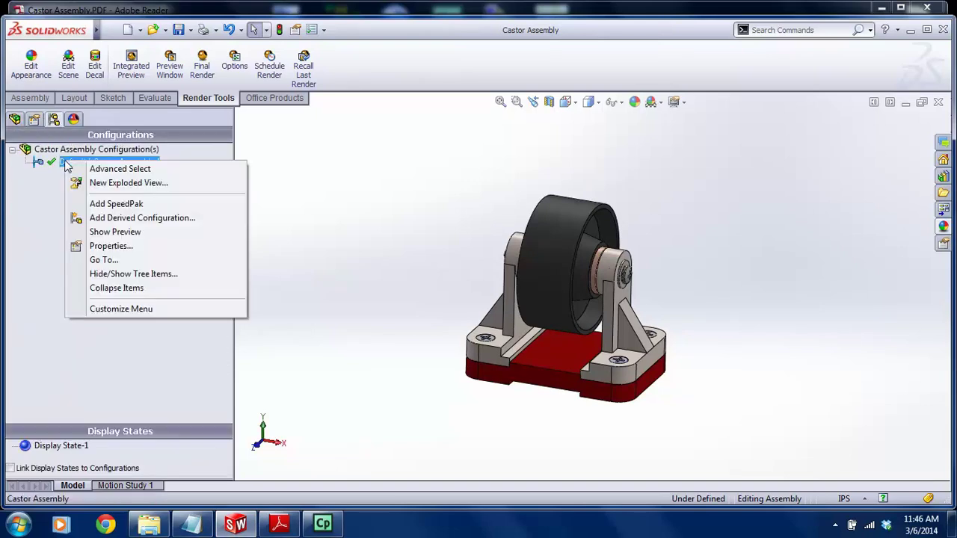
pyautogui.click(126, 187)
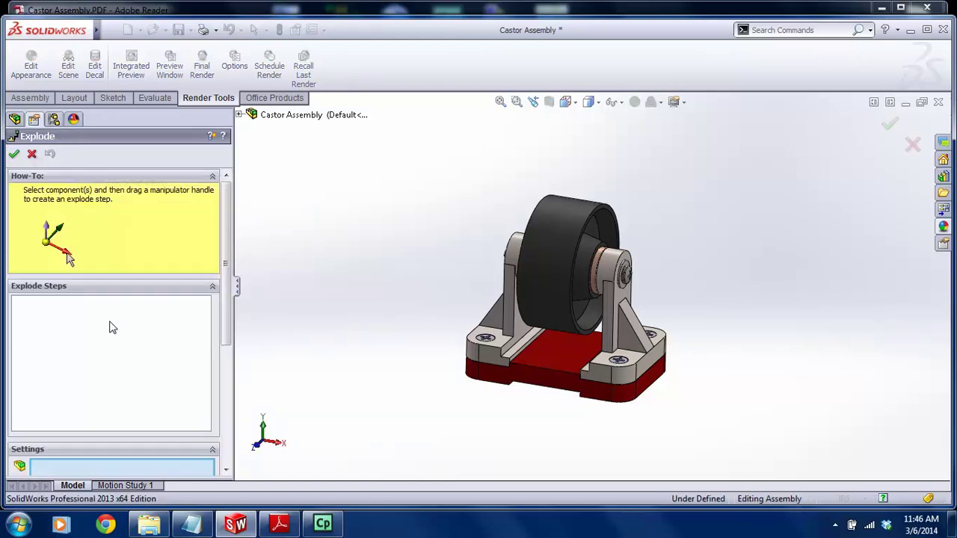
pyautogui.click(33, 155)
pyautogui.click(15, 119)
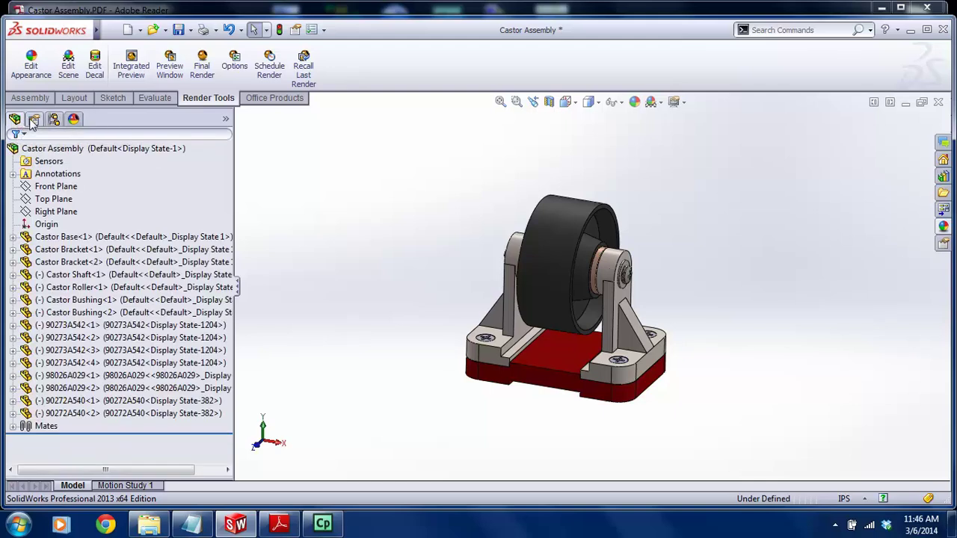
# Create a new exploded view for the Default configuration and explode the red Castor Base straight down, clear of the bracket screws
pyautogui.click(54, 122)
pyautogui.click(91, 164)
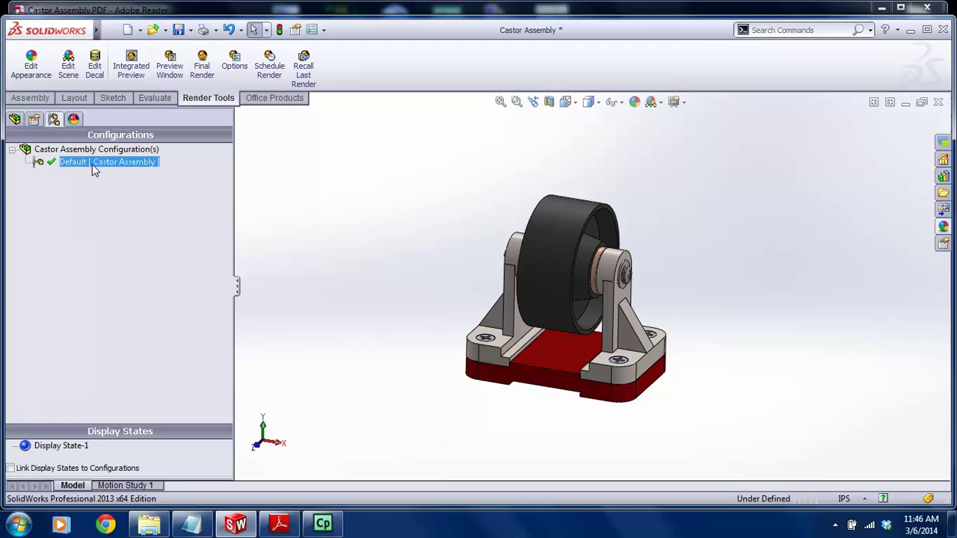
pyautogui.rightClick(94, 171)
pyautogui.click(131, 186)
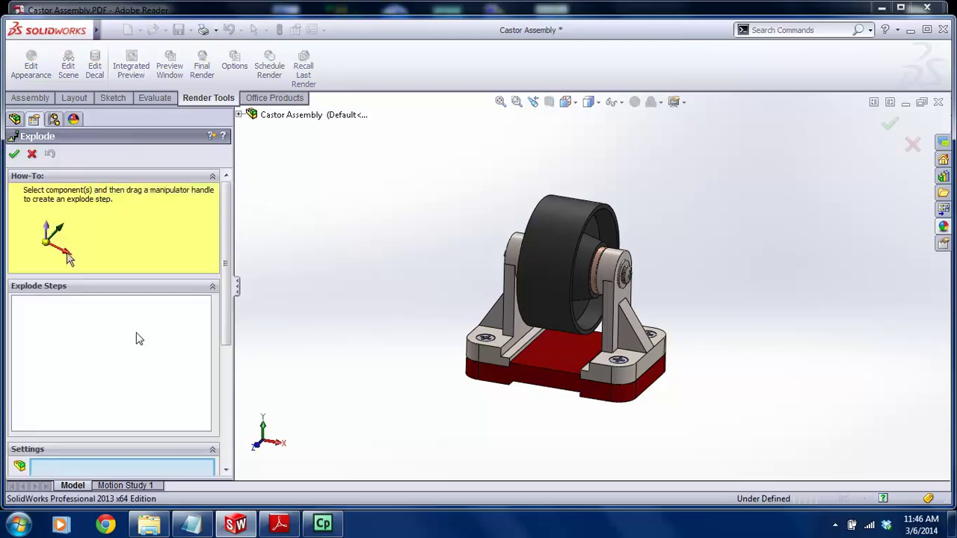
pyautogui.scroll(3, 591, 292)
pyautogui.scroll(-1, 751, 344)
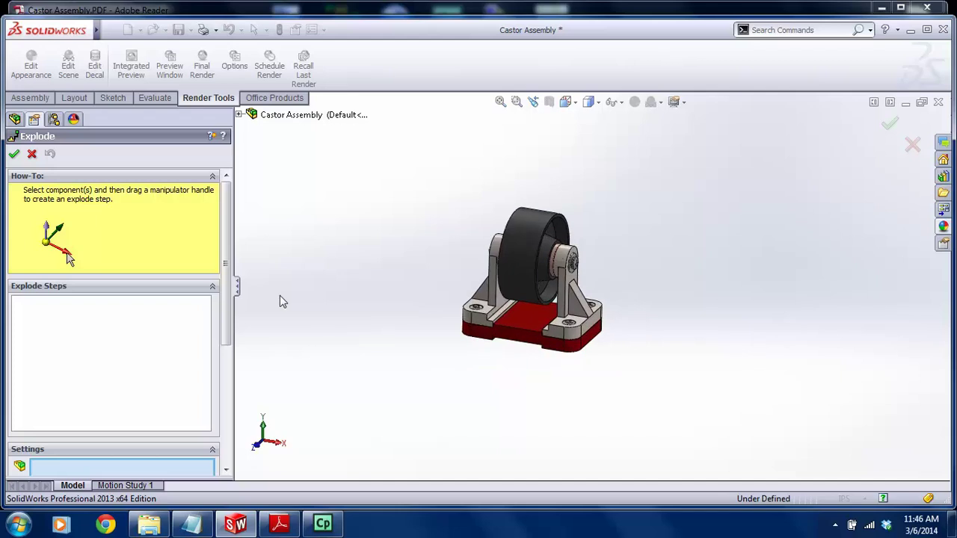
pyautogui.moveTo(228, 250)
pyautogui.mouseDown()
pyautogui.moveTo(230, 367)
pyautogui.moveTo(231, 261)
pyautogui.mouseUp()
pyautogui.scroll(1, 233, 267)
pyautogui.scroll(-1, 551, 366)
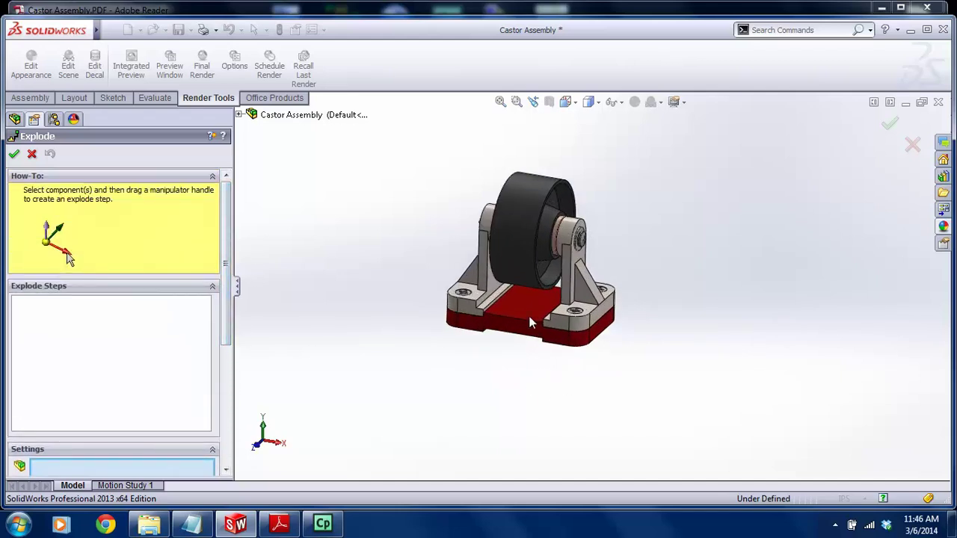
pyautogui.click(526, 319)
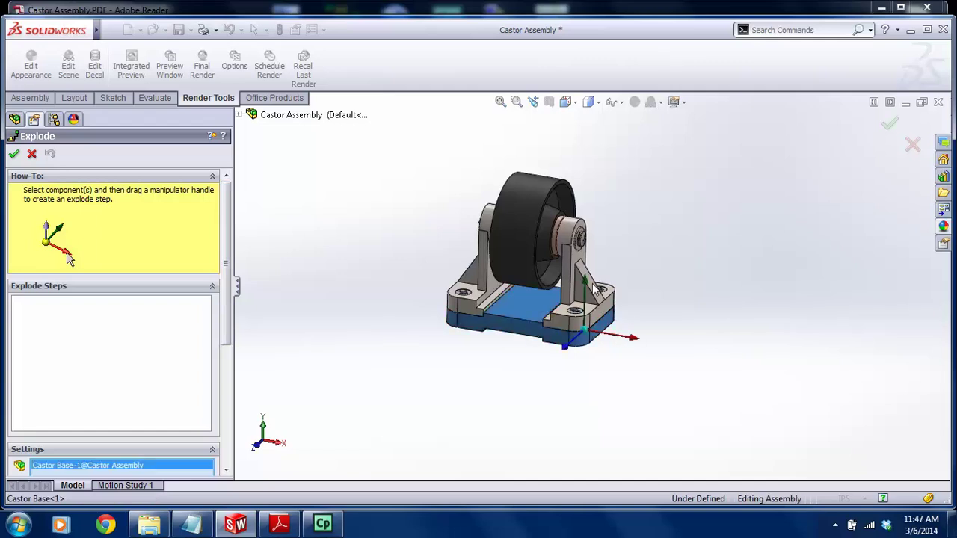
pyautogui.moveTo(588, 299); pyautogui.dragTo(588, 353)
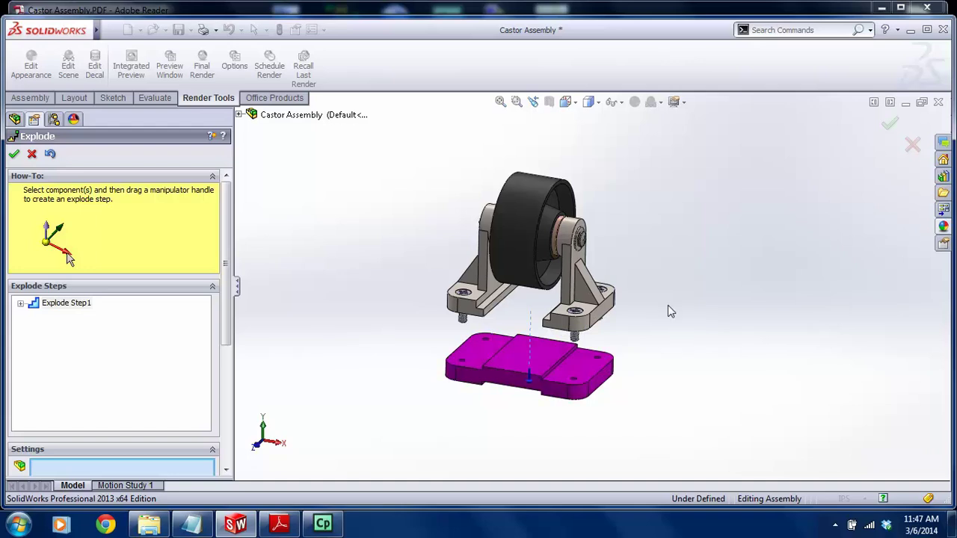
pyautogui.click(654, 277)
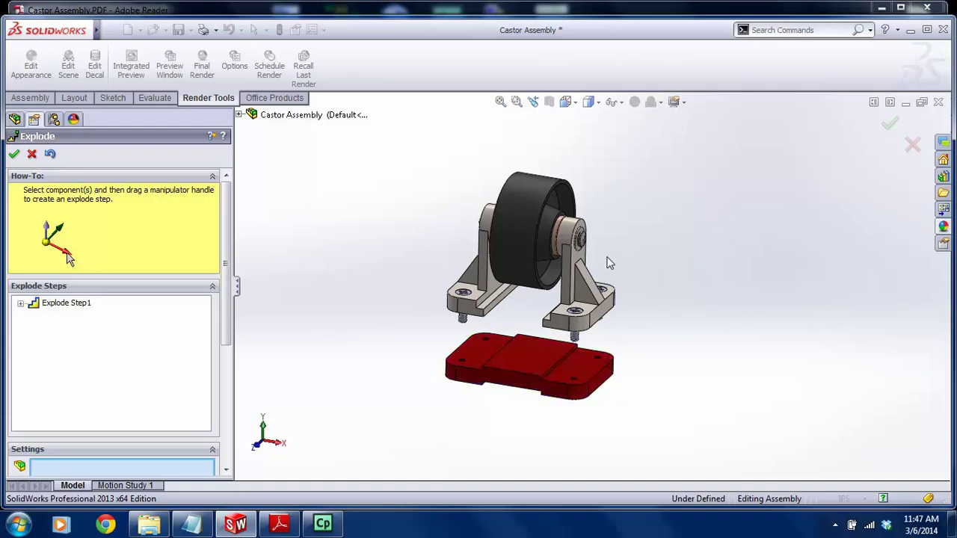
# Explode Castor Bracket-2 with its two base screws, washer and end screw about 6.95 in outward from the roller along the shaft axis
pyautogui.scroll(-5, 609, 269)
pyautogui.click(519, 261)
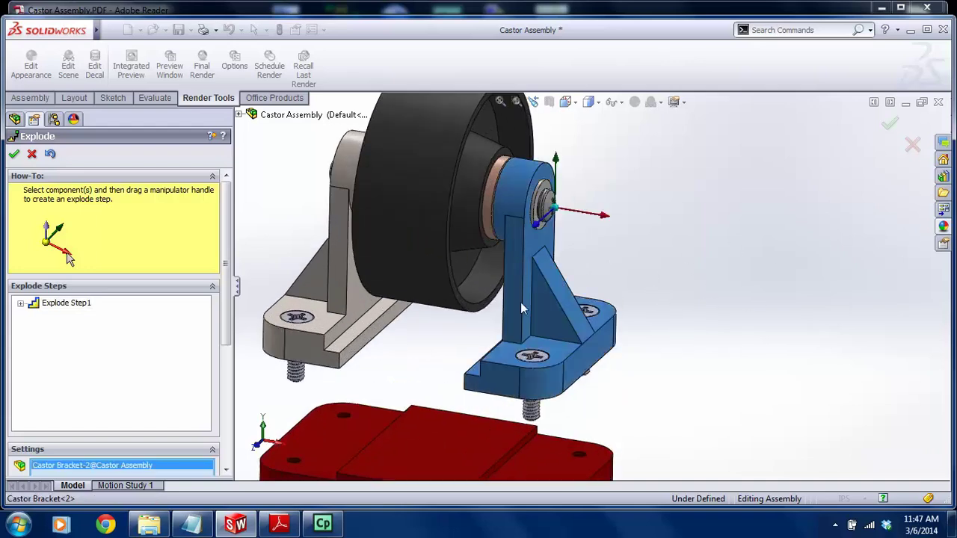
pyautogui.click(539, 359)
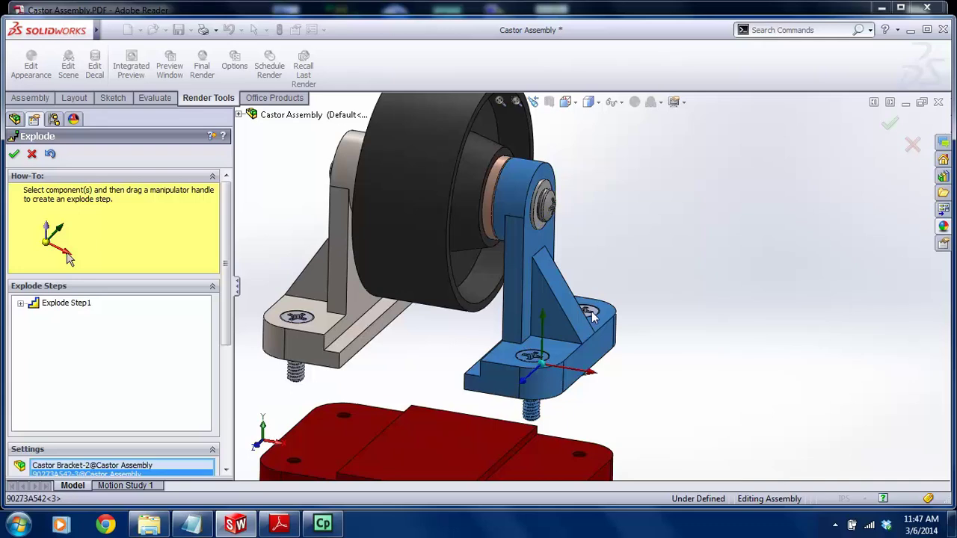
pyautogui.scroll(-3, 561, 228)
pyautogui.click(556, 218)
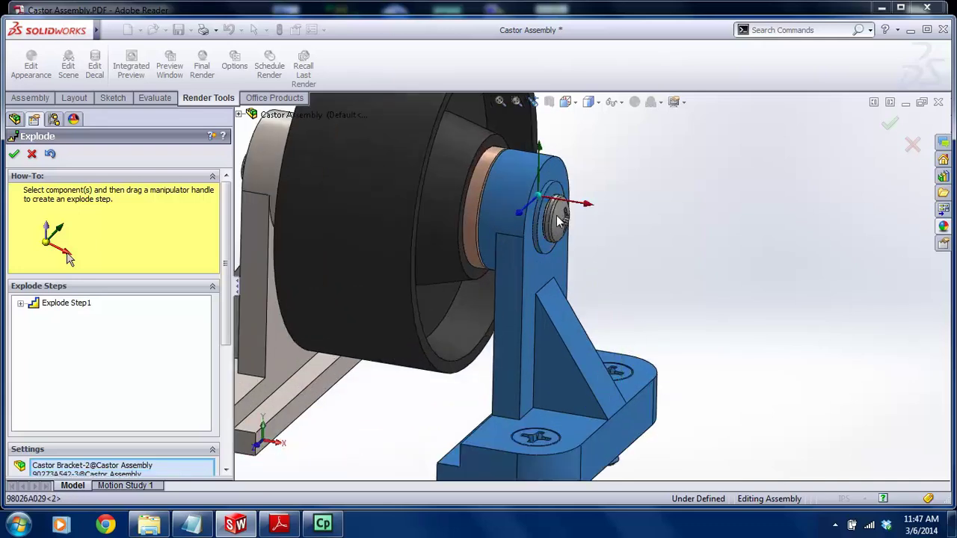
pyautogui.scroll(5, 587, 267)
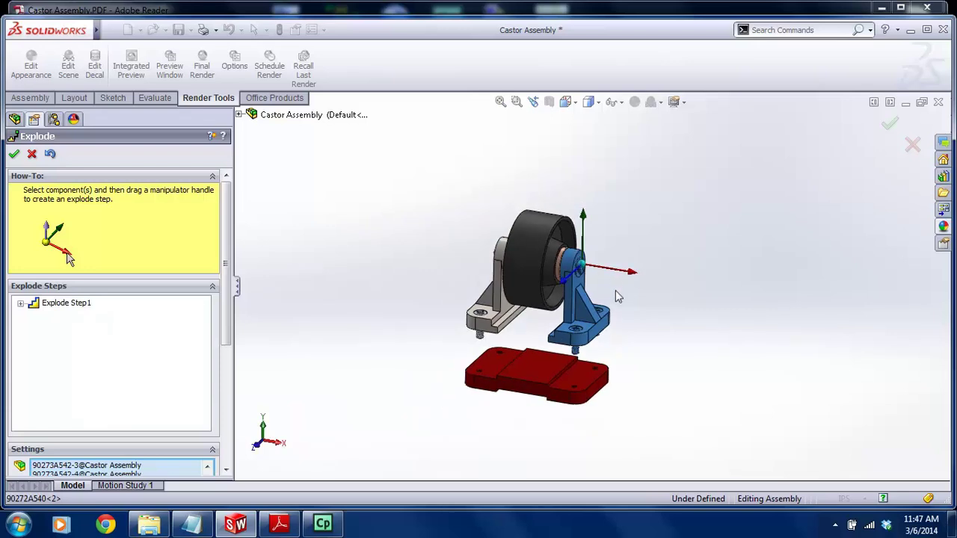
pyautogui.moveTo(604, 274); pyautogui.dragTo(783, 297)
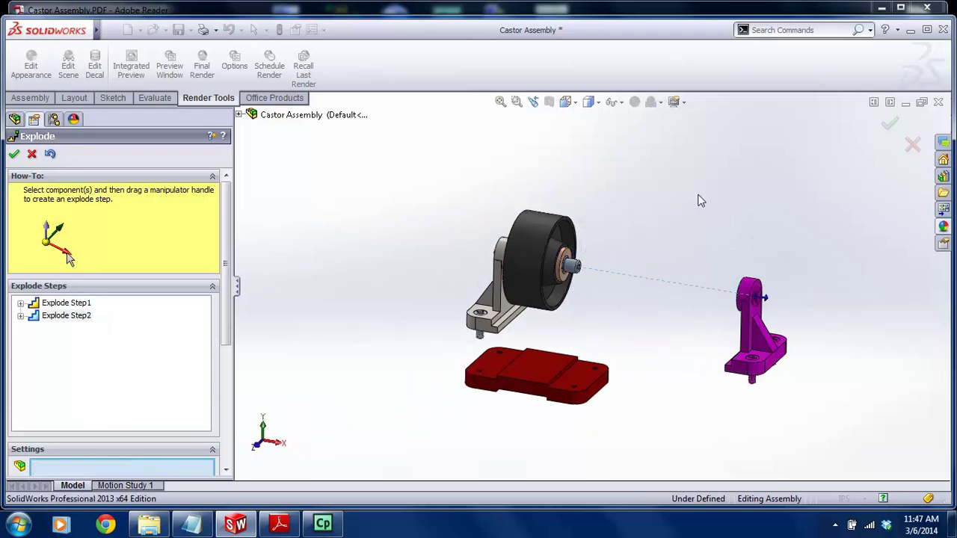
pyautogui.click(778, 220)
# Explode Castor Bracket-1 with its screws, washer, shaft and bushing about 6.78 in outward from the roller along the shaft axis
pyautogui.moveTo(428, 335); pyautogui.dragTo(534, 329, button='middle')
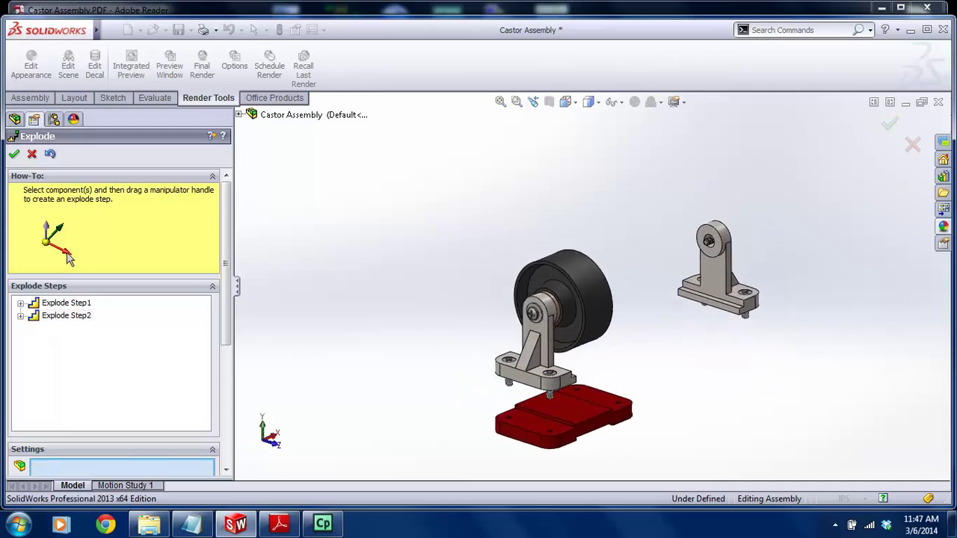
pyautogui.scroll(-4, 513, 392)
pyautogui.click(587, 353)
pyautogui.click(558, 345)
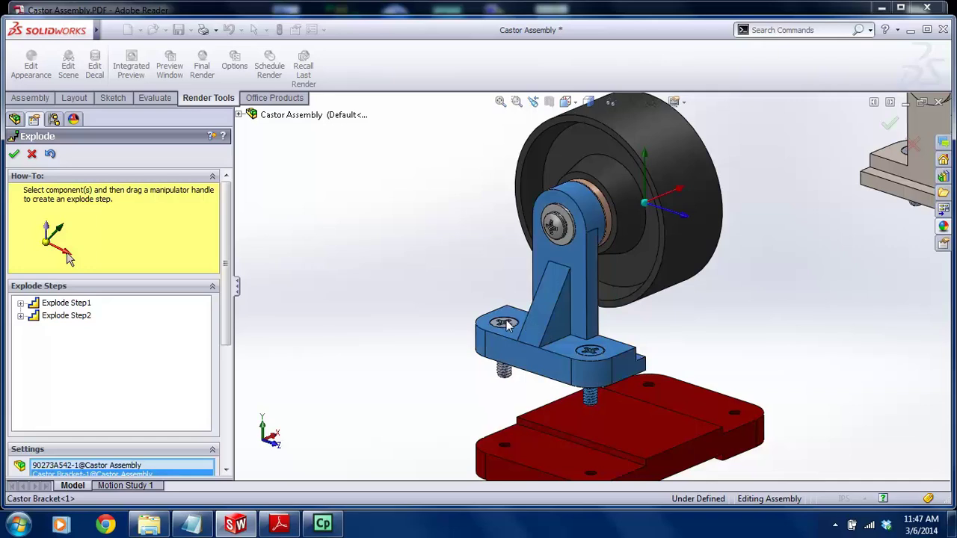
pyautogui.click(568, 228)
pyautogui.scroll(4, 598, 269)
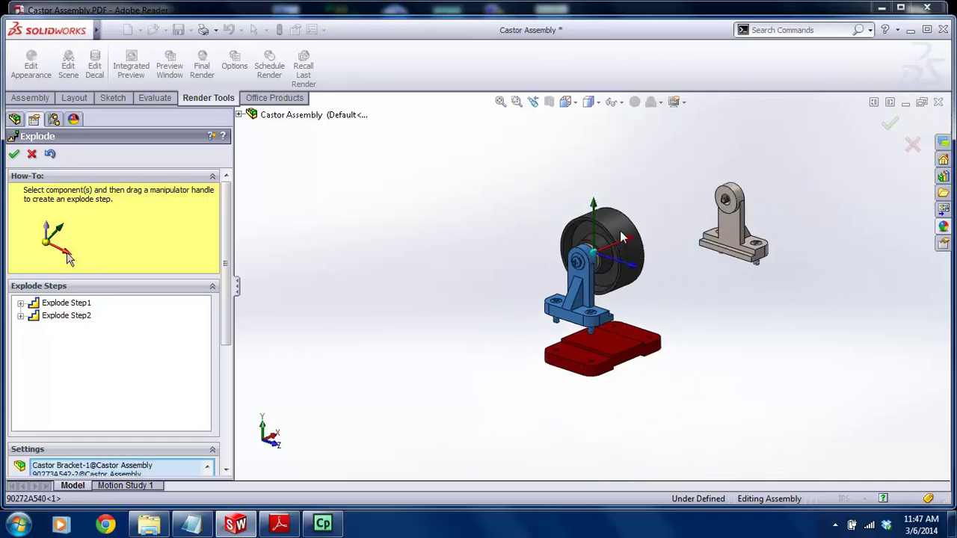
pyautogui.click(619, 238)
pyautogui.click(624, 229)
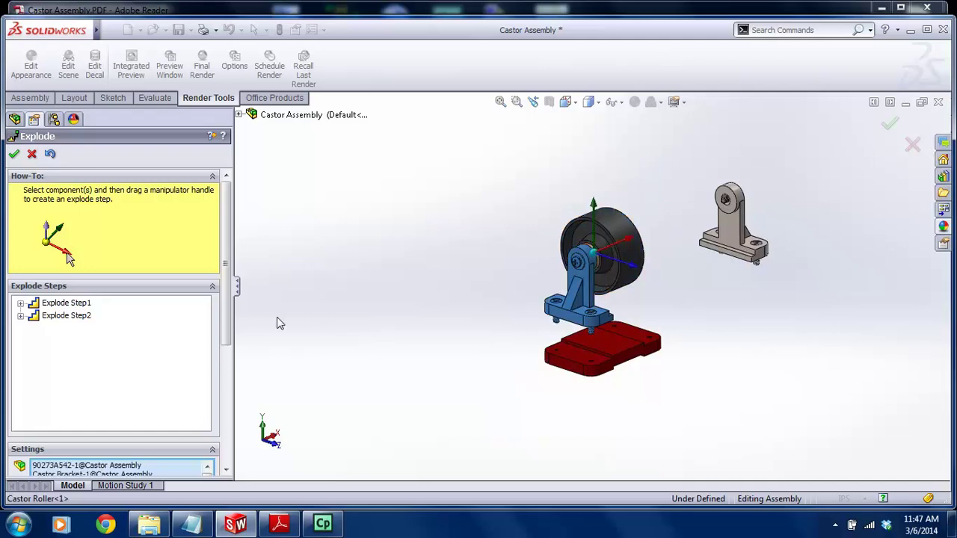
pyautogui.scroll(-5, 172, 333)
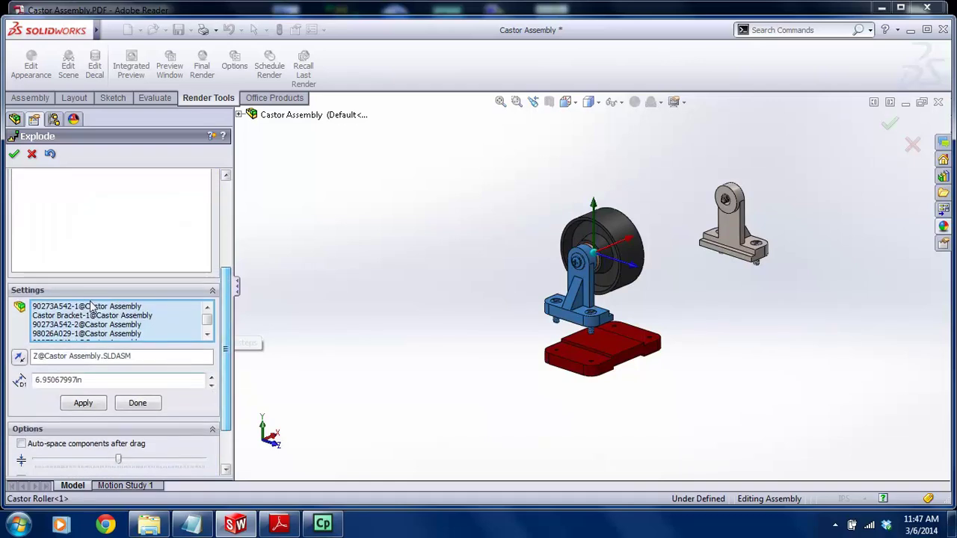
pyautogui.click(207, 335)
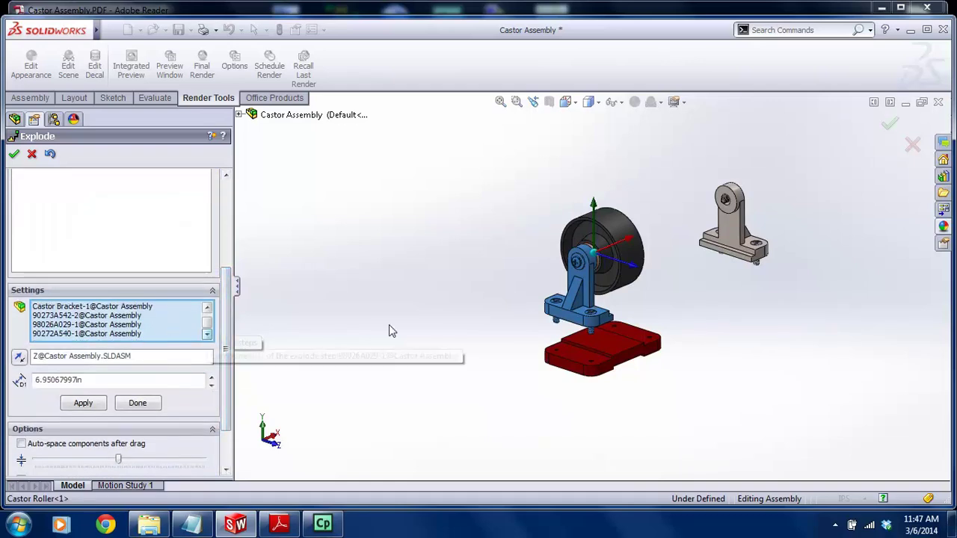
pyautogui.click(613, 248)
pyautogui.click(616, 246)
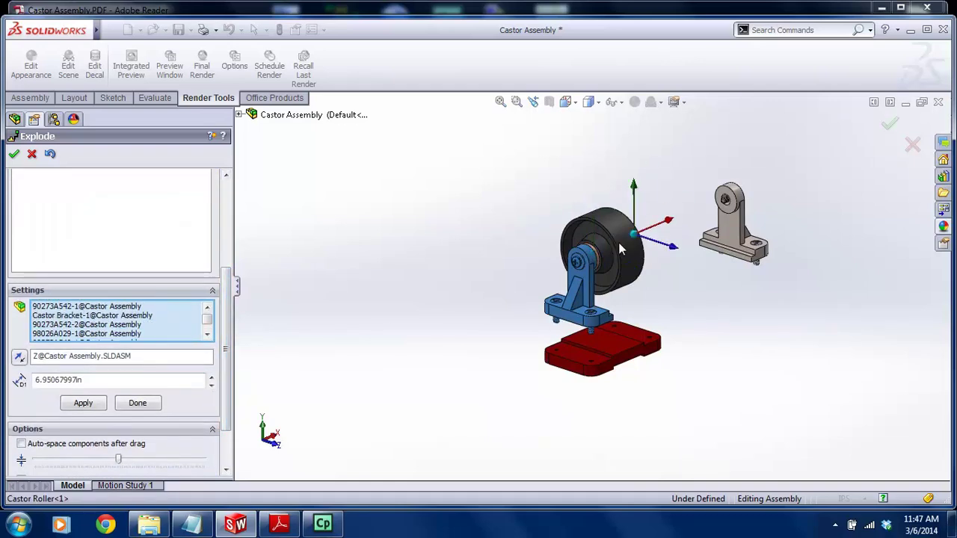
pyautogui.moveTo(647, 228); pyautogui.dragTo(536, 286)
pyautogui.scroll(1, 591, 284)
pyautogui.scroll(-2, 530, 289)
pyautogui.scroll(2, 530, 290)
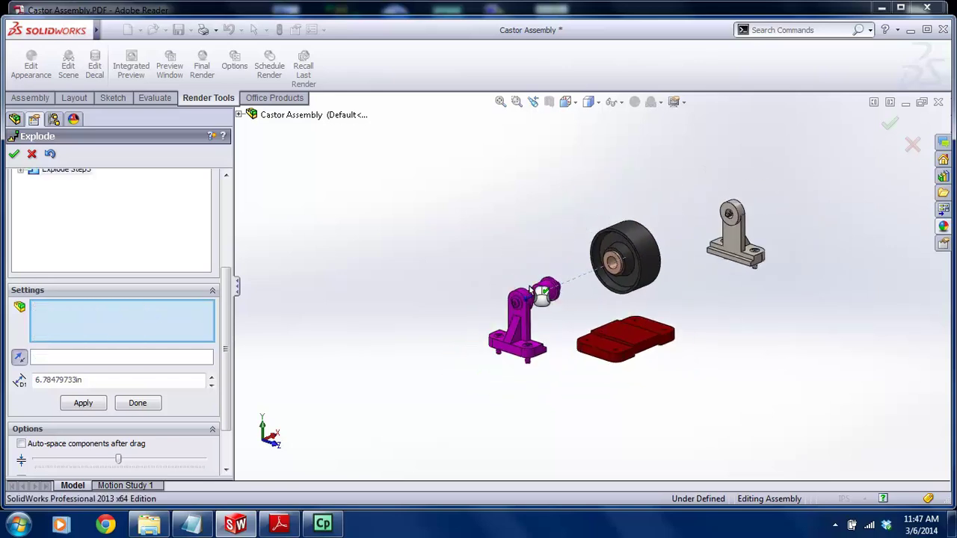
# Explode Castor Bracket-1, its end screw, the shaft and Castor Bushing-2 about 1.22 in further outward, leaving out the two base screws
pyautogui.scroll(3, 228, 284)
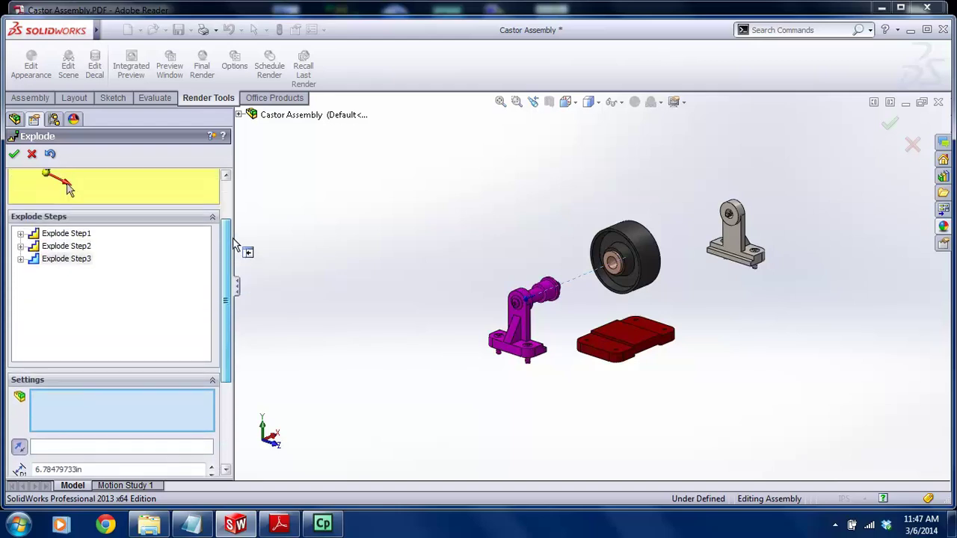
pyautogui.moveTo(717, 276); pyautogui.dragTo(606, 258, button='middle')
pyautogui.scroll(-2, 607, 258)
pyautogui.scroll(-2, 458, 224)
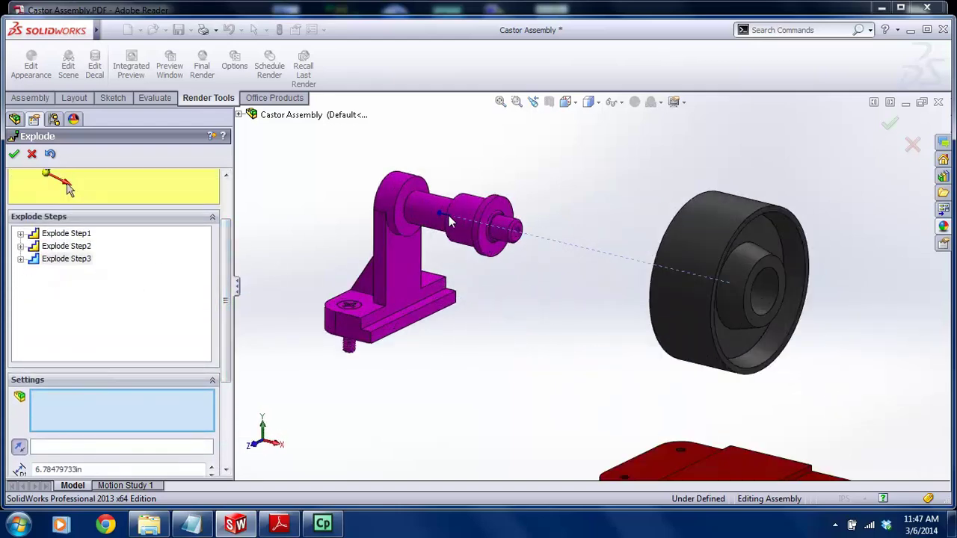
pyautogui.click(439, 214)
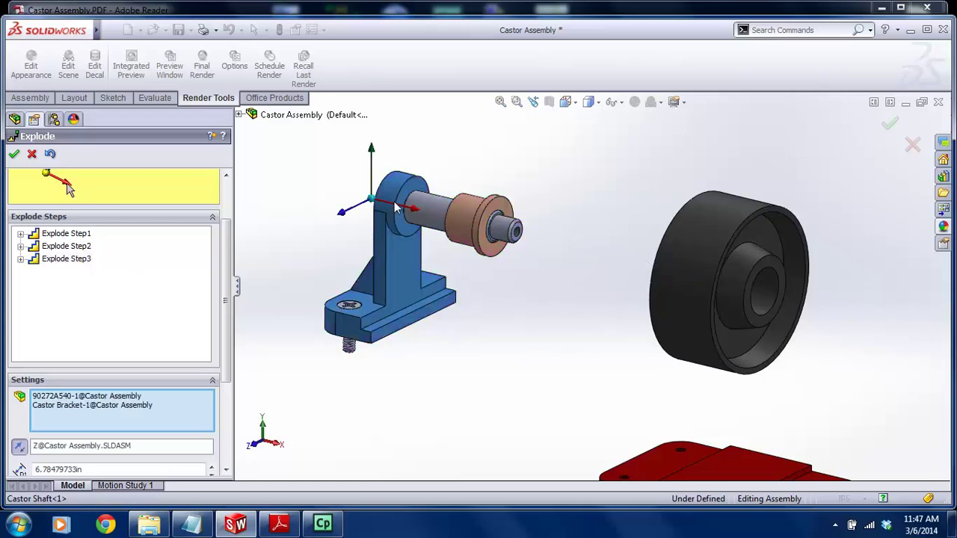
pyautogui.scroll(1, 415, 208)
pyautogui.click(458, 221)
pyautogui.click(512, 239)
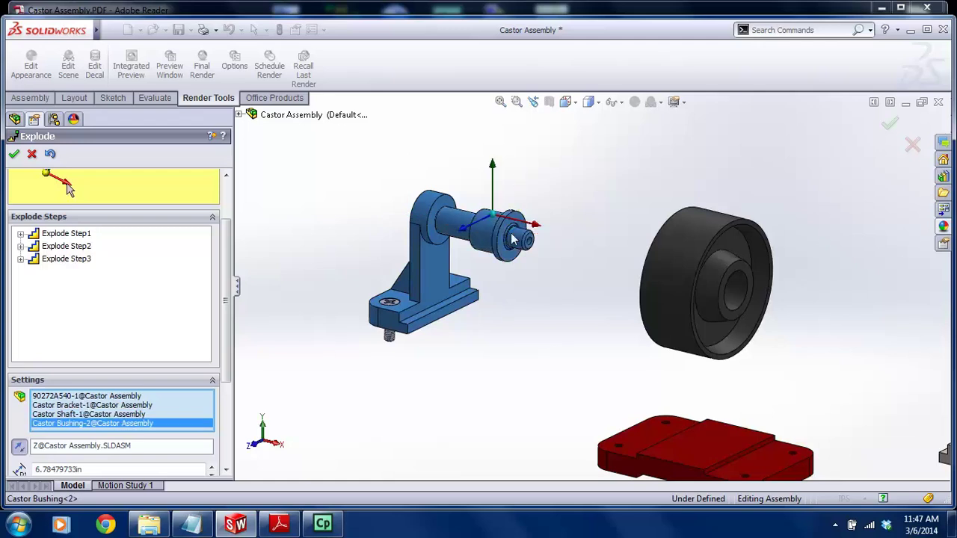
pyautogui.moveTo(526, 224); pyautogui.dragTo(483, 214)
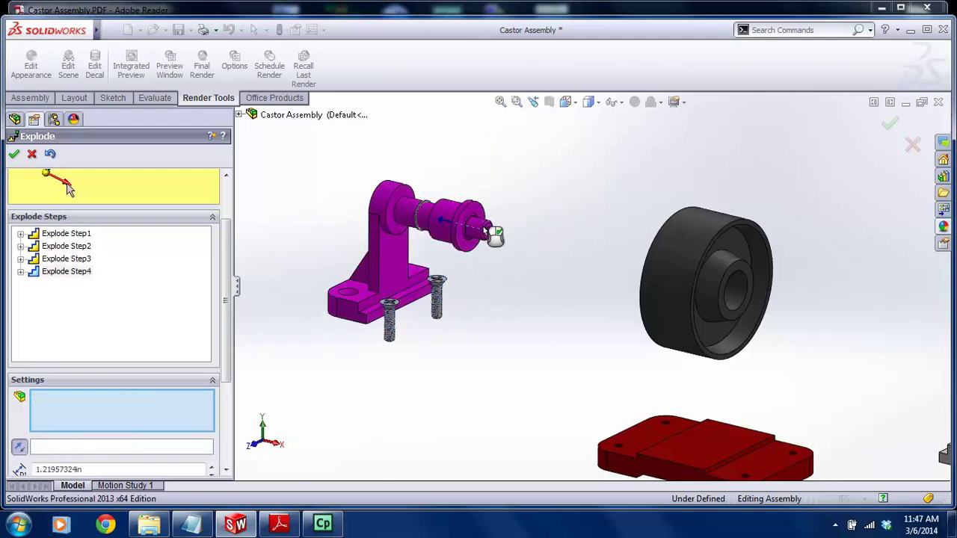
pyautogui.scroll(3, 492, 269)
pyautogui.scroll(1, 491, 269)
pyautogui.click(451, 303)
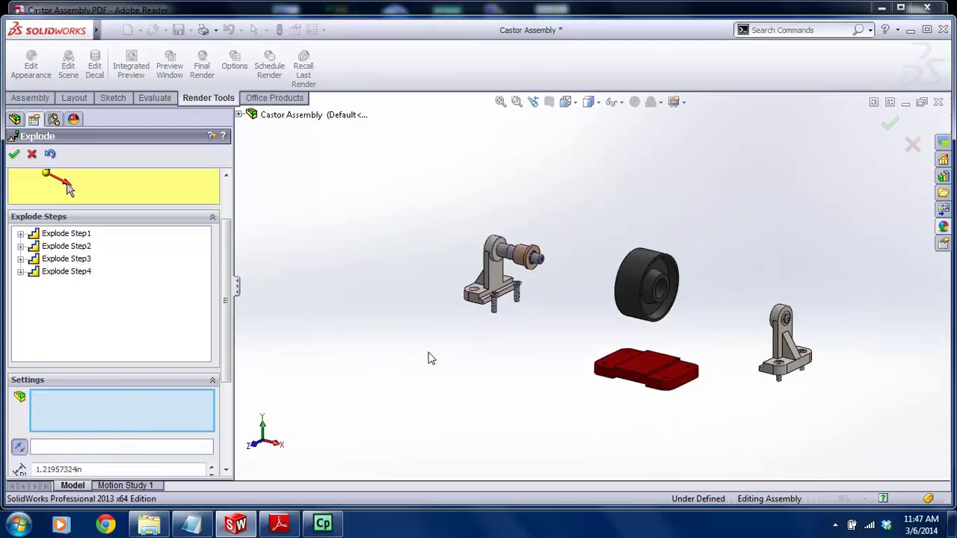
# Delete Explode Step4 and Explode Step3 from the exploded view
pyautogui.moveTo(583, 282); pyautogui.dragTo(583, 303, button='middle')
pyautogui.click(68, 274)
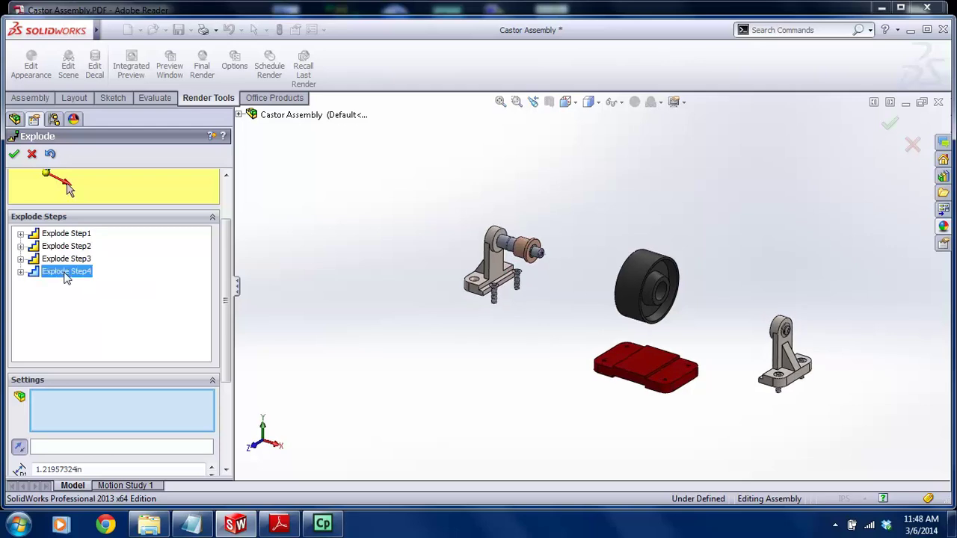
pyautogui.press('Delete')
pyautogui.click(85, 260)
pyautogui.press('Delete')
# Explode Castor Bracket-1 with its two base screws, washer and end screw outward from the roller along the shaft axis, leaving out shaft and bushing
pyautogui.moveTo(479, 384); pyautogui.dragTo(599, 386, button='middle')
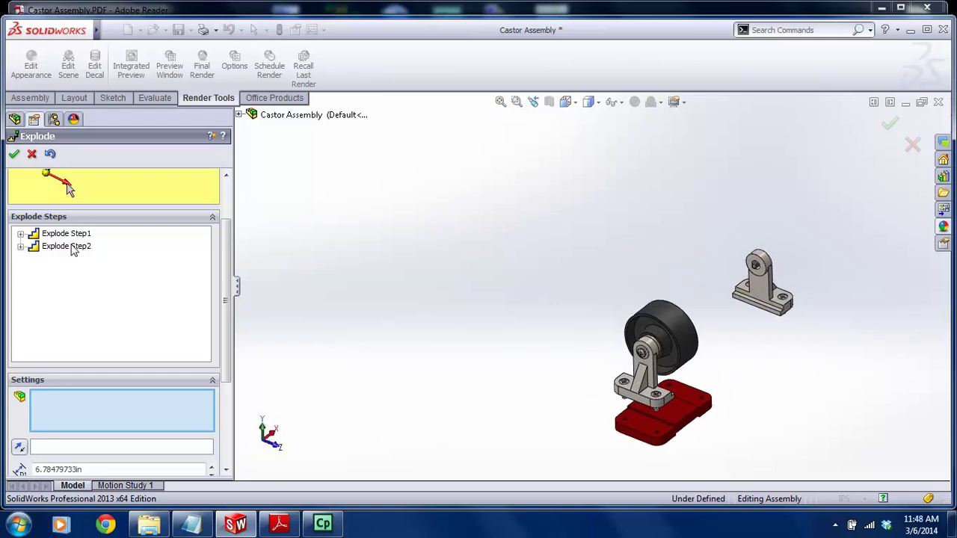
pyautogui.scroll(3, 228, 258)
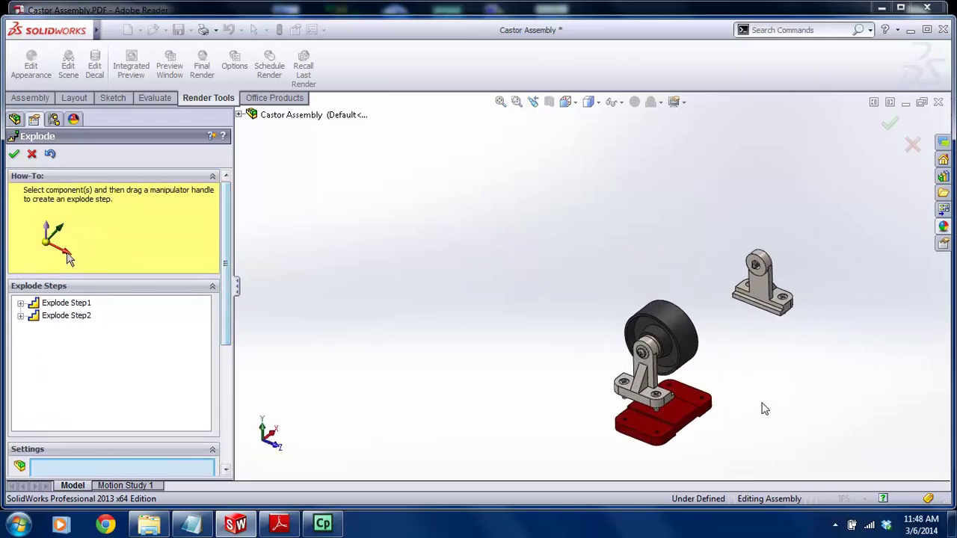
pyautogui.scroll(-4, 740, 426)
pyautogui.click(574, 362)
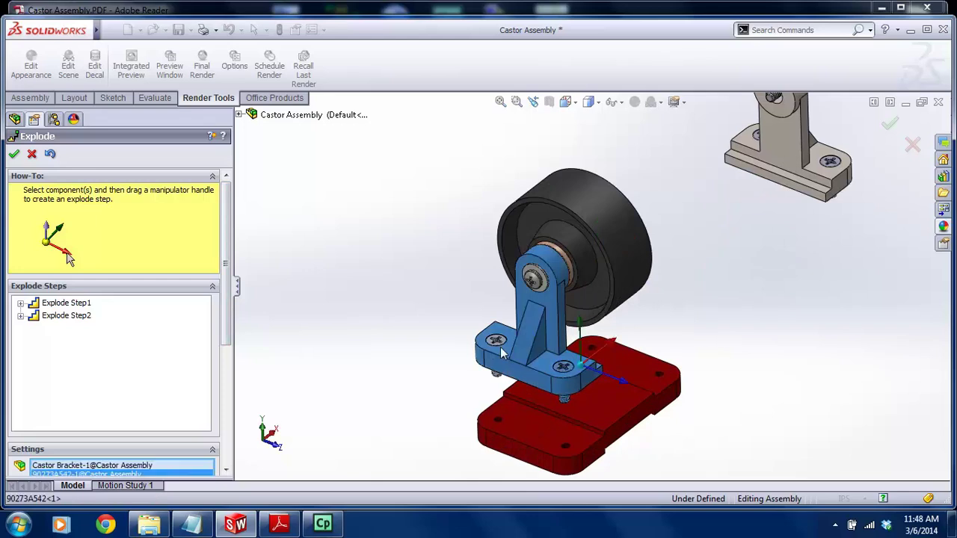
pyautogui.scroll(-5, 538, 317)
pyautogui.click(551, 262)
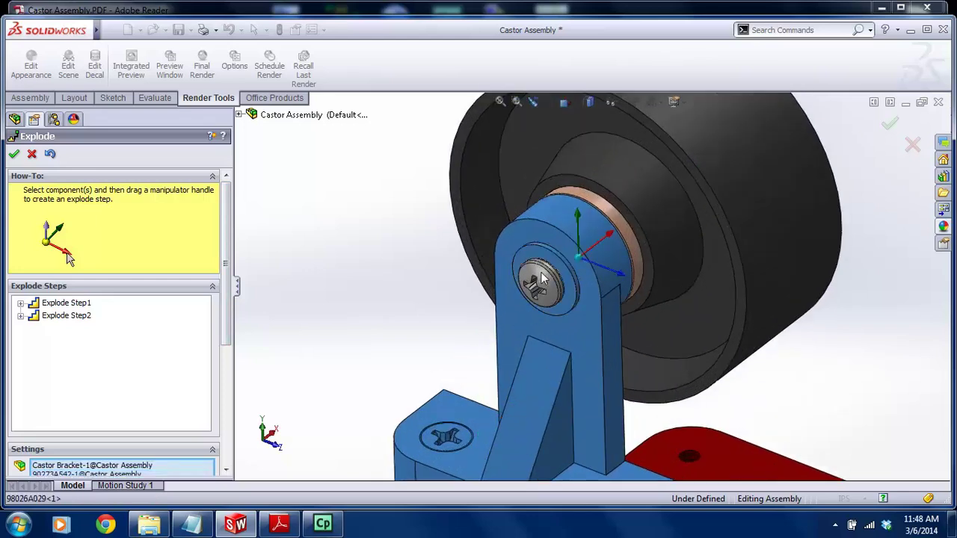
pyautogui.scroll(3, 570, 320)
pyautogui.scroll(4, 573, 321)
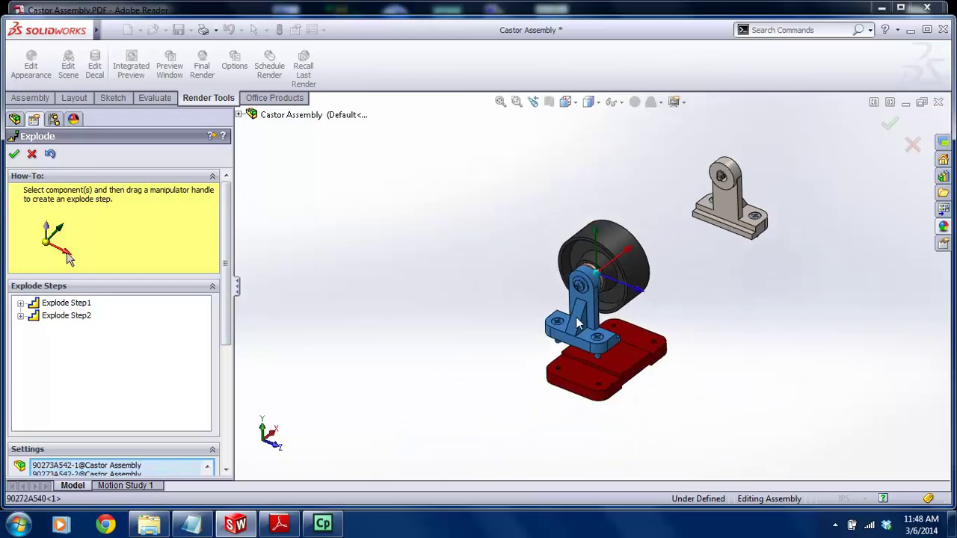
pyautogui.click(621, 256)
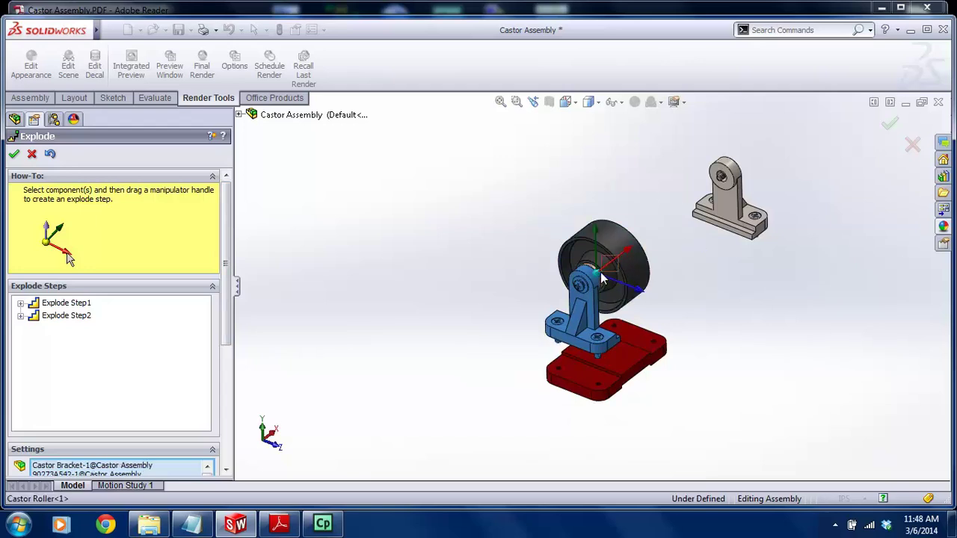
pyautogui.moveTo(627, 254); pyautogui.dragTo(540, 320)
# Shorten the Castor Bracket-1 explode distance so that the bracket sits closer to the roller
pyautogui.moveTo(540, 320); pyautogui.dragTo(413, 326, button='middle')
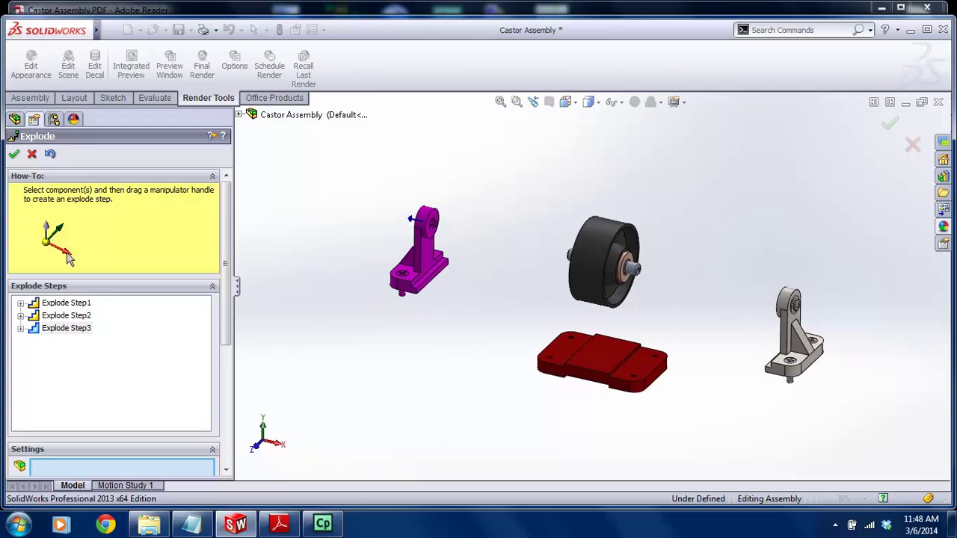
pyautogui.moveTo(414, 222); pyautogui.dragTo(468, 247)
pyautogui.click(505, 321)
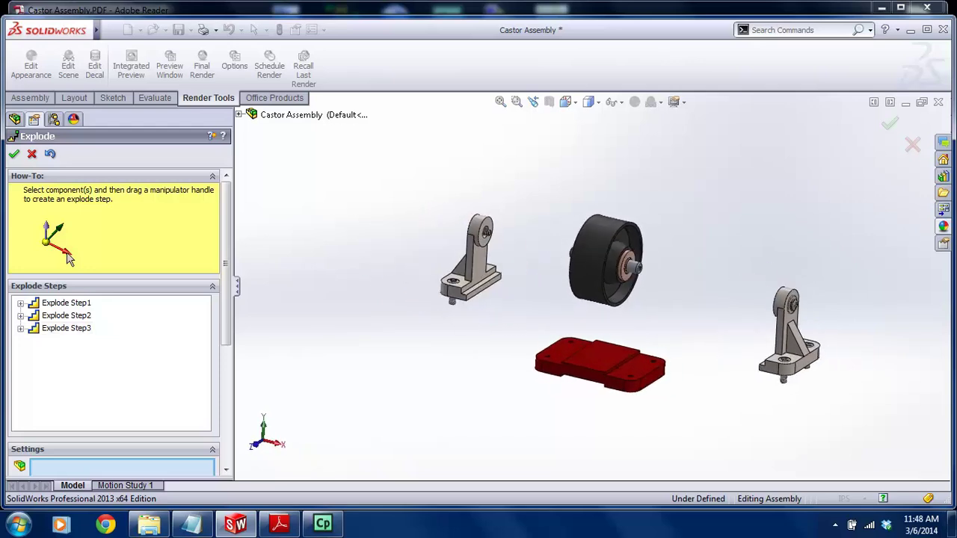
# Explode Castor Bushing-2 and Castor Shaft-1 out of the roller toward Castor Bracket-2, and the shaft further outward on its own
pyautogui.scroll(-2, 682, 292)
pyautogui.click(568, 265)
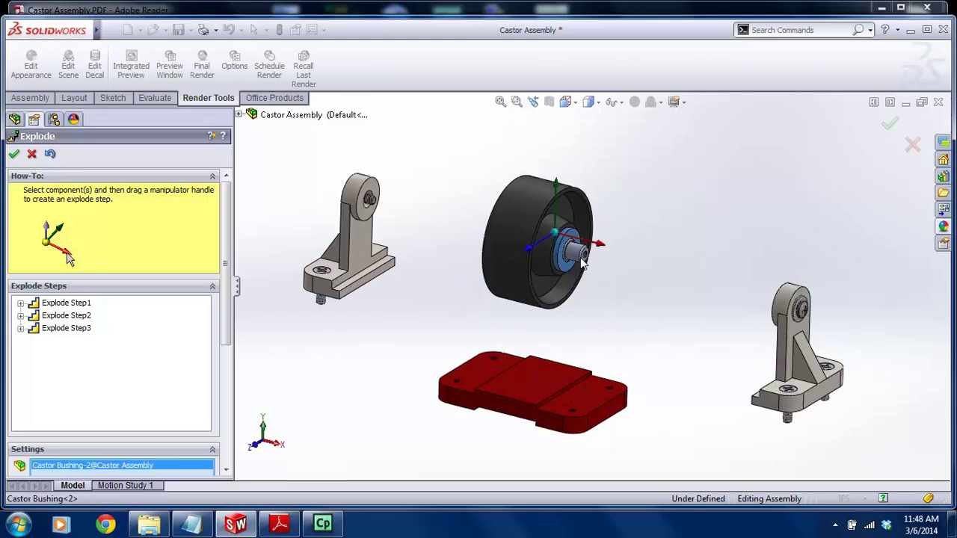
pyautogui.click(587, 259)
pyautogui.moveTo(602, 250); pyautogui.dragTo(689, 283)
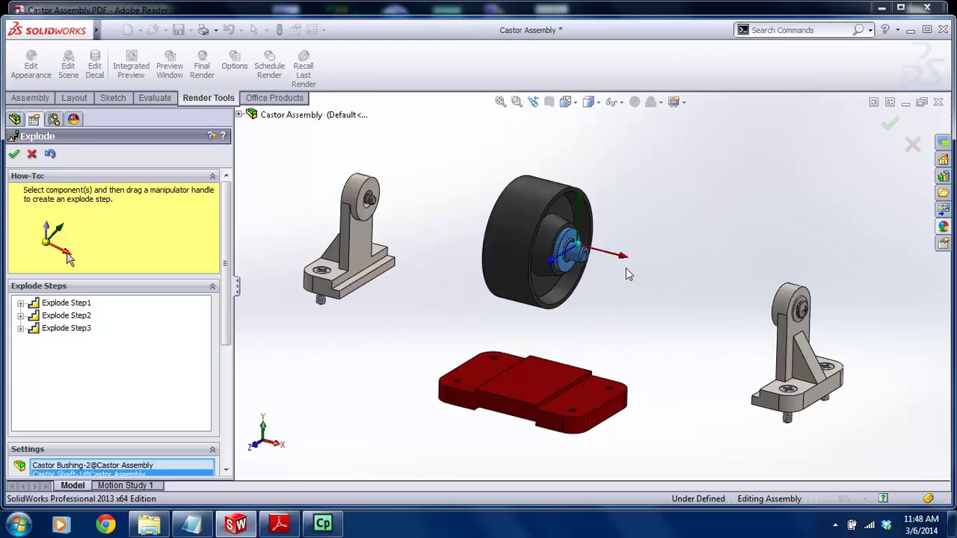
pyautogui.moveTo(613, 256); pyautogui.dragTo(676, 281)
pyautogui.moveTo(607, 257); pyautogui.dragTo(748, 299)
pyautogui.click(624, 275)
# Try to explode the bushings toward Castor Bracket-1 along the shaft axis, and delete that explode step
pyautogui.moveTo(419, 288); pyautogui.dragTo(536, 285, button='middle')
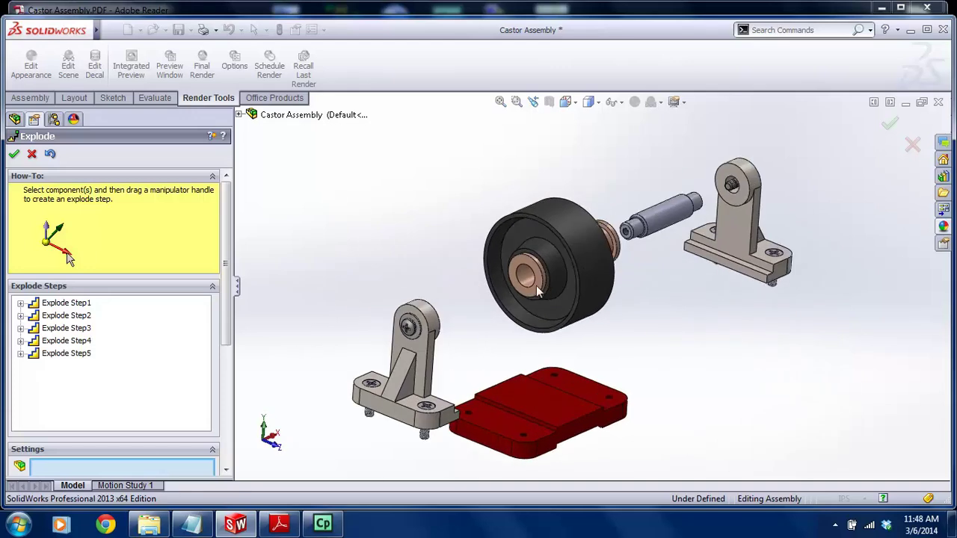
pyautogui.click(536, 286)
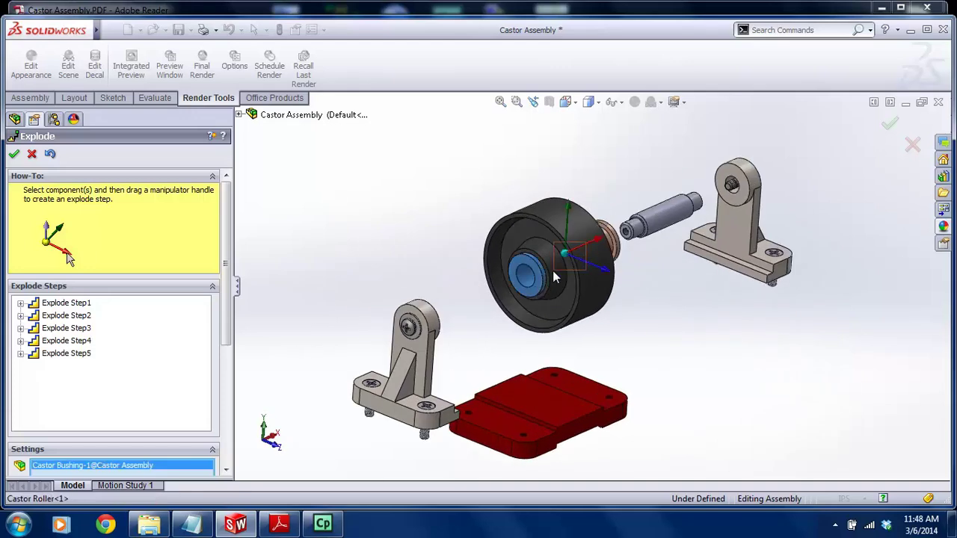
pyautogui.click(602, 243)
pyautogui.moveTo(650, 223); pyautogui.dragTo(612, 295)
pyautogui.moveTo(611, 296); pyautogui.dragTo(384, 302, button='middle')
pyautogui.click(58, 367)
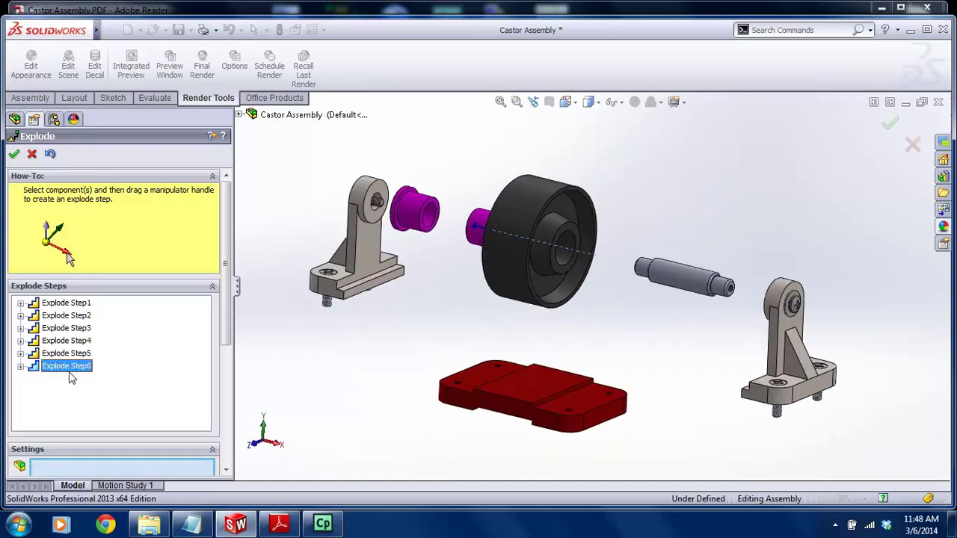
pyautogui.press('Delete')
# Explode only Castor Bushing-1 out of the roller toward Castor Bracket-1 along the shaft axis
pyautogui.moveTo(449, 311); pyautogui.dragTo(491, 307, button='middle')
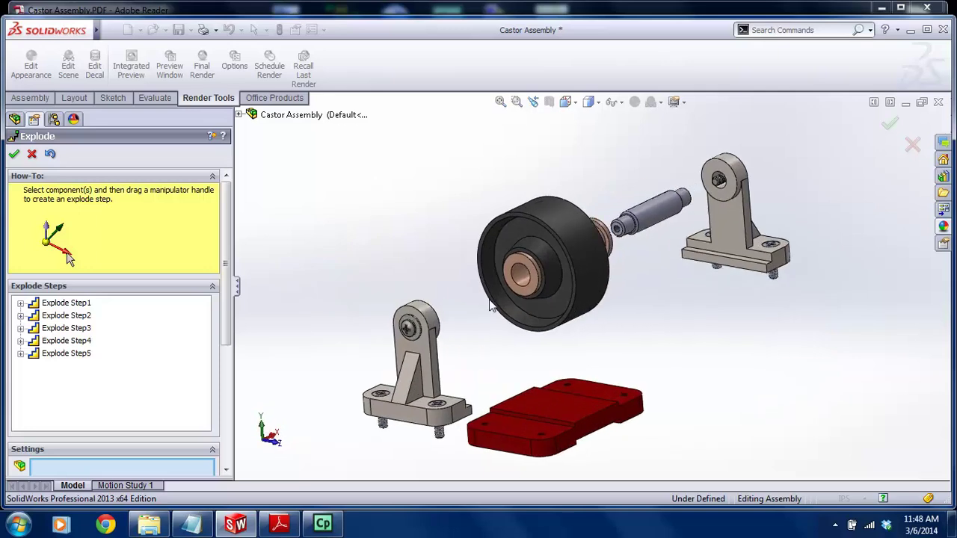
pyautogui.click(517, 285)
pyautogui.moveTo(570, 247); pyautogui.dragTo(504, 280)
pyautogui.moveTo(505, 280); pyautogui.dragTo(478, 283, button='middle')
# Explode the two base screws of Castor Bracket-2 straight up out of their holes
pyautogui.moveTo(658, 351); pyautogui.dragTo(587, 358, button='middle')
pyautogui.scroll(1, 568, 357)
pyautogui.click(675, 377)
pyautogui.scroll(-1, 709, 353)
pyautogui.scroll(-5, 710, 358)
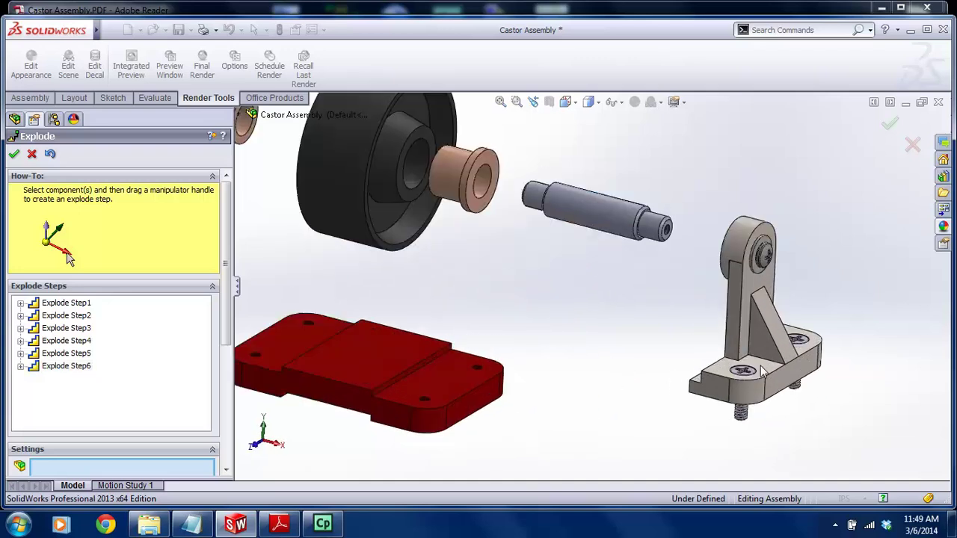
pyautogui.click(711, 358)
pyautogui.scroll(3, 714, 364)
pyautogui.click(716, 299)
pyautogui.scroll(3, 721, 322)
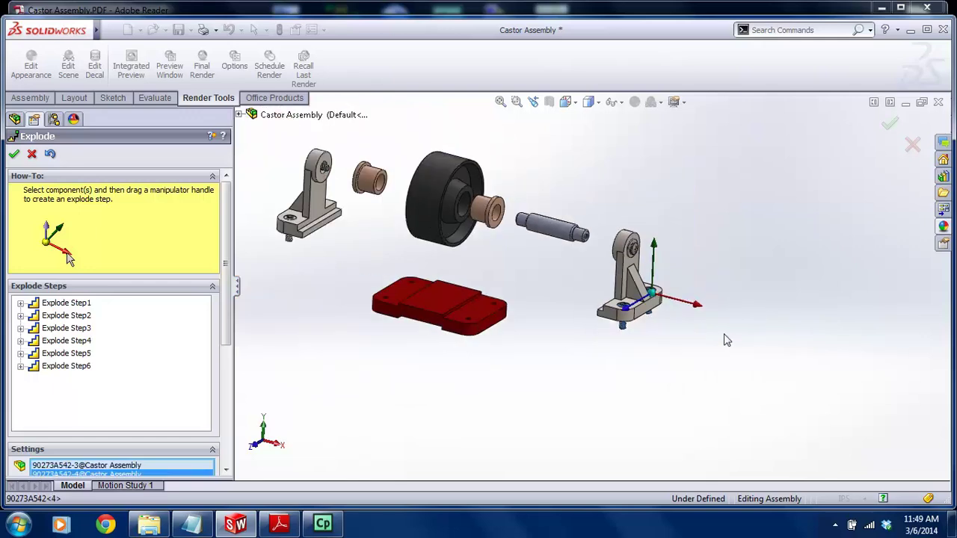
pyautogui.moveTo(654, 274); pyautogui.dragTo(678, 247)
# Explode the washer and end screw of Castor Bracket-2 outward along the shaft axis, and the end screw further out on its own
pyautogui.scroll(-5, 626, 233)
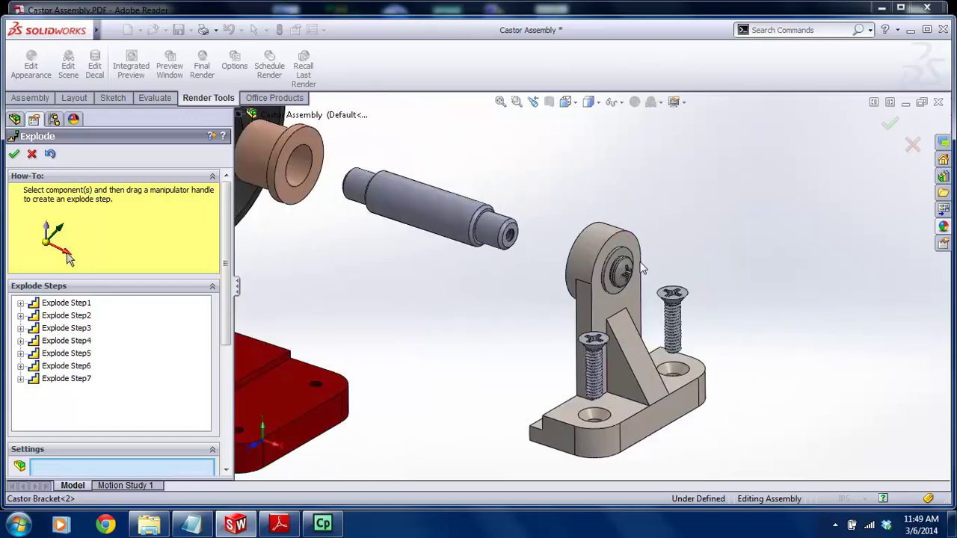
pyautogui.click(626, 277)
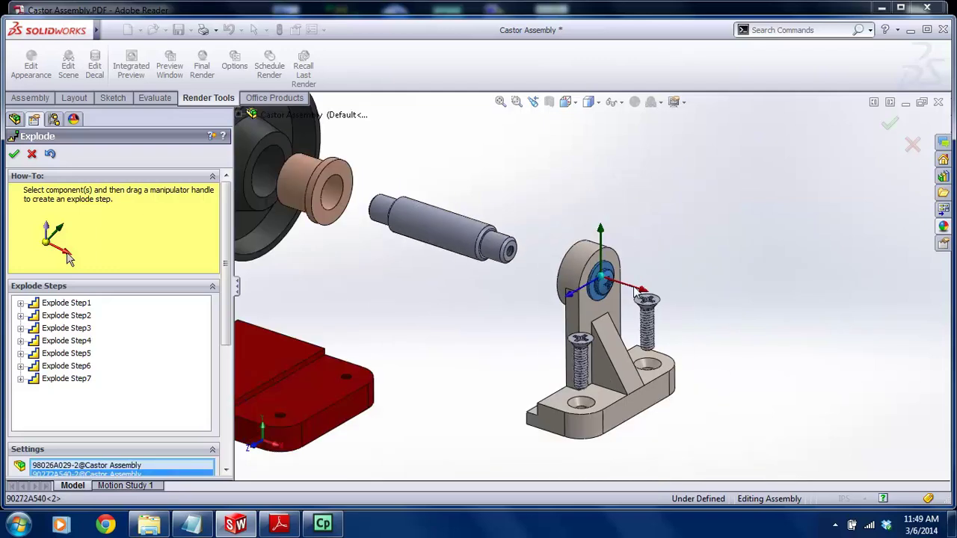
pyautogui.moveTo(634, 292); pyautogui.dragTo(749, 328)
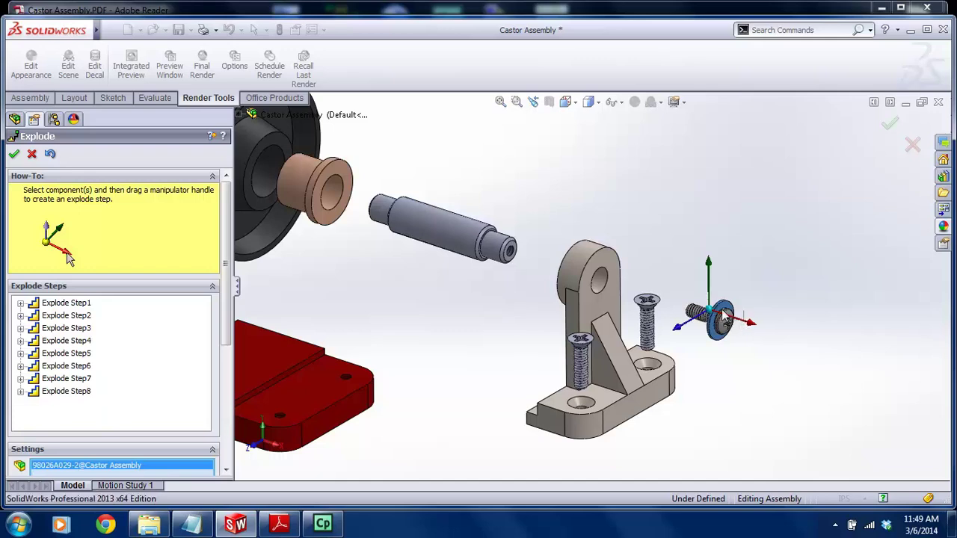
pyautogui.click(725, 319)
pyautogui.moveTo(750, 329); pyautogui.dragTo(797, 342)
# Shorten the Explode Step8 distance to bring the washer and end screw slightly closer to Castor Bracket-2
pyautogui.scroll(3, 716, 359)
pyautogui.click(690, 316)
pyautogui.click(664, 314)
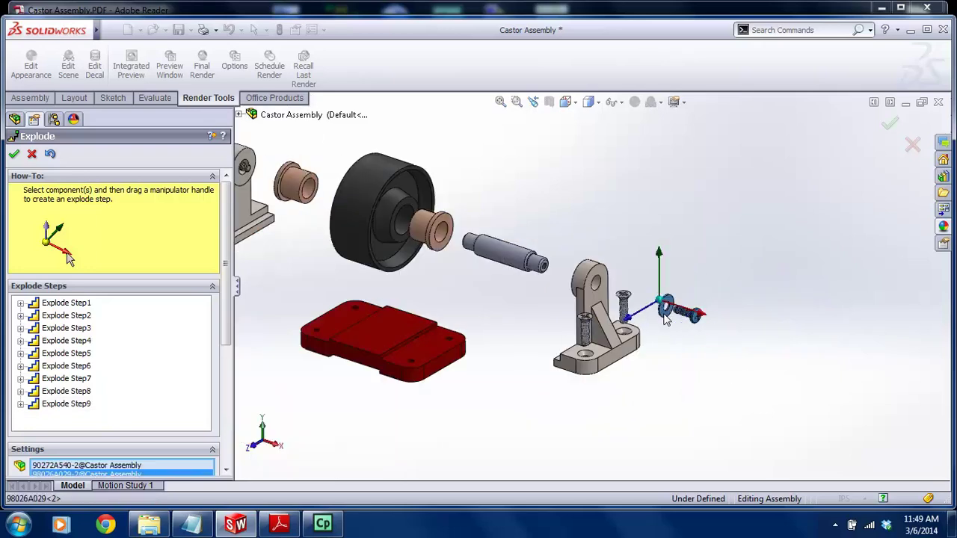
pyautogui.click(75, 404)
pyautogui.click(79, 395)
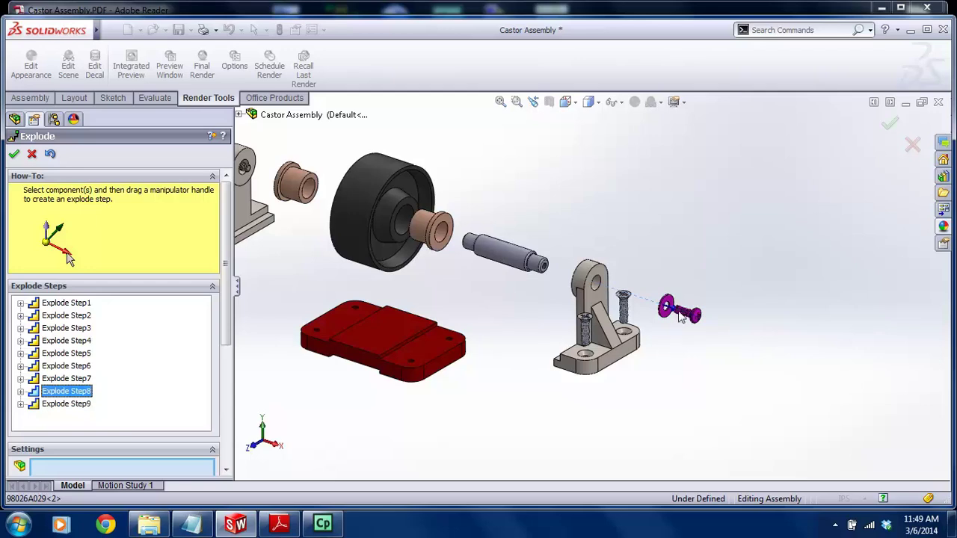
pyautogui.moveTo(674, 309); pyautogui.dragTo(661, 305)
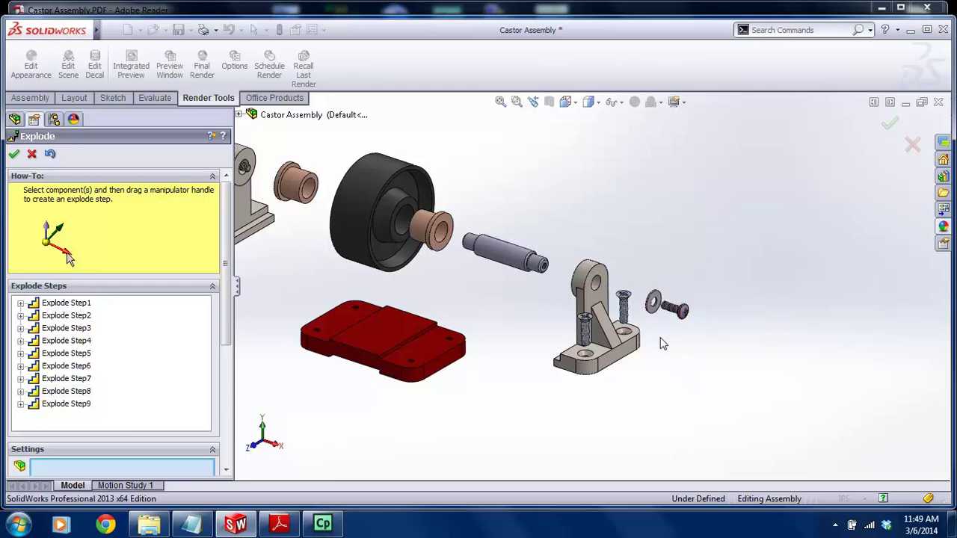
# Explode the two base screws of Castor Bracket-1 straight up out of their holes
pyautogui.scroll(5, 638, 345)
pyautogui.scroll(-6, 419, 236)
pyautogui.click(473, 281)
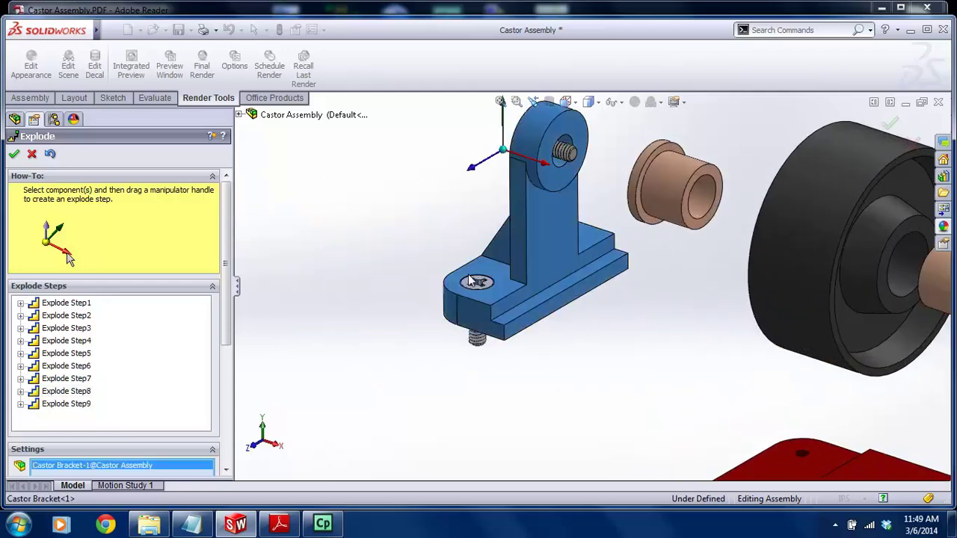
pyautogui.click(473, 268)
pyautogui.click(483, 281)
pyautogui.moveTo(486, 285); pyautogui.dragTo(658, 250, button='middle')
pyautogui.moveTo(569, 299); pyautogui.dragTo(345, 253, button='middle')
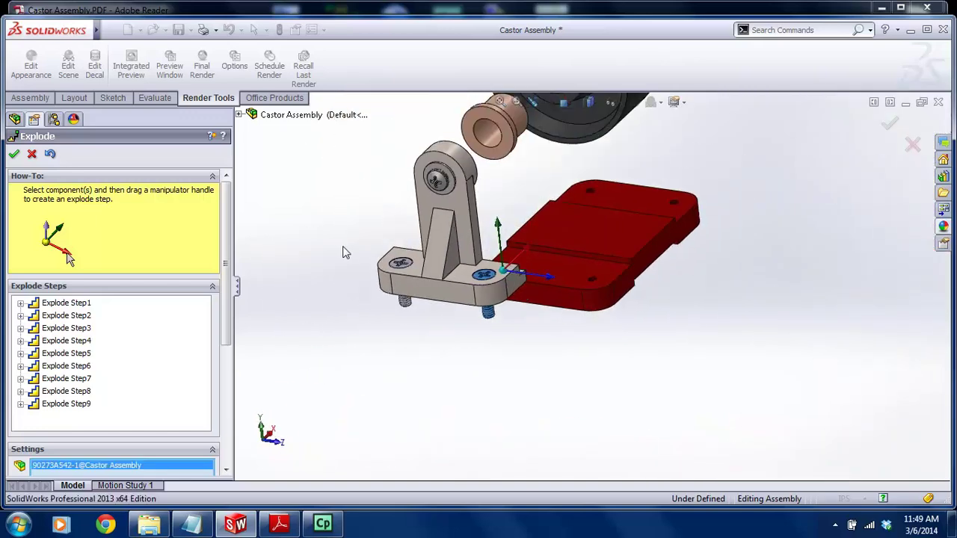
pyautogui.click(401, 266)
pyautogui.moveTo(401, 266); pyautogui.dragTo(404, 355, button='middle')
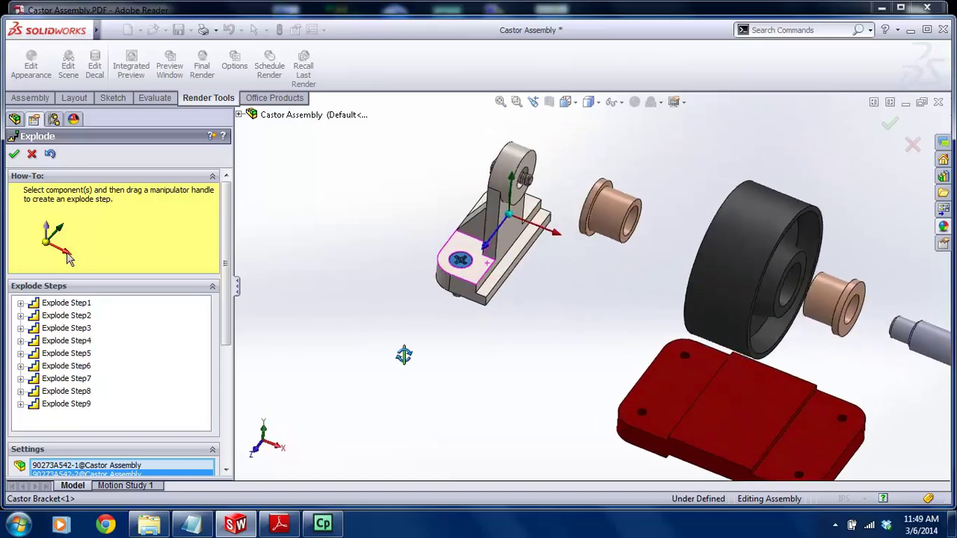
pyautogui.scroll(4, 439, 339)
pyautogui.scroll(-5, 725, 352)
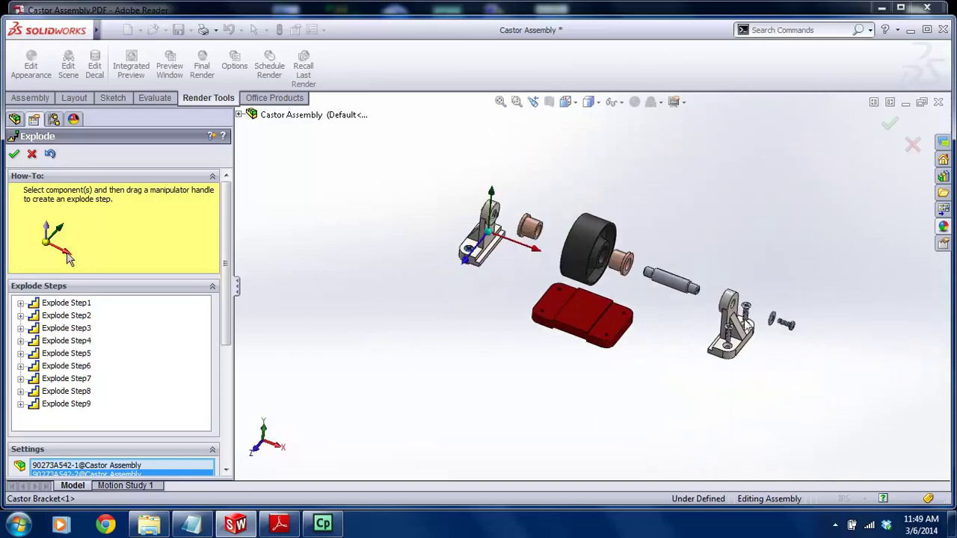
pyautogui.keyDown('ctrl'); pyautogui.moveTo(635, 252); pyautogui.dragTo(625, 265, button='middle'); pyautogui.keyUp('ctrl')
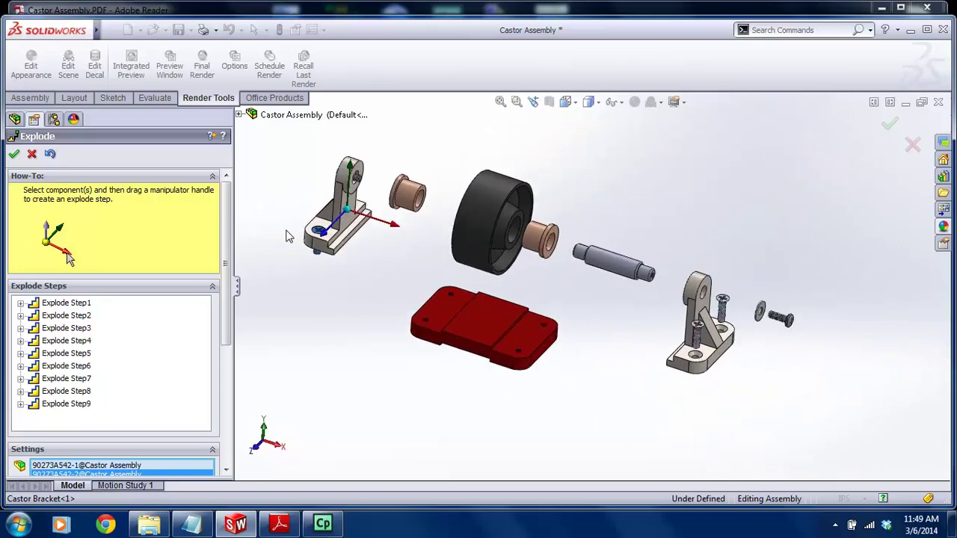
pyautogui.scroll(-2, 287, 237)
pyautogui.moveTo(372, 209); pyautogui.dragTo(399, 196)
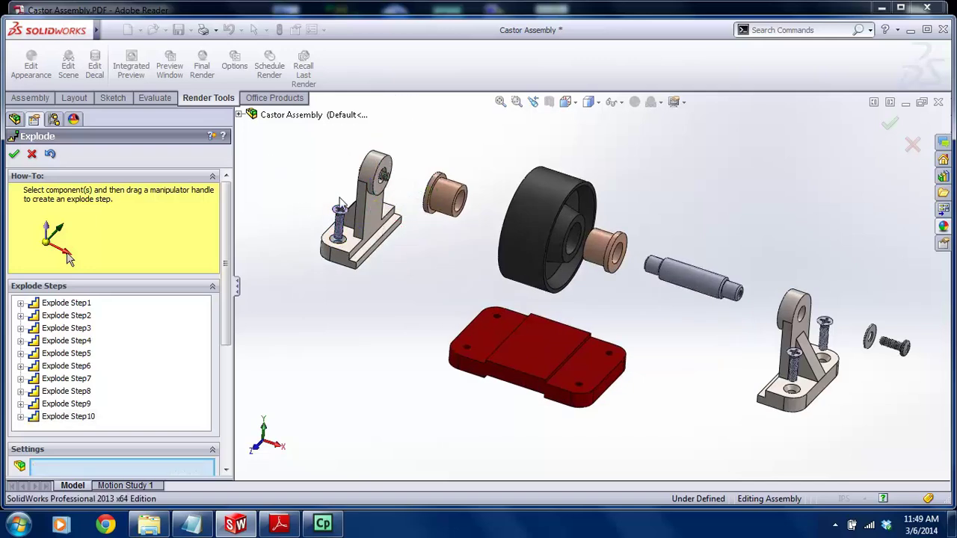
# Explode the two raised base screws of Castor Bracket-1 outward, away from the bracket, parallel to the shaft axis
pyautogui.moveTo(341, 329); pyautogui.dragTo(399, 359, button='middle')
pyautogui.click(390, 376)
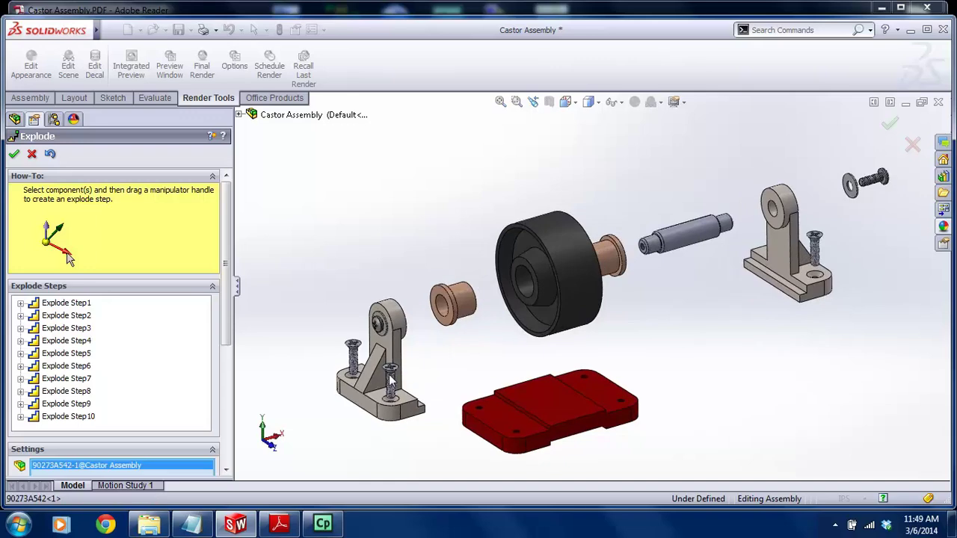
pyautogui.click(354, 358)
pyautogui.moveTo(398, 338); pyautogui.dragTo(339, 354)
# Explode the washer and end screw of Castor Bracket-1 together outward along the shaft axis
pyautogui.scroll(-3, 331, 327)
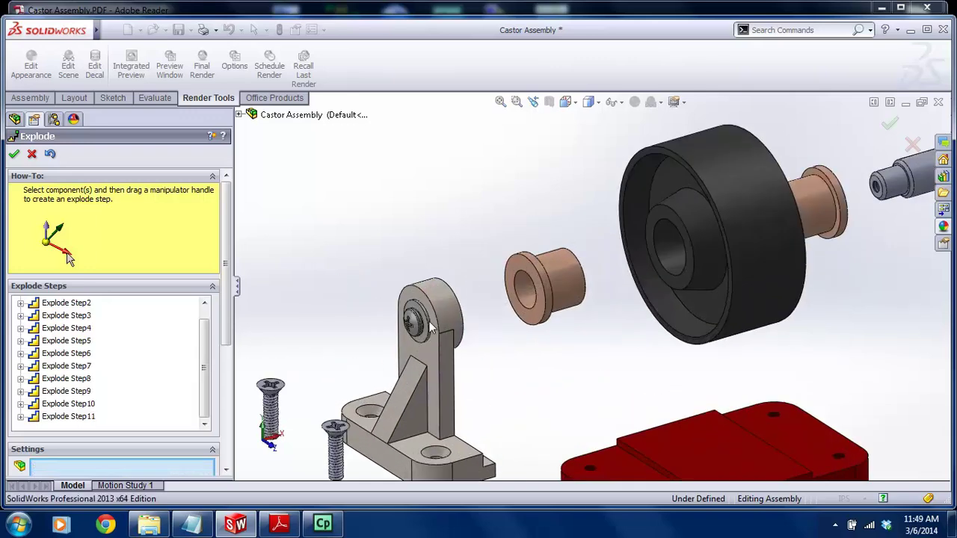
pyautogui.click(415, 325)
pyautogui.click(421, 323)
pyautogui.scroll(2, 441, 323)
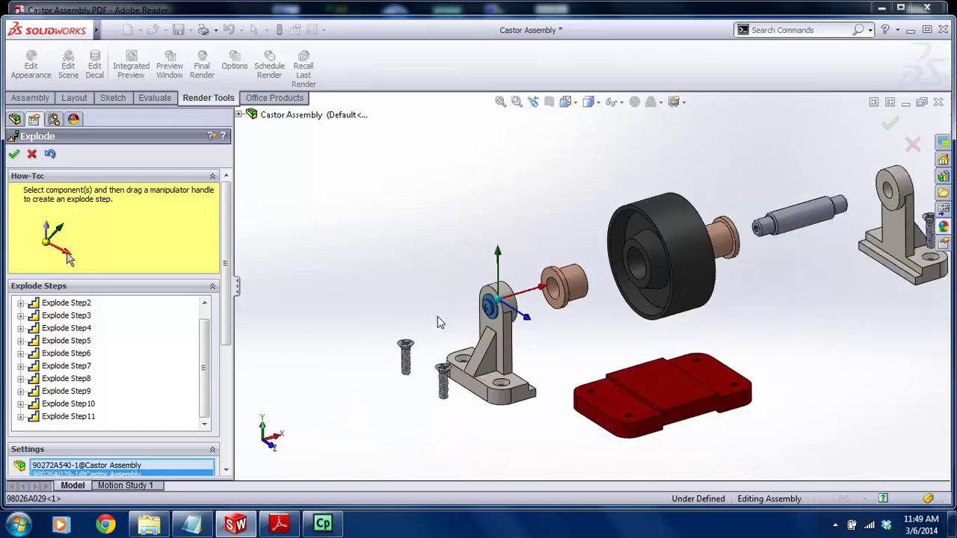
pyautogui.moveTo(525, 299); pyautogui.dragTo(473, 316)
pyautogui.moveTo(524, 280); pyautogui.dragTo(459, 308, button='middle')
# Explode the washer of Castor Bracket-1 off its end screw, back toward the bracket along the shaft axis
pyautogui.scroll(3, 459, 313)
pyautogui.scroll(-6, 461, 226)
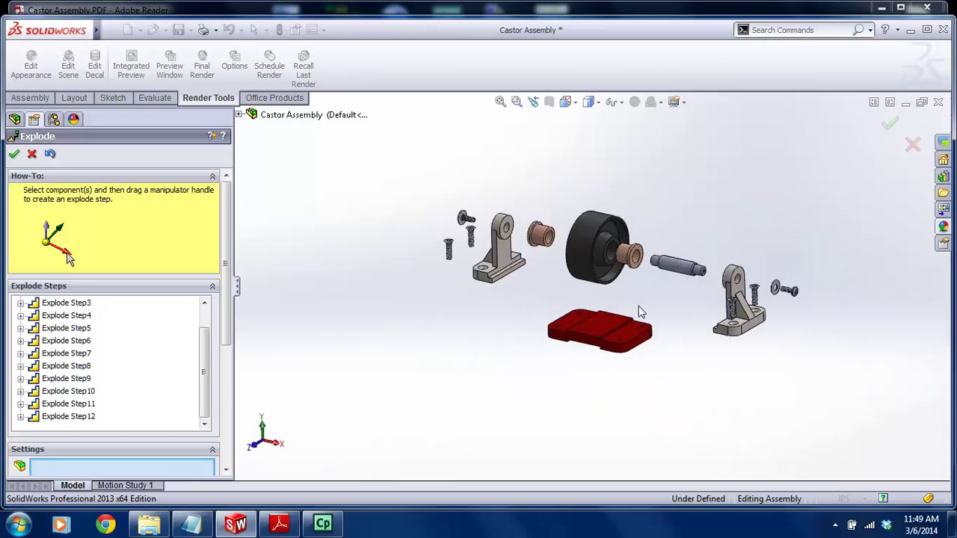
pyautogui.click(461, 227)
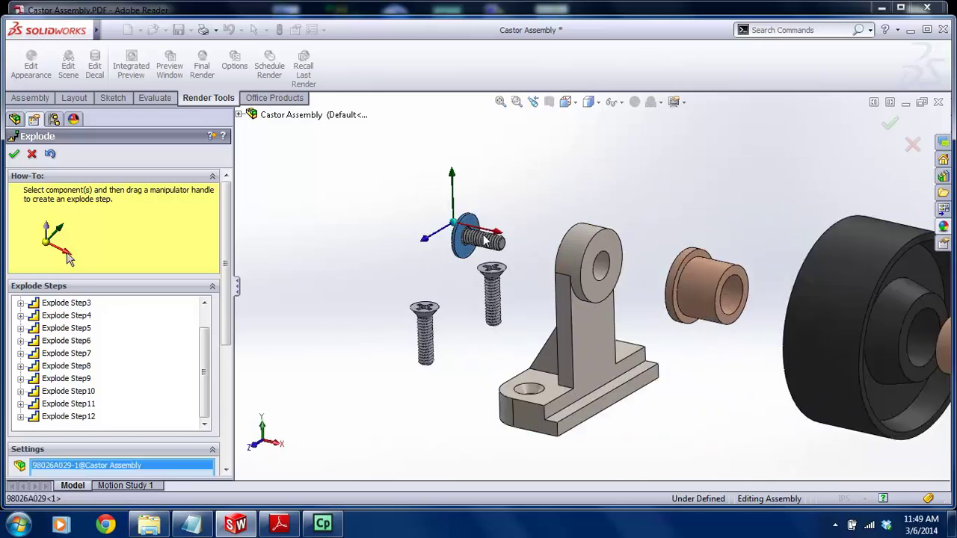
pyautogui.moveTo(488, 235); pyautogui.dragTo(542, 236)
pyautogui.scroll(5, 659, 326)
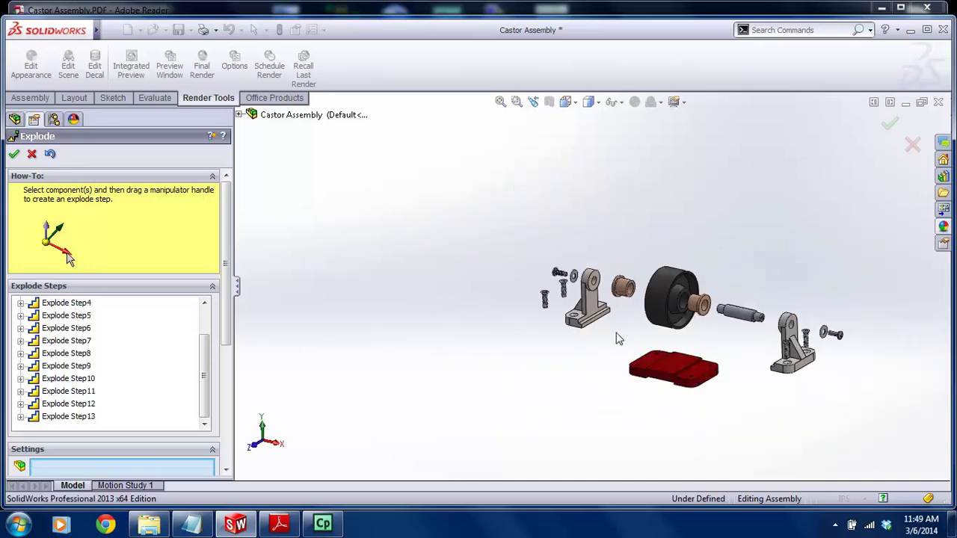
# Review the list of explode steps and accept the exploded view of the castor assembly
pyautogui.scroll(-2, 598, 282)
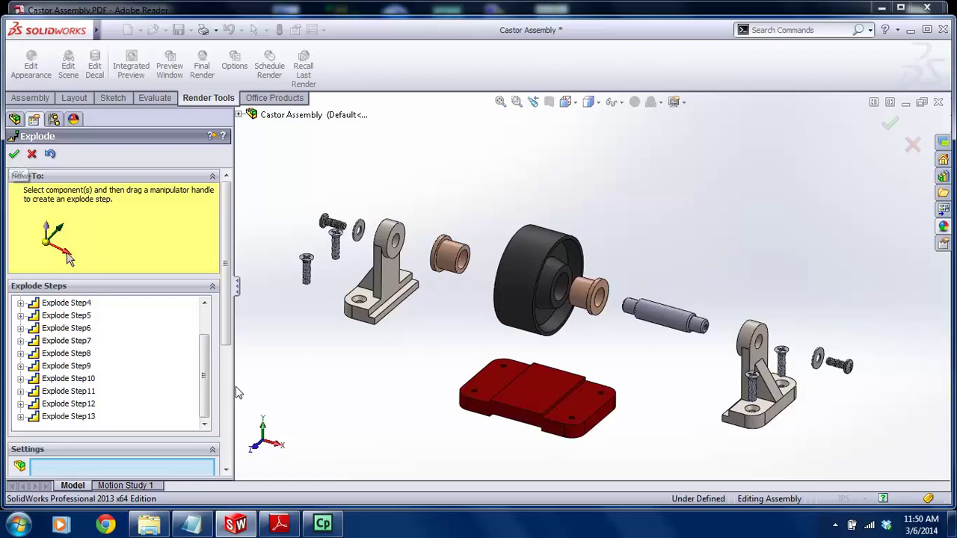
pyautogui.scroll(2, 51, 329)
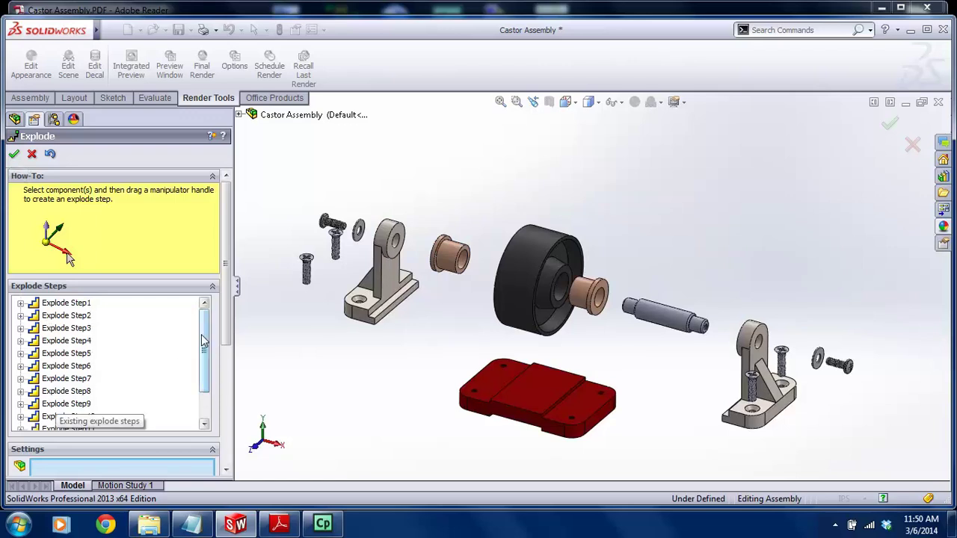
pyautogui.scroll(-2, 64, 389)
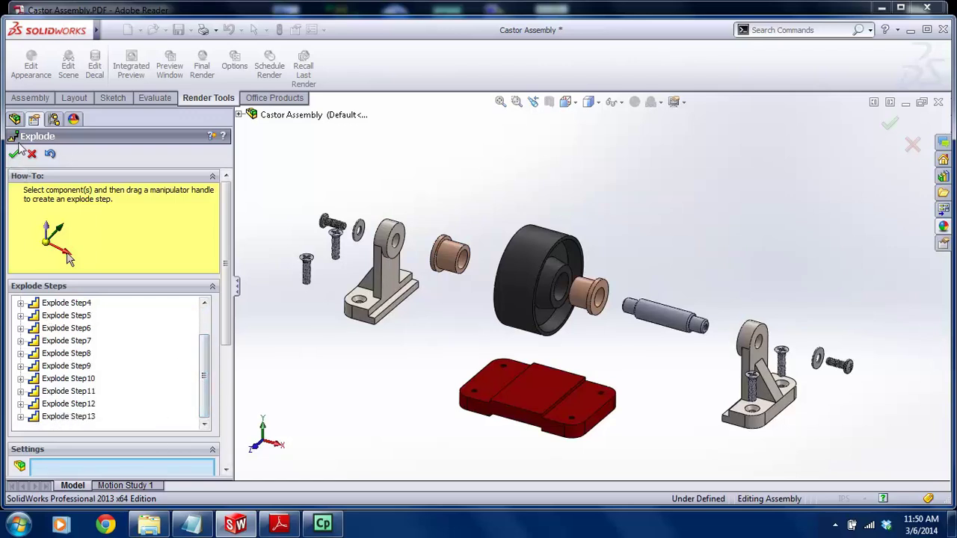
pyautogui.scroll(2, 481, 226)
pyautogui.scroll(-1, 552, 295)
pyautogui.scroll(-1, 686, 344)
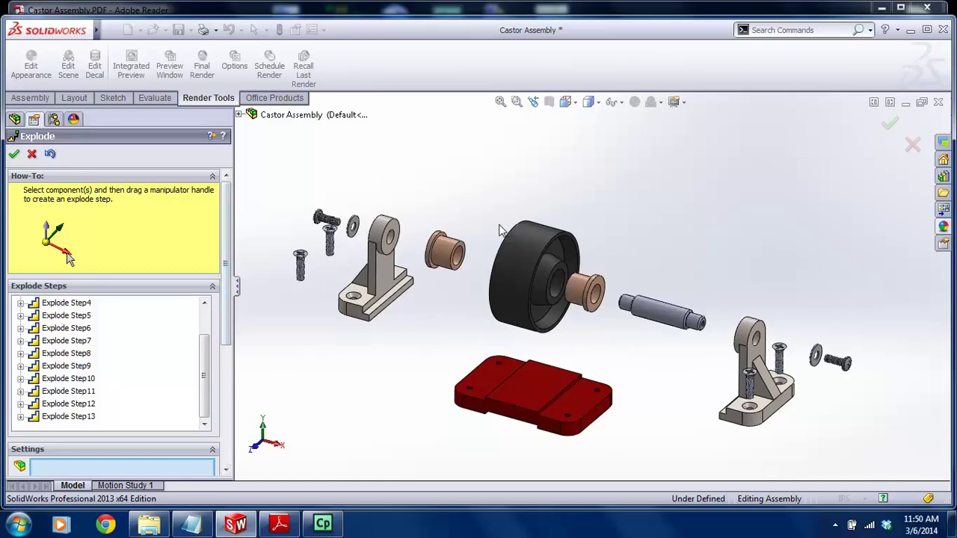
pyautogui.click(14, 157)
# Collapse ExplView1 under the assembly's Default configuration and explode it again
pyautogui.click(77, 164)
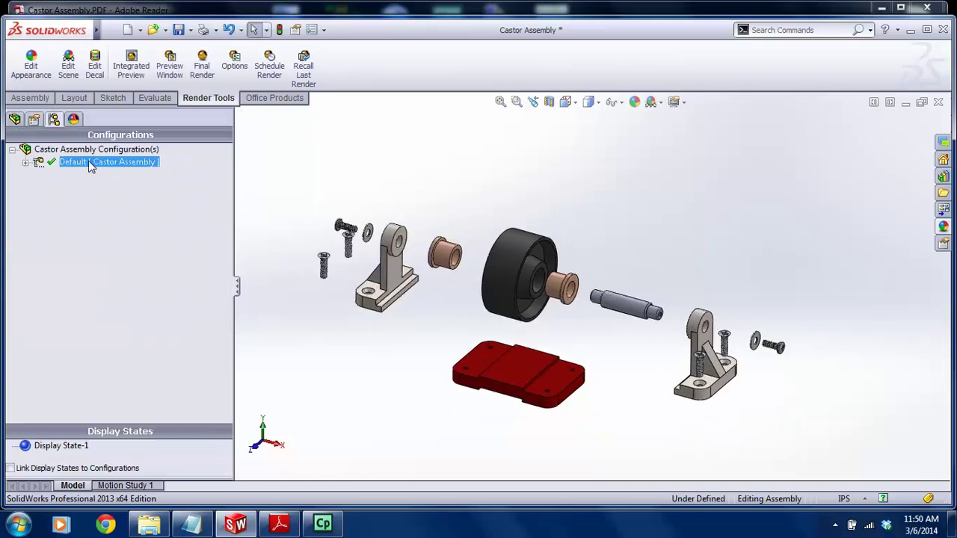
pyautogui.click(27, 162)
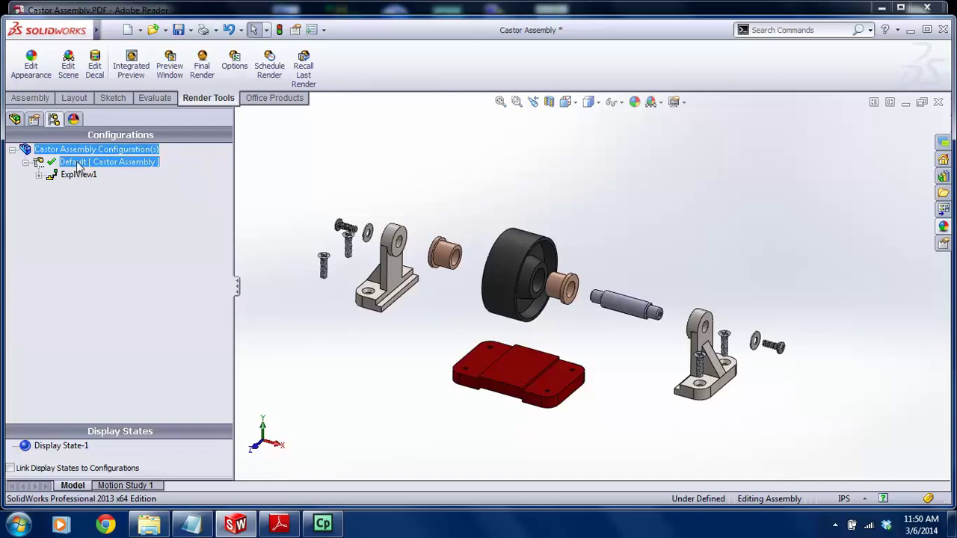
pyautogui.click(84, 175)
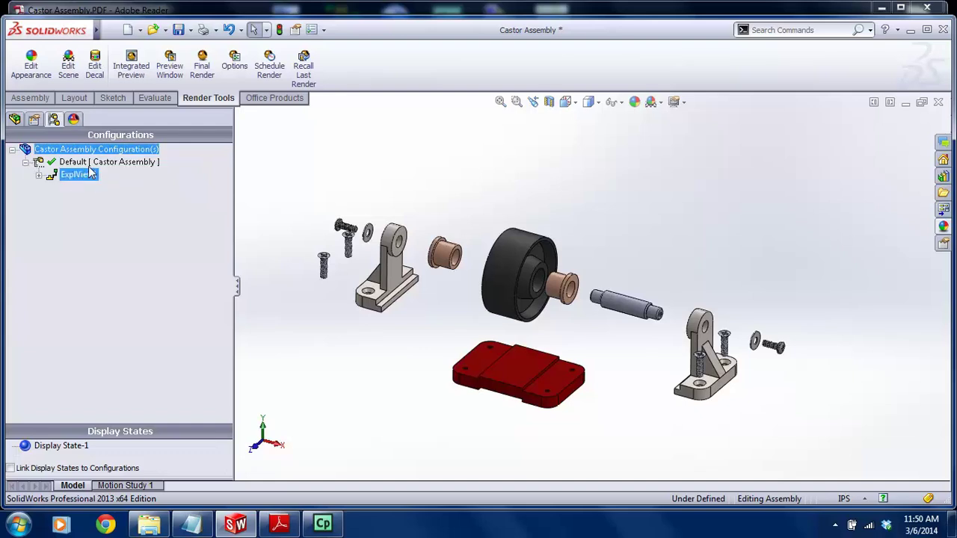
pyautogui.rightClick(86, 180)
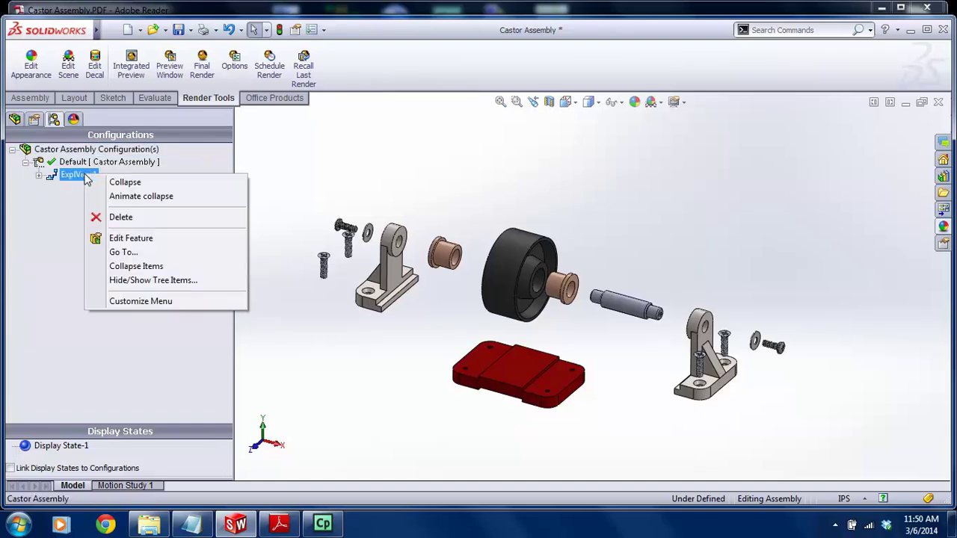
pyautogui.click(122, 184)
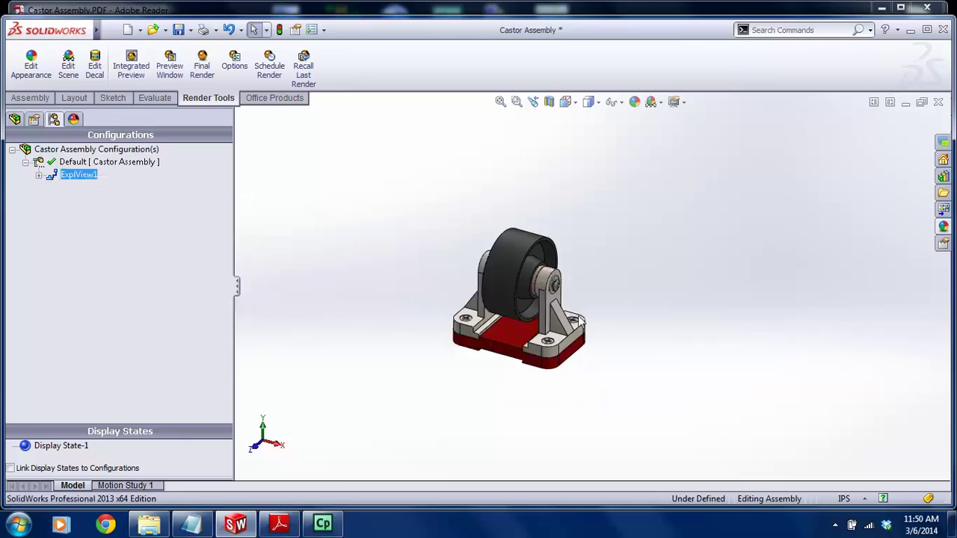
pyautogui.rightClick(82, 174)
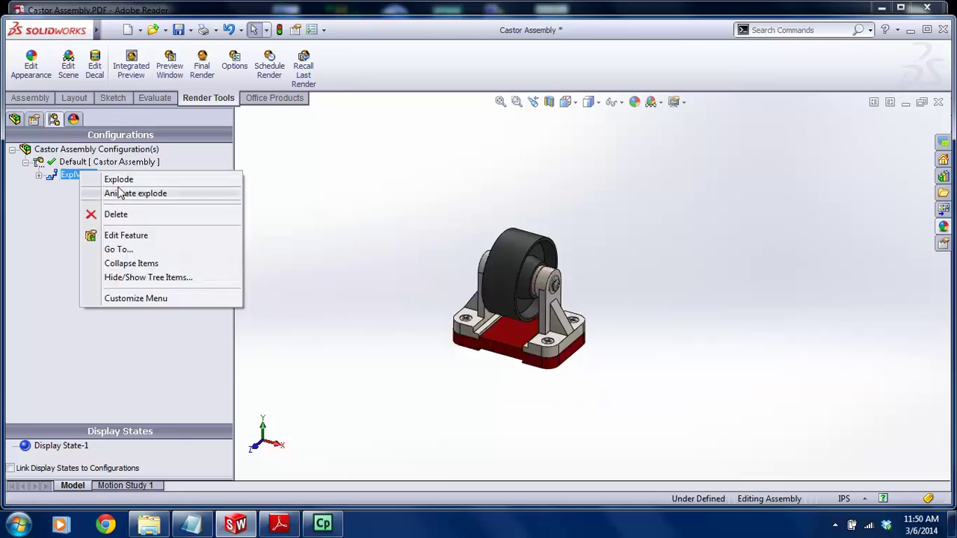
pyautogui.click(120, 181)
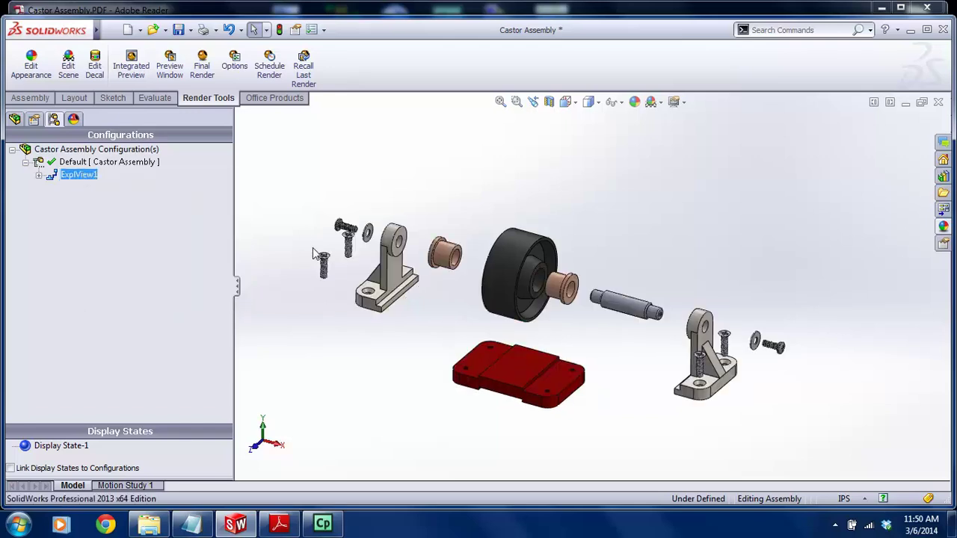
# Play the animated collapse and the animated explode of ExplView1, closing the animation controls each time
pyautogui.rightClick(88, 178)
pyautogui.click(130, 201)
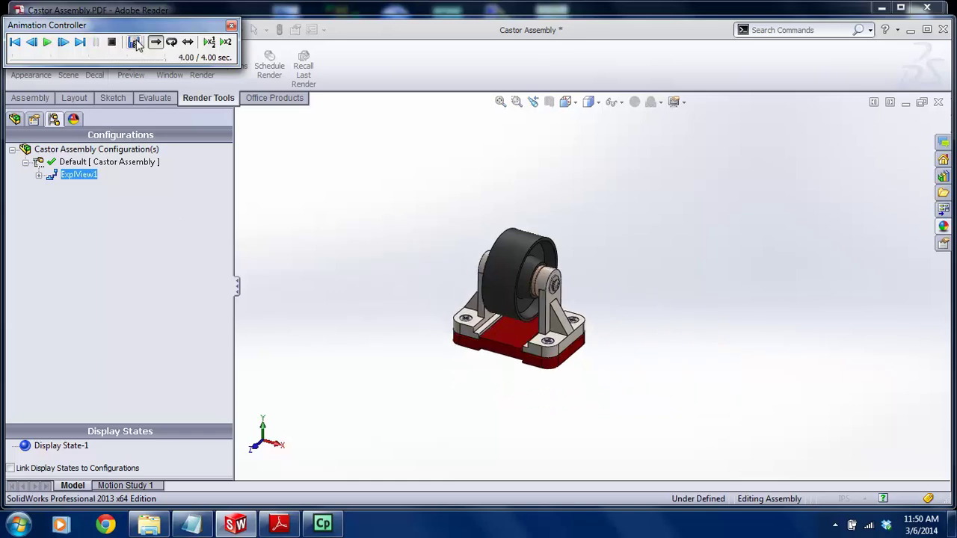
pyautogui.click(231, 26)
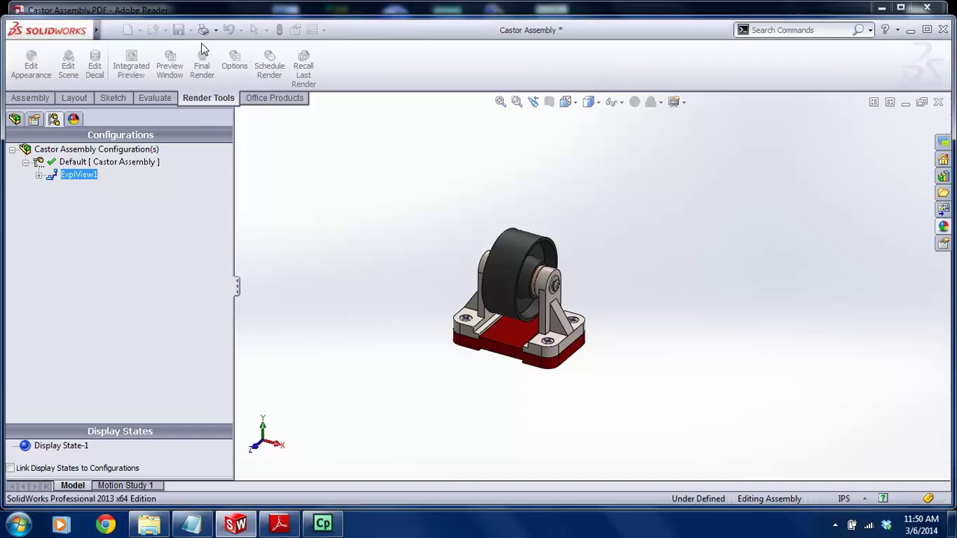
pyautogui.rightClick(69, 177)
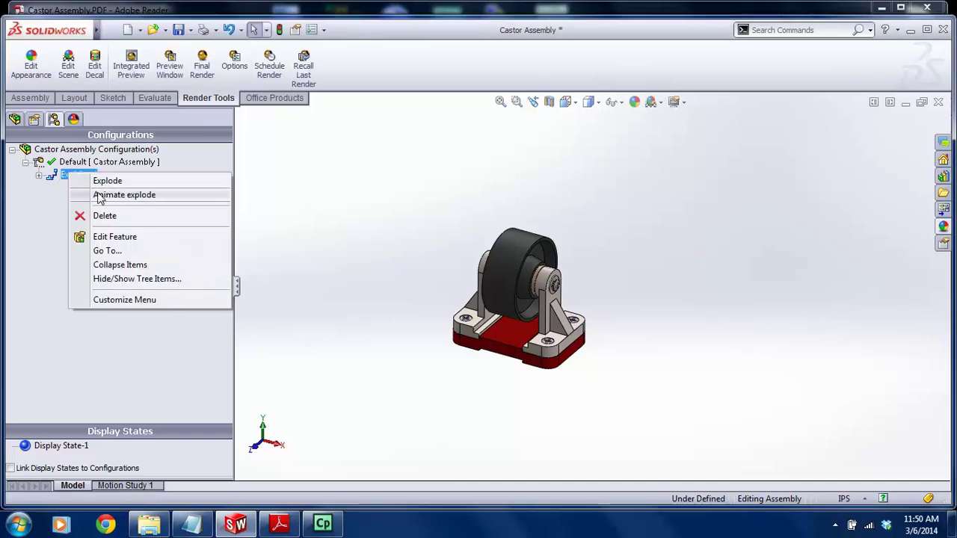
pyautogui.click(99, 196)
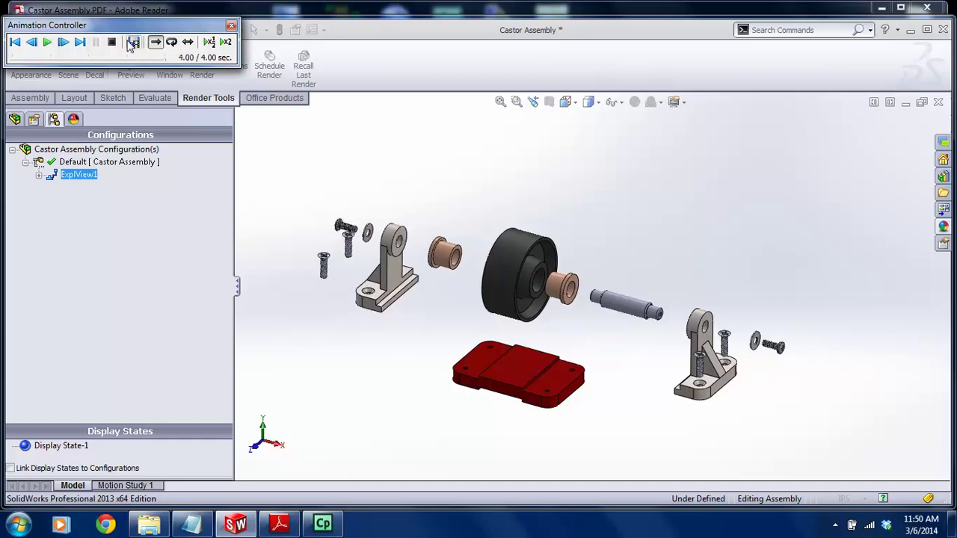
pyautogui.click(231, 27)
# Collapse ExplView1 and inspect the assembled castor up close
pyautogui.click(14, 120)
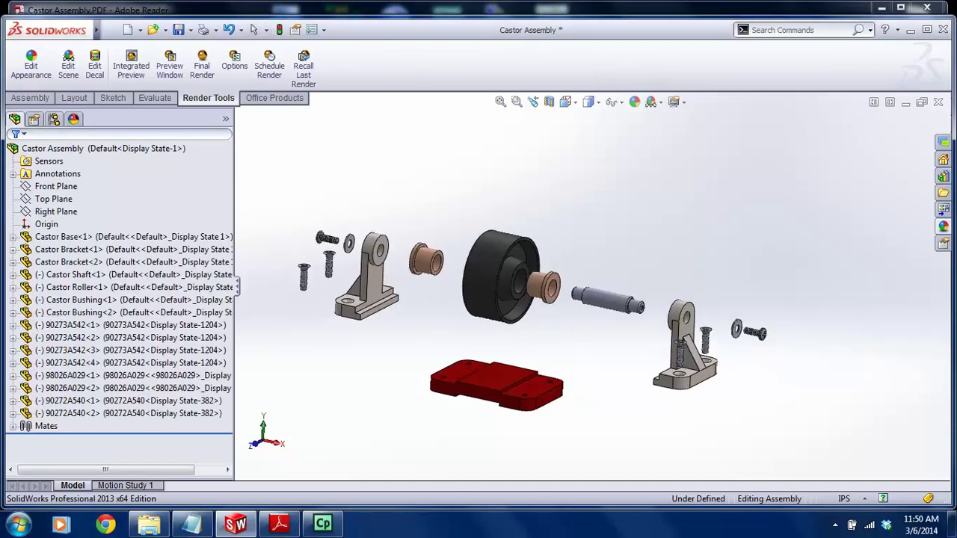
pyautogui.scroll(-1, 508, 292)
pyautogui.click(53, 120)
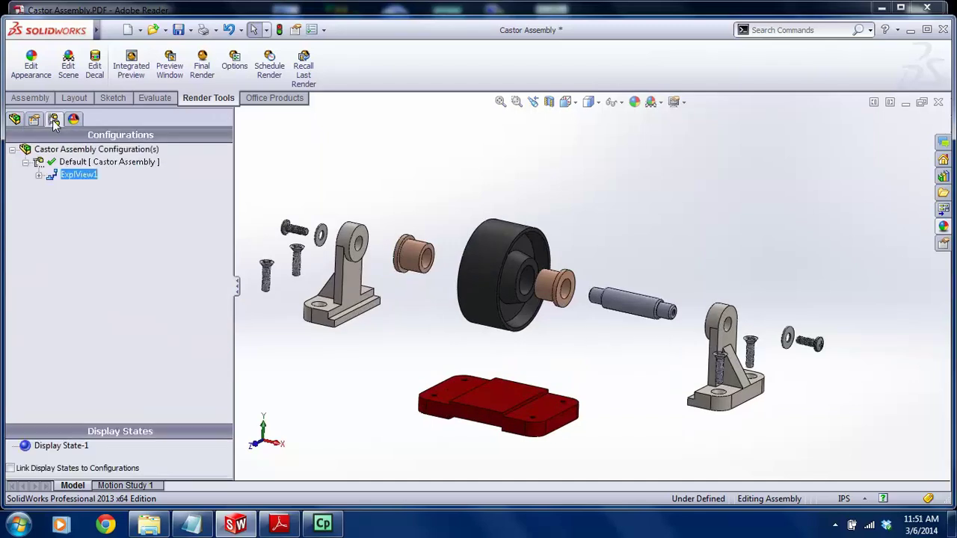
pyautogui.rightClick(71, 175)
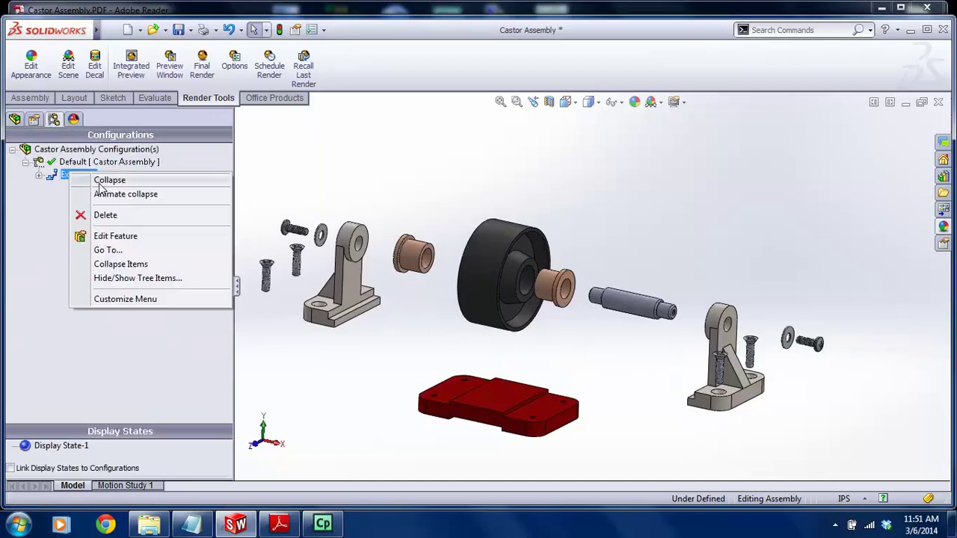
pyautogui.click(109, 180)
pyautogui.click(14, 120)
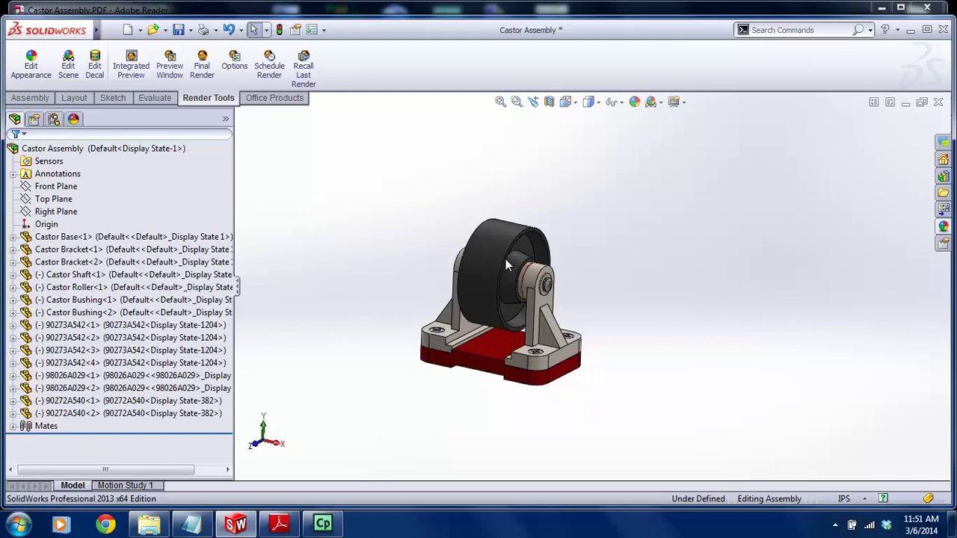
pyautogui.scroll(-1, 545, 255)
pyautogui.moveTo(546, 255); pyautogui.dragTo(511, 232, button='middle')
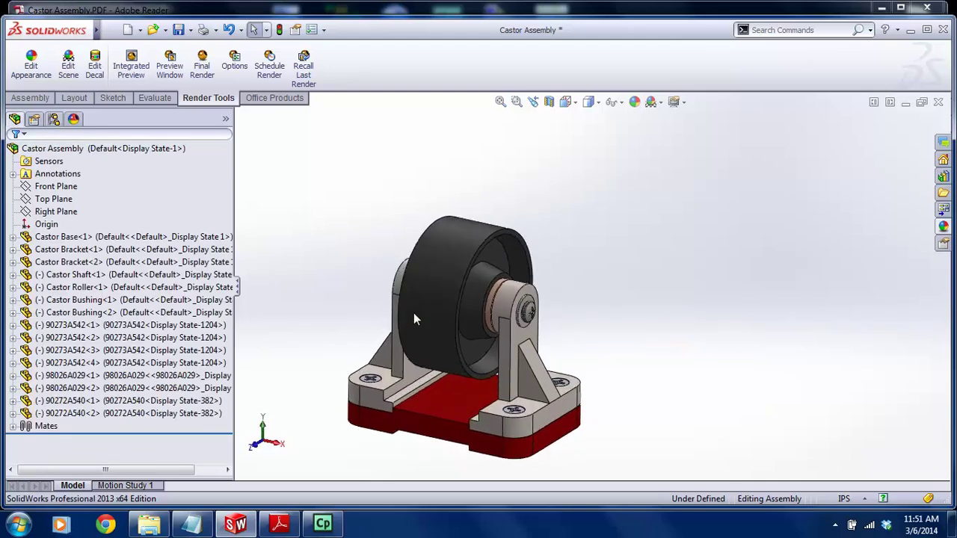
# Explode the assembly again with ExplView1 and bring all the separated components into view
pyautogui.click(54, 119)
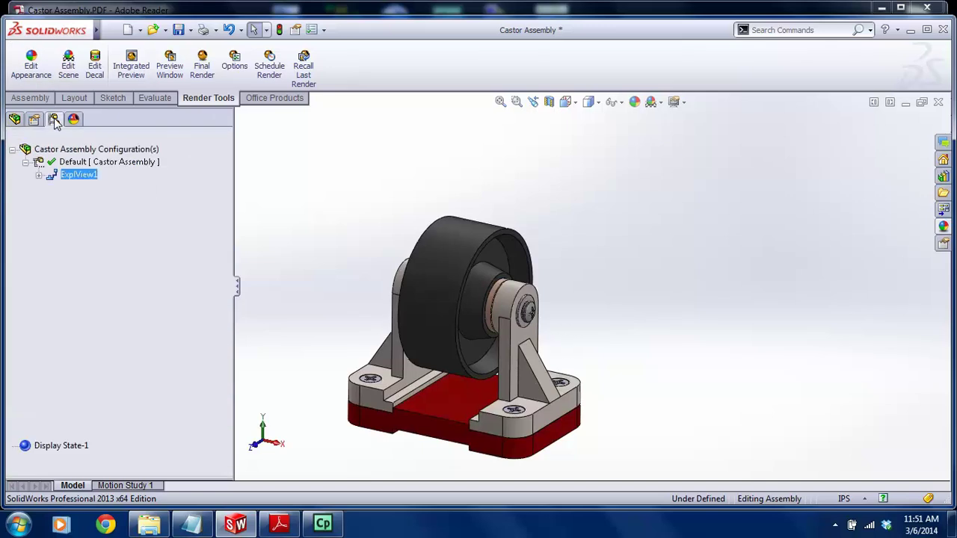
pyautogui.rightClick(78, 177)
pyautogui.click(120, 180)
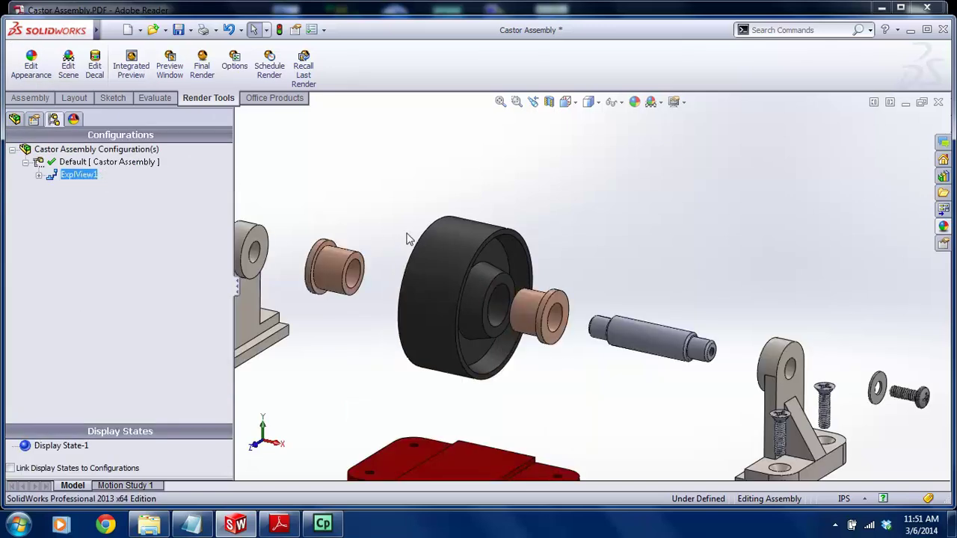
pyautogui.click(471, 199)
pyautogui.scroll(3, 471, 217)
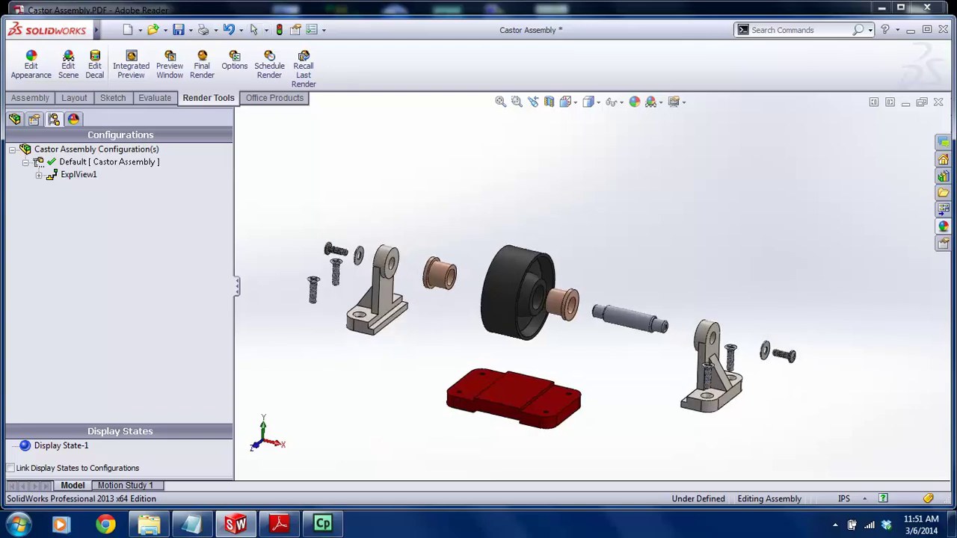
# Return ExplView1 to its collapsed state, and save and close the Castor Assembly file
pyautogui.rightClick(76, 177)
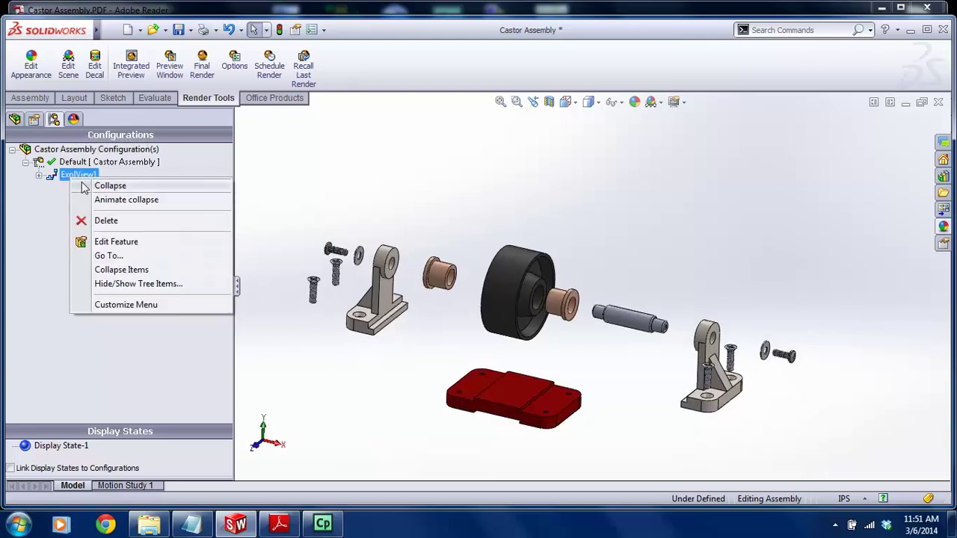
pyautogui.click(90, 187)
pyautogui.click(146, 30)
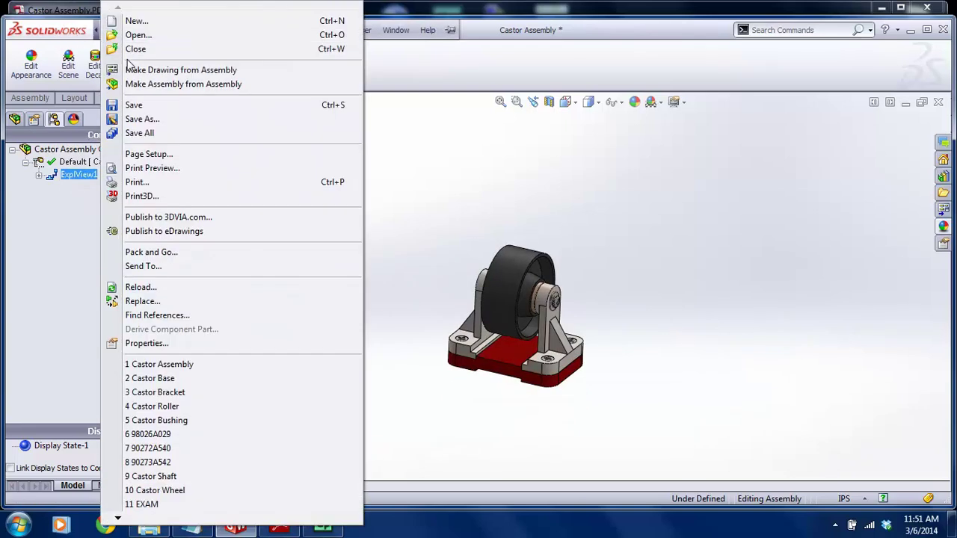
pyautogui.click(133, 105)
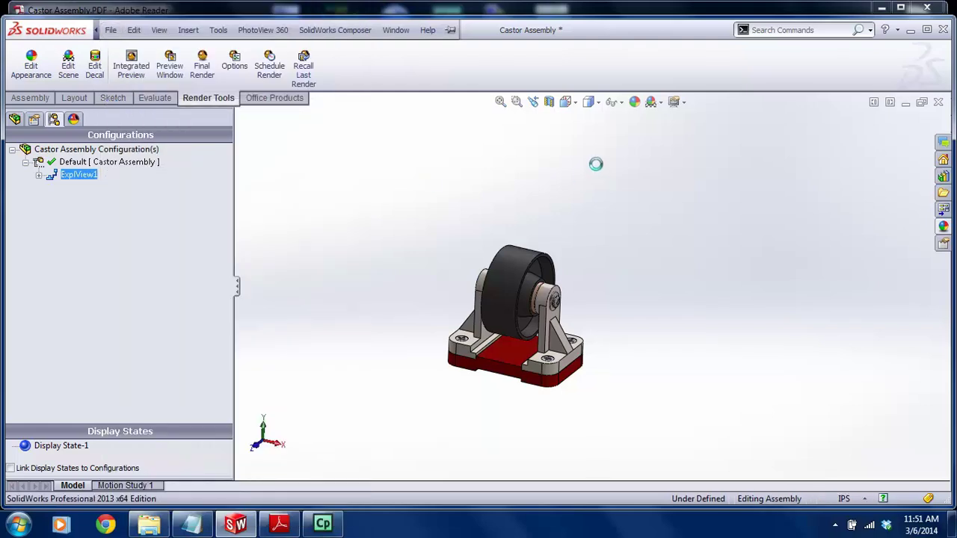
pyautogui.click(938, 102)
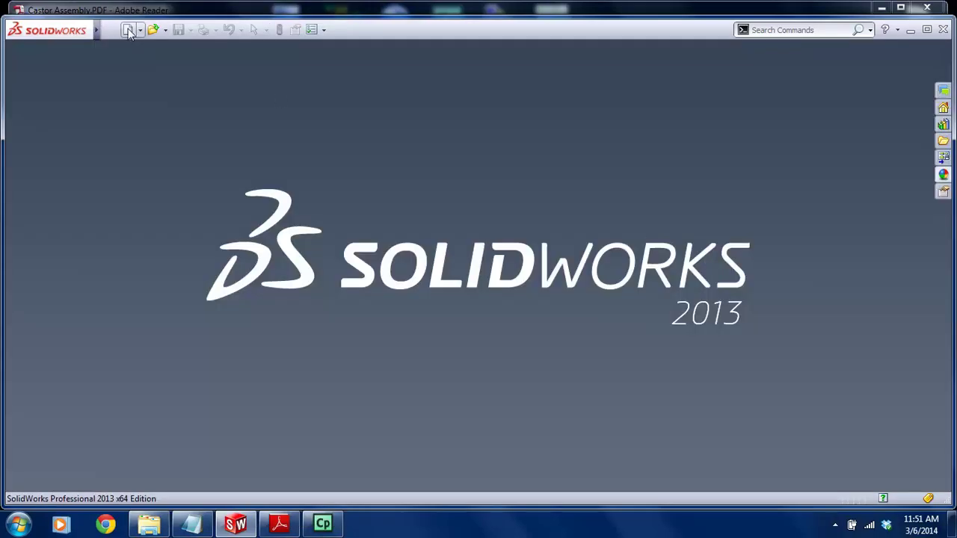
pyautogui.click(128, 31)
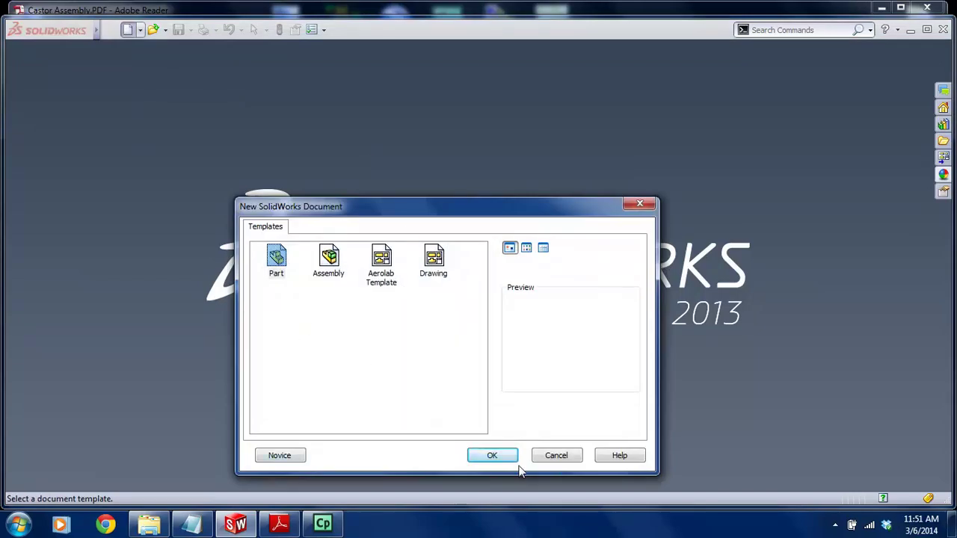
pyautogui.click(558, 456)
pyautogui.click(162, 31)
pyautogui.click(894, 148)
# Minimize the SolidWorks window and close the Castor Assembly PDF in Adobe Reader
pyautogui.click(911, 30)
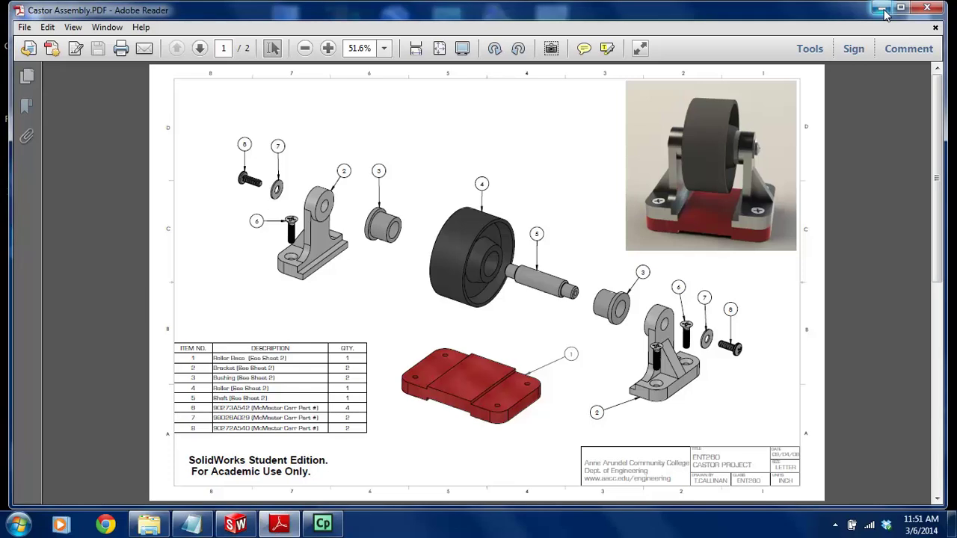
pyautogui.click(927, 9)
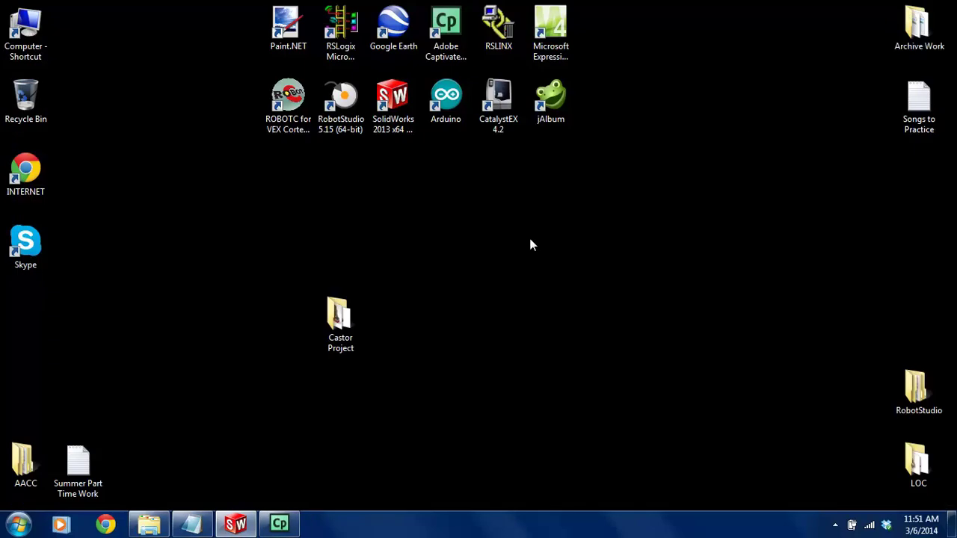
# Open the LECTURES folder inside ENT260 Solidworks, within the AACC folder on the desktop
pyautogui.doubleClick(22, 462)
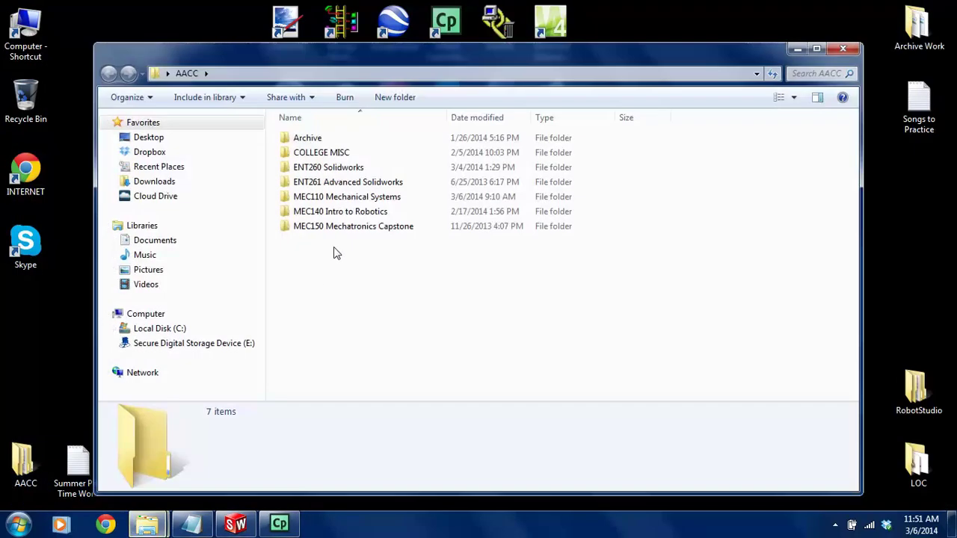
pyautogui.doubleClick(339, 168)
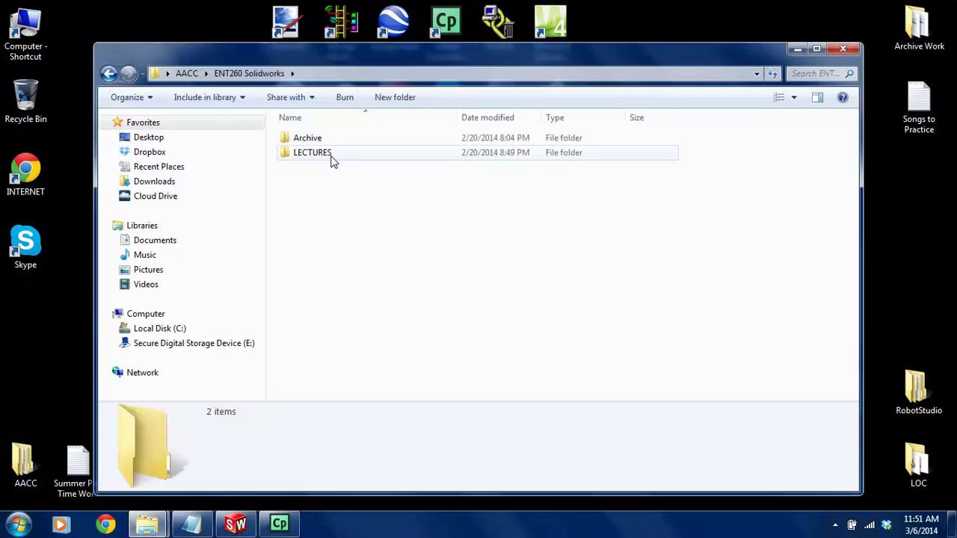
pyautogui.doubleClick(331, 154)
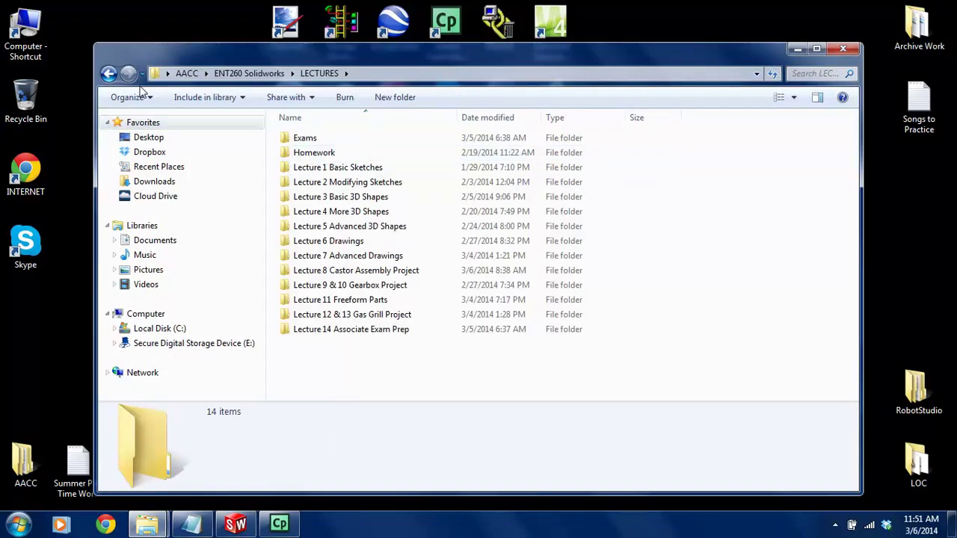
pyautogui.click(109, 73)
pyautogui.doubleClick(334, 137)
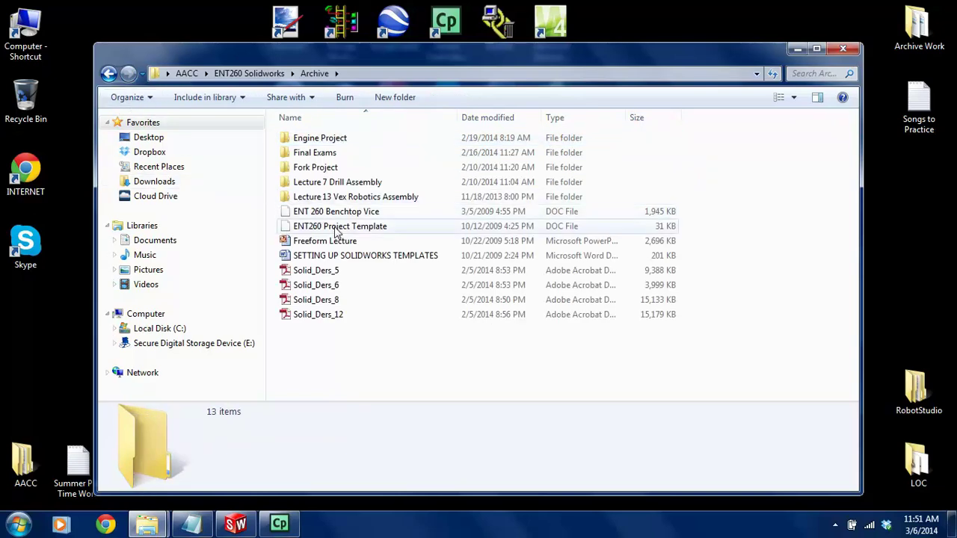
pyautogui.click(109, 73)
# Open the Lecture 7 Advanced Drawings folder inside LECTURES
pyautogui.doubleClick(290, 153)
pyautogui.doubleClick(329, 256)
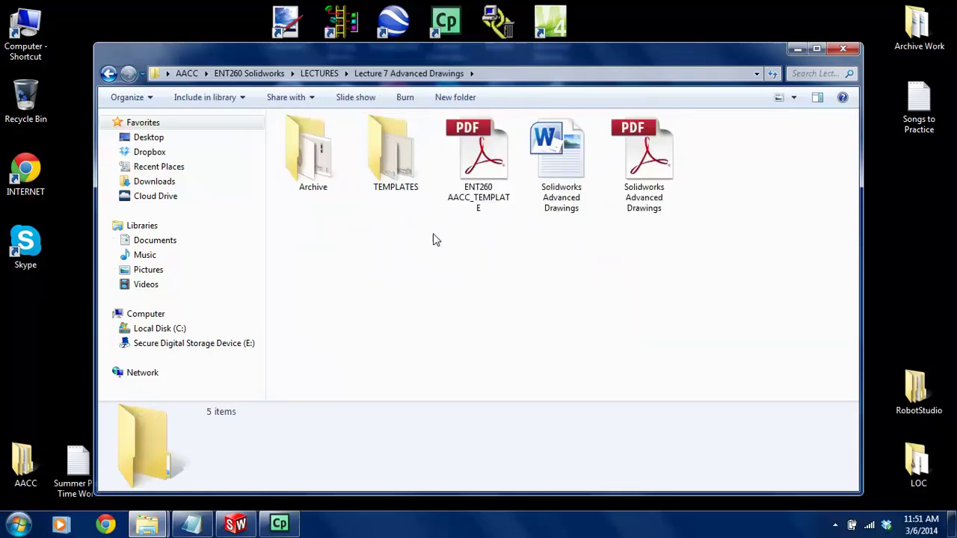
# Look through the TEMPLATES and Archive folders inside Lecture 7 Advanced Drawings, ending in TEMPLATES
pyautogui.doubleClick(421, 157)
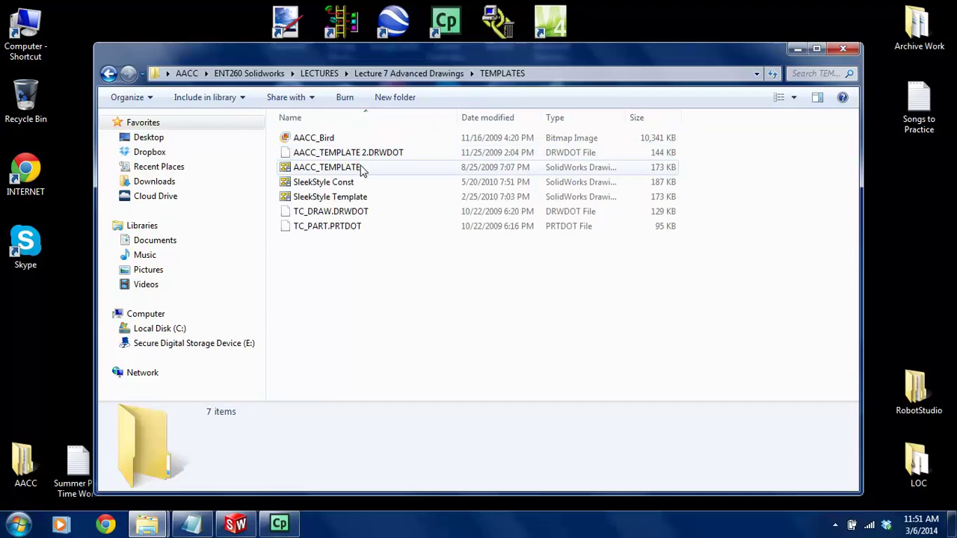
pyautogui.click(108, 73)
pyautogui.doubleClick(291, 145)
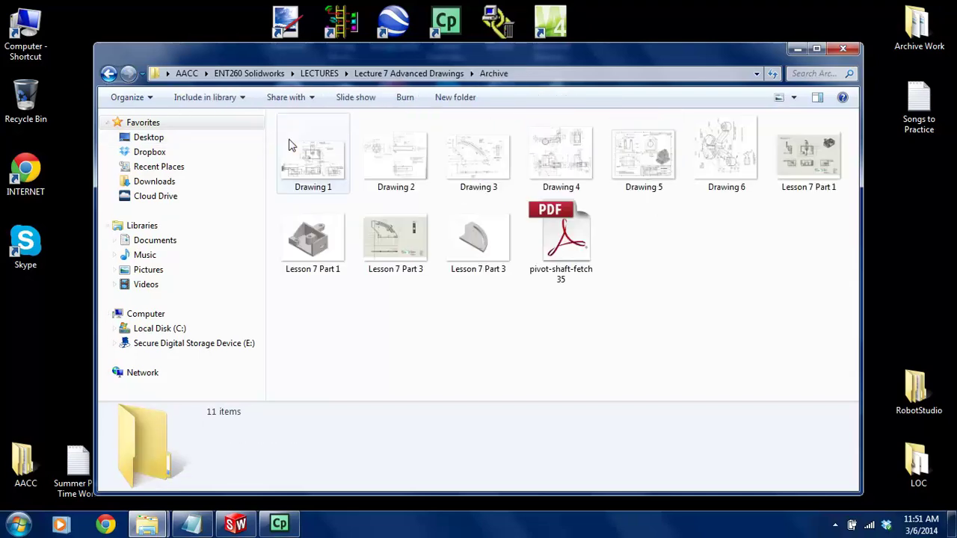
pyautogui.click(108, 74)
pyautogui.doubleClick(376, 156)
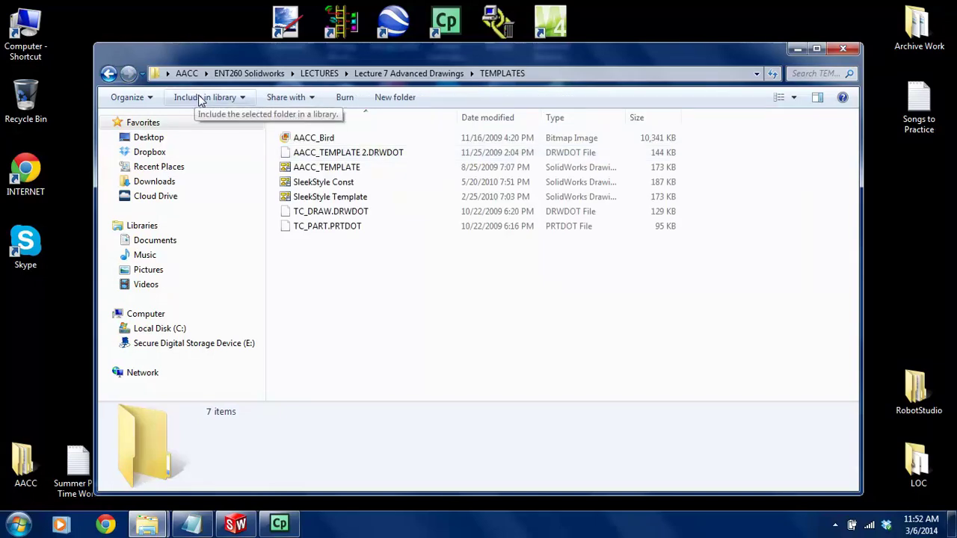
# Preview the AACC_TEMPLATE, SleekStyle Template and SleekStyle Const drawings in the TEMPLATES folder, and close the folder window
pyautogui.click(299, 166)
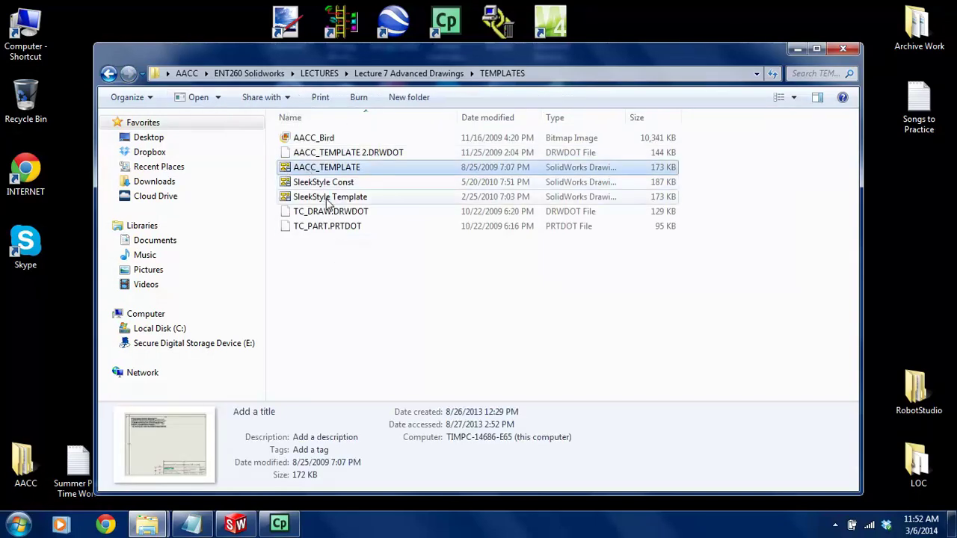
pyautogui.click(328, 194)
pyautogui.click(329, 184)
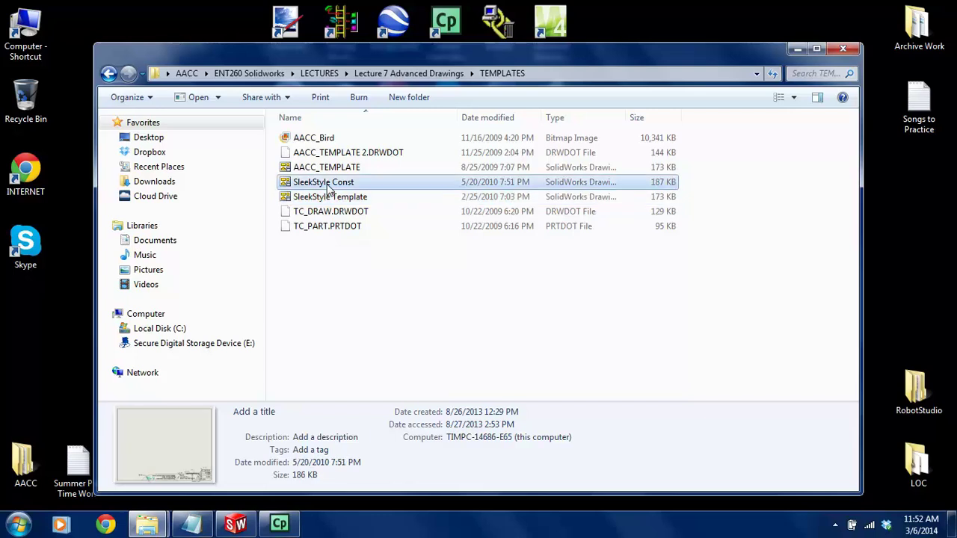
pyautogui.click(331, 166)
pyautogui.click(335, 153)
pyautogui.click(400, 206)
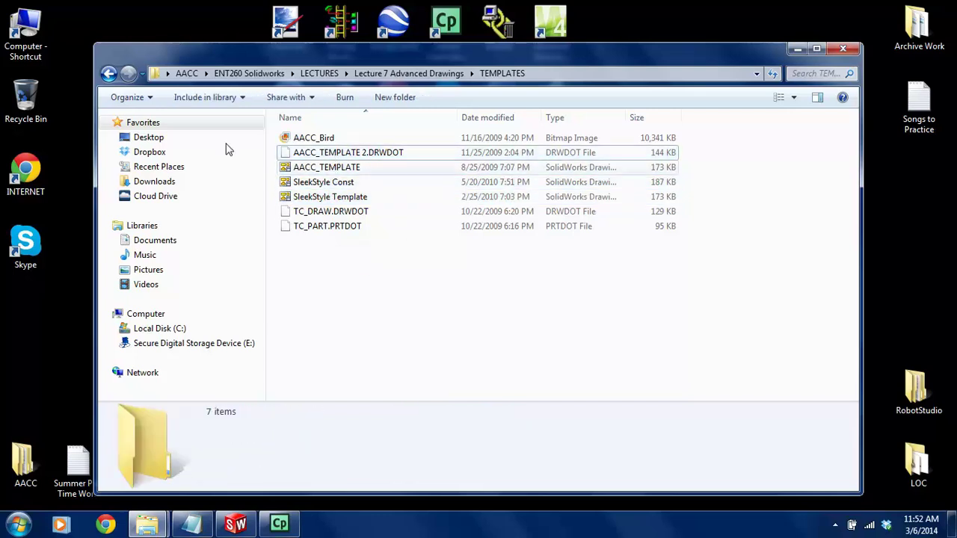
pyautogui.click(108, 74)
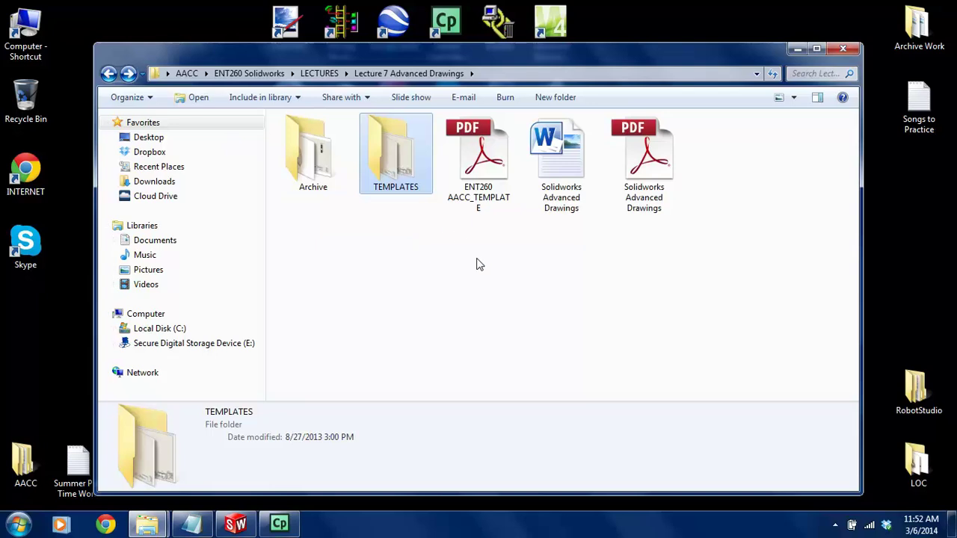
pyautogui.click(845, 49)
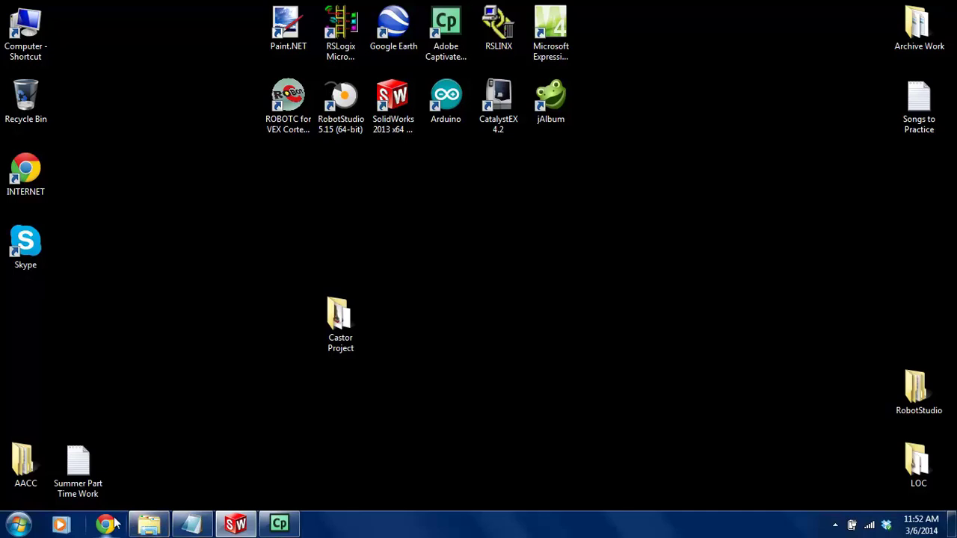
pyautogui.click(237, 525)
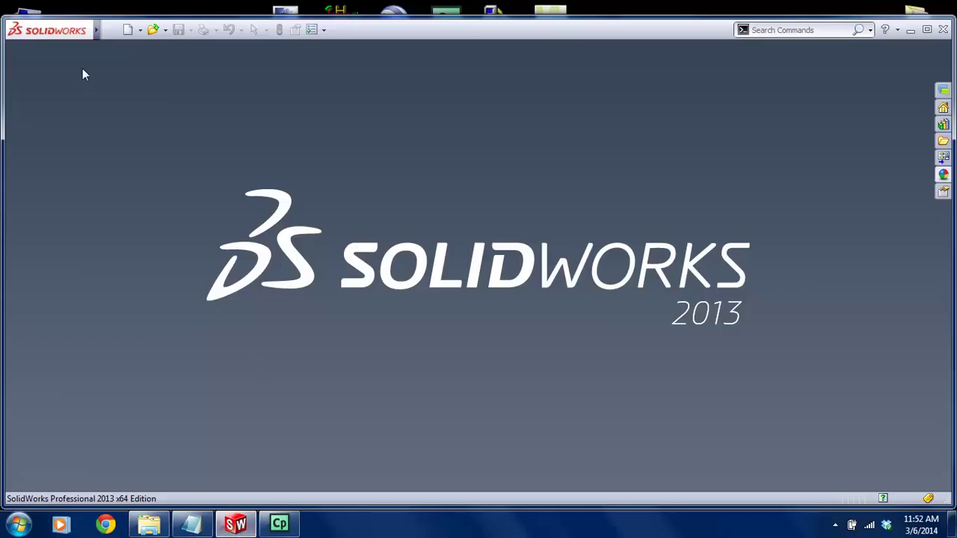
pyautogui.click(111, 30)
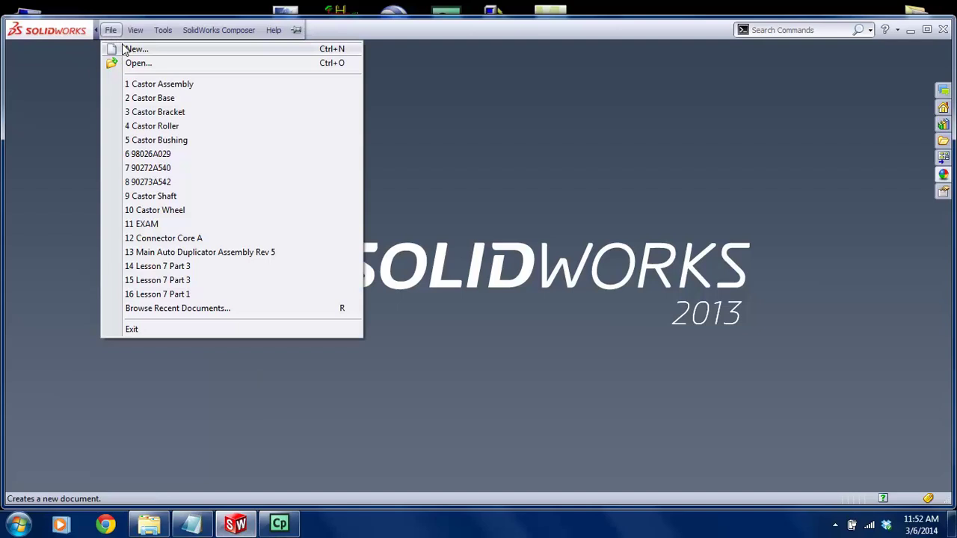
pyautogui.click(451, 166)
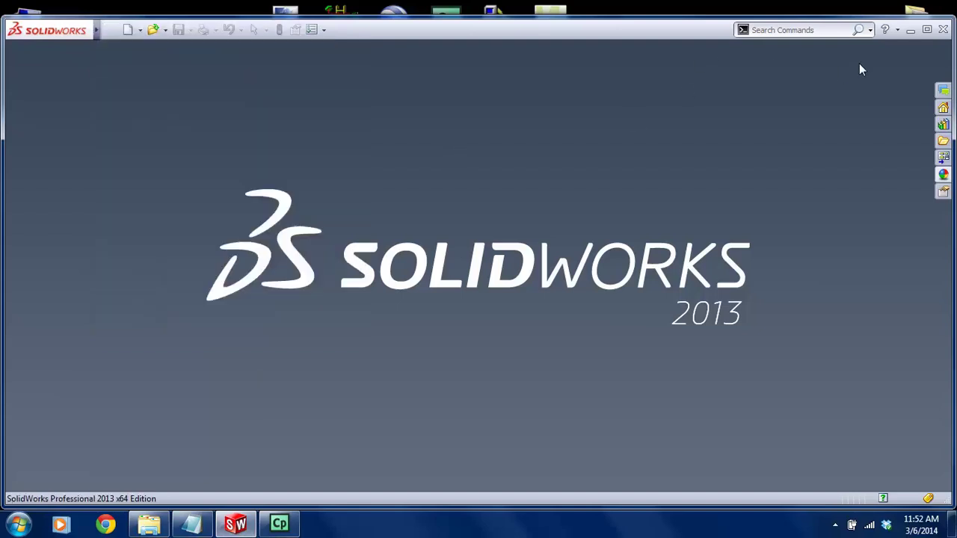
pyautogui.click(912, 30)
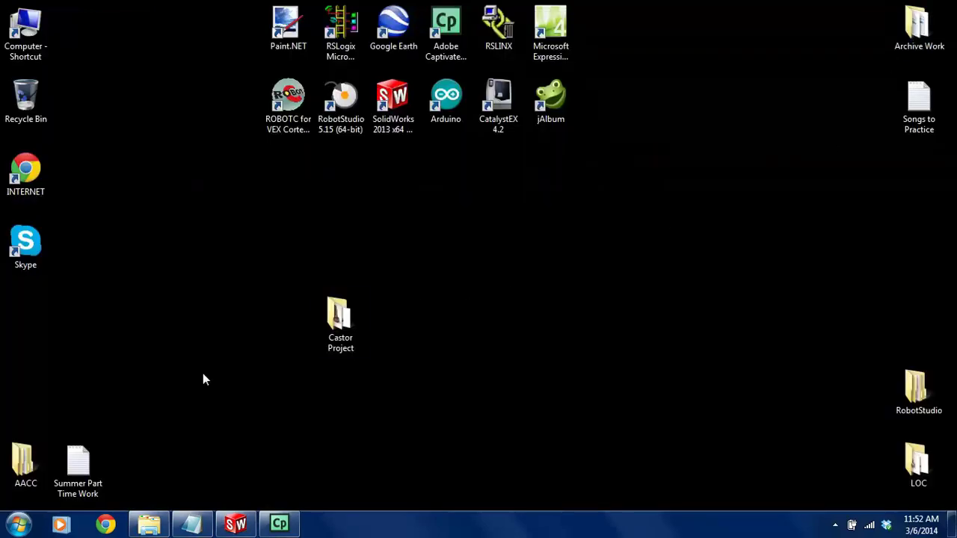
# Reopen the LECTURES folder inside ENT260 Solidworks, starting from the AACC folder on the desktop
pyautogui.doubleClick(27, 464)
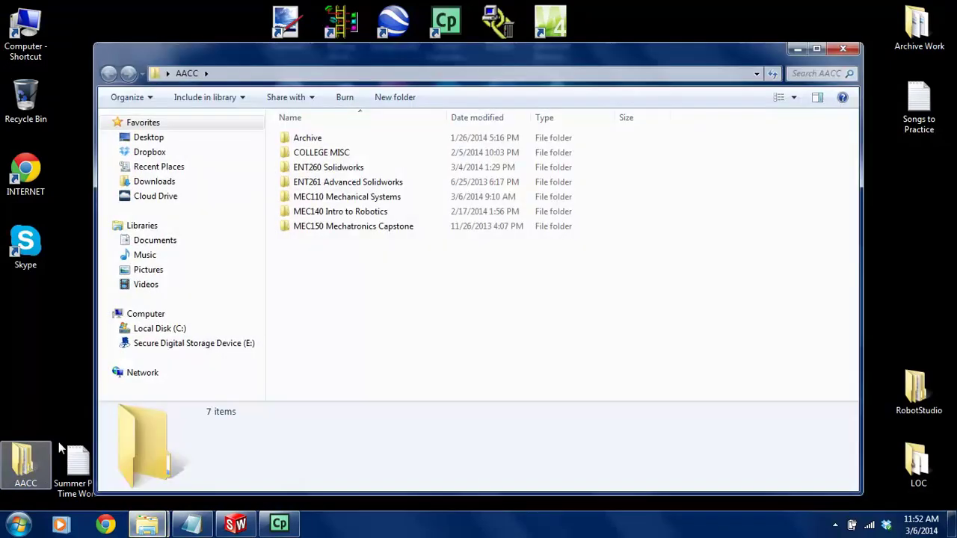
pyautogui.doubleClick(321, 166)
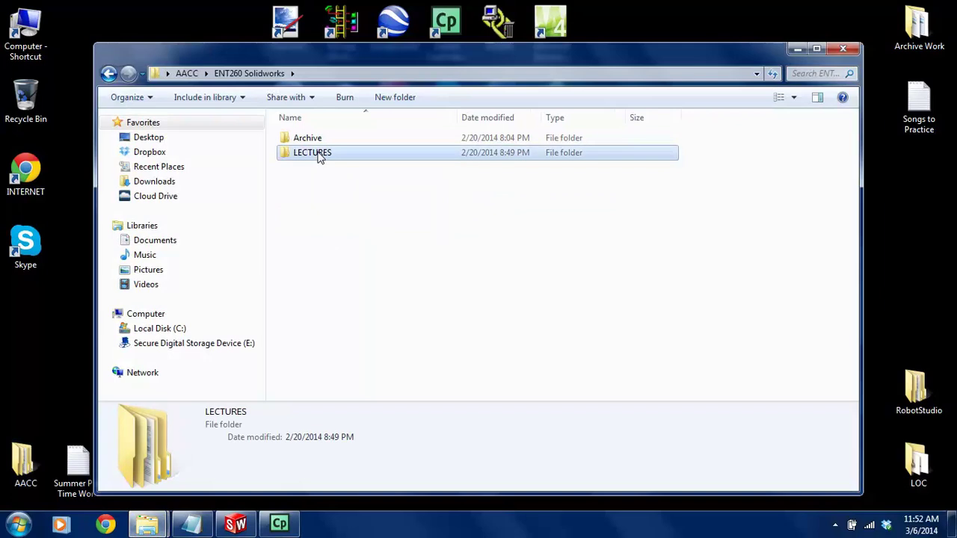
pyautogui.doubleClick(318, 153)
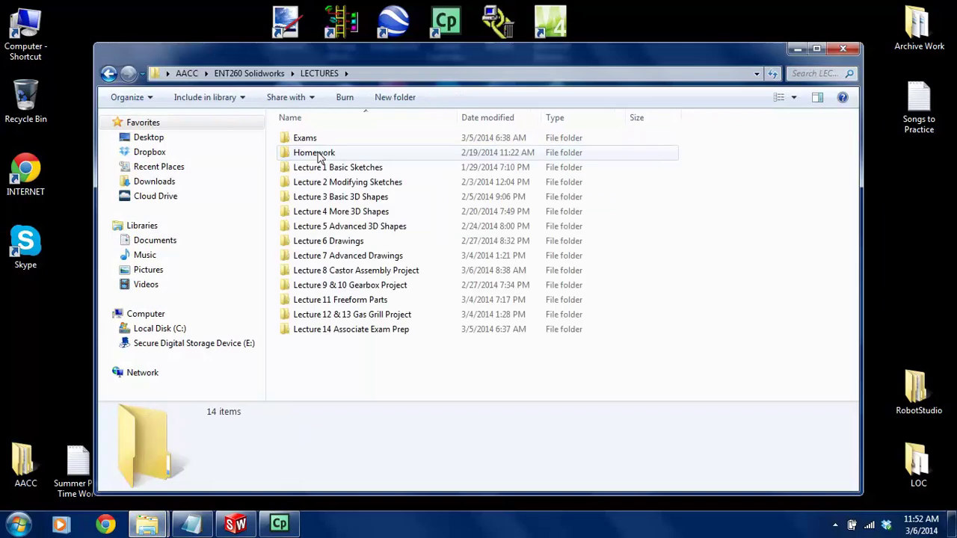
# Check the Lecture 8 Castor Assembly Project folder and its Homework subfolder, and return to LECTURES
pyautogui.doubleClick(354, 270)
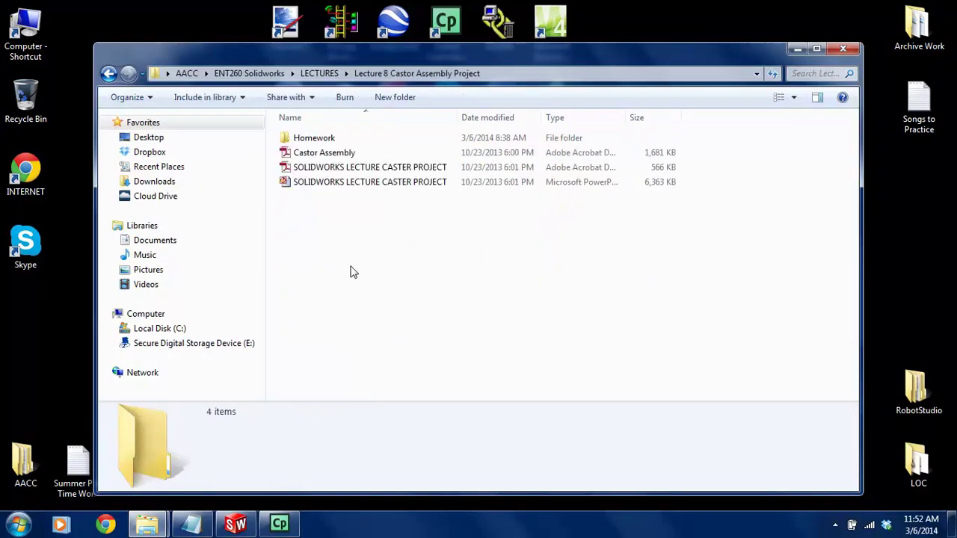
pyautogui.doubleClick(314, 138)
pyautogui.click(109, 73)
pyautogui.click(108, 73)
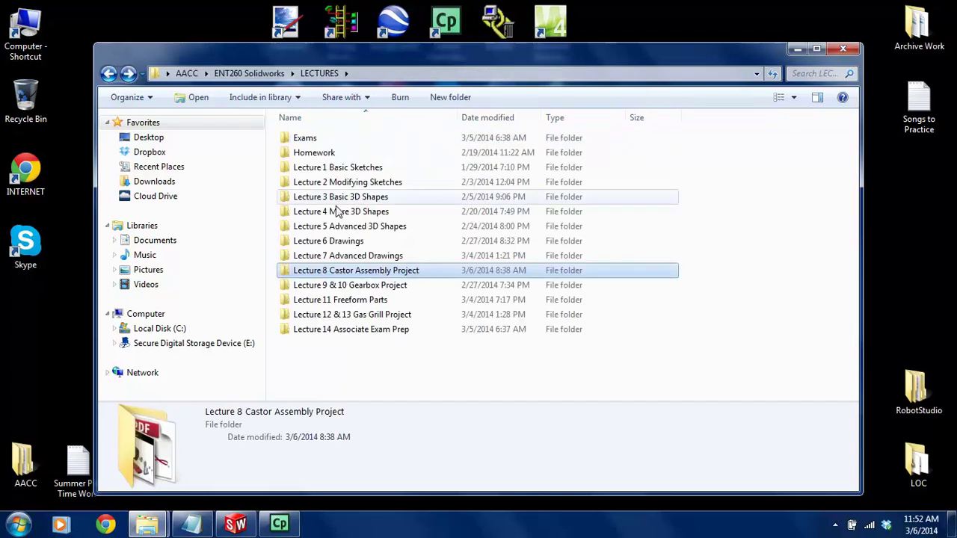
# Open the TEMPLATES folder inside Lecture 7 Advanced Drawings
pyautogui.doubleClick(347, 258)
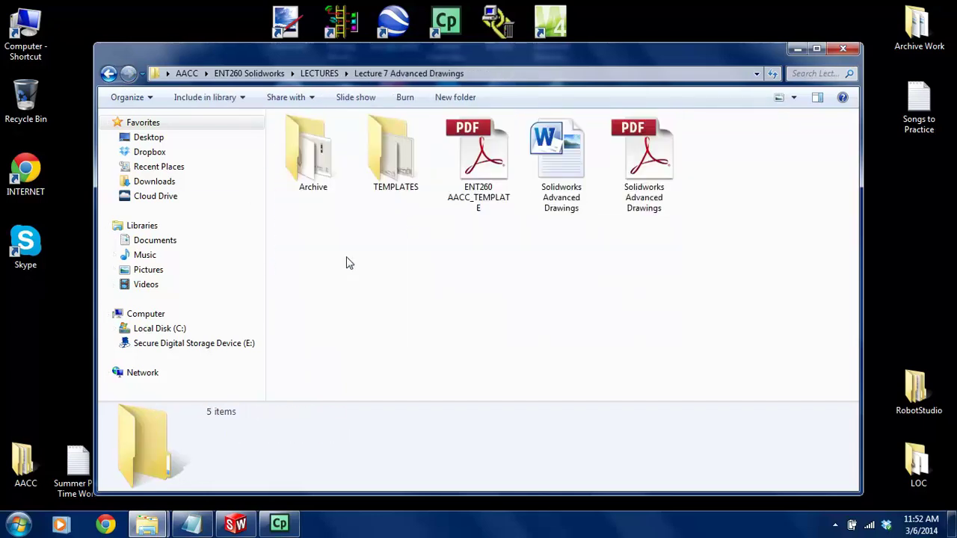
pyautogui.click(394, 164)
pyautogui.doubleClick(394, 164)
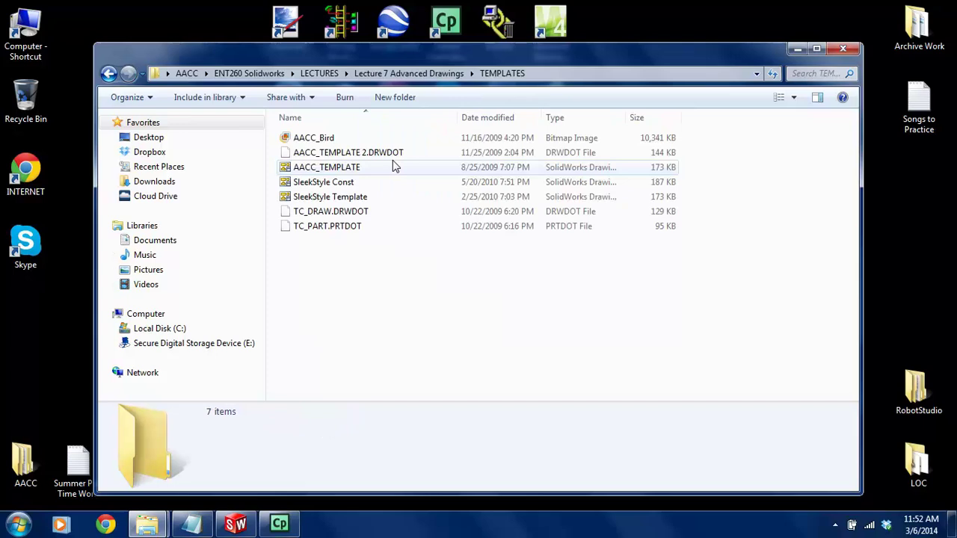
# Examine the AACC_TEMPLATE, AACC_TEMPLATE 2.DRWDOT and SleekStyle Template files in the TEMPLATES folder
pyautogui.click(344, 167)
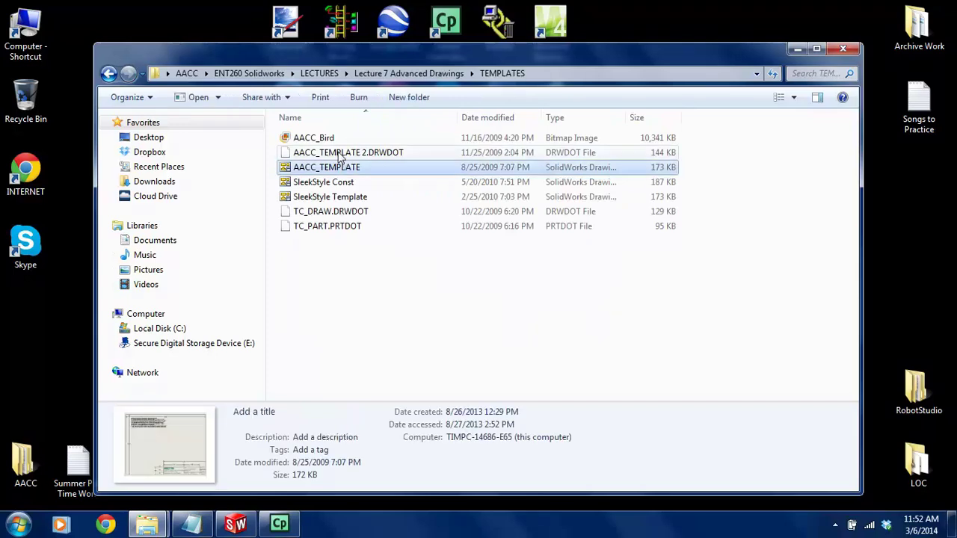
pyautogui.click(340, 154)
pyautogui.click(340, 167)
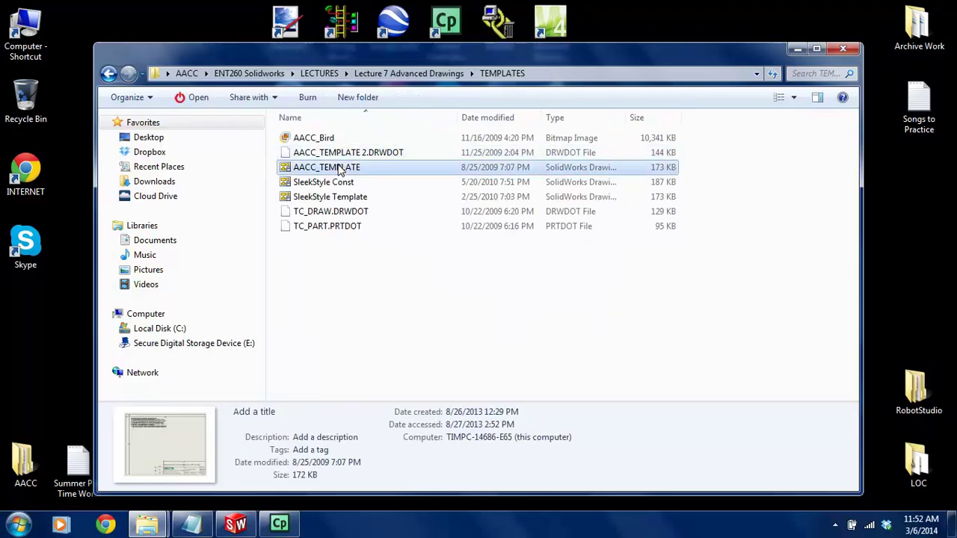
pyautogui.click(340, 198)
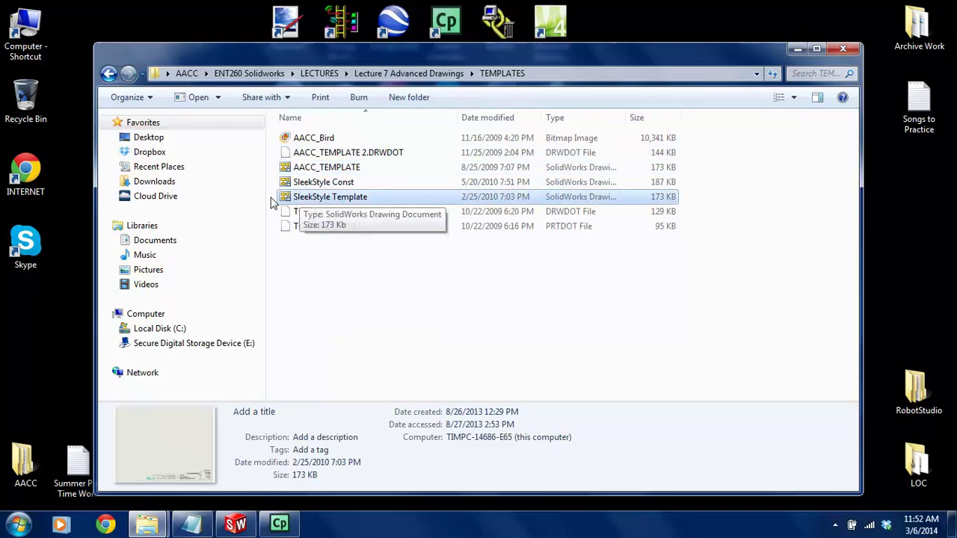
pyautogui.click(330, 289)
# Switch to SolidWorks and open the File Locations settings in the system options
pyautogui.click(238, 524)
pyautogui.moveTo(91, 30)
pyautogui.click(163, 30)
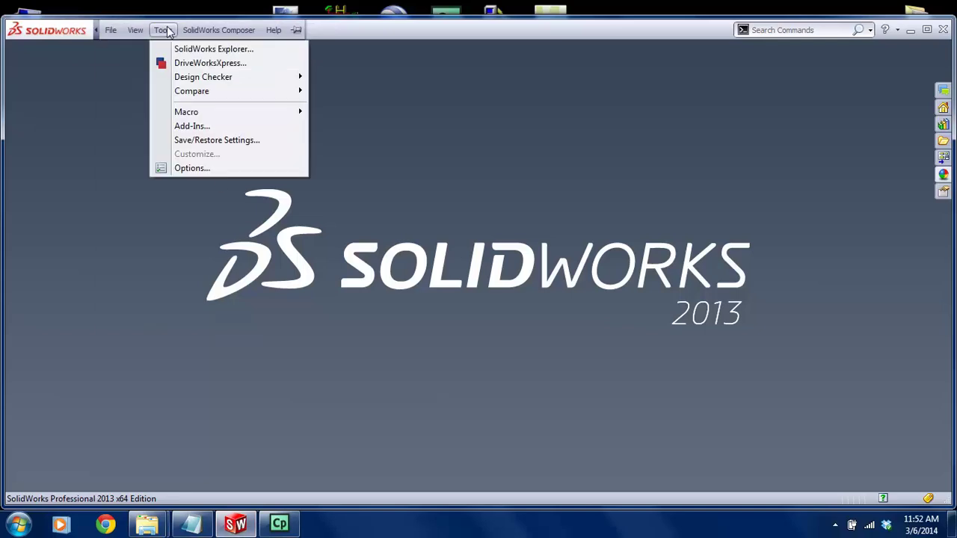
pyautogui.click(222, 169)
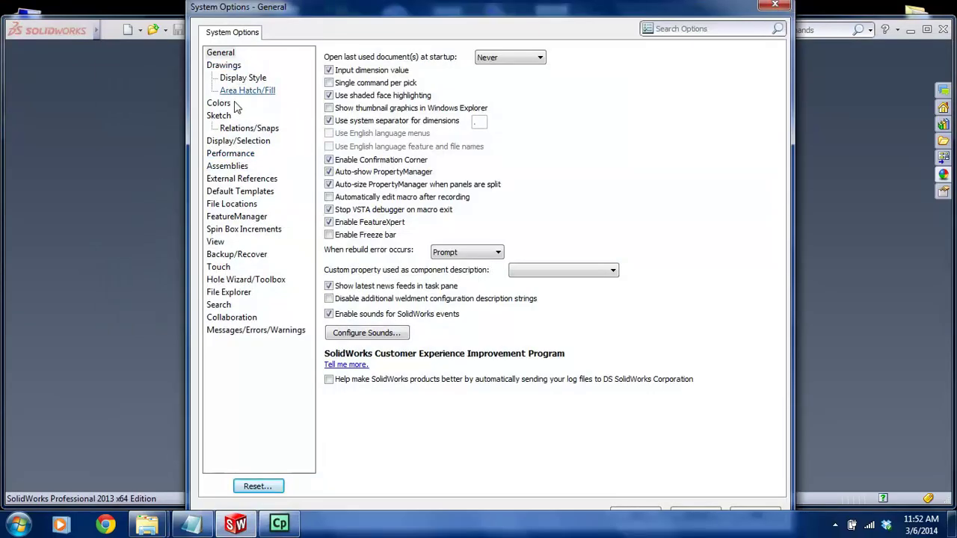
pyautogui.click(281, 208)
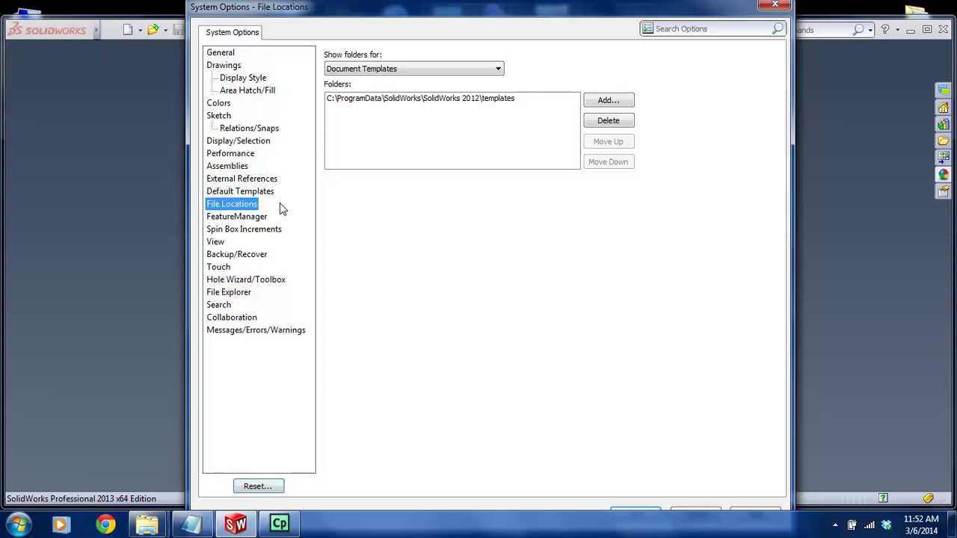
# Add the Lecture 7 Advanced Drawings TEMPLATES folder to the Document Templates search paths and accept the change
pyautogui.click(607, 100)
pyautogui.moveTo(587, 223)
pyautogui.mouseDown()
pyautogui.moveTo(584, 241)
pyautogui.moveTo(585, 228)
pyautogui.mouseUp()
pyautogui.click(415, 252)
pyautogui.click(404, 268)
pyautogui.click(413, 238)
pyautogui.click(420, 238)
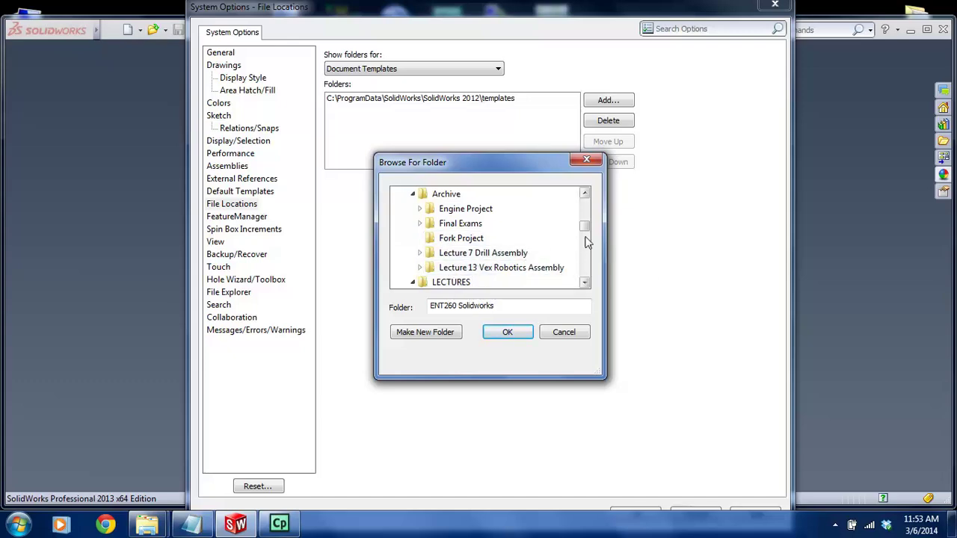
pyautogui.moveTo(589, 233); pyautogui.dragTo(588, 249)
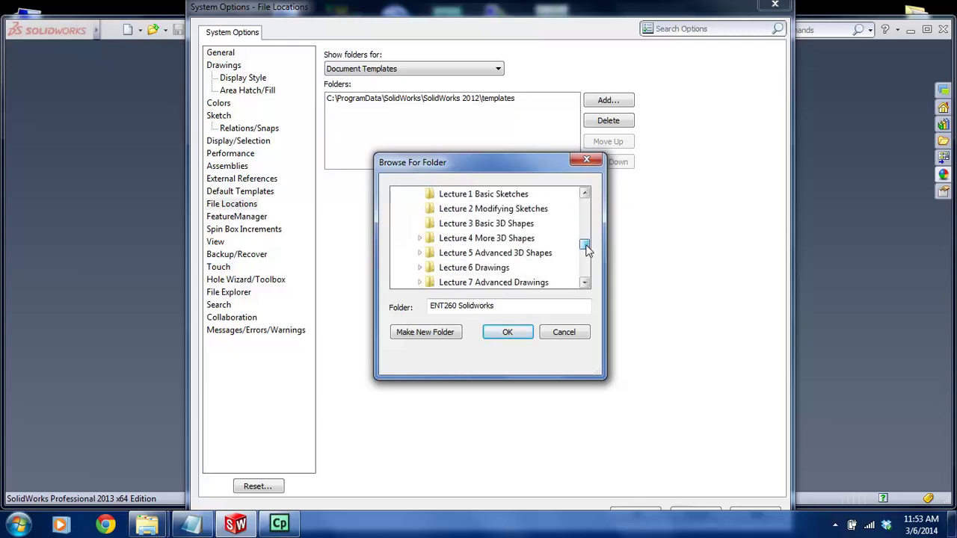
pyautogui.click(419, 281)
pyautogui.click(456, 267)
pyautogui.click(507, 332)
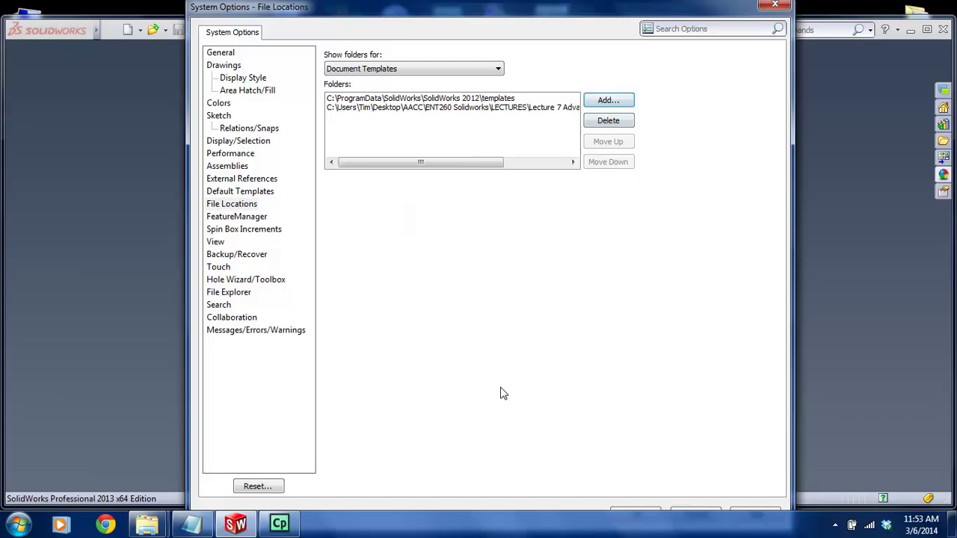
pyautogui.click(624, 513)
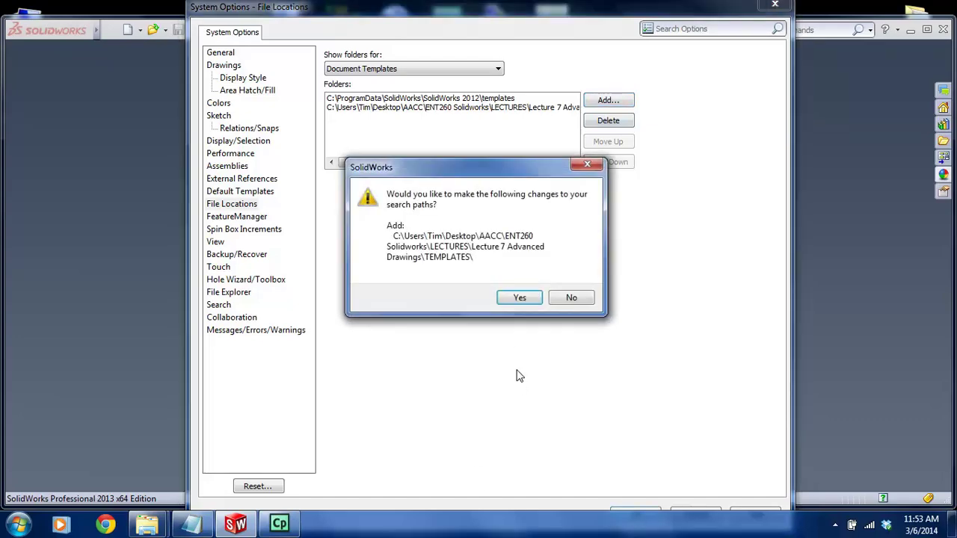
pyautogui.click(519, 297)
# Preview the added course templates for a new document and create a drawing from the TC_DRAW template
pyautogui.moveTo(77, 37)
pyautogui.click(111, 30)
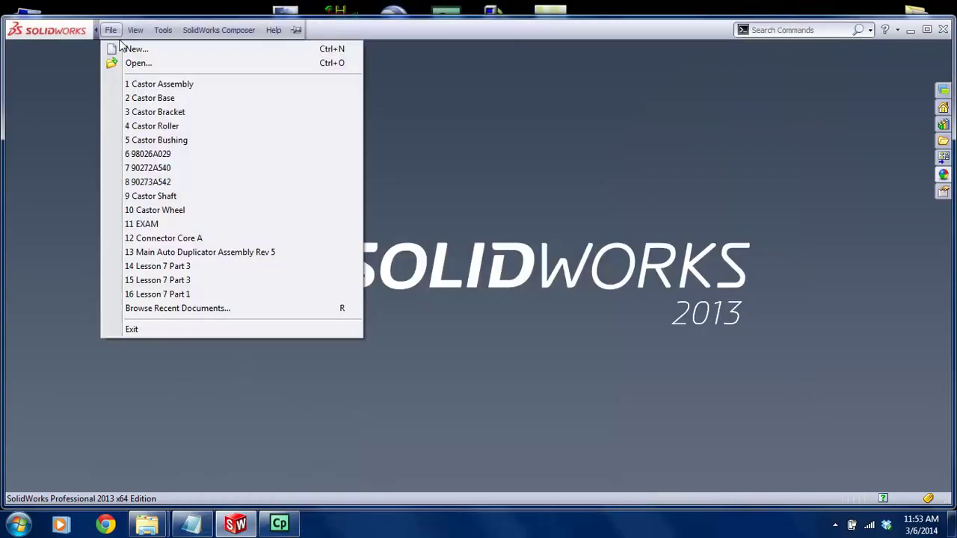
pyautogui.click(142, 50)
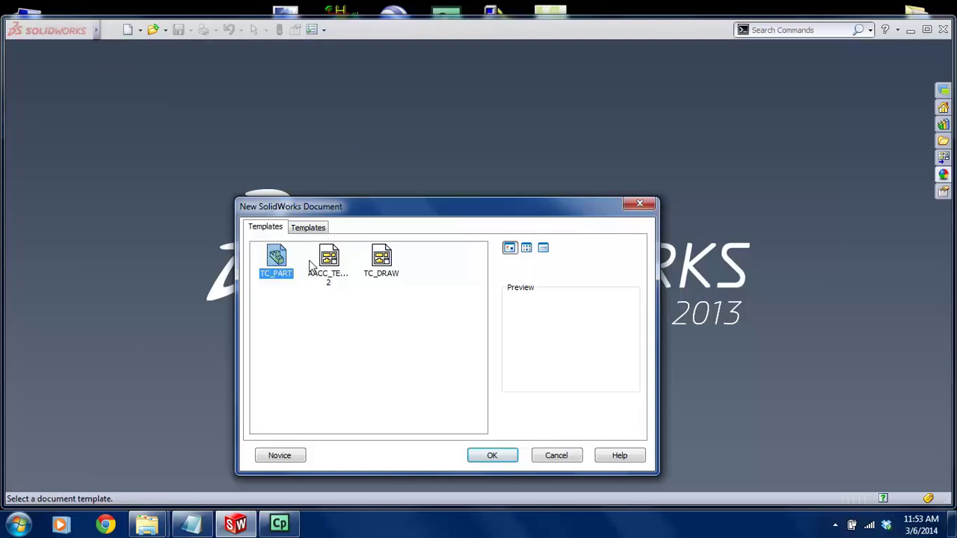
pyautogui.click(322, 266)
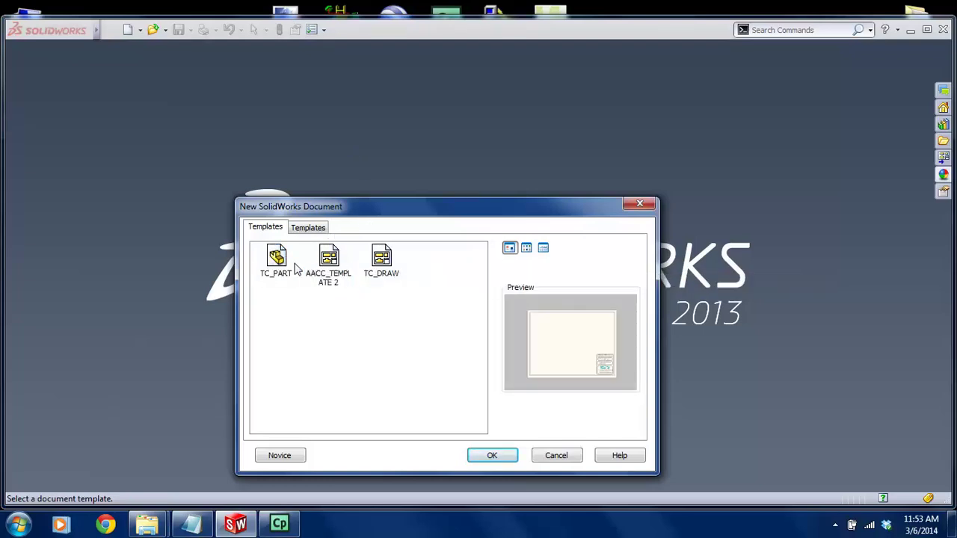
pyautogui.click(381, 266)
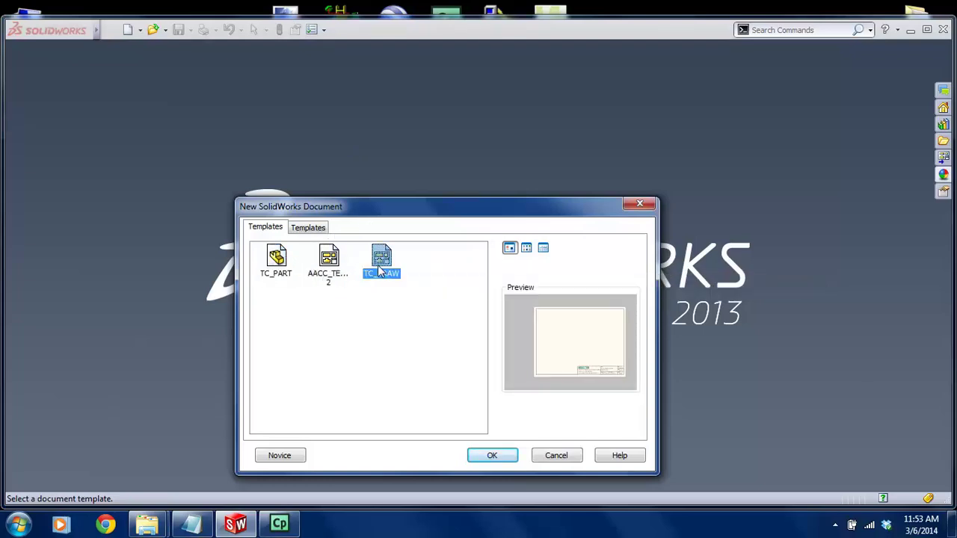
pyautogui.click(317, 228)
pyautogui.click(269, 227)
pyautogui.click(276, 261)
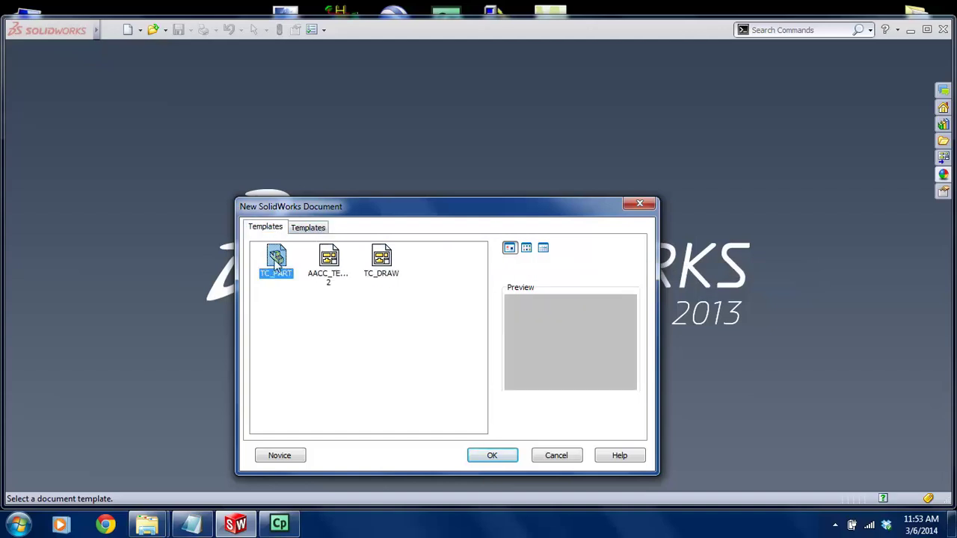
pyautogui.click(327, 263)
pyautogui.click(375, 269)
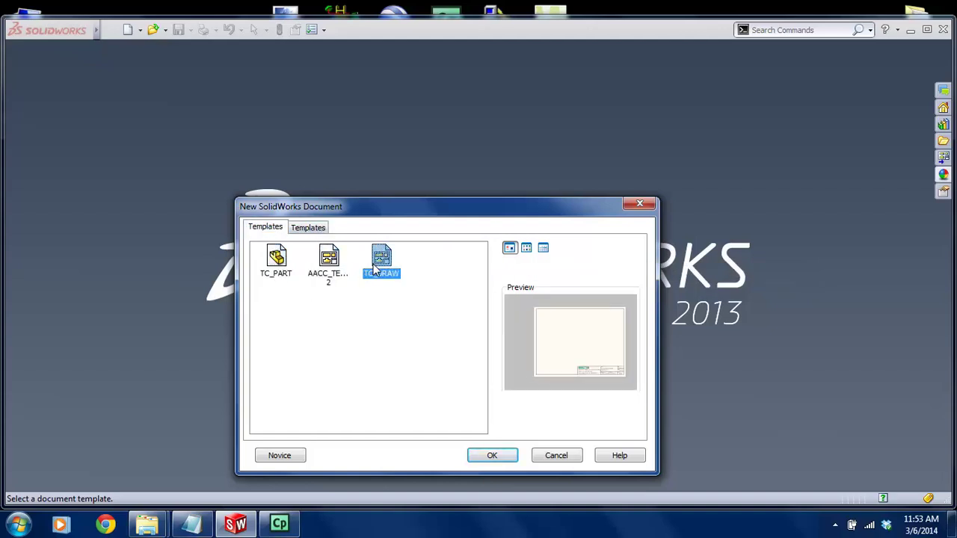
pyautogui.click(511, 461)
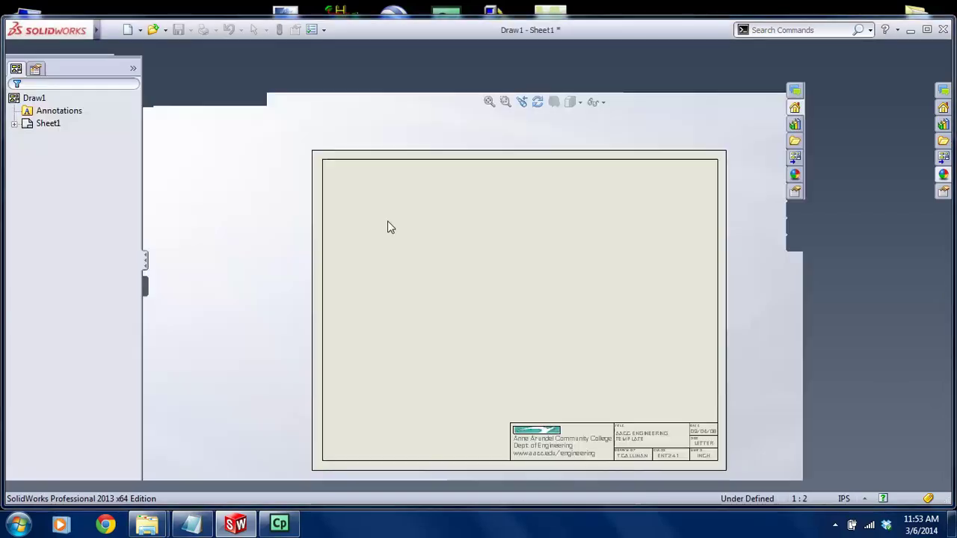
# Examine the new drawing's sheet border and the details in its title block
pyautogui.scroll(-4, 593, 324)
pyautogui.scroll(4, 464, 267)
pyautogui.scroll(-2, 479, 254)
pyautogui.scroll(-3, 617, 404)
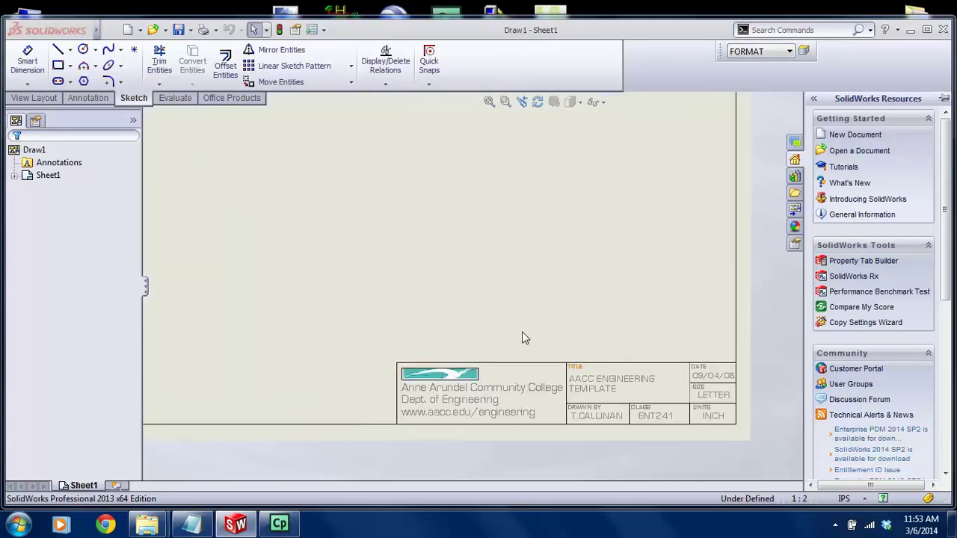
pyautogui.scroll(4, 511, 310)
pyautogui.scroll(-2, 481, 204)
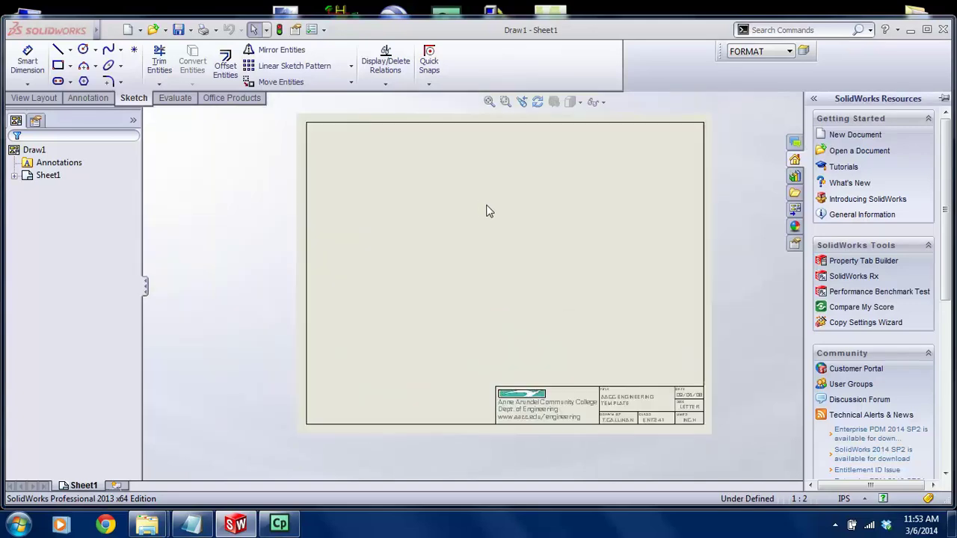
pyautogui.scroll(-1, 486, 211)
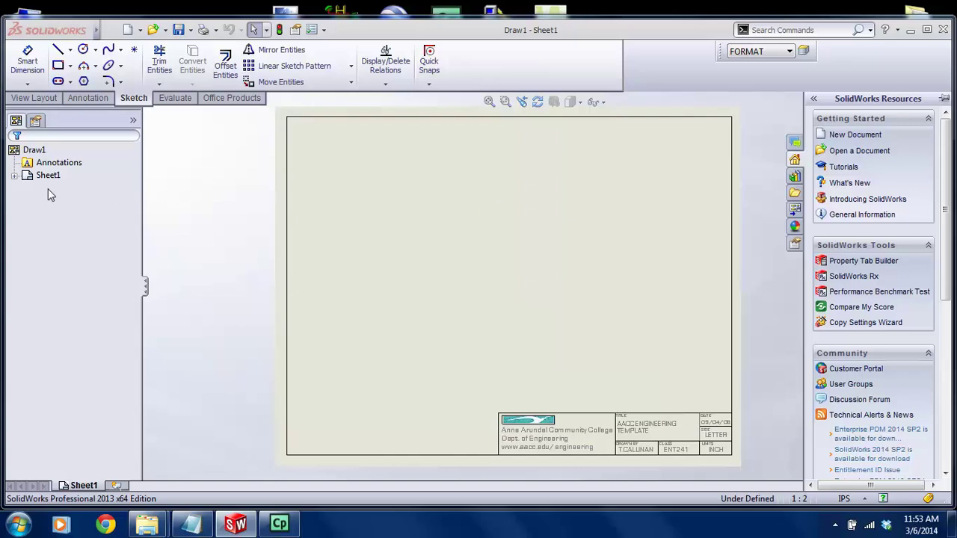
# Expand Sheet1 and its sheet format in the drawing tree and switch to editing the sheet format
pyautogui.click(14, 175)
pyautogui.click(43, 188)
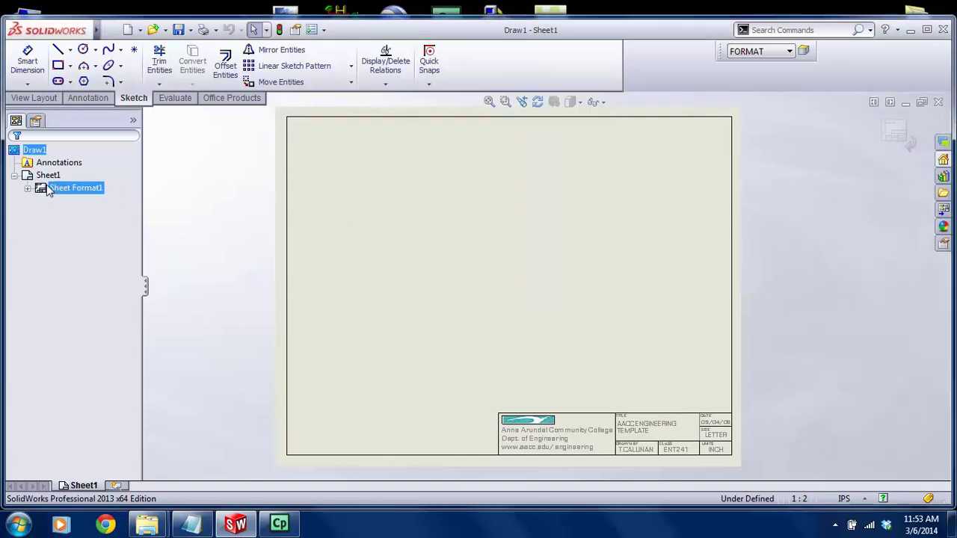
pyautogui.click(28, 187)
pyautogui.rightClick(37, 178)
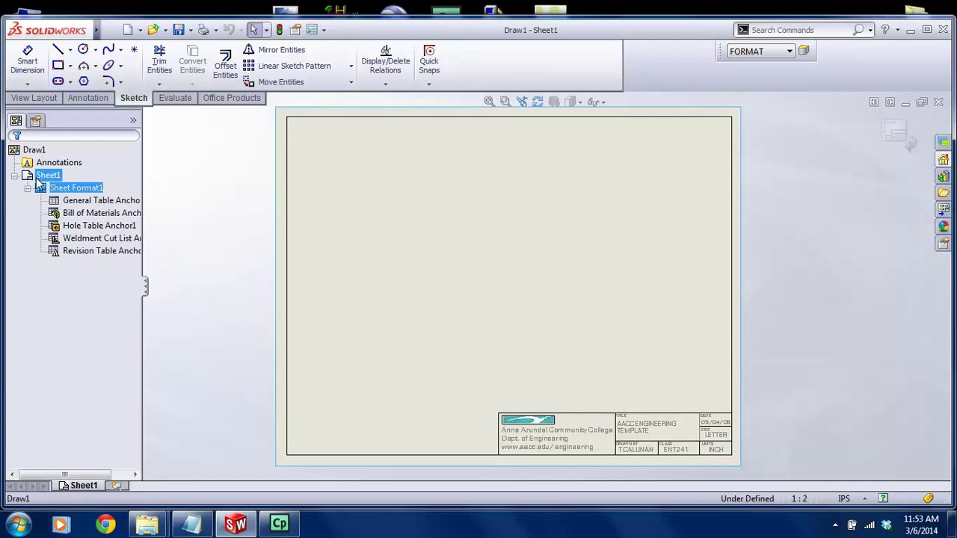
pyautogui.click(75, 214)
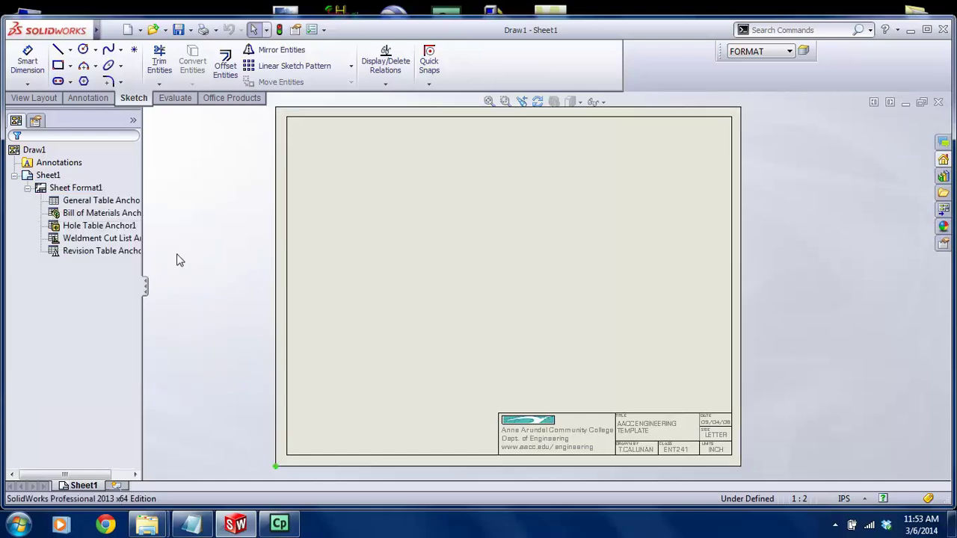
pyautogui.rightClick(46, 177)
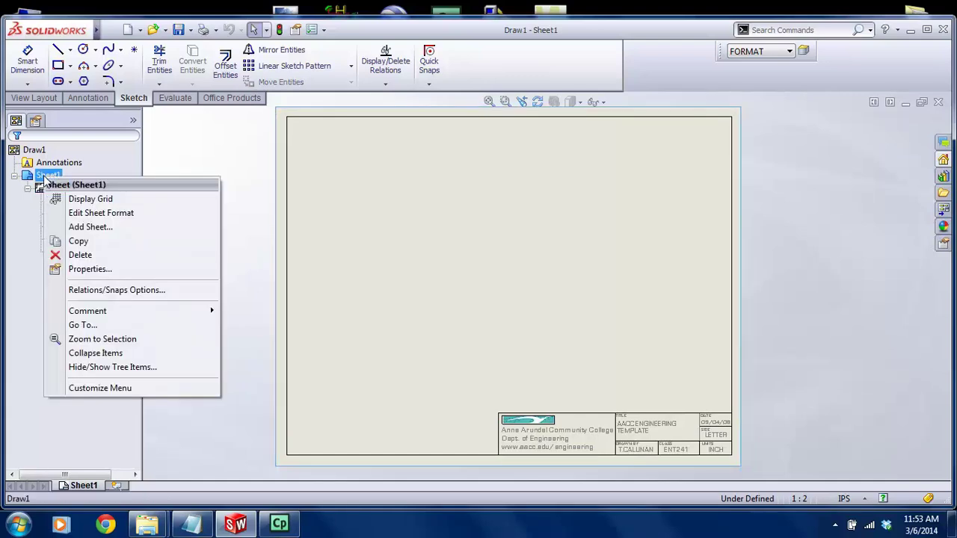
pyautogui.click(201, 164)
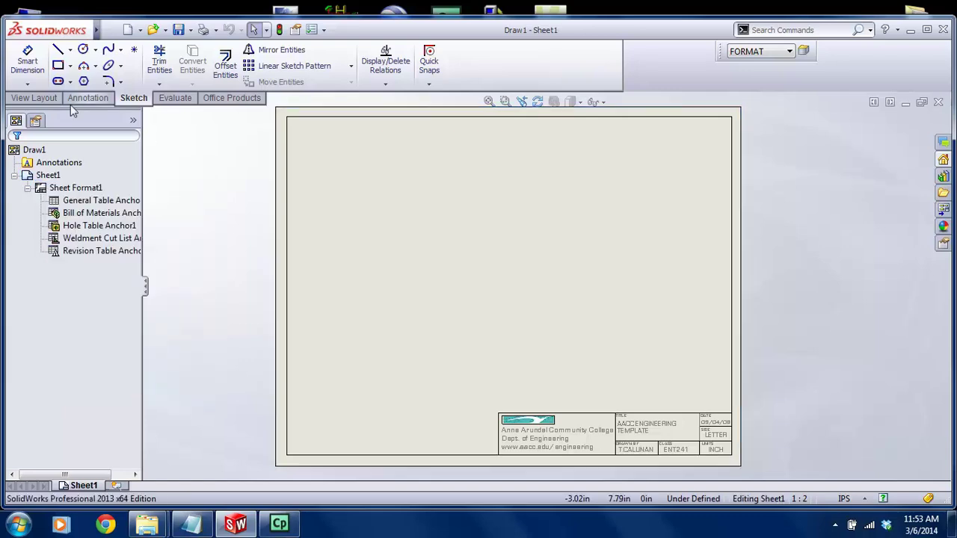
pyautogui.rightClick(49, 176)
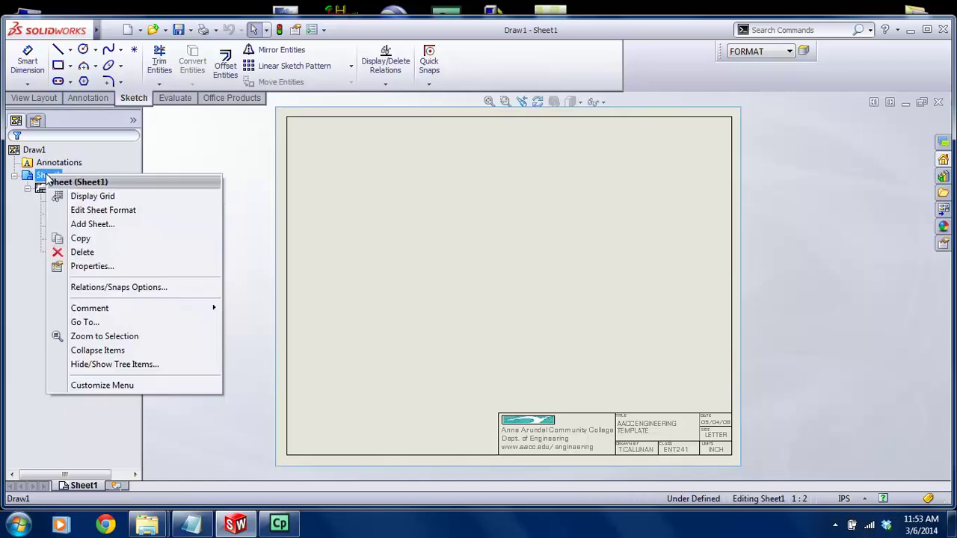
pyautogui.click(99, 210)
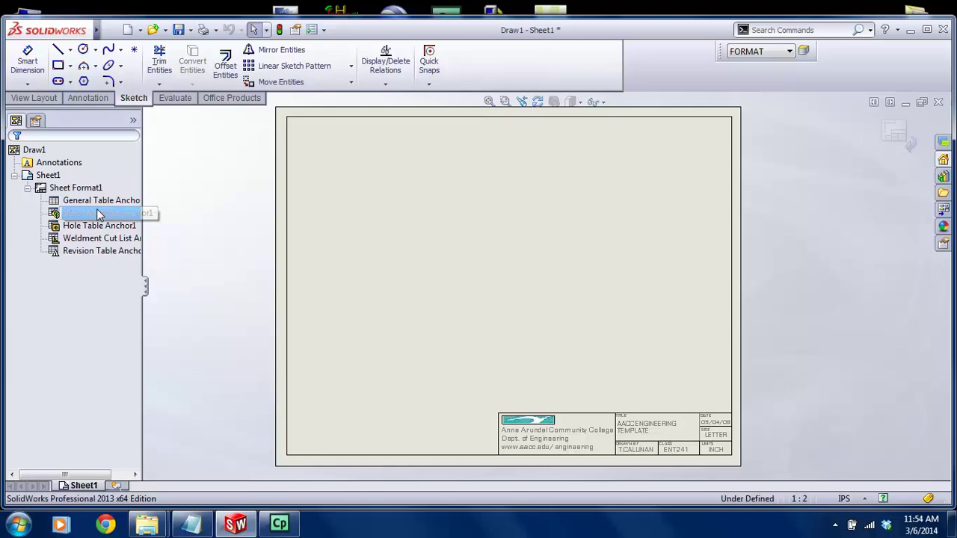
# Change Sheet1's format to the standard B (ANSI) Landscape size in the sheet properties
pyautogui.rightClick(62, 182)
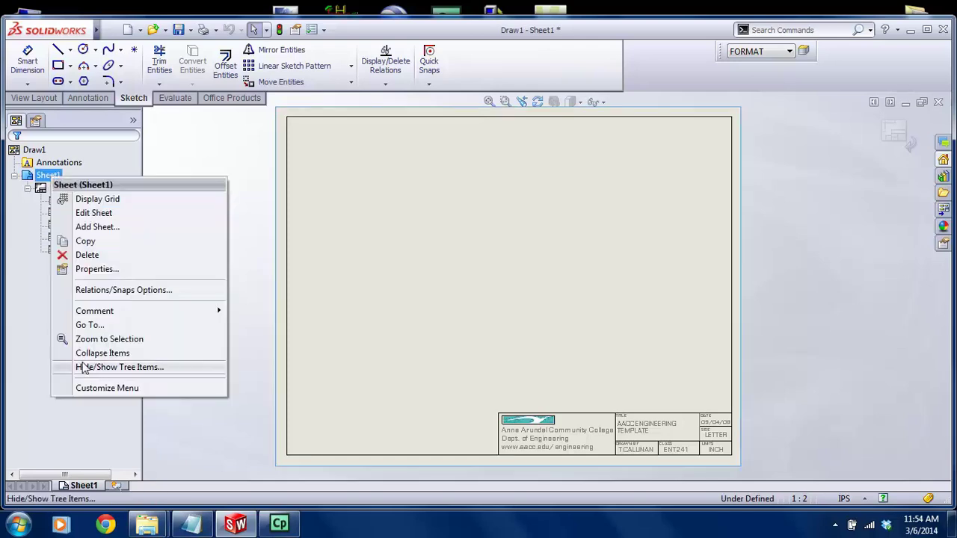
pyautogui.click(91, 268)
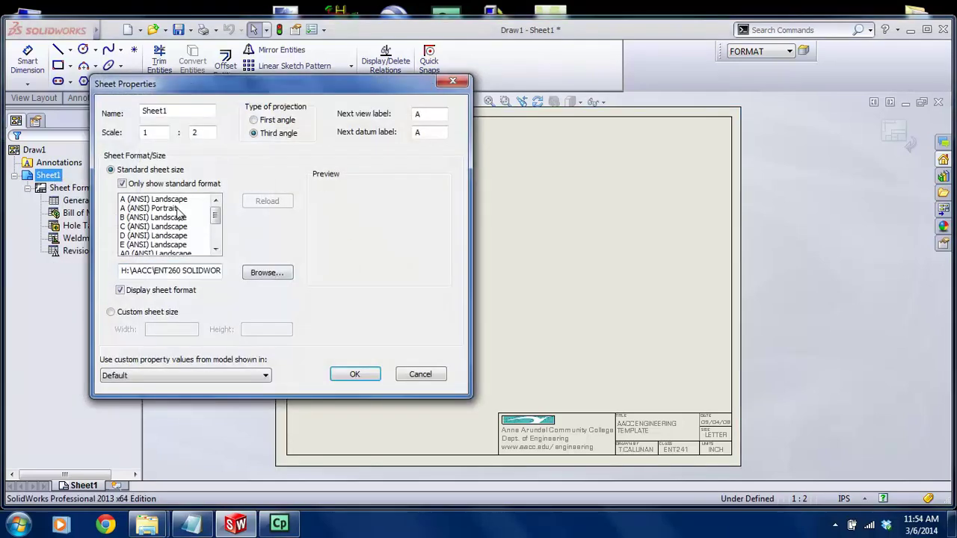
pyautogui.click(153, 217)
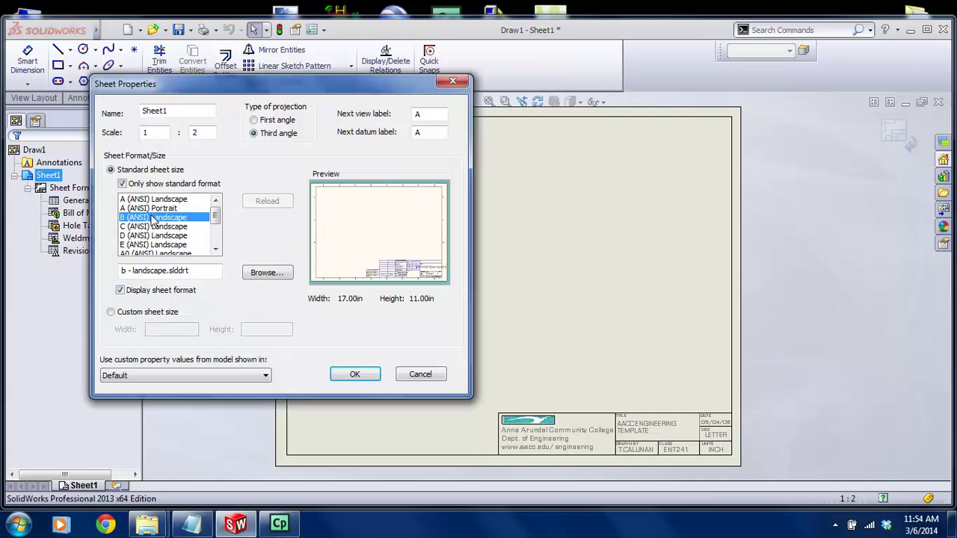
pyautogui.click(356, 374)
pyautogui.click(519, 272)
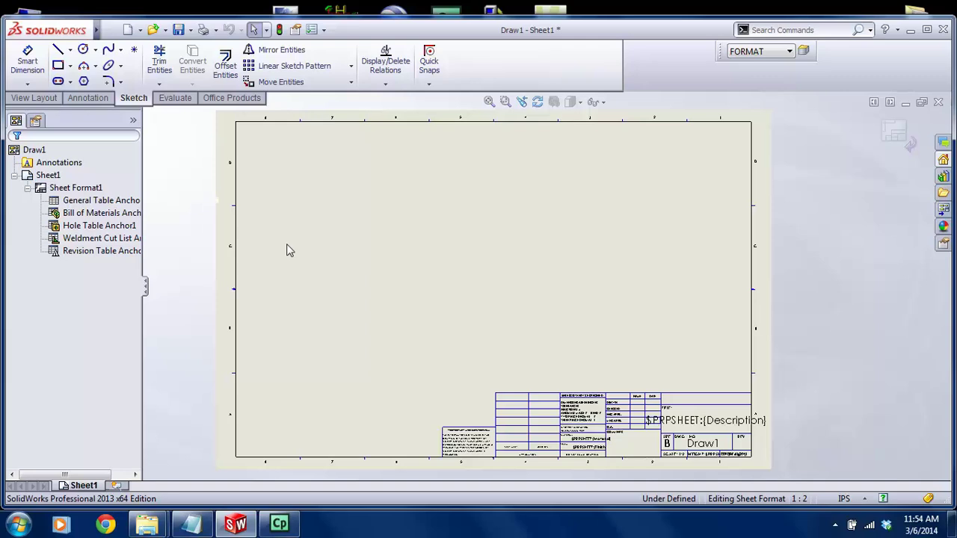
# Exit sheet format editing and return to editing Sheet1
pyautogui.click(355, 252)
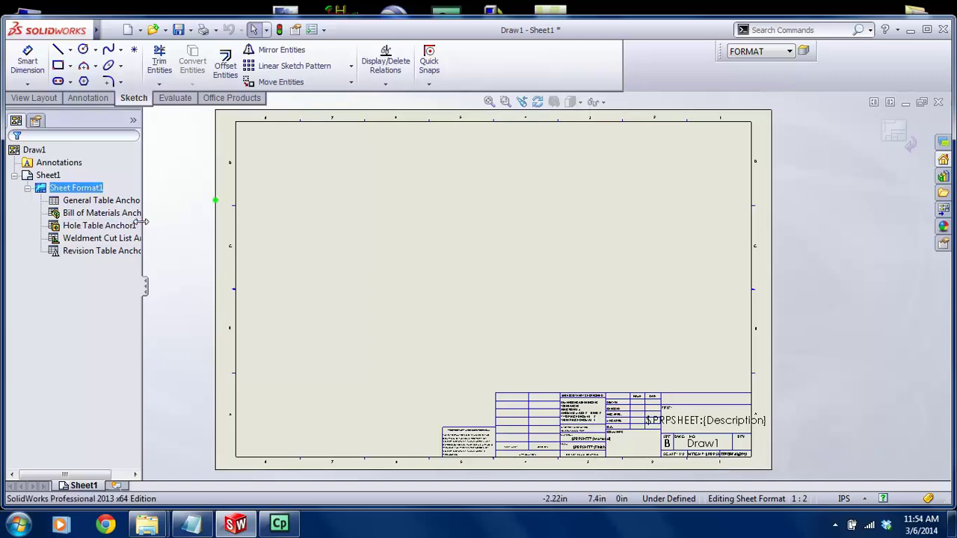
pyautogui.rightClick(61, 179)
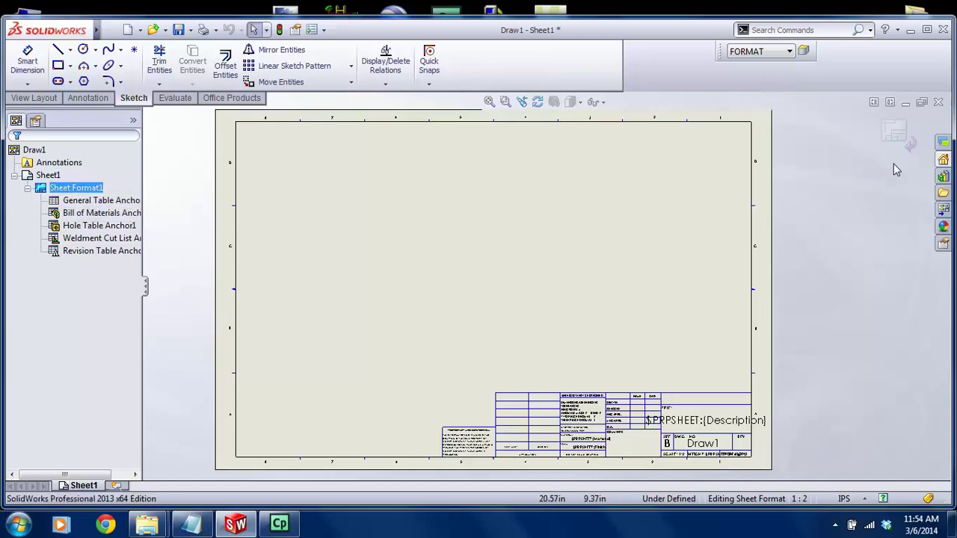
pyautogui.click(894, 131)
pyautogui.scroll(-3, 449, 209)
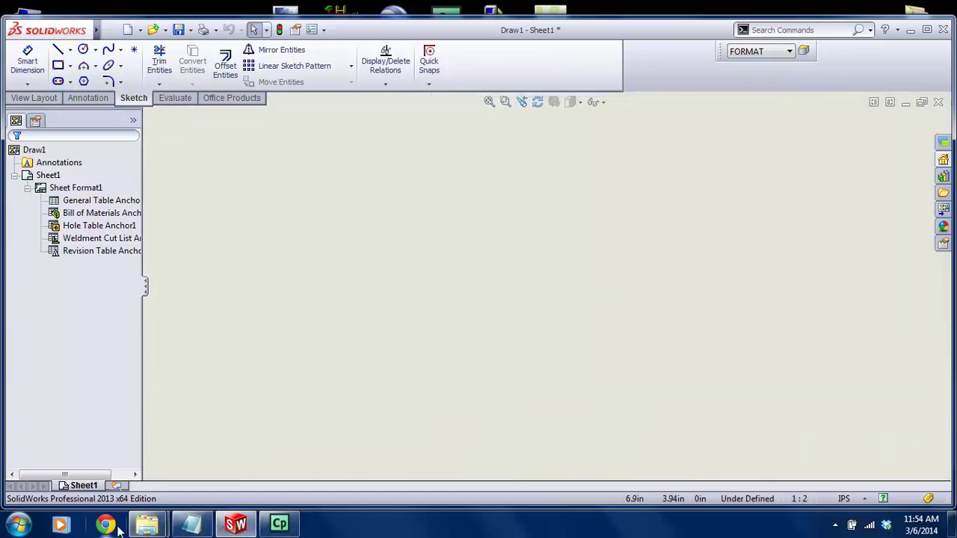
# Look through the part and assembly files in the Castor Project folder and return to the drawing
pyautogui.moveTo(160, 527)
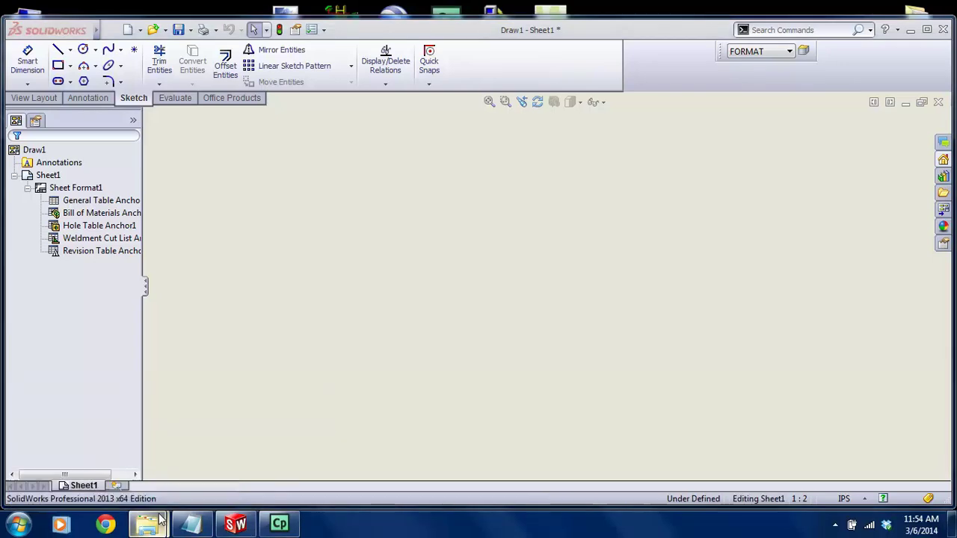
pyautogui.click(157, 467)
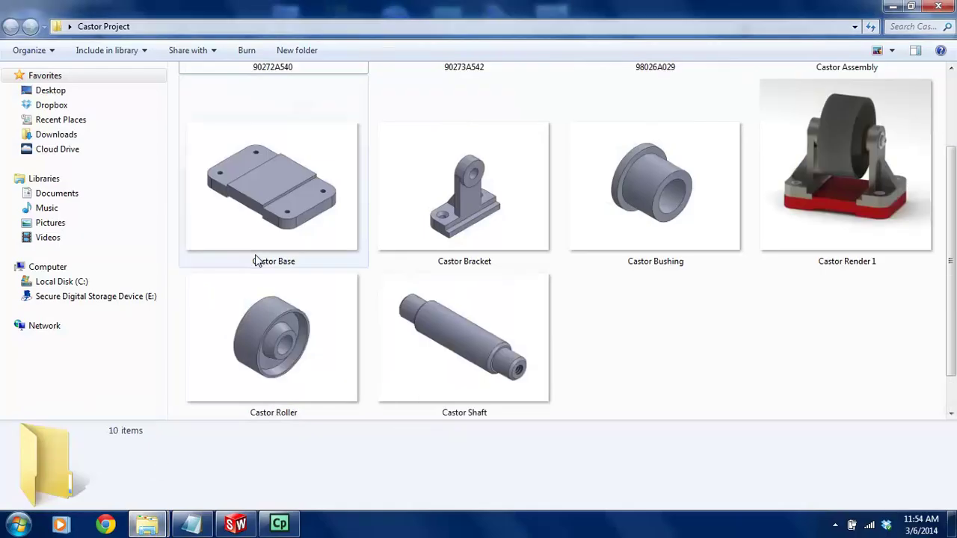
pyautogui.scroll(2, 622, 203)
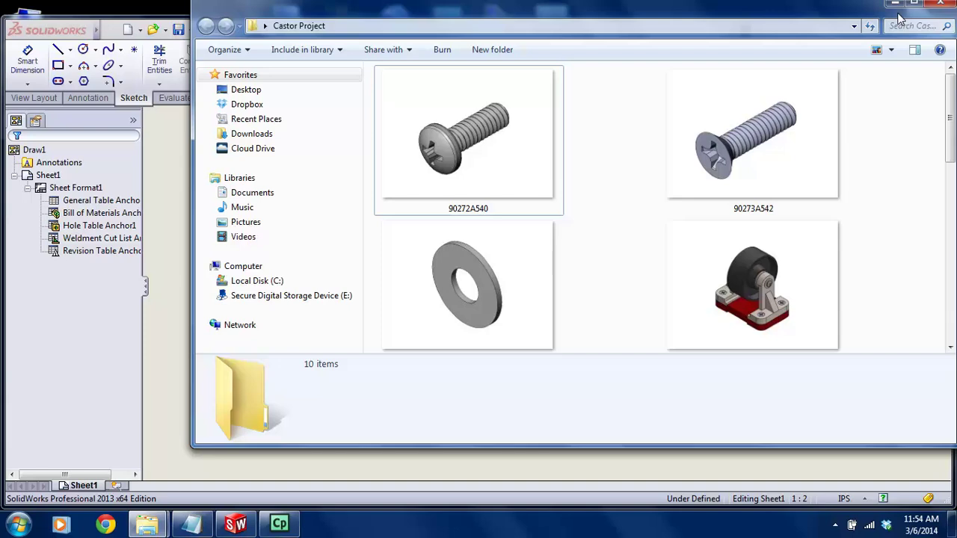
pyautogui.click(909, 6)
pyautogui.click(889, 15)
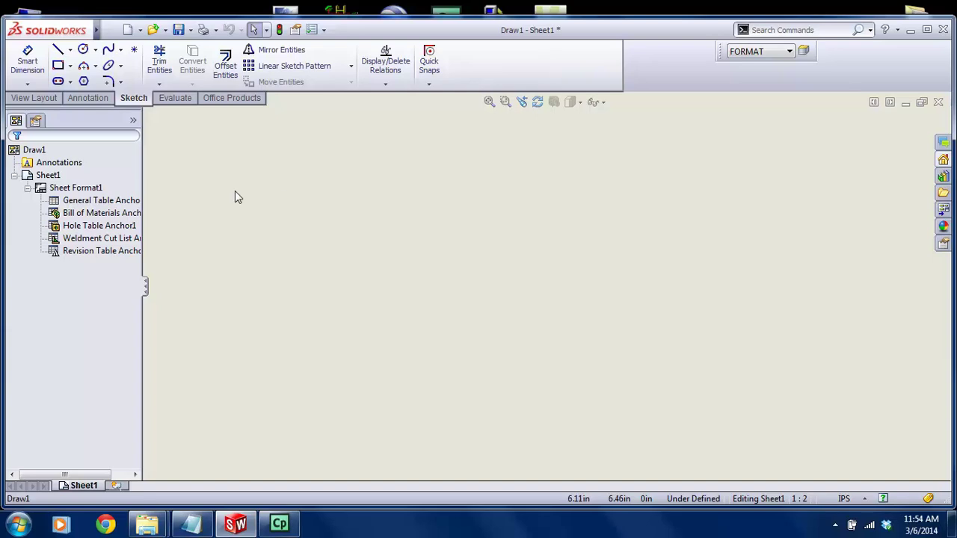
# Bring up the drawing view layout commands and inspect the whole B-size sheet with its title block
pyautogui.click(34, 98)
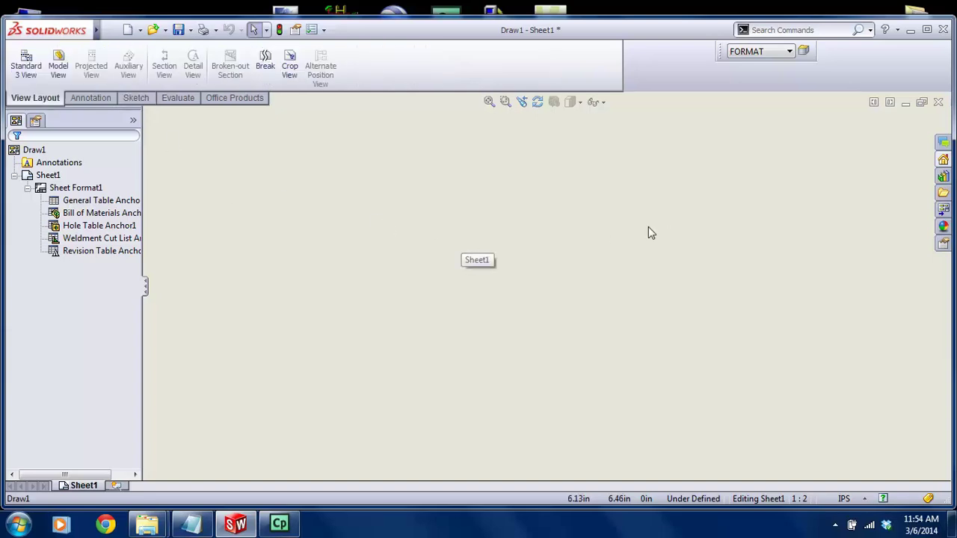
pyautogui.rightClick(530, 216)
pyautogui.click(401, 248)
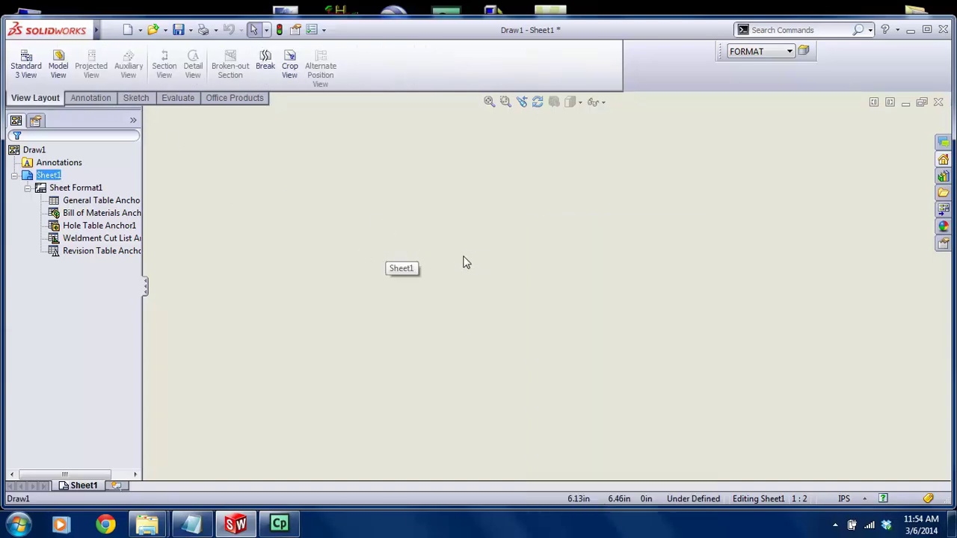
pyautogui.click(489, 102)
pyautogui.scroll(-3, 596, 281)
pyautogui.scroll(3, 594, 275)
pyautogui.scroll(-2, 620, 382)
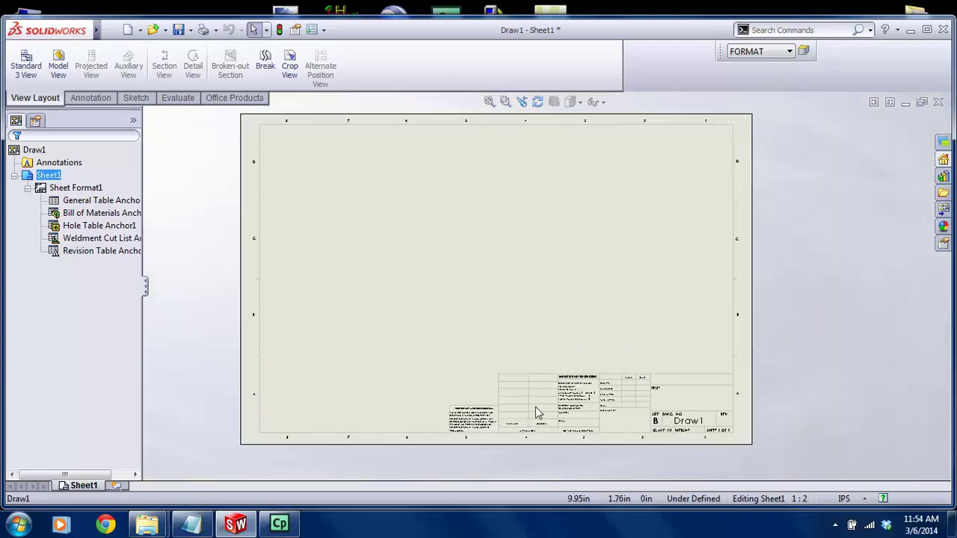
# Switch to the file explorer and open the Castor Assembly PDF from the Lecture 8 Castor Assembly Project folder
pyautogui.moveTo(153, 526)
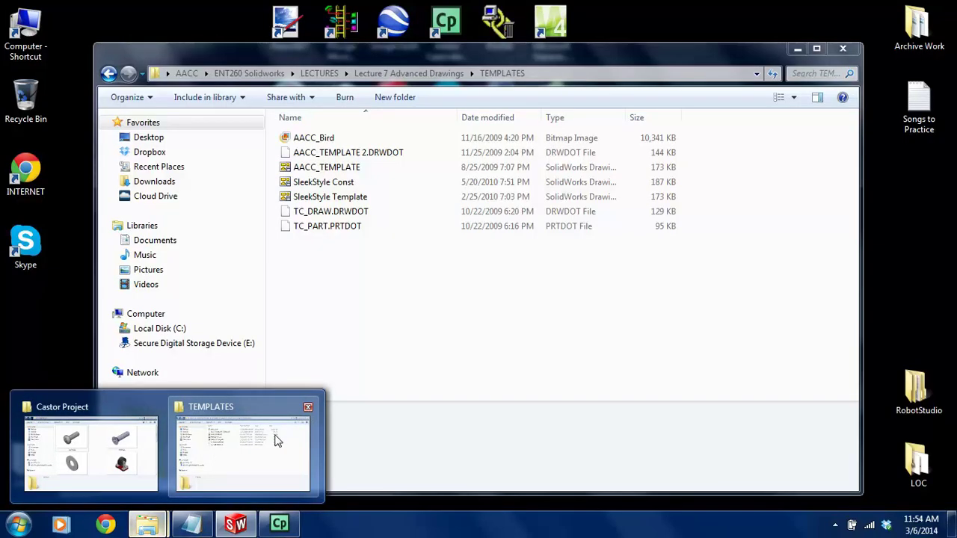
pyautogui.click(311, 424)
pyautogui.click(108, 74)
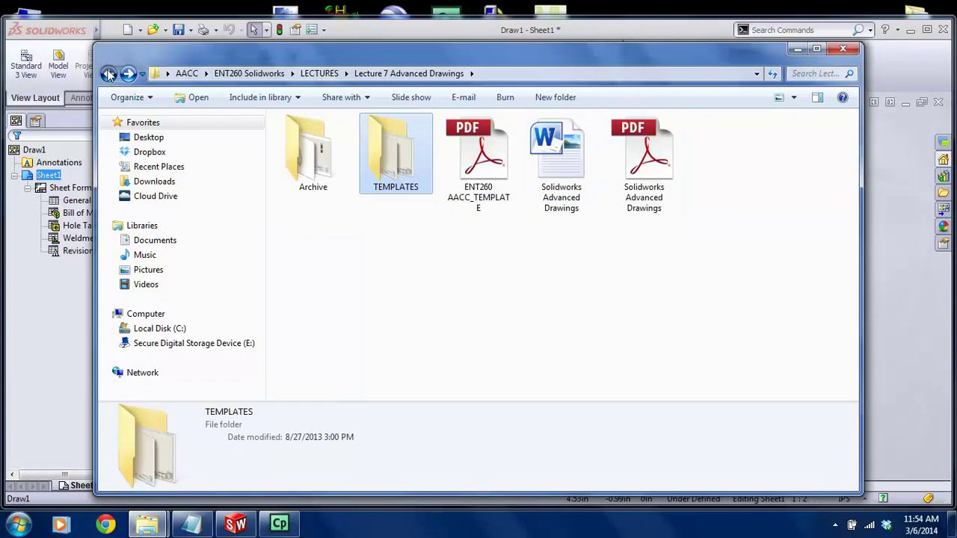
pyautogui.click(109, 74)
pyautogui.click(355, 272)
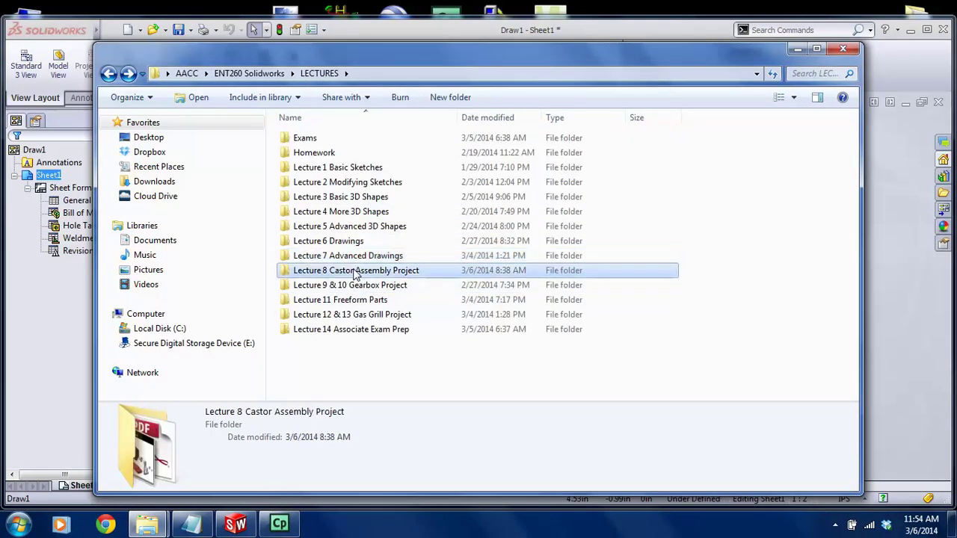
pyautogui.doubleClick(355, 272)
pyautogui.click(329, 155)
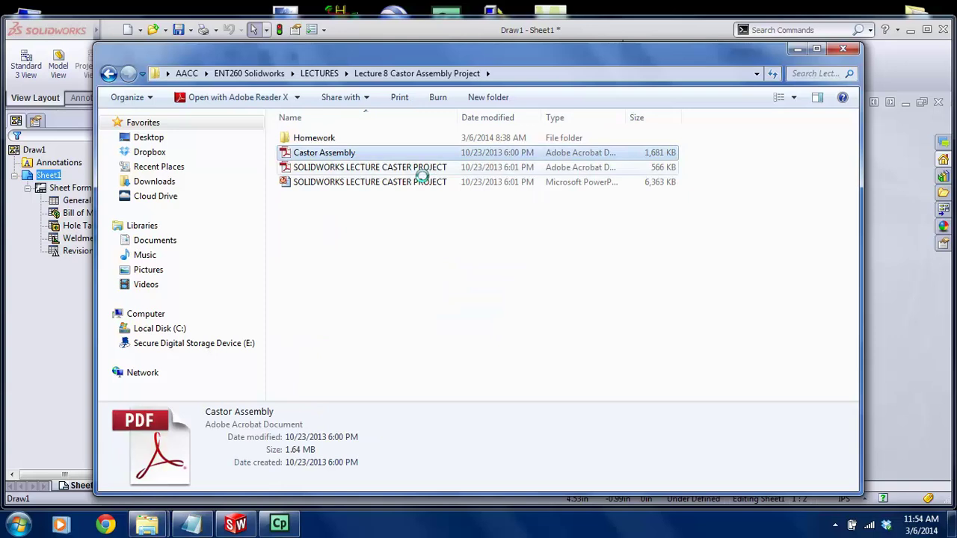
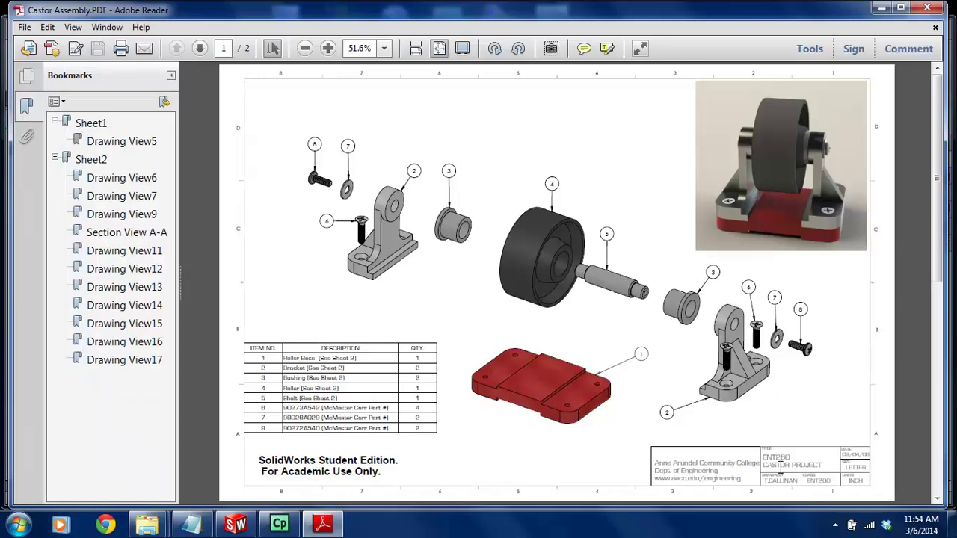
# Switch back to the SolidWorks drawing and insert the Castor Render 1 picture on Sheet1
pyautogui.click(247, 526)
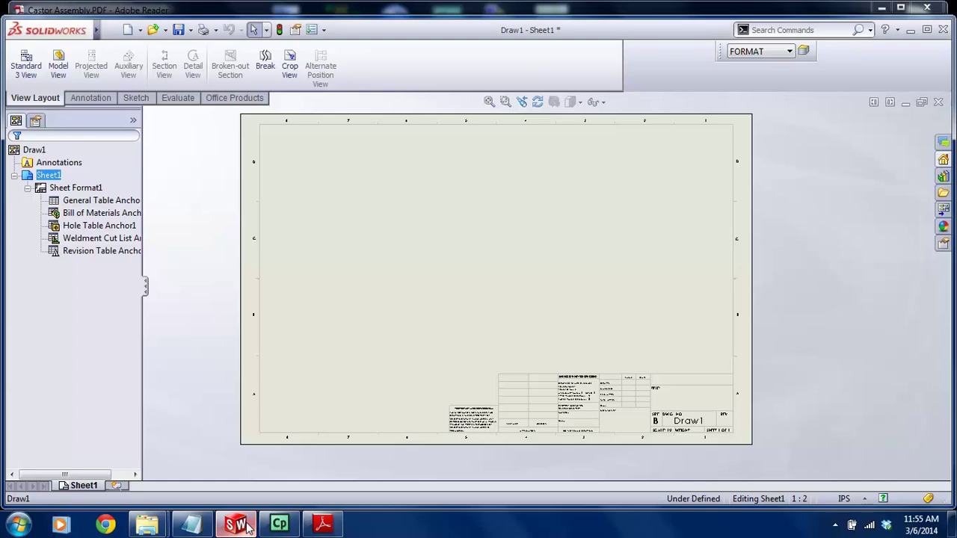
pyautogui.moveTo(61, 31)
pyautogui.click(176, 33)
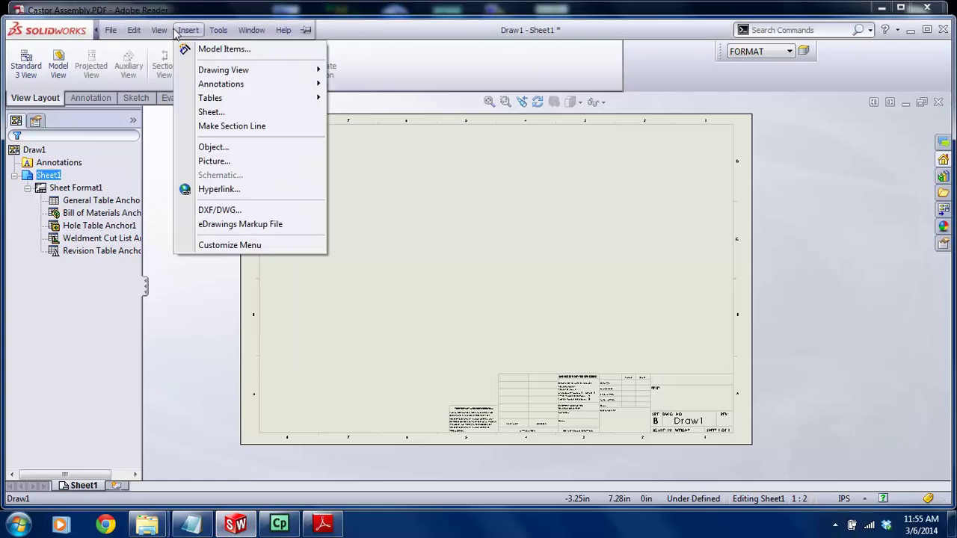
pyautogui.click(234, 161)
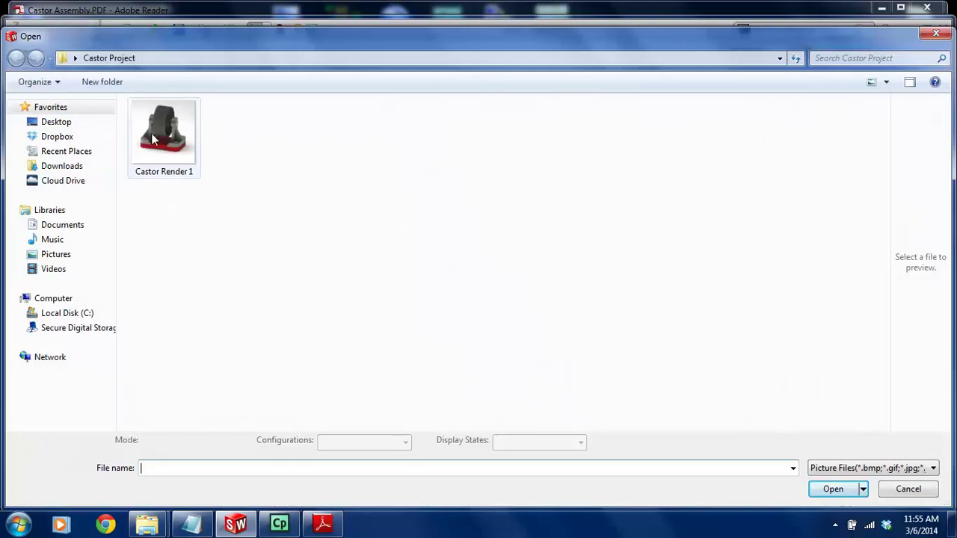
pyautogui.doubleClick(165, 131)
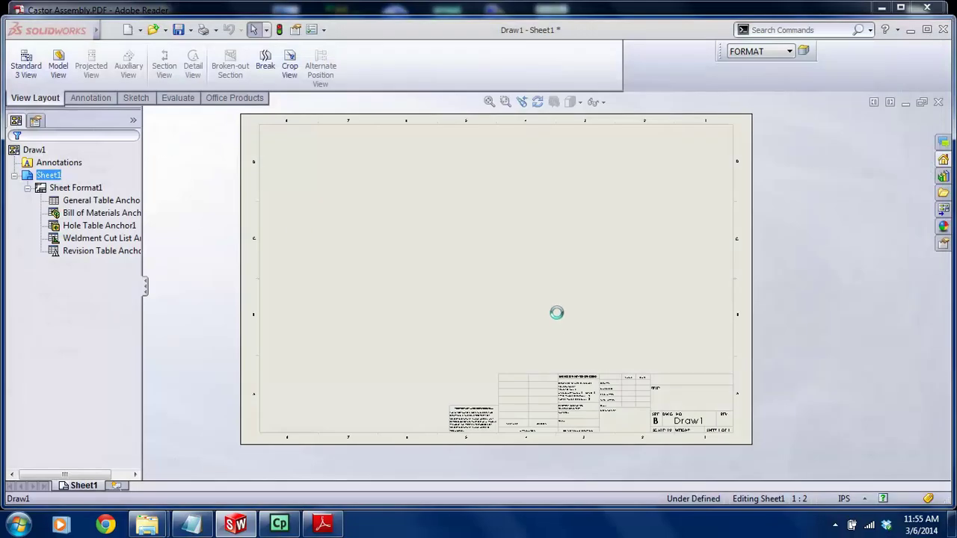
# Resize the castor picture to about 9.76 in square and place it in the sheet's upper-right corner
pyautogui.moveTo(292, 400)
pyautogui.mouseDown()
pyautogui.moveTo(647, 253)
pyautogui.moveTo(682, 175)
pyautogui.mouseUp()
pyautogui.moveTo(647, 208)
pyautogui.mouseDown()
pyautogui.moveTo(658, 187)
pyautogui.moveTo(583, 264)
pyautogui.mouseUp()
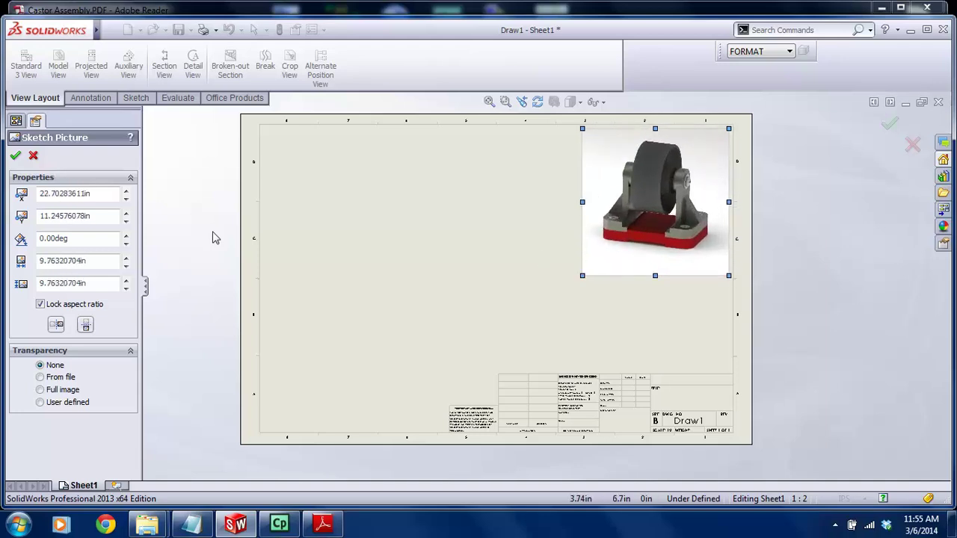
pyautogui.click(15, 156)
pyautogui.press('z')
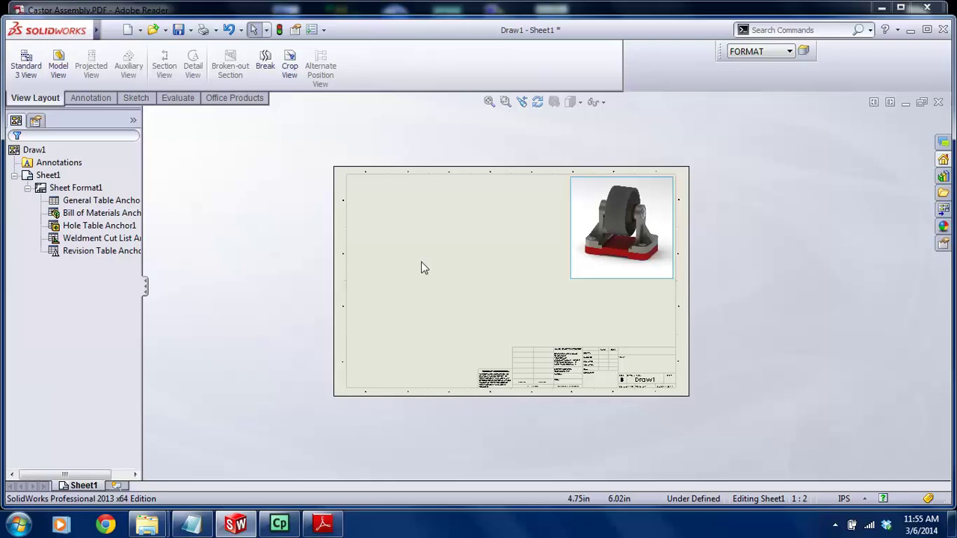
# Start a model view and load Castor Assembly from the Castor Project folder for it
pyautogui.click(58, 65)
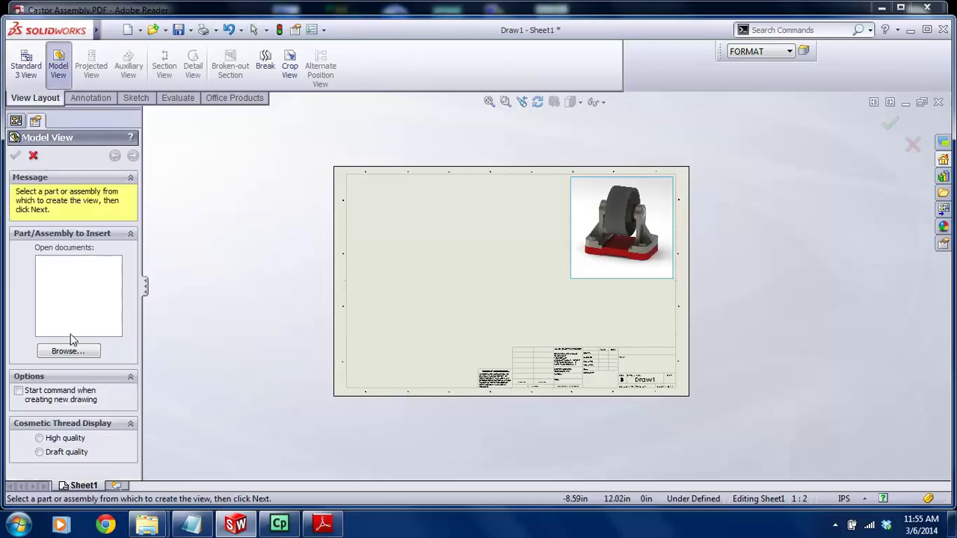
pyautogui.click(68, 351)
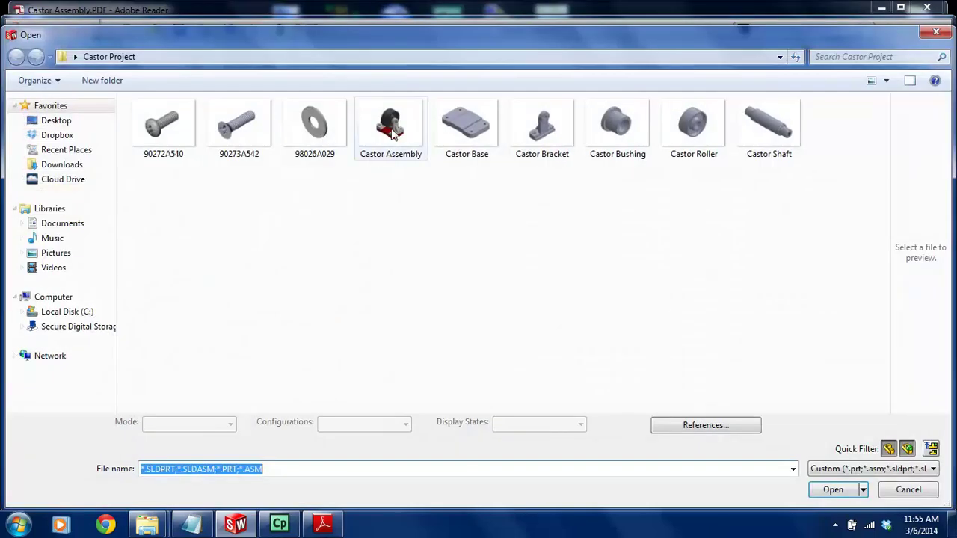
pyautogui.click(397, 123)
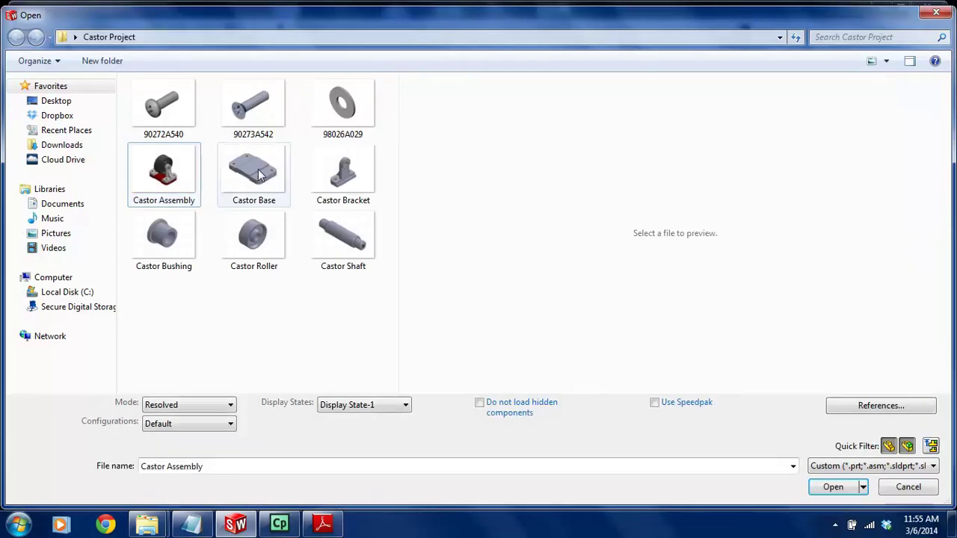
pyautogui.doubleClick(185, 171)
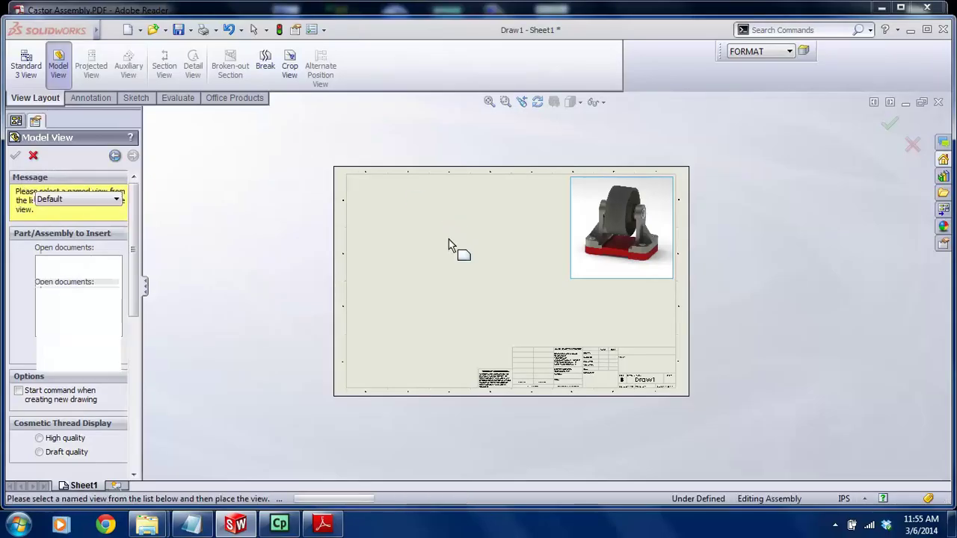
pyautogui.scroll(-4, 120, 326)
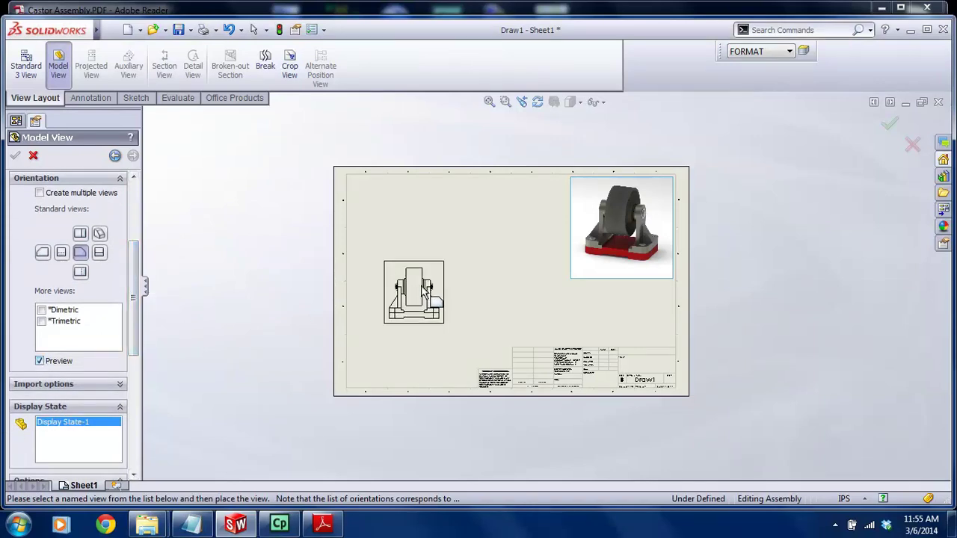
pyautogui.scroll(-4, 463, 278)
pyautogui.click(440, 284)
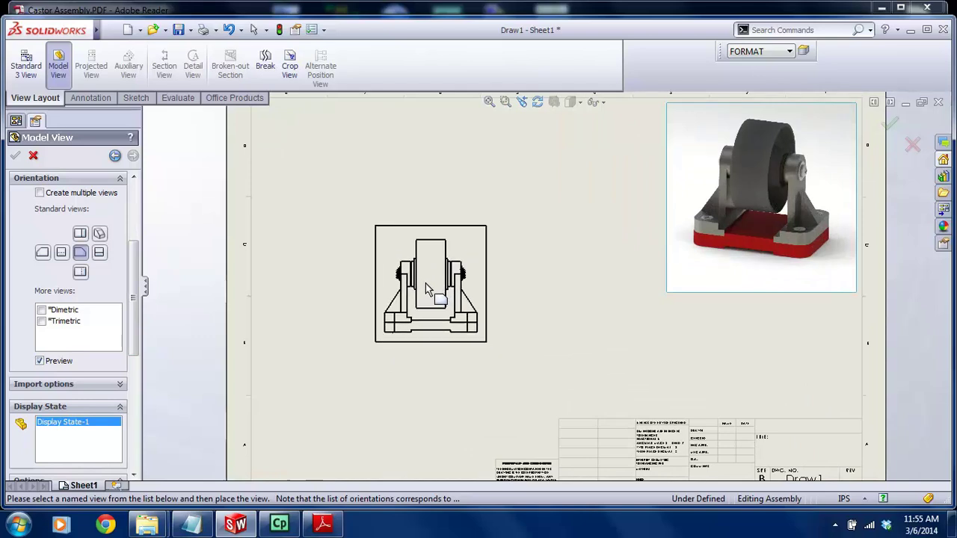
# Set the view to isometric in exploded state ExplView1 and place it beside the castor picture
pyautogui.click(99, 234)
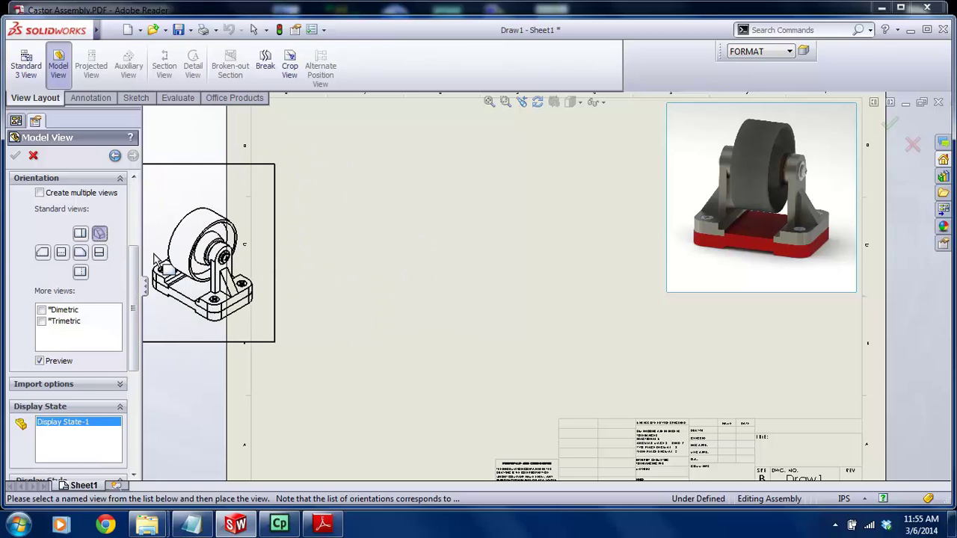
pyautogui.scroll(3, 113, 236)
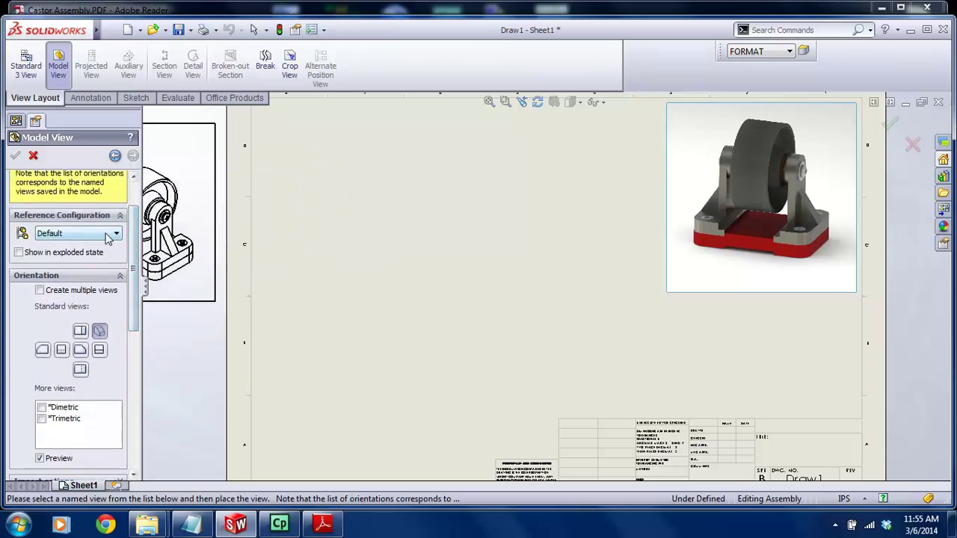
pyautogui.click(18, 253)
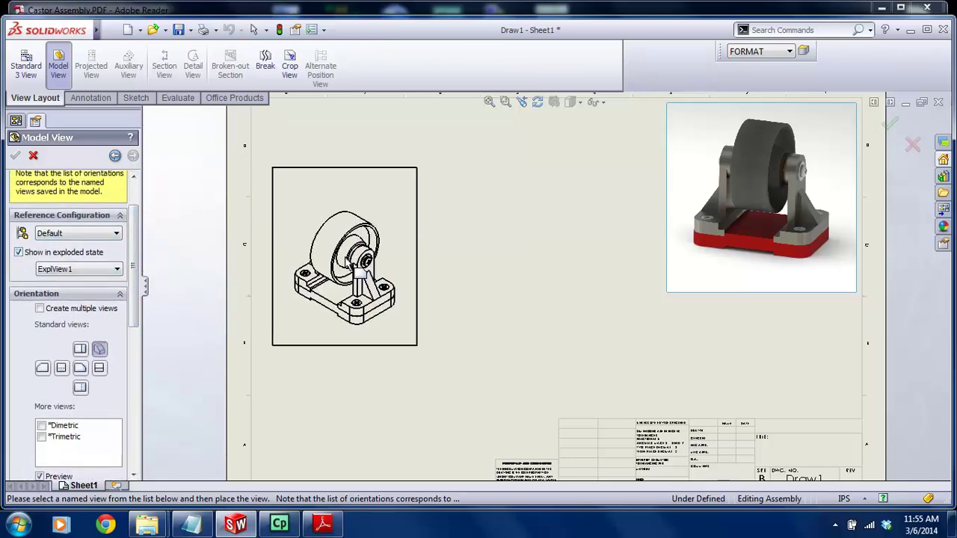
pyautogui.click(74, 270)
pyautogui.click(55, 282)
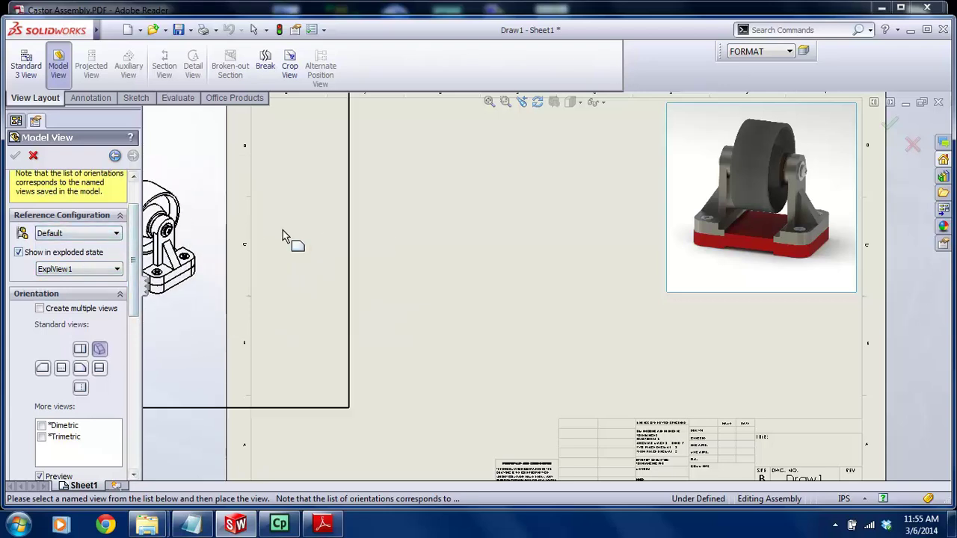
pyautogui.click(452, 238)
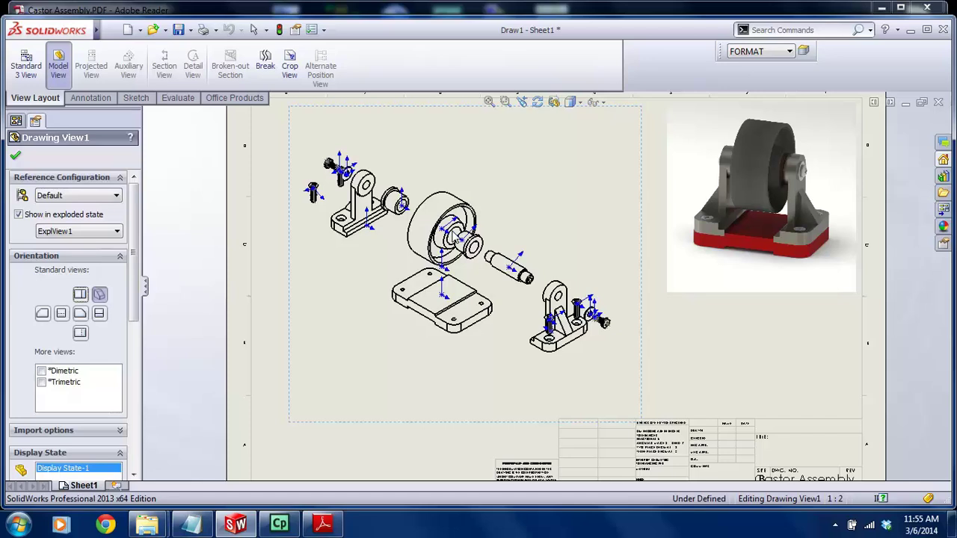
pyautogui.scroll(3, 542, 284)
pyautogui.scroll(-1, 515, 289)
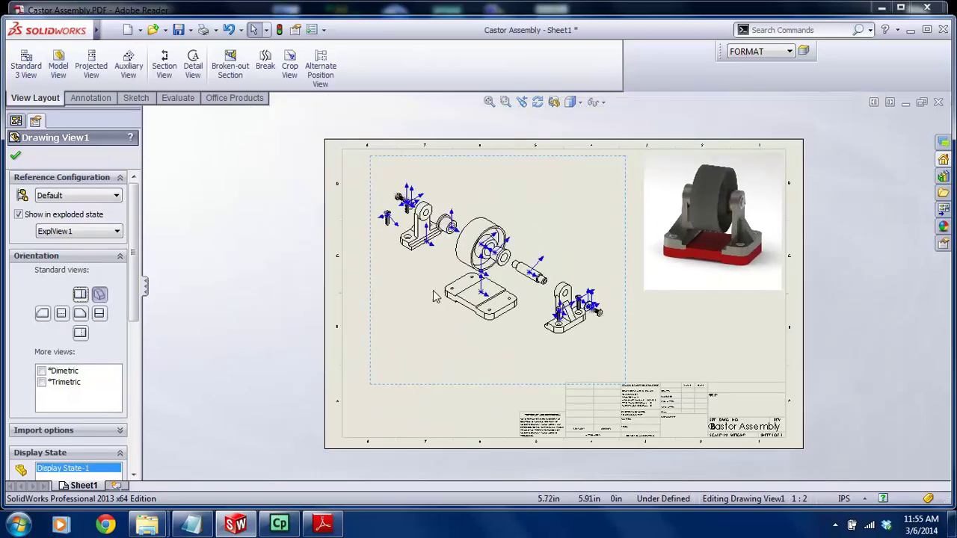
# Delete the exploded isometric view from the sheet
pyautogui.click(21, 158)
pyautogui.click(472, 386)
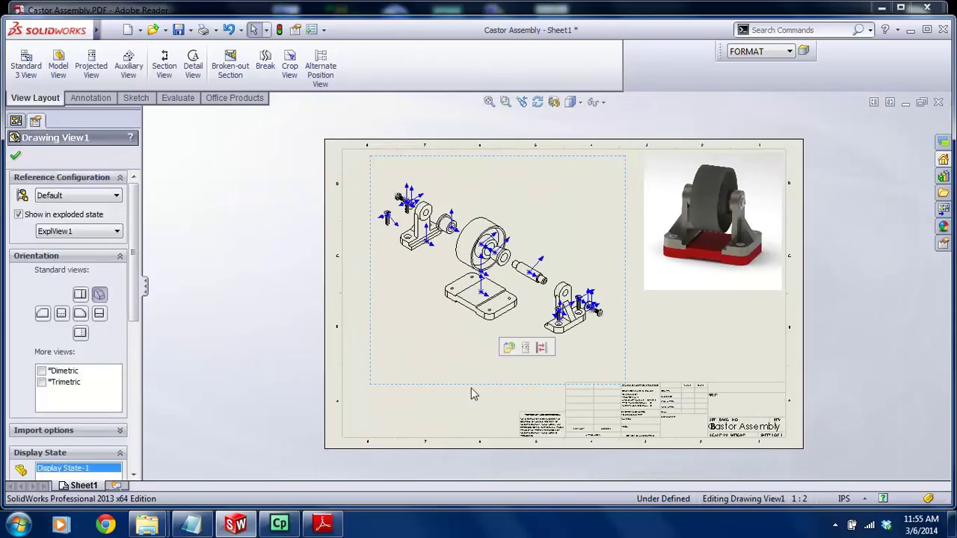
pyautogui.press('Delete')
pyautogui.click(571, 213)
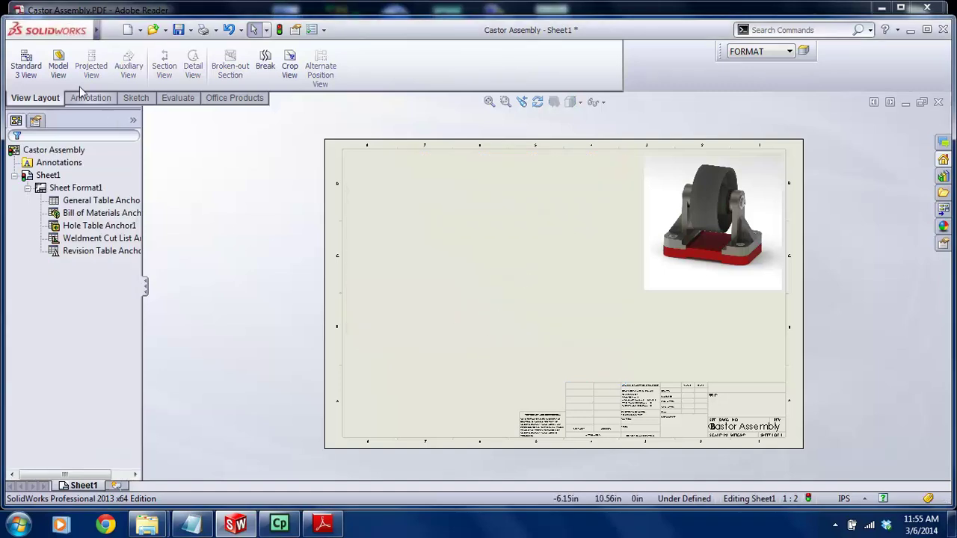
# Insert an isometric model view of Castor Assembly in exploded state ExplView1 on the open area of the sheet
pyautogui.click(58, 66)
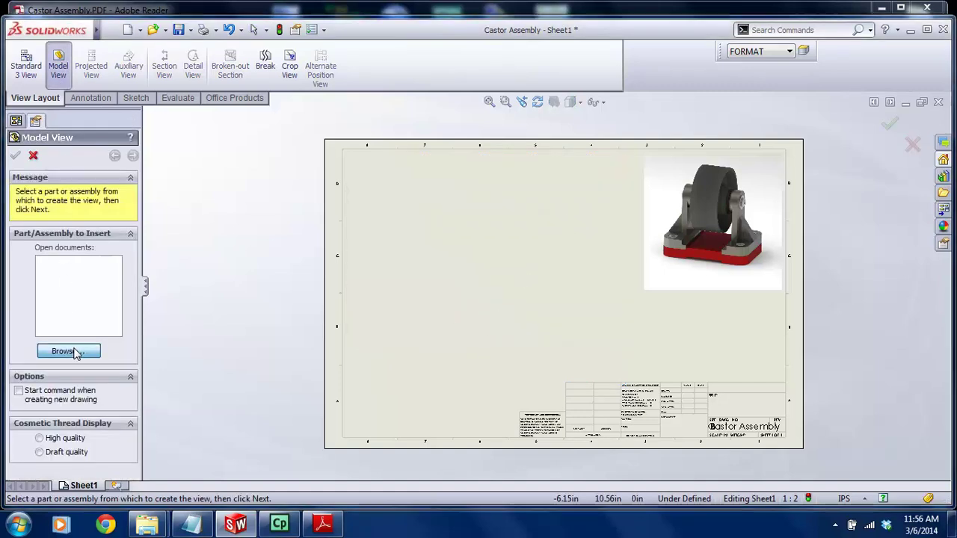
pyautogui.click(69, 351)
pyautogui.click(157, 193)
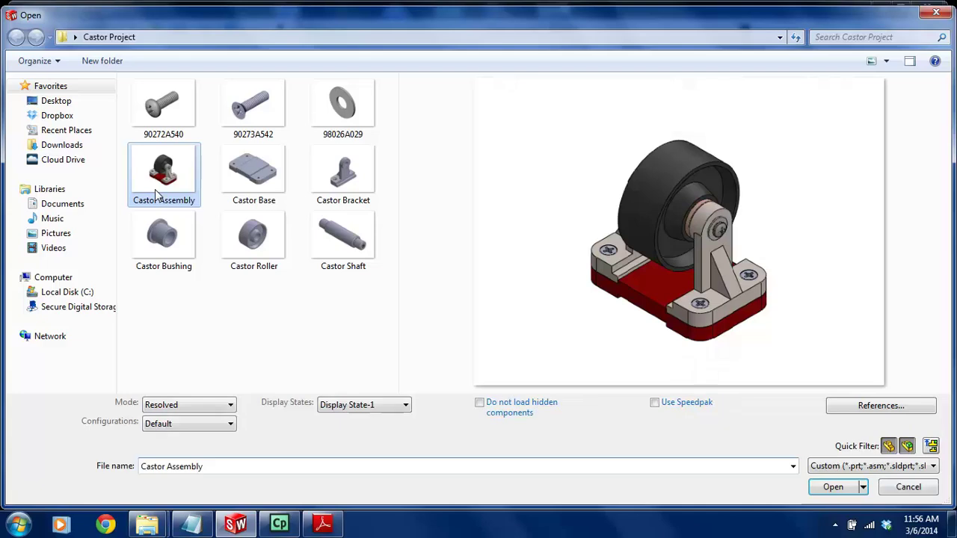
pyautogui.doubleClick(157, 189)
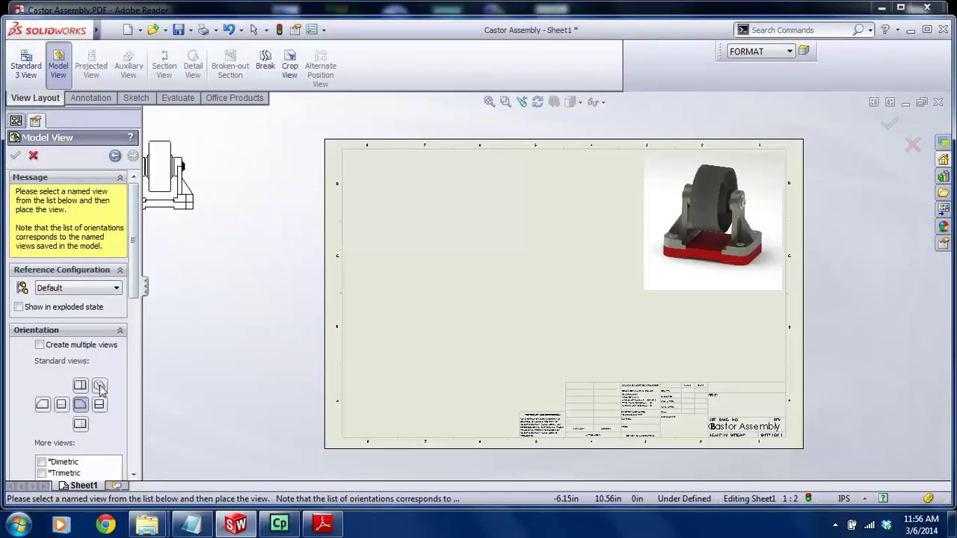
pyautogui.click(100, 385)
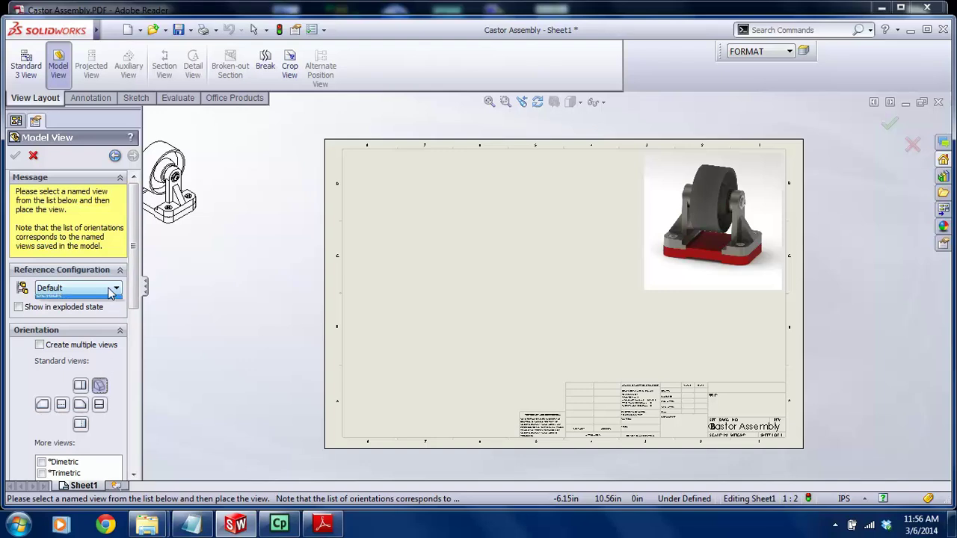
pyautogui.click(18, 307)
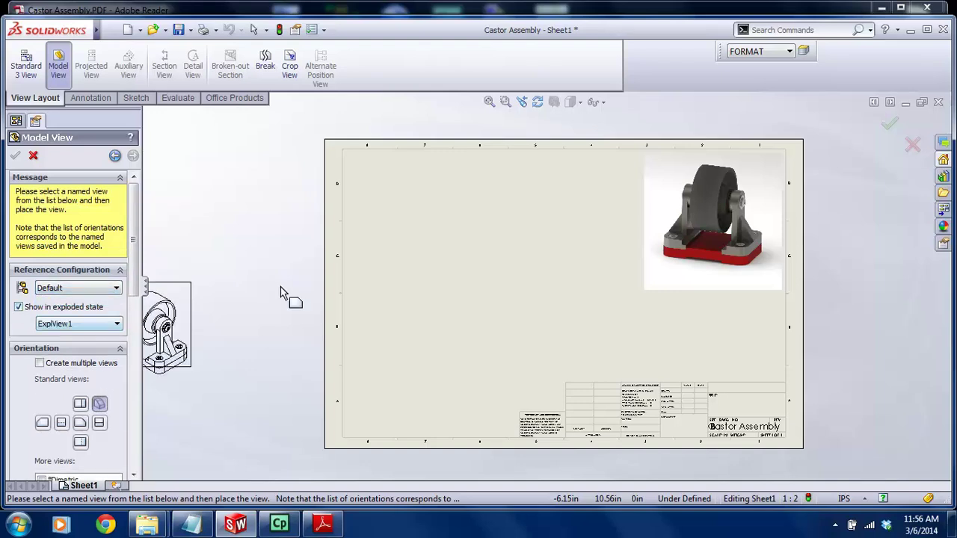
pyautogui.click(531, 319)
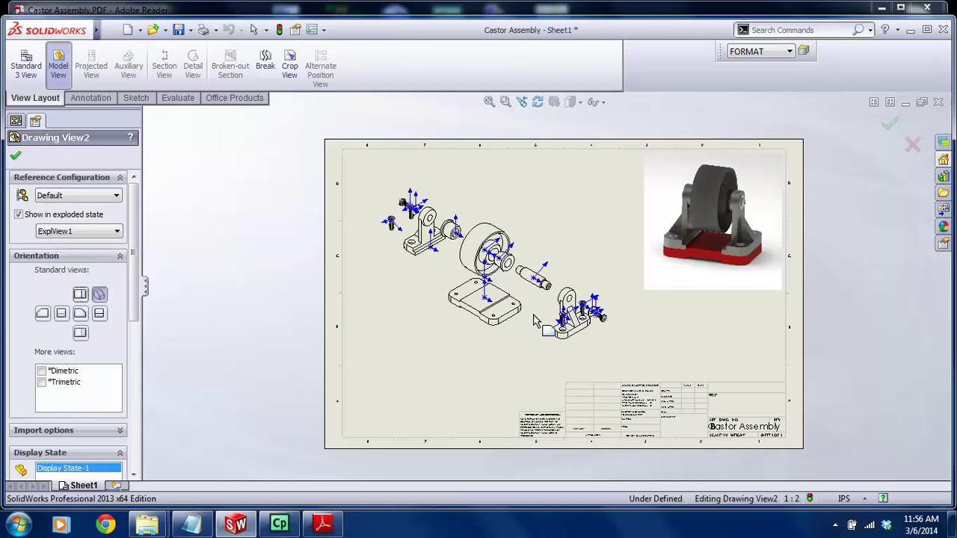
# Move the exploded assembly view toward the center of the sheet
pyautogui.scroll(3, 531, 319)
pyautogui.scroll(-8, 569, 275)
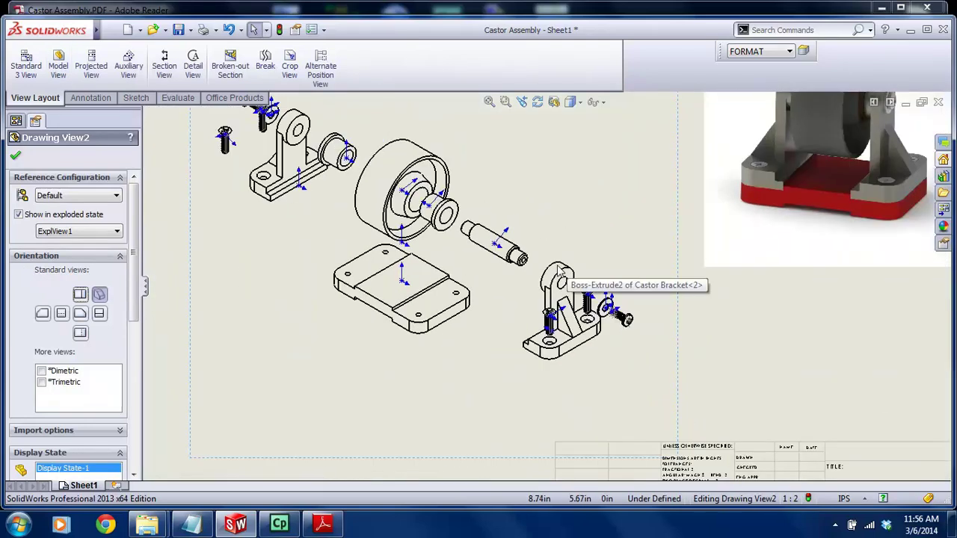
pyautogui.press('f')
pyautogui.moveTo(519, 379); pyautogui.dragTo(548, 394)
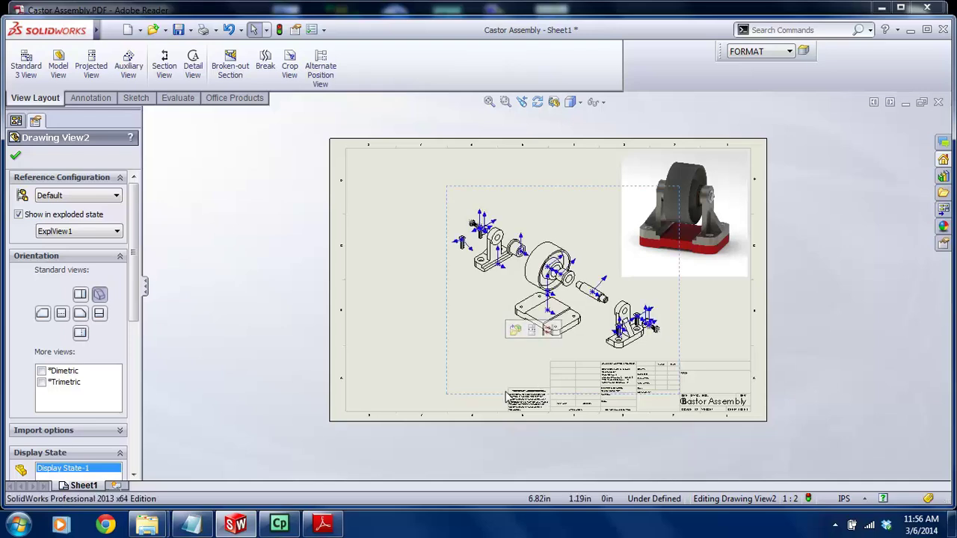
# Set the exploded view's display style to Shaded With Edges and its custom scale to 1:1, trying 2:3 first
pyautogui.scroll(-5, 133, 274)
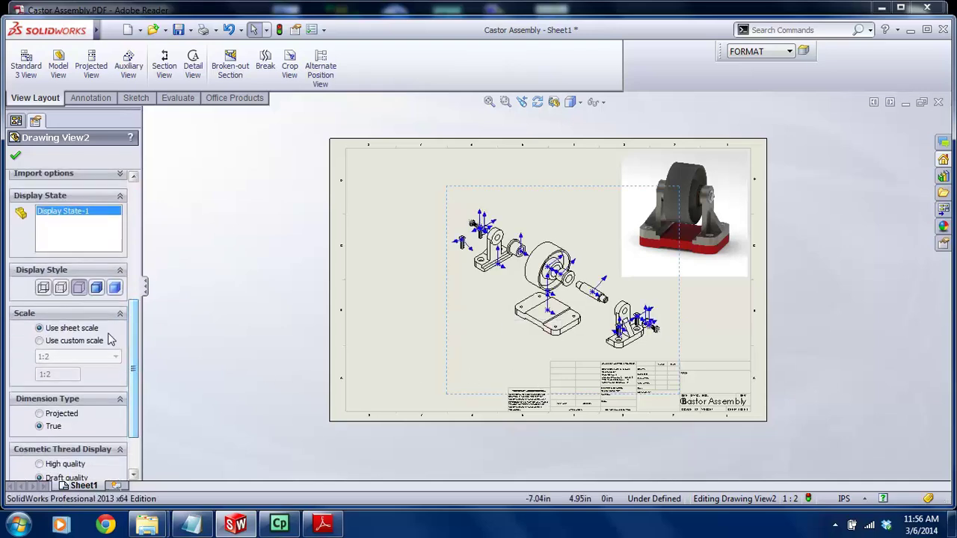
pyautogui.click(95, 287)
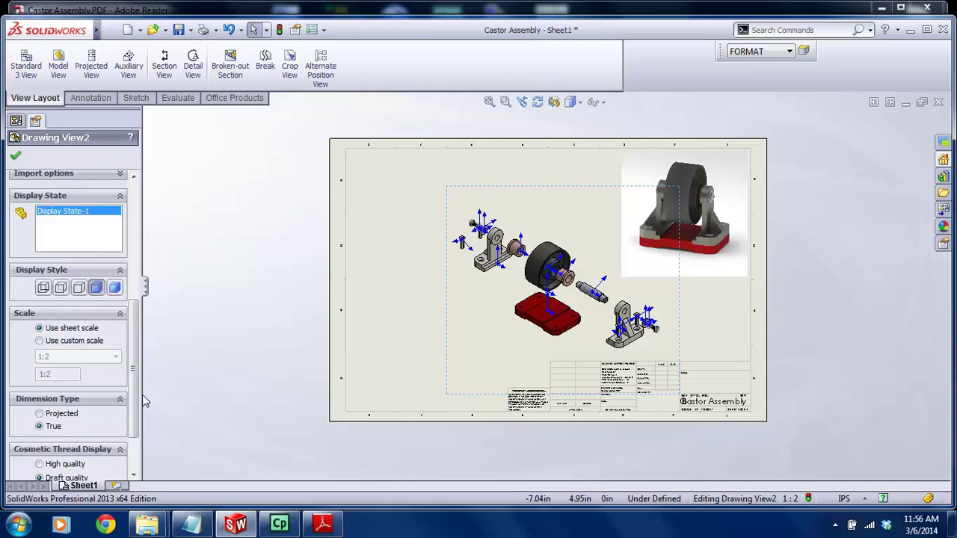
pyautogui.click(75, 340)
pyautogui.click(78, 356)
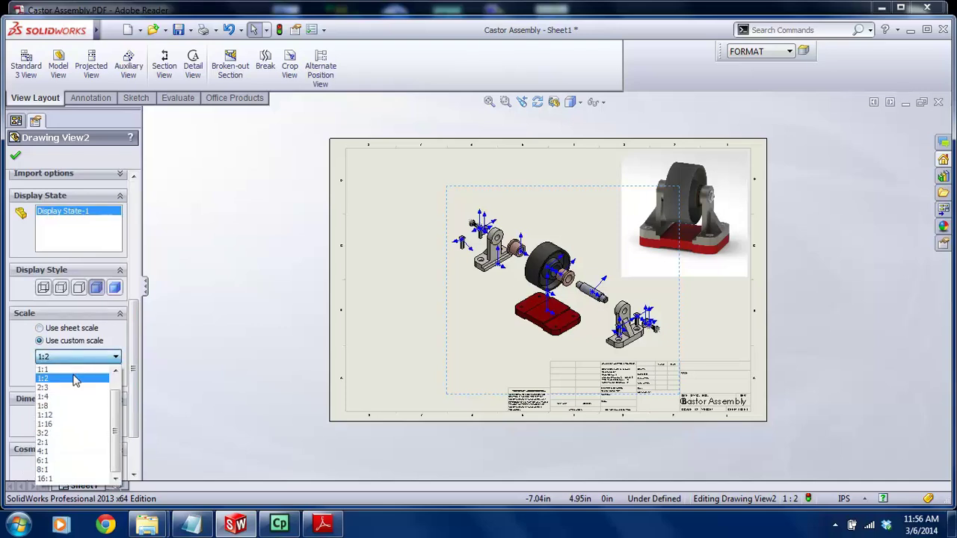
pyautogui.click(70, 387)
pyautogui.click(83, 357)
pyautogui.click(78, 370)
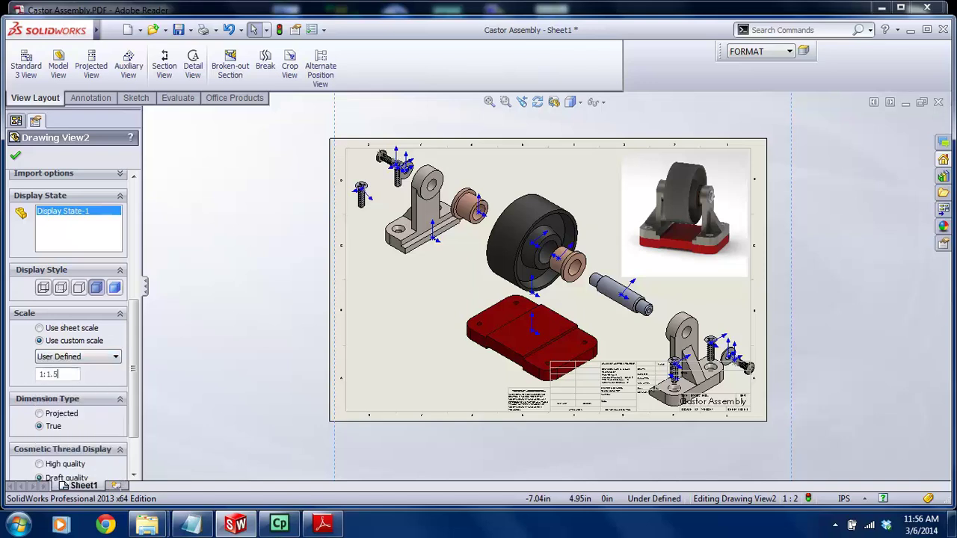
# Try a user-defined scale of 1:1.5 for the exploded view and settle on 1:1.25
pyautogui.write('.5')
pyautogui.press('Return')
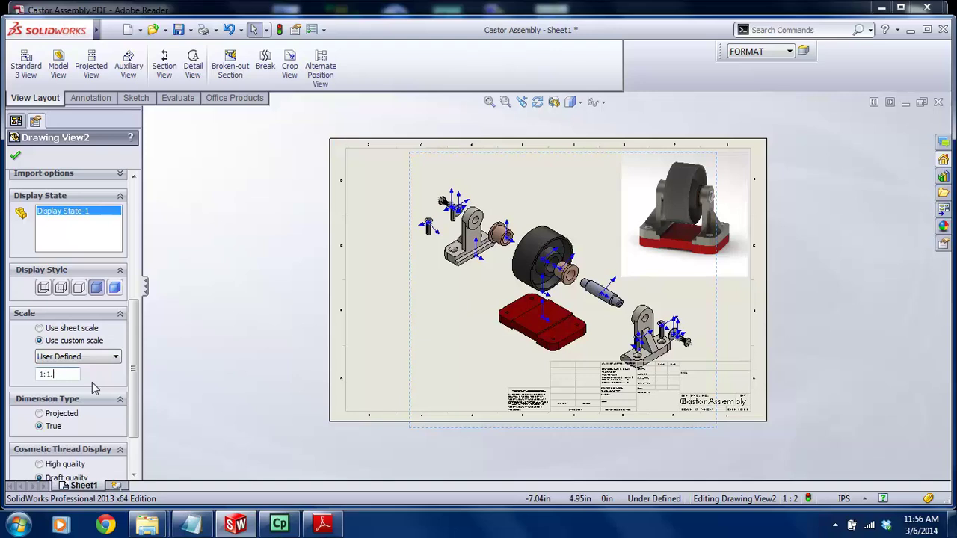
pyautogui.write('5')
pyautogui.press('Return')
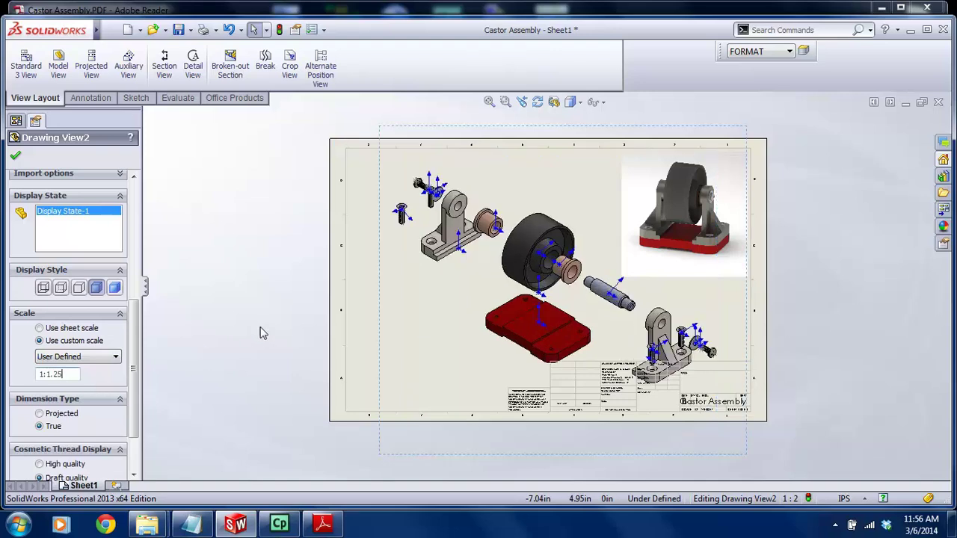
# Move the exploded assembly view up and to the left so its parts clear the title block and the rendered picture
pyautogui.moveTo(377, 295); pyautogui.dragTo(348, 264)
pyautogui.scroll(2, 486, 324)
pyautogui.scroll(-1, 625, 260)
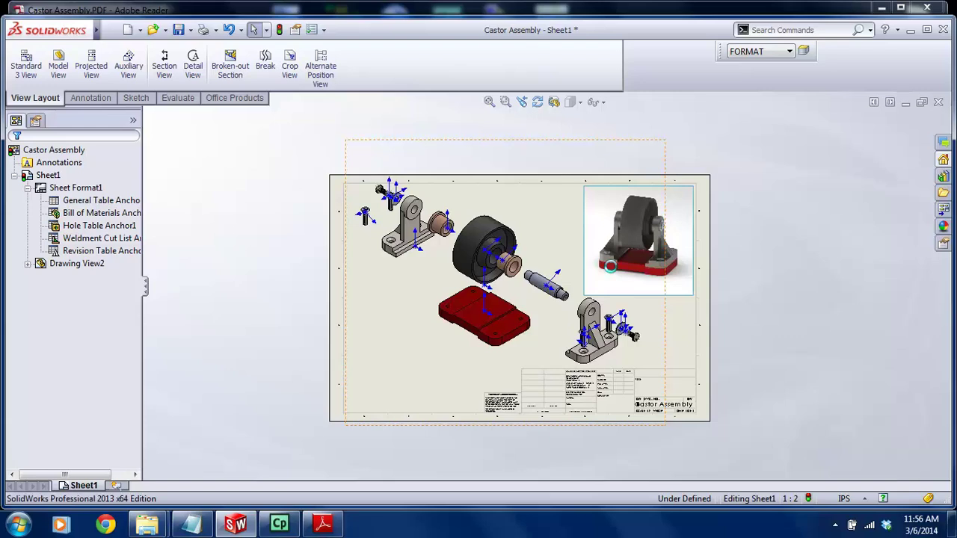
pyautogui.click(612, 273)
pyautogui.scroll(-1, 612, 273)
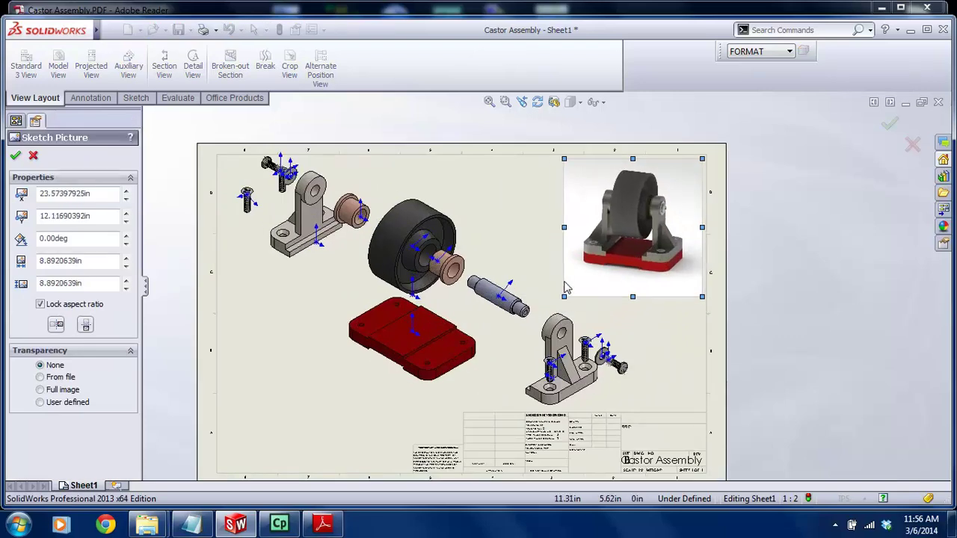
pyautogui.click(889, 124)
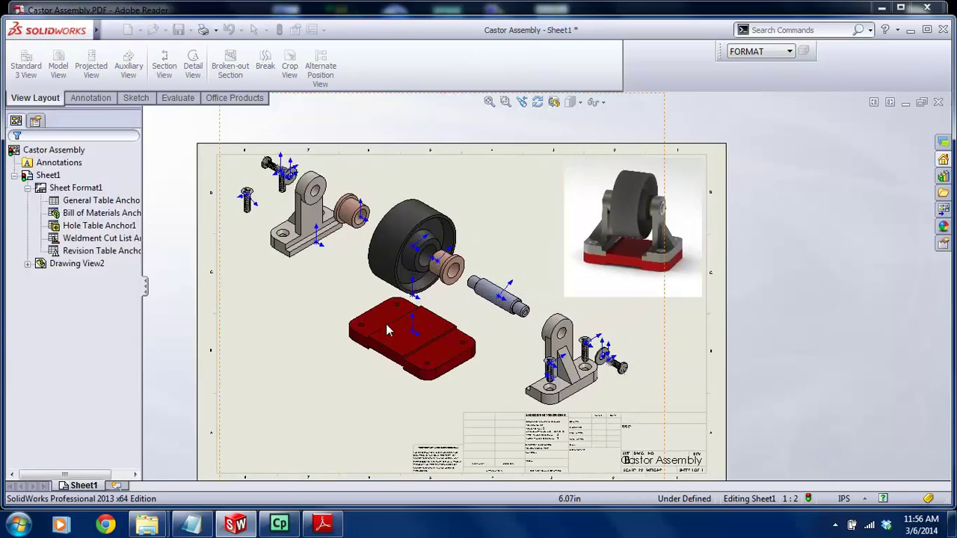
pyautogui.click(225, 399)
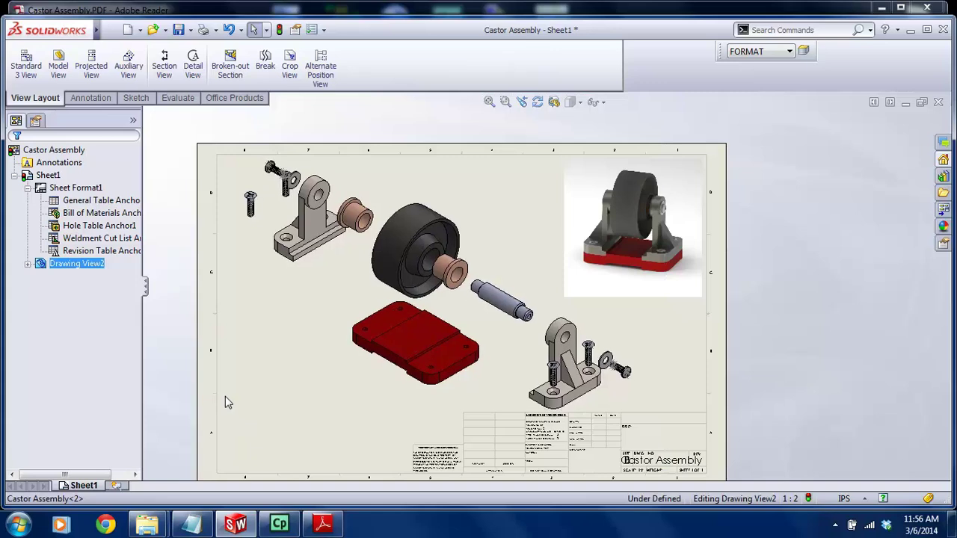
pyautogui.press('Escape')
# Hide all reference geometry types so the origin markers no longer show on the exploded view
pyautogui.scroll(3, 573, 385)
pyautogui.scroll(-8, 524, 305)
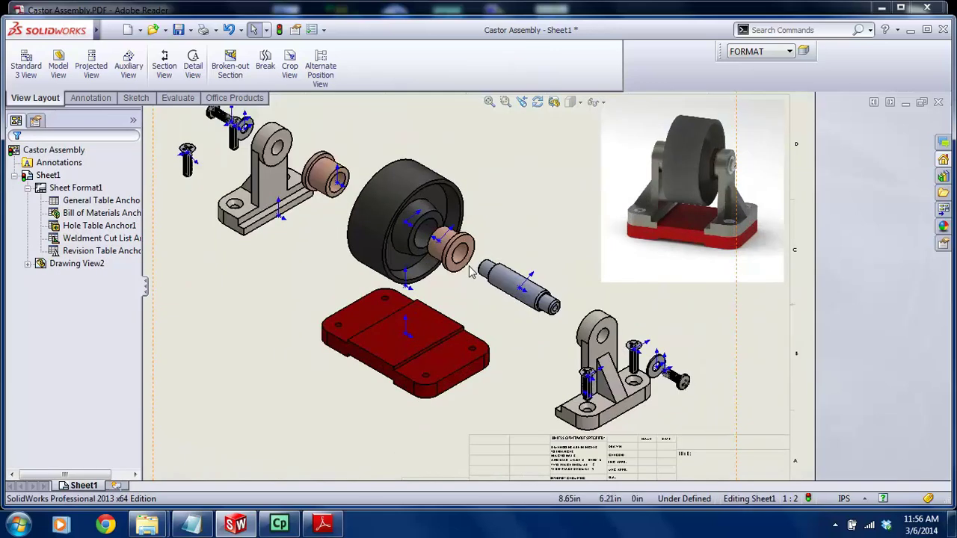
pyautogui.scroll(3, 597, 336)
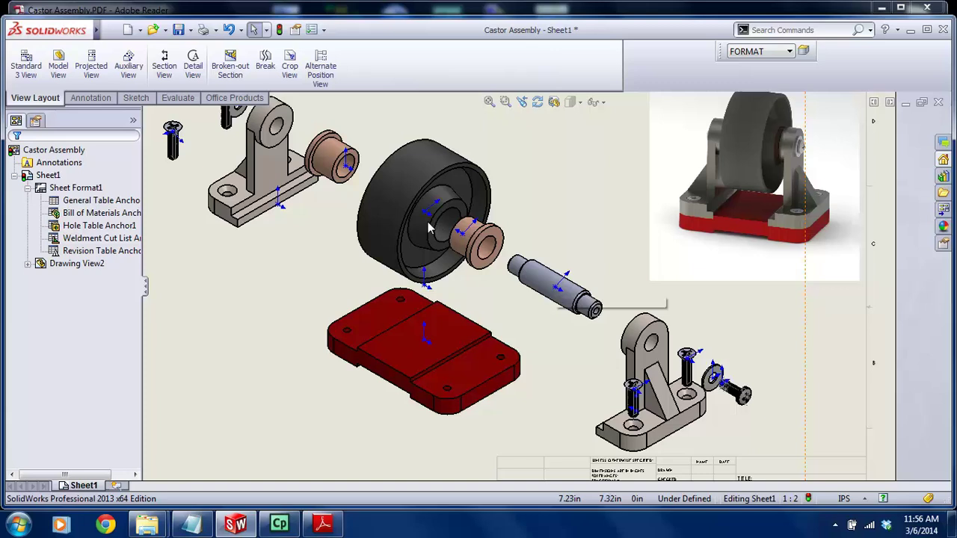
pyautogui.press('f')
pyautogui.moveTo(90, 30)
pyautogui.click(136, 30)
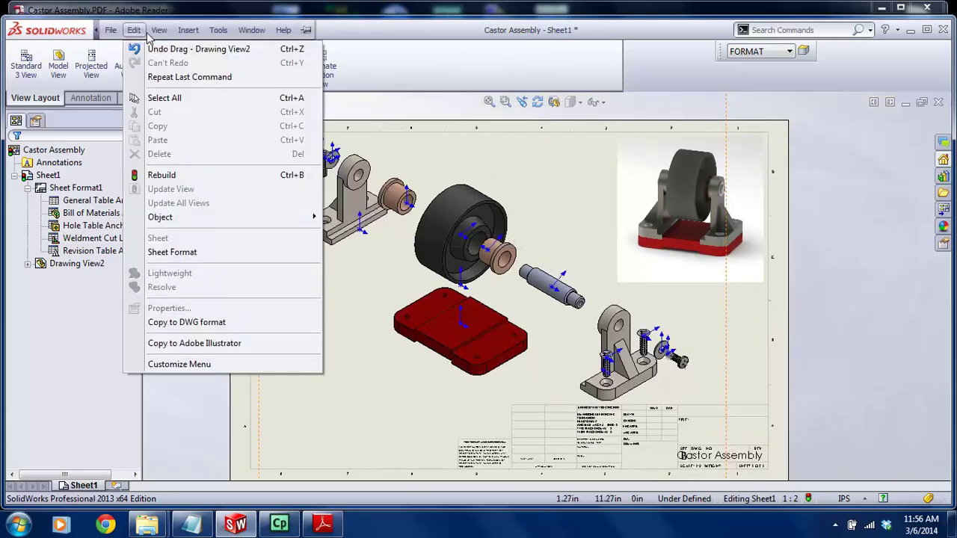
pyautogui.moveTo(158, 30)
pyautogui.click(200, 92)
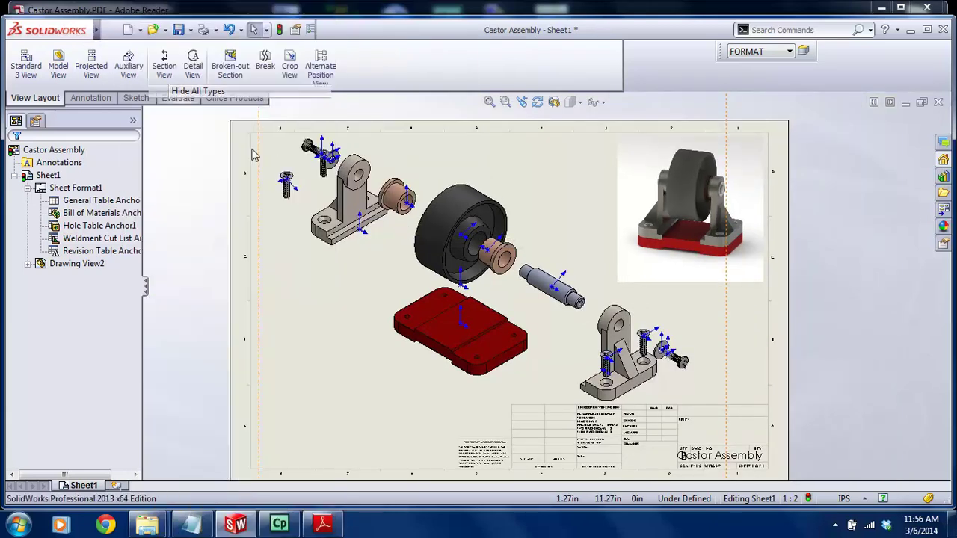
# Review the sheet layout and switch to the Castor Assembly PDF to examine its parts table and balloons
pyautogui.scroll(3, 702, 366)
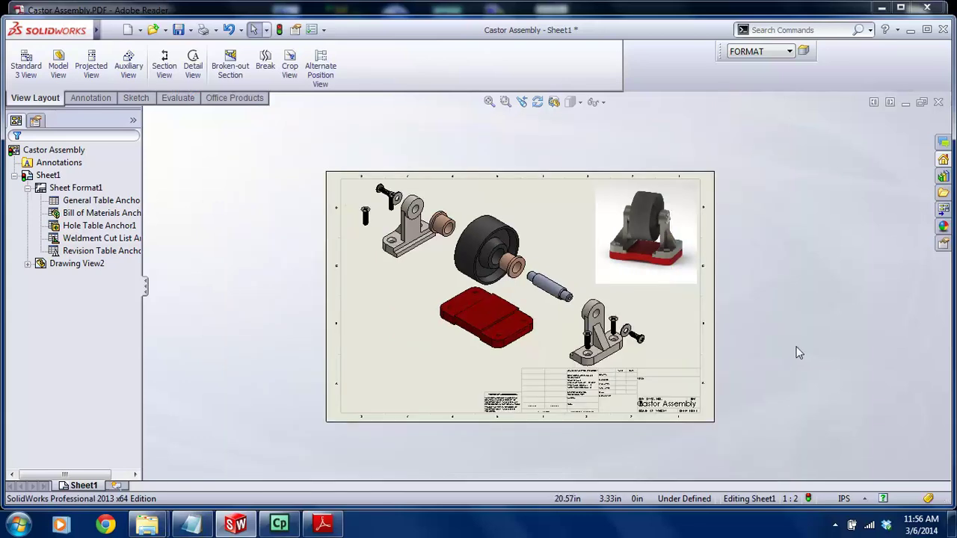
pyautogui.scroll(-1, 795, 352)
pyautogui.scroll(-1, 436, 287)
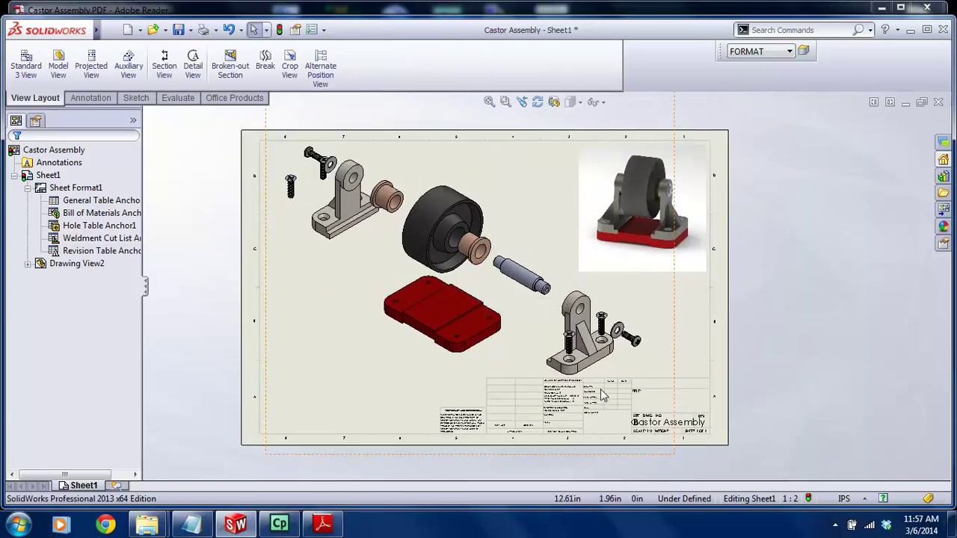
pyautogui.scroll(2, 510, 362)
pyautogui.scroll(-3, 588, 383)
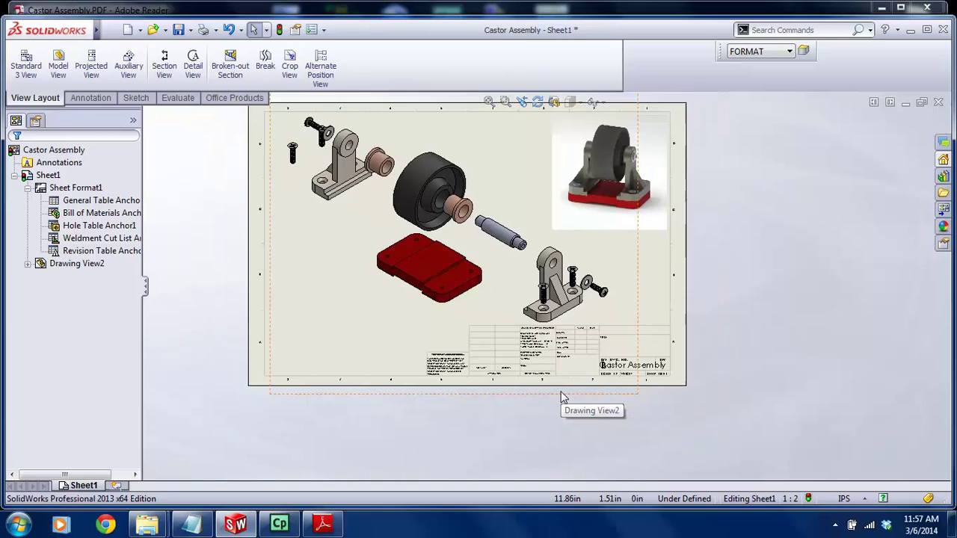
pyautogui.scroll(-2, 509, 247)
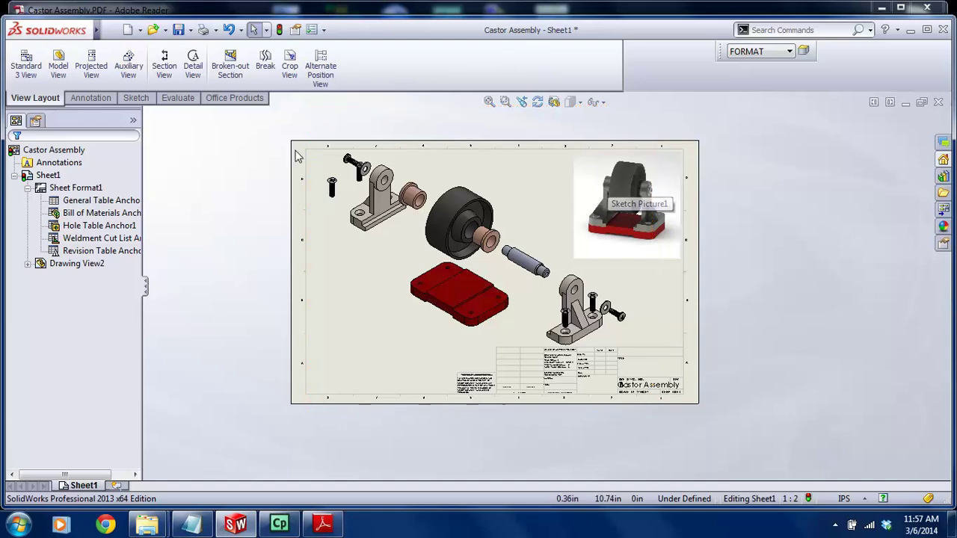
pyautogui.click(323, 523)
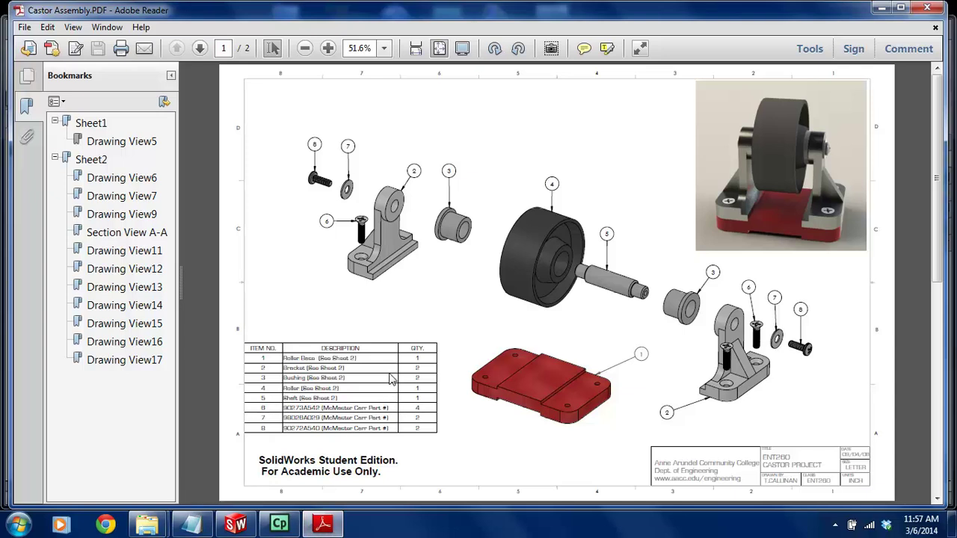
pyautogui.click(236, 523)
# Insert a parts-only bill of materials for the exploded view and place it below the loose parts near the sheet's lower-left corner
pyautogui.click(112, 33)
pyautogui.moveTo(188, 36)
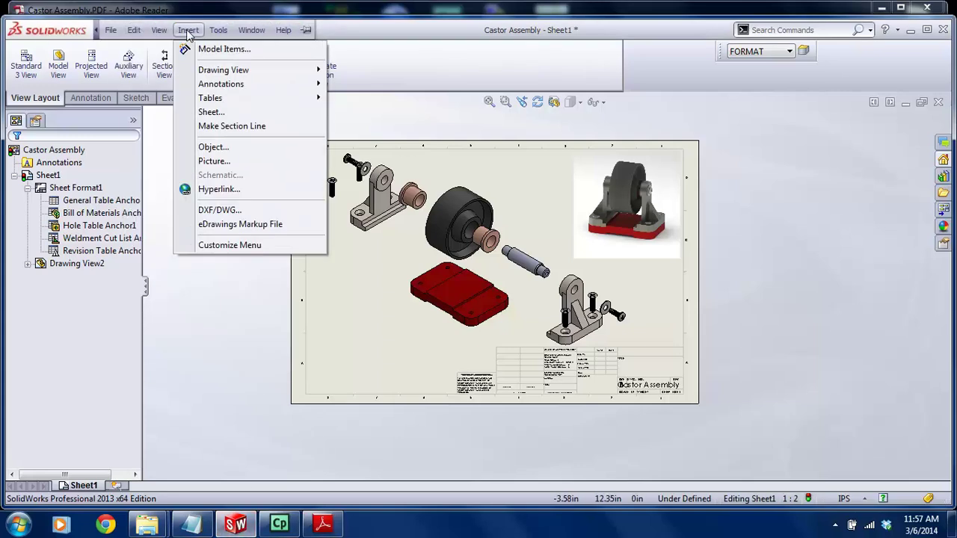
pyautogui.moveTo(234, 103)
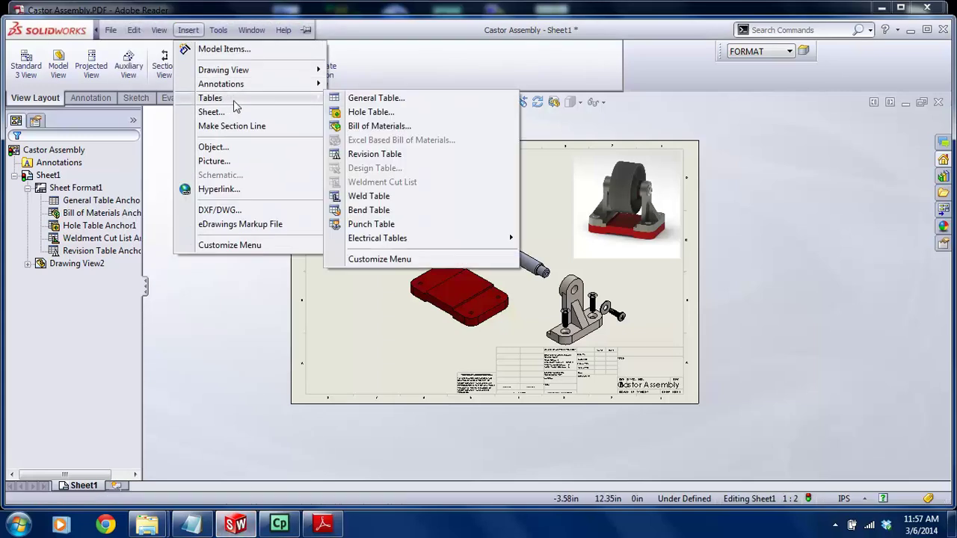
pyautogui.click(368, 125)
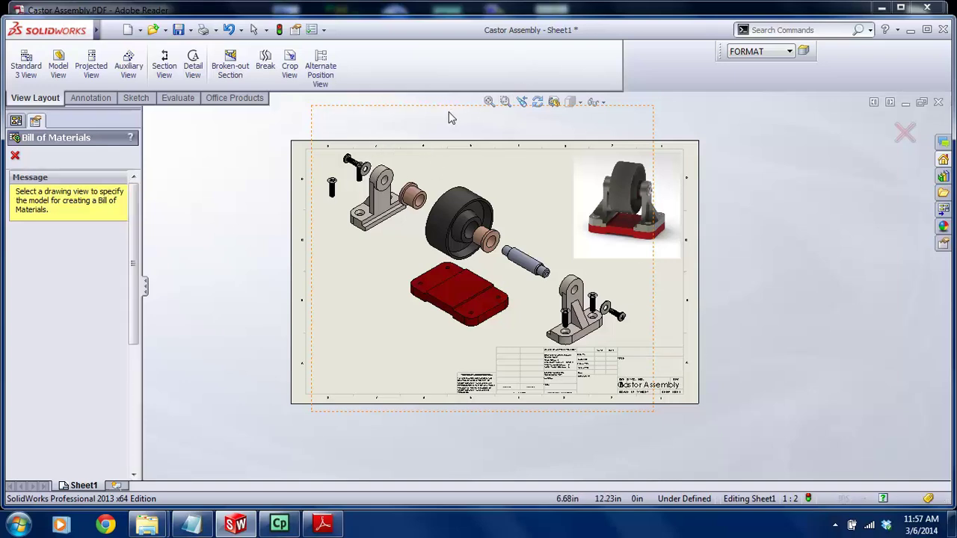
pyautogui.click(312, 246)
pyautogui.moveTo(130, 201); pyautogui.dragTo(129, 176)
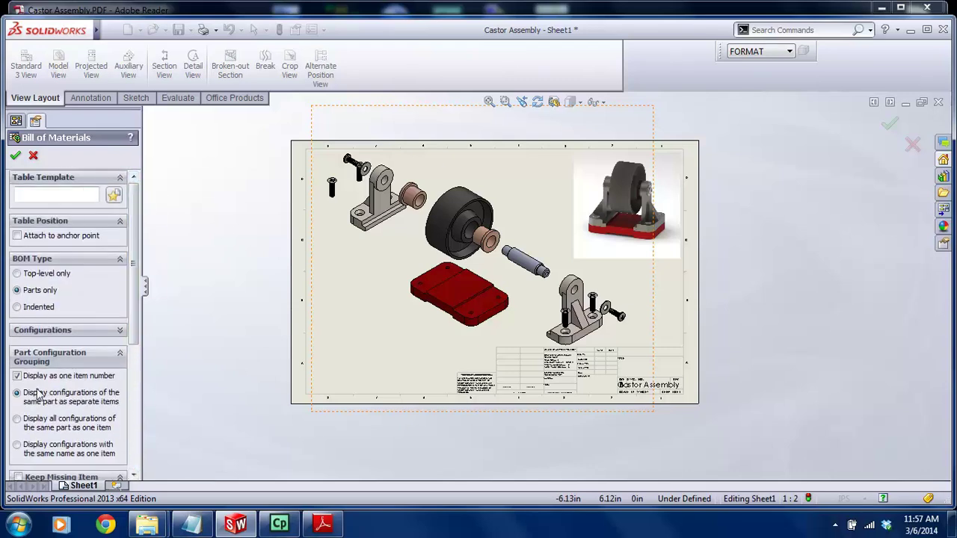
pyautogui.click(16, 156)
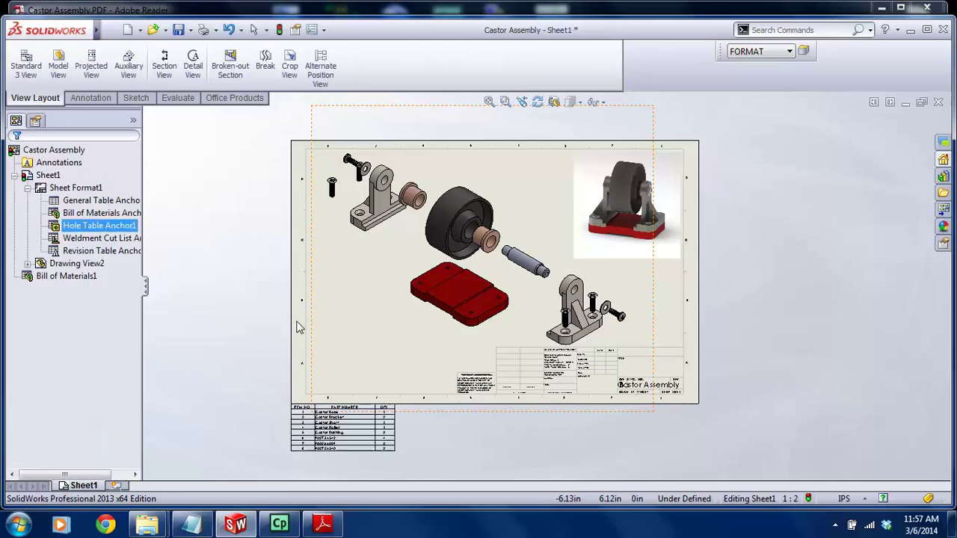
pyautogui.click(332, 331)
pyautogui.scroll(-5, 316, 341)
pyautogui.click(366, 297)
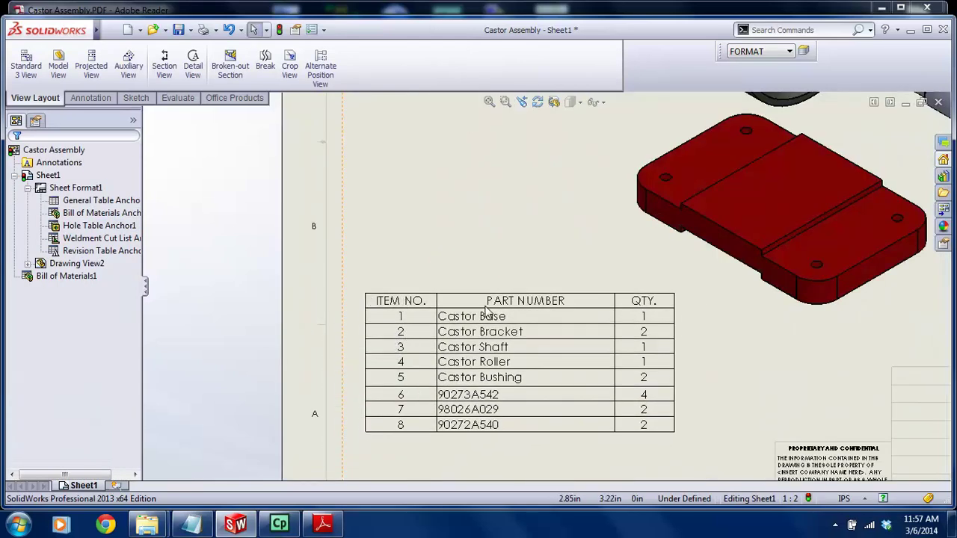
# Move the bill of materials table up against the sheet's left inner border
pyautogui.scroll(3, 448, 165)
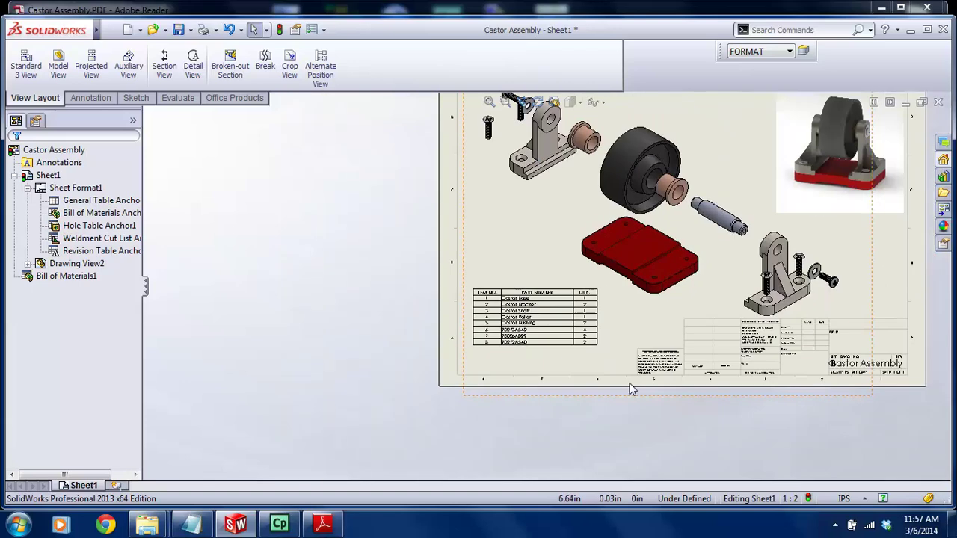
pyautogui.click(400, 241)
pyautogui.moveTo(400, 240); pyautogui.dragTo(386, 211)
pyautogui.click(258, 285)
pyautogui.click(426, 320)
pyautogui.click(258, 444)
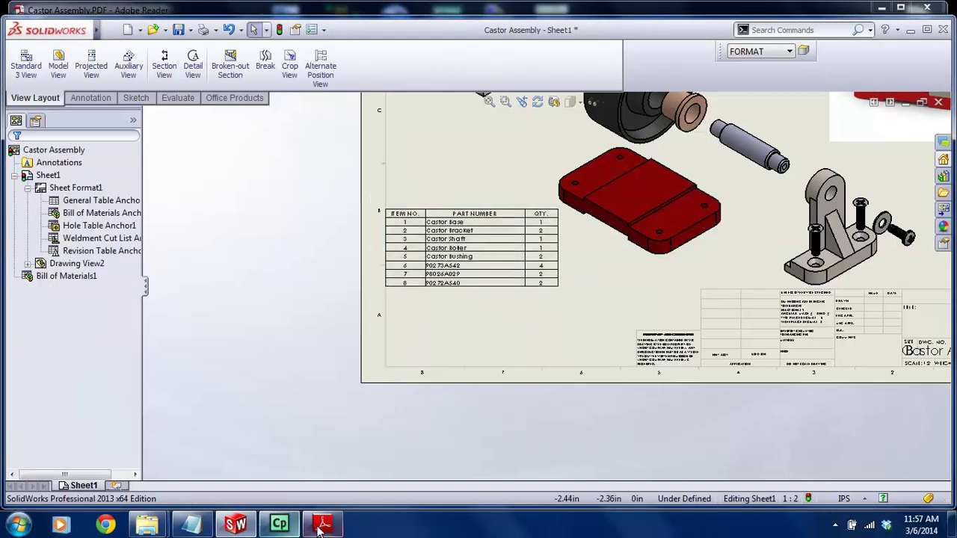
# Compare the item order, part names and quantities in the bill of materials with the Castor Assembly PDF
pyautogui.click(322, 524)
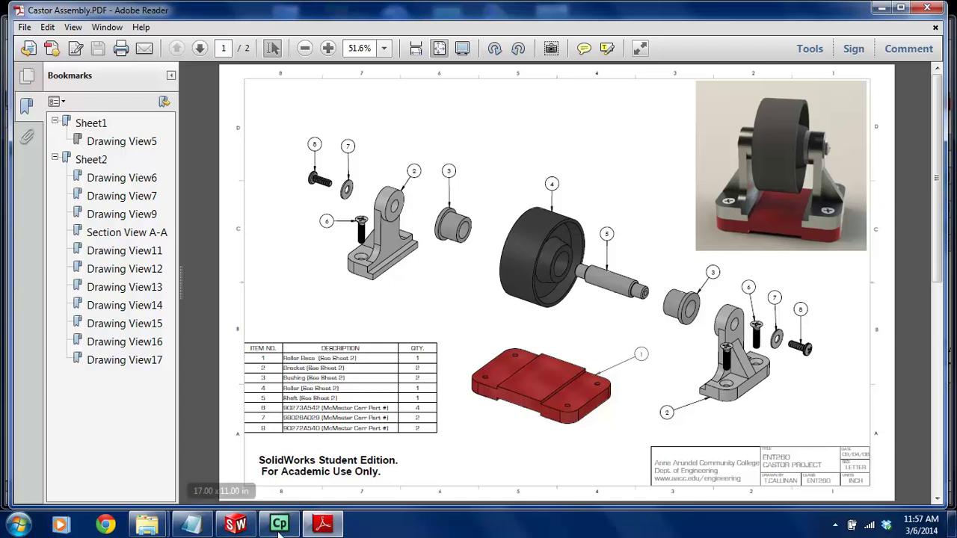
pyautogui.click(252, 528)
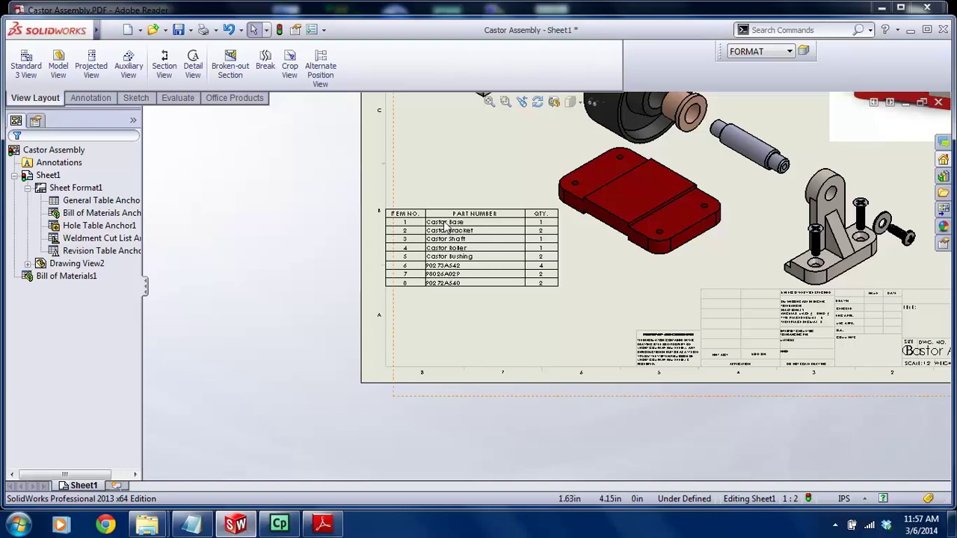
pyautogui.scroll(-5, 437, 225)
pyautogui.scroll(3, 496, 316)
pyautogui.scroll(-2, 504, 351)
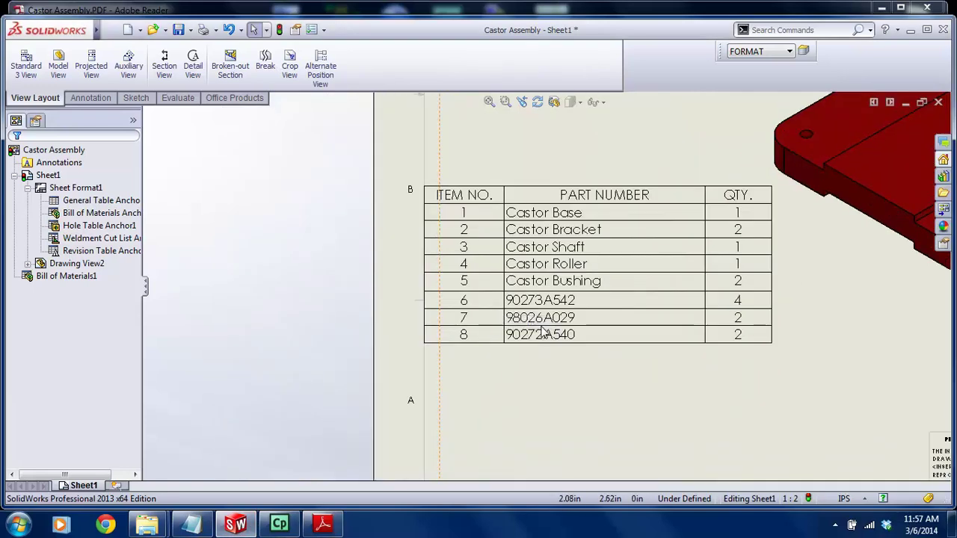
pyautogui.scroll(4, 598, 284)
pyautogui.scroll(-3, 665, 213)
pyautogui.scroll(2, 673, 207)
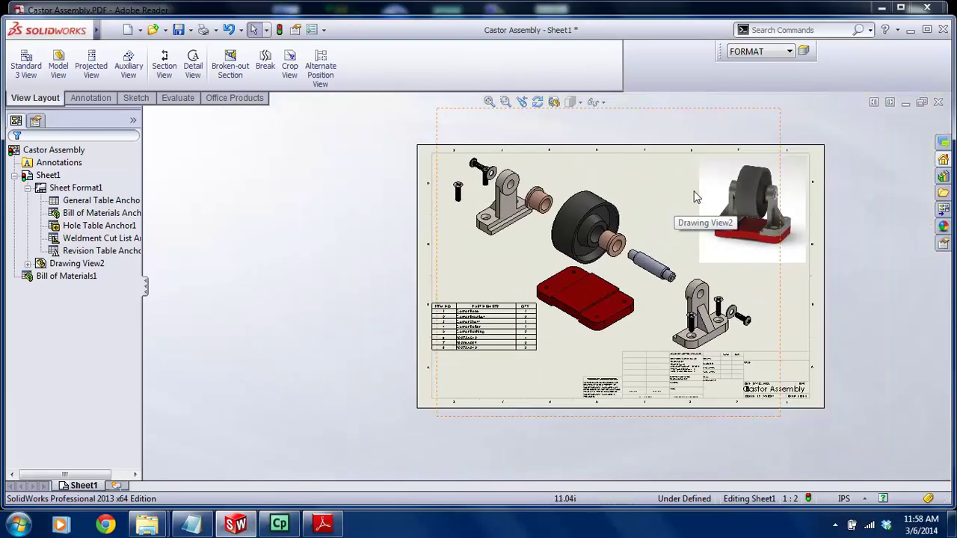
pyautogui.scroll(-2, 598, 206)
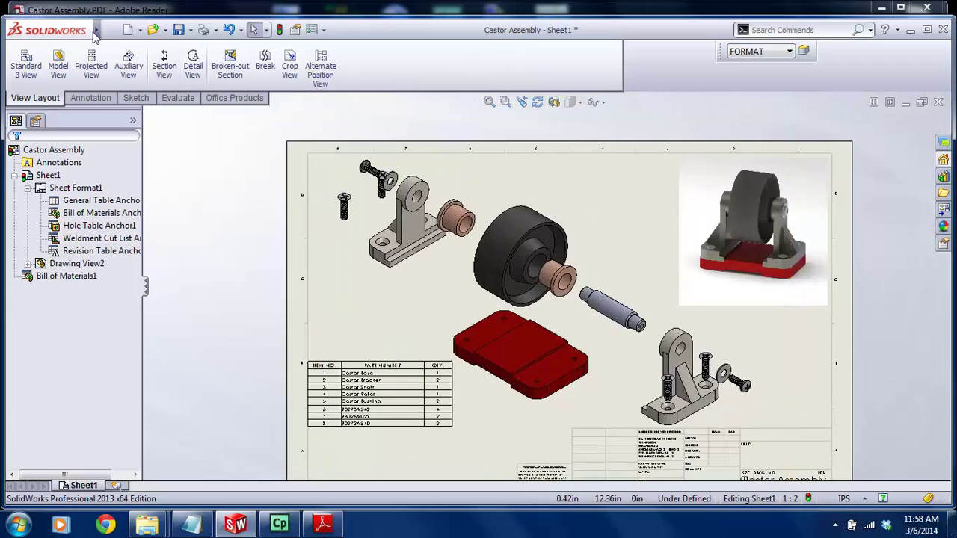
pyautogui.click(188, 30)
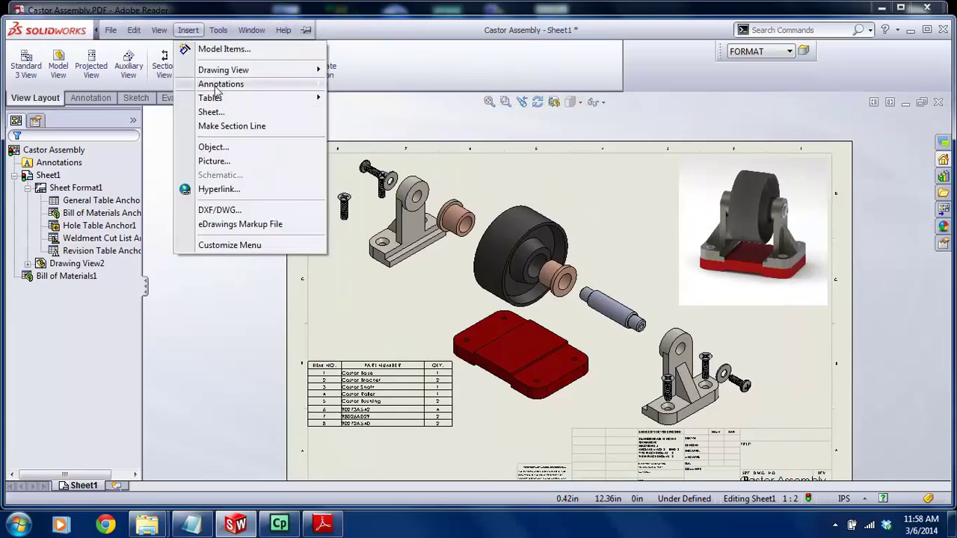
pyautogui.moveTo(217, 89)
pyautogui.click(150, 32)
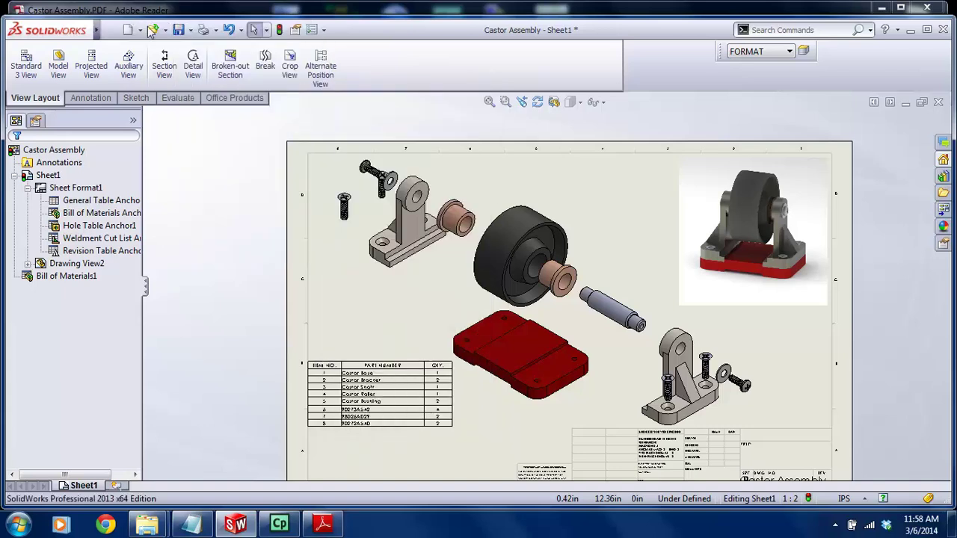
# Start the Balloon annotation and attach a circular item-number balloon to the leftmost countersunk screw, placing it below the screw
pyautogui.moveTo(98, 30)
pyautogui.click(187, 30)
pyautogui.moveTo(219, 84)
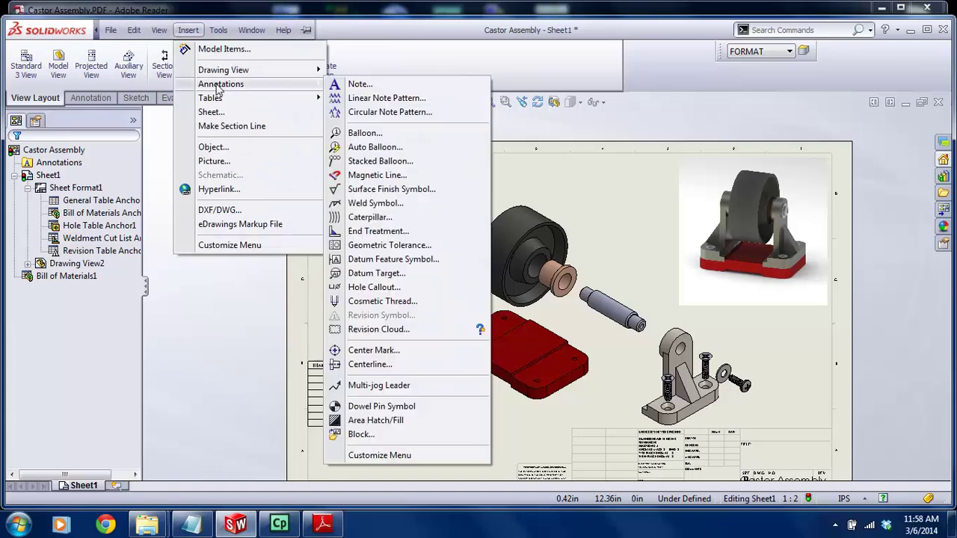
pyautogui.click(361, 132)
pyautogui.scroll(-5, 296, 299)
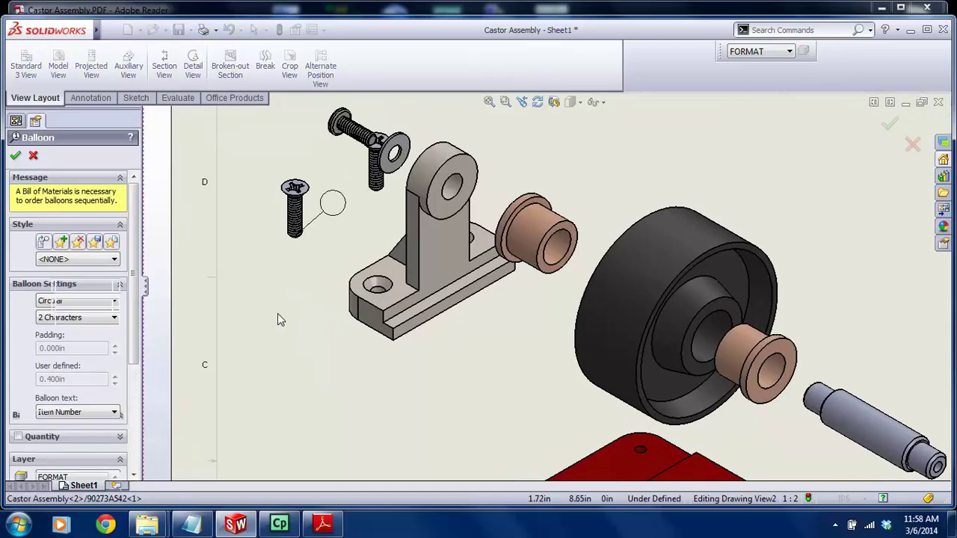
pyautogui.click(300, 233)
pyautogui.click(295, 300)
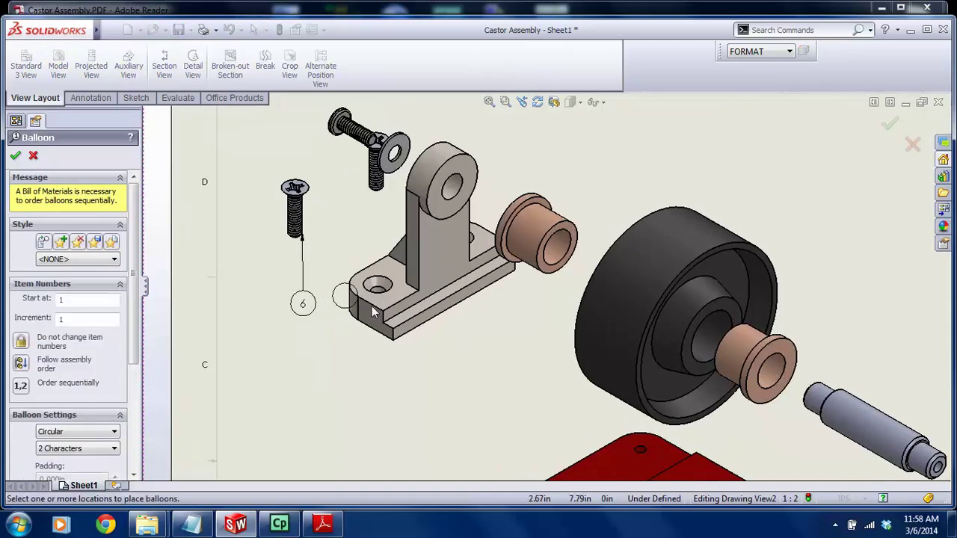
# Attach an item-number balloon to the lower edge of the left castor bracket, directly beneath the screw's balloon
pyautogui.scroll(-3, 400, 316)
pyautogui.click(568, 301)
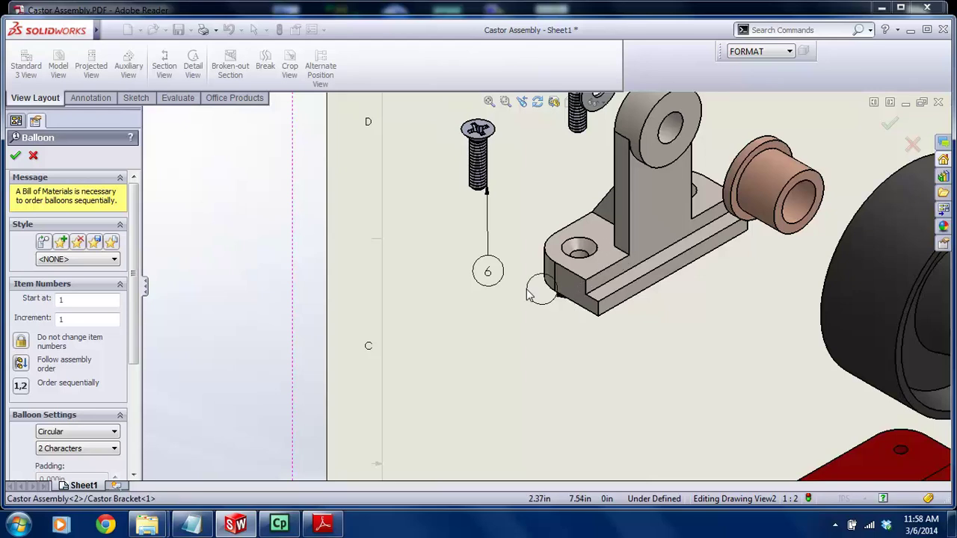
pyautogui.click(488, 315)
pyautogui.scroll(3, 487, 316)
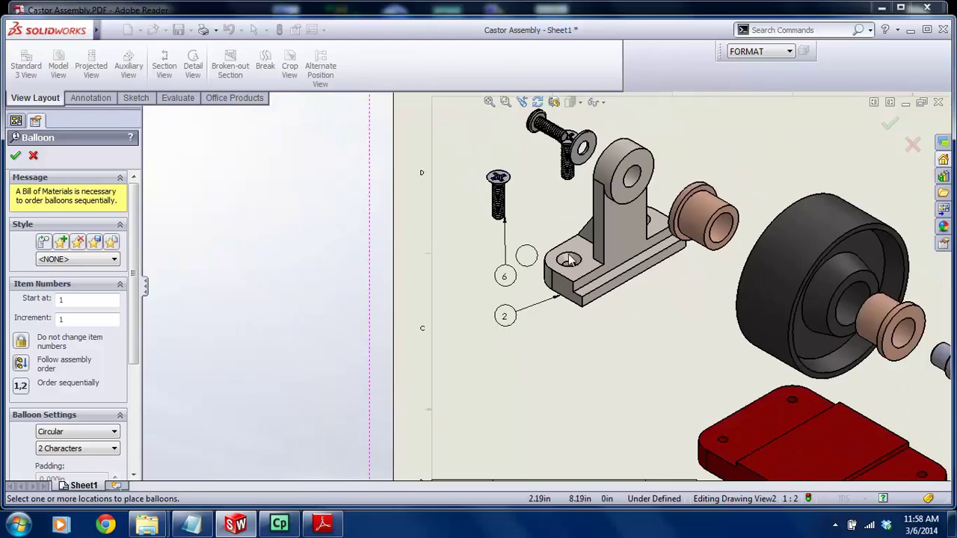
pyautogui.scroll(-4, 683, 217)
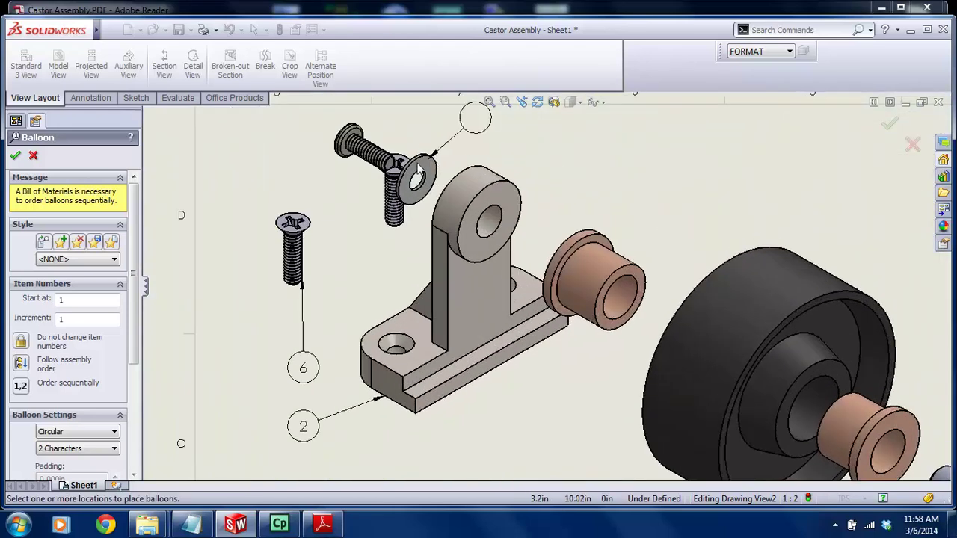
pyautogui.scroll(5, 646, 236)
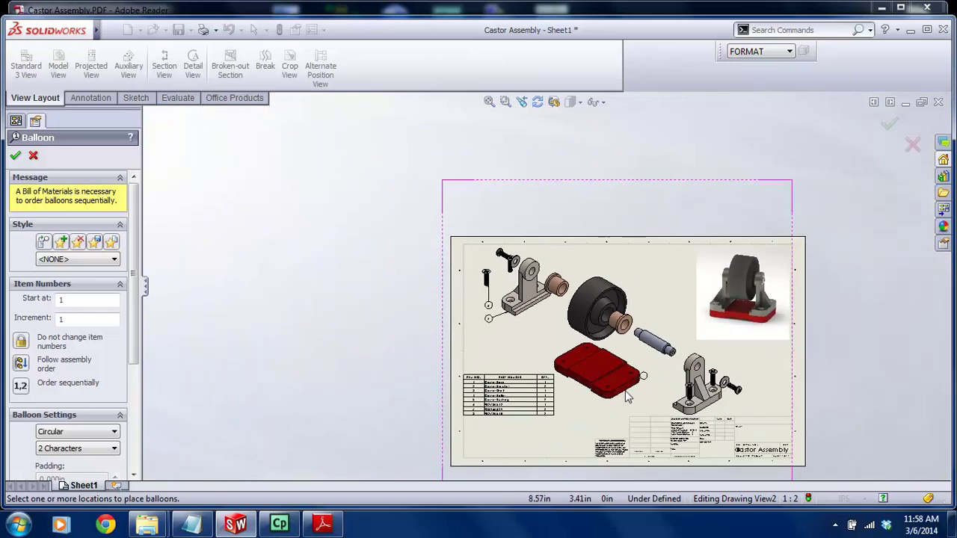
# Attach item-number balloons to the red castor base and the roller, stacking both between the base and the left castor bracket
pyautogui.scroll(-5, 628, 397)
pyautogui.click(423, 247)
pyautogui.scroll(2, 404, 224)
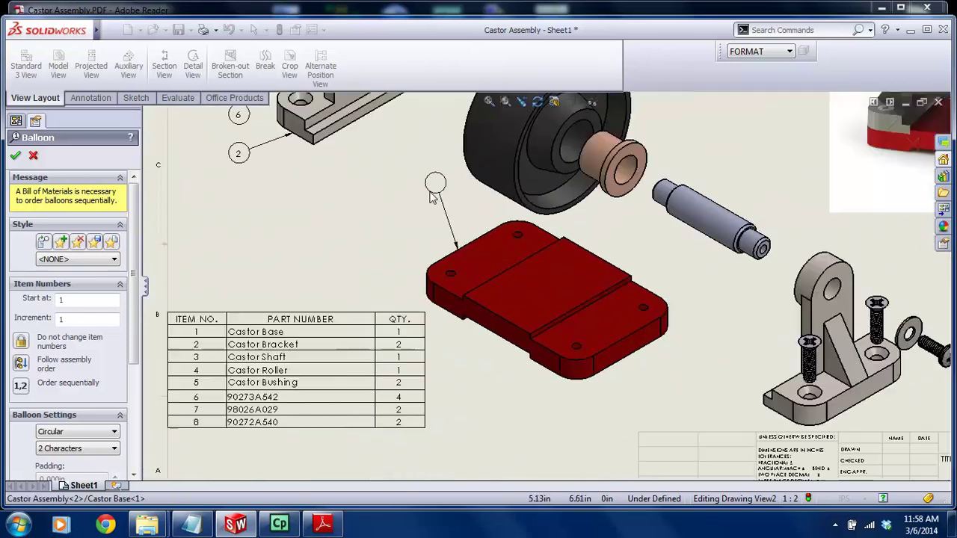
pyautogui.click(372, 248)
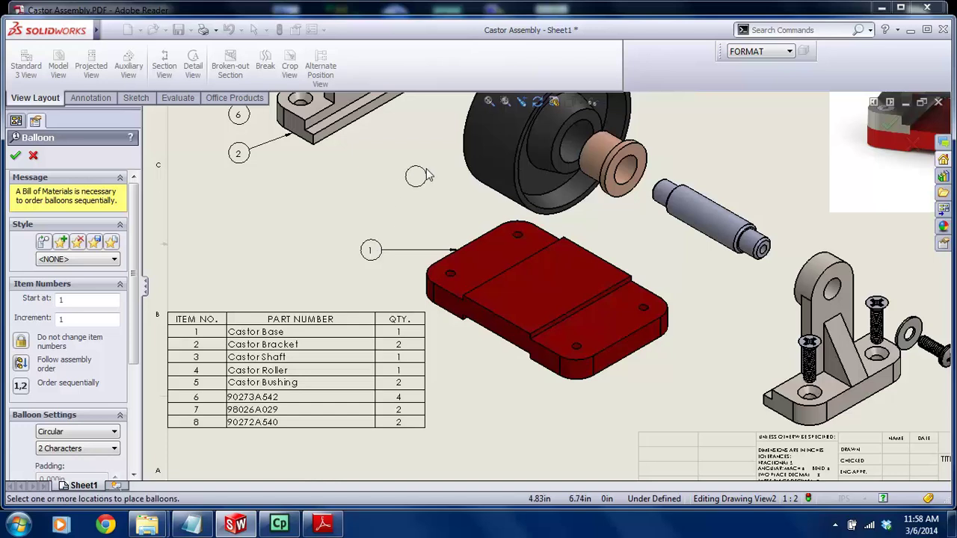
pyautogui.click(373, 215)
pyautogui.scroll(3, 438, 152)
# Attach item-number balloons to the front bushing and the shaft, placing them side by side above the shaft
pyautogui.scroll(-5, 486, 236)
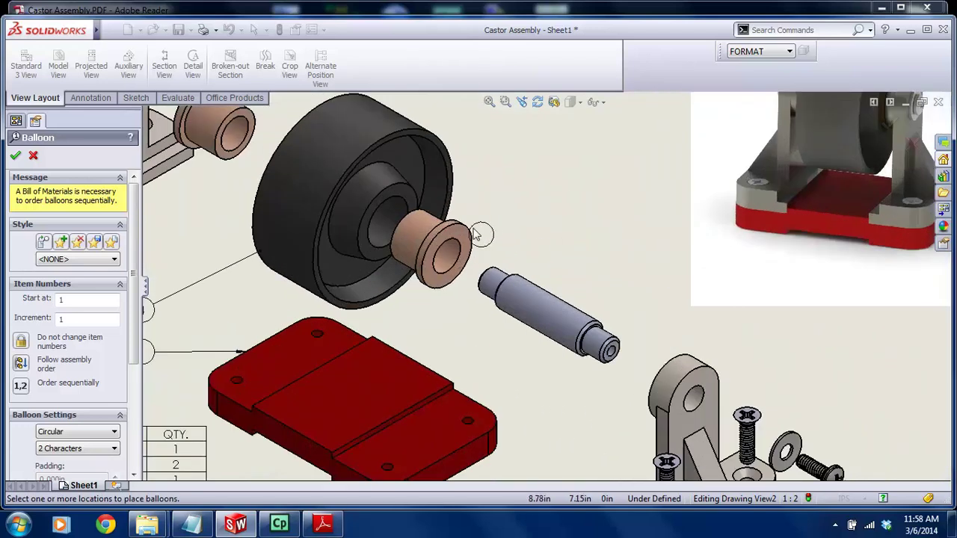
pyautogui.moveTo(473, 235); pyautogui.dragTo(553, 172)
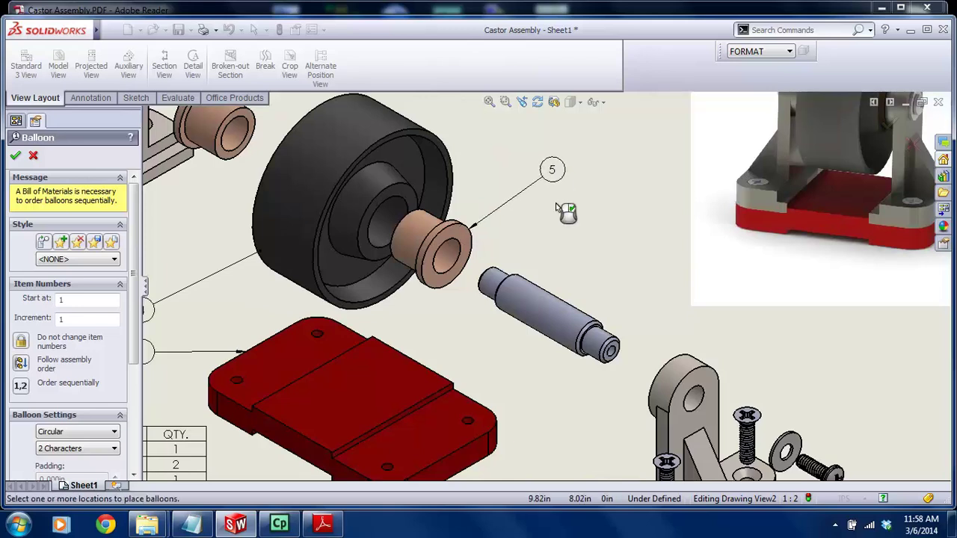
pyautogui.click(554, 298)
pyautogui.click(590, 167)
# Attach item-number balloons to the right castor bracket and its rear countersunk screw, aligning both in a row above the parts
pyautogui.press('f')
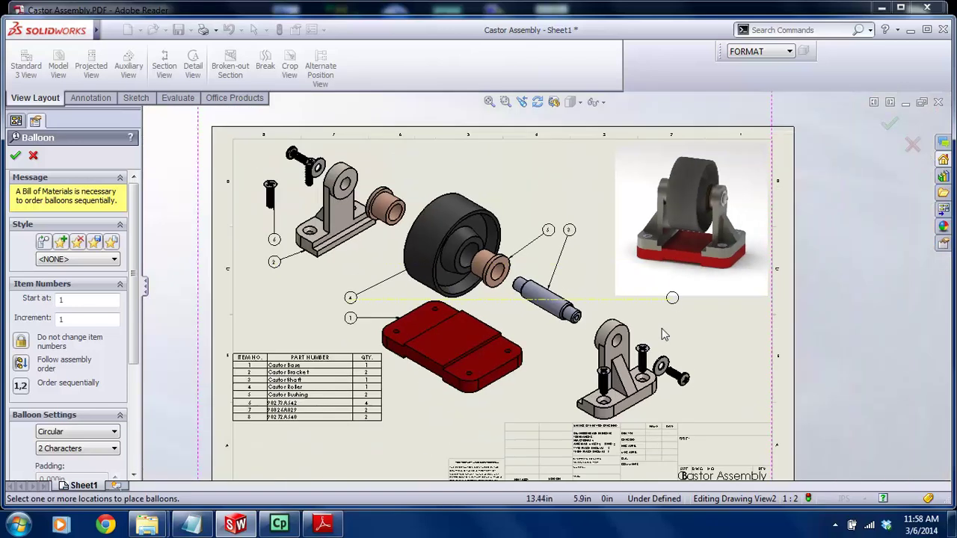
pyautogui.scroll(-6, 673, 302)
pyautogui.click(543, 271)
pyautogui.click(607, 216)
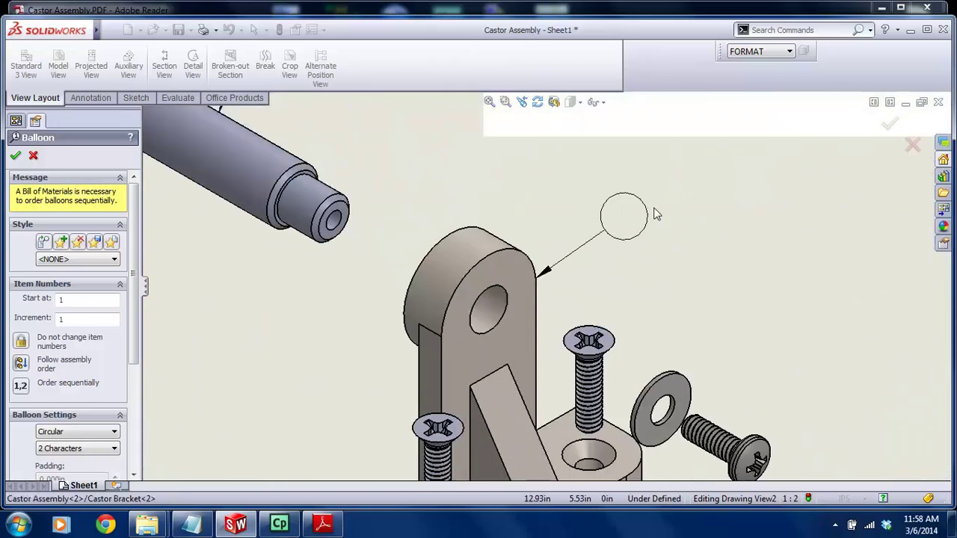
pyautogui.click(685, 200)
pyautogui.click(612, 337)
pyautogui.click(770, 200)
# Attach item-number balloons to the right bracket's washer and the adjacent pan-head screw, and finish placing balloons
pyautogui.scroll(3, 772, 316)
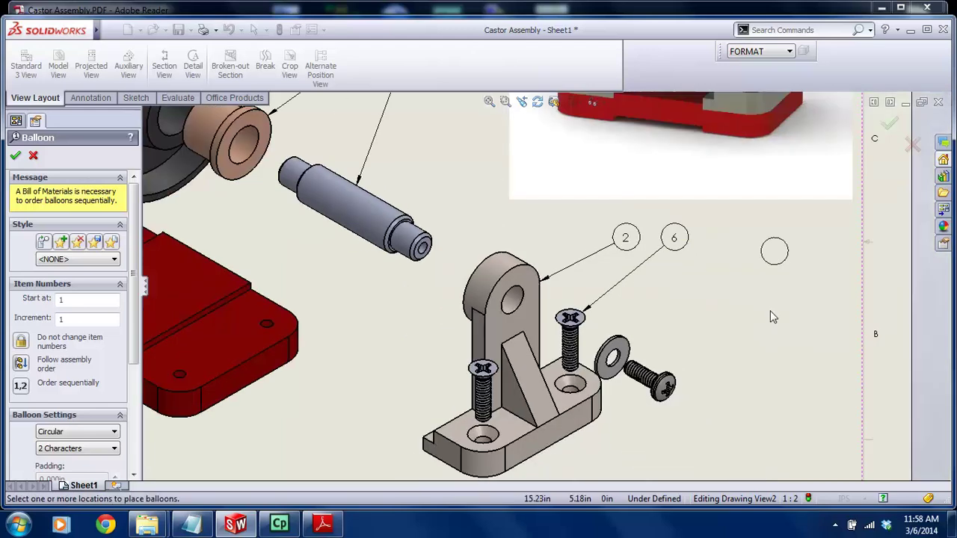
pyautogui.click(629, 345)
pyautogui.click(737, 293)
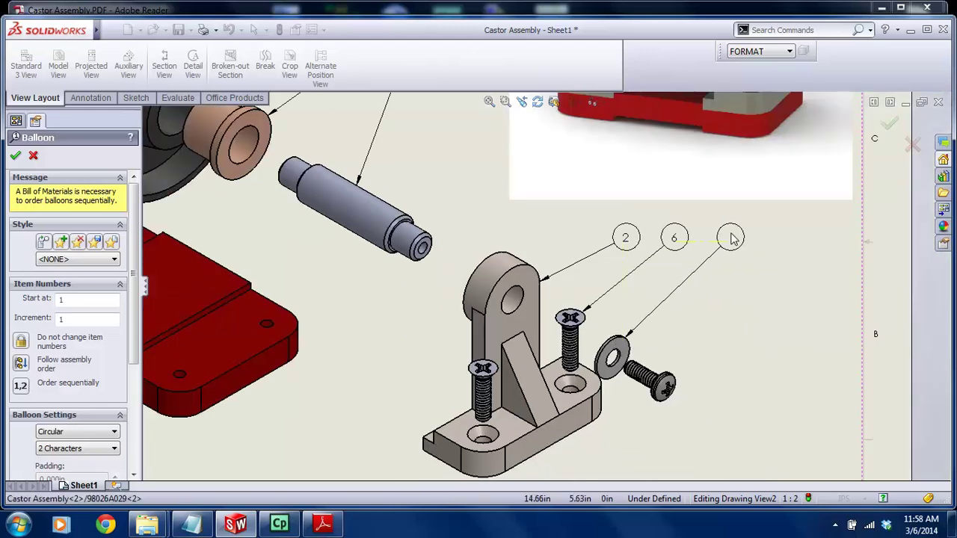
pyautogui.click(666, 383)
pyautogui.click(733, 298)
pyautogui.scroll(3, 742, 256)
pyautogui.press('Escape')
# Change the part number of item 6 in the bill of materials to 90273A542 [MCMASTER], accepting the linked-cell prompt
pyautogui.scroll(1, 573, 336)
pyautogui.scroll(-6, 573, 335)
pyautogui.scroll(3, 637, 223)
pyautogui.scroll(4, 352, 396)
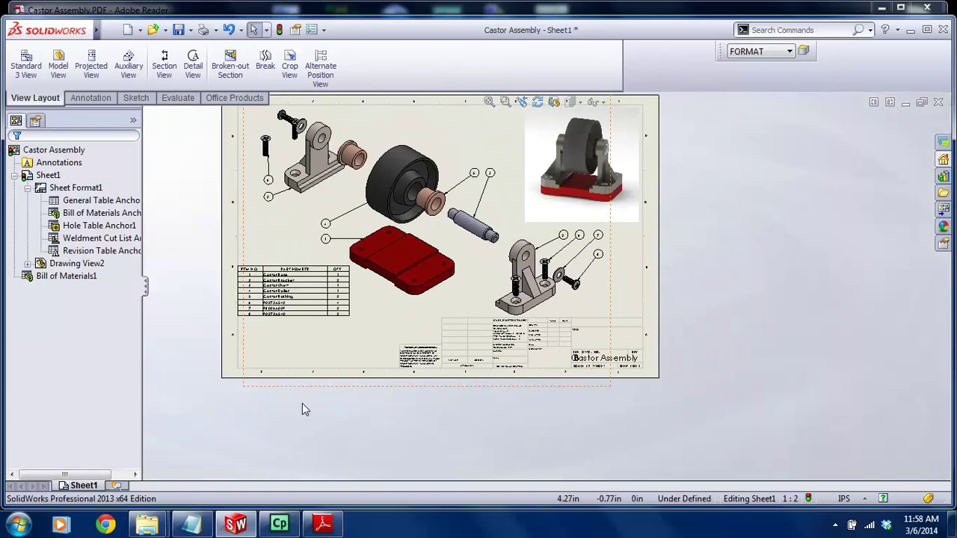
pyautogui.scroll(-6, 337, 256)
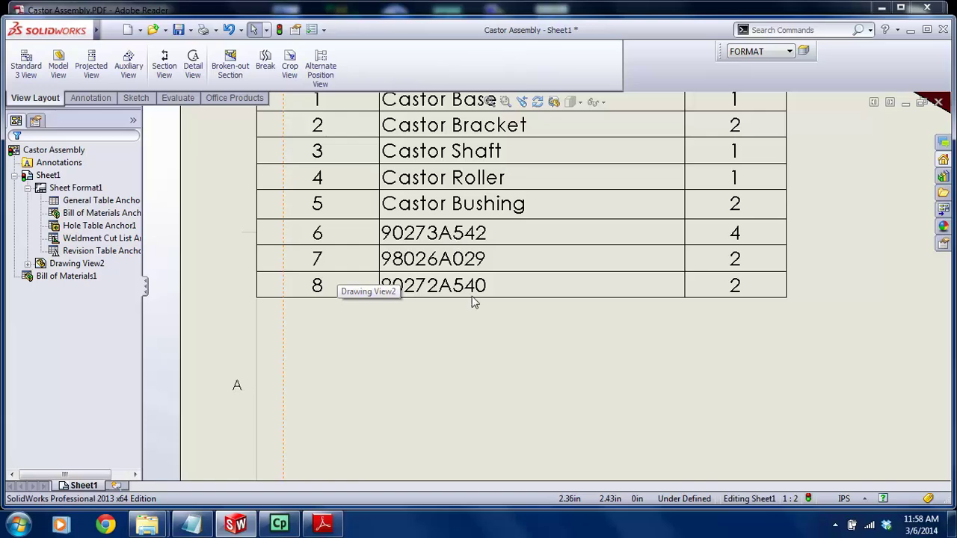
pyautogui.scroll(2, 465, 310)
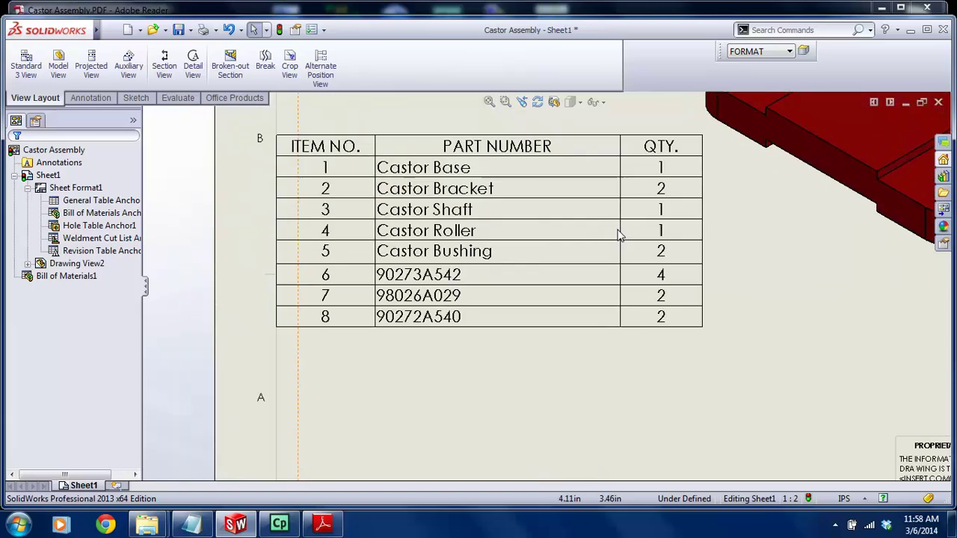
pyautogui.doubleClick(430, 283)
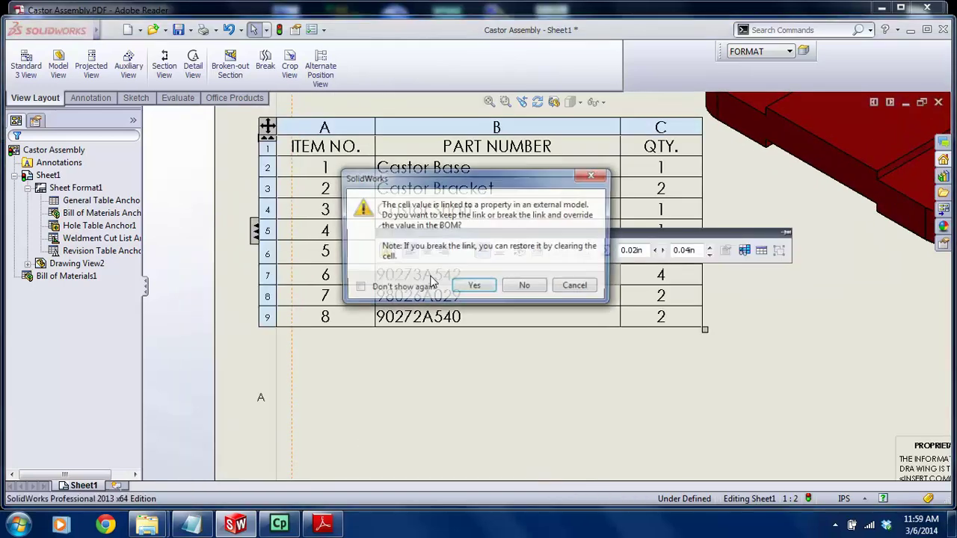
pyautogui.moveTo(465, 182); pyautogui.dragTo(257, 99)
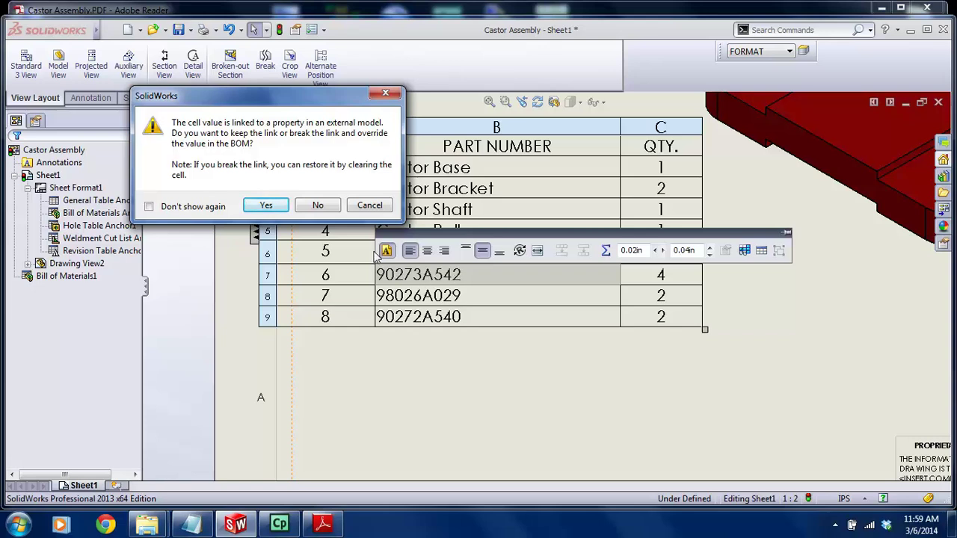
pyautogui.click(267, 205)
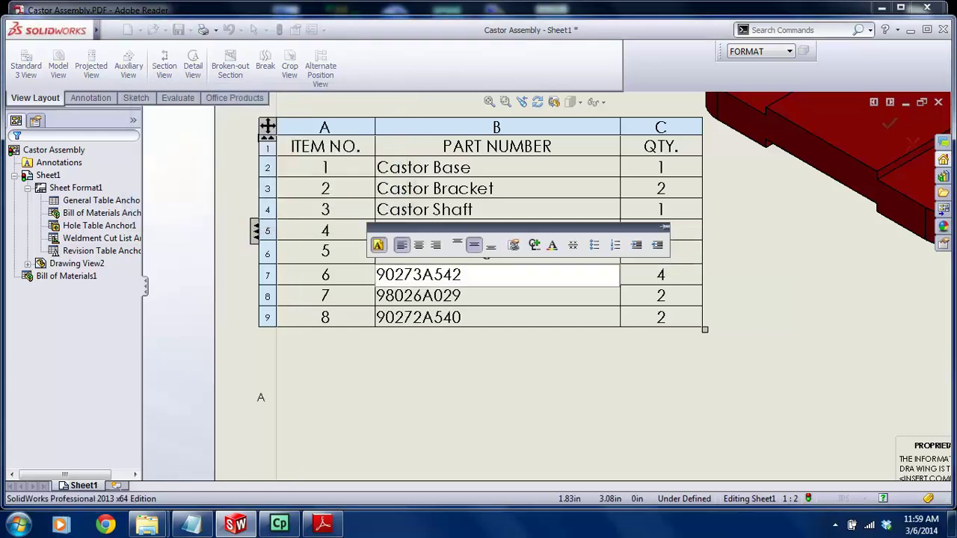
pyautogui.write('[MCMASTER')
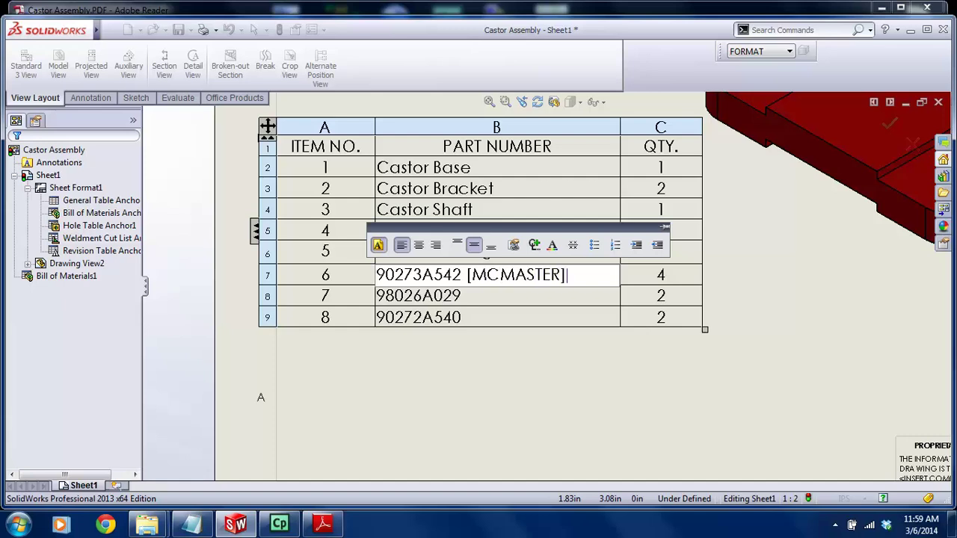
pyautogui.click(447, 380)
# Change item 7's part number to 98026A029 [MCMASTER], setting the linked-cell prompt not to show again
pyautogui.doubleClick(473, 298)
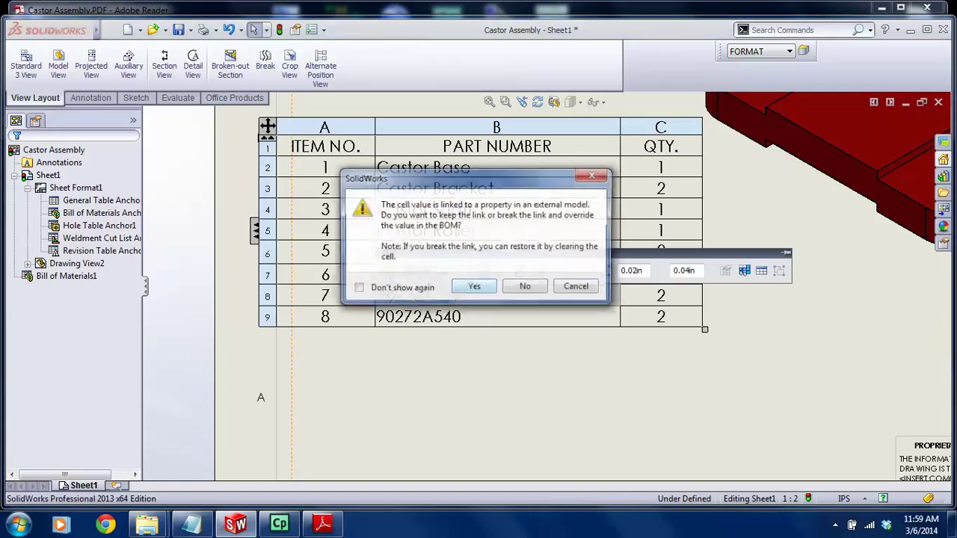
pyautogui.click(419, 288)
pyautogui.click(472, 285)
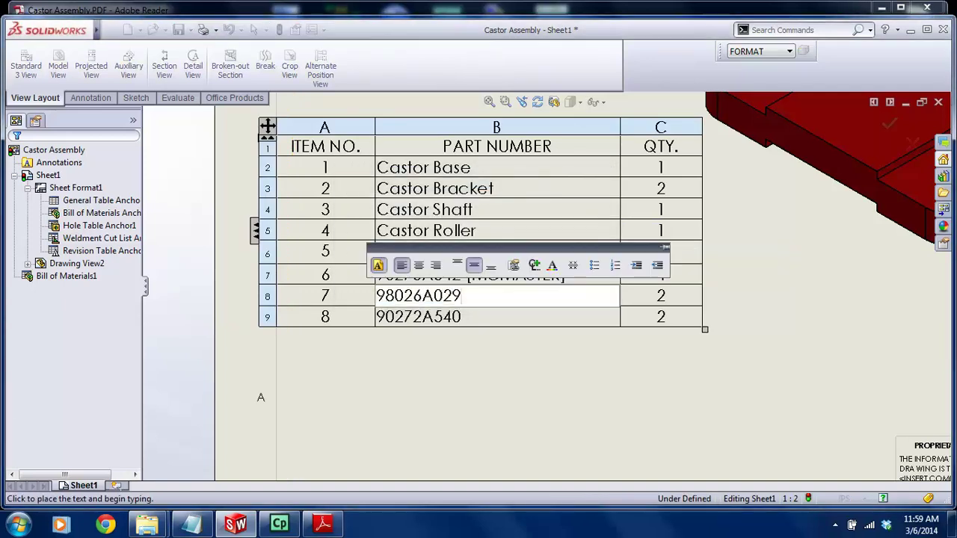
pyautogui.write('[MCMASTER')
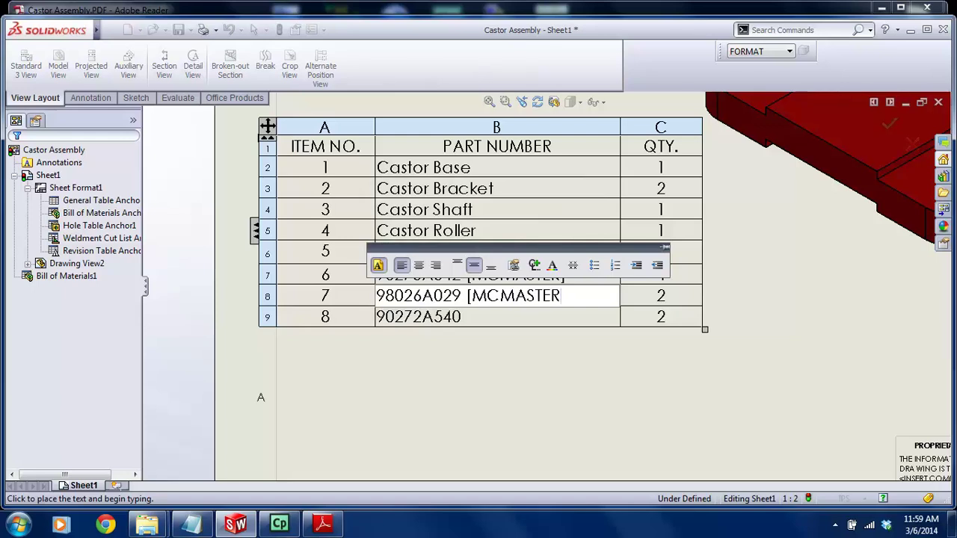
pyautogui.write(']')
pyautogui.click(523, 389)
# Change item 8's part number in the bill of materials to 90272A540 [MCMASTER]
pyautogui.doubleClick(491, 316)
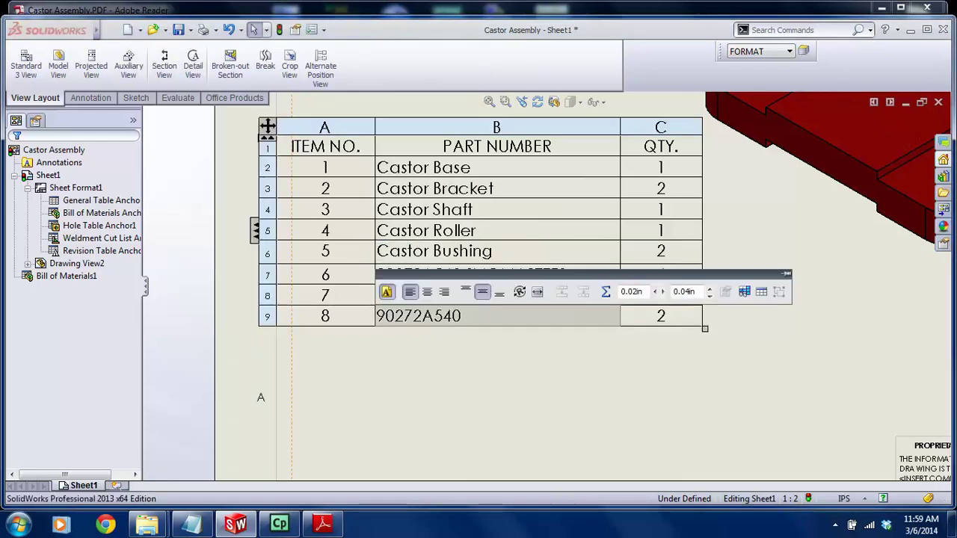
pyautogui.write('[MCMASTER')
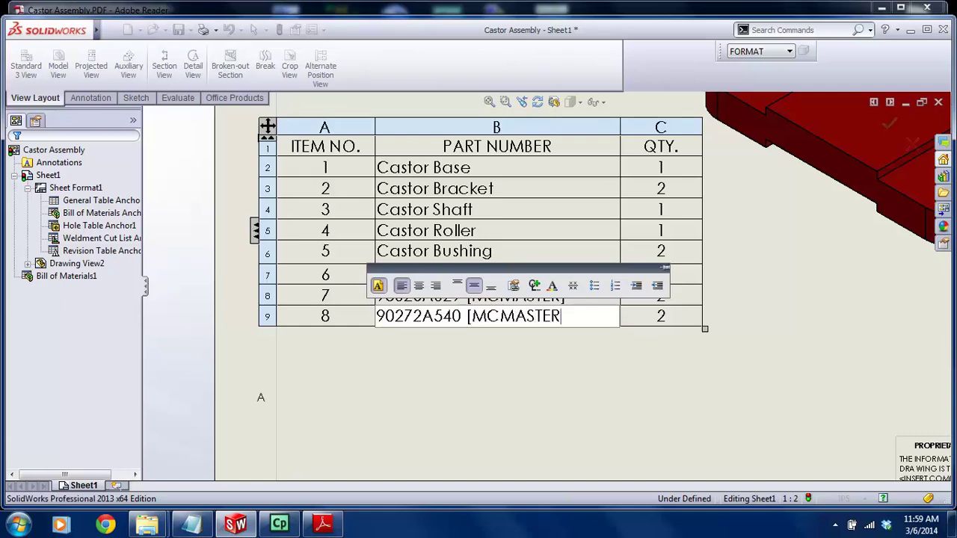
pyautogui.write(']')
pyautogui.click(504, 376)
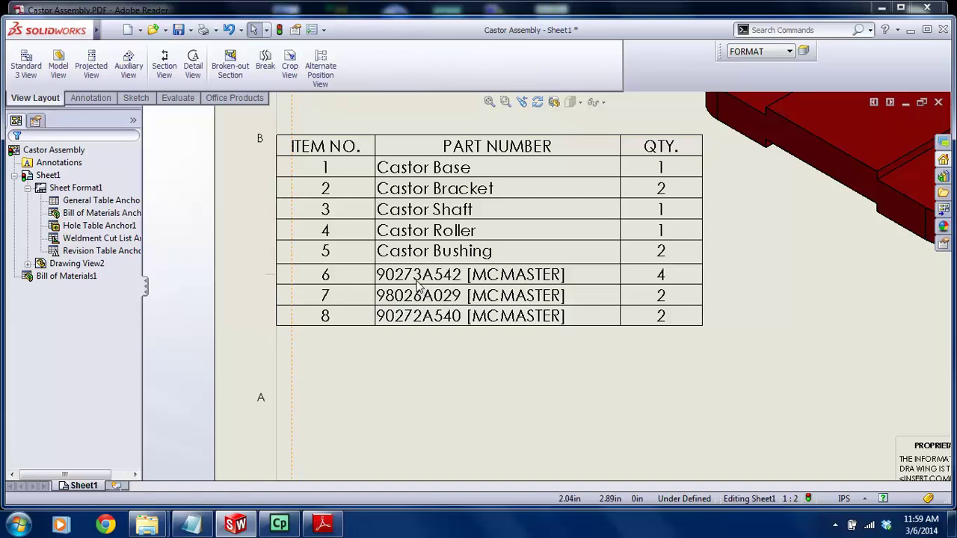
# Review the sheet's exploded view, balloons, bill of materials and rendered picture, and look up the command for inserting a bill of materials
pyautogui.press('f')
pyautogui.scroll(-2, 810, 222)
pyautogui.scroll(3, 764, 223)
pyautogui.scroll(-3, 628, 217)
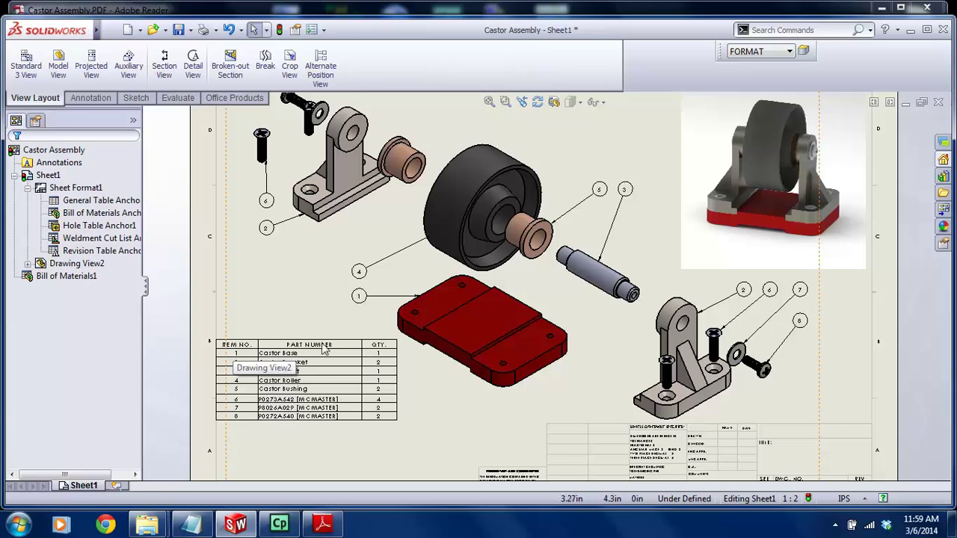
pyautogui.moveTo(96, 29)
pyautogui.click(188, 30)
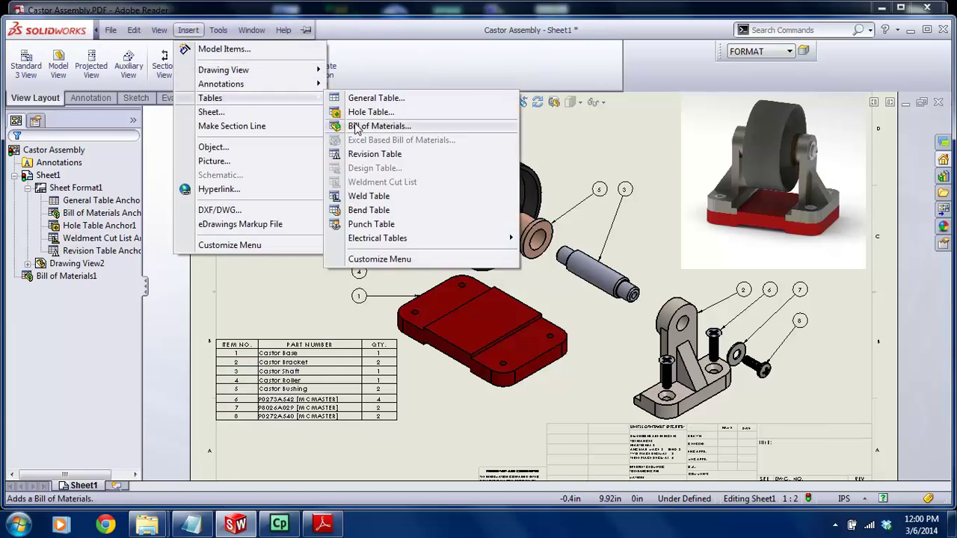
pyautogui.click(242, 276)
pyautogui.click(242, 282)
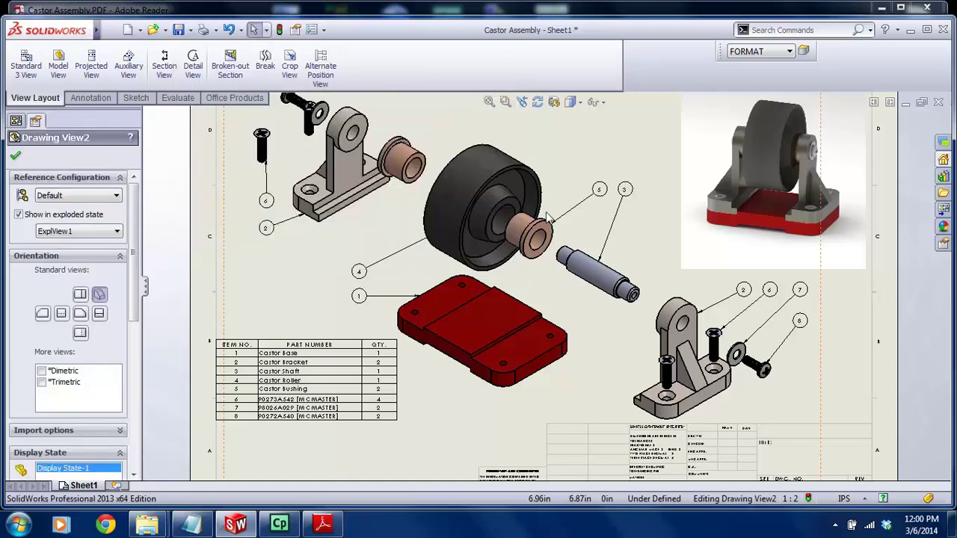
pyautogui.scroll(2, 602, 199)
pyautogui.scroll(-1, 699, 194)
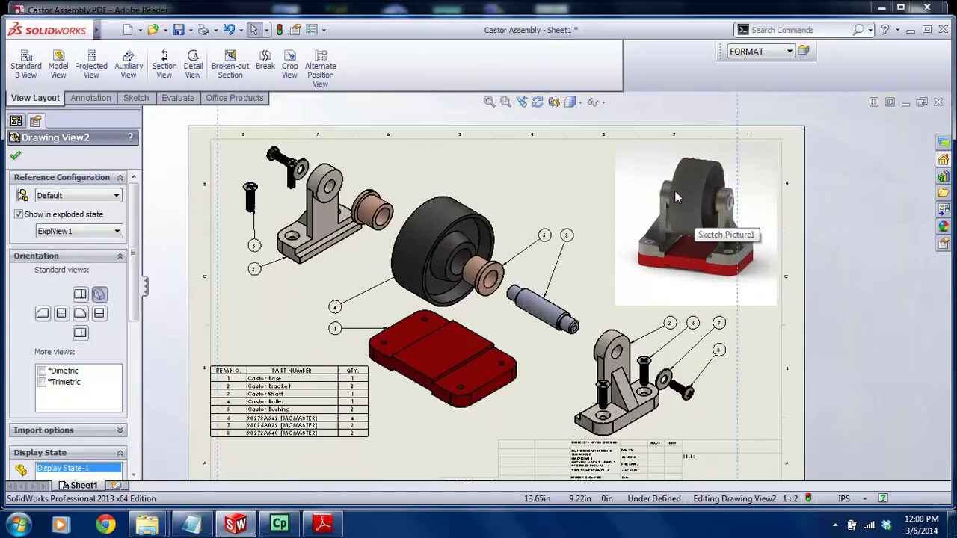
pyautogui.scroll(2, 514, 329)
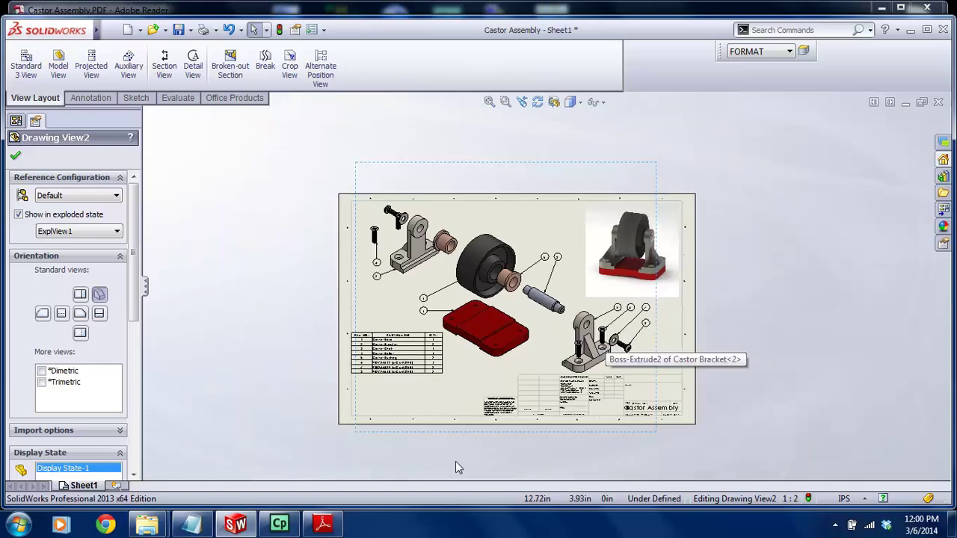
pyautogui.scroll(-2, 523, 297)
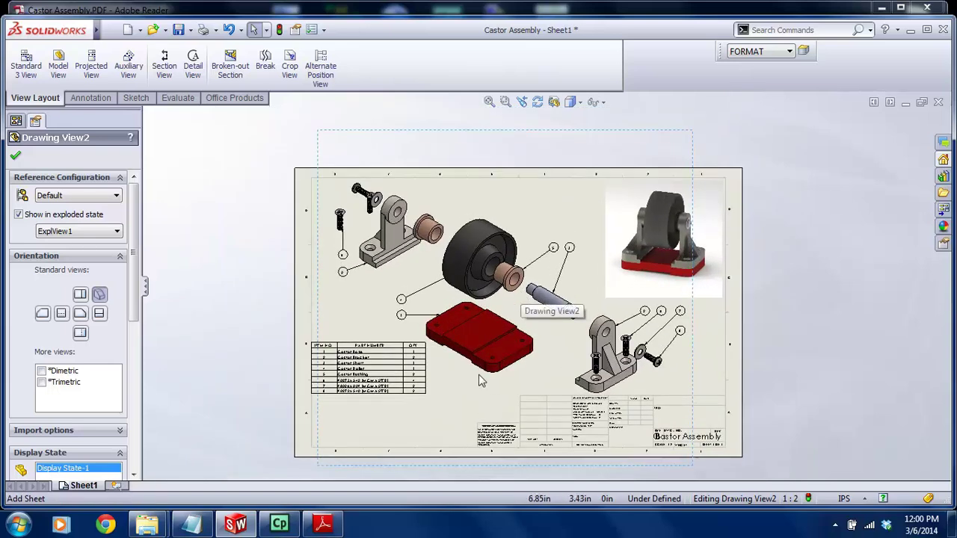
pyautogui.scroll(-1, 513, 300)
pyautogui.scroll(2, 512, 300)
pyautogui.scroll(-1, 513, 300)
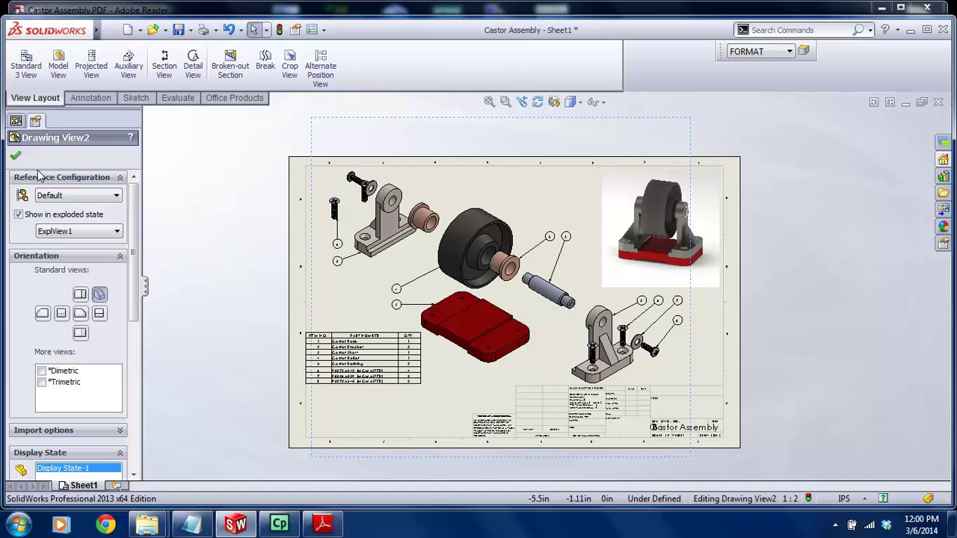
pyautogui.click(15, 155)
# Copy Sheet1, paste the duplicate after the selected sheet, and make the duplicate the active sheet
pyautogui.click(76, 486)
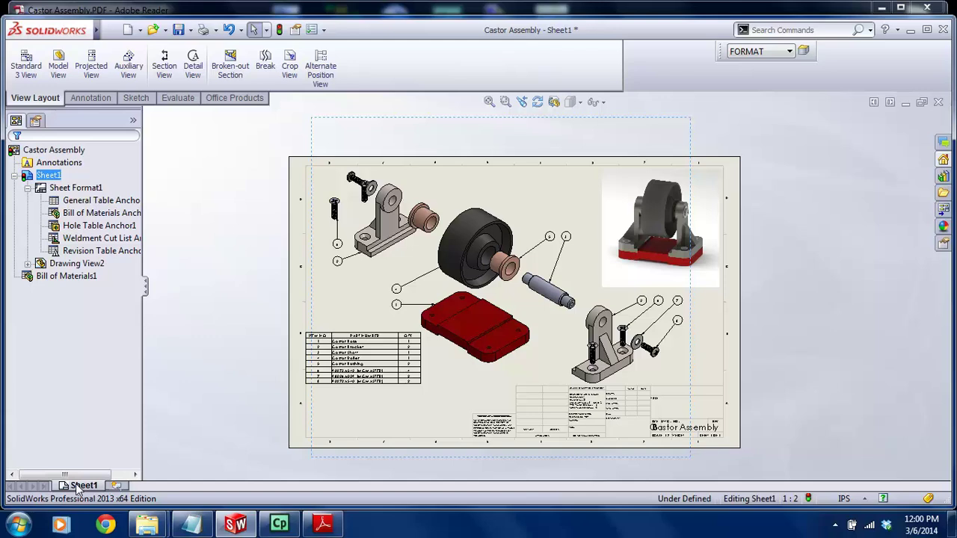
pyautogui.hotkey('ctrl', 'v')
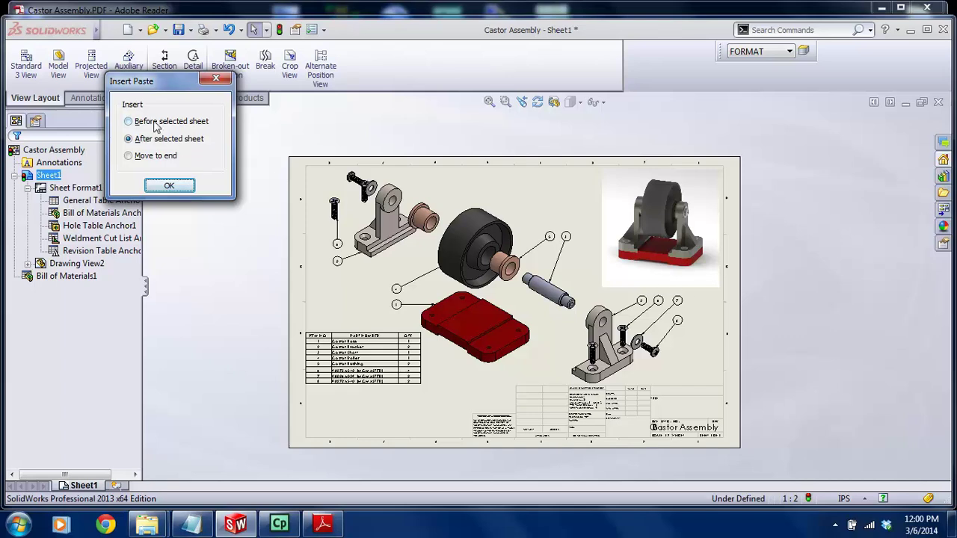
pyautogui.click(163, 189)
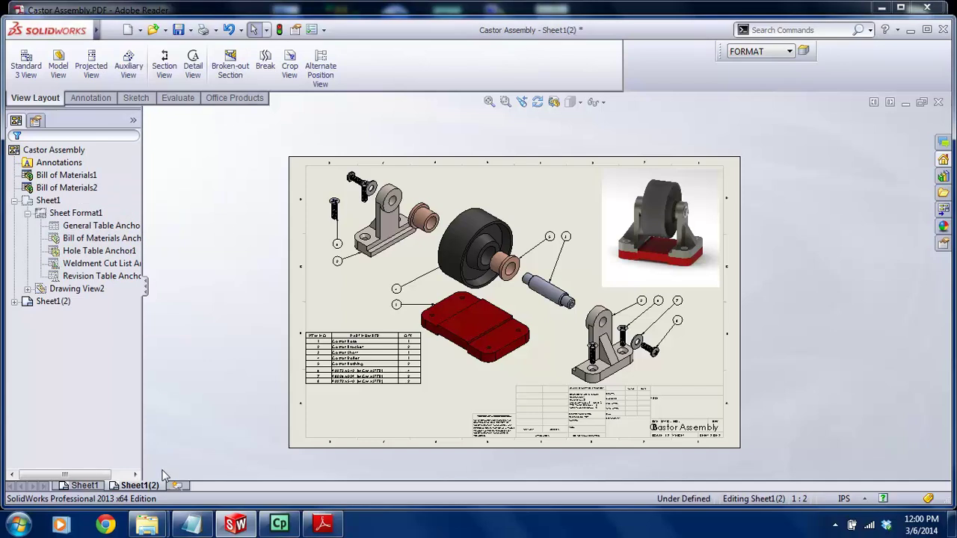
pyautogui.click(92, 489)
pyautogui.click(148, 487)
pyautogui.click(95, 484)
pyautogui.click(83, 486)
pyautogui.click(138, 486)
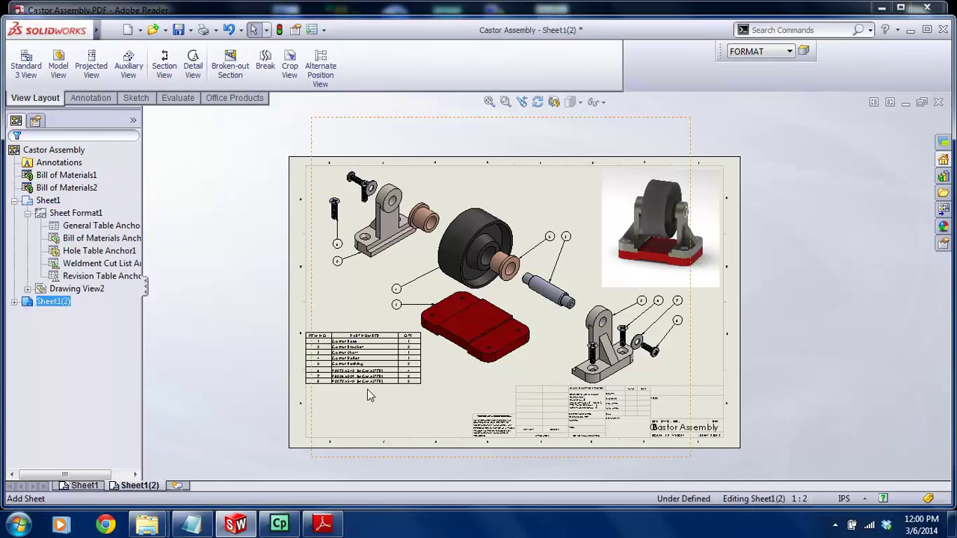
# Delete the bill of materials and the exploded assembly view from Sheet1(2)
pyautogui.click(311, 337)
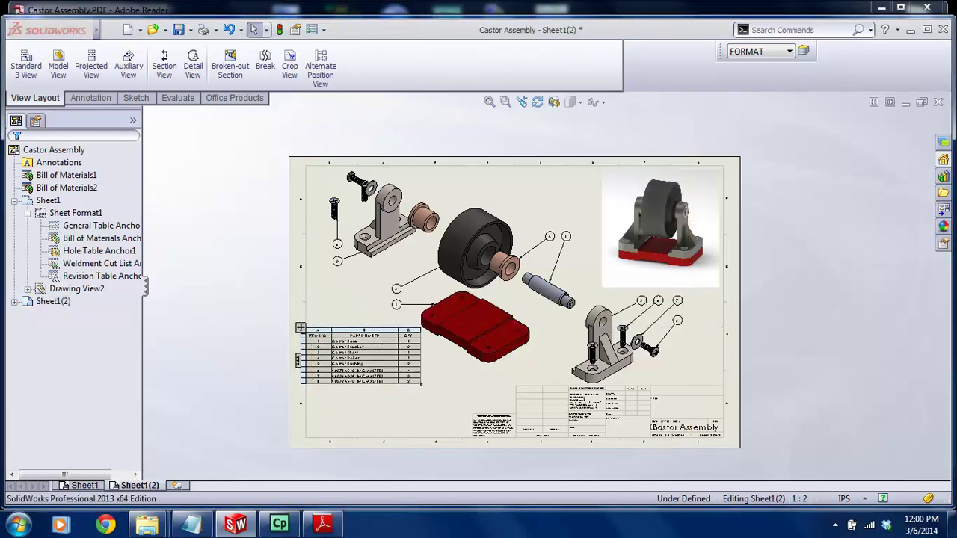
pyautogui.press('Delete')
pyautogui.click(337, 309)
pyautogui.press('Delete')
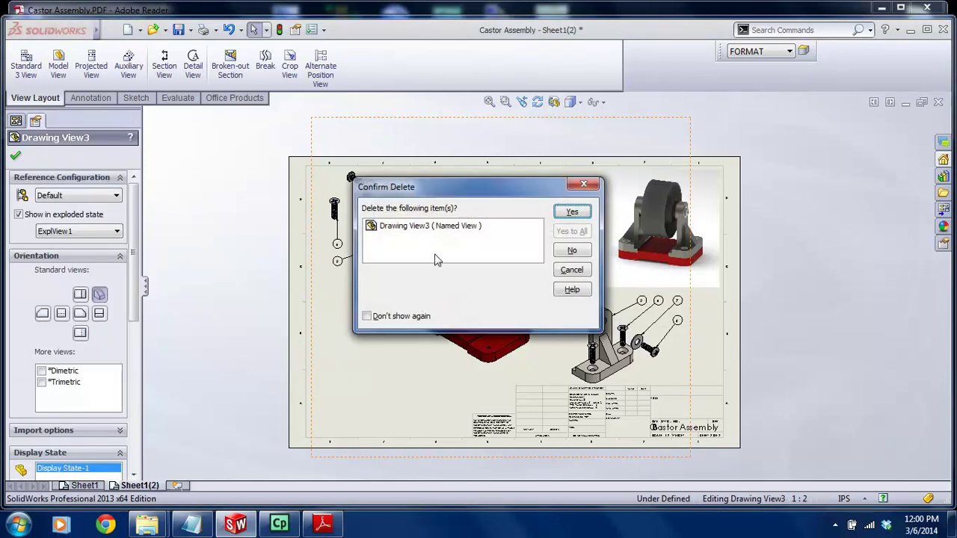
pyautogui.click(580, 213)
# Delete the rendered castor picture from Sheet1(2), and compare the emptied sheet with Sheet1
pyautogui.click(677, 267)
pyautogui.press('Delete')
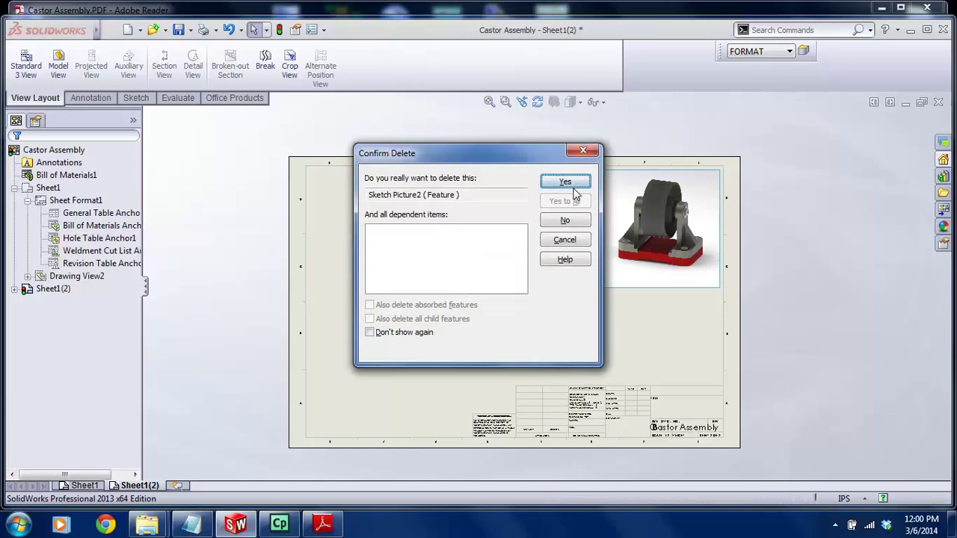
pyautogui.click(573, 185)
pyautogui.click(83, 485)
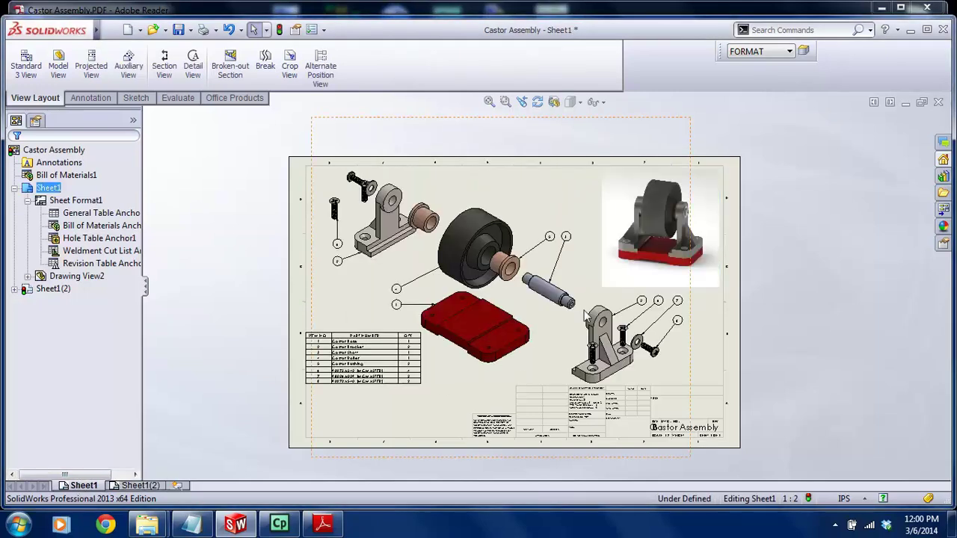
pyautogui.click(148, 486)
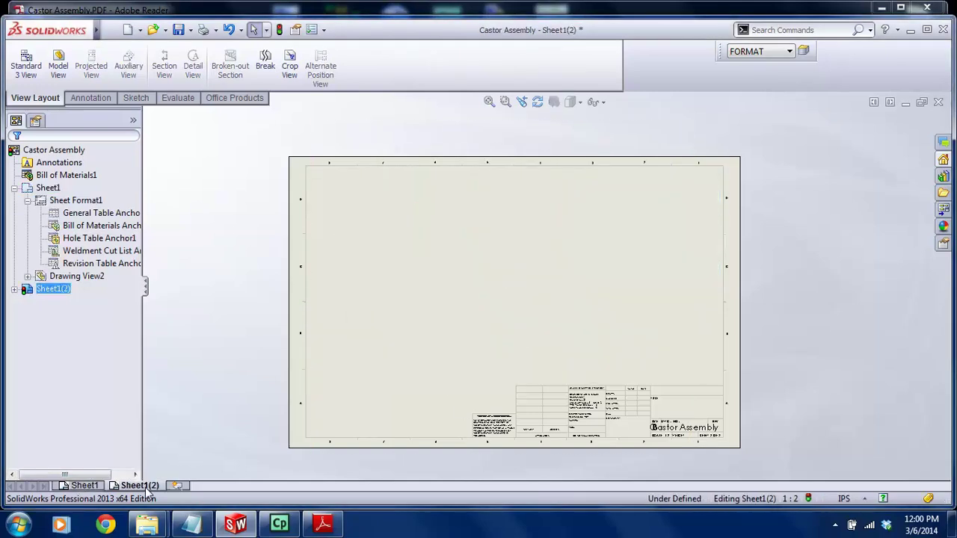
pyautogui.click(86, 485)
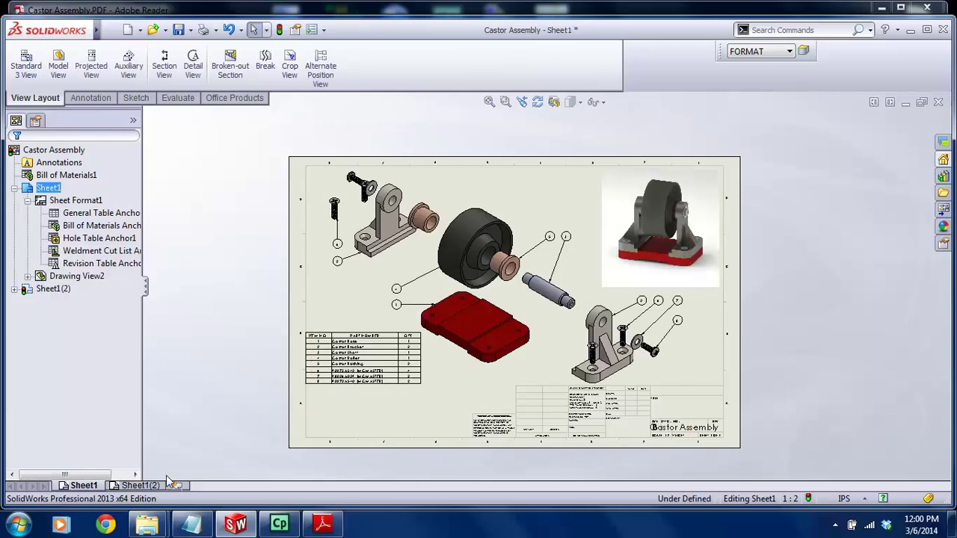
pyautogui.click(142, 486)
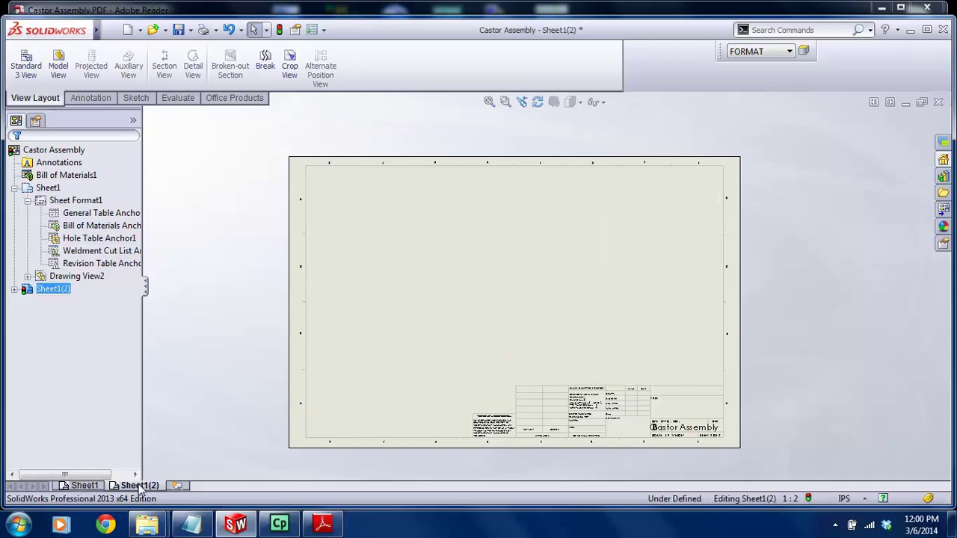
# Rename Sheet1(2) as Sheet2, and check both drawing sheets, ending on Sheet2
pyautogui.rightClick(138, 484)
pyautogui.click(238, 442)
pyautogui.write('Sheet2')
pyautogui.press('Return')
pyautogui.click(99, 487)
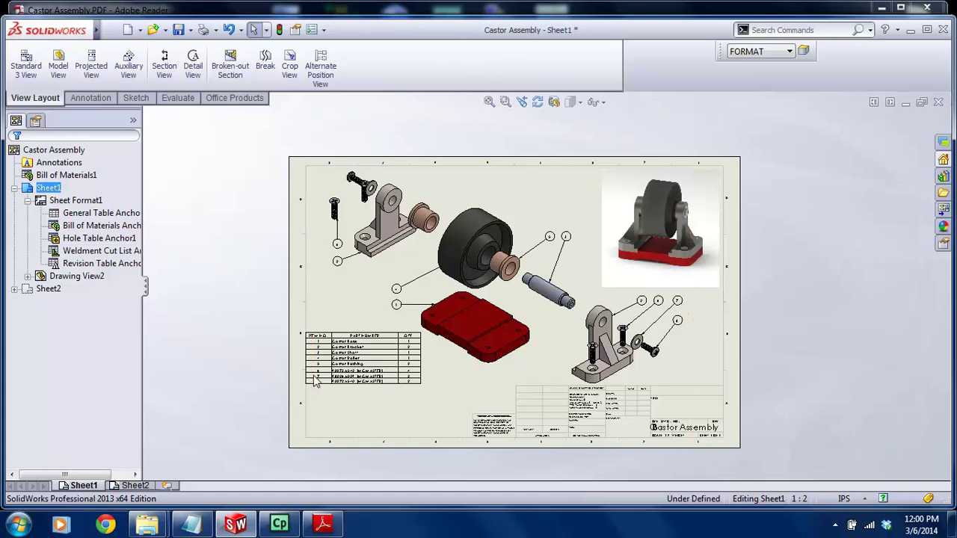
pyautogui.click(129, 486)
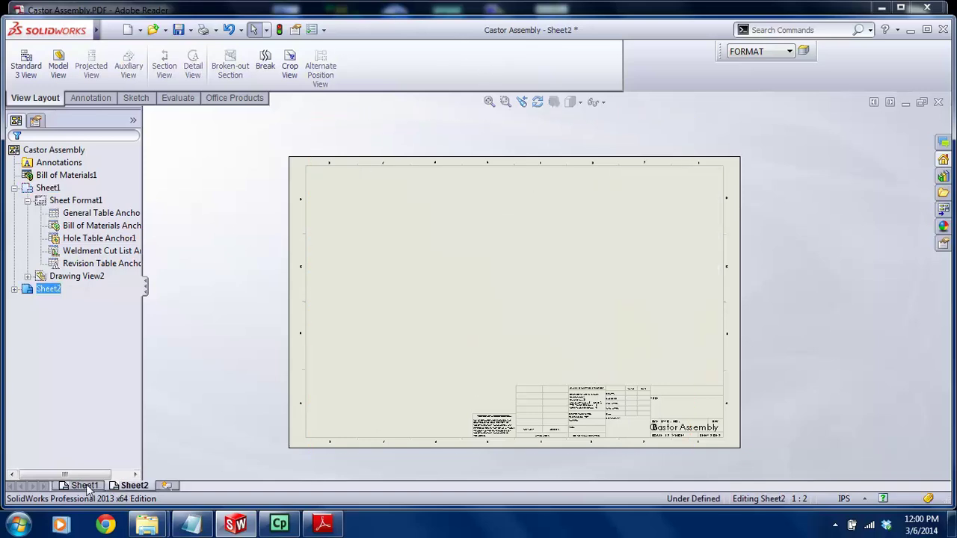
pyautogui.click(80, 487)
pyautogui.click(124, 487)
# Examine the part views and labels on page 2 of the castor PDF in Adobe Reader, close it, and return to Sheet1 in SolidWorks
pyautogui.click(323, 524)
pyautogui.scroll(-3, 378, 395)
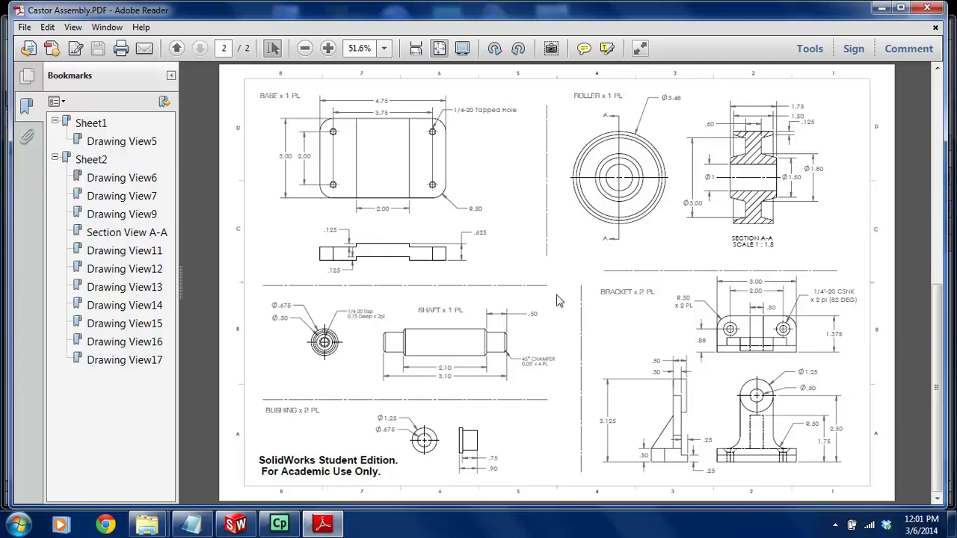
pyautogui.moveTo(265, 409); pyautogui.dragTo(331, 409)
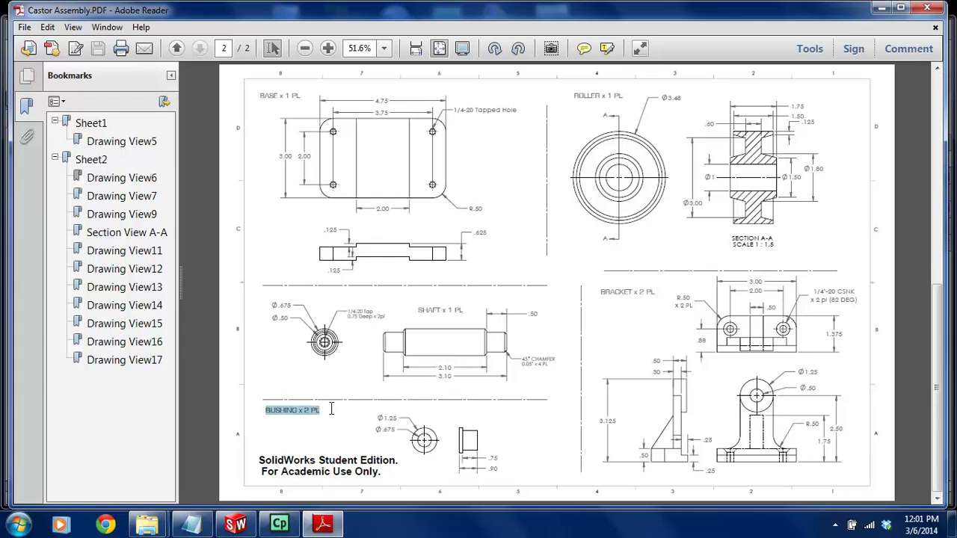
pyautogui.click(926, 9)
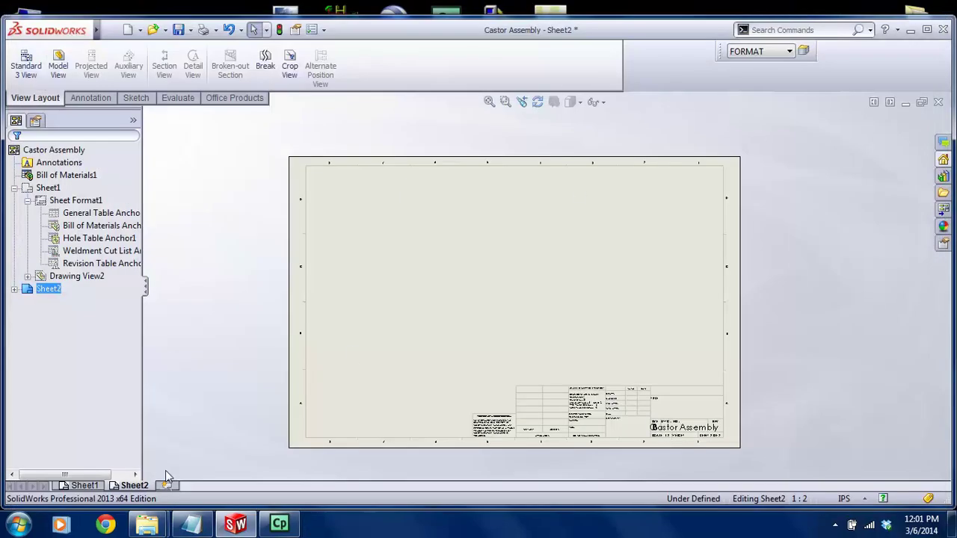
pyautogui.click(83, 485)
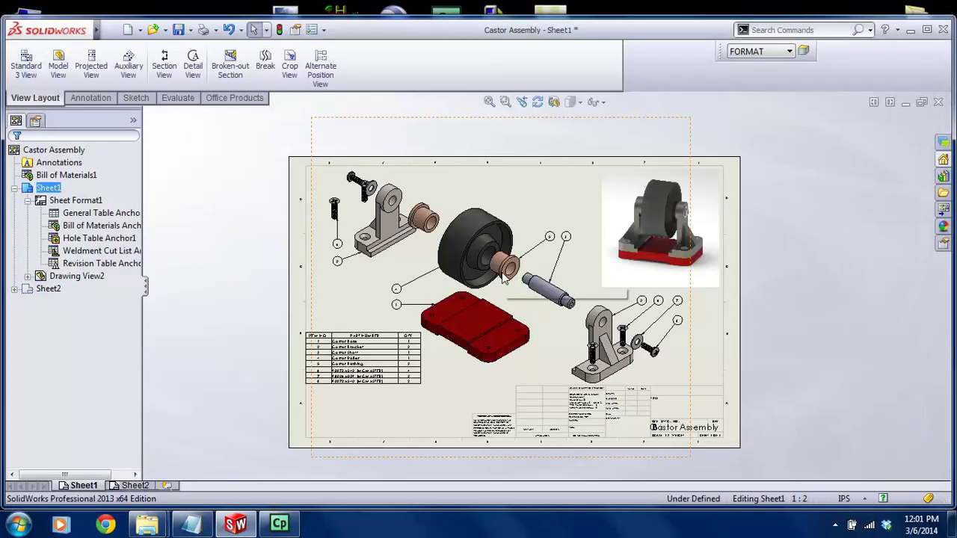